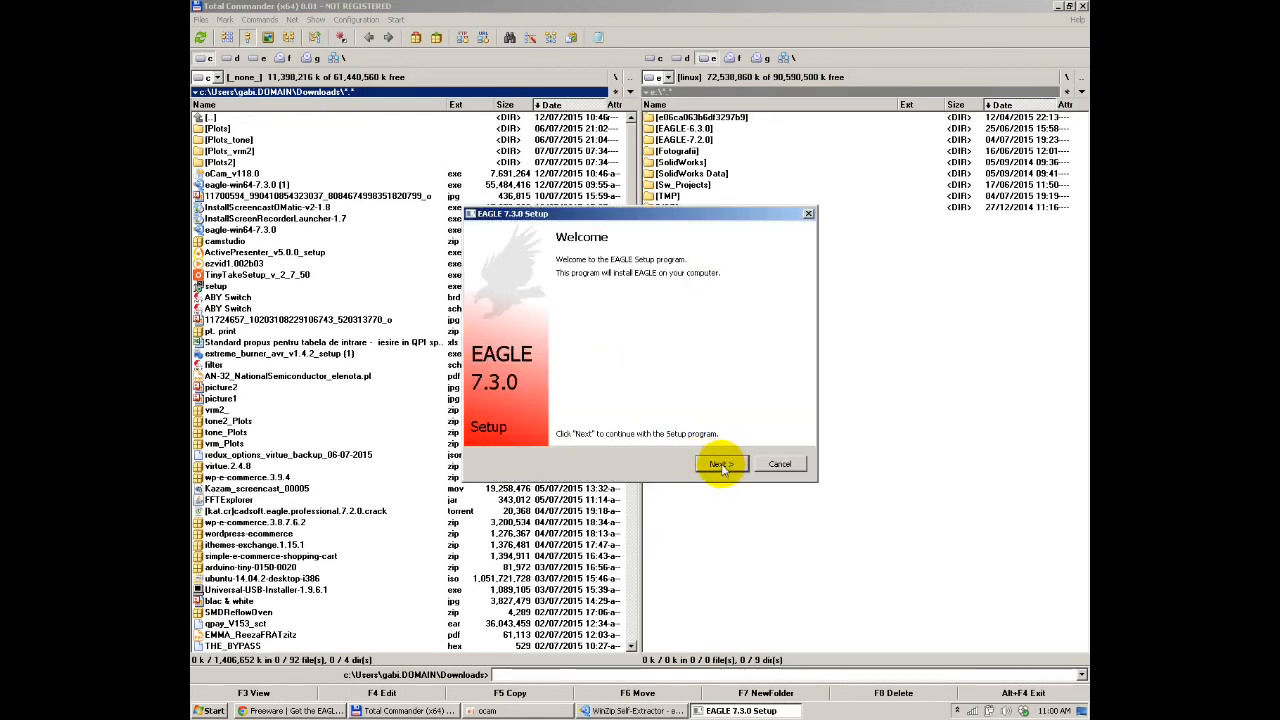
# Step: Set the EAGLE setup's destination directory to e:\EAGLE-7.3.0 and start copying the program files
pyautogui.click(722, 466)
pyautogui.click(714, 465)
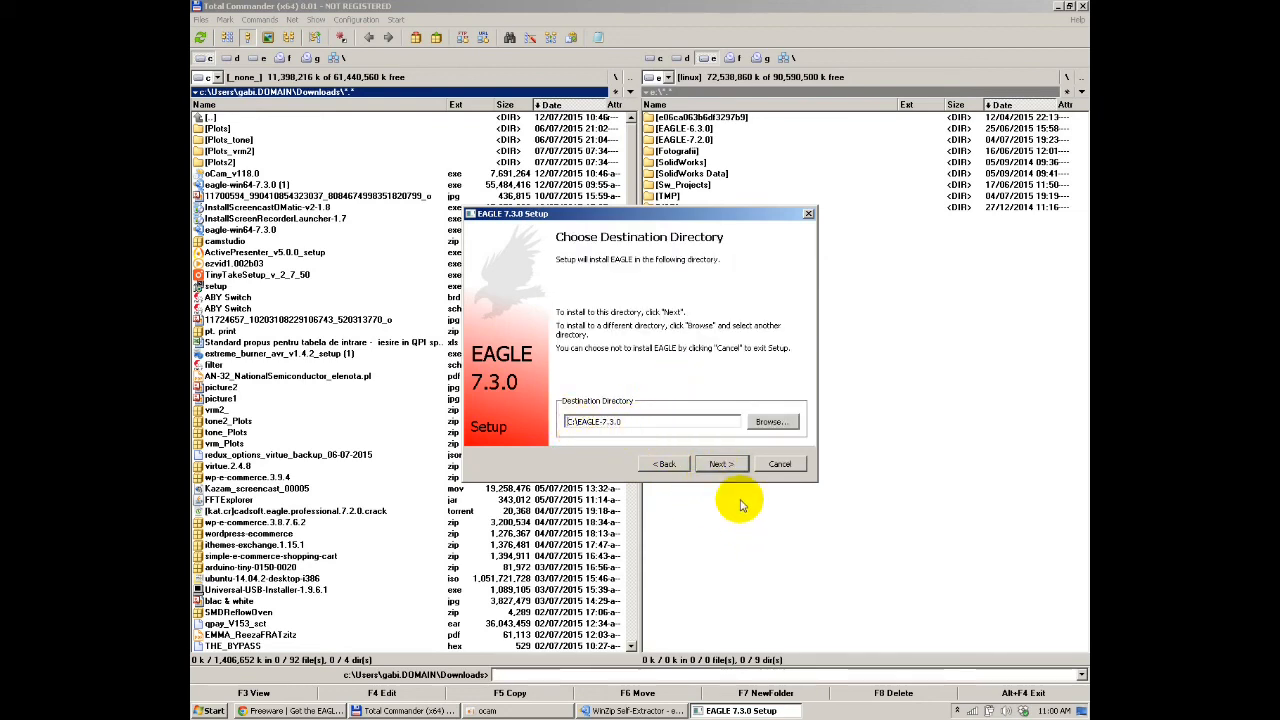
pyautogui.press('BackSpace')
pyautogui.write('e')
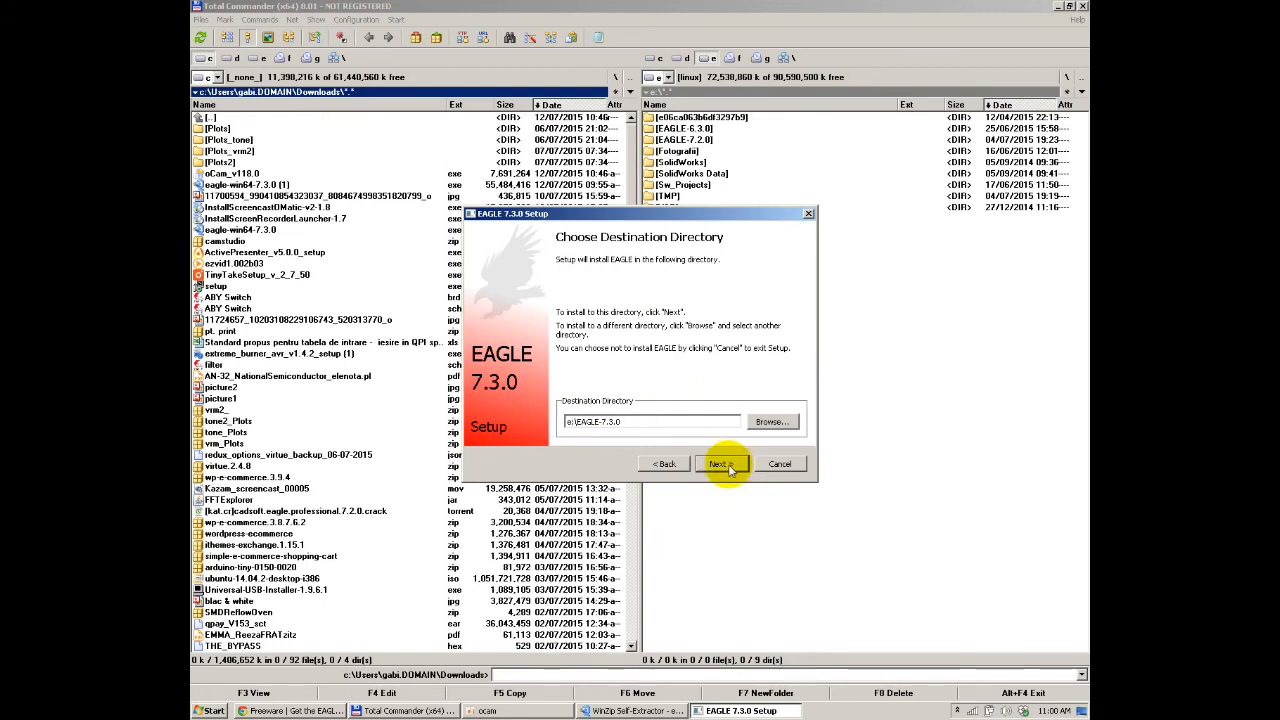
pyautogui.click(737, 465)
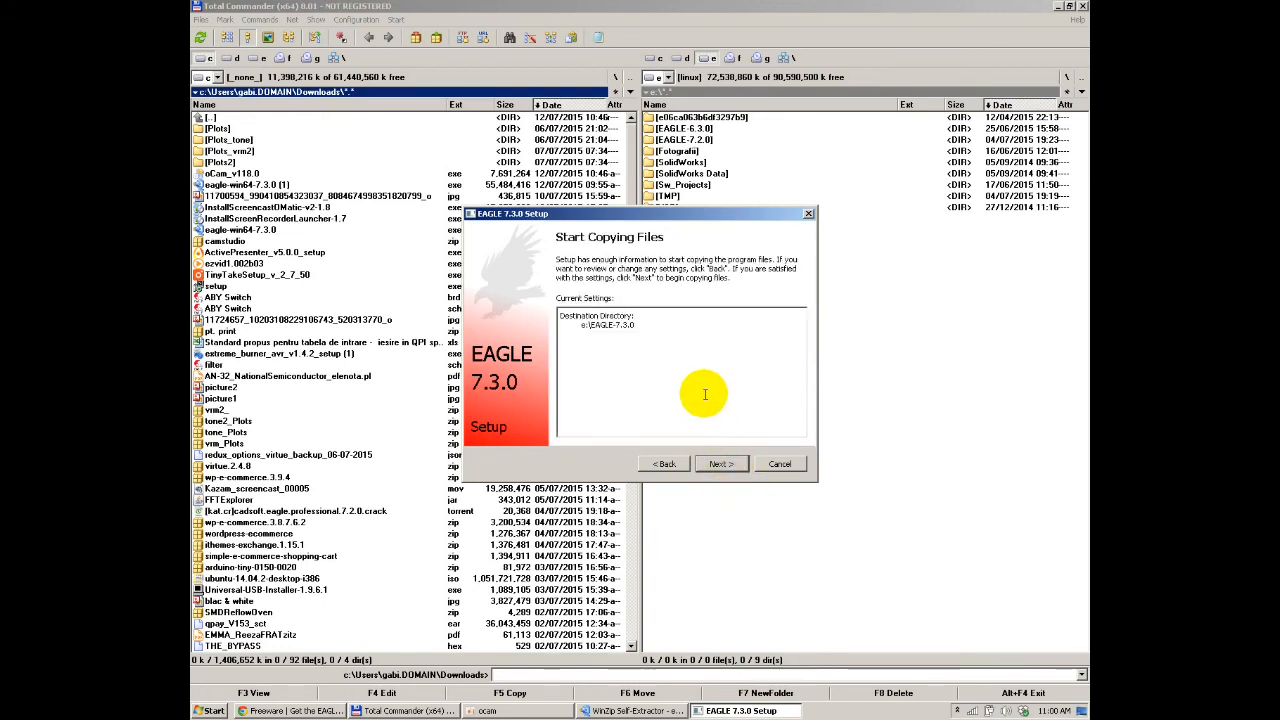
pyautogui.click(728, 465)
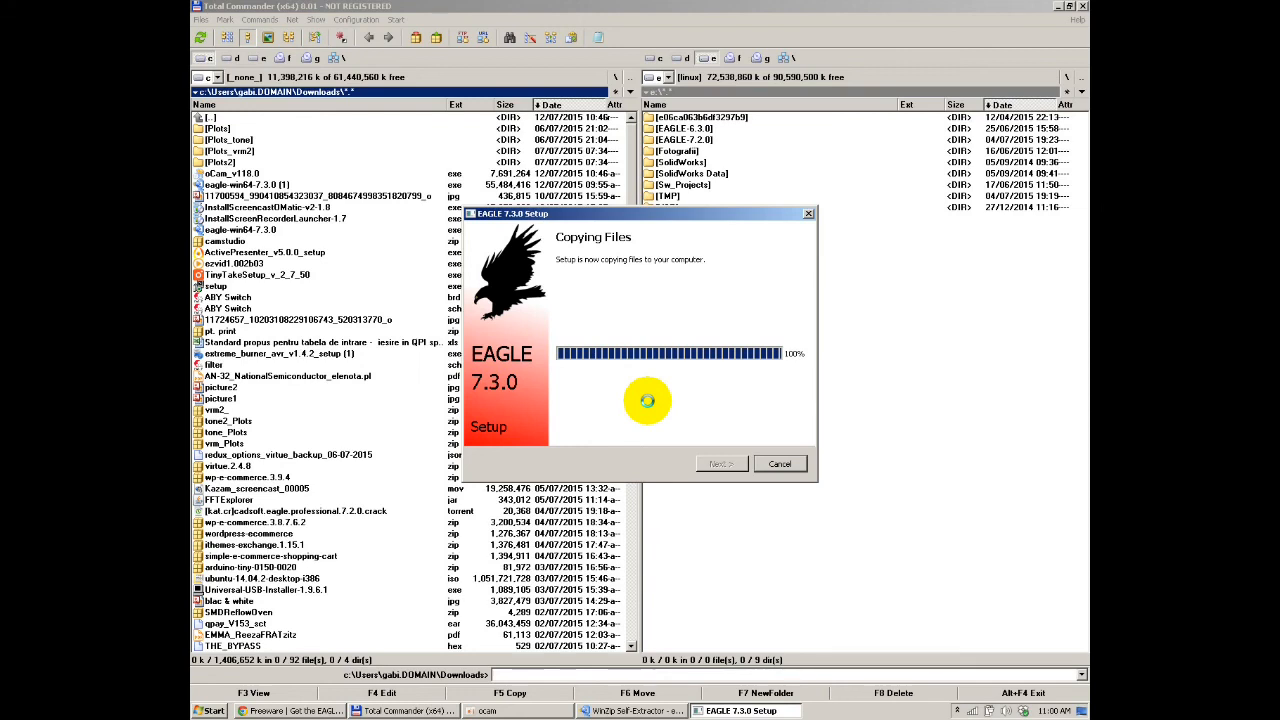
# Step: Choose to run EAGLE as Freeware and finish the setup
pyautogui.click(665, 388)
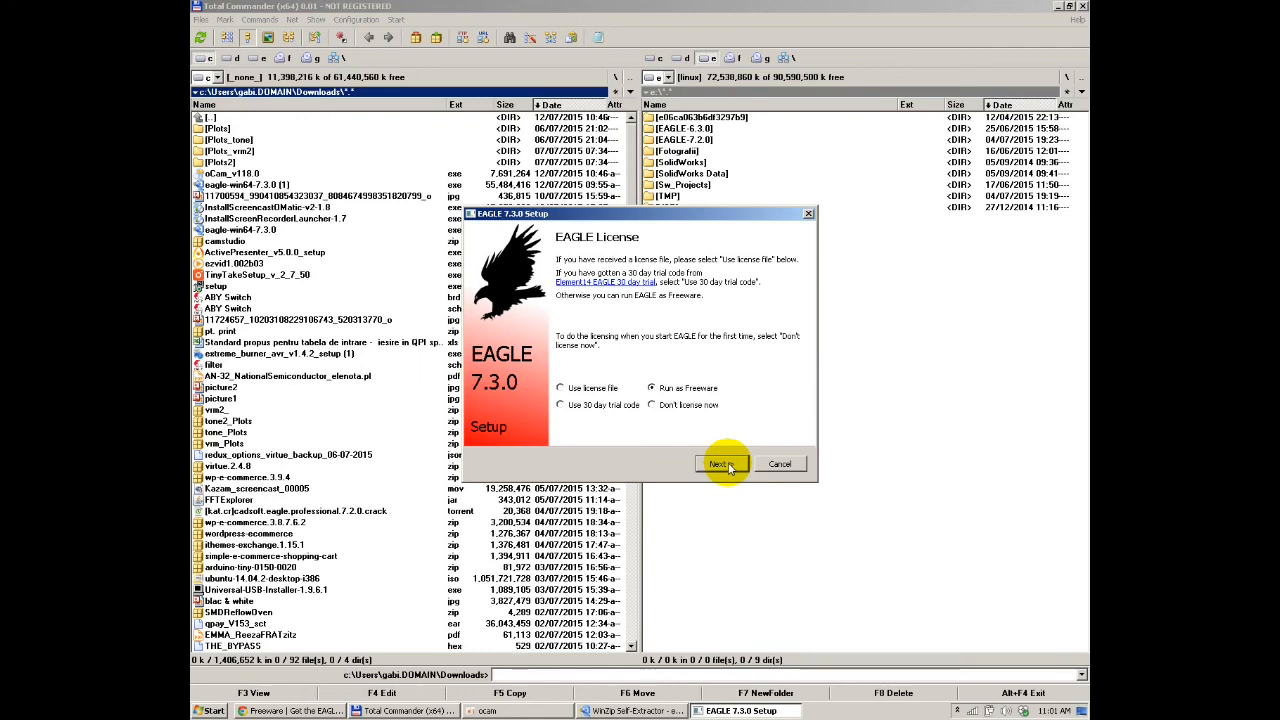
pyautogui.click(724, 465)
pyautogui.click(772, 462)
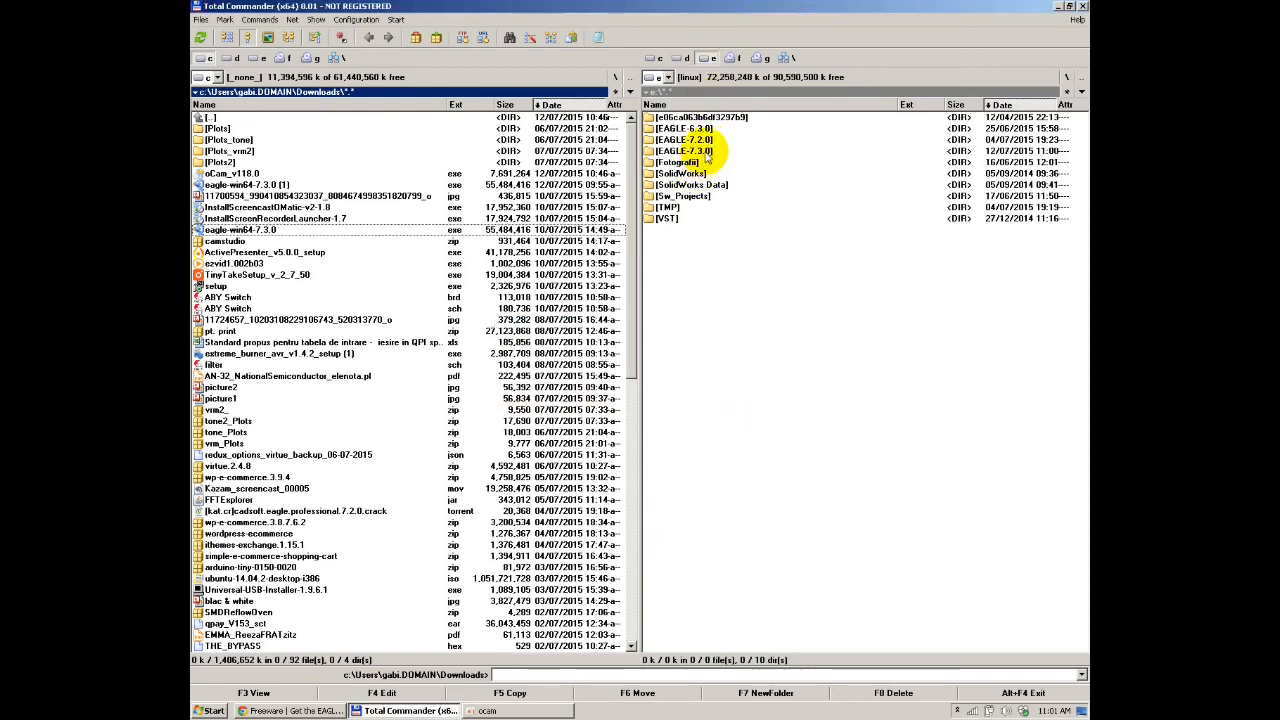
# Step: Open the new EAGLE-7.3.0 folder on drive e in the file manager
pyautogui.doubleClick(706, 151)
pyautogui.doubleClick(709, 118)
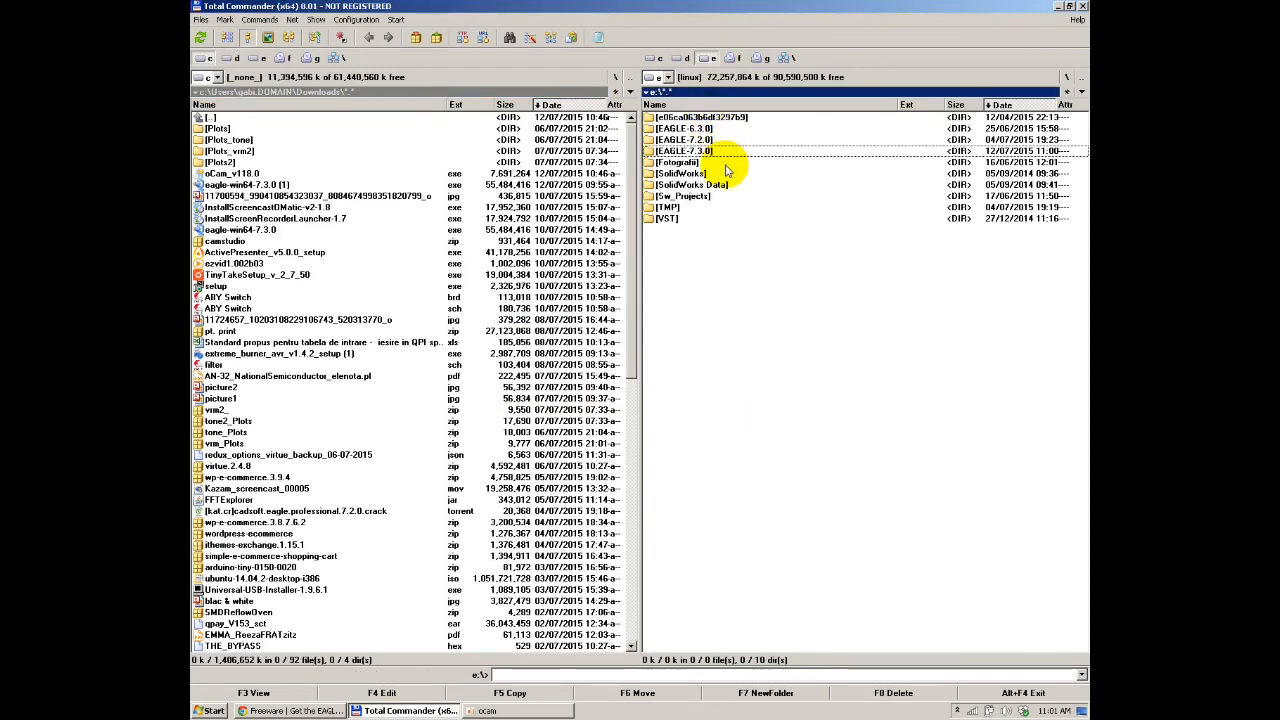
pyautogui.doubleClick(710, 151)
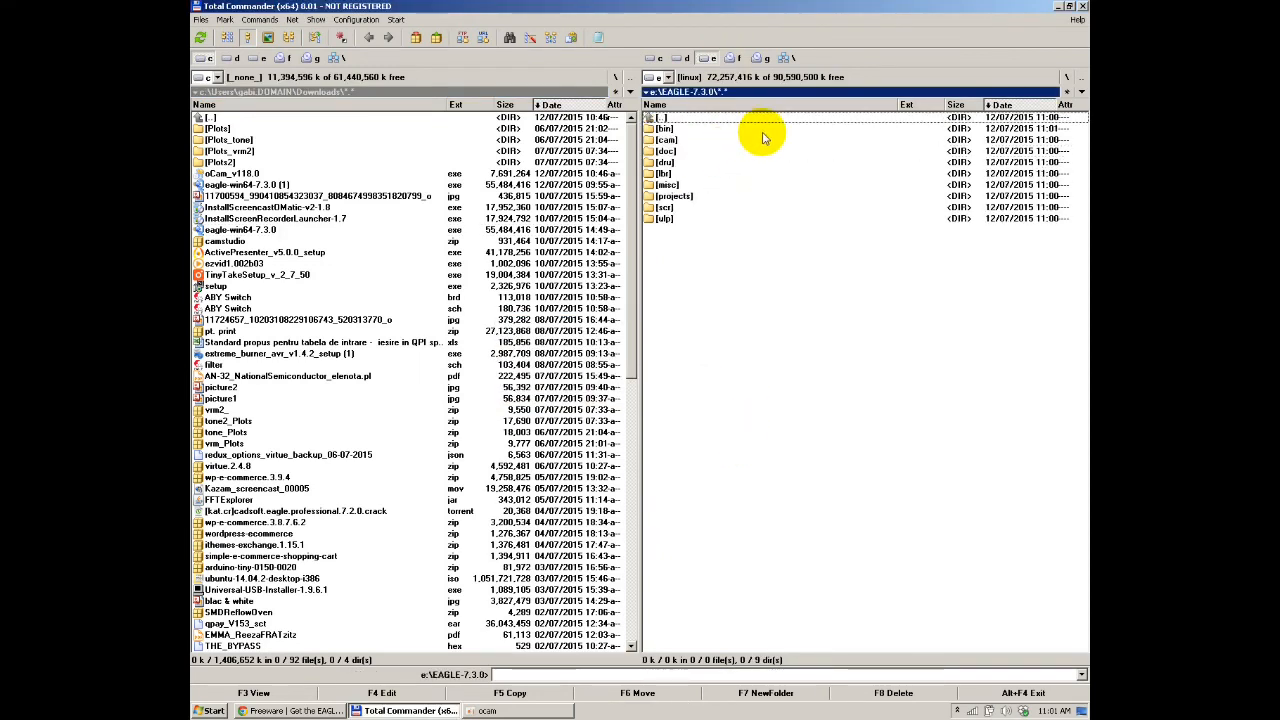
pyautogui.doubleClick(700, 119)
pyautogui.doubleClick(716, 151)
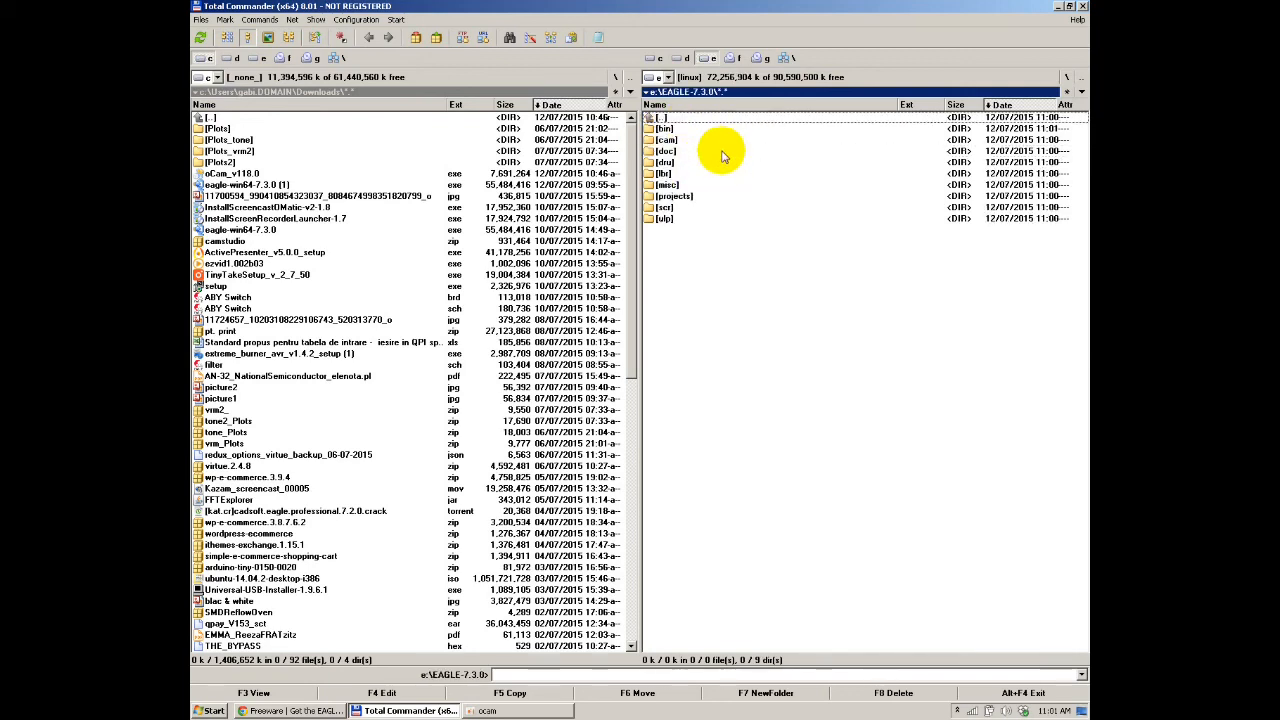
# Step: Open the old e:\EAGLE-7.2.0 folder alongside the EAGLE-7.3.0 folder
pyautogui.doubleClick(224, 118)
pyautogui.doubleClick(224, 118)
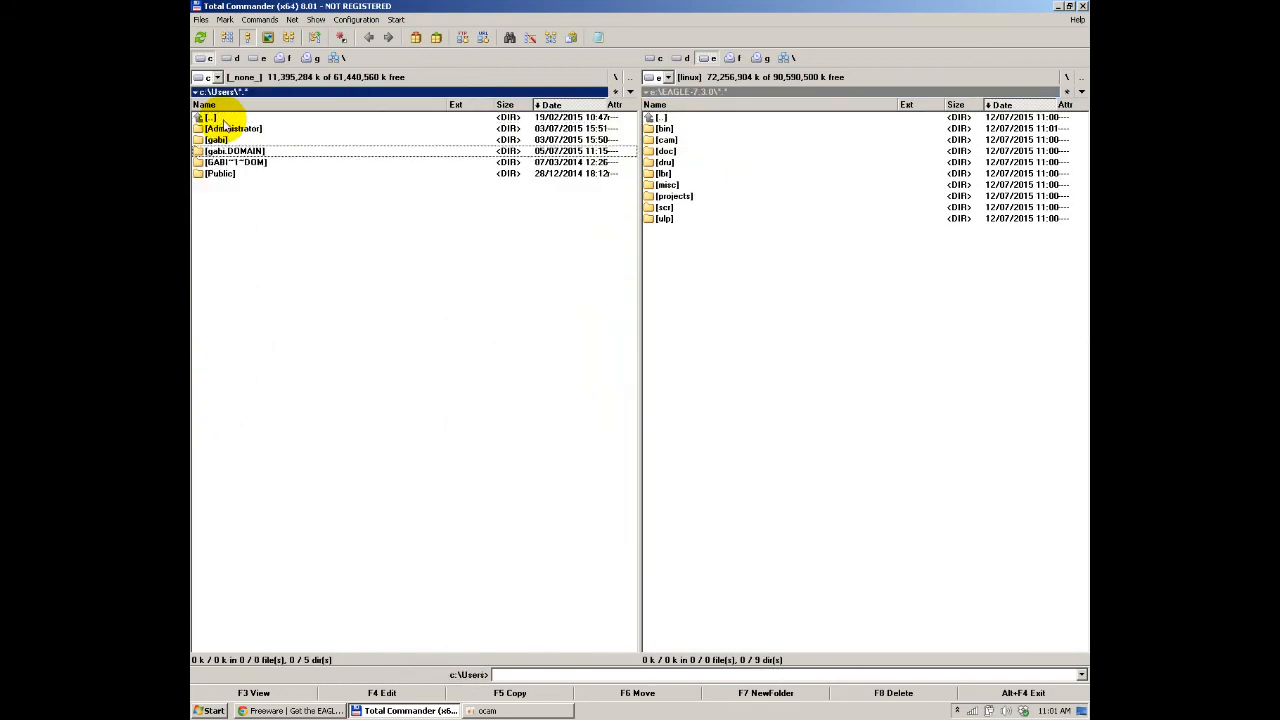
pyautogui.doubleClick(224, 118)
pyautogui.click(257, 58)
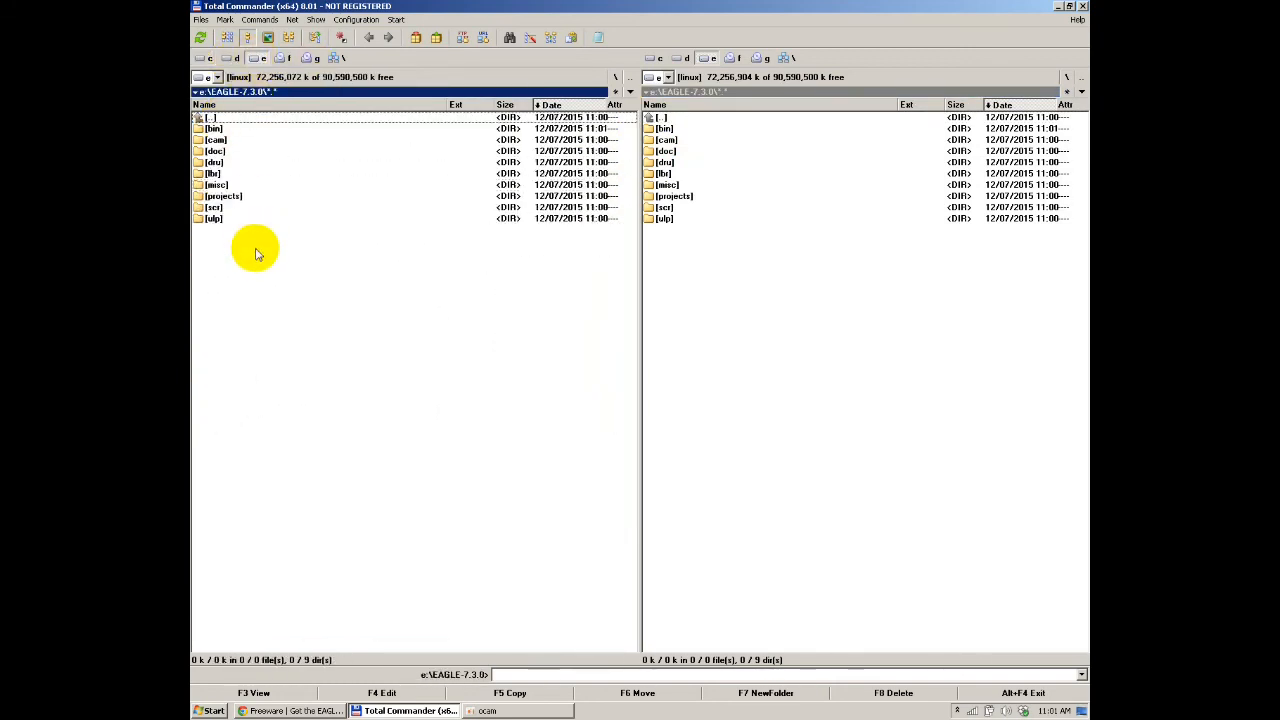
pyautogui.doubleClick(236, 118)
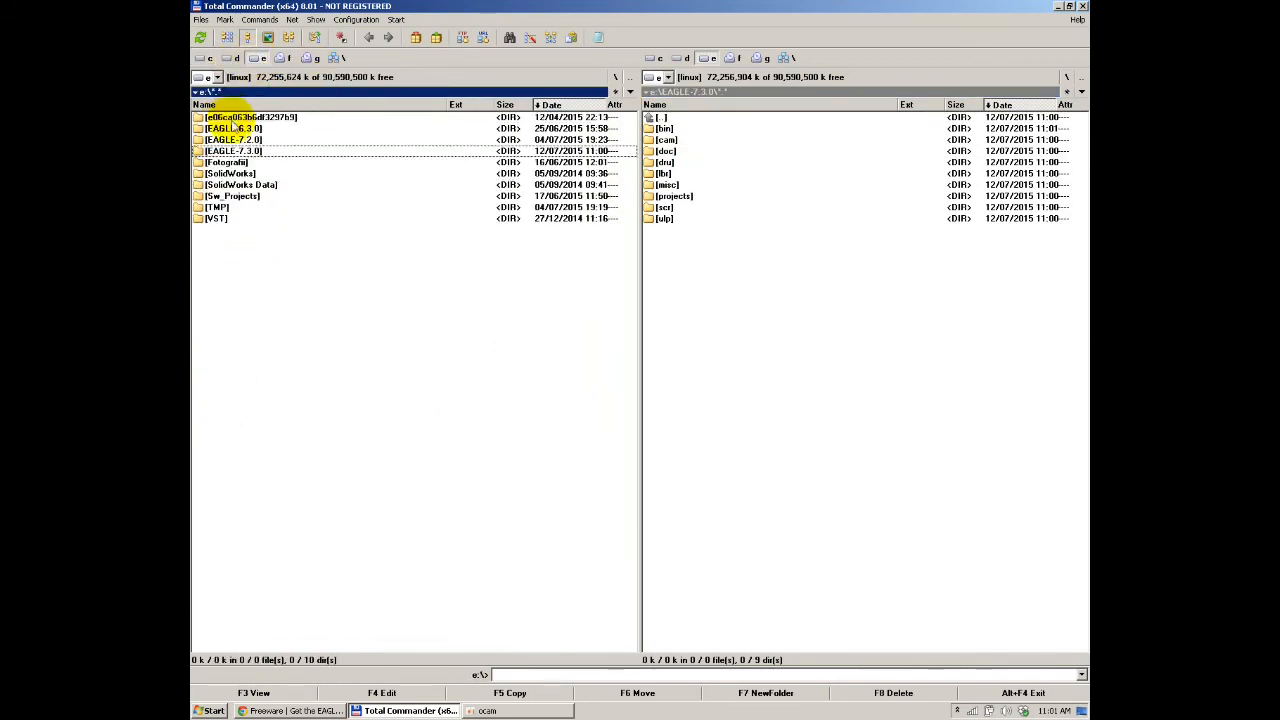
pyautogui.doubleClick(254, 141)
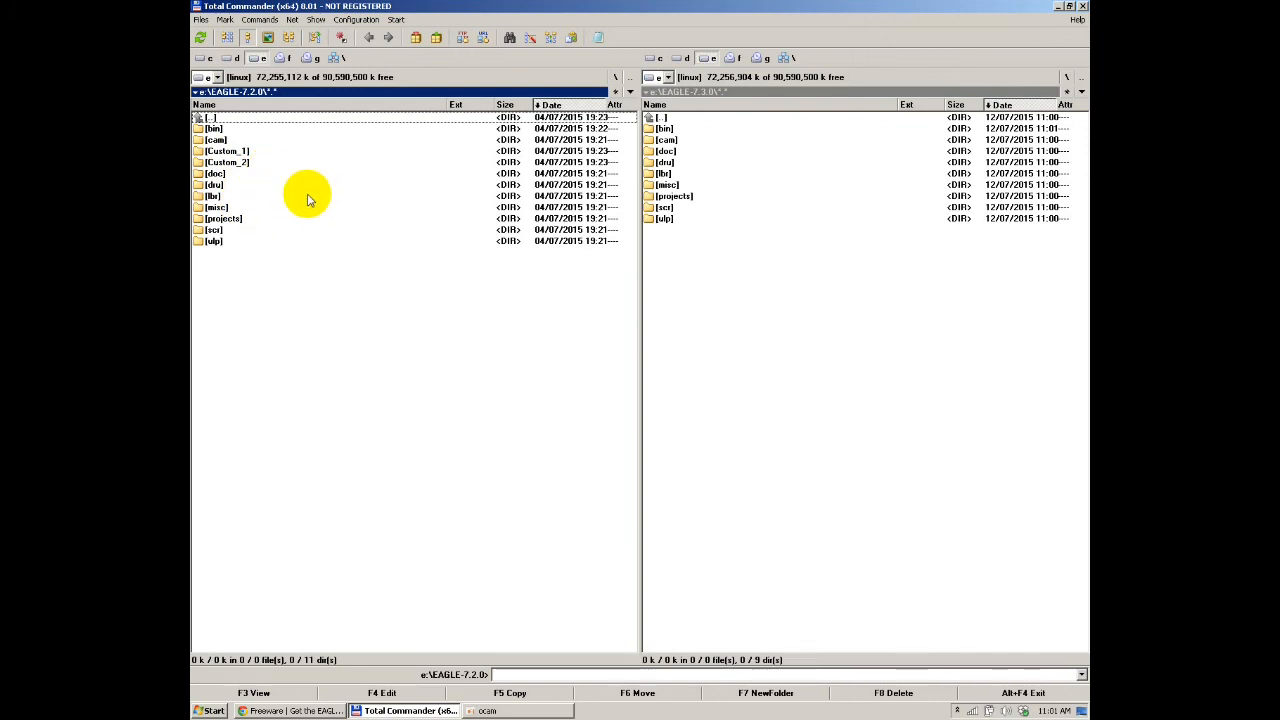
# Step: Look through the library files in the Custom_1 folder of EAGLE-7.2.0 and return to its parent folder
pyautogui.doubleClick(240, 152)
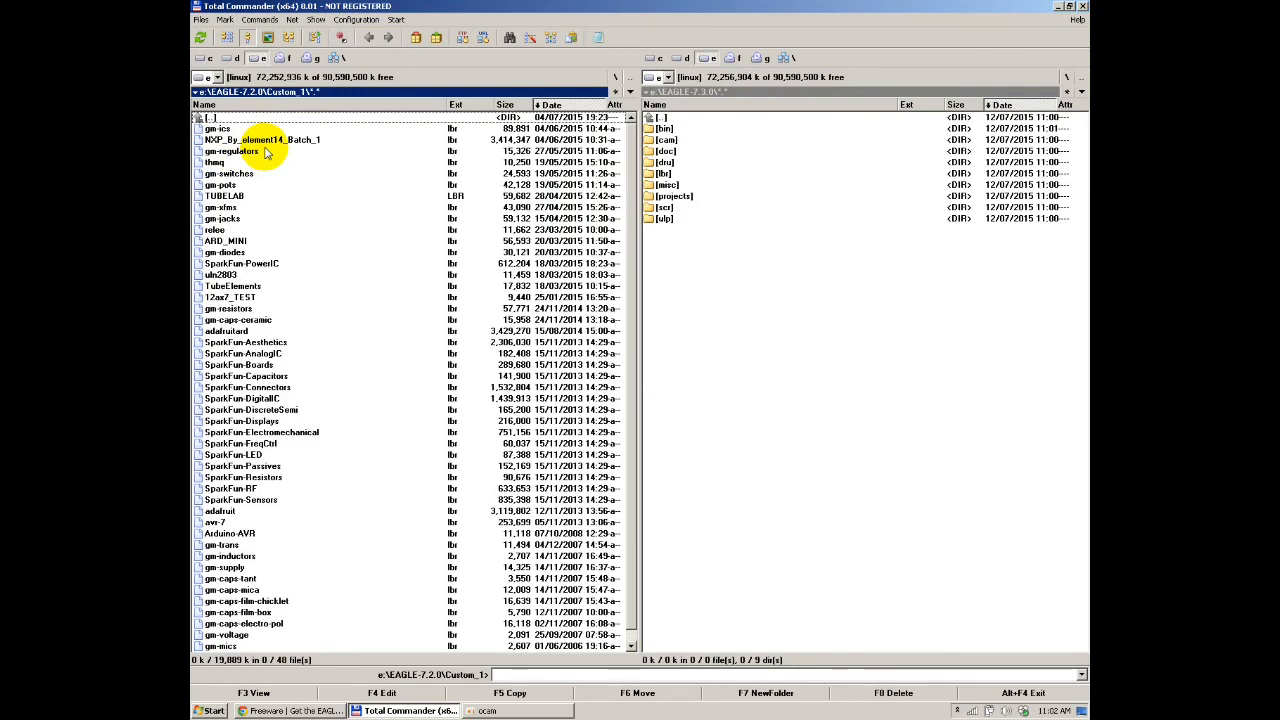
pyautogui.press('BackSpace')
pyautogui.doubleClick(240, 151)
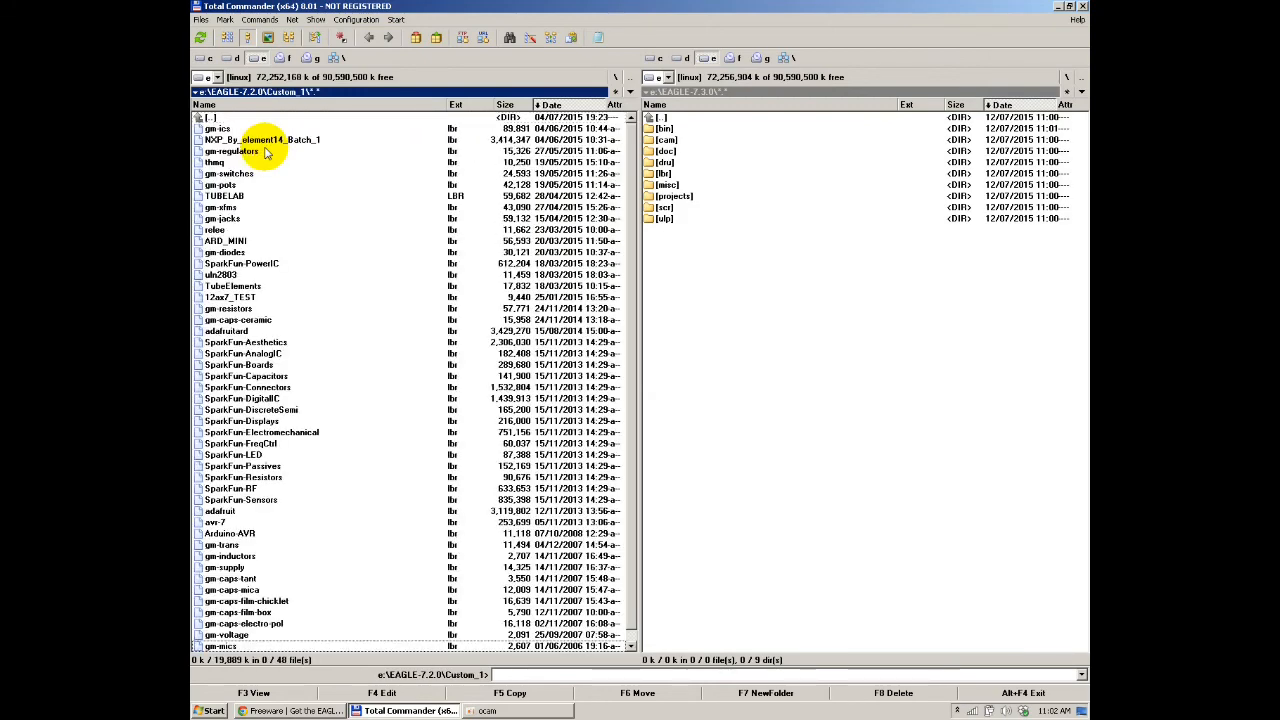
pyautogui.press('End')
pyautogui.press('Home')
pyautogui.press('BackSpace')
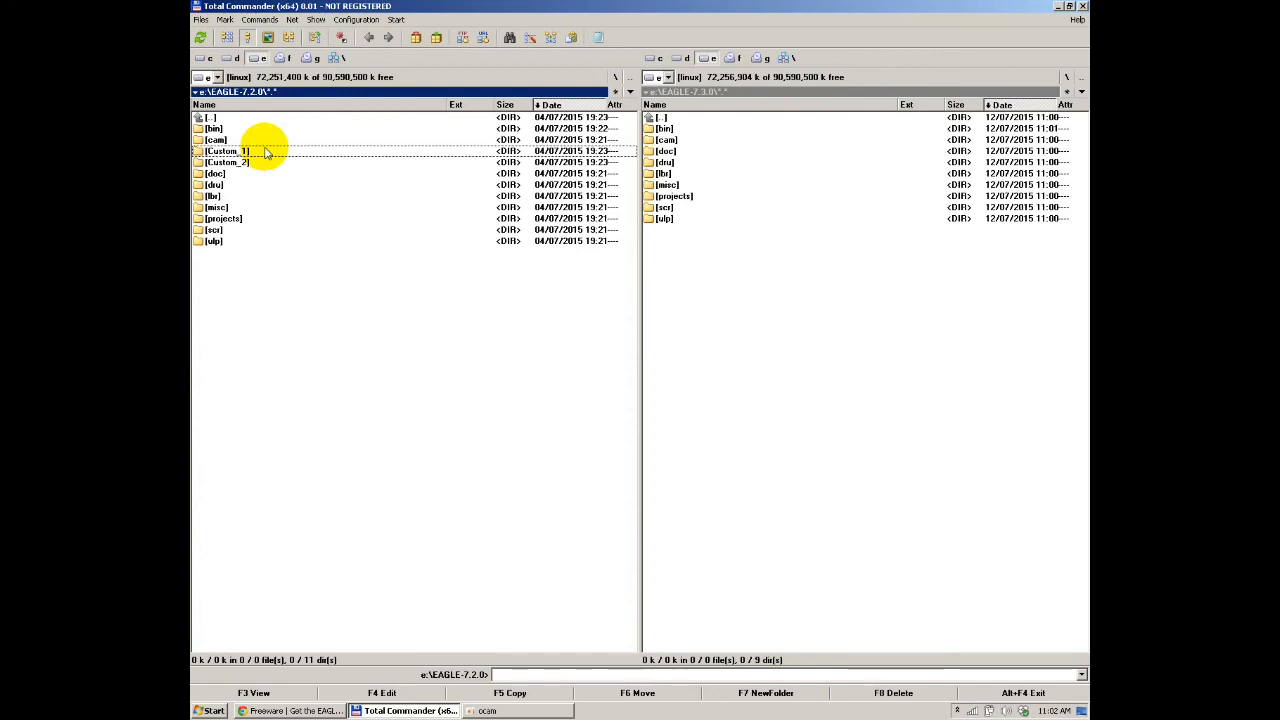
# Step: Copy the Custom_1 folder from EAGLE-7.2.0 into e:\EAGLE-7.3.0
pyautogui.press('Insert')
pyautogui.press('F5')
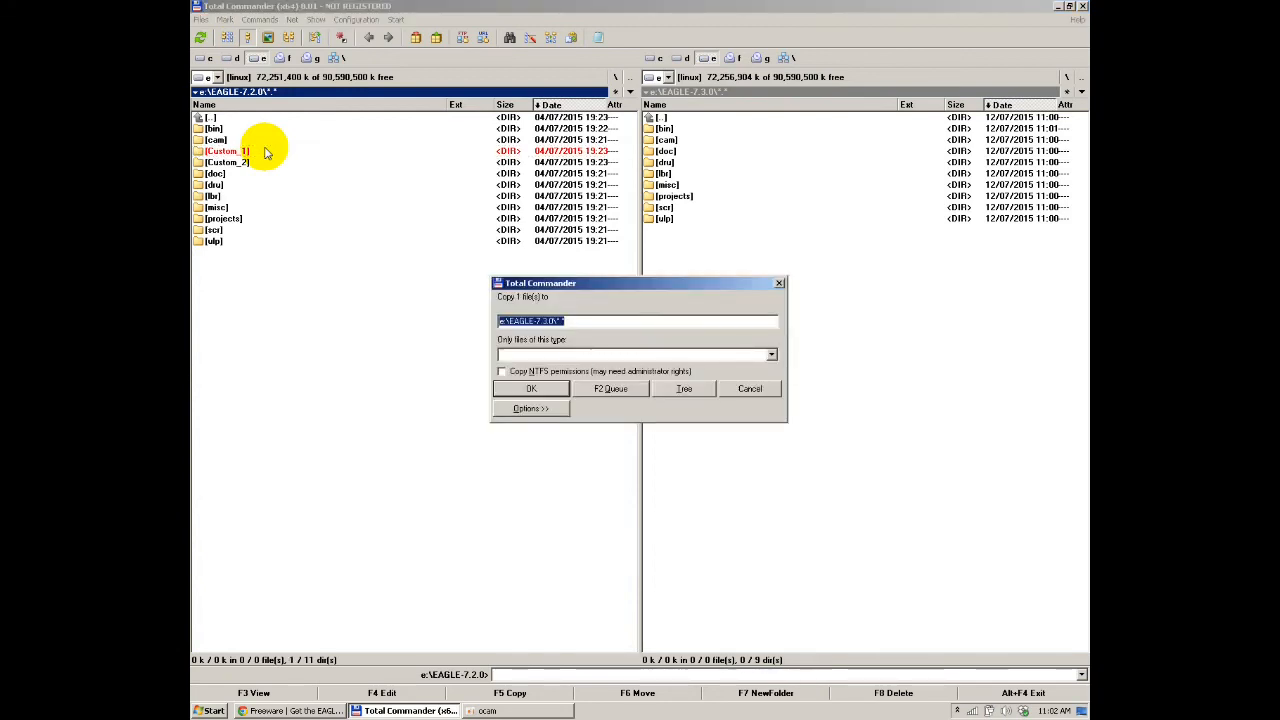
pyautogui.press('Return')
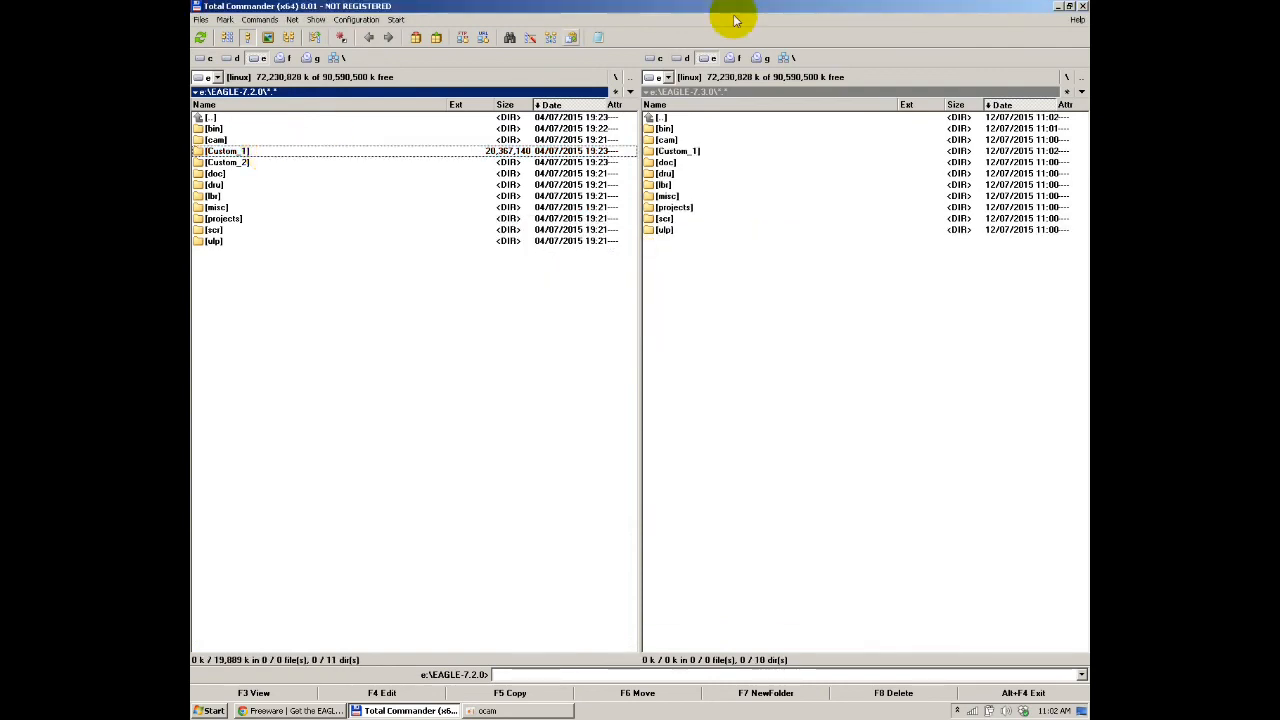
# Step: Launch eagle.exe from the bin folder of EAGLE-7.3.0
pyautogui.click(664, 128)
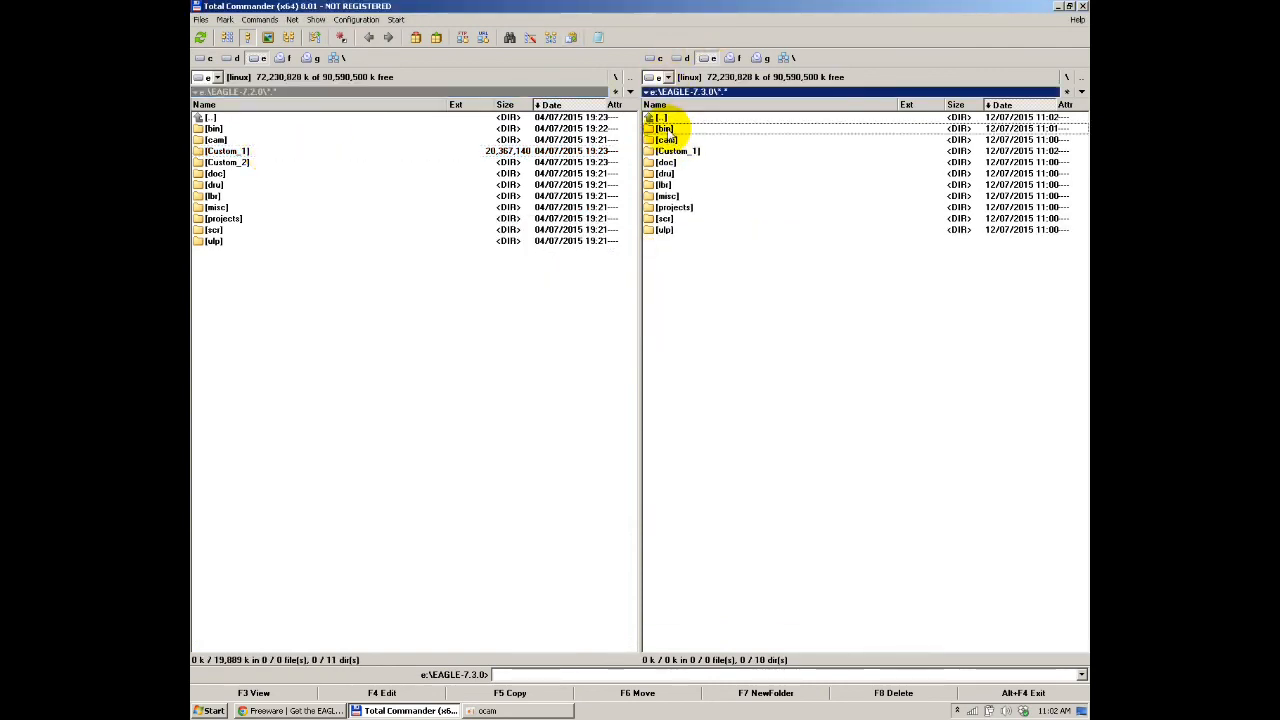
pyautogui.doubleClick(664, 128)
pyautogui.doubleClick(675, 150)
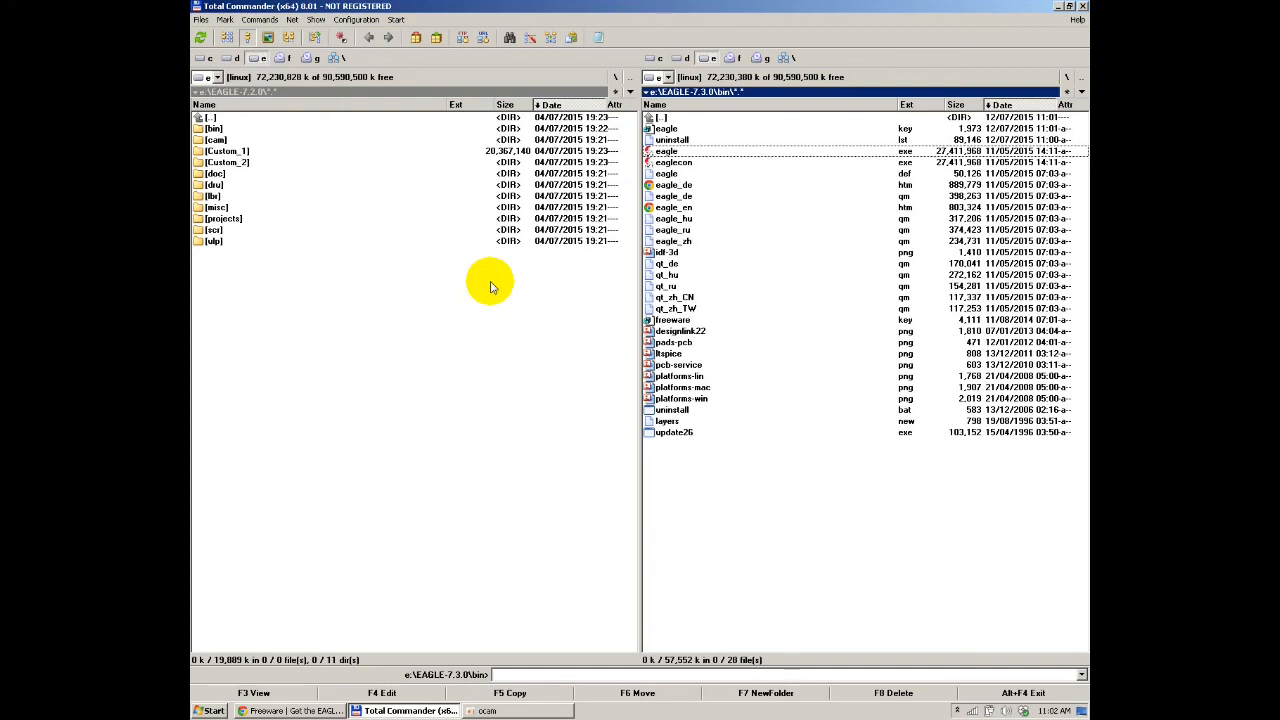
pyautogui.doubleClick(607, 205)
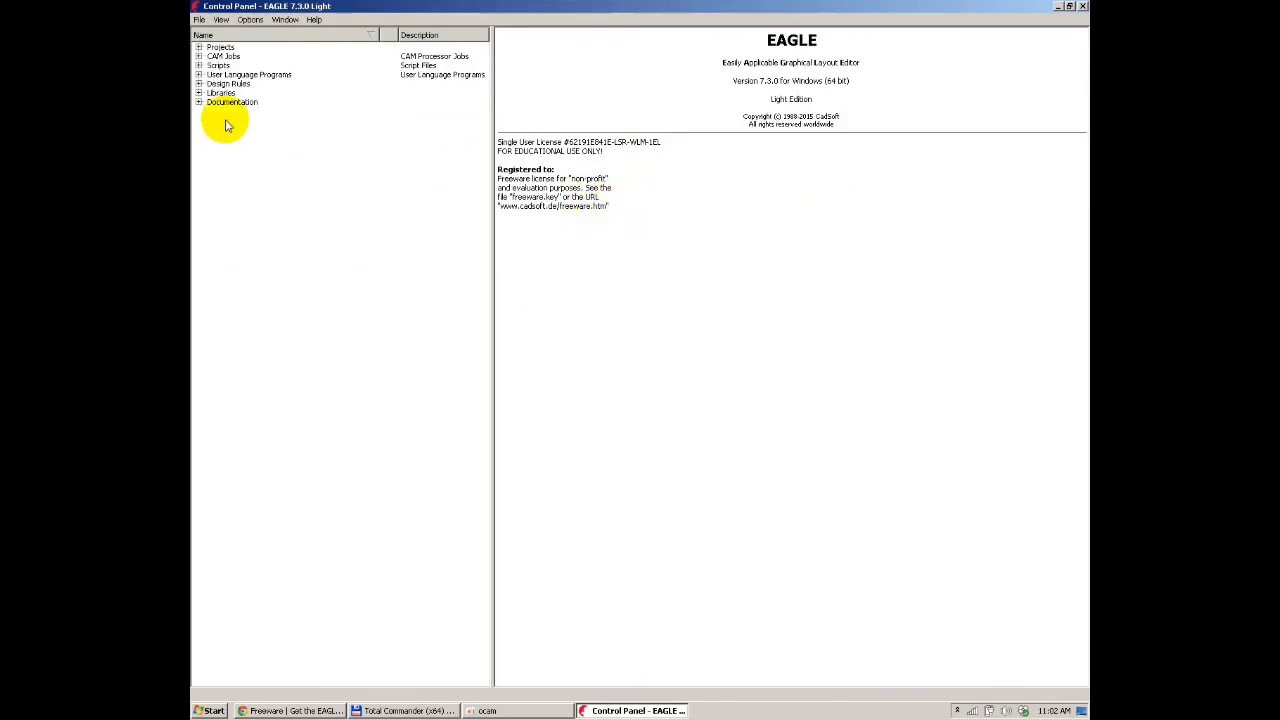
# Step: Examine the Libraries path in the Directories settings, including its Custom_1 entry, and accept the dialog
pyautogui.click(250, 20)
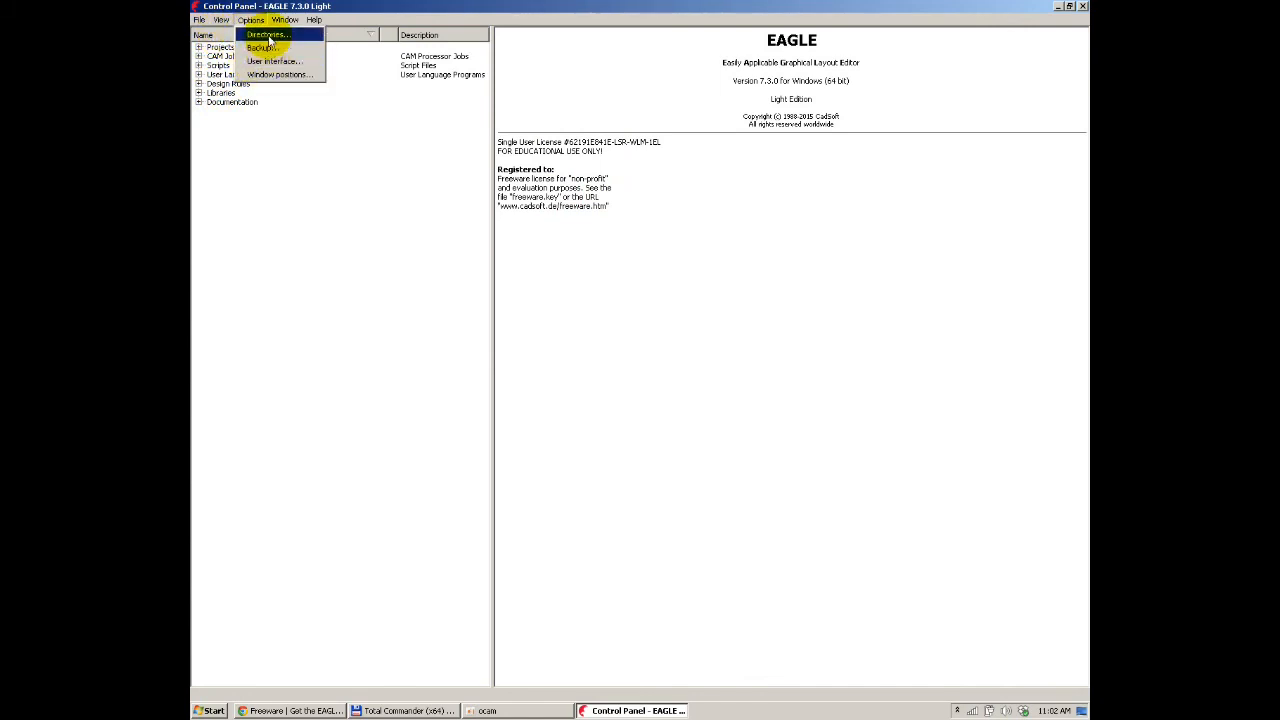
pyautogui.click(265, 35)
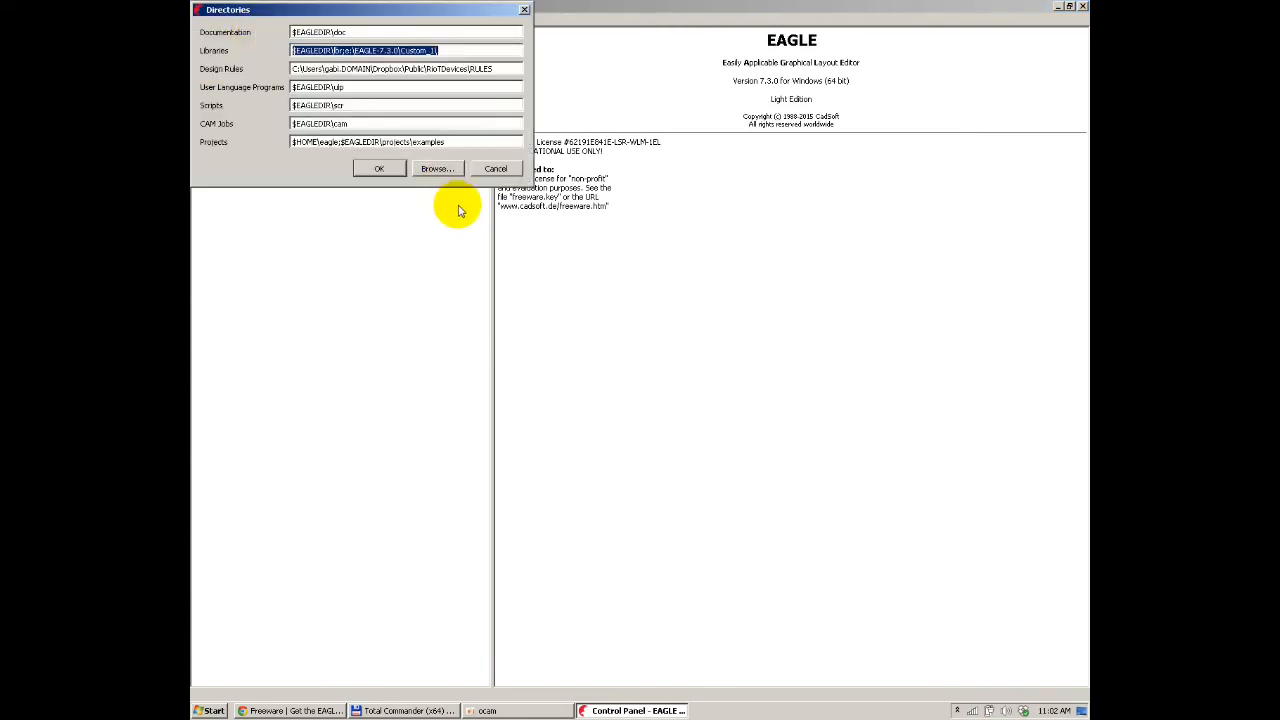
pyautogui.moveTo(375, 22); pyautogui.dragTo(416, 247)
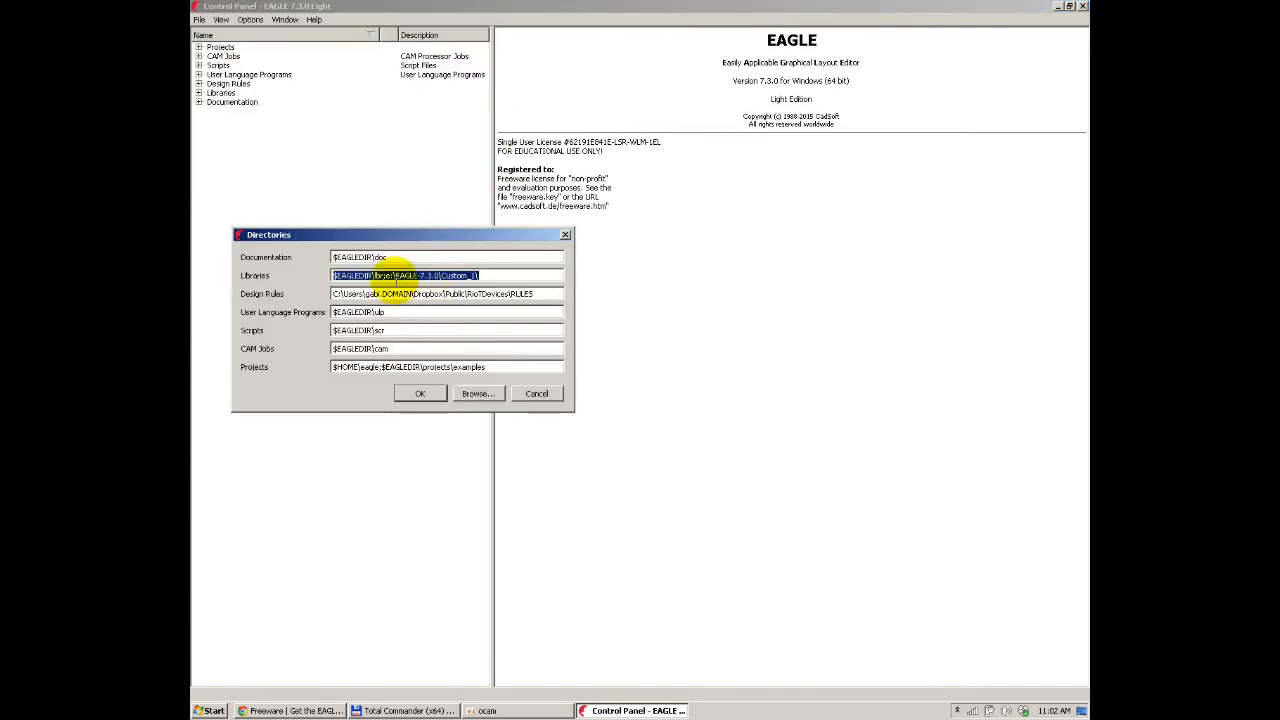
pyautogui.moveTo(385, 278); pyautogui.dragTo(521, 279)
pyautogui.click(514, 275)
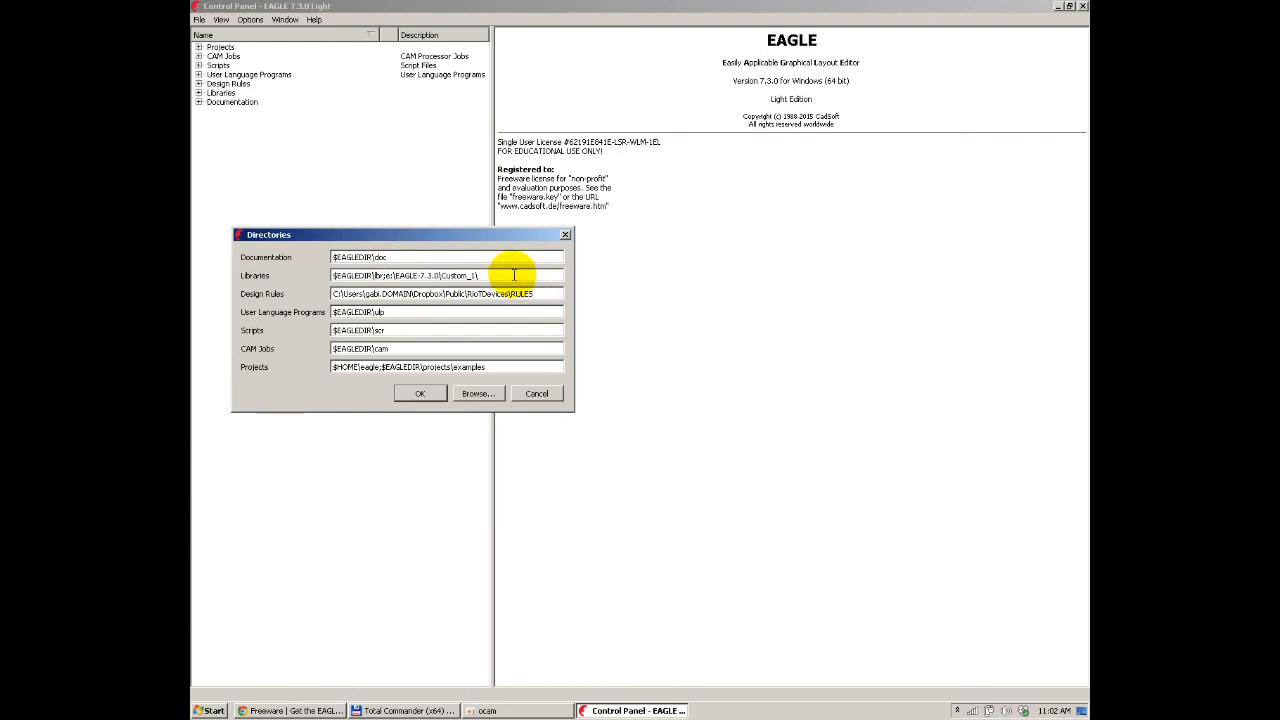
pyautogui.moveTo(514, 275); pyautogui.dragTo(383, 277)
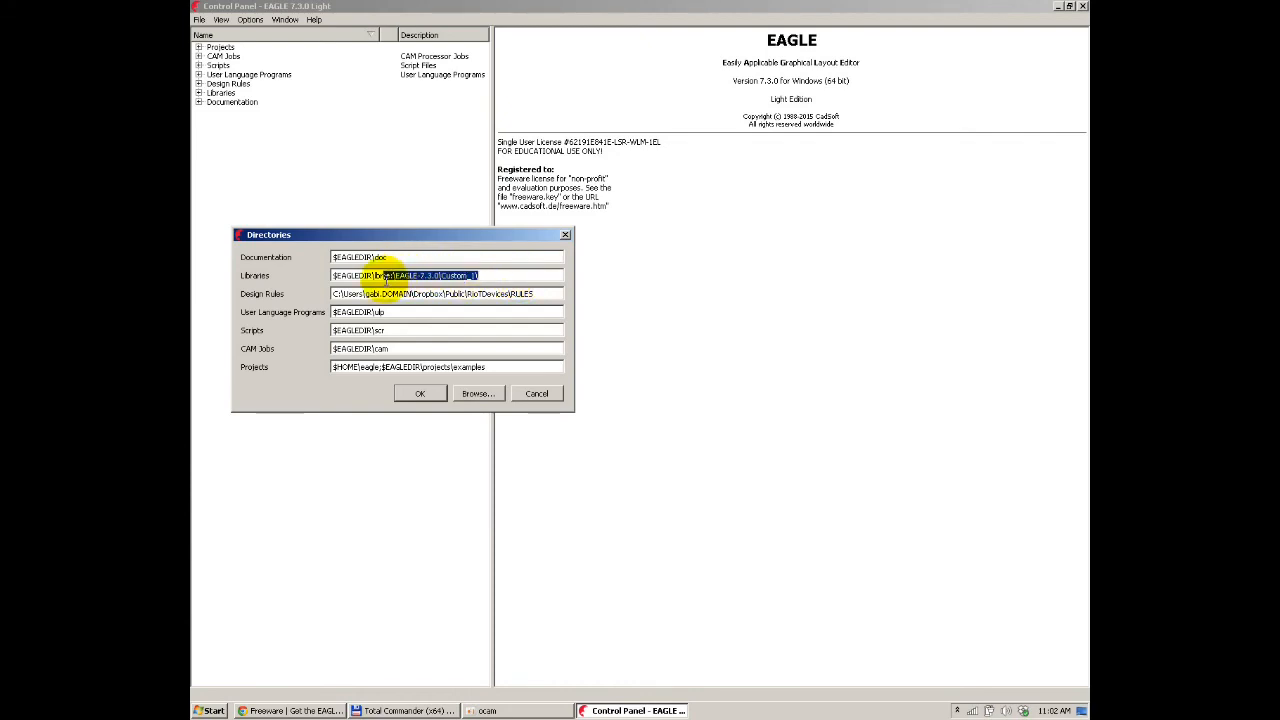
pyautogui.click(420, 394)
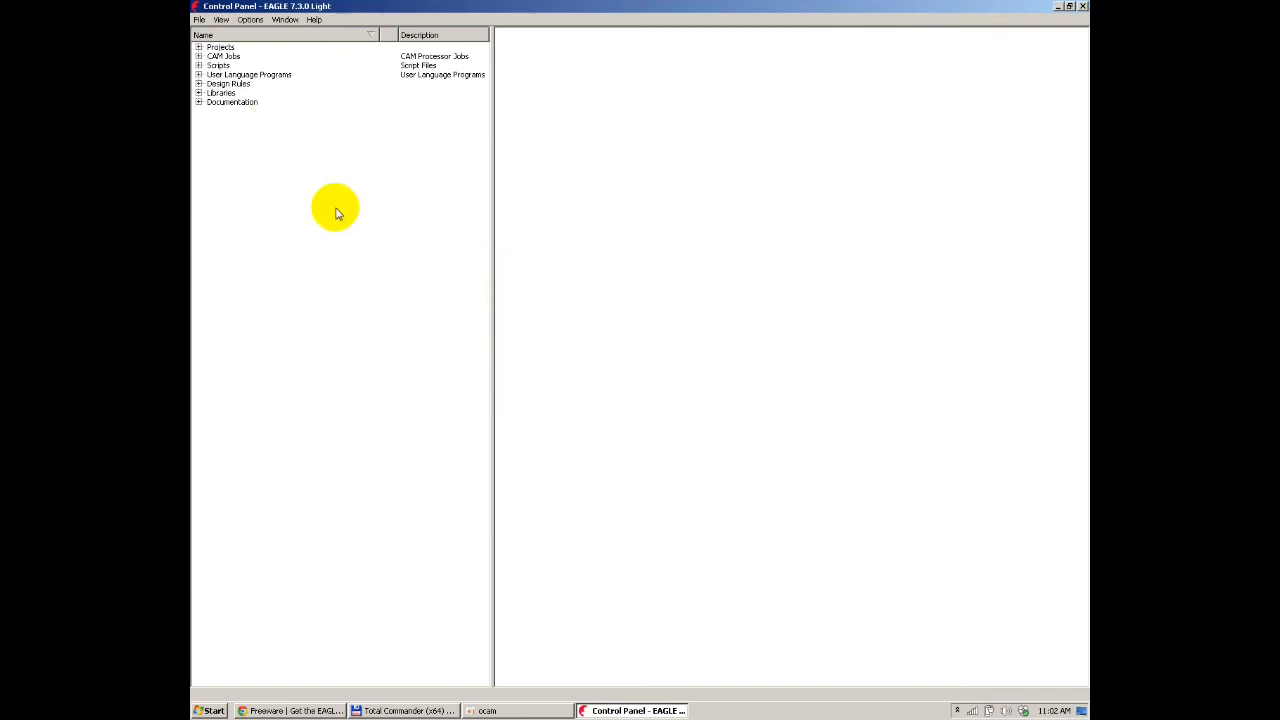
# Step: Reopen the Directories settings to recheck the Libraries path and close the dialog
pyautogui.click(252, 20)
pyautogui.click(284, 49)
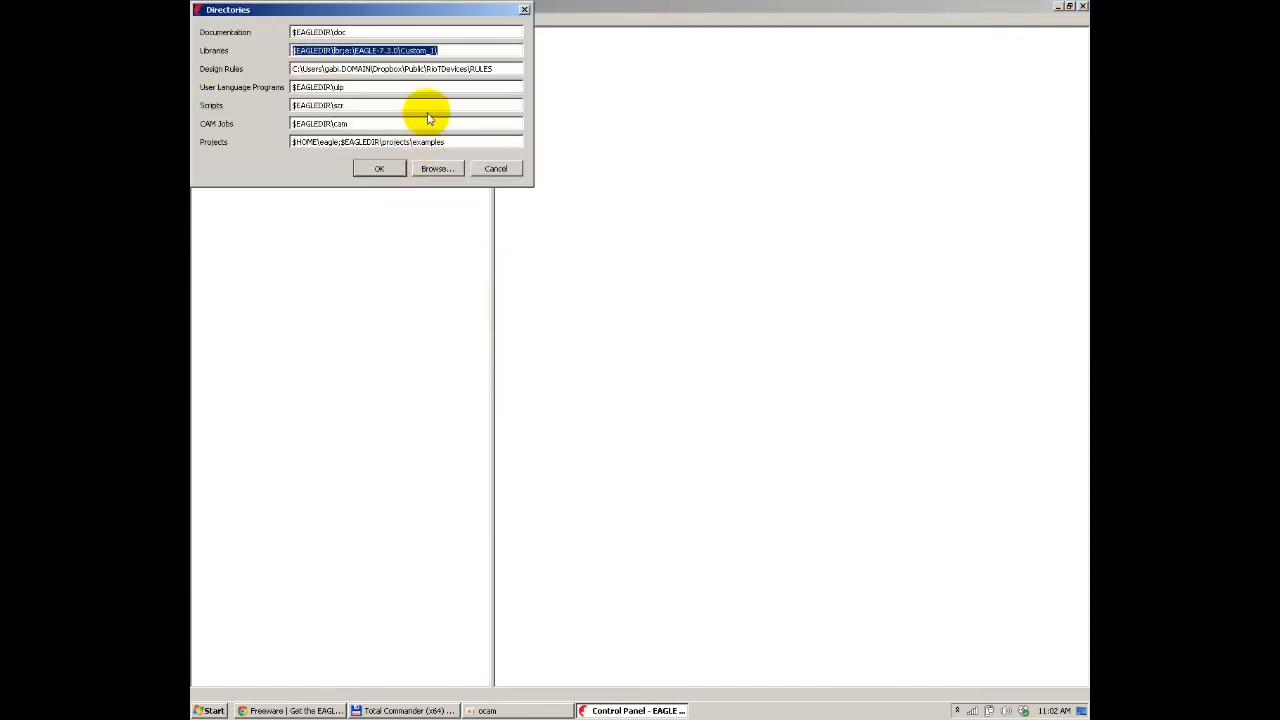
pyautogui.moveTo(398, 18); pyautogui.dragTo(492, 202)
pyautogui.click(473, 352)
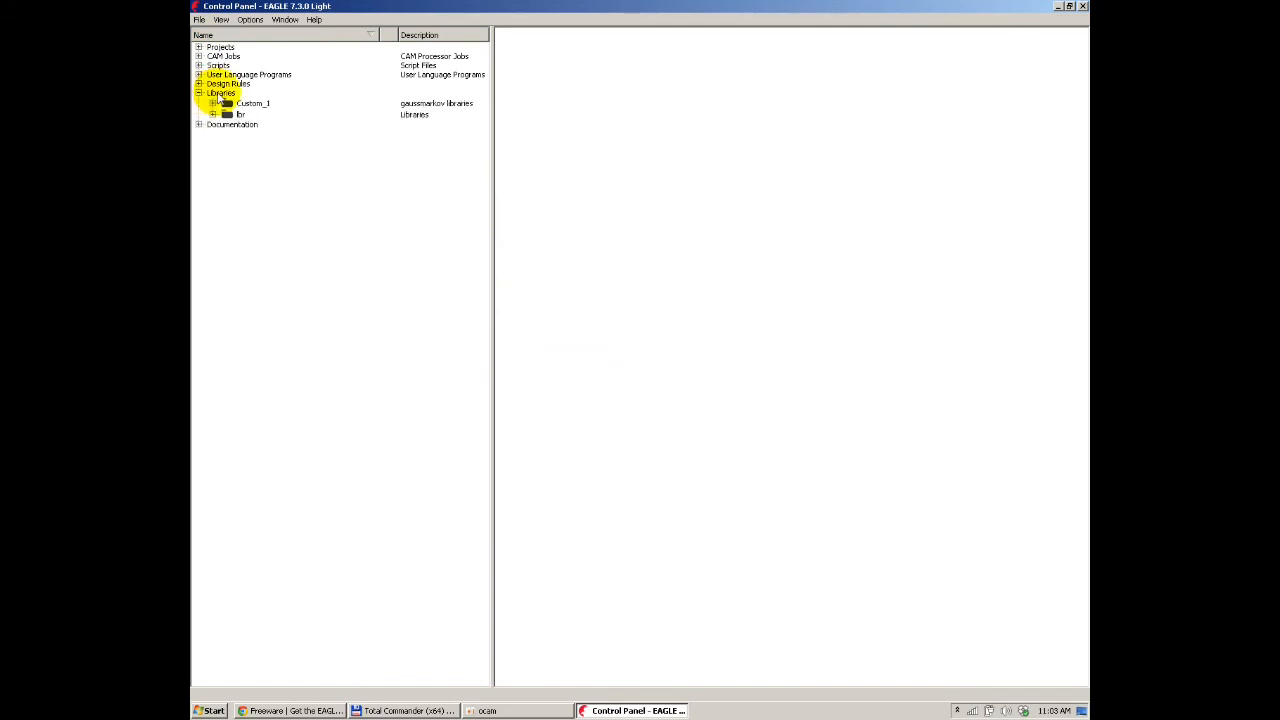
# Step: Examine the Custom_1 and lbr folders under Libraries, including their descriptions and the options available for lbr
pyautogui.click(218, 94)
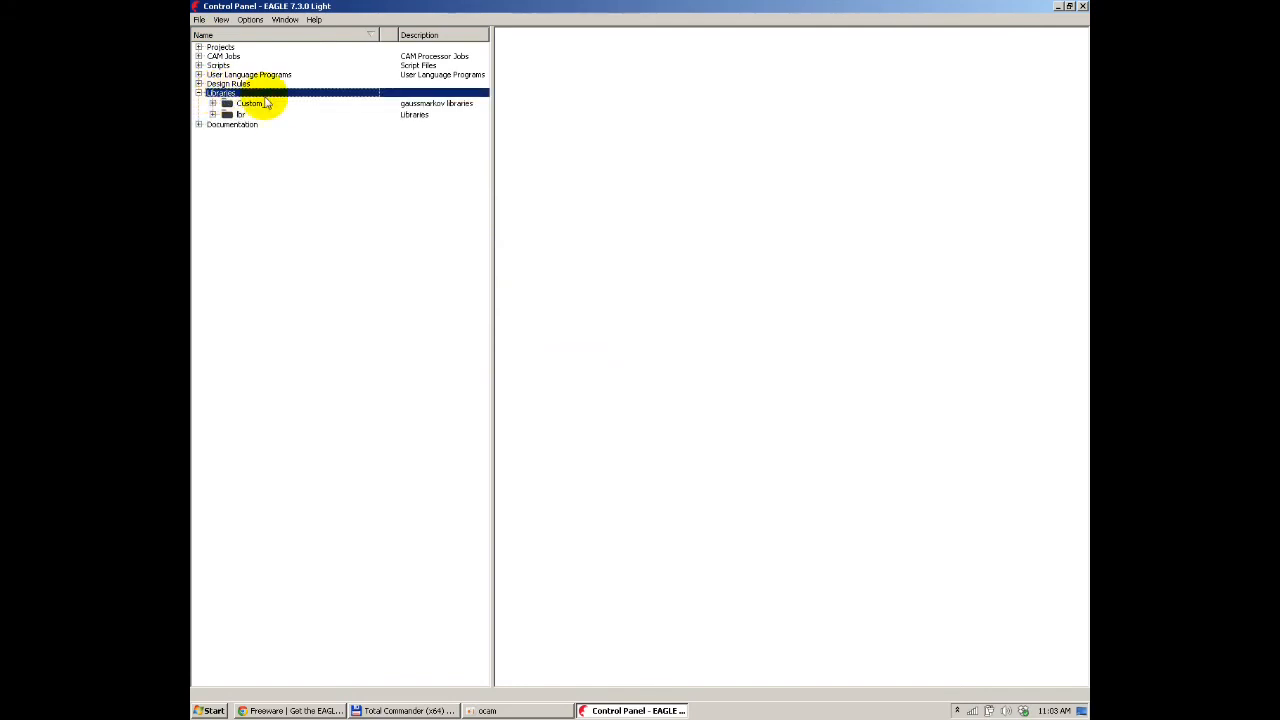
pyautogui.click(258, 104)
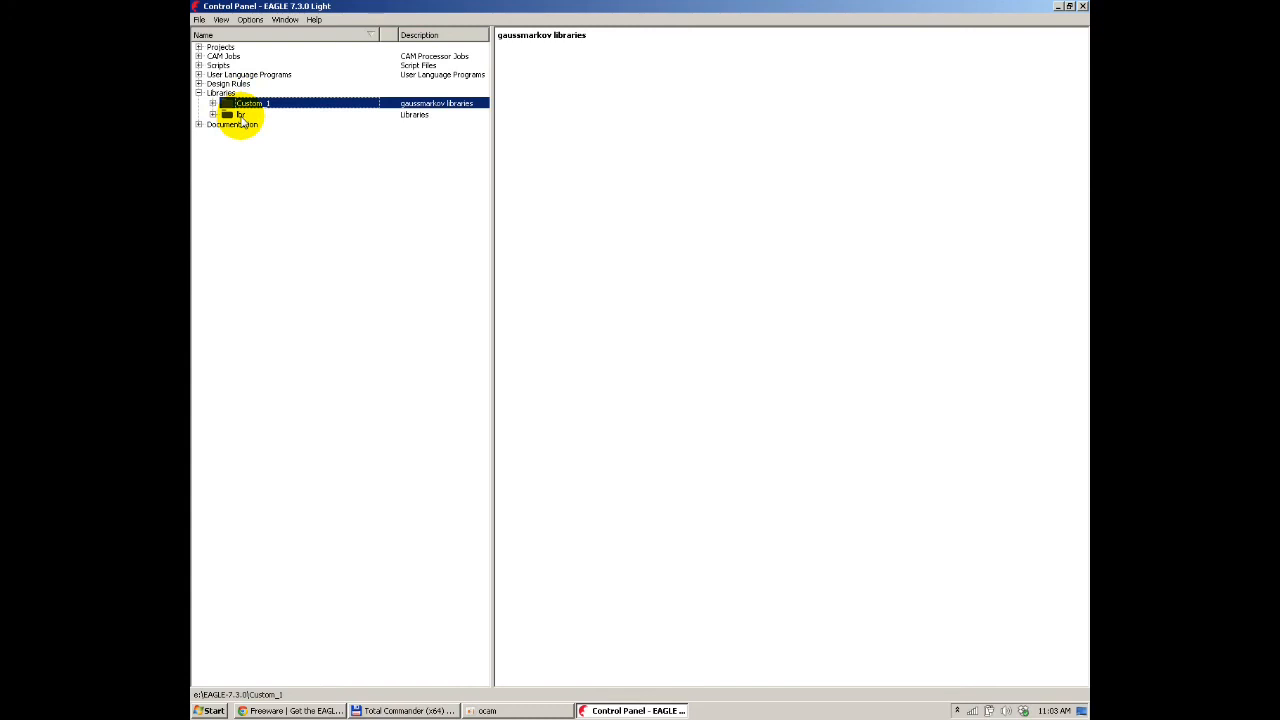
pyautogui.click(241, 115)
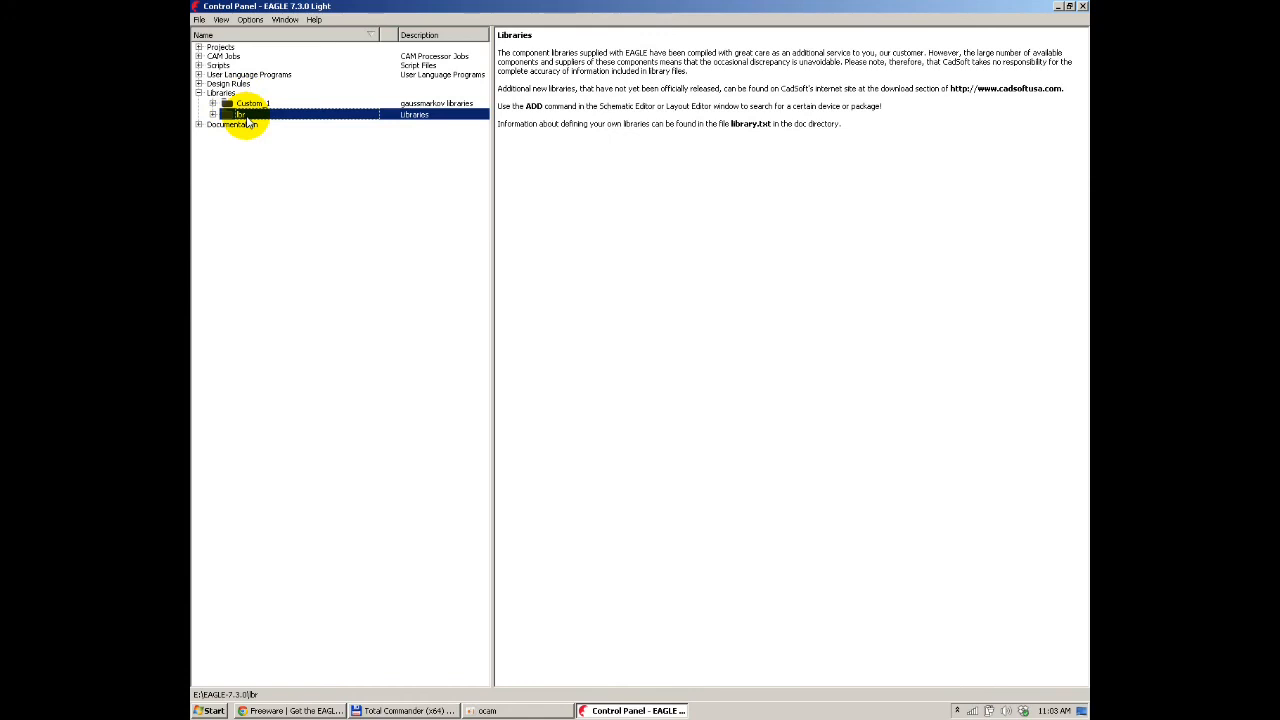
pyautogui.rightClick(246, 116)
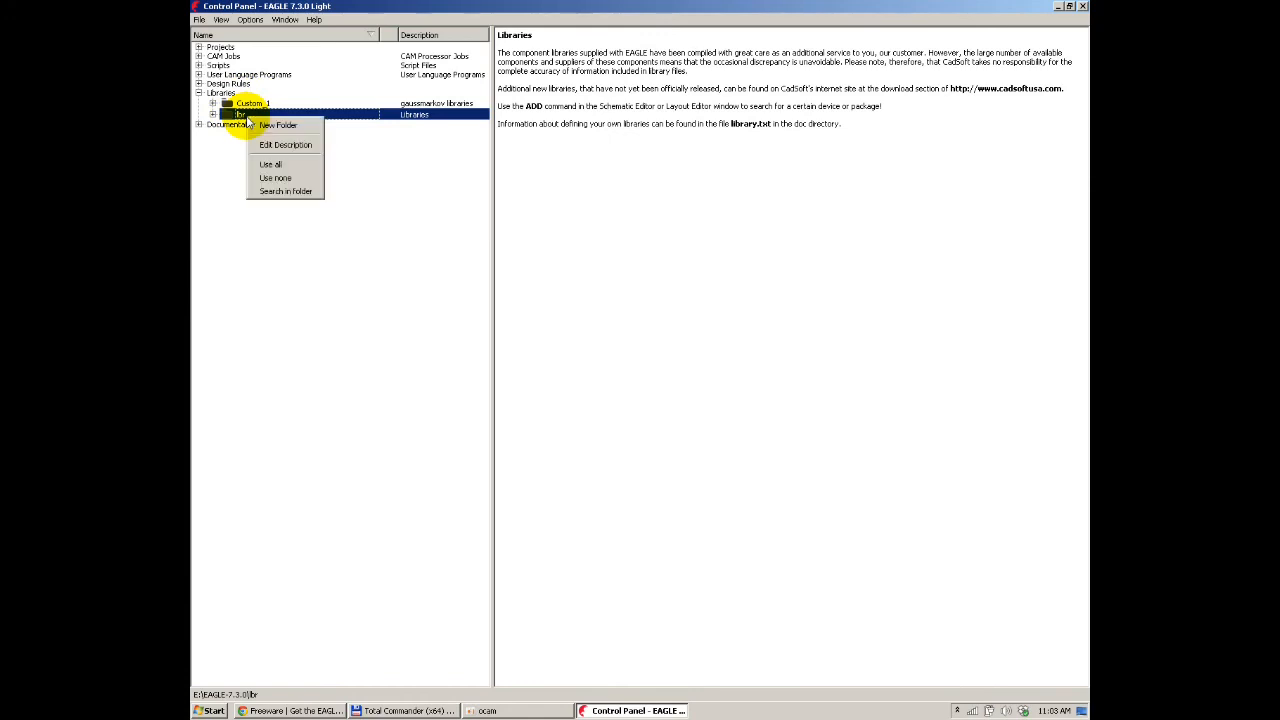
pyautogui.click(269, 104)
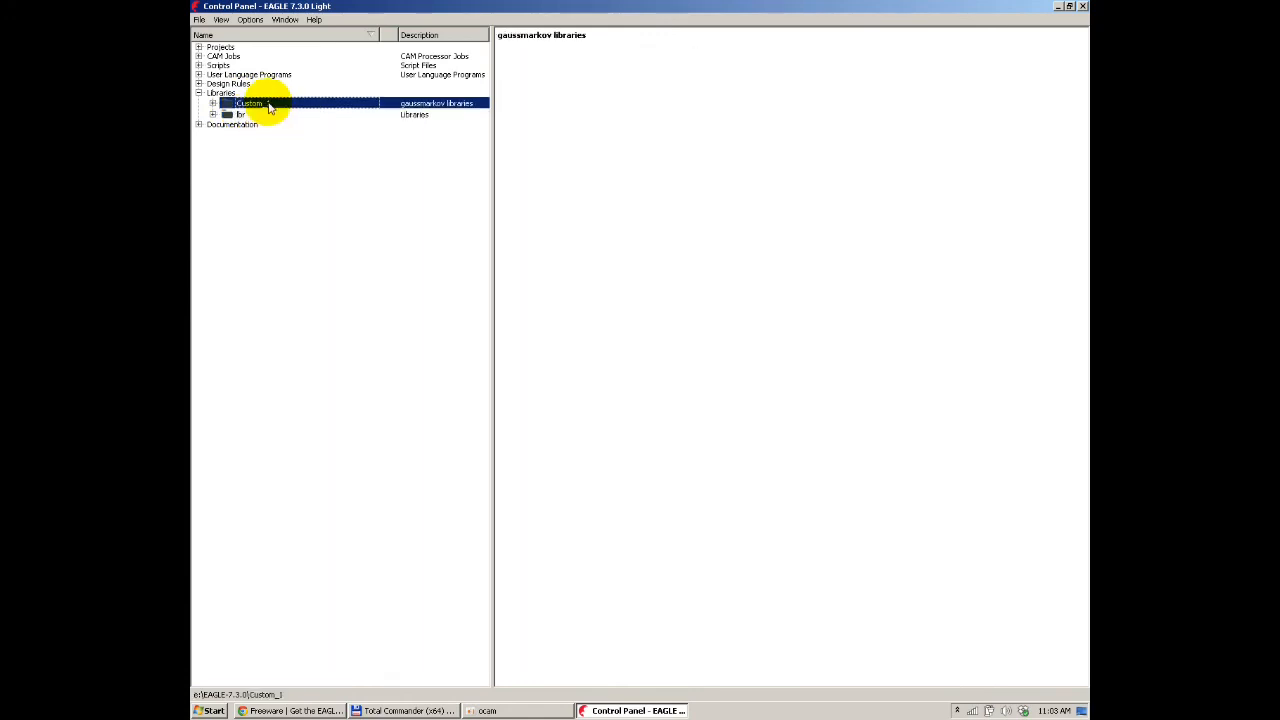
pyautogui.click(241, 115)
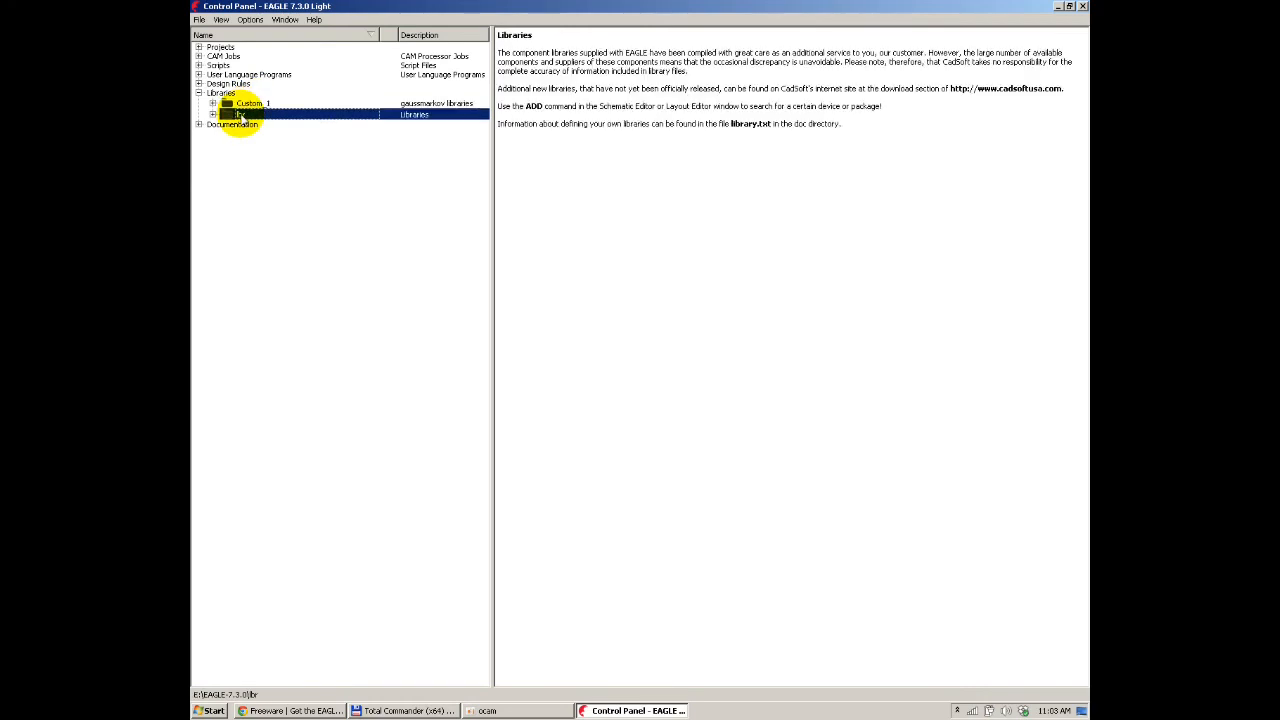
# Step: Set the lbr library folder to Use none
pyautogui.rightClick(241, 115)
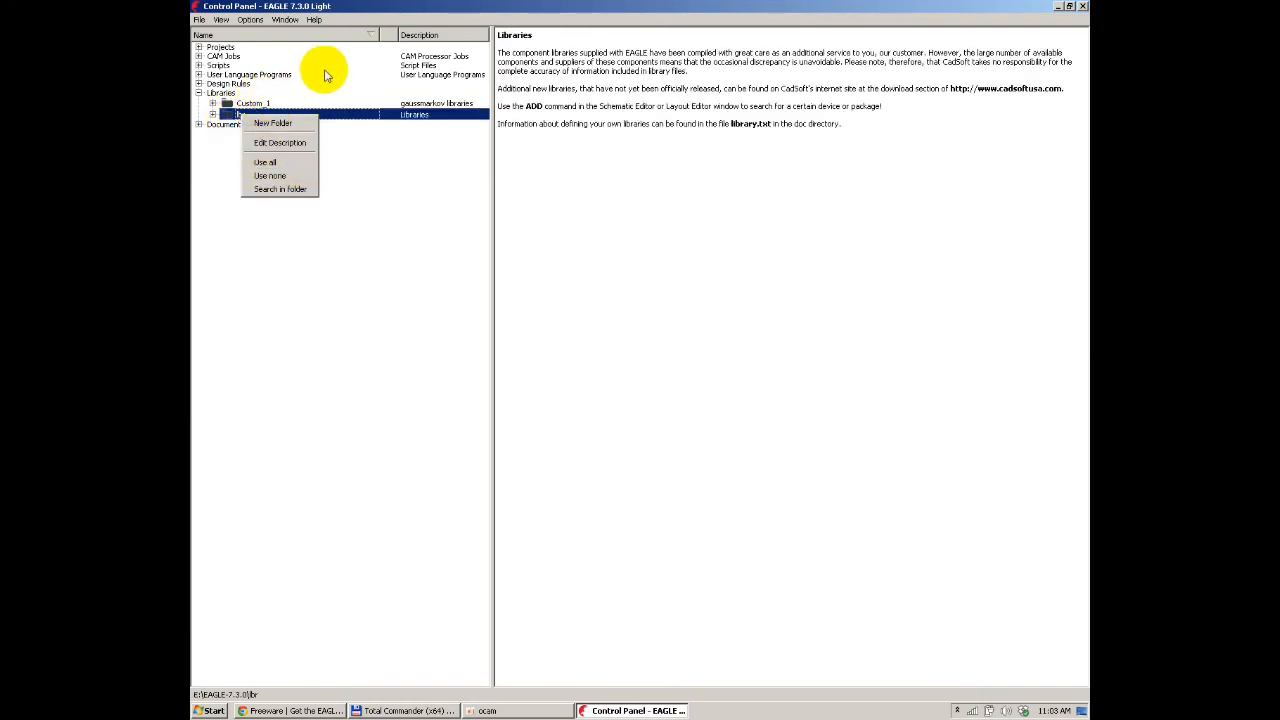
pyautogui.click(325, 75)
pyautogui.click(240, 115)
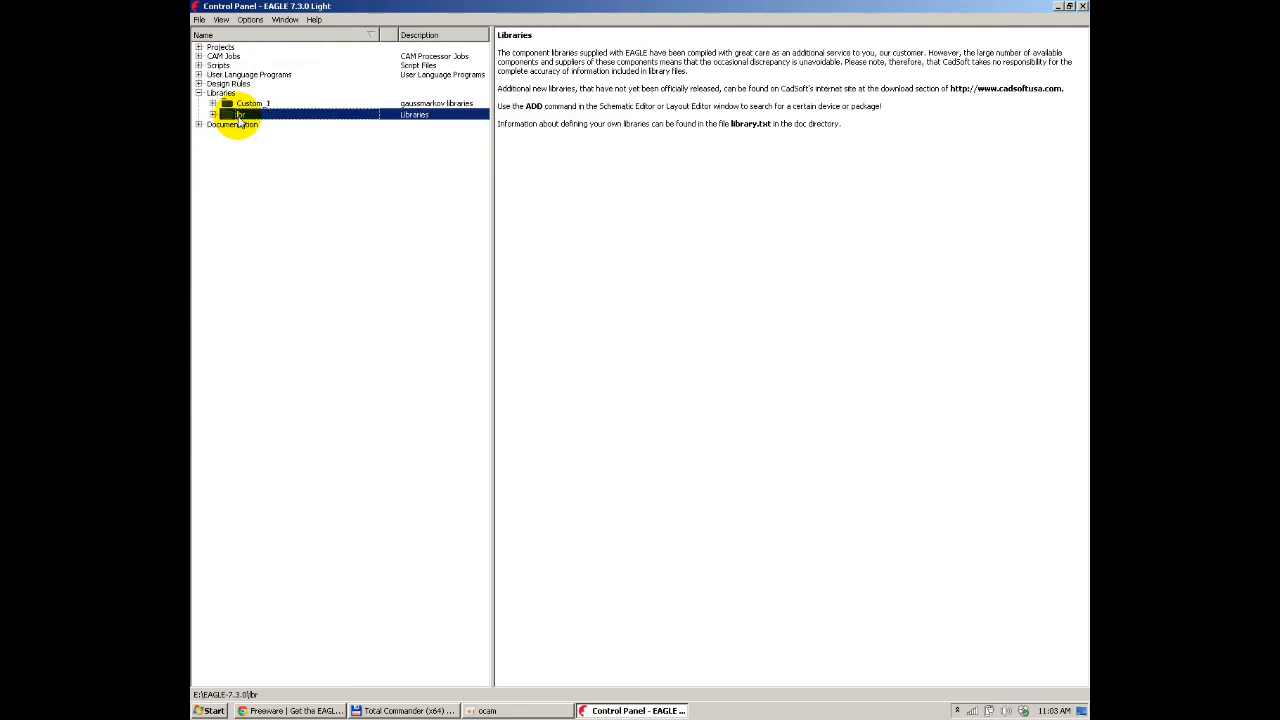
pyautogui.rightClick(239, 117)
pyautogui.click(298, 180)
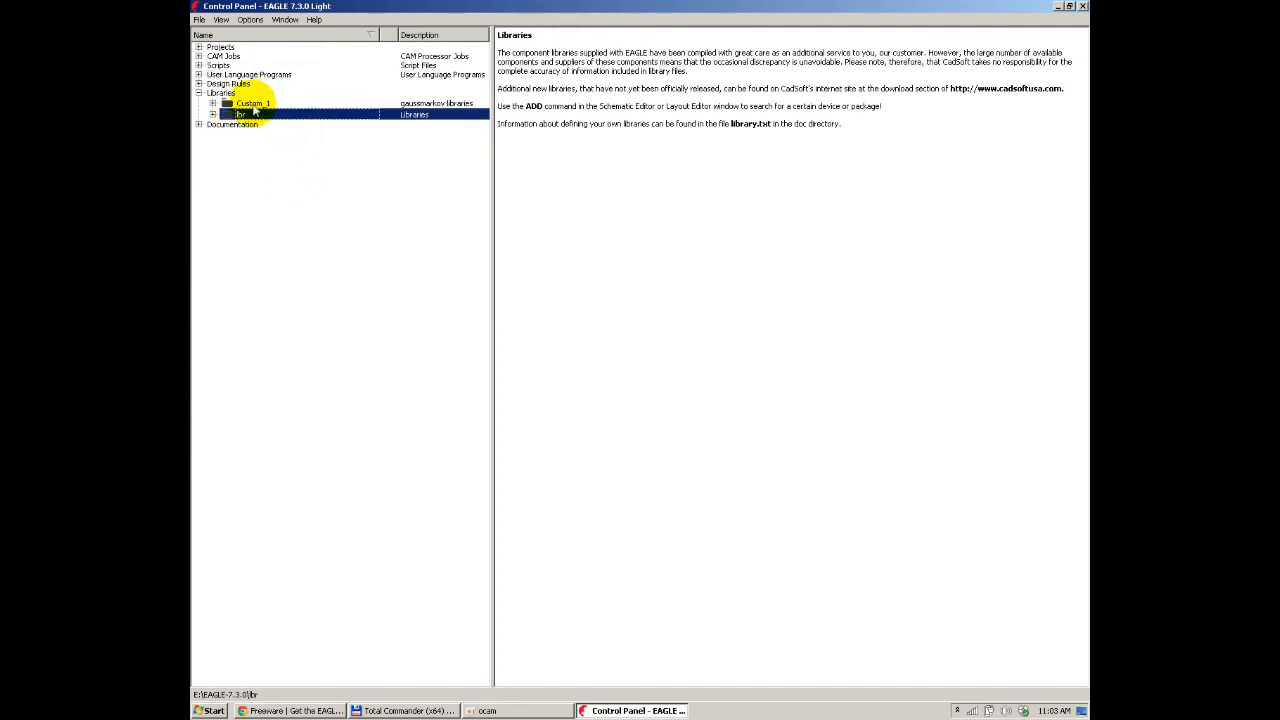
# Step: Examine the options available for the Custom_1 library folder and the file commands without choosing any
pyautogui.click(252, 105)
pyautogui.rightClick(253, 105)
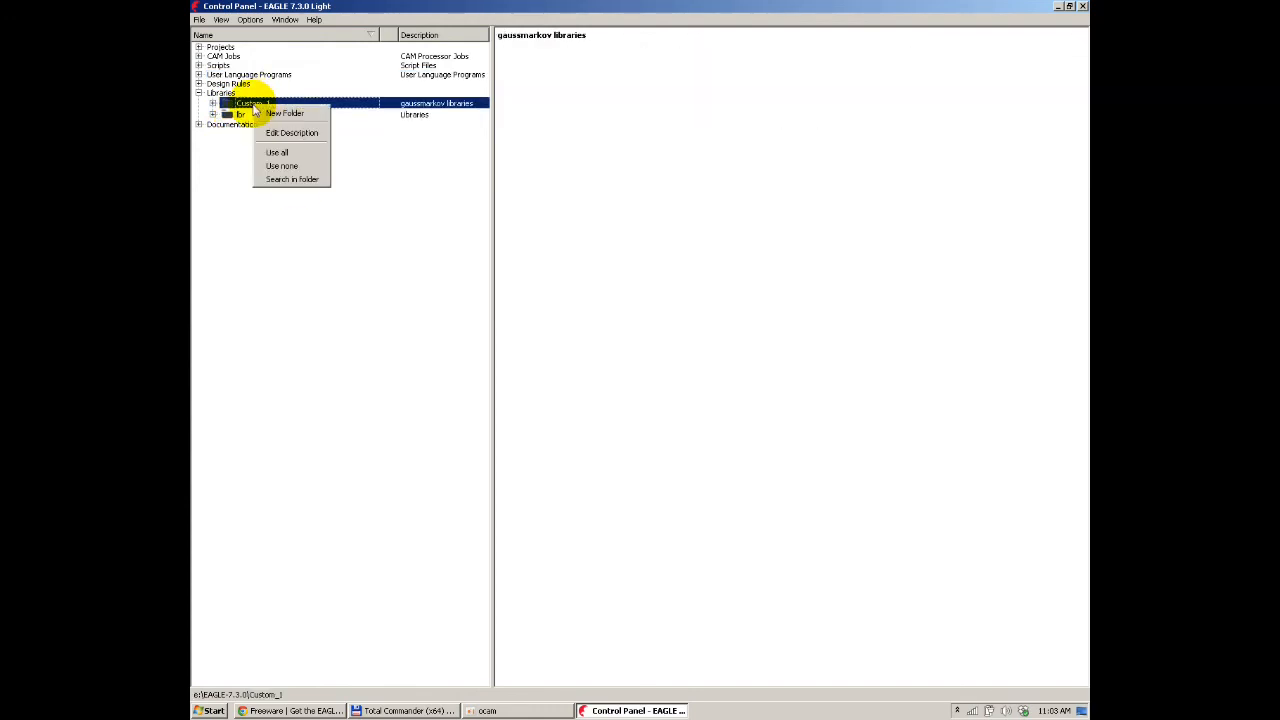
pyautogui.click(346, 160)
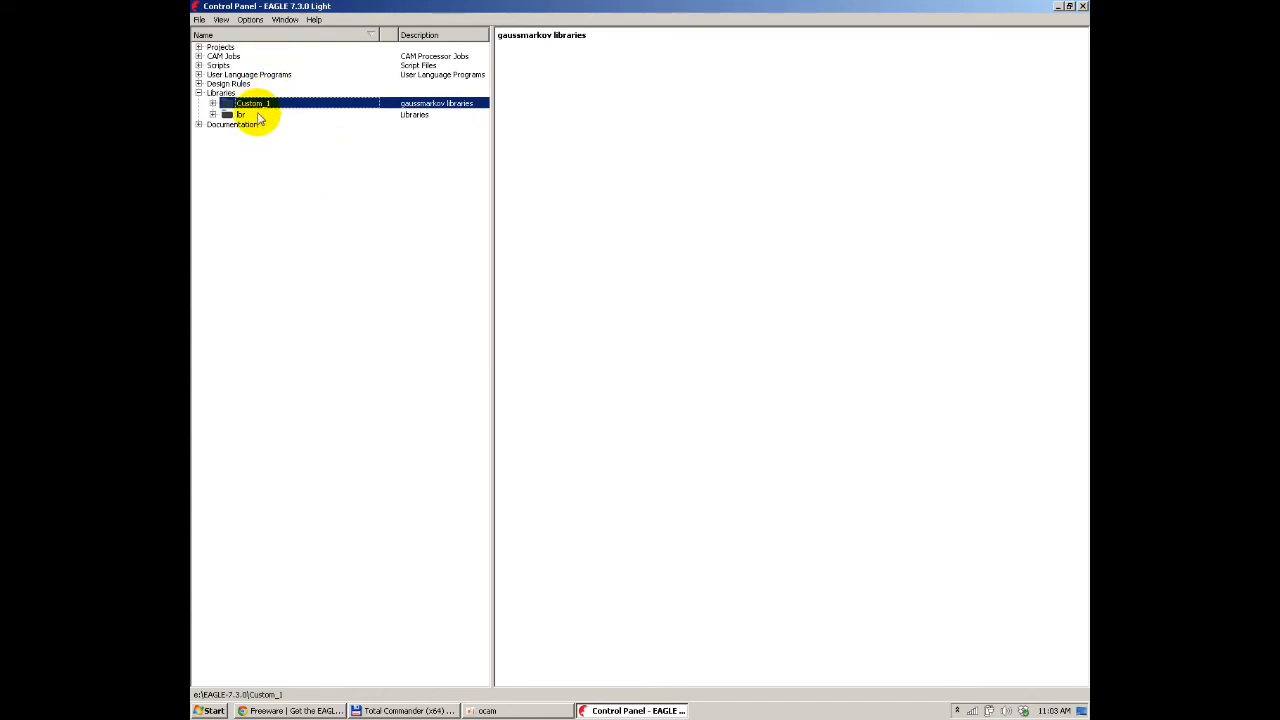
pyautogui.click(200, 21)
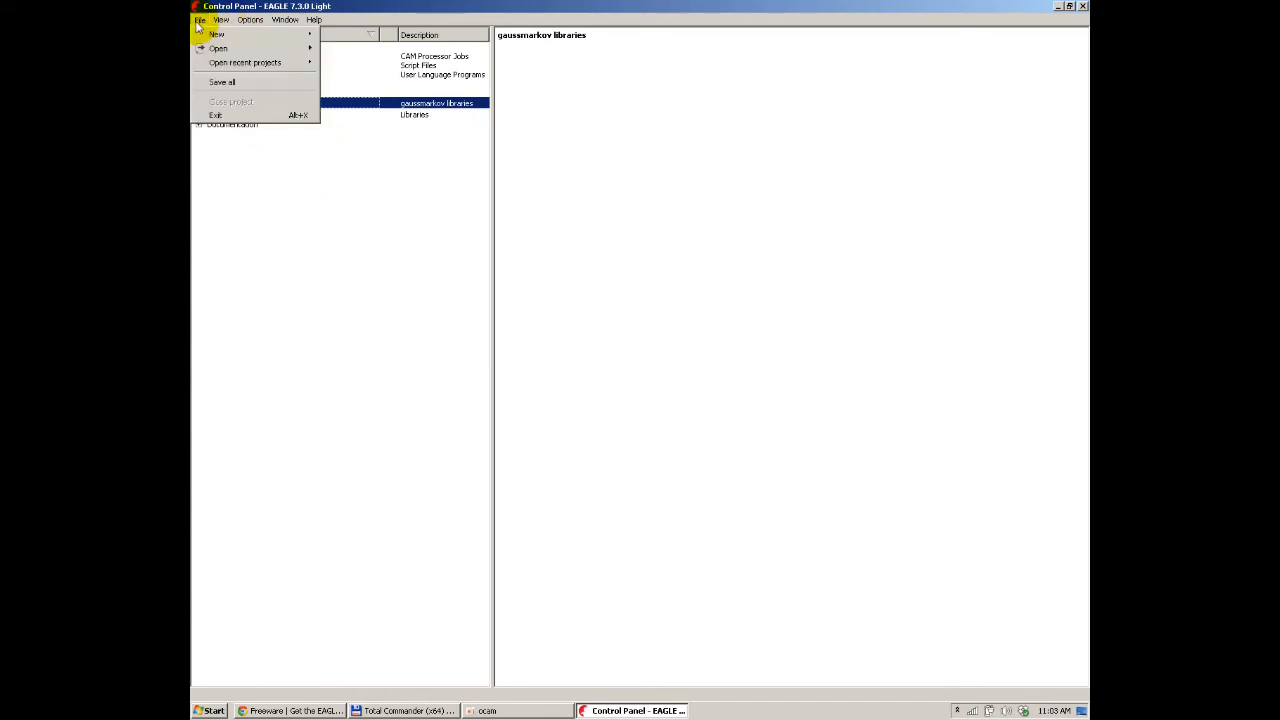
pyautogui.click(283, 7)
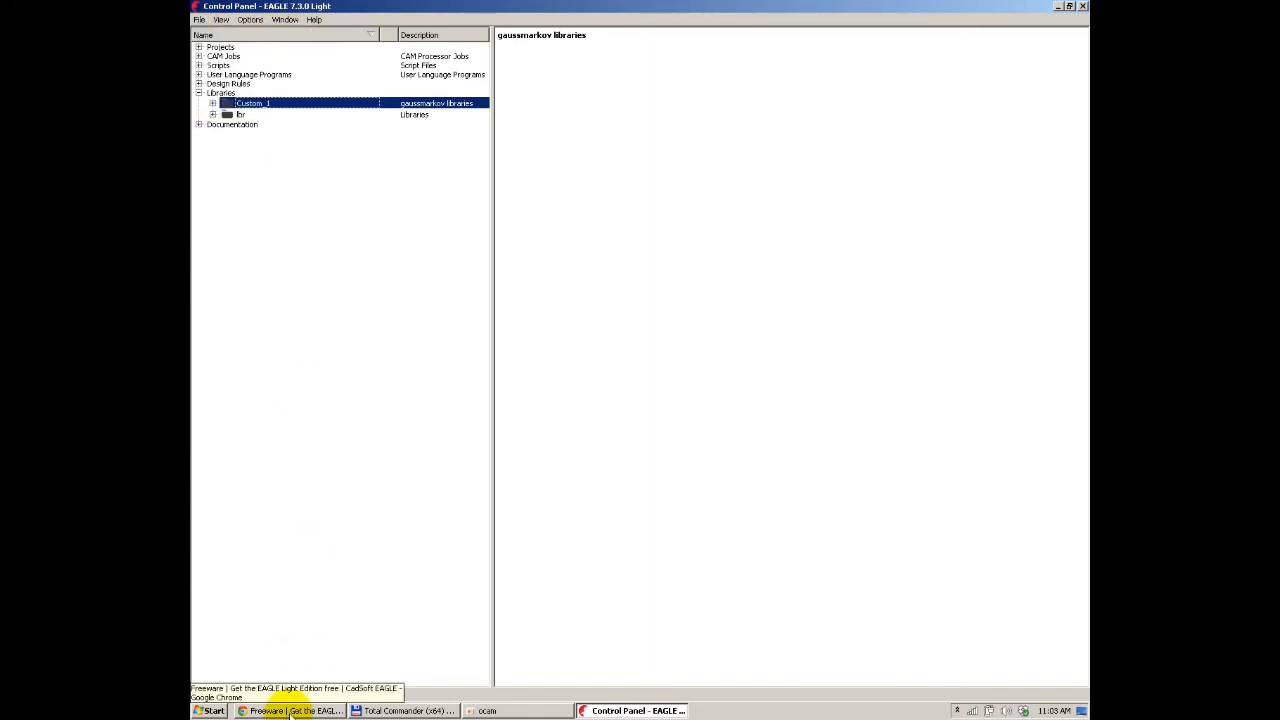
# Step: Switch to Chrome to view the AMZ Mosfet Booster schematic page, and return to the EAGLE Control Panel
pyautogui.click(290, 711)
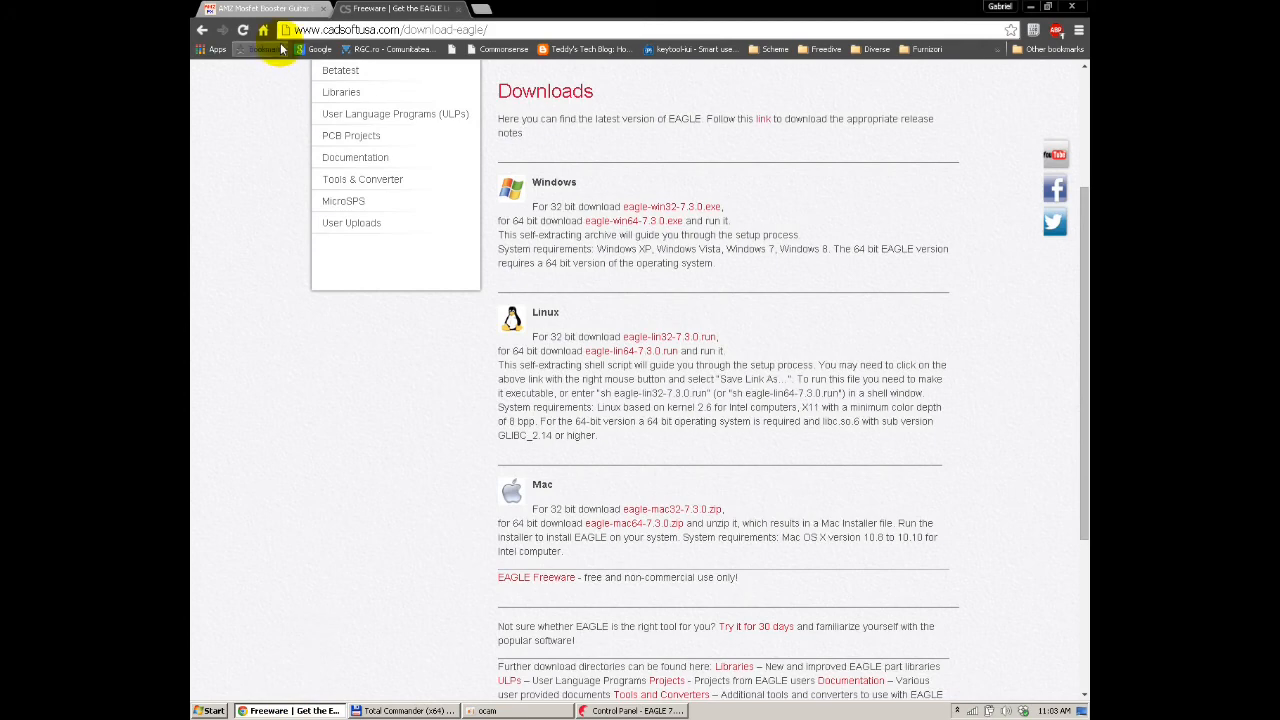
pyautogui.click(265, 9)
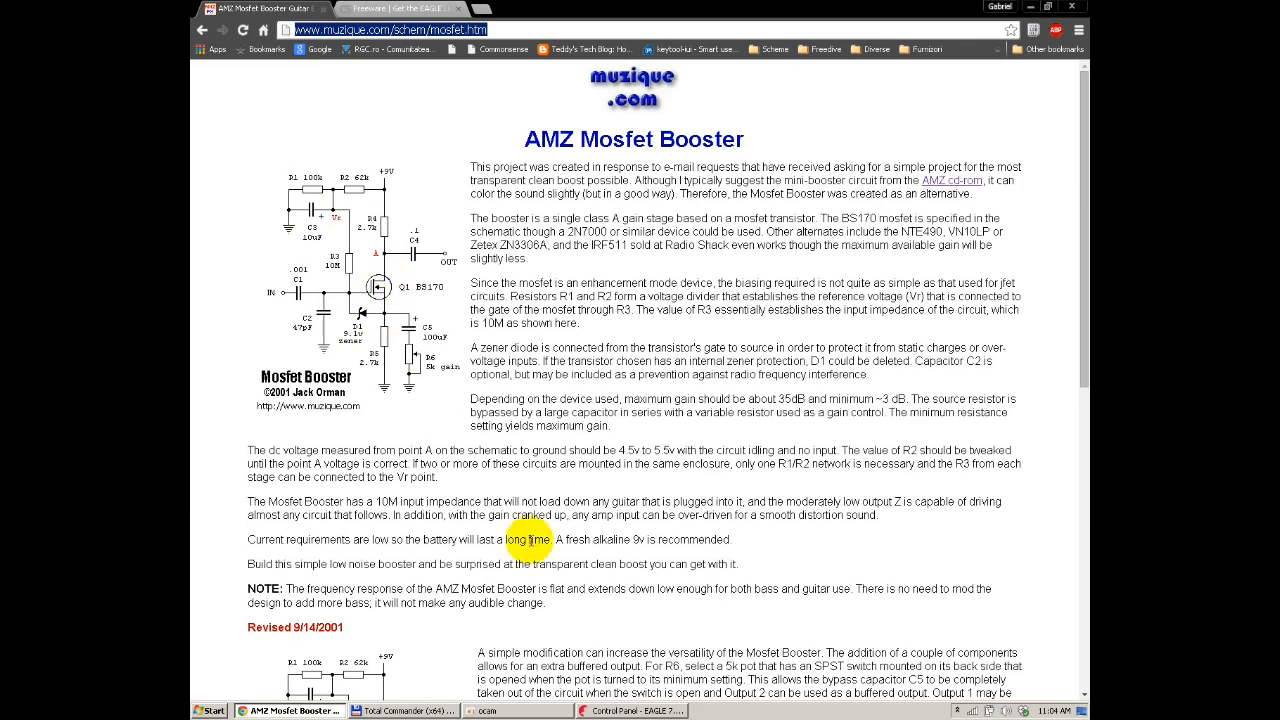
pyautogui.click(626, 711)
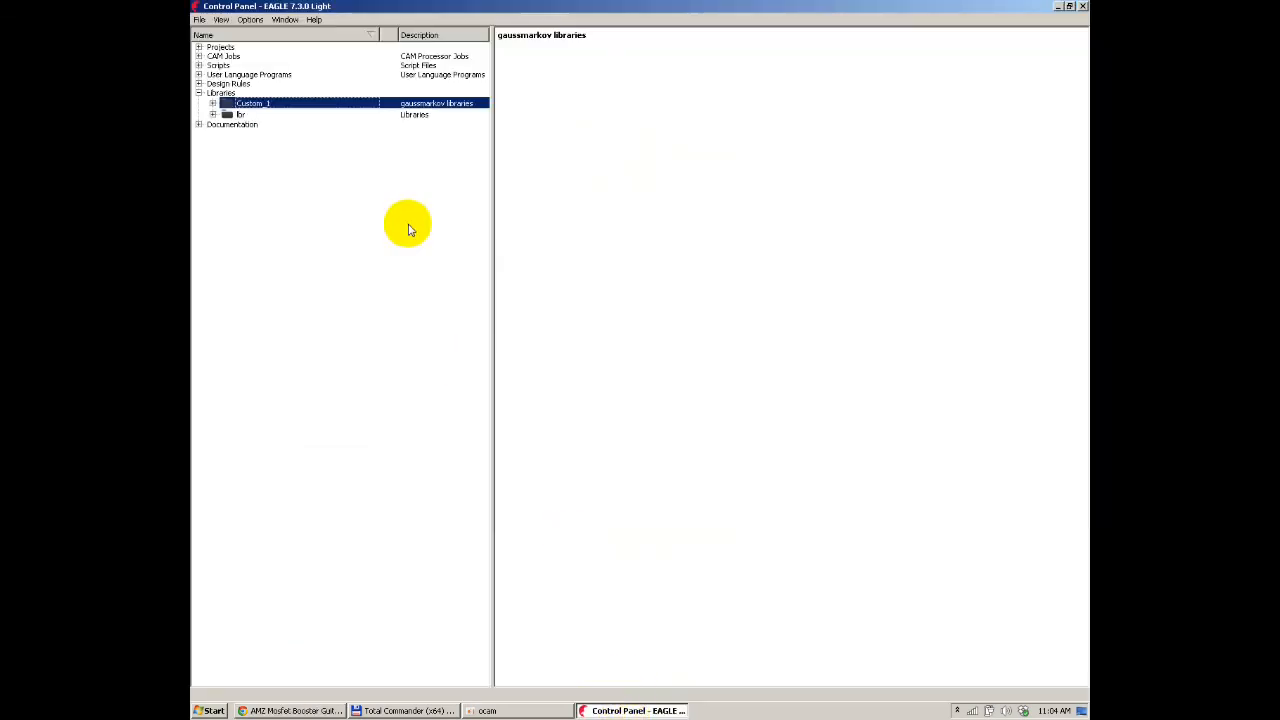
# Step: Create a new schematic and maximize its window
pyautogui.click(200, 20)
pyautogui.moveTo(214, 34)
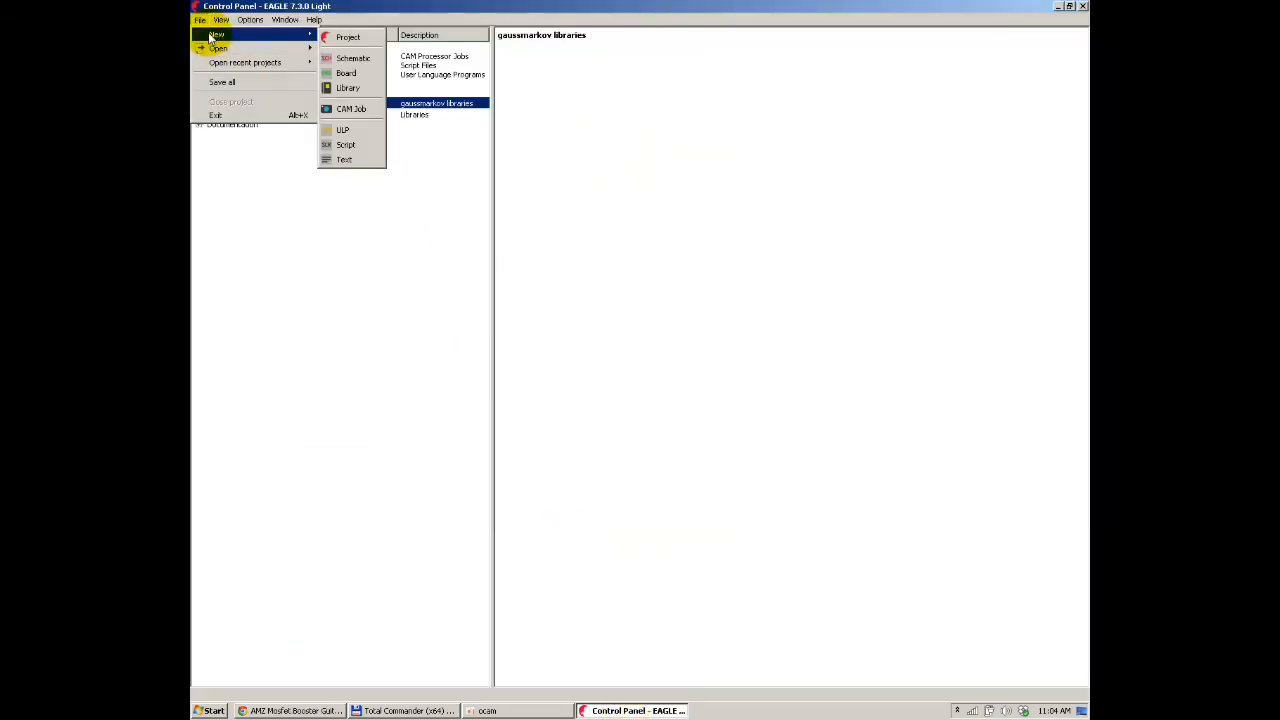
pyautogui.click(348, 58)
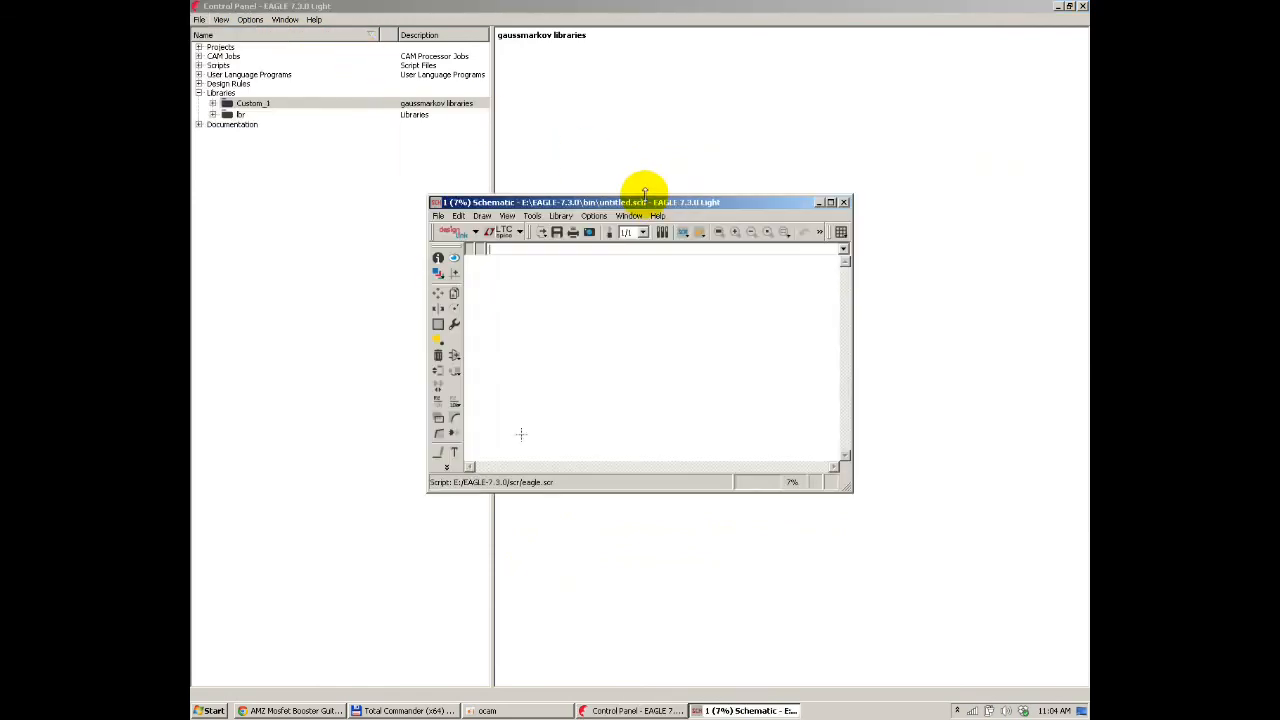
pyautogui.doubleClick(618, 198)
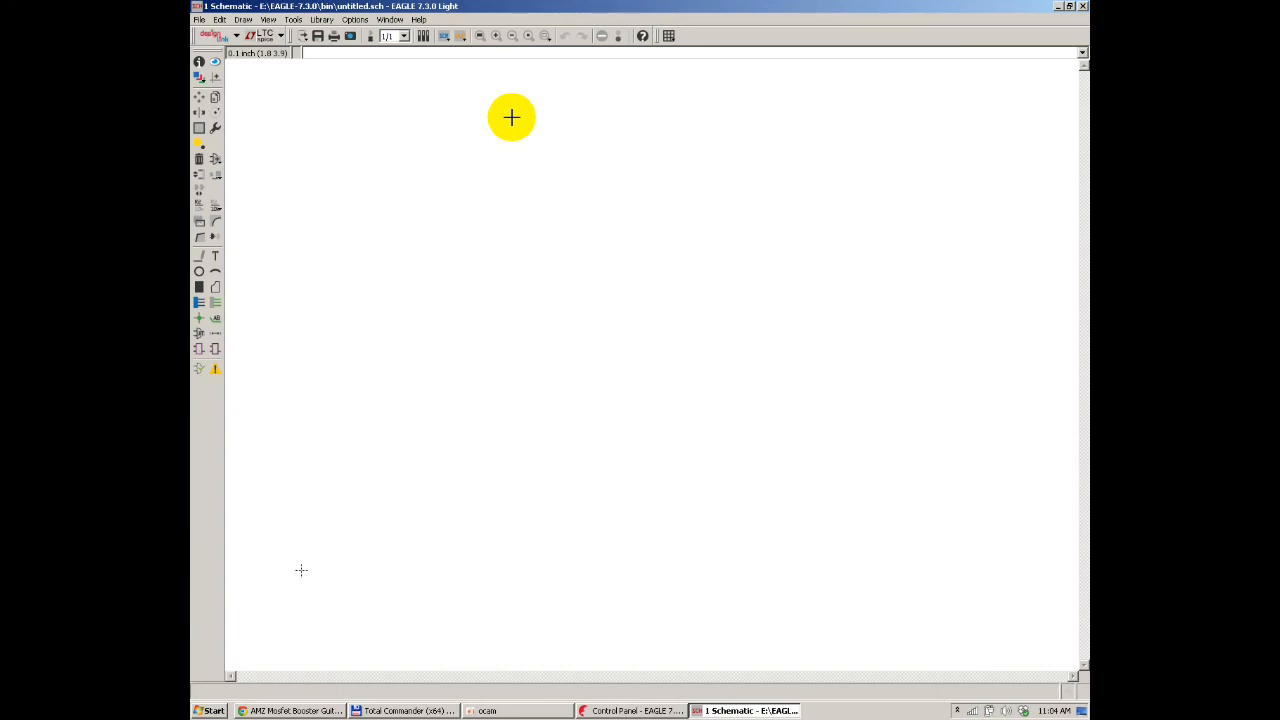
# Step: Turn on the schematic's grid display and set the grid size to 0.0125 inch
pyautogui.write('grid')
pyautogui.press('Return')
pyautogui.click(424, 81)
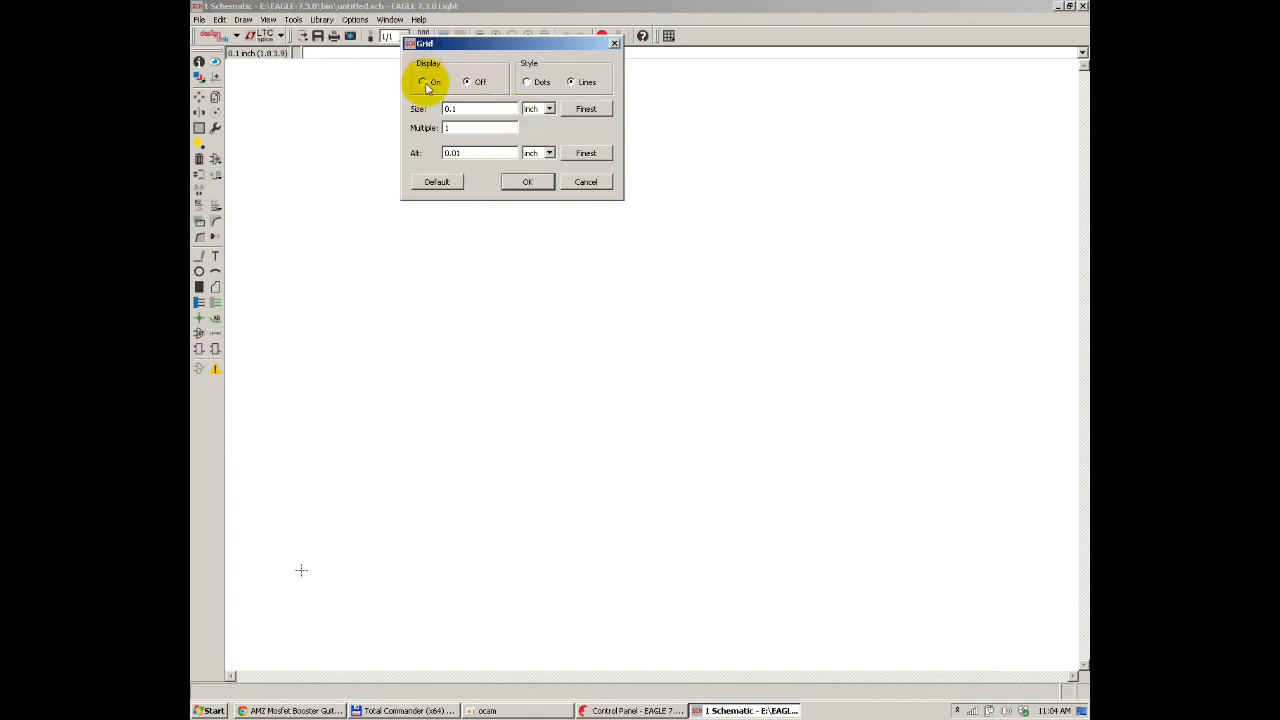
pyautogui.moveTo(502, 46); pyautogui.dragTo(524, 164)
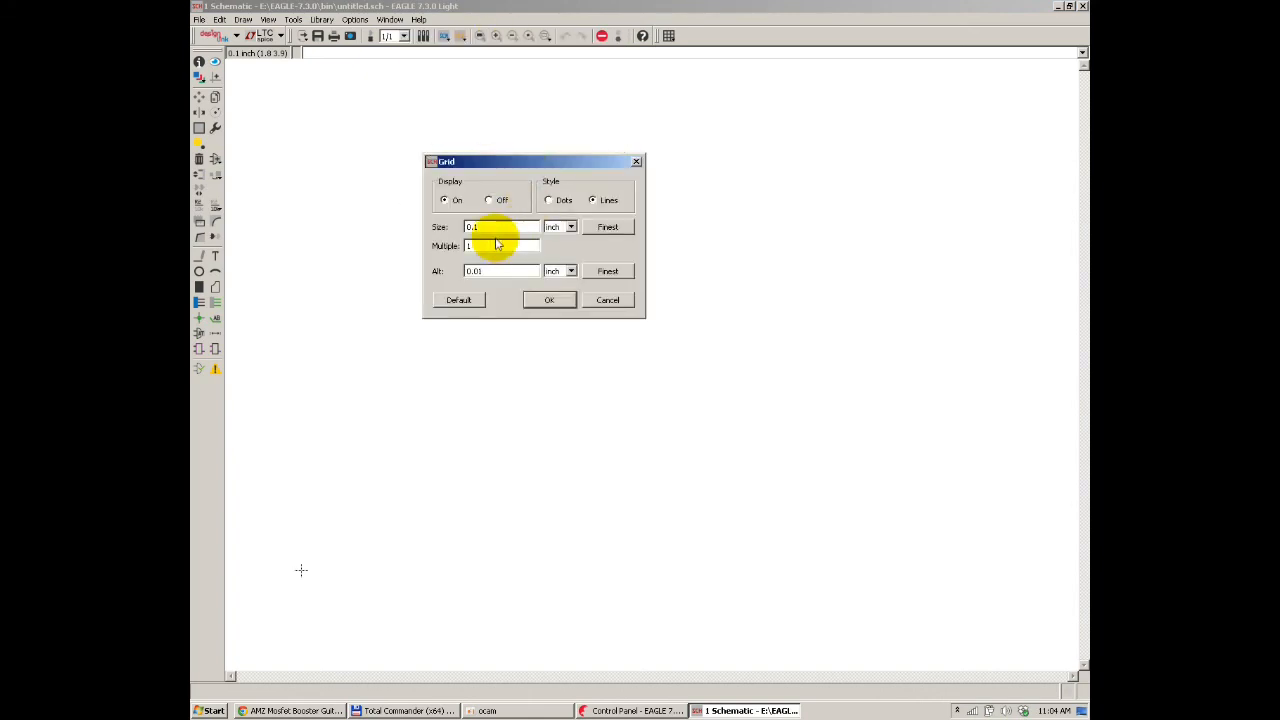
pyautogui.press('BackSpace')
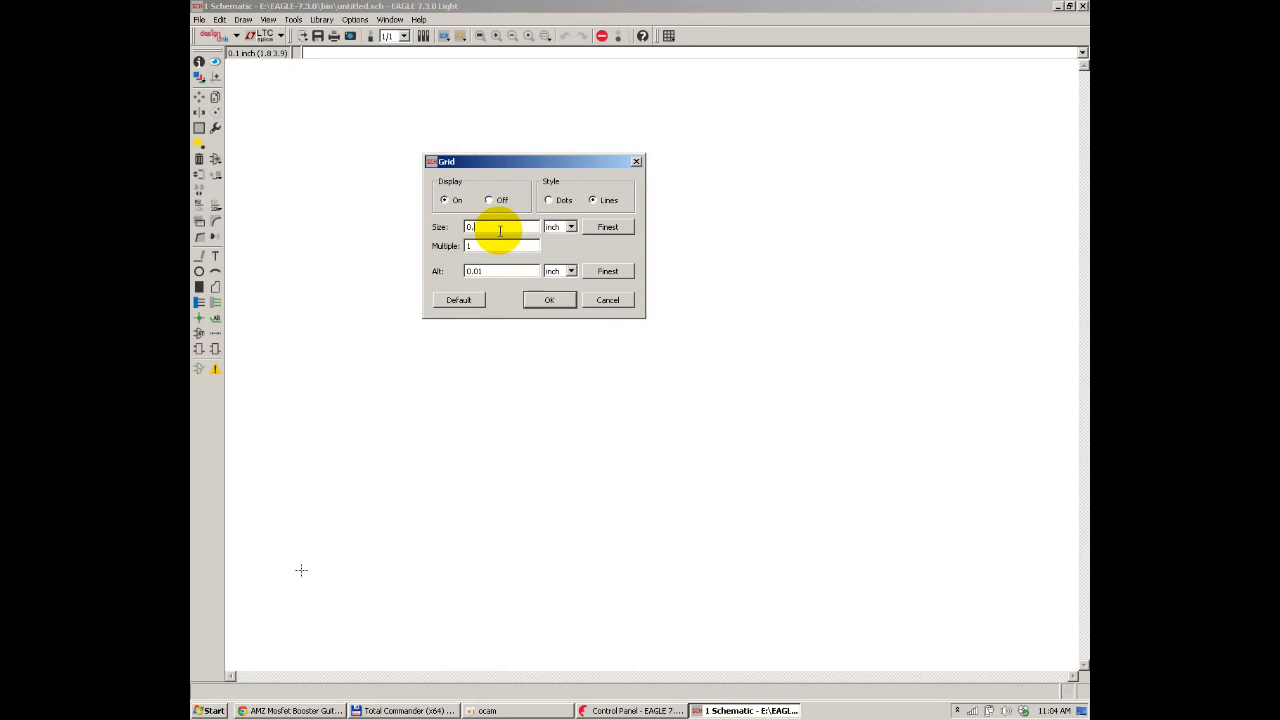
pyautogui.write('0125')
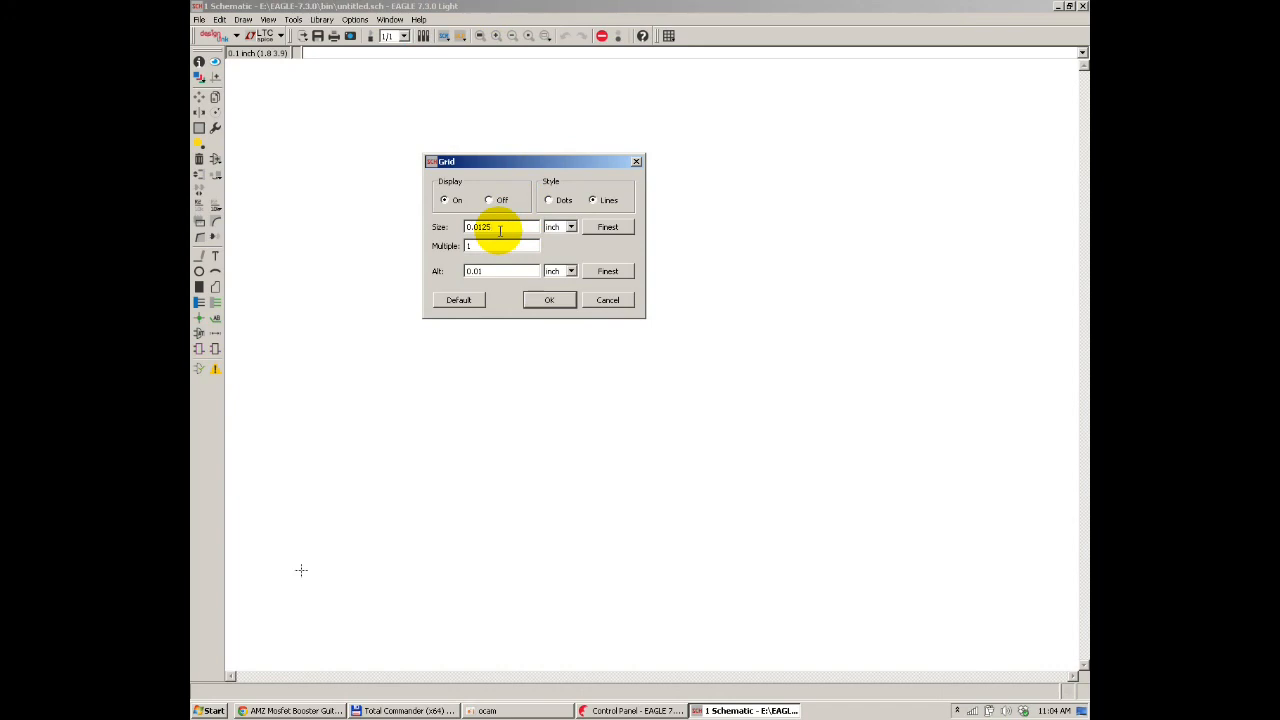
pyautogui.click(541, 303)
# Step: Open the ADD dialog for parts and enlarge it to fit the whole library list
pyautogui.scroll(5, 495, 360)
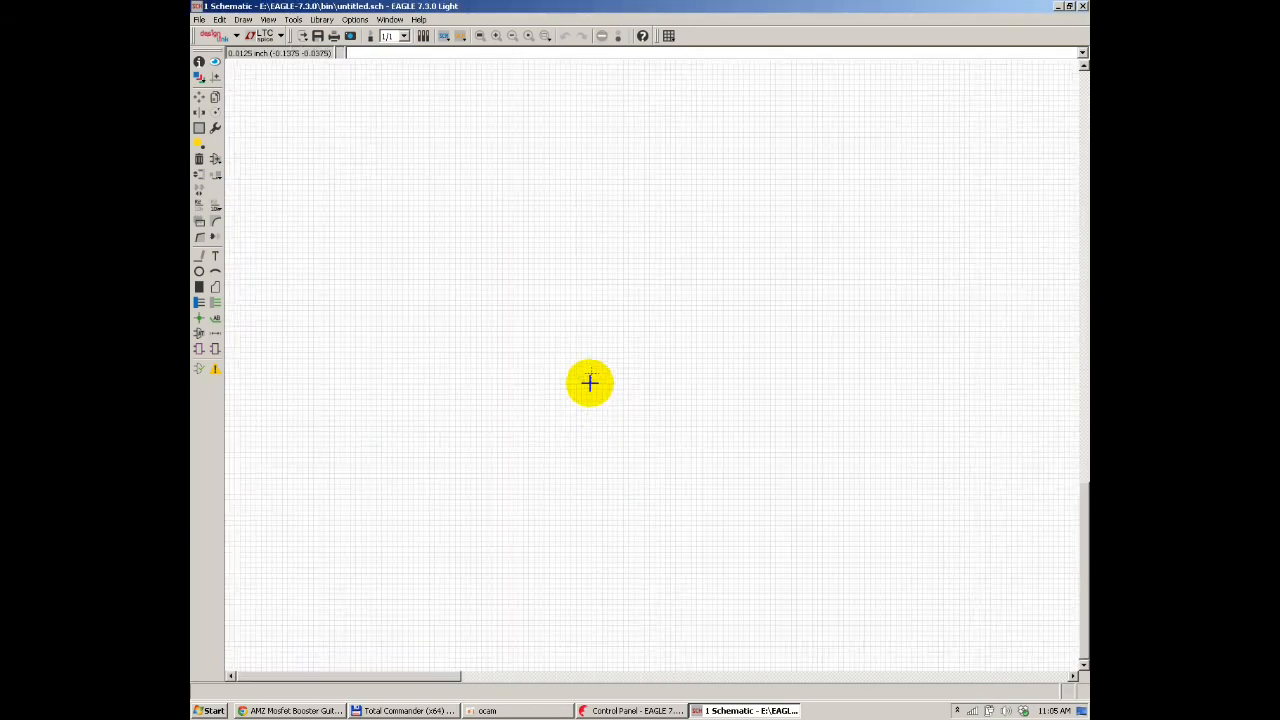
pyautogui.scroll(1, 589, 383)
pyautogui.scroll(1, 617, 320)
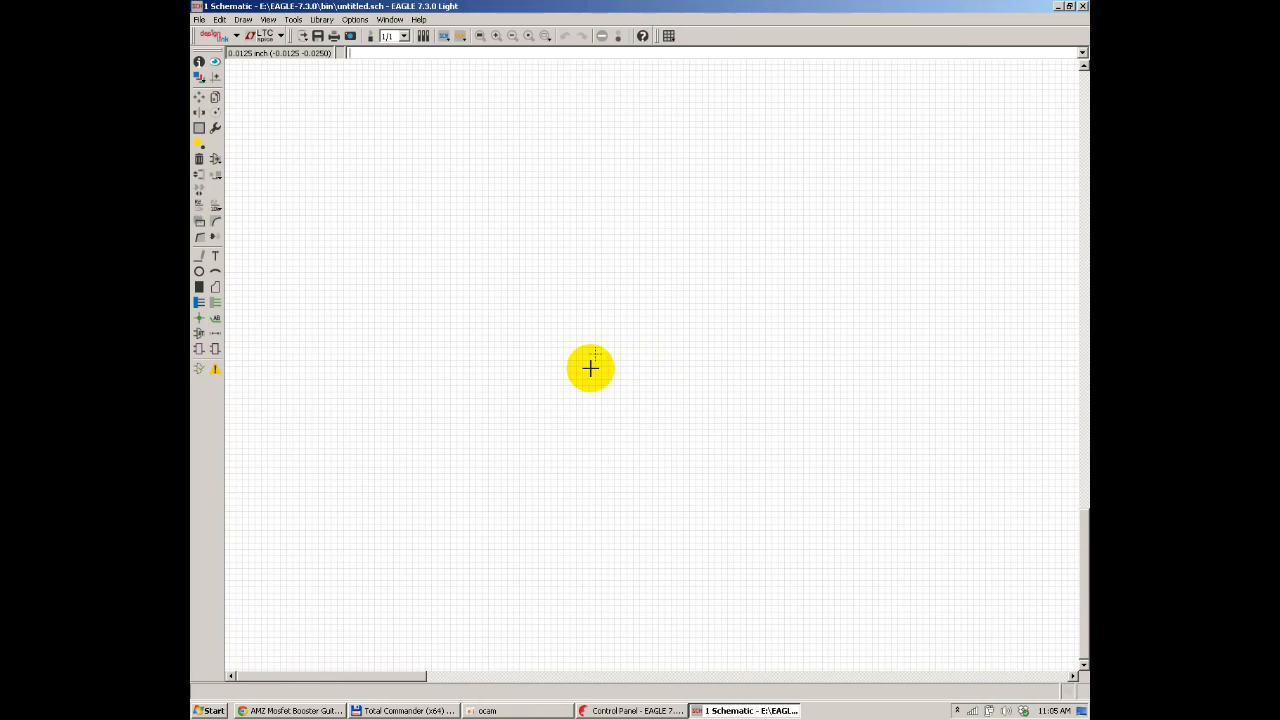
pyautogui.scroll(3, 628, 341)
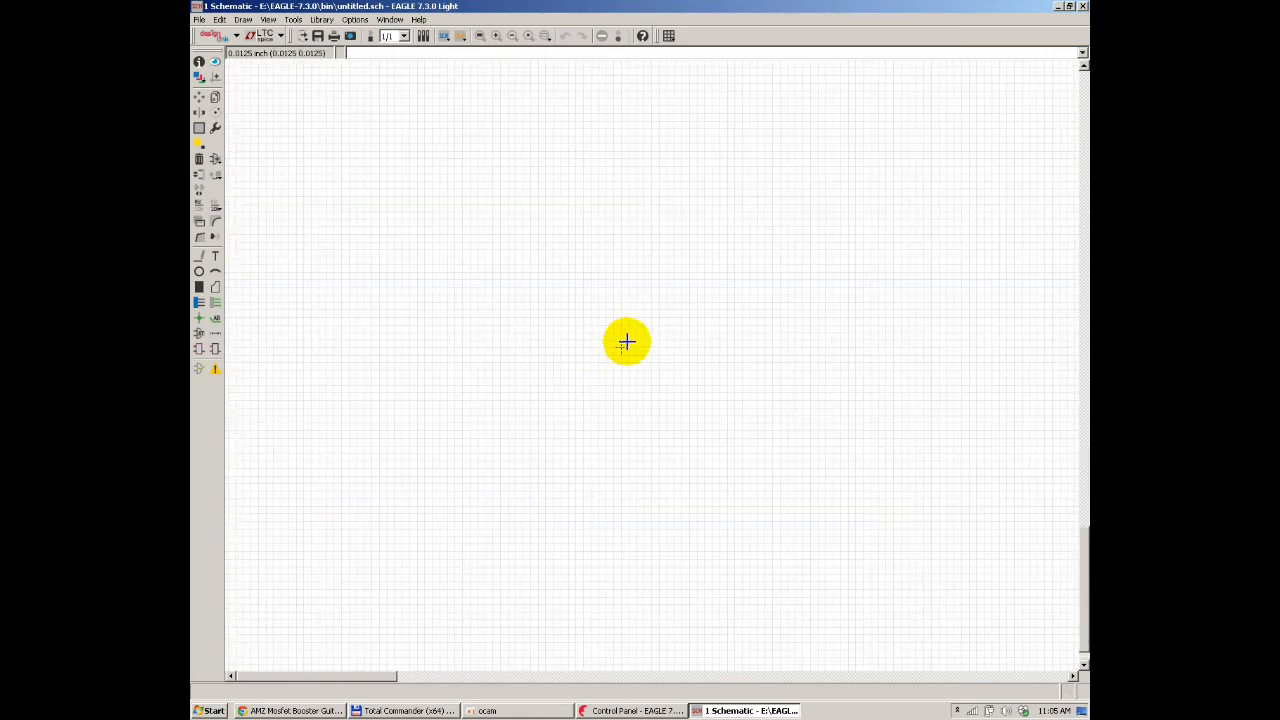
pyautogui.scroll(-4, 670, 348)
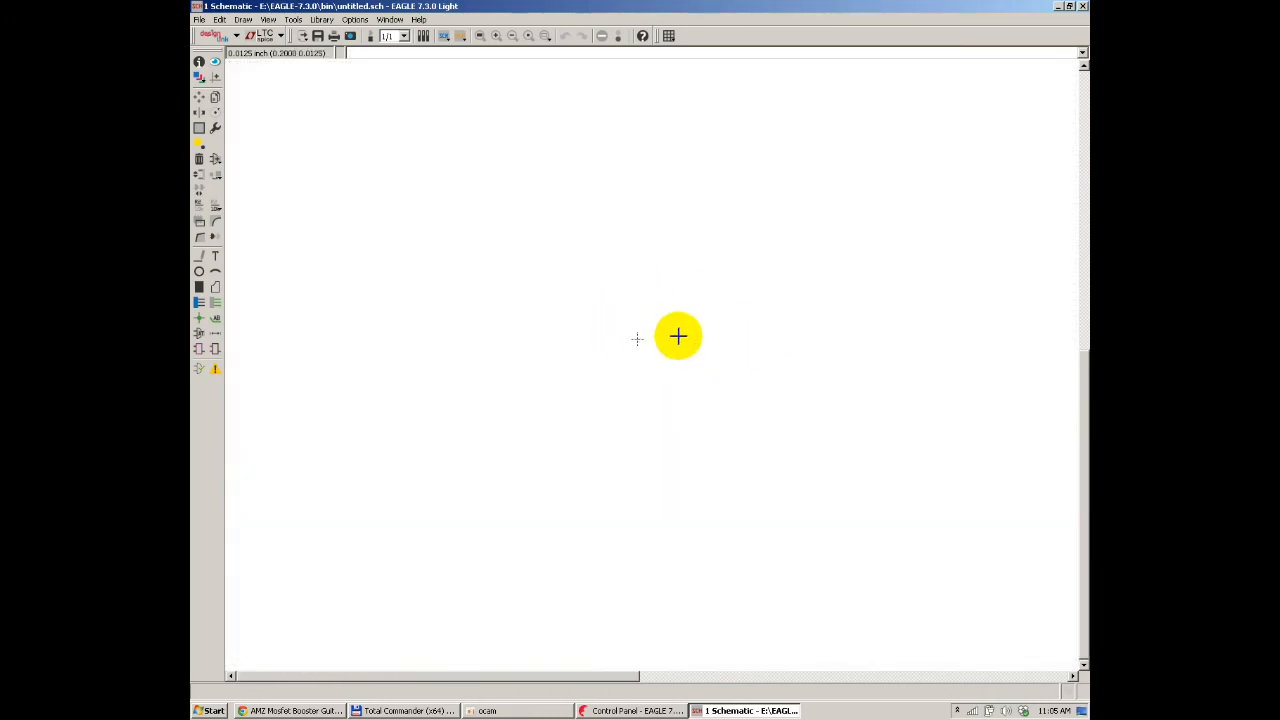
pyautogui.scroll(2, 678, 336)
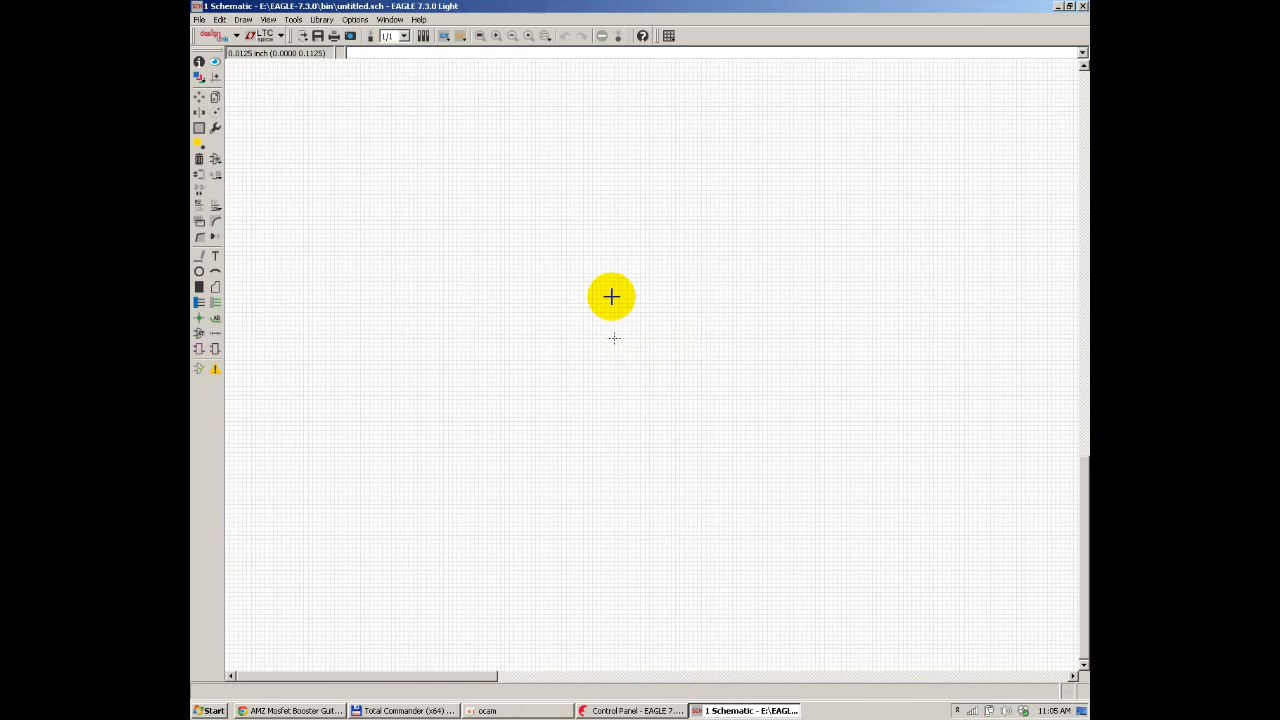
pyautogui.click(214, 162)
pyautogui.moveTo(340, 10); pyautogui.dragTo(432, 134)
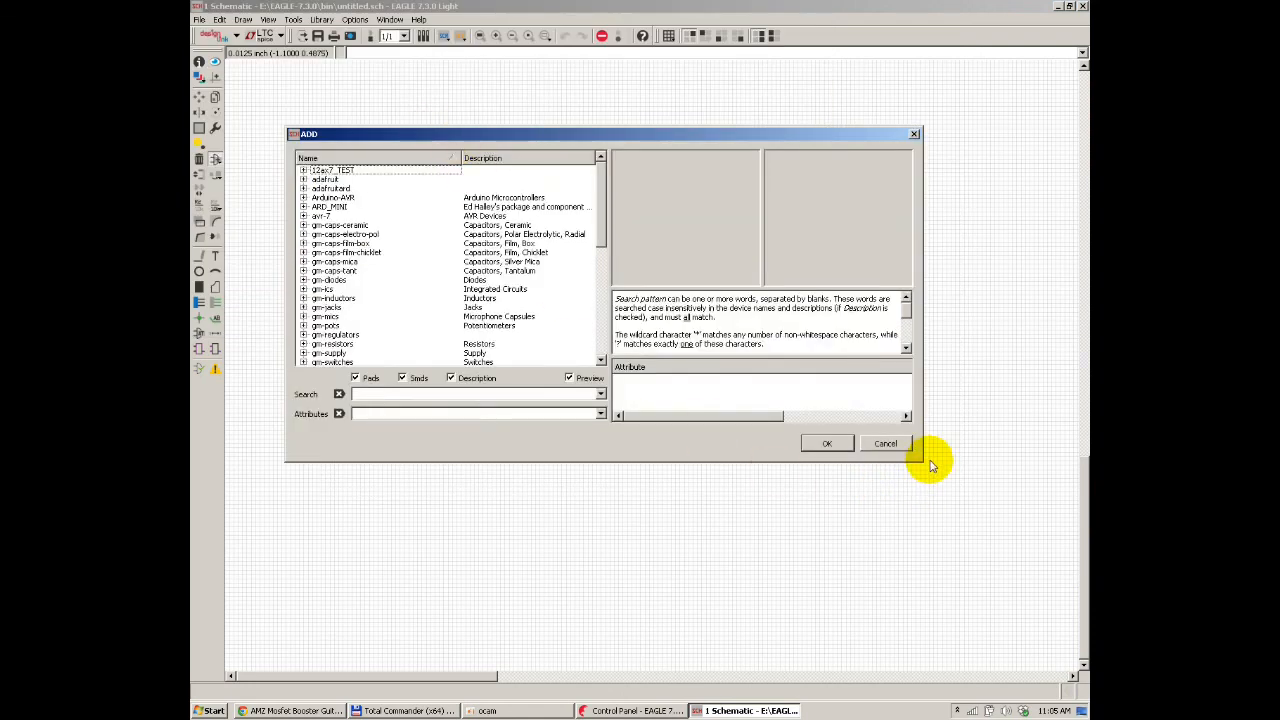
pyautogui.moveTo(918, 460); pyautogui.dragTo(1004, 679)
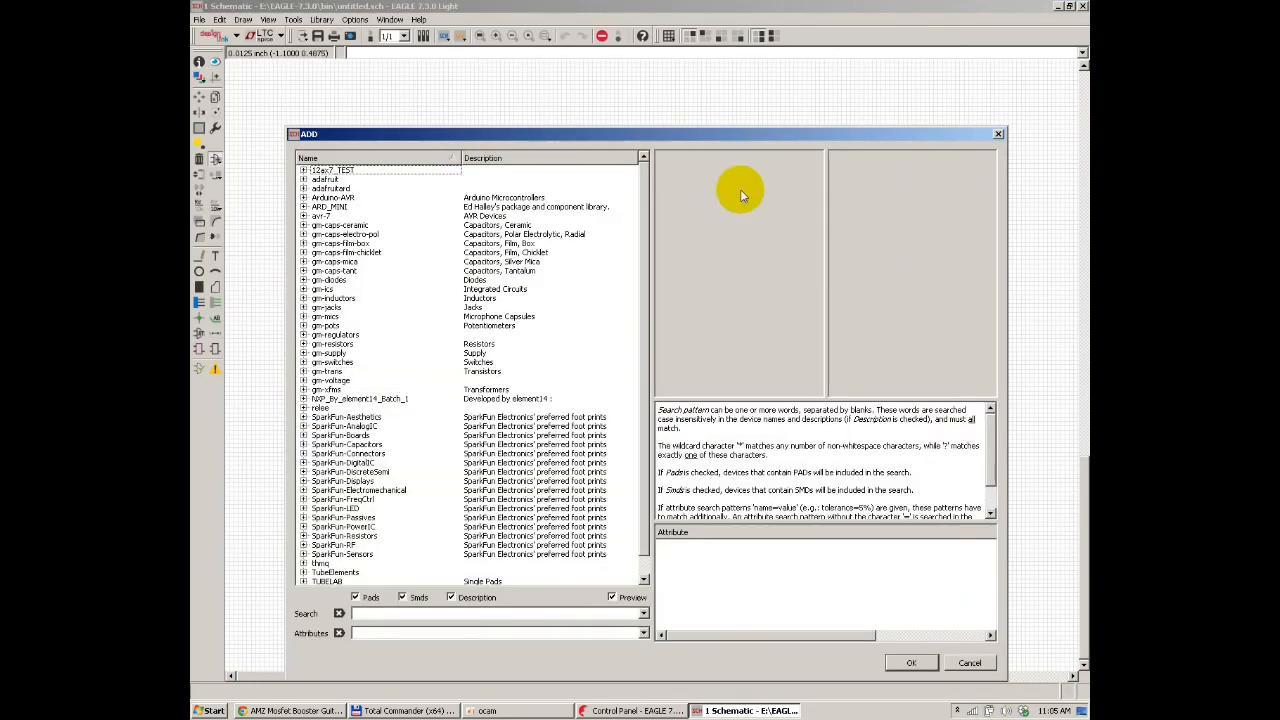
pyautogui.moveTo(655, 138); pyautogui.dragTo(622, 49)
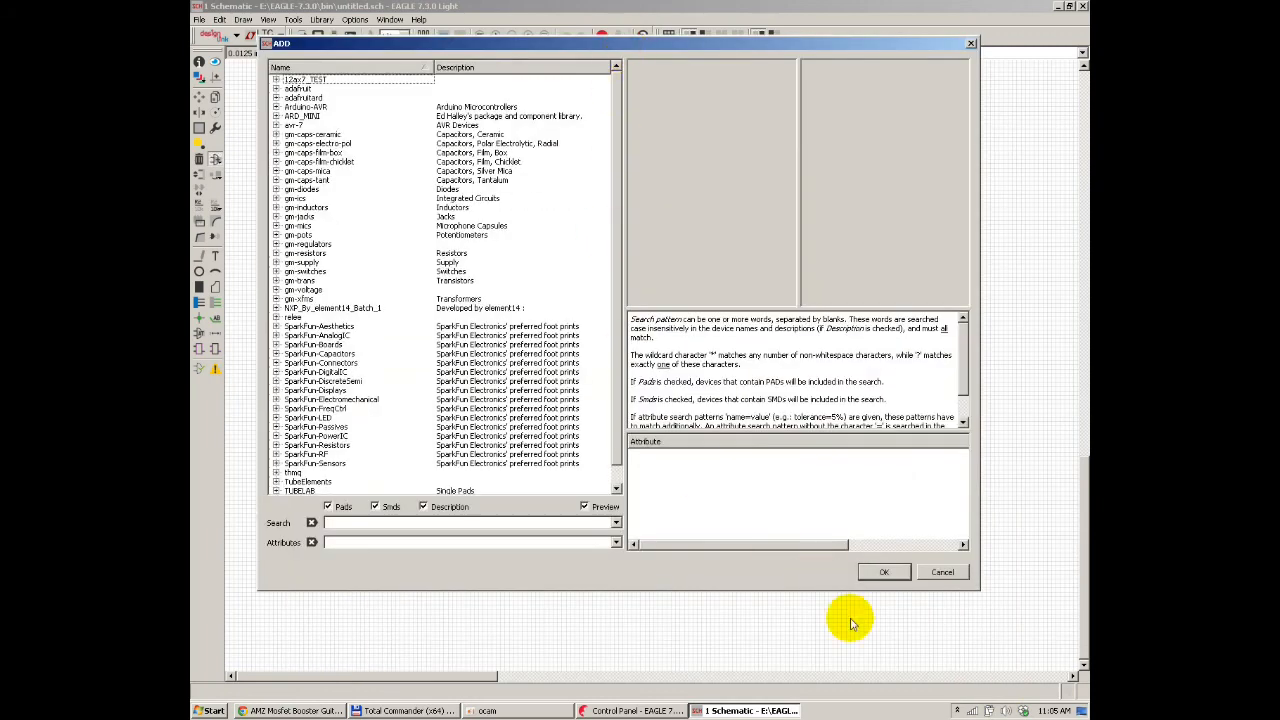
pyautogui.moveTo(975, 589); pyautogui.dragTo(1047, 671)
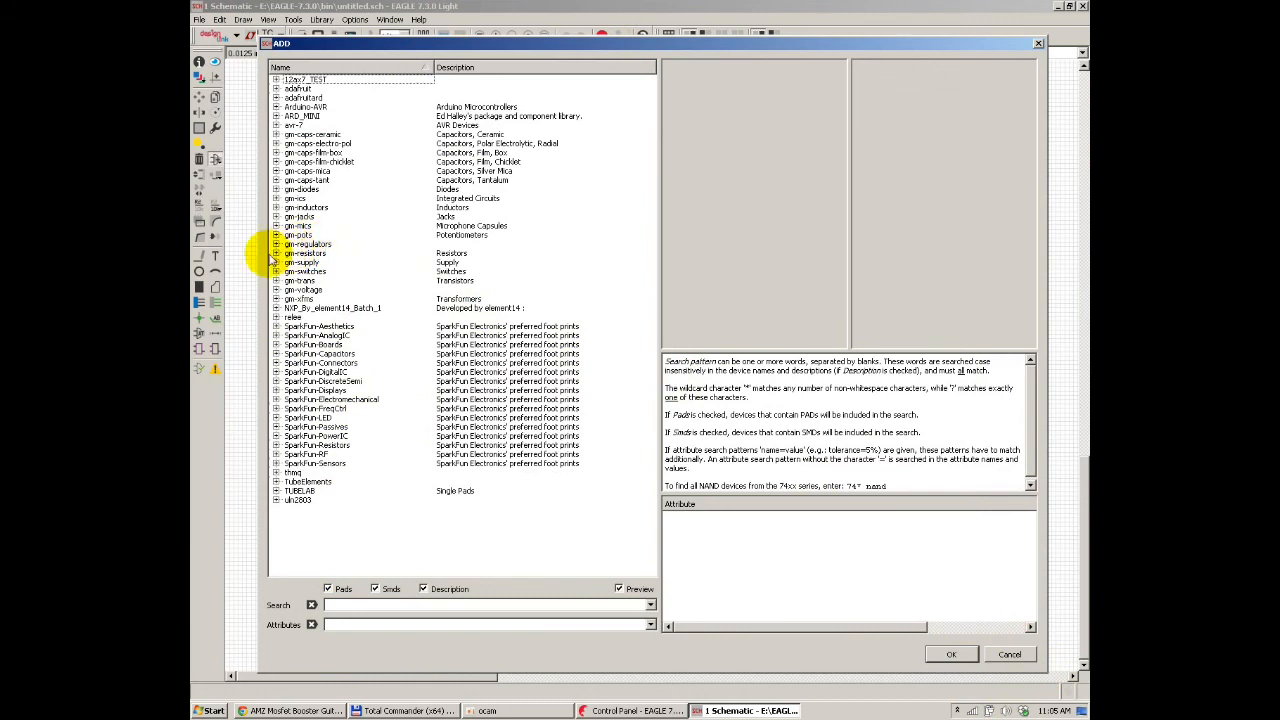
# Step: Place one 6MM.3 resistor from the 6MM group of the gm-resistors library in the upper-left area of the sheet
pyautogui.doubleClick(272, 253)
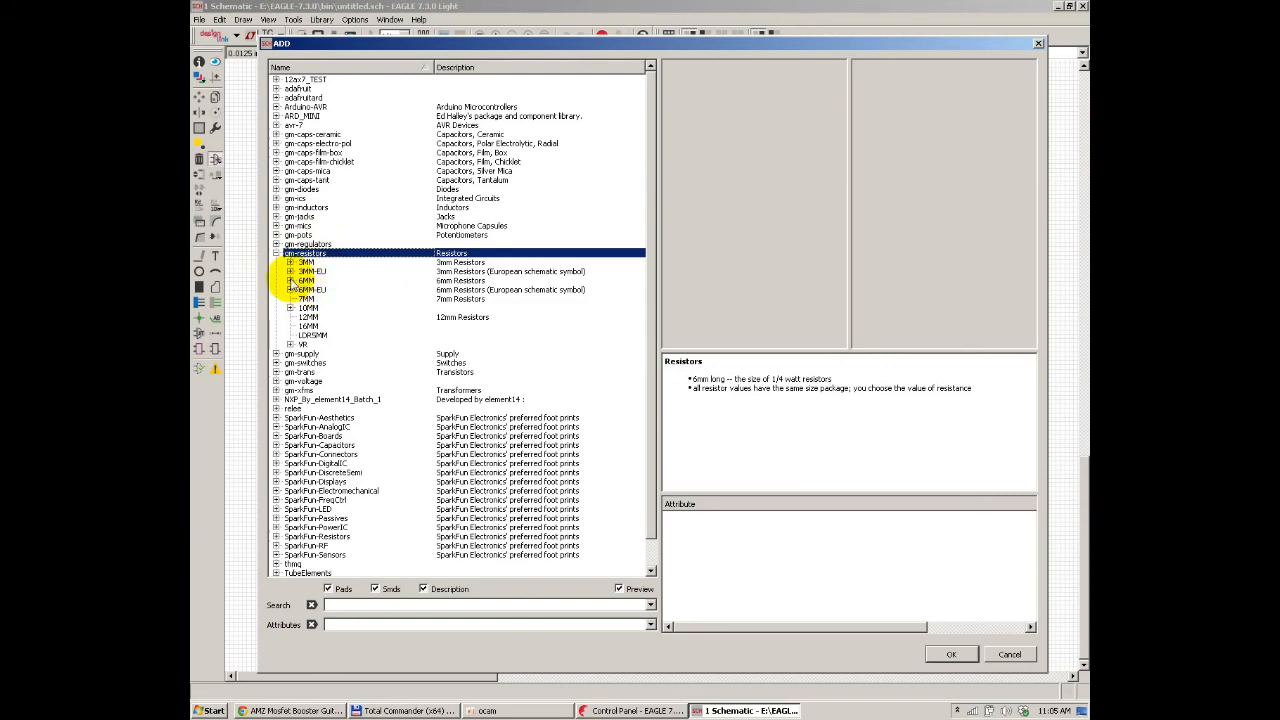
pyautogui.click(288, 708)
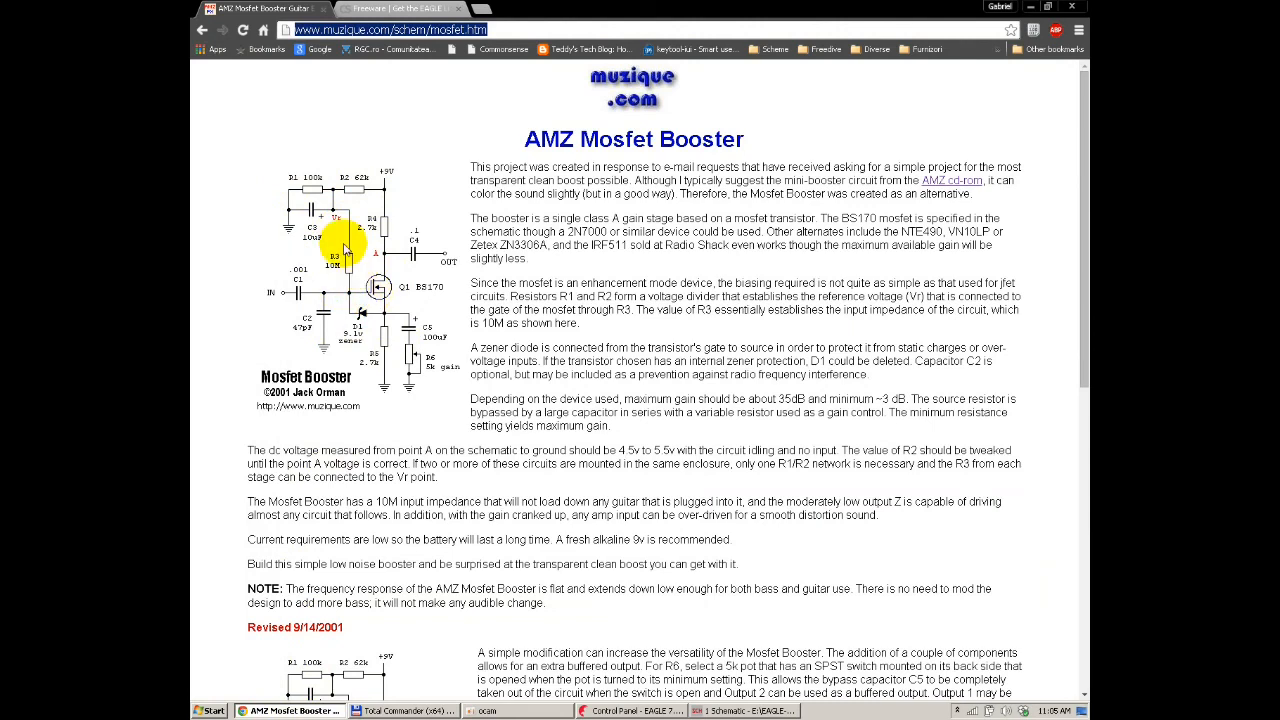
pyautogui.hotkey('alt', 'Tab')
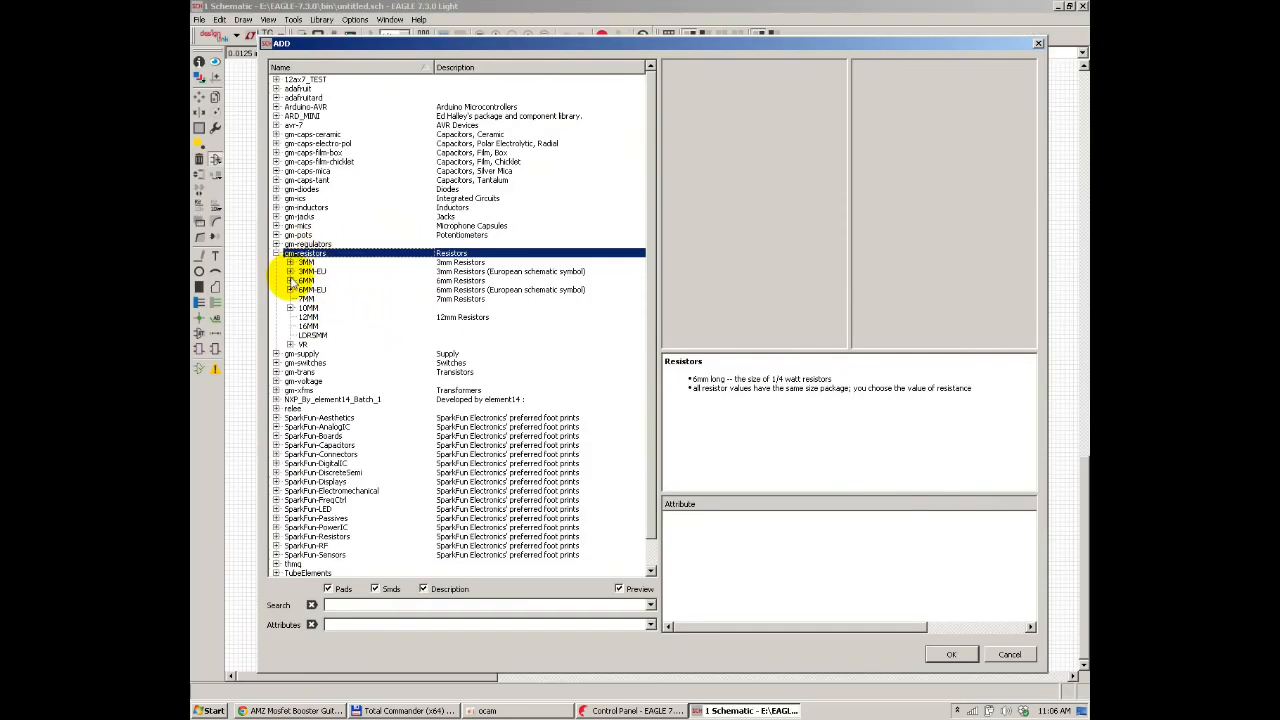
pyautogui.click(290, 280)
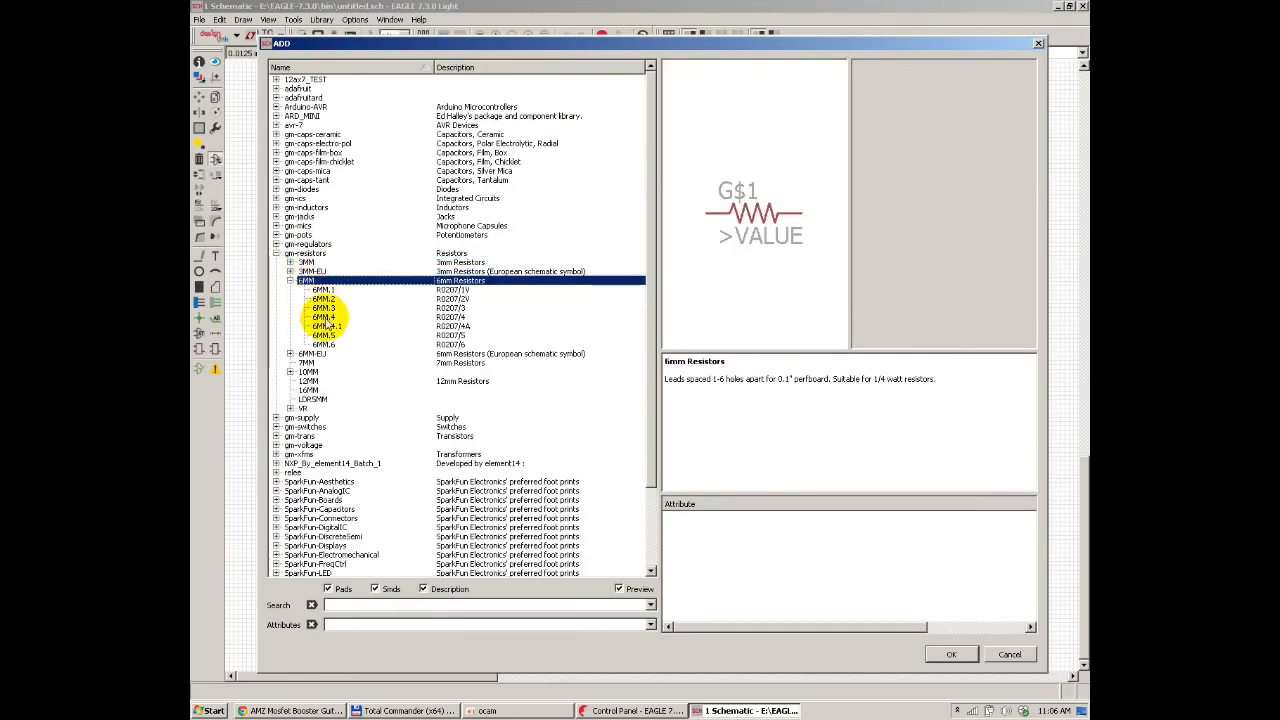
pyautogui.click(323, 317)
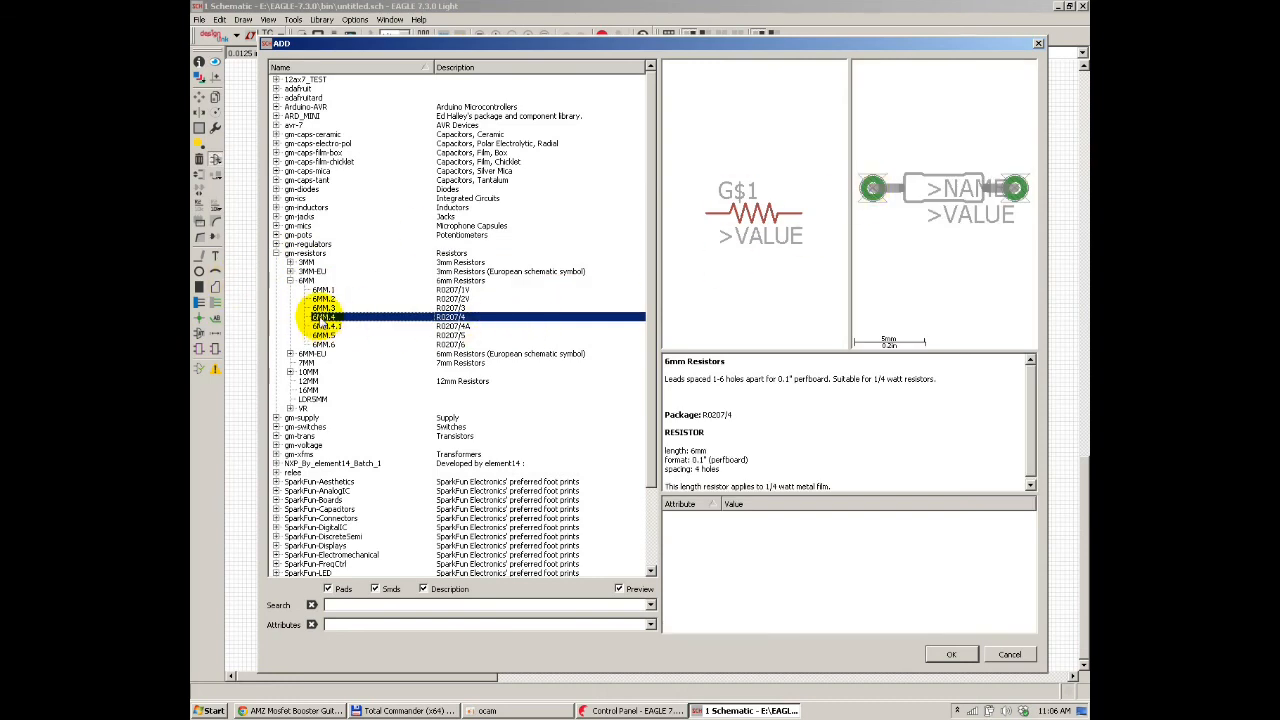
pyautogui.click(323, 307)
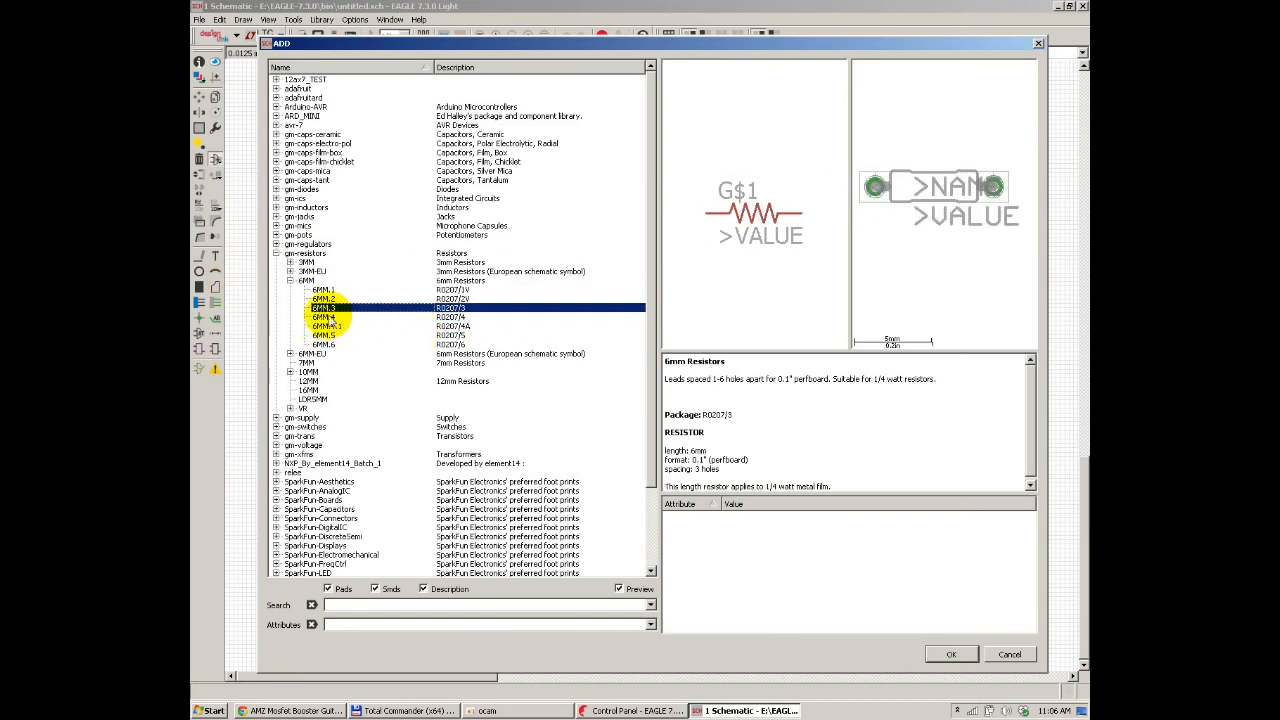
pyautogui.click(949, 652)
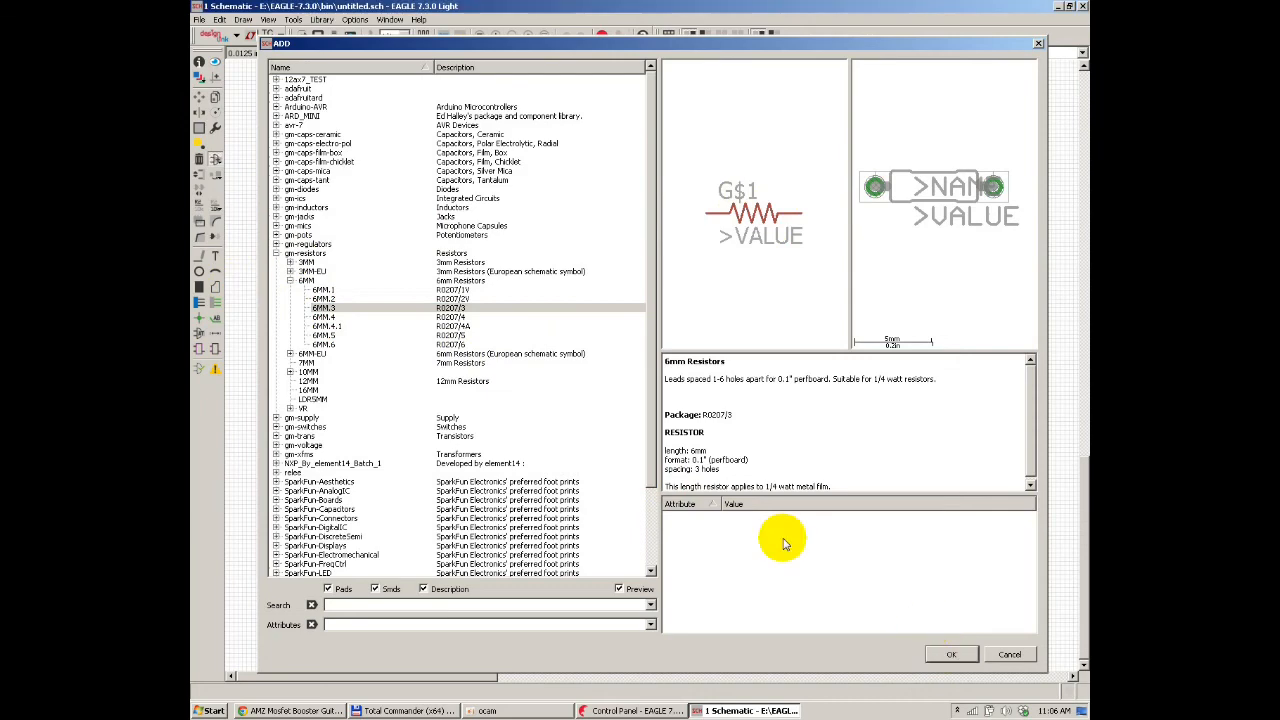
pyautogui.click(483, 233)
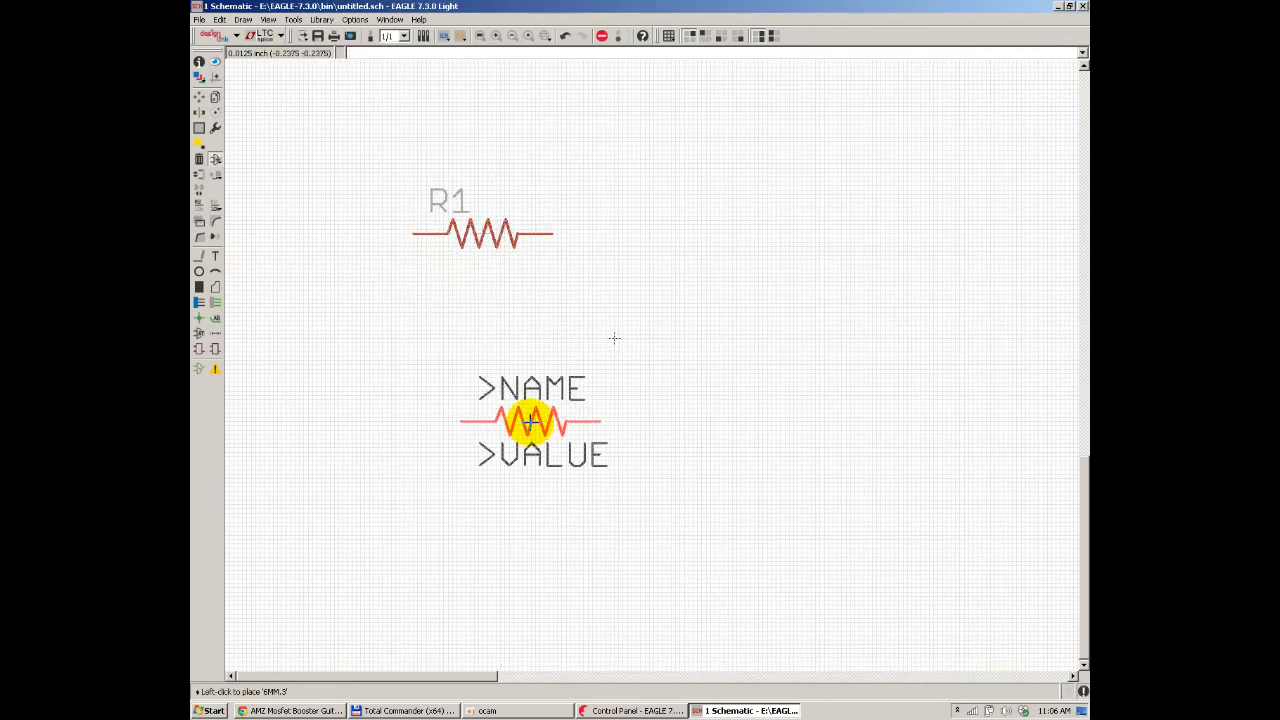
pyautogui.press('Escape')
# Step: Place one 0501 polar electrolytic capacitor from the 050 group of gm-caps-electro-pol, rotated horizontally with its plus side facing right, beside R1
pyautogui.hotkey('alt', 'Tab')
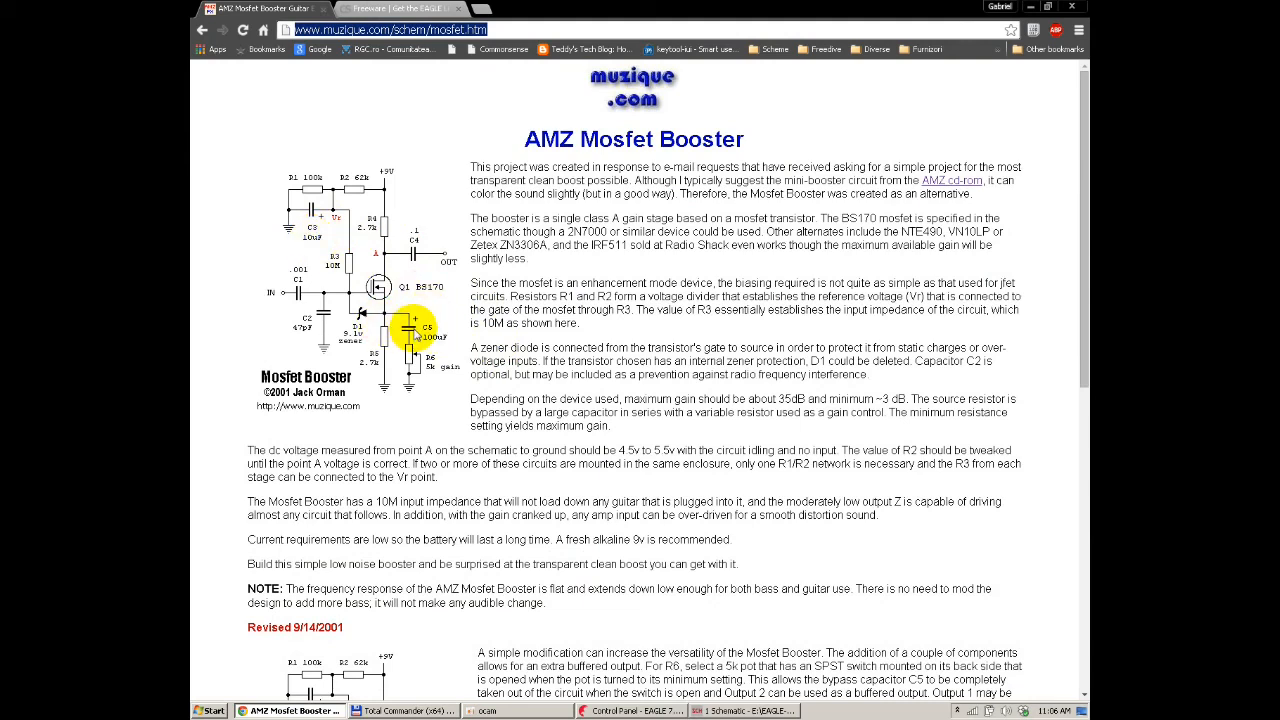
pyautogui.hotkey('alt', 'Tab')
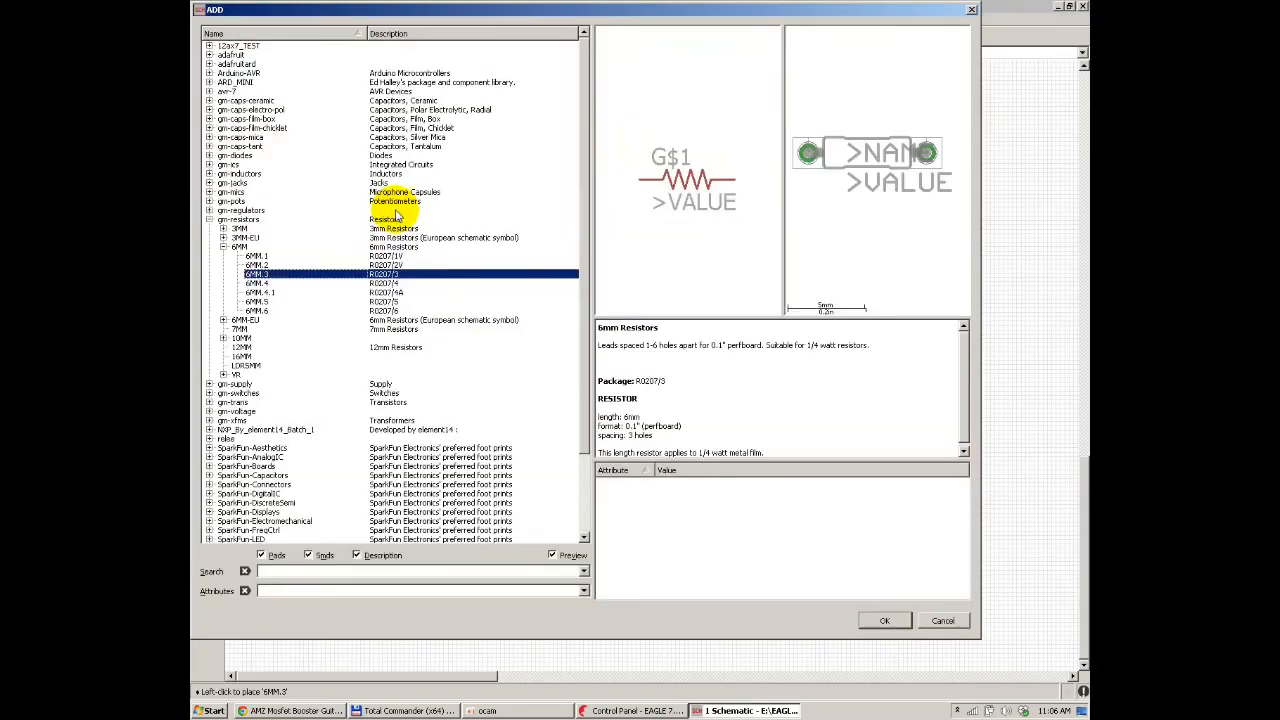
pyautogui.doubleClick(278, 111)
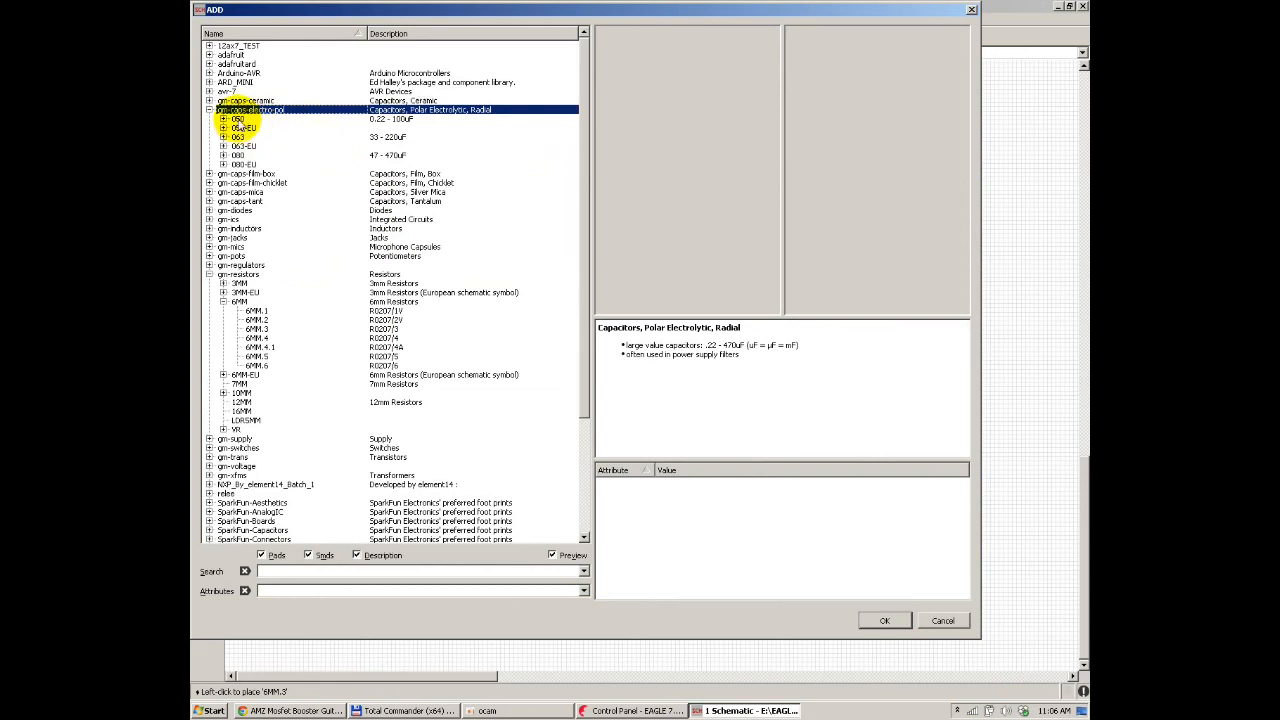
pyautogui.doubleClick(238, 119)
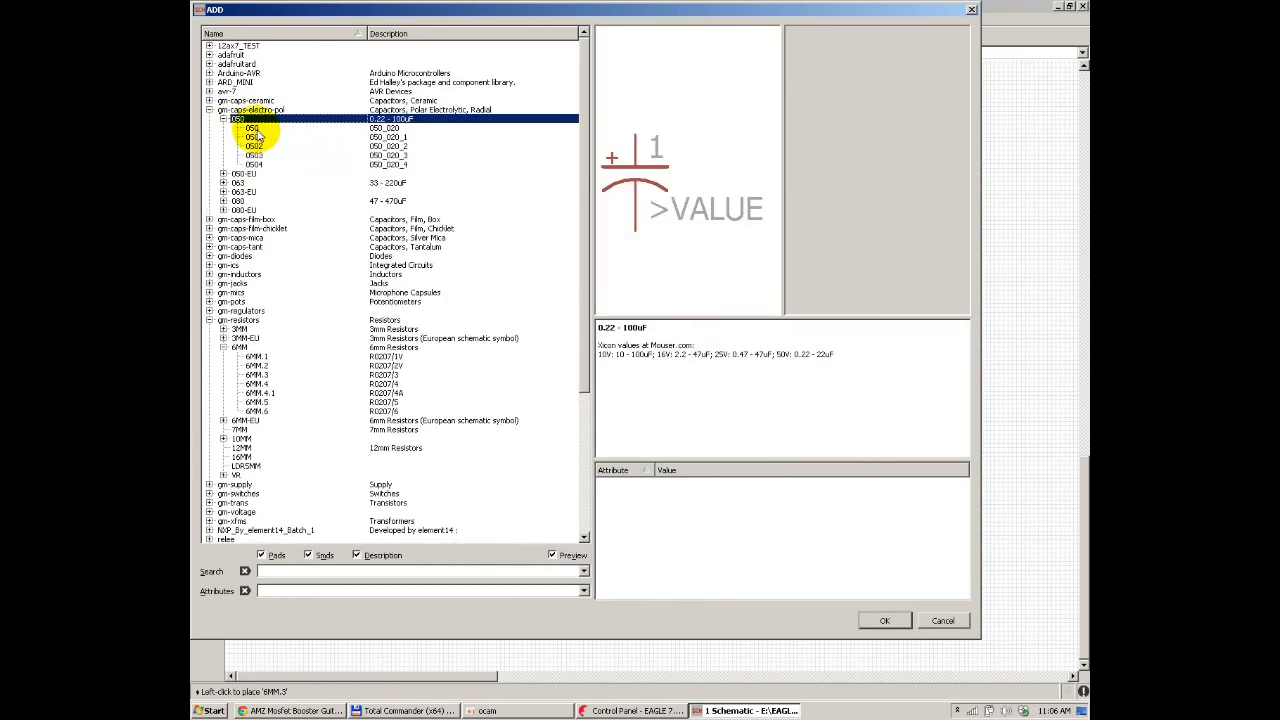
pyautogui.click(252, 128)
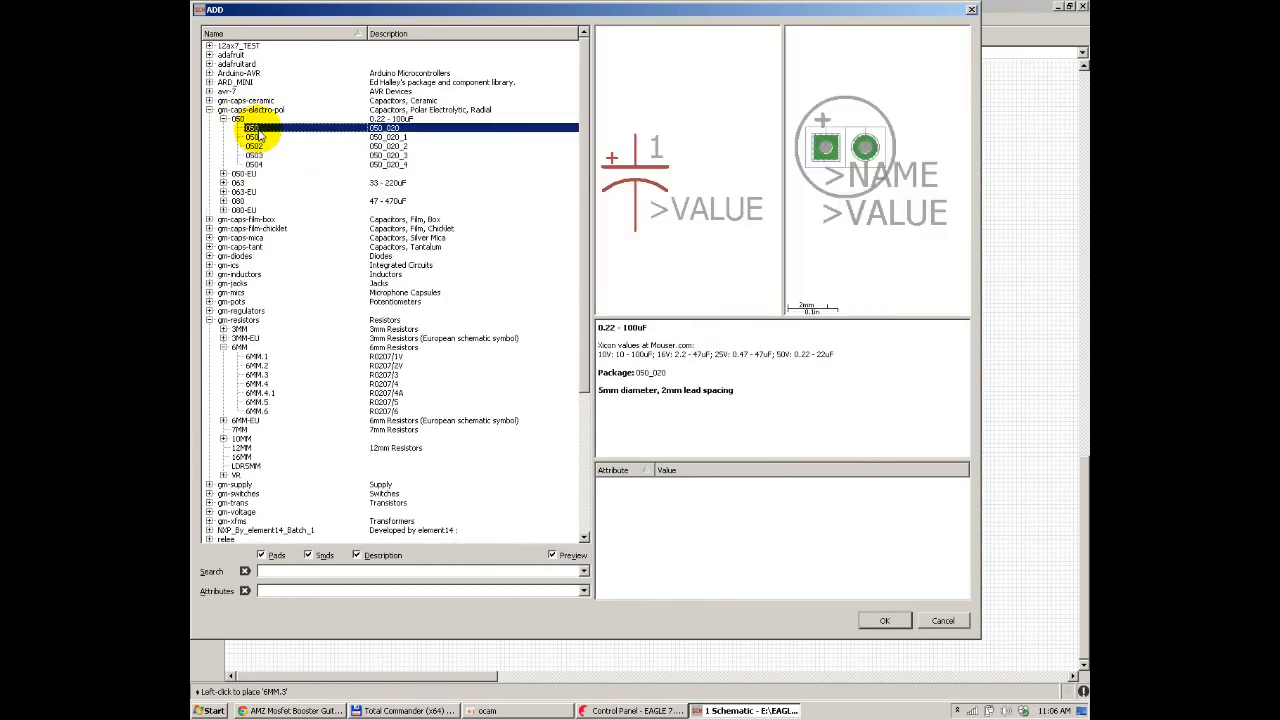
pyautogui.click(255, 138)
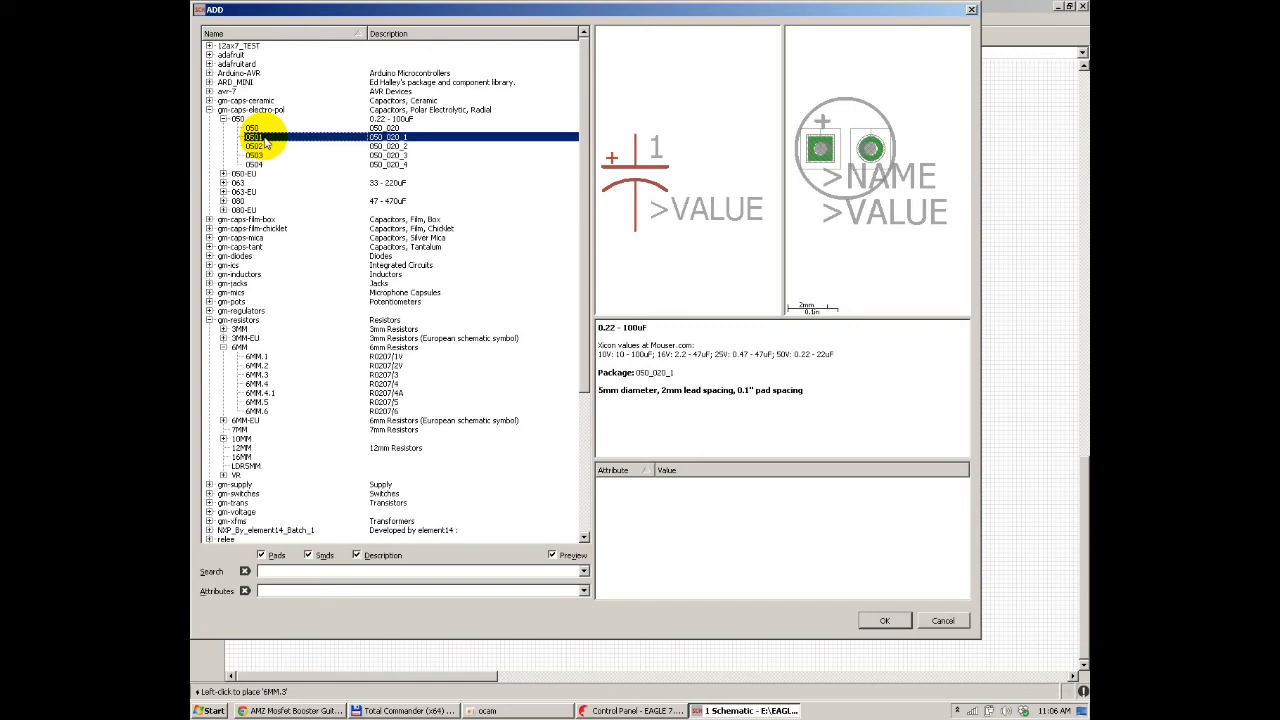
pyautogui.click(879, 619)
pyautogui.rightClick(460, 326)
pyautogui.rightClick(695, 290)
pyautogui.rightClick(691, 265)
pyautogui.click(696, 227)
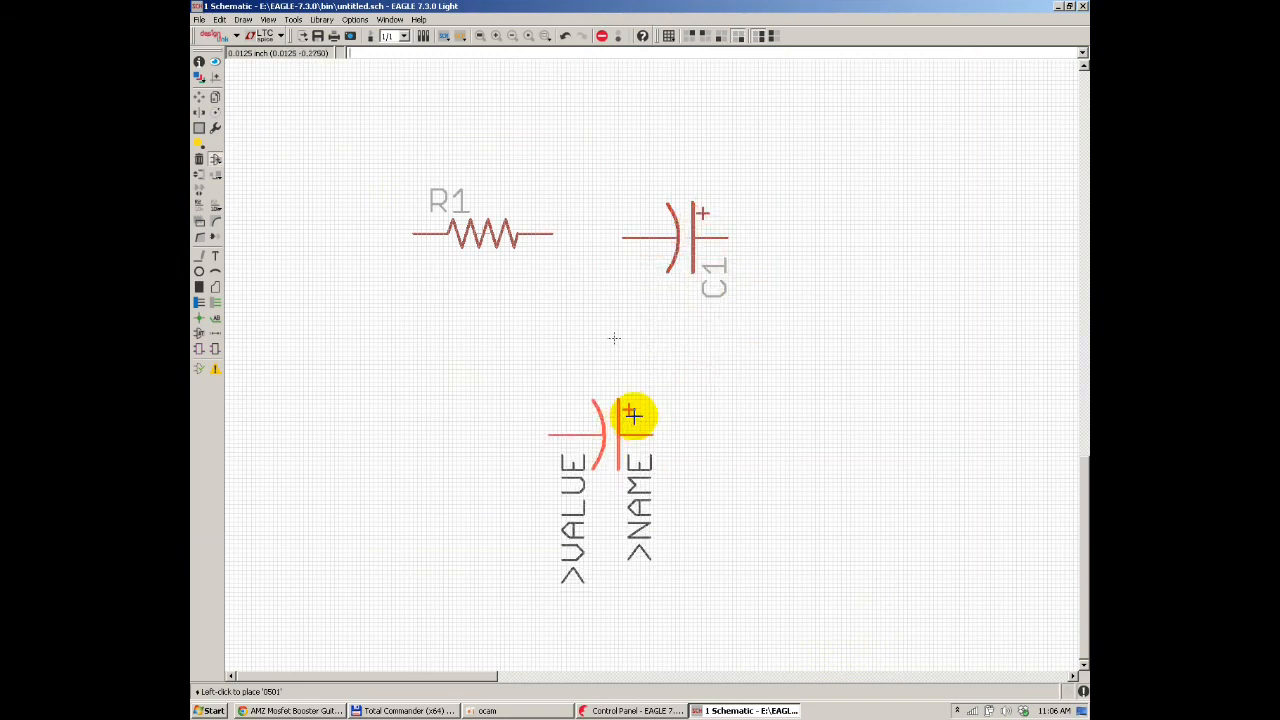
pyautogui.press('Escape')
# Step: Place one 072X0252 film box capacitor from the gm-caps-film-box library horizontally below resistor R1
pyautogui.hotkey('alt', 'Tab')
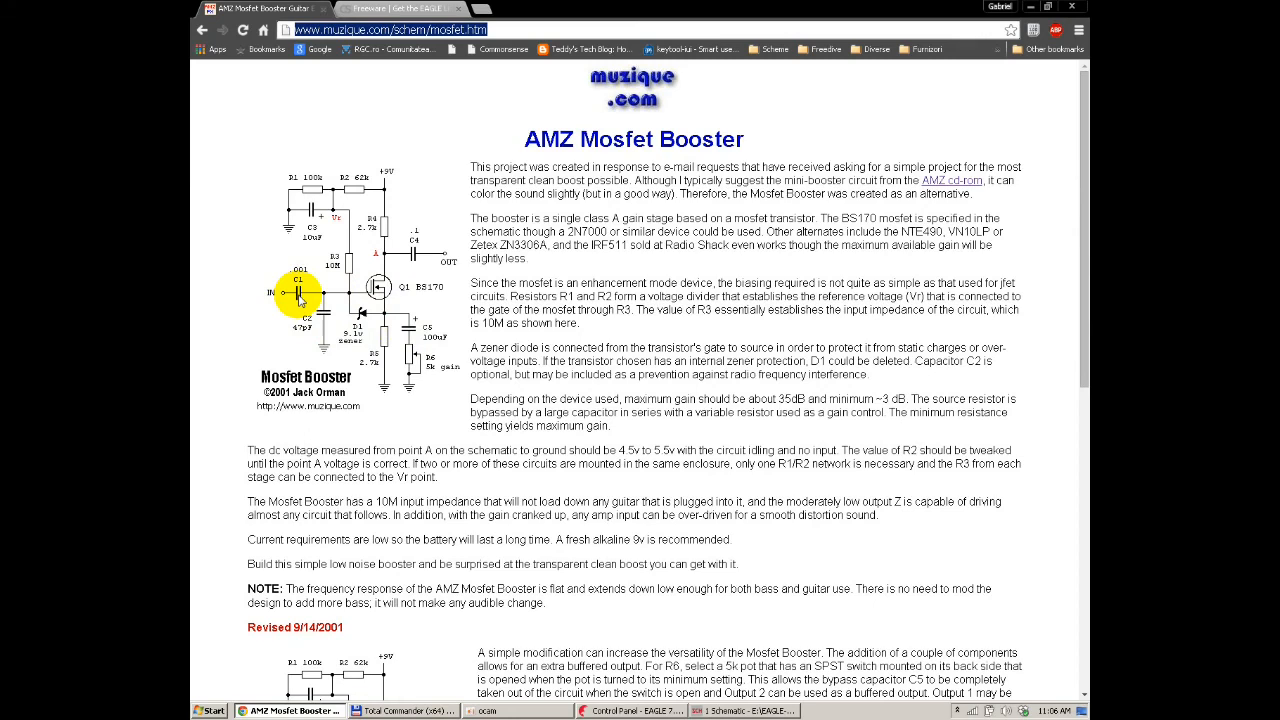
pyautogui.hotkey('alt', 'Tab')
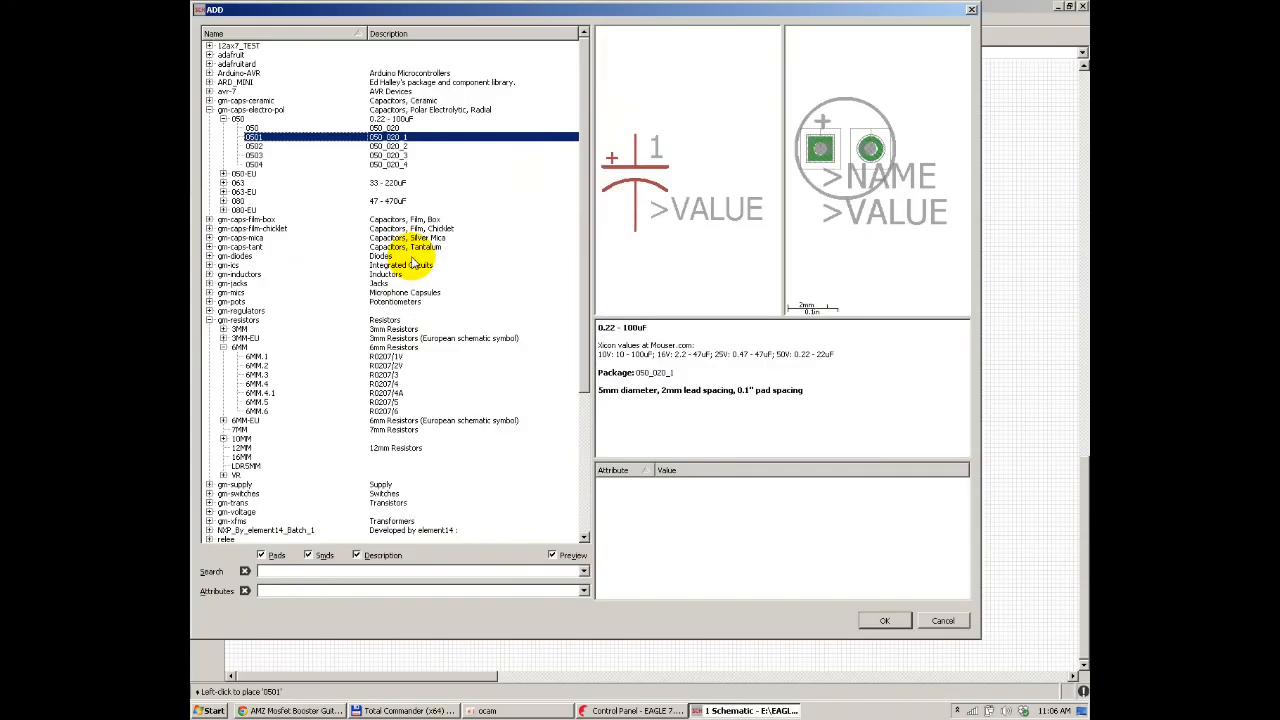
pyautogui.doubleClick(265, 220)
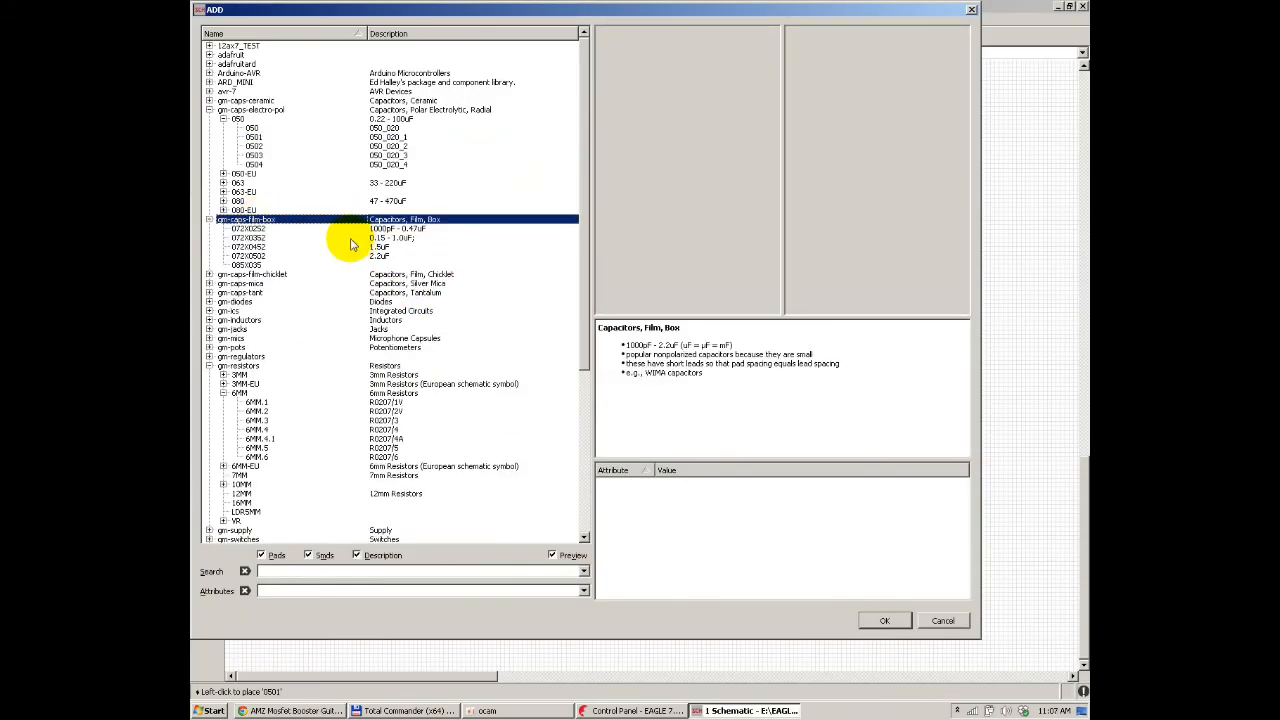
pyautogui.click(250, 228)
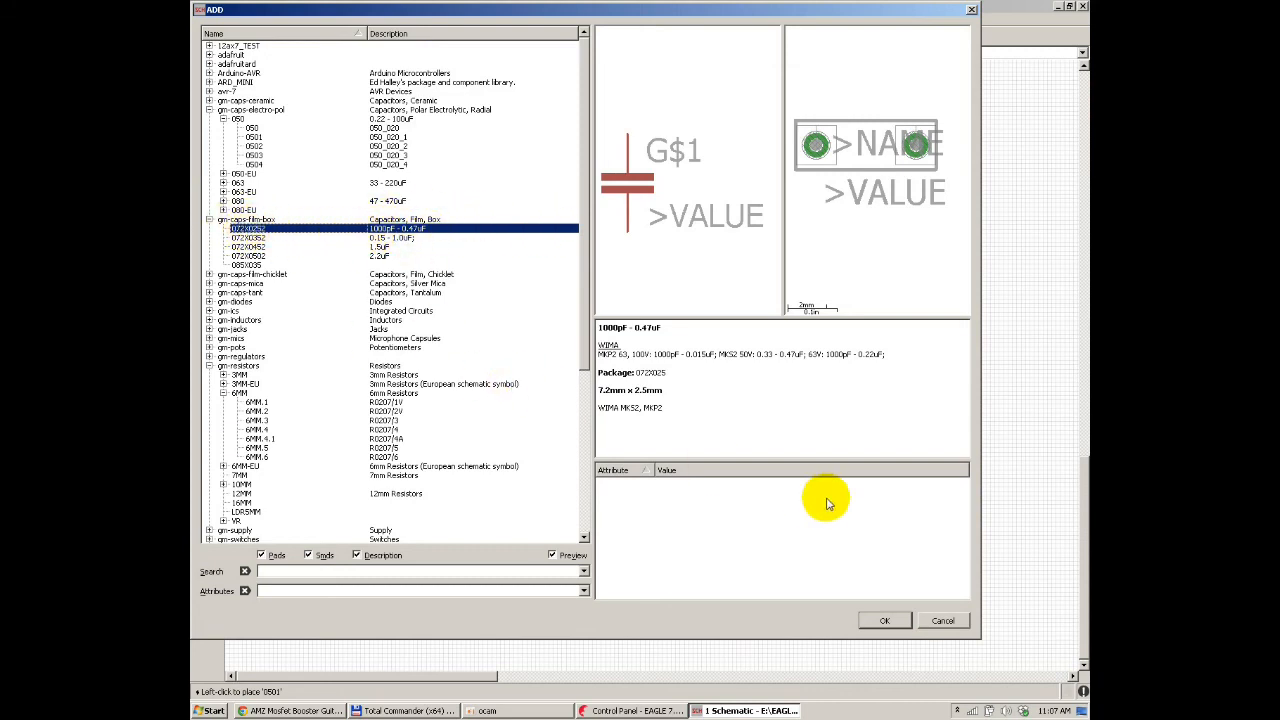
pyautogui.click(882, 621)
pyautogui.click(456, 334)
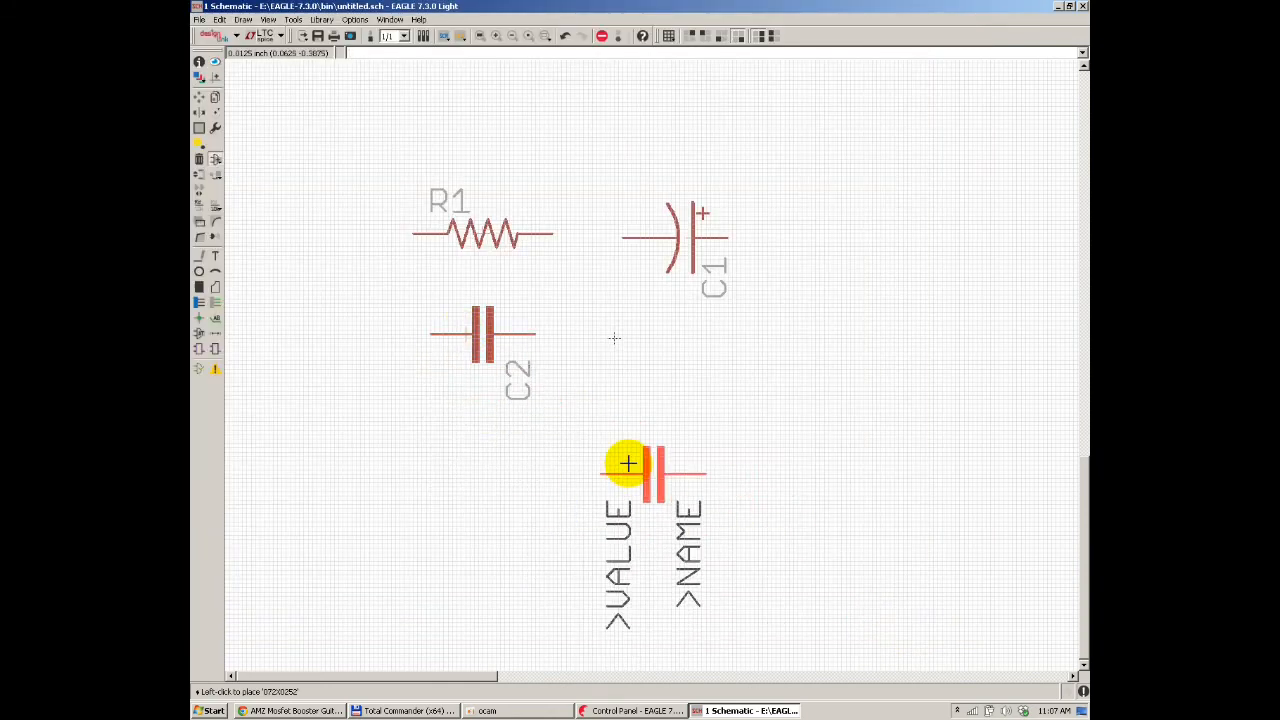
pyautogui.press('Escape')
pyautogui.press('Escape')
# Step: Check the reference circuit's zener diode and compare the package variants of the 1N9*ZENER group in the gm-diodes library
pyautogui.hotkey('alt', 'Tab')
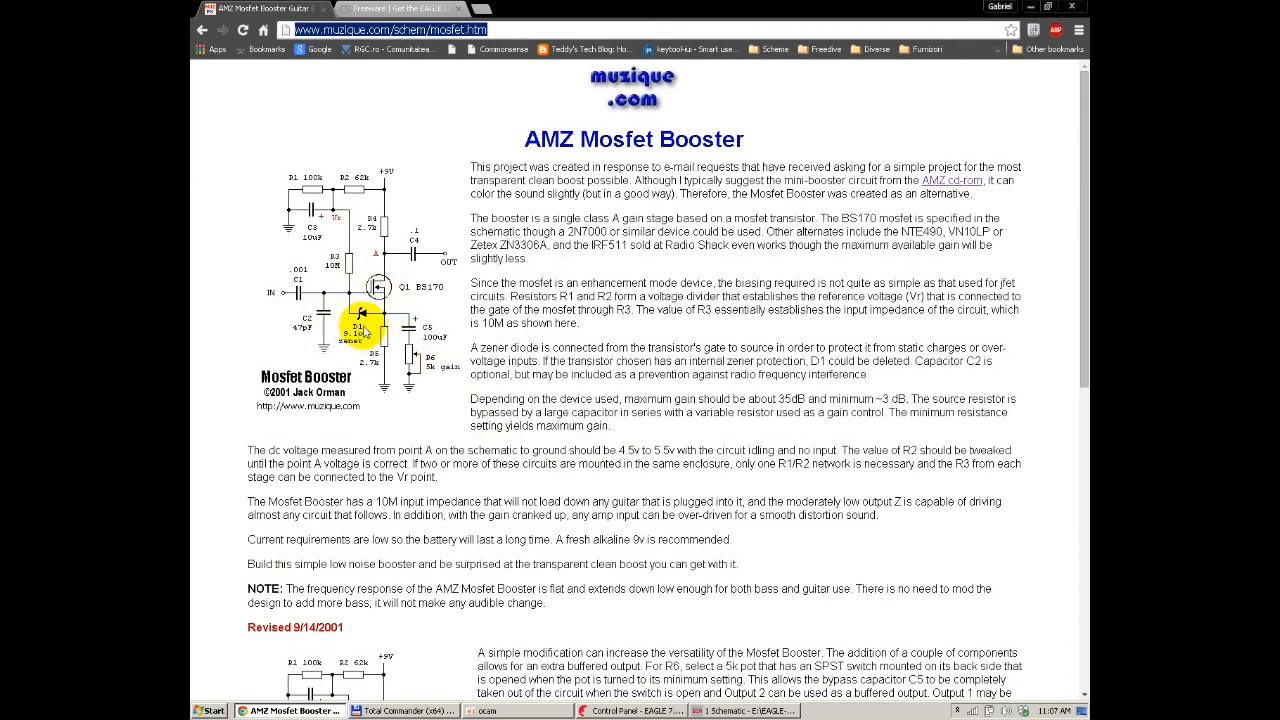
pyautogui.hotkey('alt', 'Tab')
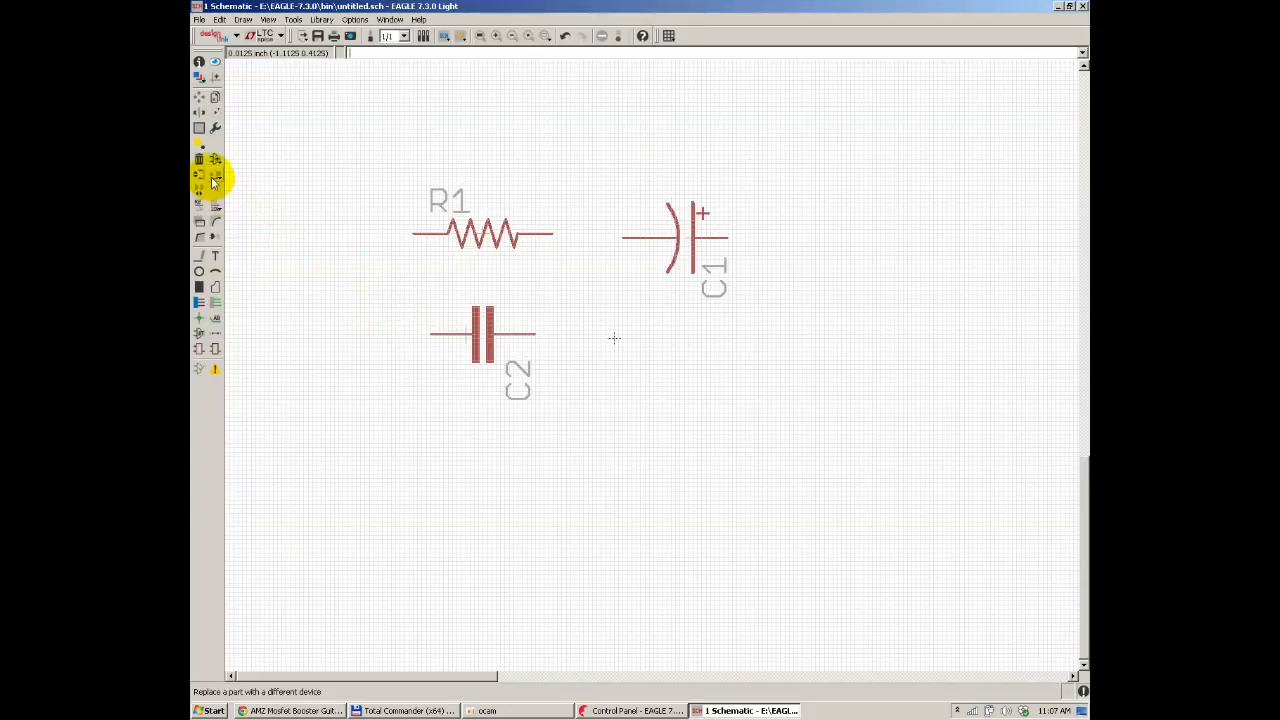
pyautogui.click(218, 163)
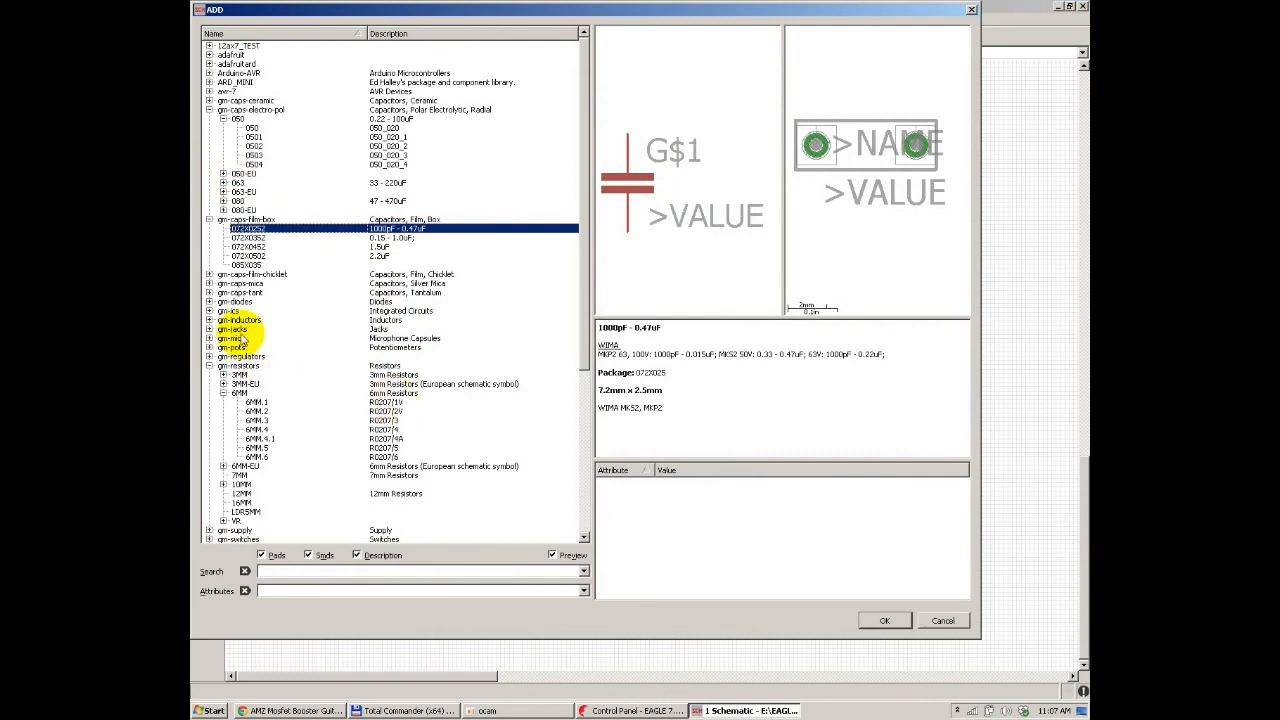
pyautogui.click(242, 293)
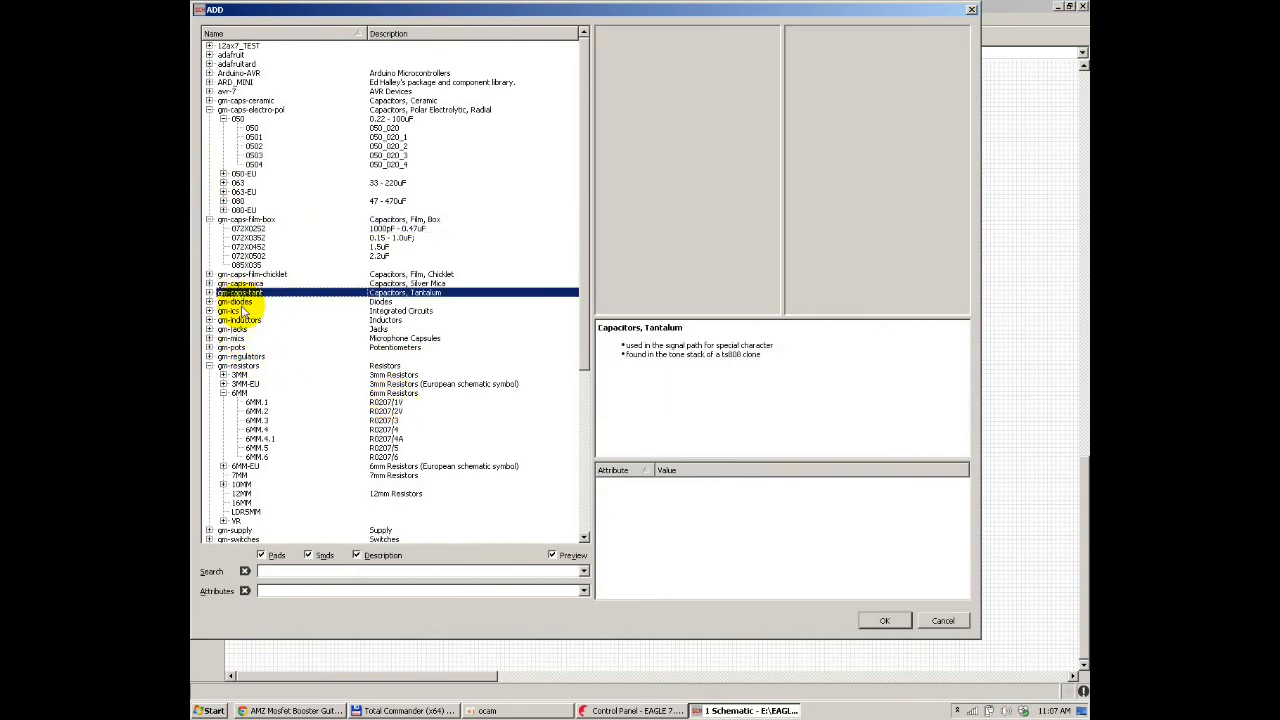
pyautogui.doubleClick(240, 302)
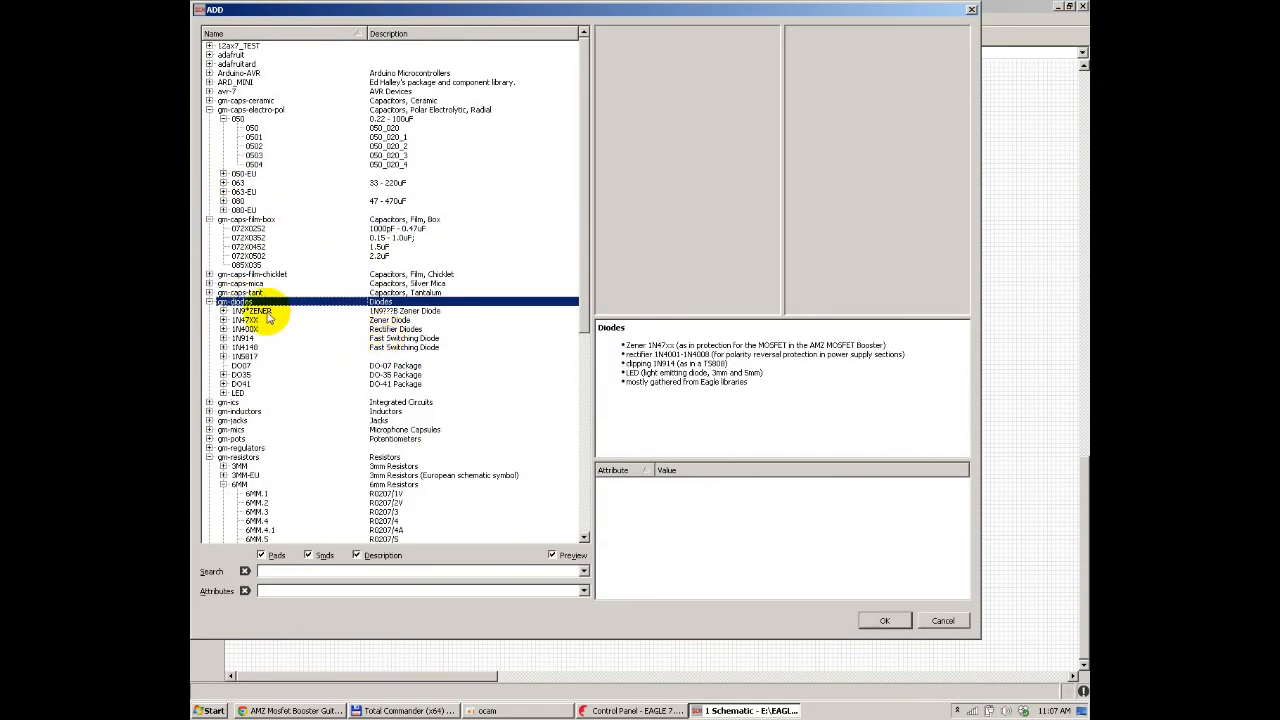
pyautogui.doubleClick(262, 312)
pyautogui.click(270, 320)
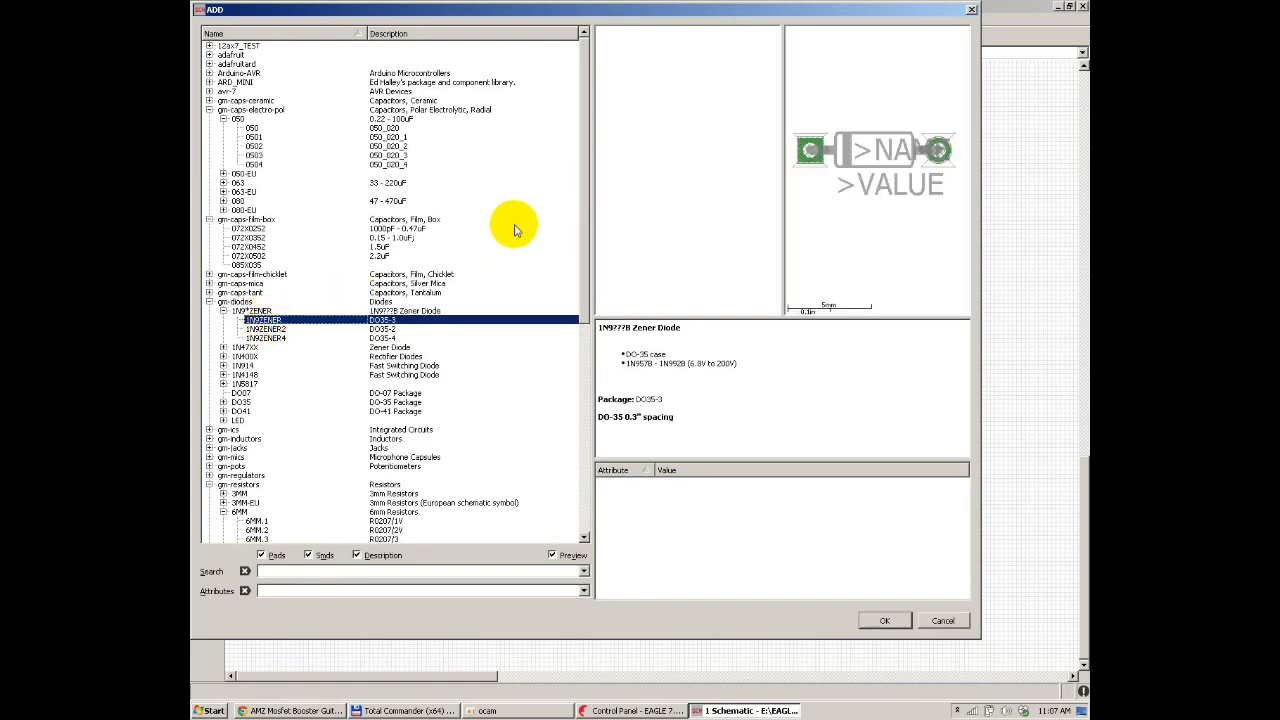
pyautogui.click(272, 329)
pyautogui.click(281, 339)
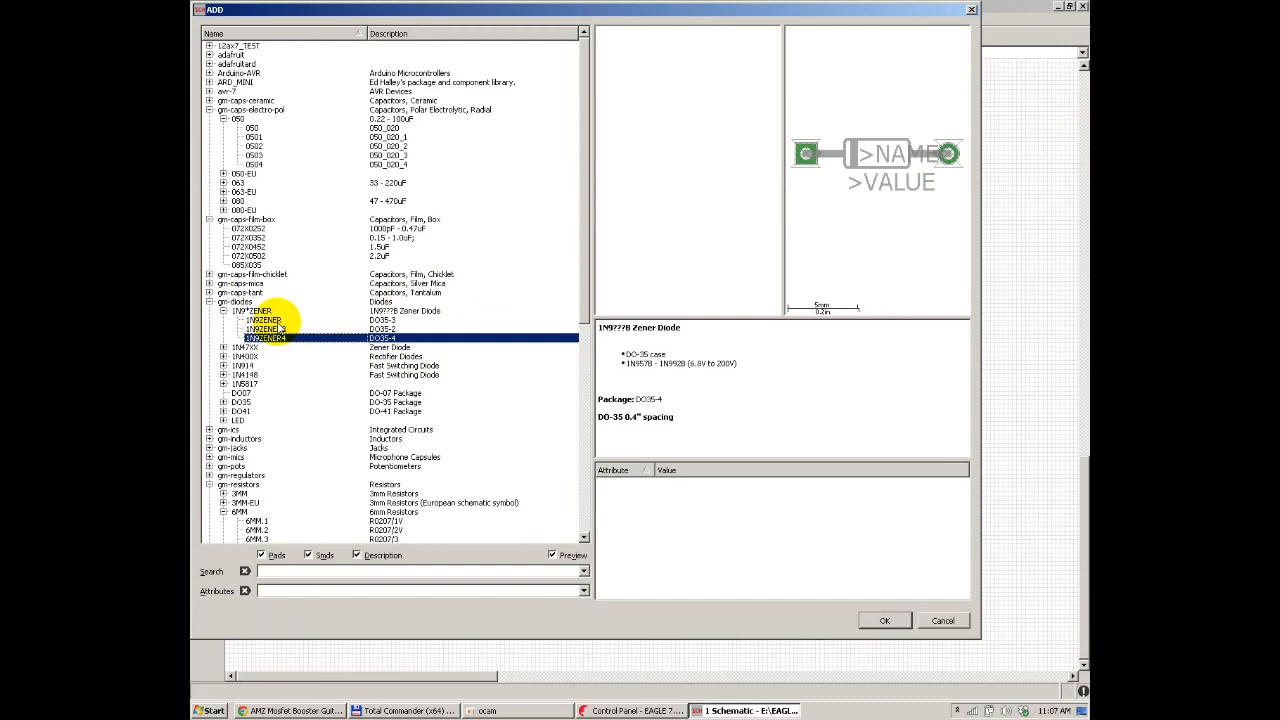
pyautogui.click(279, 319)
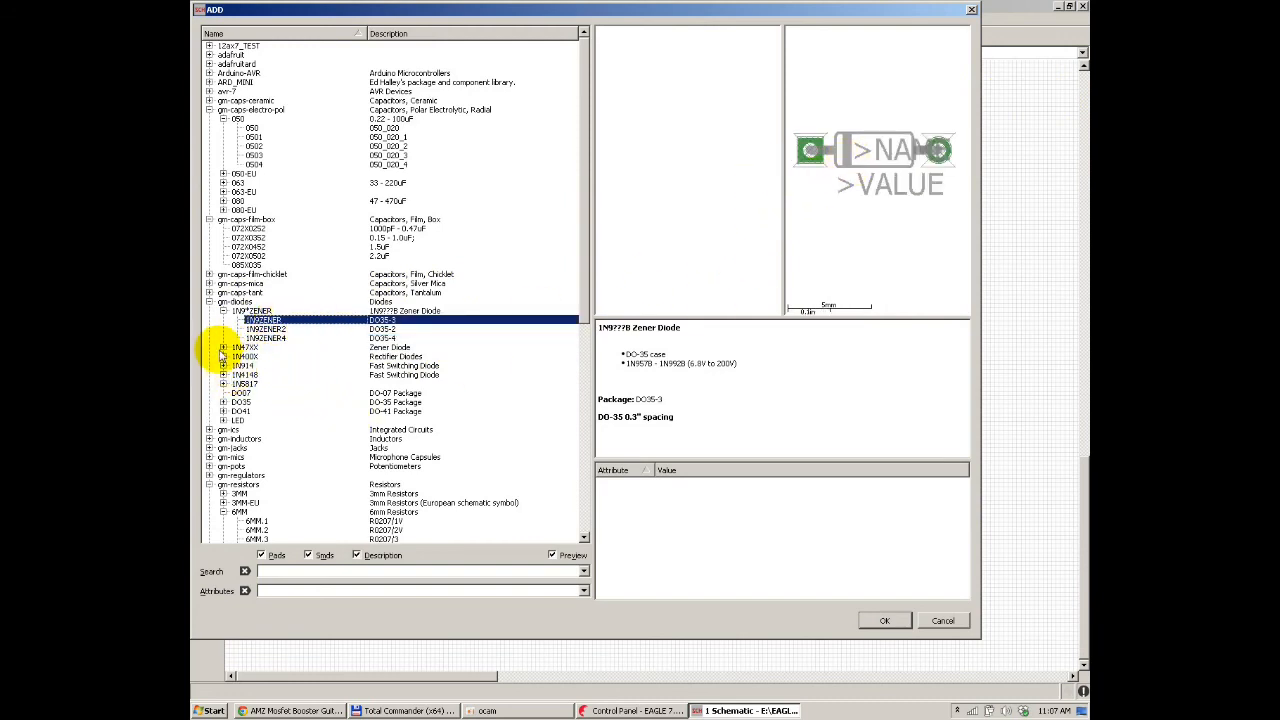
# Step: Place one 1N47XX1 zener diode with the vertical DO41-1 package from the 1N47XX group below capacitor C2
pyautogui.click(222, 348)
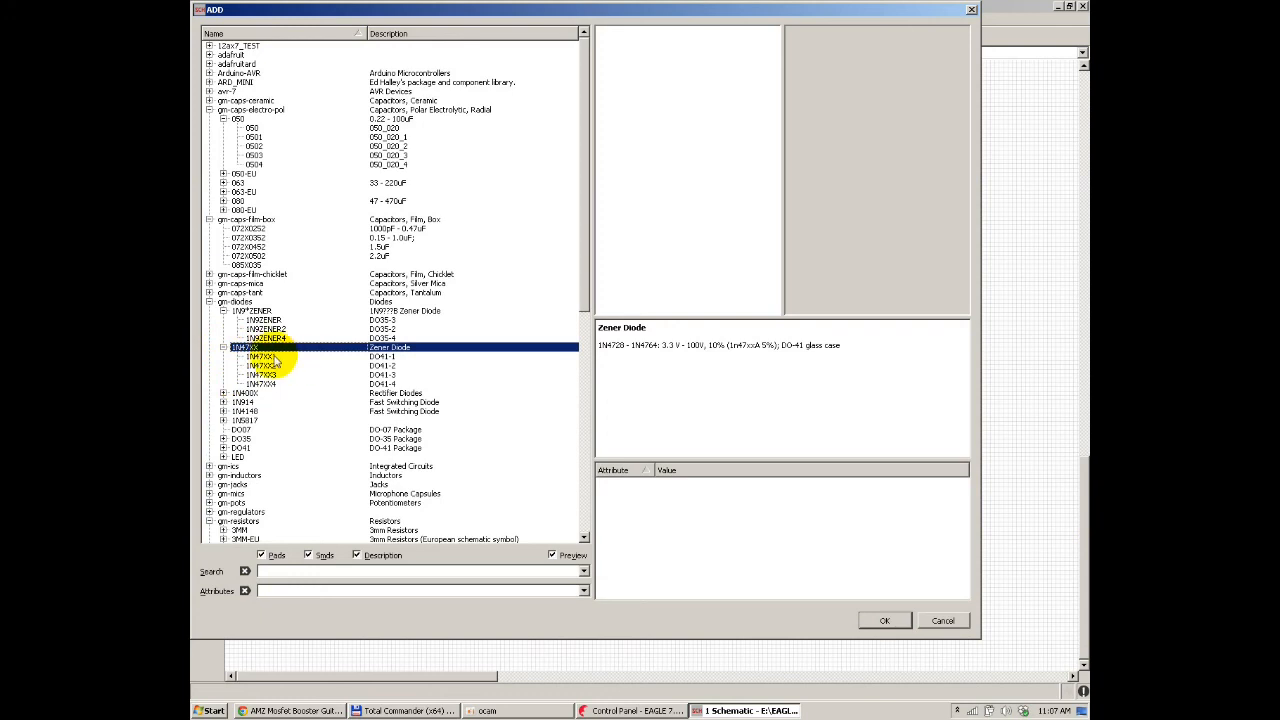
pyautogui.click(262, 357)
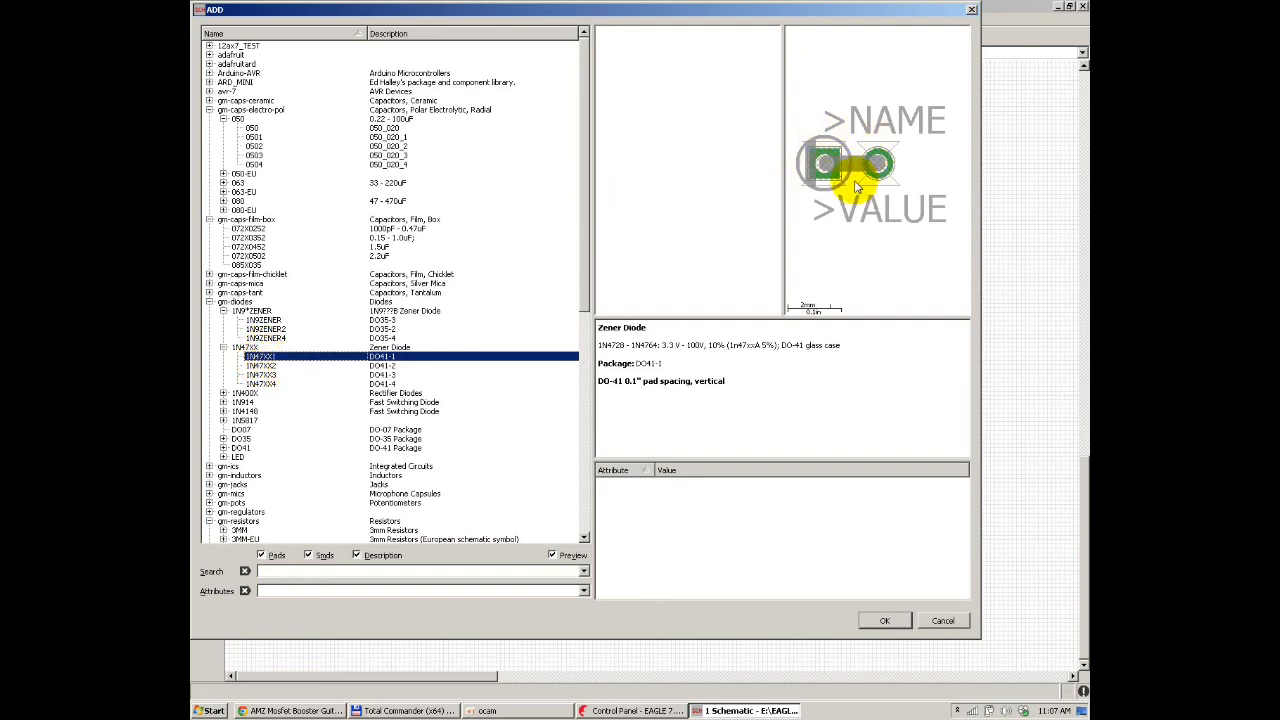
pyautogui.click(885, 622)
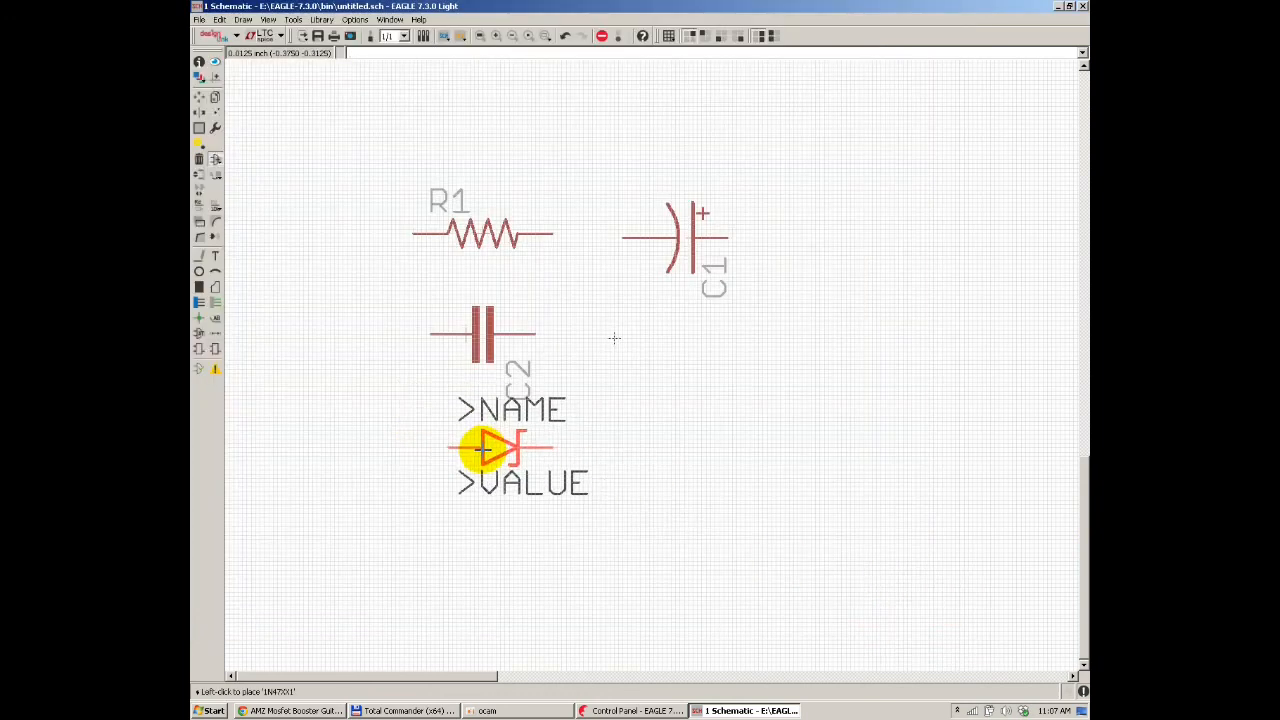
pyautogui.click(497, 457)
pyautogui.press('Escape')
# Step: Collapse the gm-resistors library and expand the POT group of the gm-pots library for the circuit's gain control
pyautogui.hotkey('alt', 'Tab')
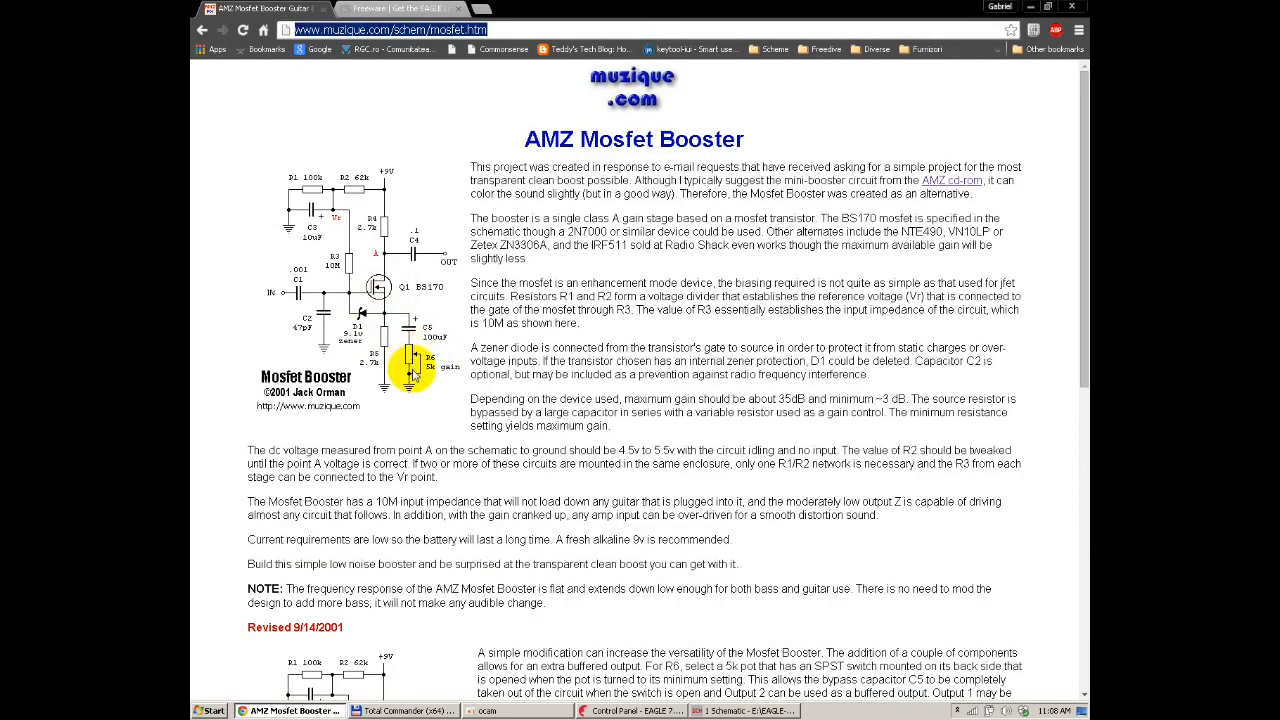
pyautogui.hotkey('alt', 'Tab')
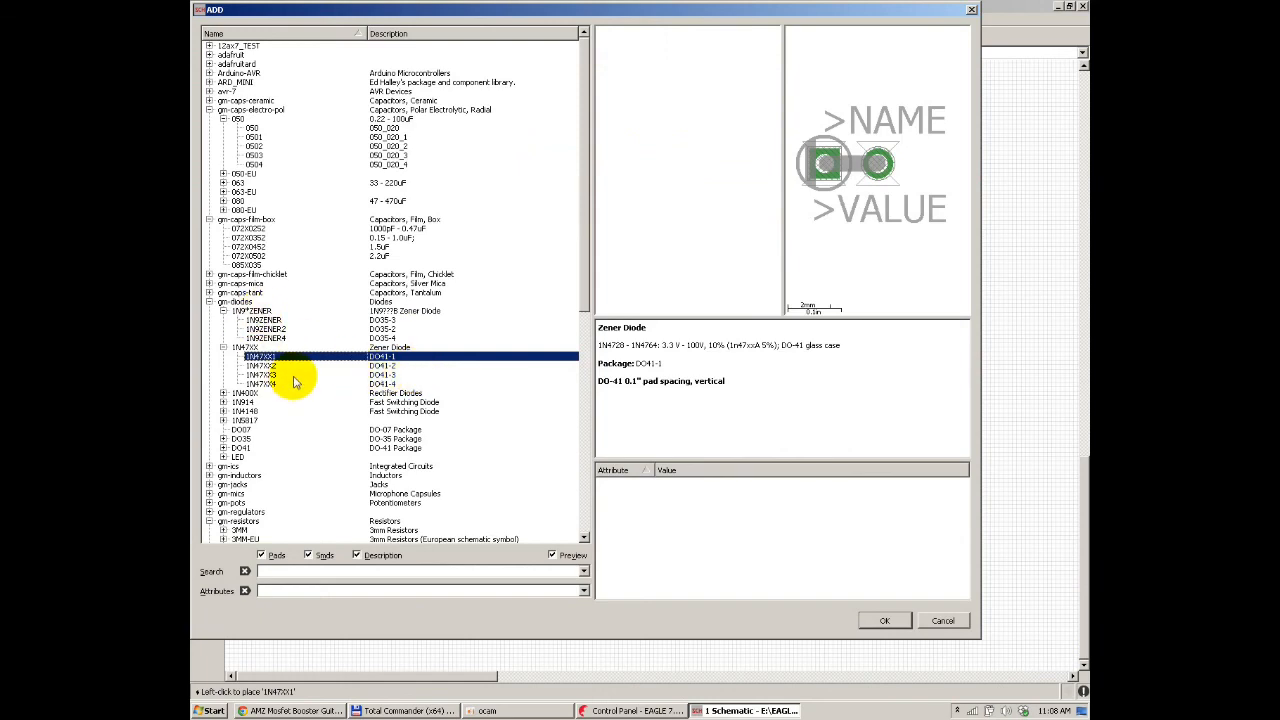
pyautogui.scroll(-8, 294, 380)
pyautogui.scroll(-1, 291, 375)
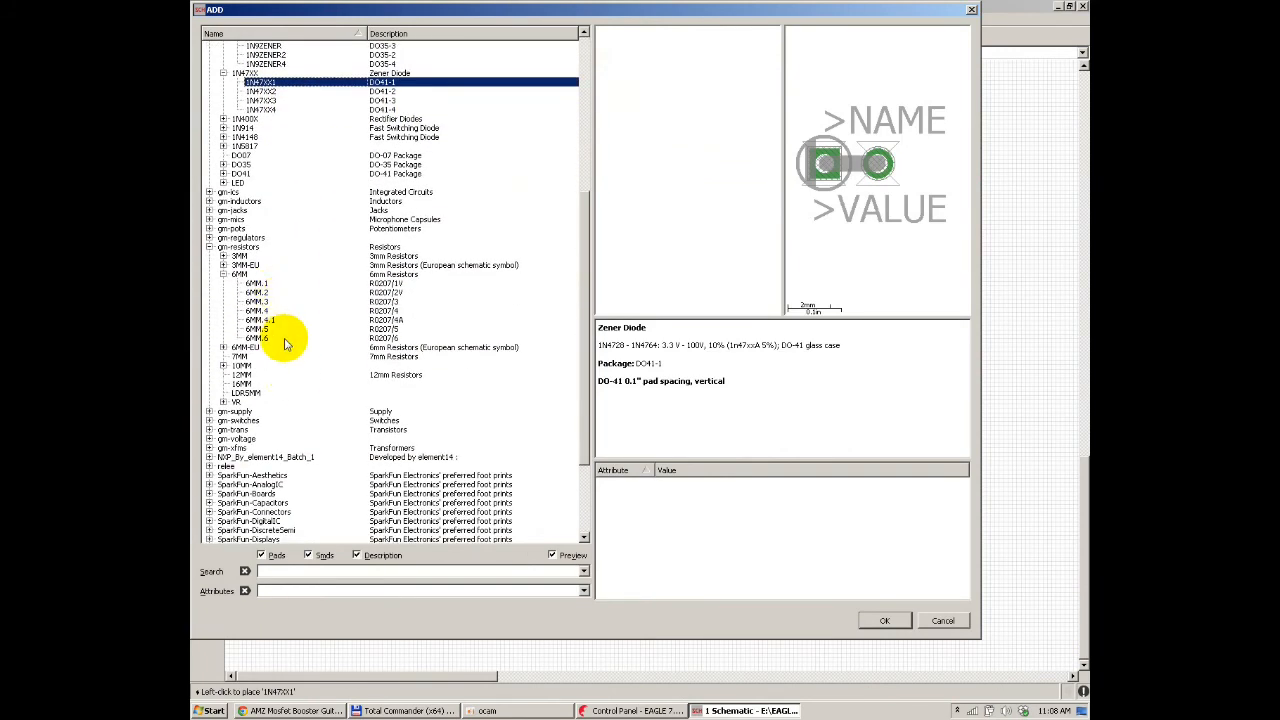
pyautogui.scroll(-1, 282, 402)
pyautogui.scroll(-1, 280, 407)
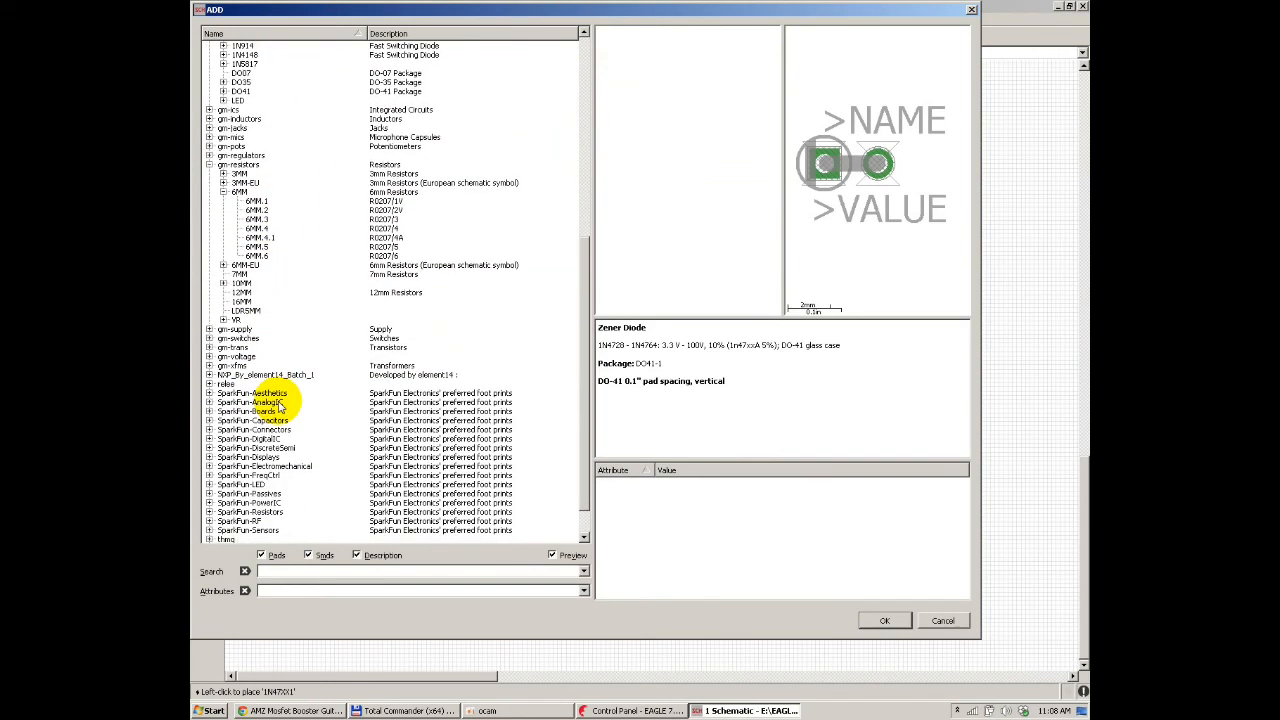
pyautogui.click(210, 164)
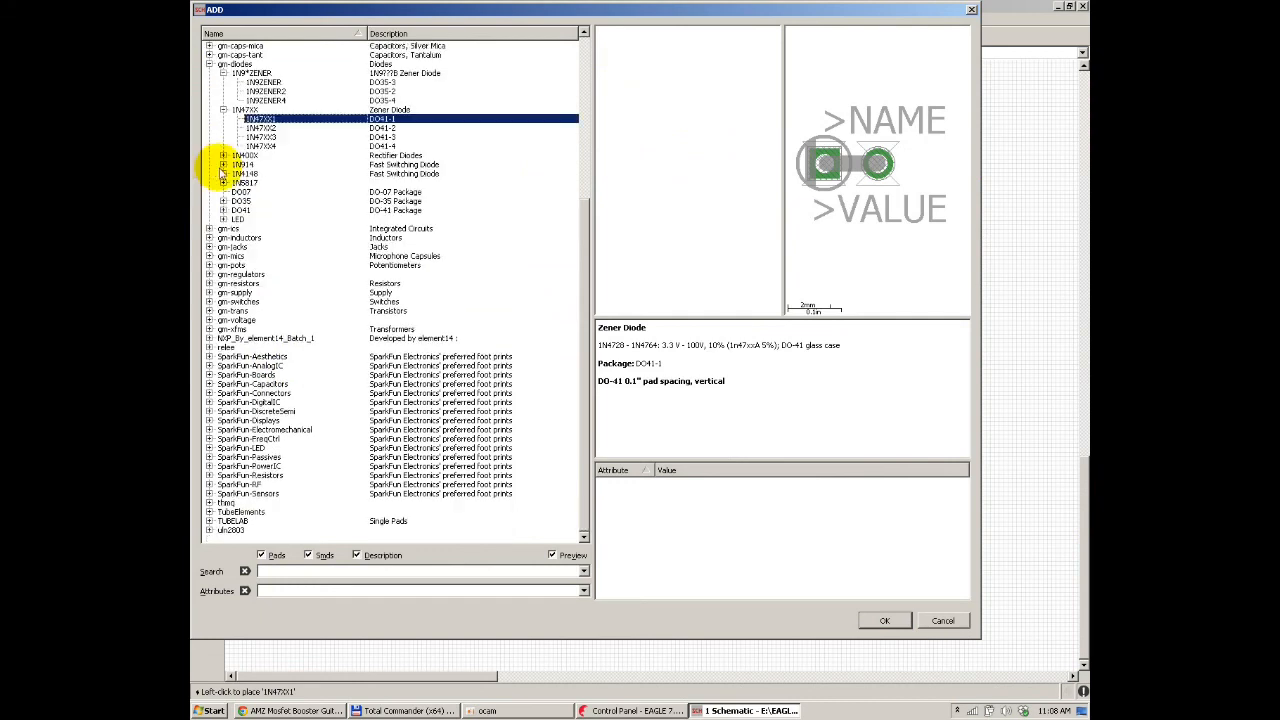
pyautogui.doubleClick(232, 265)
pyautogui.doubleClick(232, 284)
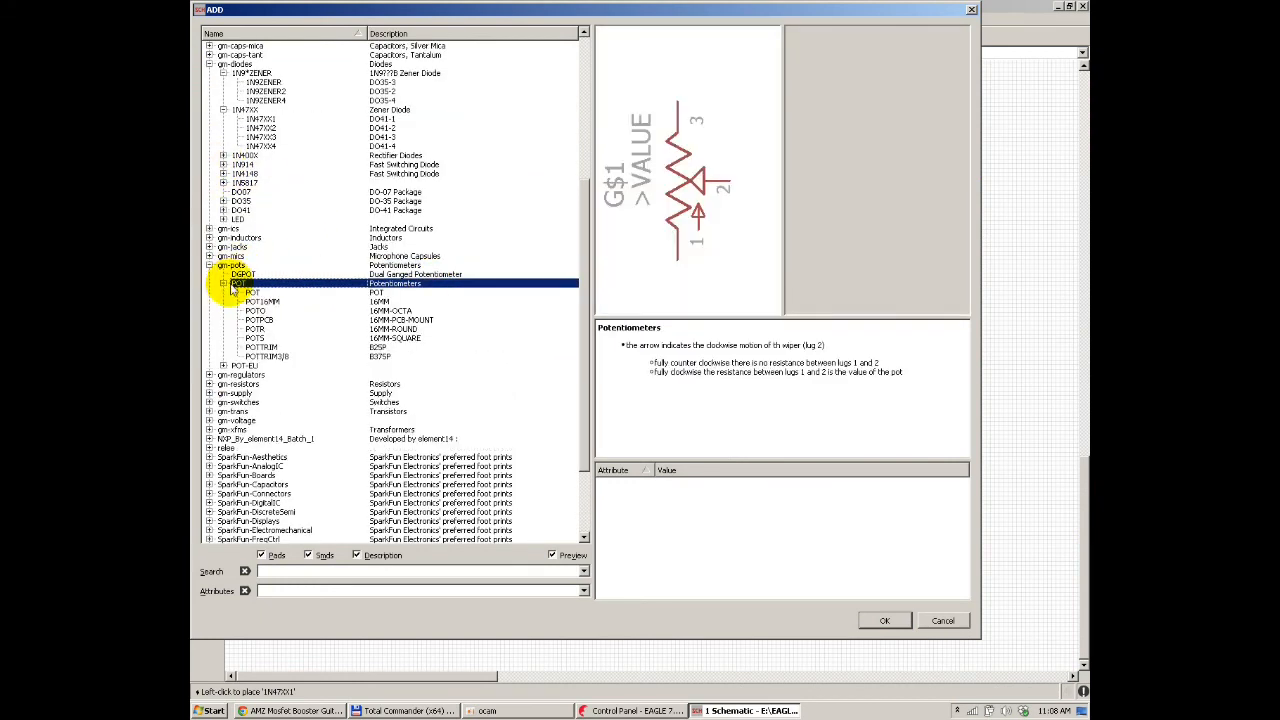
# Step: Compare the potentiometer packages and place one POT variant for off-board wiring to the left of resistor R1
pyautogui.click(252, 292)
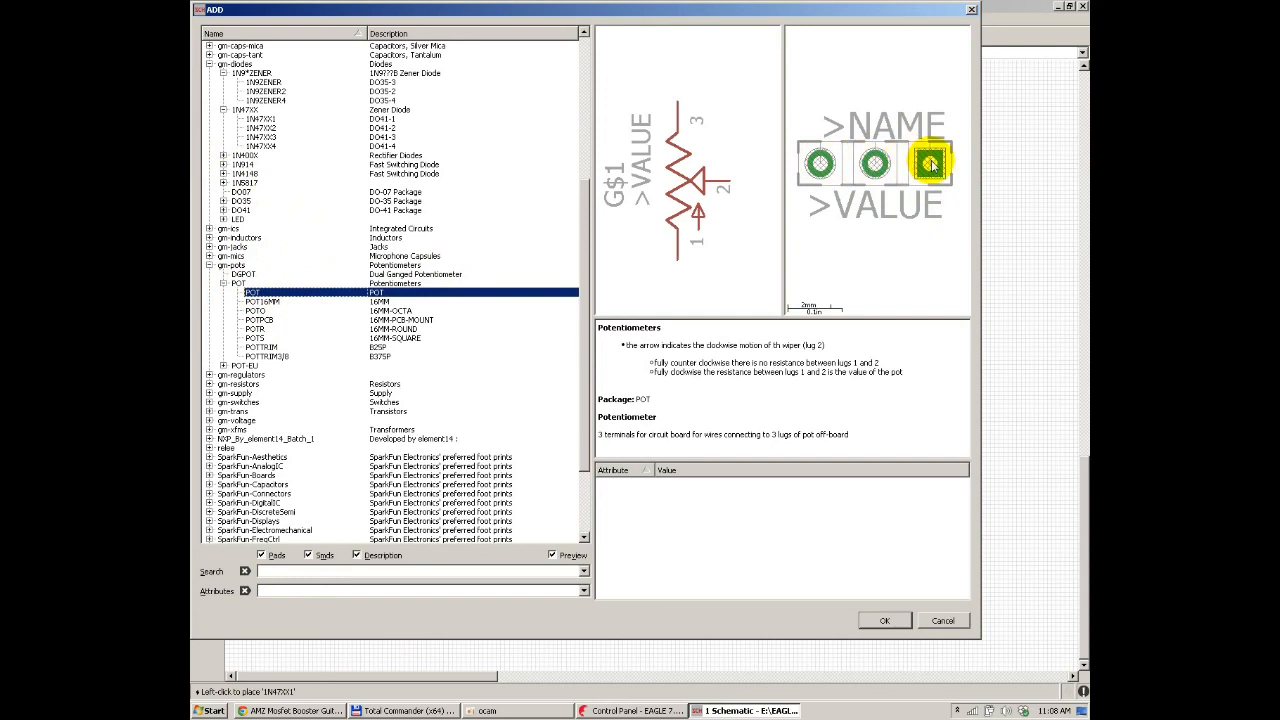
pyautogui.click(262, 301)
pyautogui.click(262, 320)
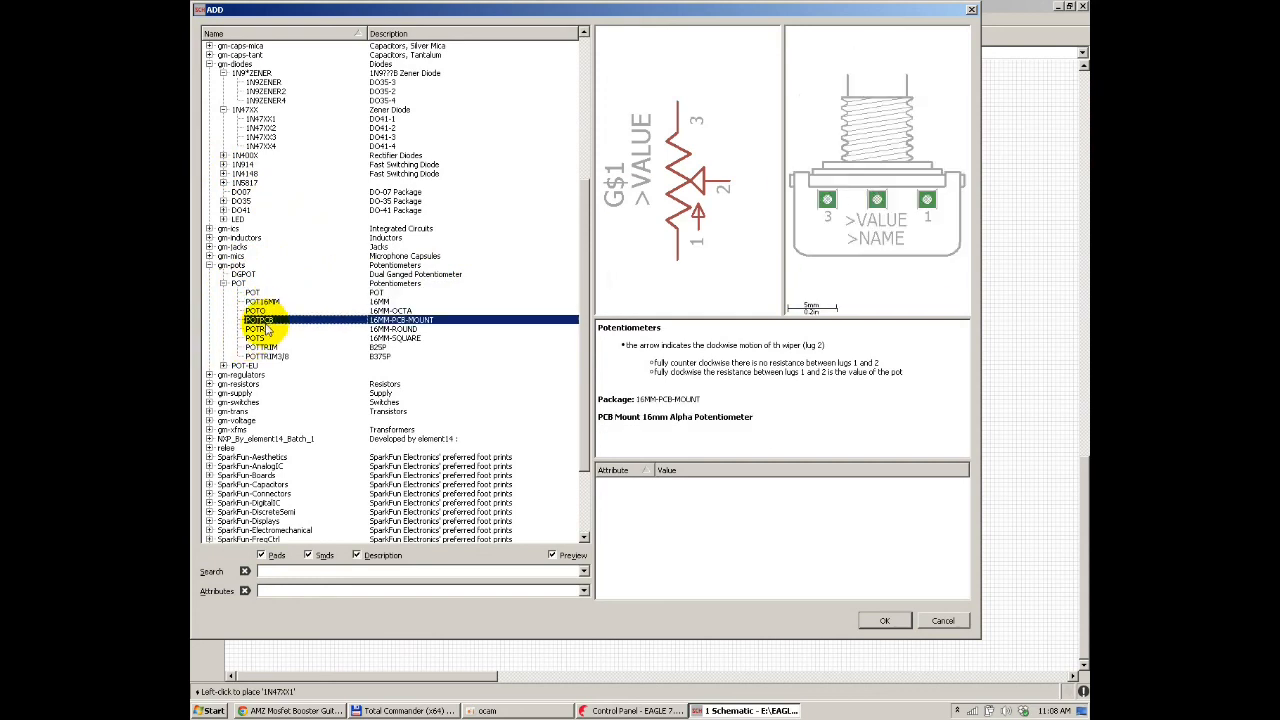
pyautogui.click(258, 310)
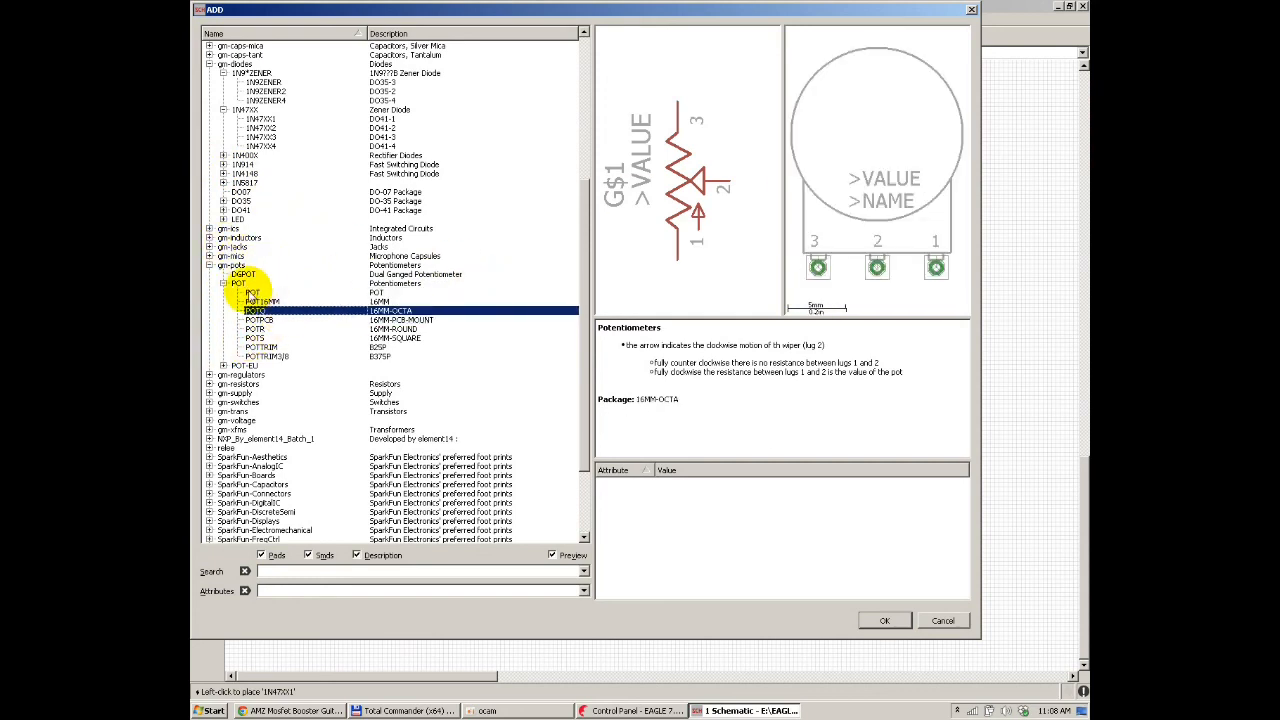
pyautogui.click(250, 292)
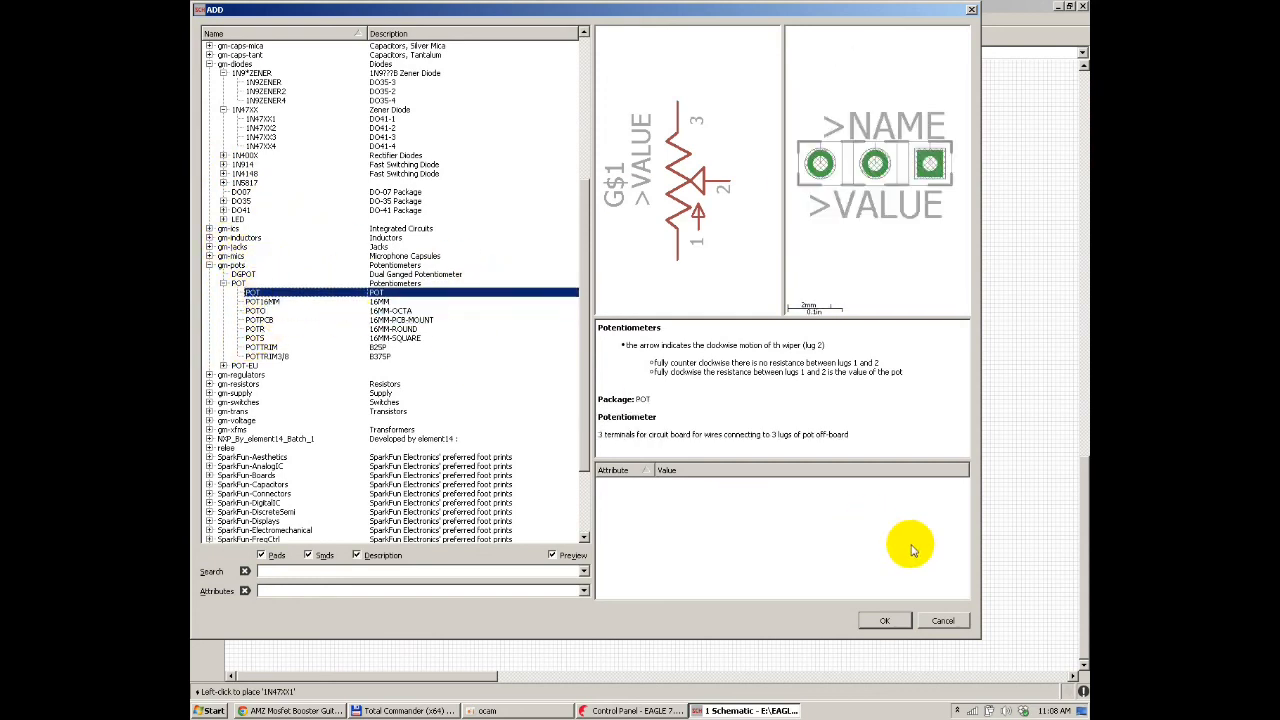
pyautogui.click(885, 622)
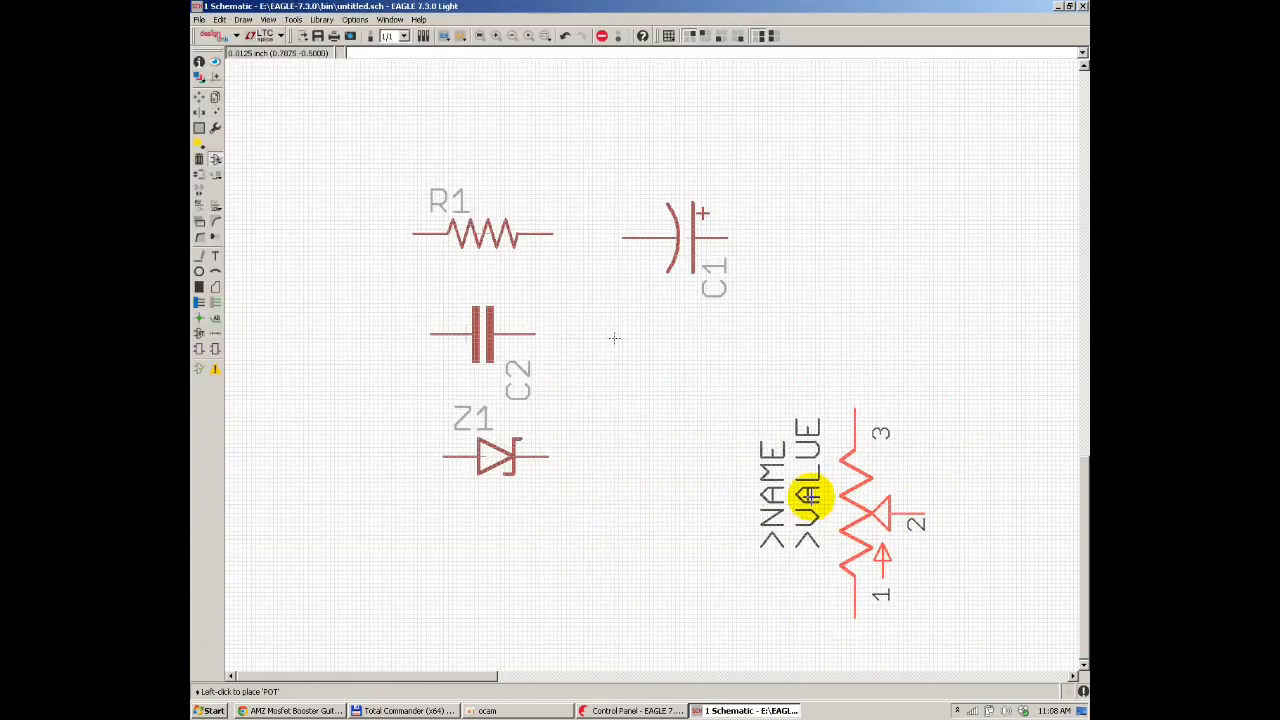
pyautogui.click(298, 180)
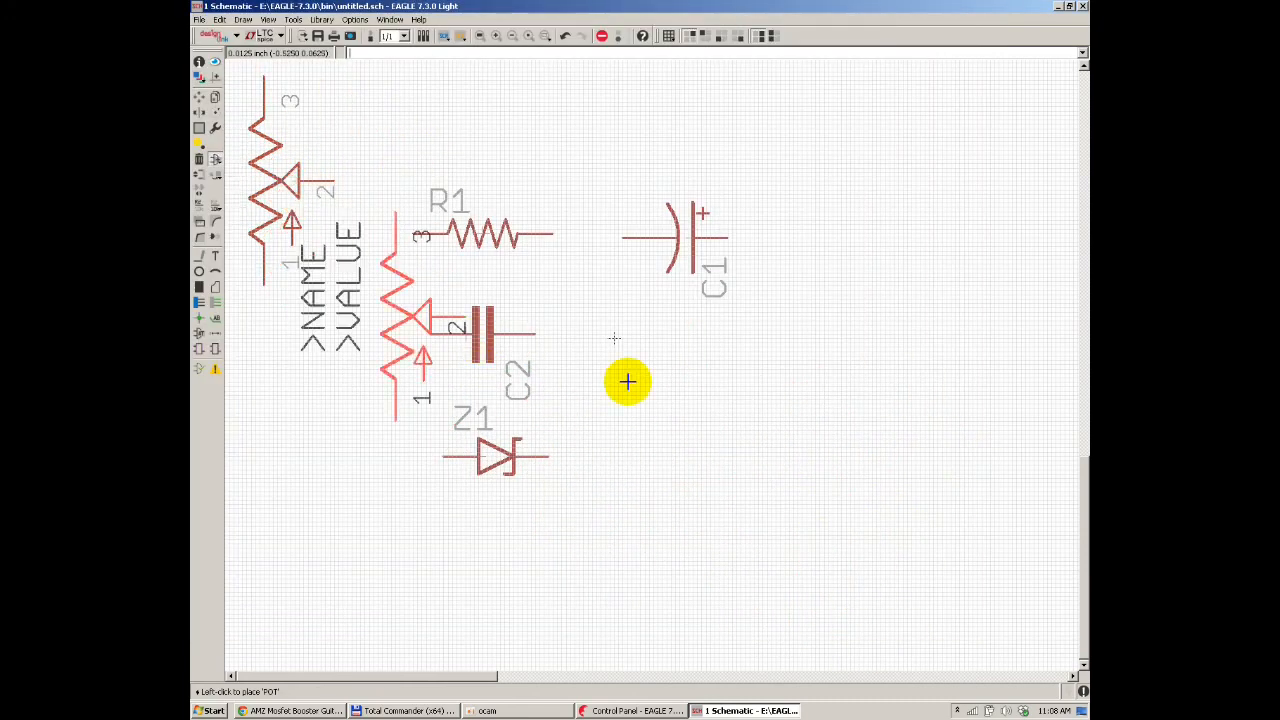
# Step: End part placement, then move R1 up above the other parts and POT1 well below and to the left of Z1
pyautogui.press('Escape')
pyautogui.press('Escape')
pyautogui.scroll(-3, 600, 335)
pyautogui.scroll(4, 624, 271)
pyautogui.hotkey('alt', 'Tab')
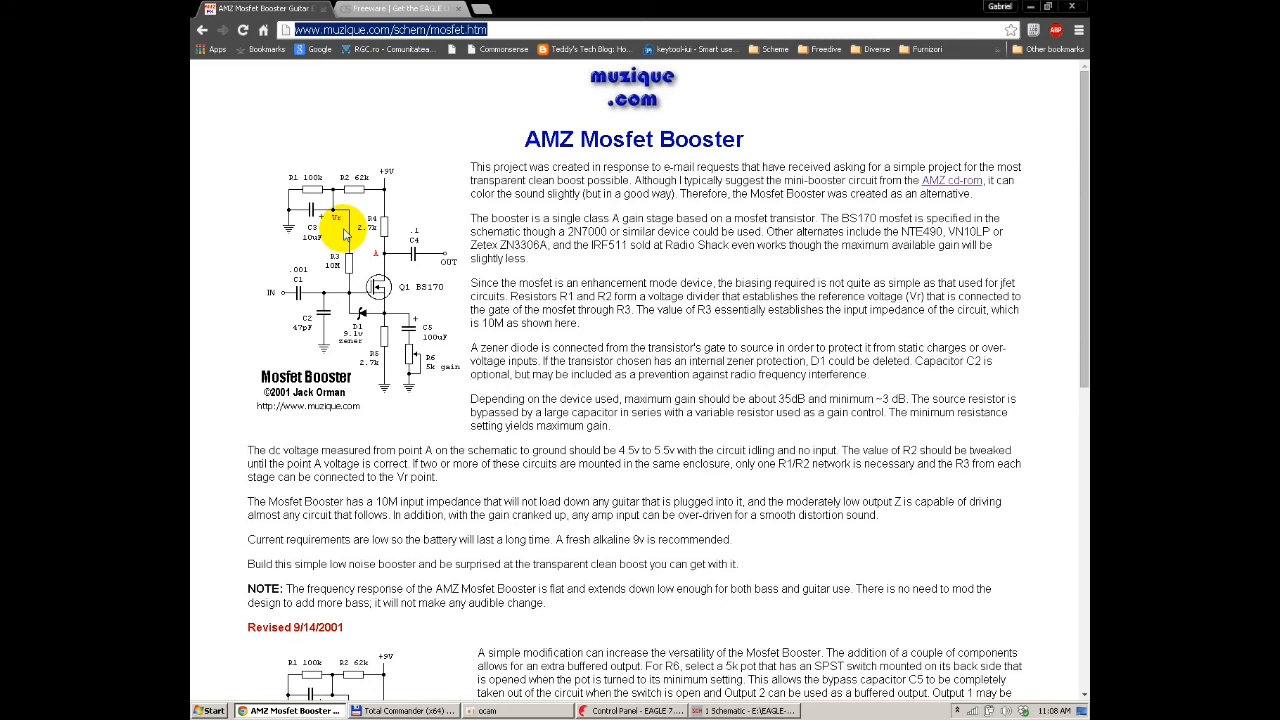
pyautogui.hotkey('alt', 'Tab')
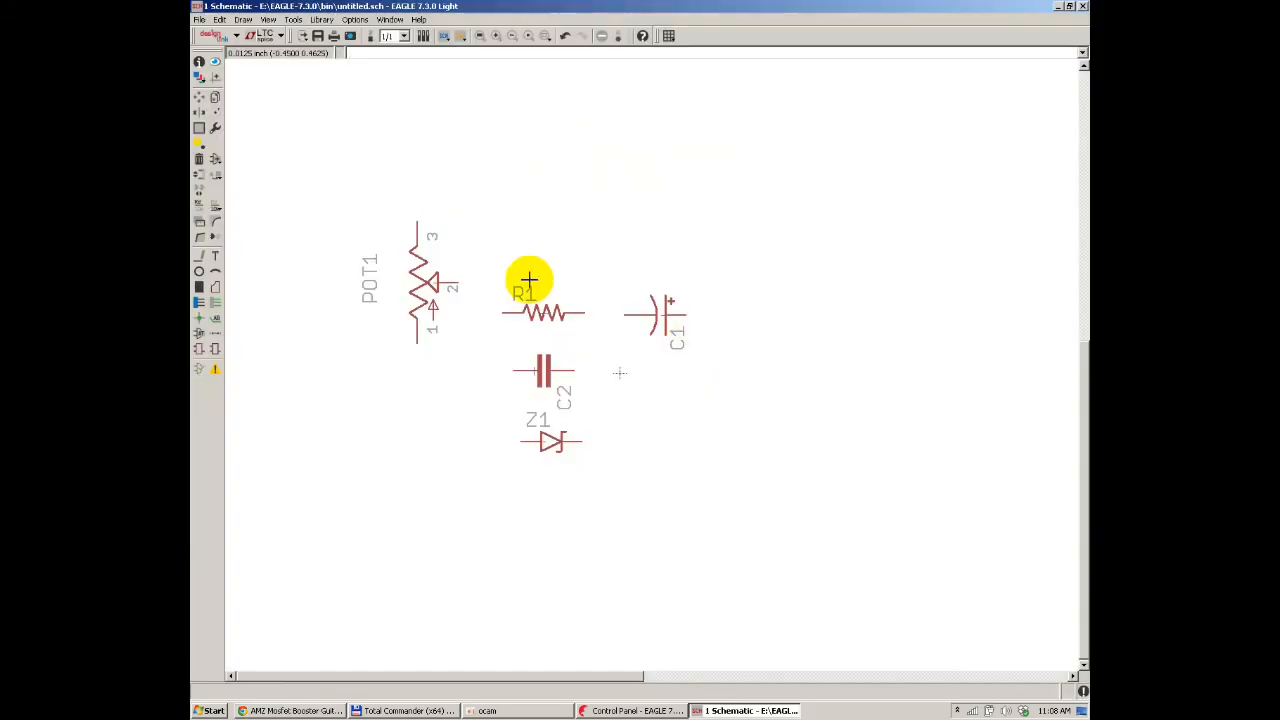
pyautogui.click(199, 96)
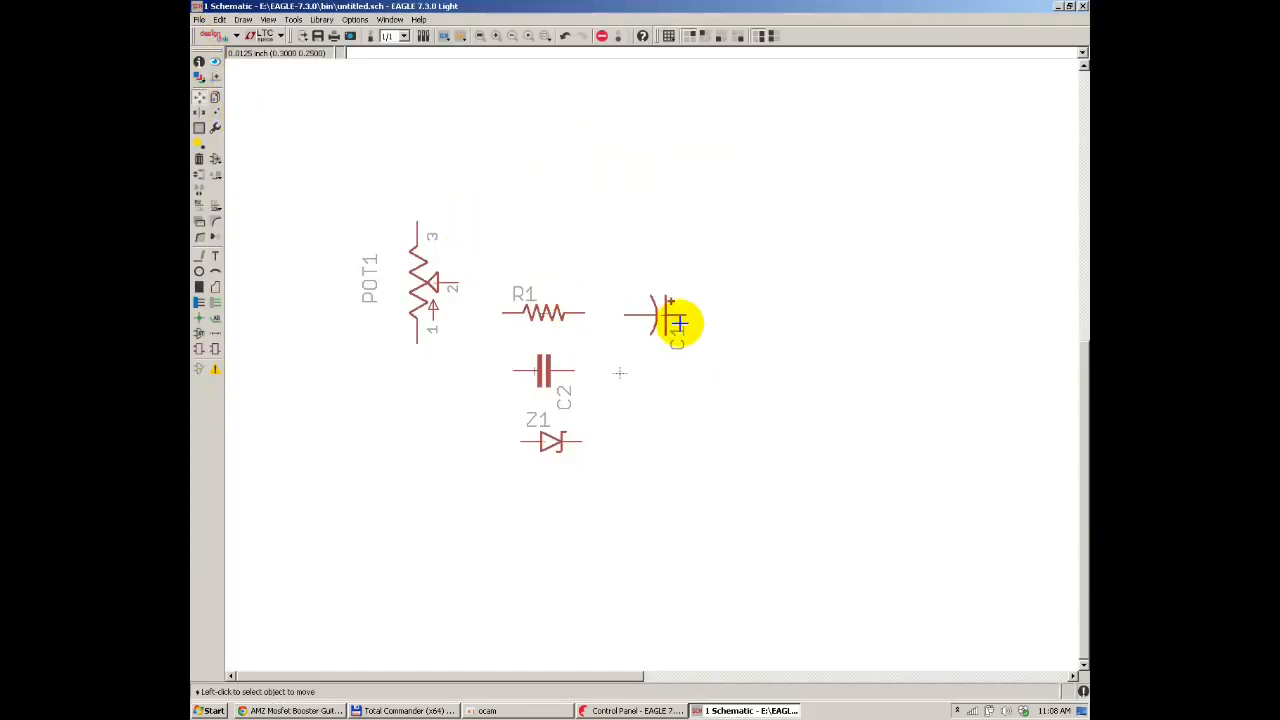
pyautogui.click(557, 310)
pyautogui.click(493, 135)
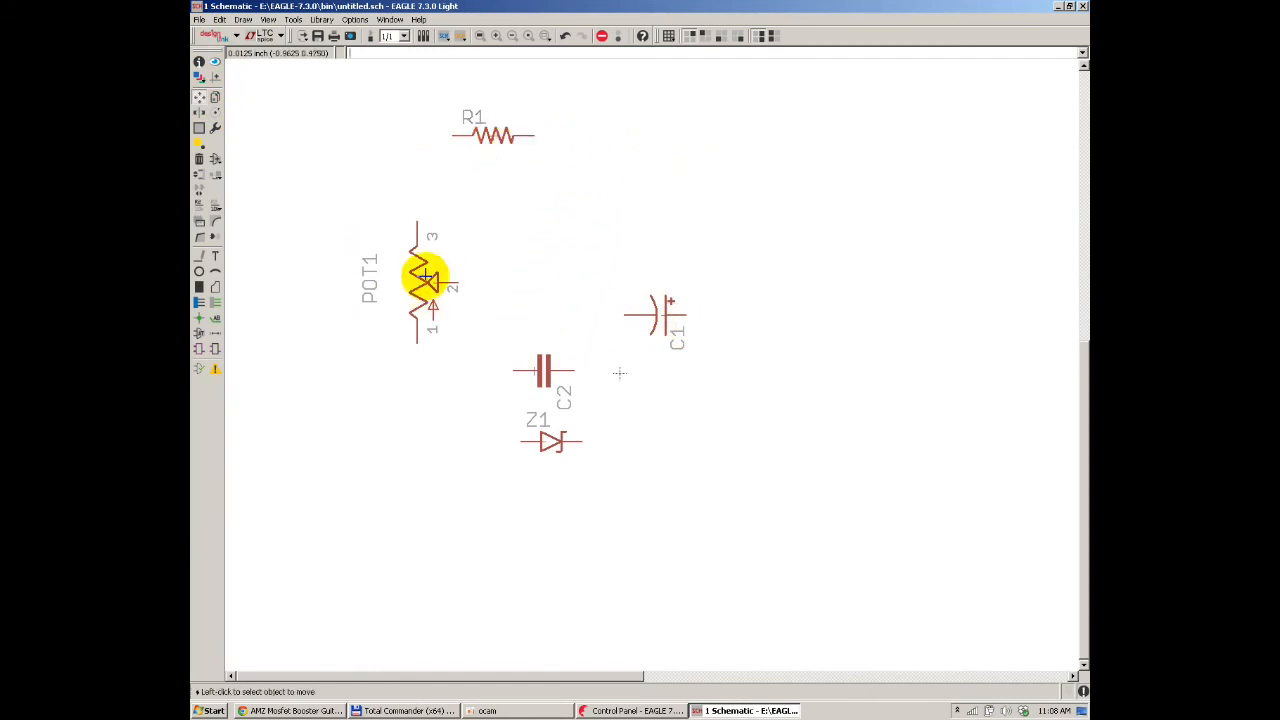
pyautogui.click(420, 276)
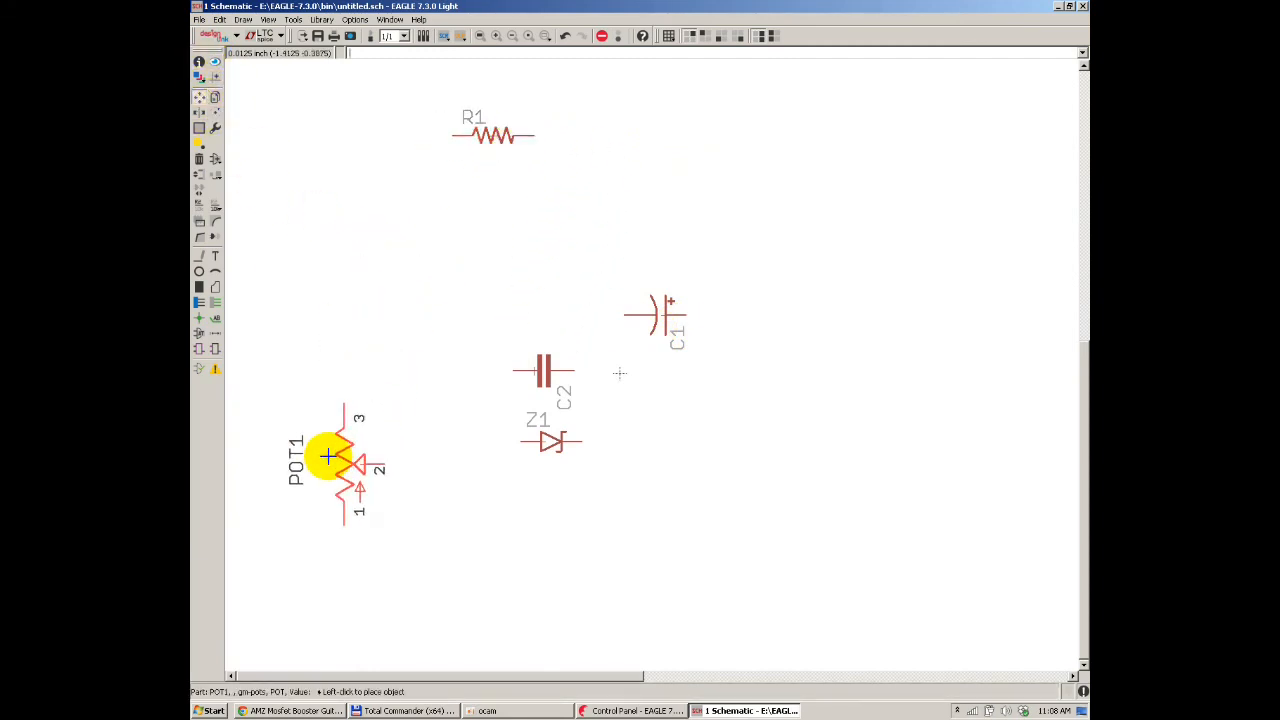
pyautogui.click(283, 587)
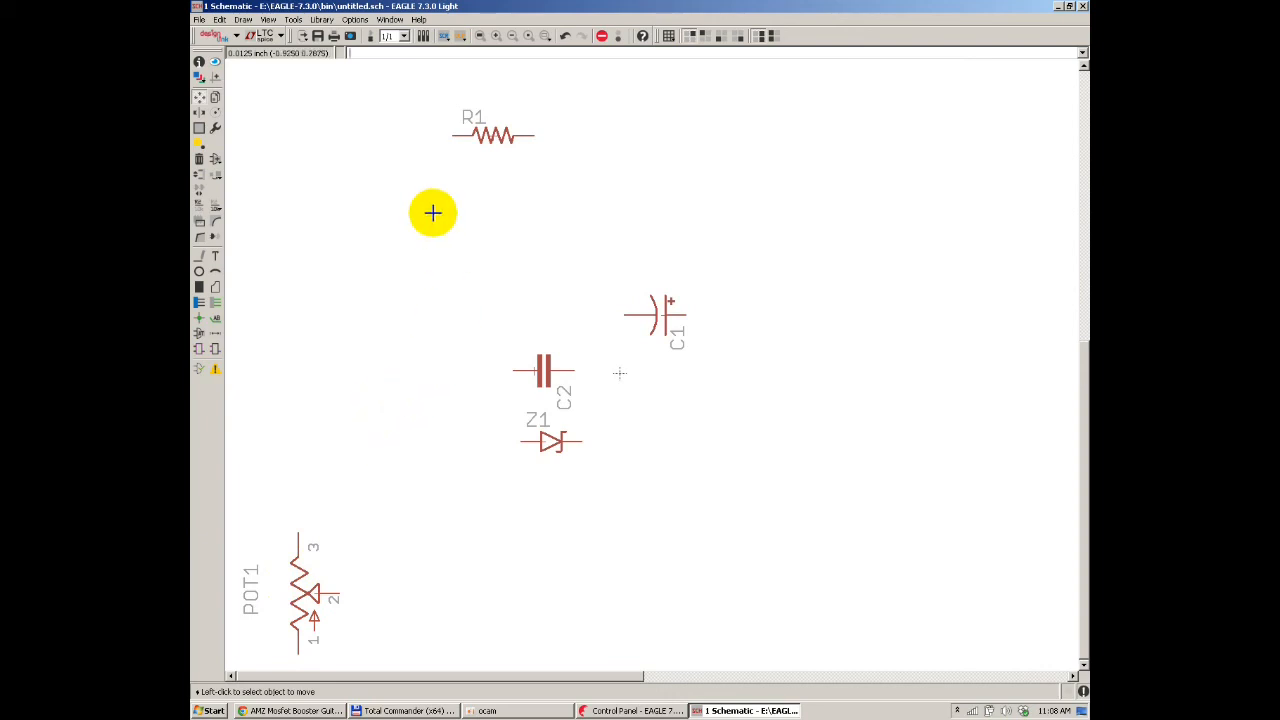
# Step: Check the reference circuit's resistors and copy R1 to place a second horizontal resistor in line to its right
pyautogui.hotkey('alt', 'Tab')
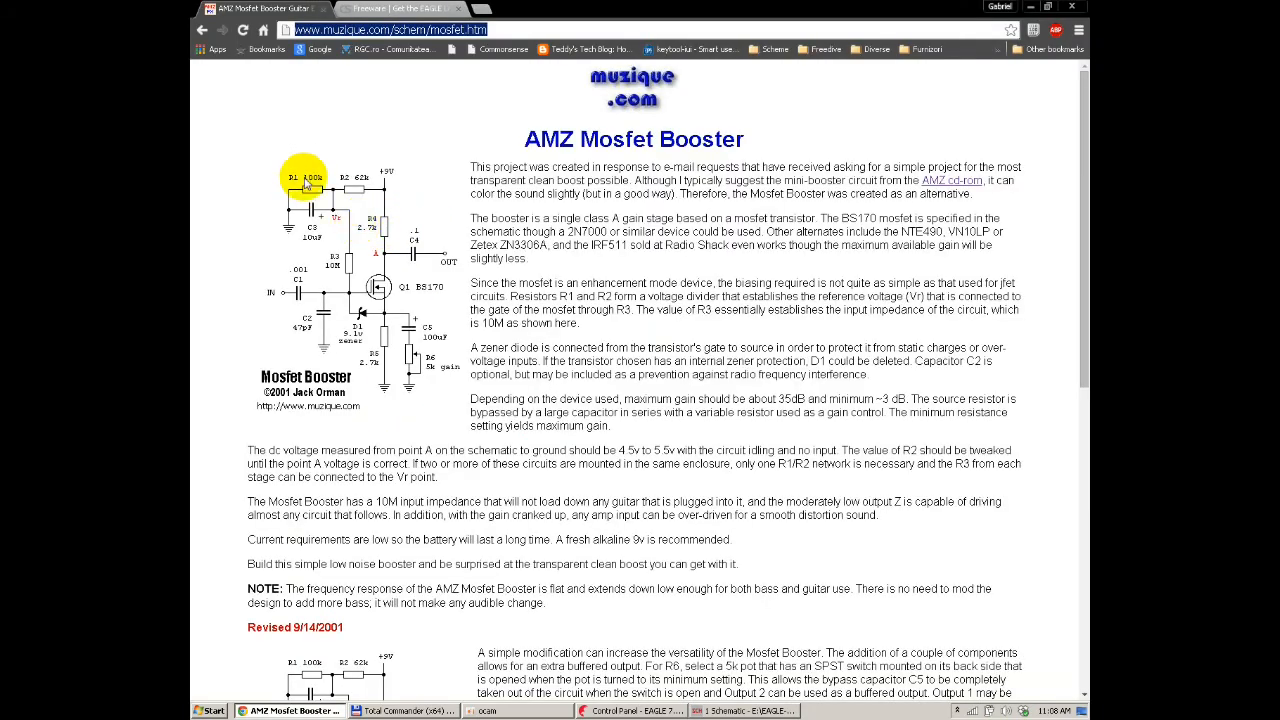
pyautogui.hotkey('alt', 'Tab')
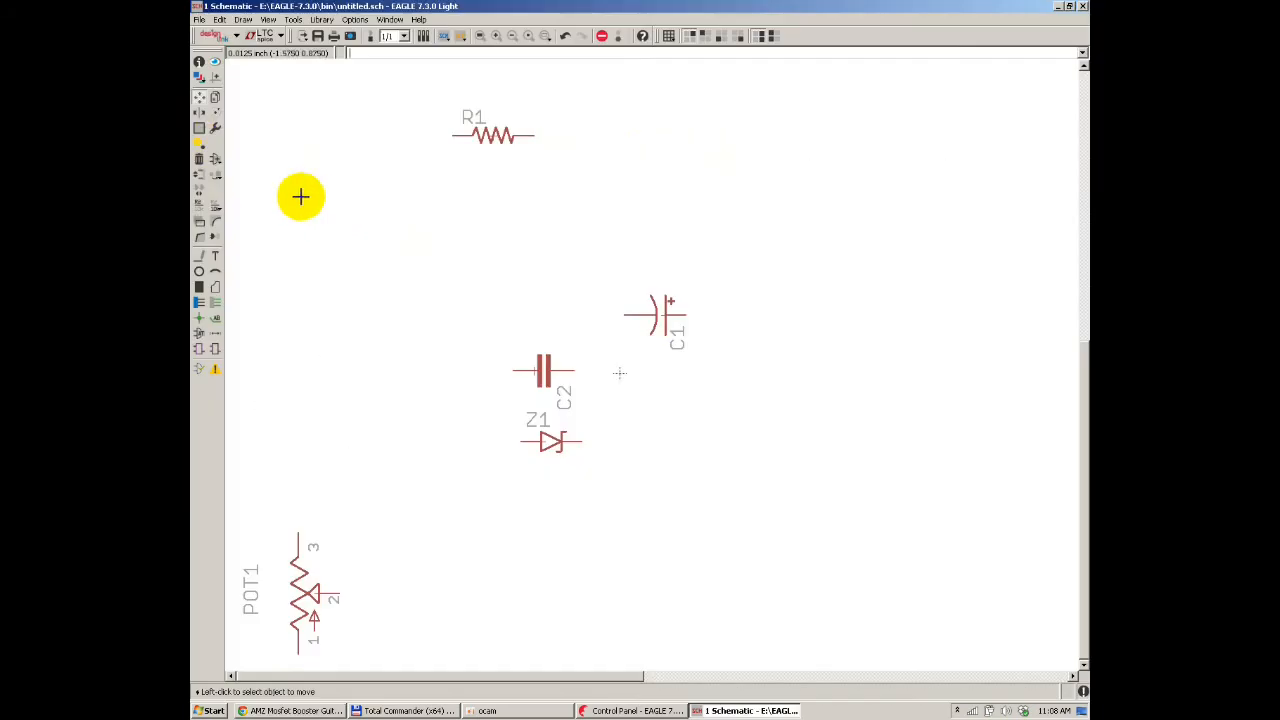
pyautogui.click(216, 97)
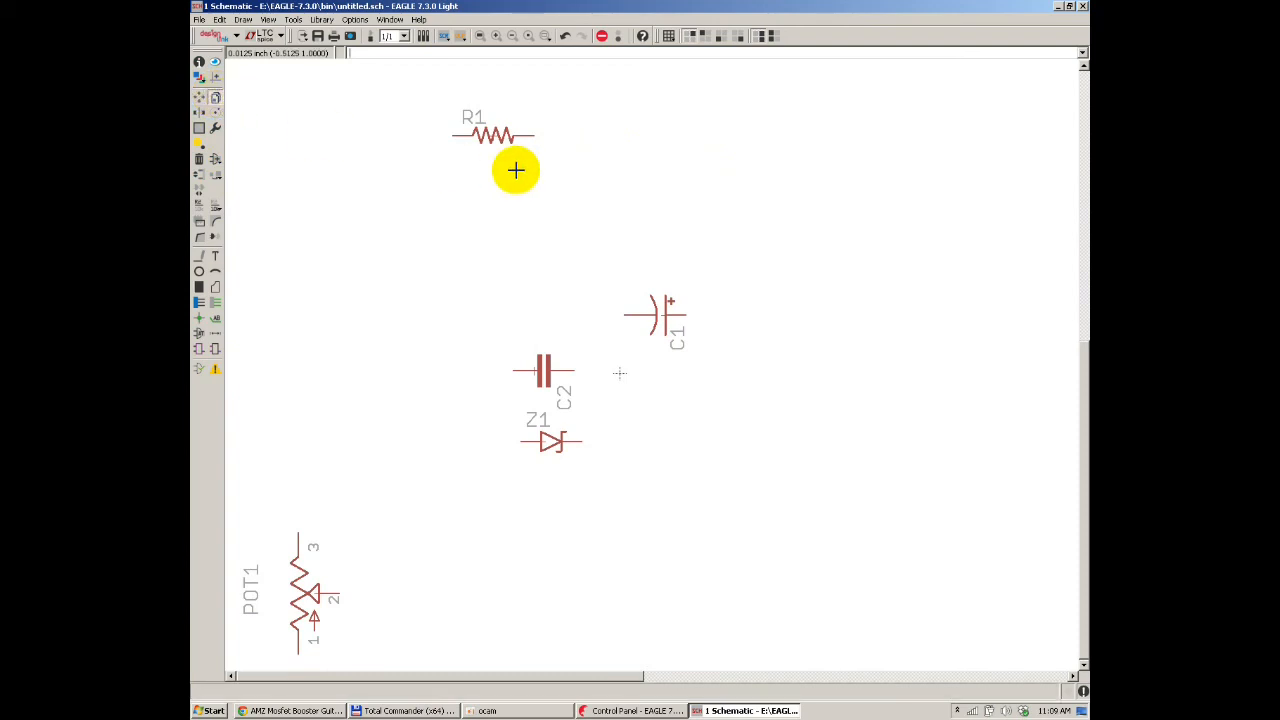
pyautogui.click(494, 134)
pyautogui.scroll(3, 598, 130)
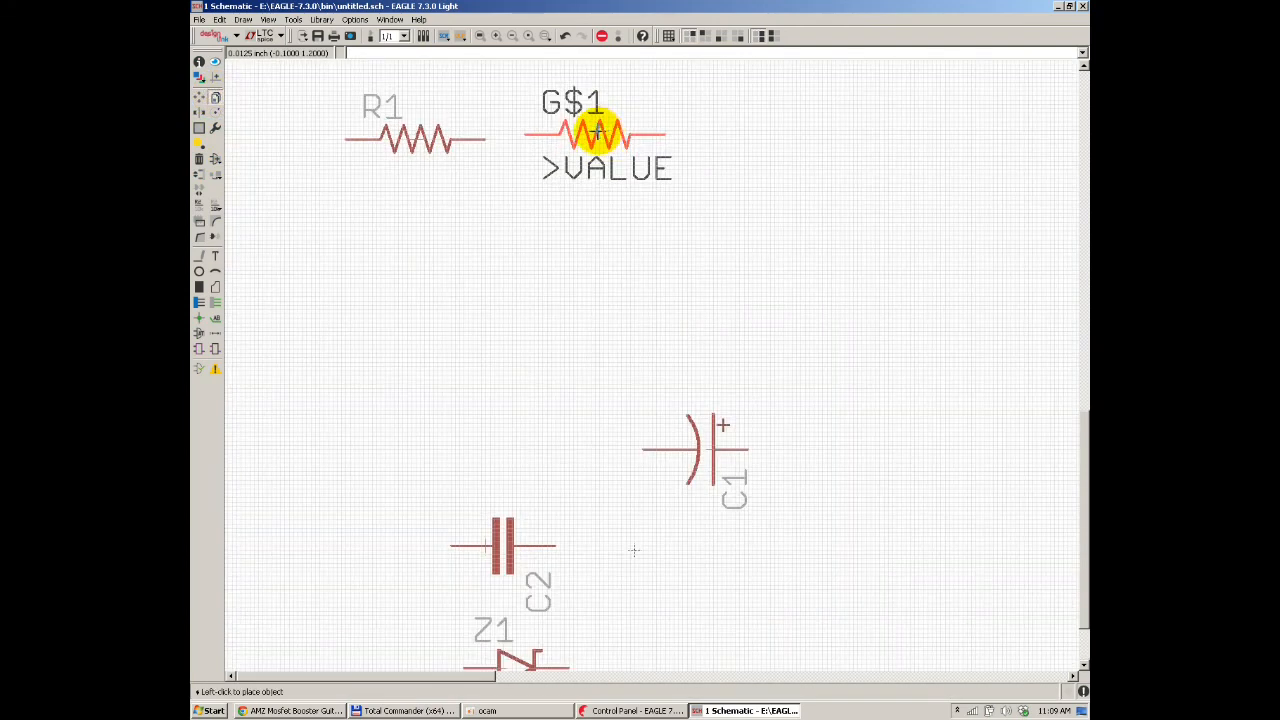
pyautogui.click(597, 134)
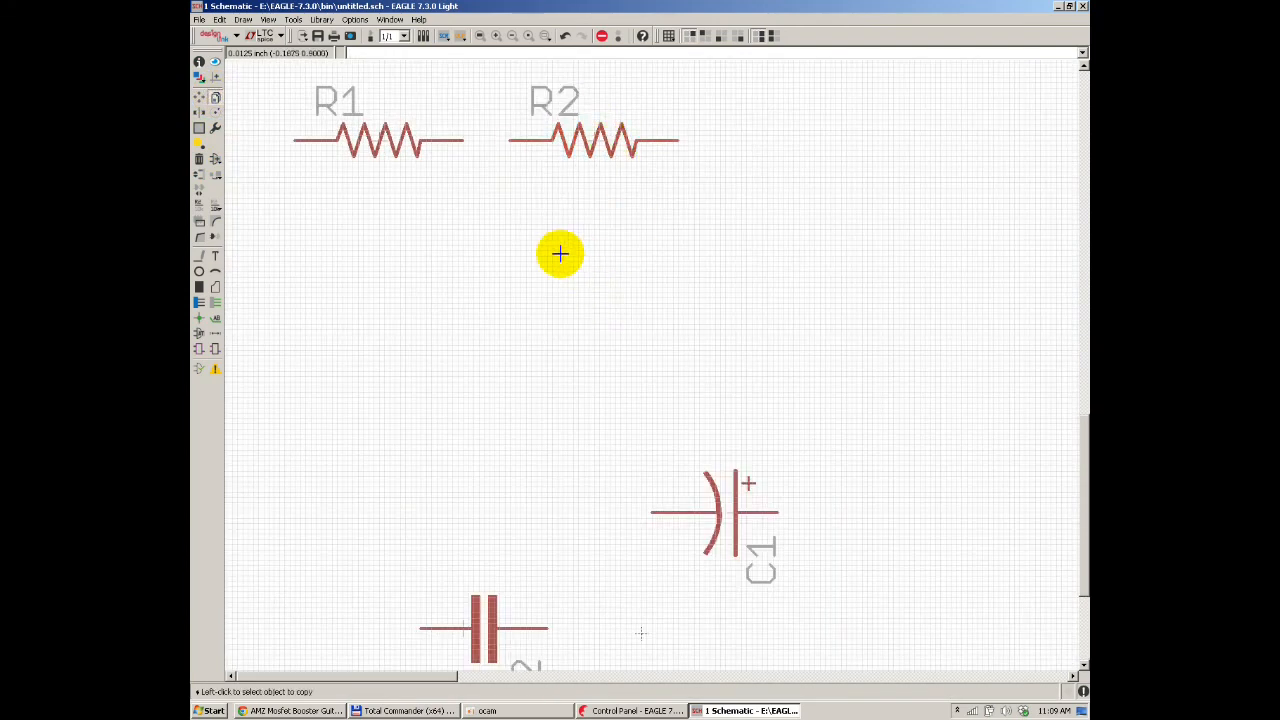
# Step: Copy R2, rotate the copy to vertical and place it below and to the right of R2
pyautogui.hotkey('alt', 'Tab')
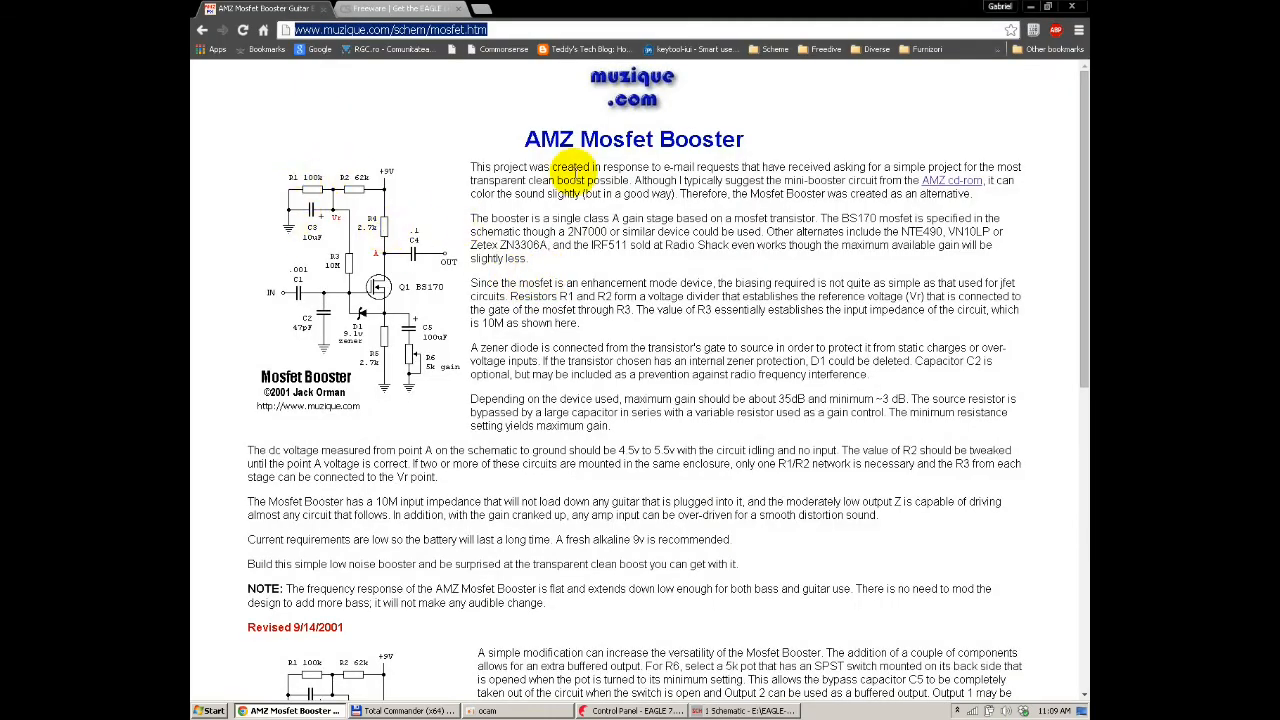
pyautogui.hotkey('alt', 'Tab')
pyautogui.click(600, 137)
pyautogui.rightClick(750, 296)
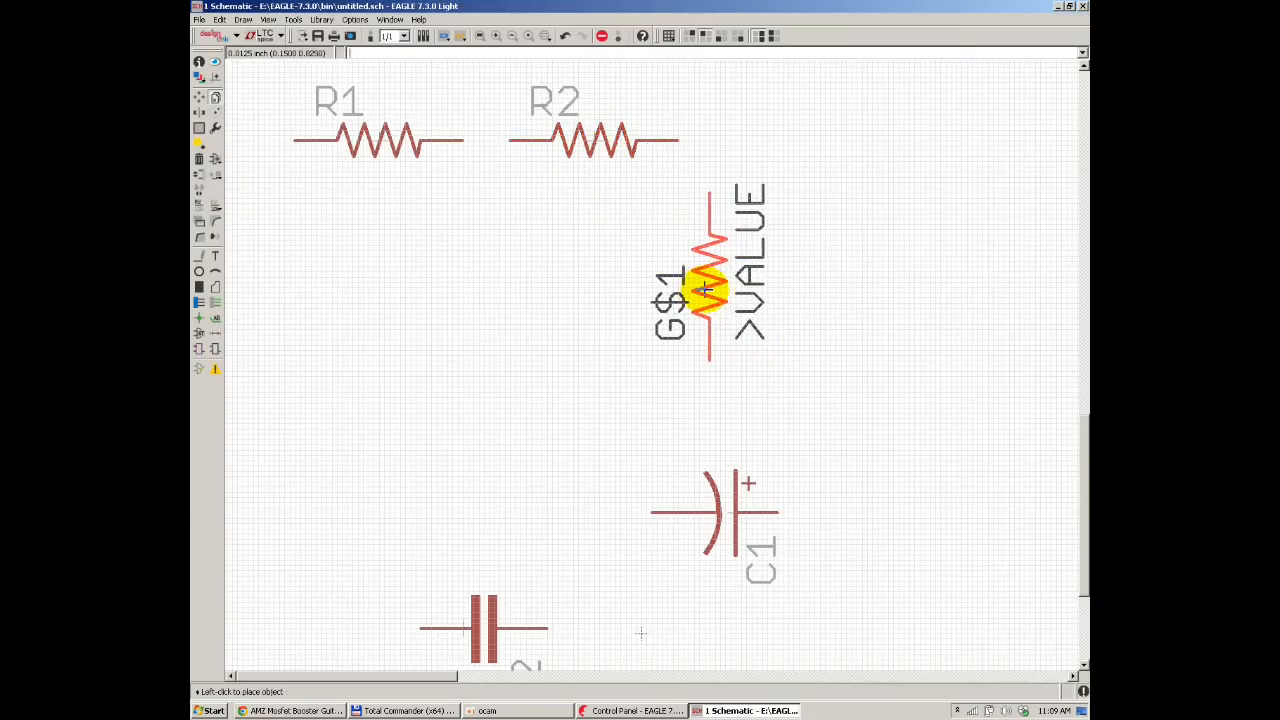
pyautogui.click(706, 288)
pyautogui.scroll(-2, 523, 242)
# Step: Check the reference circuit and move the polarized capacitor C1 below zener diode Z1 to clear space for the transistor
pyautogui.hotkey('alt', 'Tab')
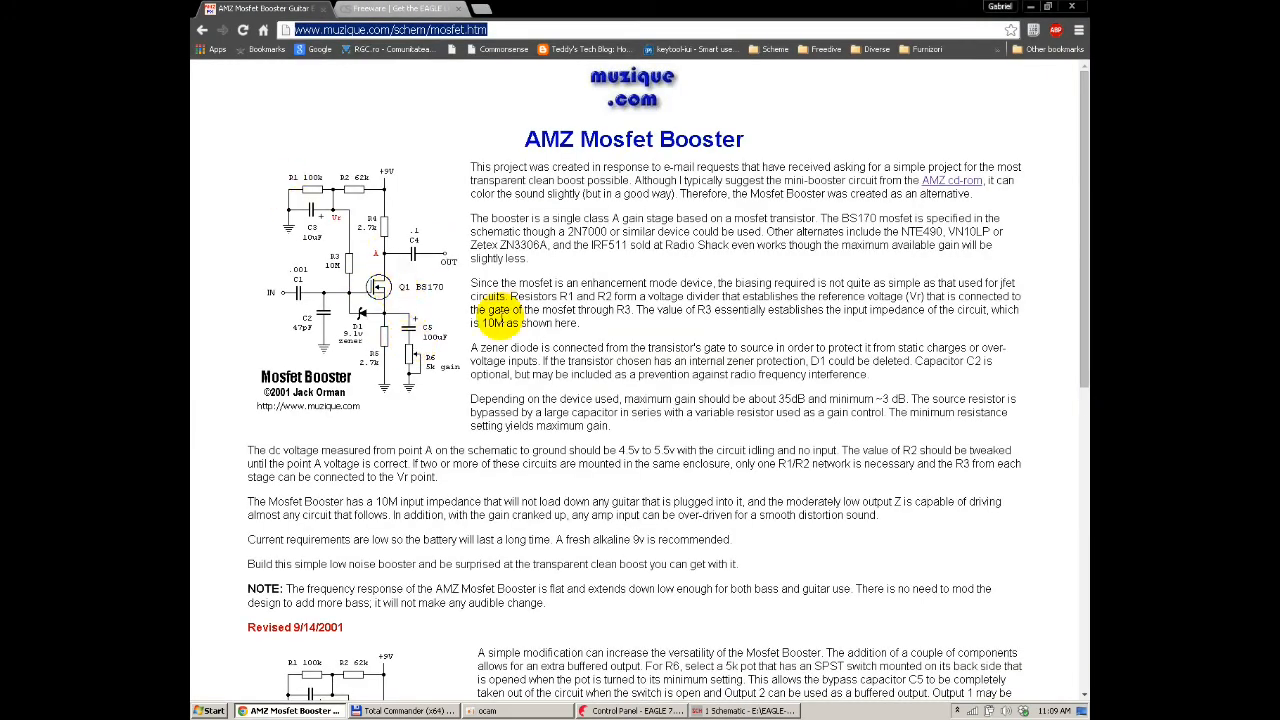
pyautogui.hotkey('alt', 'Tab')
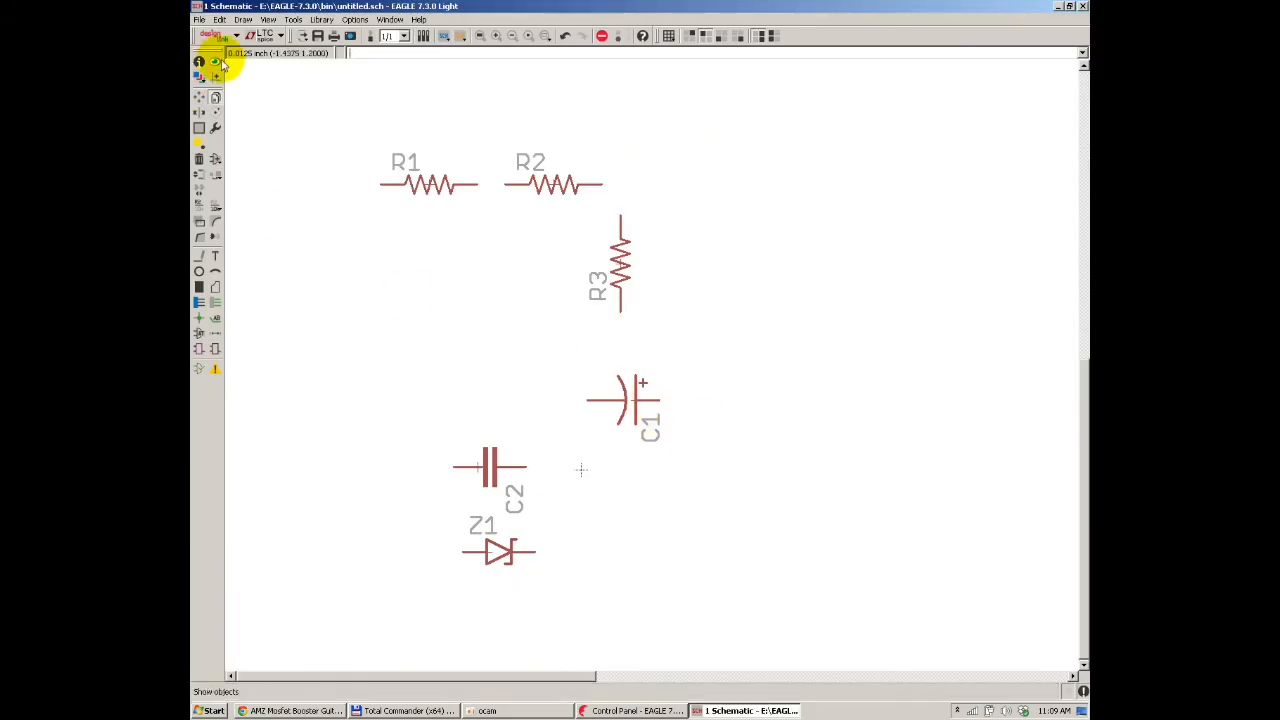
pyautogui.click(201, 97)
pyautogui.click(596, 400)
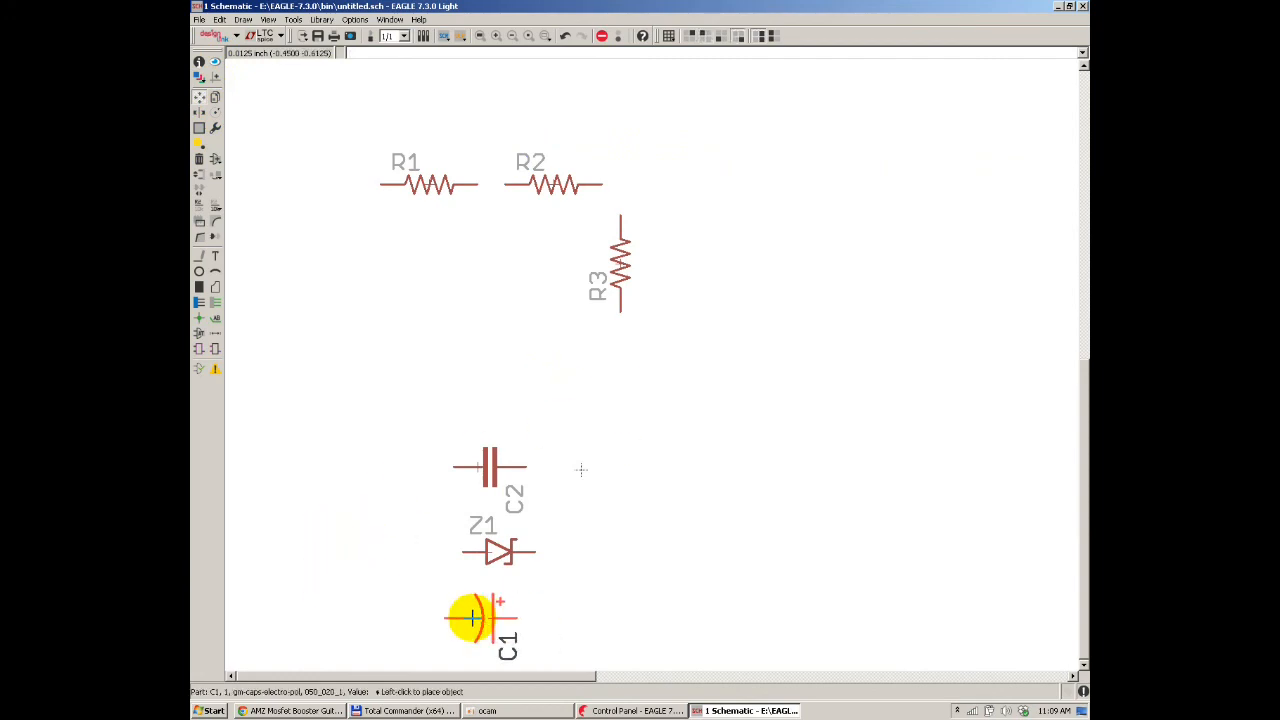
pyautogui.click(481, 575)
# Step: Search the libraries for BS170 and place one BS170 MOSFET from gm-trans to the right of capacitor C2
pyautogui.click(209, 157)
pyautogui.click(302, 572)
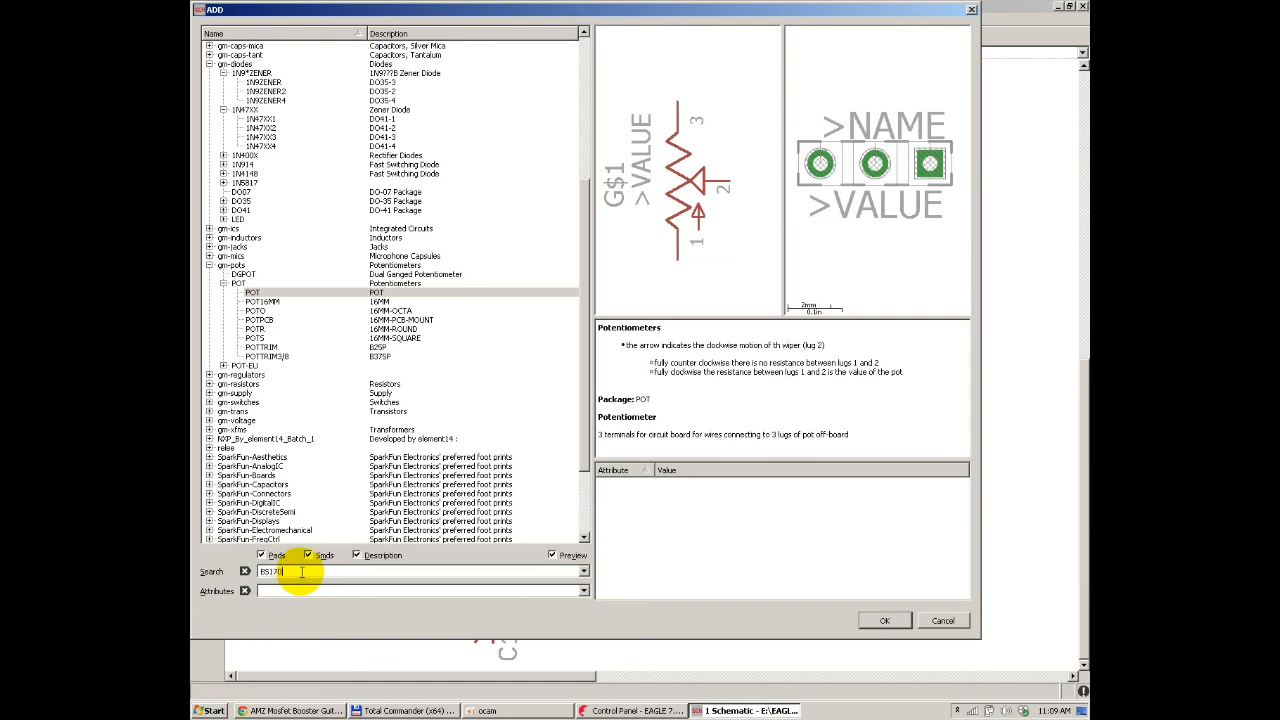
pyautogui.press('Return')
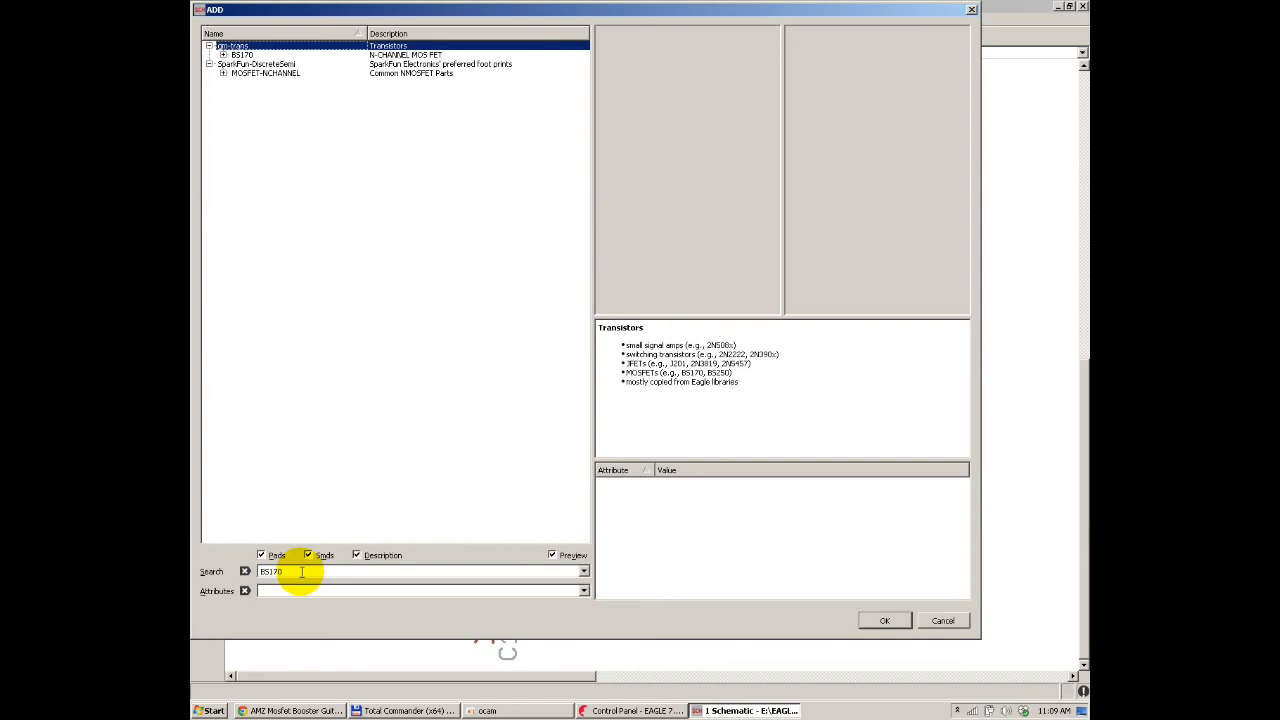
pyautogui.click(228, 56)
pyautogui.click(255, 64)
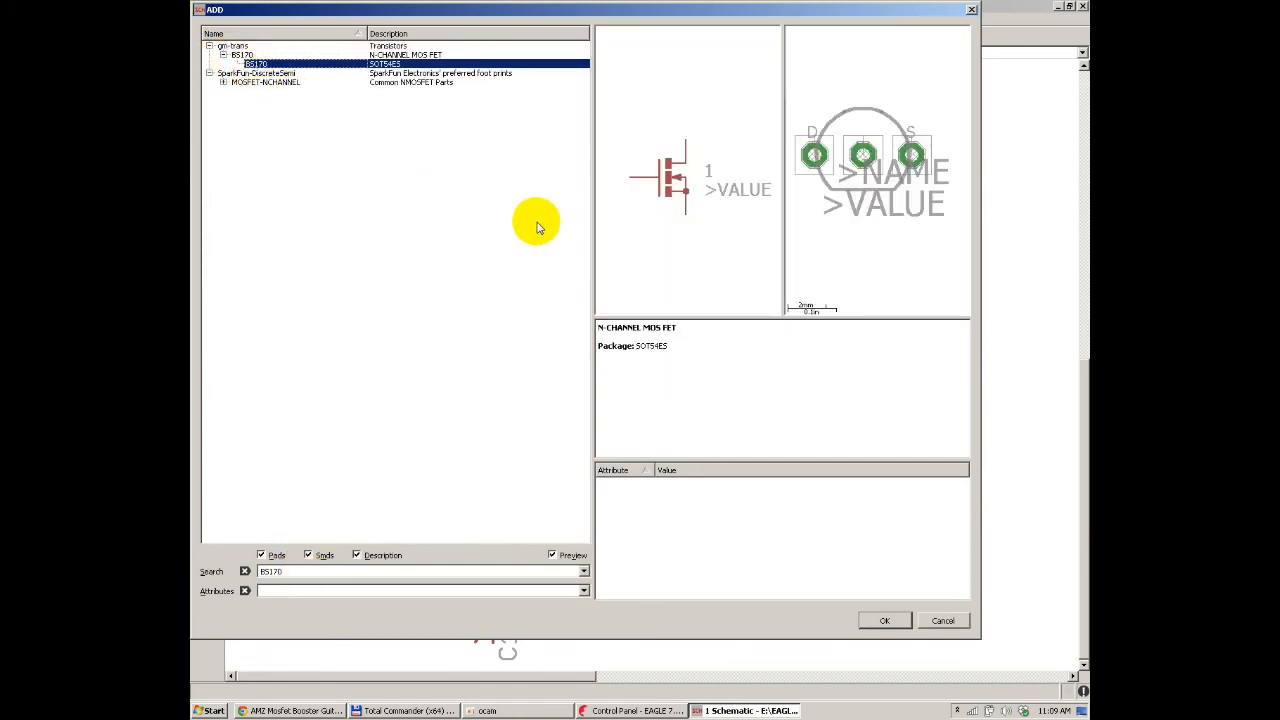
pyautogui.click(890, 618)
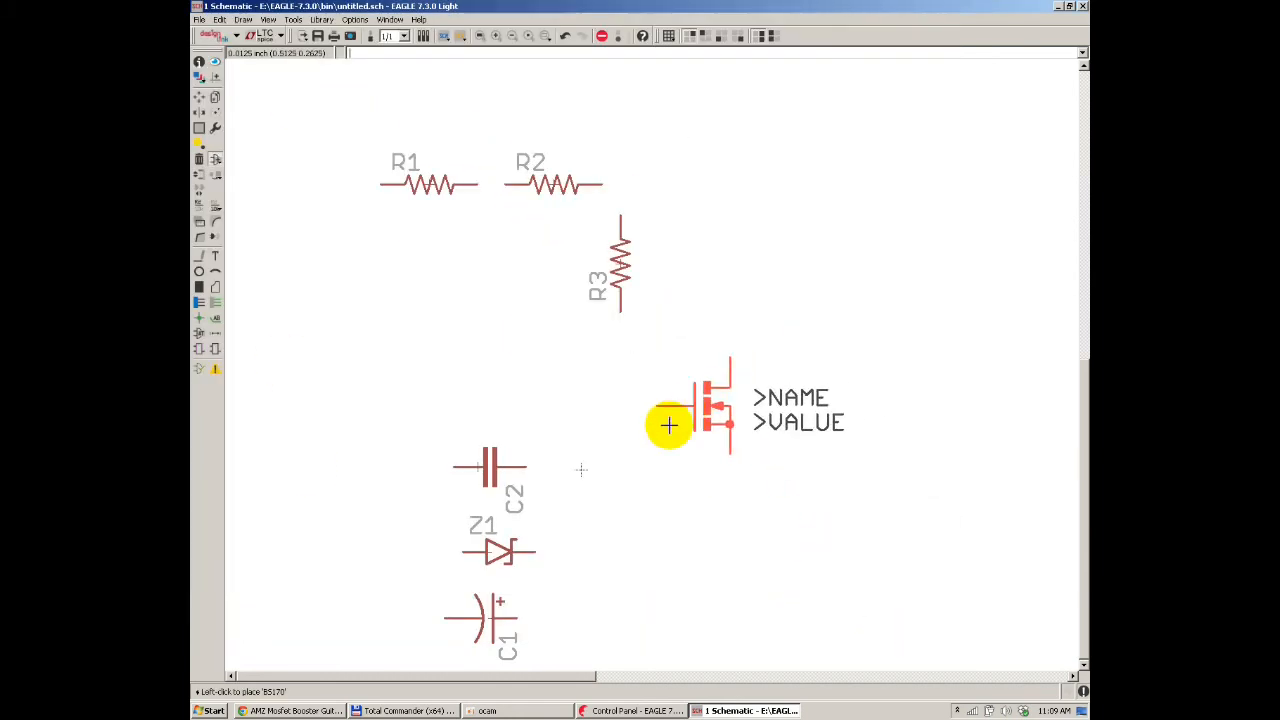
pyautogui.scroll(2, 638, 460)
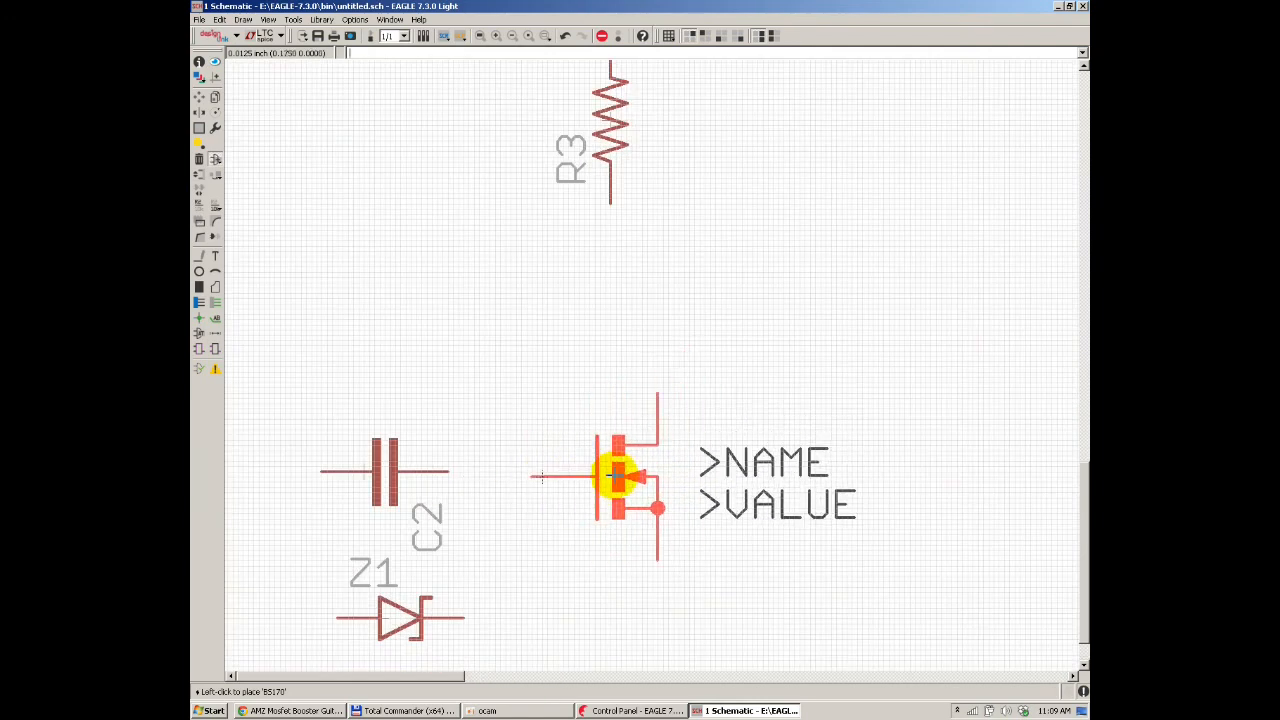
pyautogui.click(610, 477)
pyautogui.press('Escape')
pyautogui.press('Escape')
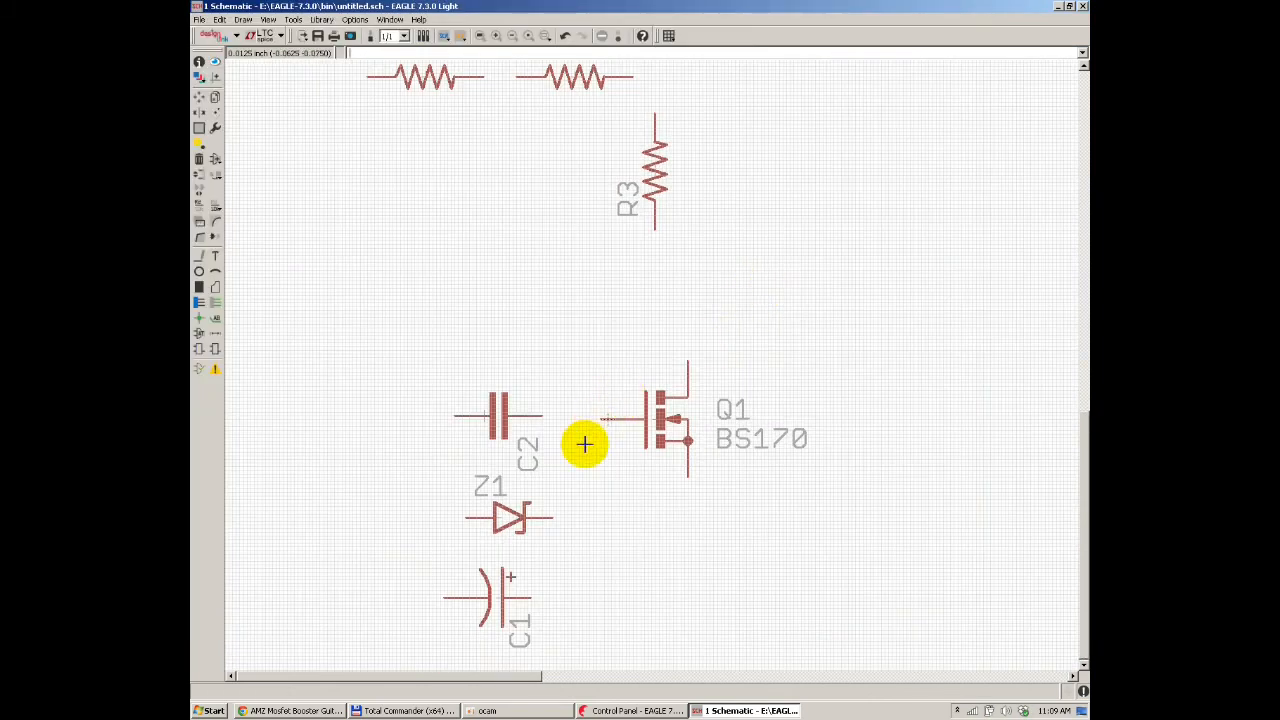
# Step: Move zener diode Z1 and capacitor C1 down and to the left, close to POT1, away from transistor Q1
pyautogui.click(199, 97)
pyautogui.click(505, 515)
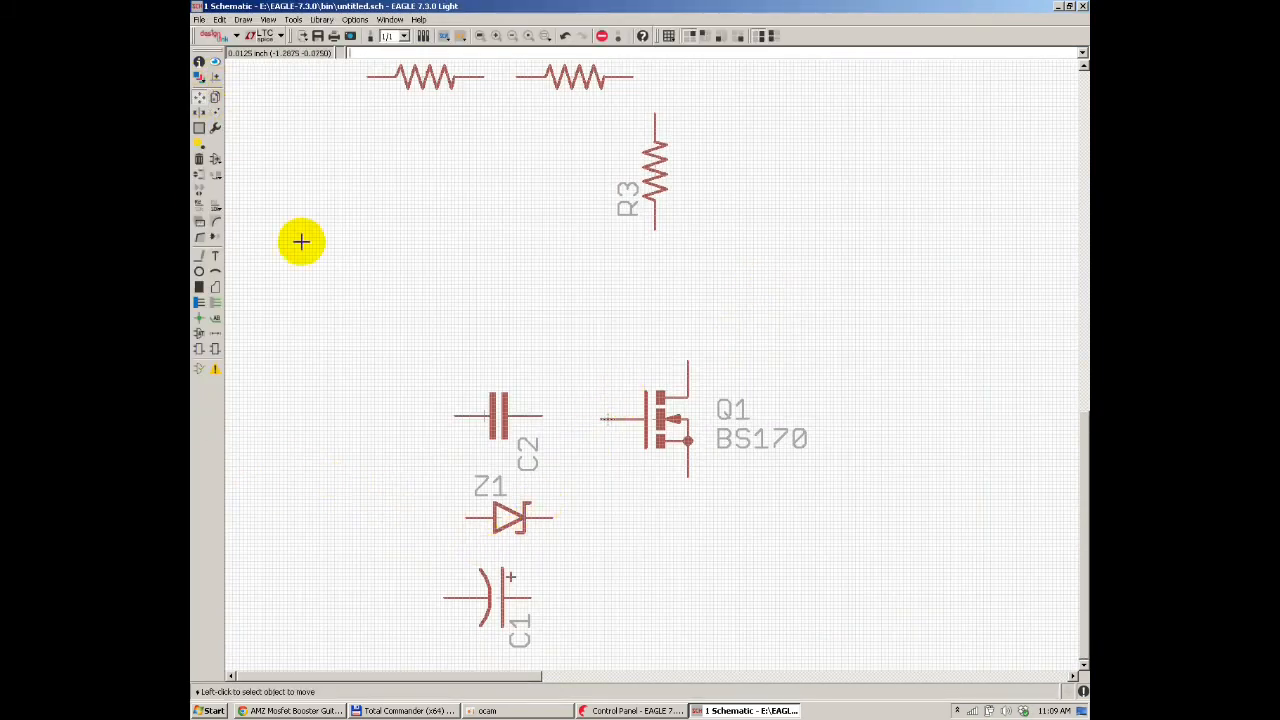
pyautogui.click(338, 636)
pyautogui.click(491, 597)
pyautogui.click(343, 571)
pyautogui.scroll(-1, 511, 327)
pyautogui.scroll(-1, 425, 335)
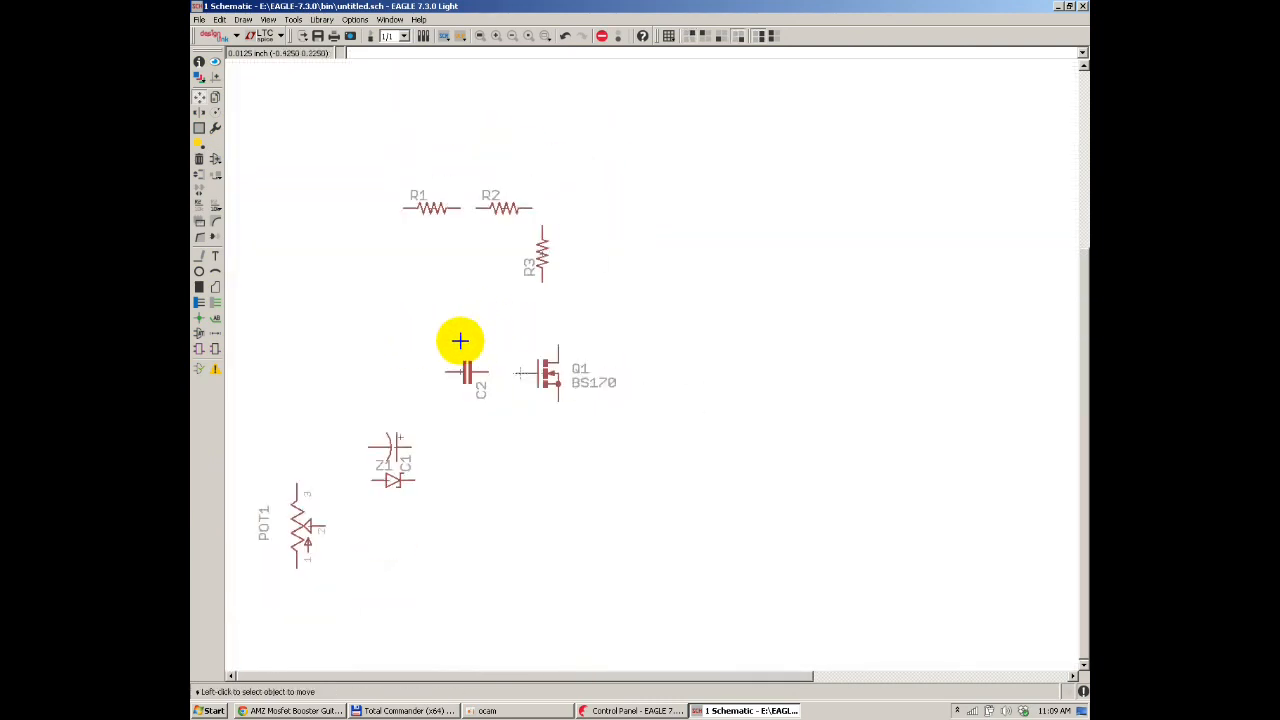
pyautogui.scroll(1, 574, 300)
# Step: Following the reference circuit, move vertical resistor R3 directly above the drain pin of Q1
pyautogui.hotkey('alt', 'Tab')
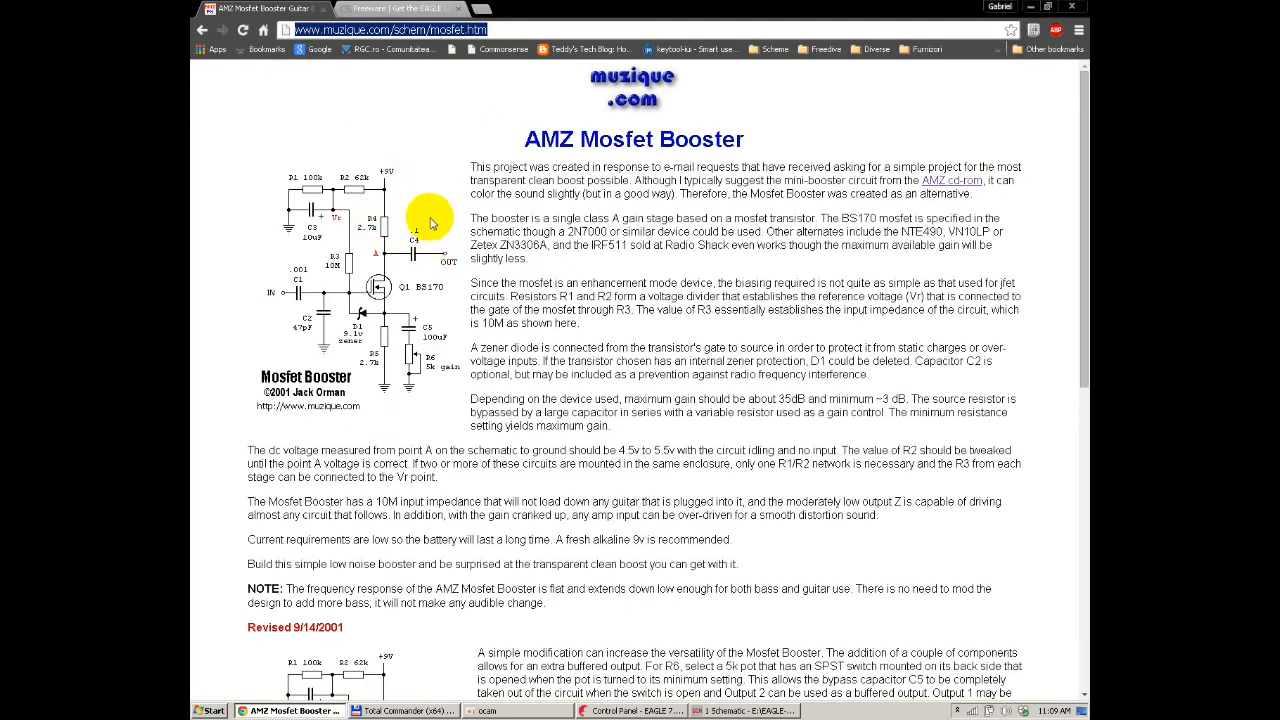
pyautogui.hotkey('alt', 'Tab')
pyautogui.click(197, 98)
pyautogui.click(509, 249)
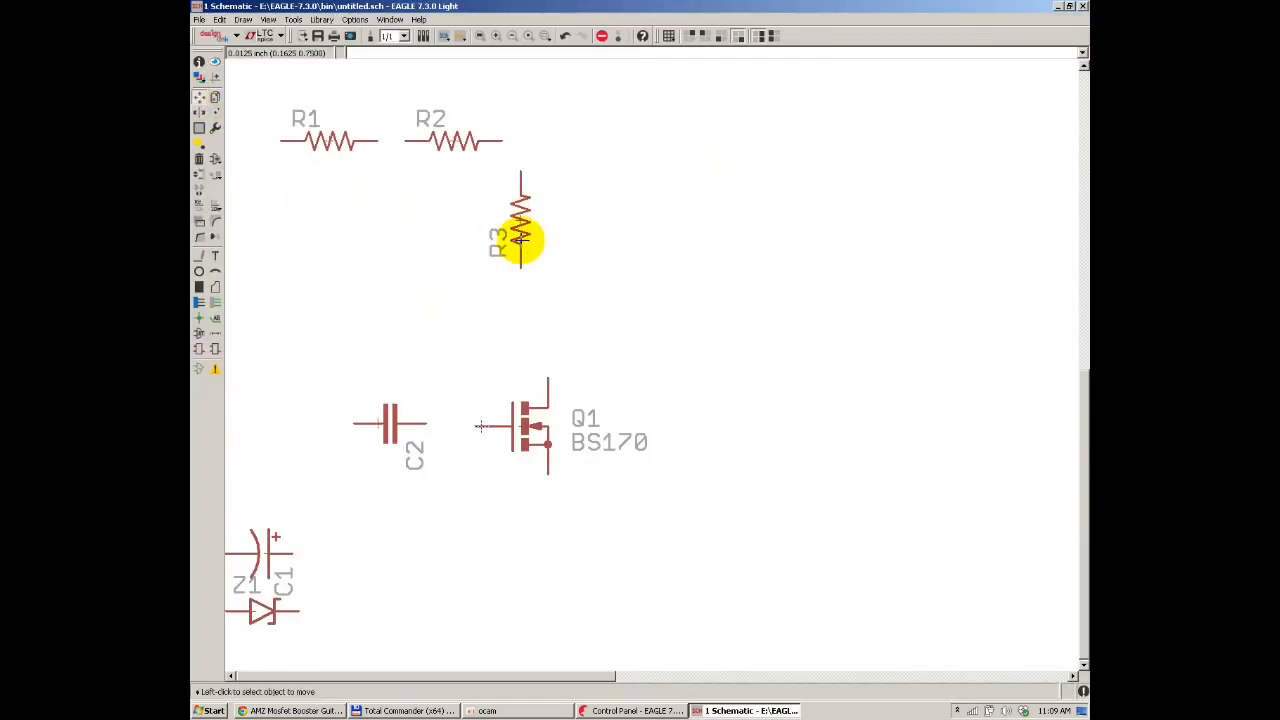
pyautogui.scroll(1, 537, 288)
pyautogui.click(545, 305)
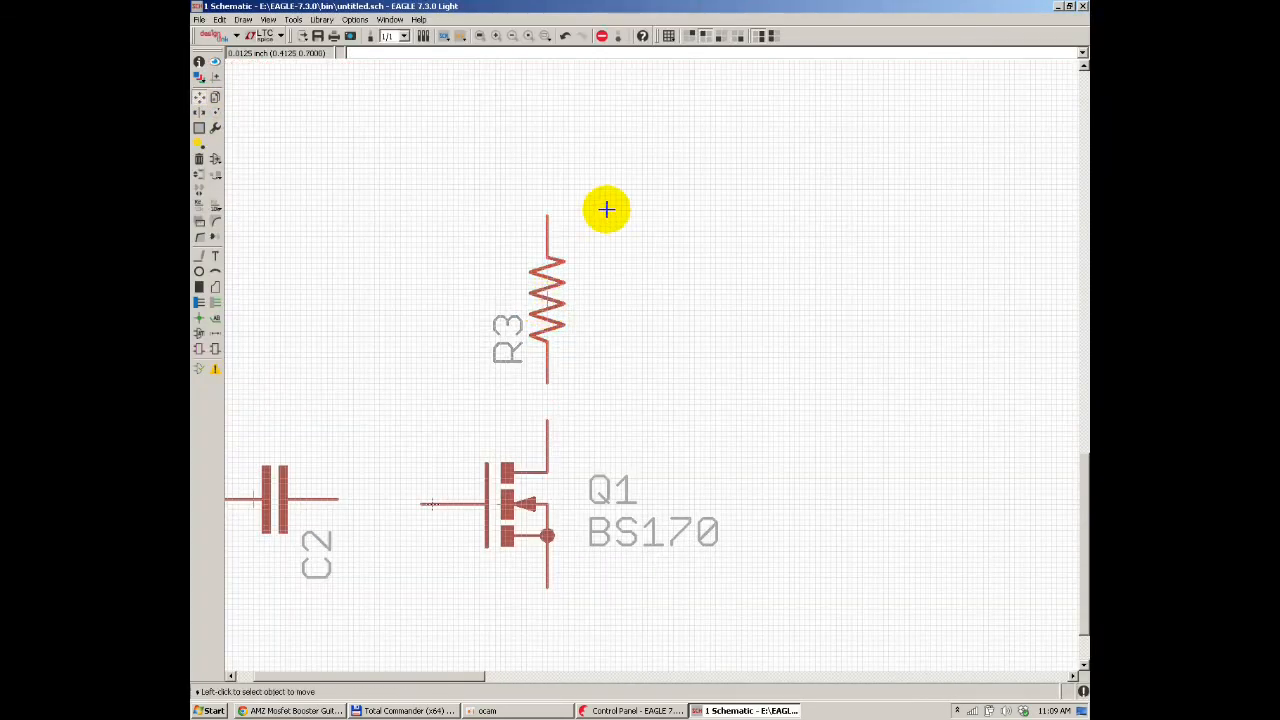
pyautogui.scroll(-2, 597, 292)
# Step: Check the reference circuit and move R2 and R1 into a horizontal row above and to the left of R3
pyautogui.hotkey('alt', 'Tab')
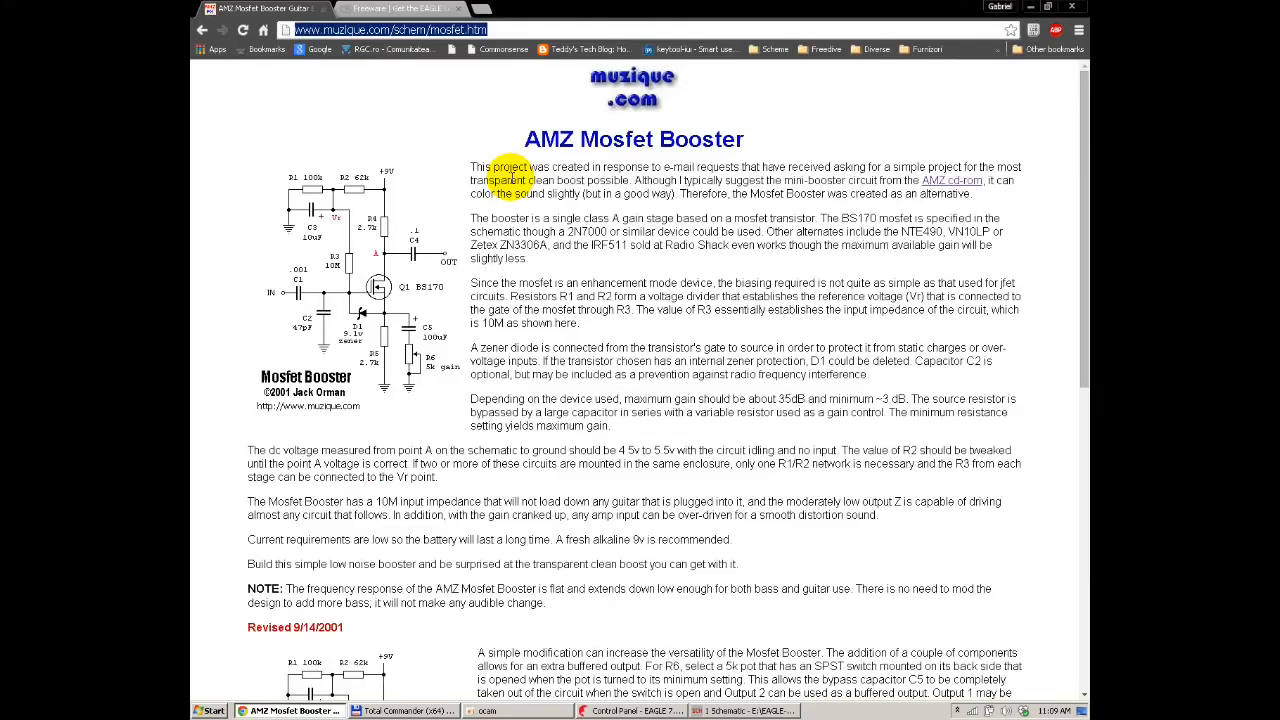
pyautogui.hotkey('alt', 'Tab')
pyautogui.click(516, 172)
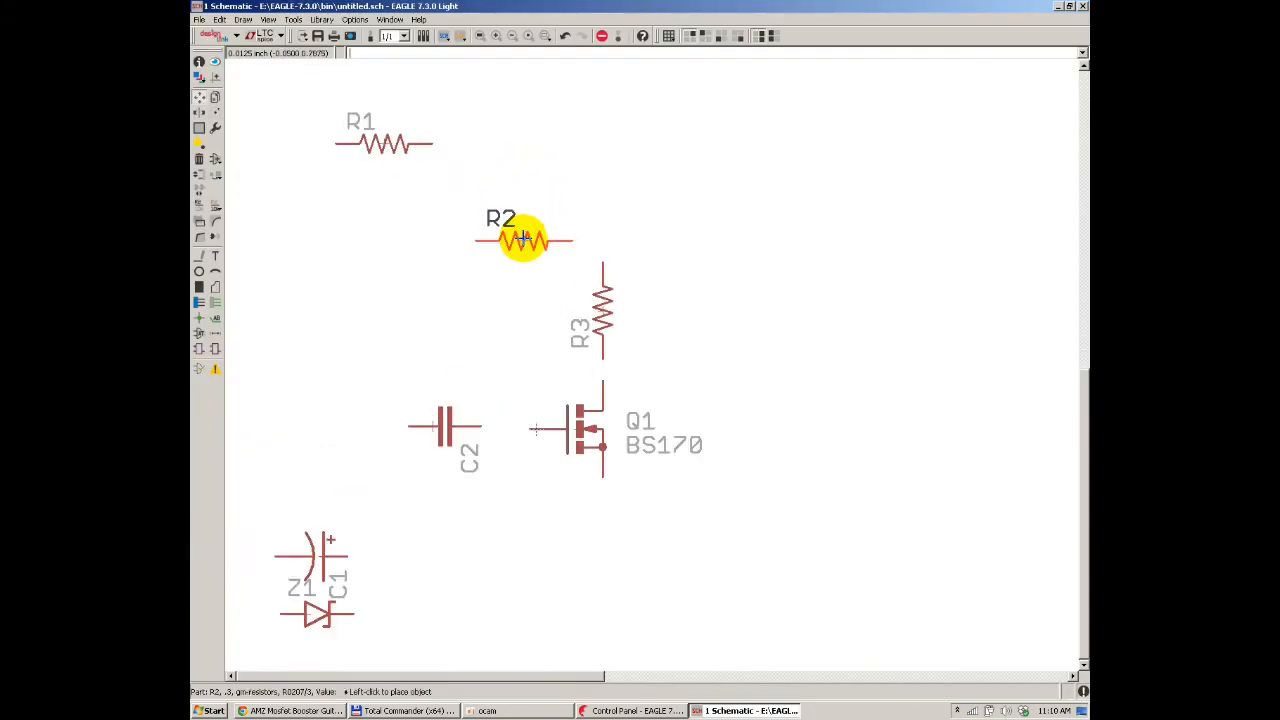
pyautogui.click(528, 240)
pyautogui.click(383, 142)
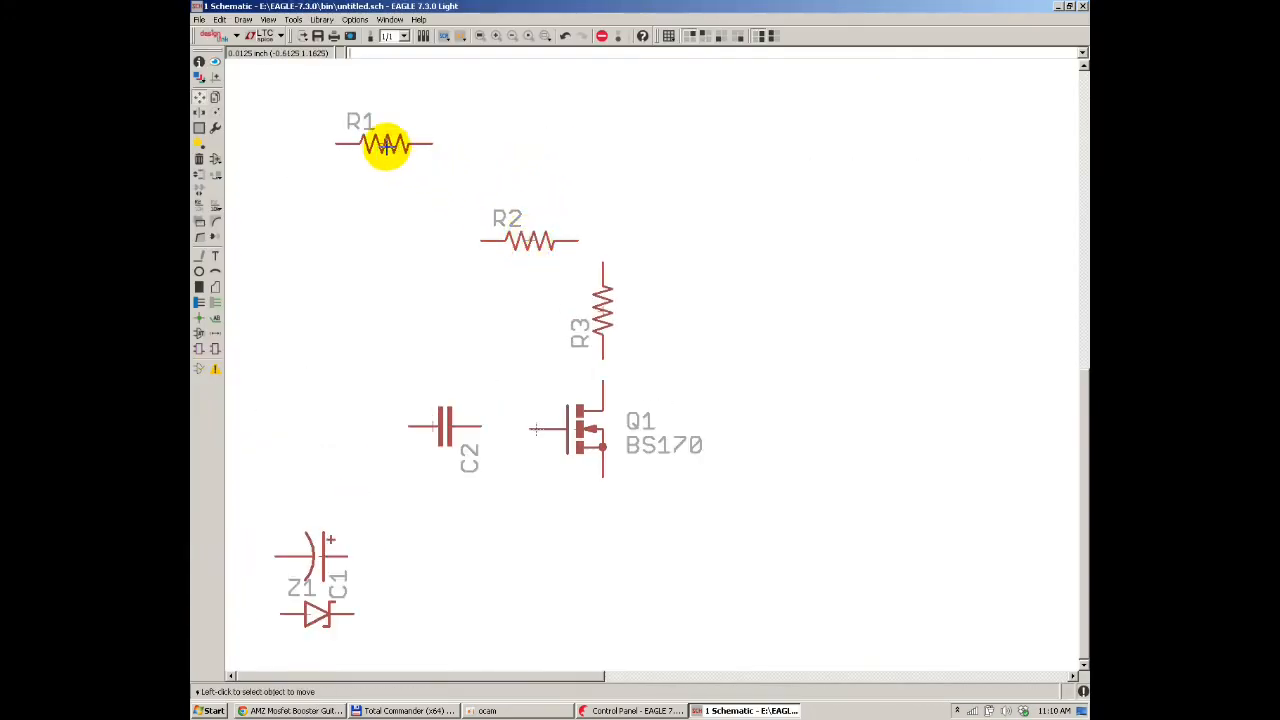
pyautogui.scroll(1, 423, 240)
pyautogui.click(417, 244)
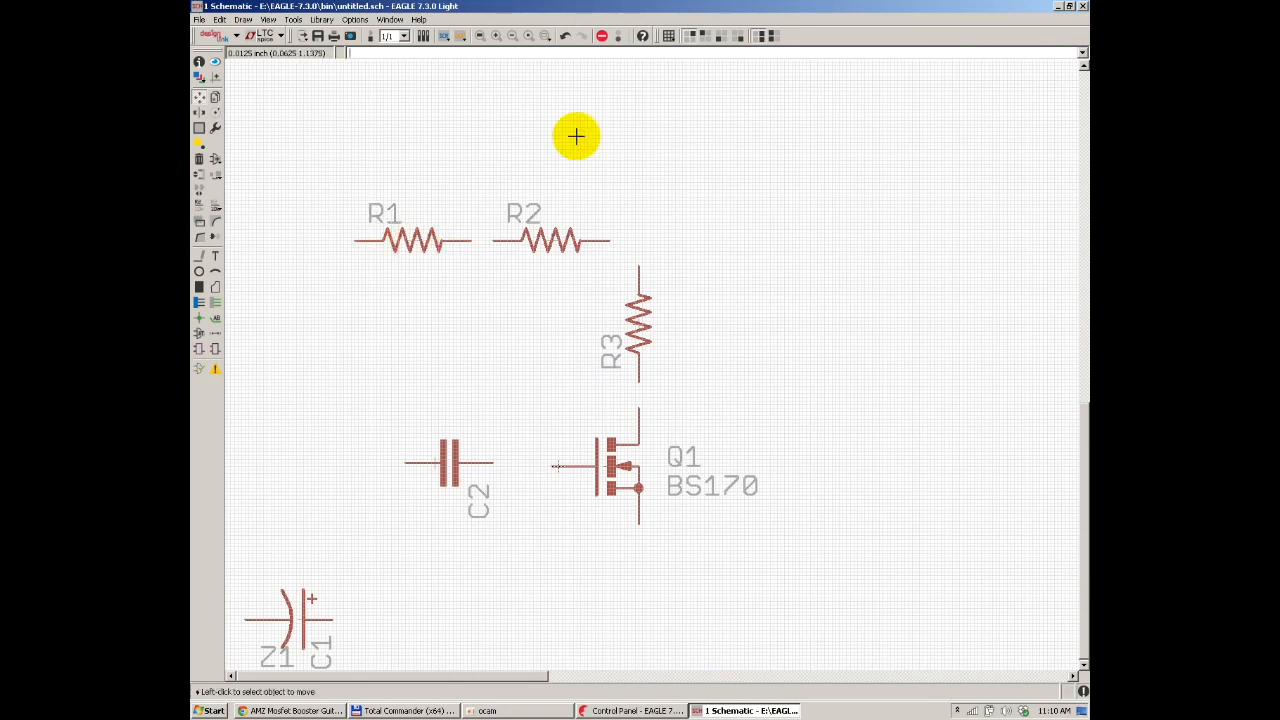
# Step: Copy polarized capacitor C1 and place the copy directly below R1, comparing the layout with the reference circuit
pyautogui.hotkey('alt', 'Tab')
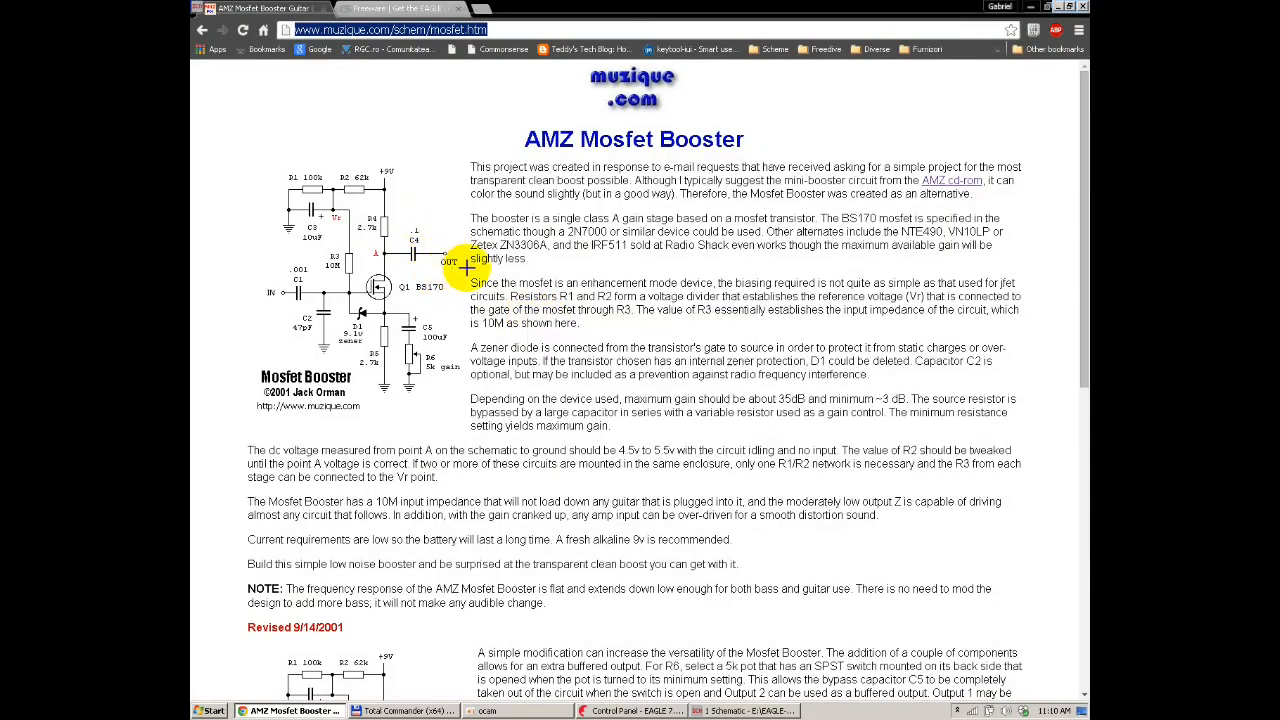
pyautogui.hotkey('alt', 'Tab')
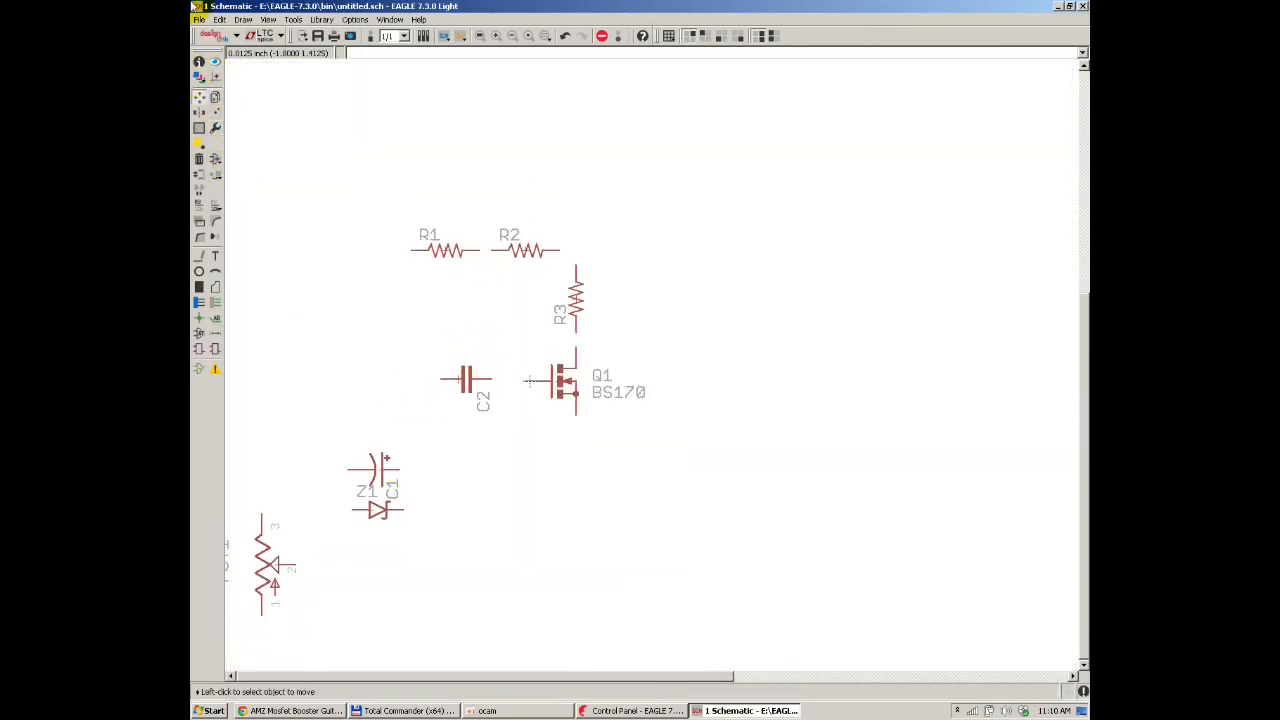
pyautogui.click(215, 98)
pyautogui.click(372, 462)
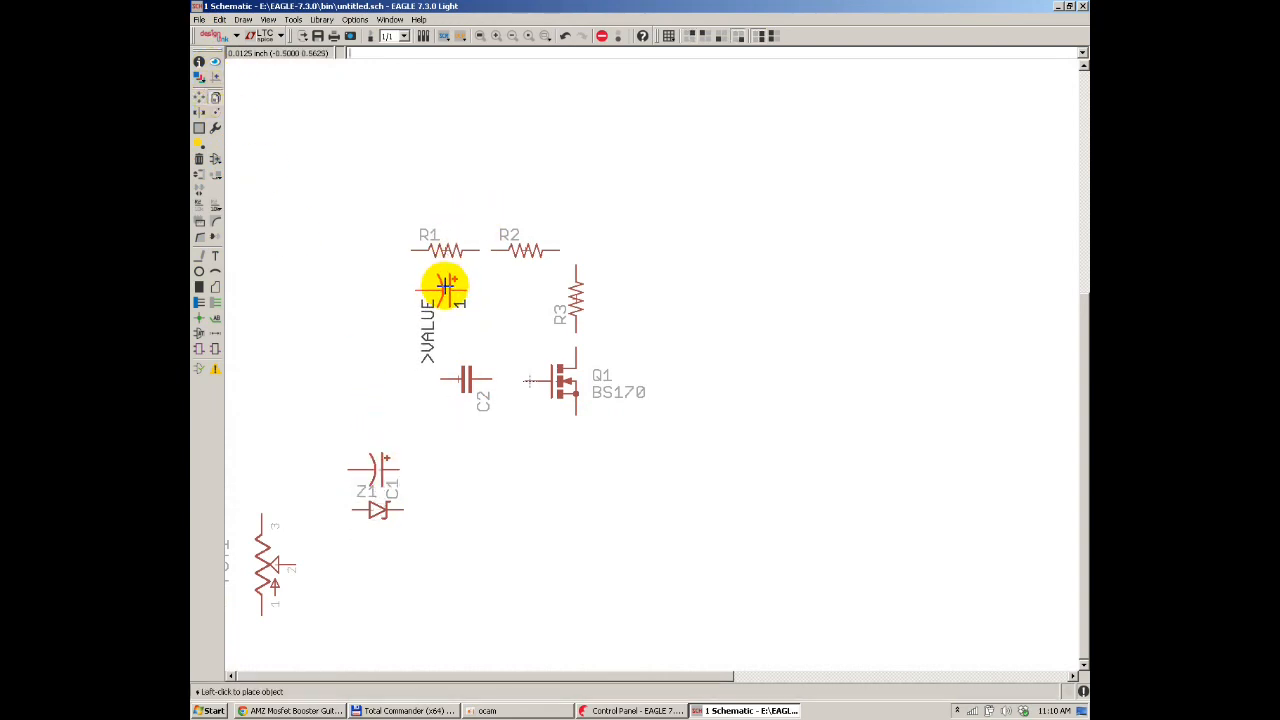
pyautogui.click(445, 287)
pyautogui.scroll(3, 463, 245)
pyautogui.hotkey('alt', 'Tab')
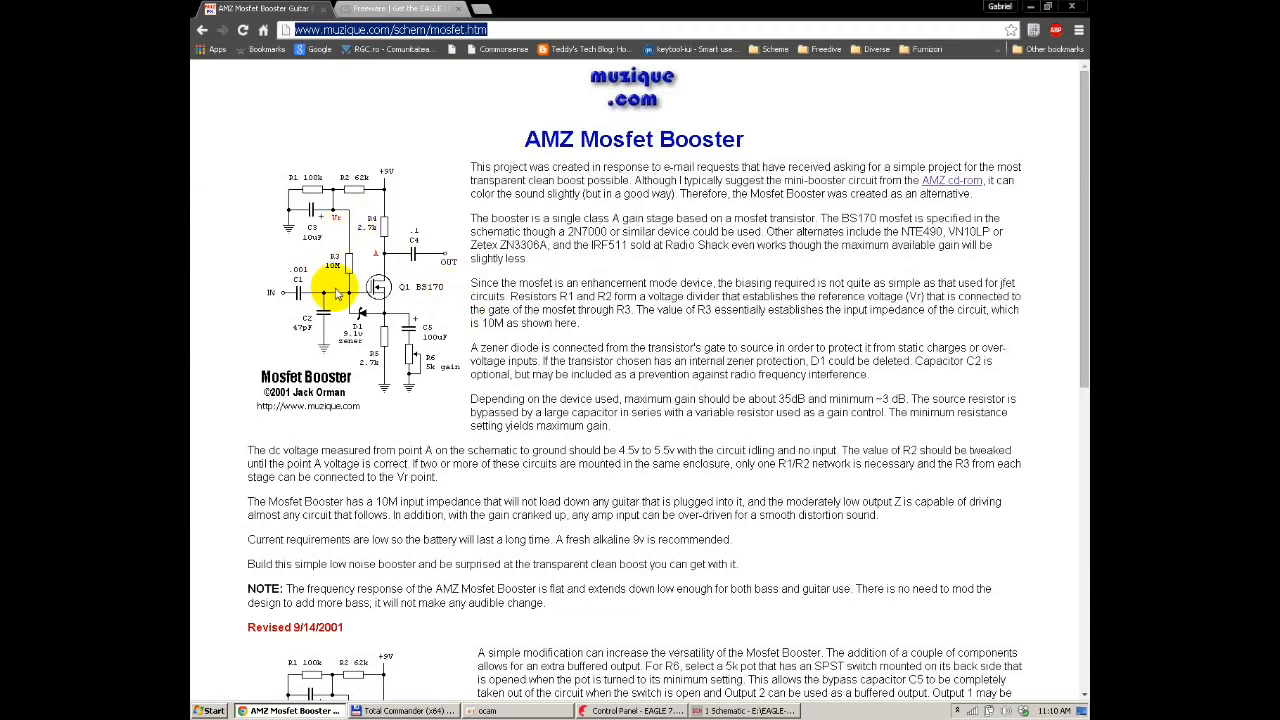
# Step: Draw a net from the positive pin of C3 up to the connection between R1 and R2
pyautogui.hotkey('alt', 'Tab')
pyautogui.scroll(2, 430, 255)
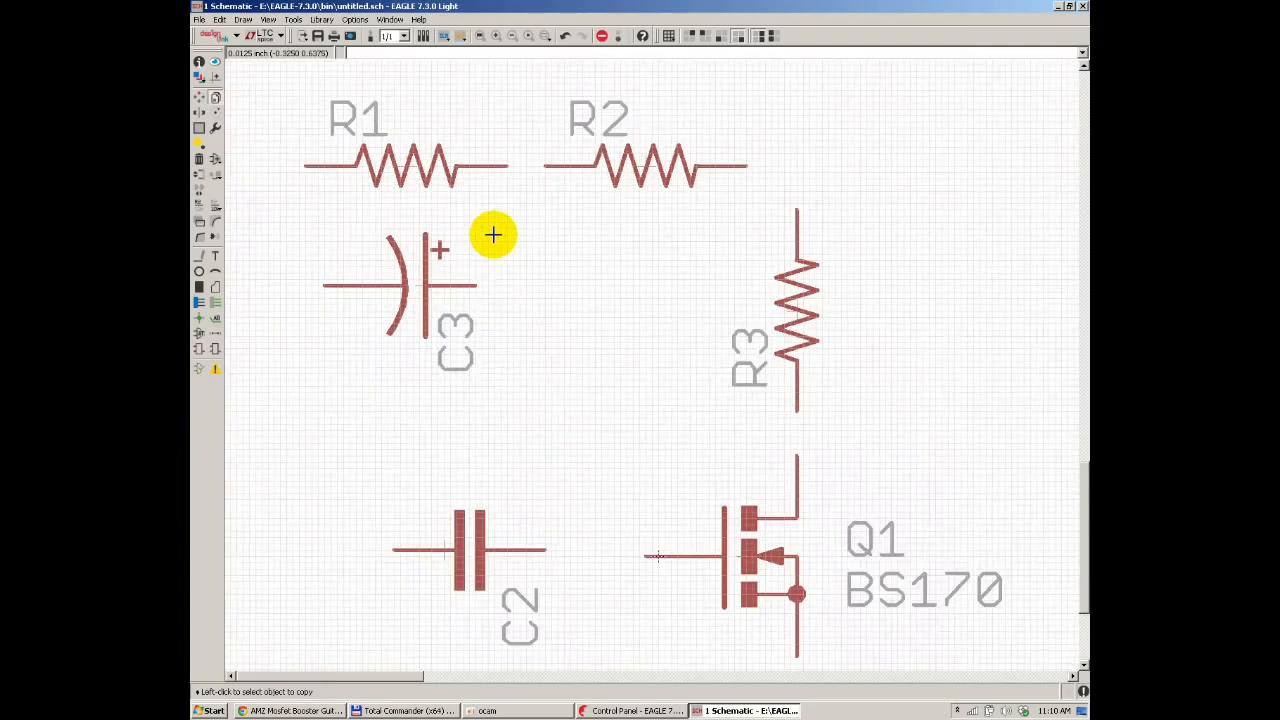
pyautogui.scroll(-1, 586, 269)
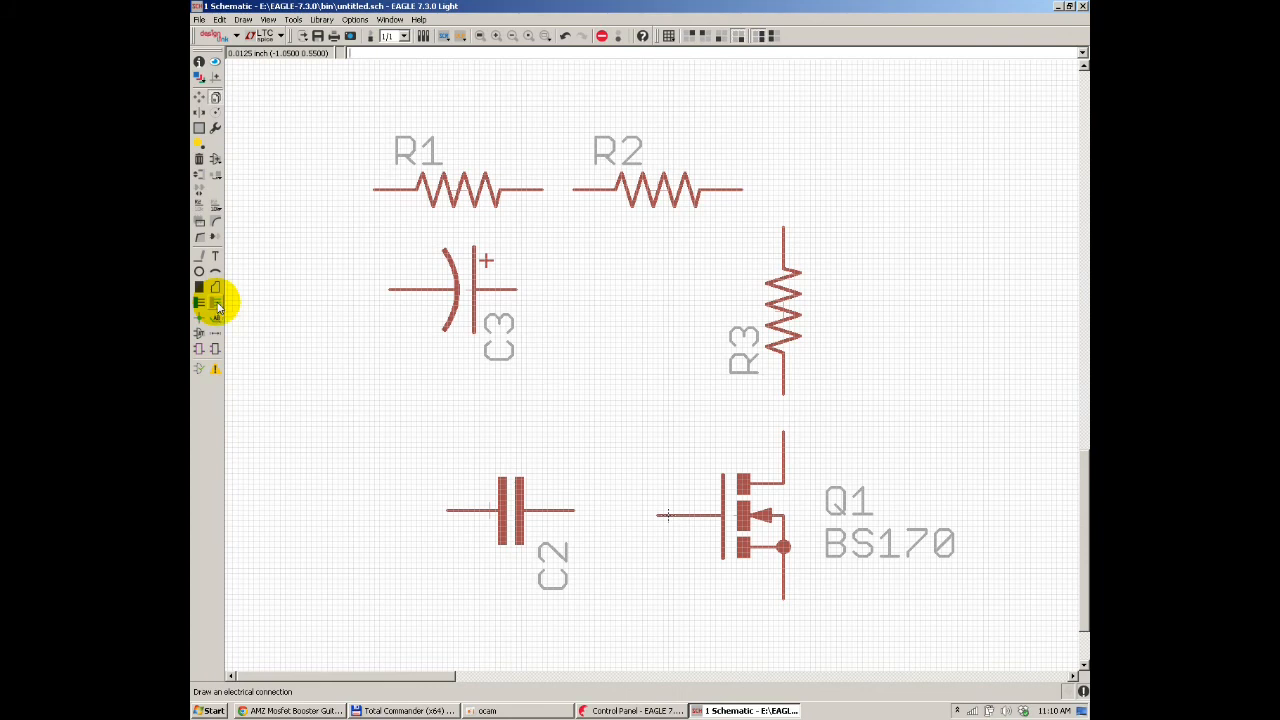
pyautogui.click(218, 307)
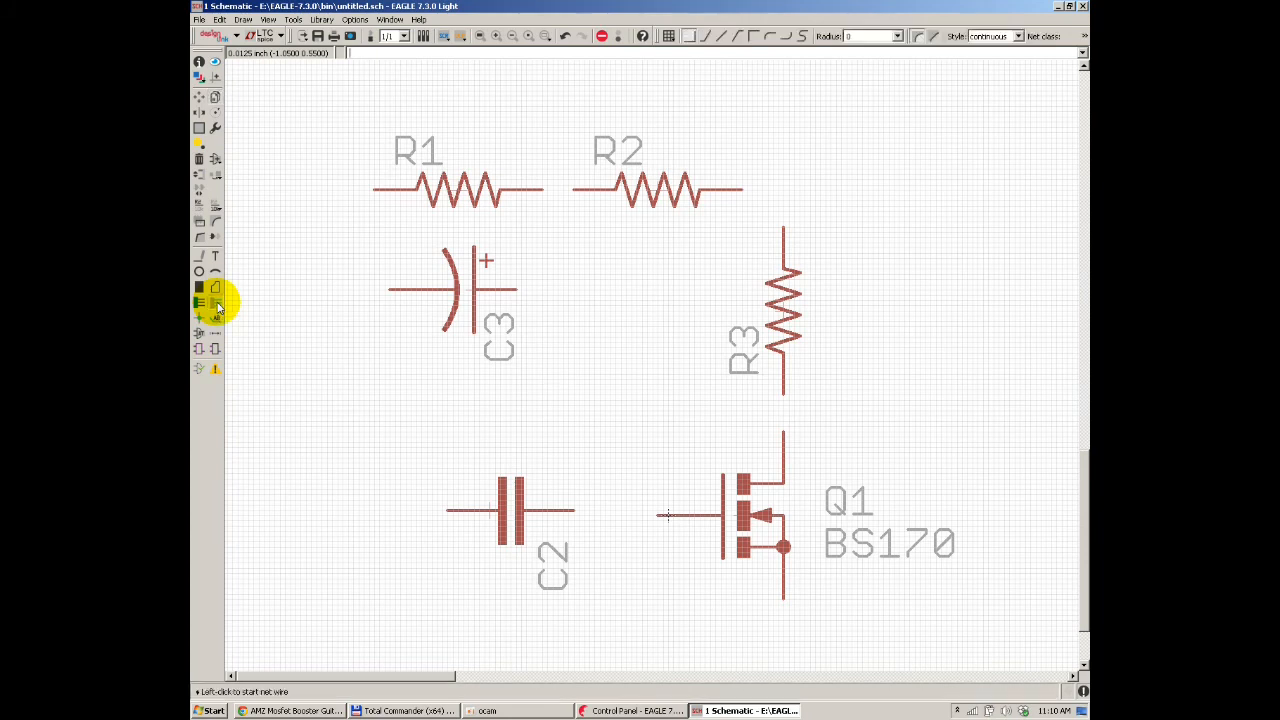
pyautogui.scroll(2, 609, 266)
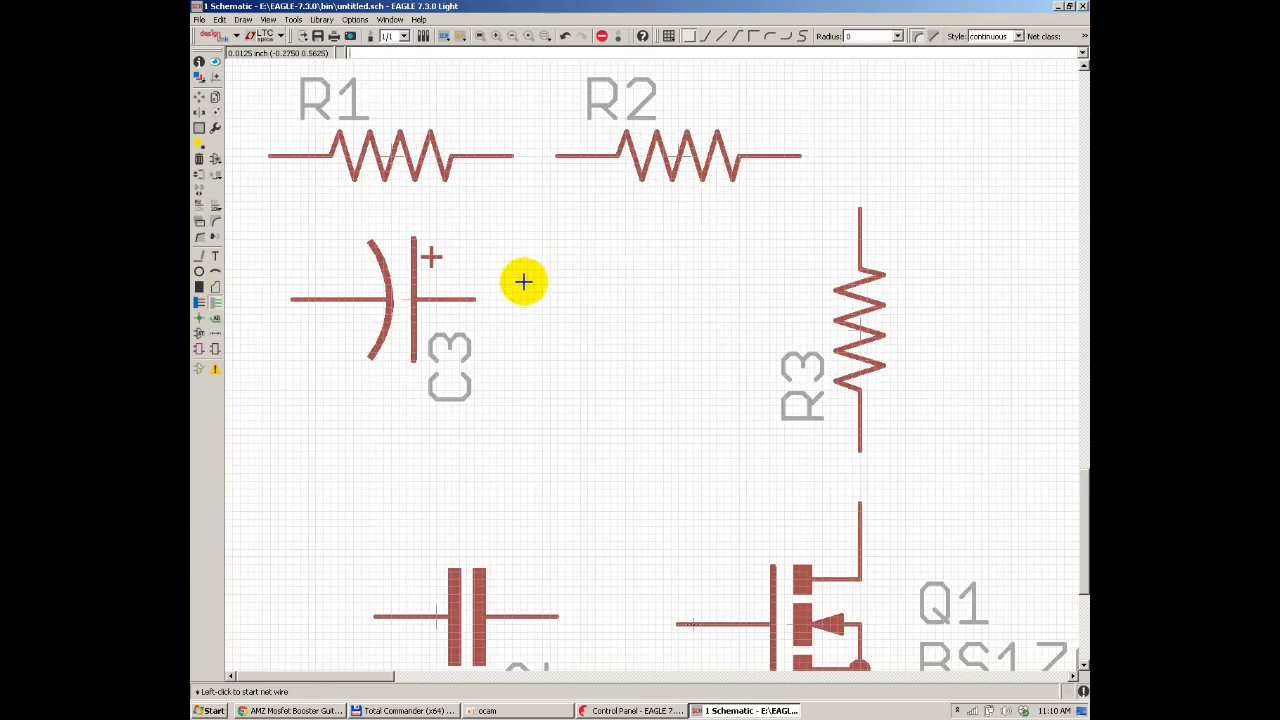
pyautogui.click(472, 297)
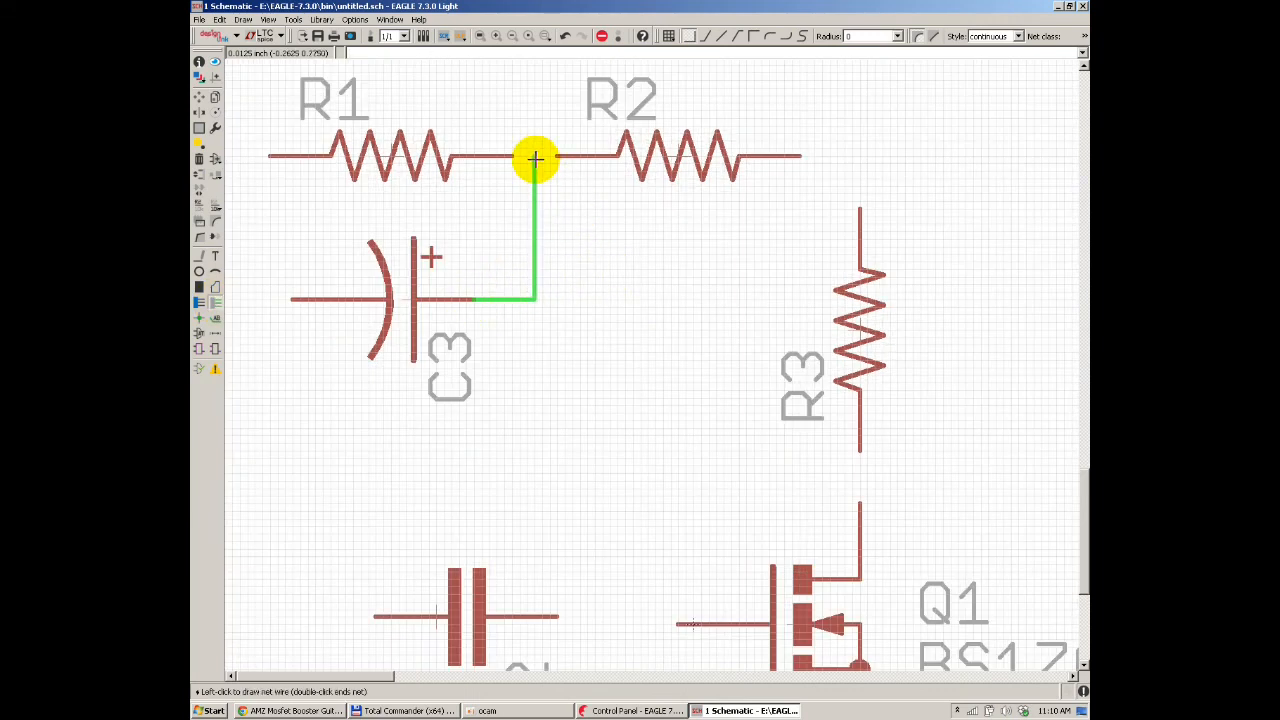
pyautogui.click(535, 157)
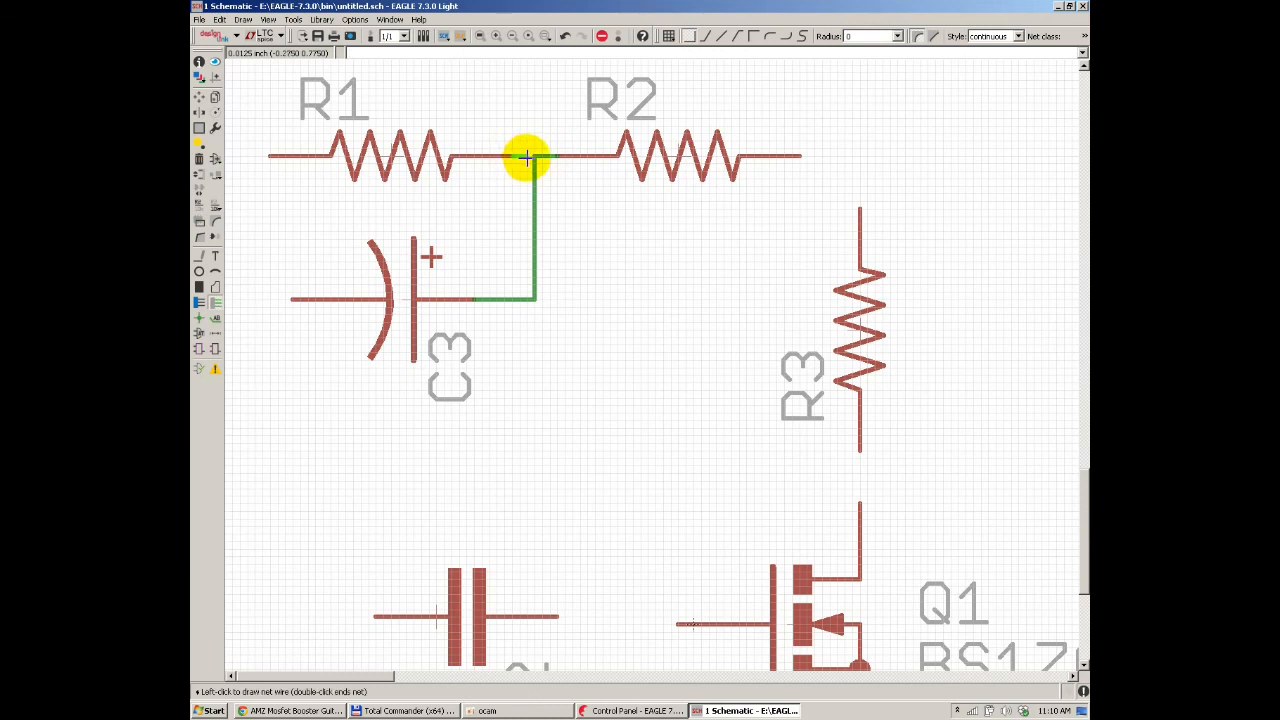
pyautogui.scroll(-2, 555, 251)
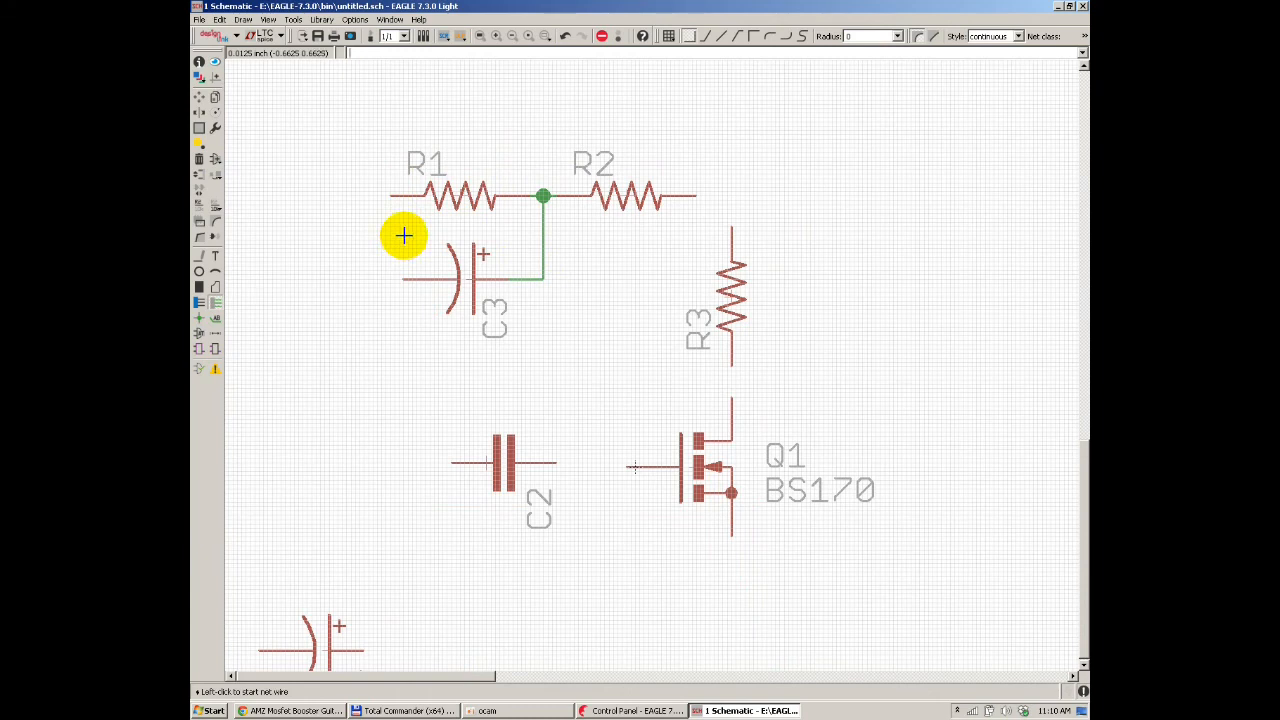
pyautogui.hotkey('alt', 'Tab')
pyautogui.hotkey('alt', 'Tab')
pyautogui.scroll(2, 389, 220)
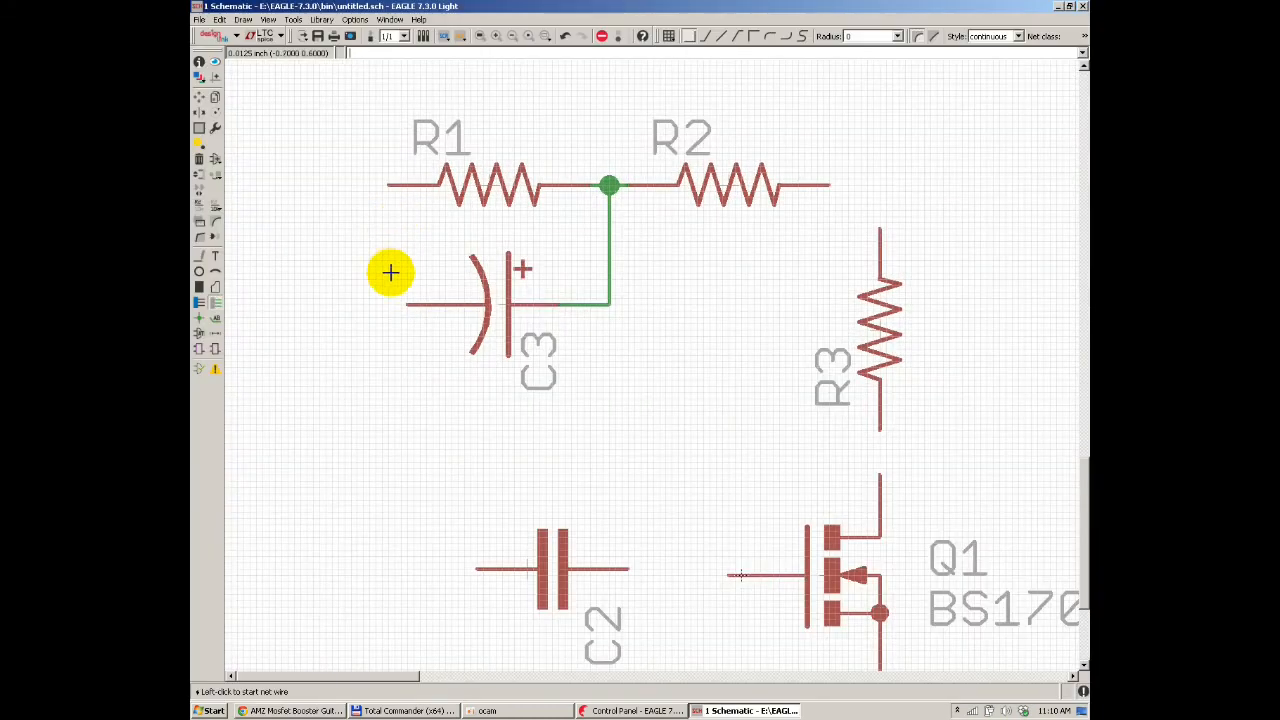
pyautogui.click(405, 305)
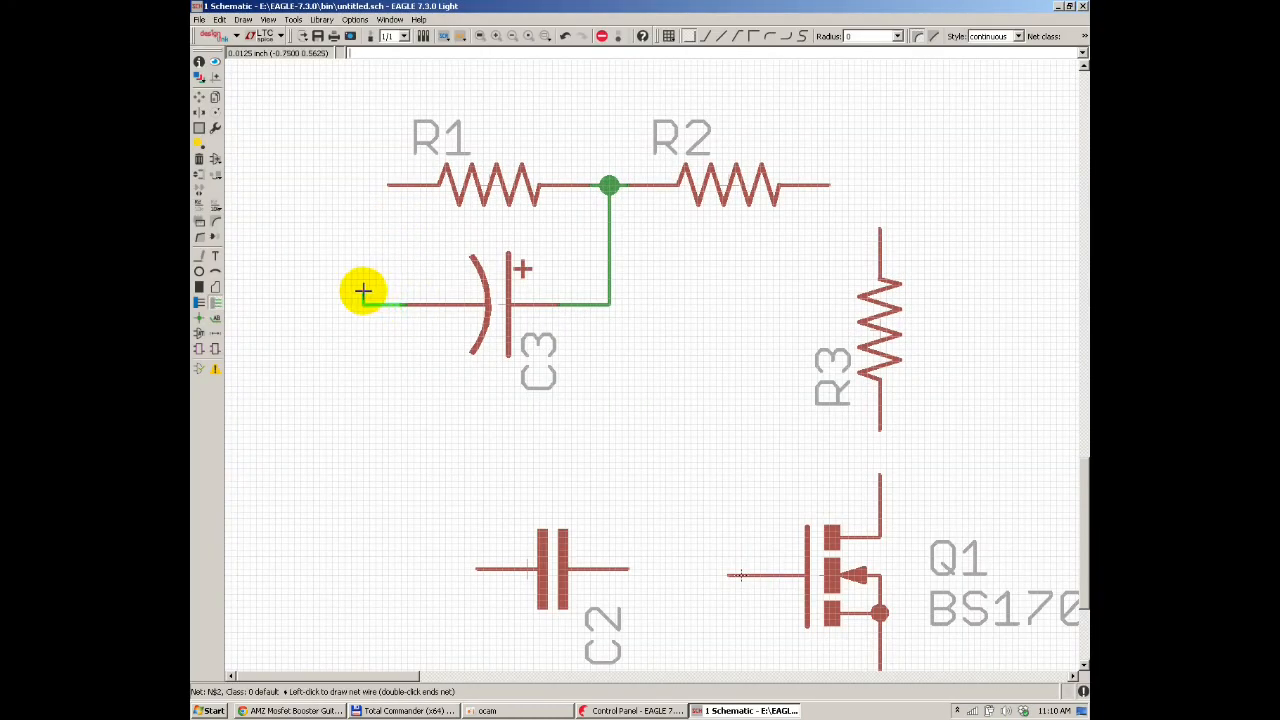
pyautogui.doubleClick(338, 181)
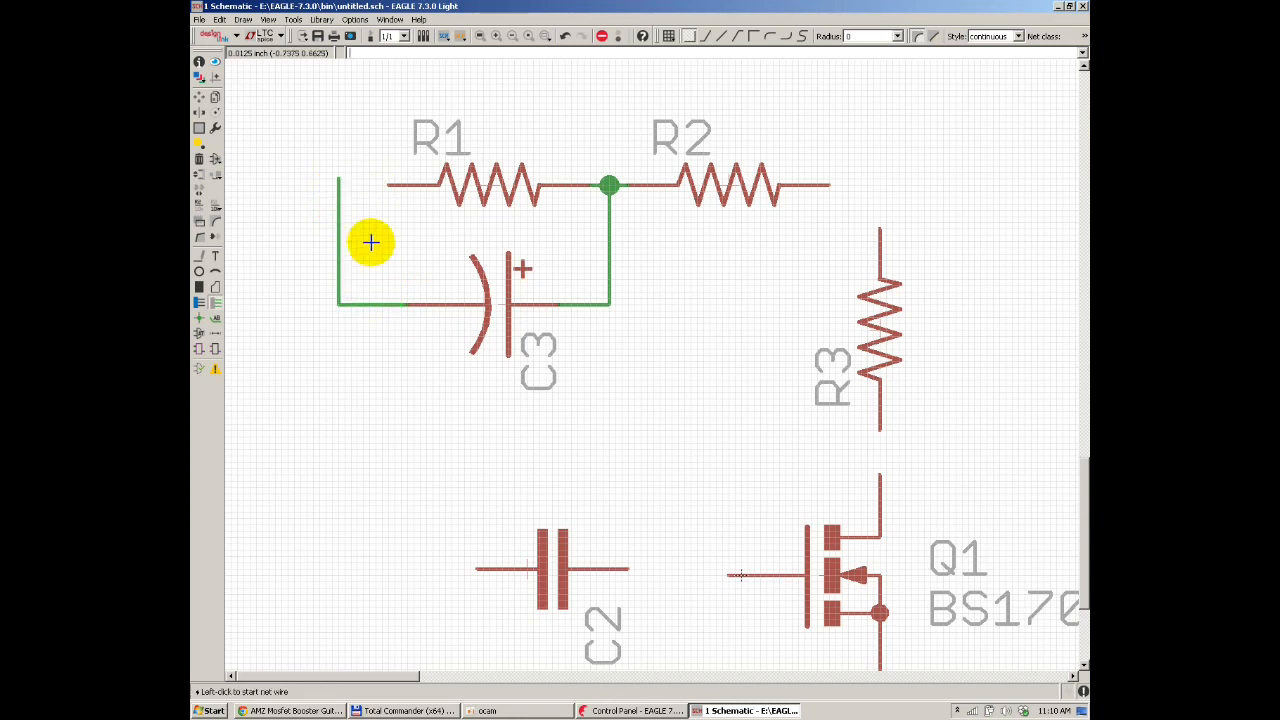
pyautogui.hotkey('ctrl', 'z')
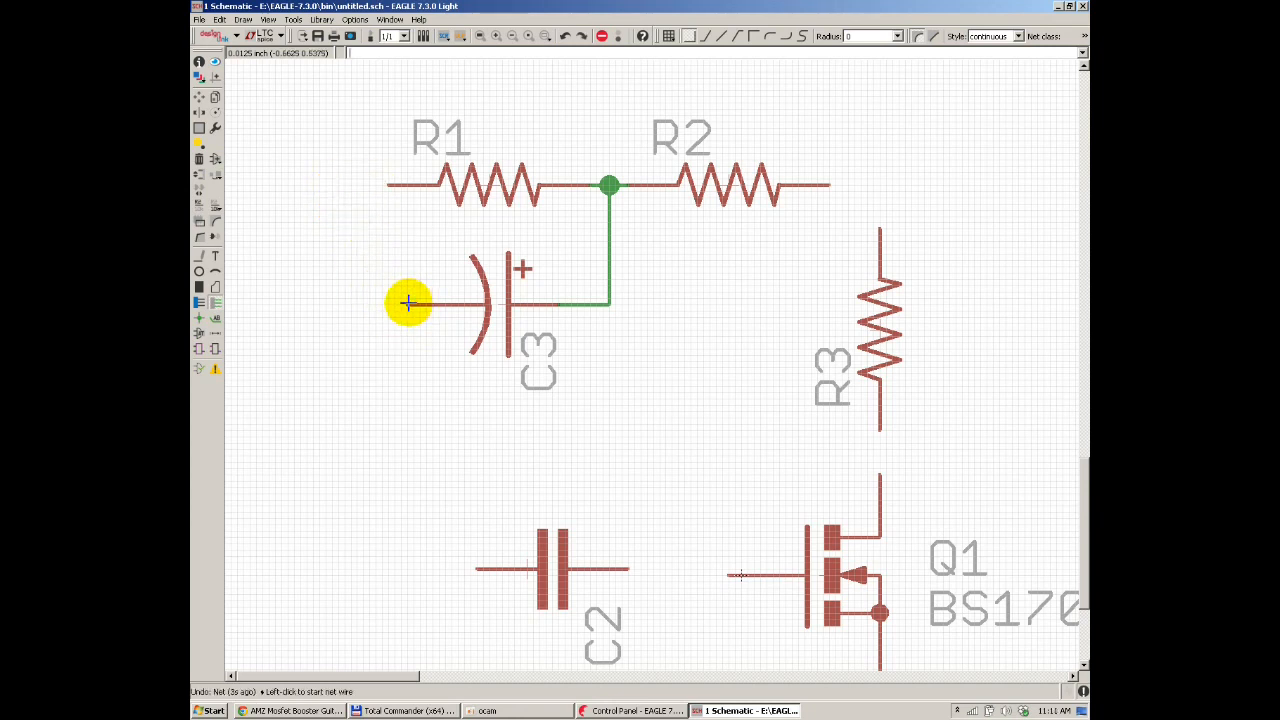
# Step: Draw a net from the negative pin of C3 up and across to the free pin of R1
pyautogui.click(407, 305)
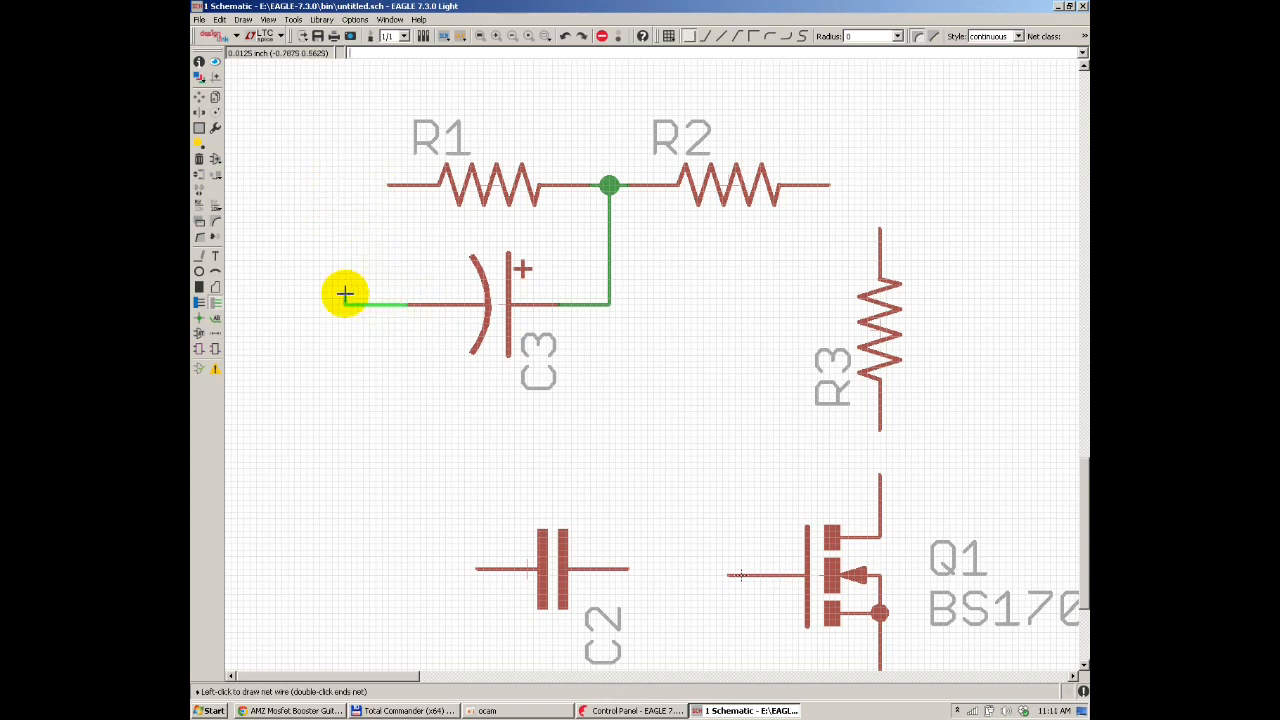
pyautogui.click(337, 185)
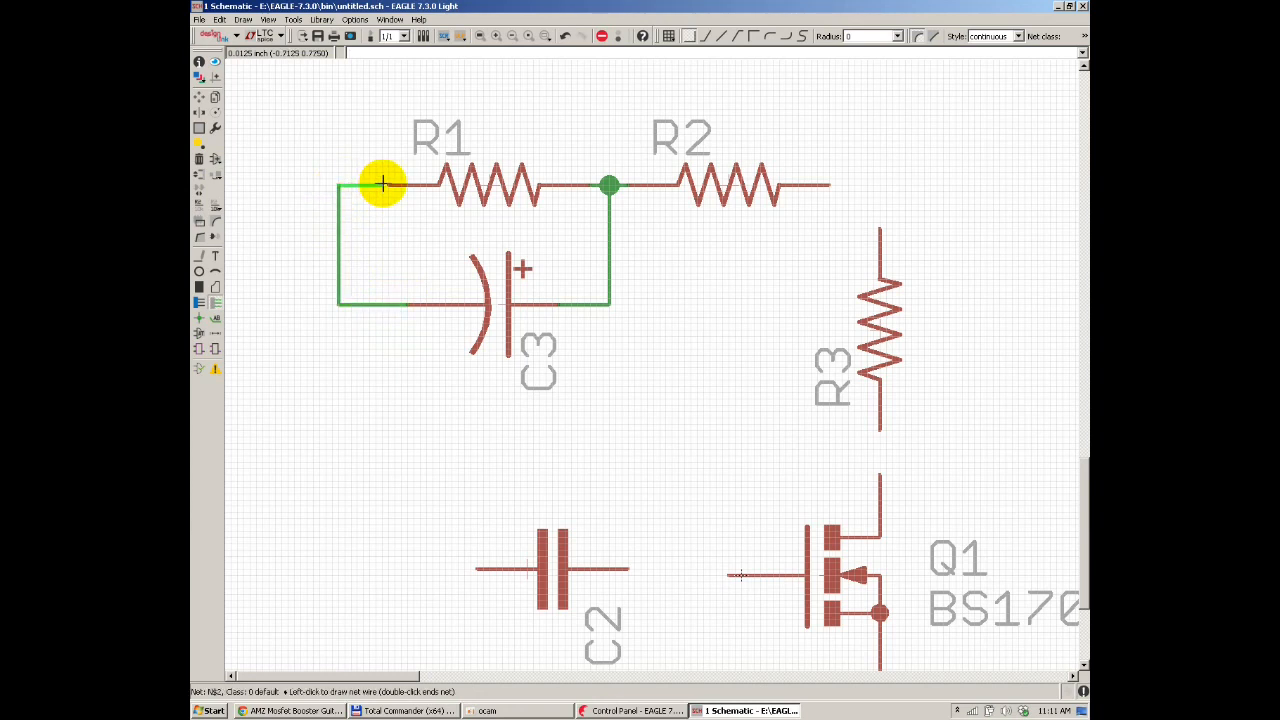
pyautogui.click(386, 184)
# Step: Check the reference circuit and move capacitor C2 further left and slightly up to free the space below C3
pyautogui.hotkey('alt', 'Tab')
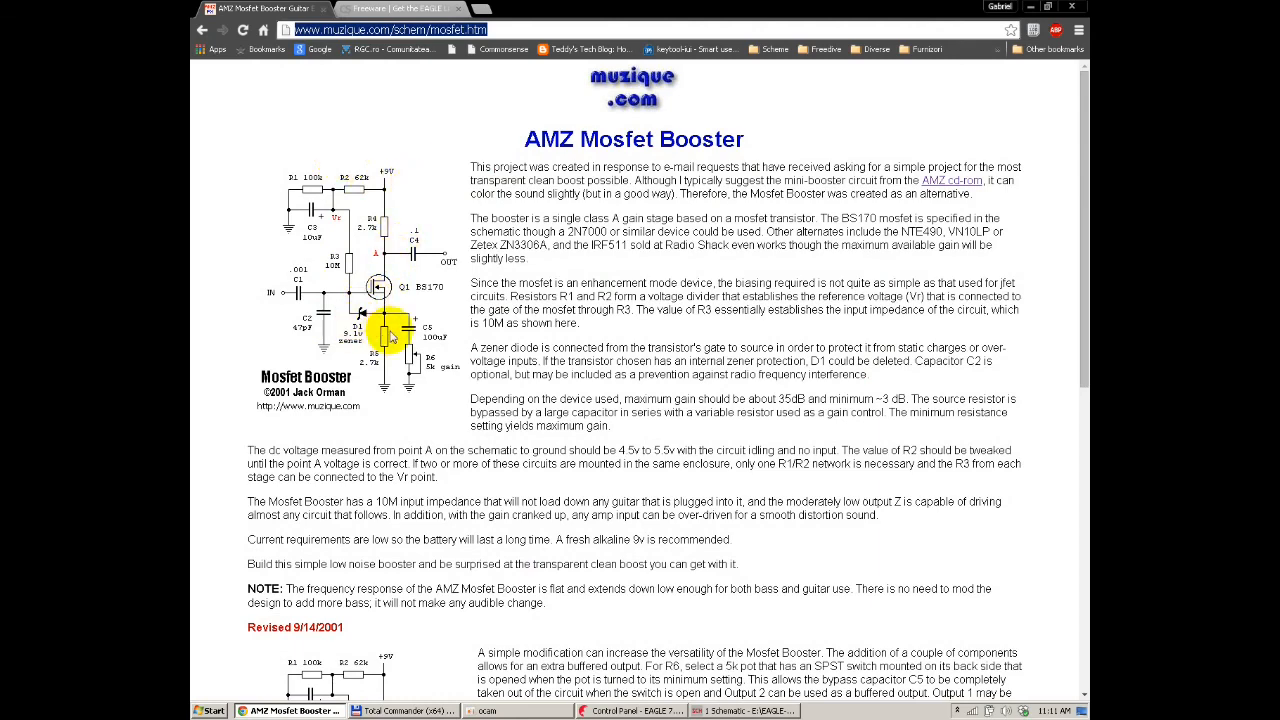
pyautogui.hotkey('alt', 'Tab')
pyautogui.hotkey('alt', 'Tab')
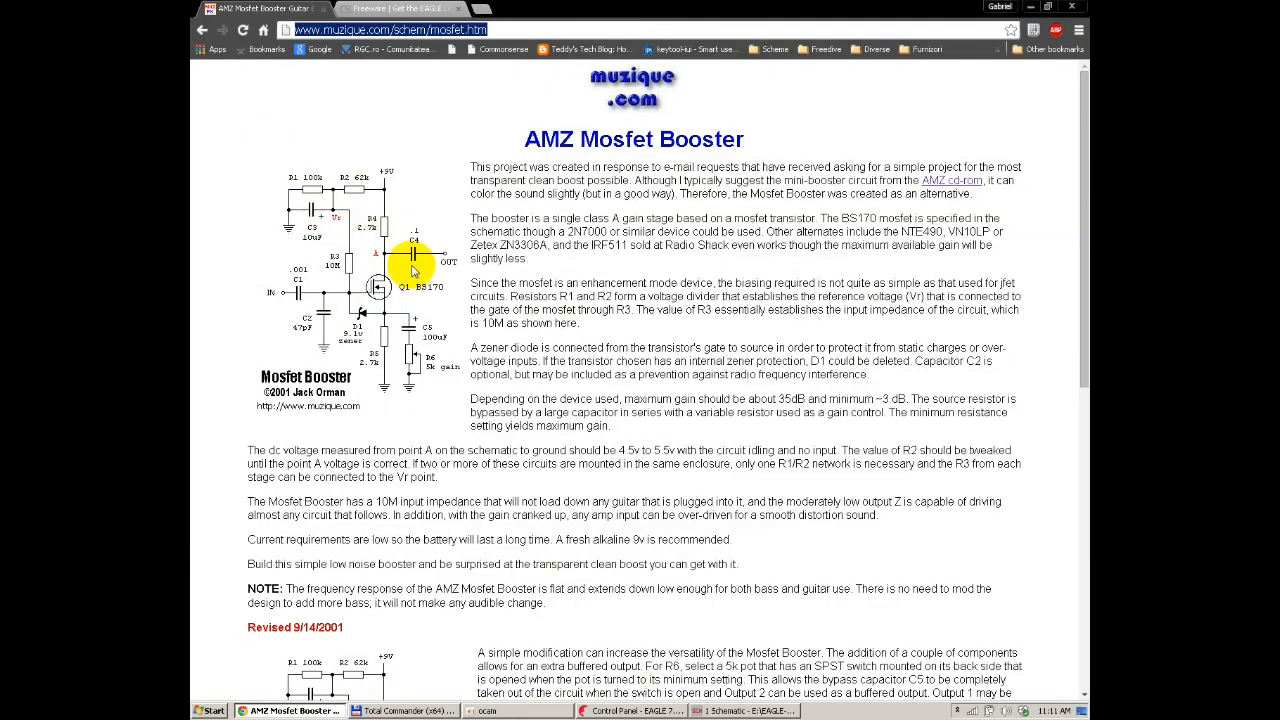
pyautogui.hotkey('alt', 'Tab')
pyautogui.scroll(-3, 474, 359)
pyautogui.scroll(1, 474, 359)
pyautogui.click(199, 97)
pyautogui.click(431, 402)
pyautogui.click(262, 355)
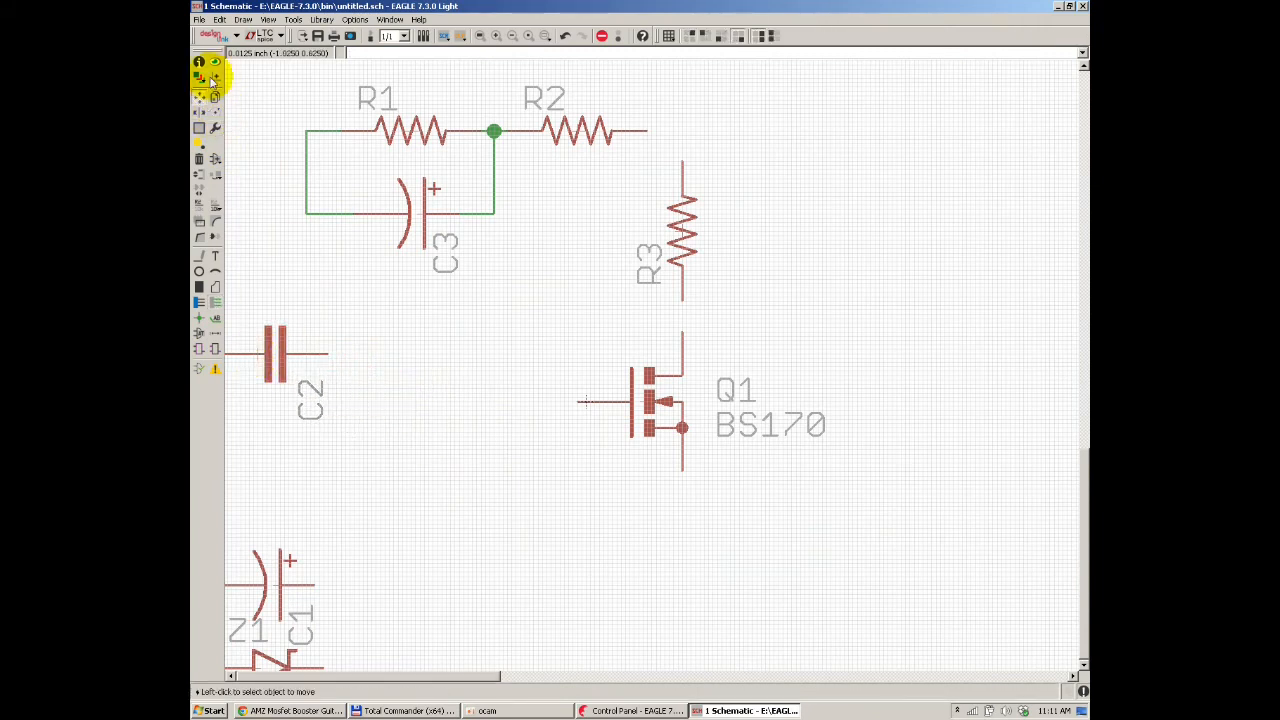
# Step: Copy resistor R1, rotate the copy to vertical, and place it directly below the node between C3 and R2
pyautogui.click(437, 130)
pyautogui.rightClick(514, 310)
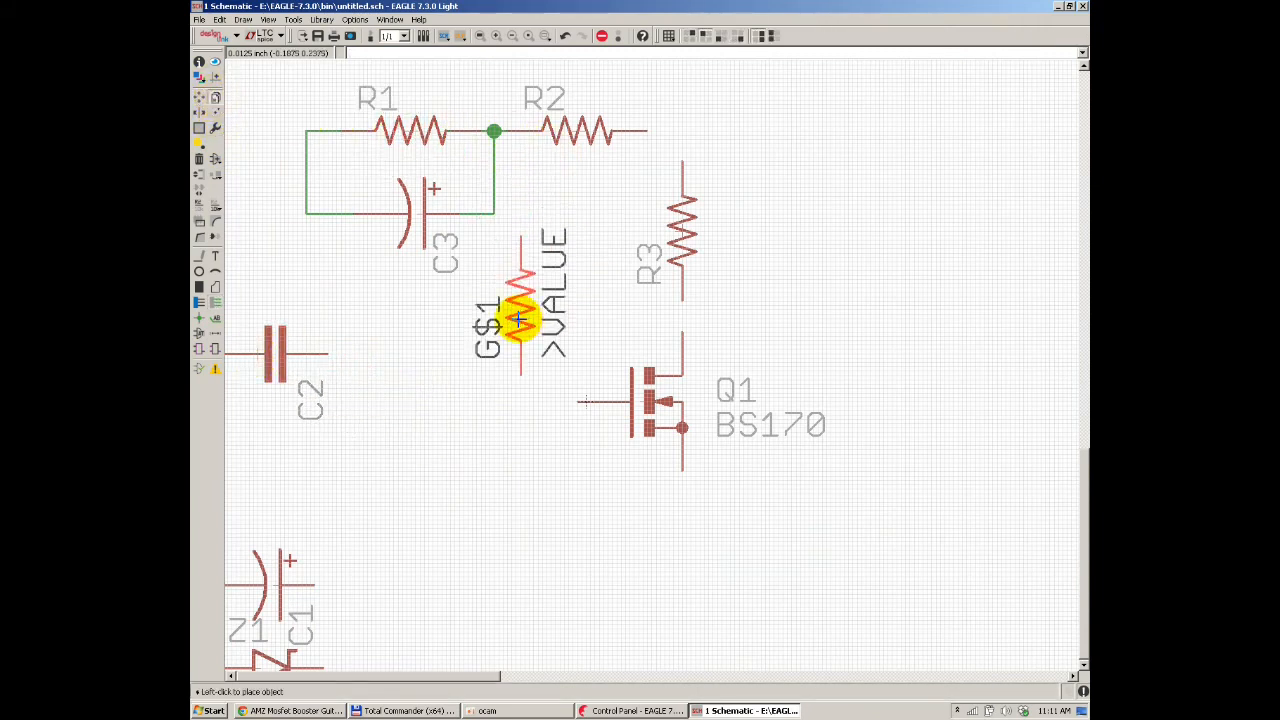
pyautogui.click(493, 317)
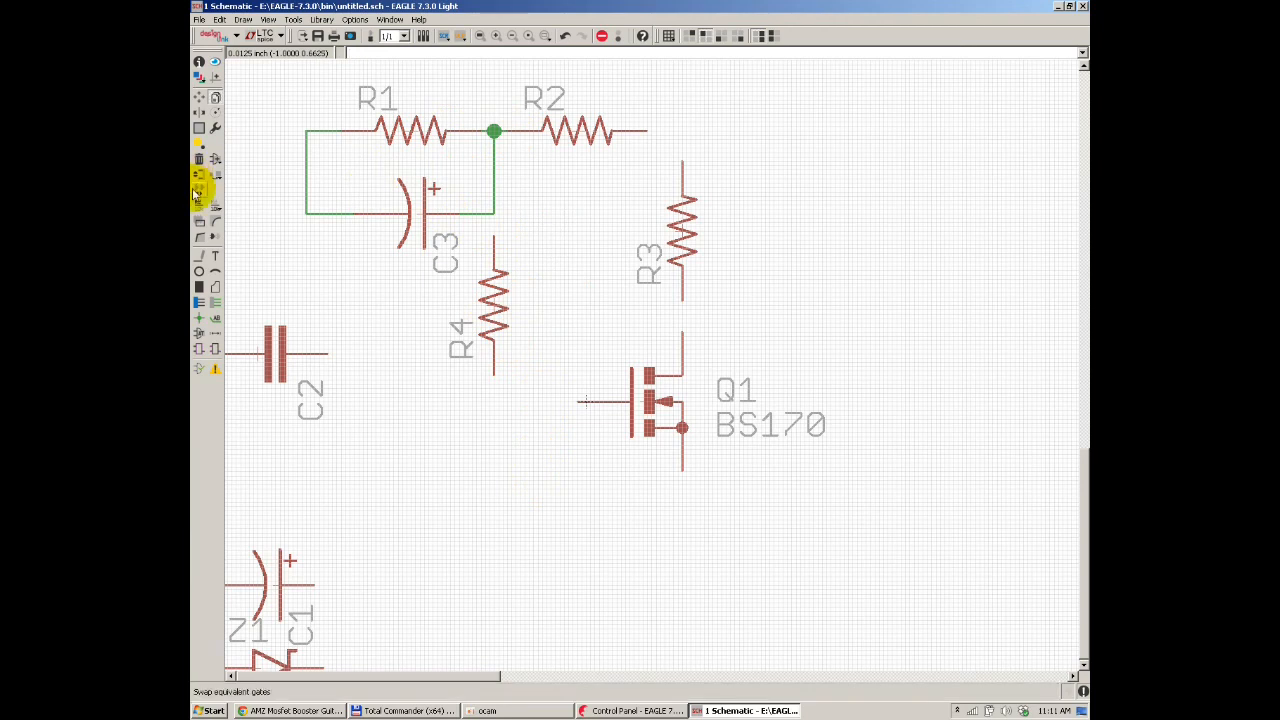
# Step: Draw a net from the upper pin of R4 to the net corner at C3's positive side
pyautogui.click(217, 310)
pyautogui.scroll(3, 537, 229)
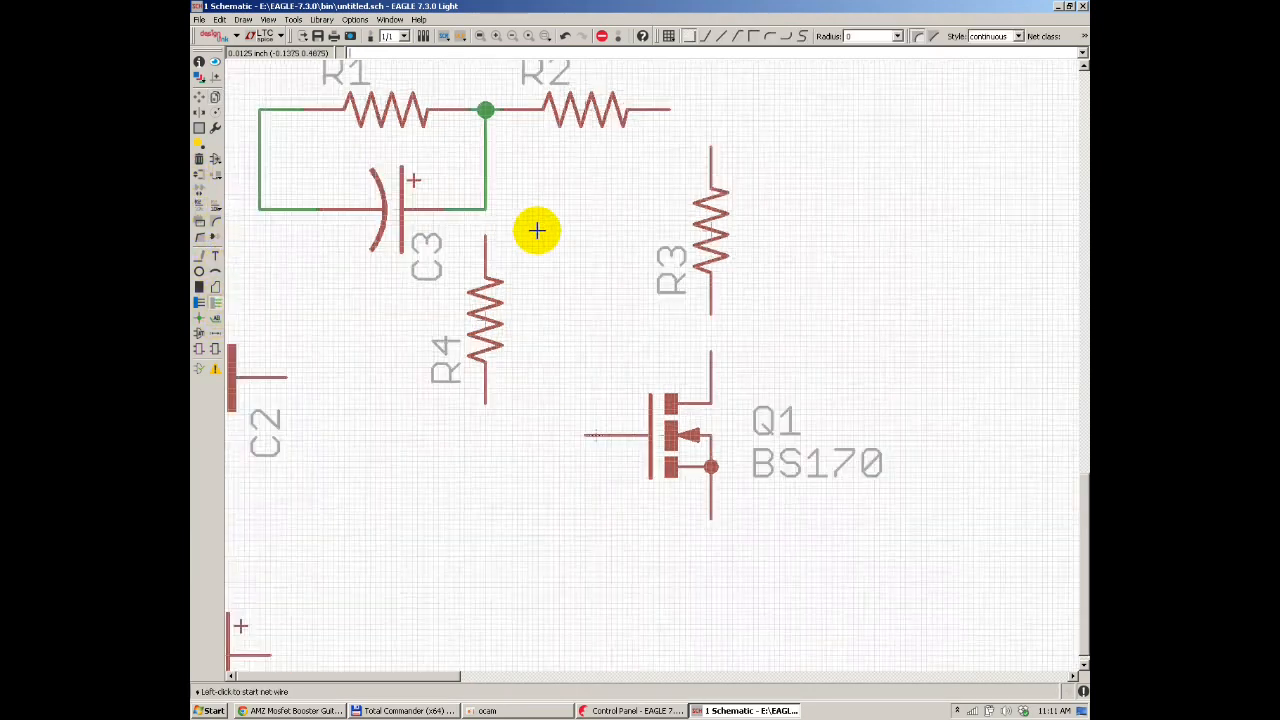
pyautogui.click(461, 237)
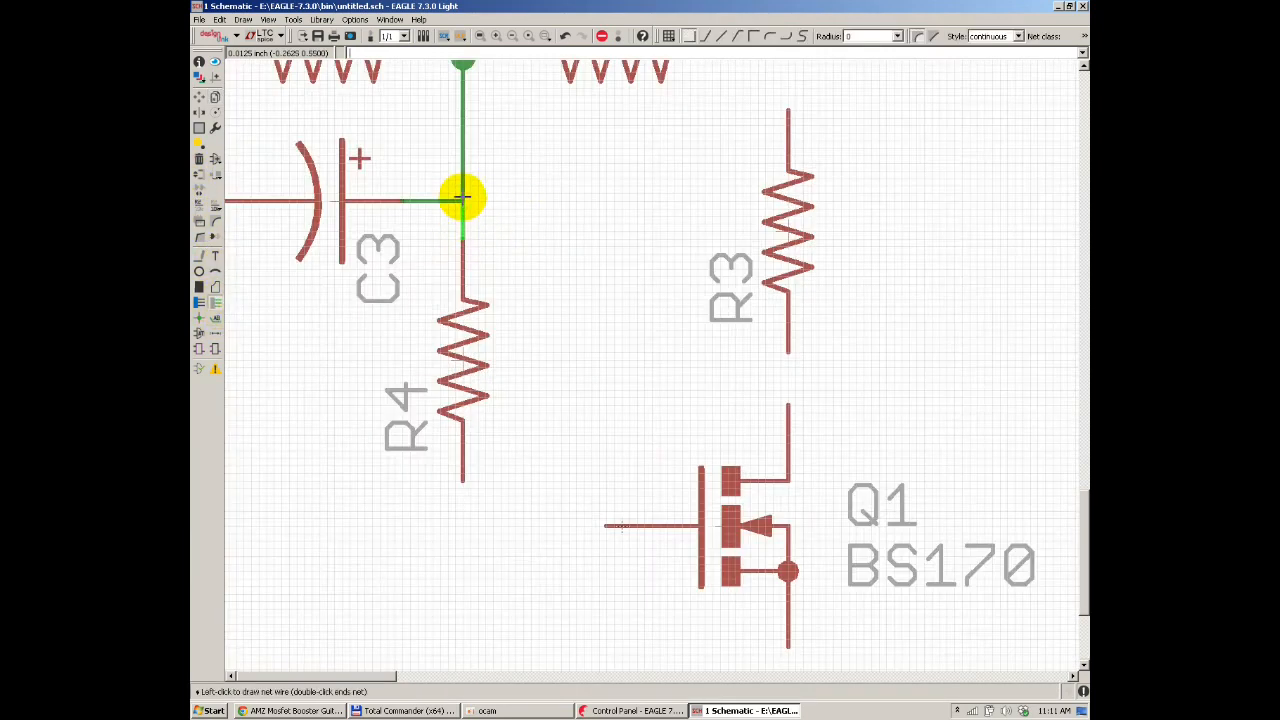
pyautogui.doubleClick(461, 204)
pyautogui.scroll(-1, 463, 190)
# Step: Draw a net from the gate of Q1 to the lower pin of R4
pyautogui.scroll(1, 537, 343)
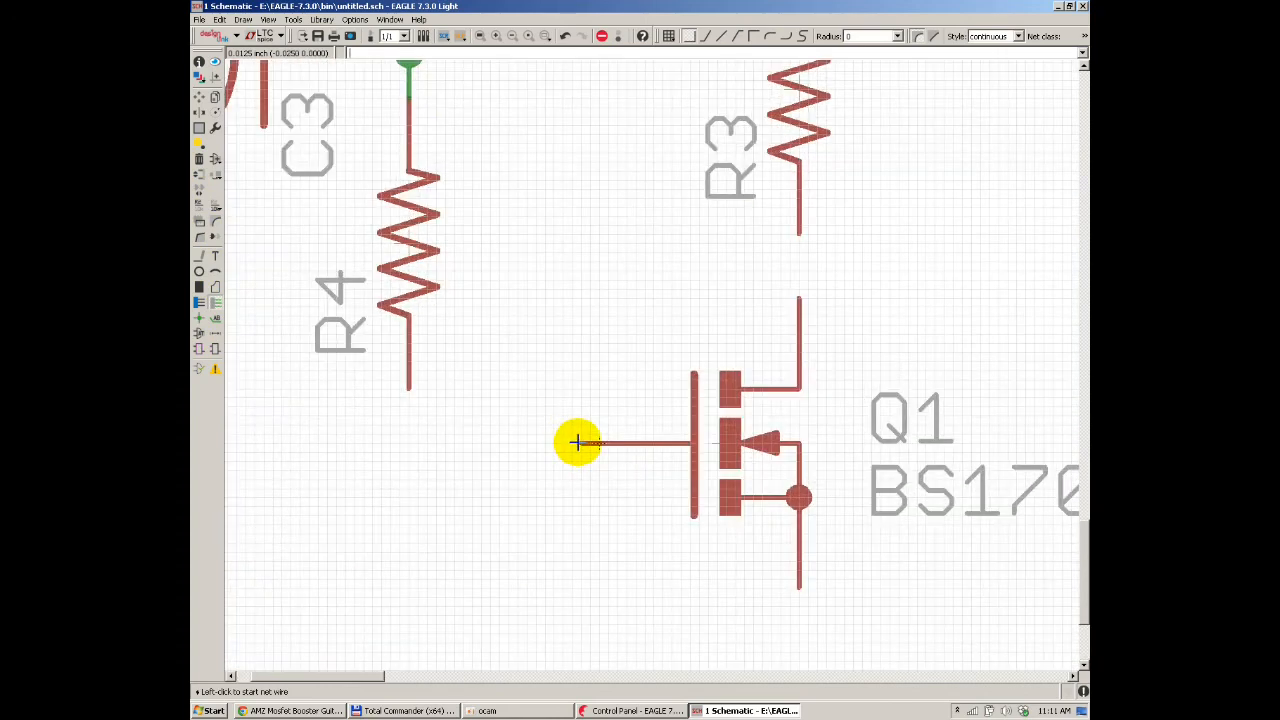
pyautogui.click(577, 442)
pyautogui.doubleClick(411, 386)
pyautogui.scroll(-2, 553, 343)
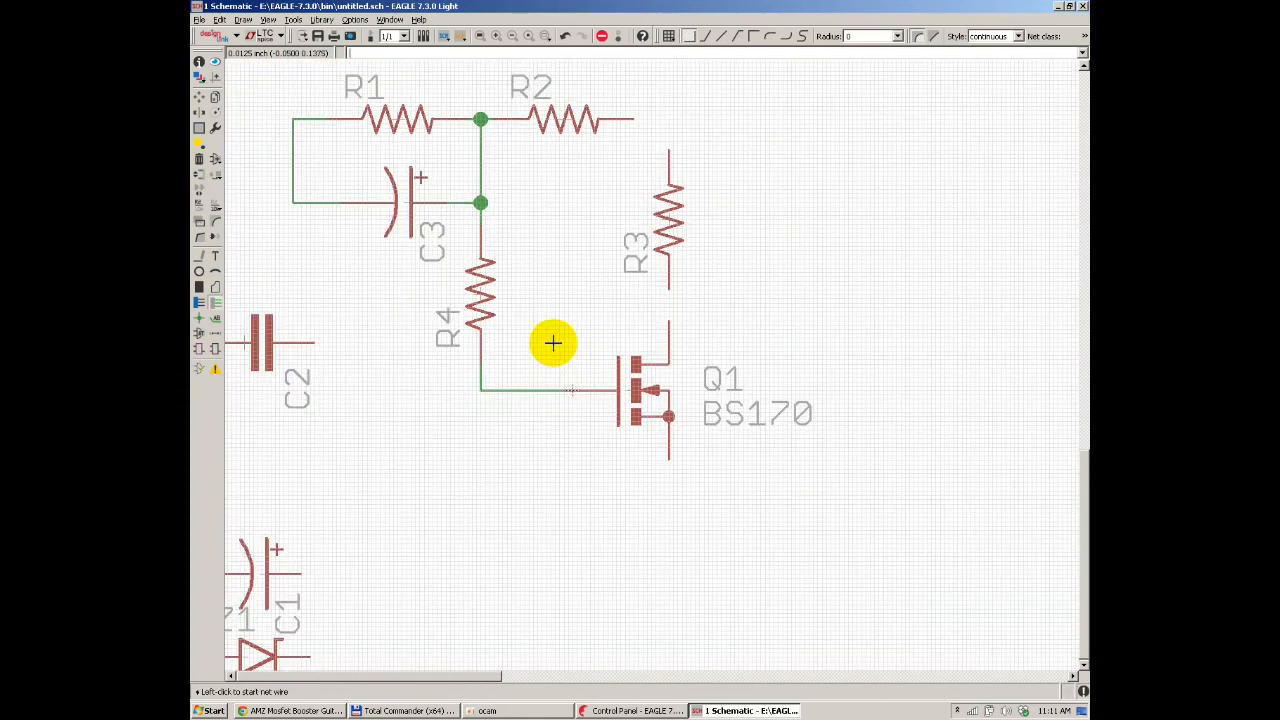
# Step: Compare with the reference circuit and move C2 so that it lines up horizontally with the gate of Q1
pyautogui.hotkey('alt', 'Tab')
pyautogui.hotkey('alt', 'Tab')
pyautogui.scroll(2, 456, 280)
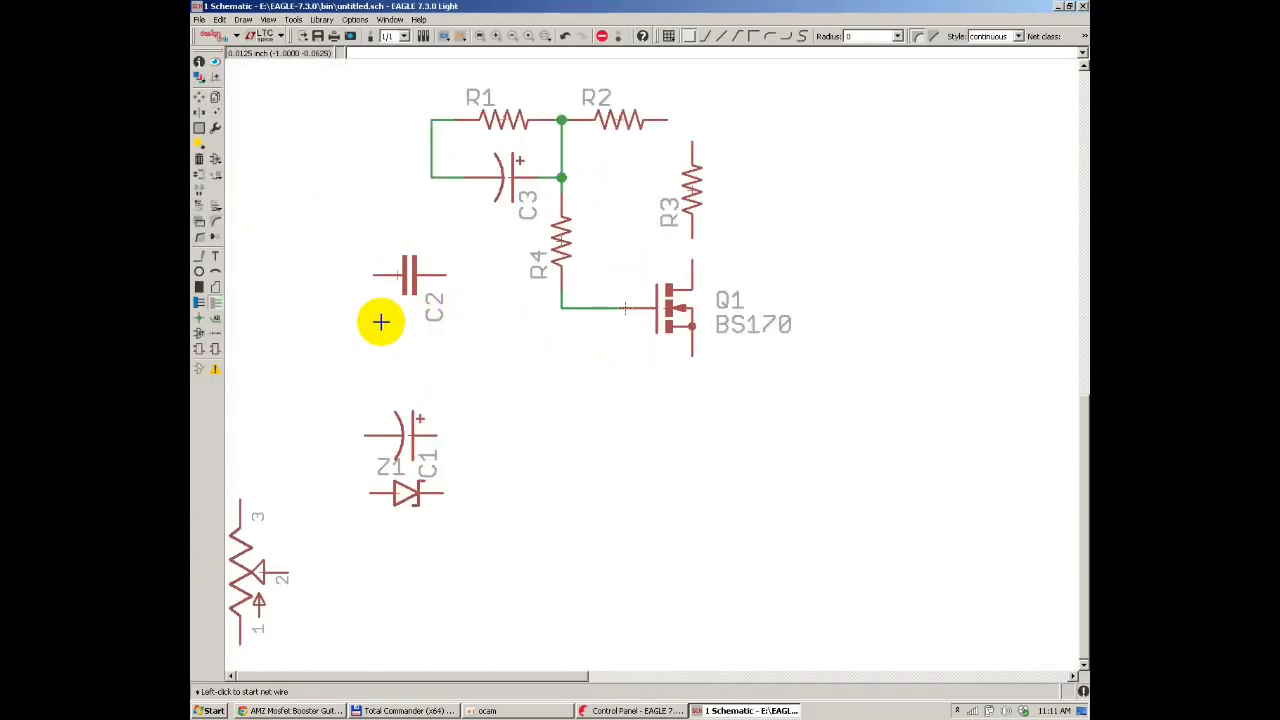
pyautogui.scroll(-2, 554, 309)
pyautogui.scroll(3, 543, 266)
pyautogui.click(199, 97)
pyautogui.click(346, 351)
pyautogui.scroll(2, 371, 389)
pyautogui.click(371, 389)
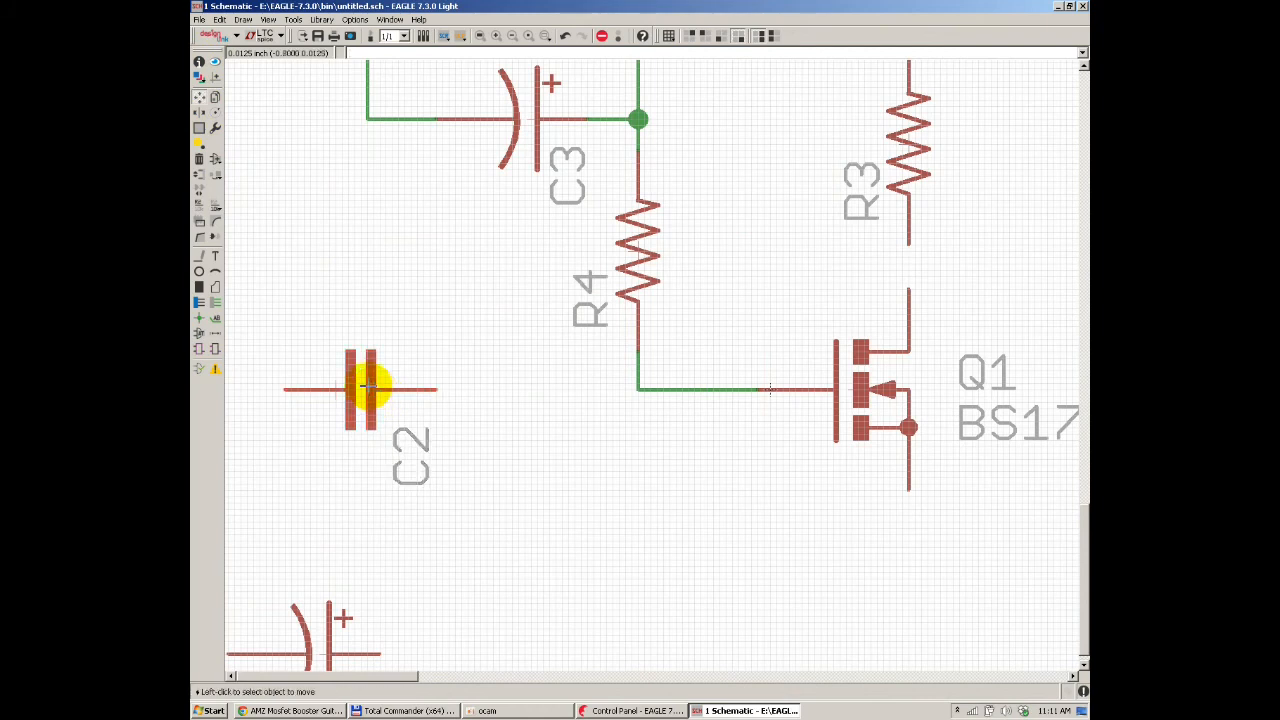
# Step: Draw a straight net from the pin of C2 facing Q1 to the corner joining R4 and the gate
pyautogui.click(218, 318)
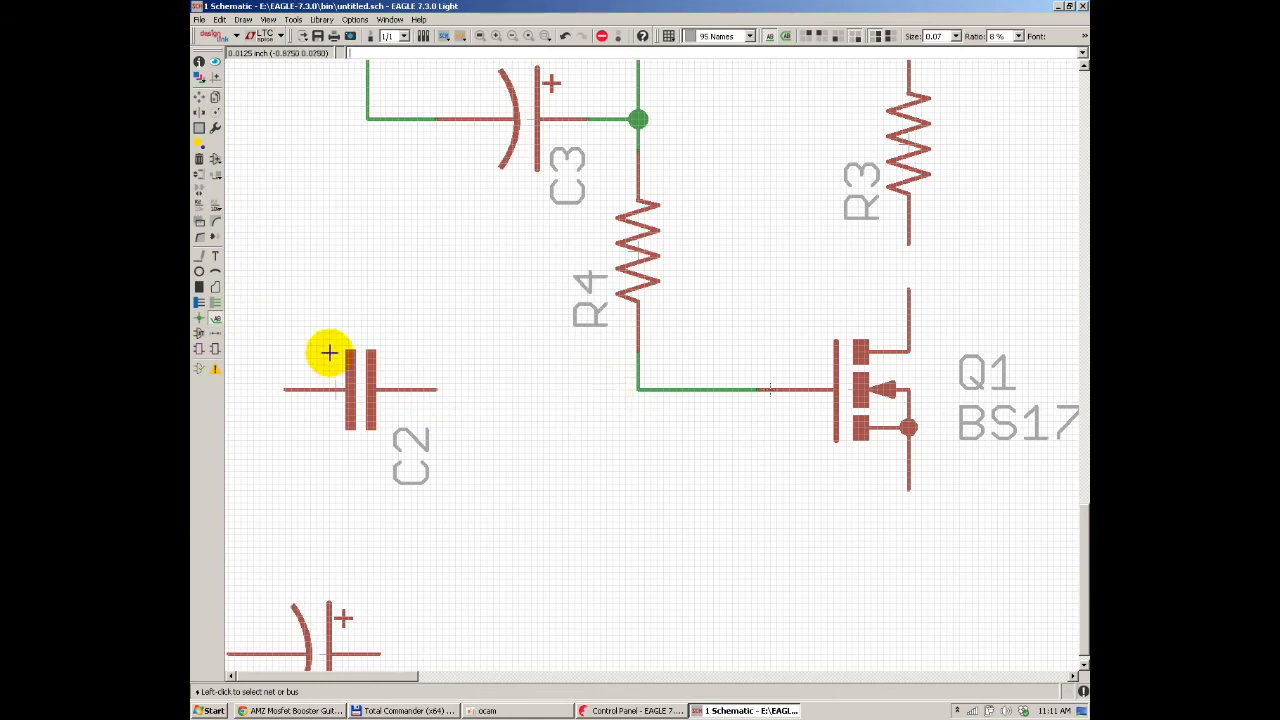
pyautogui.click(215, 302)
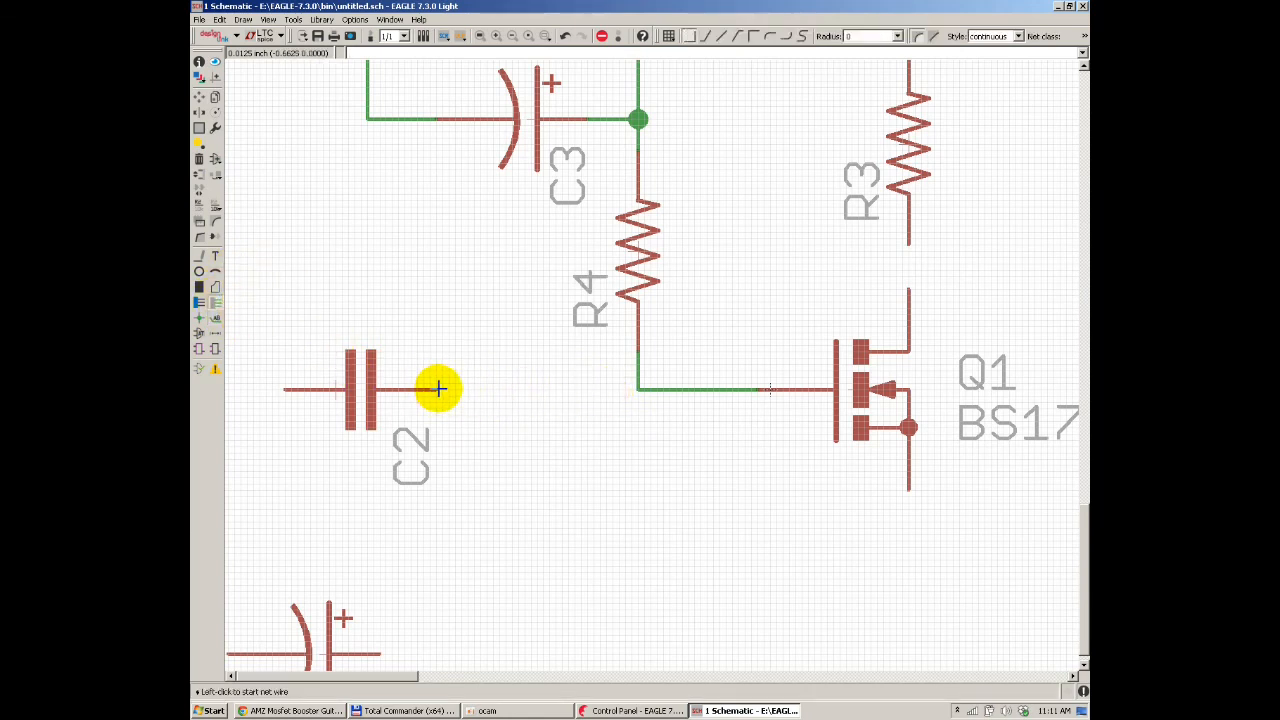
pyautogui.click(435, 389)
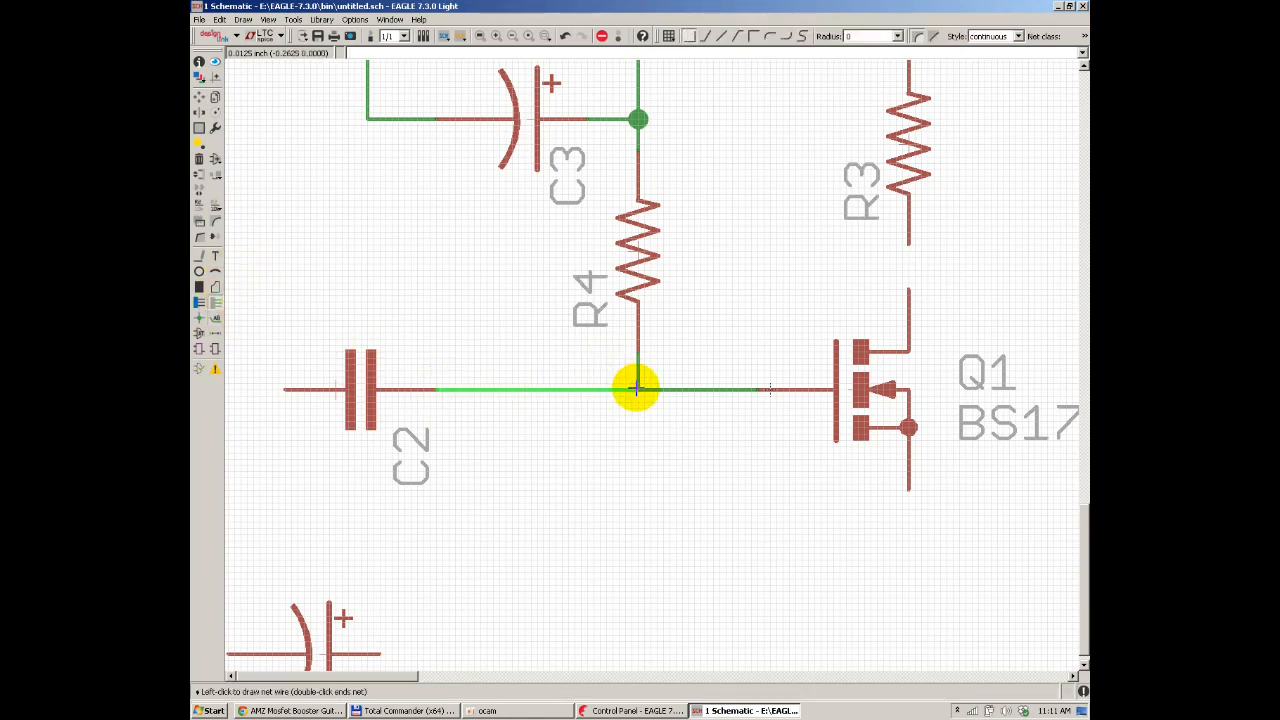
pyautogui.click(637, 389)
pyautogui.scroll(-2, 435, 303)
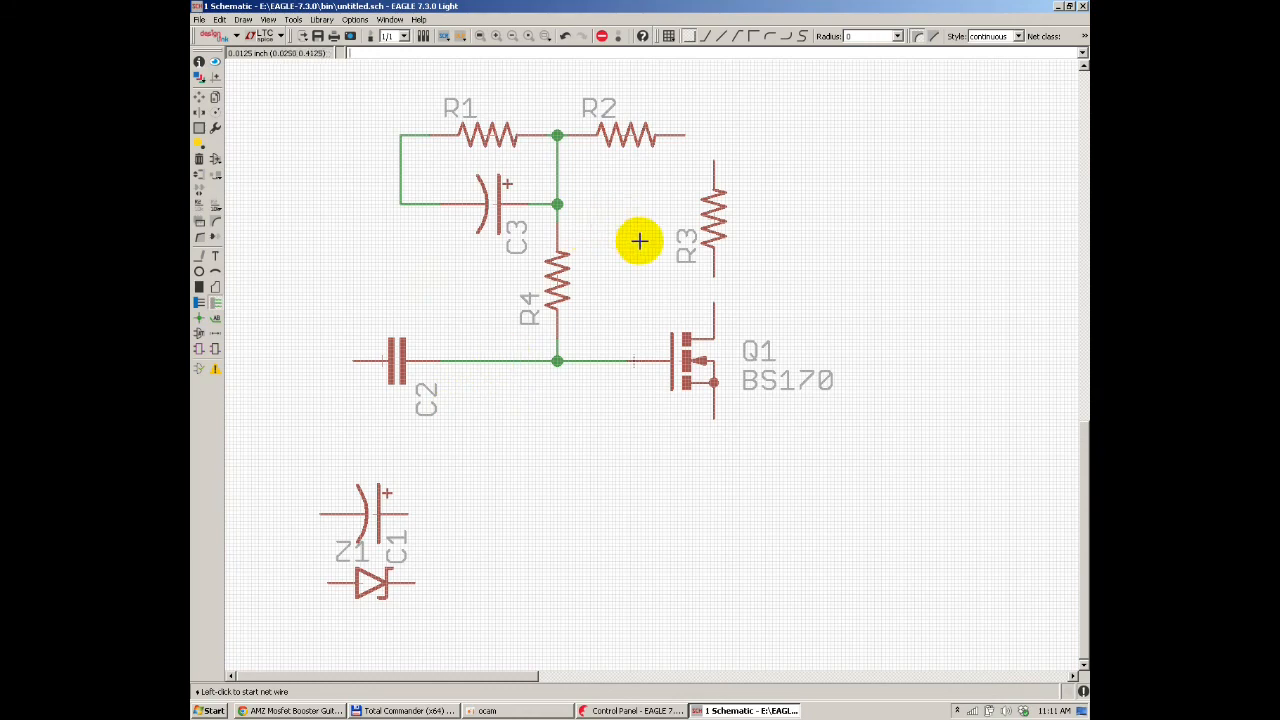
pyautogui.hotkey('alt', 'Tab')
pyautogui.hotkey('alt', 'Tab')
pyautogui.scroll(5, 680, 223)
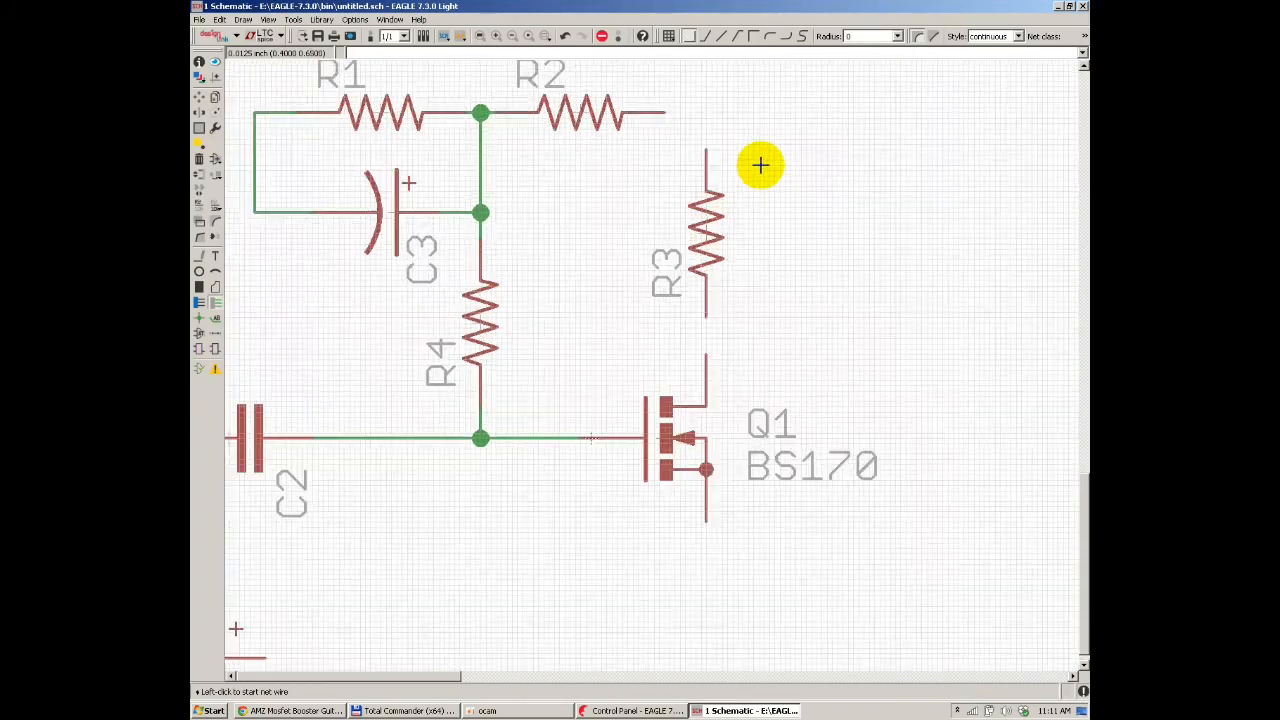
pyautogui.click(637, 87)
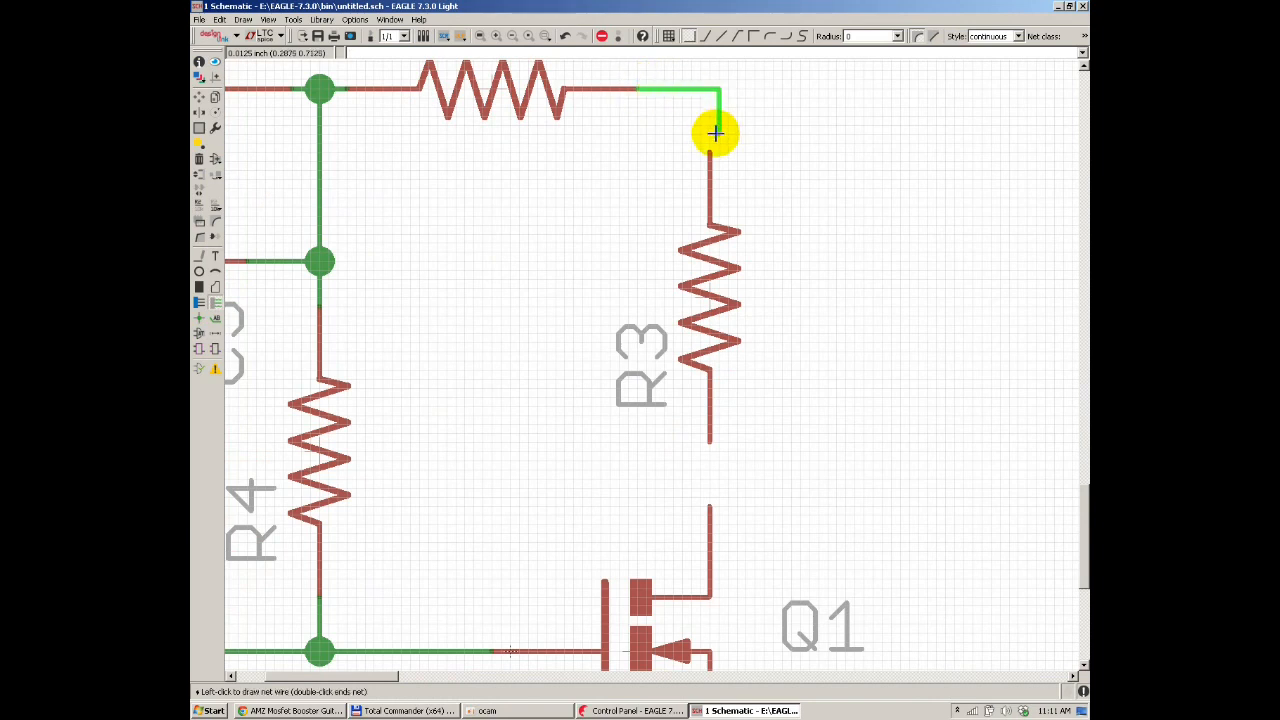
pyautogui.click(709, 148)
pyautogui.hotkey('ctrl', 'z')
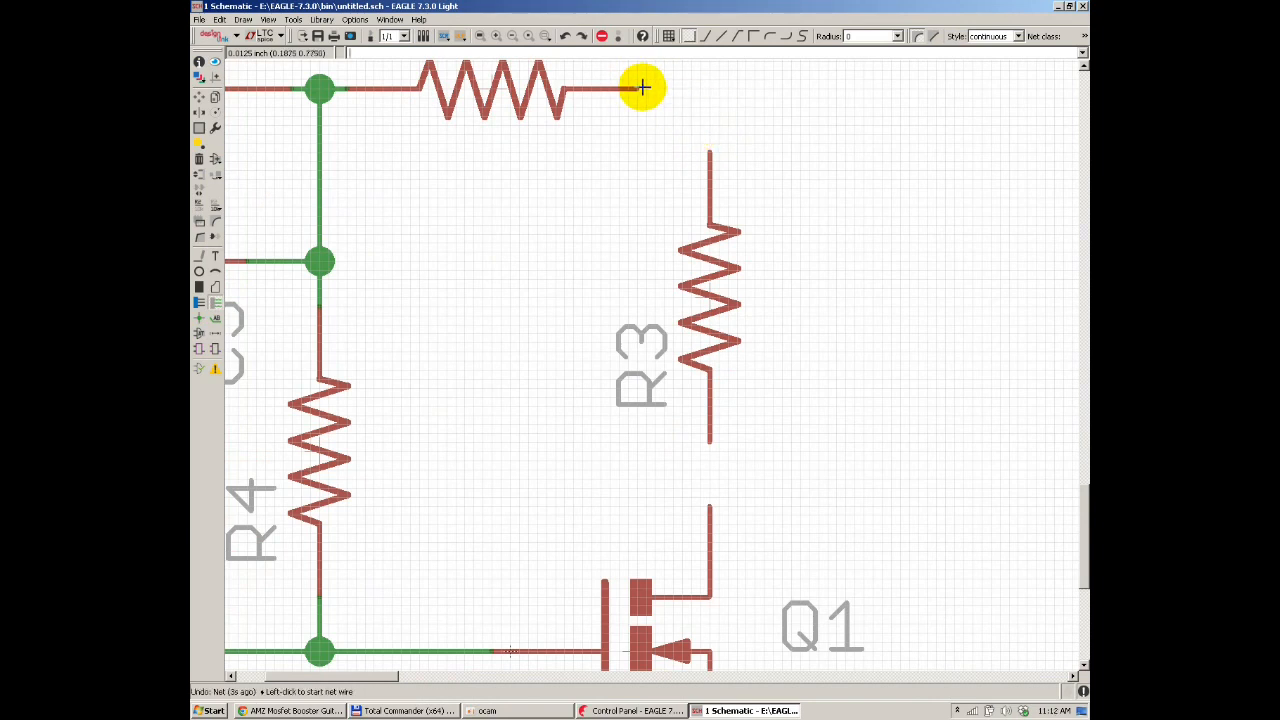
# Step: Draw nets joining R2's free pin to the upper pin of R3 and Q1's drain to R3's lower pin
pyautogui.click(637, 87)
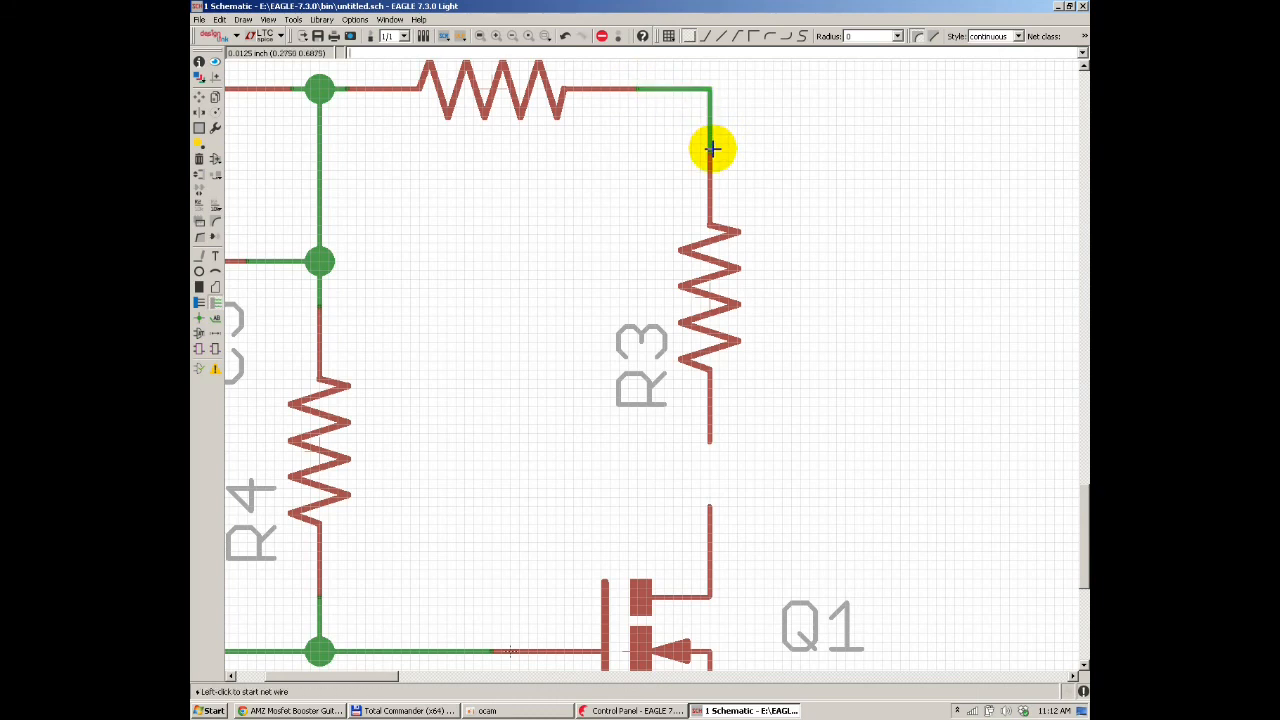
pyautogui.click(711, 148)
pyautogui.click(710, 499)
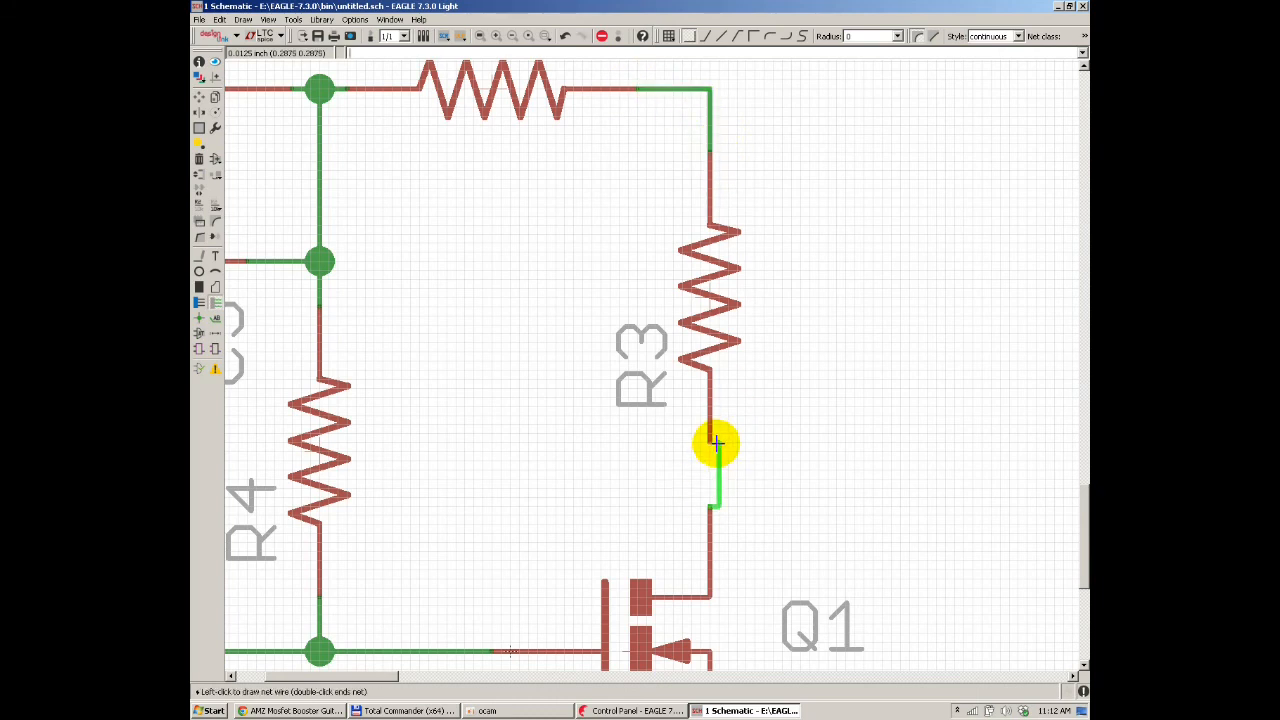
pyautogui.click(713, 443)
pyautogui.scroll(-2, 540, 275)
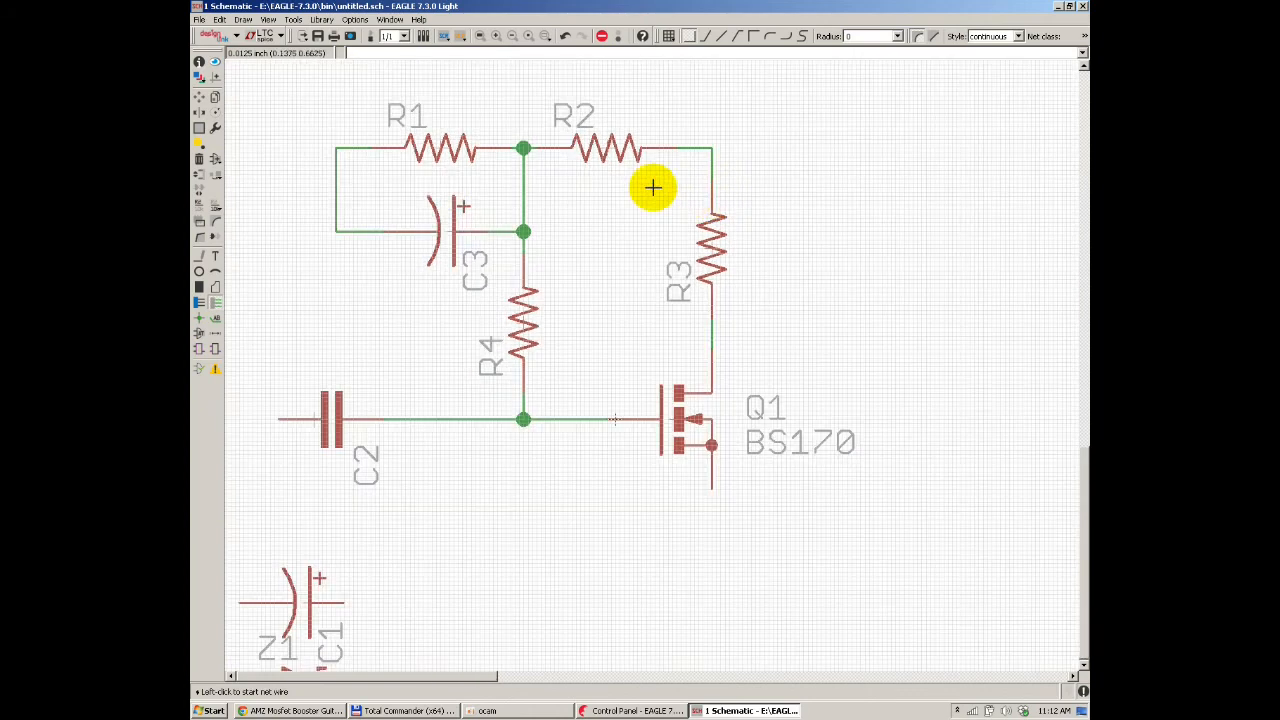
pyautogui.scroll(-1, 546, 206)
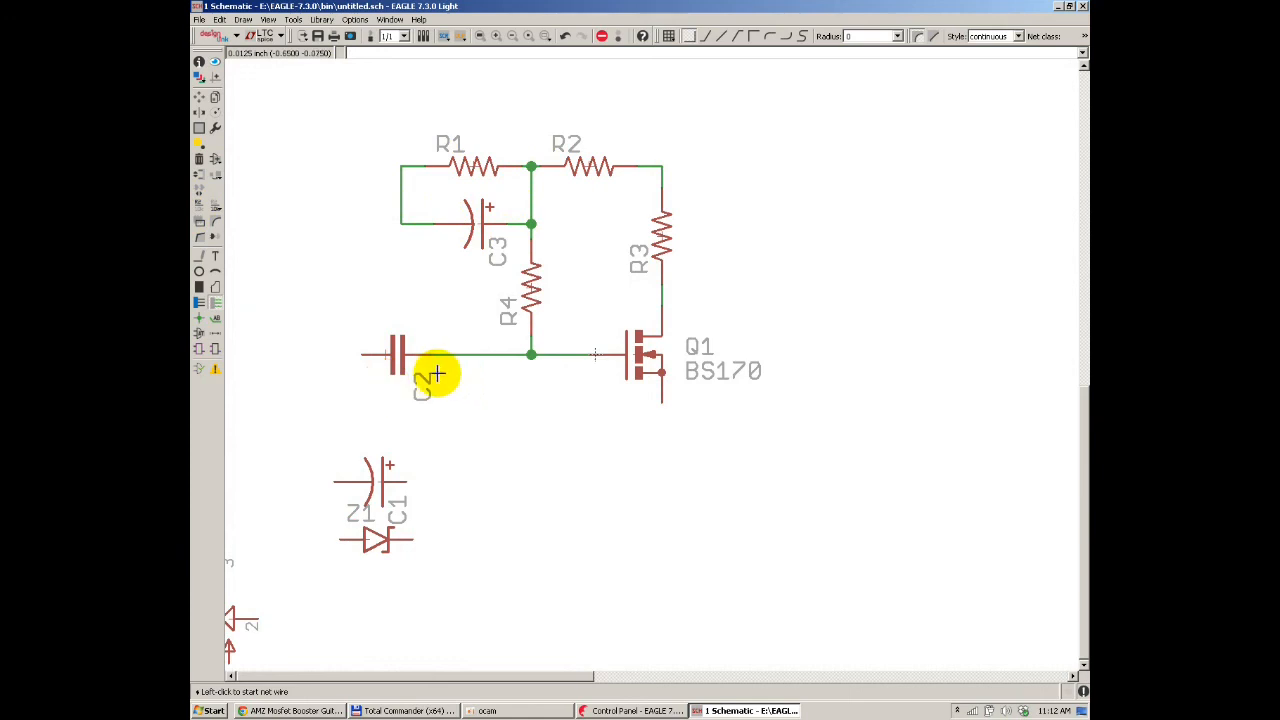
# Step: Compare with the reference circuit and move zener diode Z1 below the gate net of Q1
pyautogui.hotkey('alt', 'Tab')
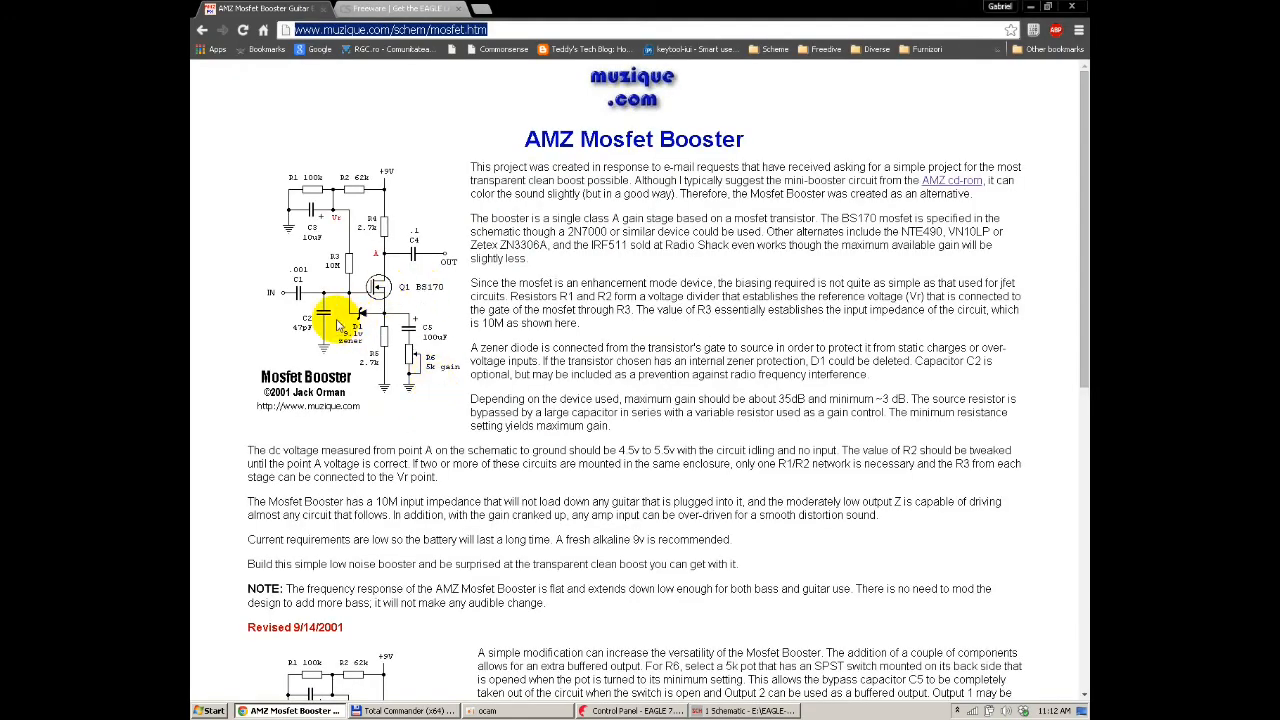
pyautogui.hotkey('alt', 'Tab')
pyautogui.scroll(4, 449, 260)
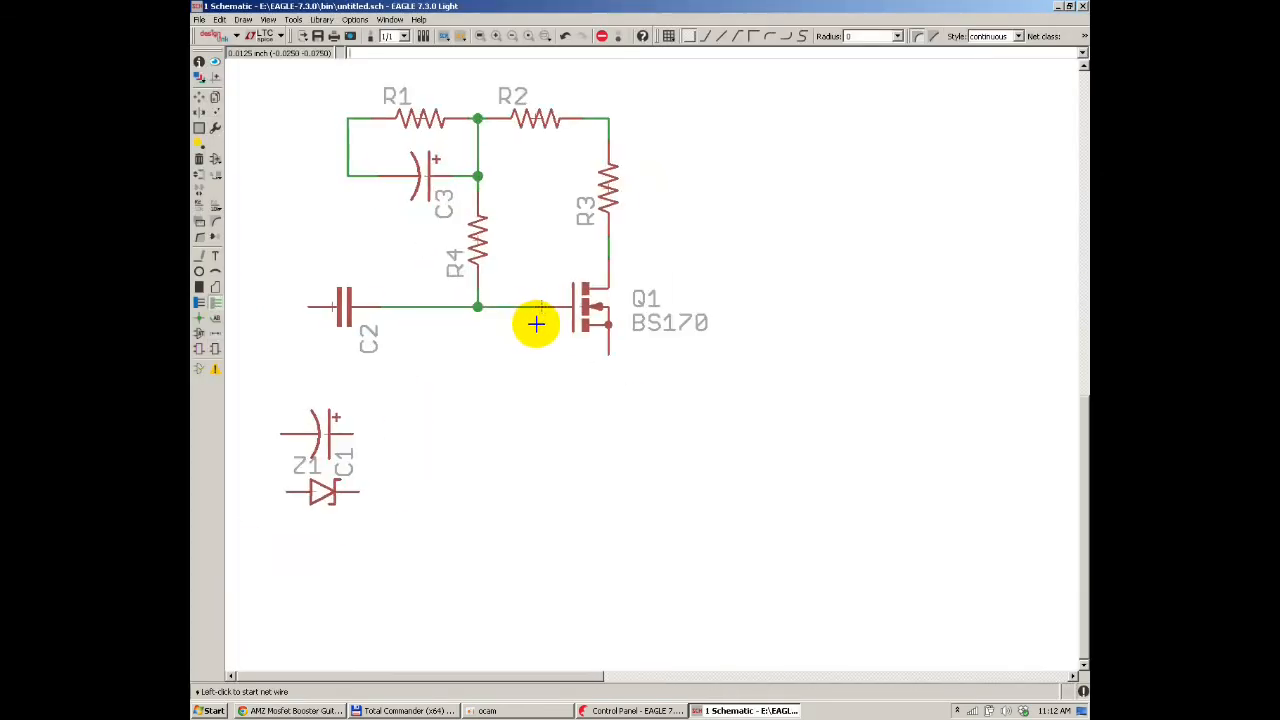
pyautogui.click(199, 97)
pyautogui.click(273, 532)
pyautogui.click(520, 421)
# Step: Check the zener's orientation in the reference circuit and rotate Z1 by 180° beneath Q1
pyautogui.hotkey('alt', 'Tab')
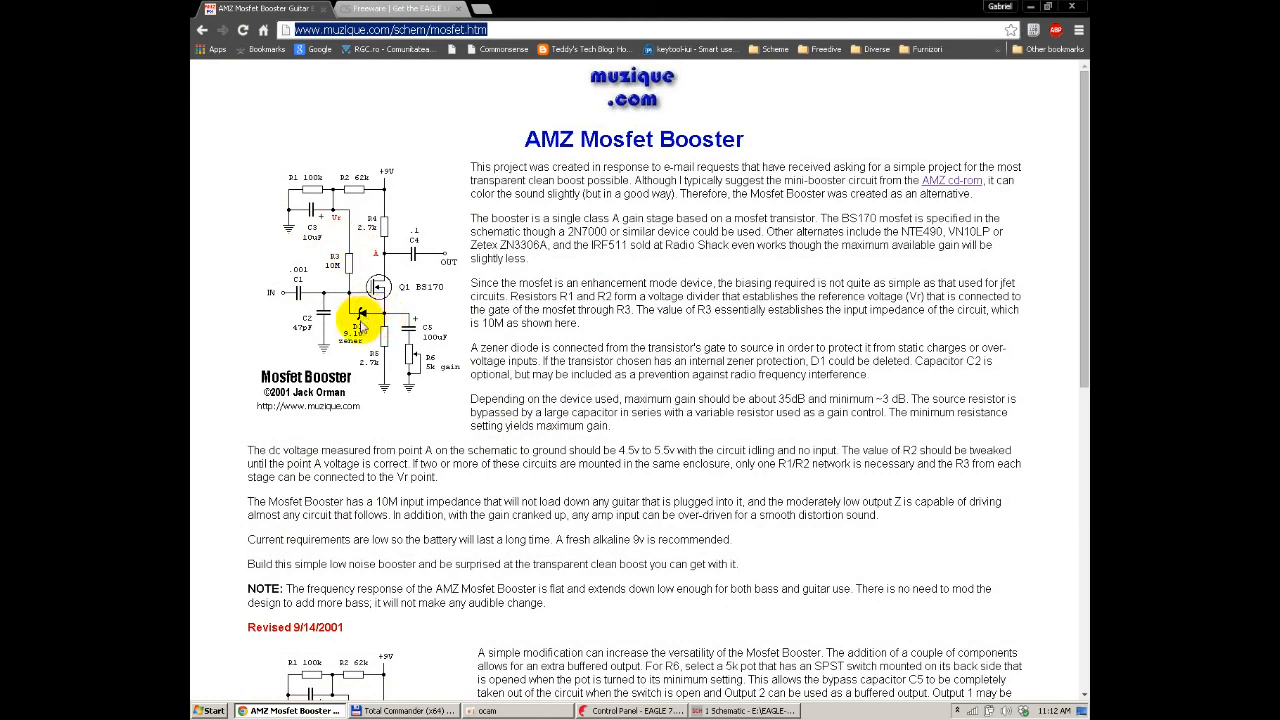
pyautogui.hotkey('alt', 'Tab')
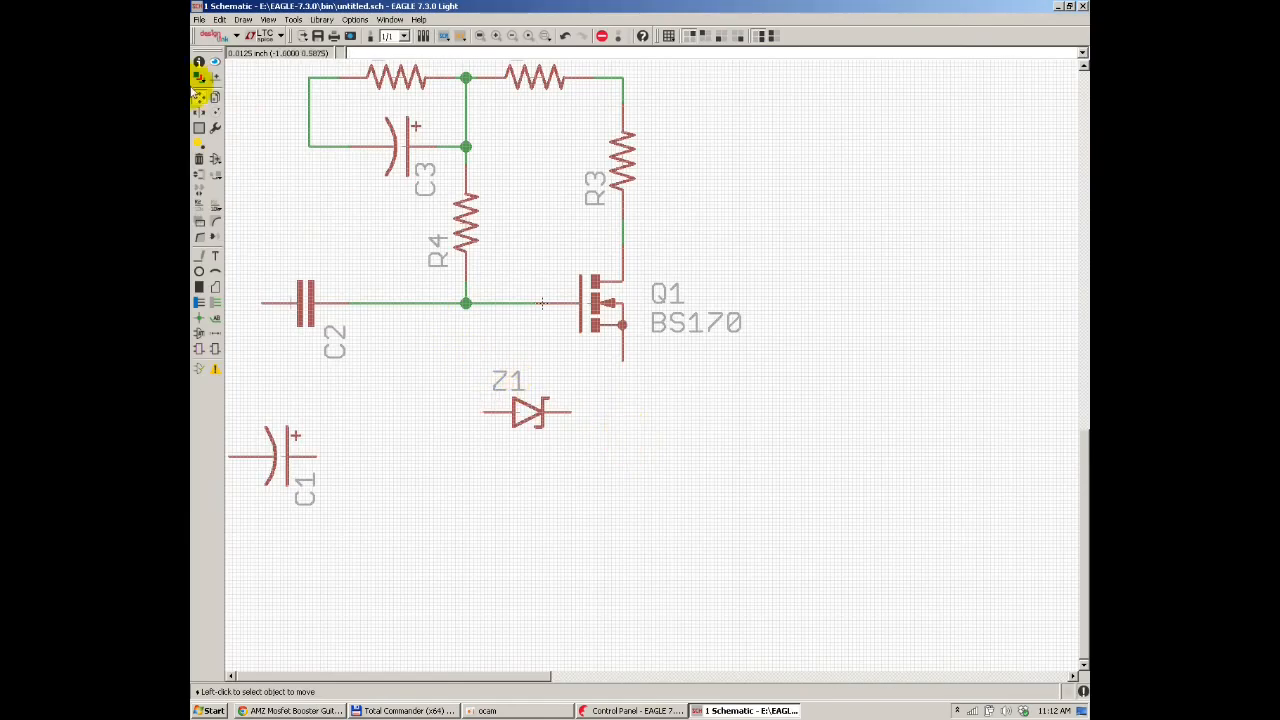
pyautogui.click(516, 410)
pyautogui.rightClick(566, 400)
pyautogui.rightClick(543, 368)
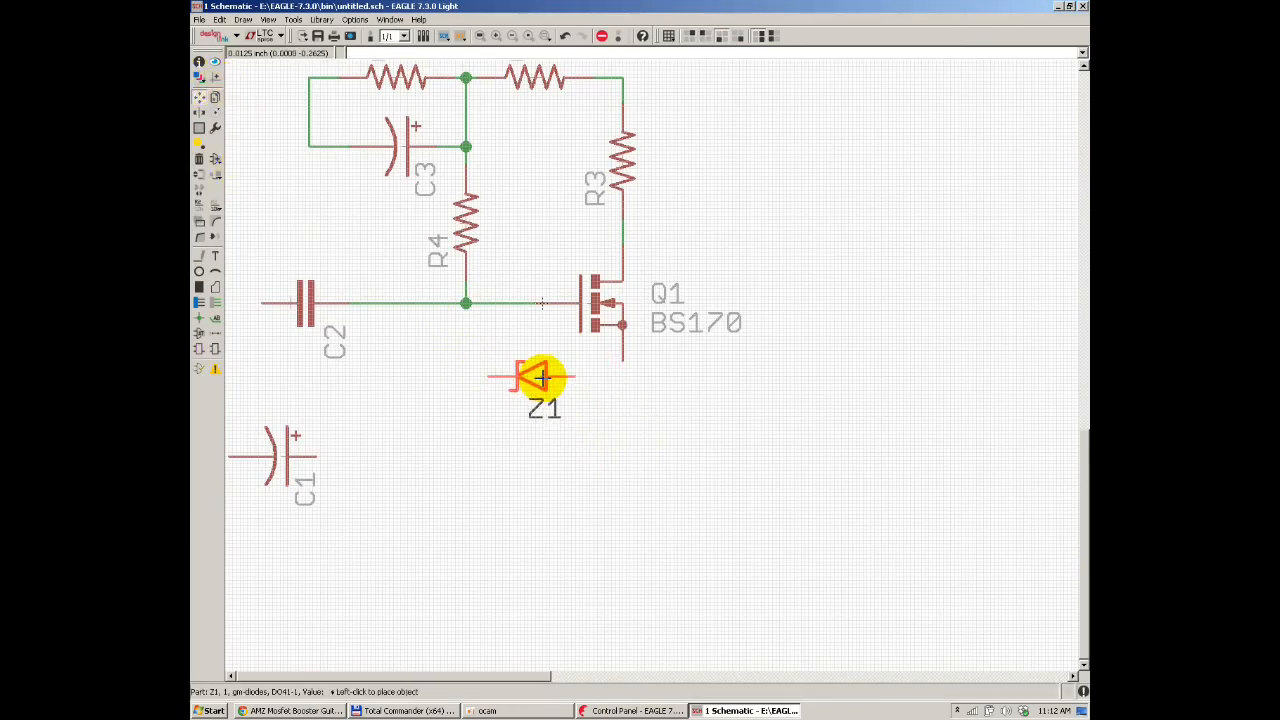
pyautogui.click(549, 410)
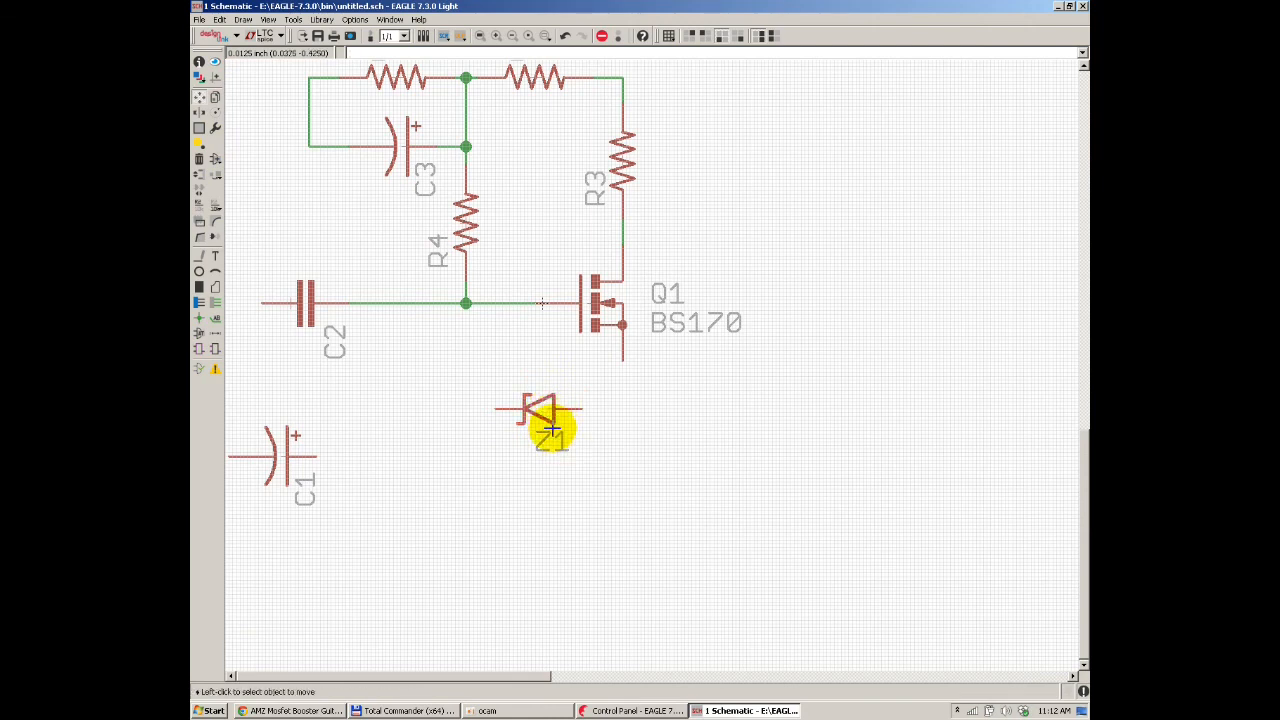
# Step: Pick up Z1, turn it through its orientations and place it horizontally beneath Q1 with its cathode towards R4's side
pyautogui.click(541, 409)
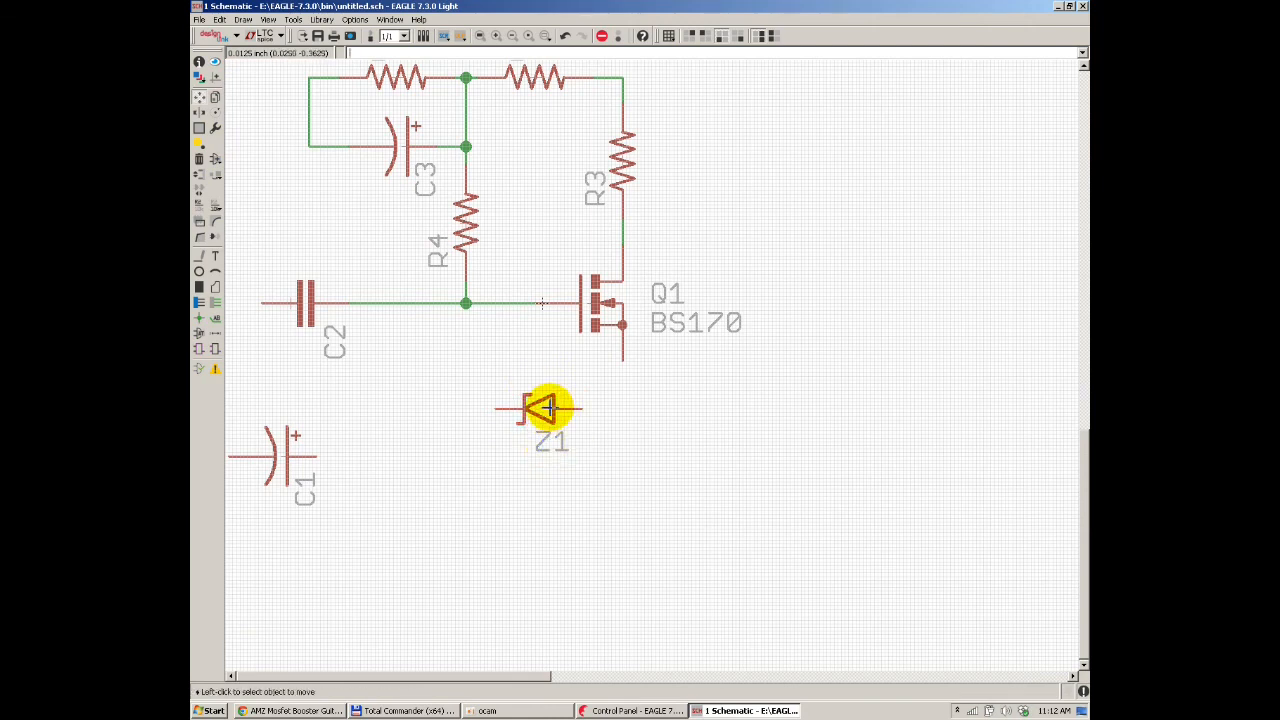
pyautogui.click(545, 408)
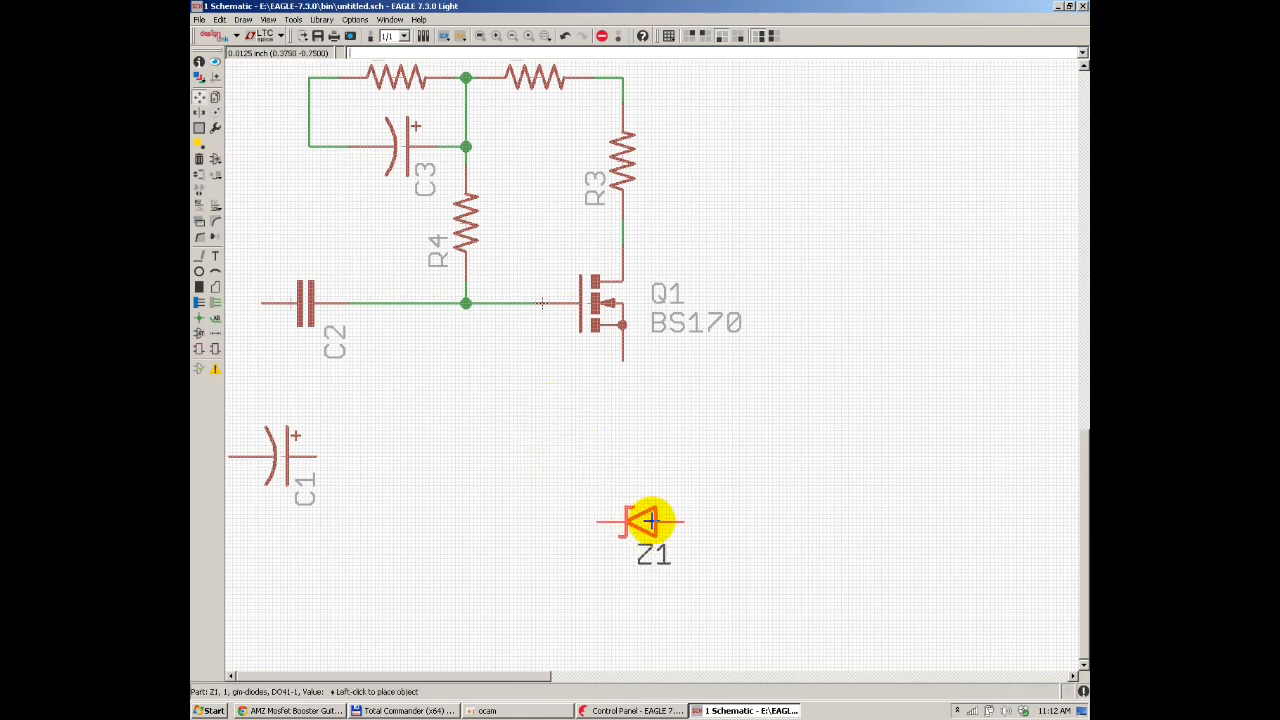
pyautogui.click(541, 402)
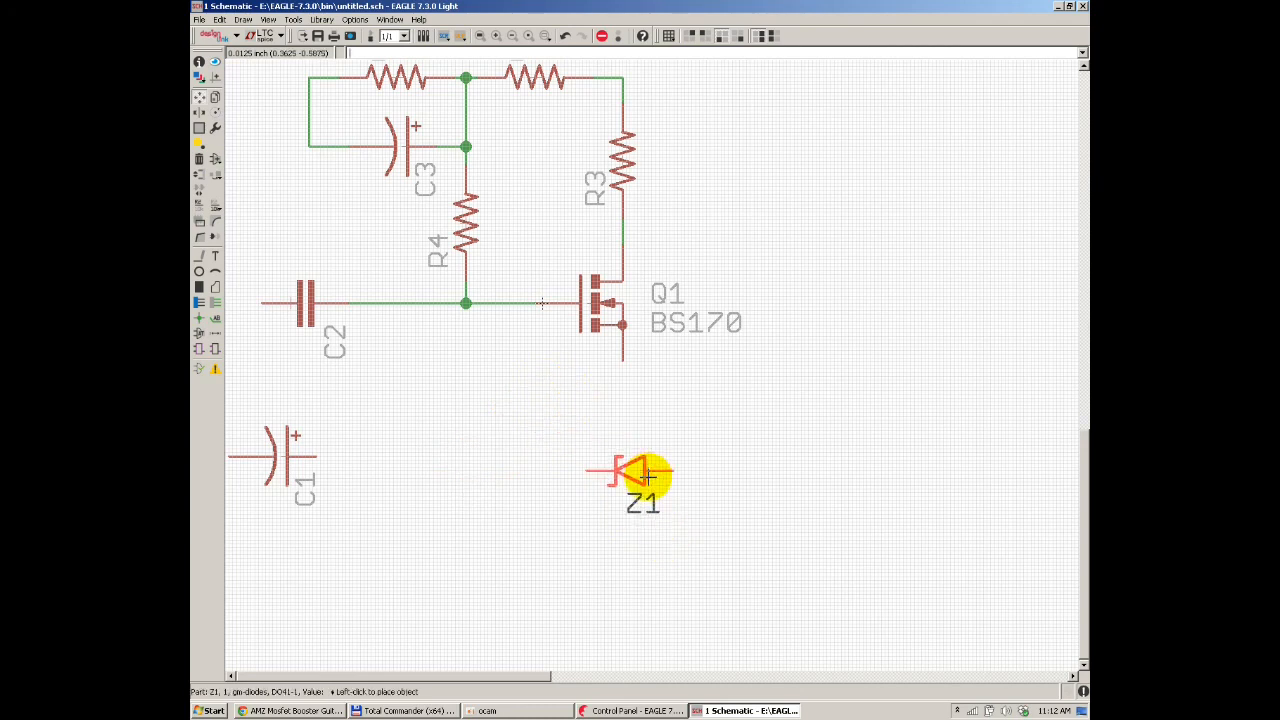
pyautogui.click(643, 511)
pyautogui.click(644, 511)
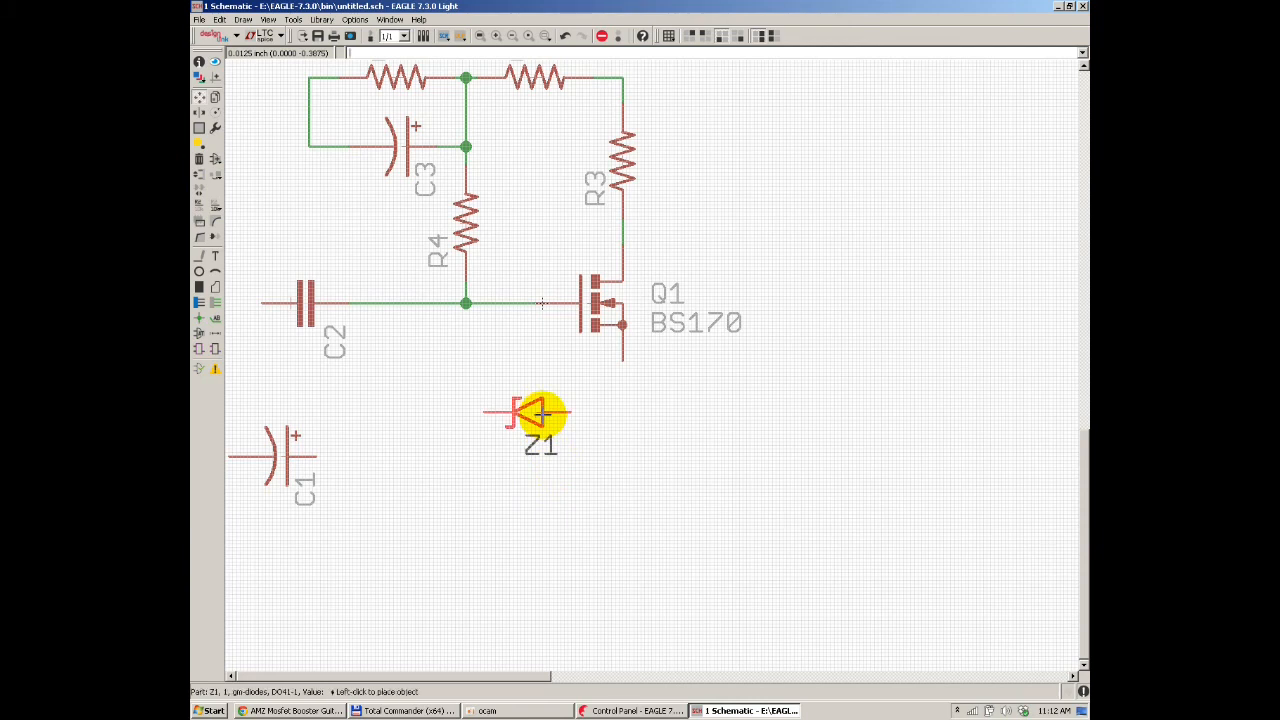
pyautogui.rightClick(541, 412)
pyautogui.rightClick(542, 413)
pyautogui.rightClick(544, 414)
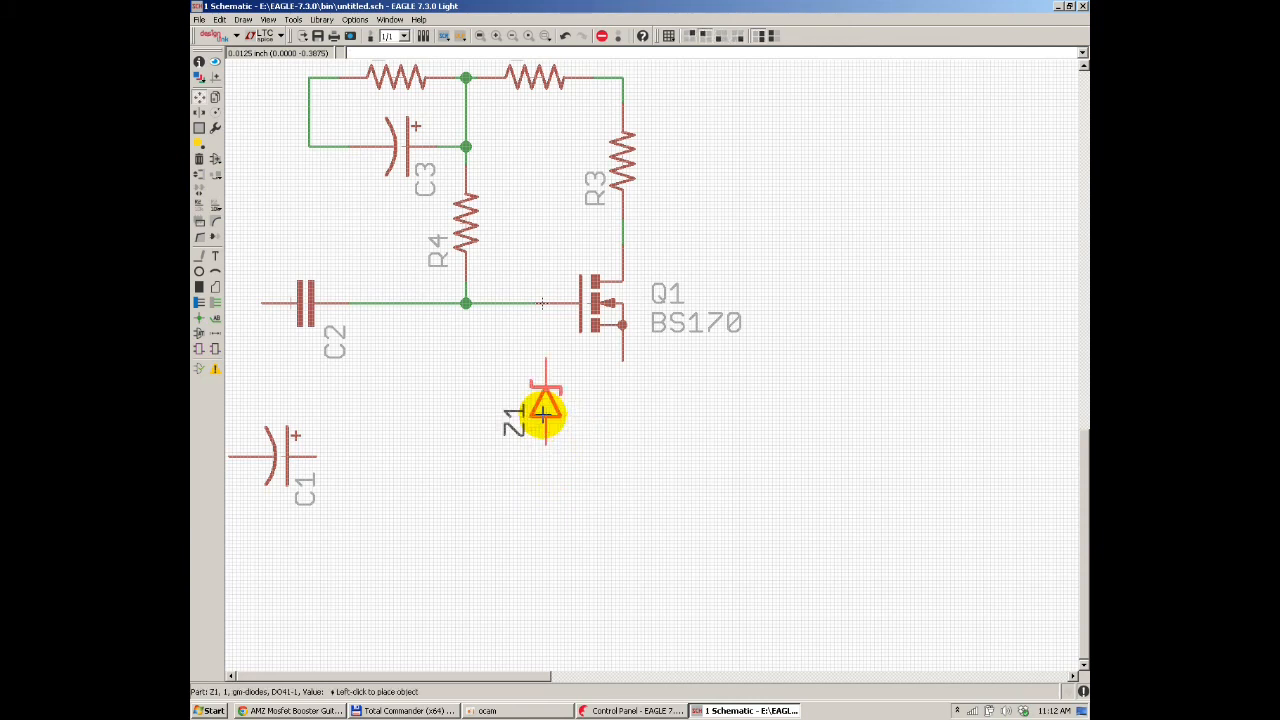
pyautogui.rightClick(543, 414)
pyautogui.rightClick(543, 414)
pyautogui.rightClick(543, 414)
pyautogui.rightClick(543, 414)
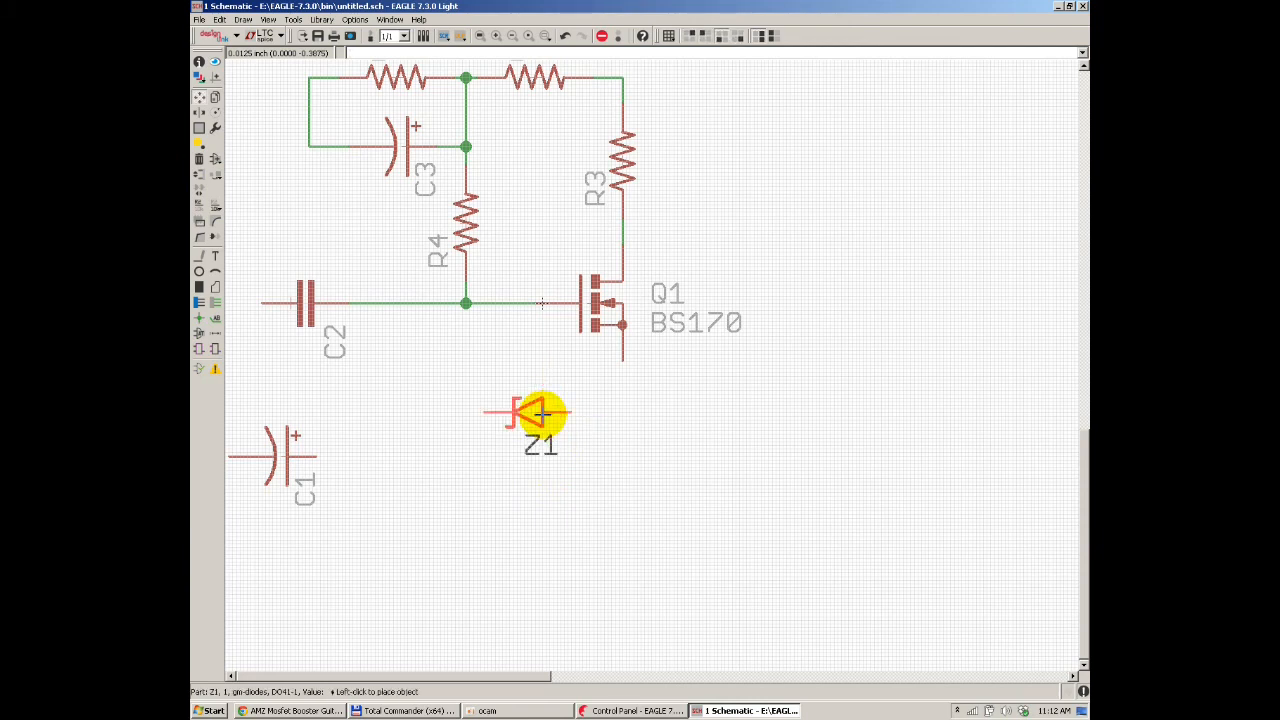
pyautogui.click(563, 408)
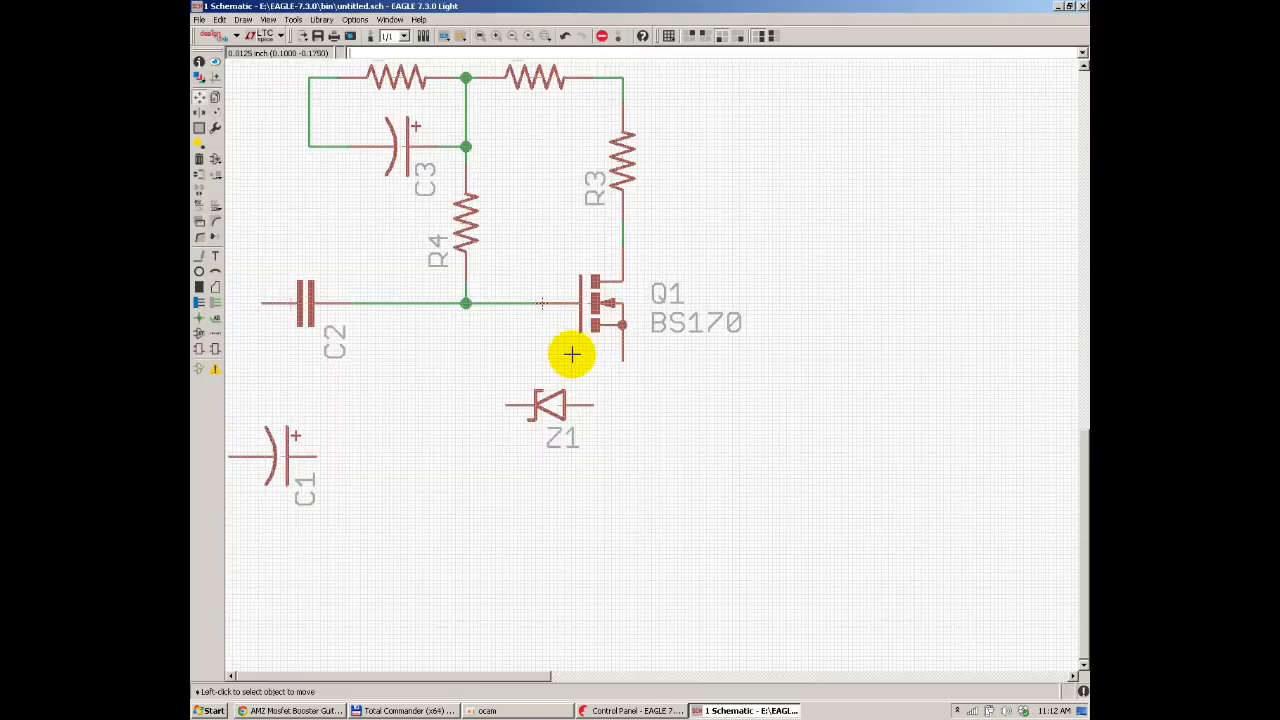
# Step: Draw nets from Z1's cathode to the junction of R4 and the gate, and from its anode to Q1's source
pyautogui.scroll(4, 571, 354)
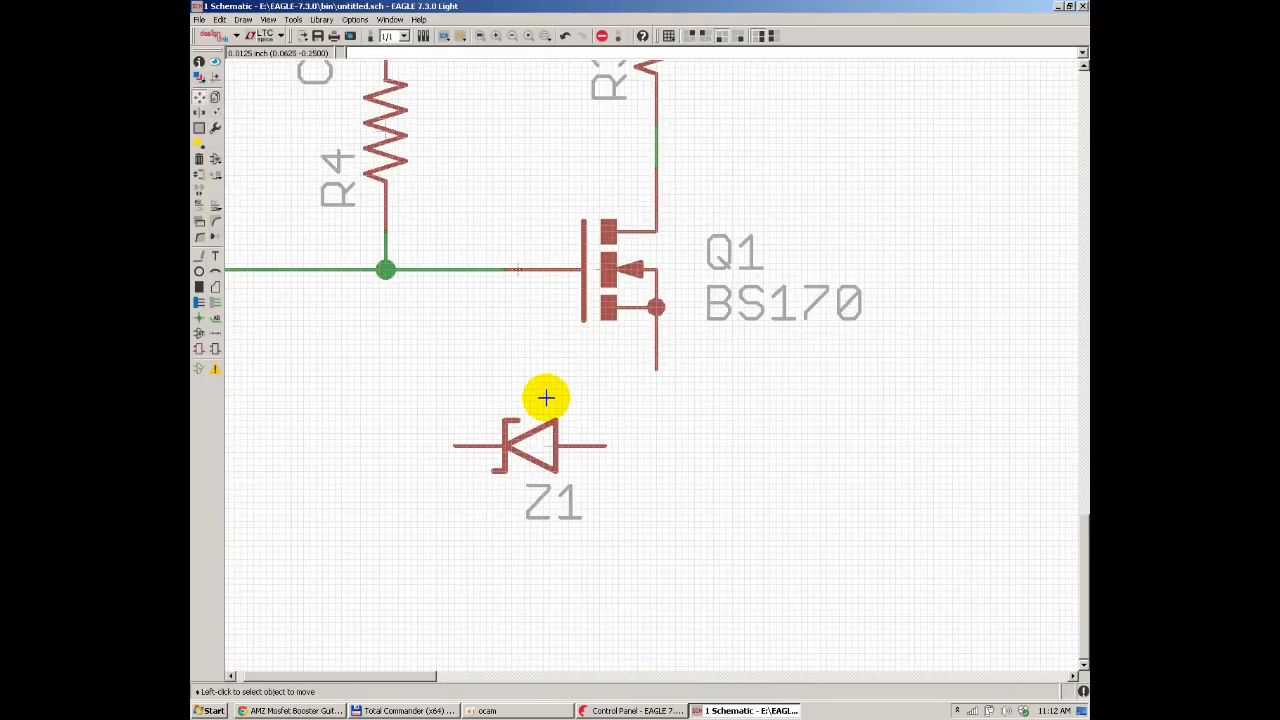
pyautogui.click(217, 302)
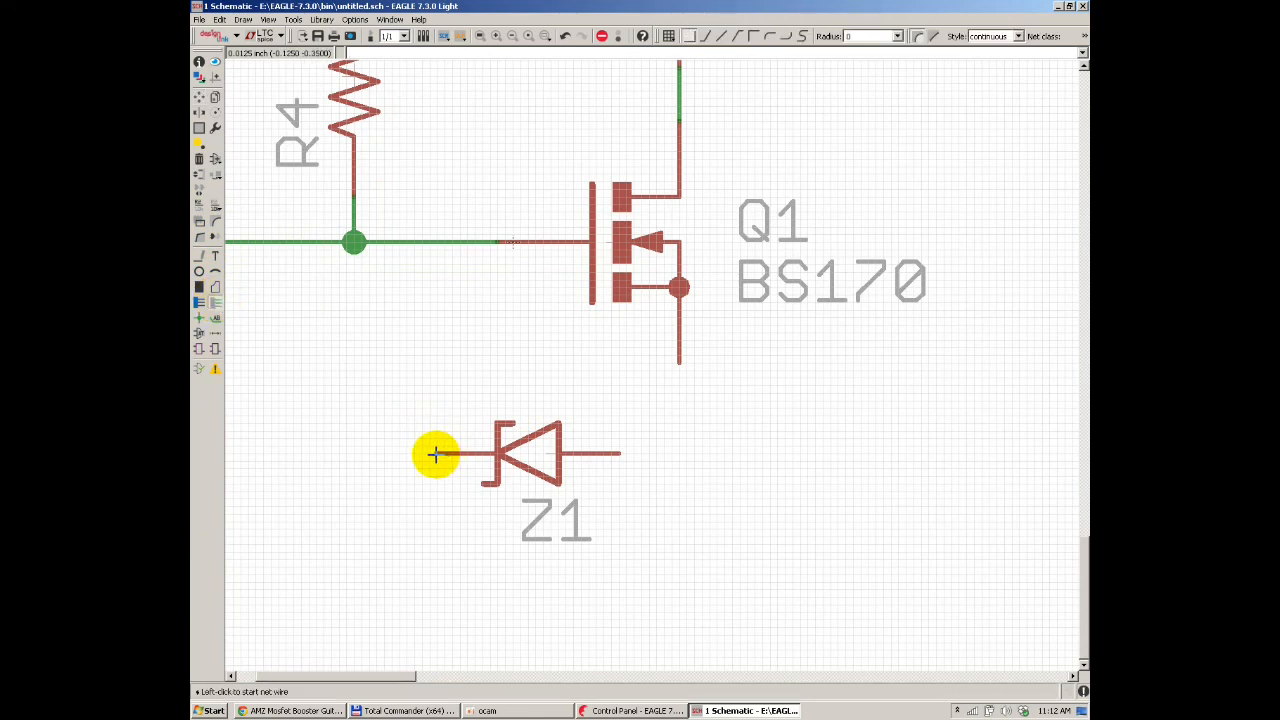
pyautogui.click(435, 454)
pyautogui.click(353, 242)
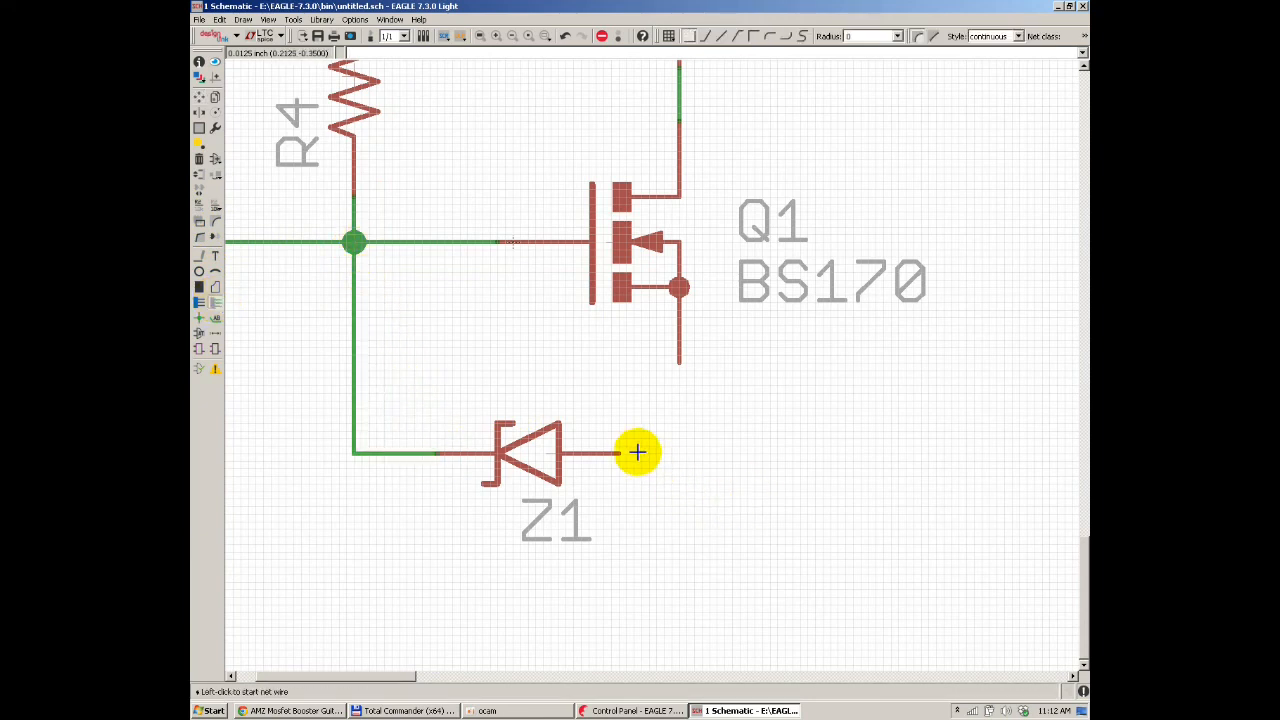
pyautogui.click(638, 452)
pyautogui.click(677, 367)
pyautogui.scroll(-2, 519, 351)
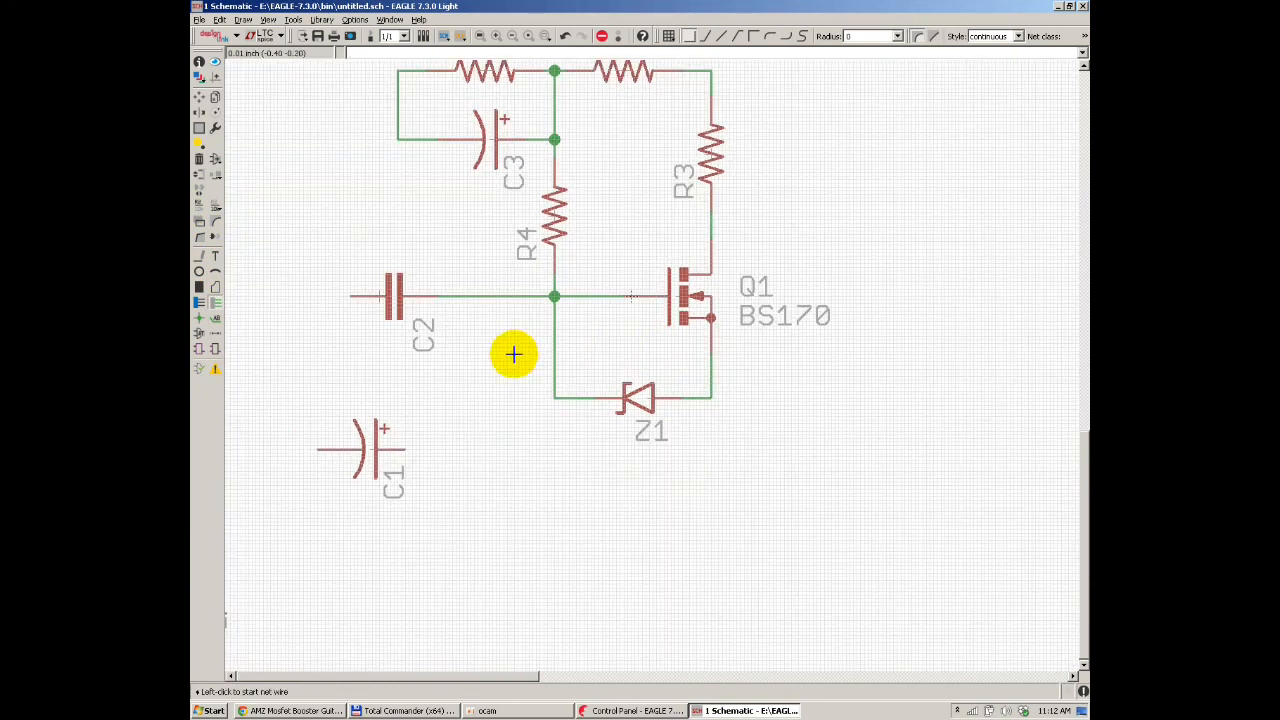
# Step: Check the reference circuit and place a vertical copy of a resistor below Z1, in line with Q1's source
pyautogui.hotkey('alt', 'Tab')
pyautogui.hotkey('alt', 'Tab')
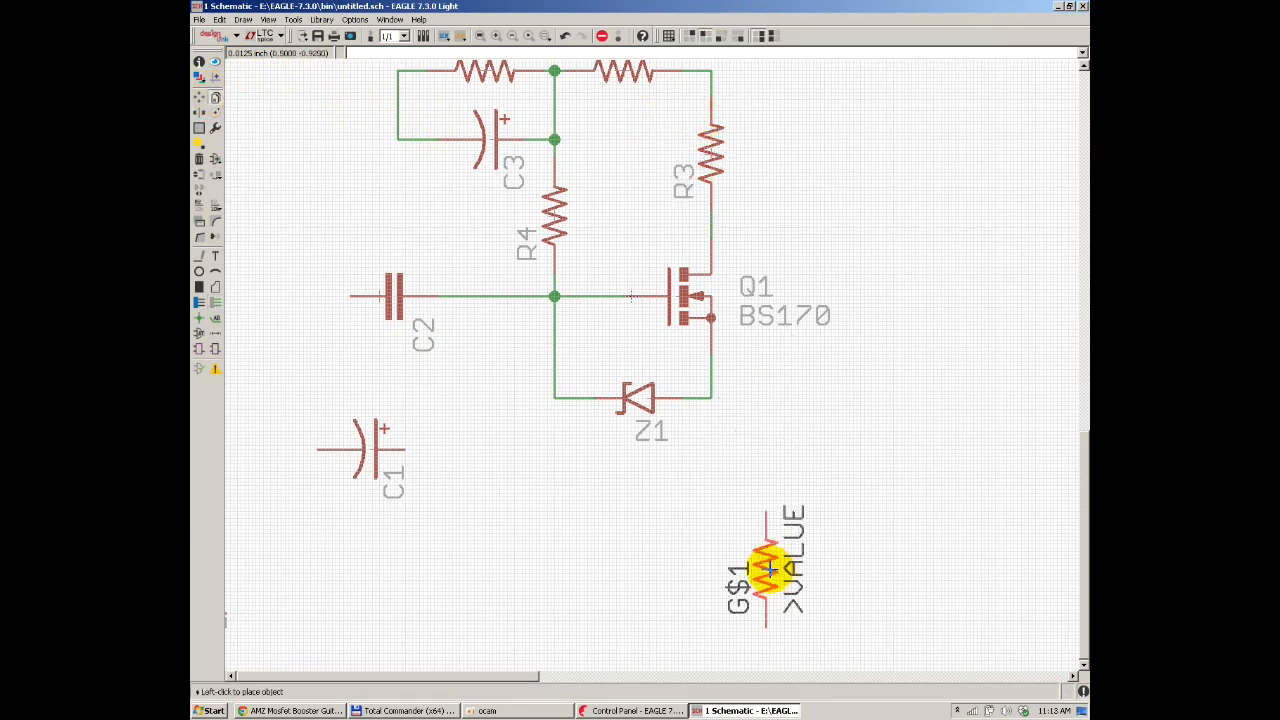
pyautogui.scroll(3, 720, 490)
pyautogui.click(718, 470)
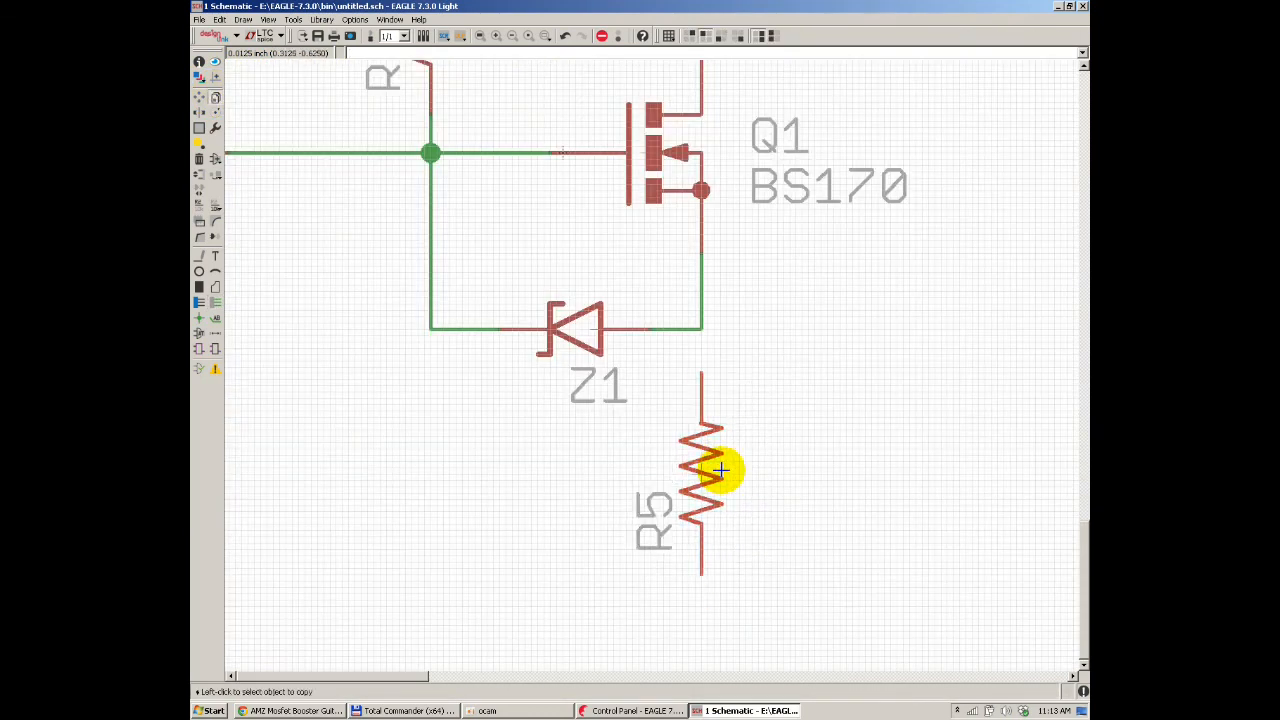
# Step: Draw a net from the upper pin of R5 to the corner joining Z1's anode and Q1's source
pyautogui.scroll(2, 750, 390)
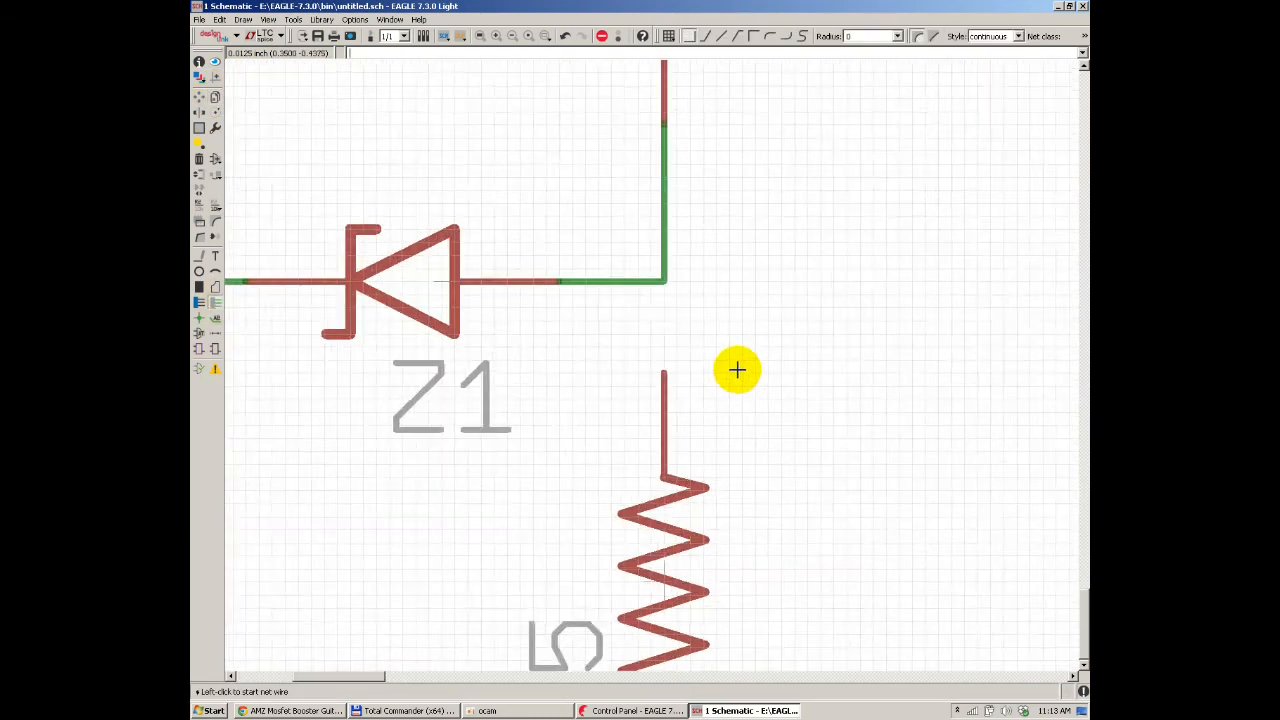
pyautogui.scroll(3, 609, 349)
pyautogui.click(609, 375)
pyautogui.click(601, 224)
pyautogui.scroll(-6, 509, 189)
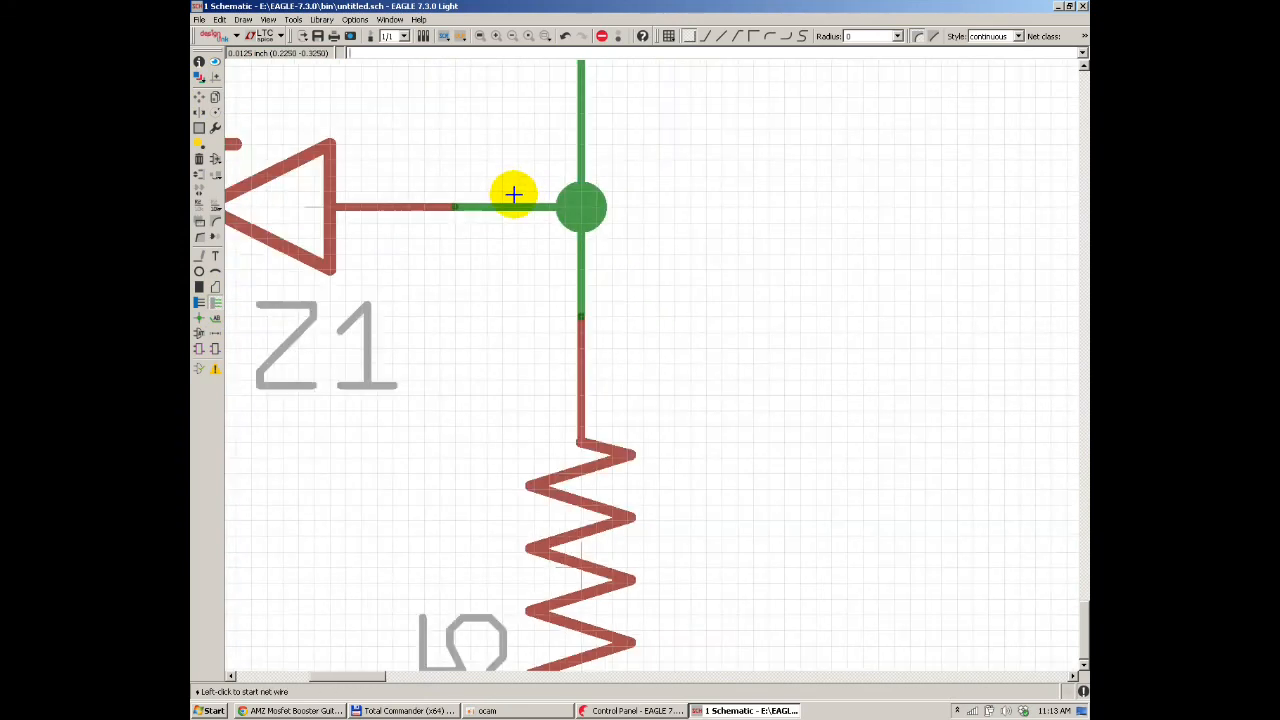
pyautogui.scroll(-5, 560, 330)
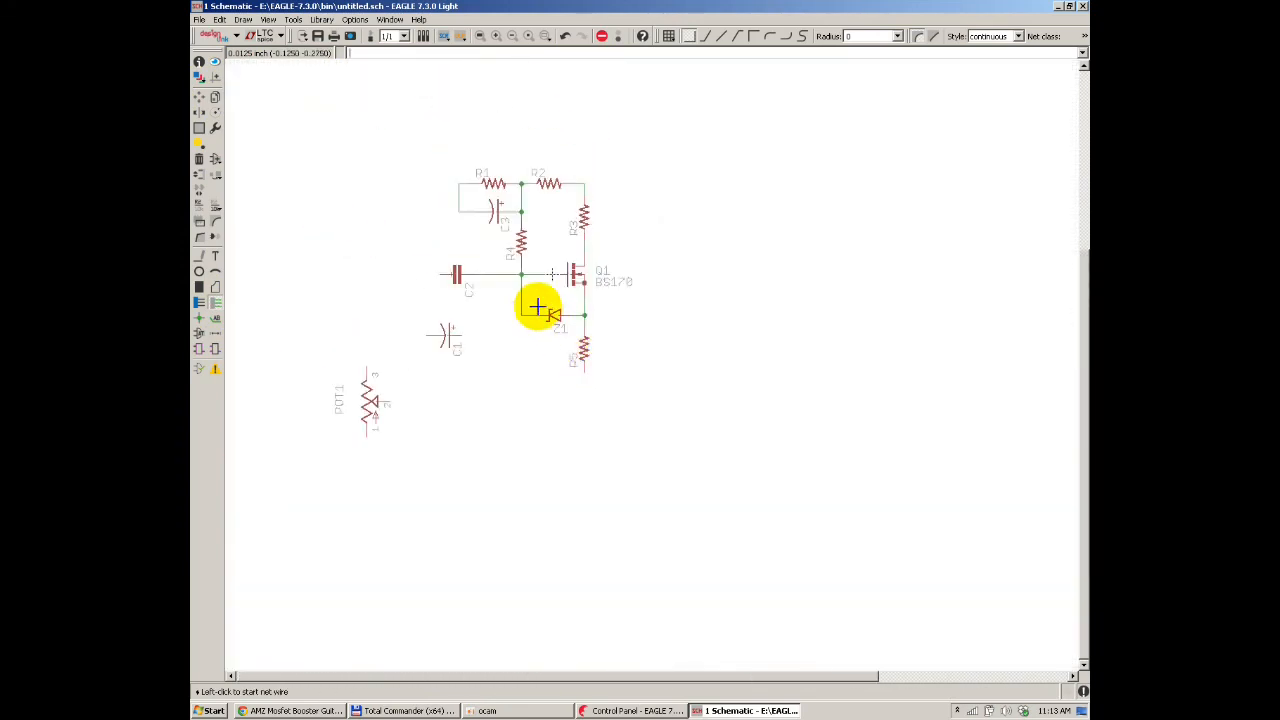
# Step: Compare with the reference circuit and place a copy of polarized capacitor C1 beside R5, upright with its positive pin up
pyautogui.hotkey('alt', 'Tab')
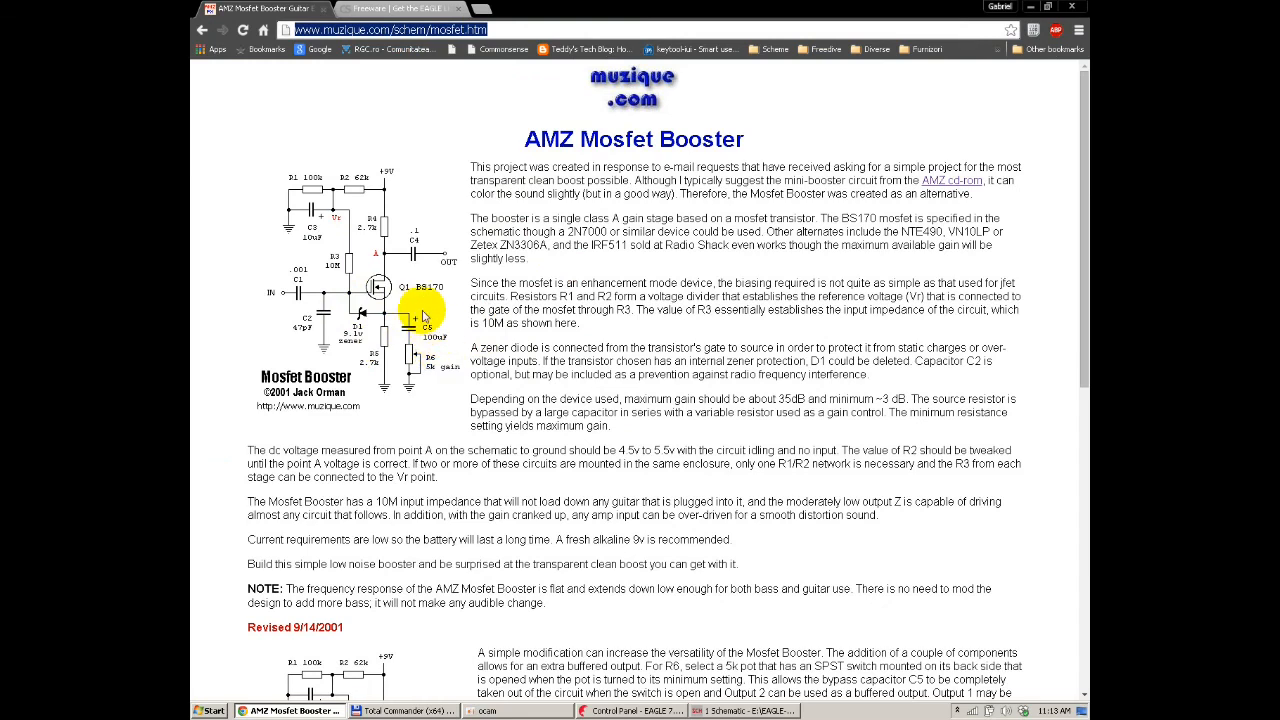
pyautogui.hotkey('alt', 'Tab')
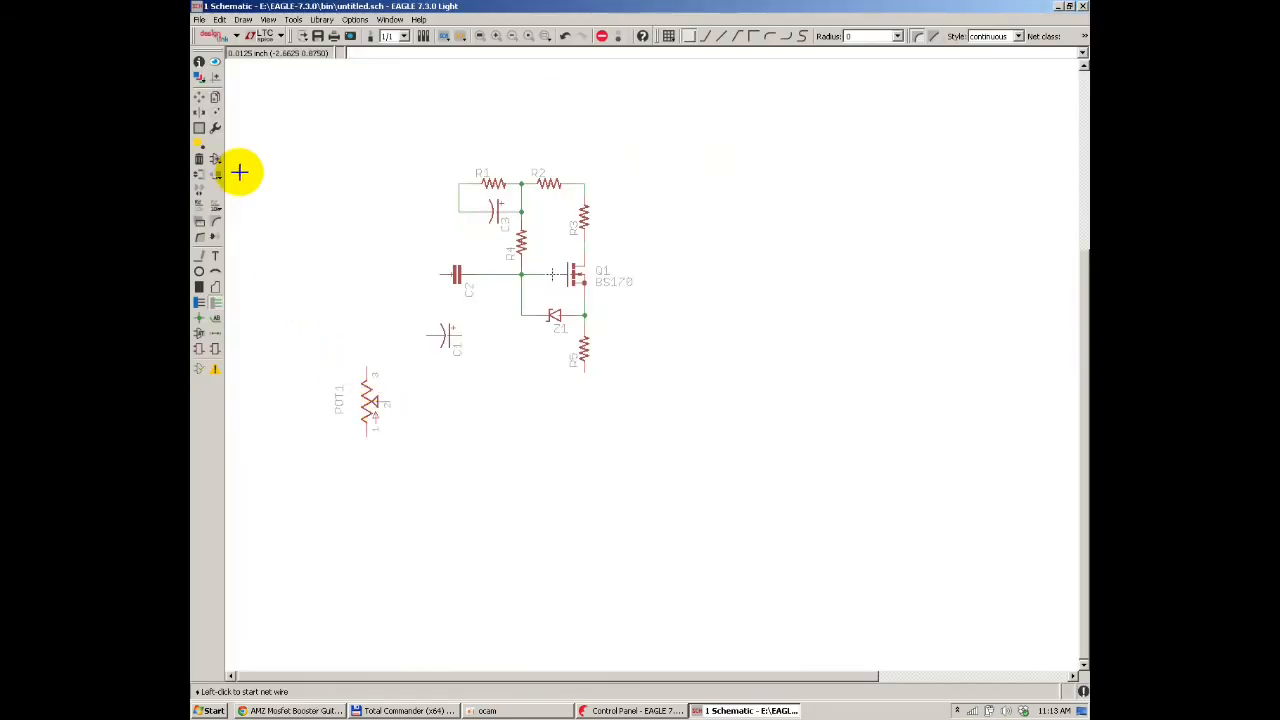
pyautogui.click(215, 97)
pyautogui.click(449, 340)
pyautogui.scroll(5, 628, 328)
pyautogui.scroll(1, 598, 368)
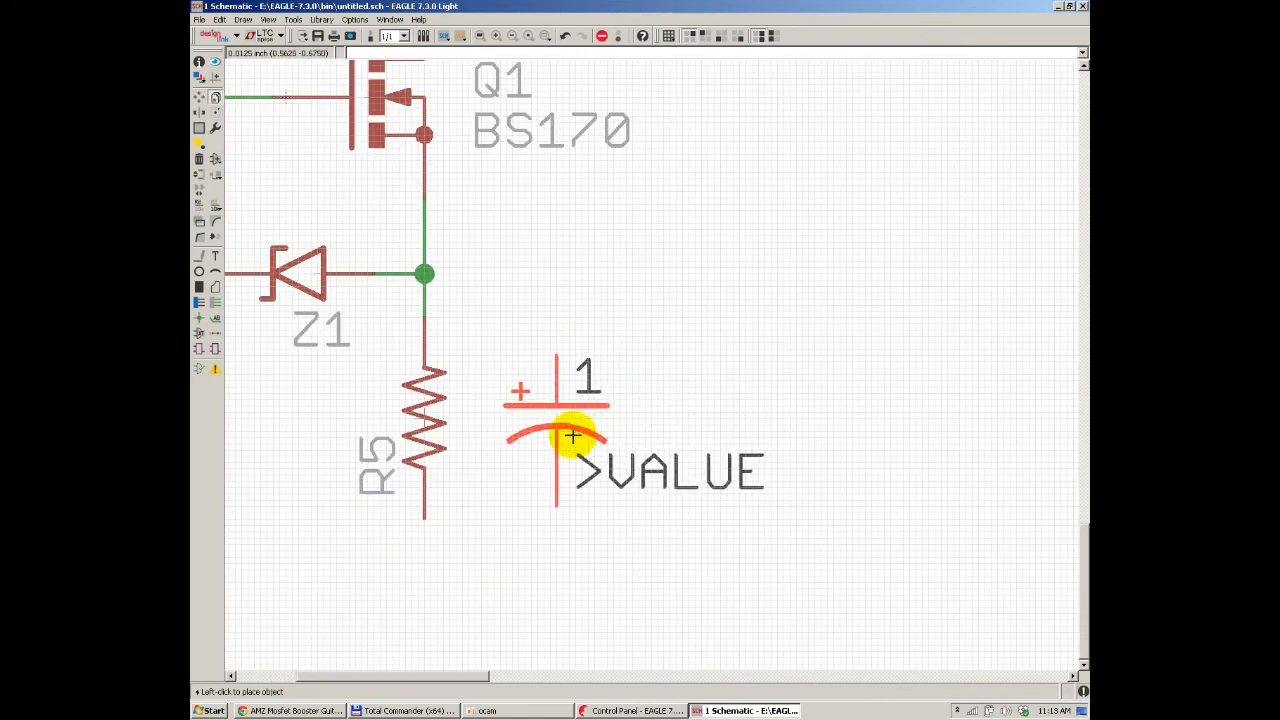
pyautogui.click(582, 423)
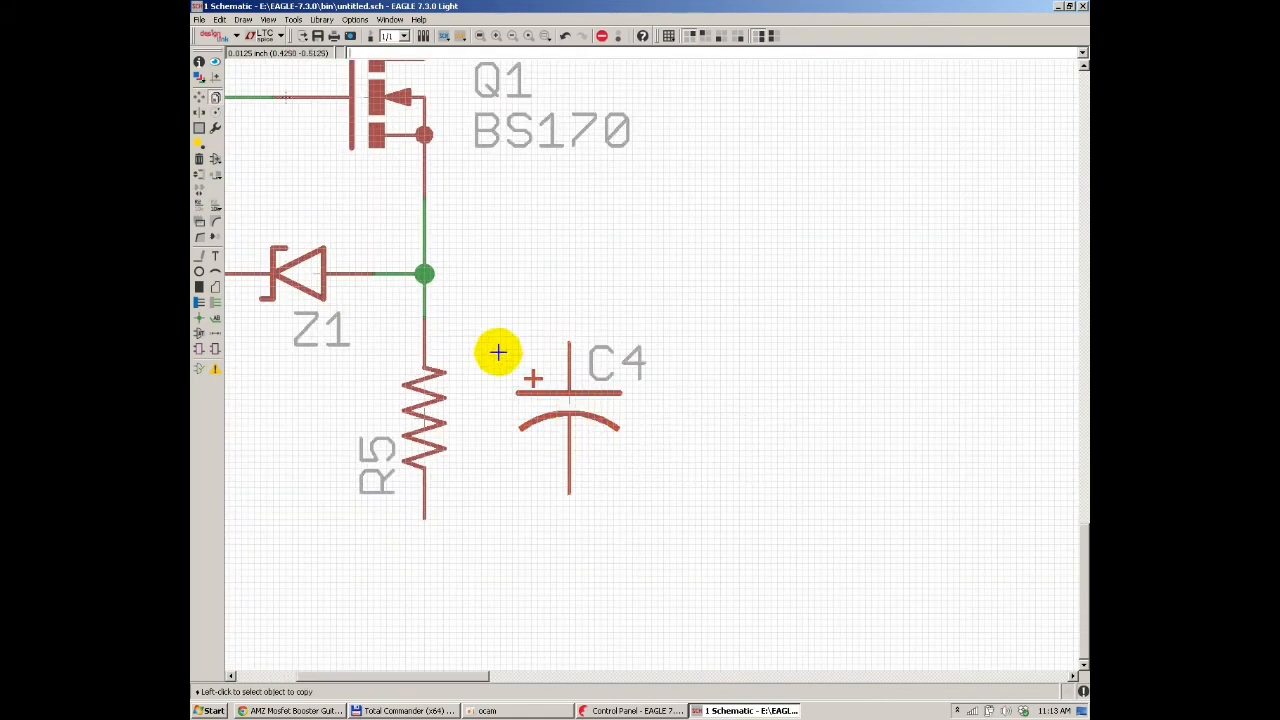
# Step: Draw a net from the junction of Z1 and R5 to the positive pin of C4
pyautogui.click(215, 302)
pyautogui.click(425, 271)
pyautogui.click(570, 340)
pyautogui.scroll(-3, 530, 325)
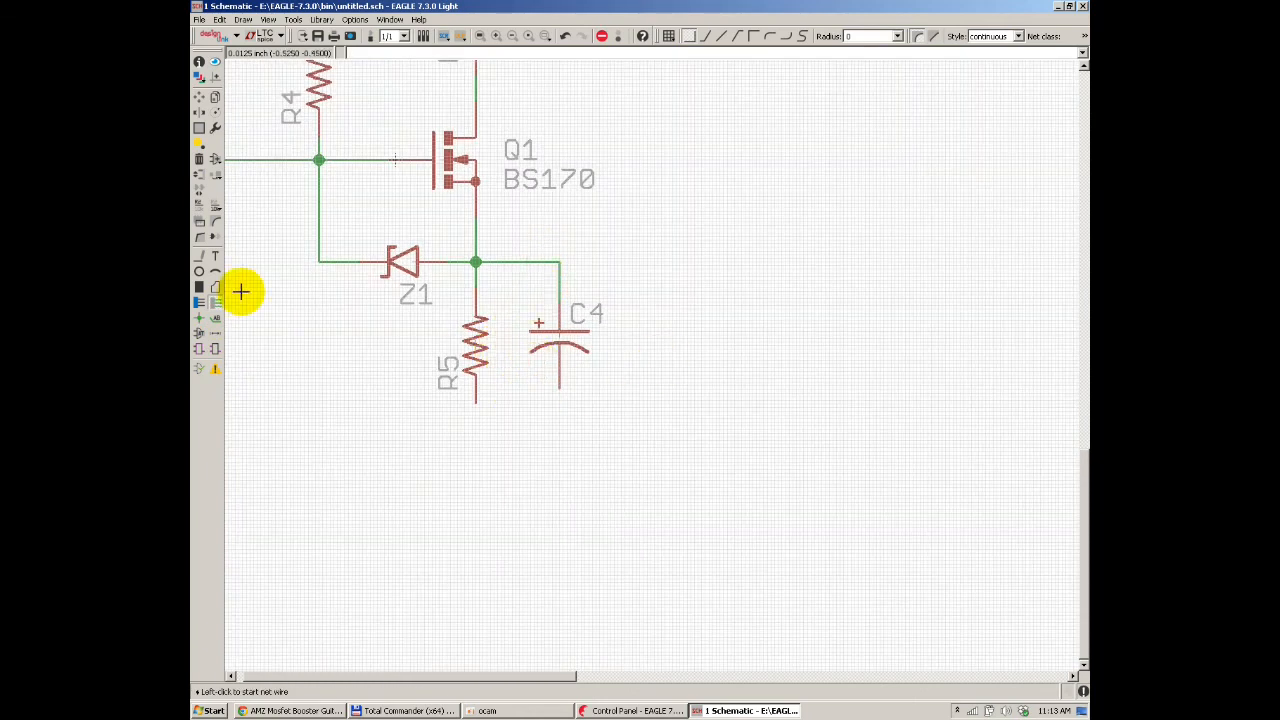
# Step: Move POT1 directly below C4 so that its pin 3 lines up with C4's lower pin
pyautogui.scroll(-2, 679, 400)
pyautogui.click(199, 97)
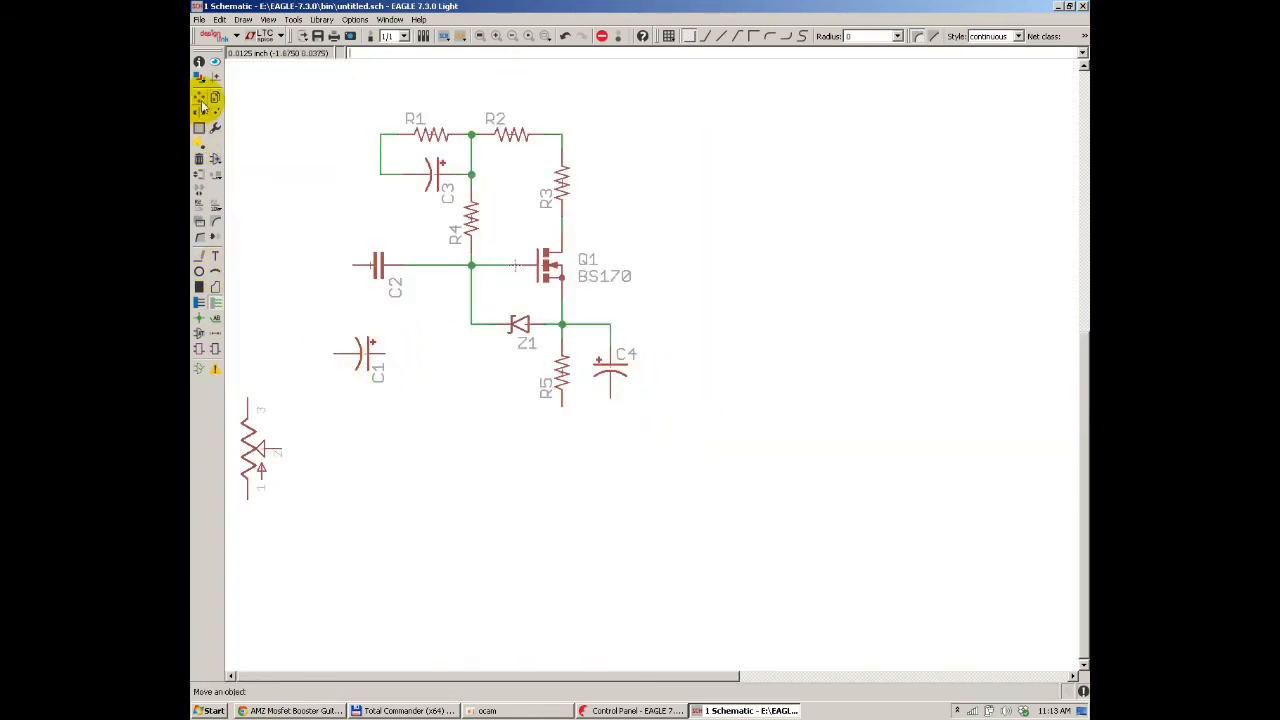
pyautogui.click(253, 437)
pyautogui.scroll(3, 623, 525)
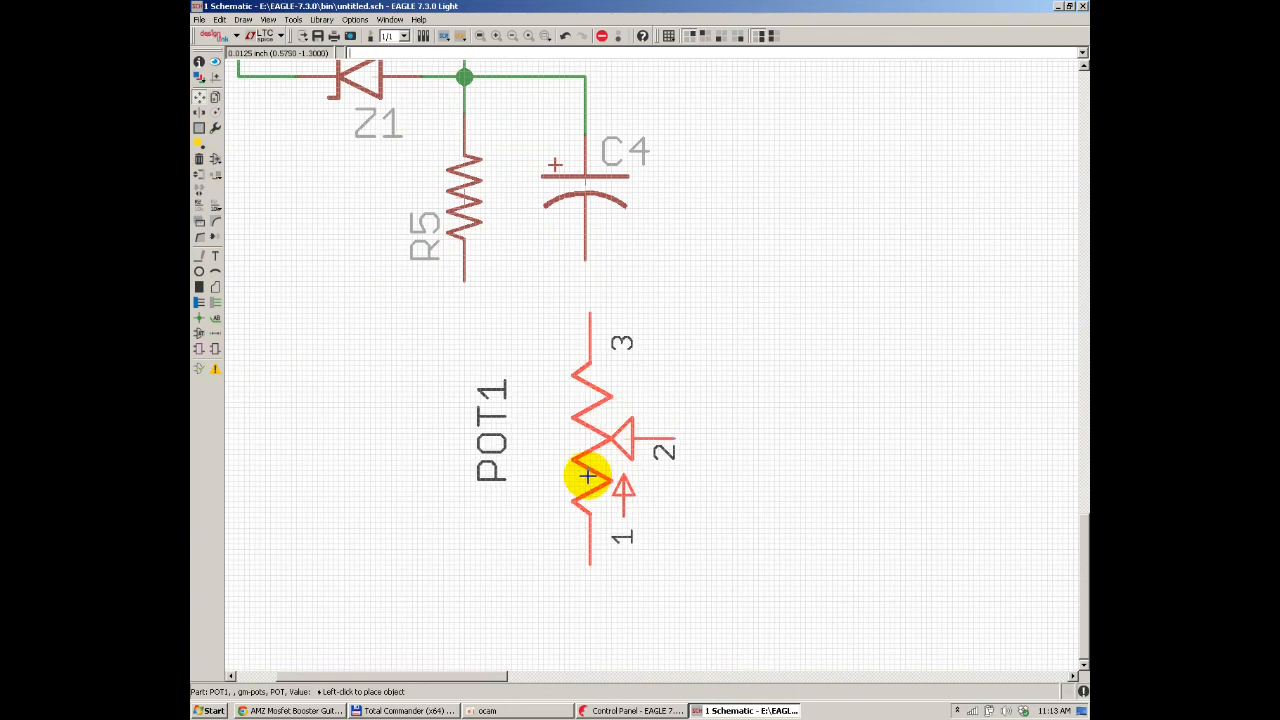
pyautogui.click(582, 465)
# Step: Draw a straight net from pin 3 of POT1 to the lower pin of C4
pyautogui.click(215, 303)
pyautogui.scroll(6, 584, 273)
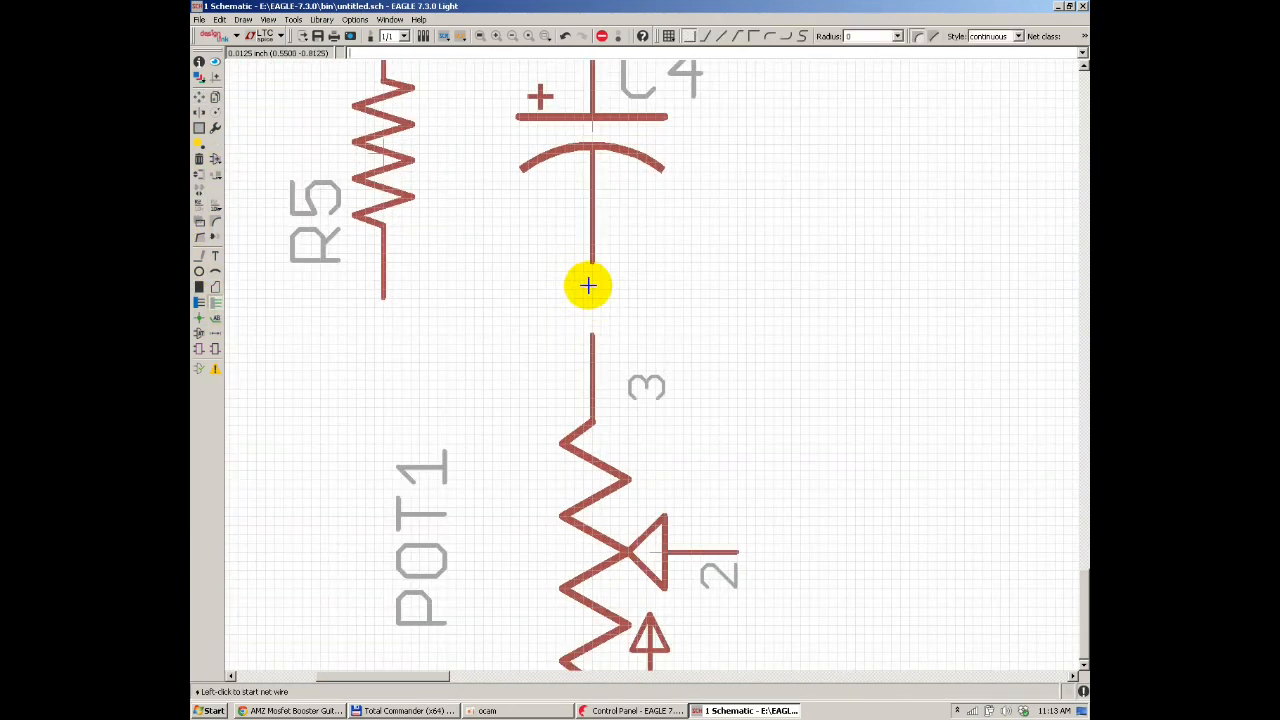
pyautogui.click(590, 364)
pyautogui.click(587, 240)
pyautogui.scroll(-4, 451, 191)
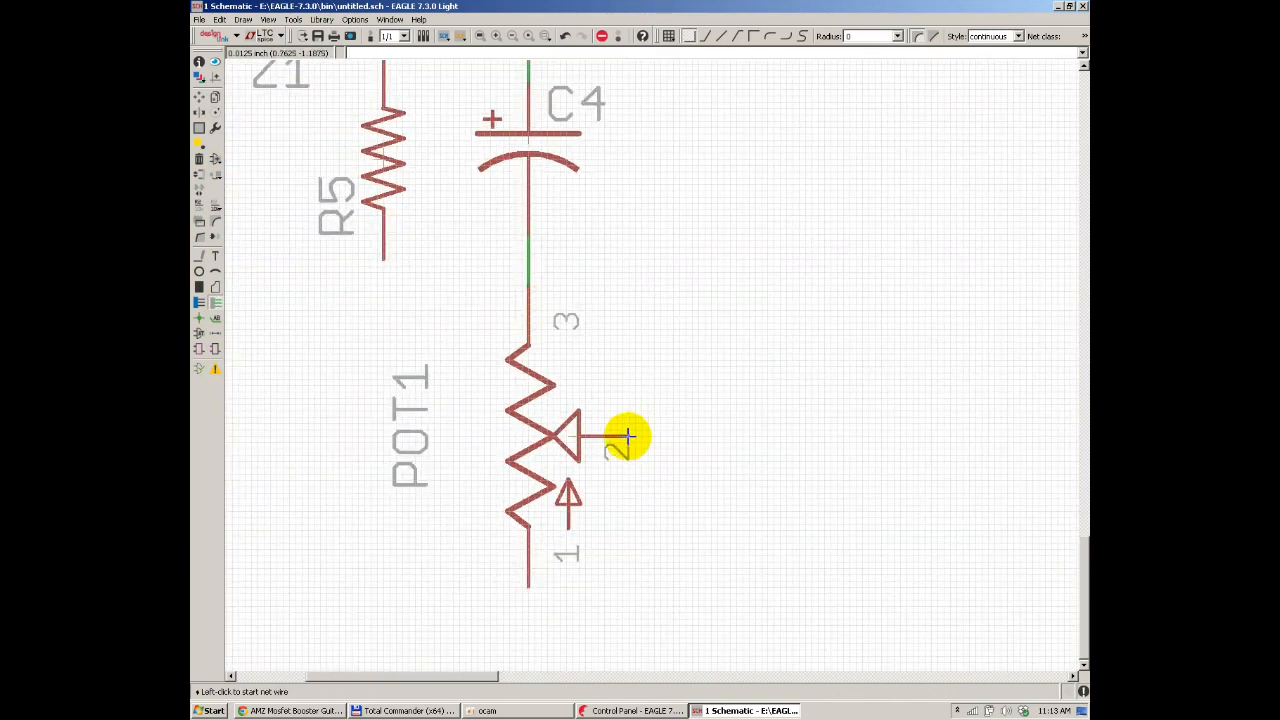
# Step: Draw a net from wiper pin 2 of POT1 around to the net between C4 and pin 3
pyautogui.click(626, 436)
pyautogui.click(660, 277)
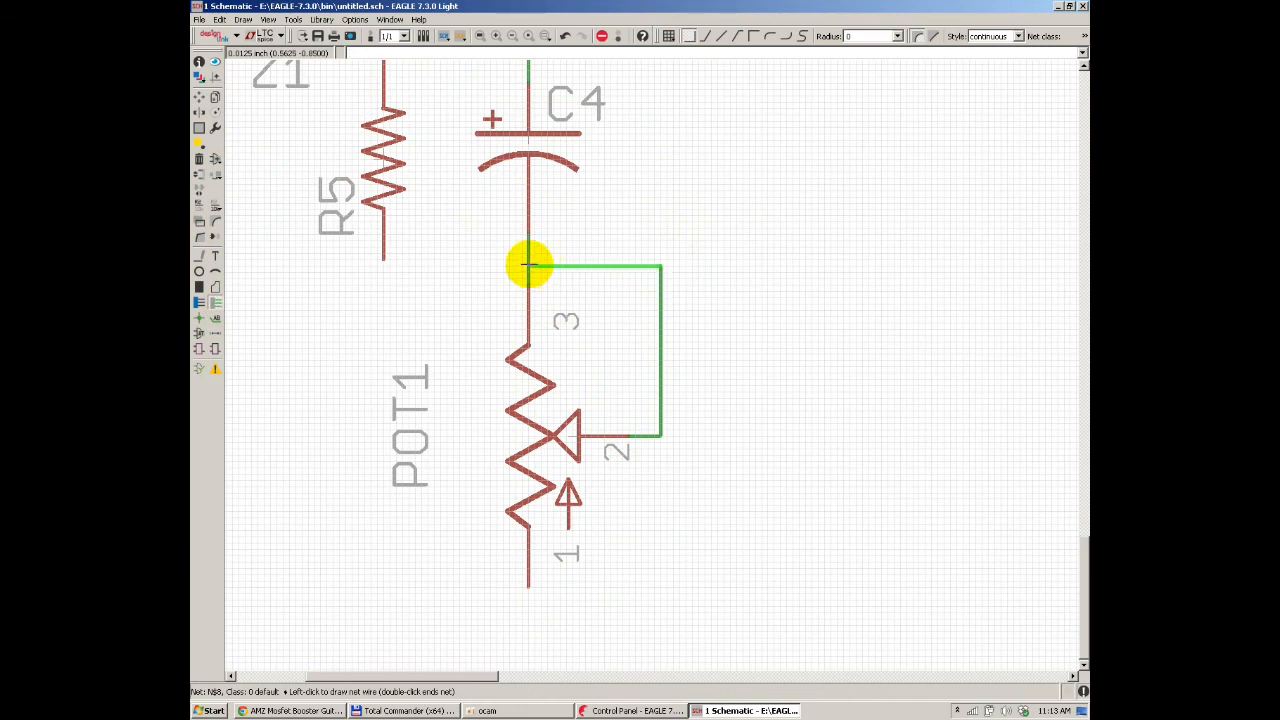
pyautogui.click(528, 266)
pyautogui.scroll(-8, 528, 266)
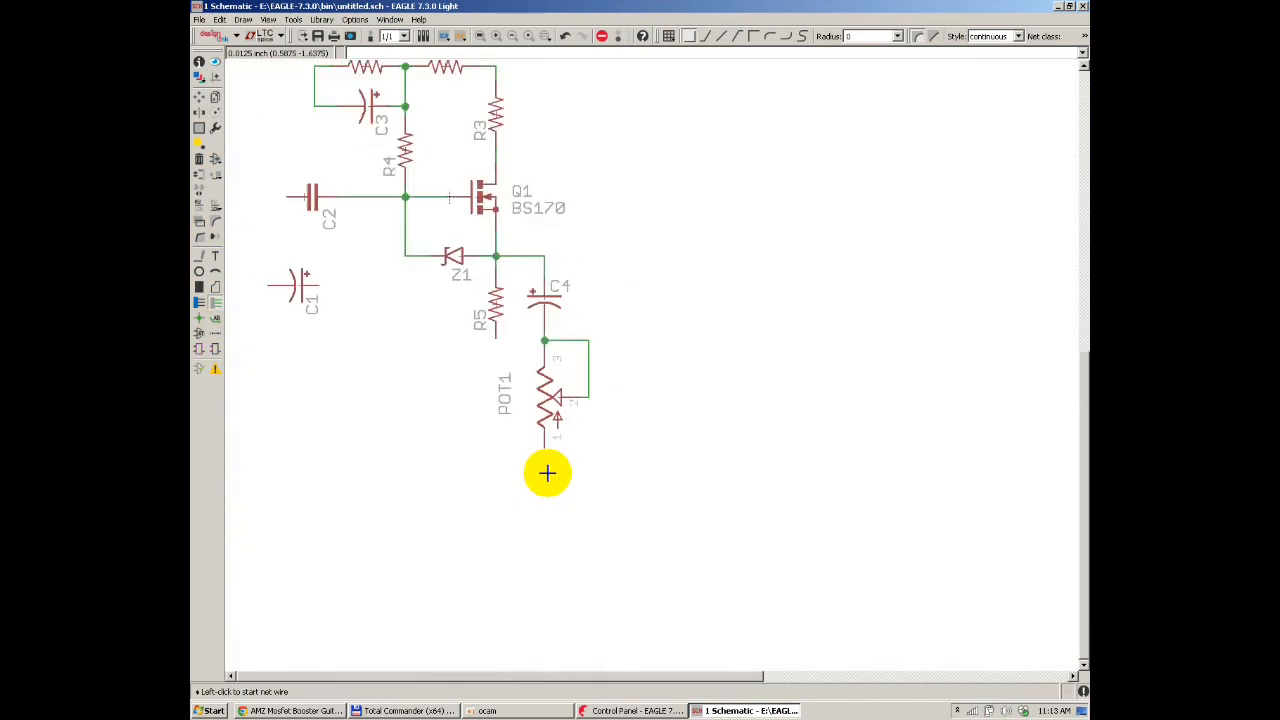
# Step: Compare the wired schematic with the reference circuit for parts and connections still missing
pyautogui.scroll(1, 386, 305)
pyautogui.hotkey('alt', 'Tab')
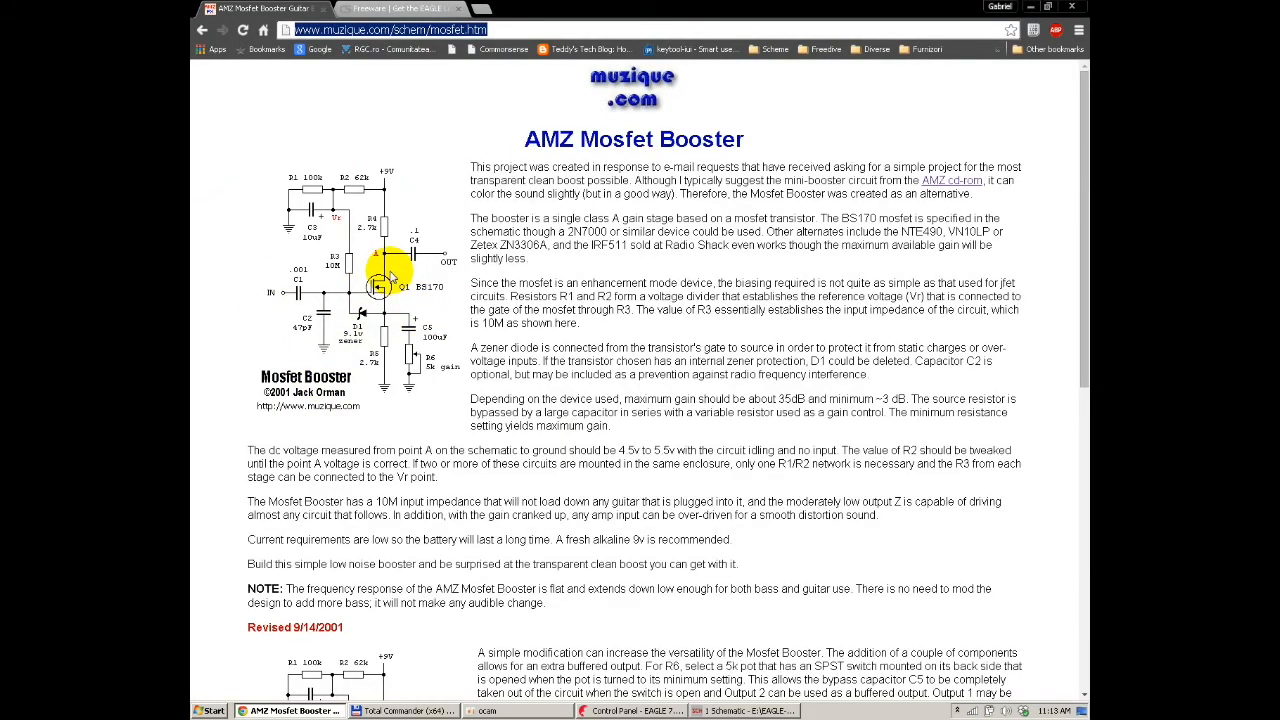
pyautogui.hotkey('alt', 'Tab')
pyautogui.hotkey('alt', 'Tab')
pyautogui.hotkey('alt', 'Tab')
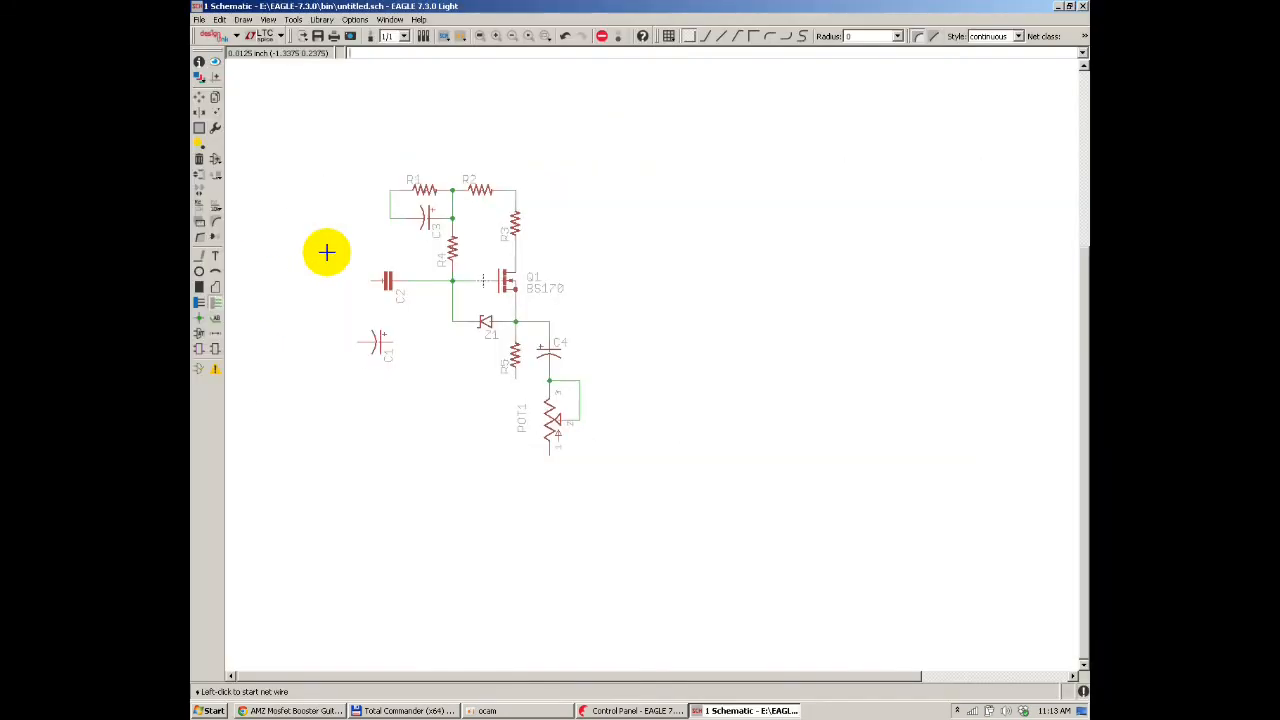
# Step: Pick the ceramic capacitor 050X030_0251 with 2.5 mm lead spacing from the gm-caps-ceramic library for adding to the schematic
pyautogui.hotkey('alt', 'Tab')
pyautogui.hotkey('alt', 'Tab')
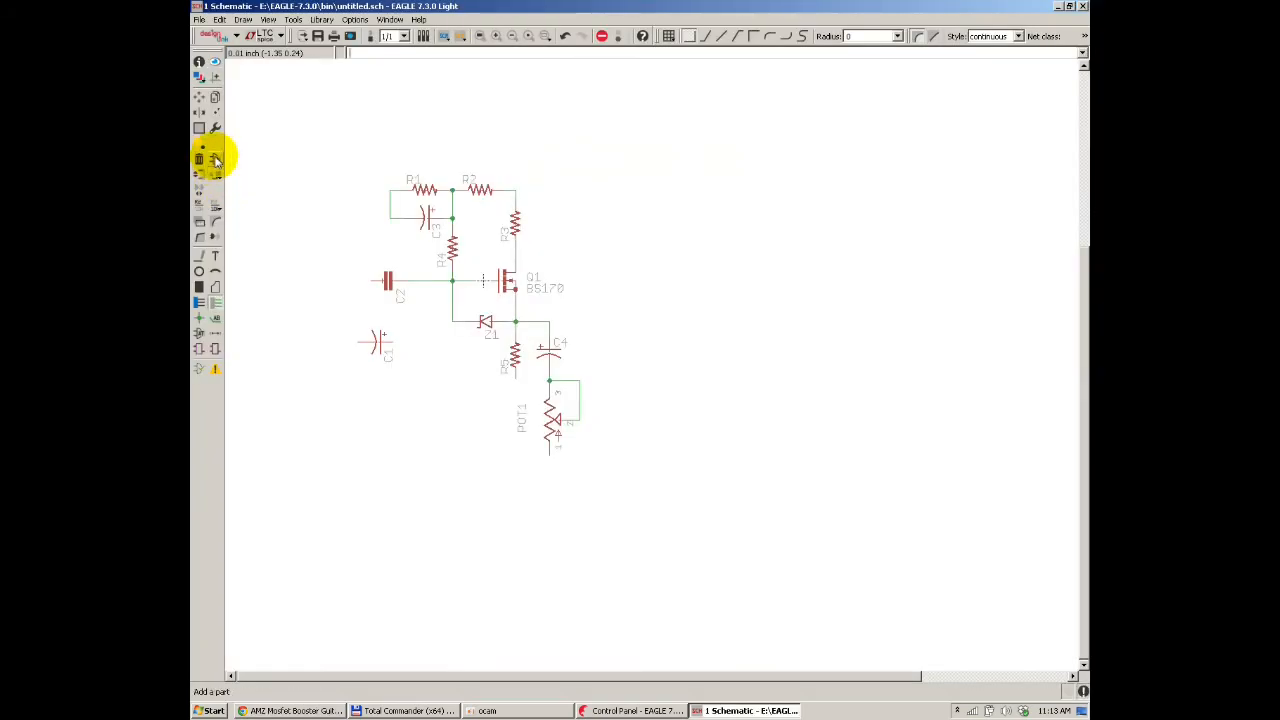
pyautogui.click(214, 158)
pyautogui.click(308, 574)
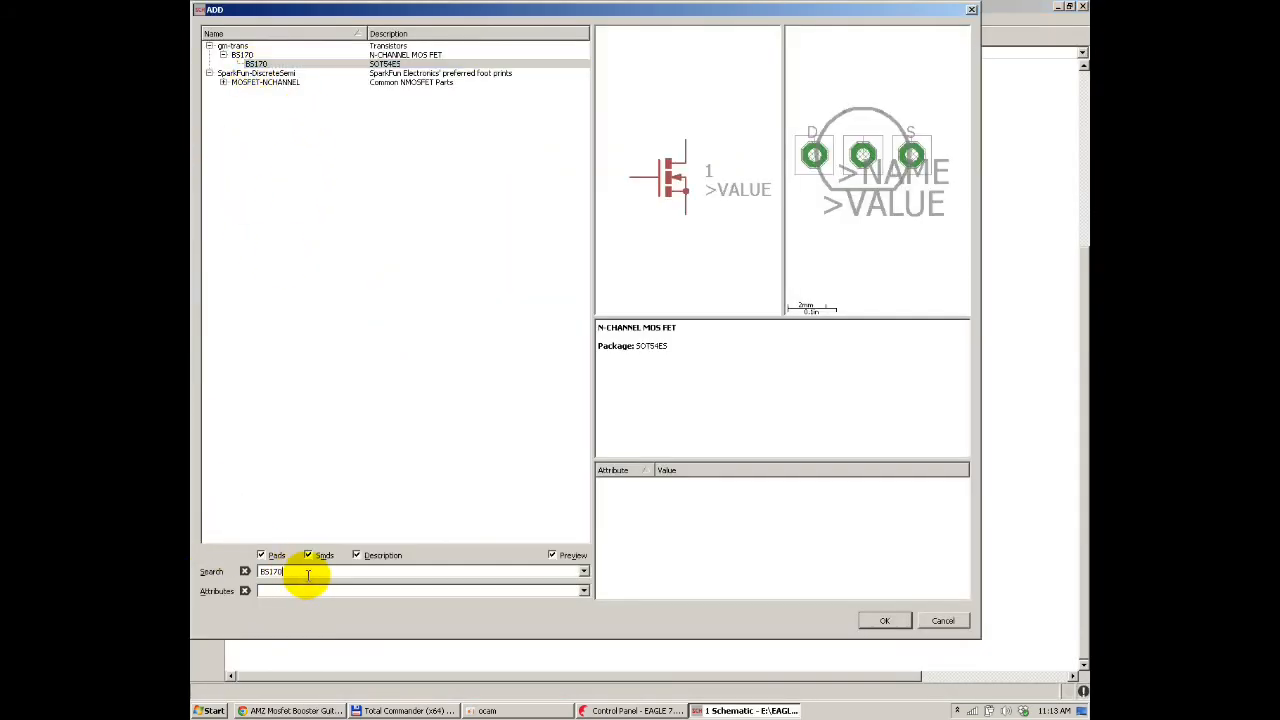
pyautogui.press('Return')
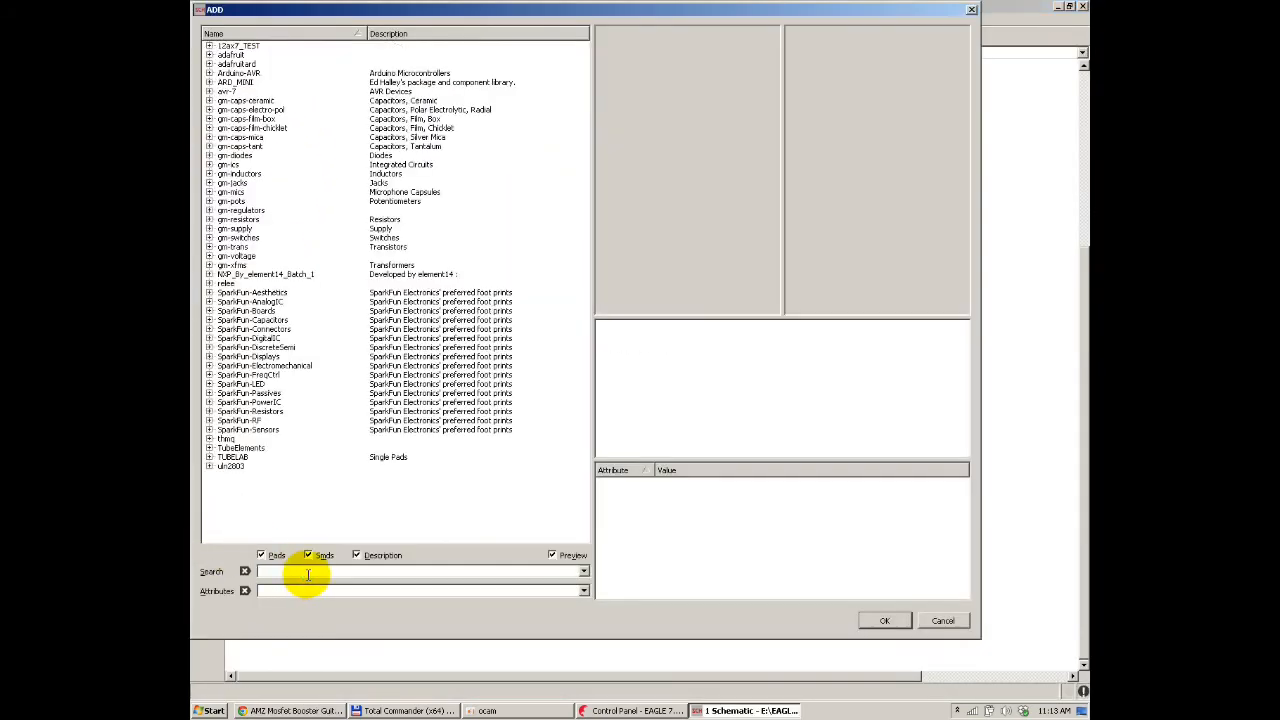
pyautogui.doubleClick(252, 101)
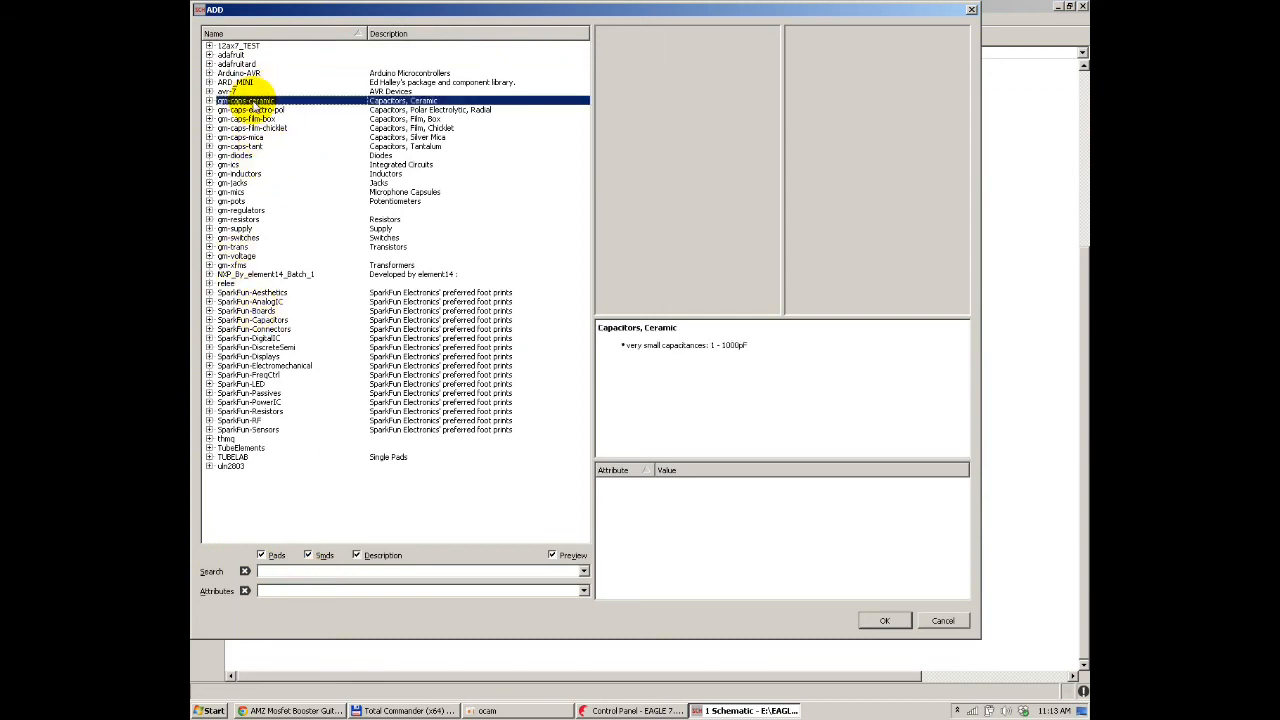
pyautogui.doubleClick(258, 110)
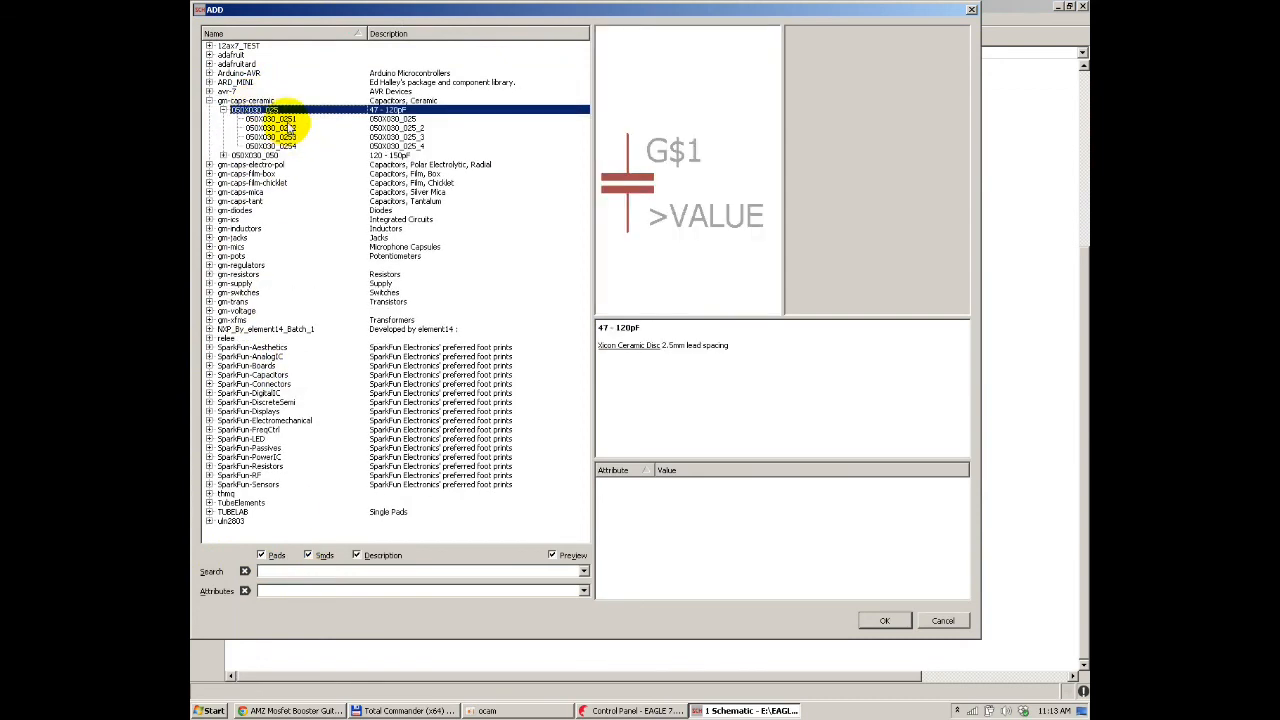
pyautogui.click(288, 121)
pyautogui.click(284, 128)
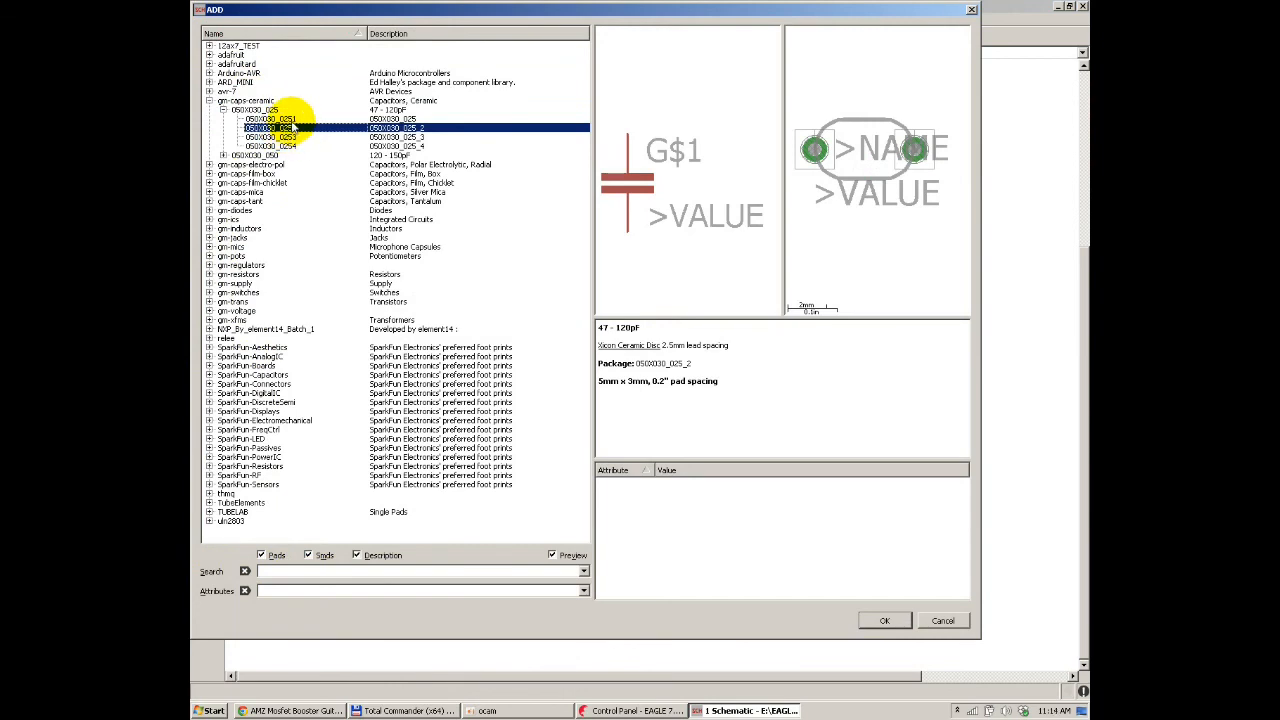
pyautogui.click(288, 119)
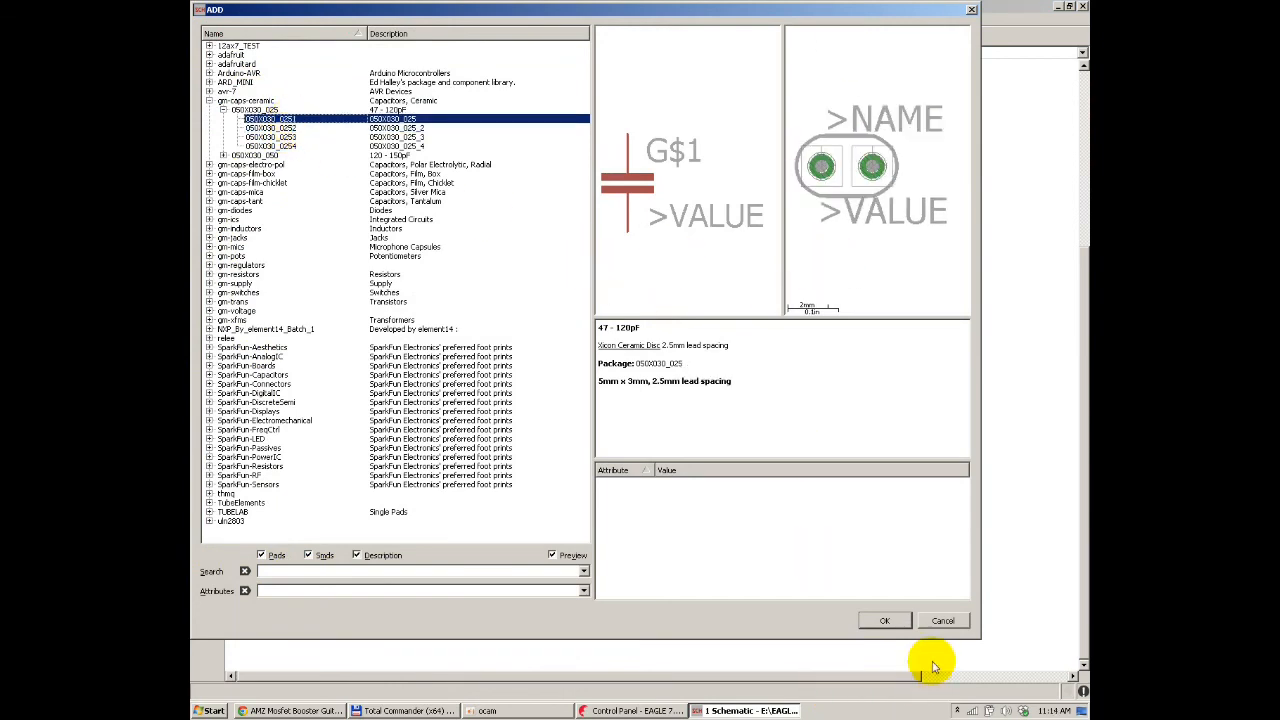
pyautogui.click(884, 620)
# Step: Place one ceramic capacitor vertically to the right of C1, below the net between C2 and R4
pyautogui.scroll(6, 430, 350)
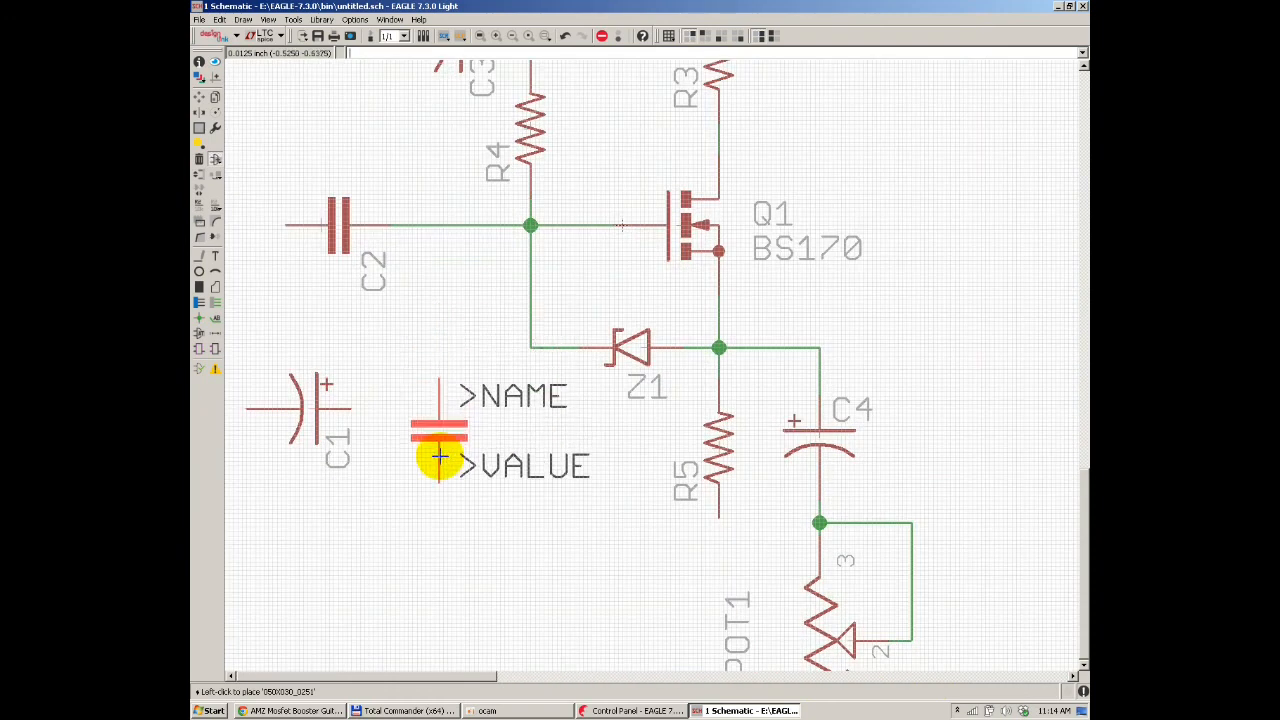
pyautogui.click(444, 460)
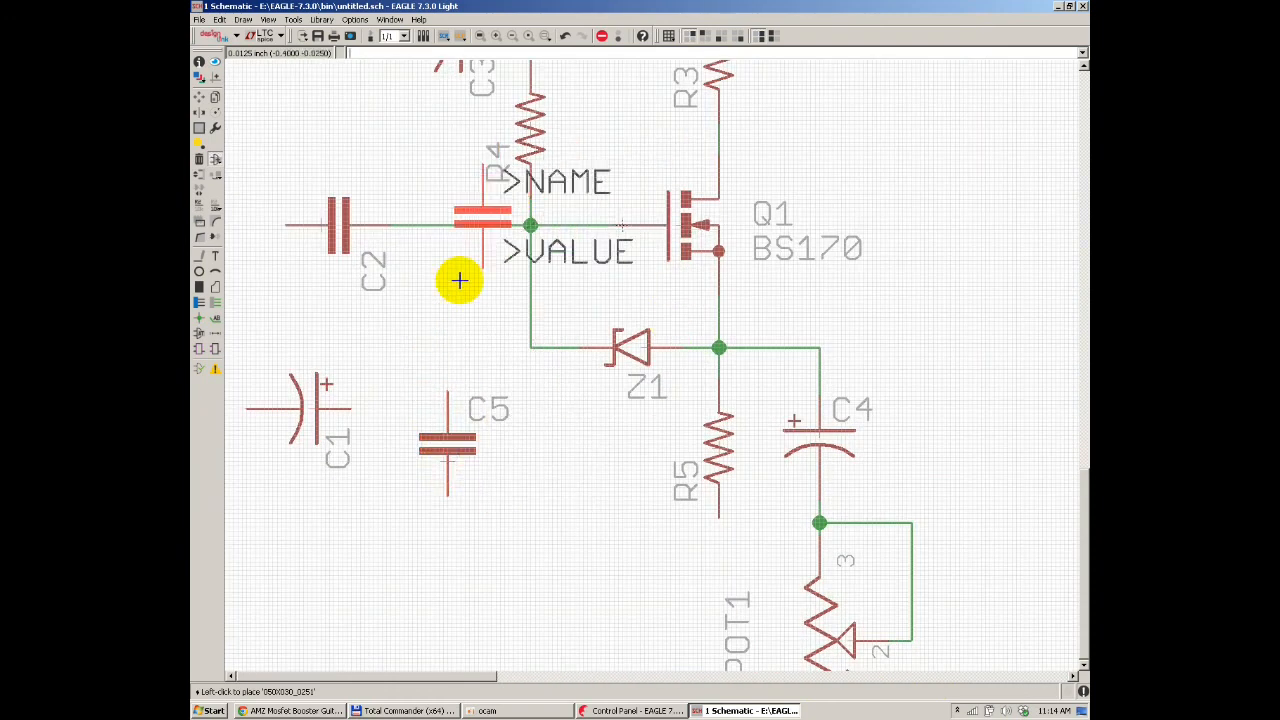
pyautogui.press('Escape')
pyautogui.press('Escape')
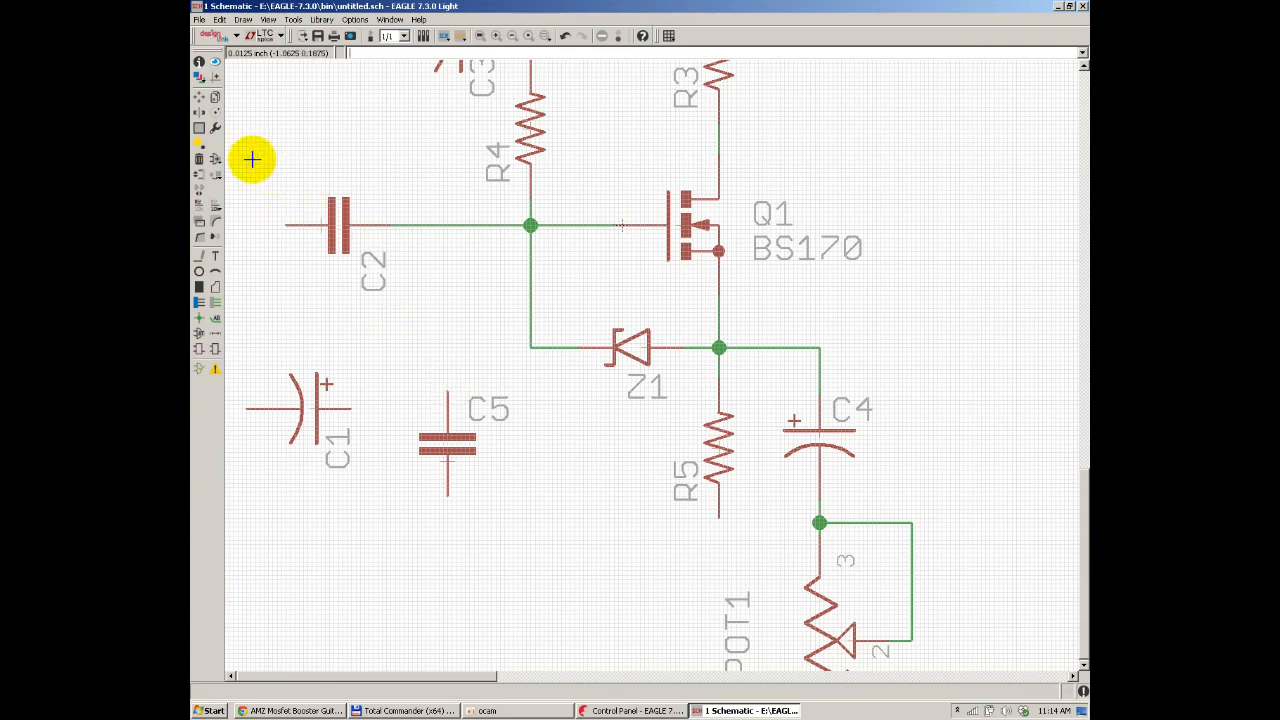
pyautogui.click(215, 165)
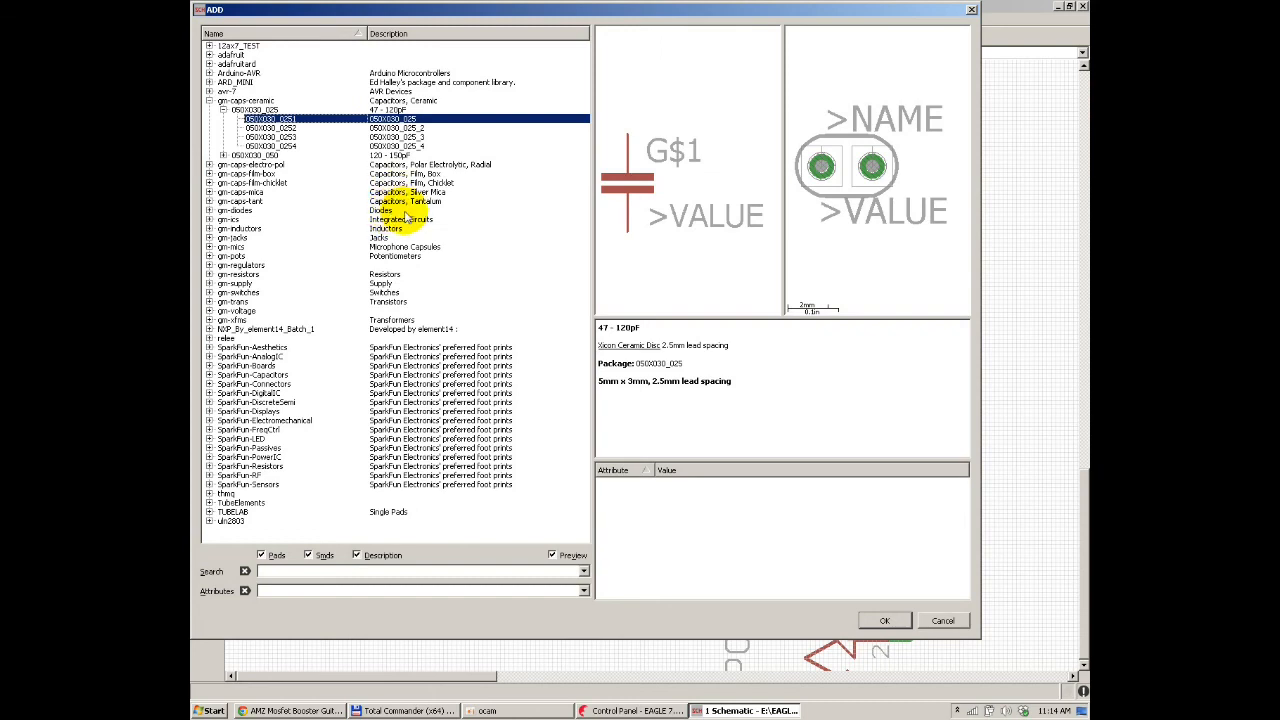
pyautogui.press('Escape')
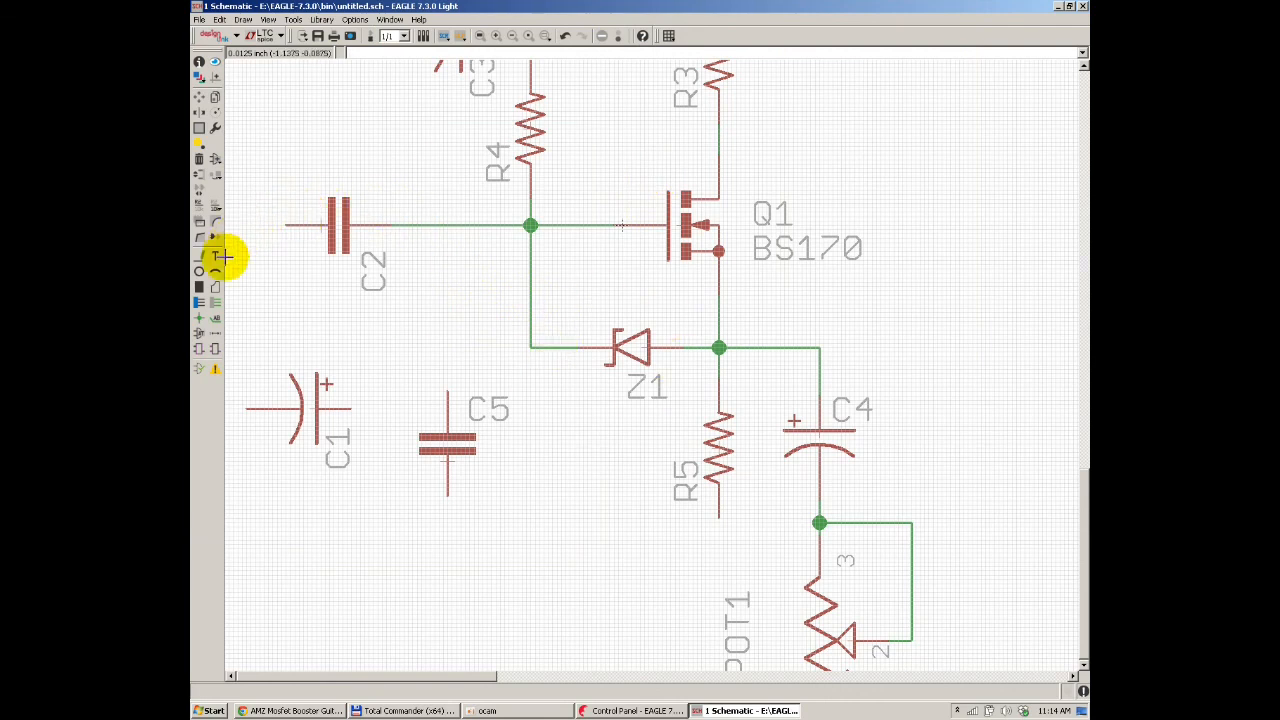
# Step: Draw a straight vertical net from C5's upper pin to the net between C2 and R4
pyautogui.click(220, 304)
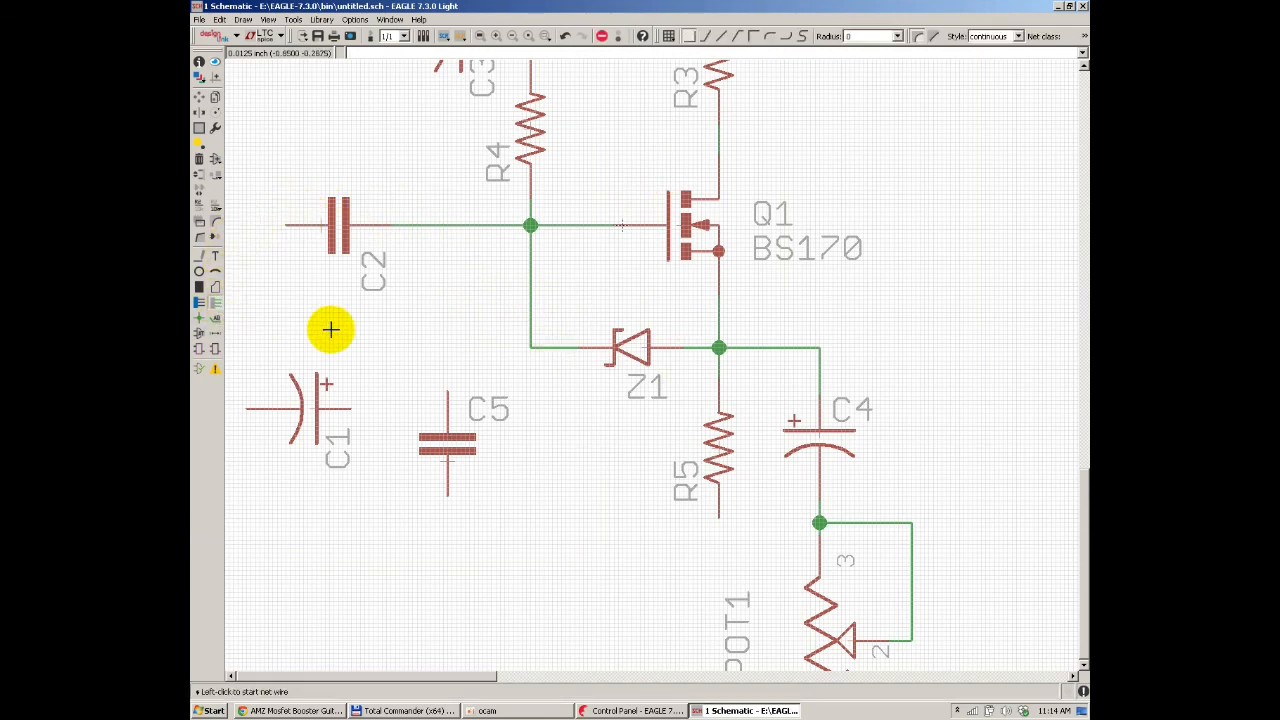
pyautogui.scroll(3, 391, 348)
pyautogui.click(488, 423)
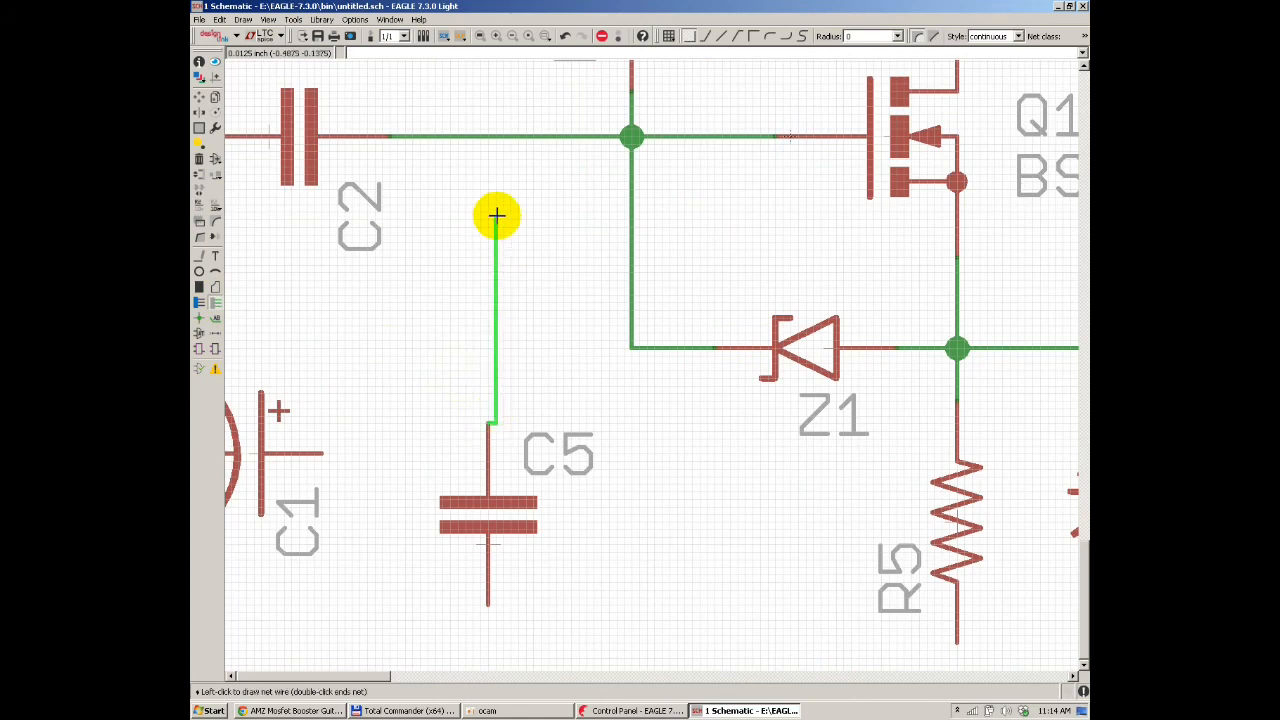
pyautogui.click(487, 137)
pyautogui.scroll(-4, 487, 137)
# Step: Copy capacitor C2 as the output capacitor to the right of Q1, level with the net between R3 and Q1
pyautogui.hotkey('alt', 'Tab')
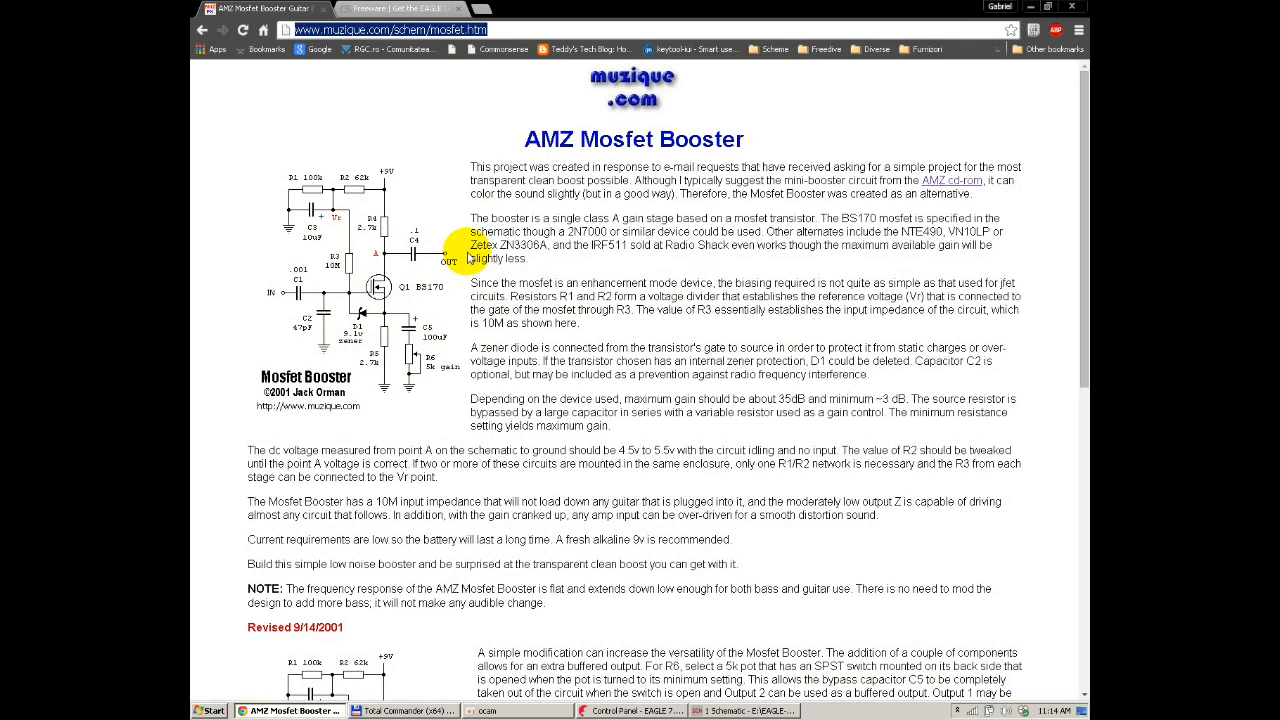
pyautogui.hotkey('alt', 'Tab')
pyautogui.scroll(-4, 509, 229)
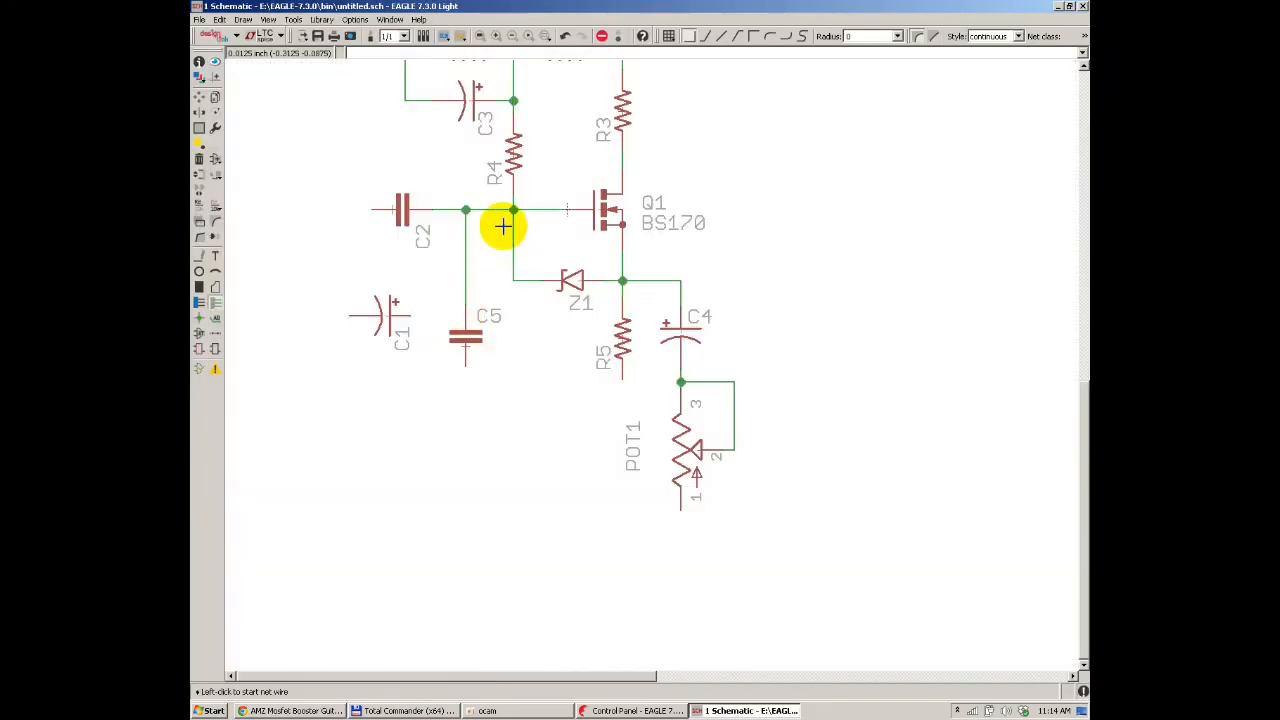
pyautogui.scroll(4, 411, 181)
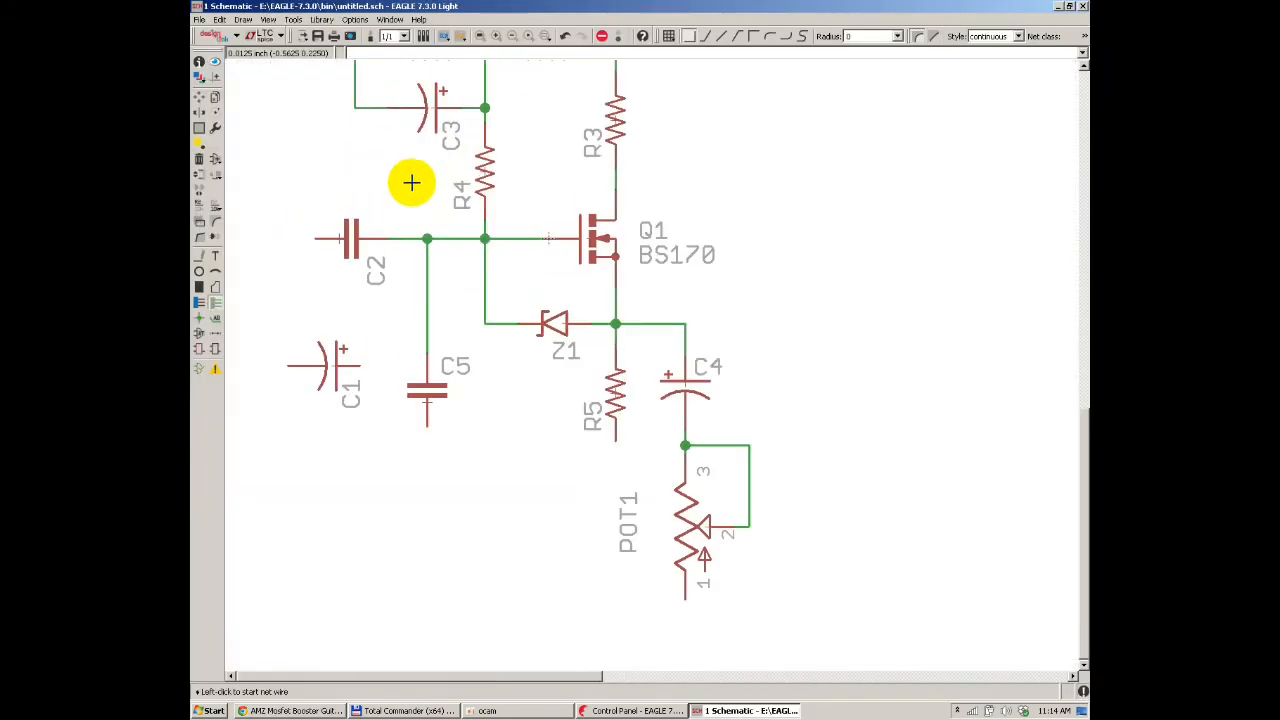
pyautogui.click(215, 96)
pyautogui.click(346, 237)
pyautogui.scroll(5, 740, 180)
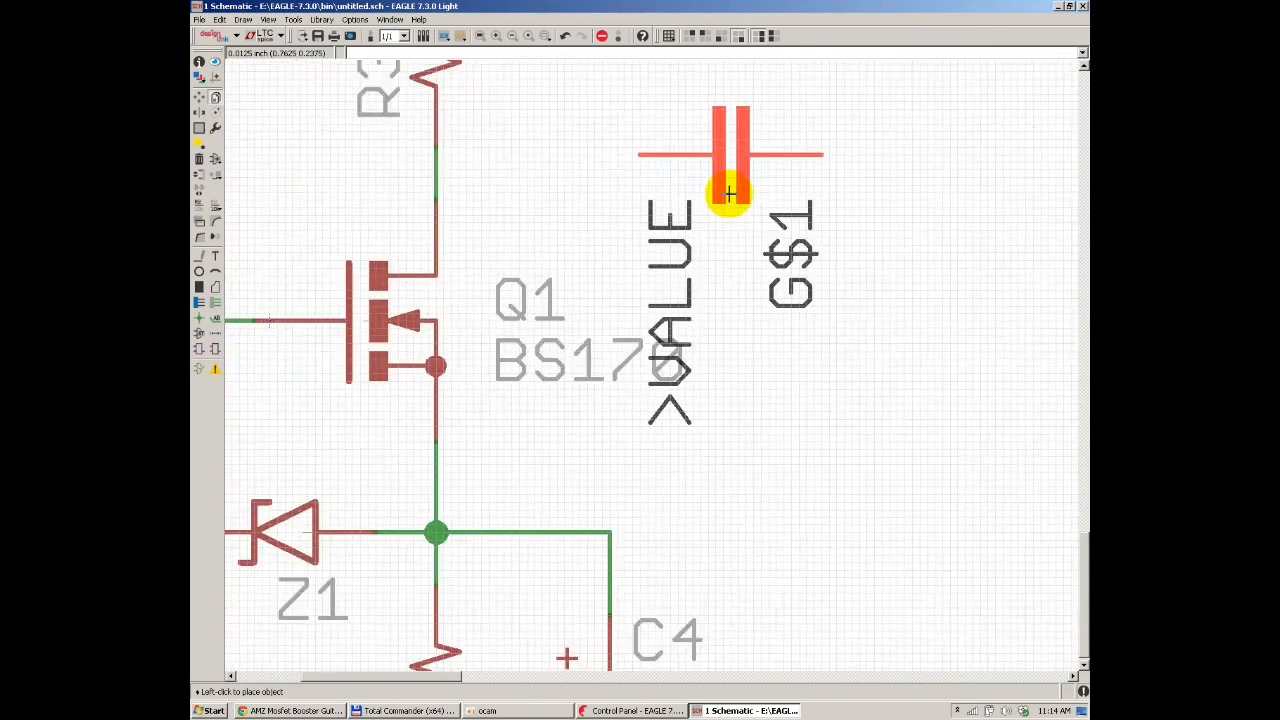
pyautogui.click(796, 196)
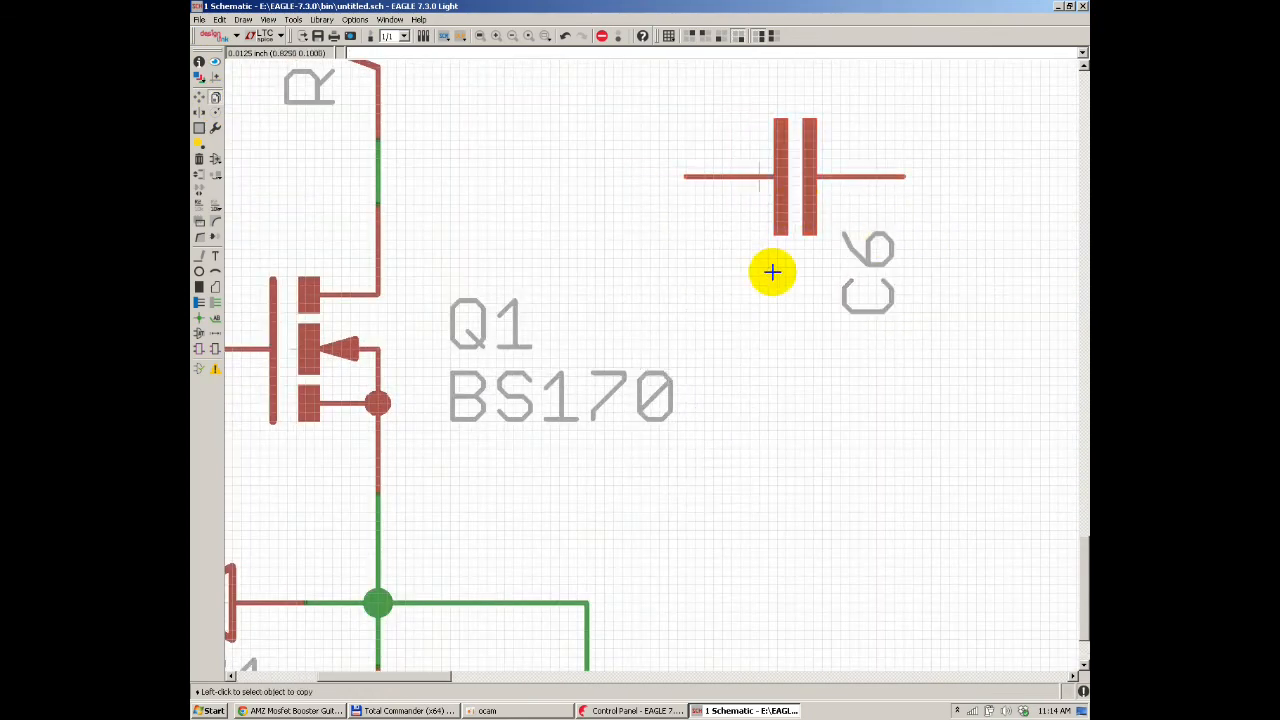
# Step: Draw a straight horizontal net from C6's left pin to the net between R3 and Q1
pyautogui.click(215, 302)
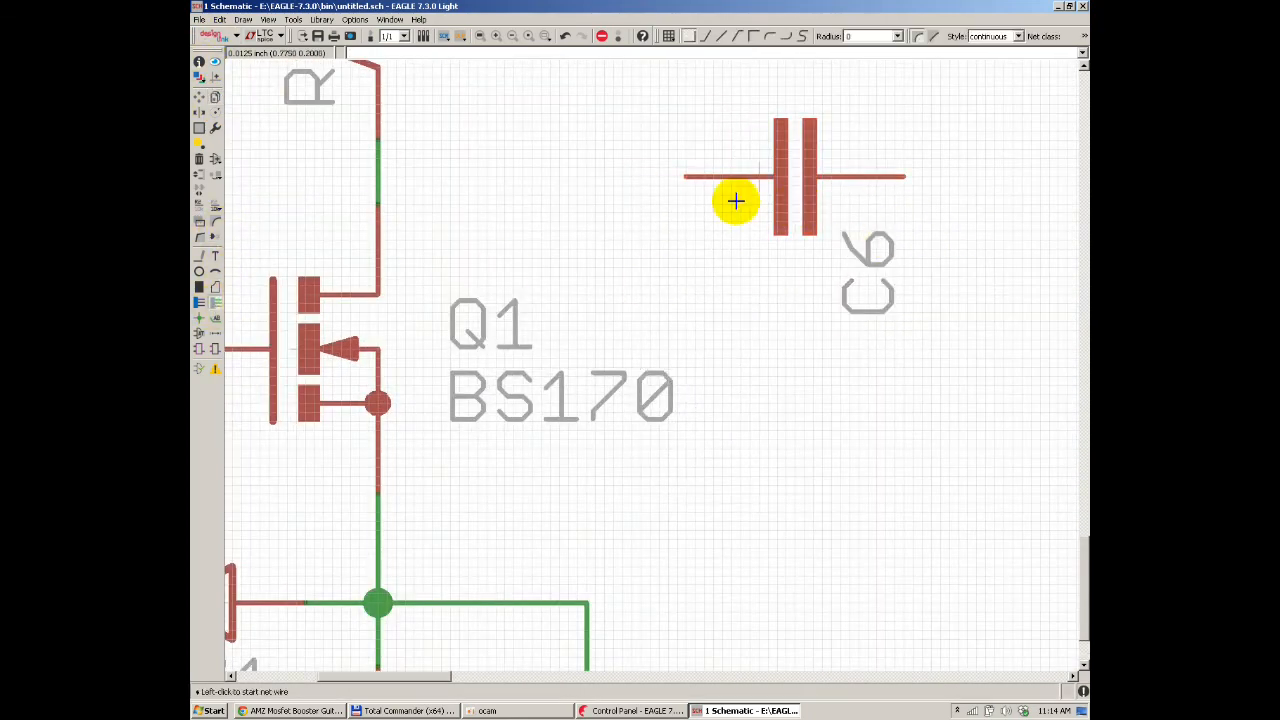
pyautogui.click(682, 178)
pyautogui.click(378, 177)
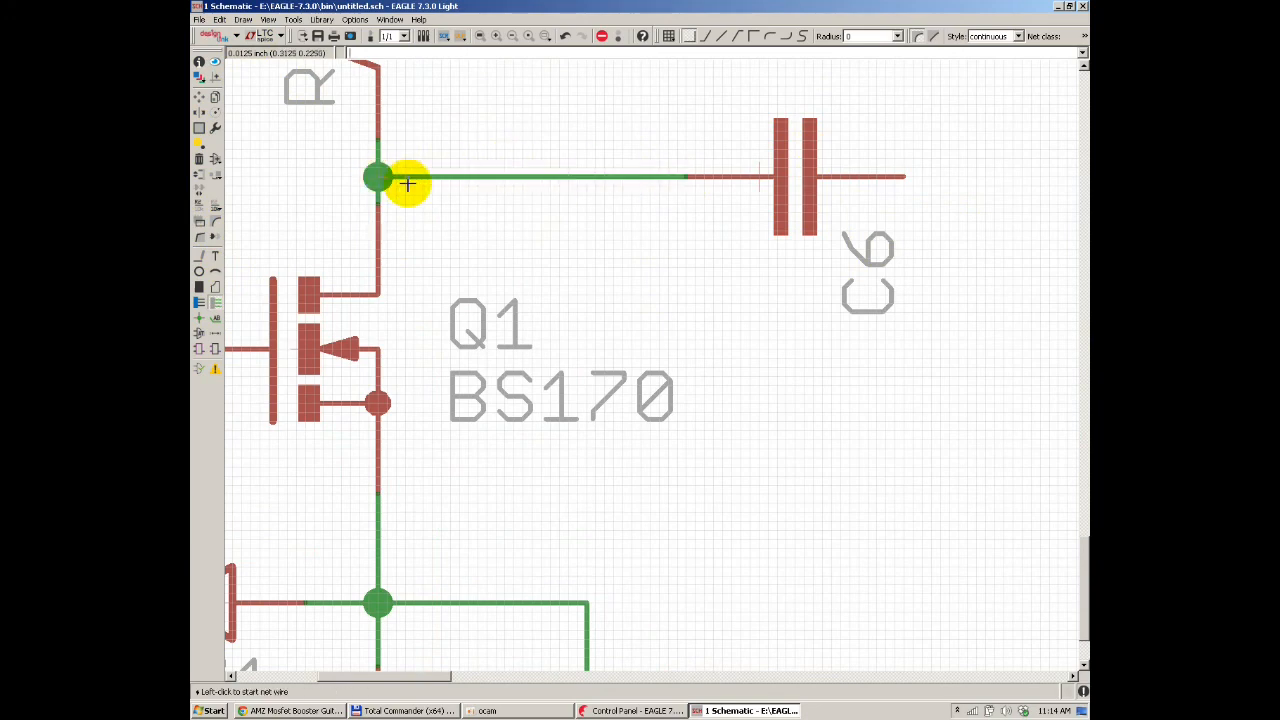
pyautogui.scroll(-2, 605, 193)
pyautogui.scroll(-3, 605, 193)
# Step: Check the schematic against the reference circuit and delete the unused polarized capacitor C1
pyautogui.hotkey('alt', 'Tab')
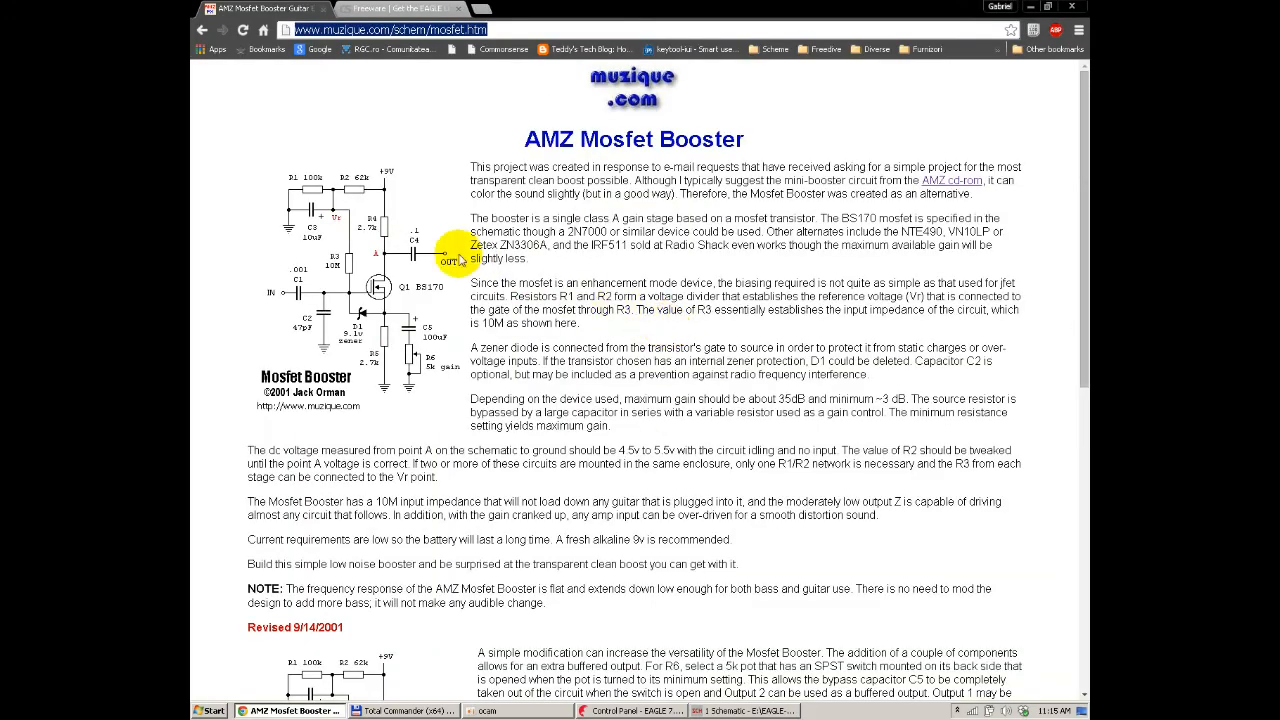
pyautogui.hotkey('alt', 'Tab')
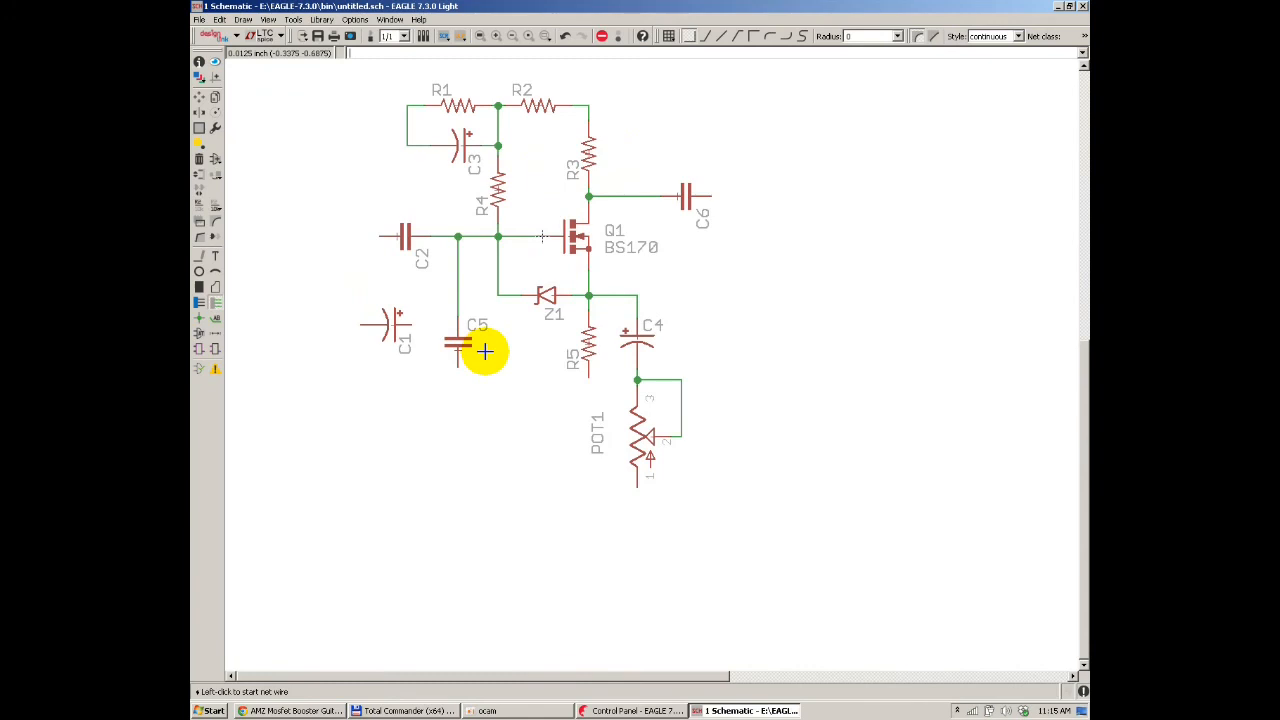
pyautogui.hotkey('alt', 'Tab')
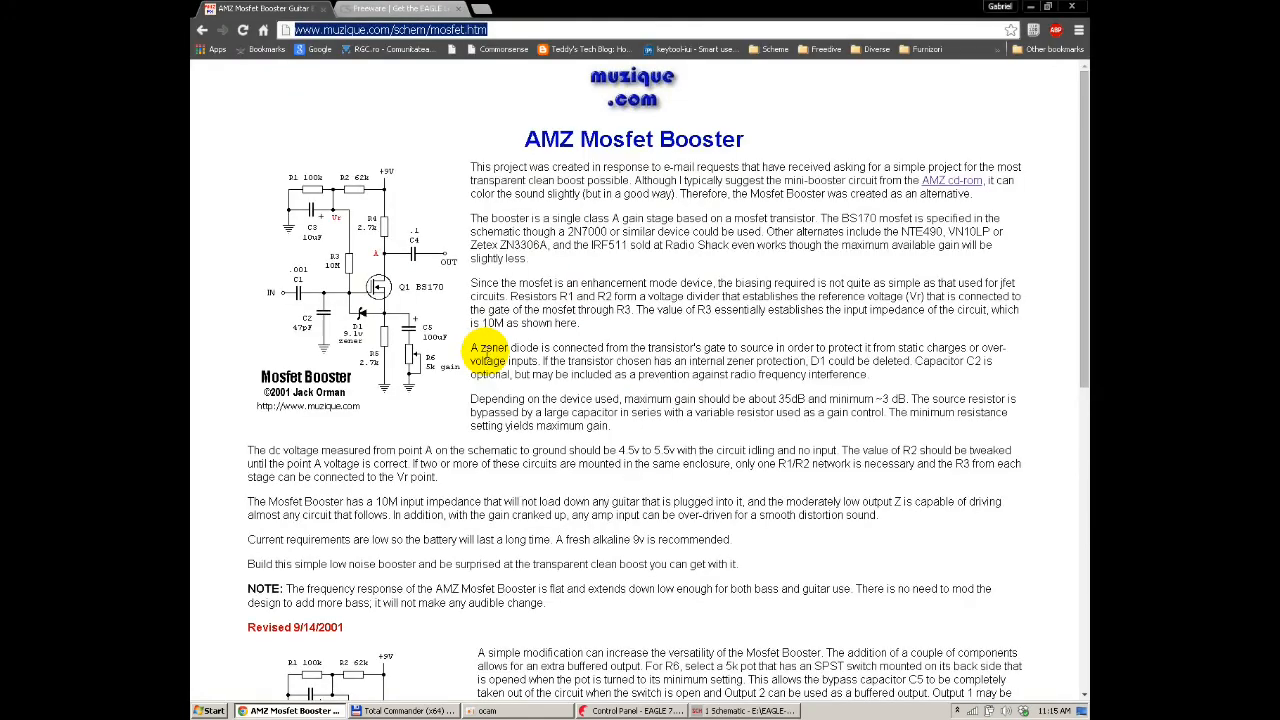
pyautogui.hotkey('alt', 'Tab')
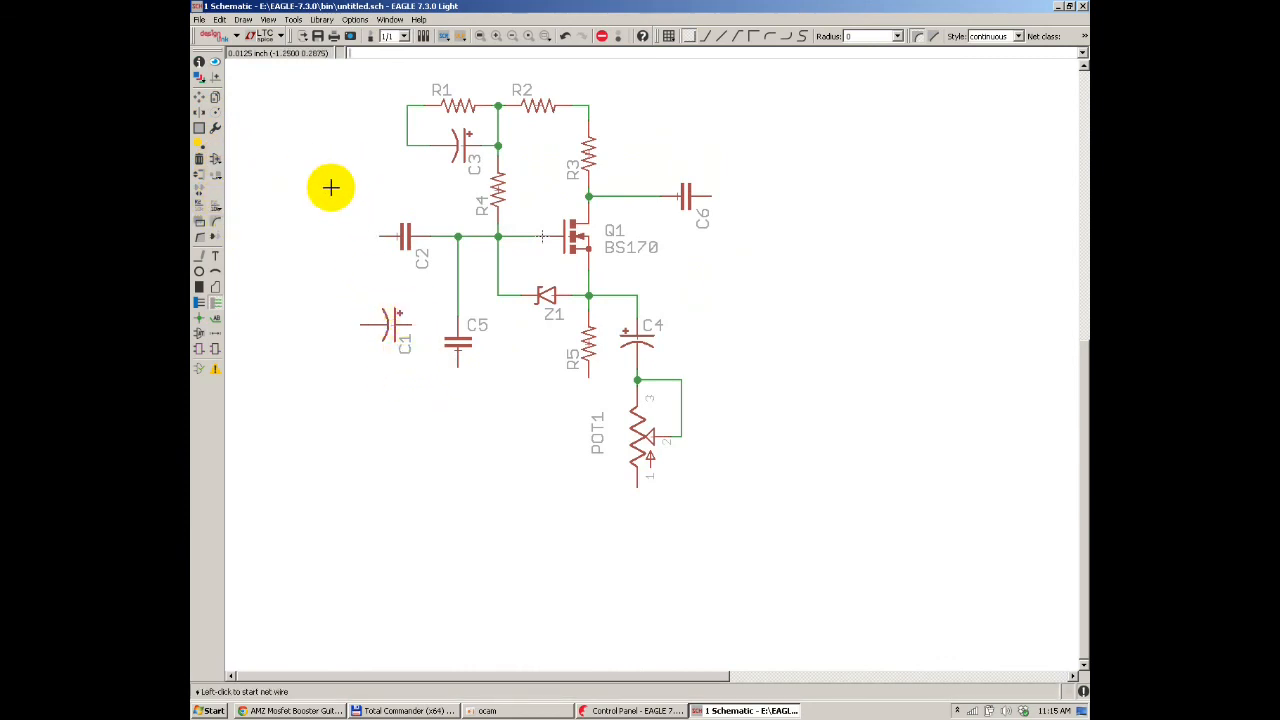
pyautogui.click(199, 160)
pyautogui.click(398, 326)
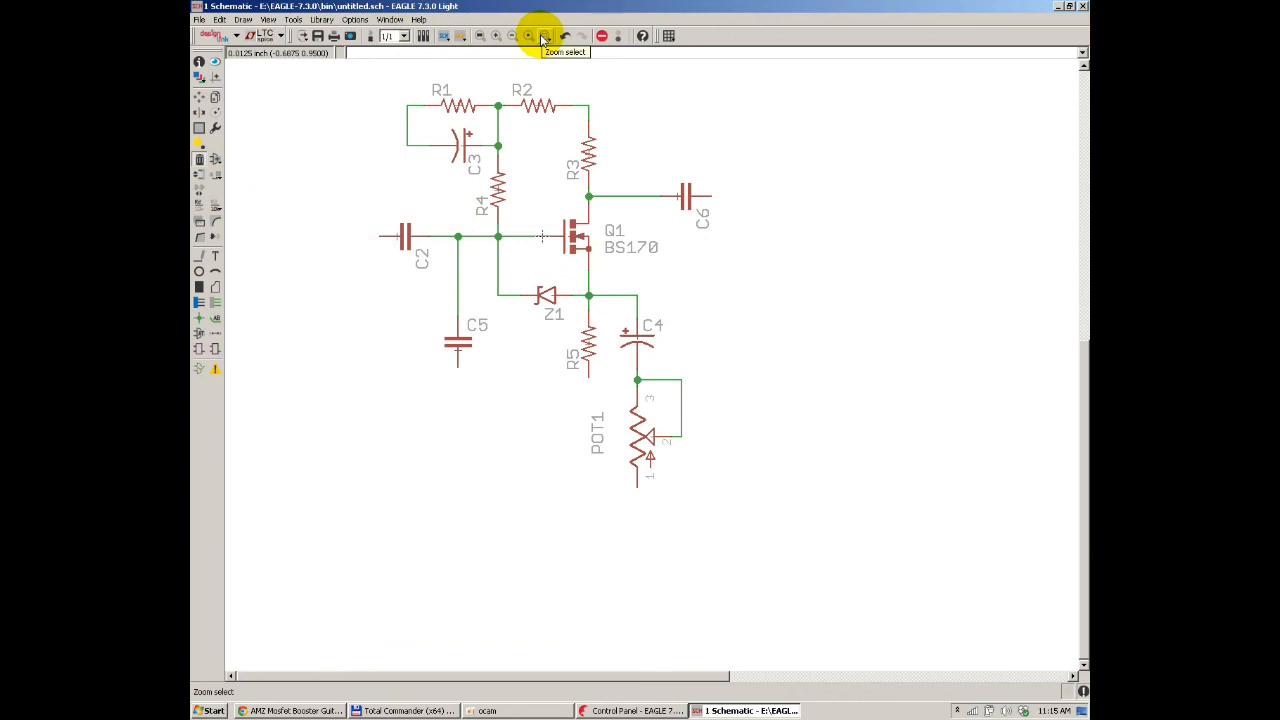
pyautogui.click(480, 37)
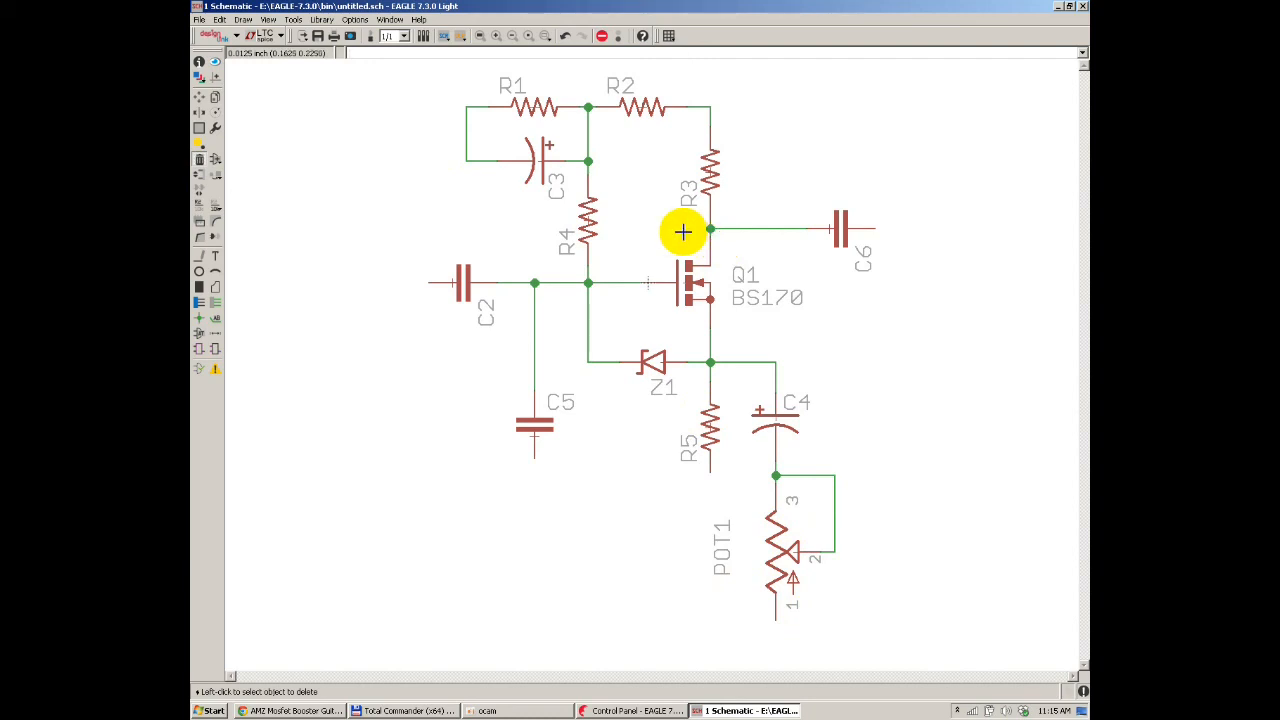
# Step: Search the part libraries for GND and pick the GND ground symbol from the gm-supply library
pyautogui.hotkey('alt', 'Tab')
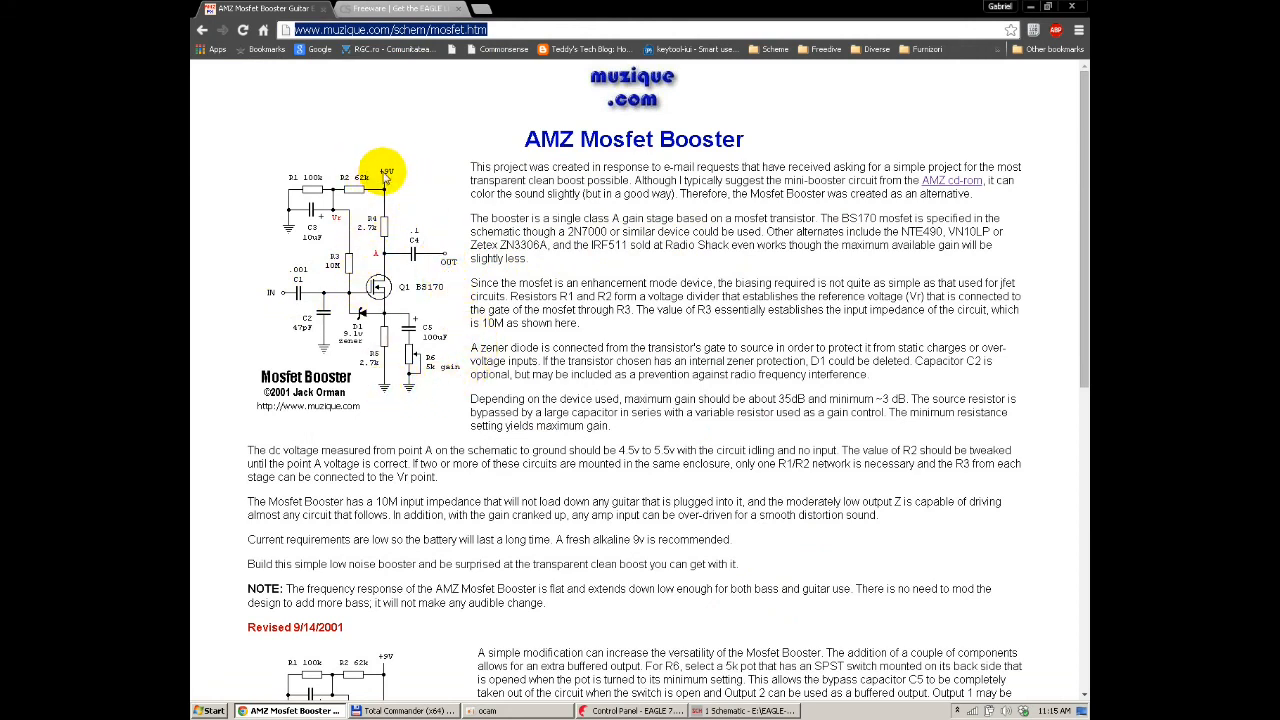
pyautogui.hotkey('alt', 'Tab')
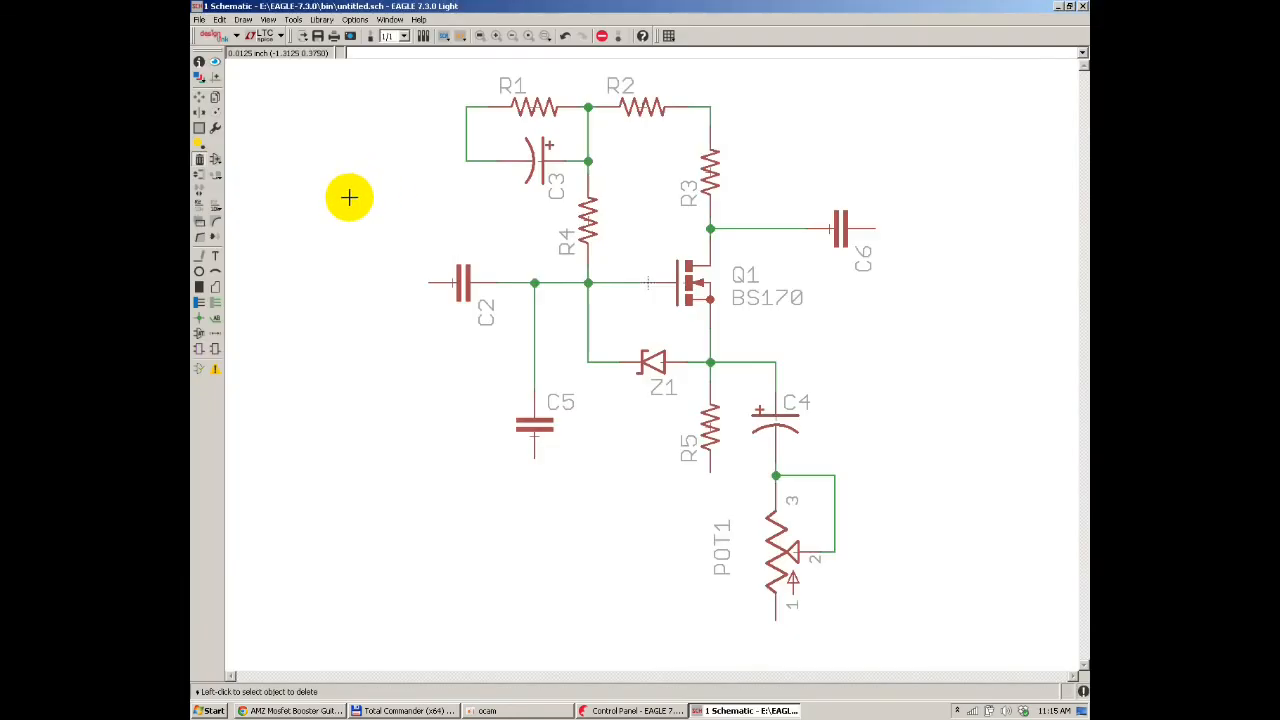
pyautogui.click(214, 166)
pyautogui.click(285, 571)
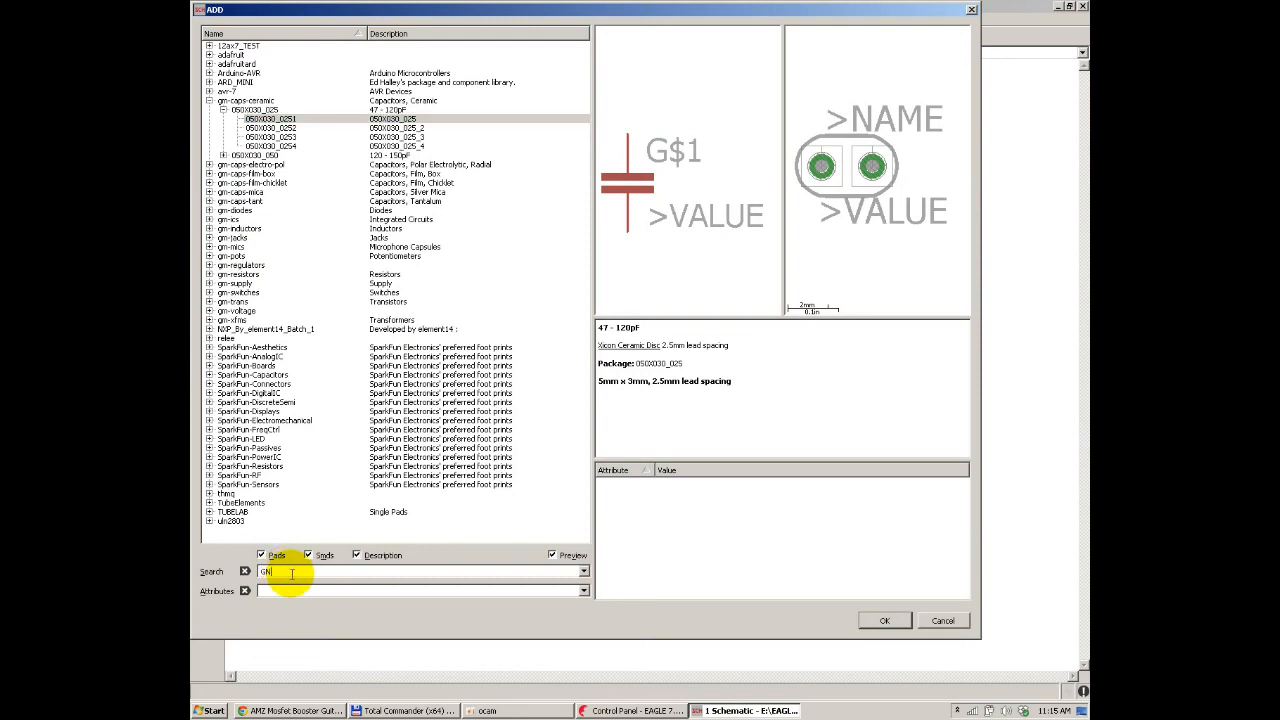
pyautogui.write('GND')
pyautogui.press('Return')
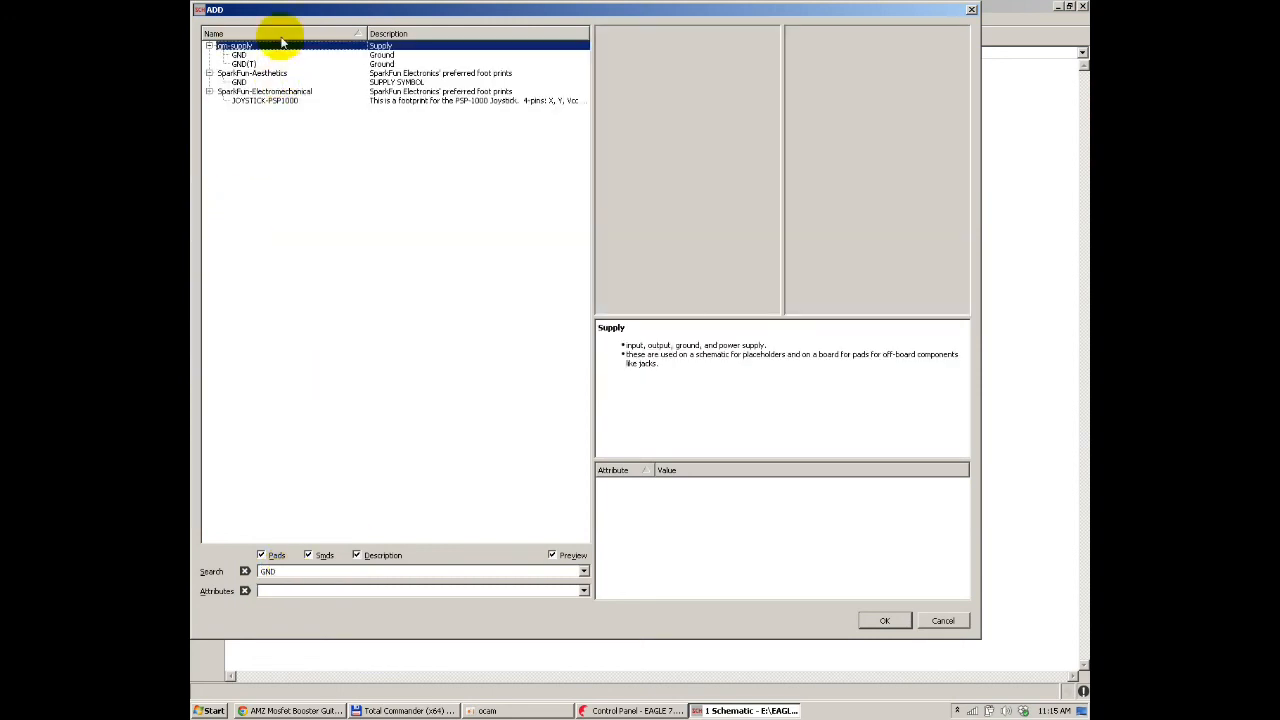
pyautogui.click(240, 55)
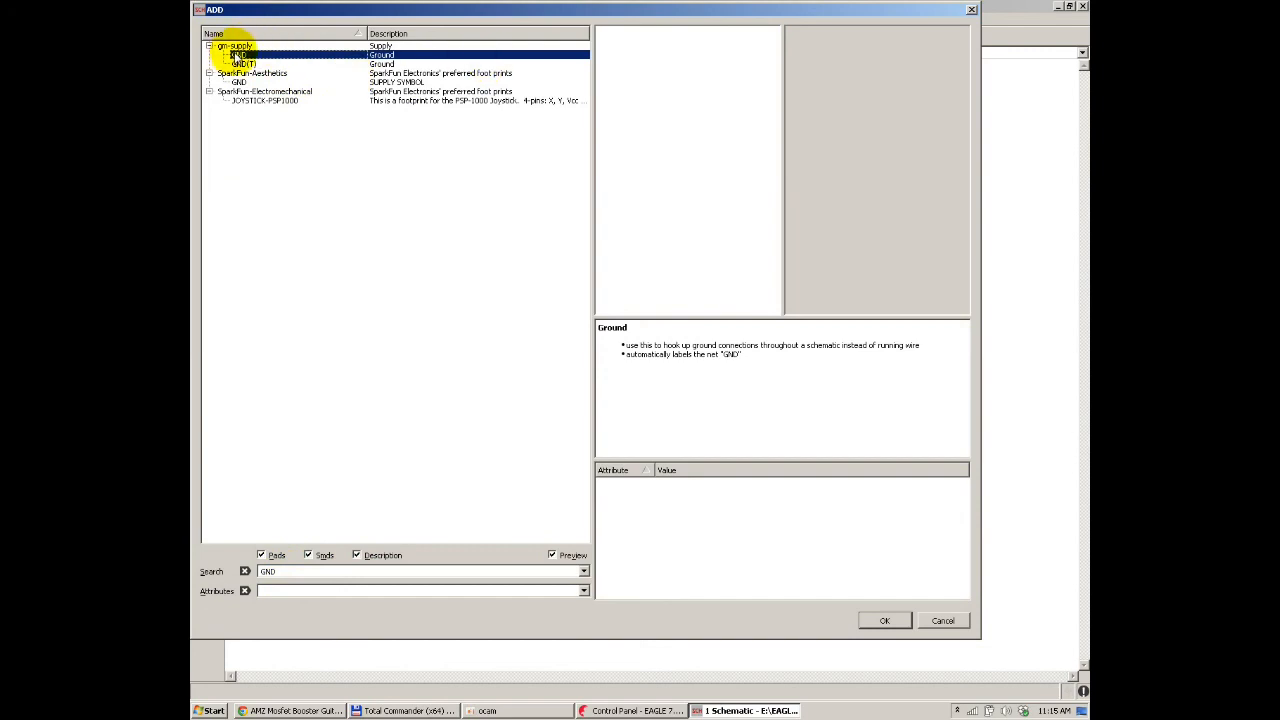
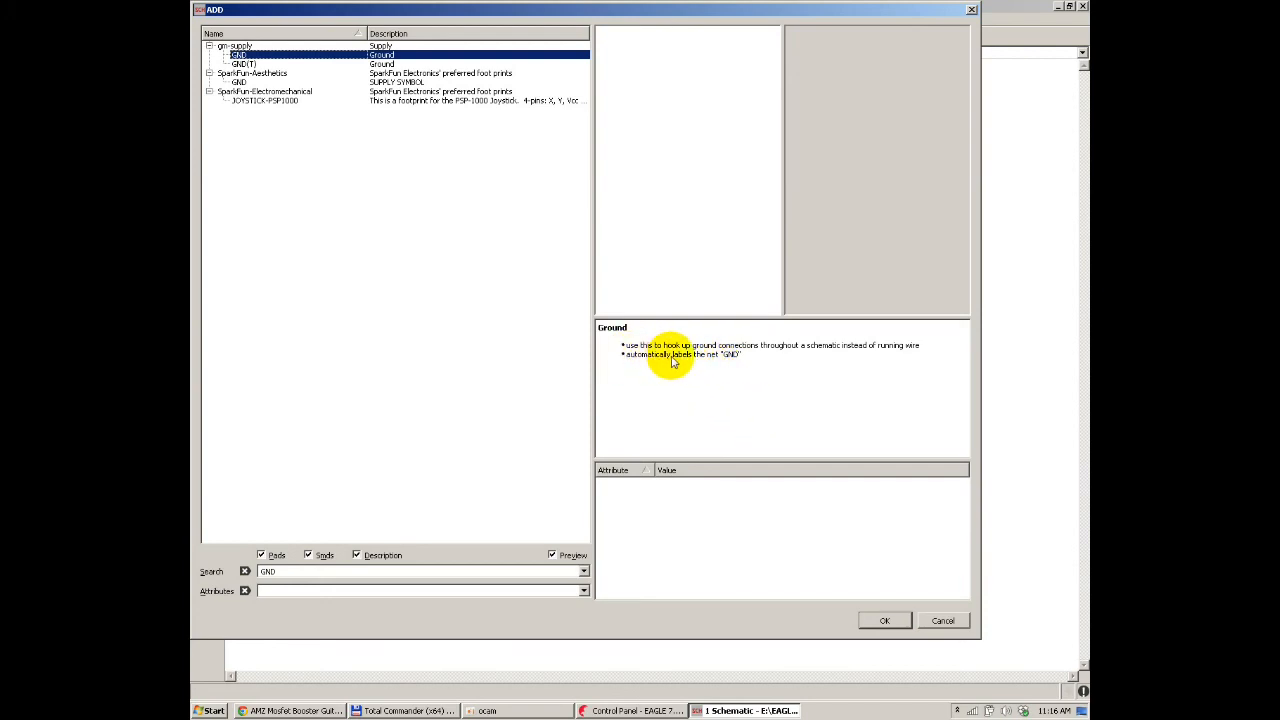
pyautogui.click(886, 621)
# Step: Place a GND symbol directly below C5, in line with its lower pin
pyautogui.scroll(4, 590, 593)
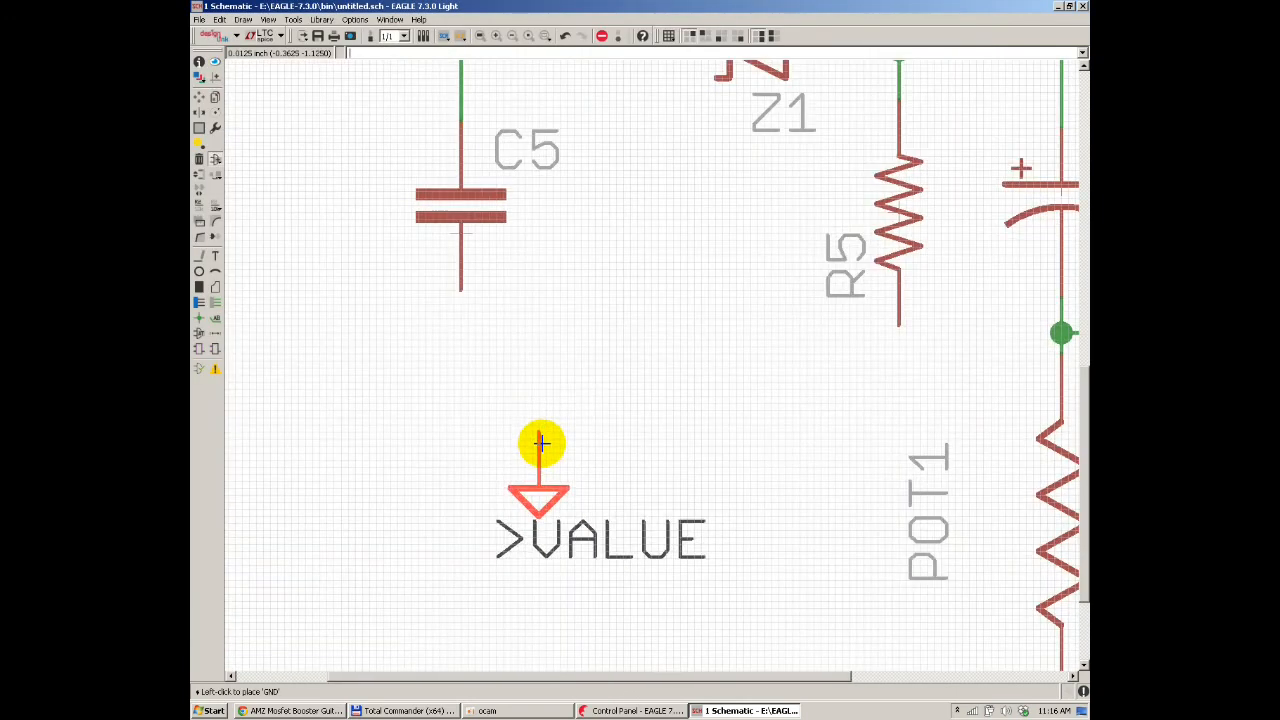
pyautogui.click(460, 383)
pyautogui.scroll(-4, 460, 383)
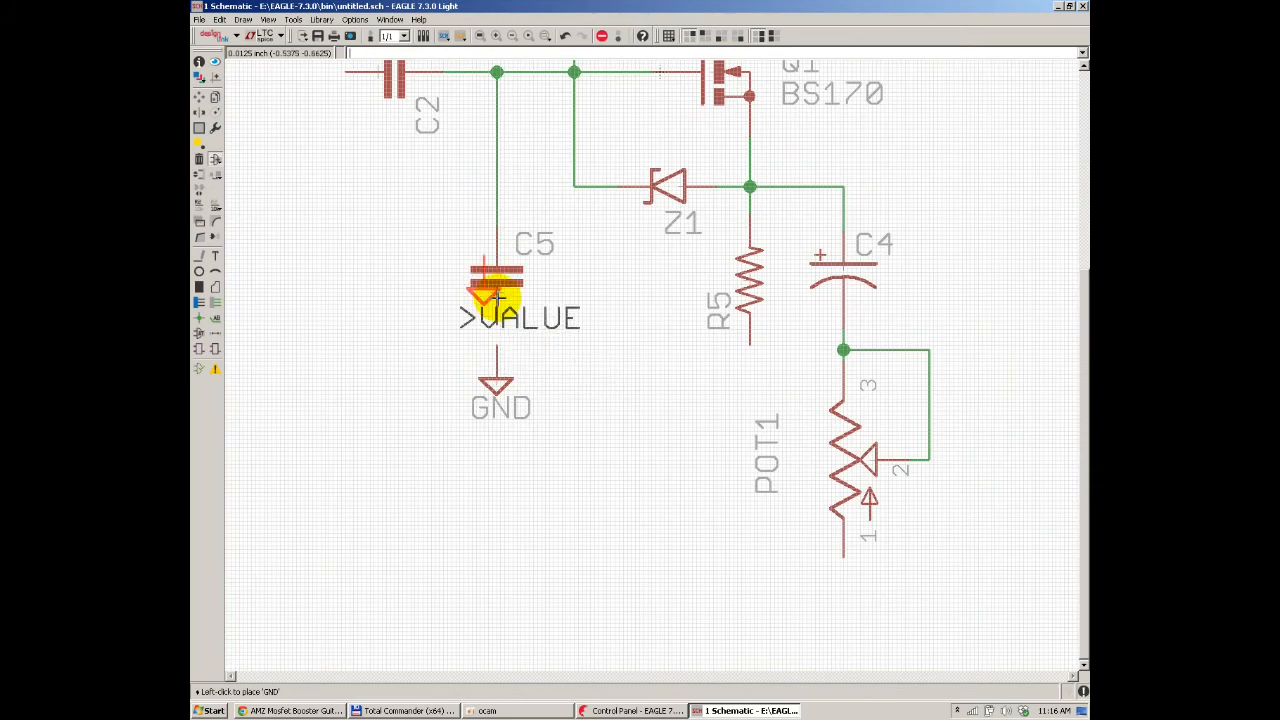
# Step: Place a GND symbol below POT1's pin 1 and another, rotated to point left, beside the net joining R1 and C3
pyautogui.scroll(4, 785, 597)
pyautogui.click(760, 586)
pyautogui.scroll(-3, 811, 563)
pyautogui.scroll(-3, 815, 553)
pyautogui.scroll(3, 503, 165)
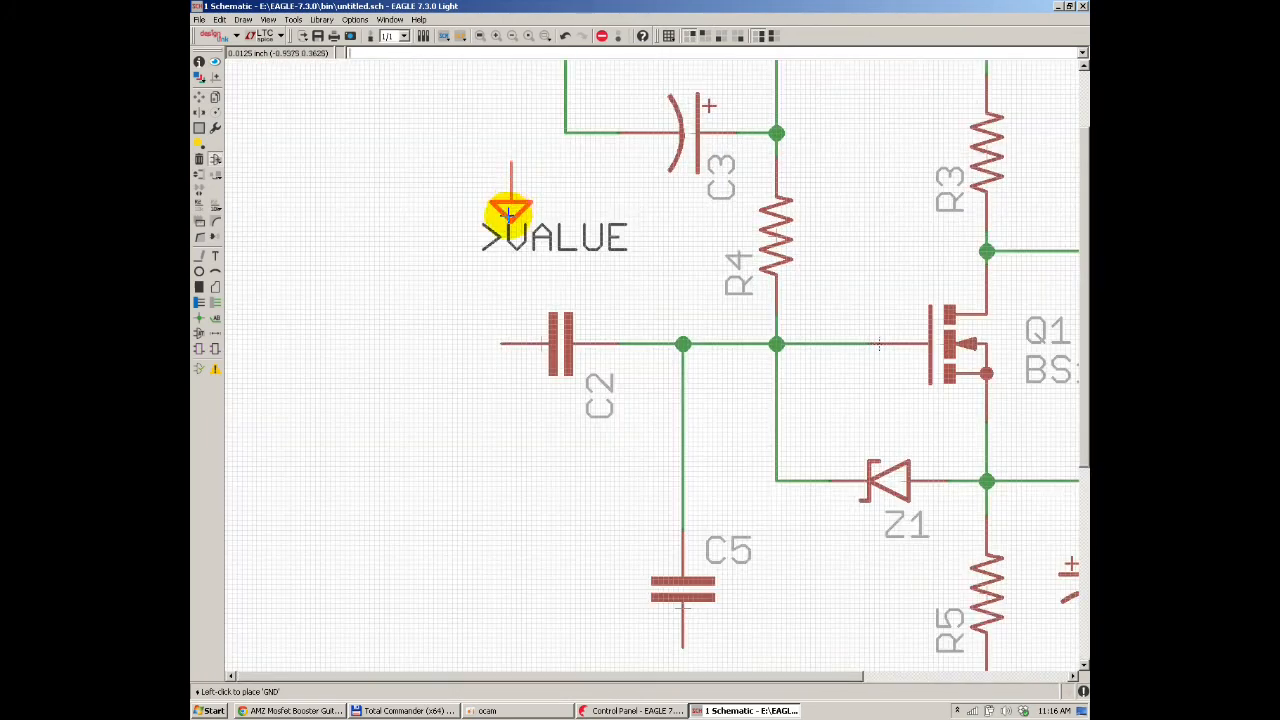
pyautogui.hotkey('alt', 'Tab')
pyautogui.hotkey('alt', 'Tab')
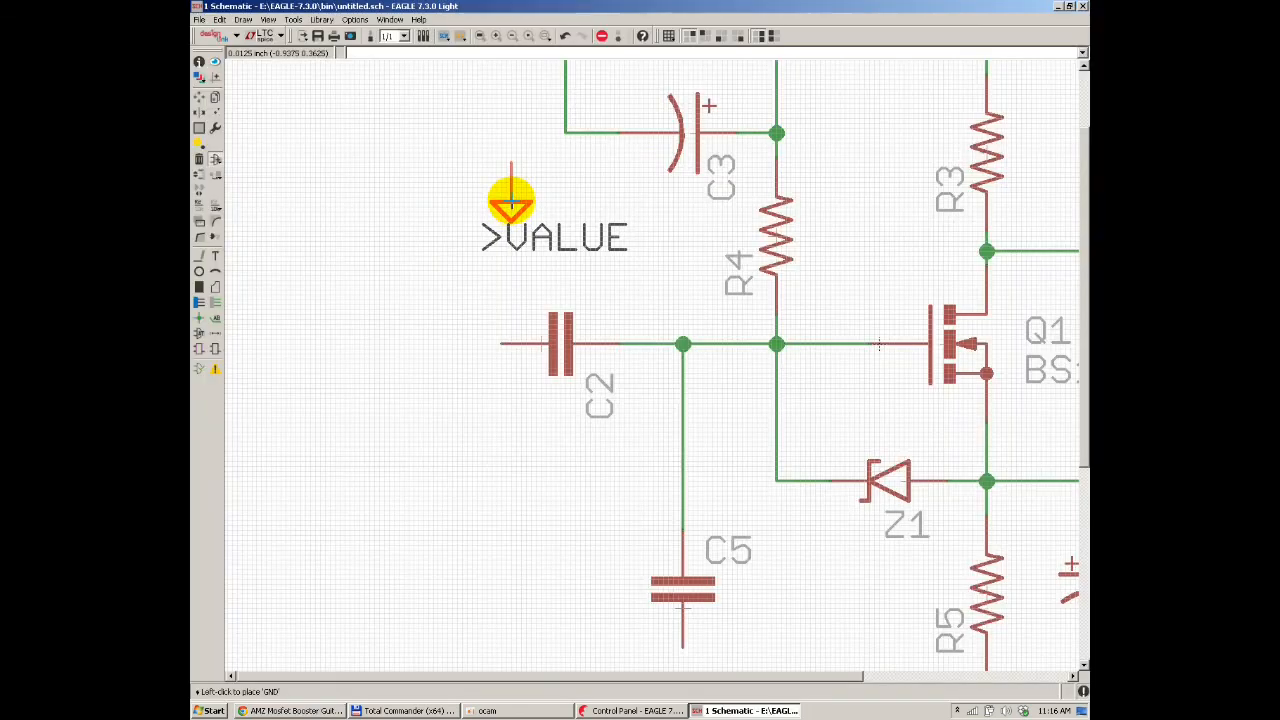
pyautogui.rightClick(480, 123)
pyautogui.click(471, 131)
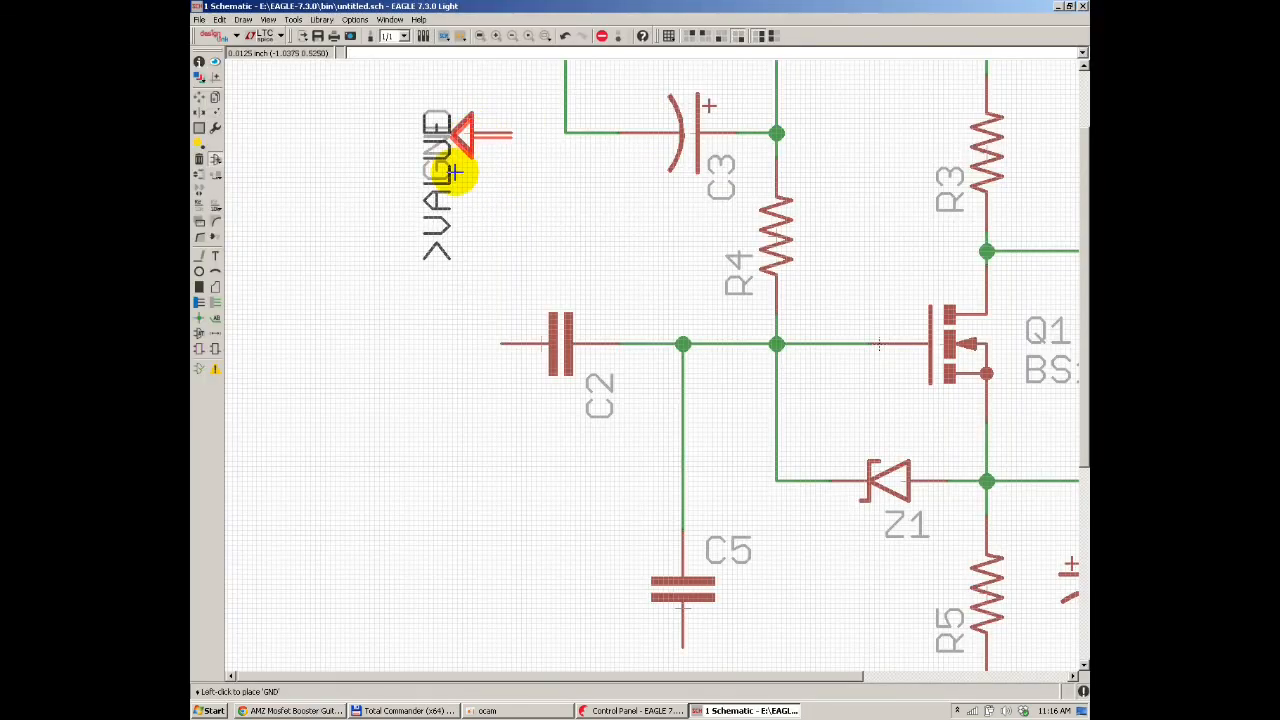
# Step: Check the reference circuit, clear the part search and pick the +9V(T) supply symbol from the gm-supply library
pyautogui.scroll(-4, 342, 234)
pyautogui.hotkey('alt', 'Tab')
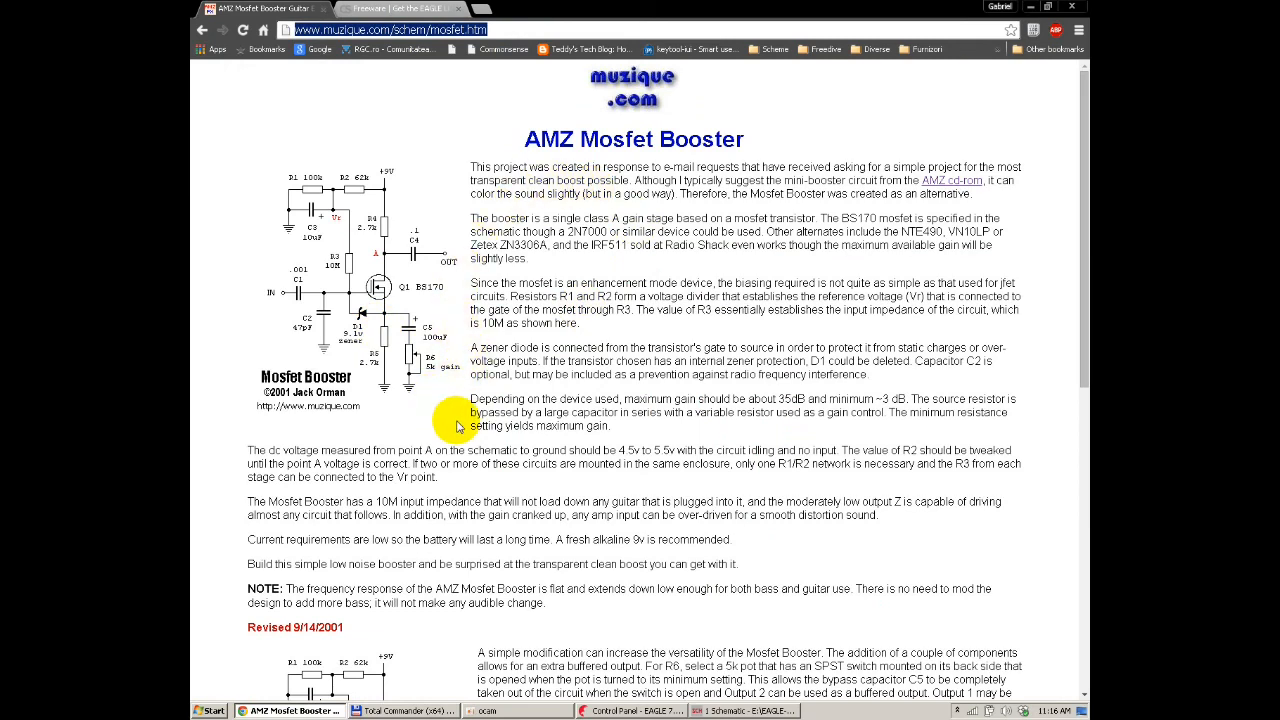
pyautogui.hotkey('alt', 'Tab')
pyautogui.press('Escape')
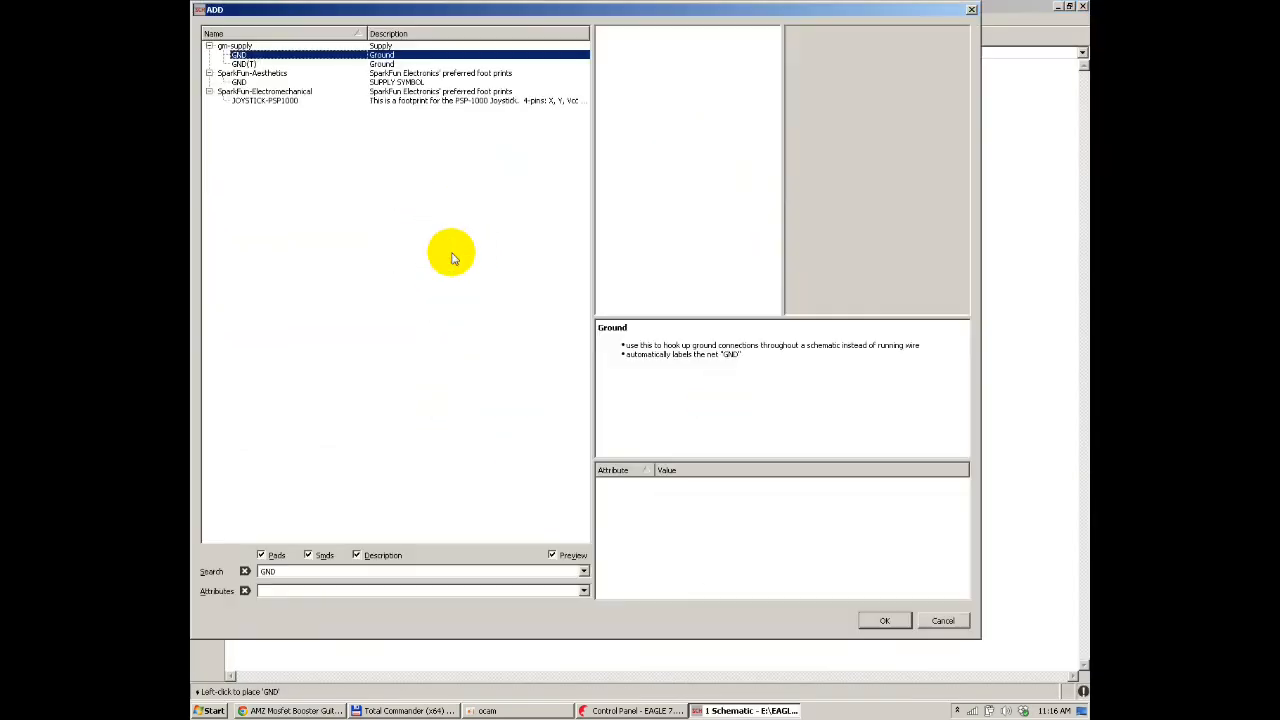
pyautogui.click(299, 572)
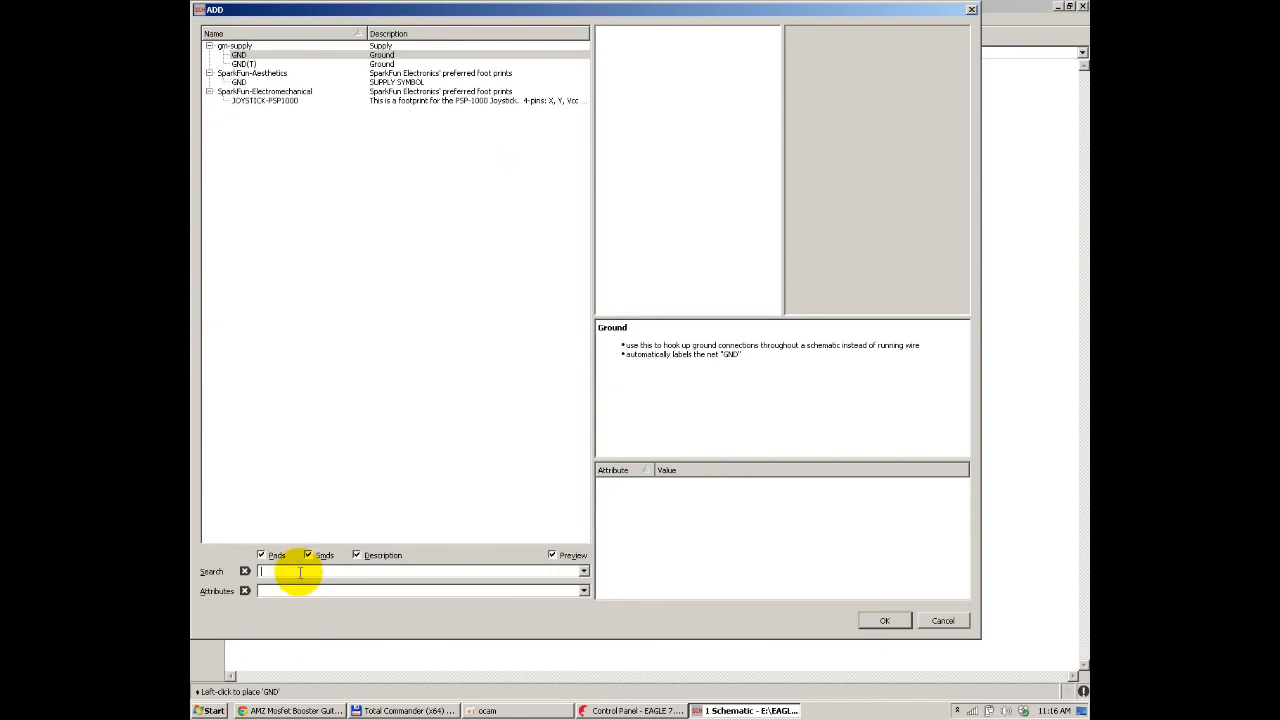
pyautogui.press('BackSpace')
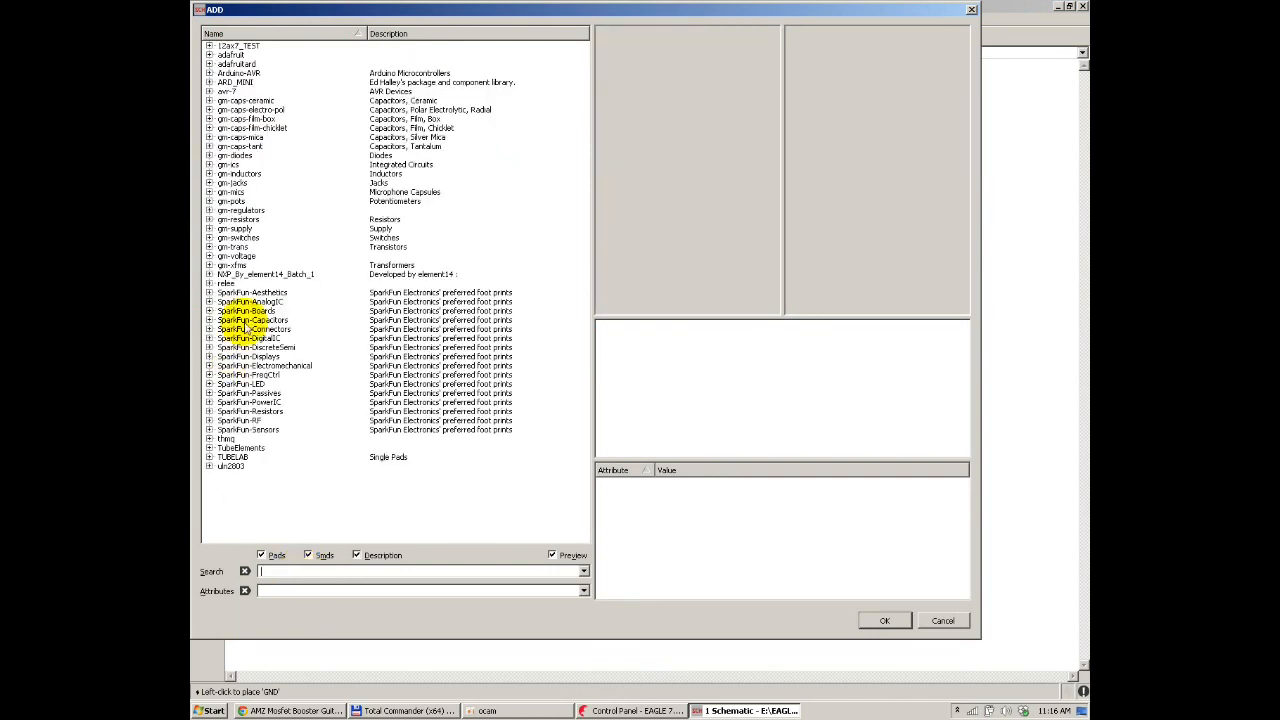
pyautogui.doubleClick(240, 229)
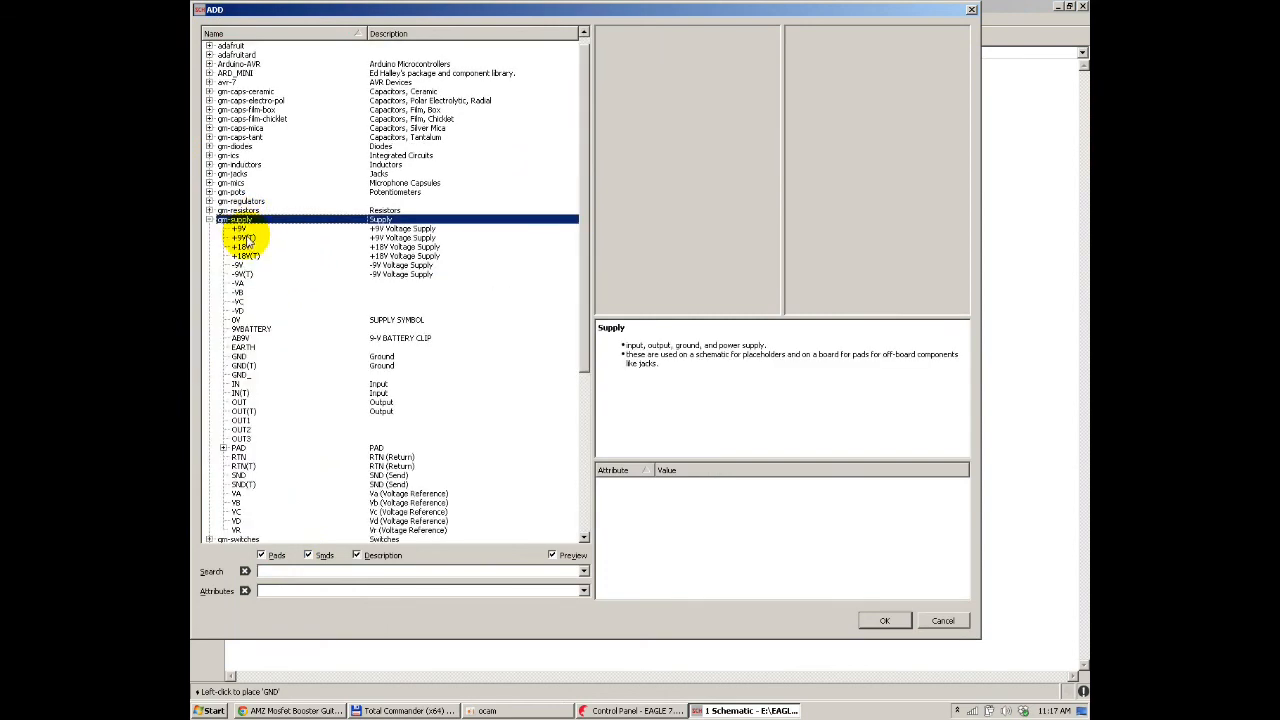
pyautogui.click(245, 238)
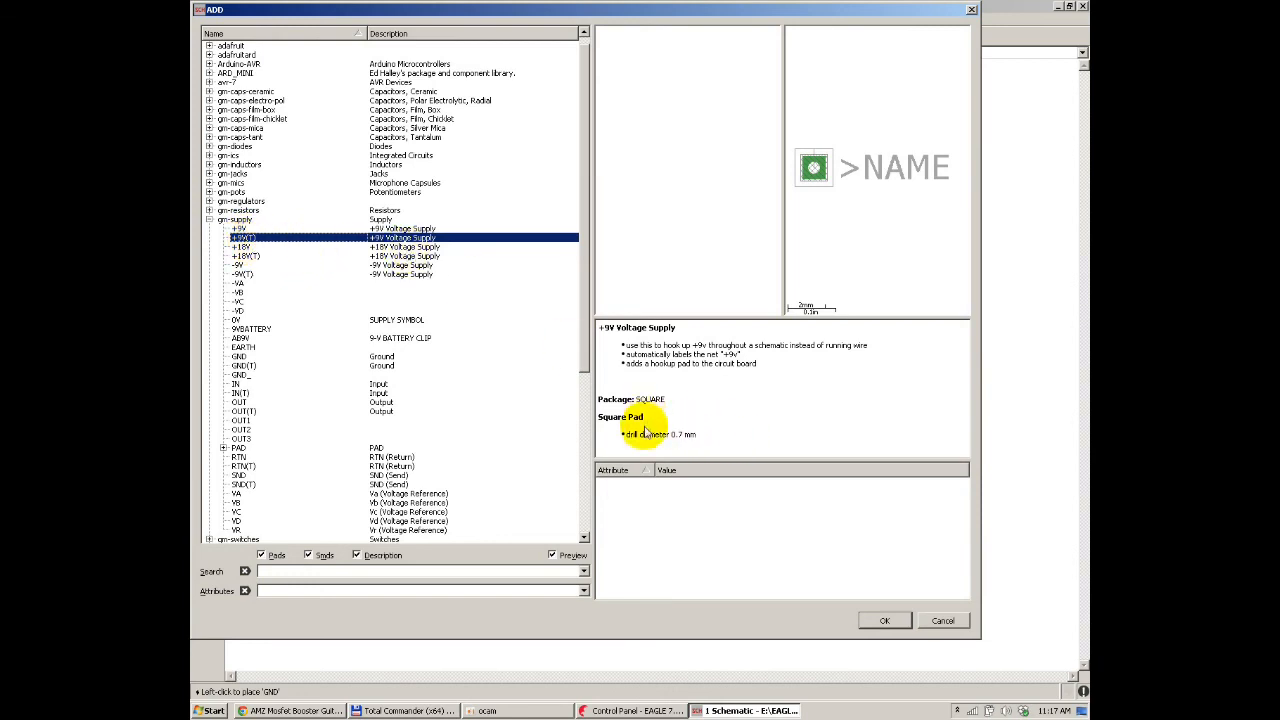
pyautogui.click(886, 621)
# Step: Place the +9V(T) symbol upright directly above the corner of the net between R2 and R3, and finish adding parts
pyautogui.scroll(-2, 610, 470)
pyautogui.scroll(4, 654, 180)
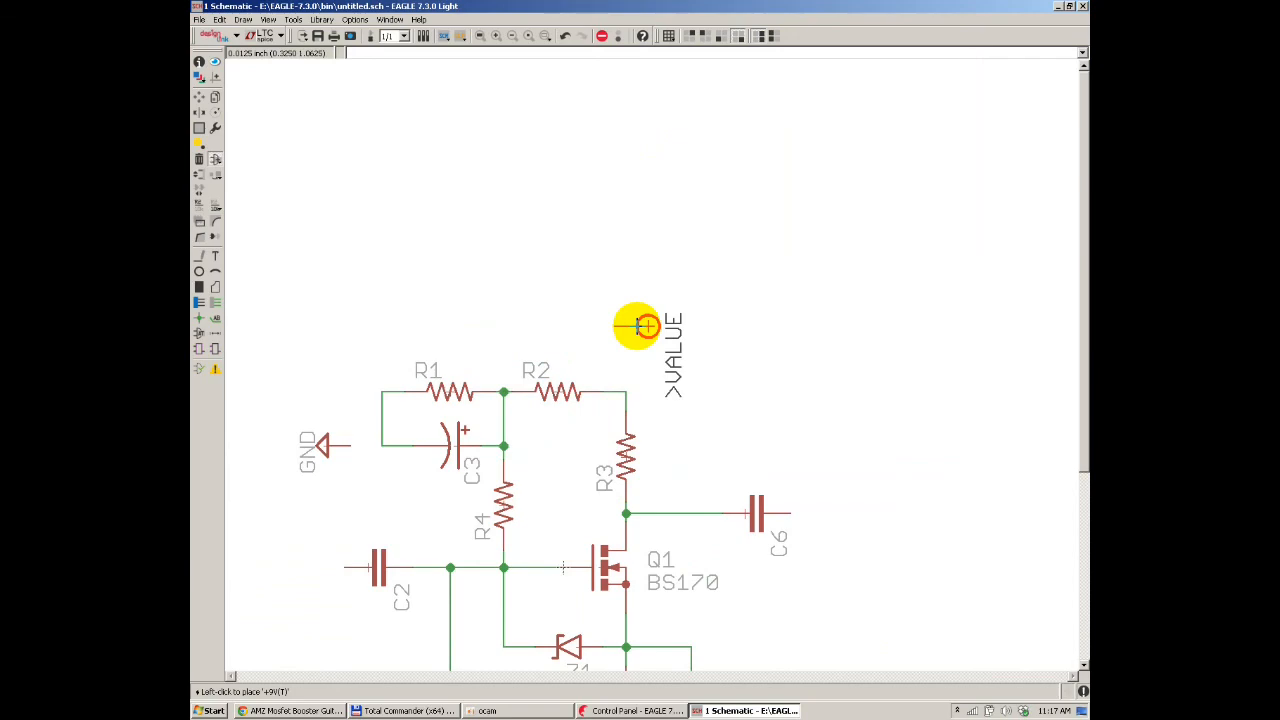
pyautogui.scroll(3, 645, 326)
pyautogui.rightClick(608, 337)
pyautogui.scroll(2, 575, 383)
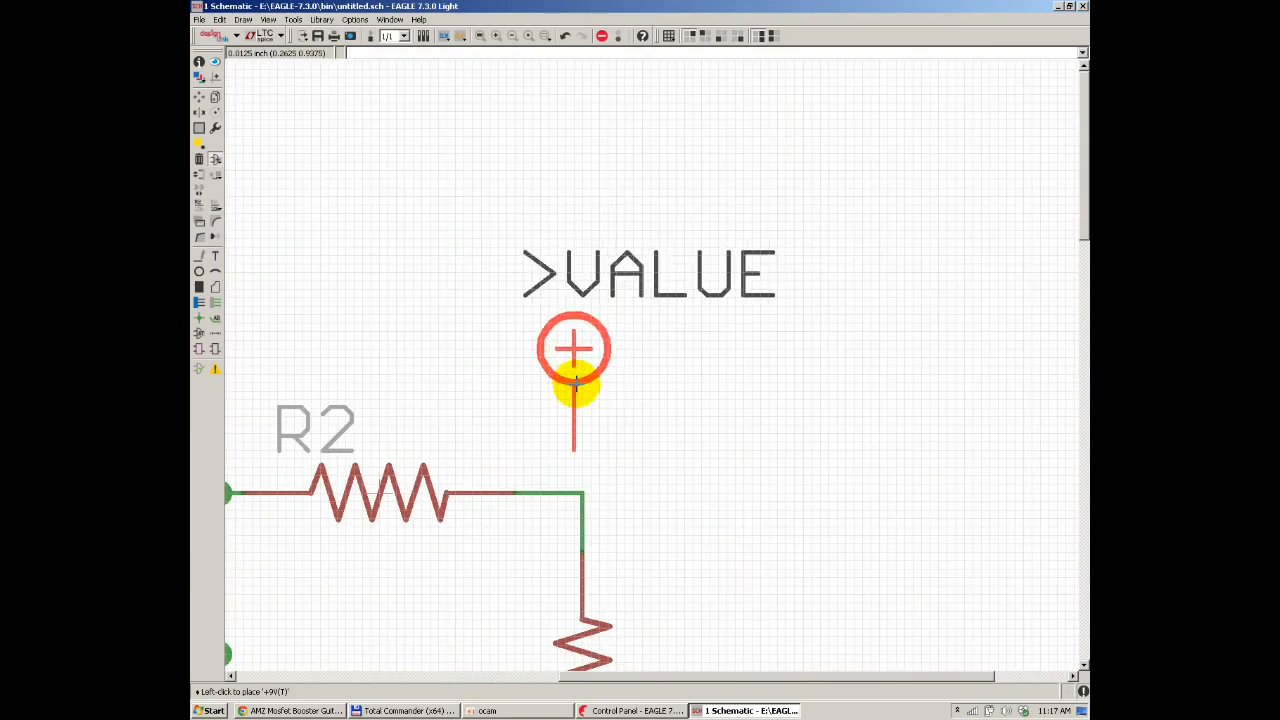
pyautogui.click(575, 383)
pyautogui.press('Escape')
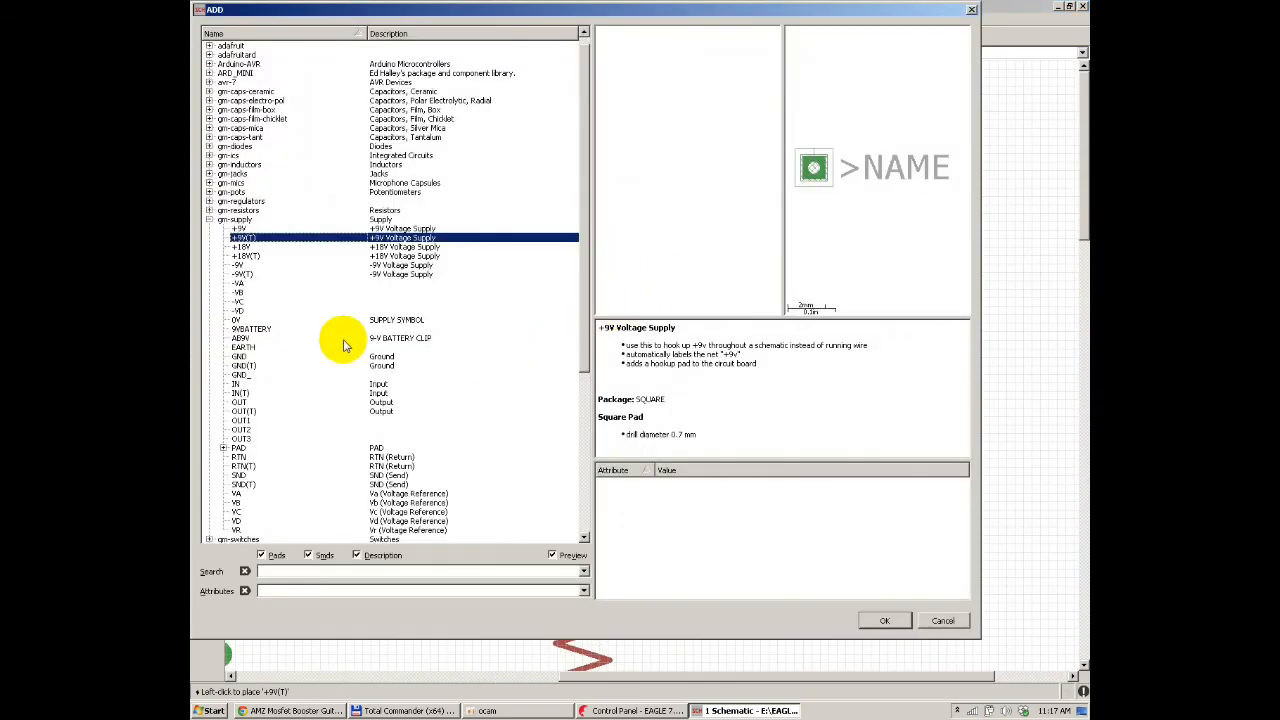
pyautogui.press('Escape')
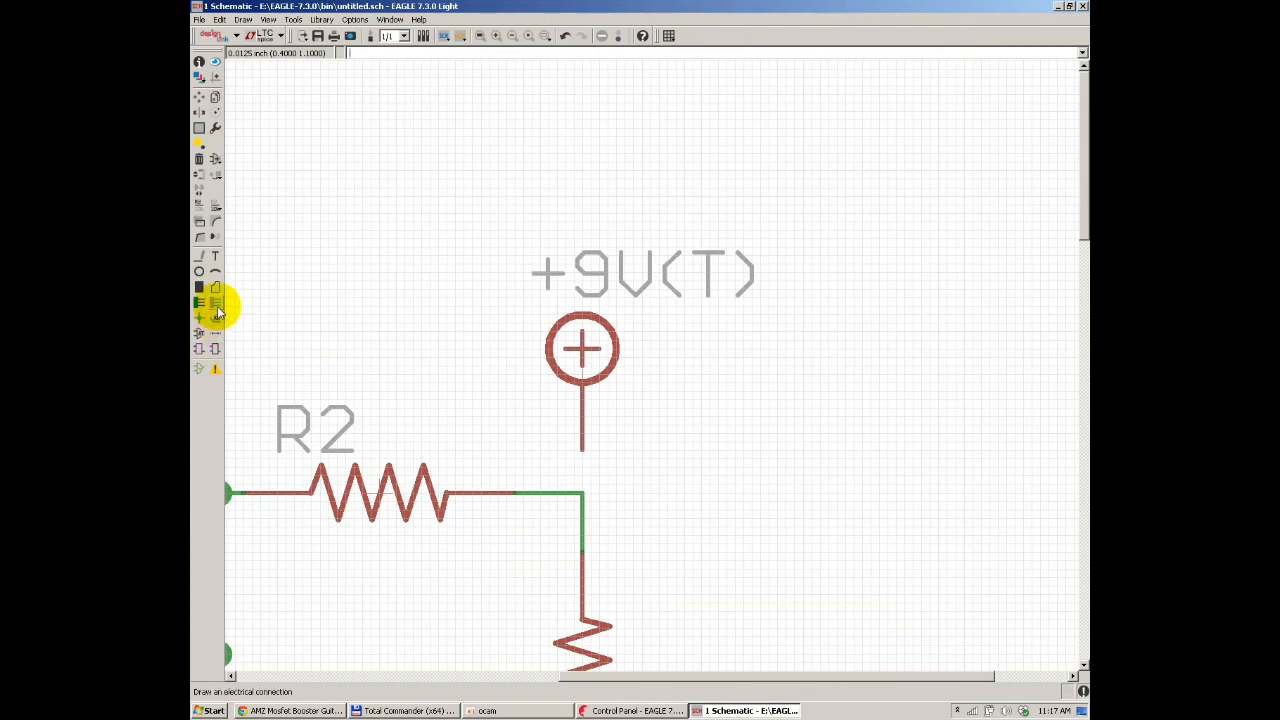
# Step: Draw a net from the +9V(T) pin to the R2–R3 corner and merge that segment into the +9V supply net
pyautogui.click(216, 312)
pyautogui.scroll(2, 580, 440)
pyautogui.click(578, 436)
pyautogui.click(577, 523)
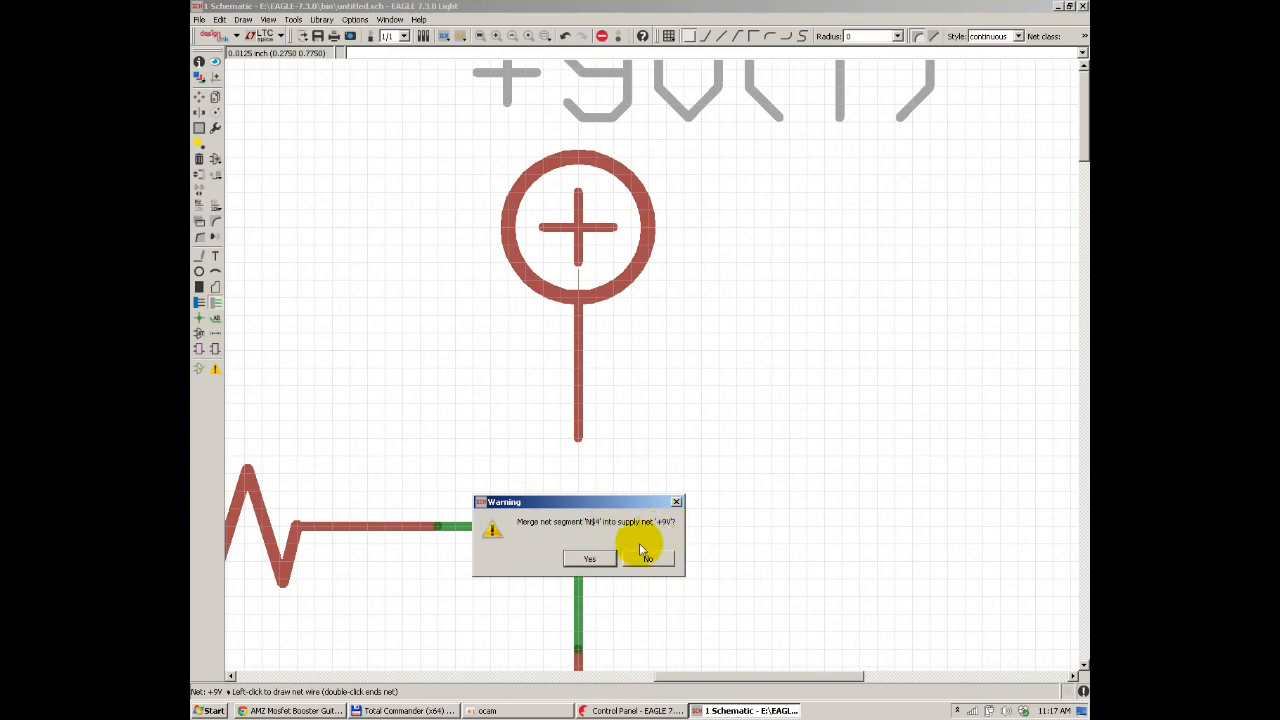
pyautogui.click(588, 560)
pyautogui.scroll(-4, 586, 551)
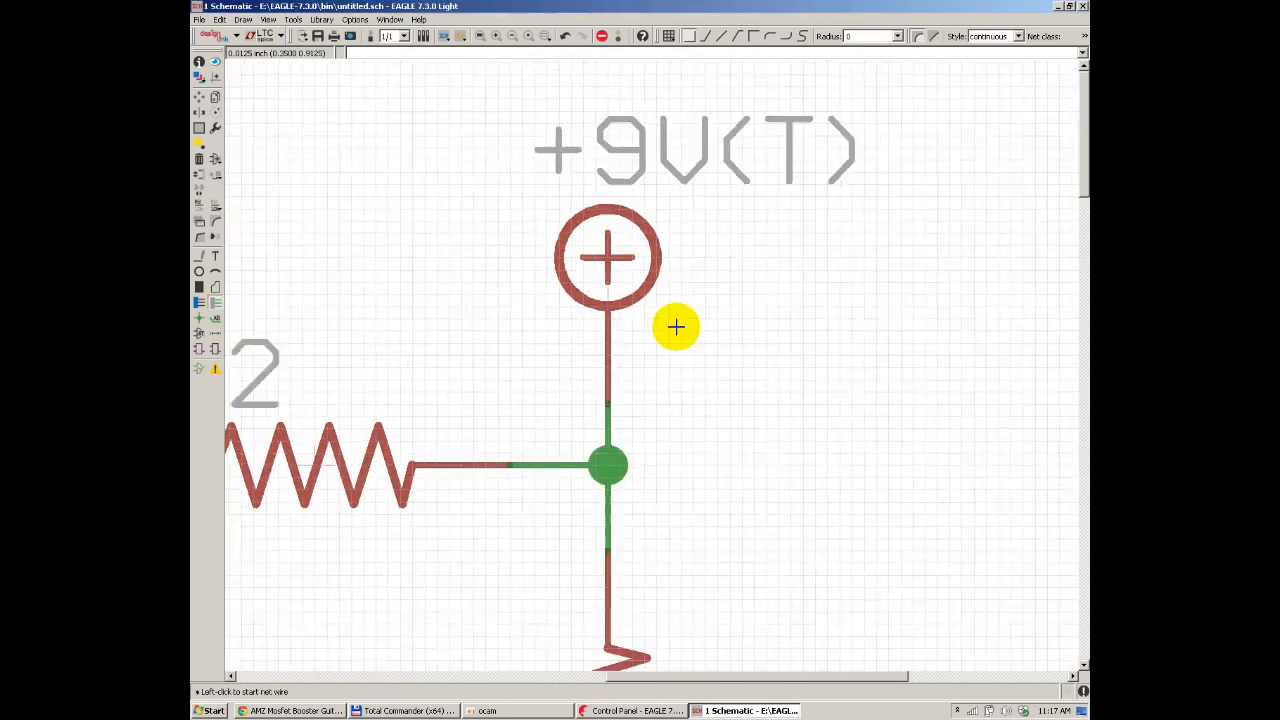
# Step: Copy the GND symbol under C5 and place the copy directly below R5's lower pin
pyautogui.scroll(-5, 577, 400)
pyautogui.scroll(2, 631, 517)
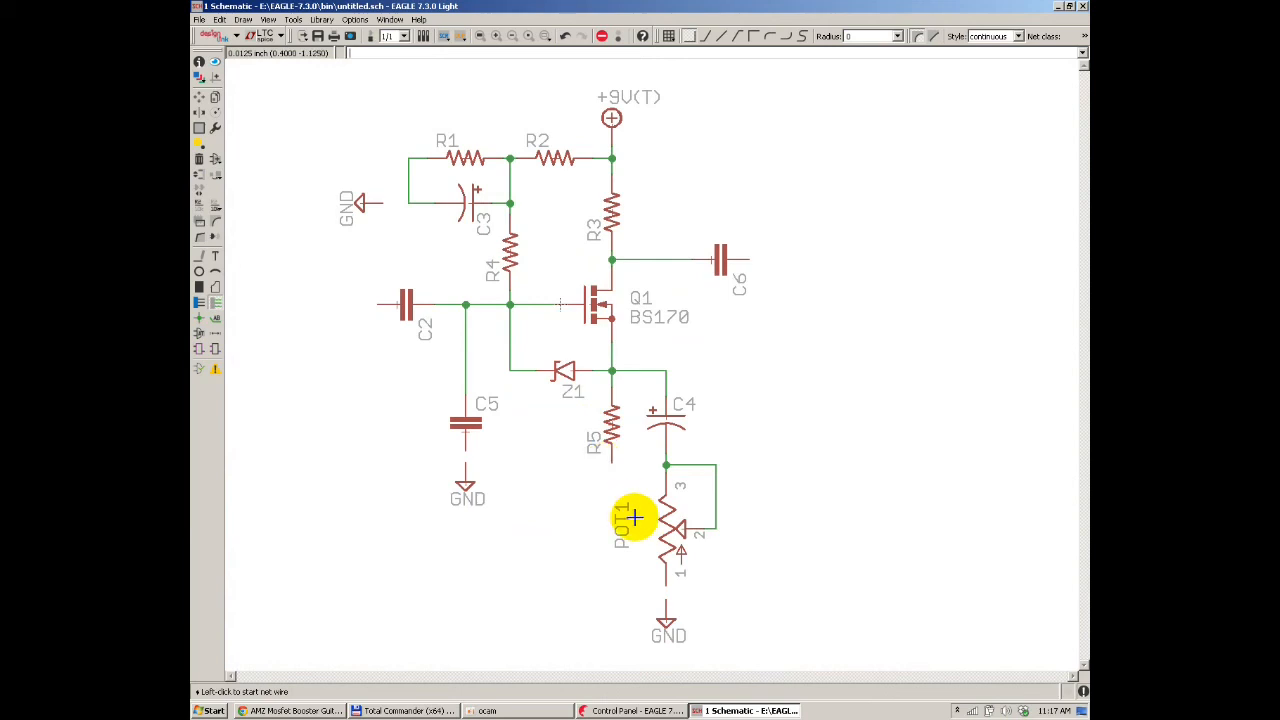
pyautogui.scroll(3, 403, 220)
pyautogui.click(214, 97)
pyautogui.click(414, 462)
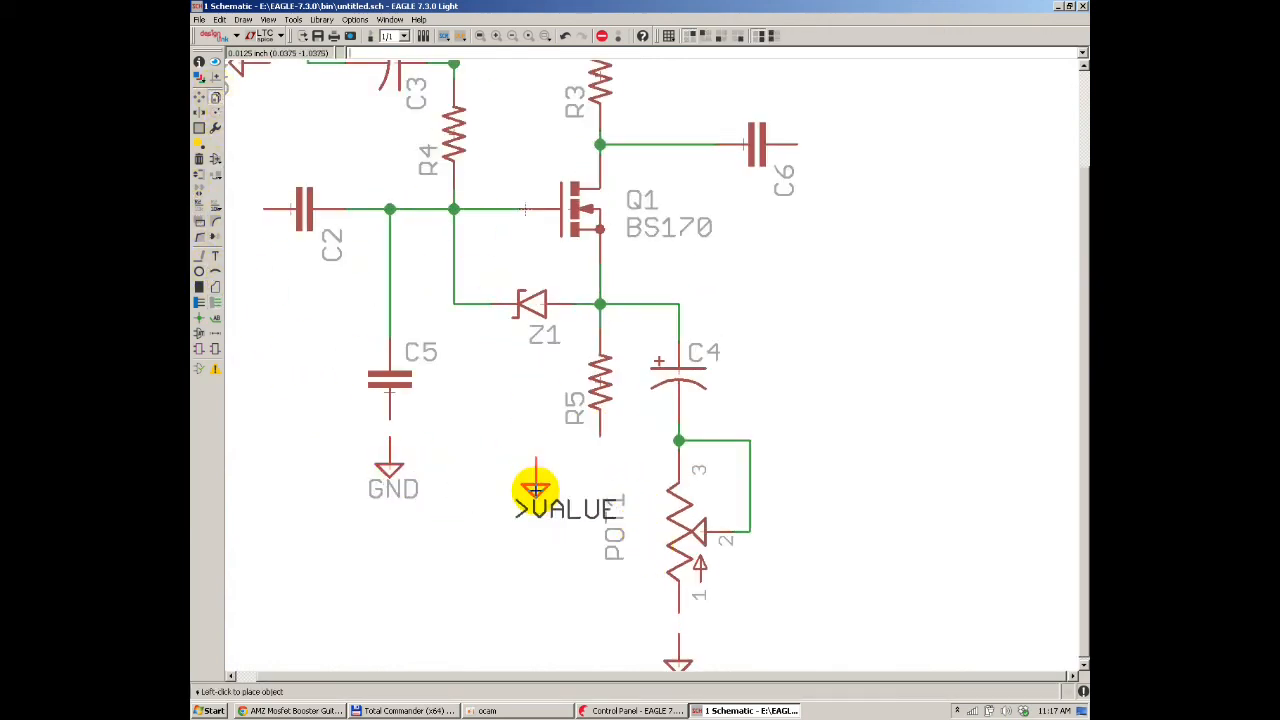
pyautogui.scroll(4, 597, 491)
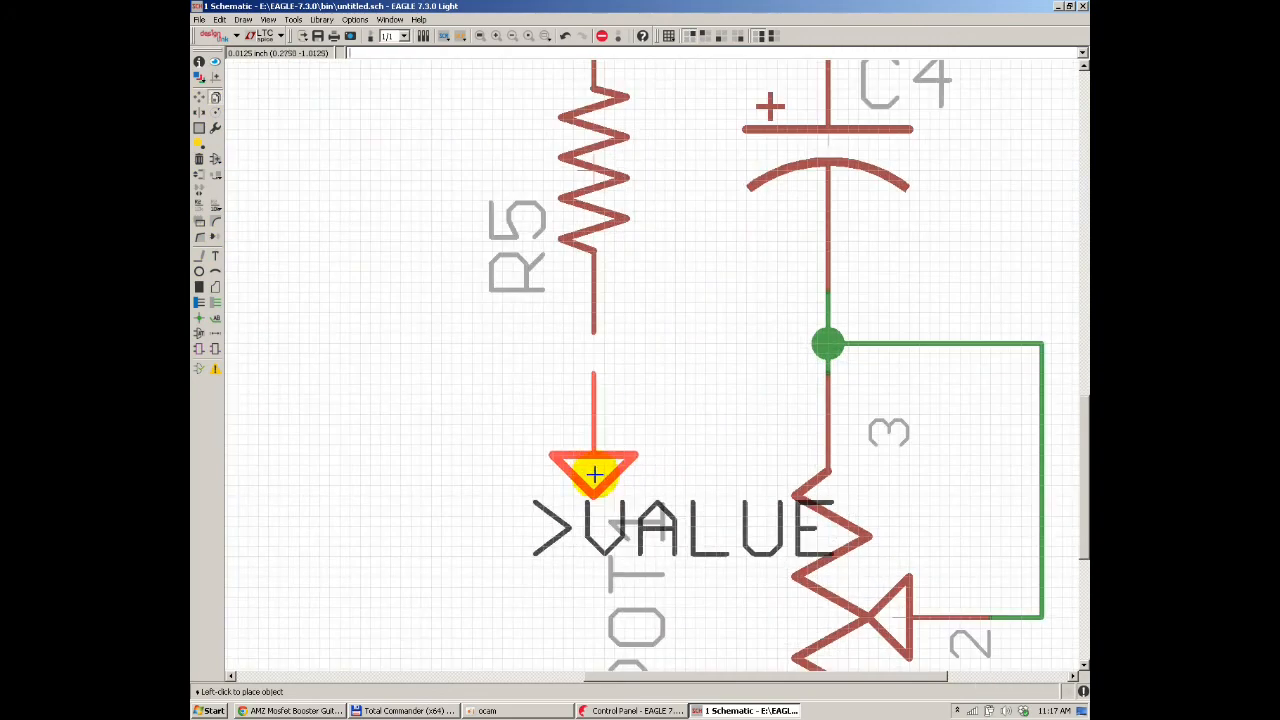
pyautogui.click(593, 466)
pyautogui.scroll(-5, 620, 351)
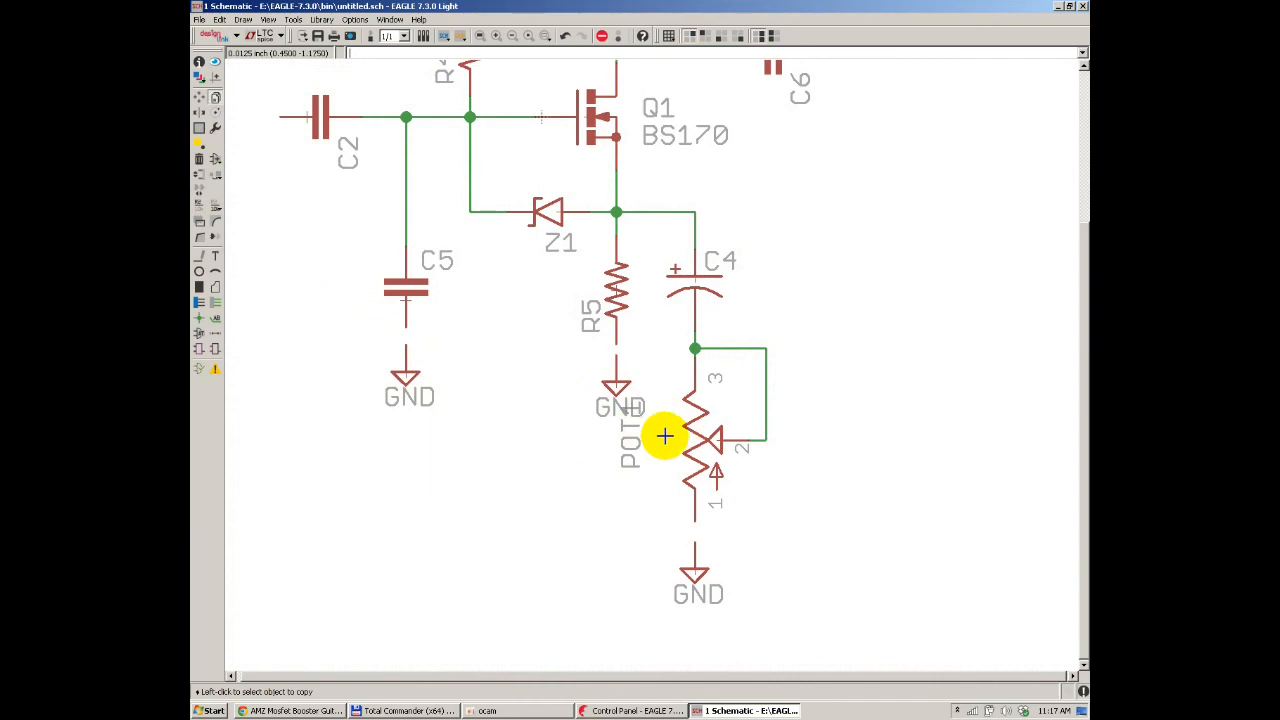
# Step: Connect the GND symbol below C5 to C5's lower pin with a short vertical net
pyautogui.click(216, 303)
pyautogui.scroll(3, 487, 333)
pyautogui.scroll(2, 429, 334)
pyautogui.scroll(-2, 523, 306)
pyautogui.scroll(3, 357, 320)
pyautogui.click(393, 368)
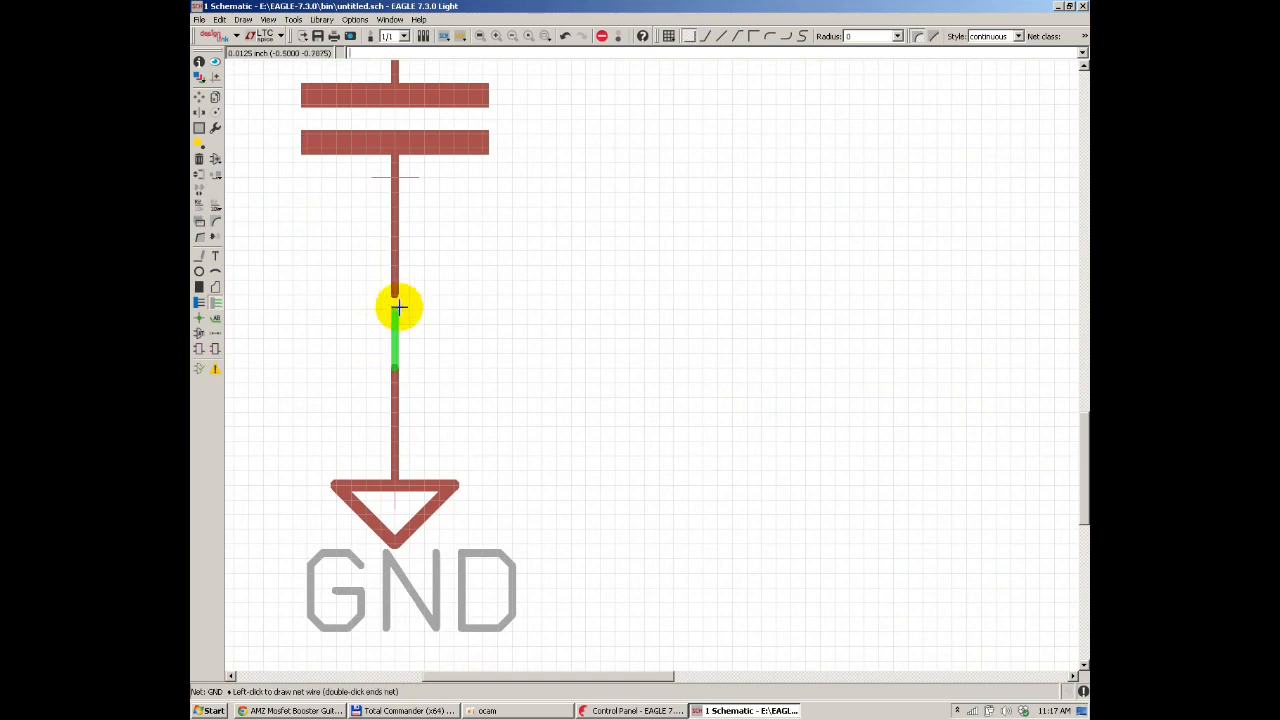
pyautogui.scroll(-2, 360, 285)
# Step: Connect R5's lower pin and POT1's pin 1 to the GND symbols below them with short vertical nets
pyautogui.scroll(3, 883, 366)
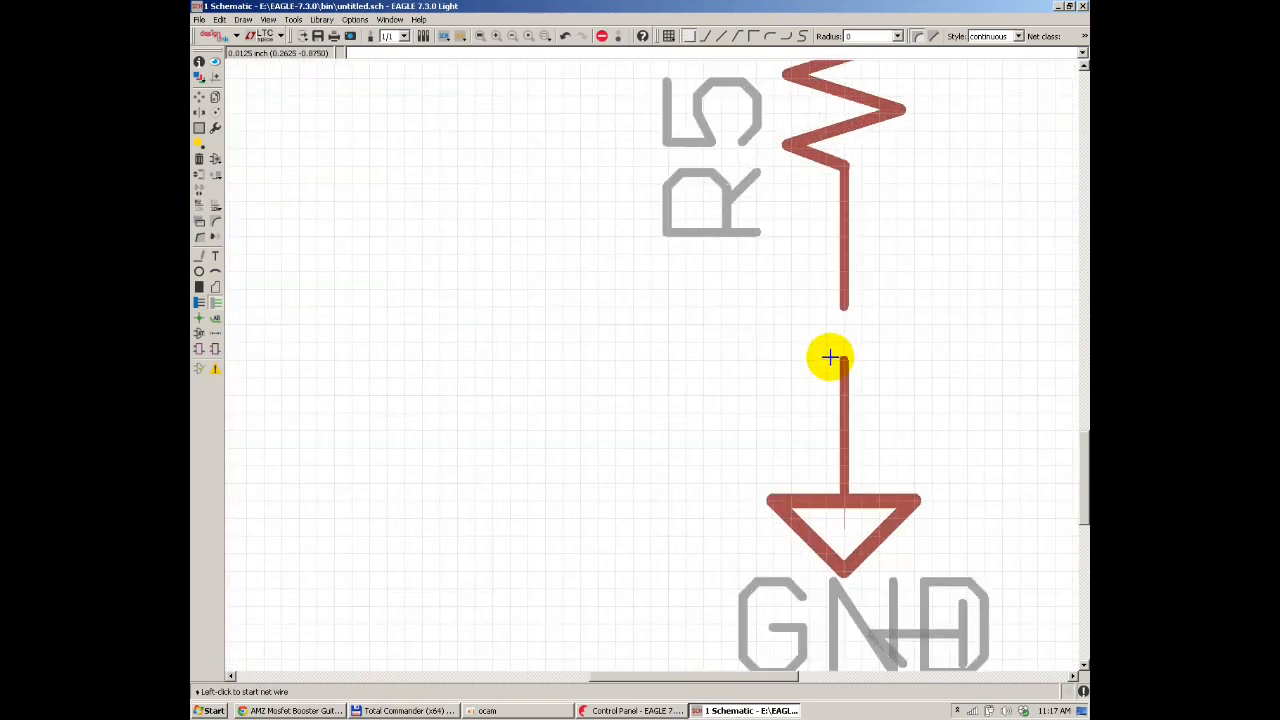
pyautogui.click(843, 362)
pyautogui.click(846, 308)
pyautogui.scroll(-5, 554, 434)
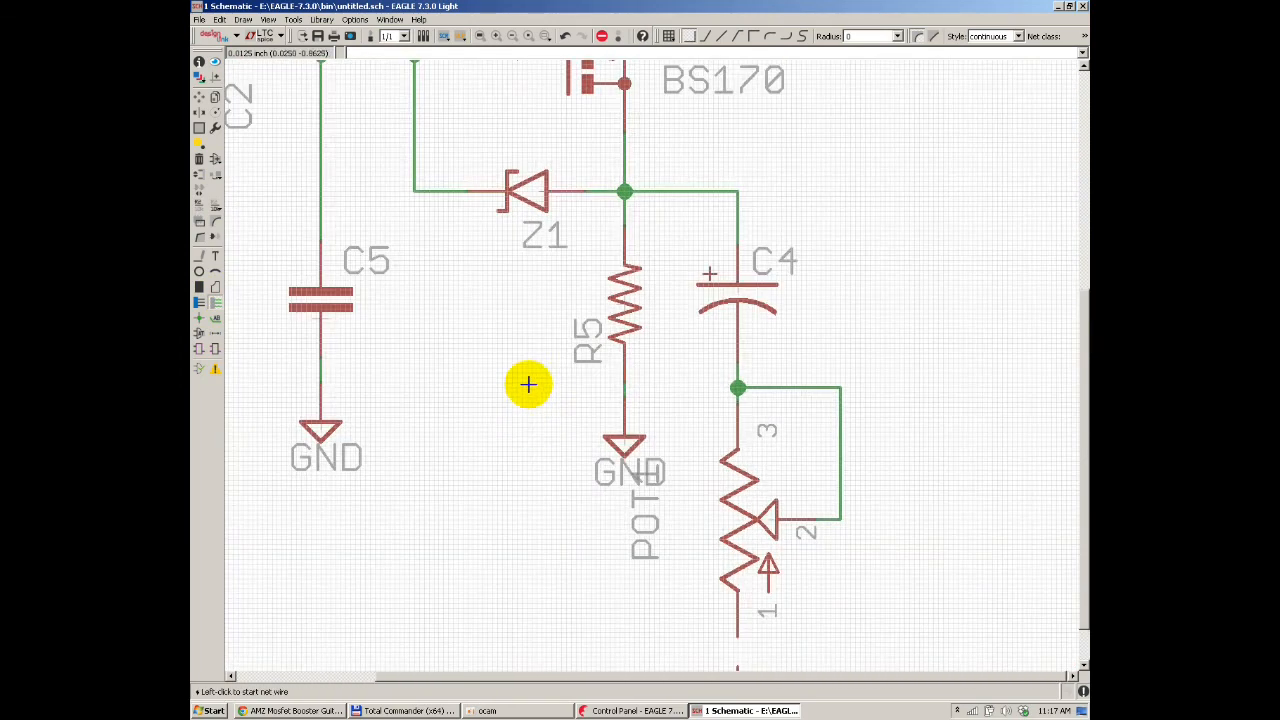
pyautogui.scroll(6, 689, 503)
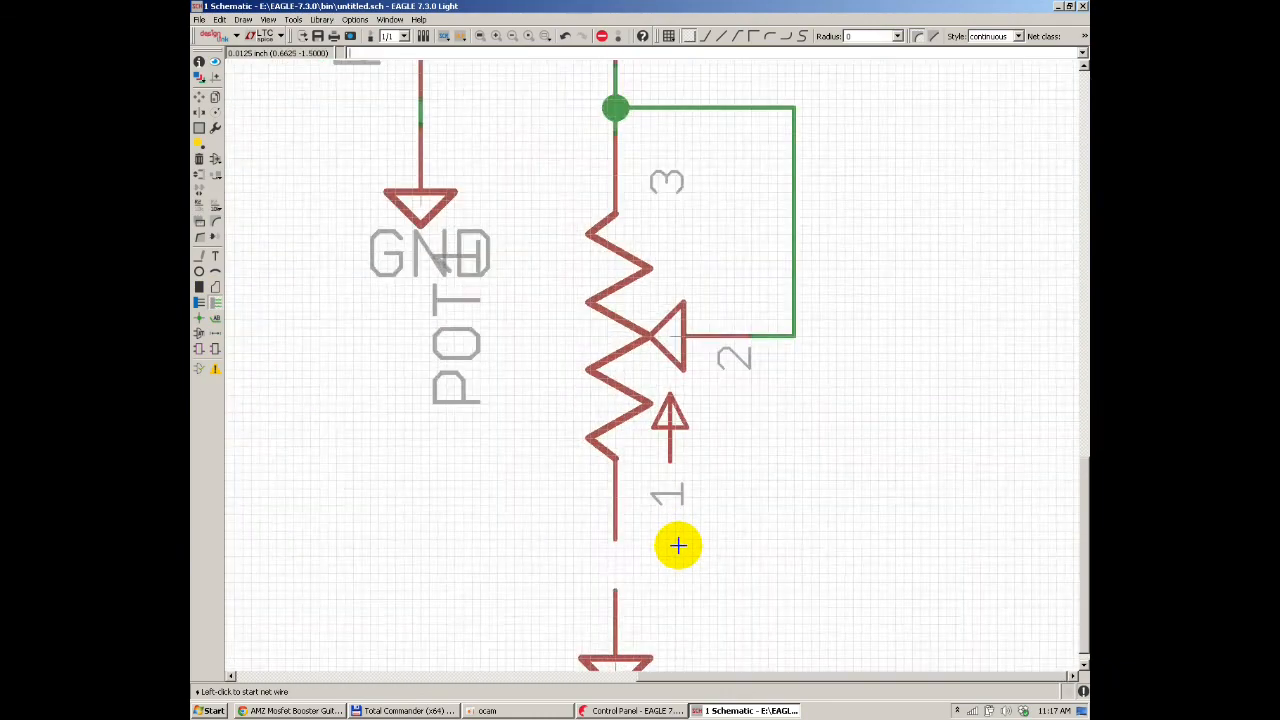
pyautogui.click(610, 591)
pyautogui.click(608, 520)
pyautogui.scroll(-6, 760, 525)
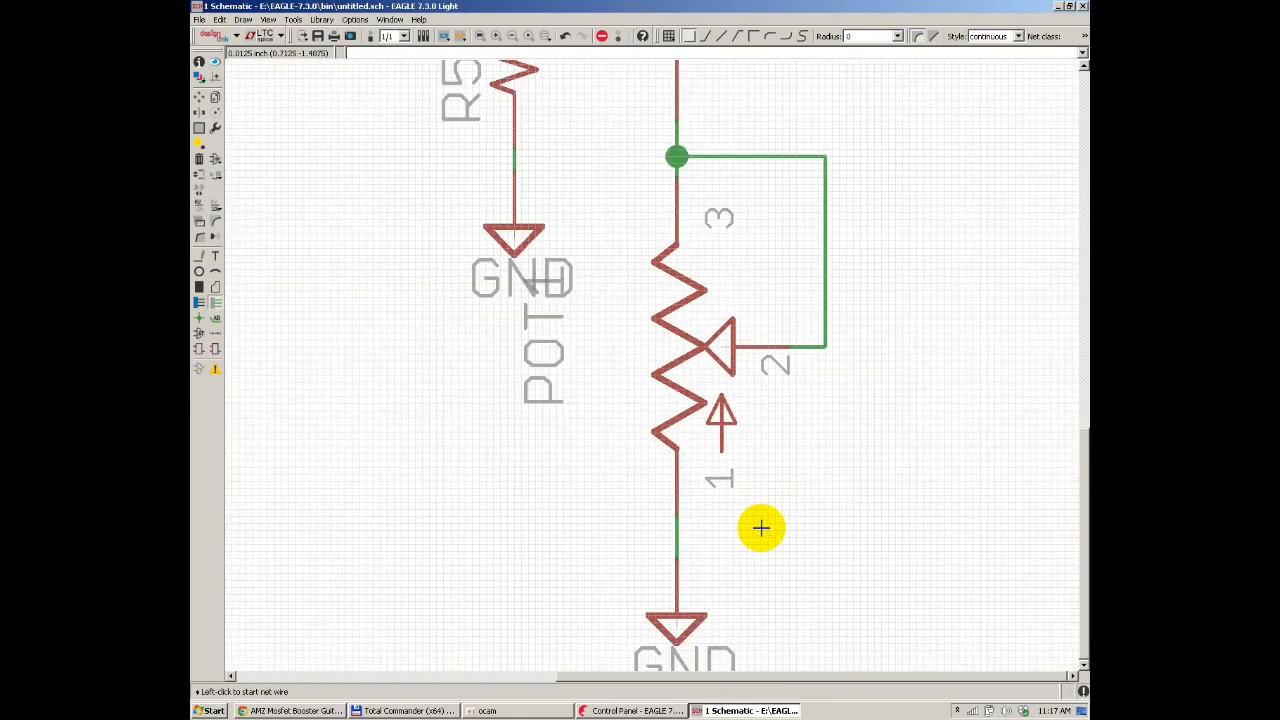
# Step: Draw a net from the left-pointing GND symbol to the R1–C3 corner and merge that segment into the GND supply net
pyautogui.scroll(-2, 781, 525)
pyautogui.scroll(6, 557, 257)
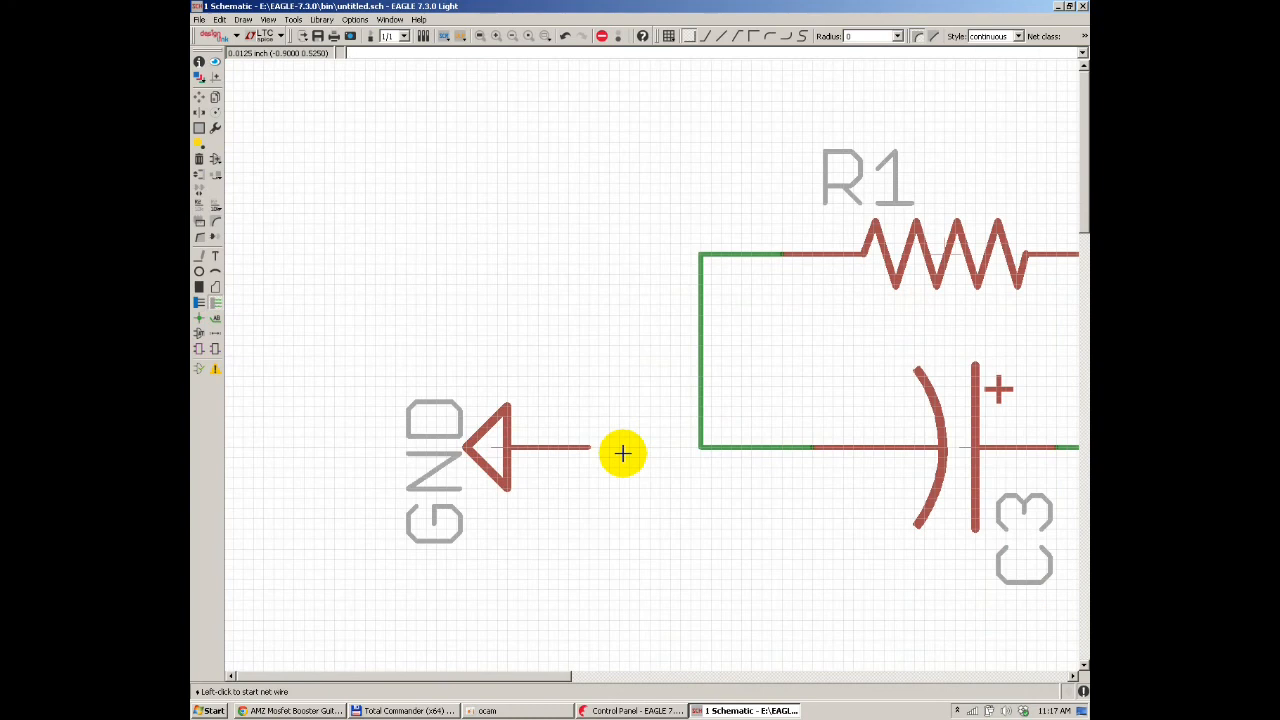
pyautogui.click(576, 444)
pyautogui.click(715, 446)
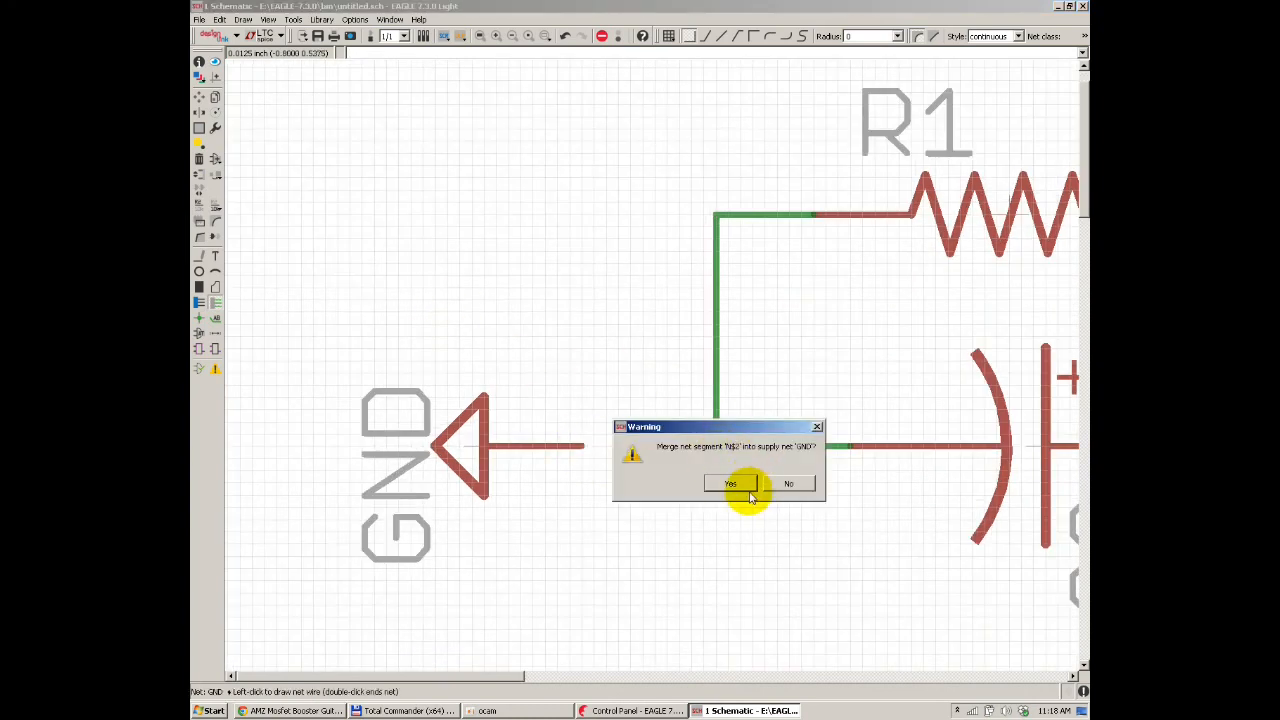
pyautogui.click(731, 483)
pyautogui.scroll(-6, 426, 223)
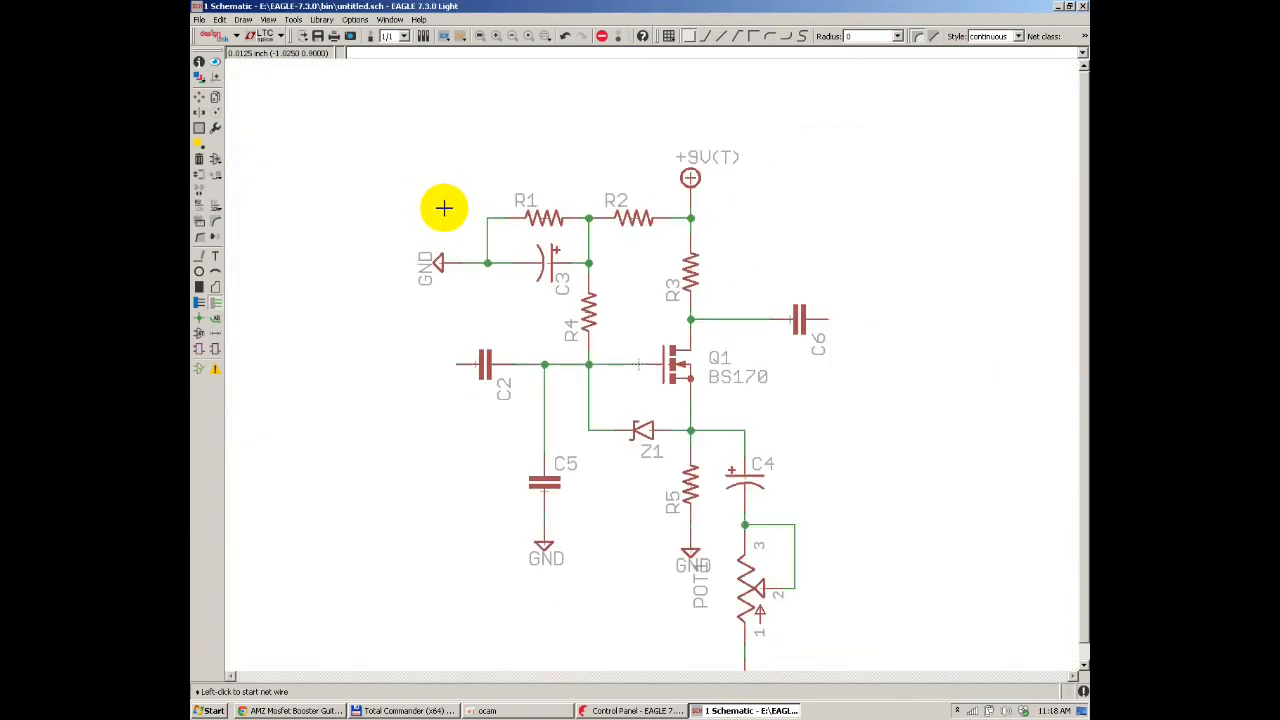
# Step: Pick the IN(T) input symbol from the gm-supply library and place it left of C2, in line with its pin
pyautogui.click(215, 158)
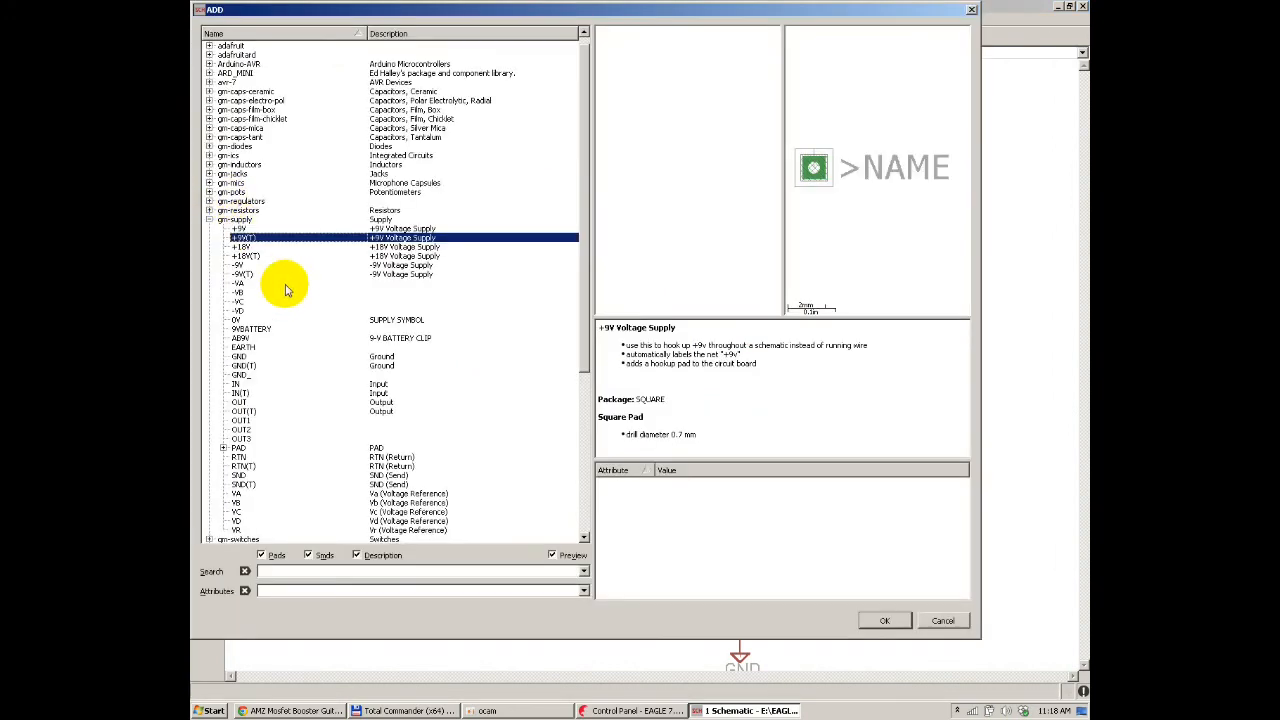
pyautogui.click(241, 393)
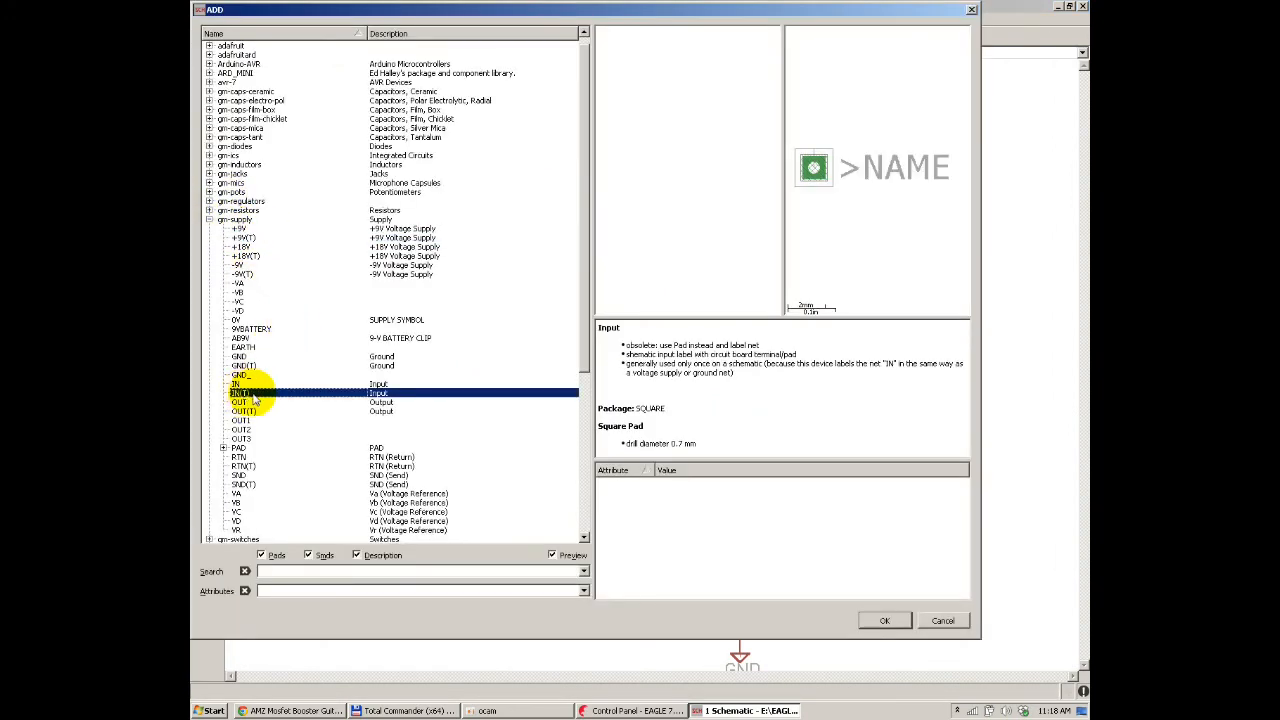
pyautogui.click(872, 625)
pyautogui.scroll(5, 425, 400)
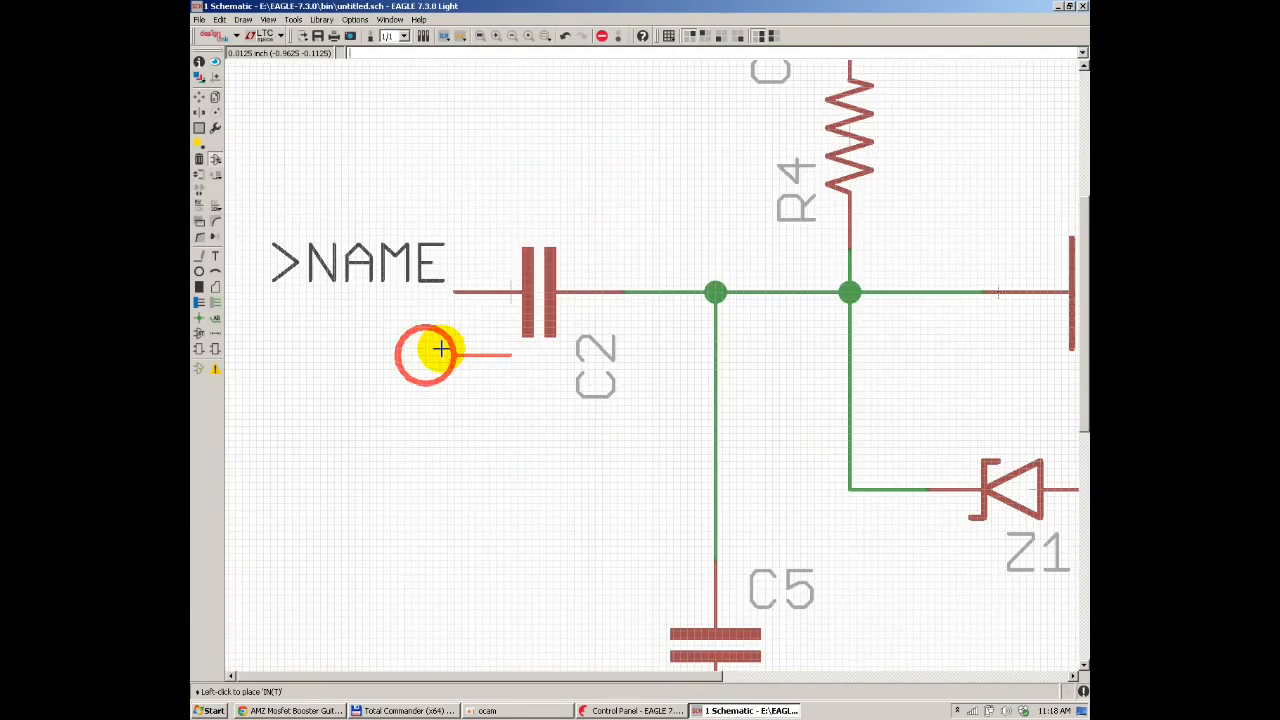
pyautogui.scroll(-4, 353, 291)
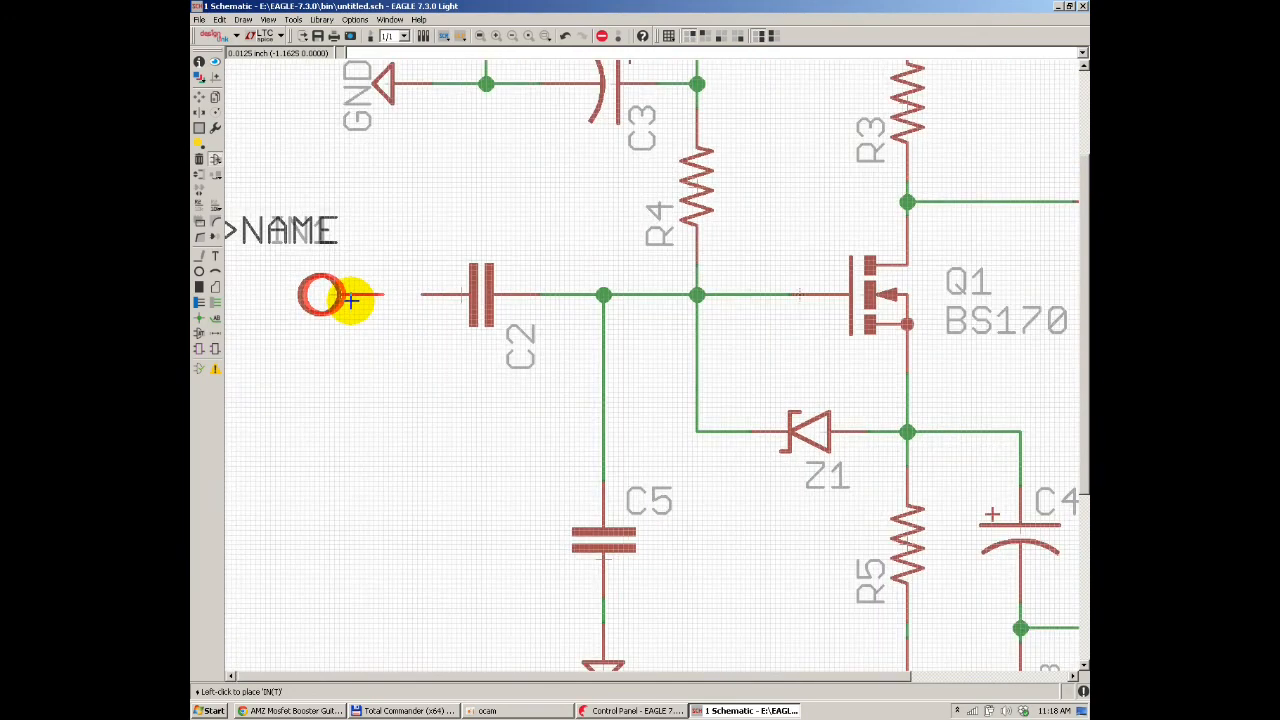
pyautogui.click(347, 291)
# Step: Place a second IN(T) symbol, rotated to face C6, in line with C6's right pin, and finish adding parts
pyautogui.scroll(4, 915, 230)
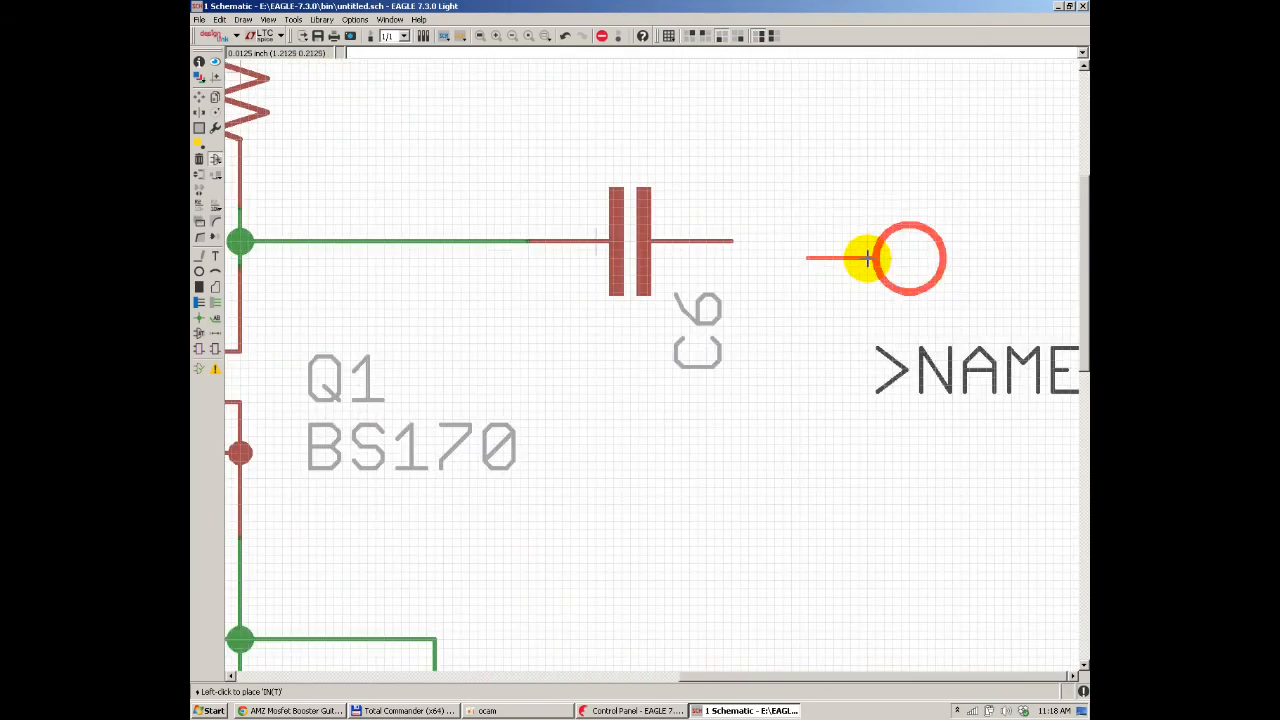
pyautogui.click(890, 244)
pyautogui.press('Escape')
pyautogui.press('Escape')
# Step: Draw a straight horizontal net between the IN2 symbol and C6's right pin
pyautogui.click(215, 302)
pyautogui.scroll(4, 814, 236)
pyautogui.click(775, 255)
pyautogui.click(606, 255)
pyautogui.scroll(-4, 871, 265)
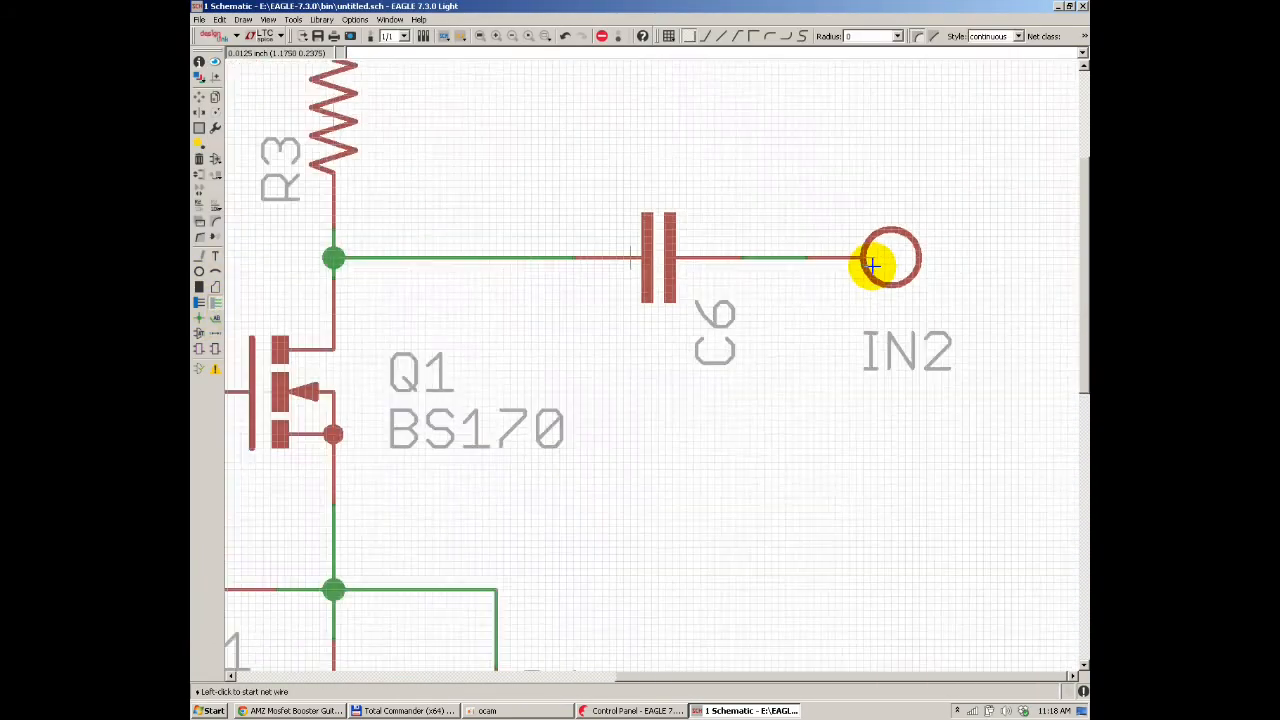
# Step: Draw a straight horizontal net from the input symbol's pin to C2's left pin
pyautogui.scroll(-4, 880, 263)
pyautogui.scroll(11, 588, 284)
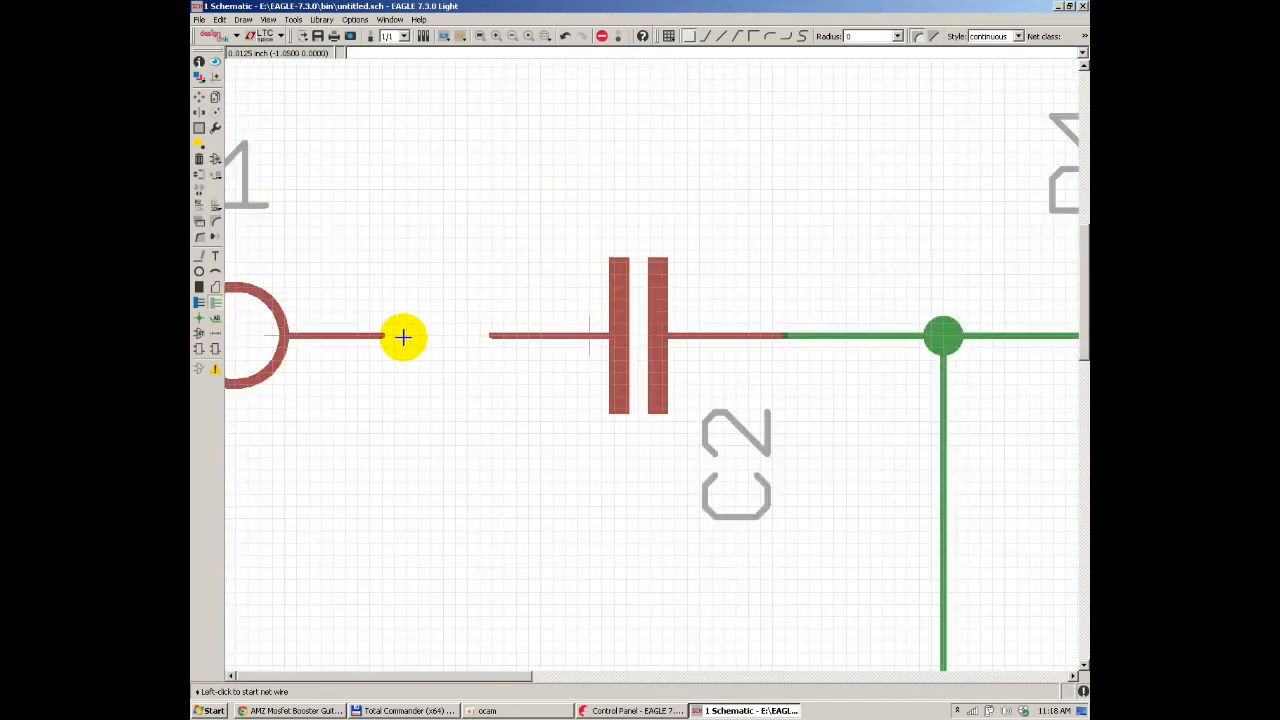
pyautogui.click(383, 339)
pyautogui.click(486, 333)
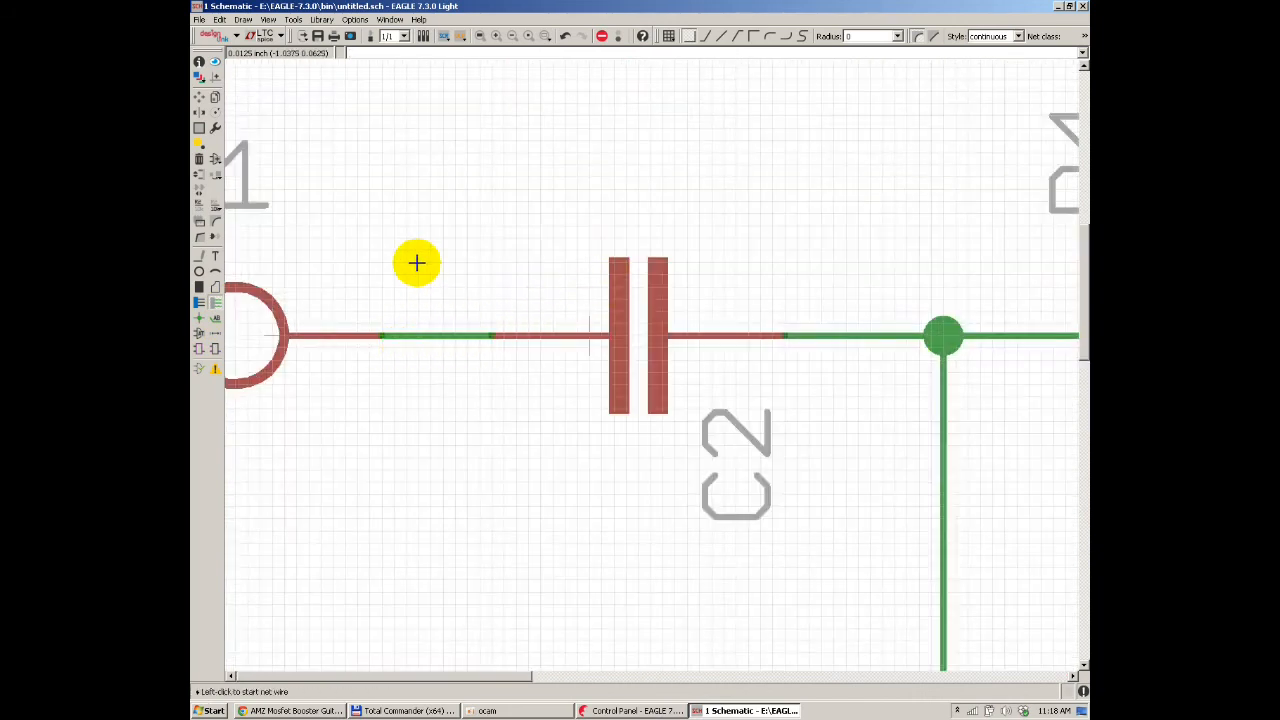
# Step: Move capacitor C5 up to about the level of Z1 and bring its ground symbol up closer beneath it
pyautogui.scroll(-8, 417, 258)
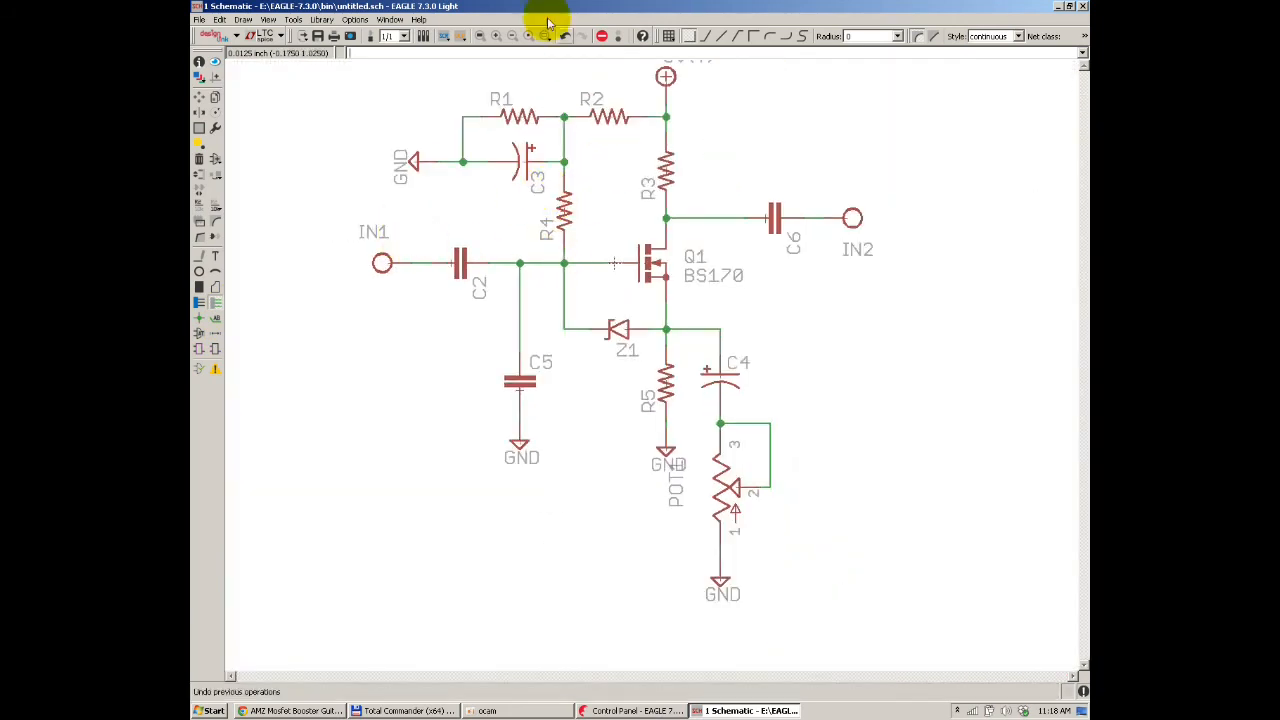
pyautogui.click(482, 36)
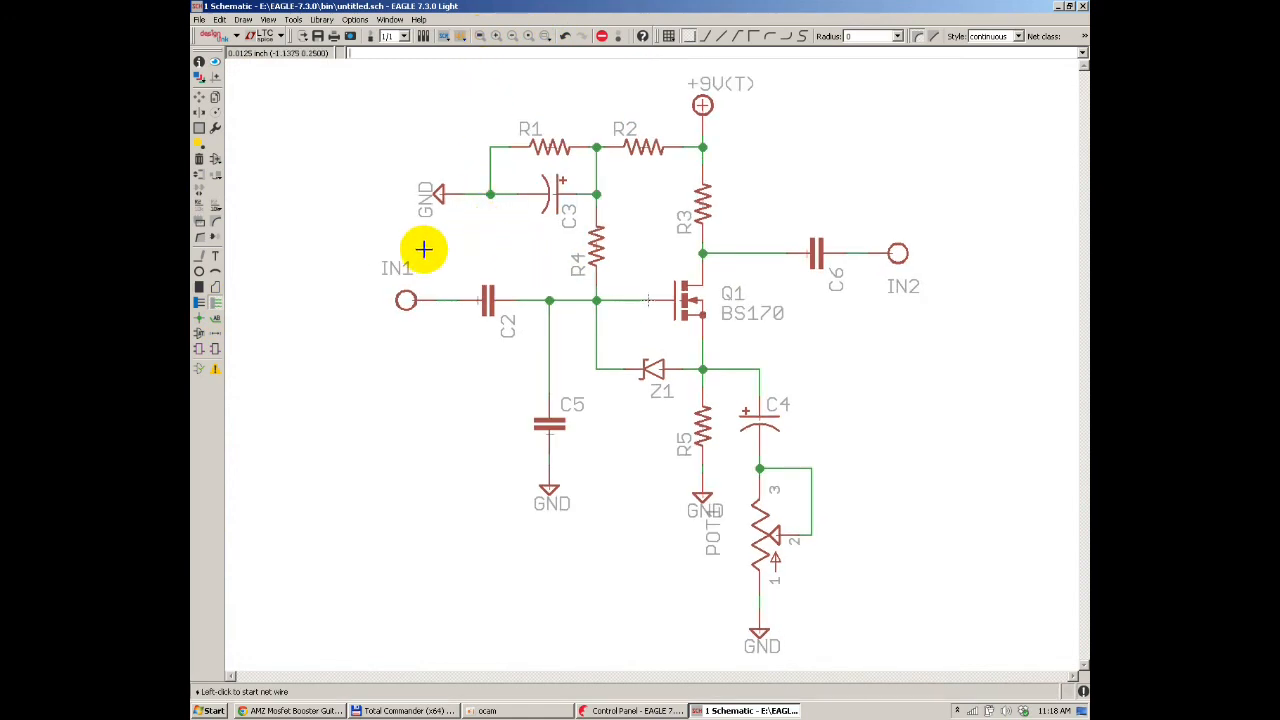
pyautogui.click(199, 97)
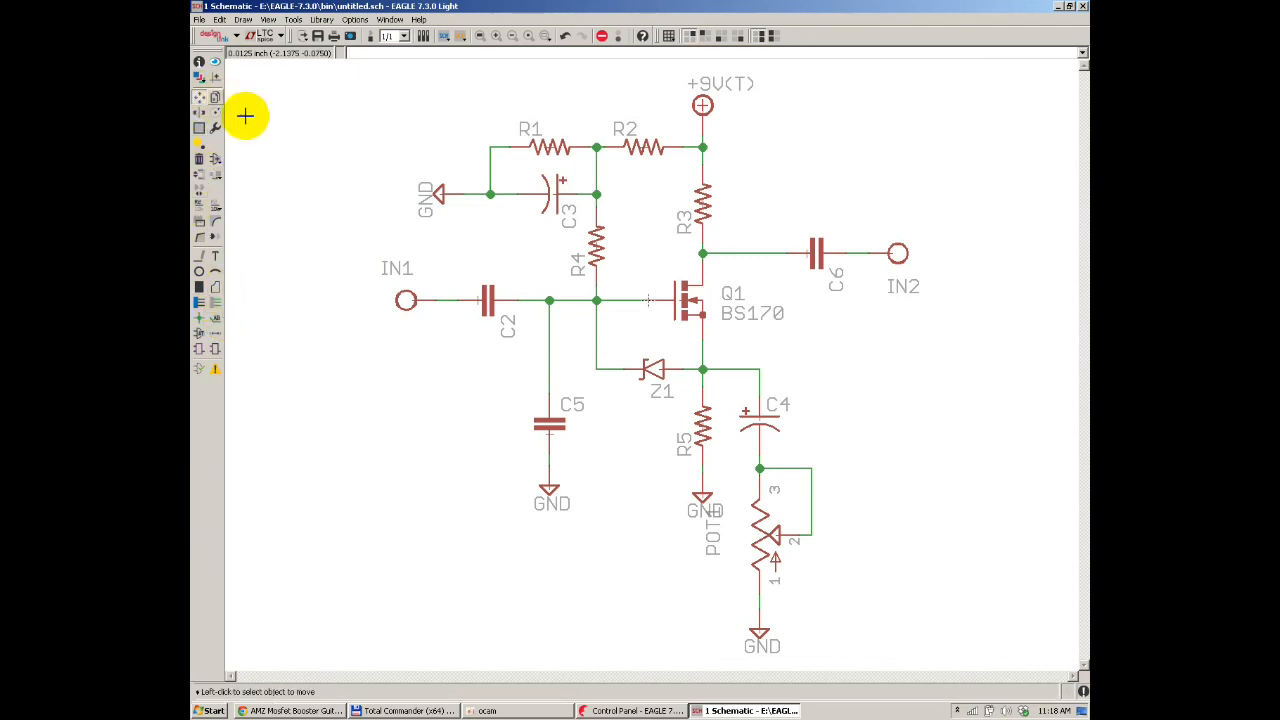
pyautogui.scroll(4, 580, 415)
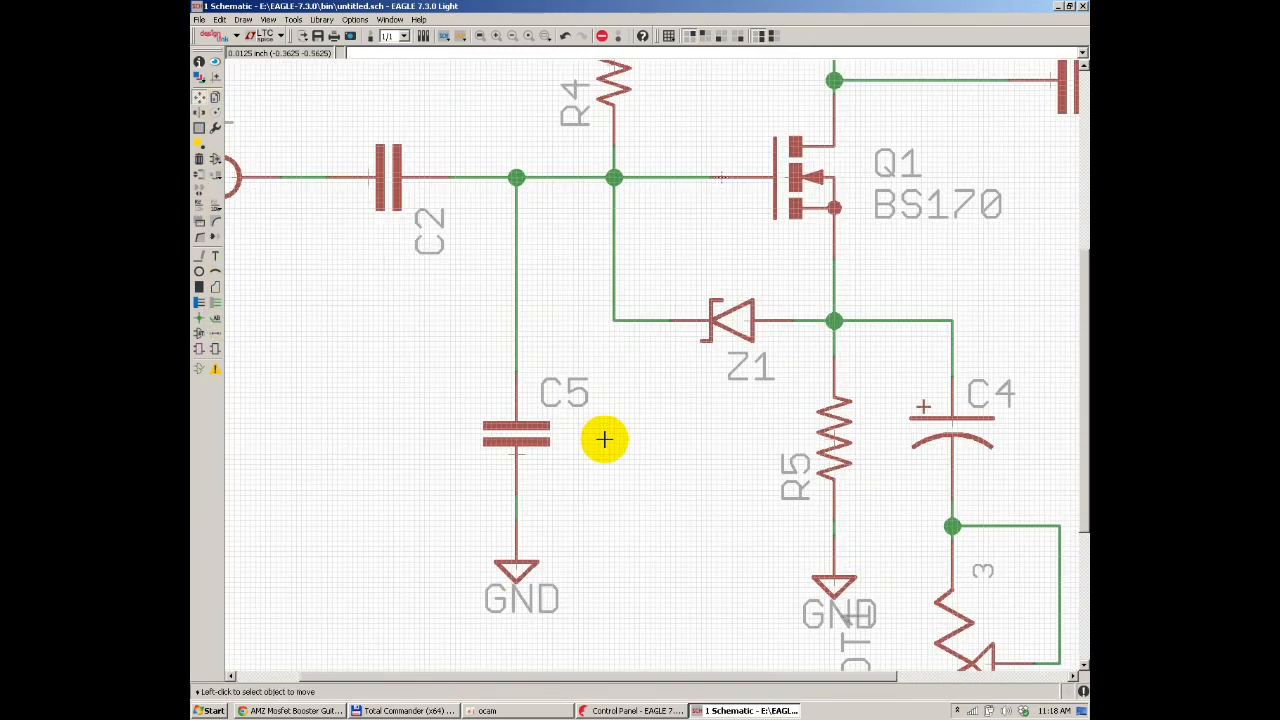
pyautogui.click(516, 435)
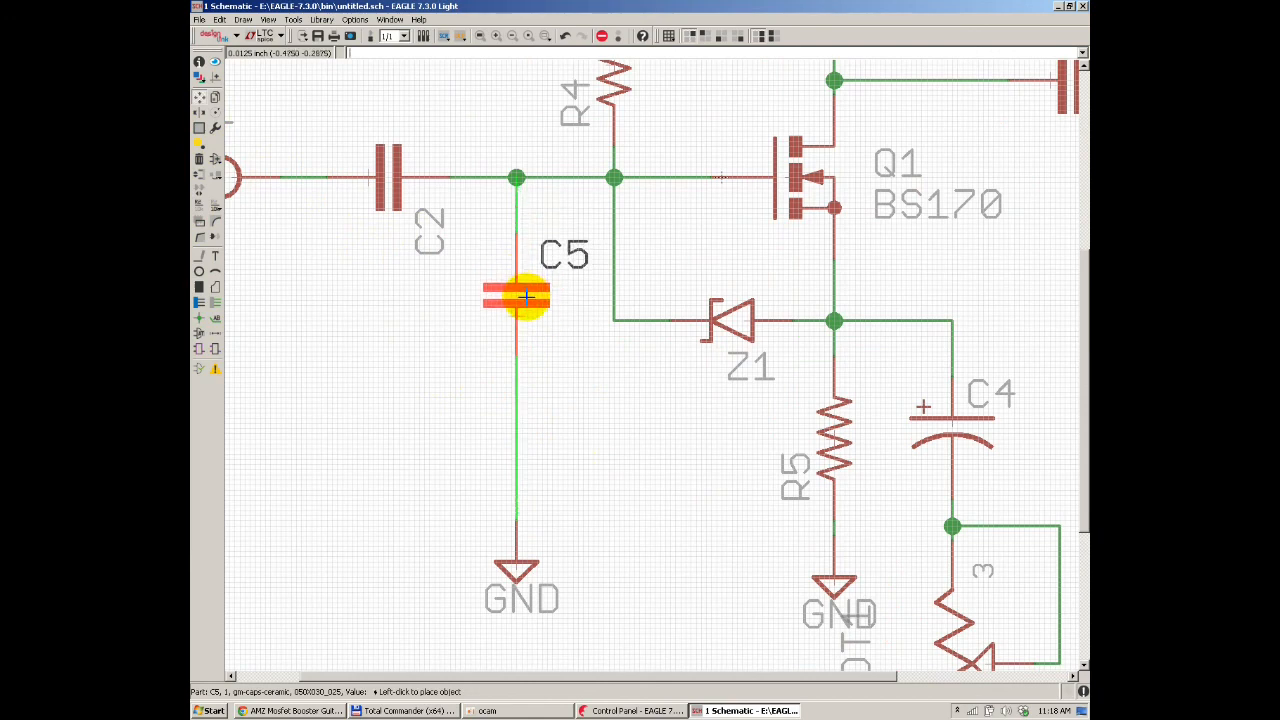
pyautogui.click(528, 316)
pyautogui.click(516, 570)
pyautogui.click(517, 465)
# Step: Move resistor R5 slightly up toward the node above it and raise its ground symbol to match
pyautogui.scroll(-5, 420, 374)
pyautogui.scroll(6, 686, 389)
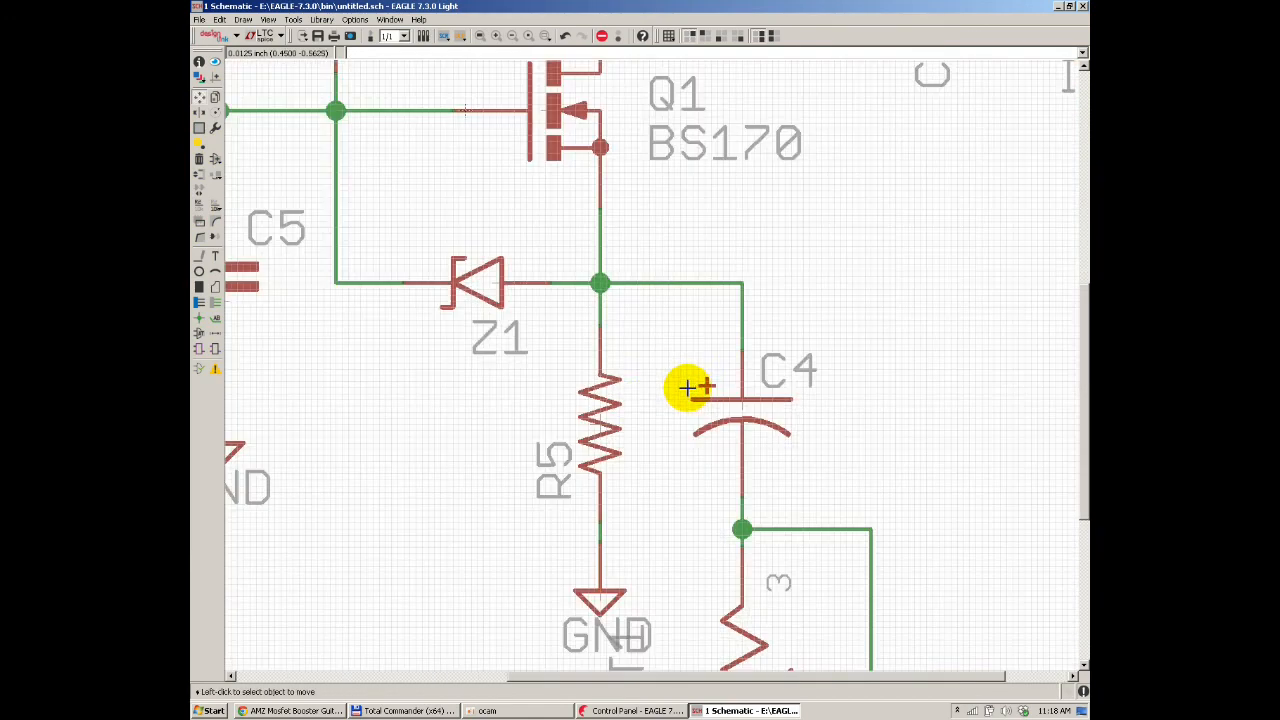
pyautogui.click(618, 393)
pyautogui.click(620, 388)
pyautogui.click(600, 590)
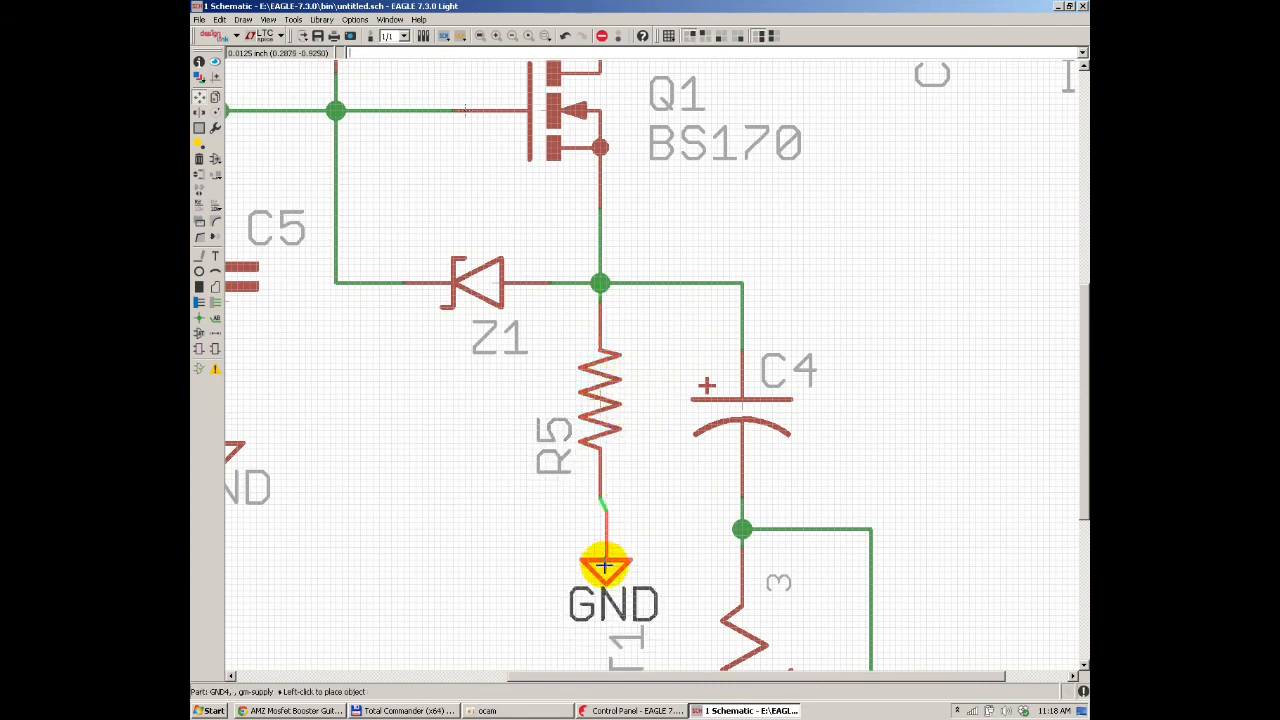
pyautogui.click(598, 568)
# Step: Look up R1 in the AMZ Mosfet Booster reference schematic in the browser and set R1's value to 100k
pyautogui.scroll(-5, 620, 480)
pyautogui.scroll(3, 677, 486)
pyautogui.scroll(-3, 630, 345)
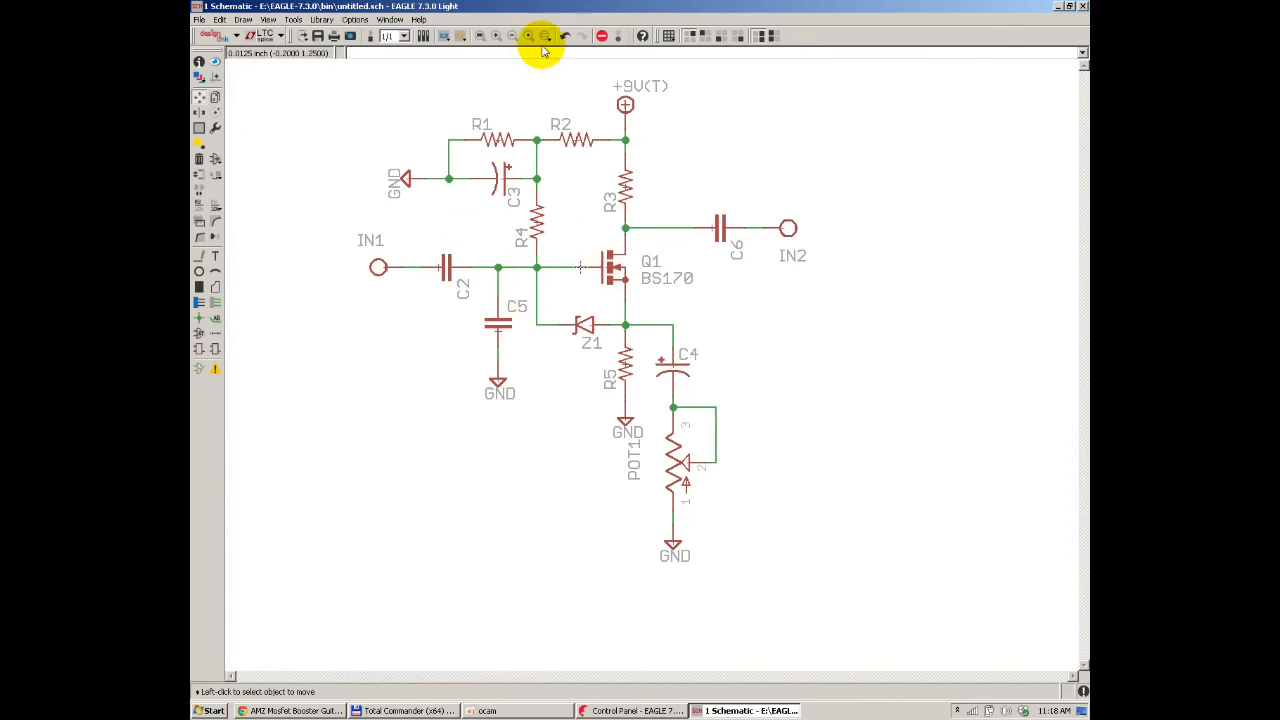
pyautogui.click(480, 37)
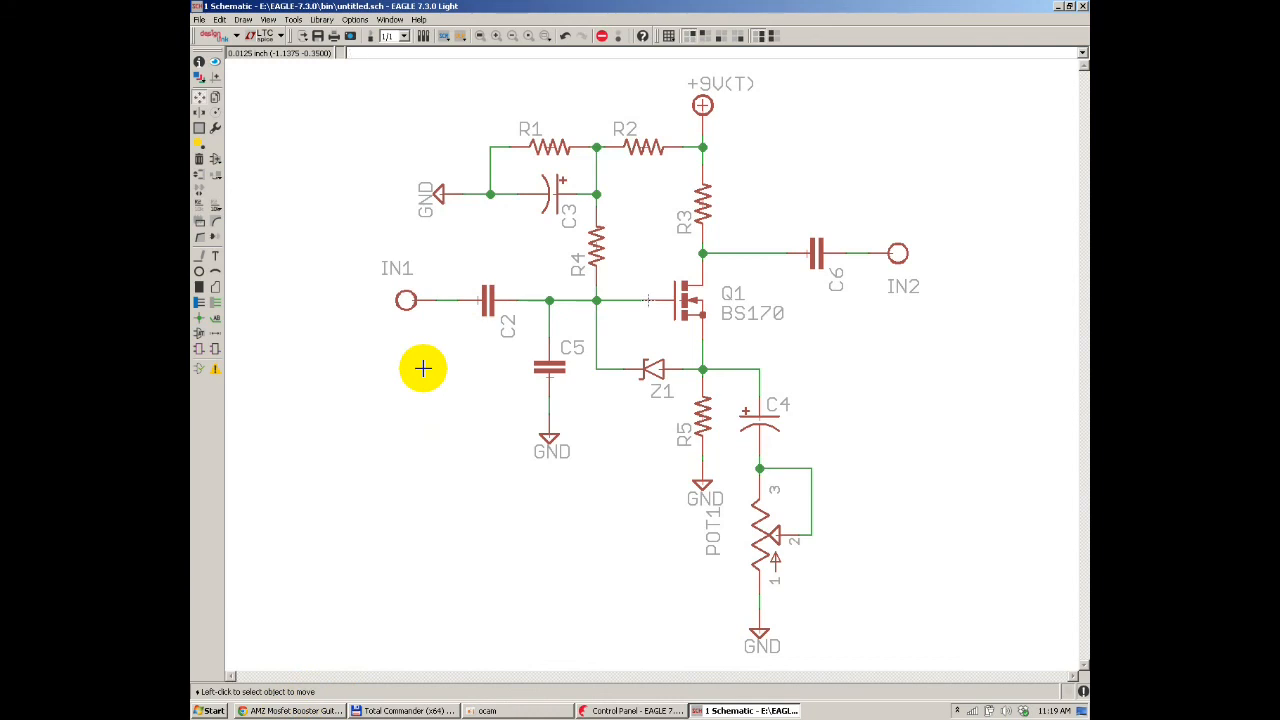
pyautogui.click(548, 147)
pyautogui.press('Escape')
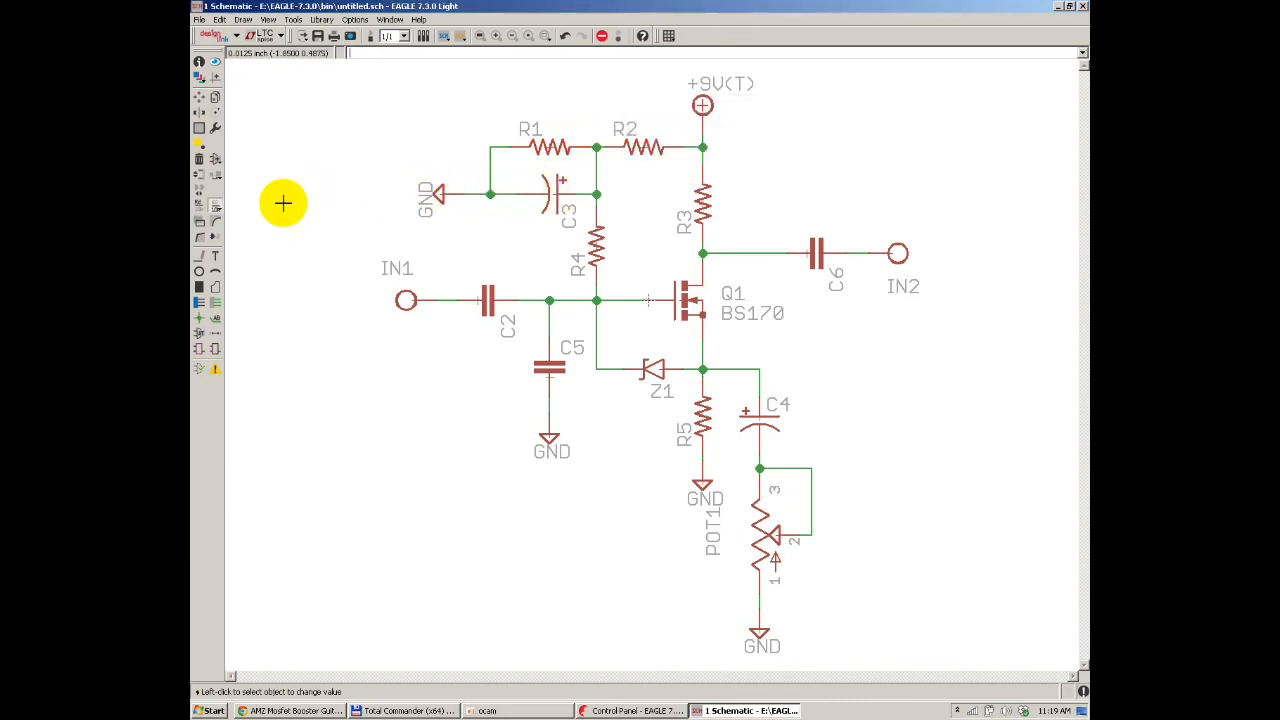
pyautogui.click(200, 97)
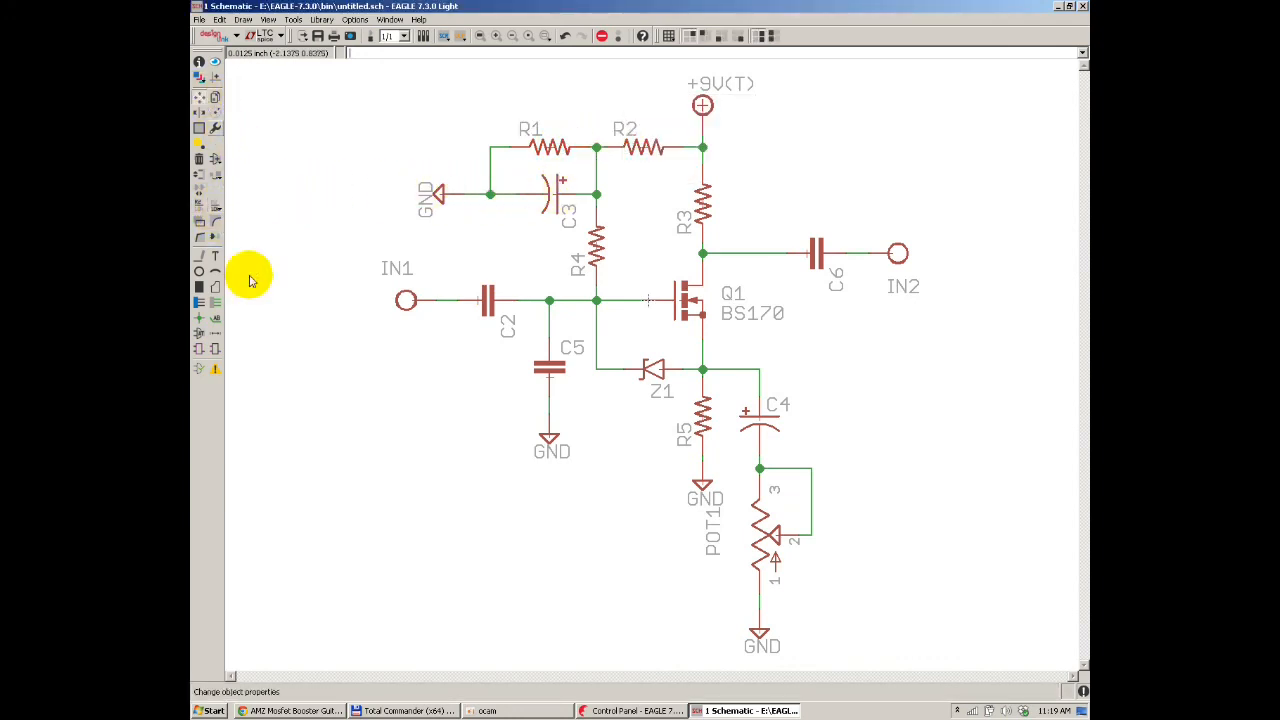
pyautogui.click(217, 210)
pyautogui.hotkey('alt', 'Tab')
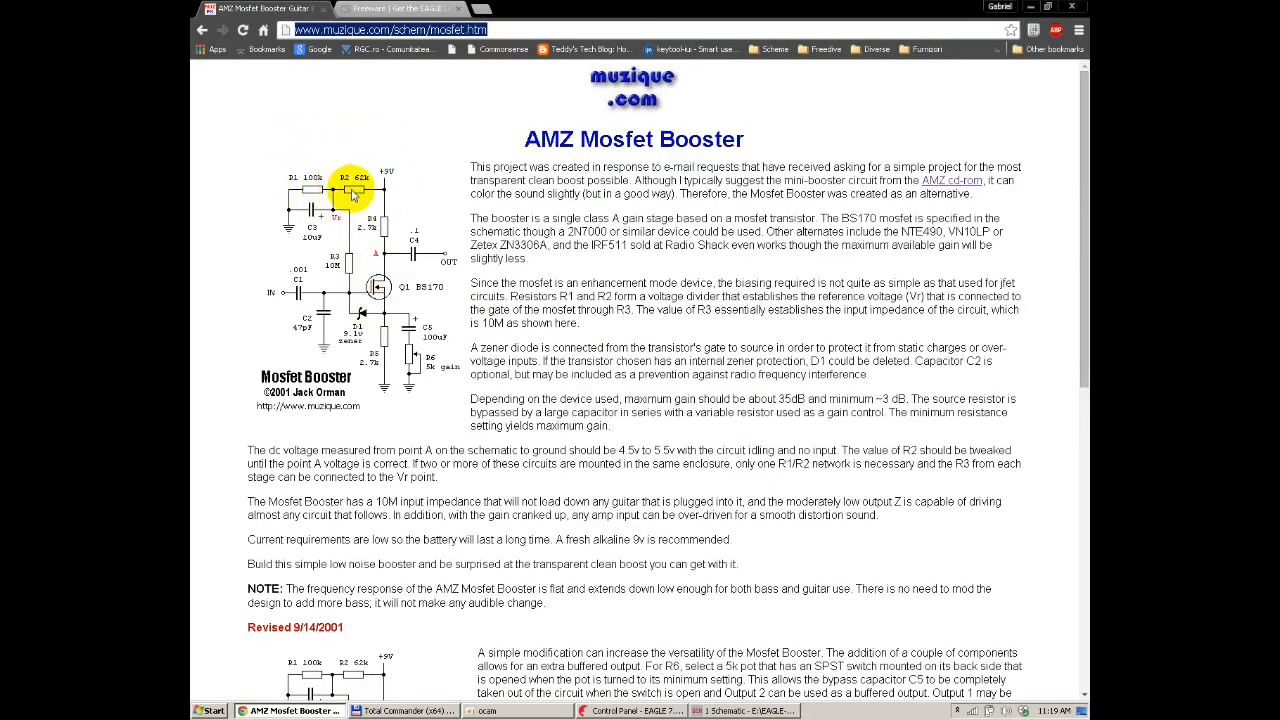
pyautogui.hotkey('alt', 'Tab')
pyautogui.click(540, 146)
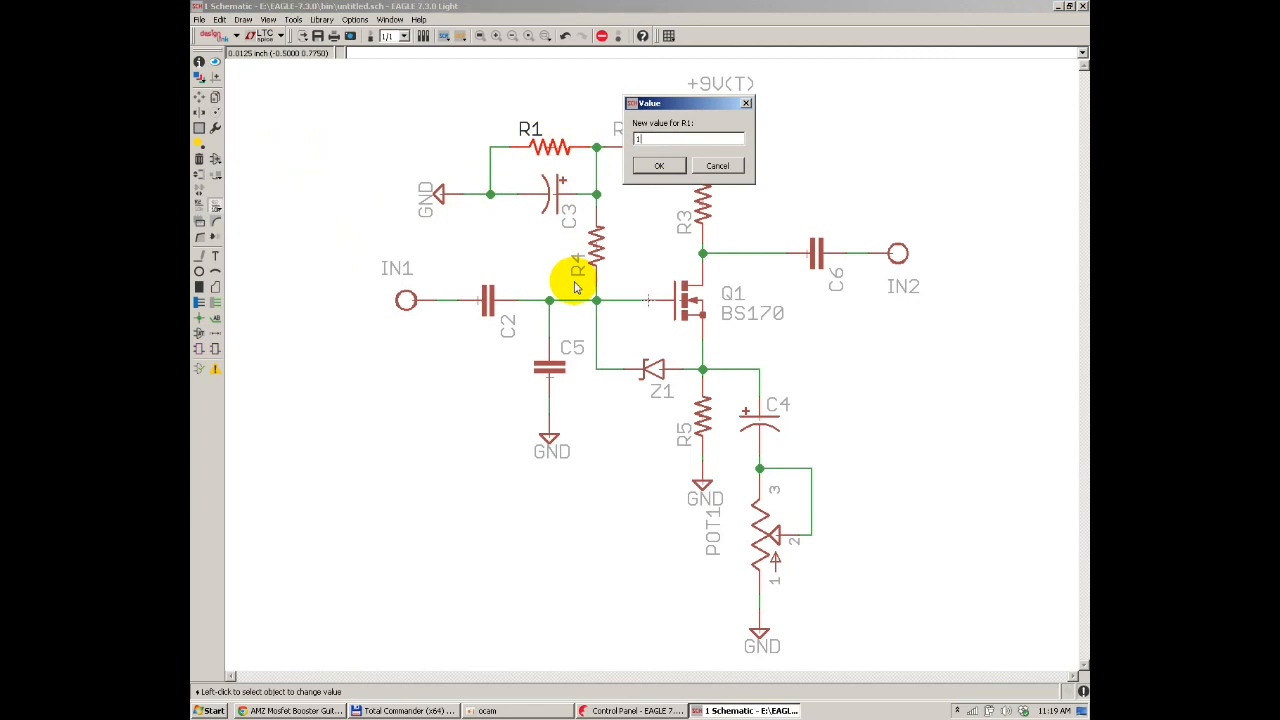
pyautogui.press('Return')
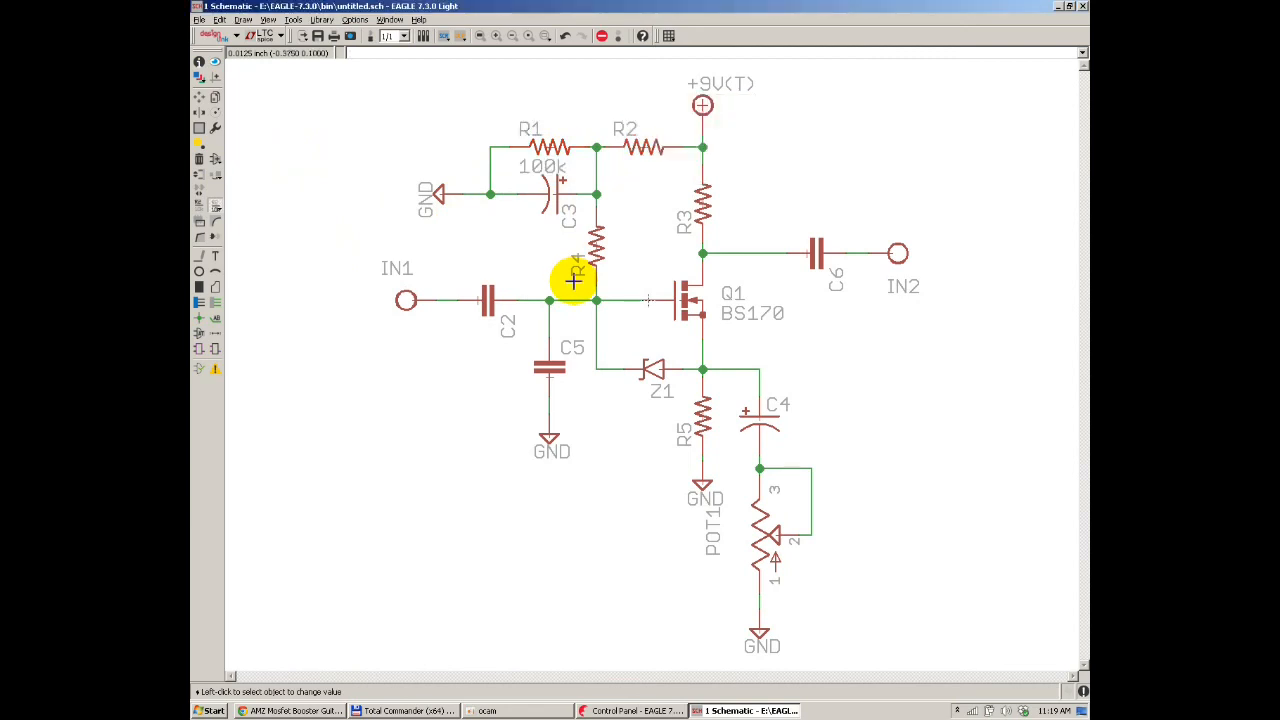
# Step: Check the reference schematic and set R2's value to 62k
pyautogui.hotkey('alt', 'Tab')
pyautogui.hotkey('alt', 'Tab')
pyautogui.click(641, 143)
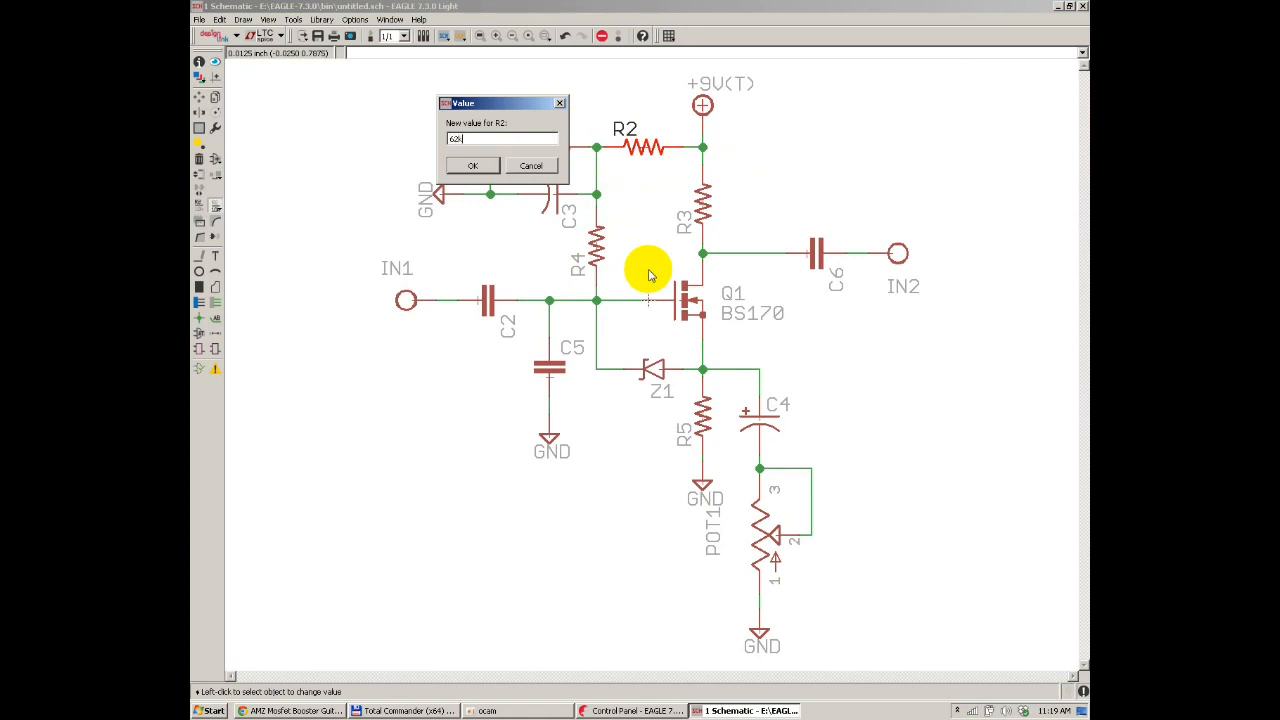
pyautogui.press('Return')
# Step: Check the reference schematic and set capacitor C3's value to 10u
pyautogui.hotkey('alt', 'Tab')
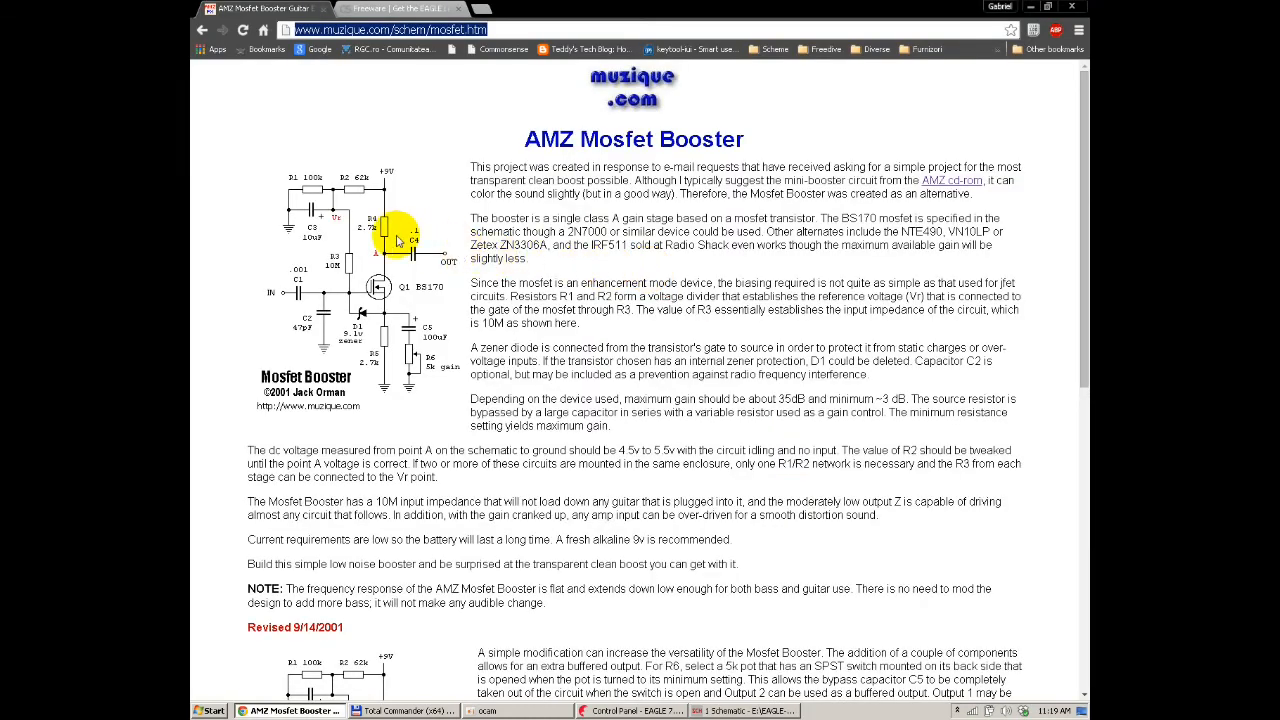
pyautogui.hotkey('alt', 'Tab')
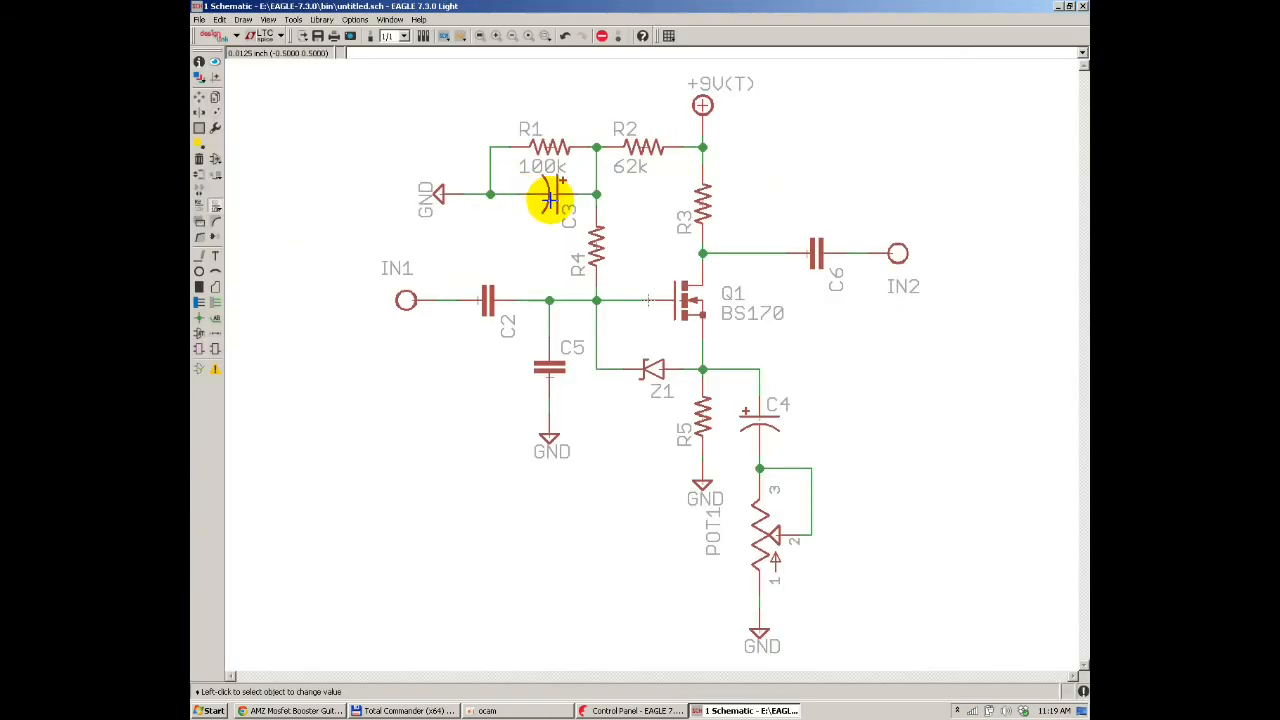
pyautogui.click(548, 201)
pyautogui.write('10u')
pyautogui.press('Return')
# Step: Check the reference schematic and set the value of R4, the gate bias resistor, to 10M
pyautogui.hotkey('alt', 'Tab')
pyautogui.hotkey('alt', 'Tab')
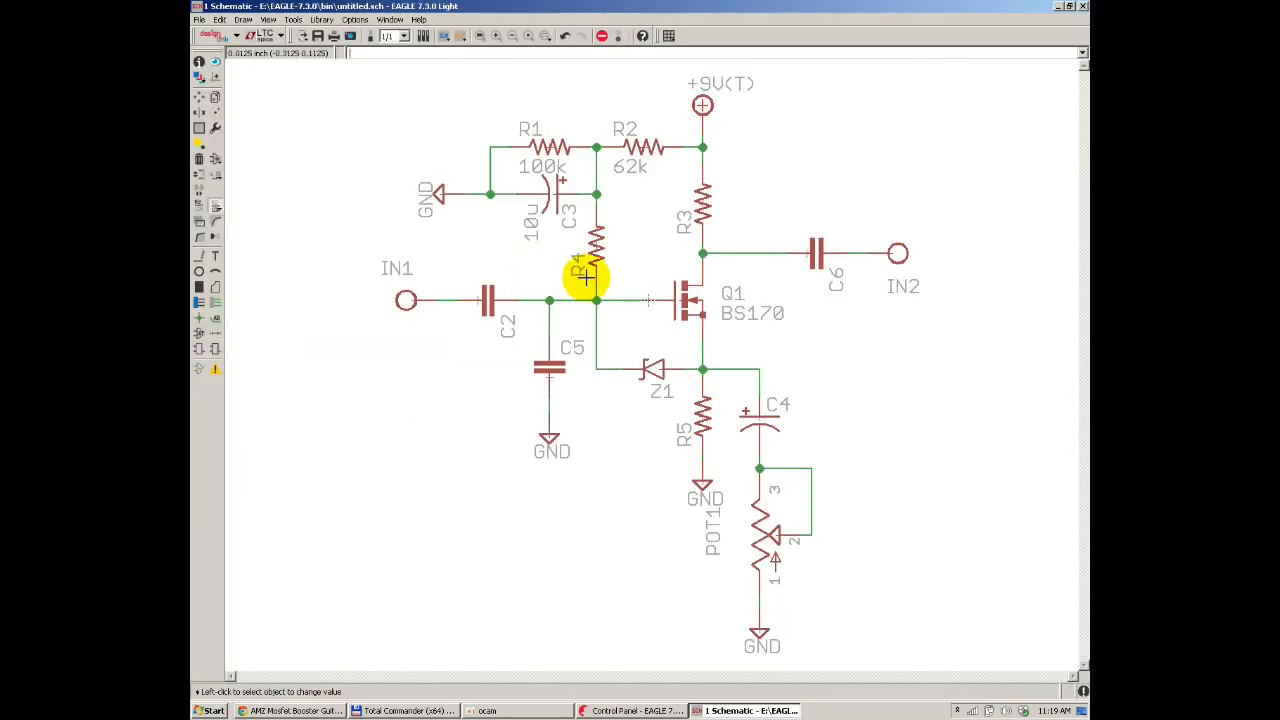
pyautogui.click(586, 278)
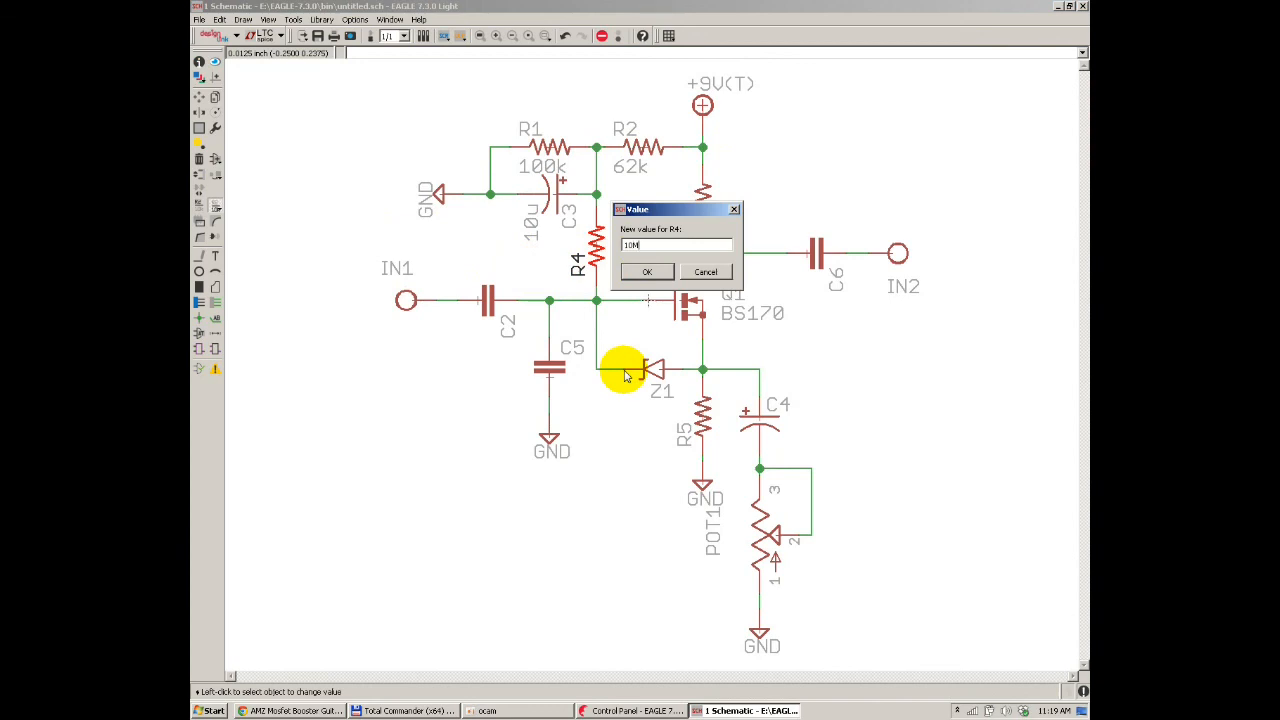
pyautogui.press('Return')
# Step: Check the reference schematic and set the value of R3, between +9V and Q1's drain, to 2k7
pyautogui.hotkey('alt', 'Tab')
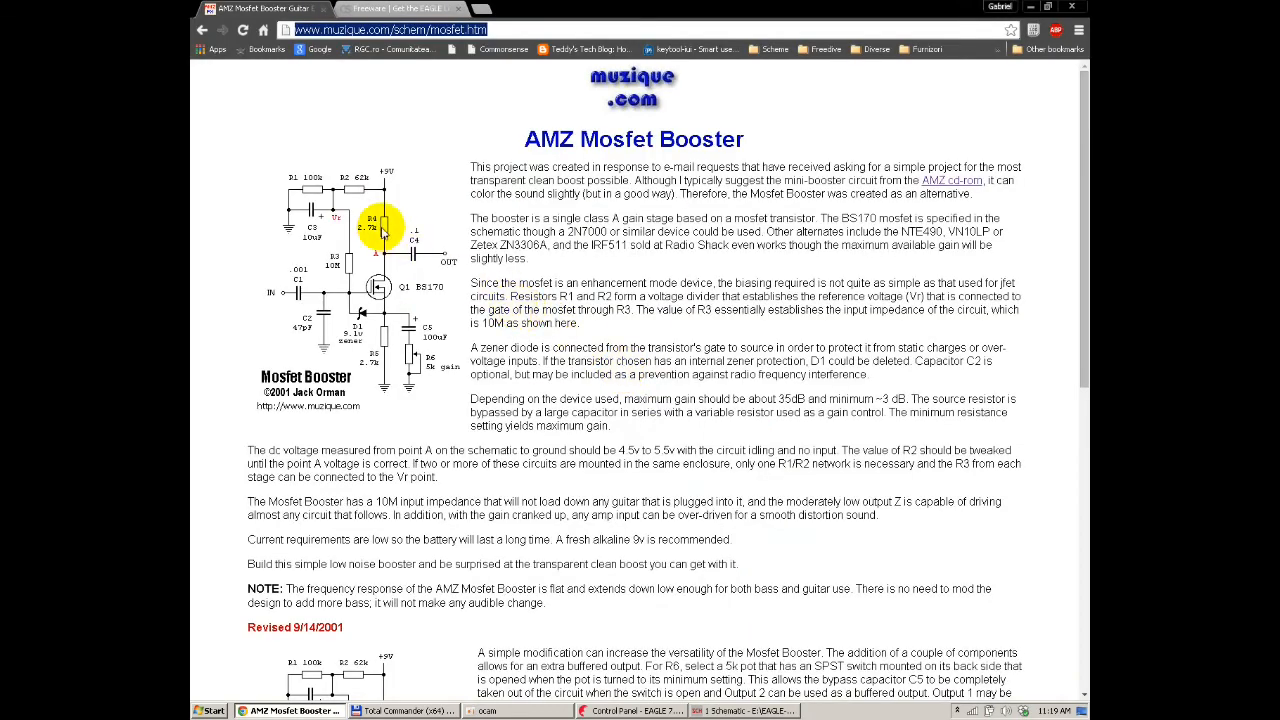
pyautogui.hotkey('alt', 'Tab')
pyautogui.click(716, 205)
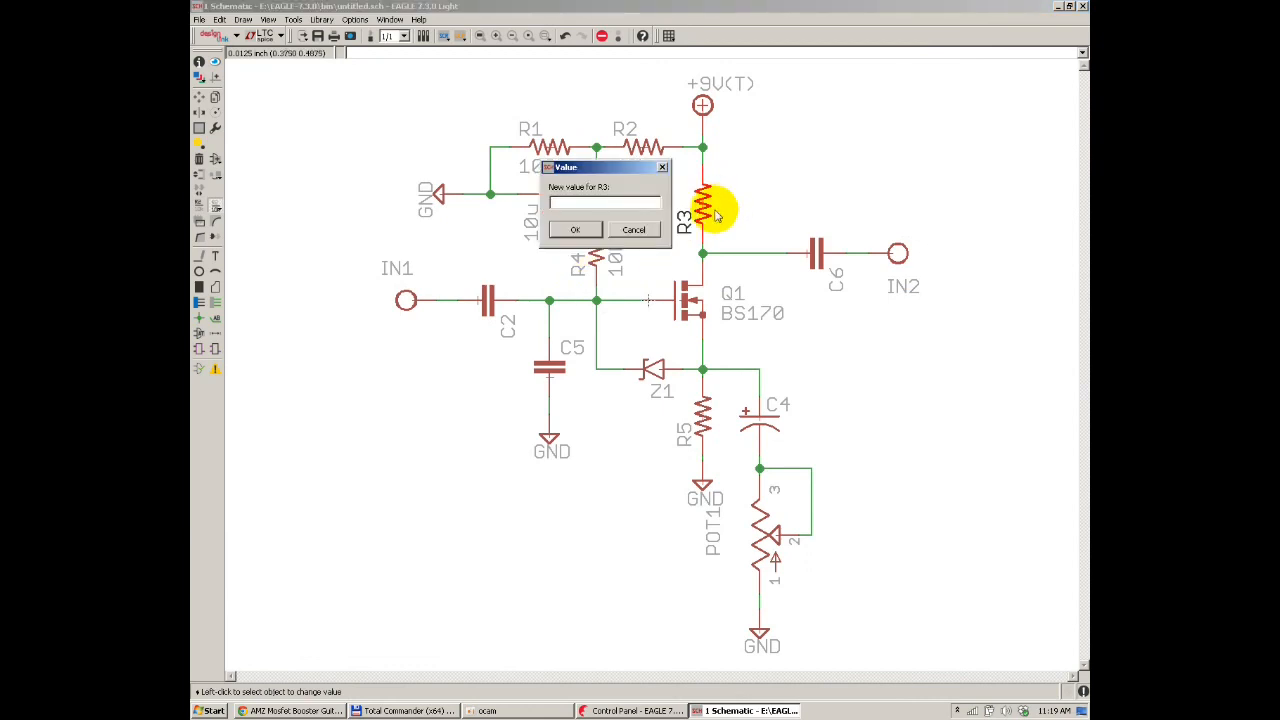
pyautogui.write('2k7')
pyautogui.press('Return')
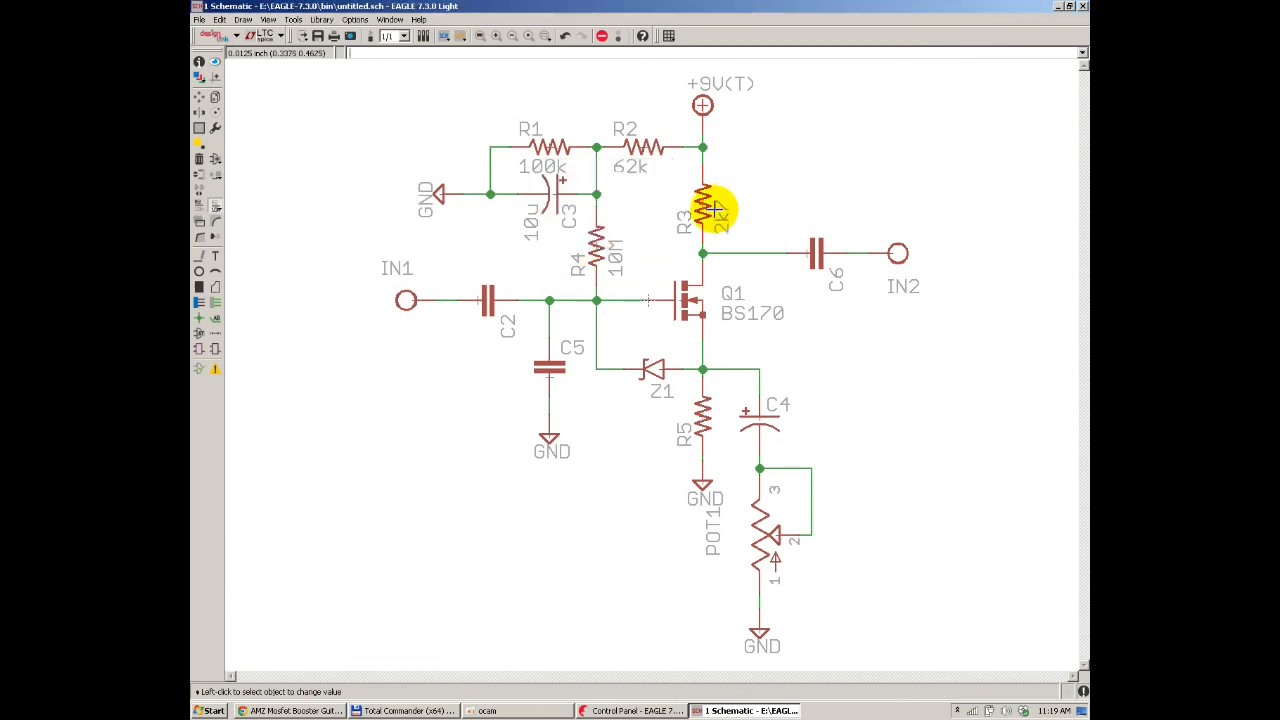
# Step: Check the reference schematic and set the value of R5, between Q1's source and ground, to 2k7
pyautogui.hotkey('alt', 'Tab')
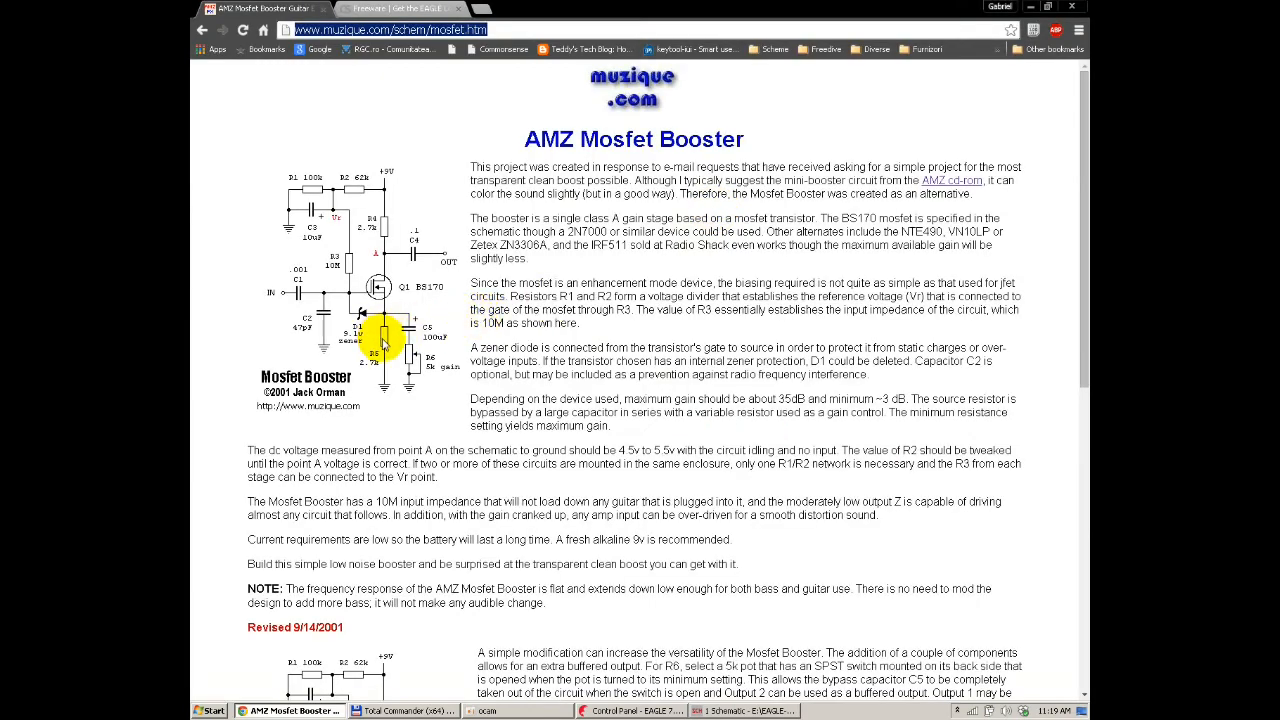
pyautogui.hotkey('alt', 'Tab')
pyautogui.click(703, 415)
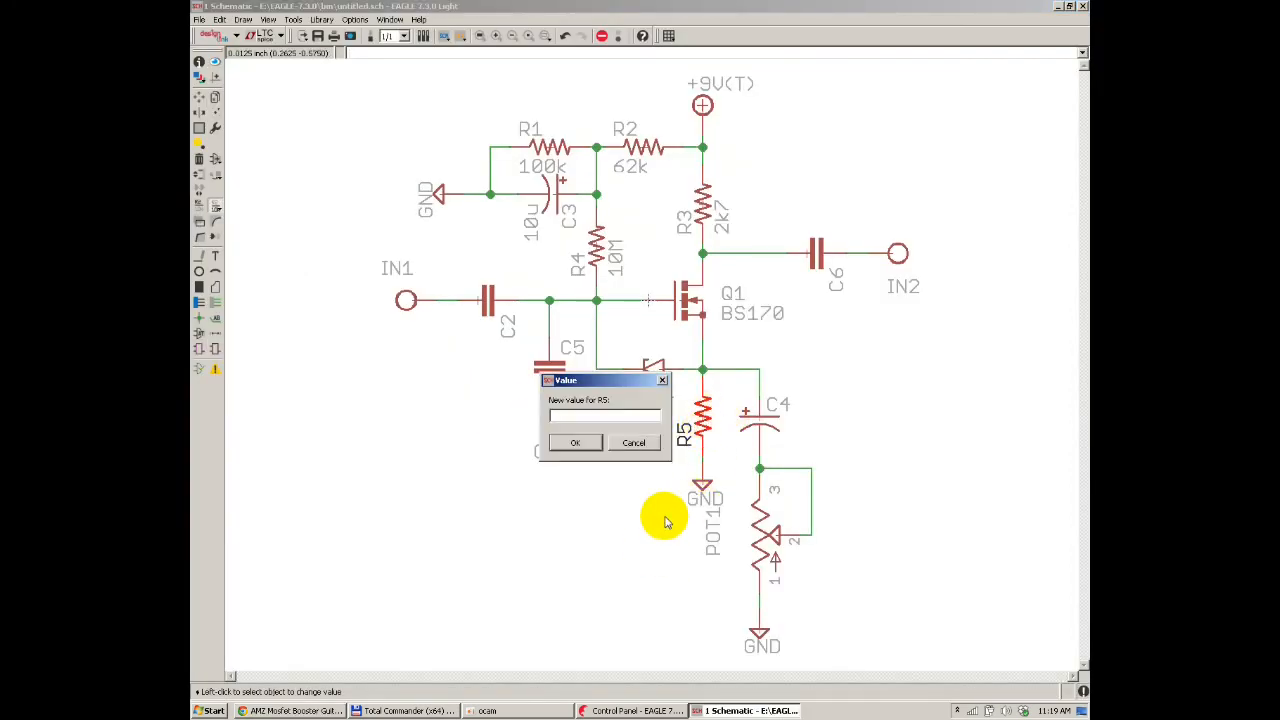
pyautogui.write('2k7')
pyautogui.press('Return')
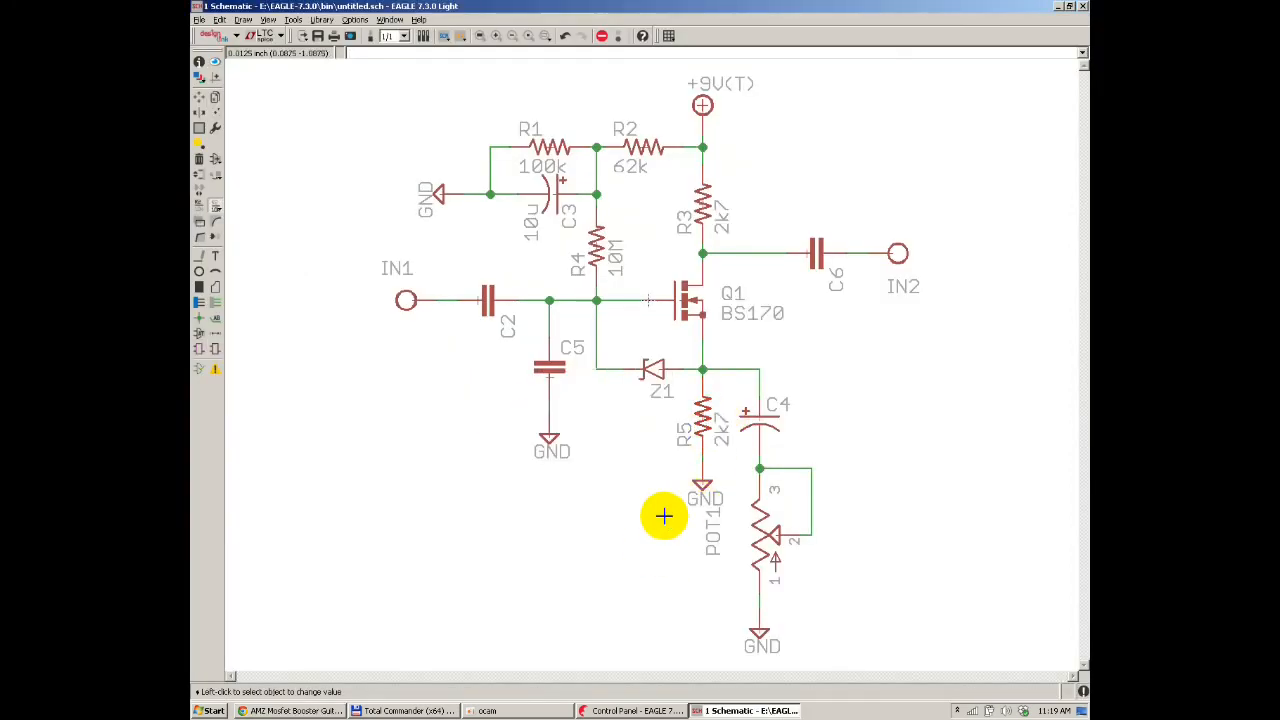
# Step: Check the reference schematic and set the value of C5, between the input line and ground, to 47p
pyautogui.hotkey('alt', 'Tab')
pyautogui.hotkey('alt', 'Tab')
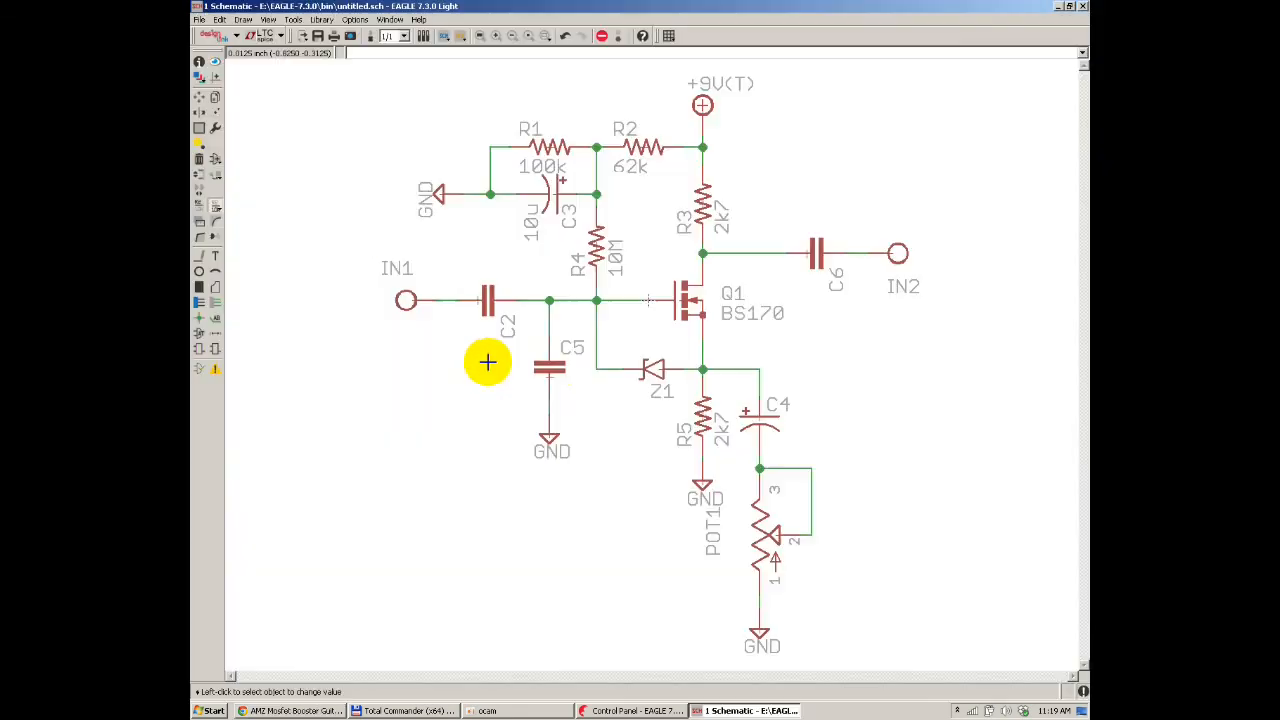
pyautogui.click(566, 390)
pyautogui.hotkey('alt', 'Tab')
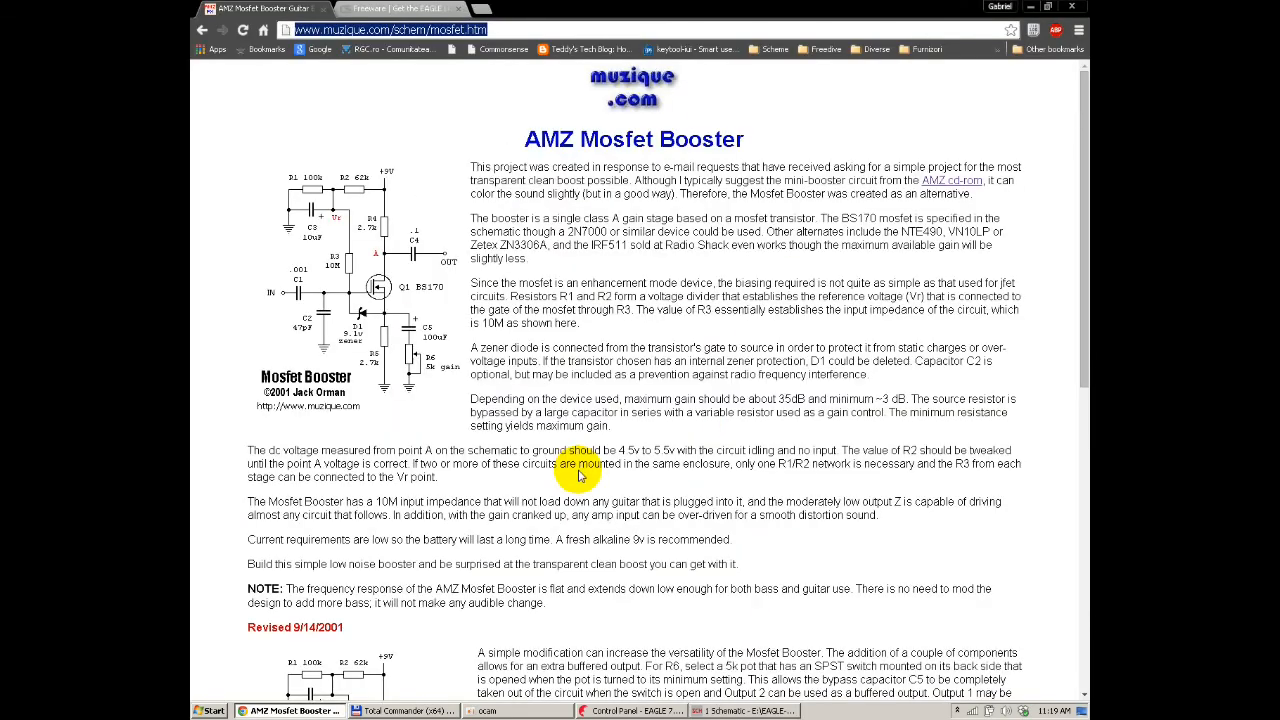
pyautogui.hotkey('alt', 'Tab')
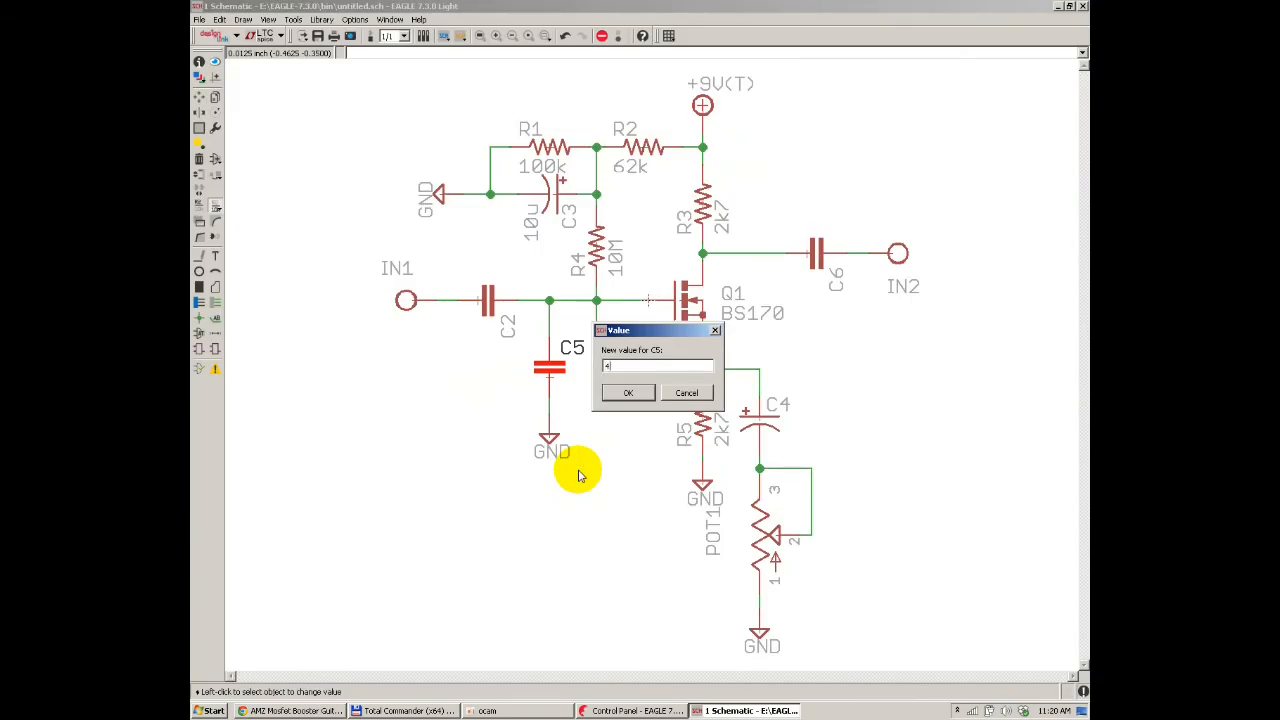
pyautogui.hotkey('alt', 'Tab')
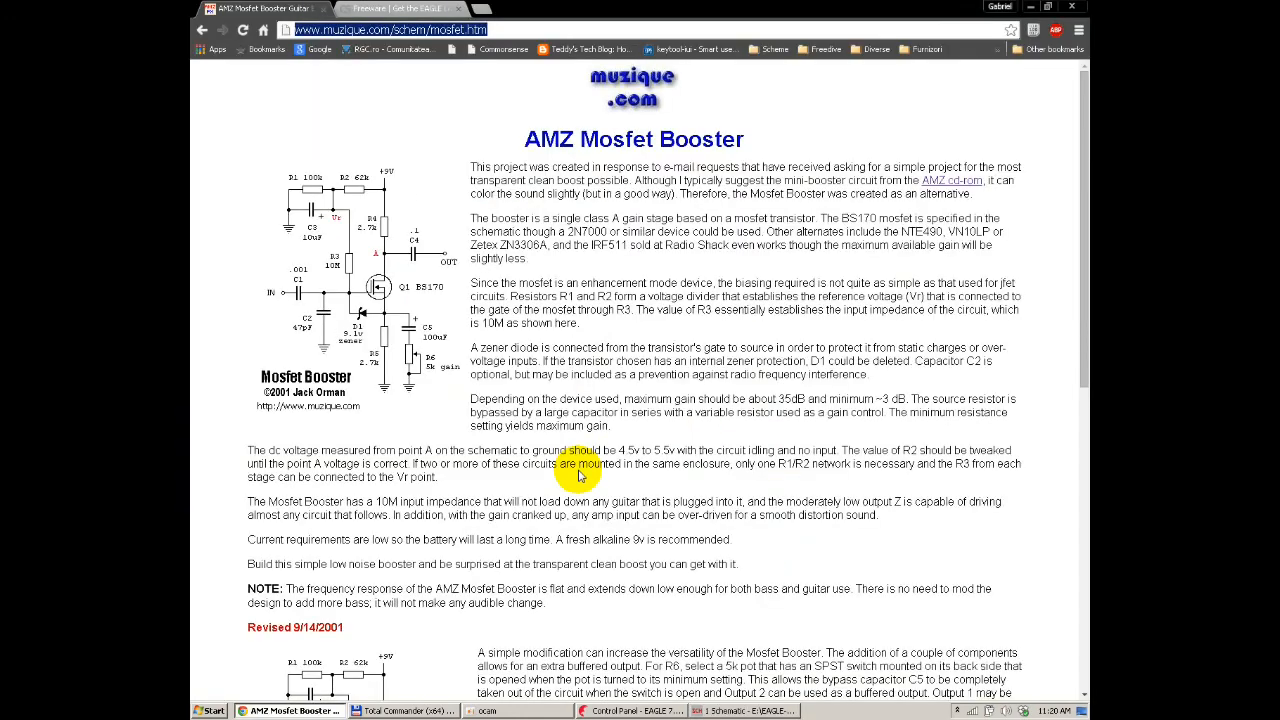
pyautogui.hotkey('alt', 'Tab')
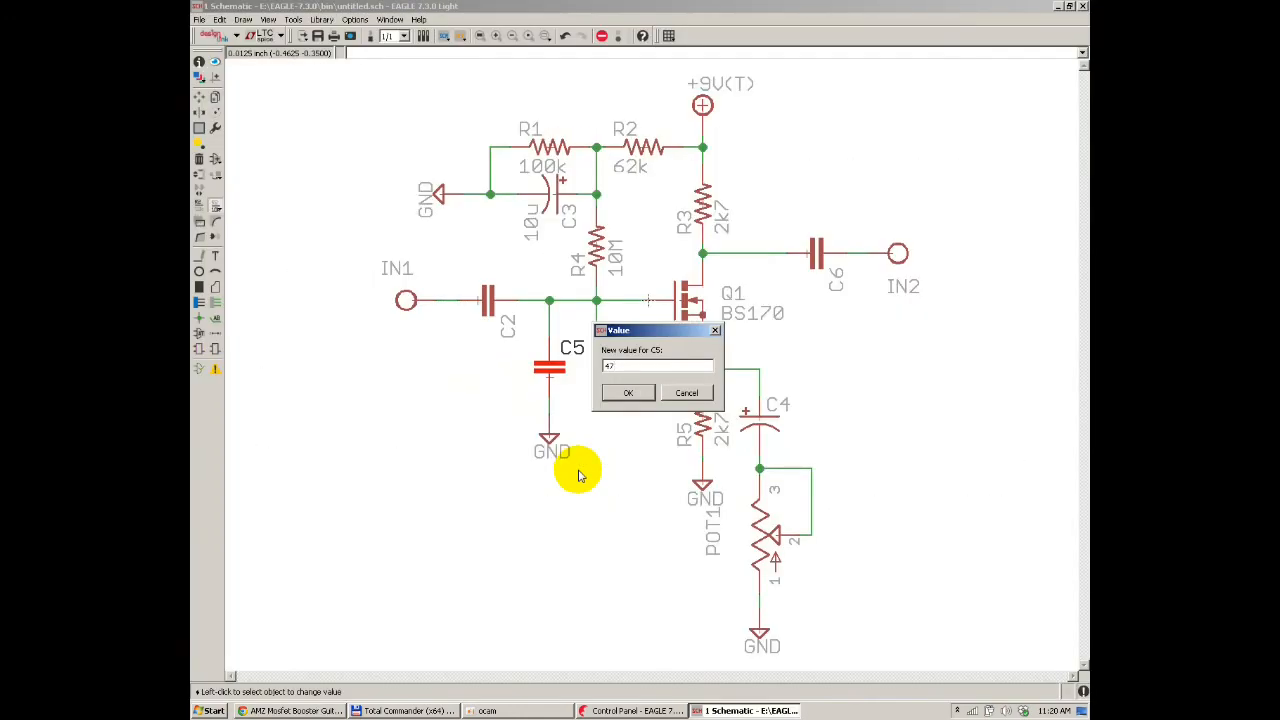
pyautogui.press('Return')
# Step: Check the reference schematic and set the value of input capacitor C2 to 1n
pyautogui.hotkey('alt', 'Tab')
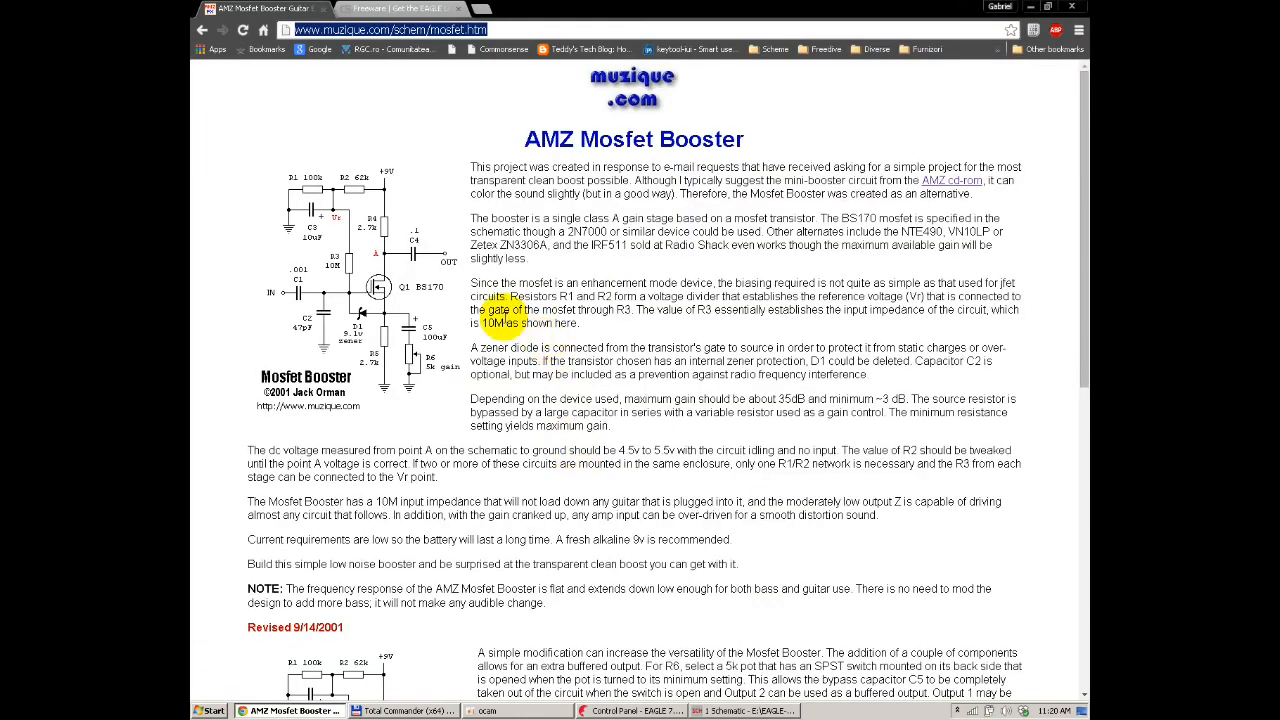
pyautogui.hotkey('alt', 'Tab')
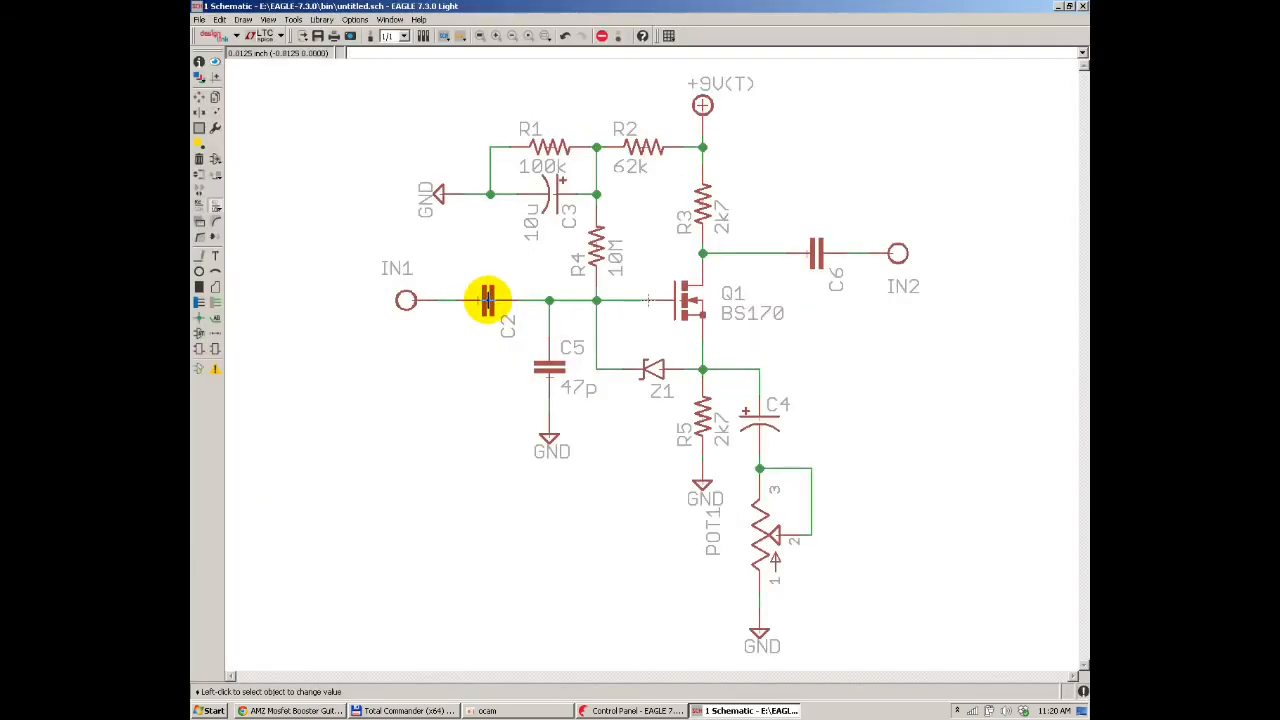
pyautogui.click(487, 300)
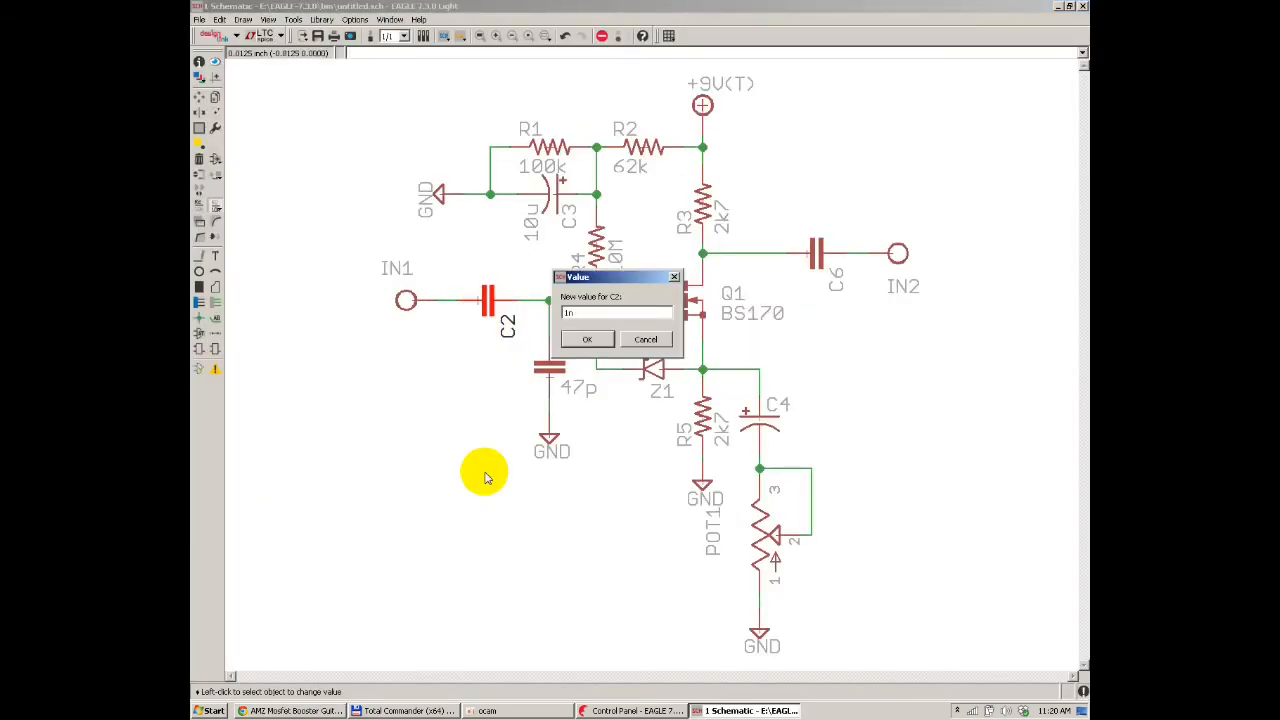
# Step: Set capacitor C2's value to 1n and capacitor C6's value to 100n, checking against the AMZ Mosfet Booster schematic in the browser
pyautogui.write('1n')
pyautogui.press('Return')
pyautogui.hotkey('alt', 'Tab')
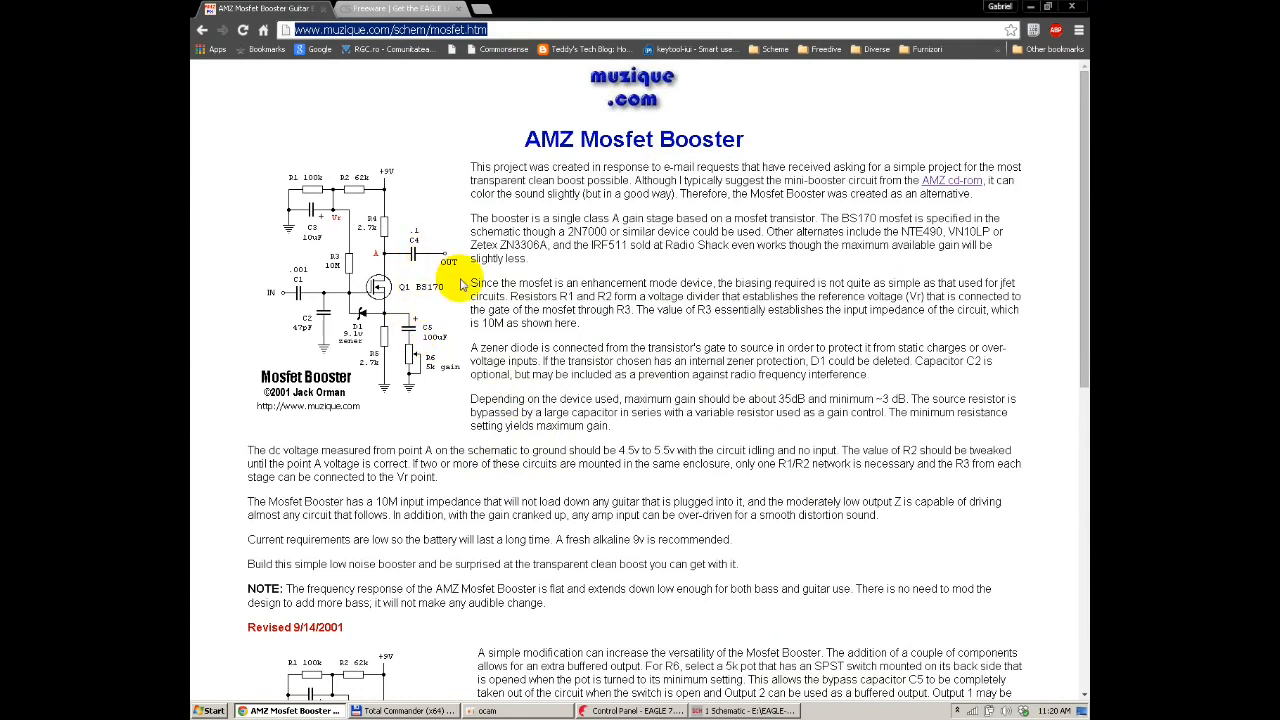
pyautogui.hotkey('alt', 'Tab')
pyautogui.click(820, 255)
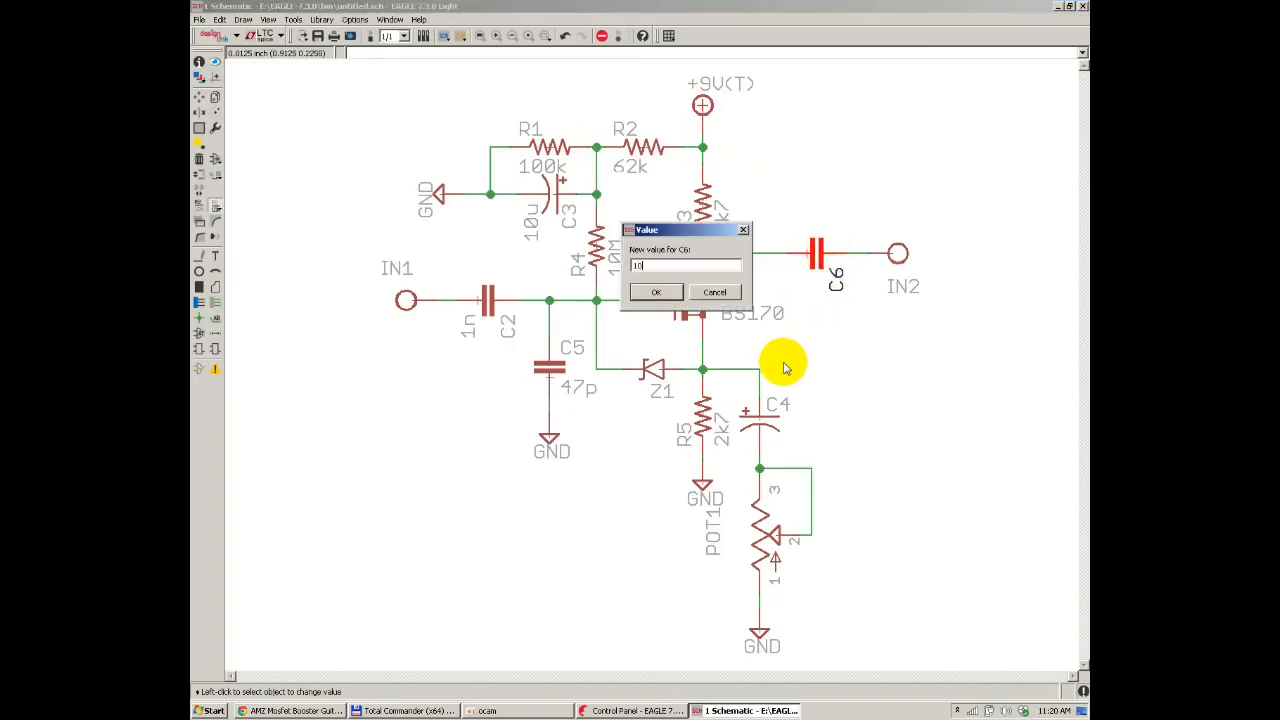
pyautogui.write('100n')
pyautogui.press('Return')
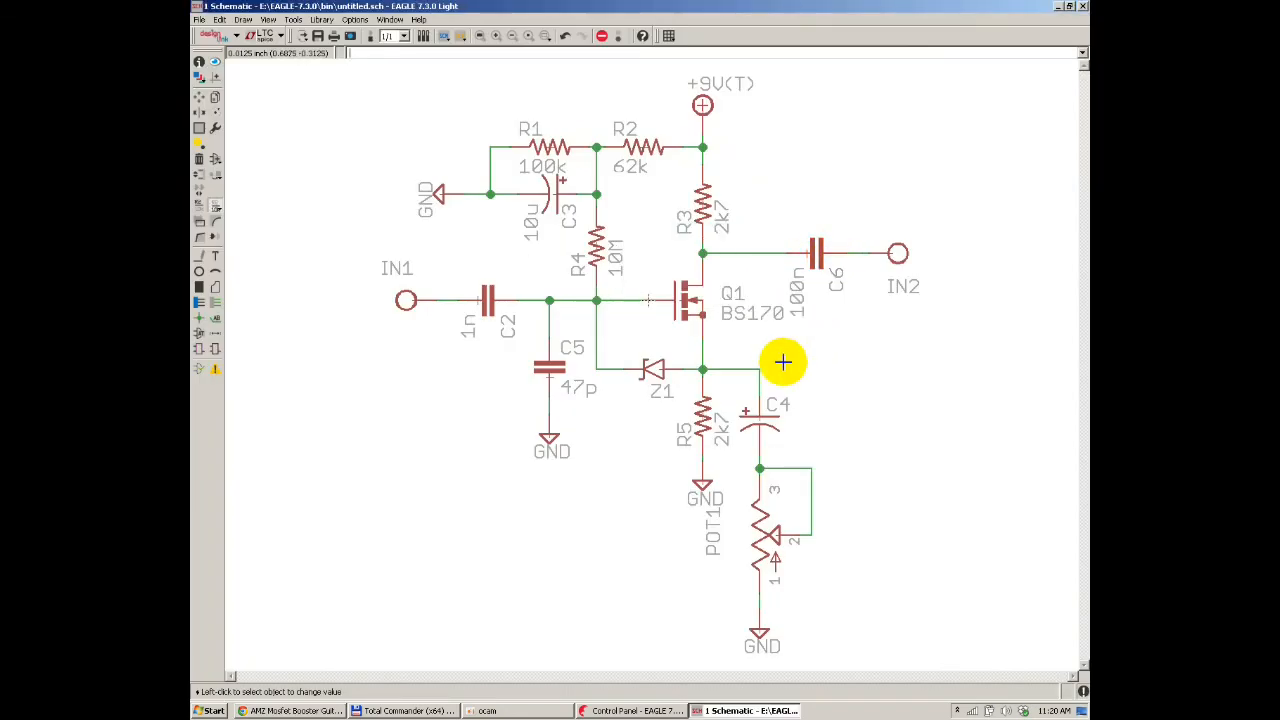
# Step: Set C4's value to 100u and POT1's value to 5k-C, comparing with the reference schematic in the browser
pyautogui.hotkey('alt', 'Tab')
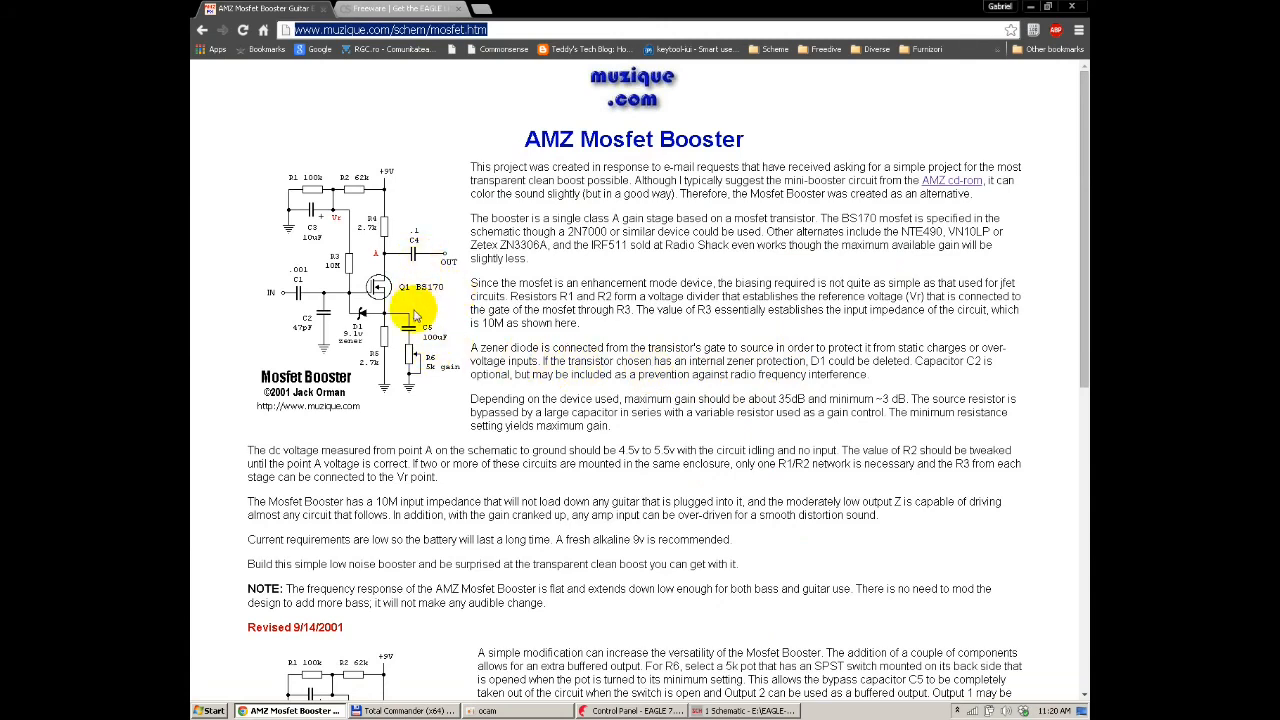
pyautogui.hotkey('alt', 'Tab')
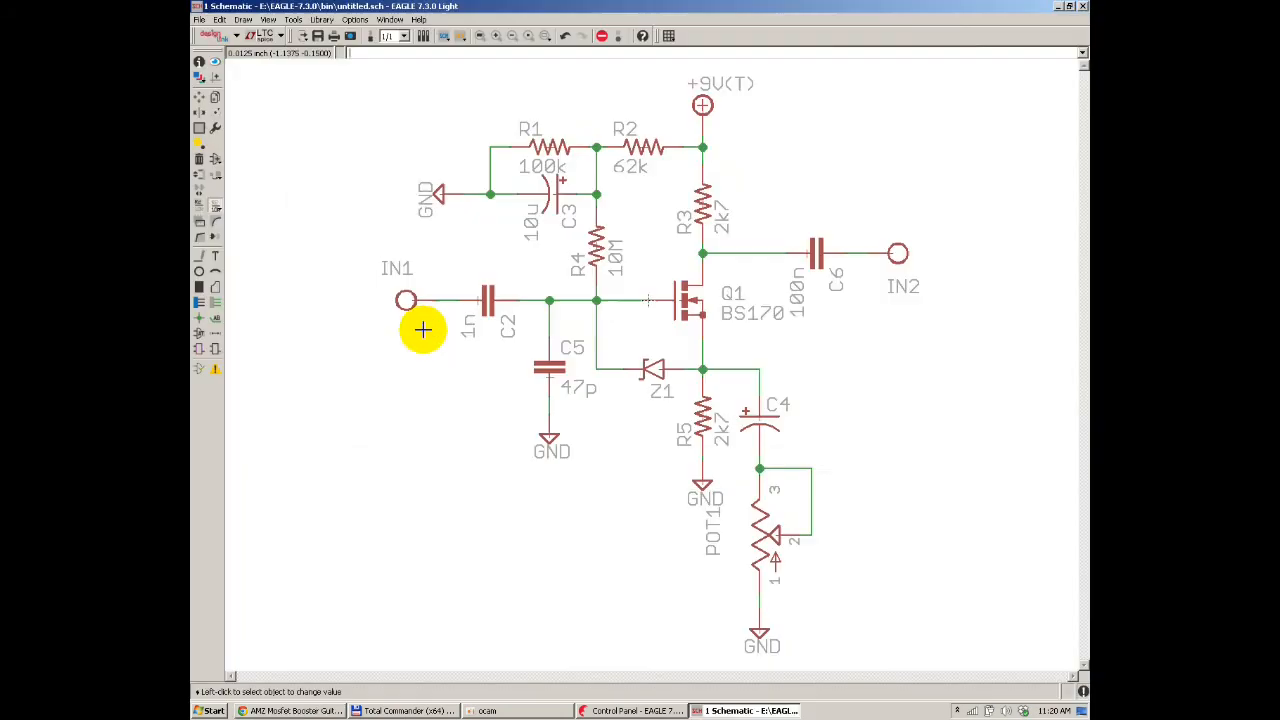
pyautogui.click(760, 424)
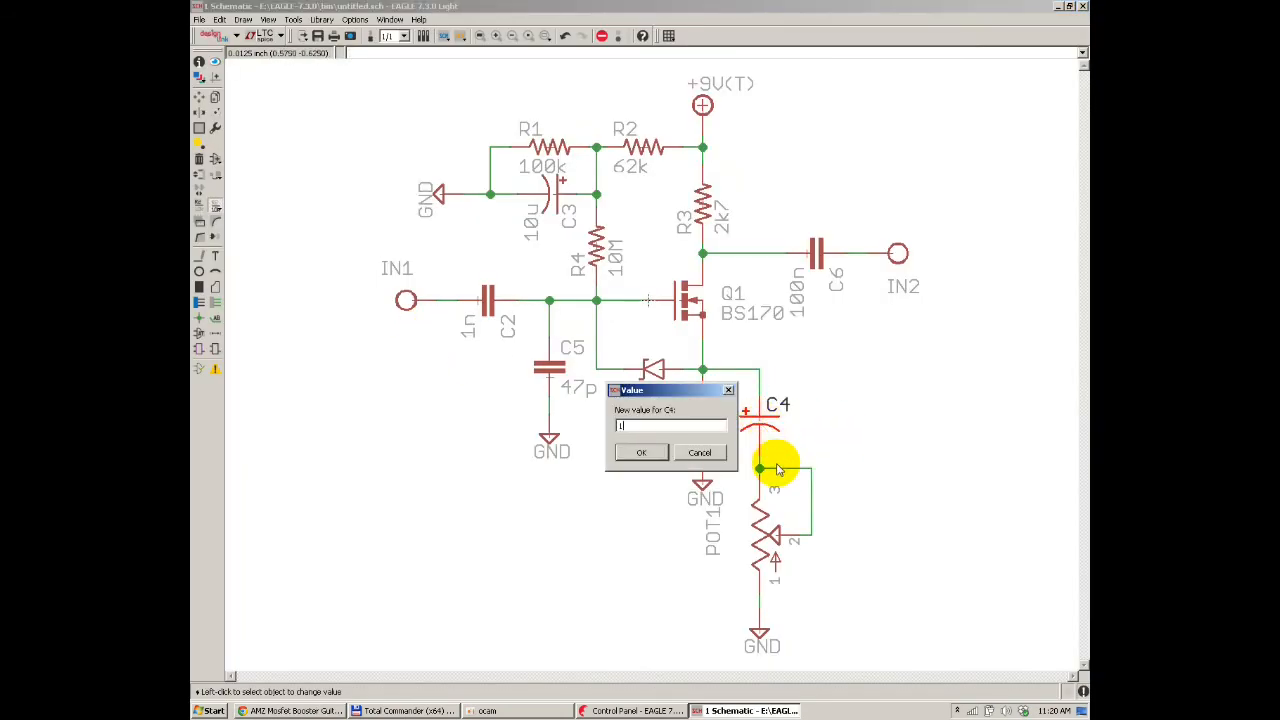
pyautogui.press('Return')
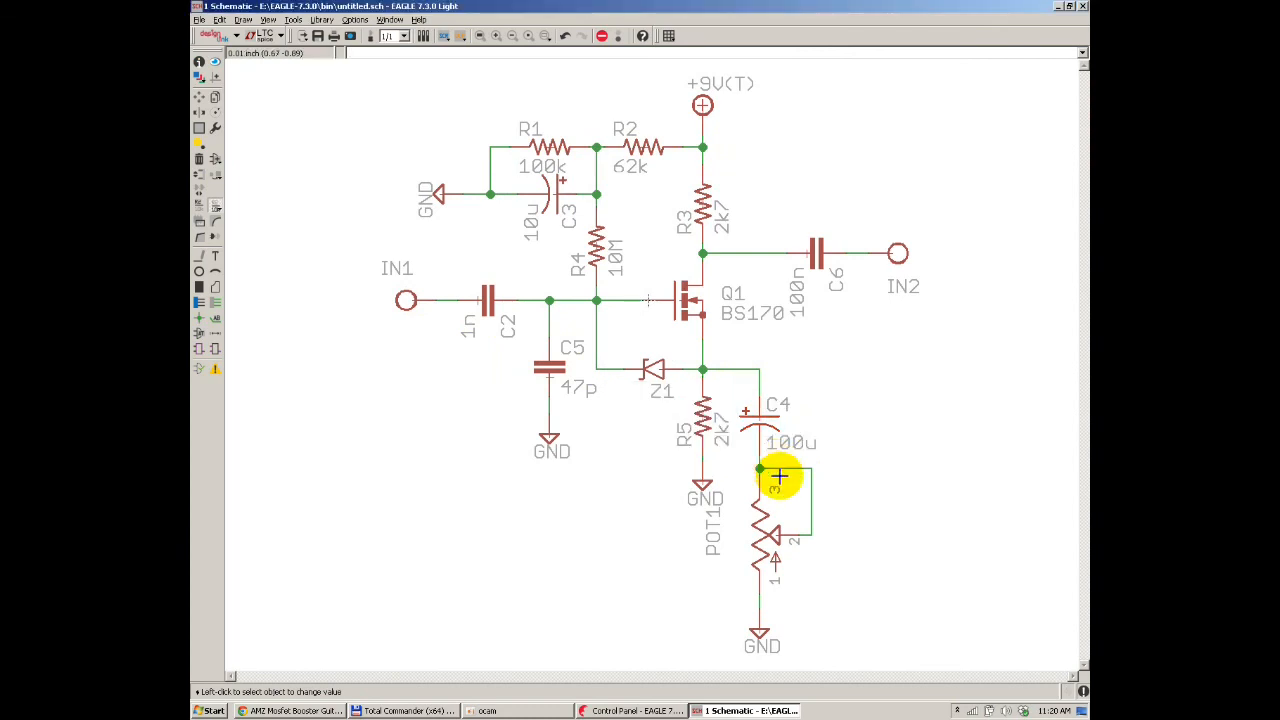
pyautogui.hotkey('alt', 'Tab')
pyautogui.hotkey('alt', 'Tab')
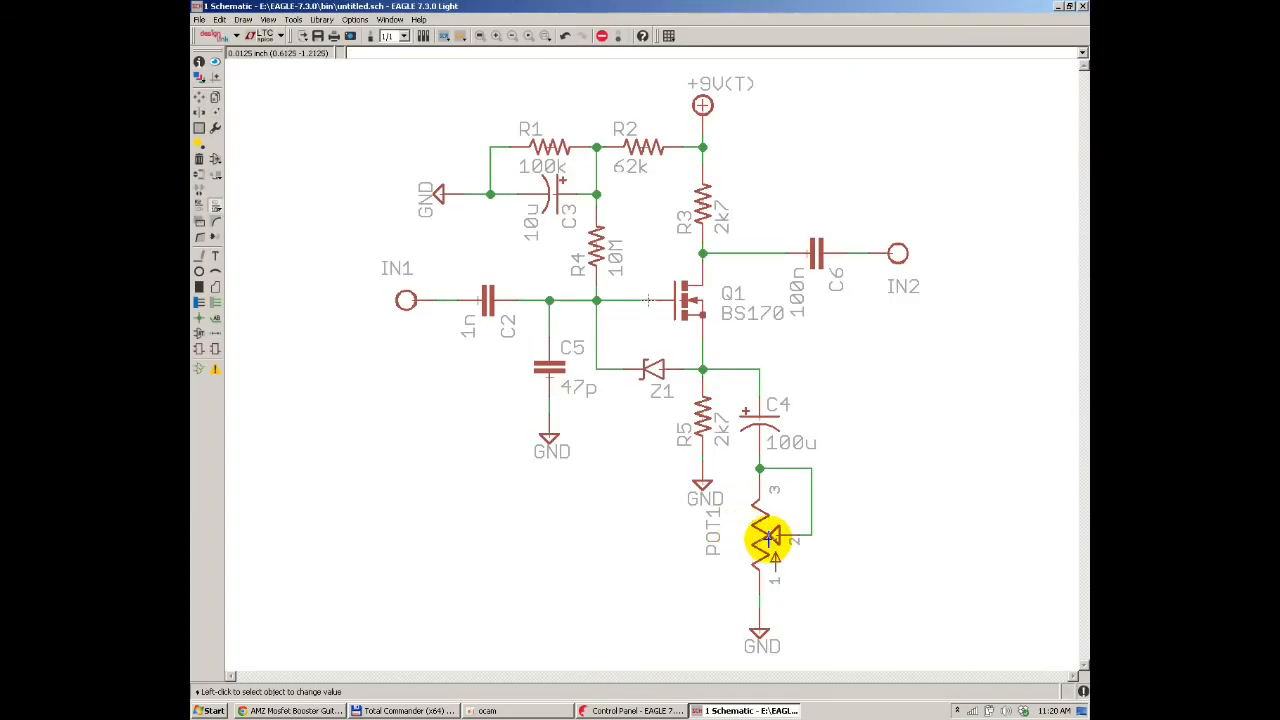
pyautogui.click(762, 572)
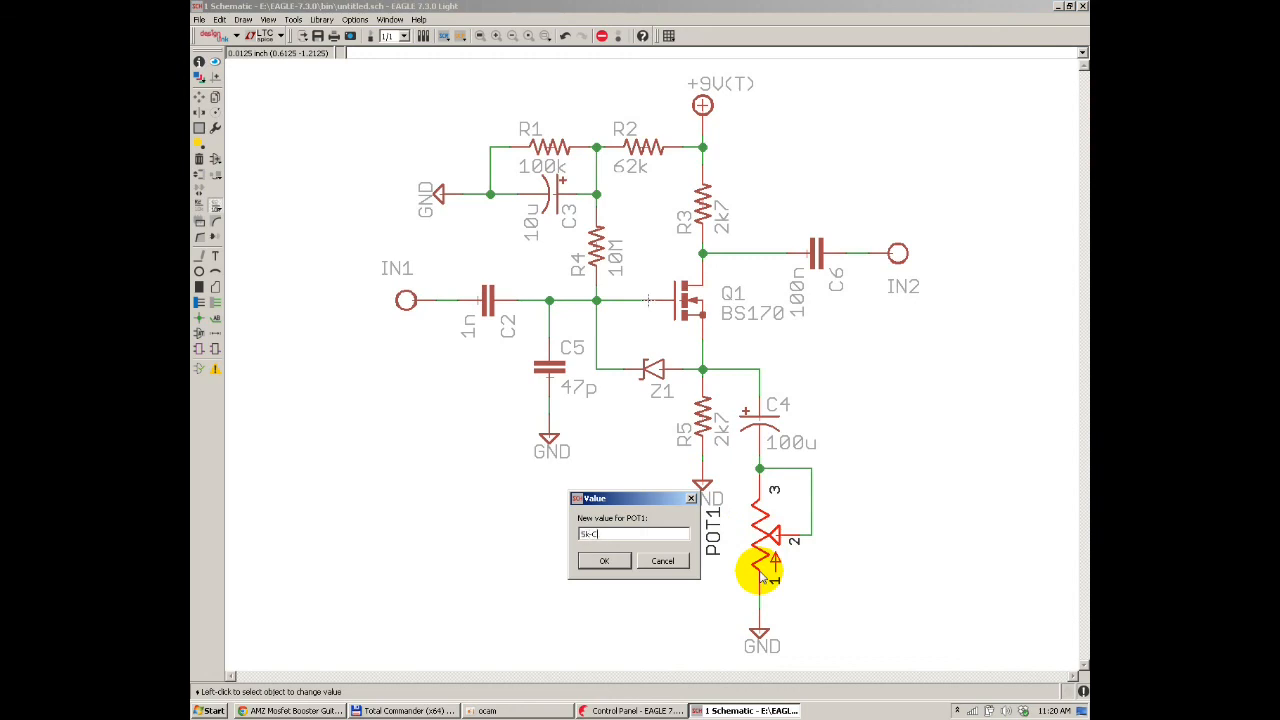
pyautogui.press('Return')
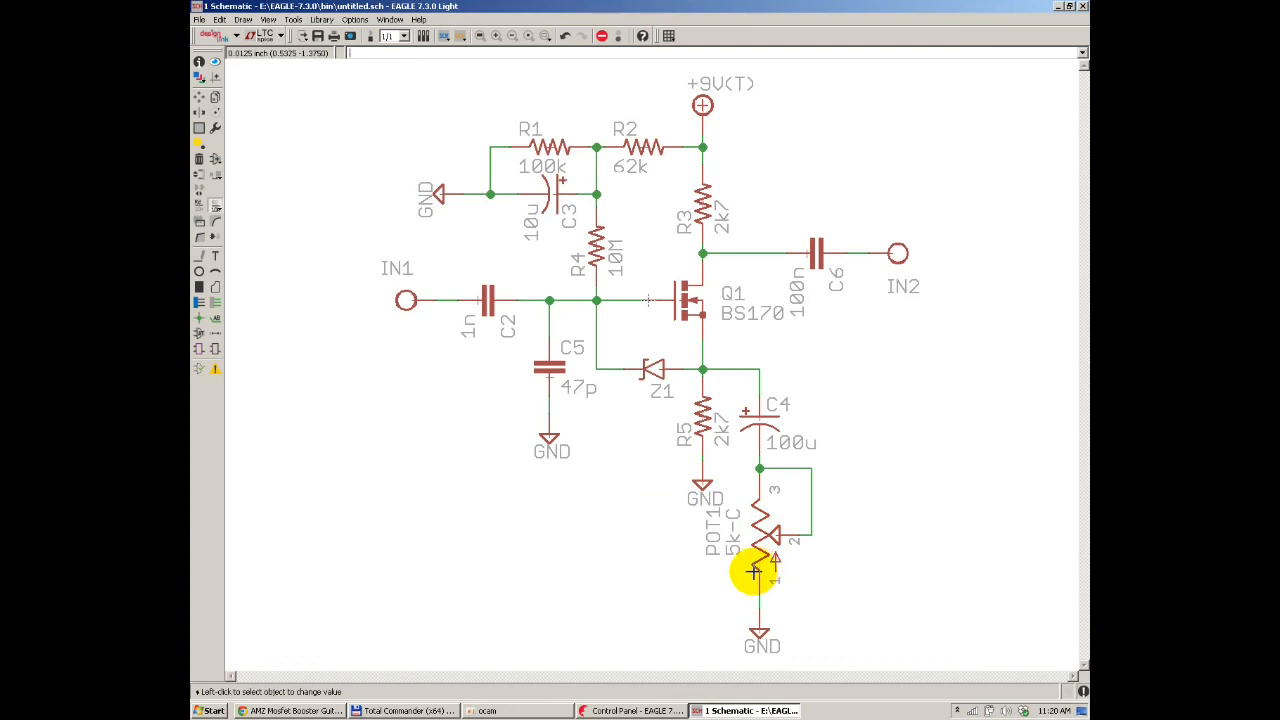
pyautogui.hotkey('alt', 'Tab')
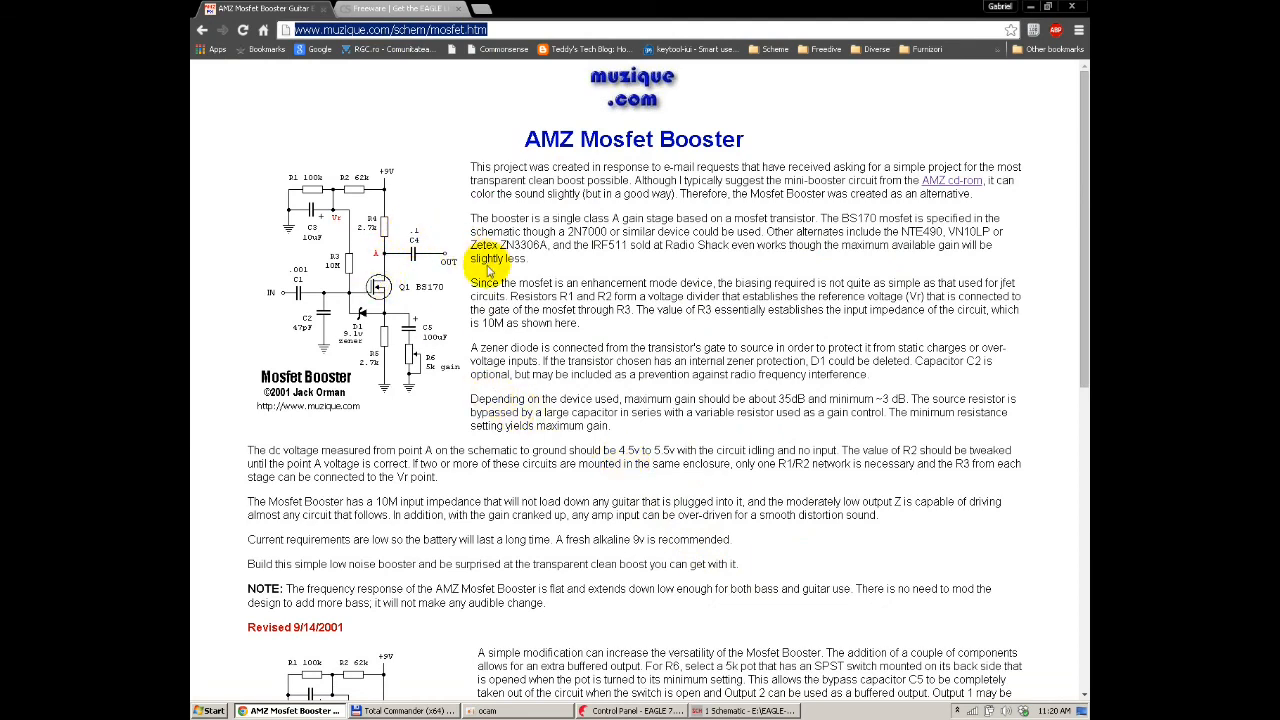
pyautogui.hotkey('alt', 'Tab')
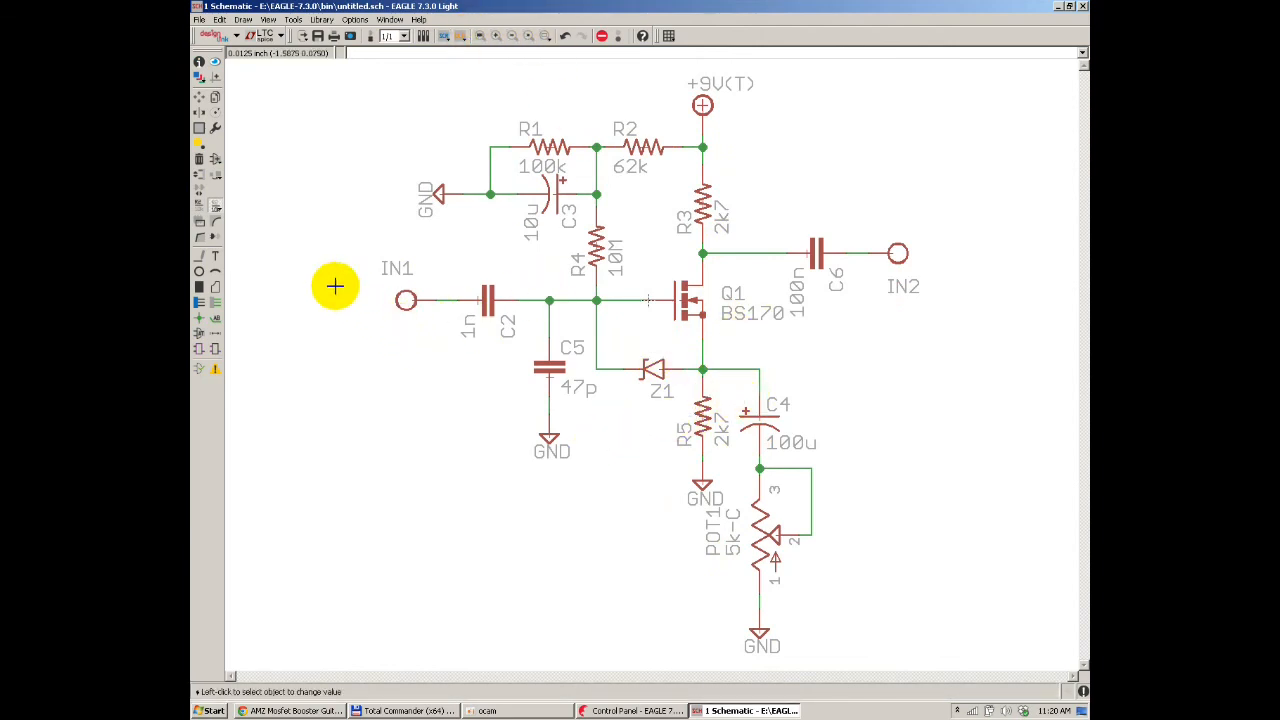
# Step: Group the entire schematic and smash the group to separate the name and value texts from their parts
pyautogui.scroll(-2, 330, 299)
pyautogui.scroll(1, 414, 340)
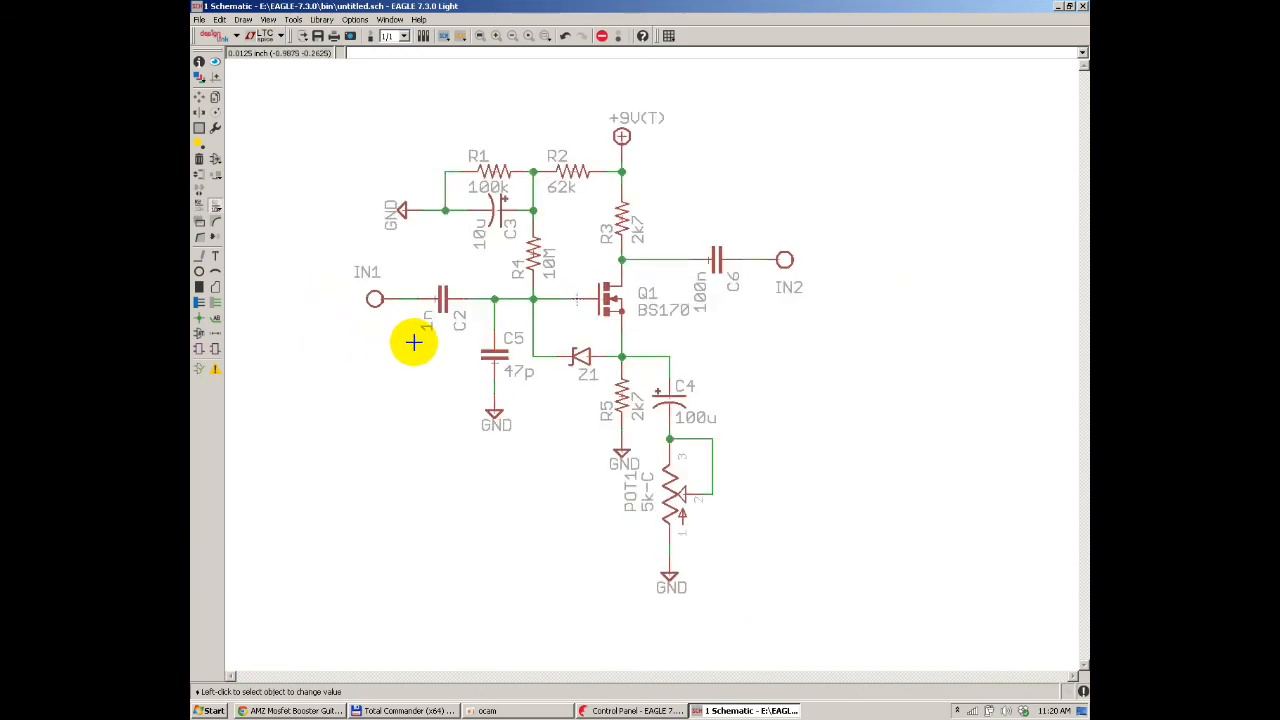
pyautogui.click(199, 128)
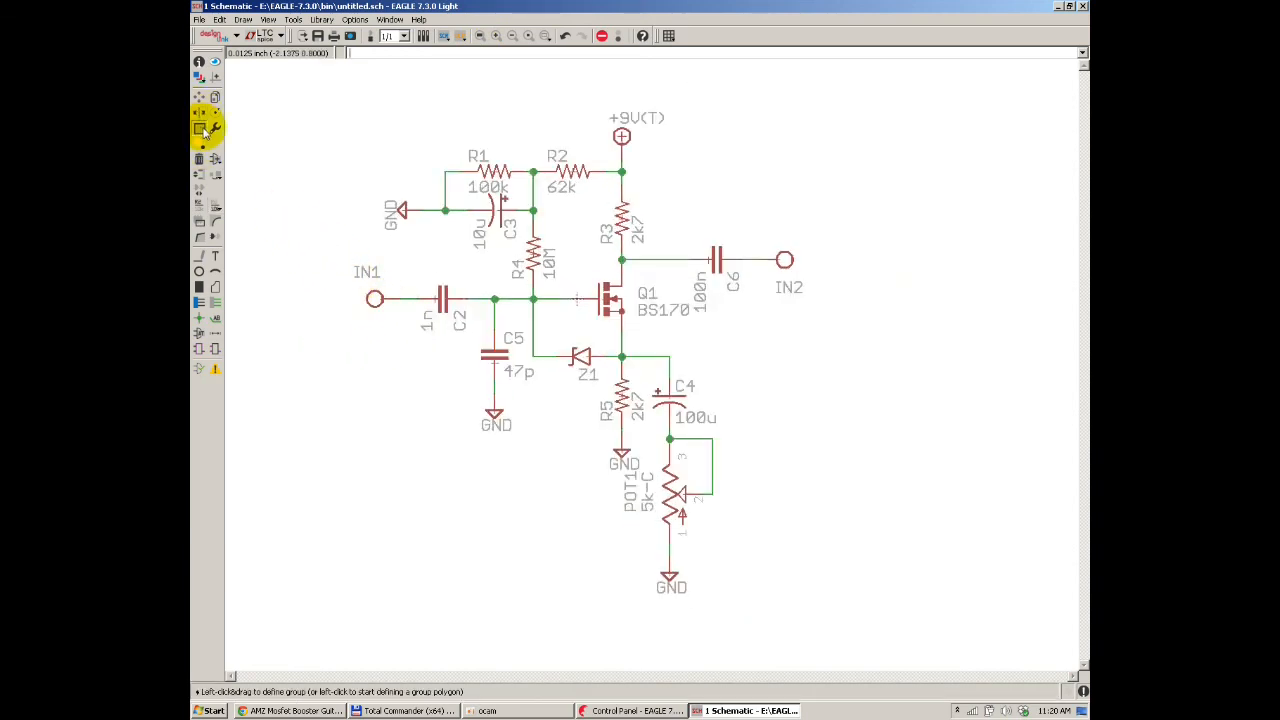
pyautogui.moveTo(345, 91); pyautogui.dragTo(931, 620)
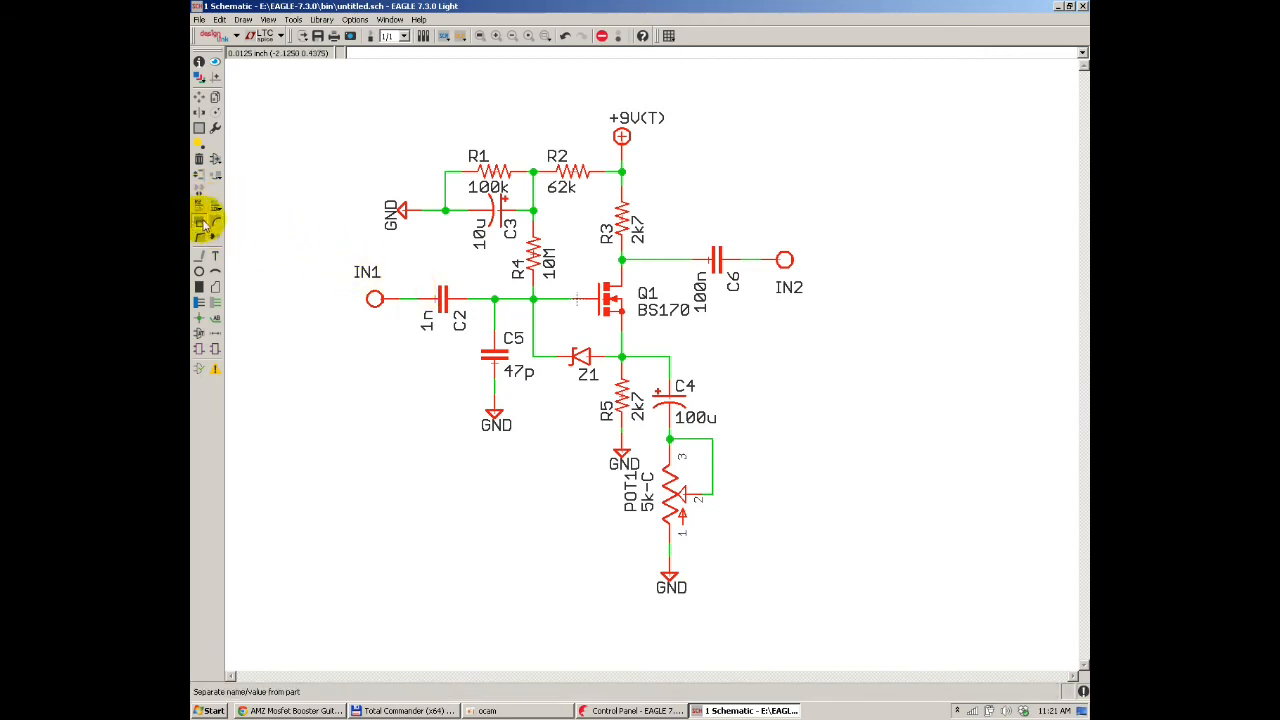
pyautogui.click(201, 224)
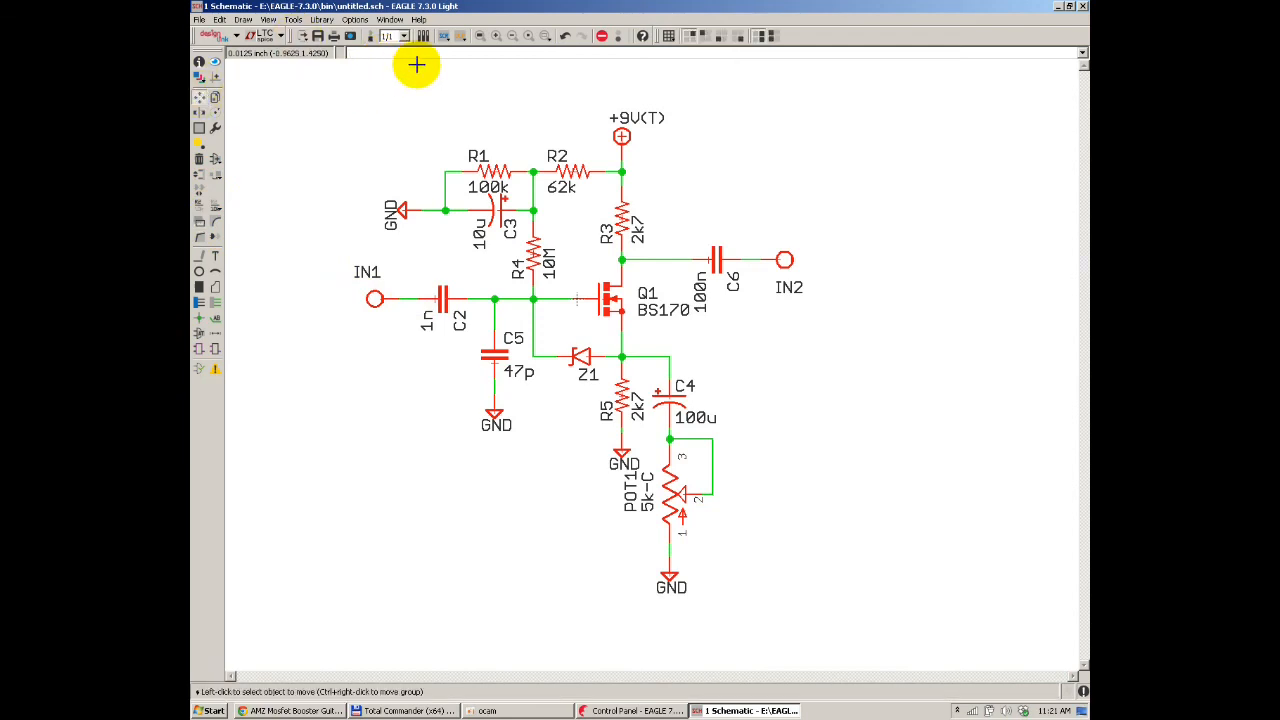
pyautogui.click(200, 238)
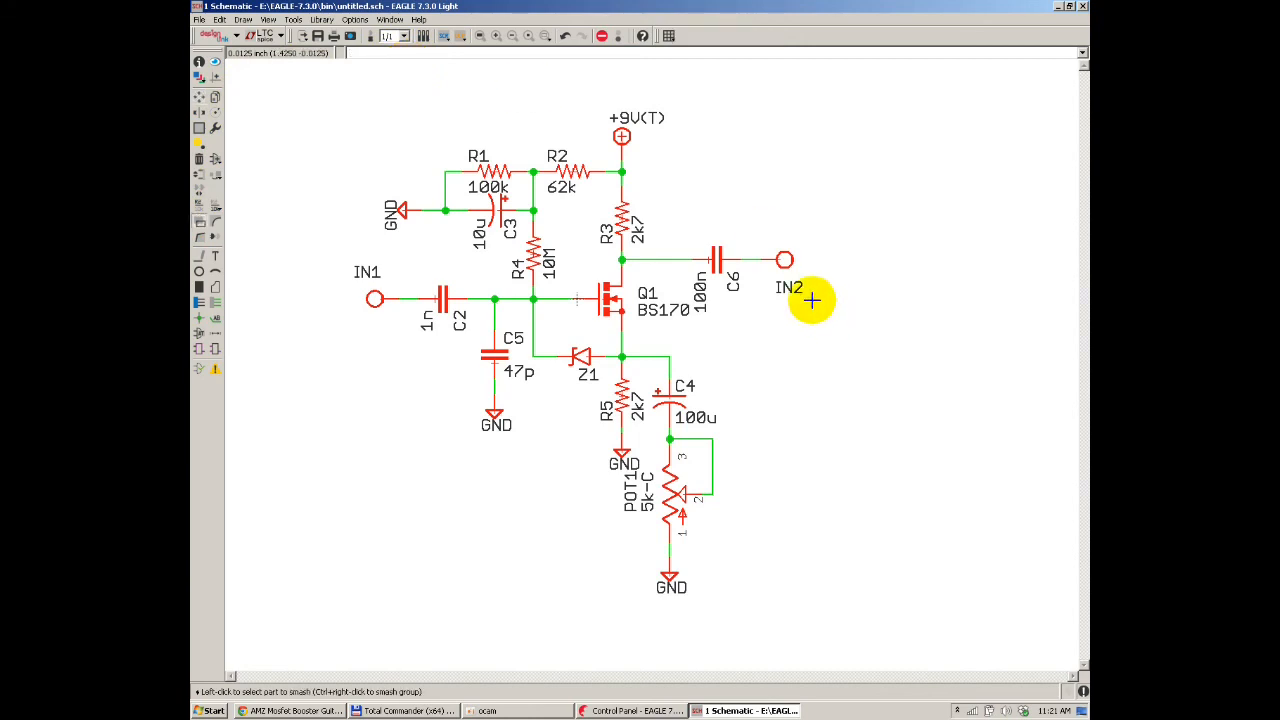
pyautogui.rightClick(526, 296)
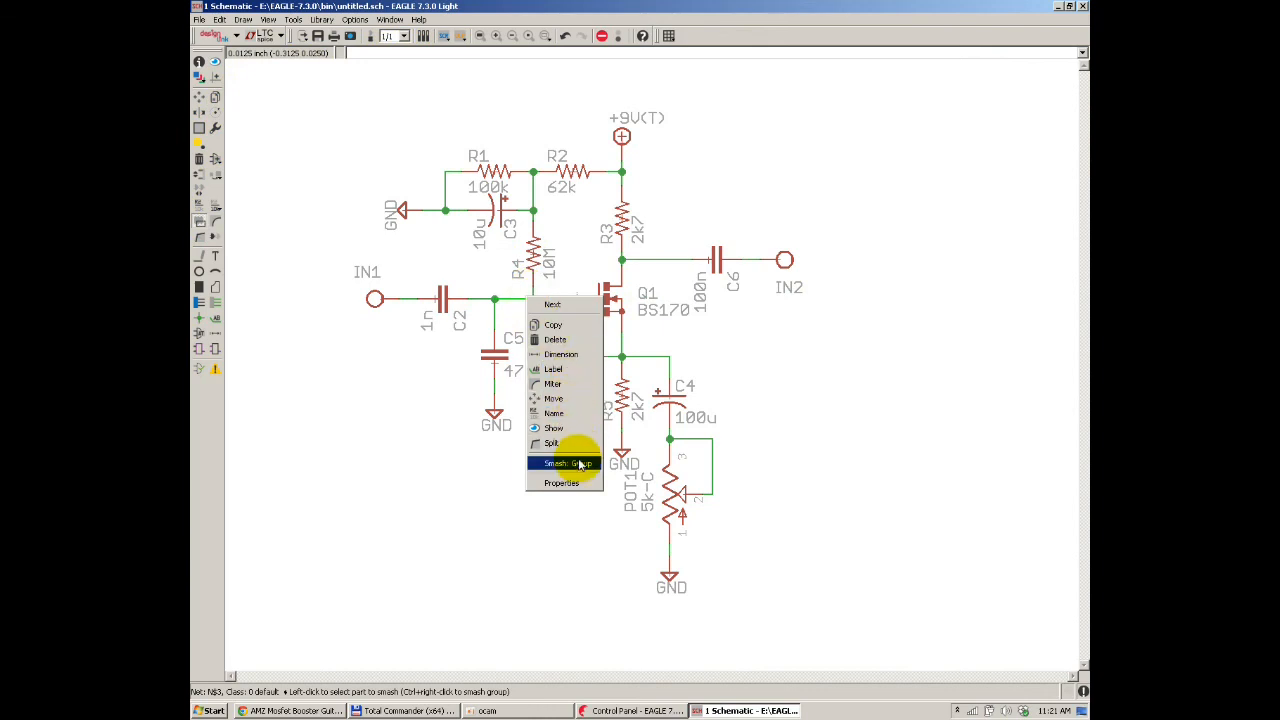
pyautogui.click(579, 464)
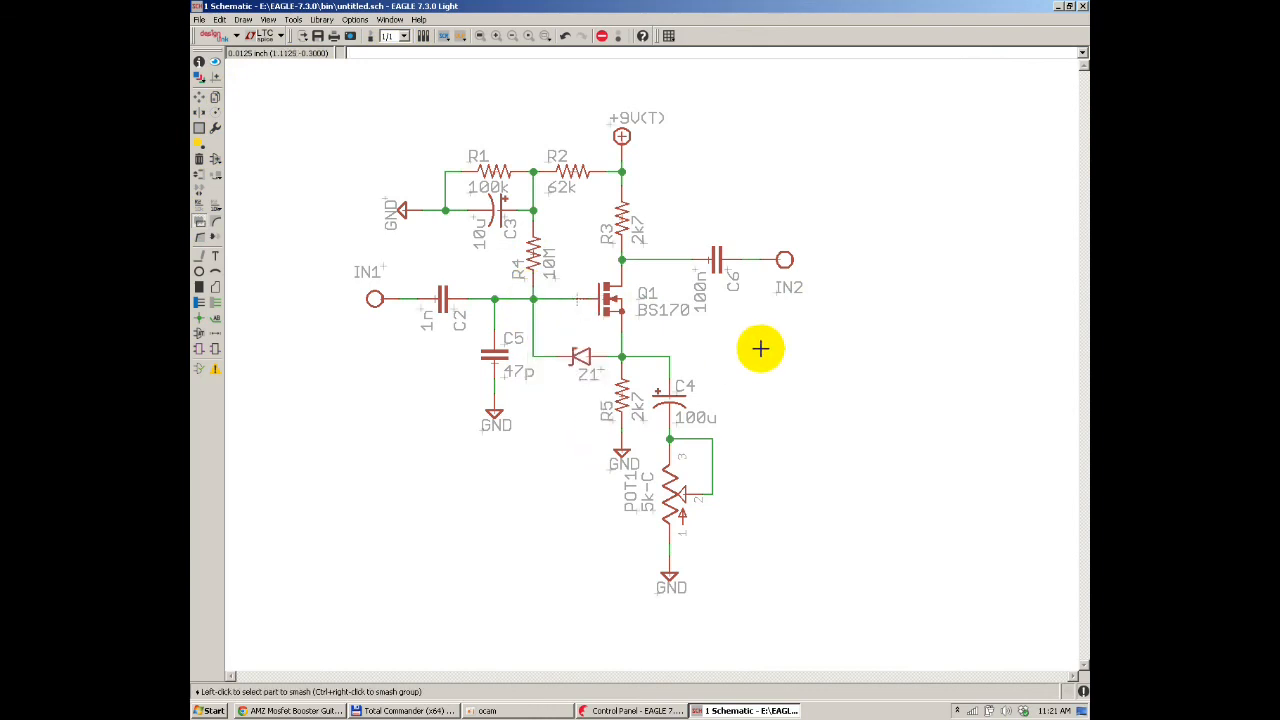
# Step: Rotate the GND label beside R1 and C3 to horizontal and move it above its ground symbol
pyautogui.scroll(1, 607, 199)
pyautogui.scroll(1, 595, 178)
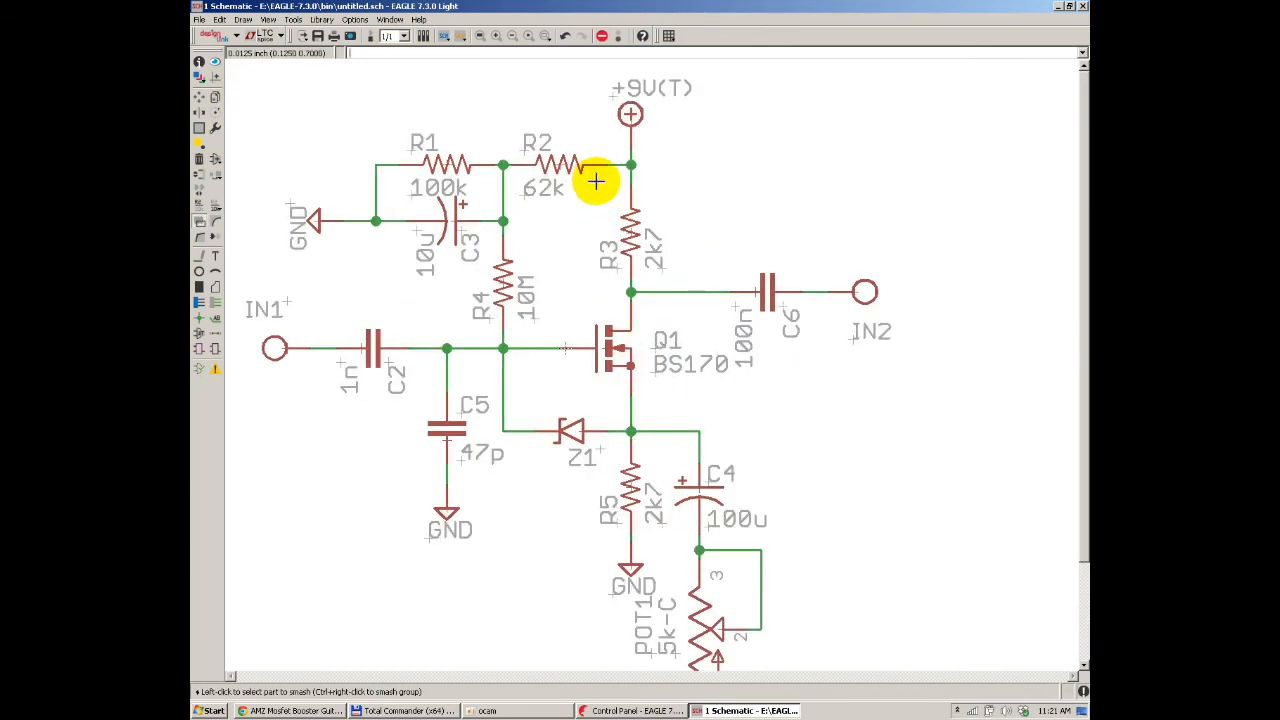
pyautogui.scroll(-1, 640, 335)
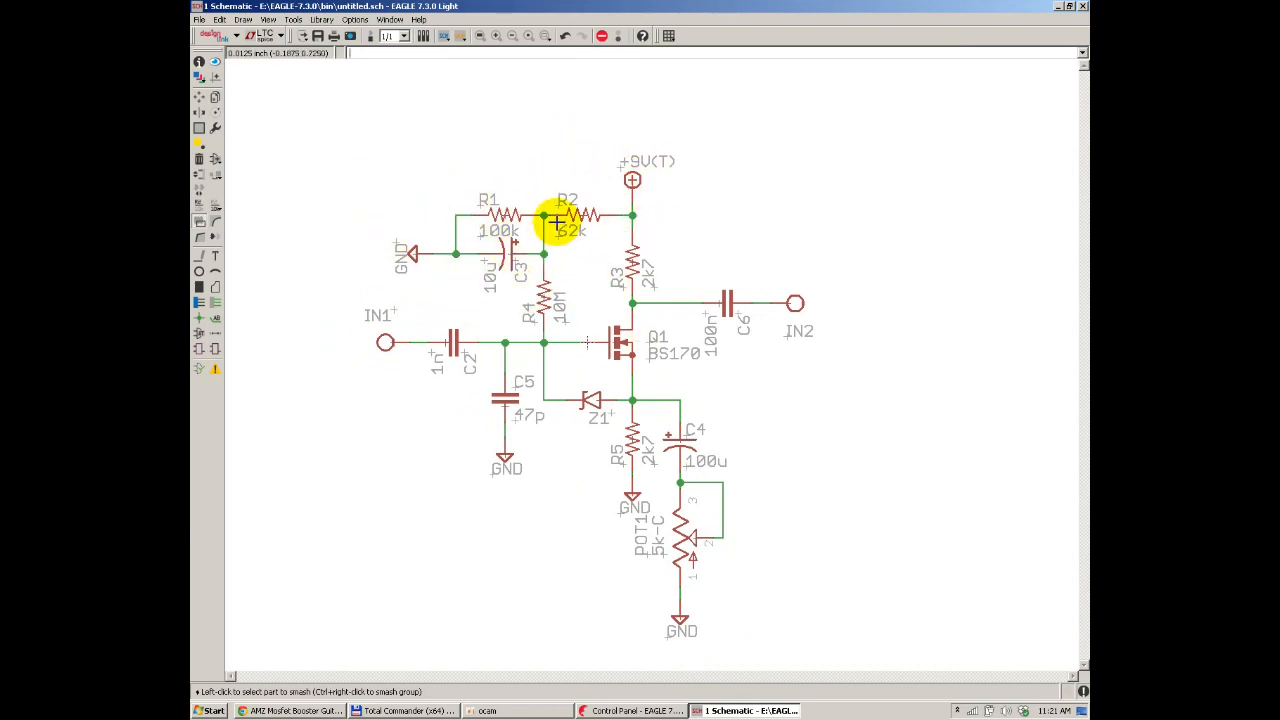
pyautogui.scroll(5, 400, 250)
pyautogui.click(200, 96)
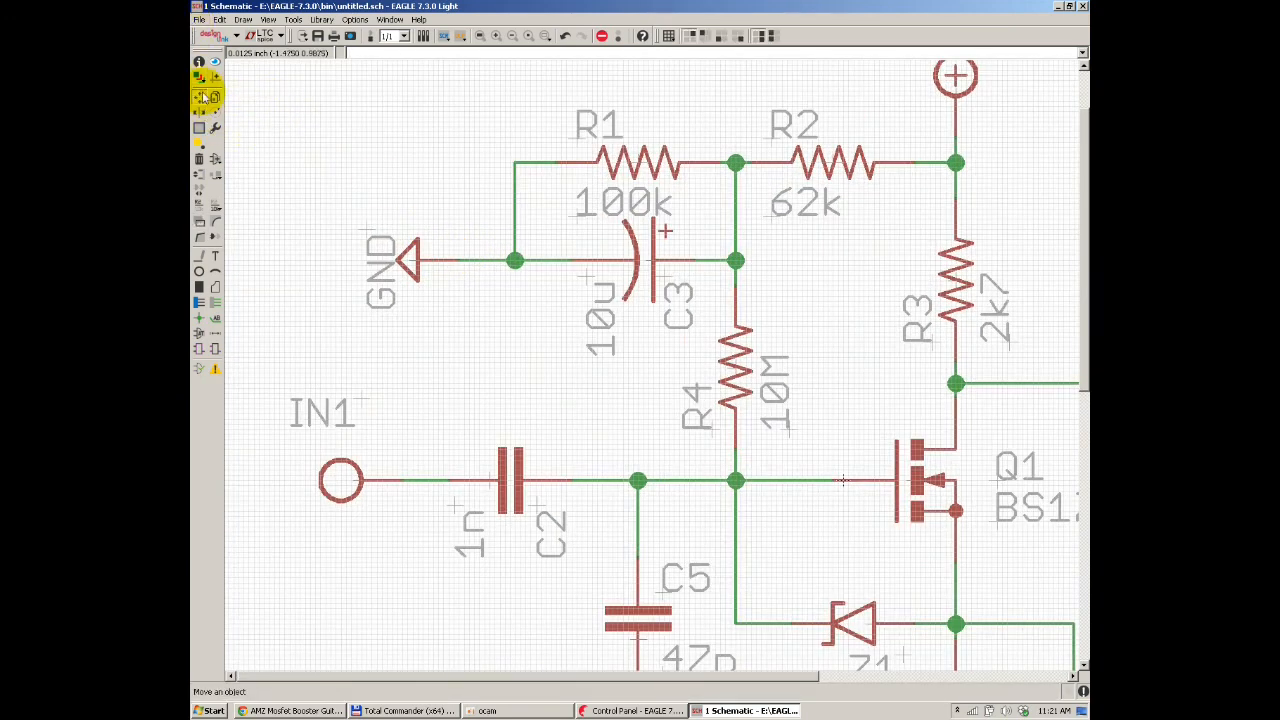
pyautogui.click(371, 214)
pyautogui.rightClick(368, 222)
pyautogui.click(368, 218)
# Step: Stack R1's name and its 100k value above the resistor
pyautogui.click(578, 135)
pyautogui.click(600, 85)
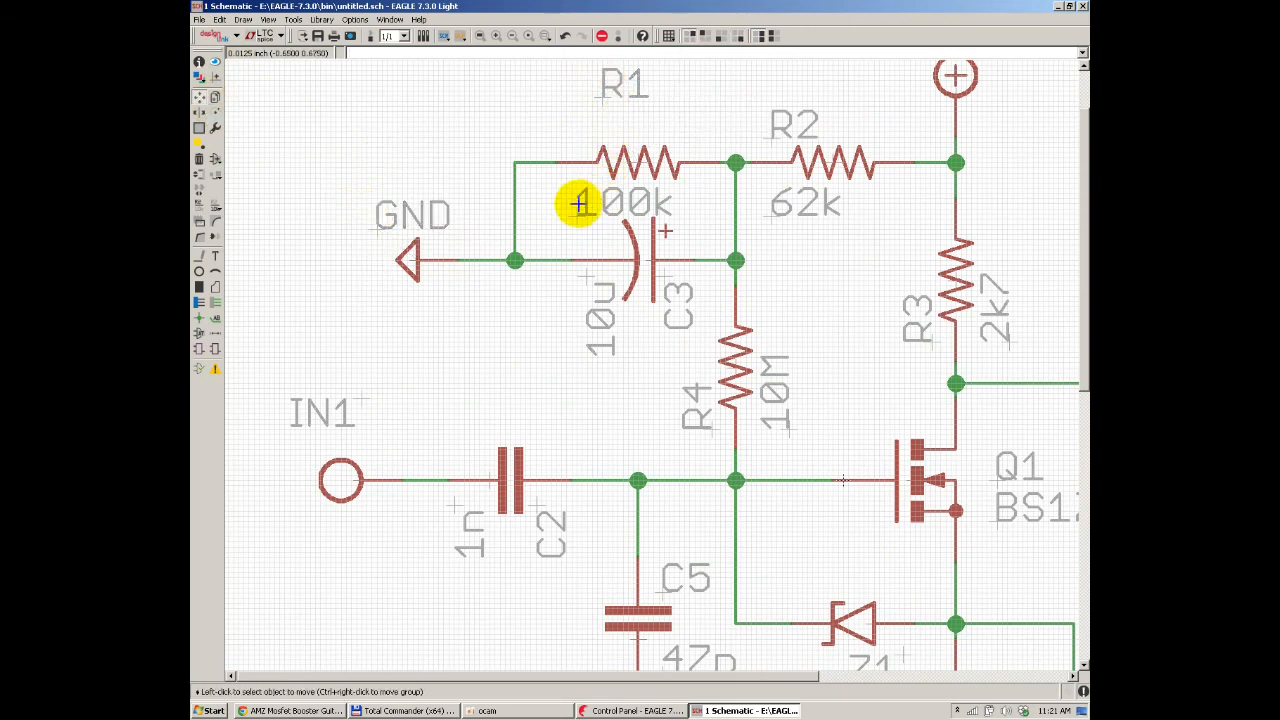
pyautogui.click(580, 206)
pyautogui.click(585, 125)
pyautogui.click(597, 76)
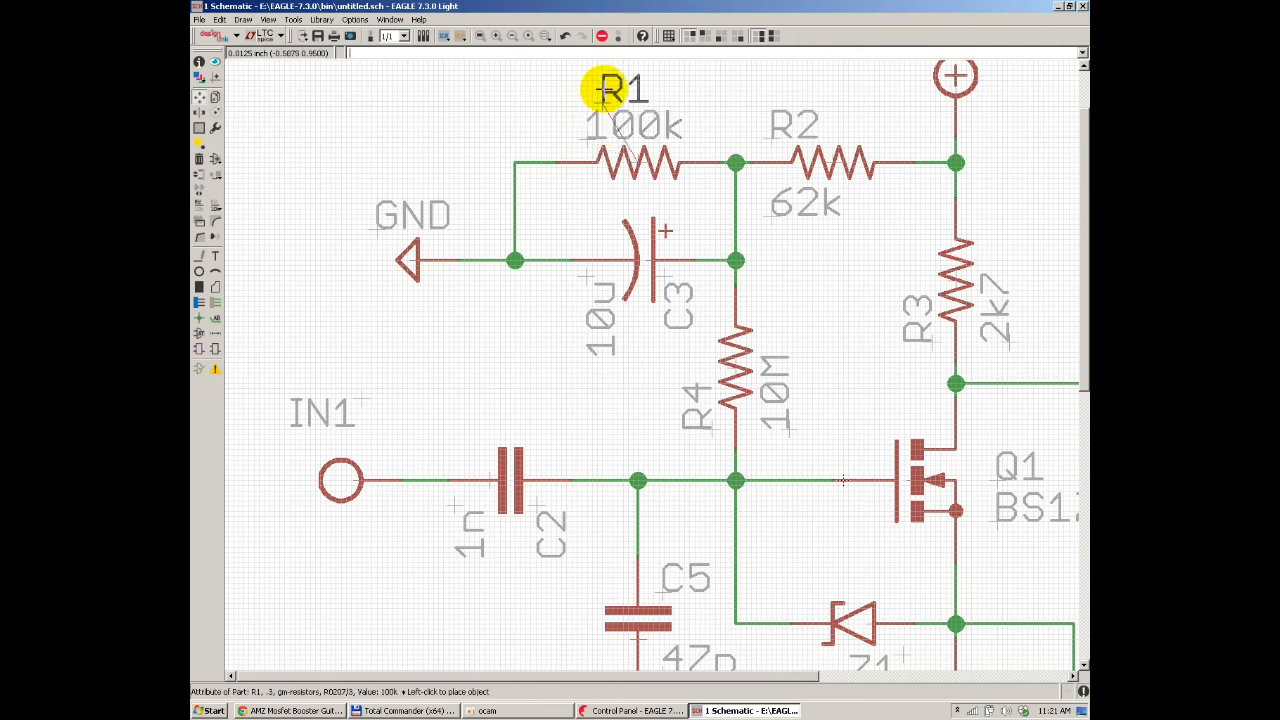
pyautogui.click(612, 90)
# Step: Stack R2's name and its 62k value above the resistor
pyautogui.scroll(-2, 623, 143)
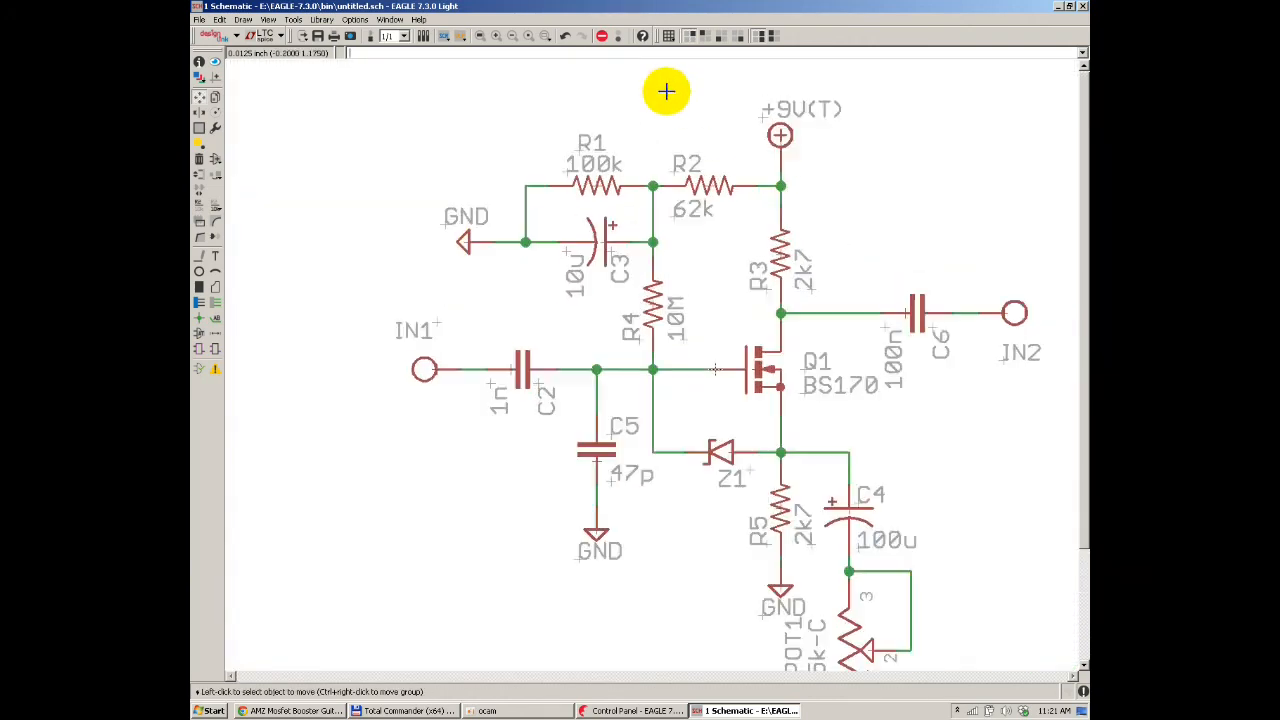
pyautogui.scroll(3, 650, 207)
pyautogui.click(650, 207)
pyautogui.click(668, 165)
pyautogui.click(624, 292)
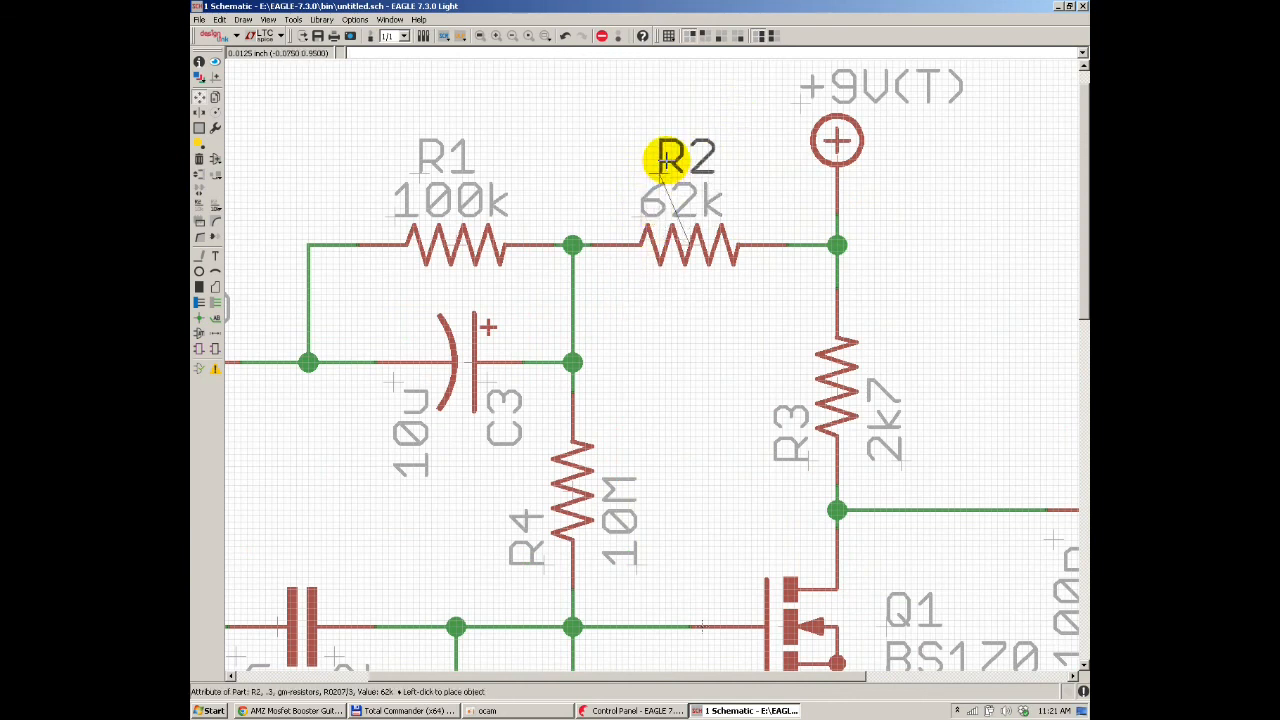
pyautogui.click(660, 152)
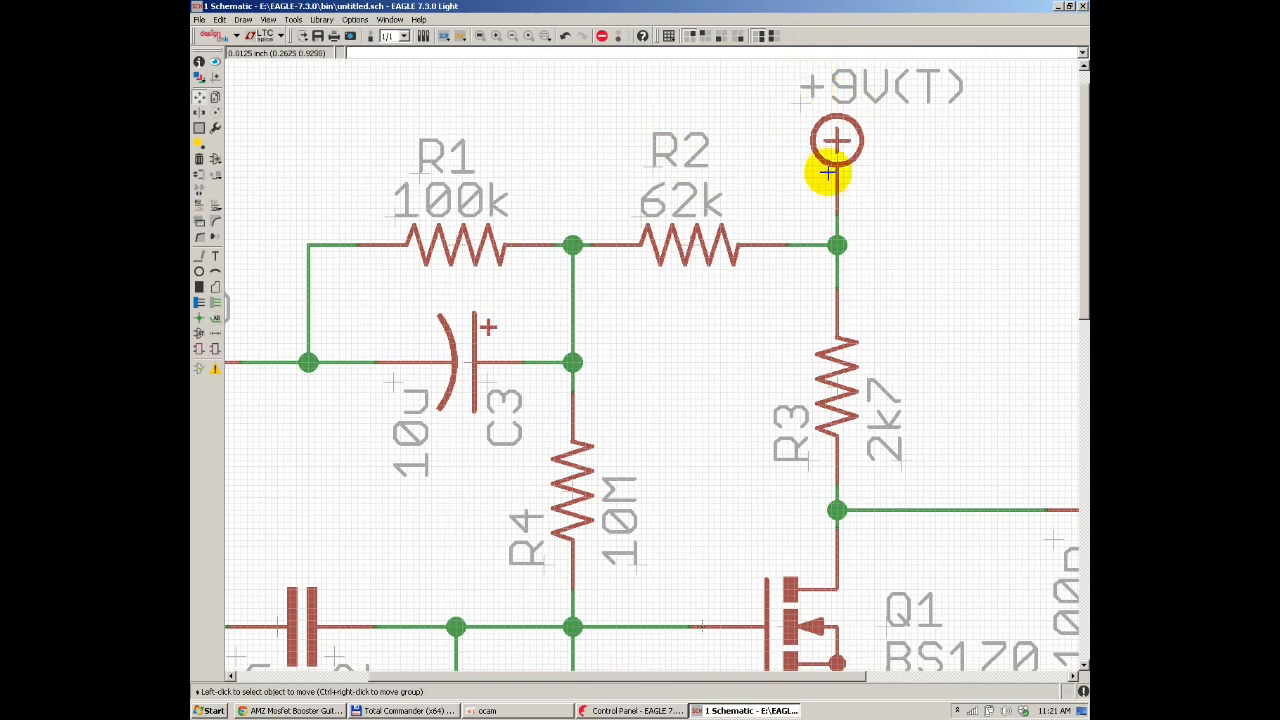
# Step: Place R3's name and its 2k7 value side by side to the right of the resistor
pyautogui.scroll(-5, 647, 270)
pyautogui.scroll(6, 674, 343)
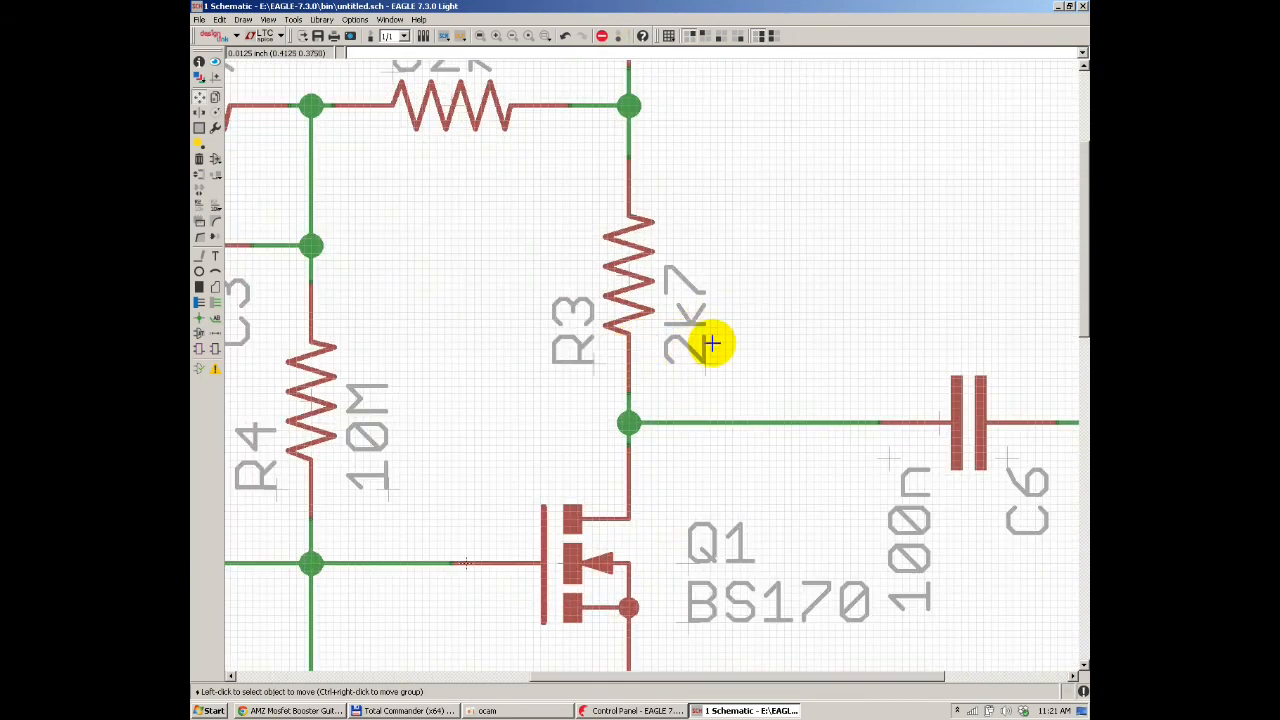
pyautogui.click(702, 373)
pyautogui.click(766, 366)
pyautogui.click(565, 332)
pyautogui.click(710, 318)
pyautogui.click(745, 330)
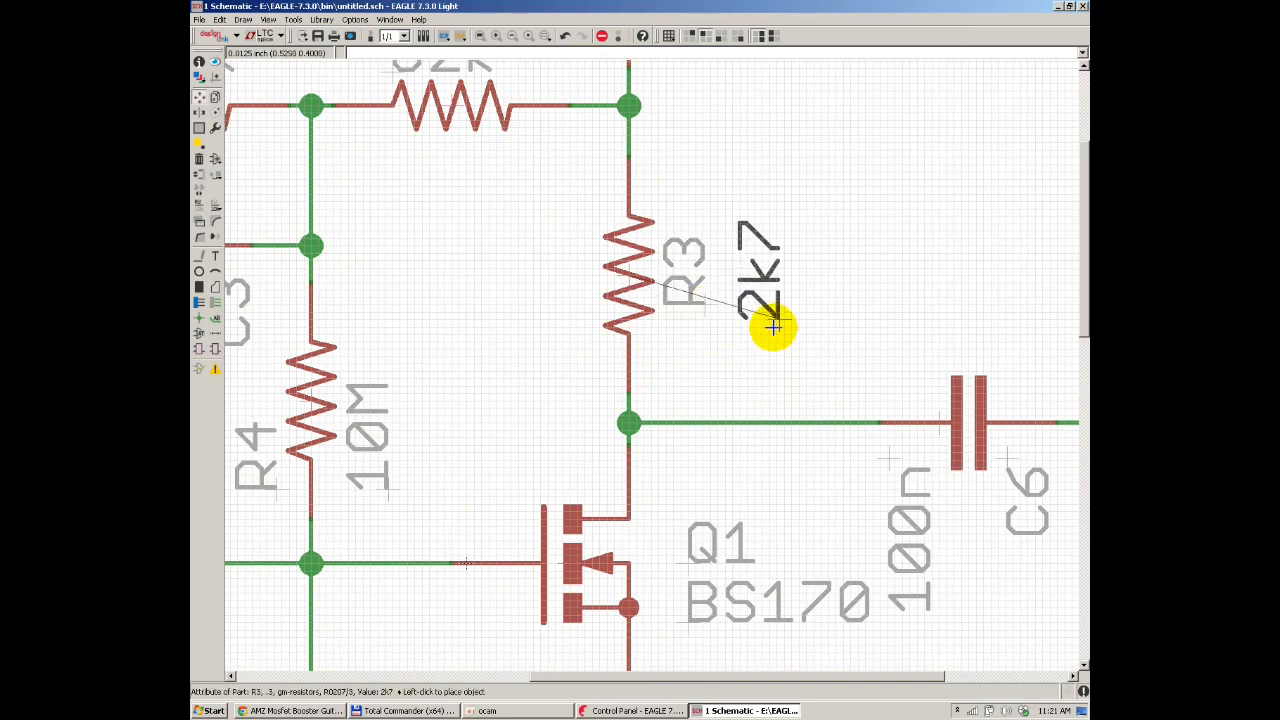
pyautogui.click(760, 322)
# Step: Place R4's name and its 10M value side by side to the right of the resistor
pyautogui.scroll(-4, 854, 286)
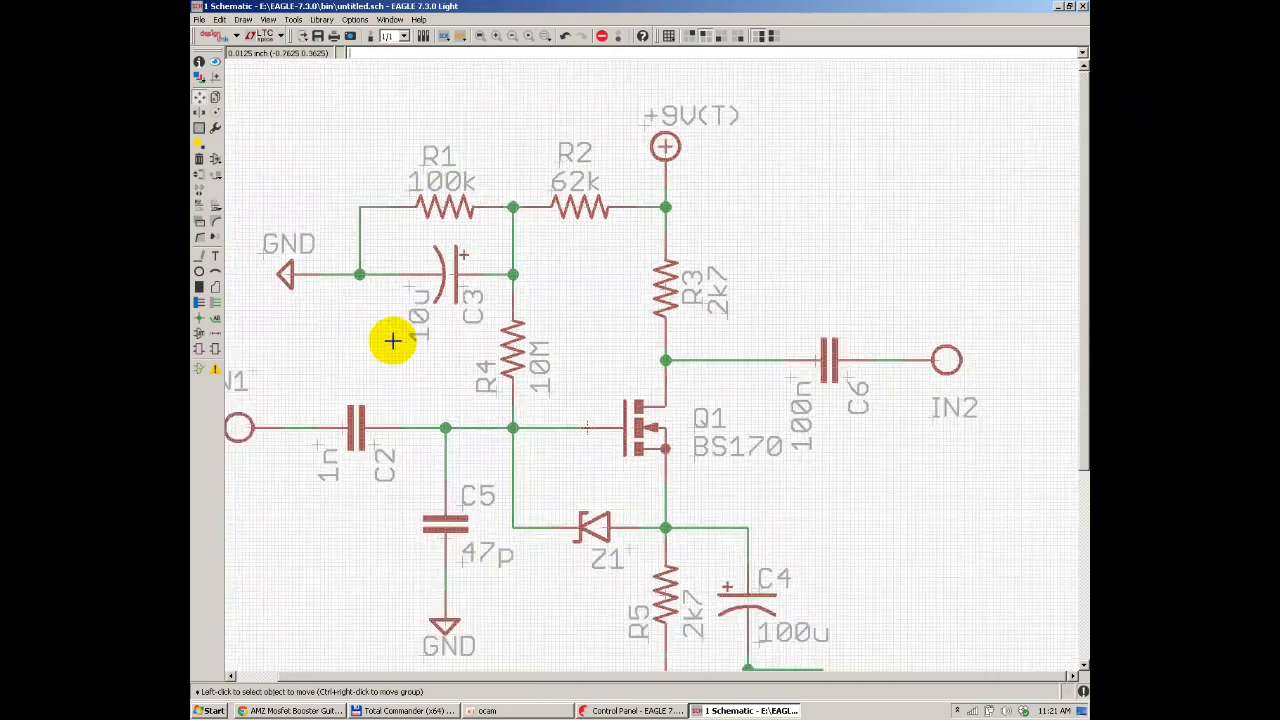
pyautogui.scroll(4, 452, 358)
pyautogui.scroll(1, 452, 358)
pyautogui.click(594, 434)
pyautogui.click(646, 429)
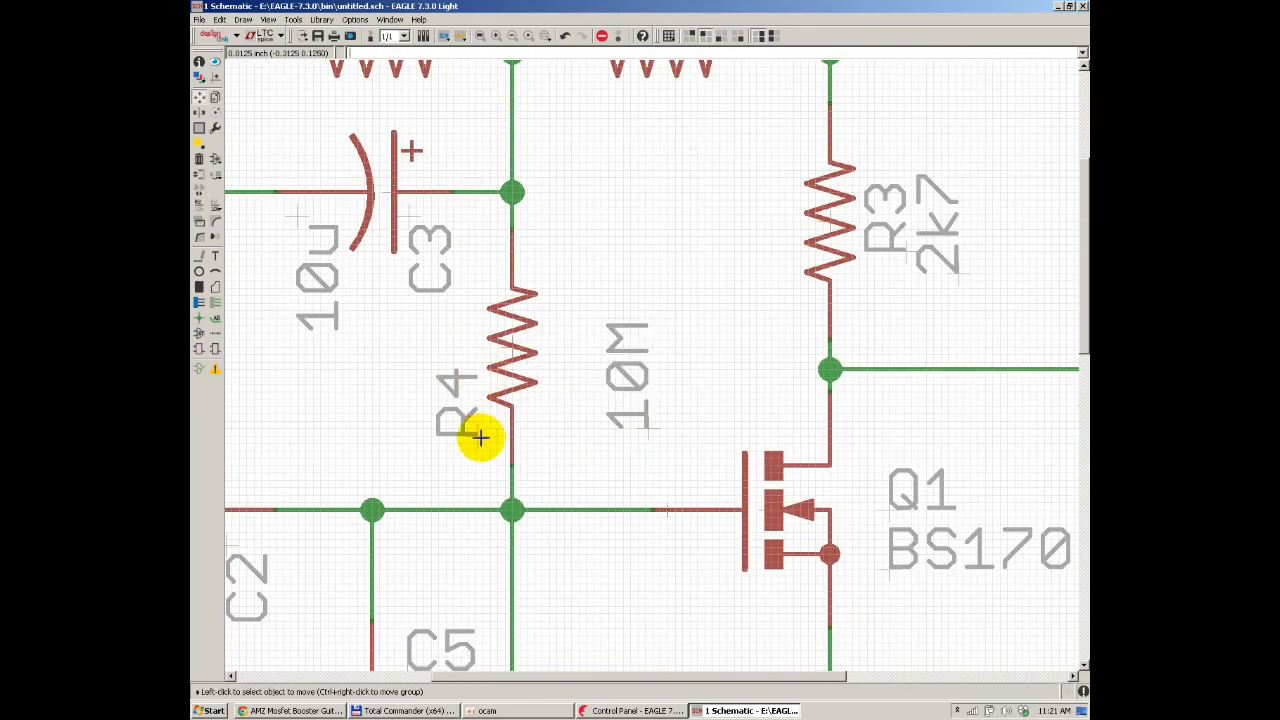
pyautogui.click(480, 434)
pyautogui.click(594, 383)
pyautogui.click(634, 429)
pyautogui.click(620, 398)
# Step: Rotate C3's name and 10u value to horizontal and stack them below the capacitor
pyautogui.scroll(-2, 751, 320)
pyautogui.scroll(-3, 360, 242)
pyautogui.scroll(6, 366, 248)
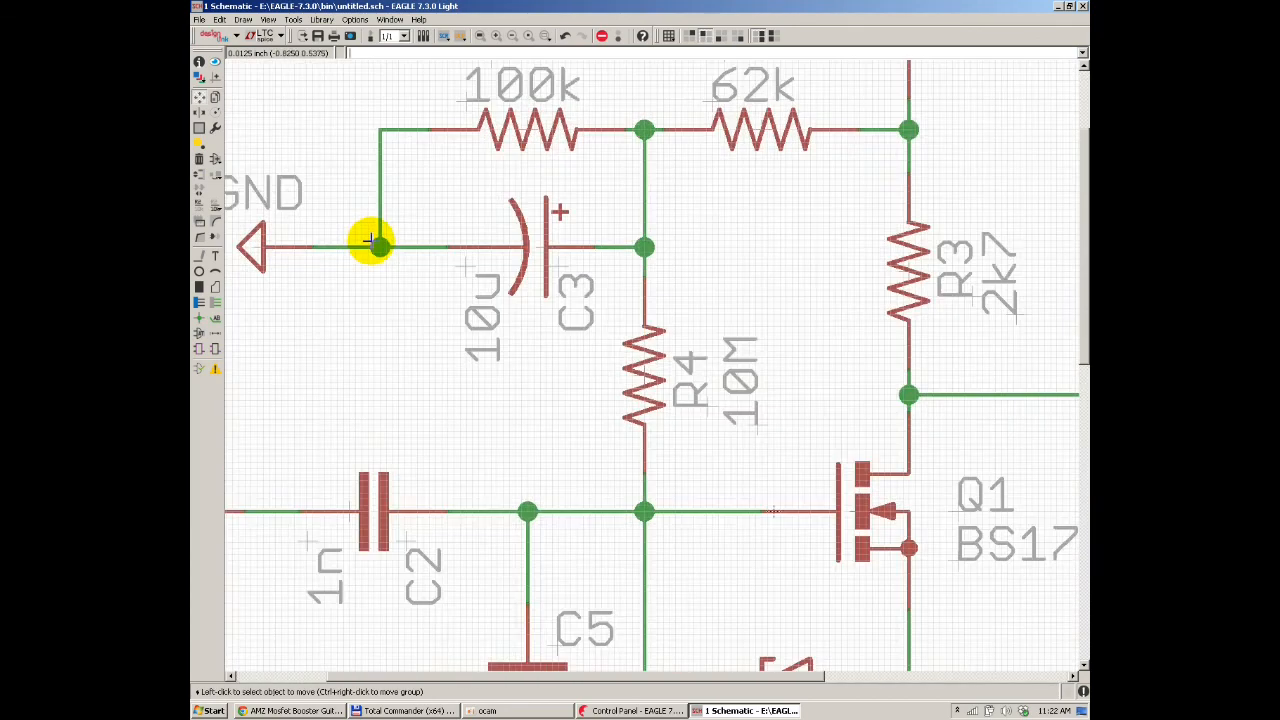
pyautogui.click(660, 306)
pyautogui.rightClick(636, 302)
pyautogui.click(555, 372)
pyautogui.click(507, 301)
pyautogui.rightClick(472, 350)
pyautogui.click(560, 432)
pyautogui.click(591, 366)
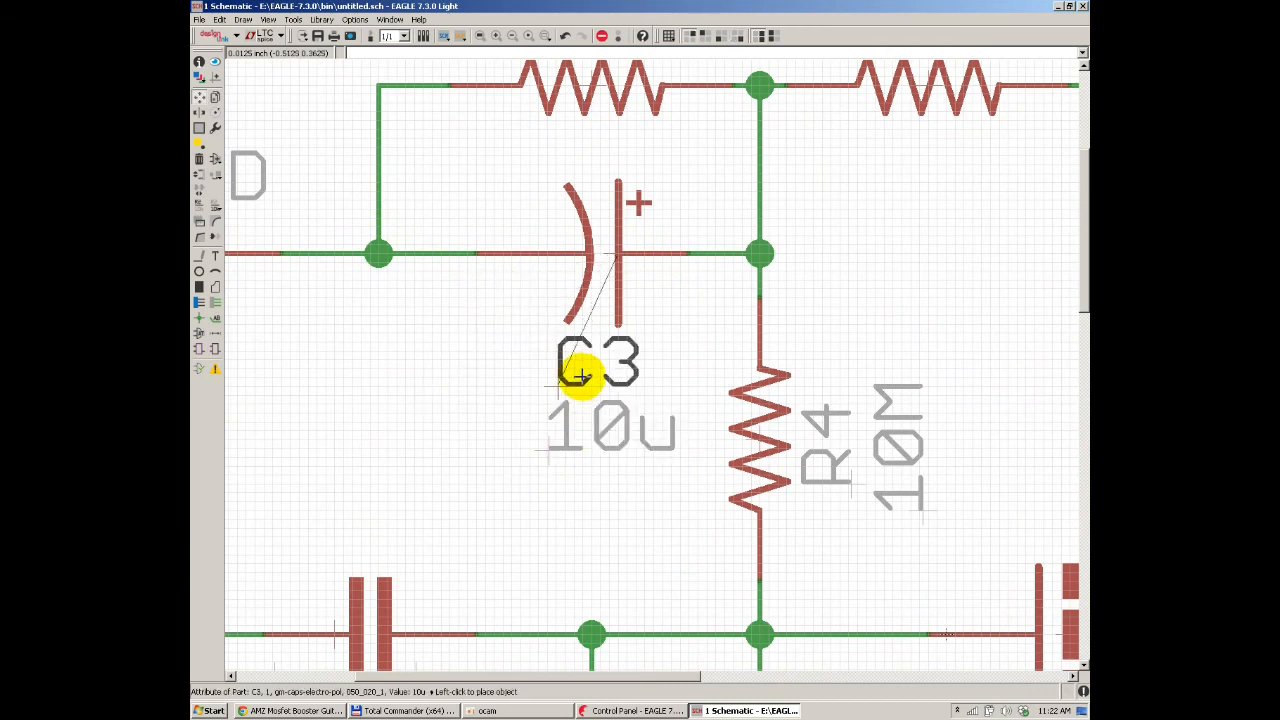
pyautogui.click(573, 372)
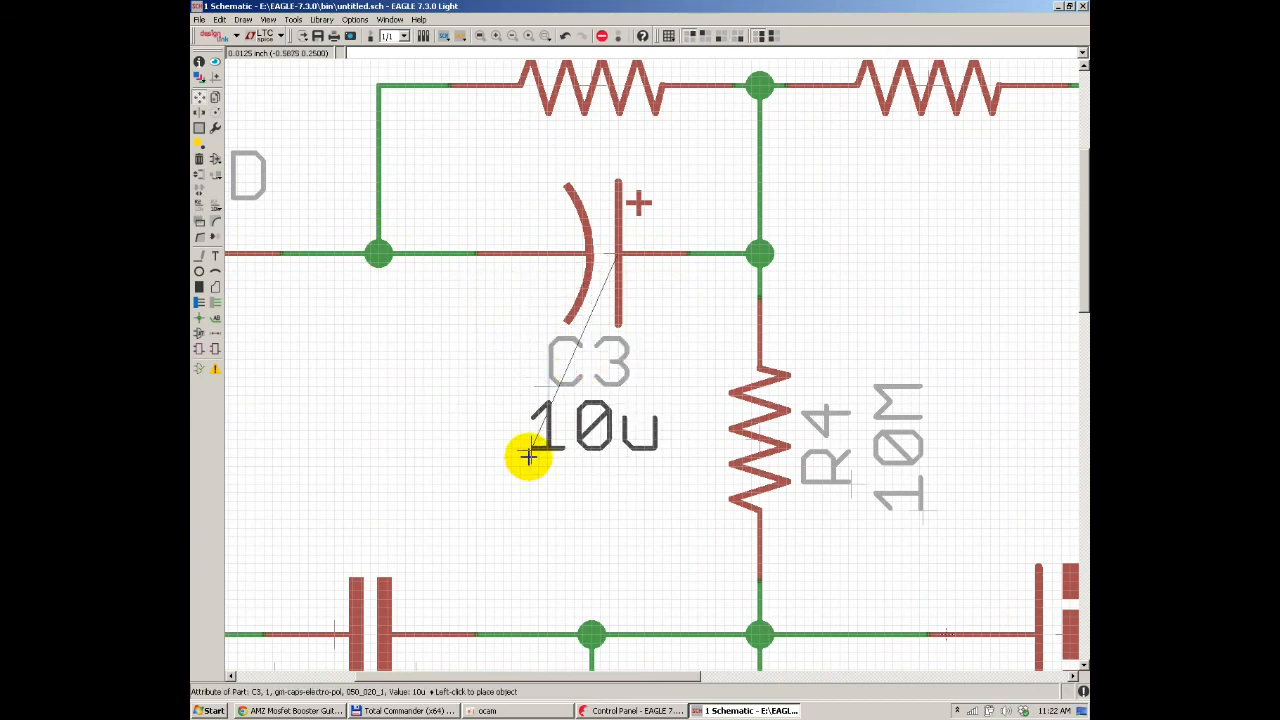
# Step: Rotate C2's name and 1n value to horizontal and stack them above the capacitor
pyautogui.scroll(-3, 469, 294)
pyautogui.scroll(-2, 527, 190)
pyautogui.scroll(2, 481, 400)
pyautogui.click(380, 394)
pyautogui.press('Escape')
pyautogui.click(465, 427)
pyautogui.rightClick(430, 320)
pyautogui.click(426, 313)
pyautogui.click(406, 413)
pyautogui.rightClick(418, 347)
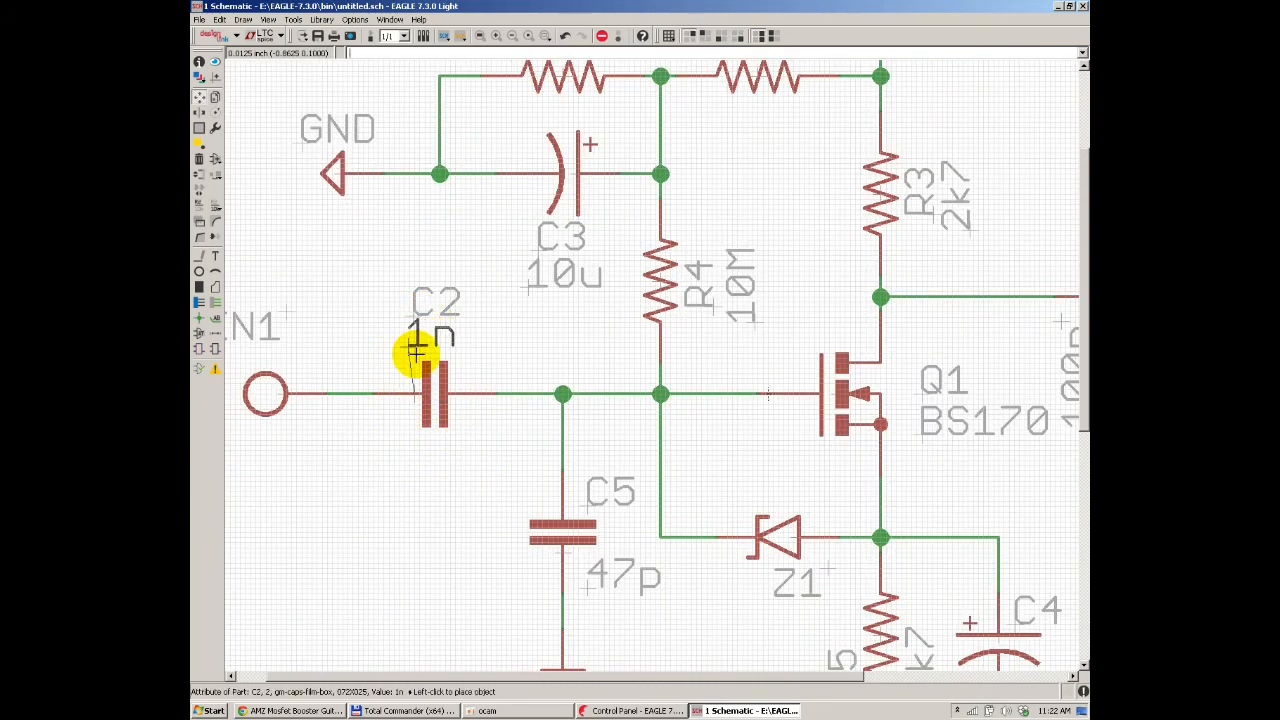
pyautogui.click(418, 357)
pyautogui.scroll(-1, 266, 318)
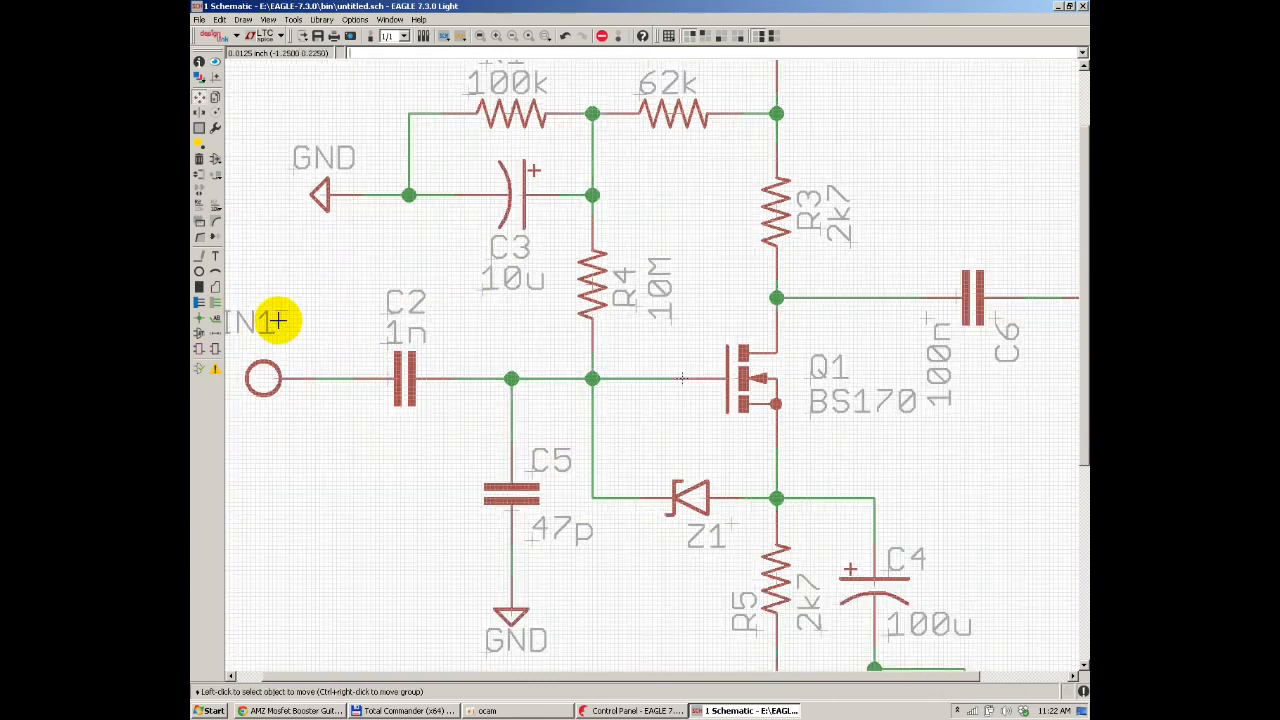
# Step: Rotate C5's name and 47p value to vertical and place them side by side to the left of the capacitor
pyautogui.scroll(2, 466, 437)
pyautogui.click(472, 388)
pyautogui.rightClick(318, 432)
pyautogui.click(312, 434)
pyautogui.click(480, 494)
pyautogui.rightClick(400, 466)
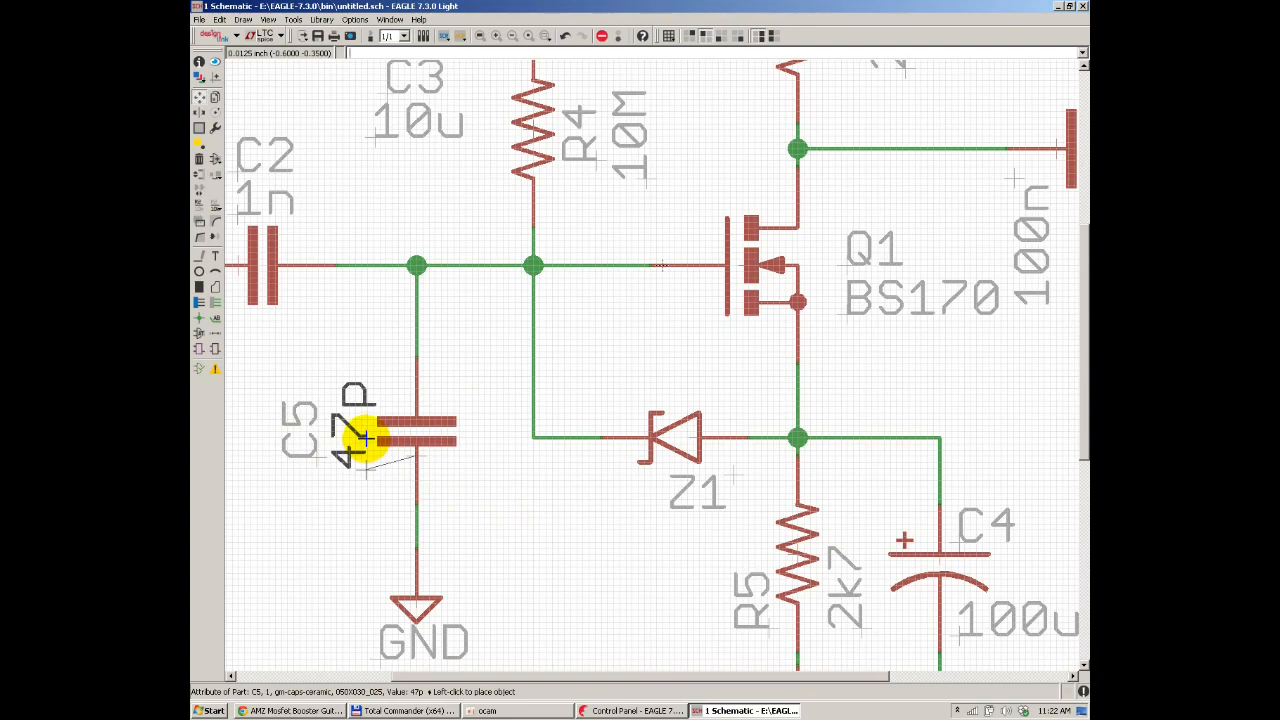
pyautogui.click(362, 444)
pyautogui.scroll(-2, 486, 386)
pyautogui.scroll(1, 534, 471)
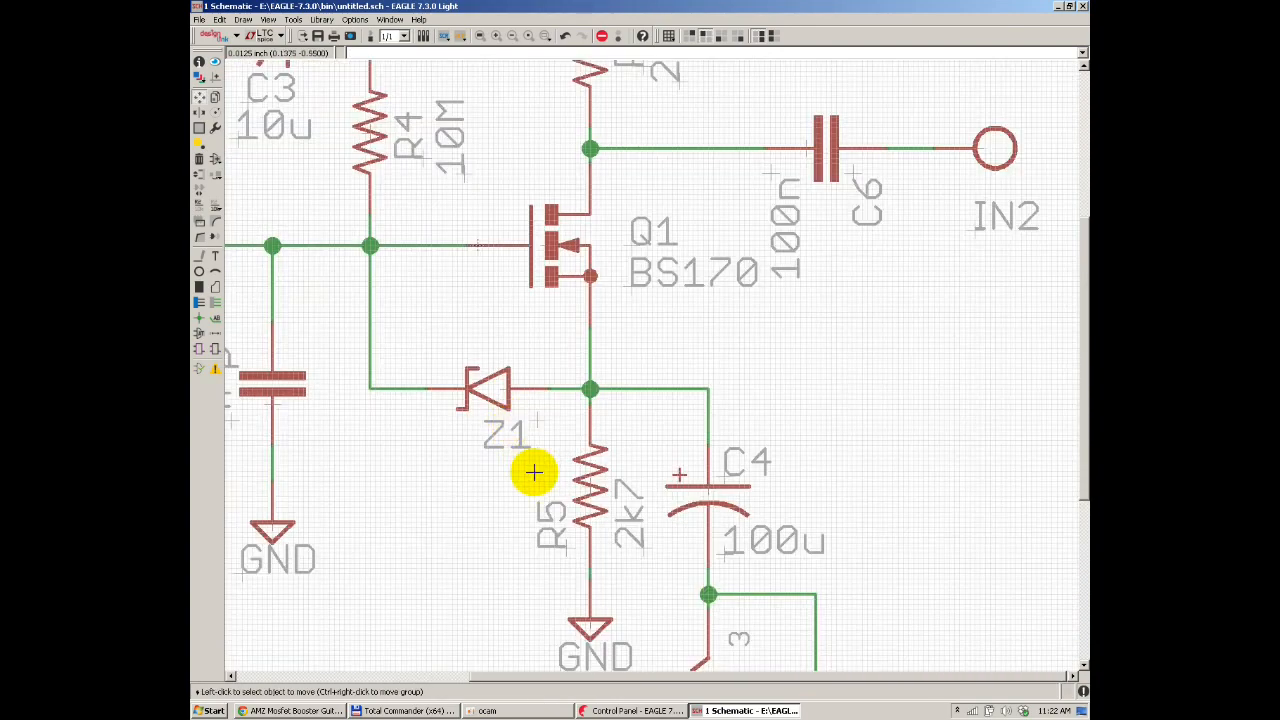
# Step: Place R5's name and its 2k7 value side by side to the left of the resistor
pyautogui.scroll(5, 557, 515)
pyautogui.click(543, 523)
pyautogui.click(409, 514)
pyautogui.click(736, 523)
pyautogui.click(531, 488)
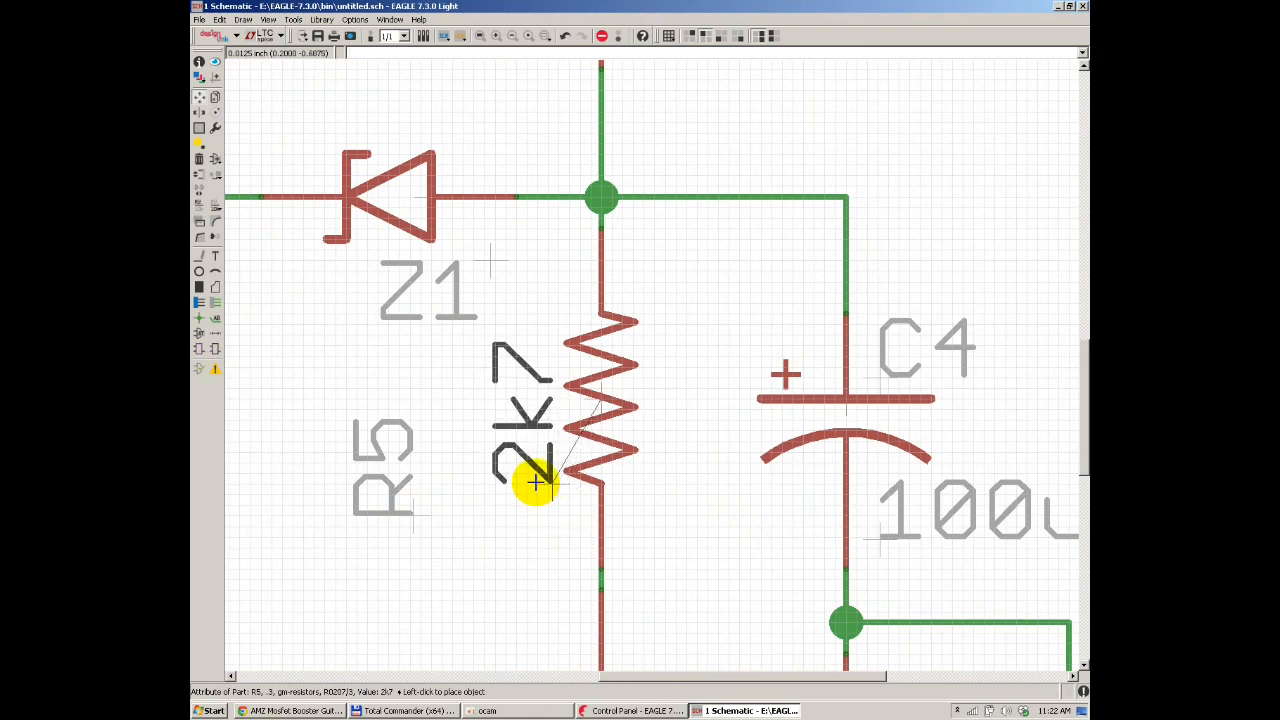
pyautogui.click(409, 532)
pyautogui.click(466, 463)
# Step: Move the Z1 name above the Zener diode
pyautogui.click(494, 260)
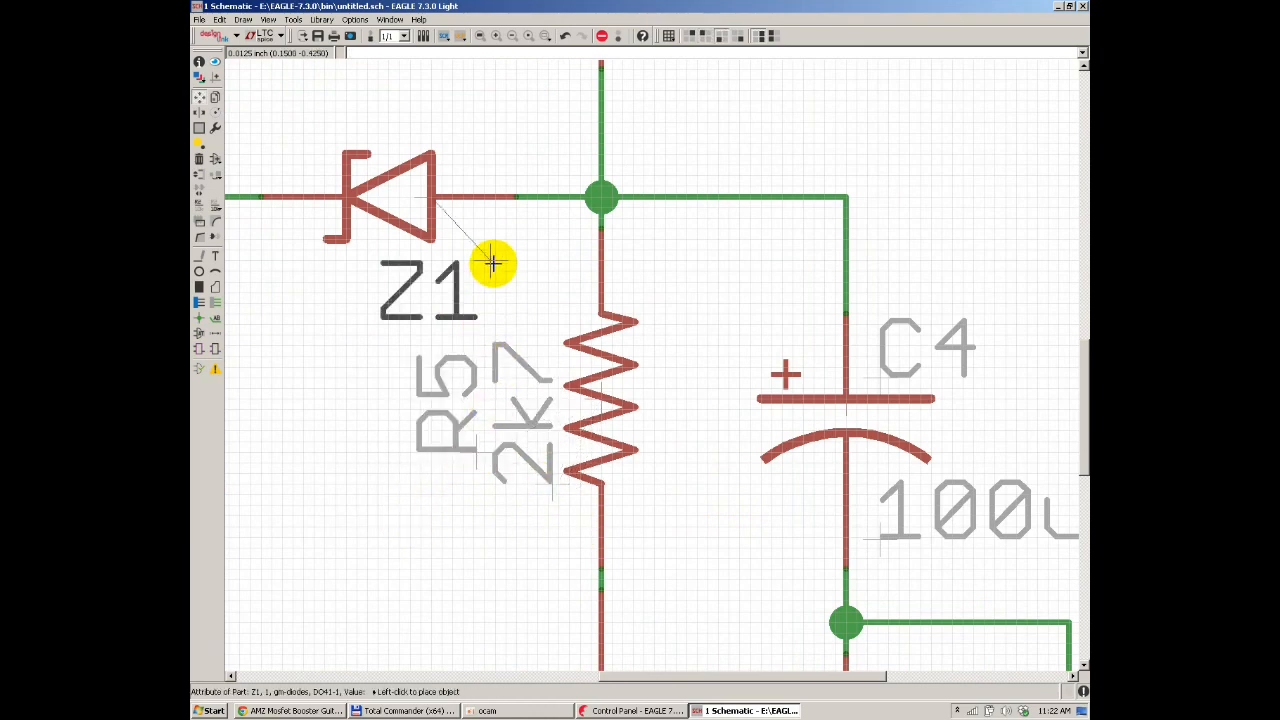
pyautogui.click(457, 64)
pyautogui.scroll(-5, 409, 363)
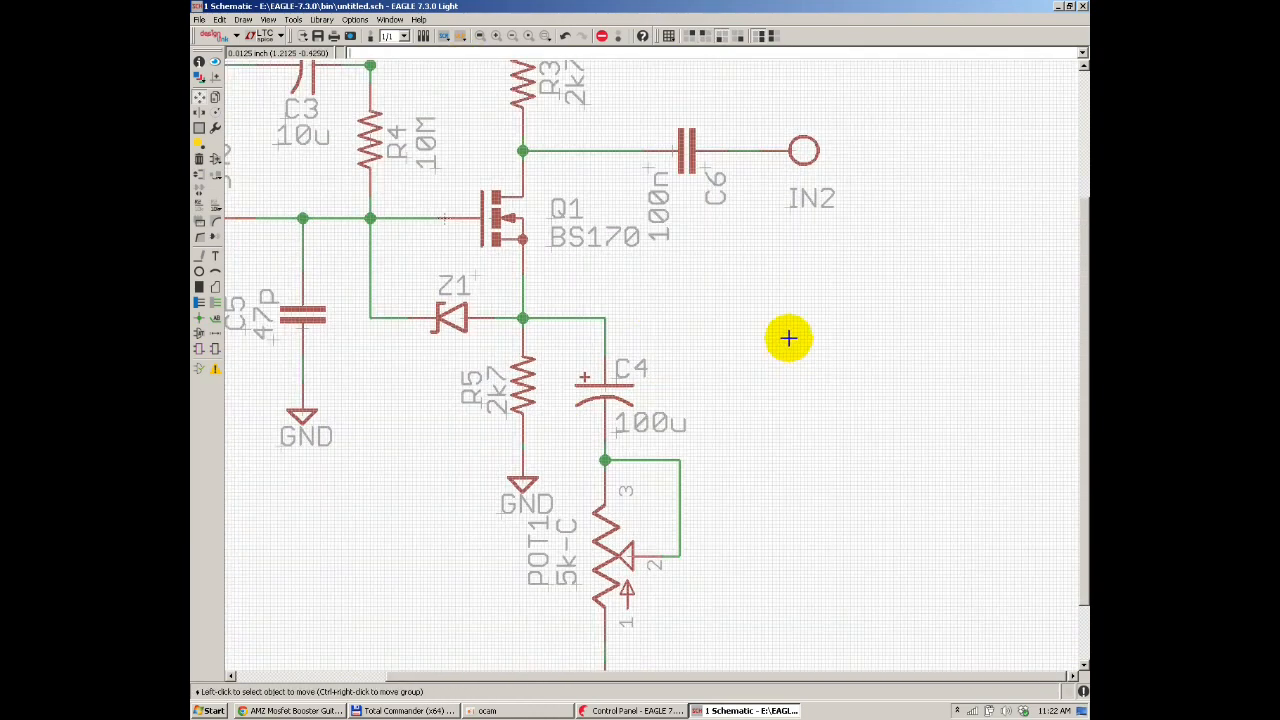
# Step: Stack C4's name and its 100u value above and to the right of the capacitor
pyautogui.scroll(5, 498, 297)
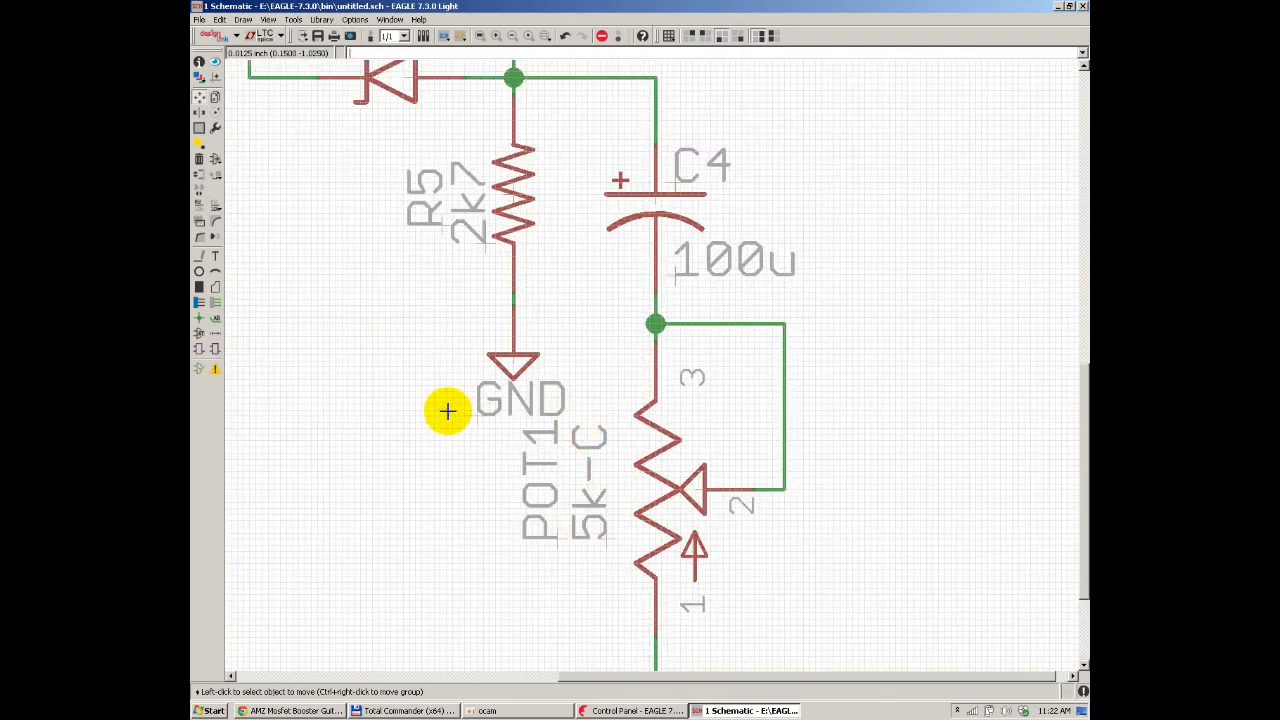
pyautogui.scroll(-1, 500, 425)
pyautogui.scroll(-2, 550, 405)
pyautogui.scroll(3, 723, 266)
pyautogui.click(560, 270)
pyautogui.click(543, 214)
pyautogui.click(543, 366)
pyautogui.click(540, 270)
pyautogui.click(543, 212)
pyautogui.click(553, 220)
pyautogui.scroll(-2, 700, 320)
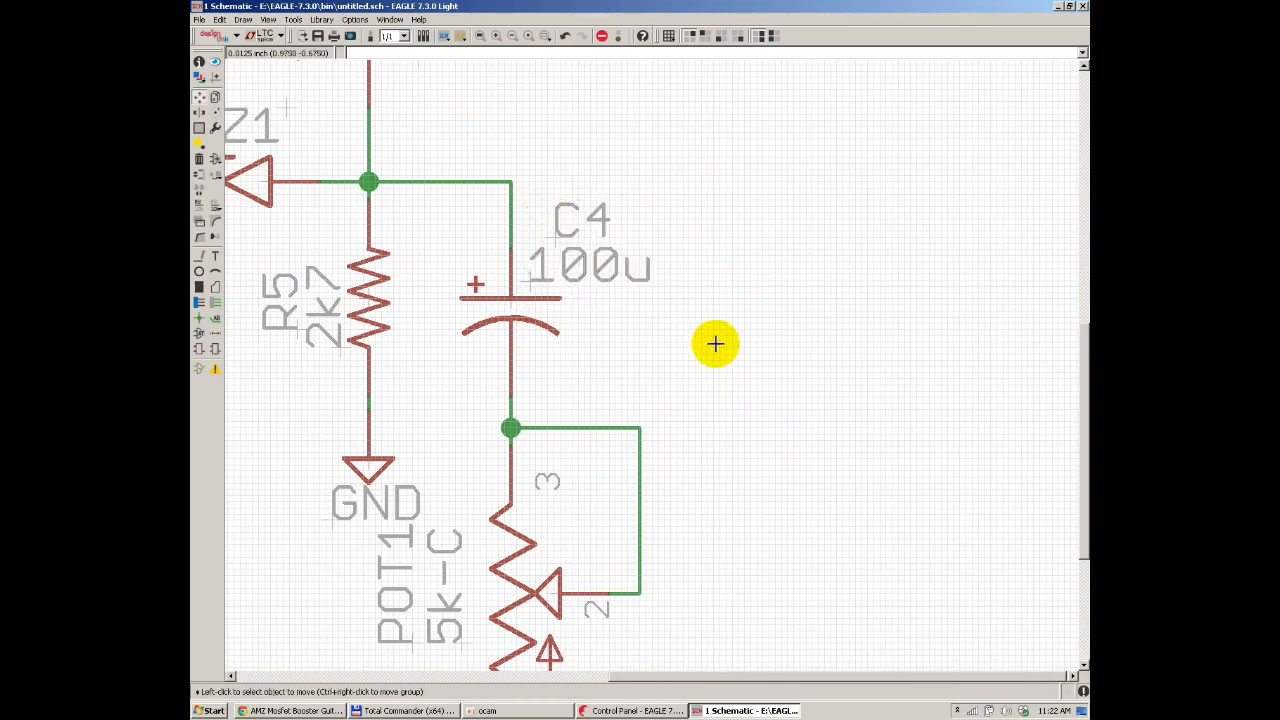
# Step: Rotate C6's name and 100n value to horizontal and stack them above the capacitor
pyautogui.scroll(3, 523, 486)
pyautogui.scroll(-3, 700, 471)
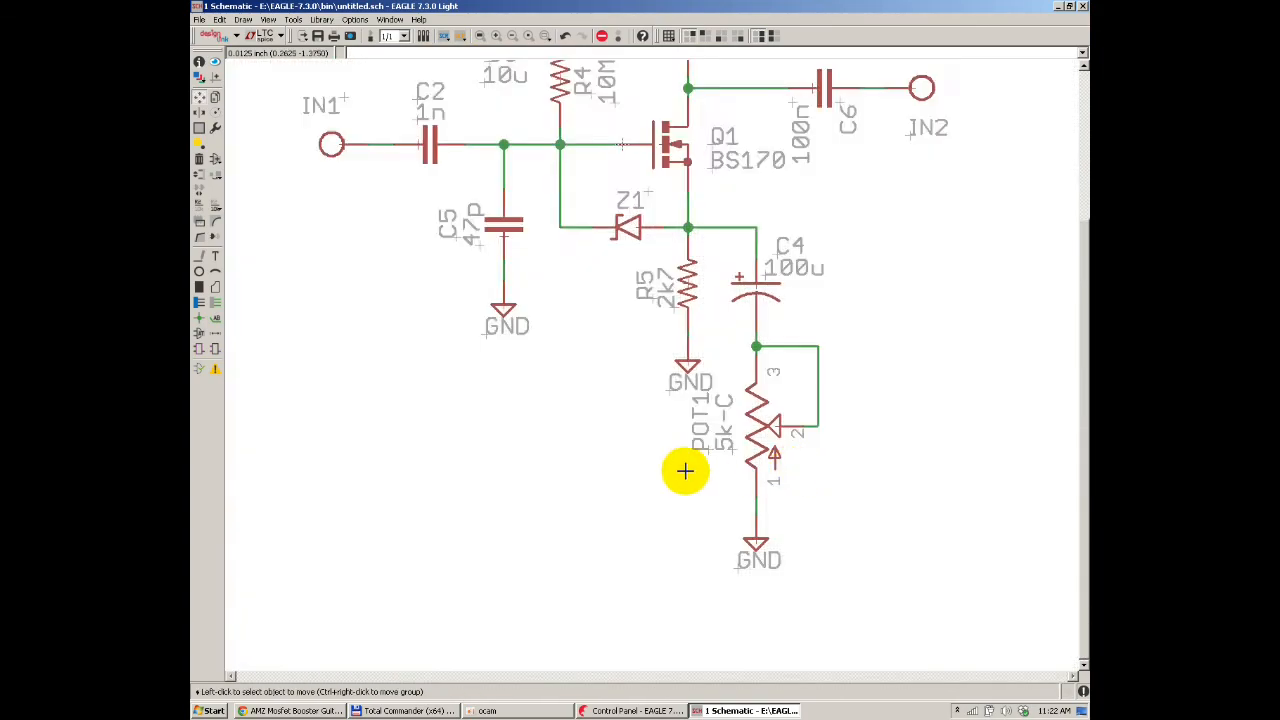
pyautogui.scroll(-1, 766, 211)
pyautogui.scroll(5, 766, 320)
pyautogui.click(722, 330)
pyautogui.rightClick(676, 218)
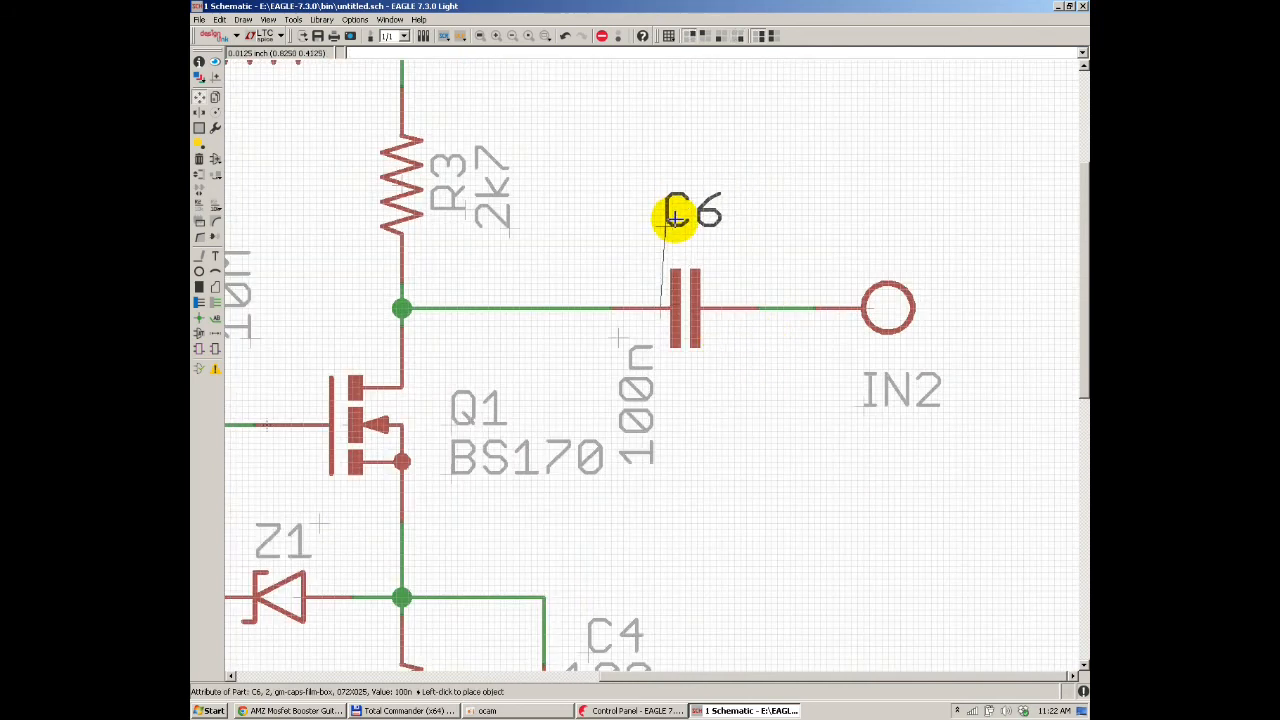
pyautogui.click(666, 212)
pyautogui.click(643, 320)
pyautogui.rightClick(645, 290)
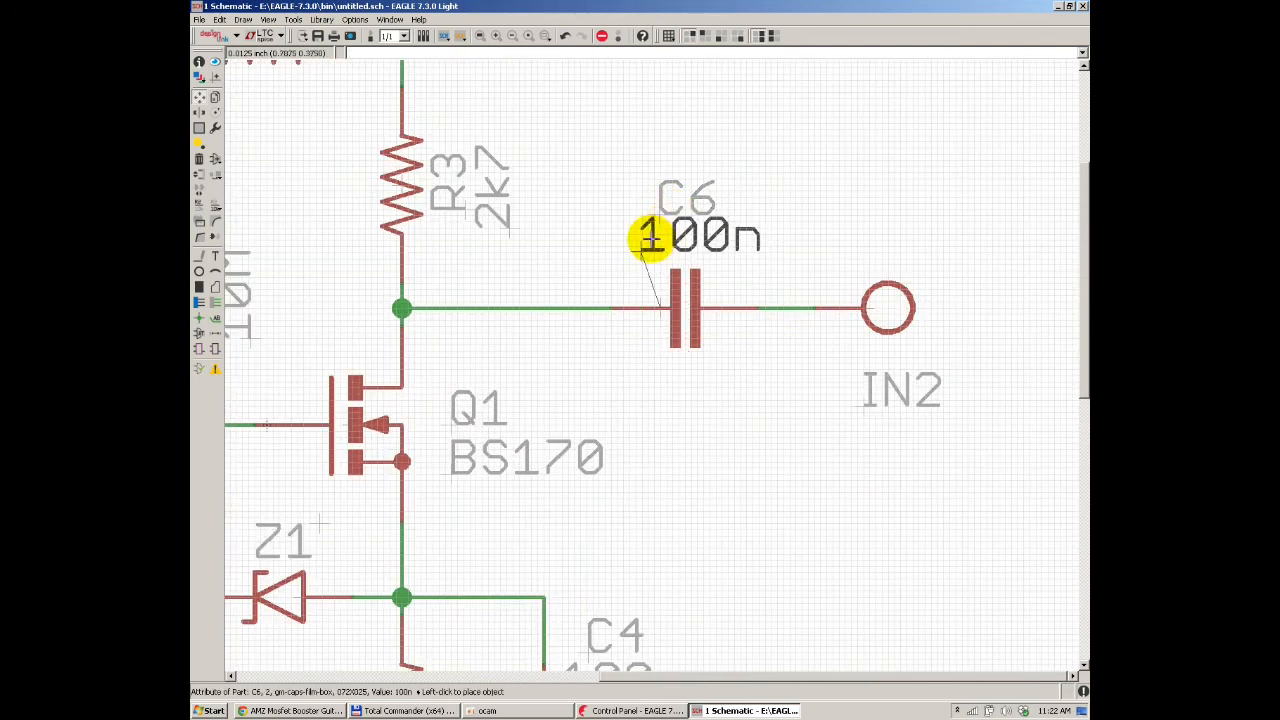
pyautogui.click(641, 243)
pyautogui.scroll(-2, 690, 305)
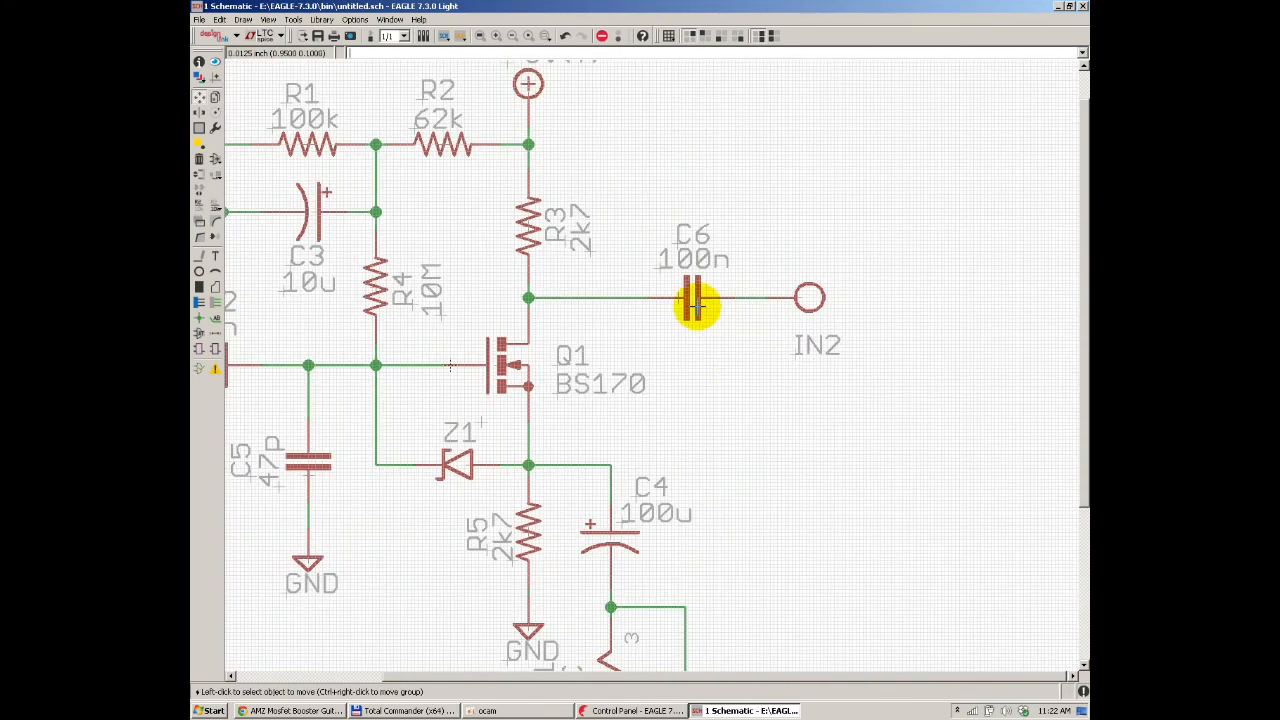
# Step: Delete the POT1 name label beside the potentiometer
pyautogui.click(478, 37)
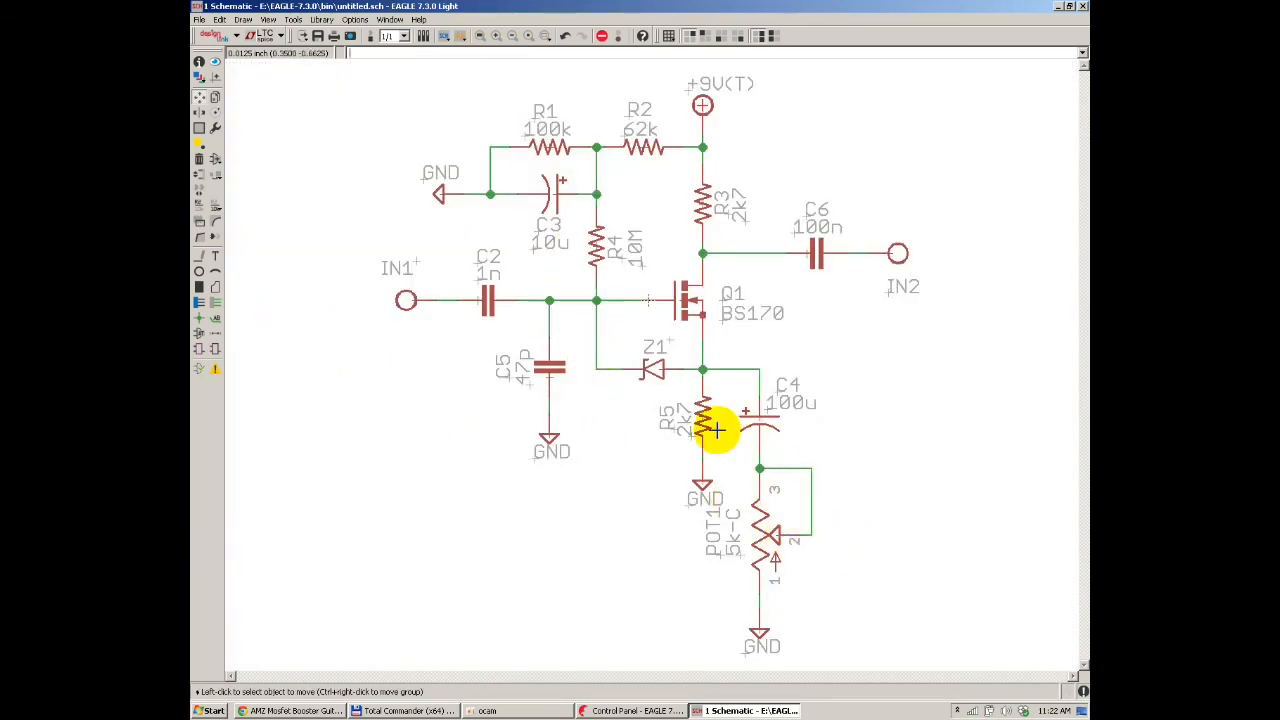
pyautogui.click(215, 97)
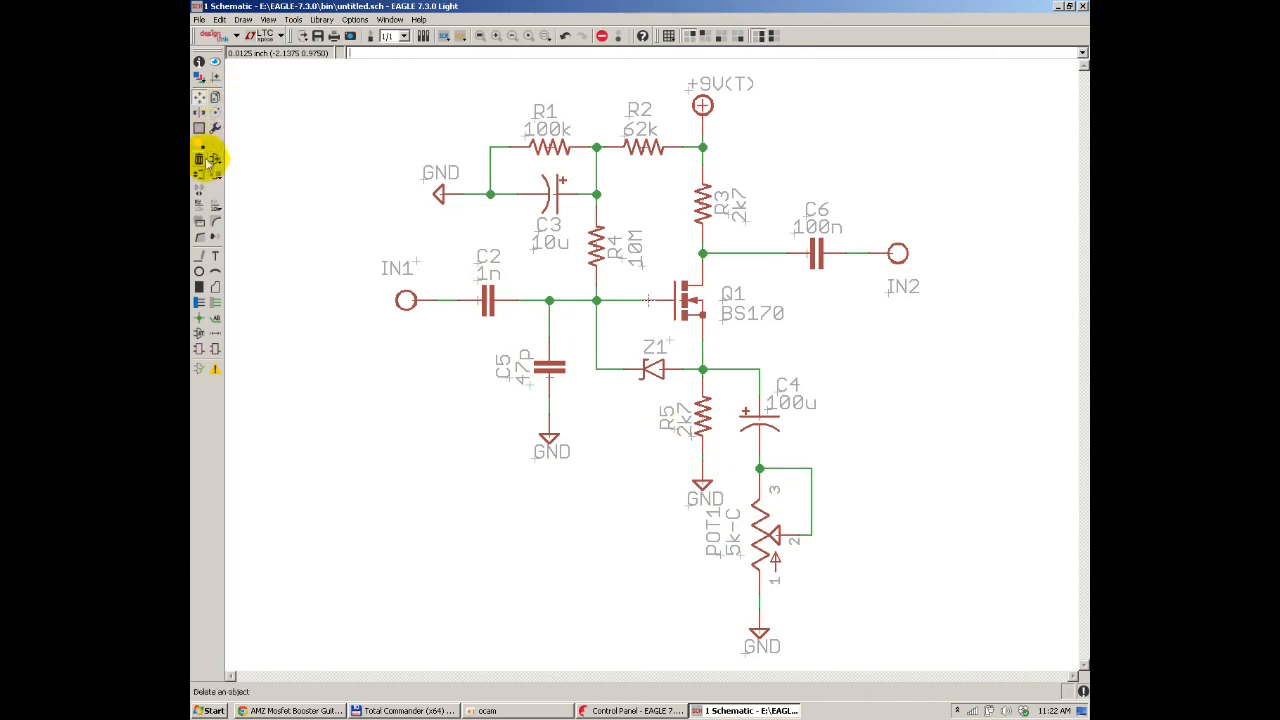
pyautogui.scroll(5, 758, 548)
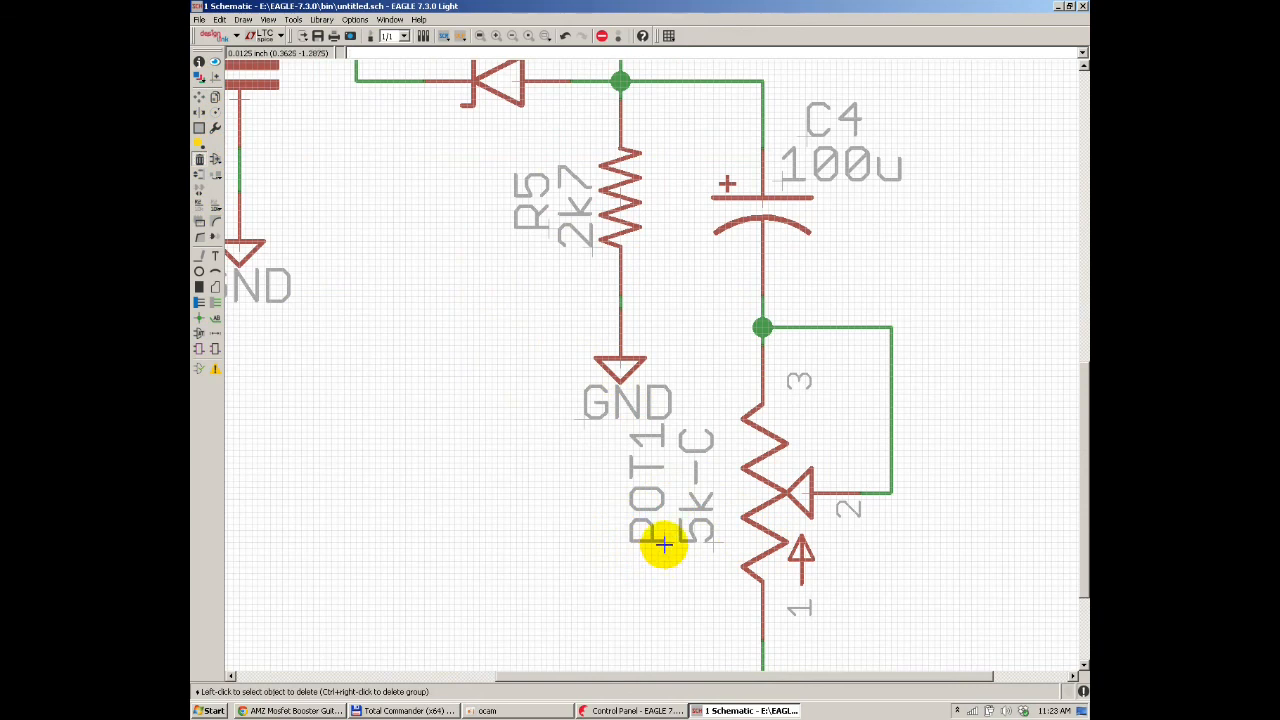
pyautogui.click(663, 543)
pyautogui.scroll(-2, 866, 520)
# Step: Move the 5k-C value close to the left side of the potentiometer
pyautogui.click(199, 96)
pyautogui.click(723, 521)
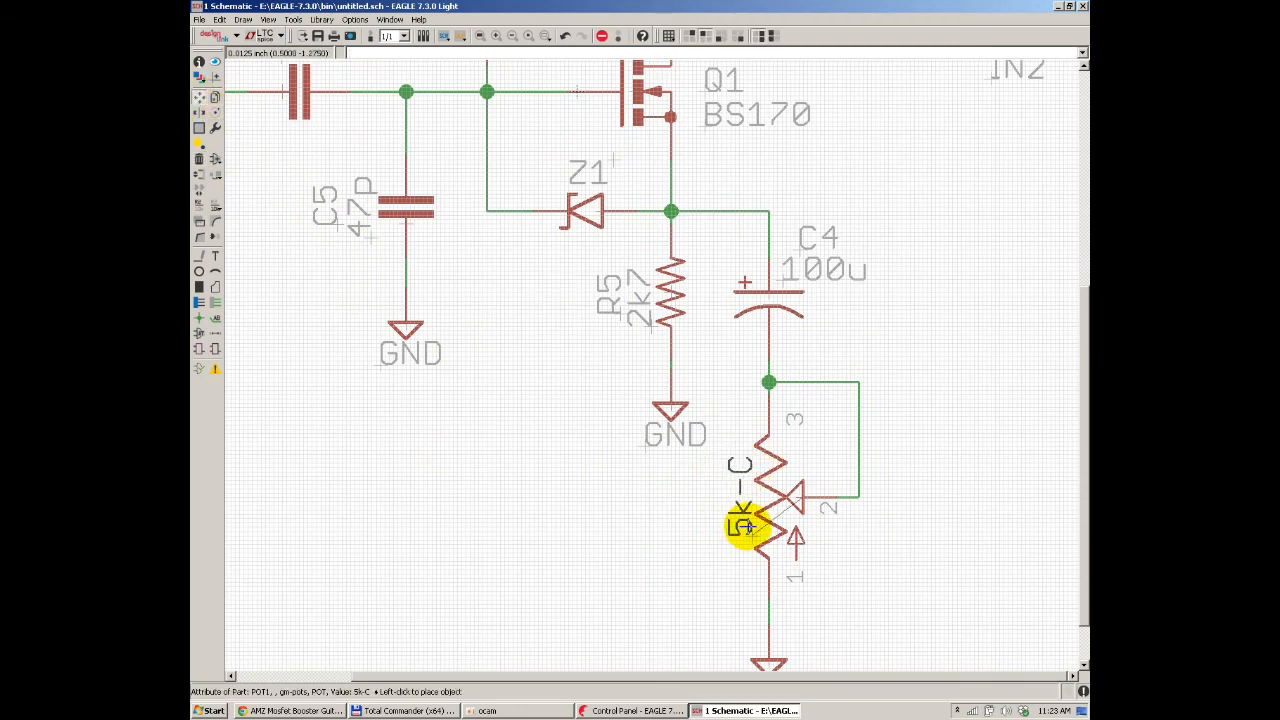
pyautogui.click(733, 527)
pyautogui.scroll(-5, 571, 449)
pyautogui.scroll(4, 634, 363)
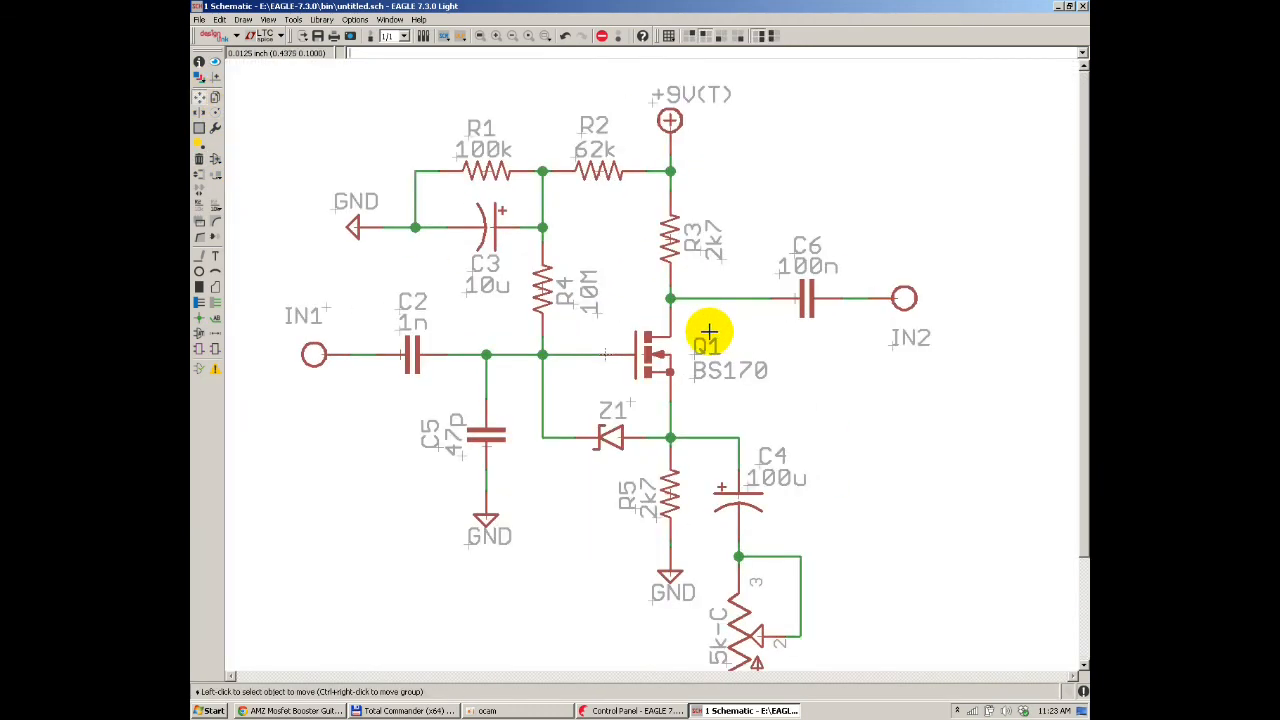
# Step: Rename the input pad IN1 as IN
pyautogui.scroll(-1, 334, 309)
pyautogui.scroll(4, 316, 332)
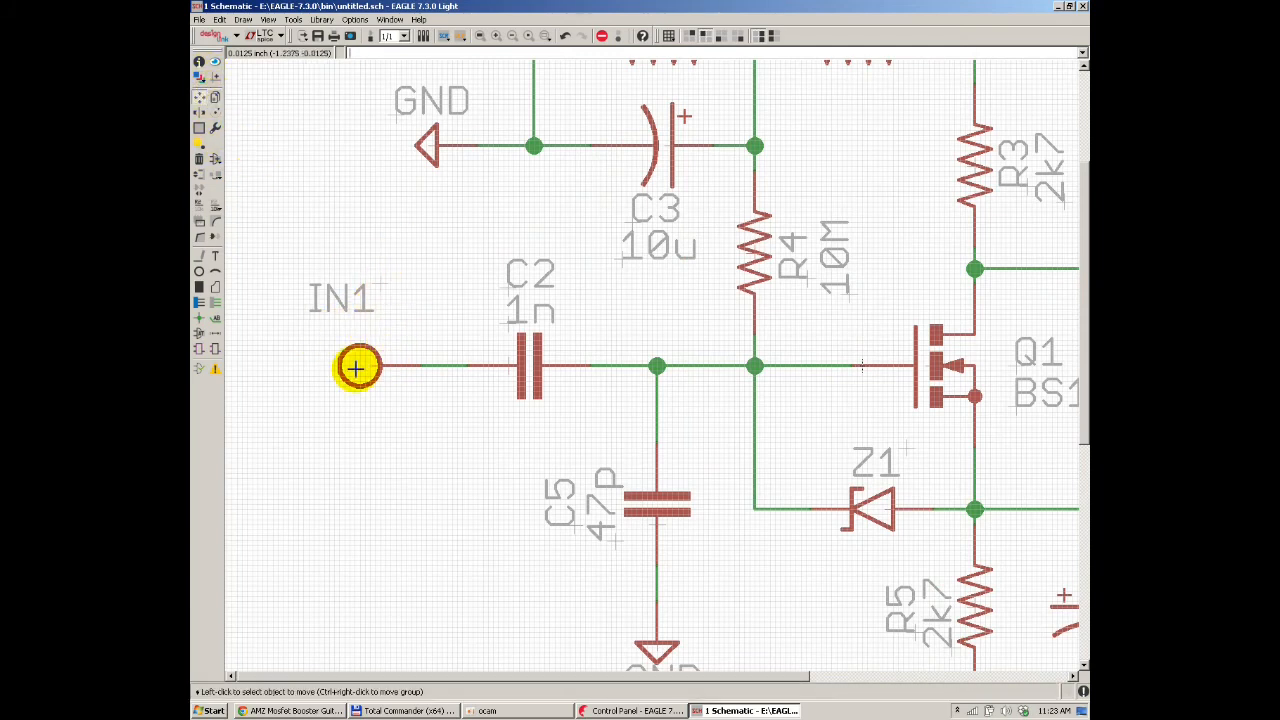
pyautogui.write('name')
pyautogui.press('Return')
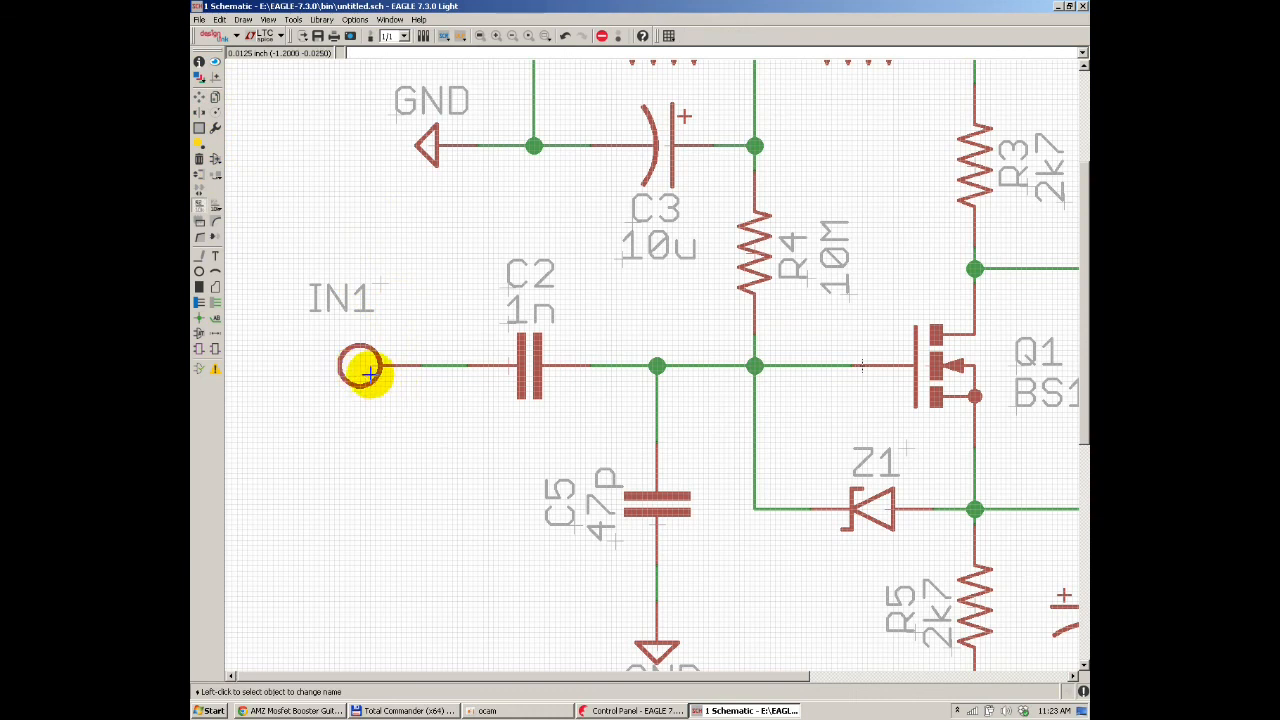
pyautogui.click(368, 372)
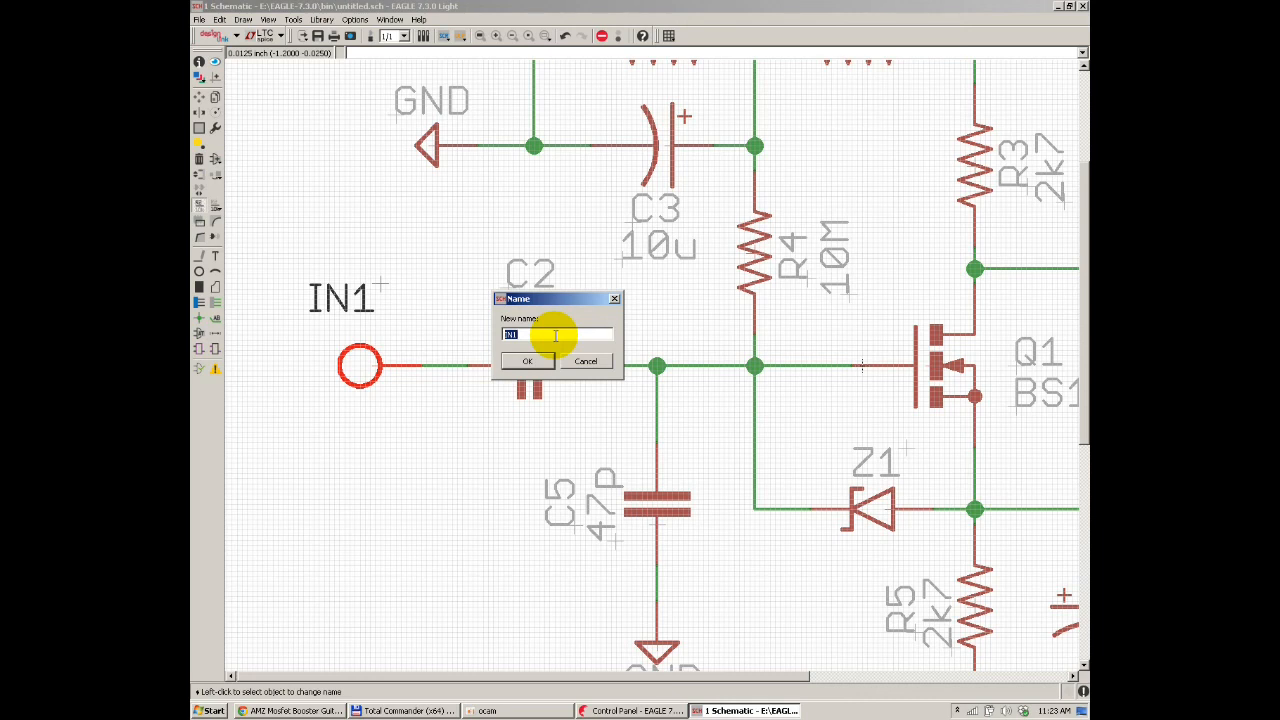
pyautogui.press('BackSpace')
pyautogui.write('IN')
pyautogui.press('Return')
pyautogui.scroll(-3, 306, 334)
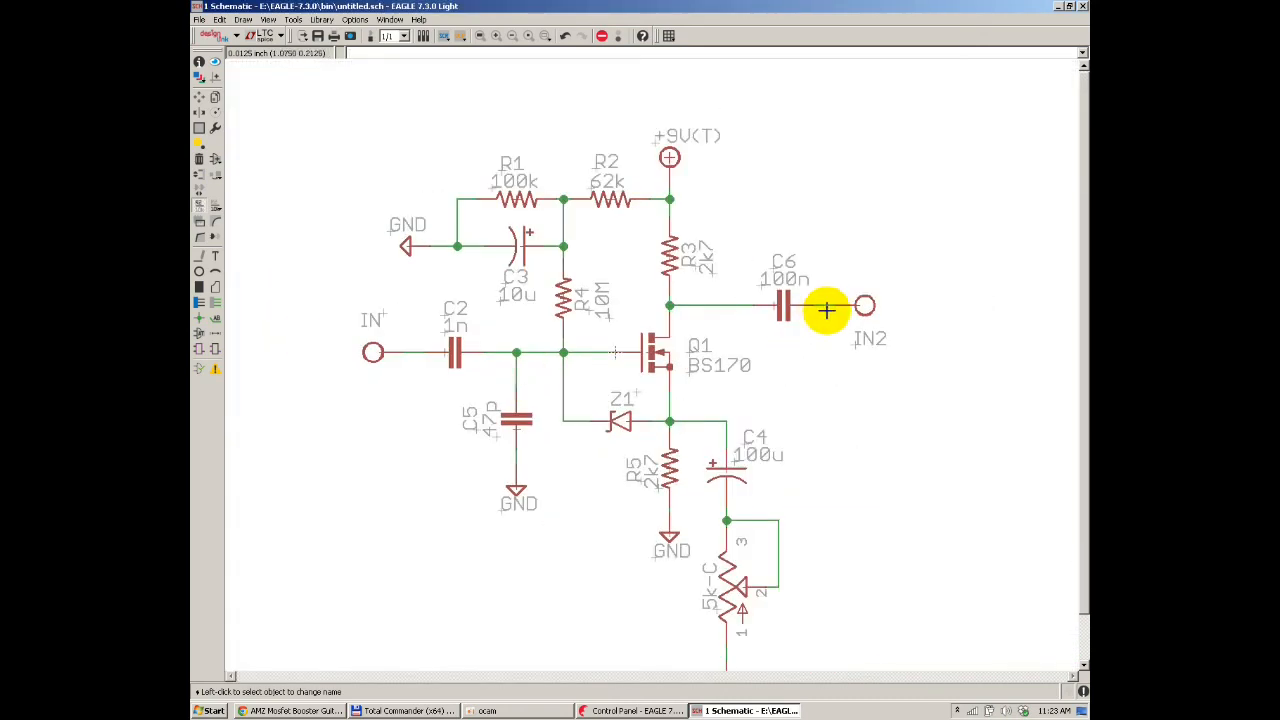
# Step: Rename the output pad IN2 as OUT
pyautogui.click(864, 305)
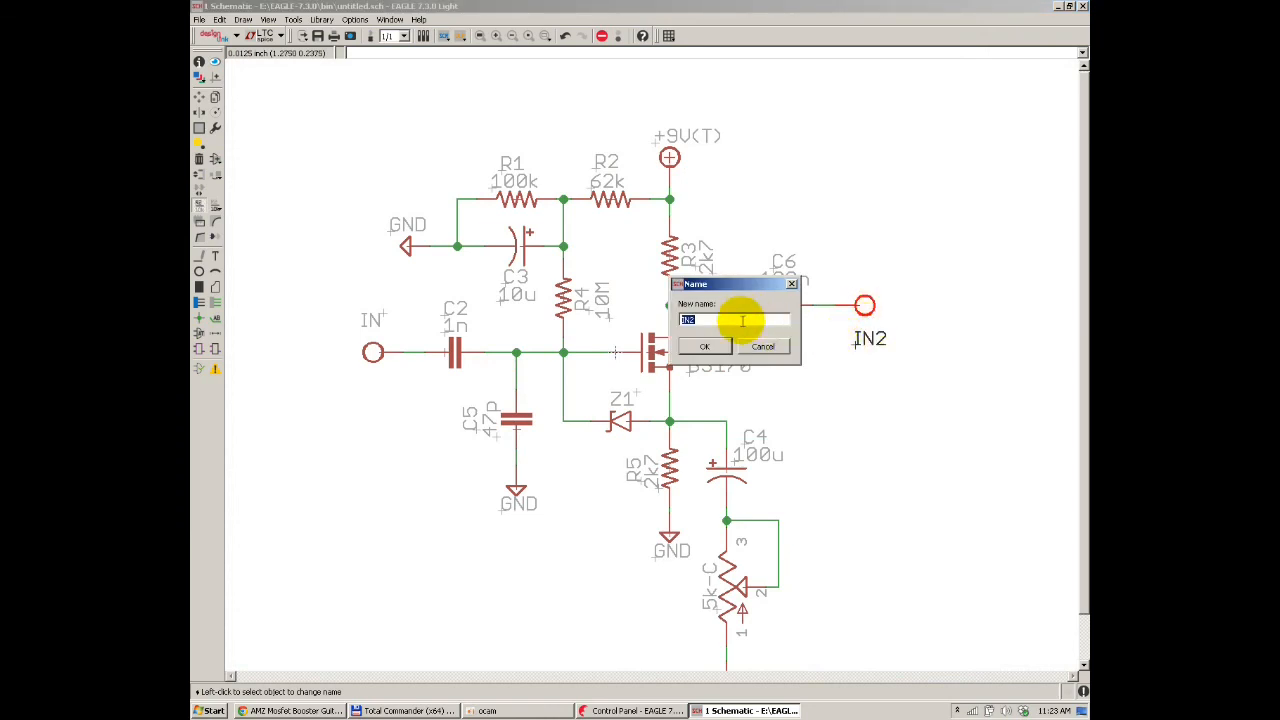
pyautogui.write('OUT')
pyautogui.press('Return')
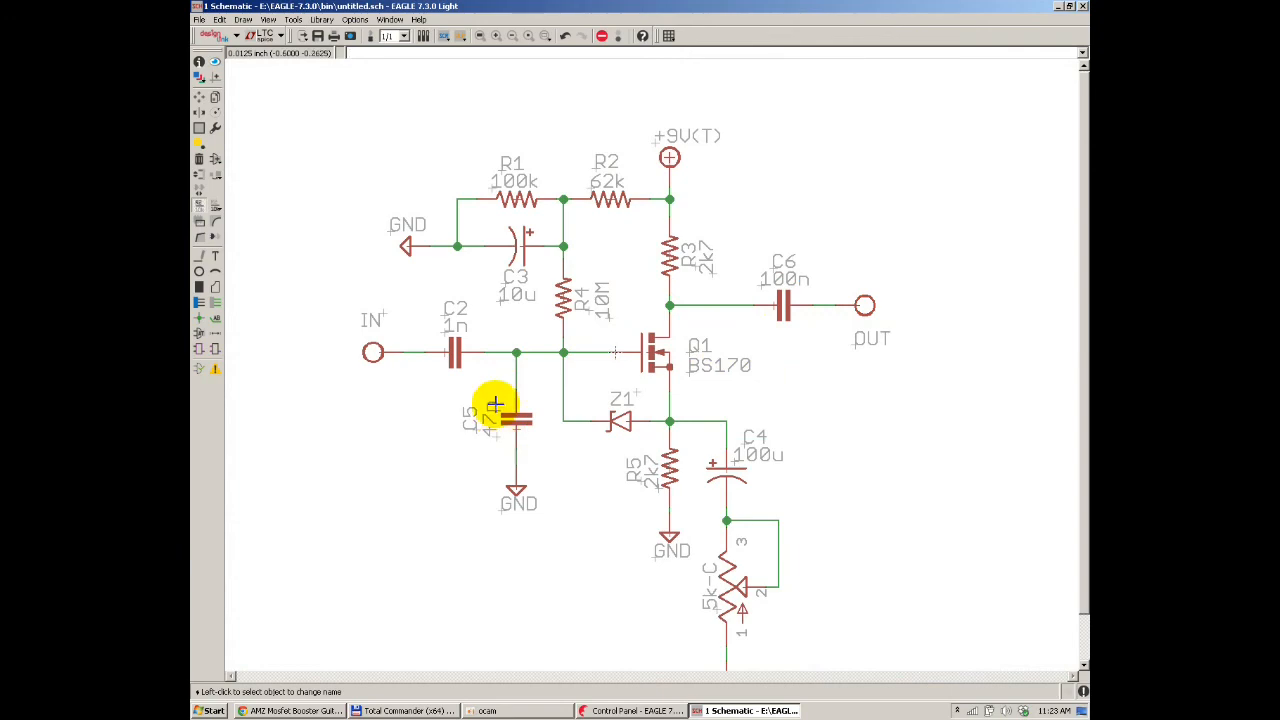
# Step: Move the IN and OUT labels closer to their pads
pyautogui.scroll(4, 466, 354)
pyautogui.scroll(-3, 386, 314)
pyautogui.click(200, 97)
pyautogui.click(335, 291)
pyautogui.click(337, 303)
pyautogui.click(899, 335)
pyautogui.click(892, 329)
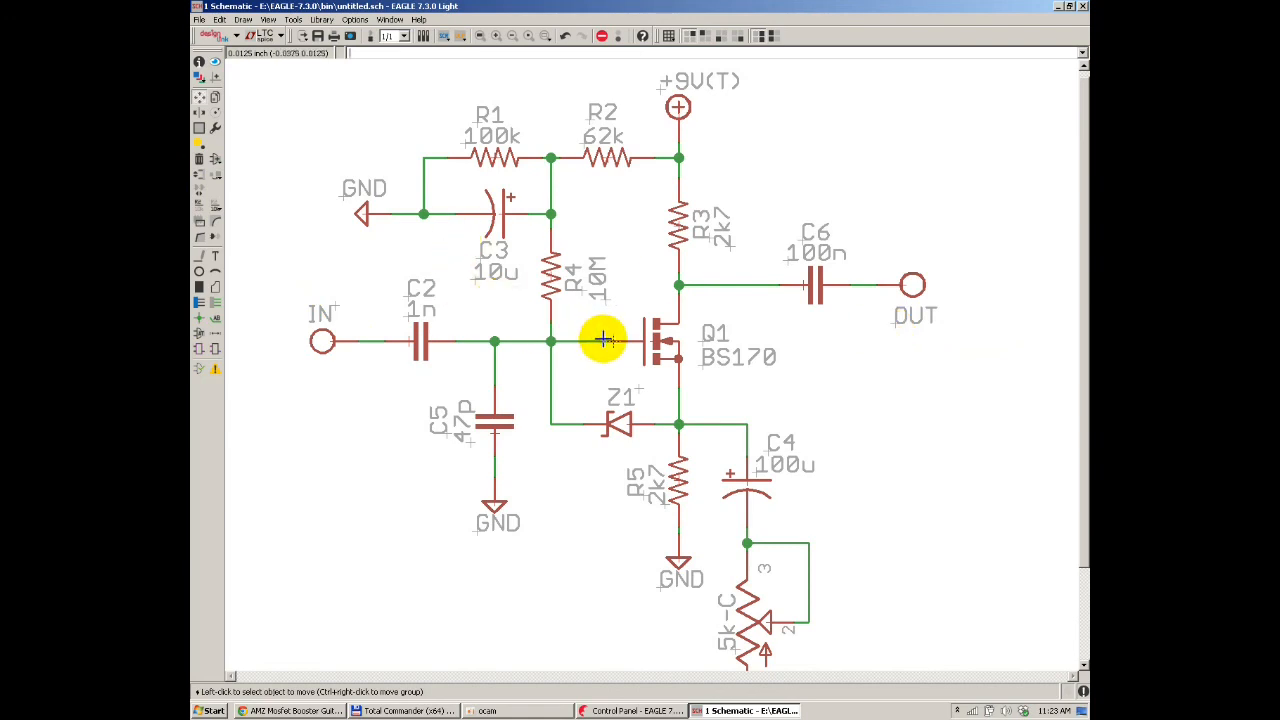
pyautogui.click(482, 35)
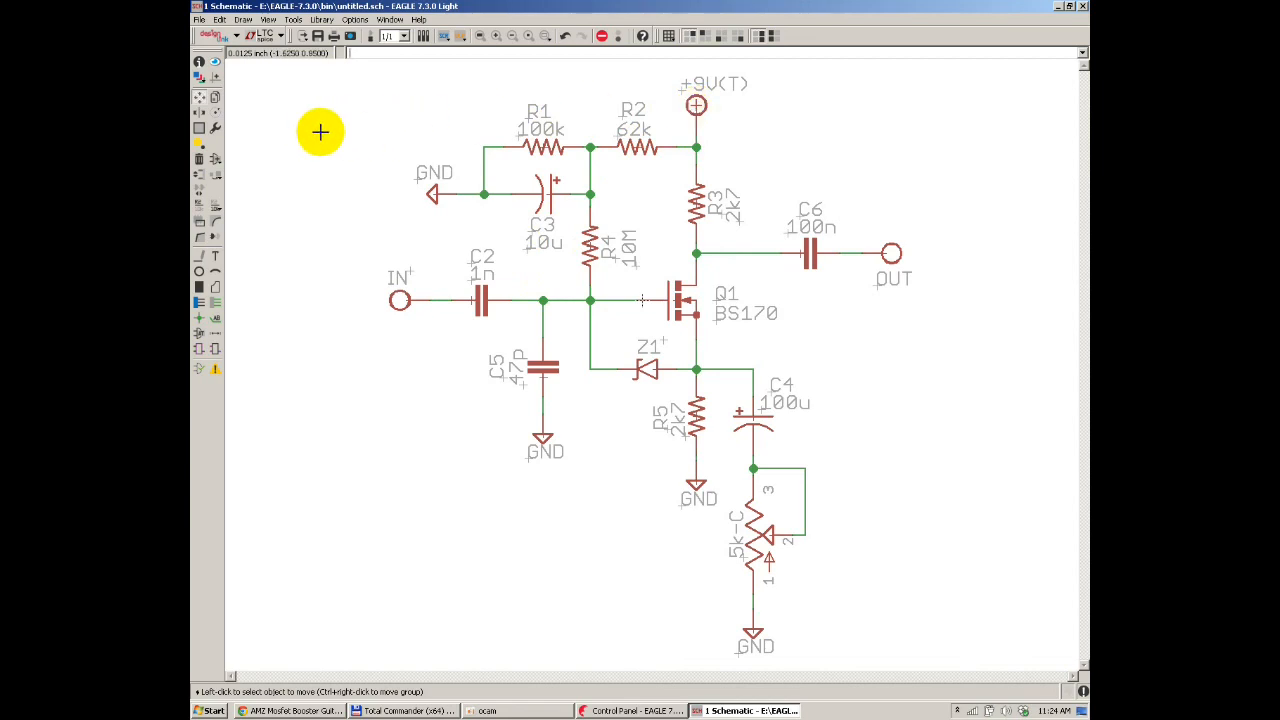
# Step: Rename the supply symbol at the top of the circuit as +9V
pyautogui.write('name')
pyautogui.press('Return')
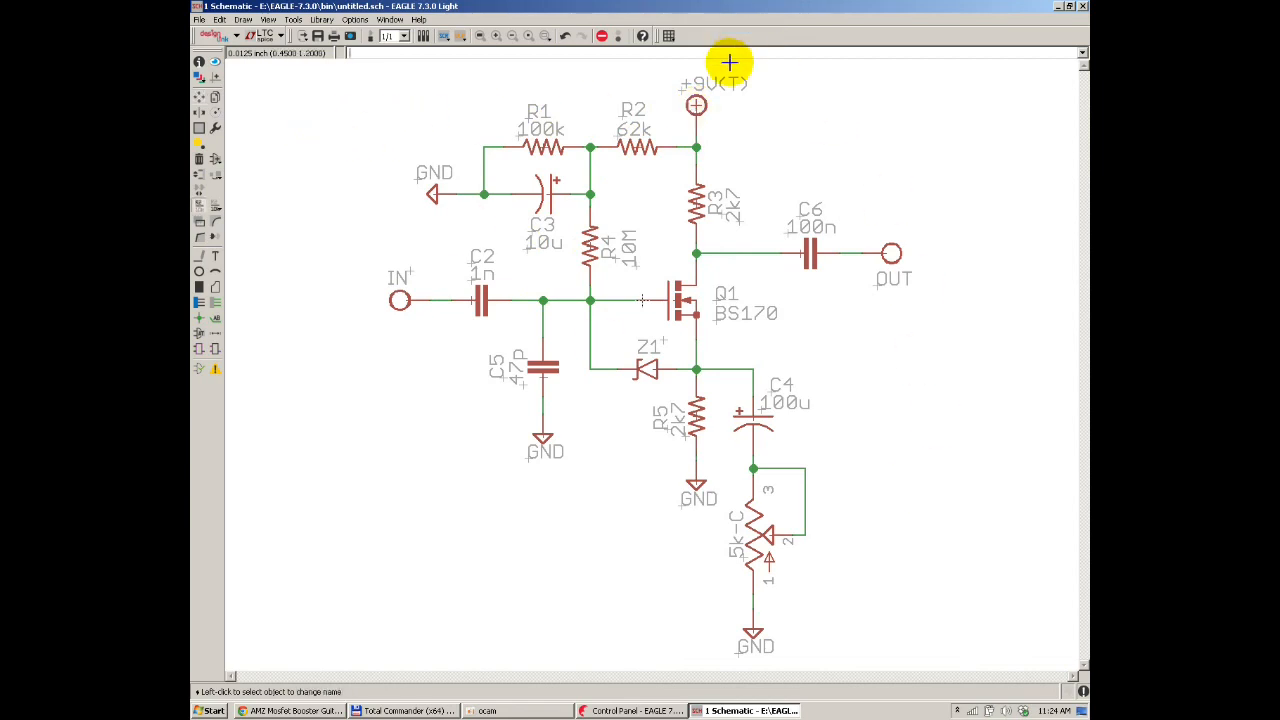
pyautogui.click(695, 103)
pyautogui.click(620, 121)
pyautogui.press('BackSpace')
pyautogui.press('BackSpace')
pyautogui.press('BackSpace')
pyautogui.press('BackSpace')
pyautogui.press('BackSpace')
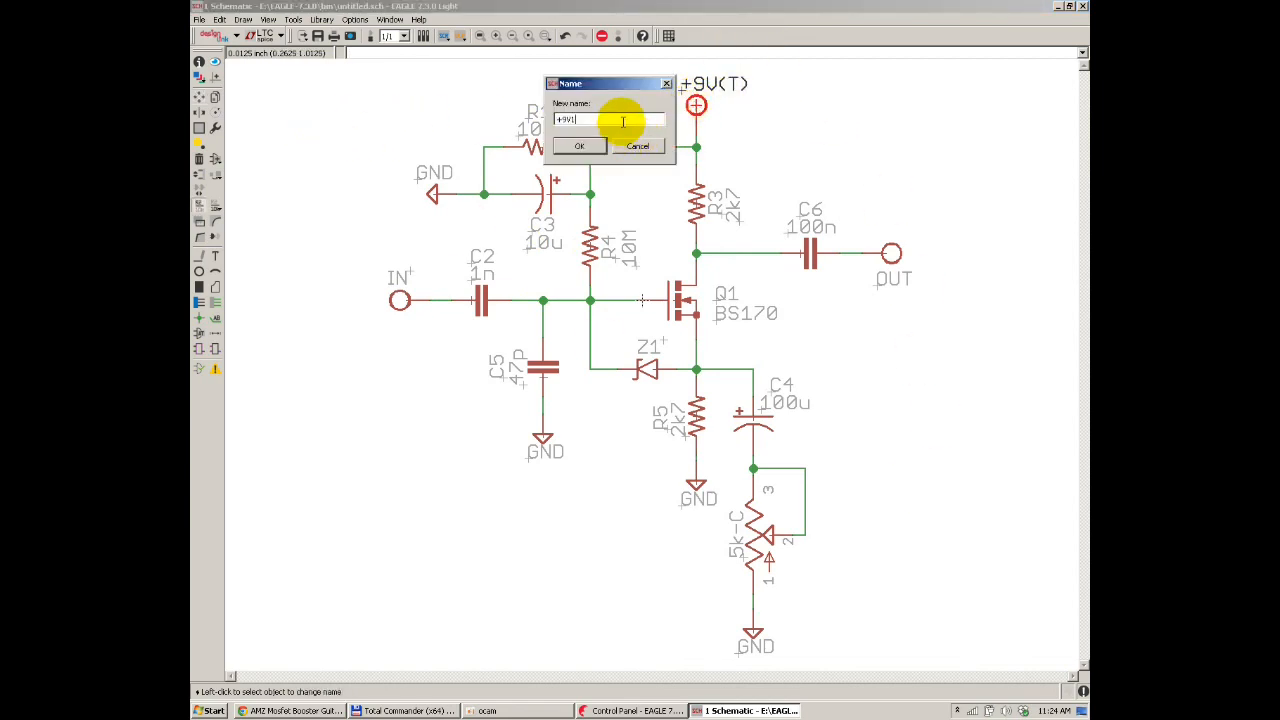
pyautogui.press('BackSpace')
pyautogui.write('+9V')
pyautogui.press('Return')
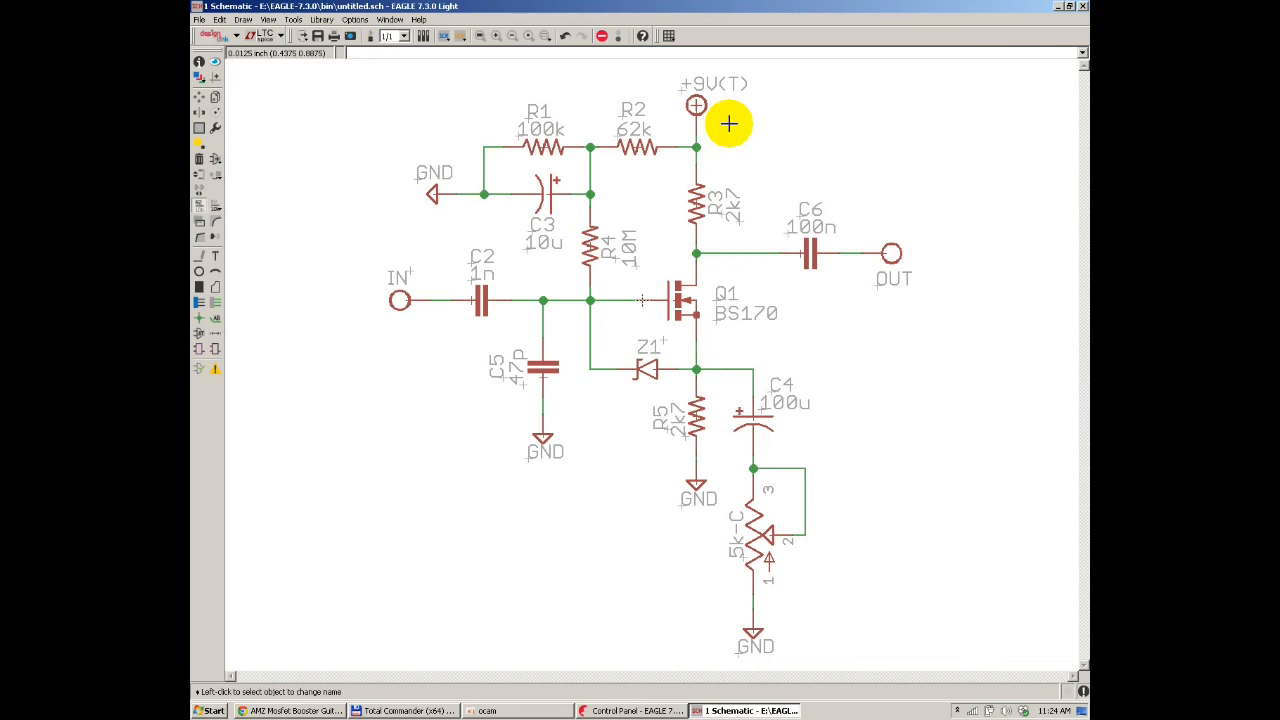
# Step: Set the displayed value of the supply symbol to +9V
pyautogui.write('value')
pyautogui.press('Return')
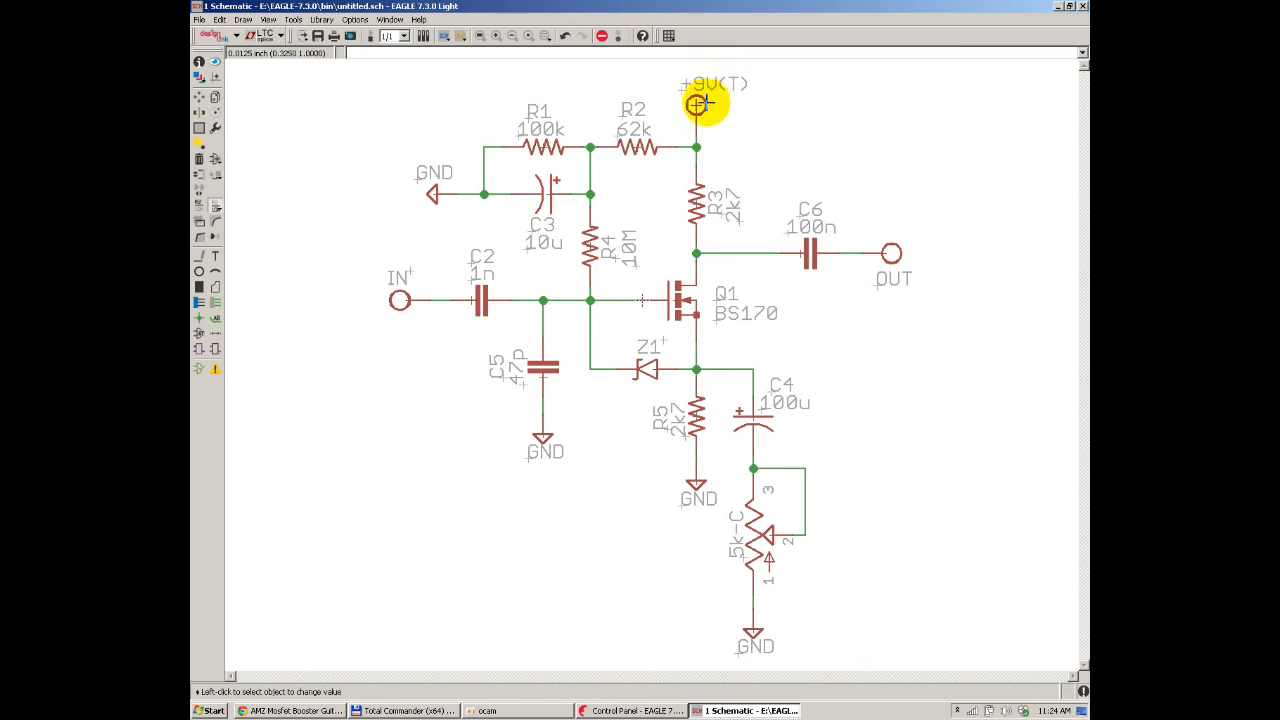
pyautogui.click(695, 105)
pyautogui.click(697, 147)
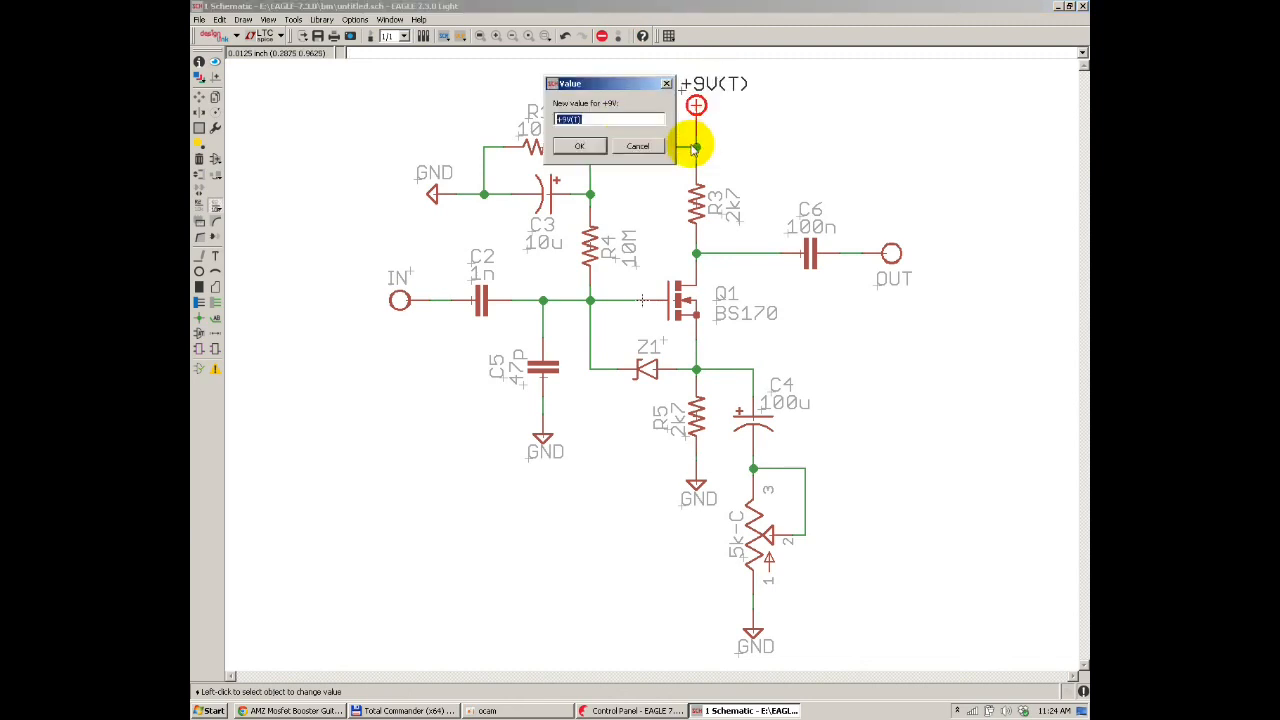
pyautogui.click(602, 121)
pyautogui.press('BackSpace')
pyautogui.press('BackSpace')
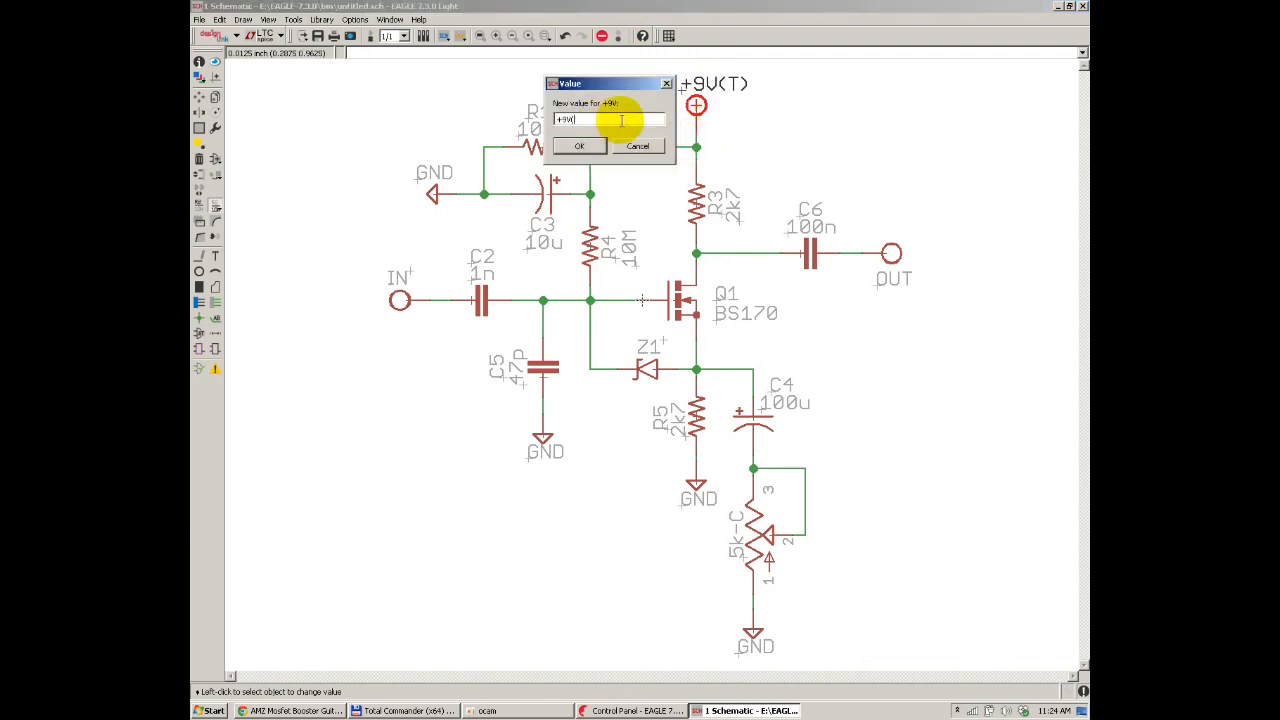
pyautogui.press('Return')
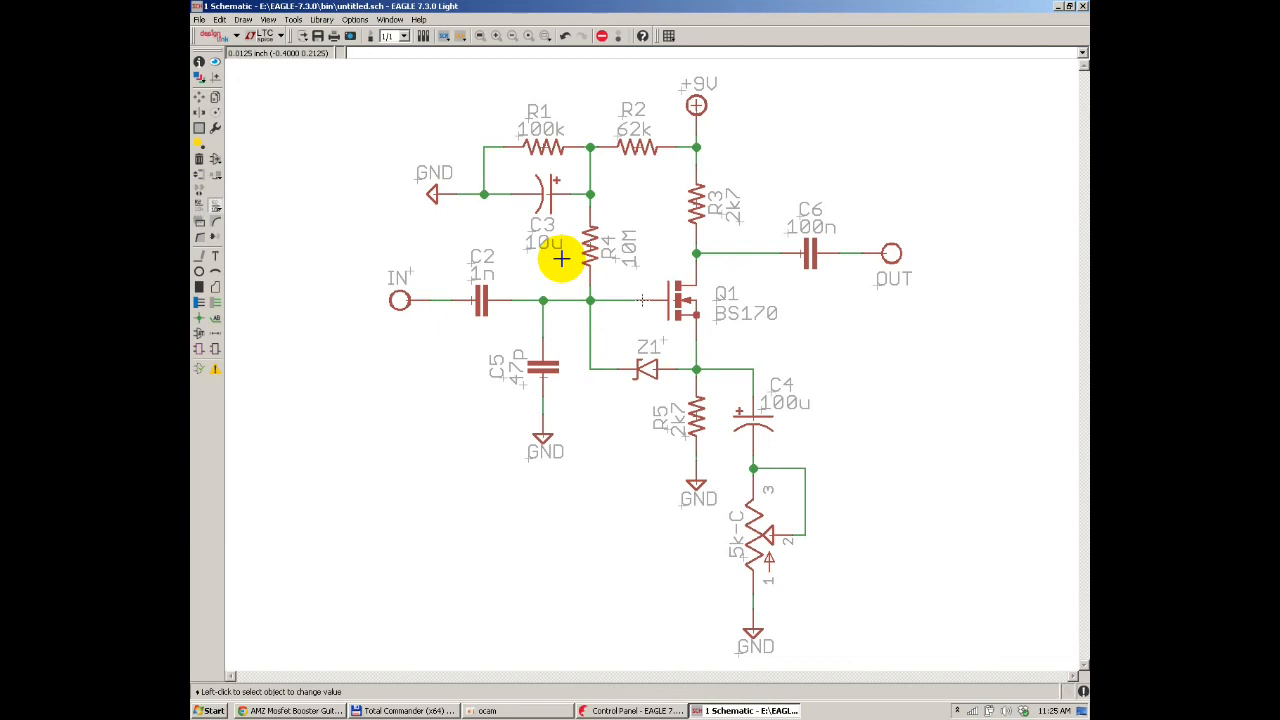
# Step: Open the Save As dialog for the schematic and dismiss it without saving
pyautogui.hotkey('ctrl', 's')
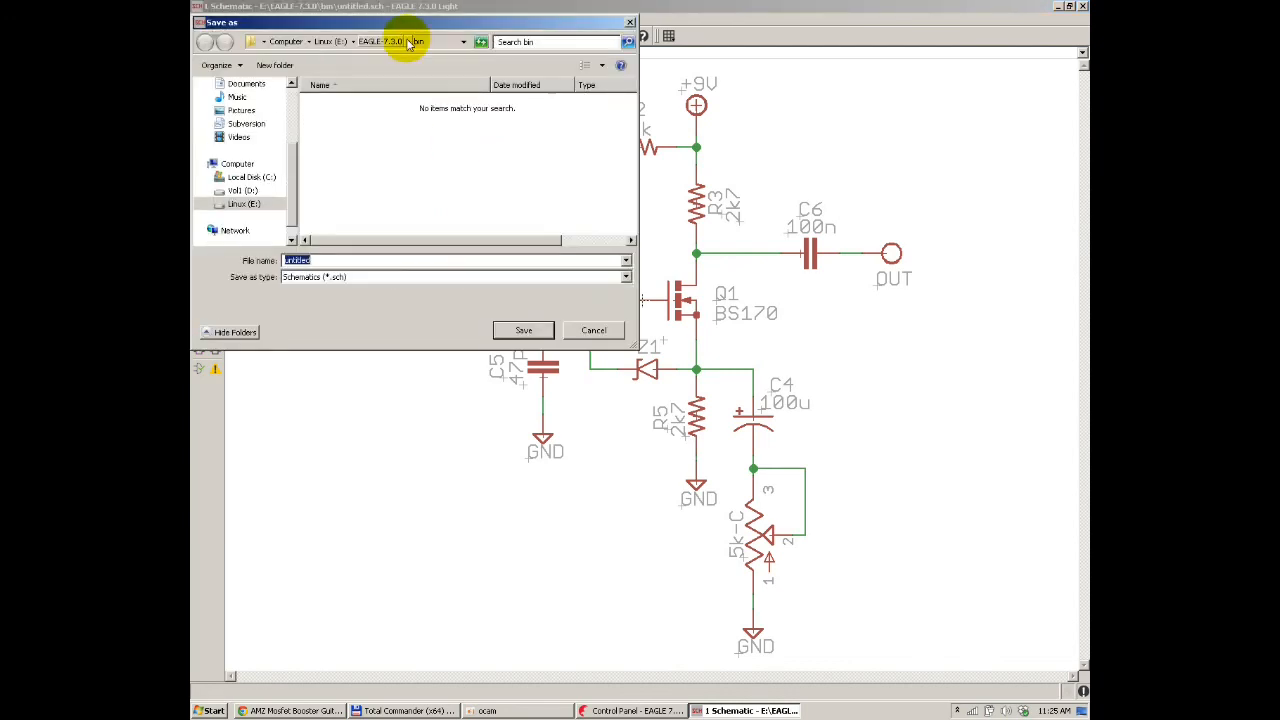
pyautogui.click(630, 22)
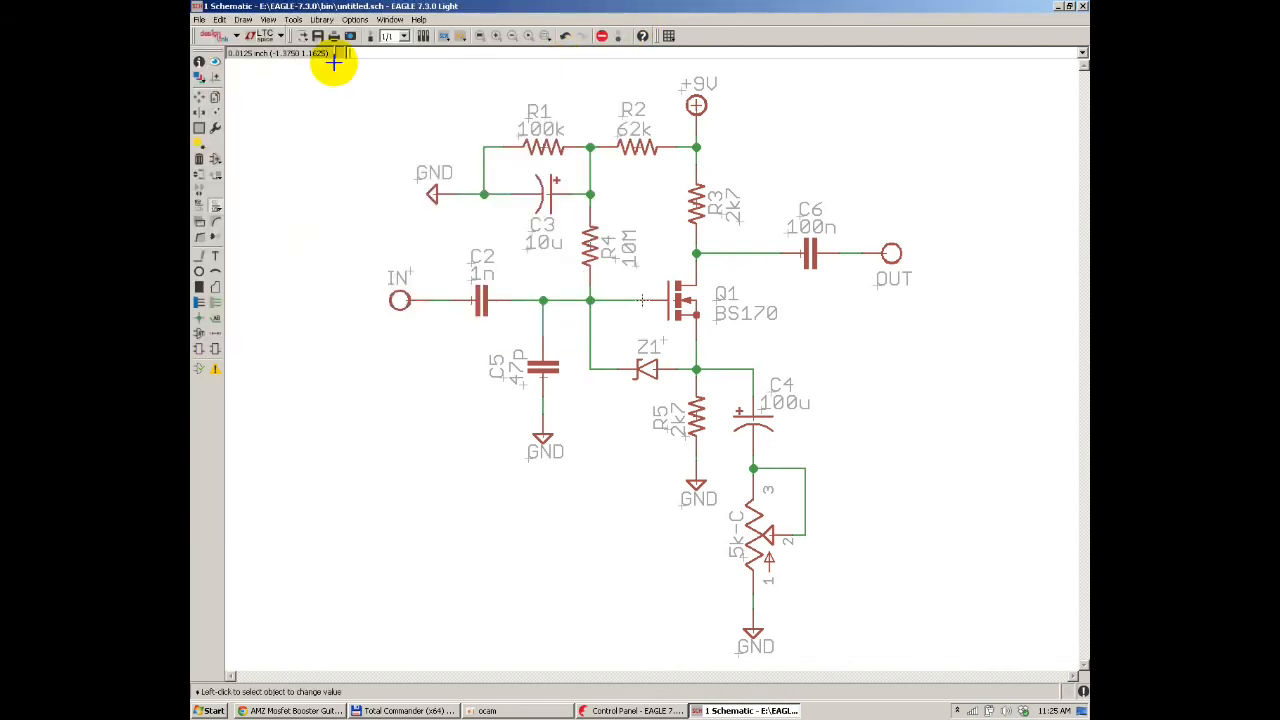
# Step: Open the Save As dialog for the schematic and create a folder named EAGLE Tutorial in C:\Tmp
pyautogui.click(200, 19)
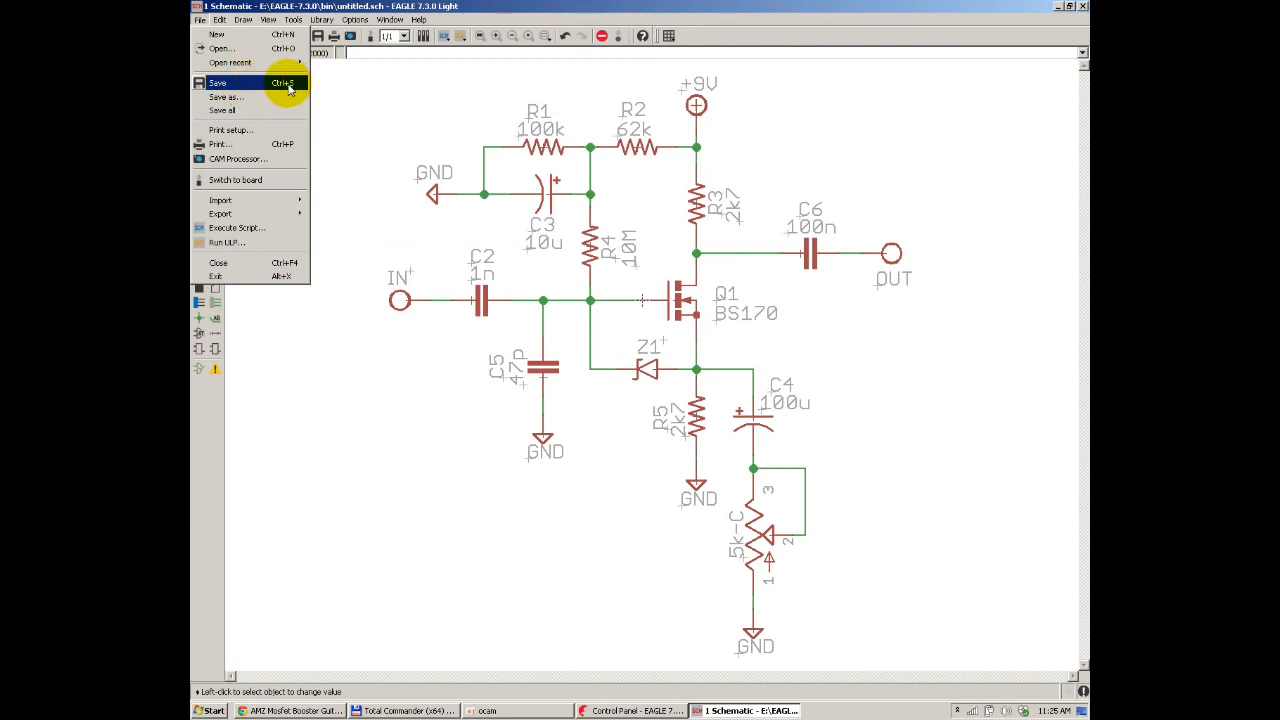
pyautogui.click(574, 20)
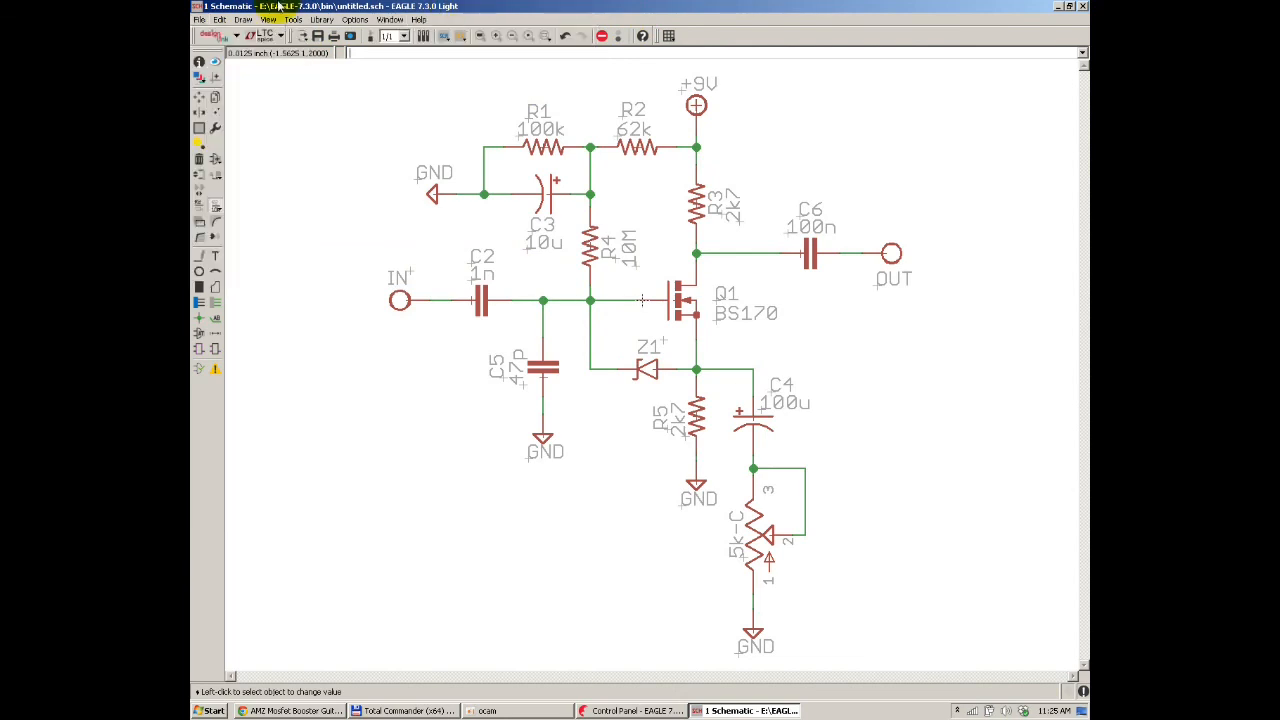
pyautogui.click(198, 22)
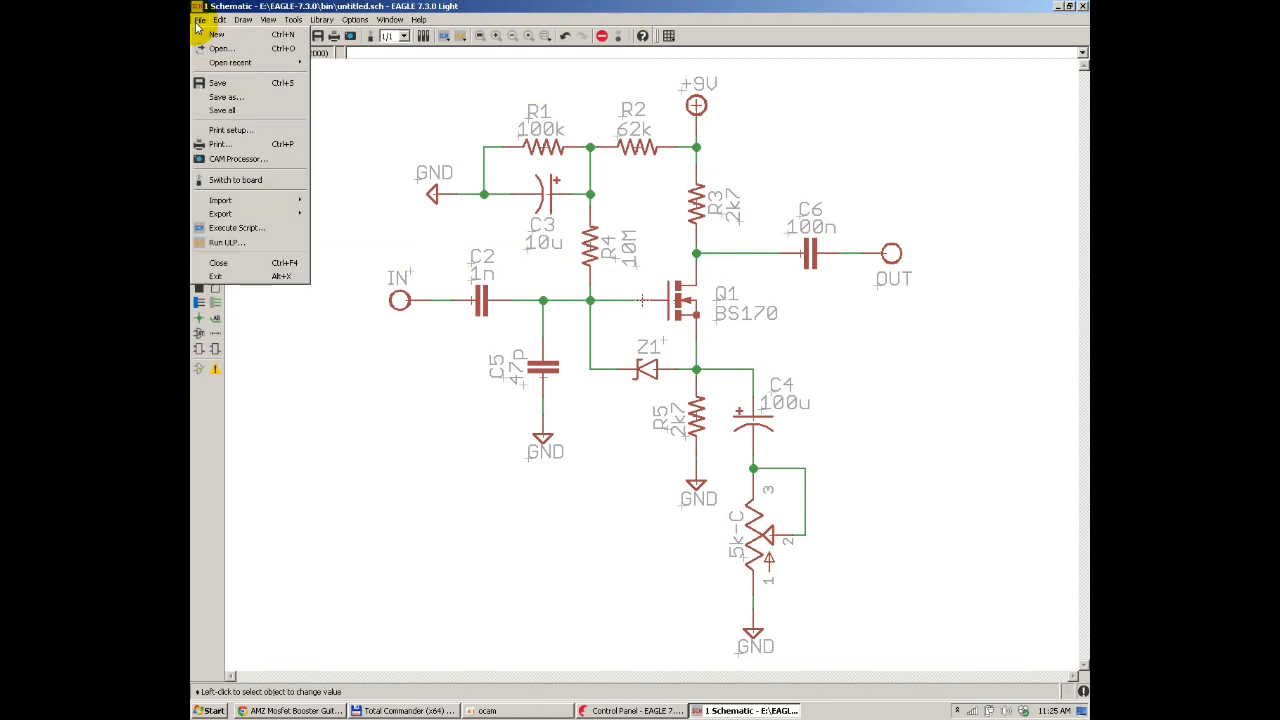
pyautogui.click(228, 97)
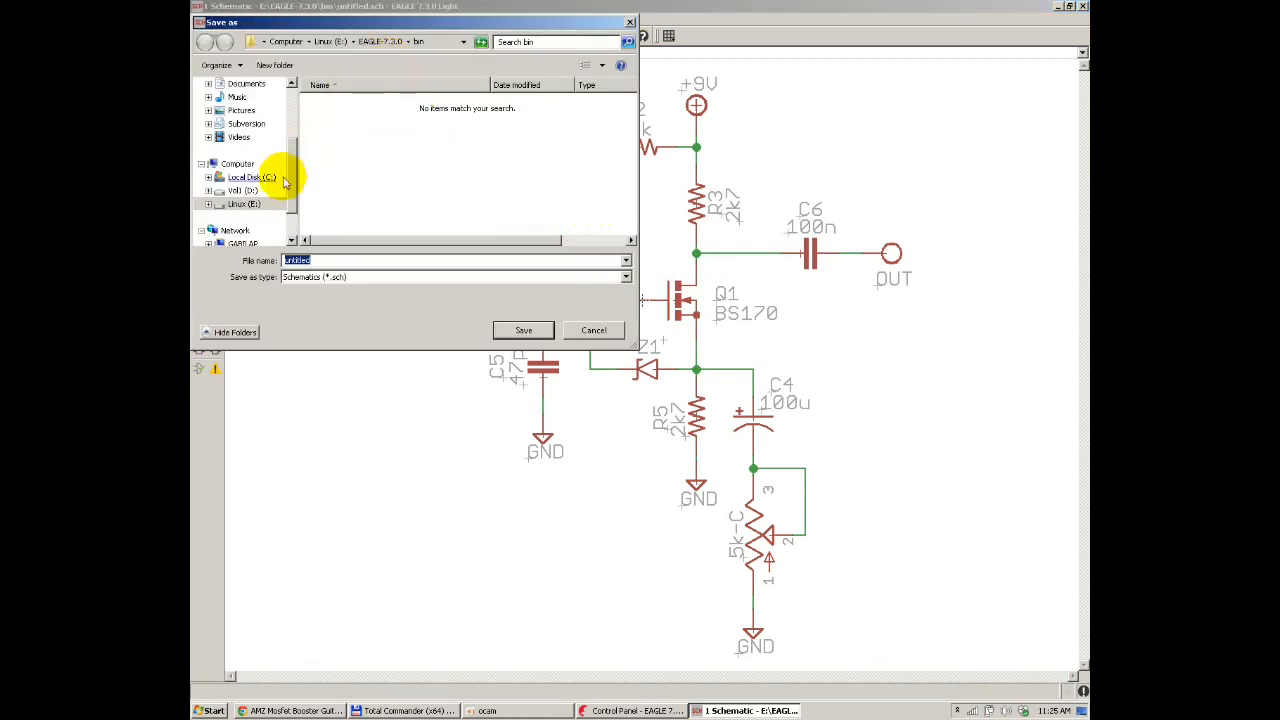
pyautogui.doubleClick(335, 211)
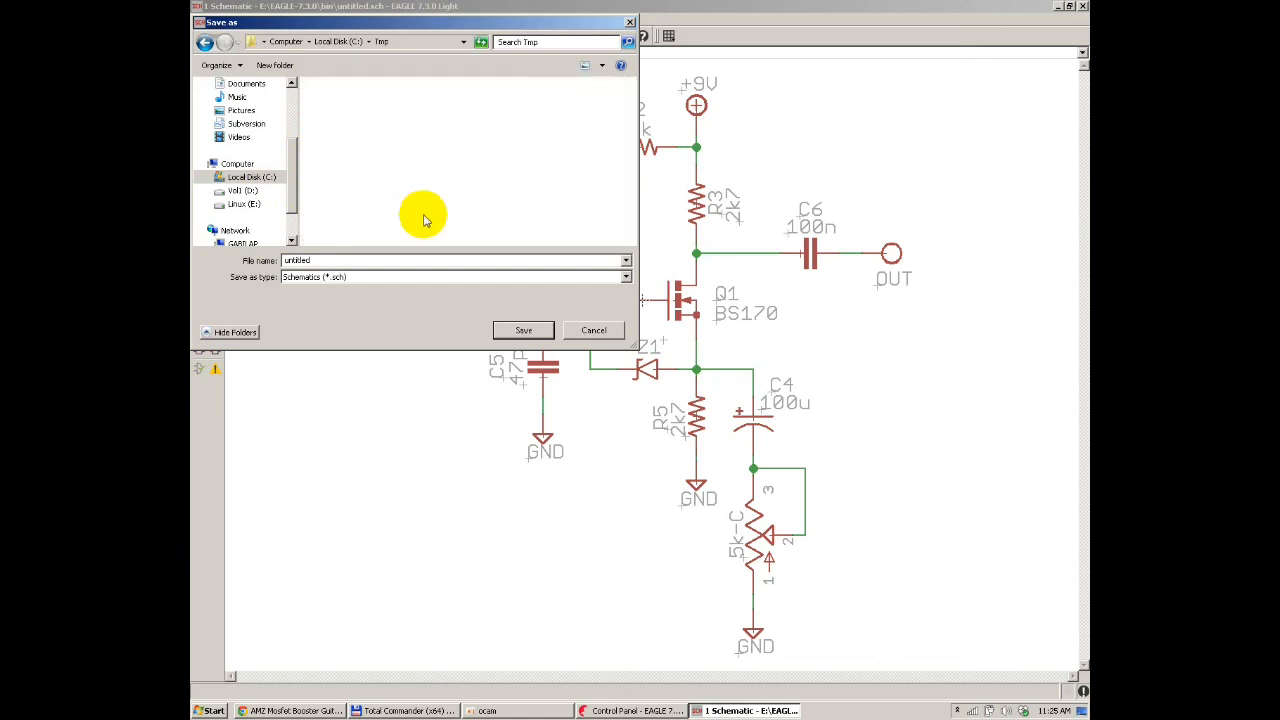
pyautogui.rightClick(386, 175)
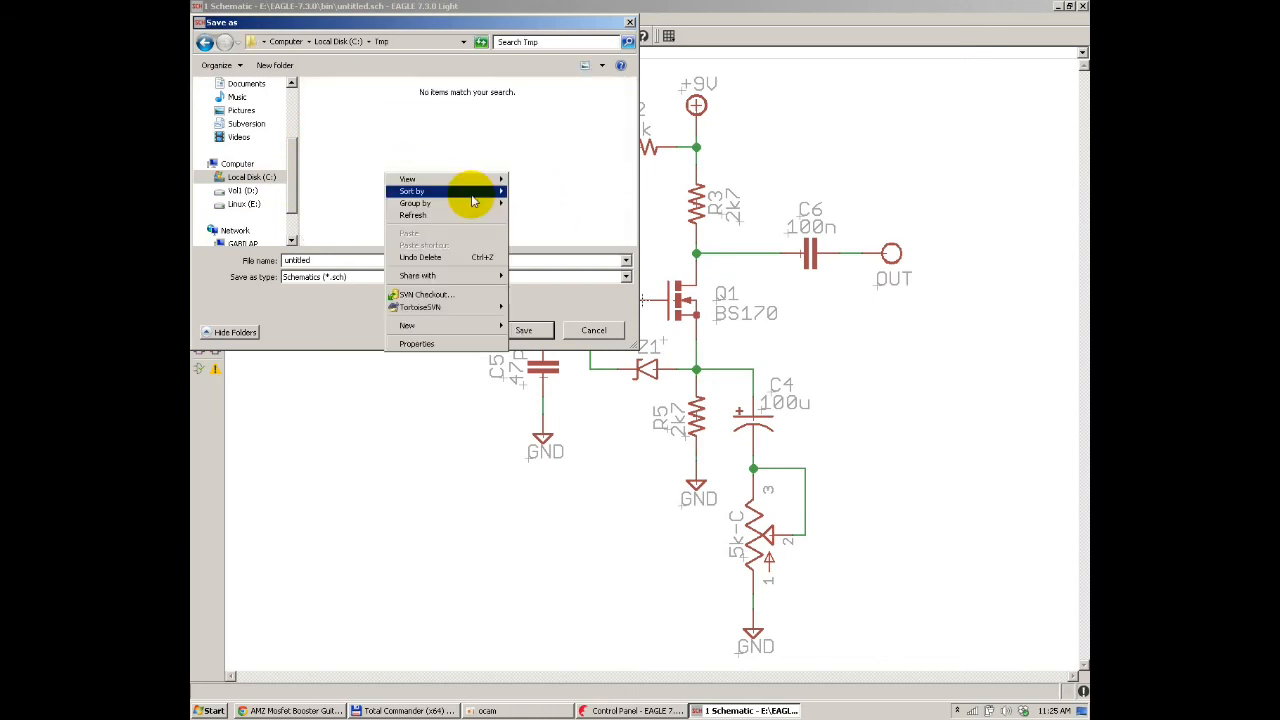
pyautogui.moveTo(480, 325)
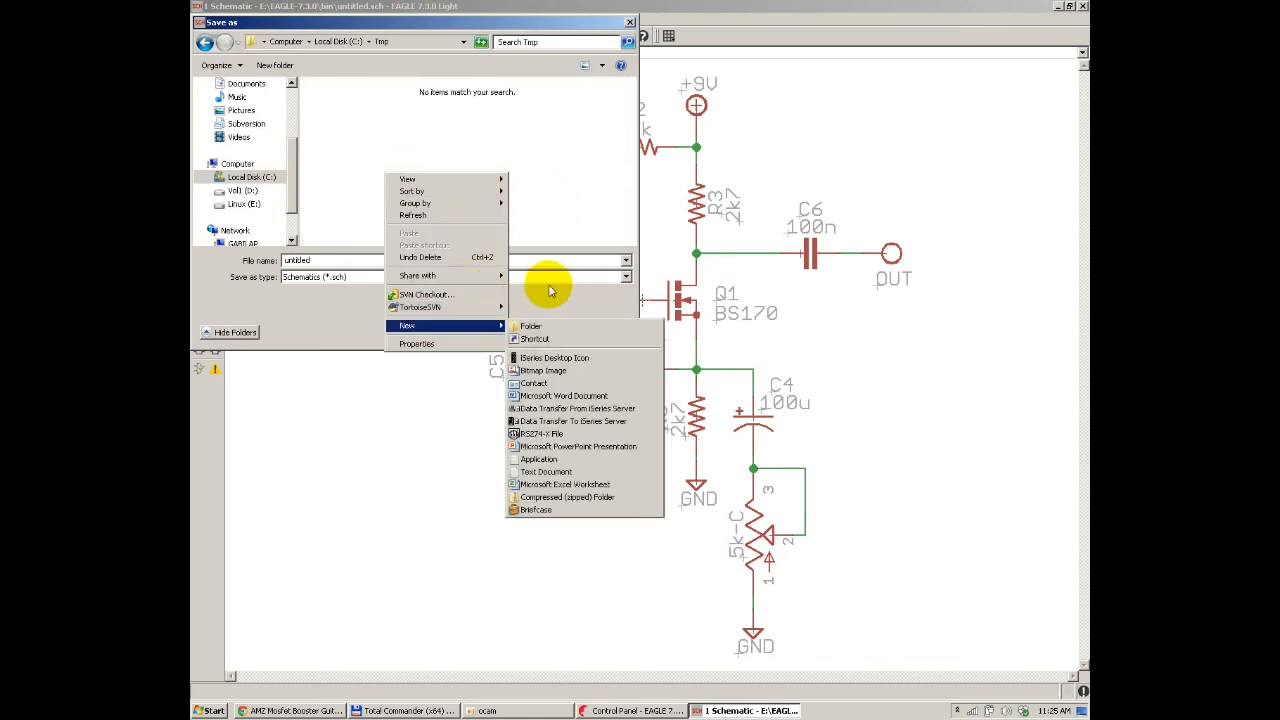
pyautogui.click(547, 327)
pyautogui.write('EAGLE Tutorial')
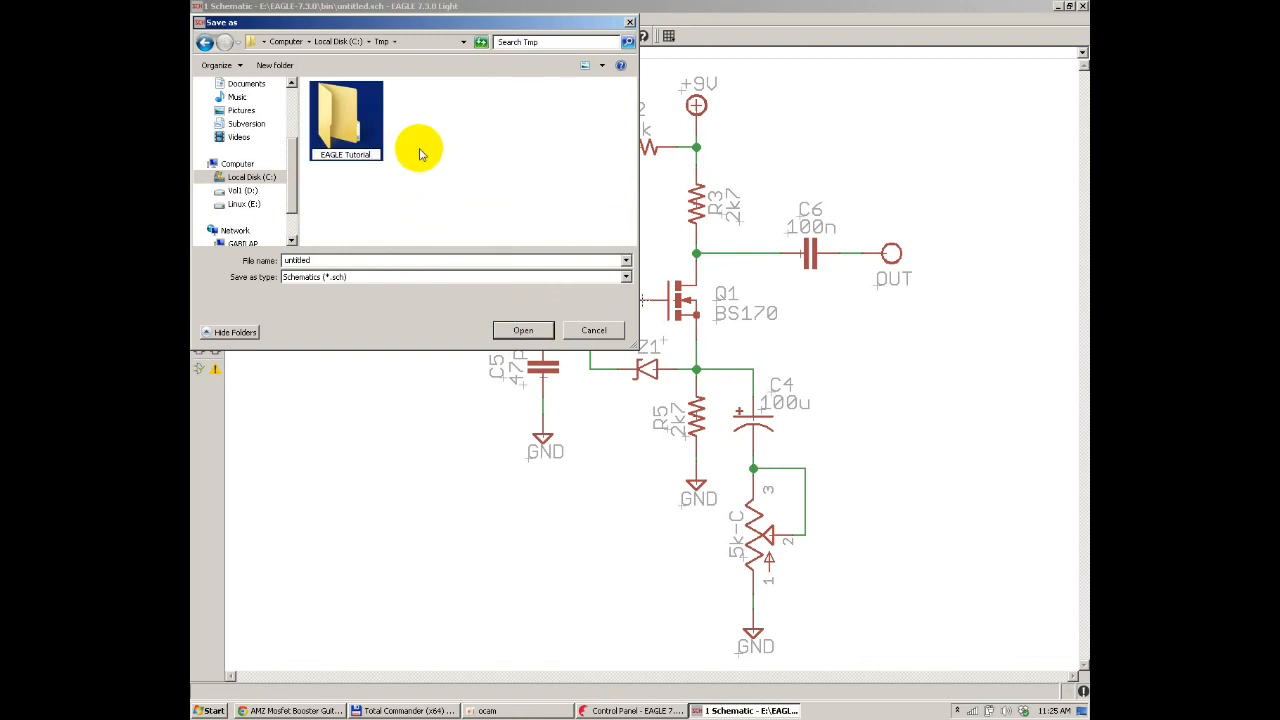
# Step: Save the schematic as amz_booster inside the EAGLE Tutorial folder
pyautogui.doubleClick(362, 135)
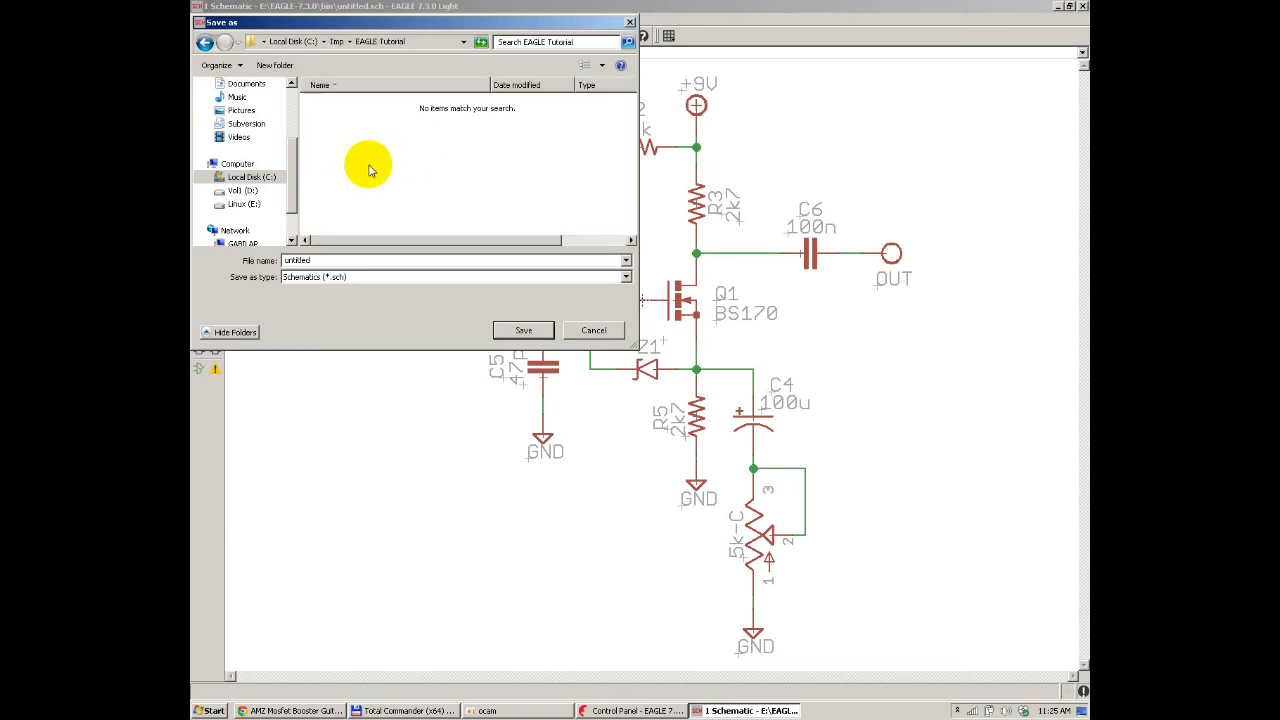
pyautogui.doubleClick(330, 259)
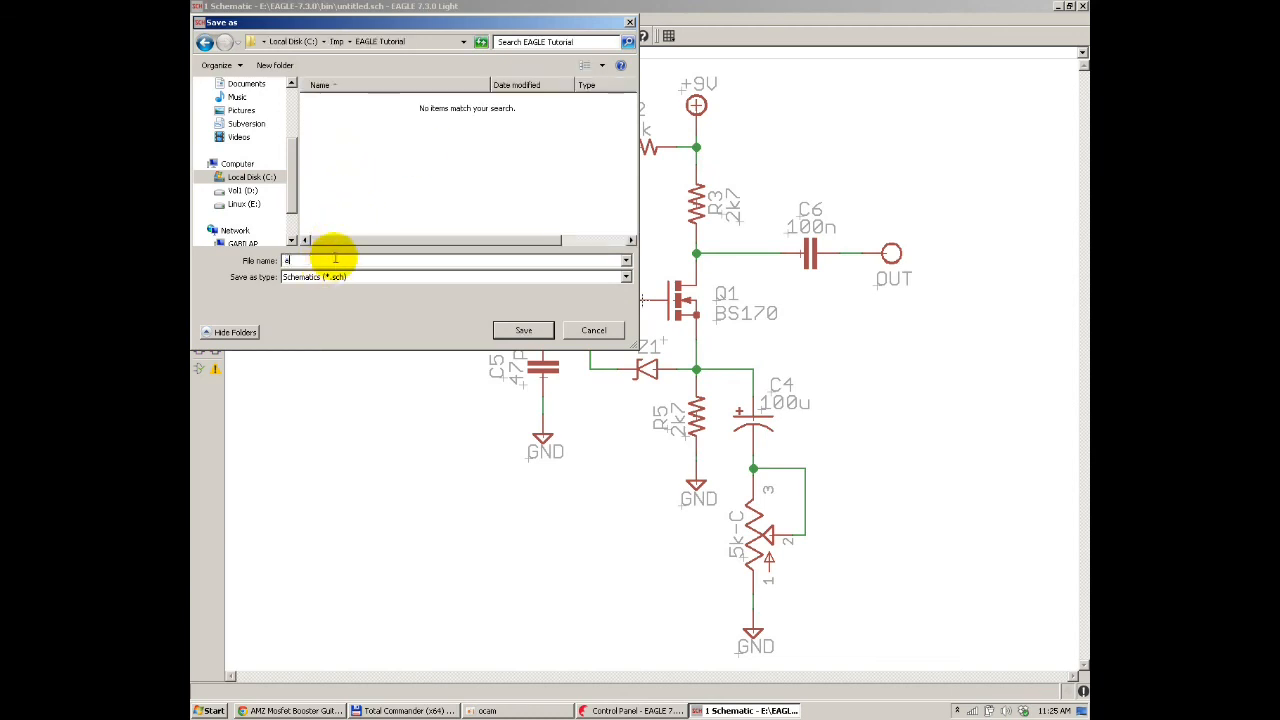
pyautogui.write('amz_booster')
pyautogui.press('Return')
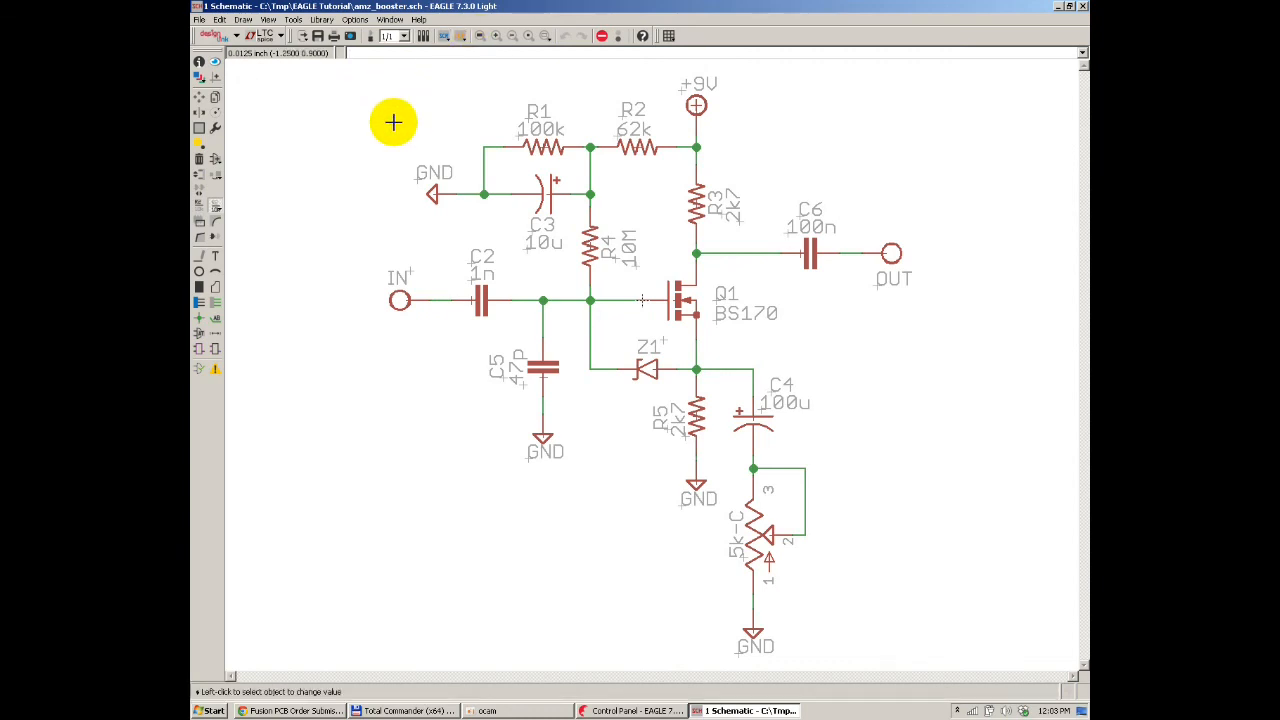
# Step: Switch to the board editor and create the amz_booster board from the schematic
pyautogui.click(371, 37)
pyautogui.moveTo(337, 12); pyautogui.dragTo(350, 168)
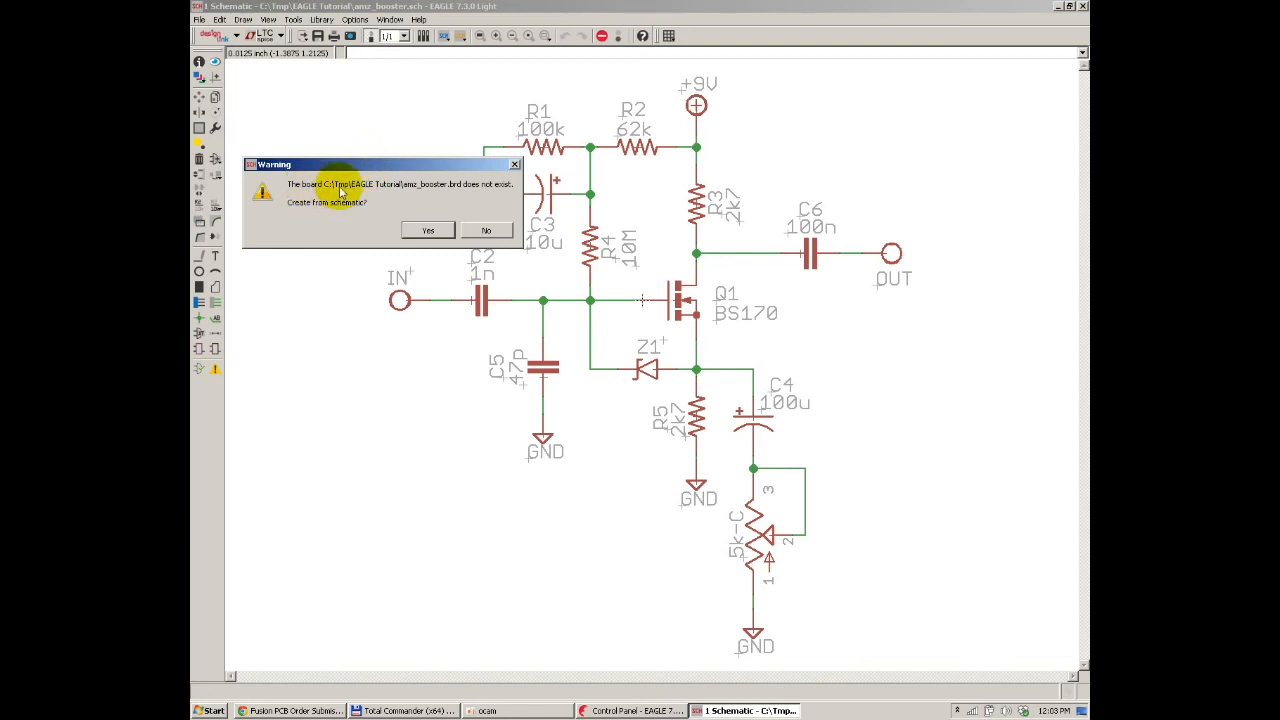
pyautogui.click(420, 231)
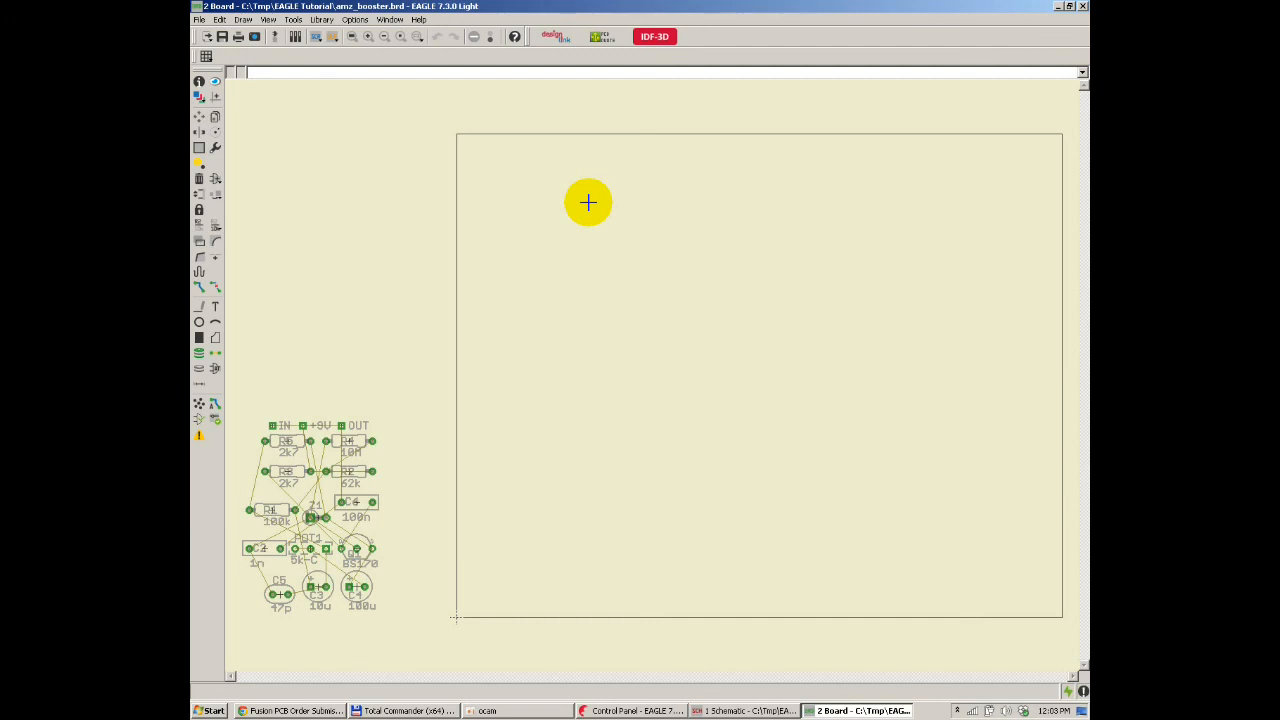
# Step: Turn on the board's grid display and set the grid size to 0.0125 inch
pyautogui.write('grid')
pyautogui.press('Return')
pyautogui.click(500, 167)
pyautogui.click(547, 195)
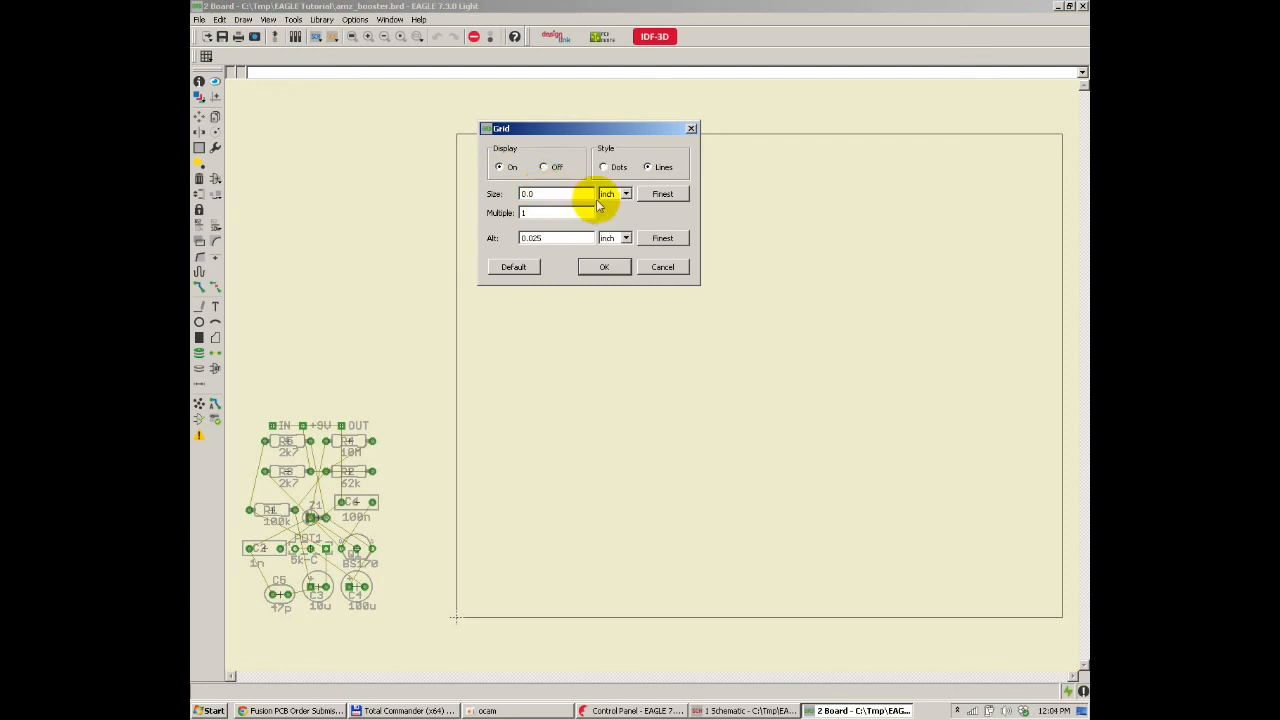
pyautogui.write('125')
pyautogui.click(604, 267)
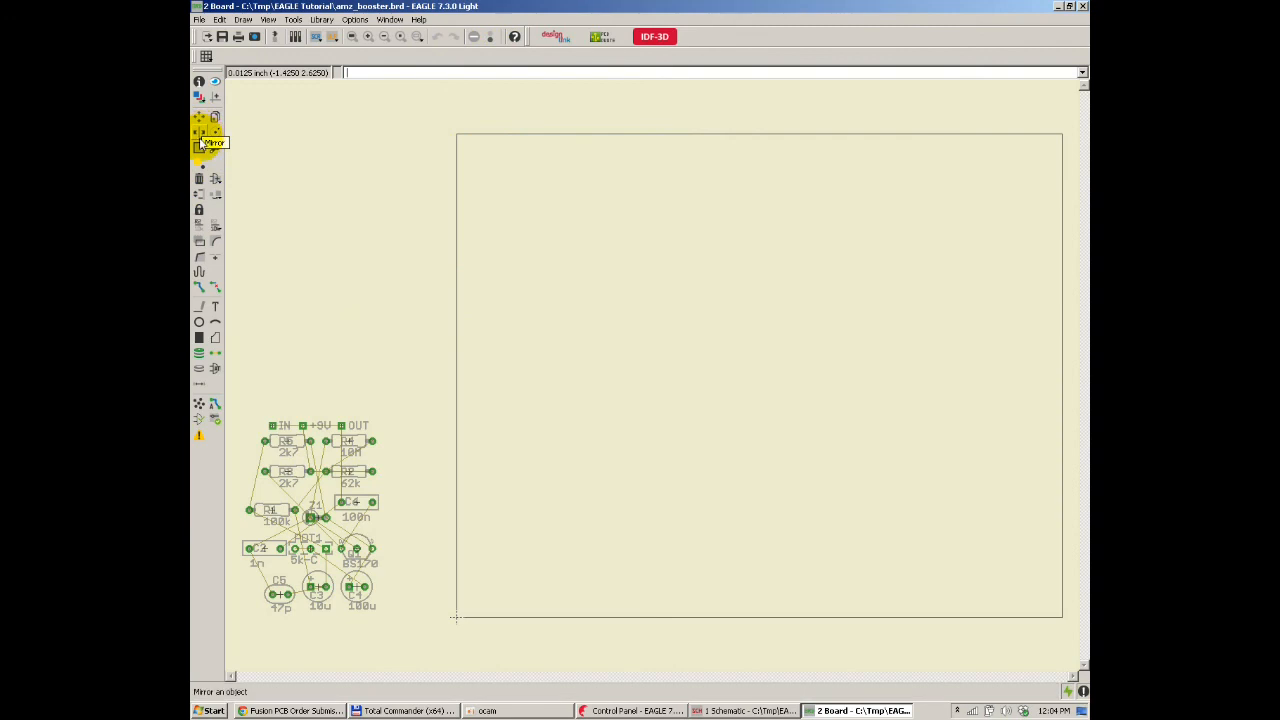
# Step: Delete all four lines of the default board outline
pyautogui.click(199, 178)
pyautogui.click(656, 134)
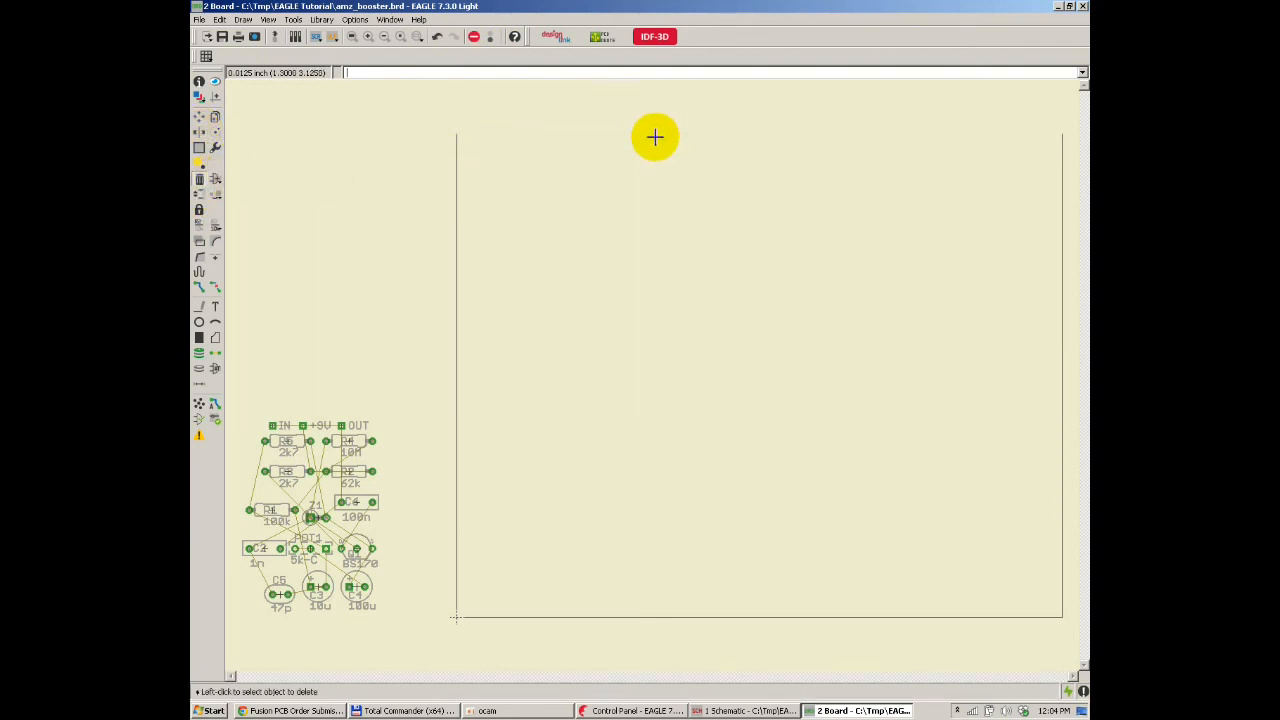
pyautogui.click(460, 233)
pyautogui.click(561, 610)
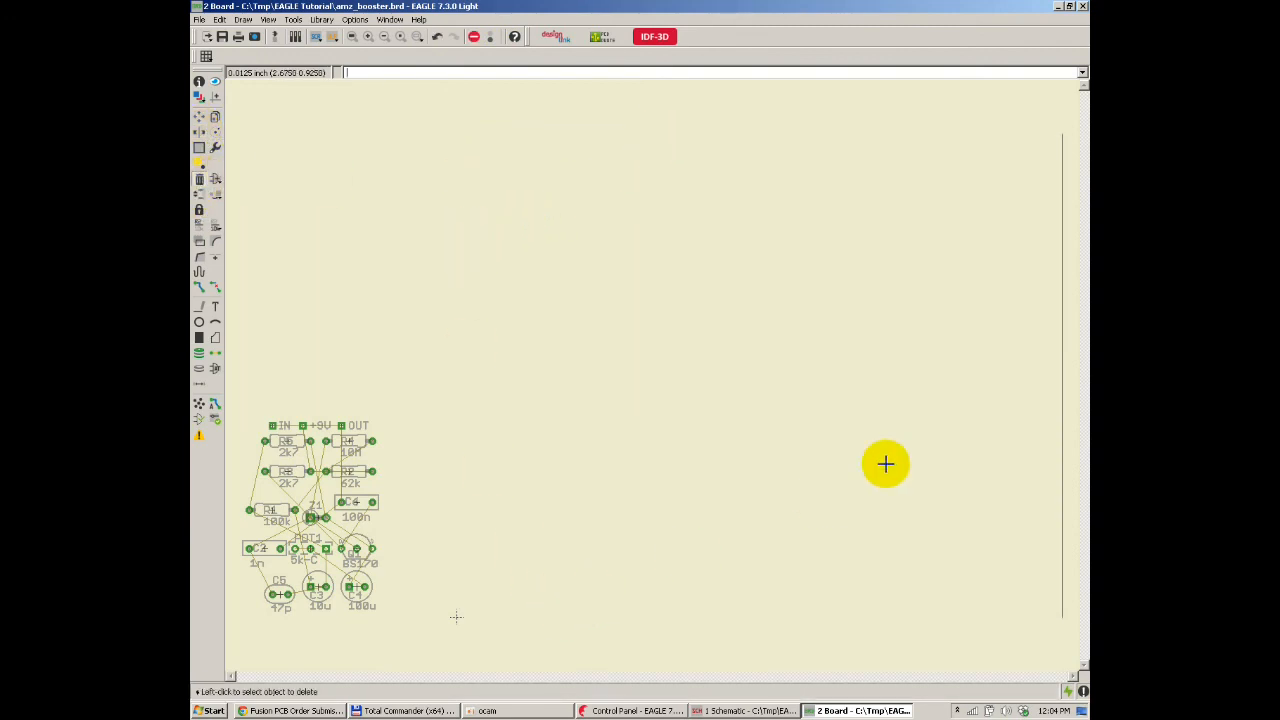
pyautogui.click(1055, 306)
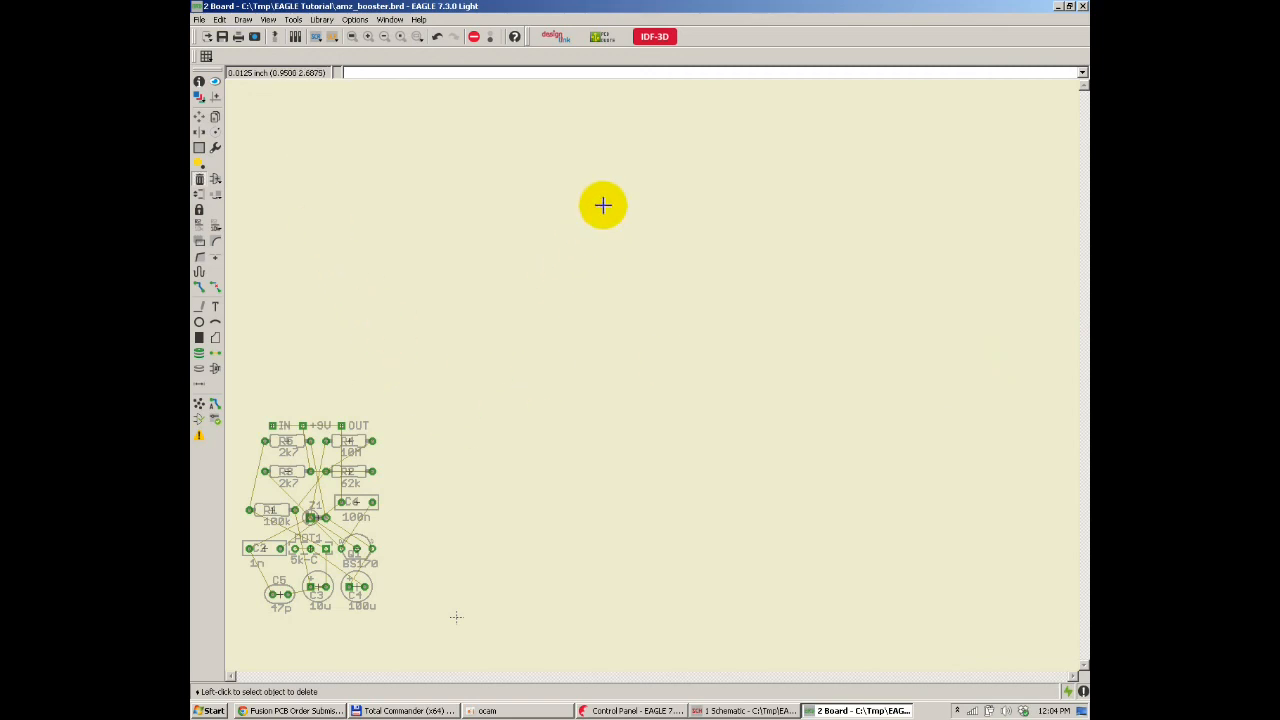
# Step: Draw a closed rectangular board outline about 1.69 inches wide from the origin, using 0.012-wide wire on layer 20 Dimension
pyautogui.scroll(-1, 605, 203)
pyautogui.scroll(8, 501, 470)
pyautogui.scroll(-2, 484, 420)
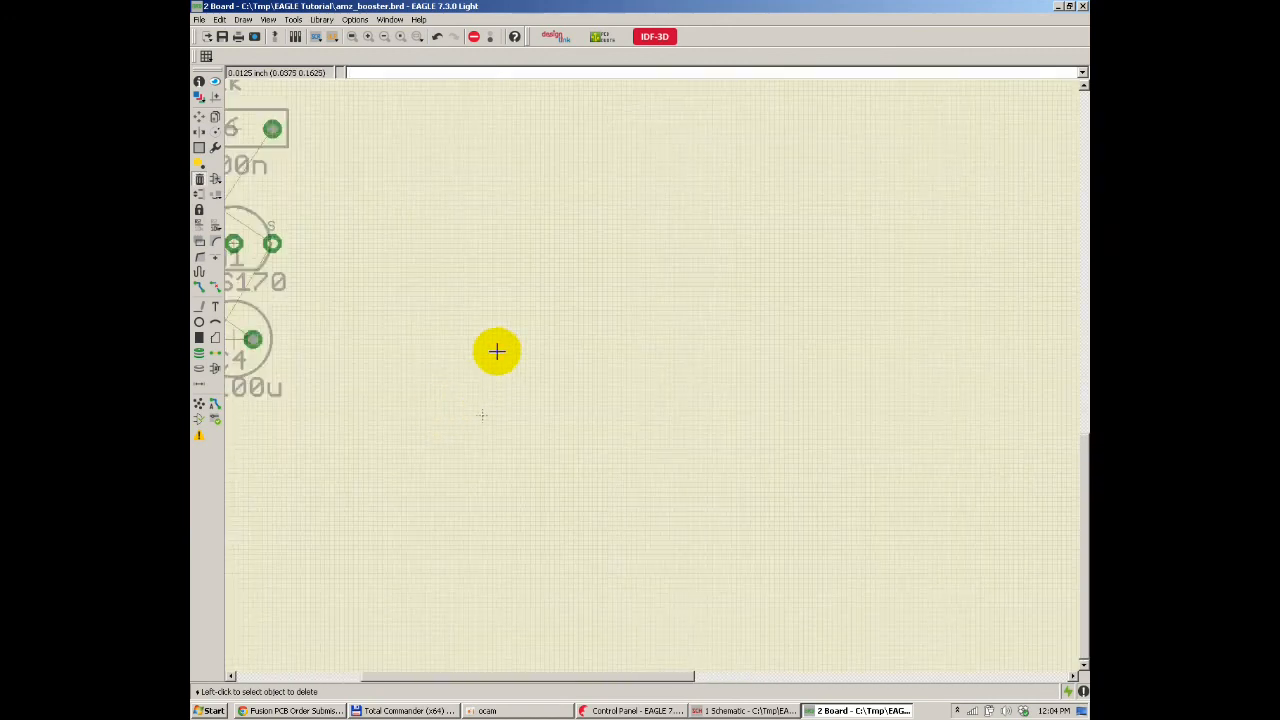
pyautogui.scroll(-1, 414, 290)
pyautogui.scroll(1, 506, 311)
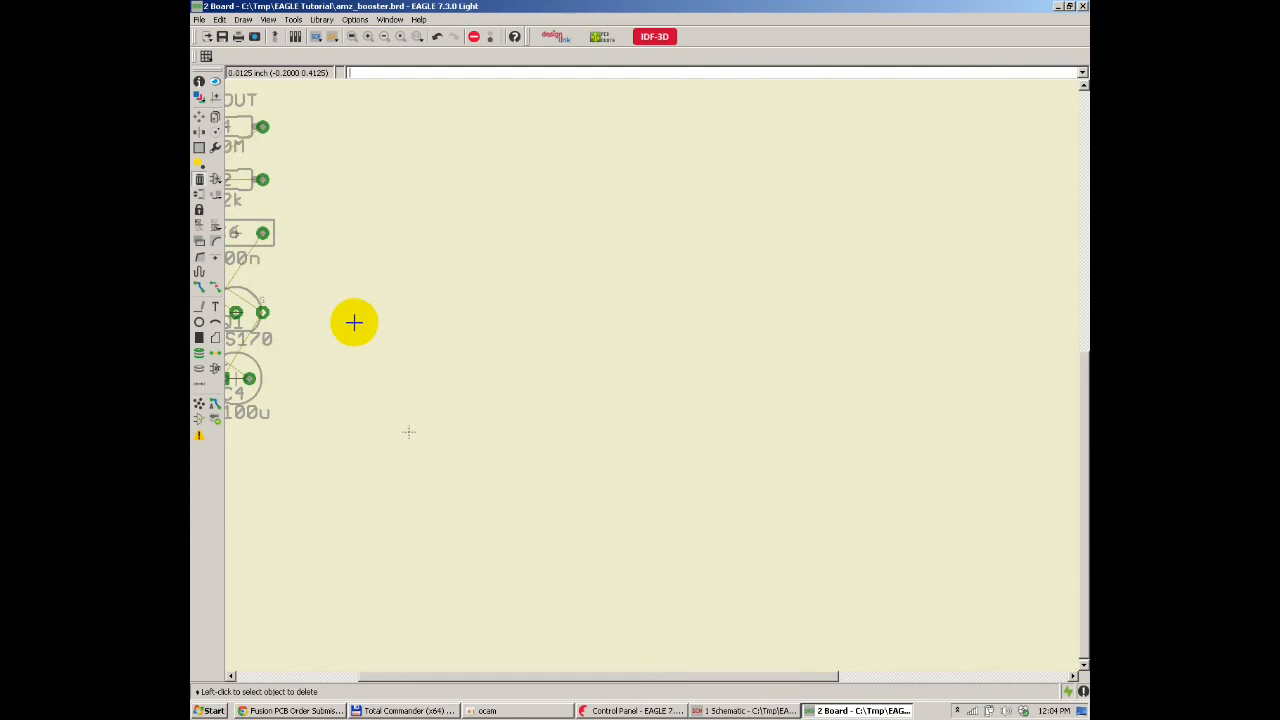
pyautogui.click(204, 312)
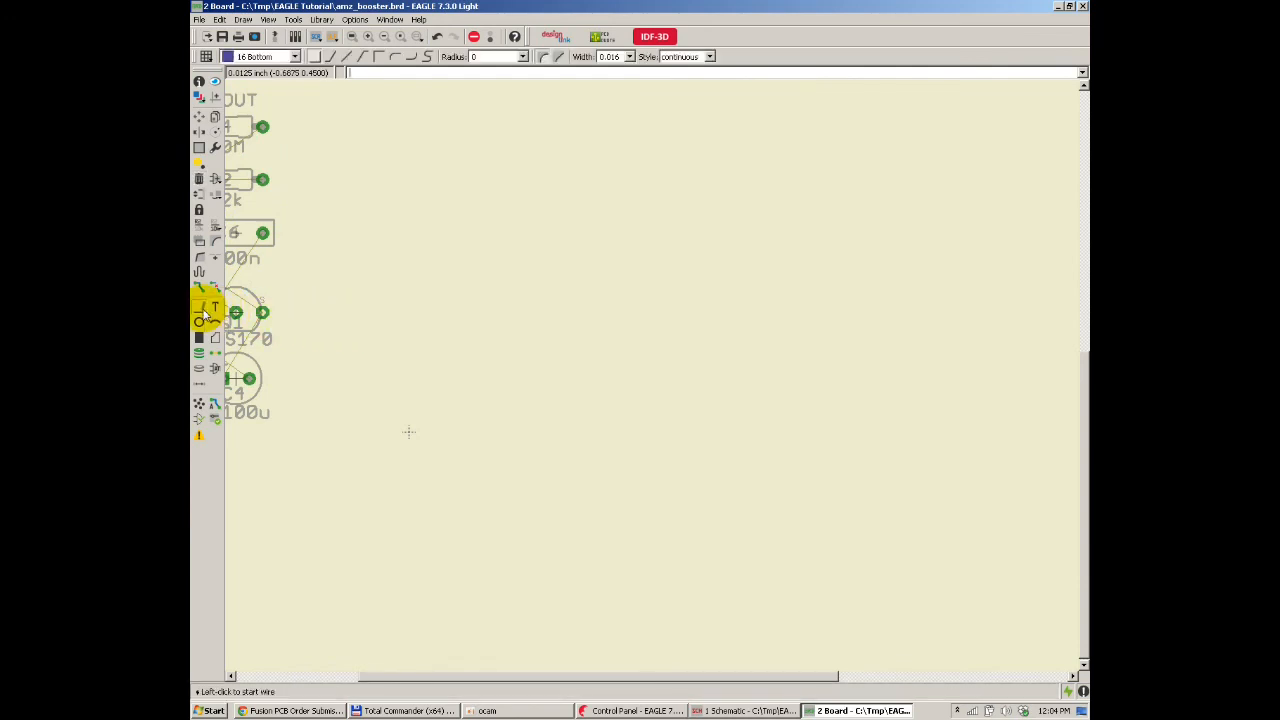
pyautogui.click(260, 57)
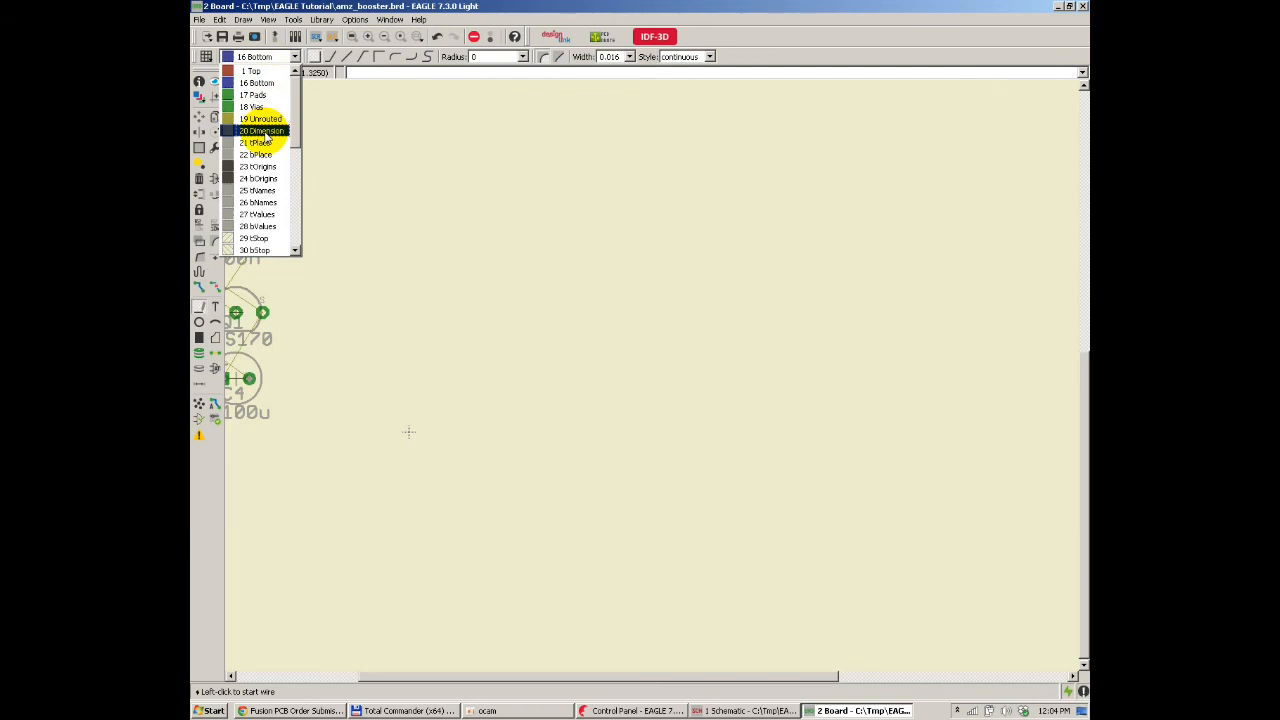
pyautogui.click(262, 131)
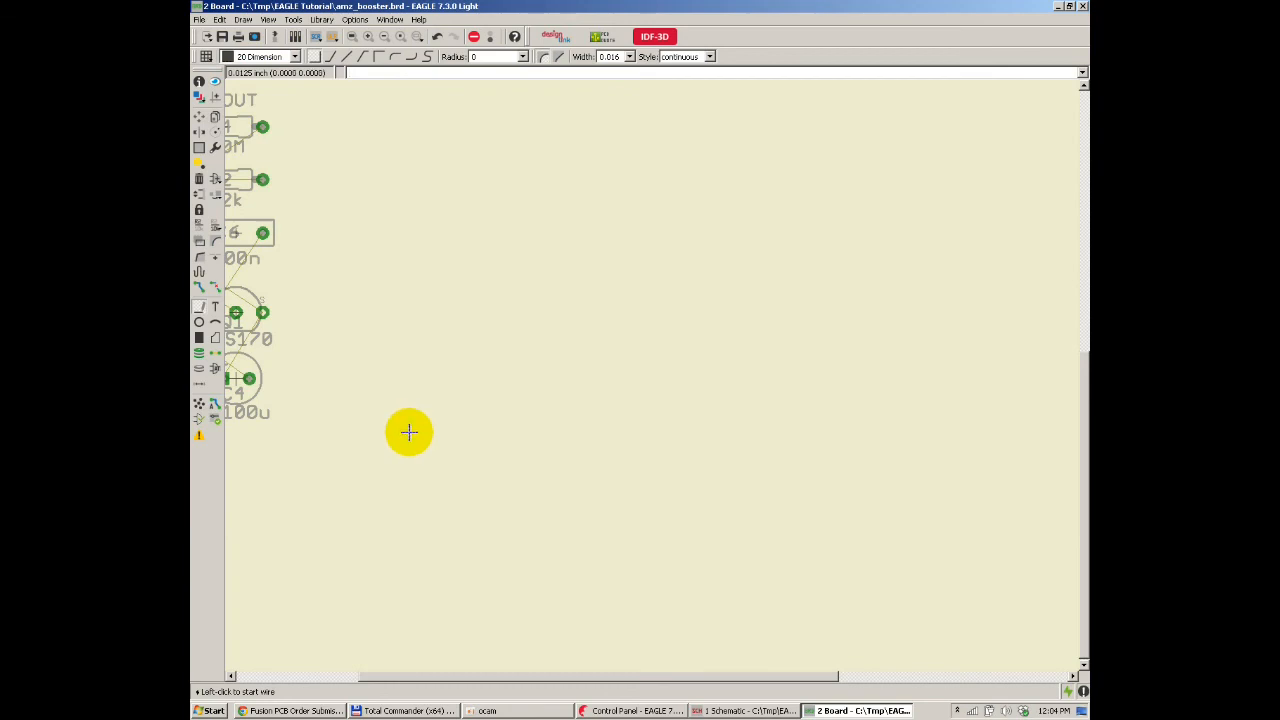
pyautogui.click(409, 432)
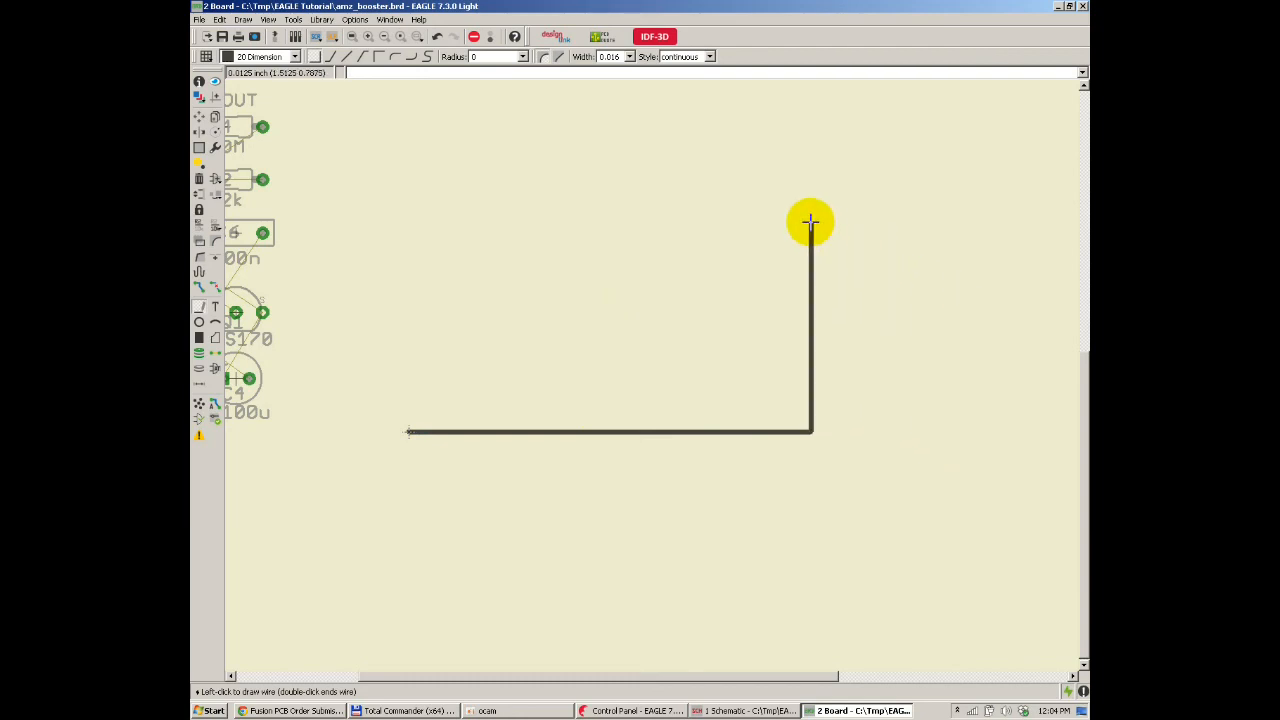
pyautogui.click(629, 57)
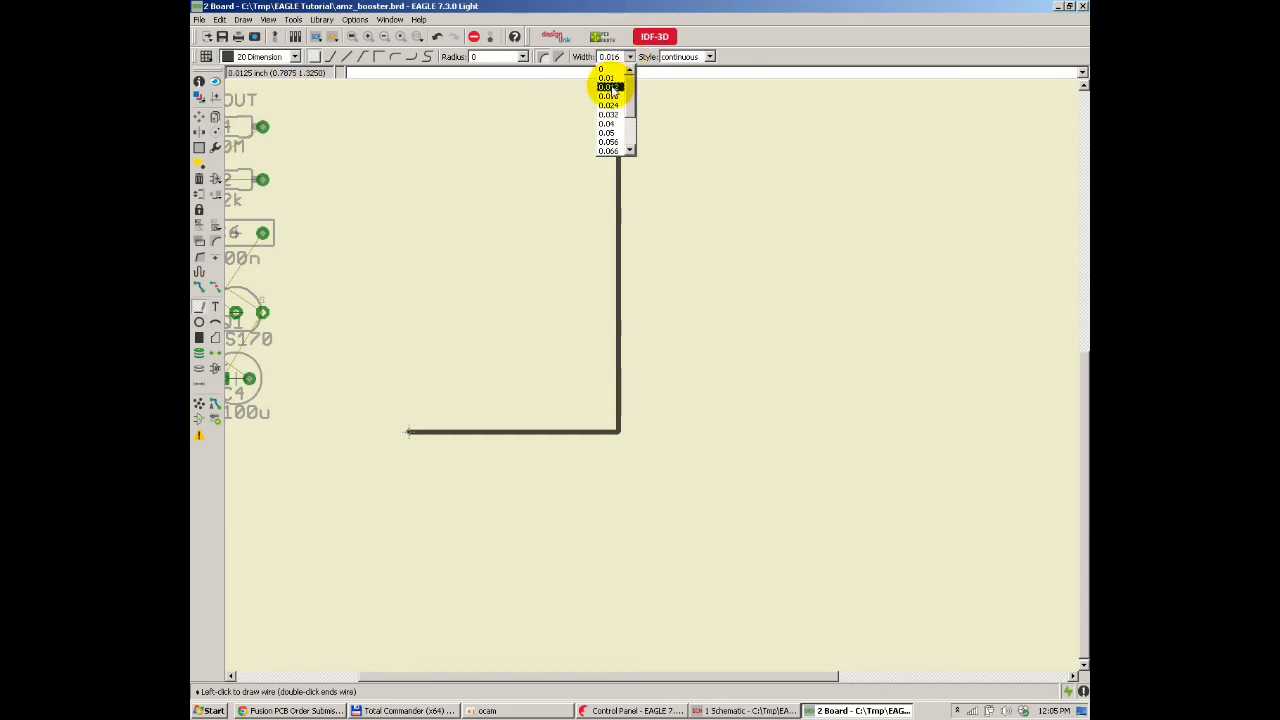
pyautogui.click(609, 88)
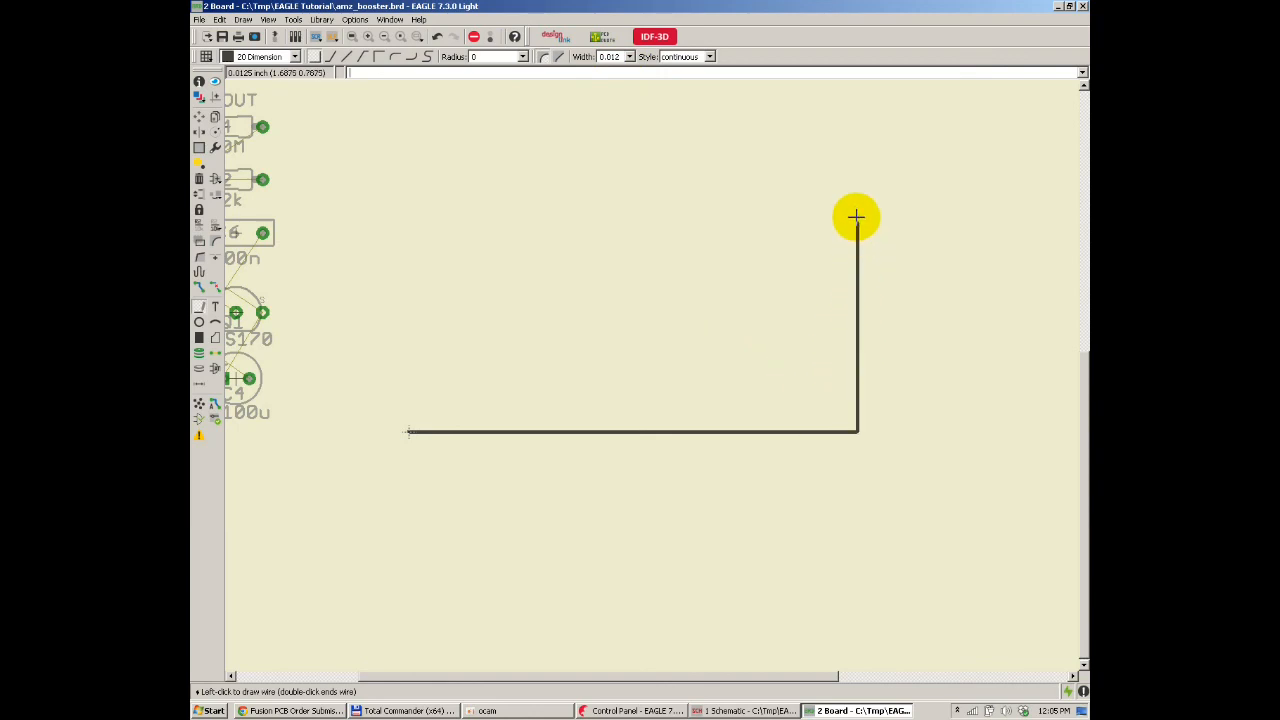
pyautogui.click(857, 118)
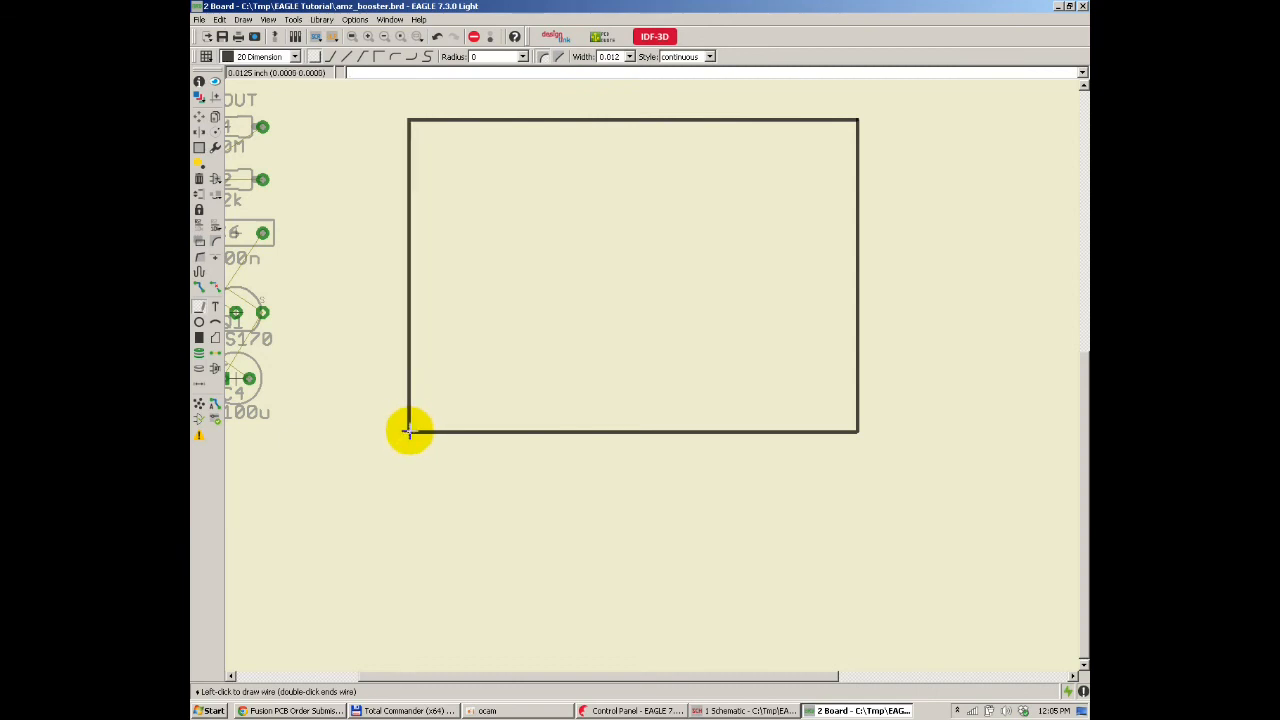
pyautogui.click(408, 431)
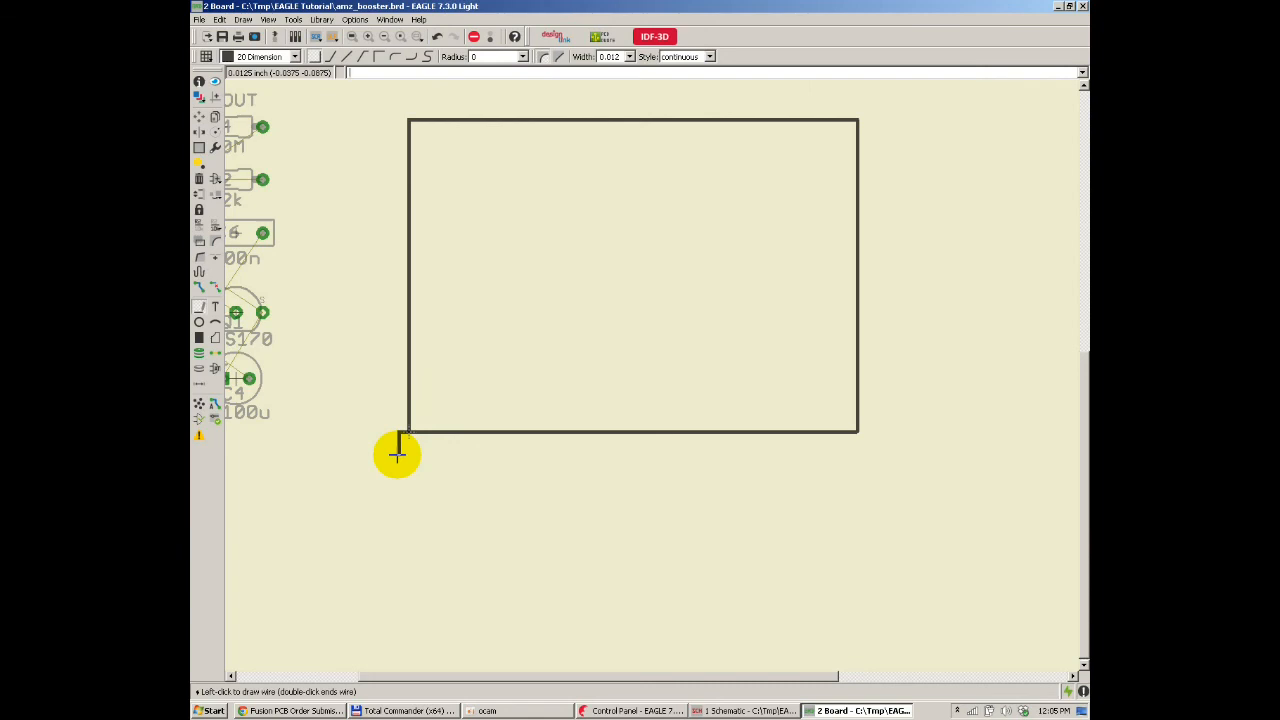
pyautogui.press('Escape')
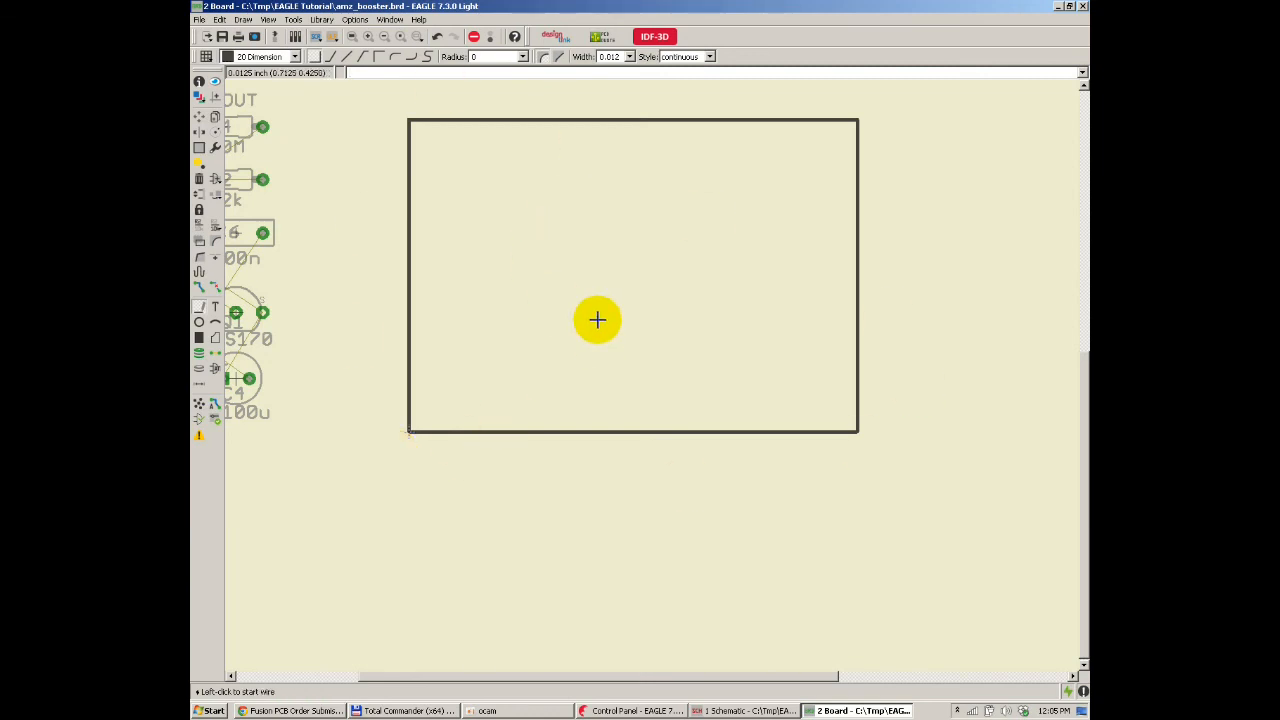
# Step: Try moving the top edge of the board outline inward to make the board shorter
pyautogui.click(199, 117)
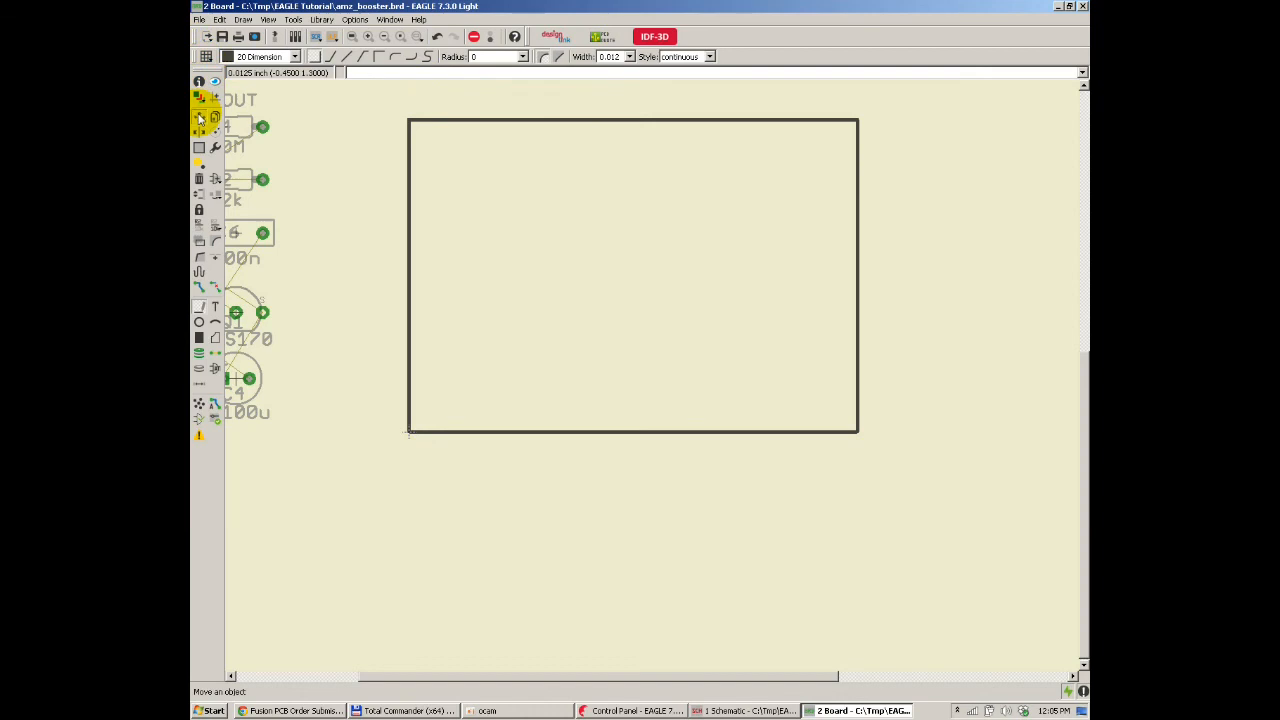
pyautogui.click(627, 126)
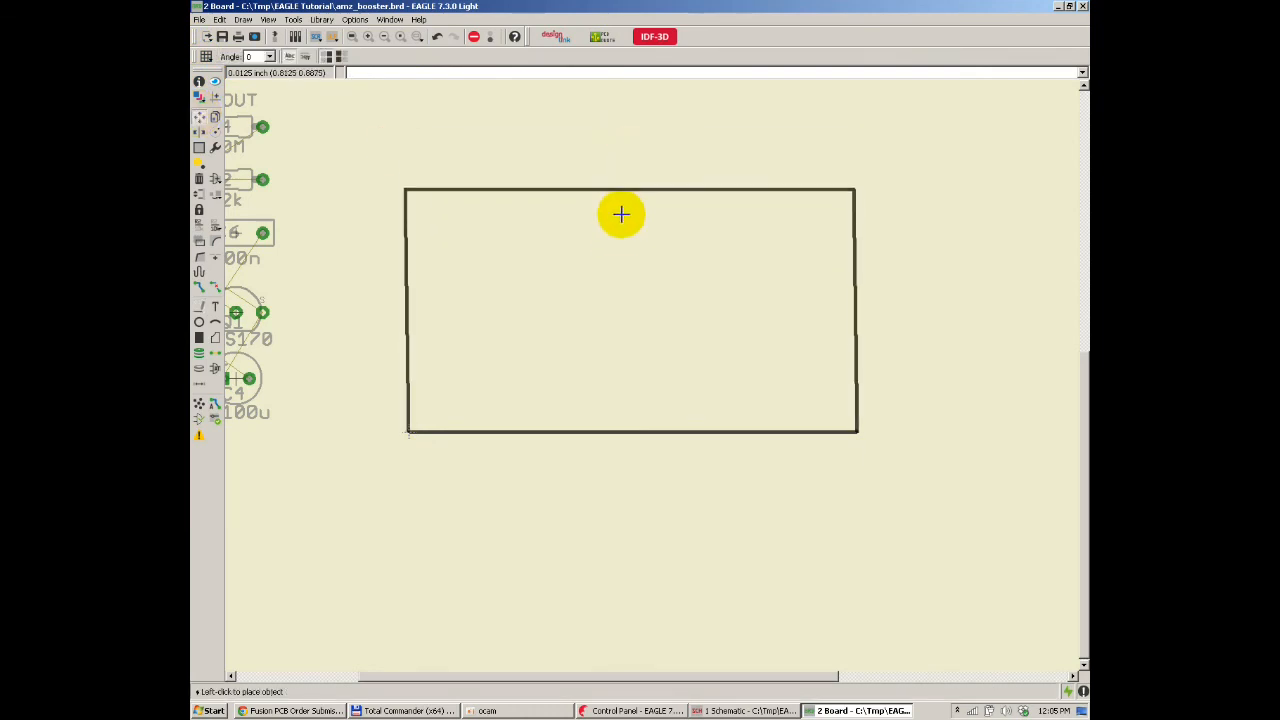
pyautogui.click(624, 120)
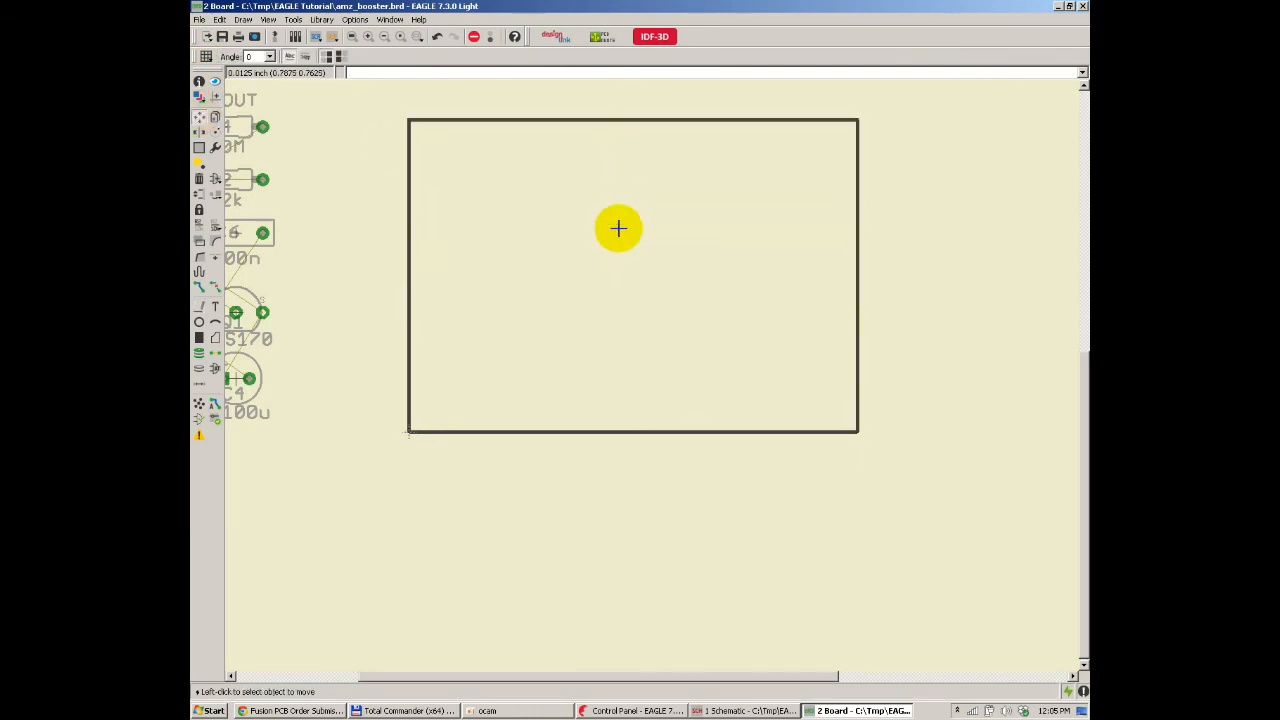
pyautogui.click(206, 121)
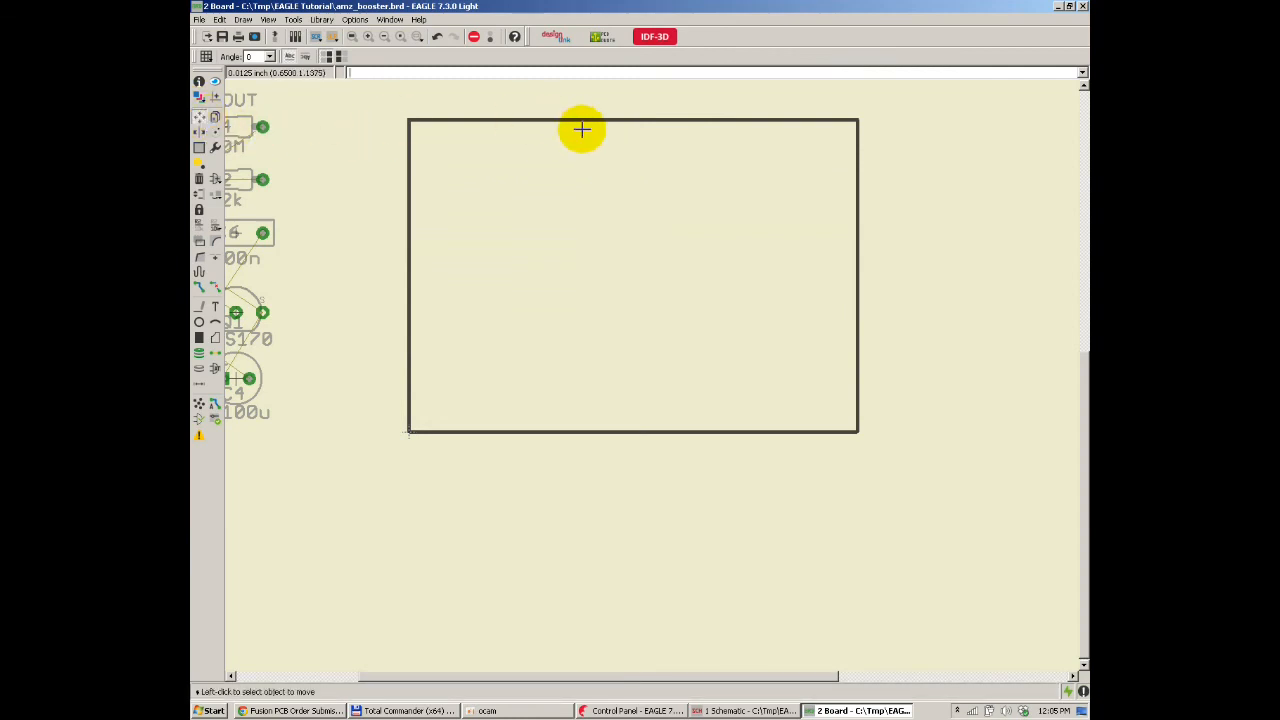
pyautogui.click(623, 120)
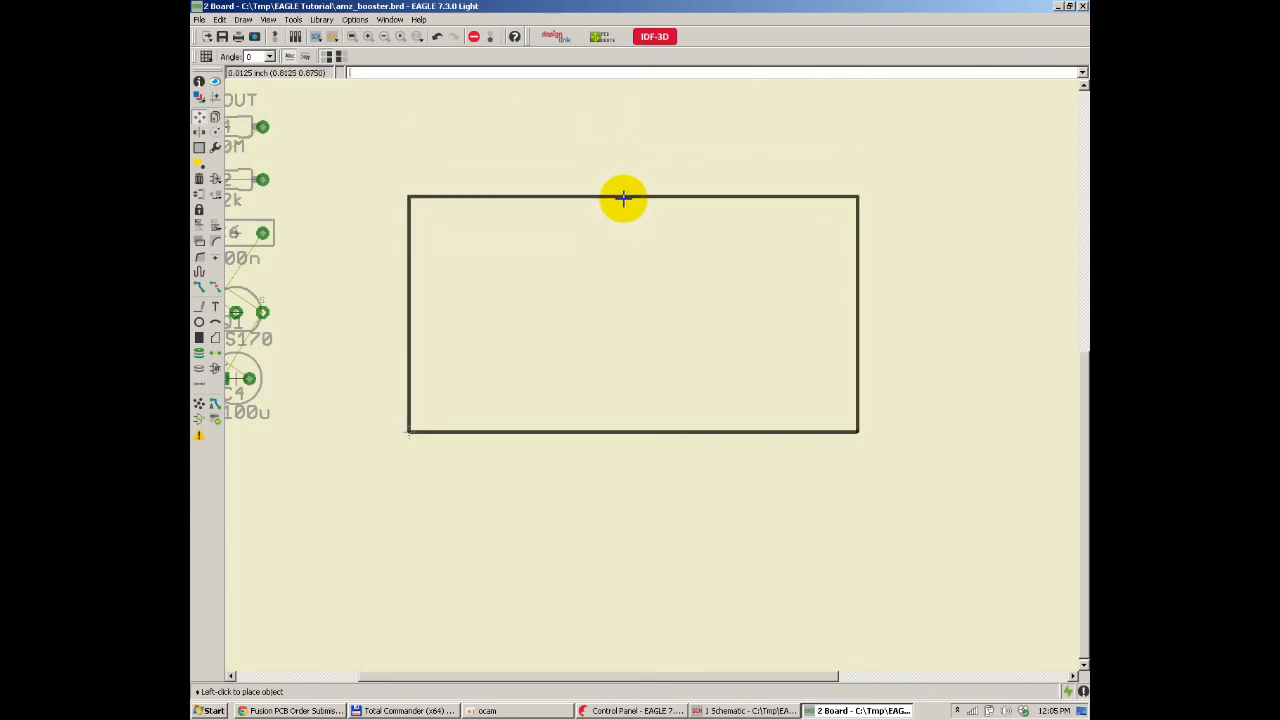
pyautogui.click(623, 197)
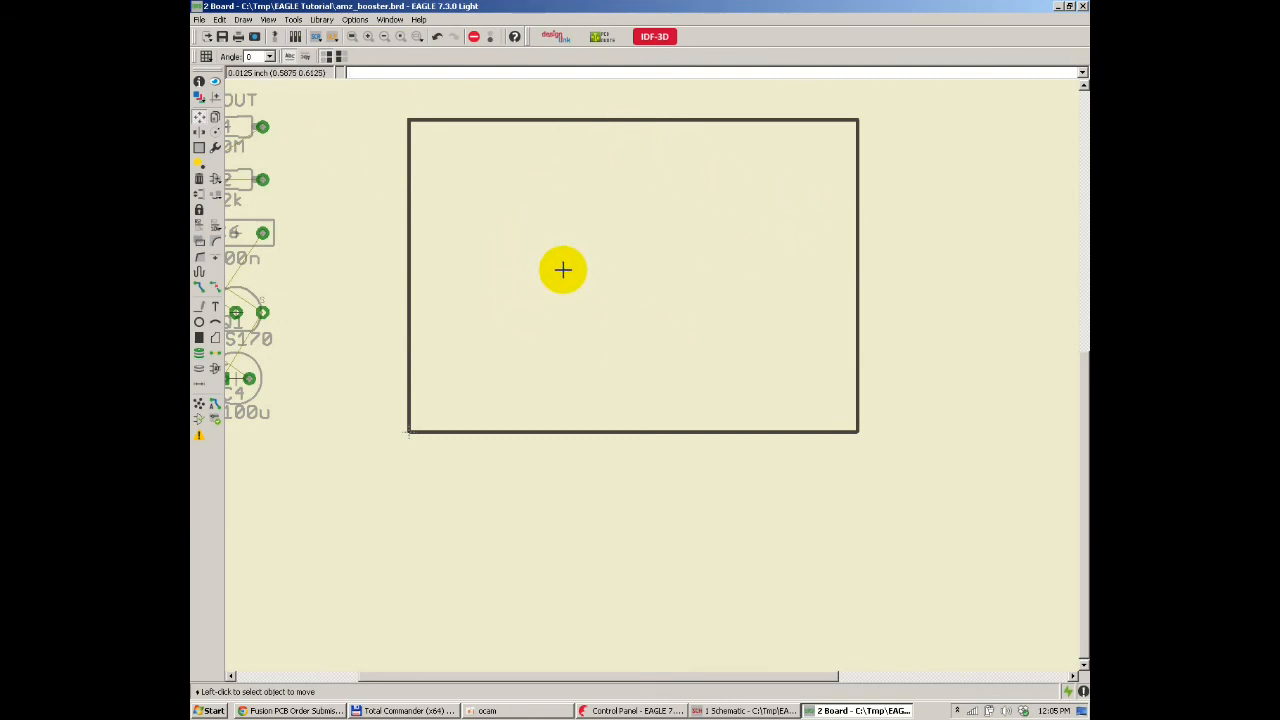
# Step: Switch to the browser and download Seeed's DRU file and Gerber generator for 2-layer boards from the Fusion PCB guidelines page
pyautogui.scroll(-2, 592, 412)
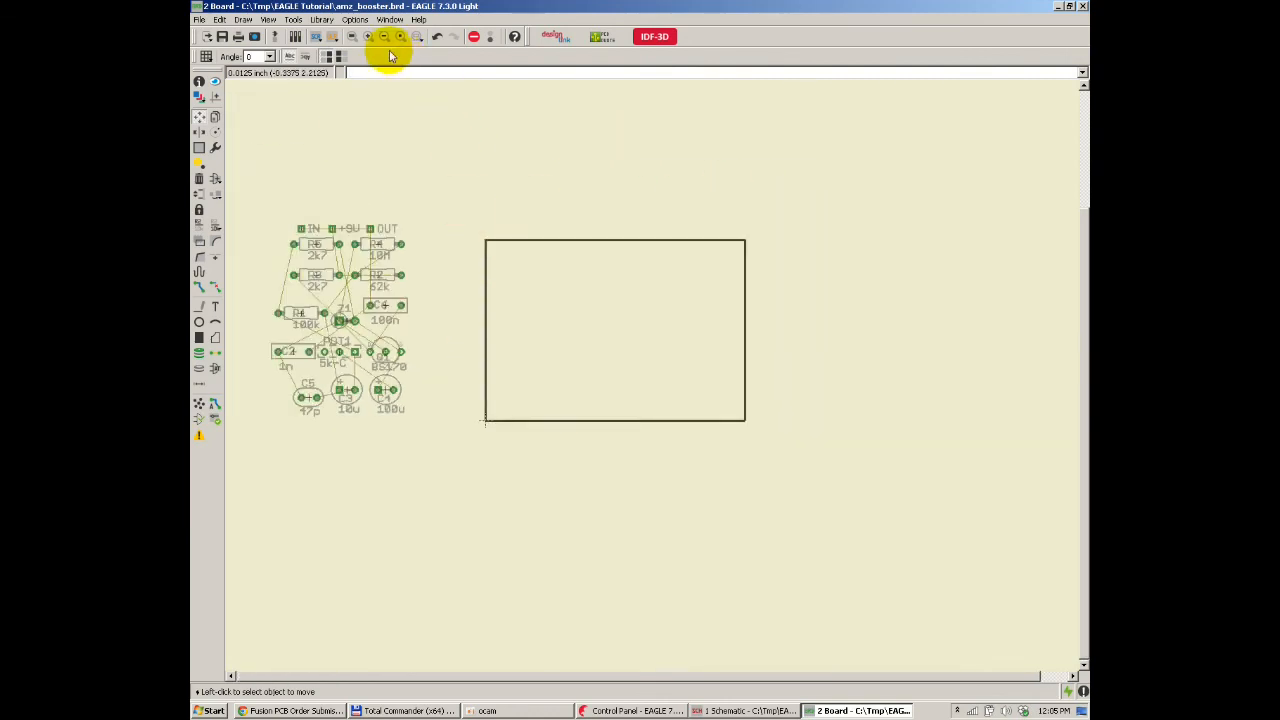
pyautogui.click(352, 36)
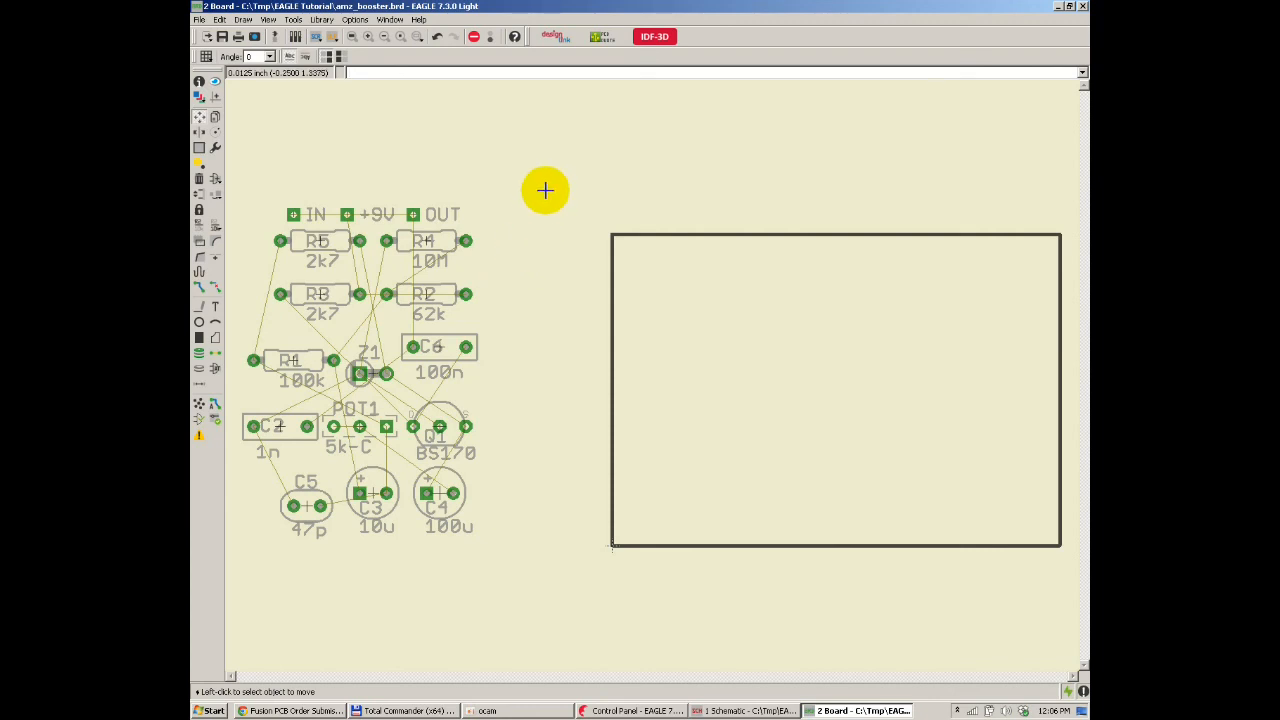
pyautogui.click(305, 709)
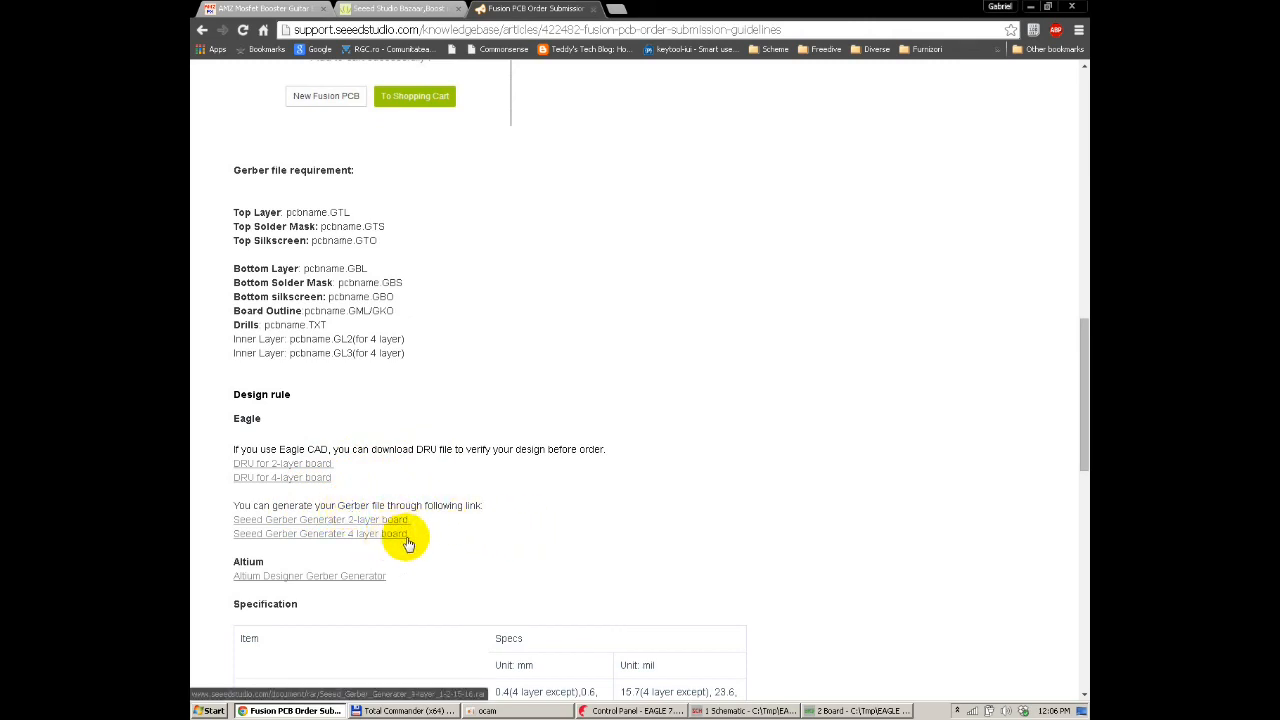
pyautogui.click(320, 466)
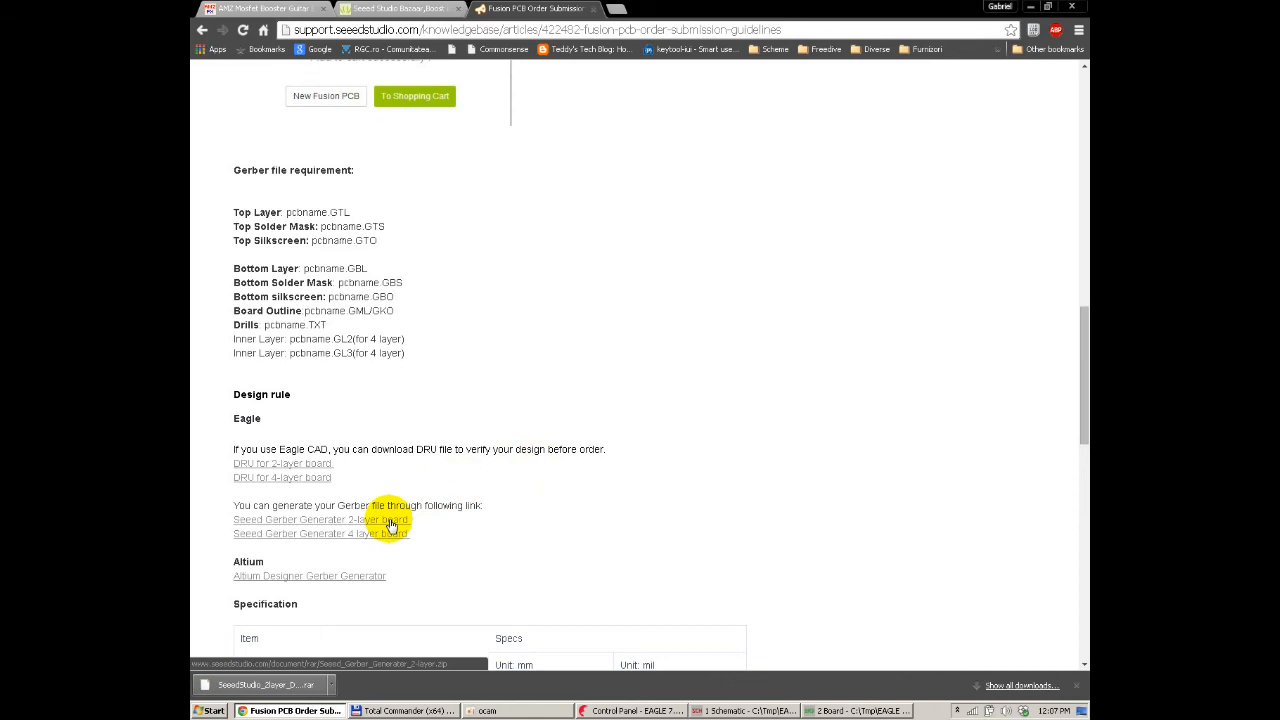
pyautogui.click(391, 522)
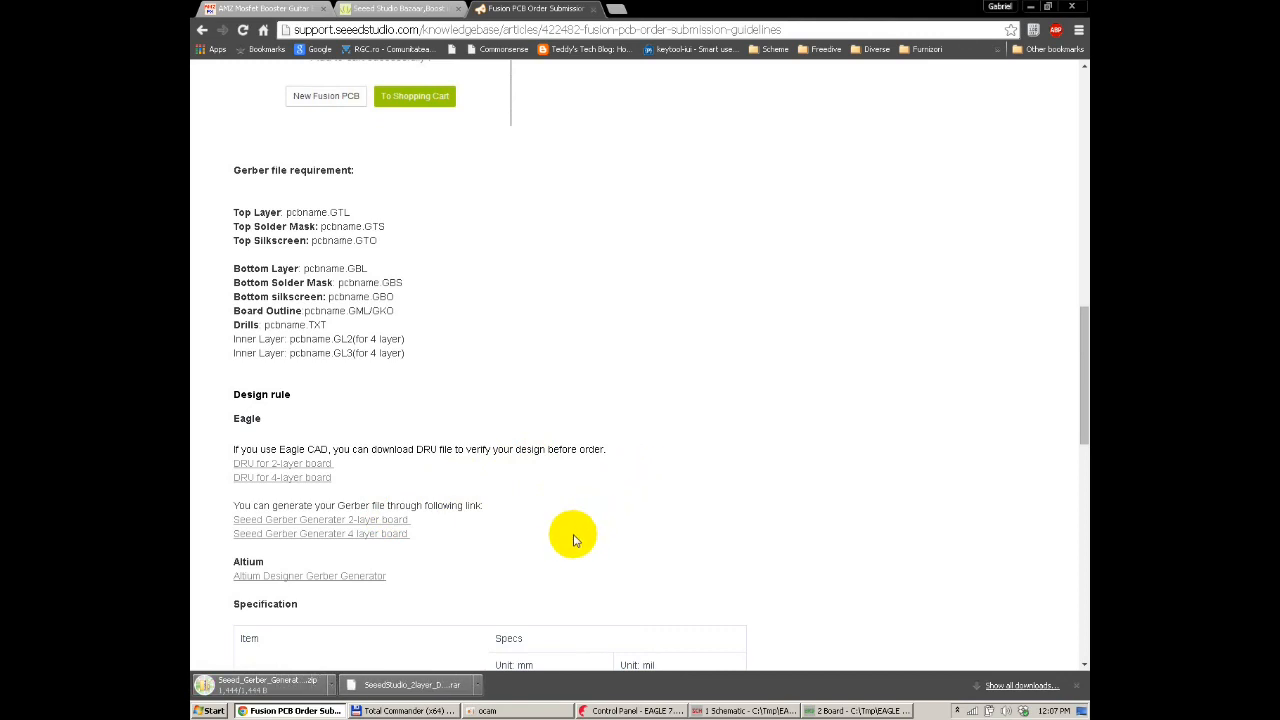
# Step: Switch to Total Commander and open the Downloads folder containing the downloaded Seeed archives
pyautogui.click(408, 710)
pyautogui.doubleClick(212, 118)
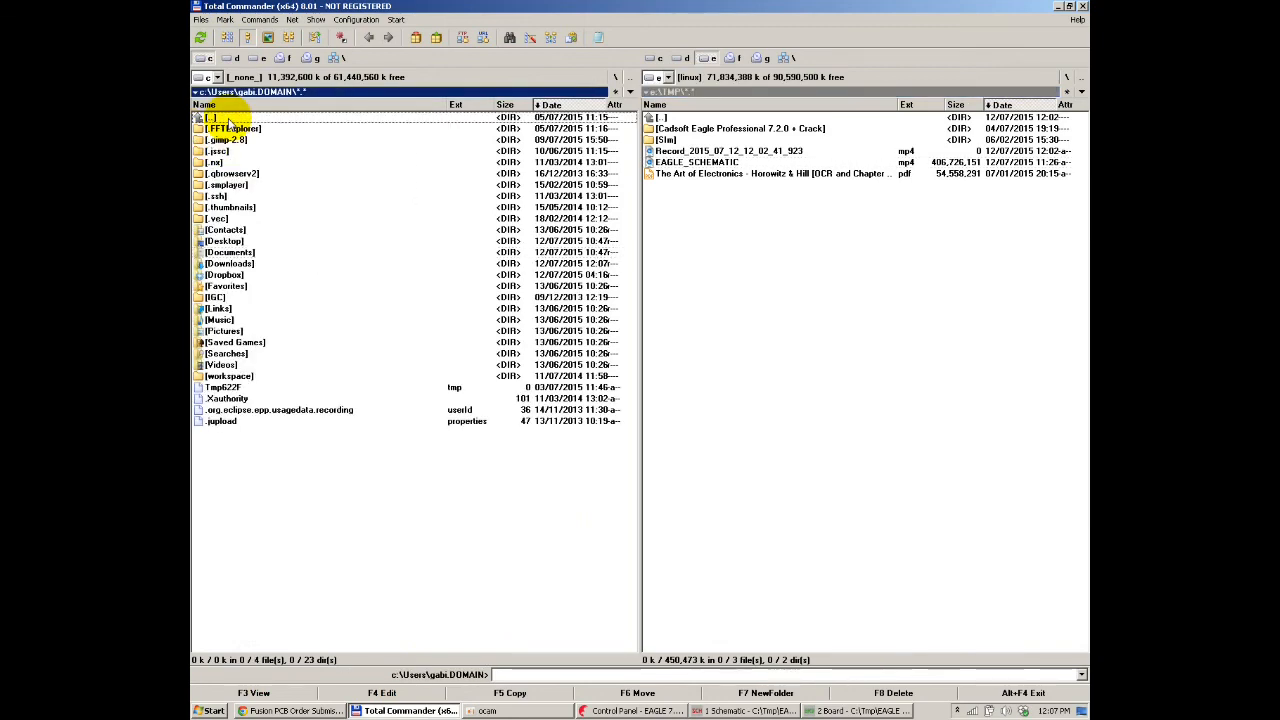
pyautogui.doubleClick(229, 263)
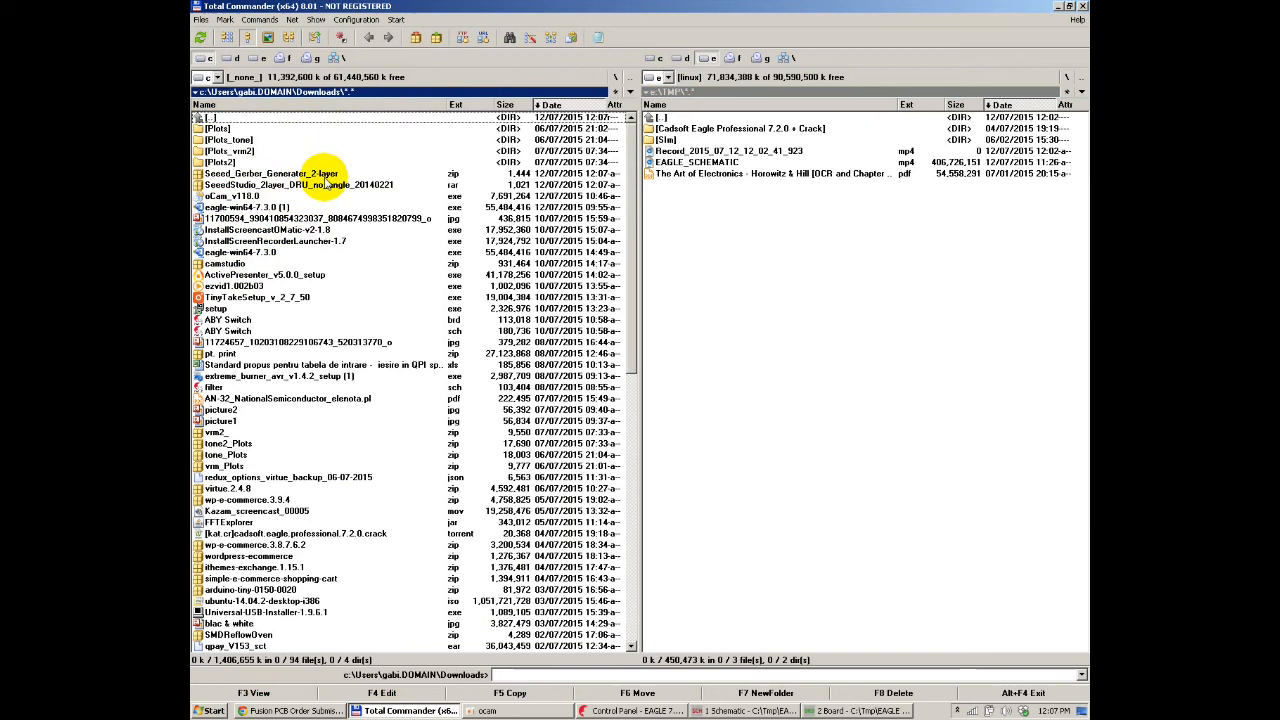
# Step: Create a folder named RULES inside e:\EAGLE-7.3.0 and open it as the copy destination
pyautogui.doubleClick(668, 119)
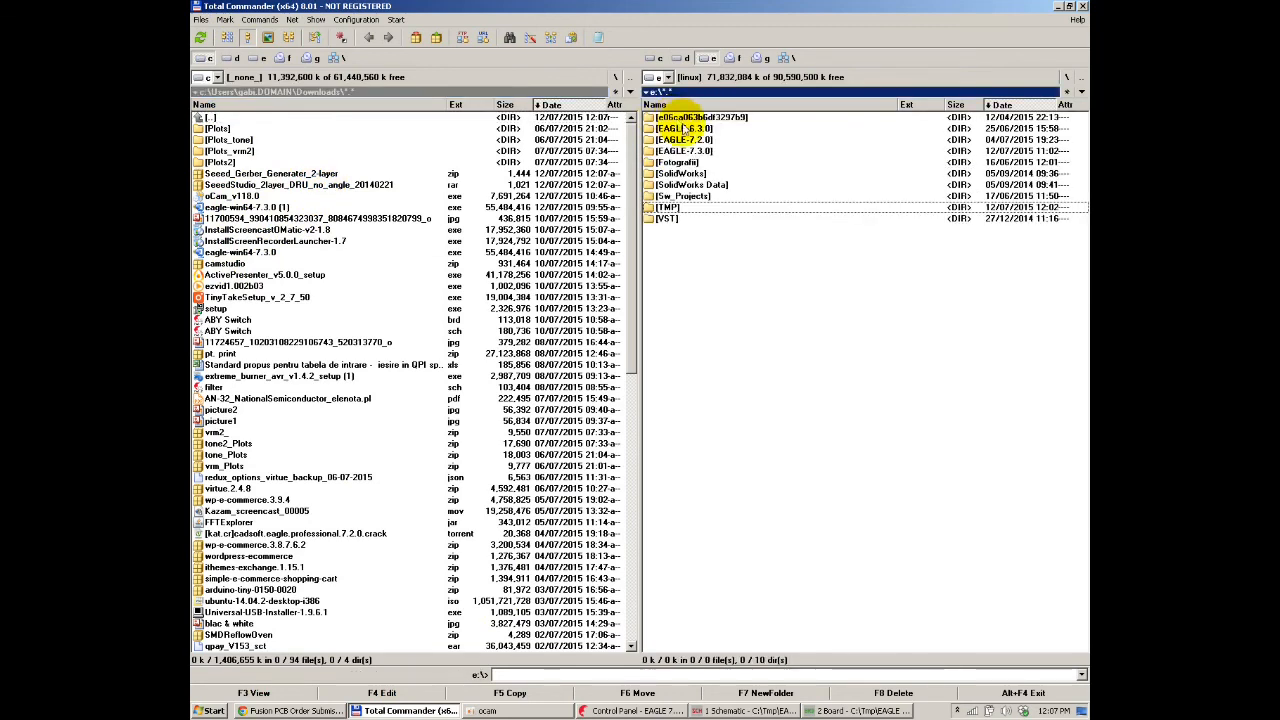
pyautogui.doubleClick(700, 152)
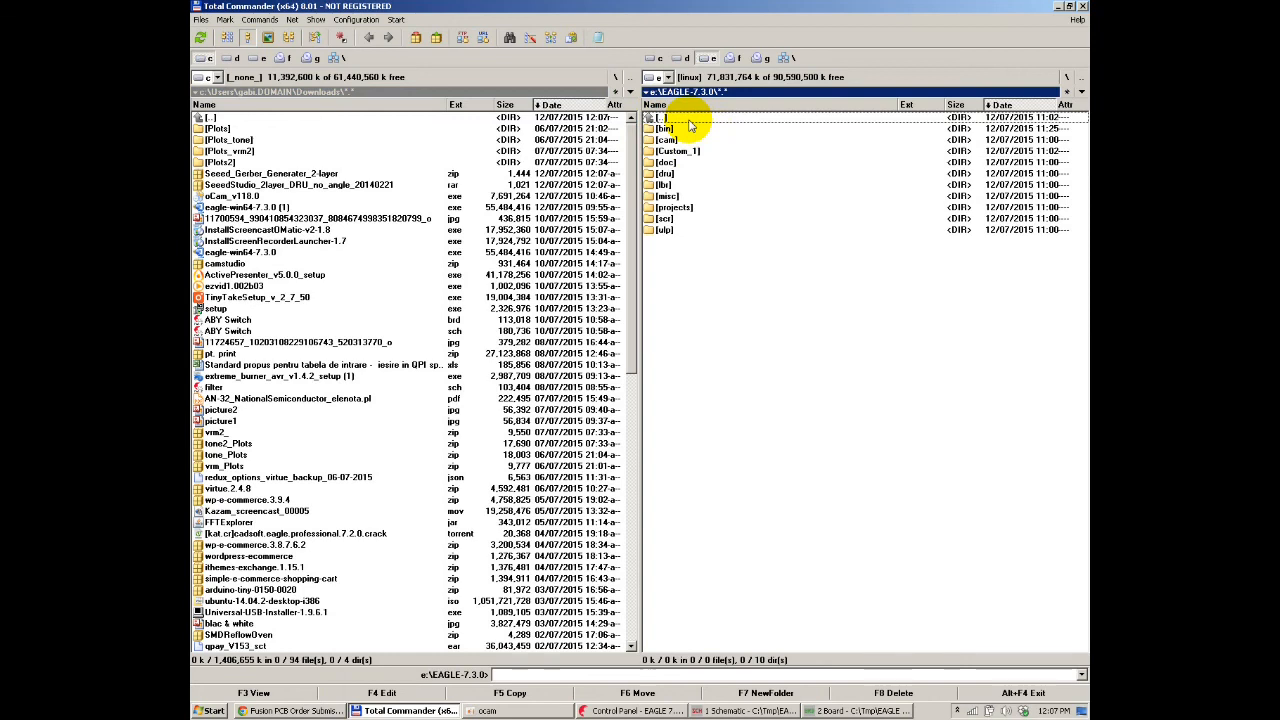
pyautogui.press('F7')
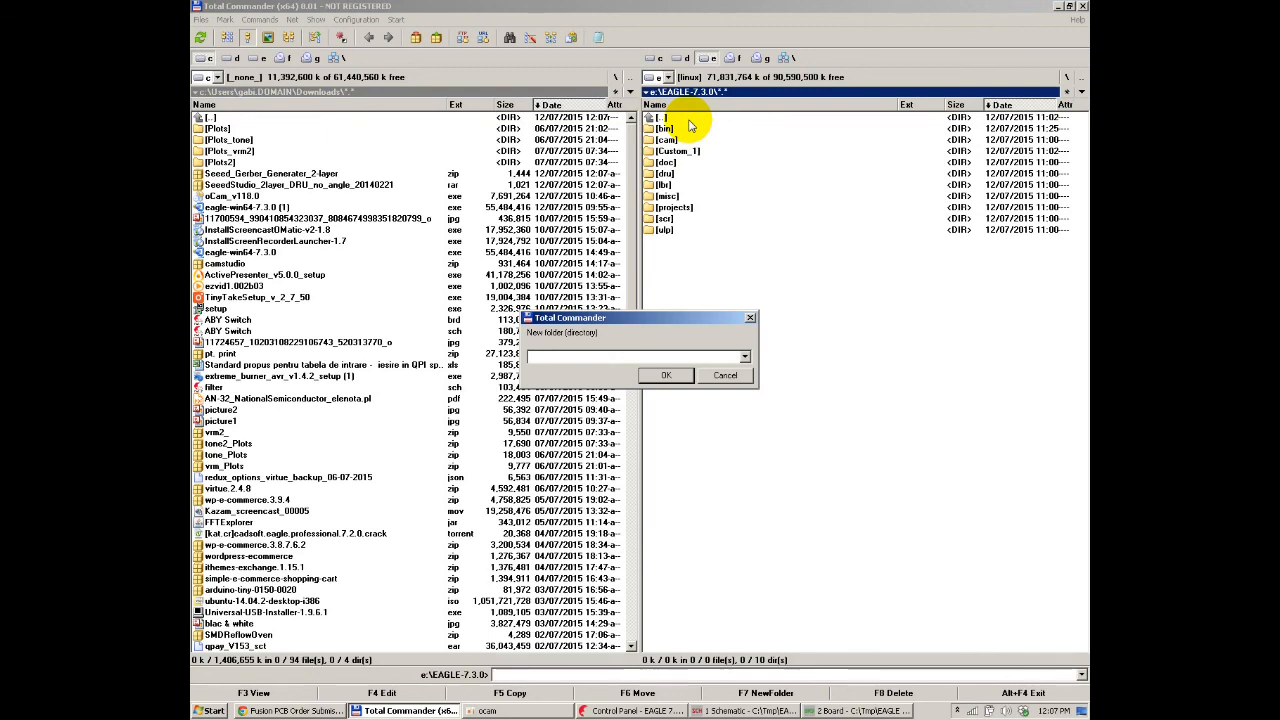
pyautogui.write('RUL')
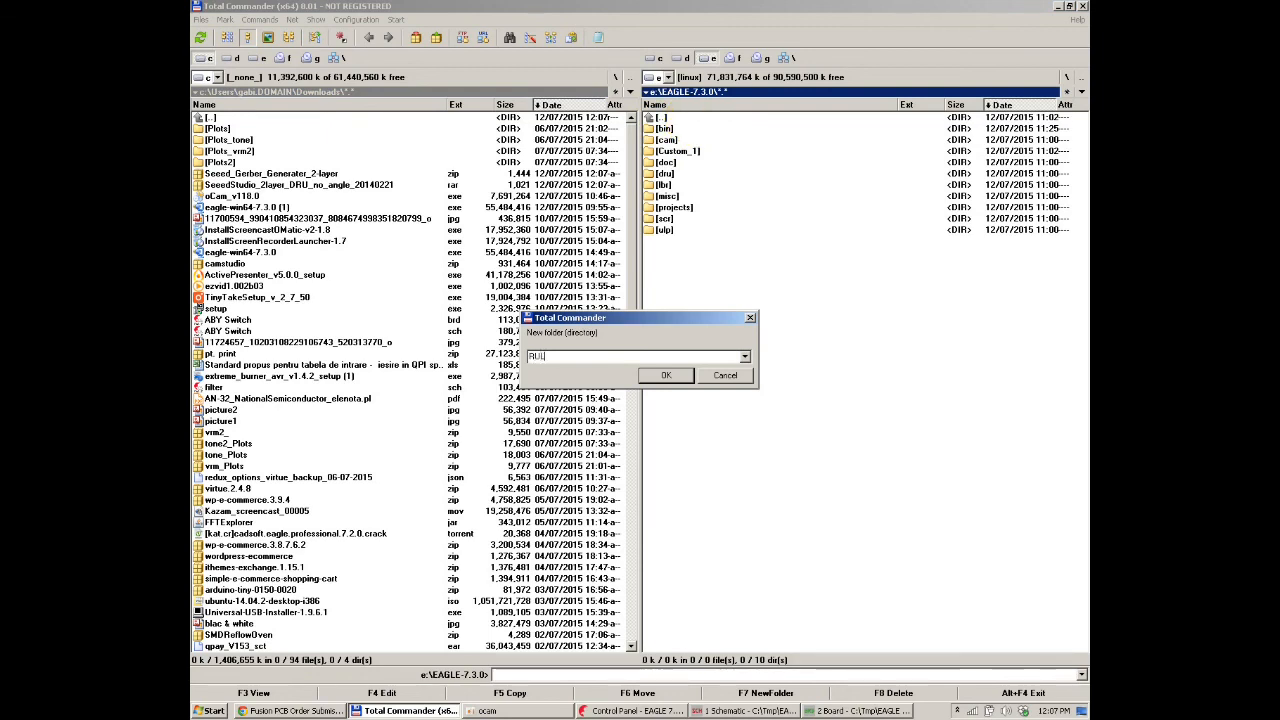
pyautogui.press('Return')
pyautogui.doubleClick(690, 128)
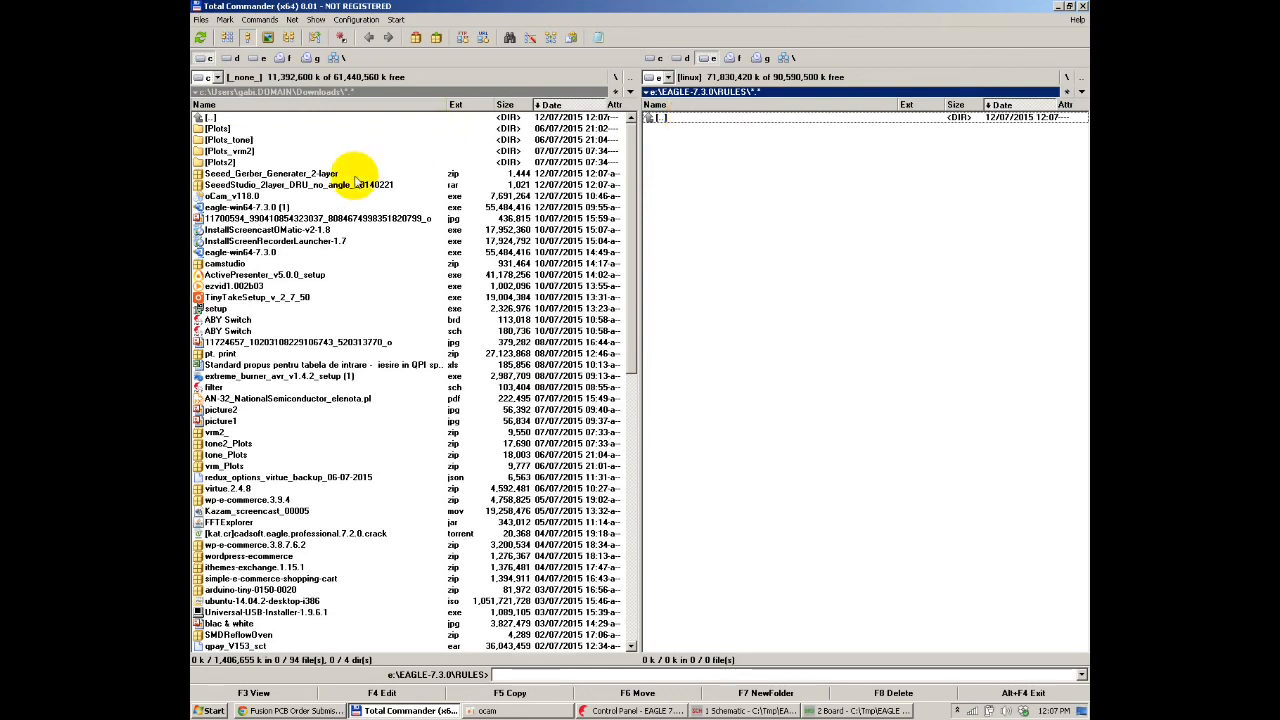
# Step: Extract the Seeed_Gerber_Generater_2-layer cam file from its zip archive into the RULES folder
pyautogui.click(275, 174)
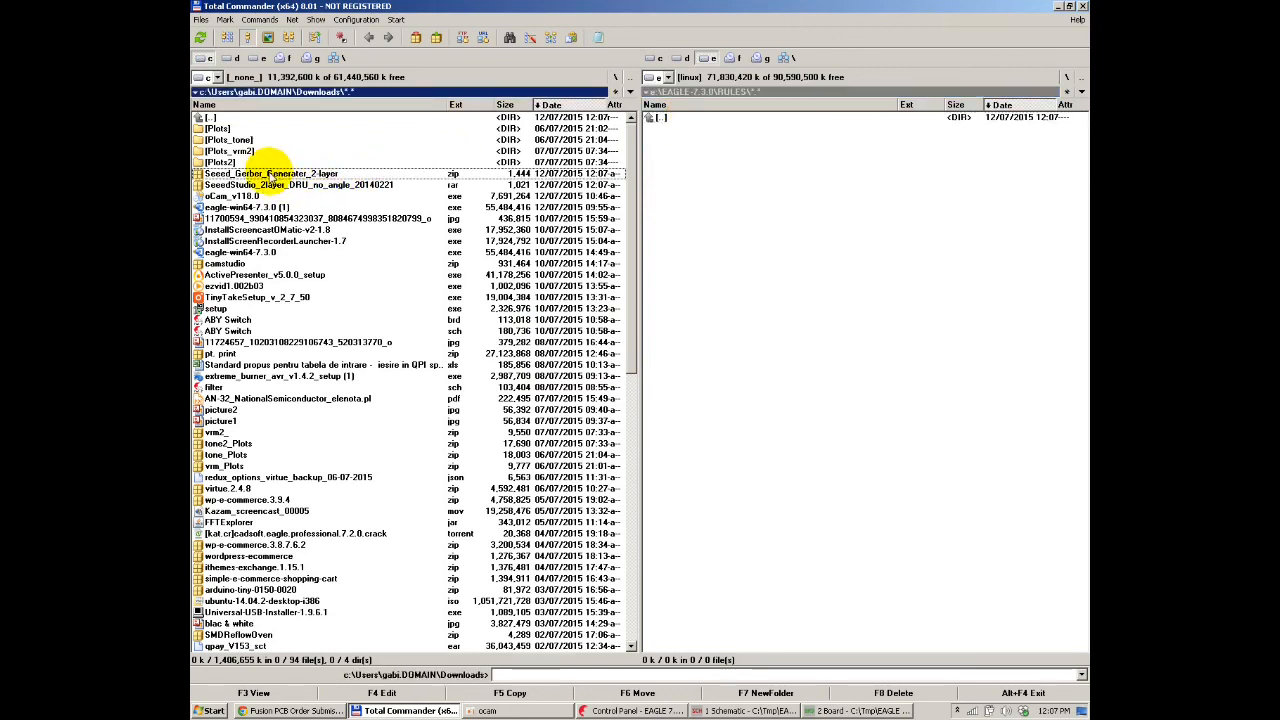
pyautogui.doubleClick(275, 174)
pyautogui.click(285, 145)
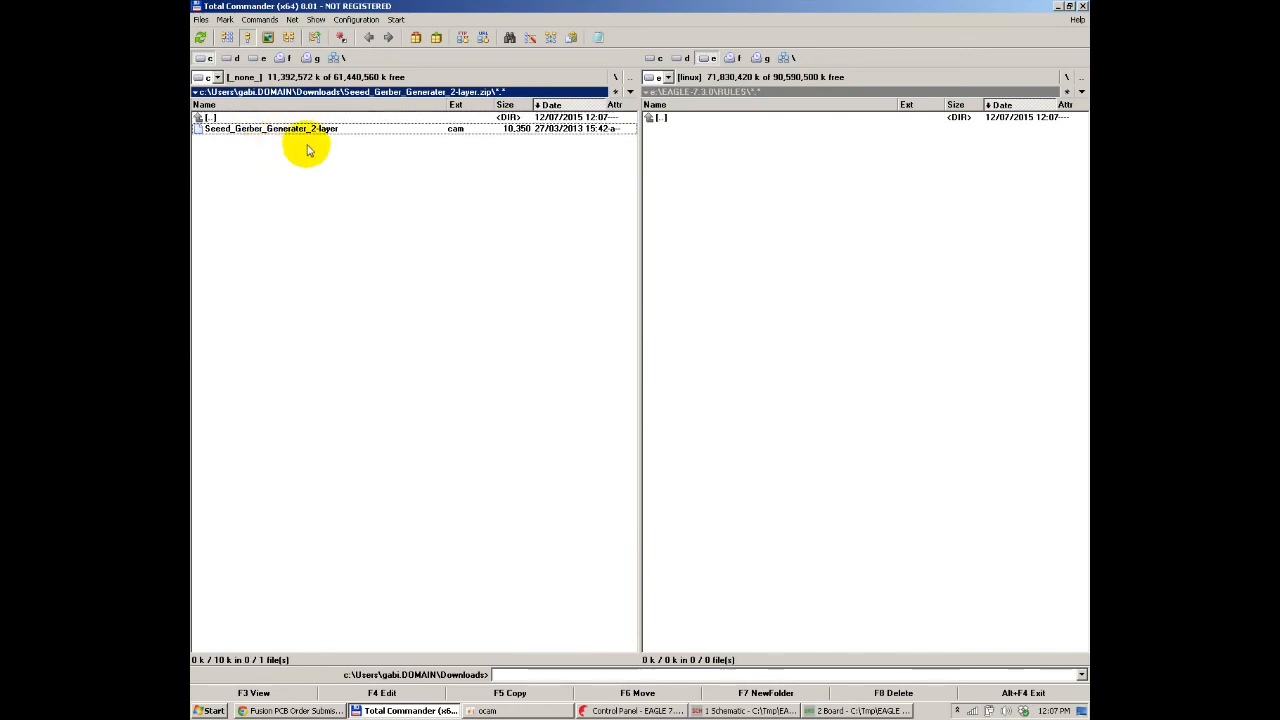
pyautogui.press('F5')
pyautogui.press('Return')
pyautogui.press('Up')
pyautogui.press('Return')
# Step: Extract the SeeedStudio_2layer_DRU_no_angle_20140221 dru file from its rar archive into the RULES folder and leave the archive
pyautogui.press('Down')
pyautogui.press('Return')
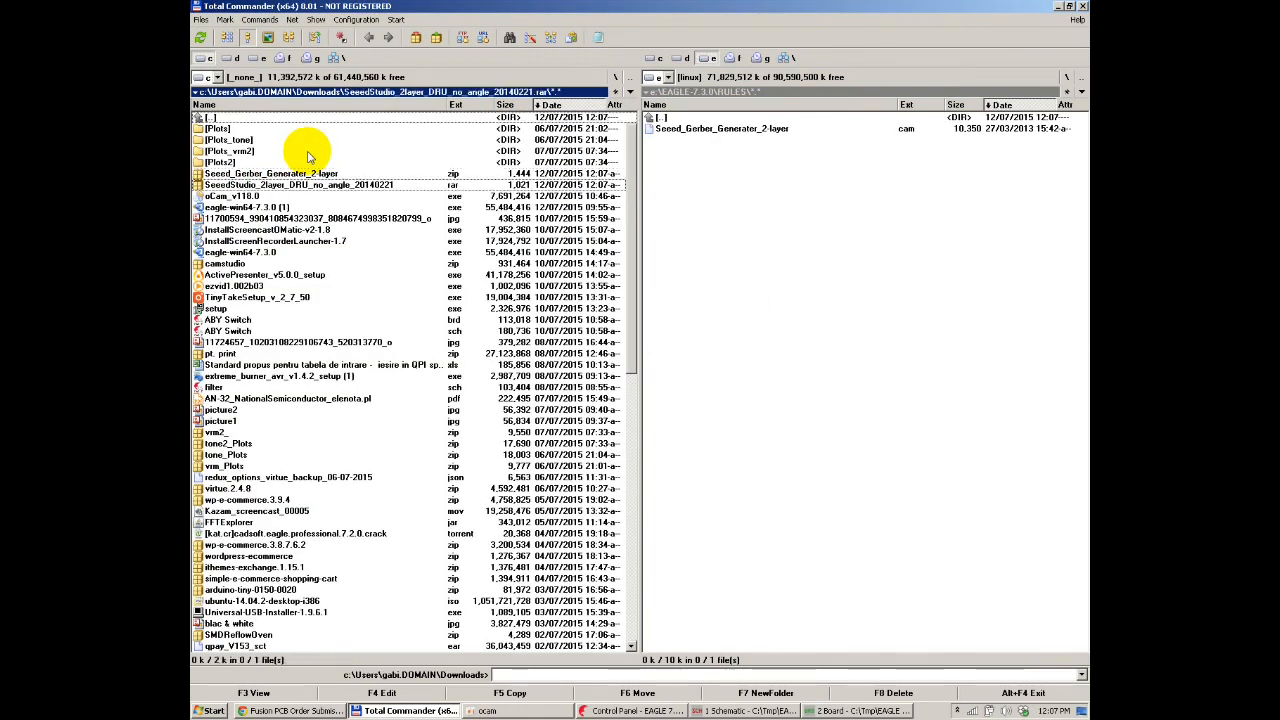
pyautogui.press('Down')
pyautogui.press('F5')
pyautogui.press('Return')
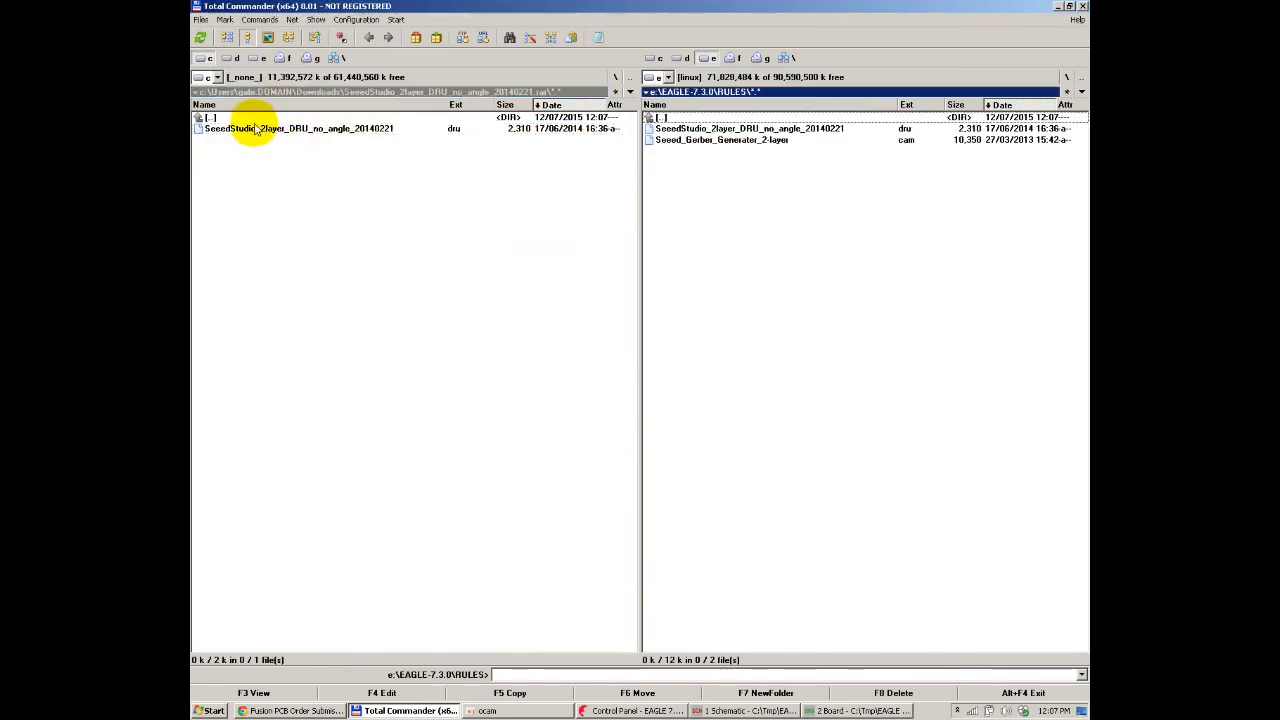
pyautogui.doubleClick(254, 119)
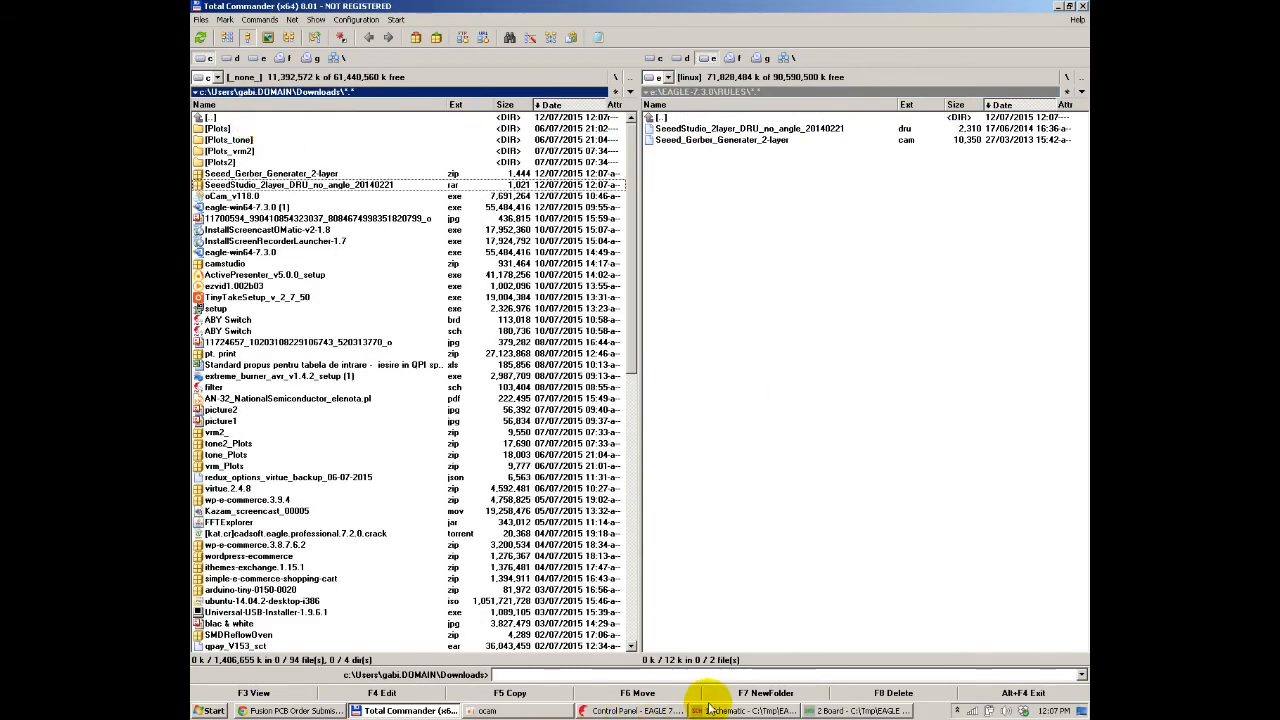
# Step: Review the extracted DRU and CAM files in the RULES folder and return to the EAGLE board
pyautogui.click(835, 711)
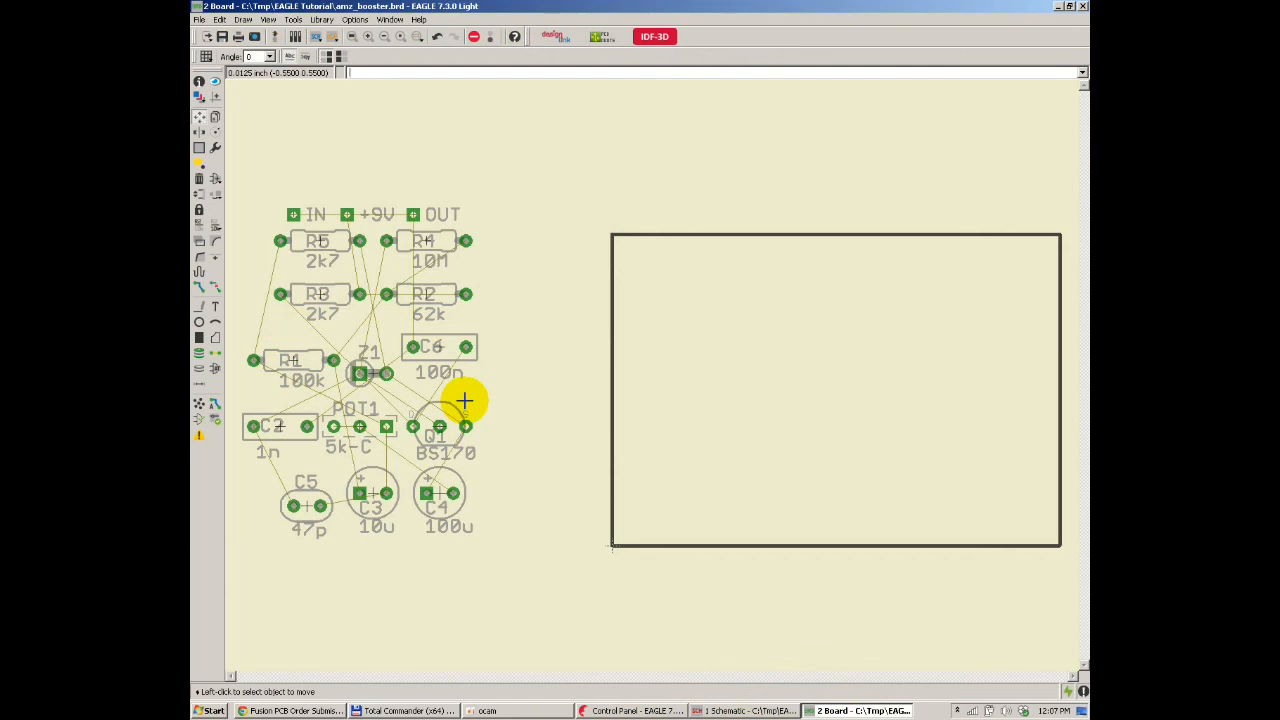
pyautogui.click(430, 708)
pyautogui.click(842, 130)
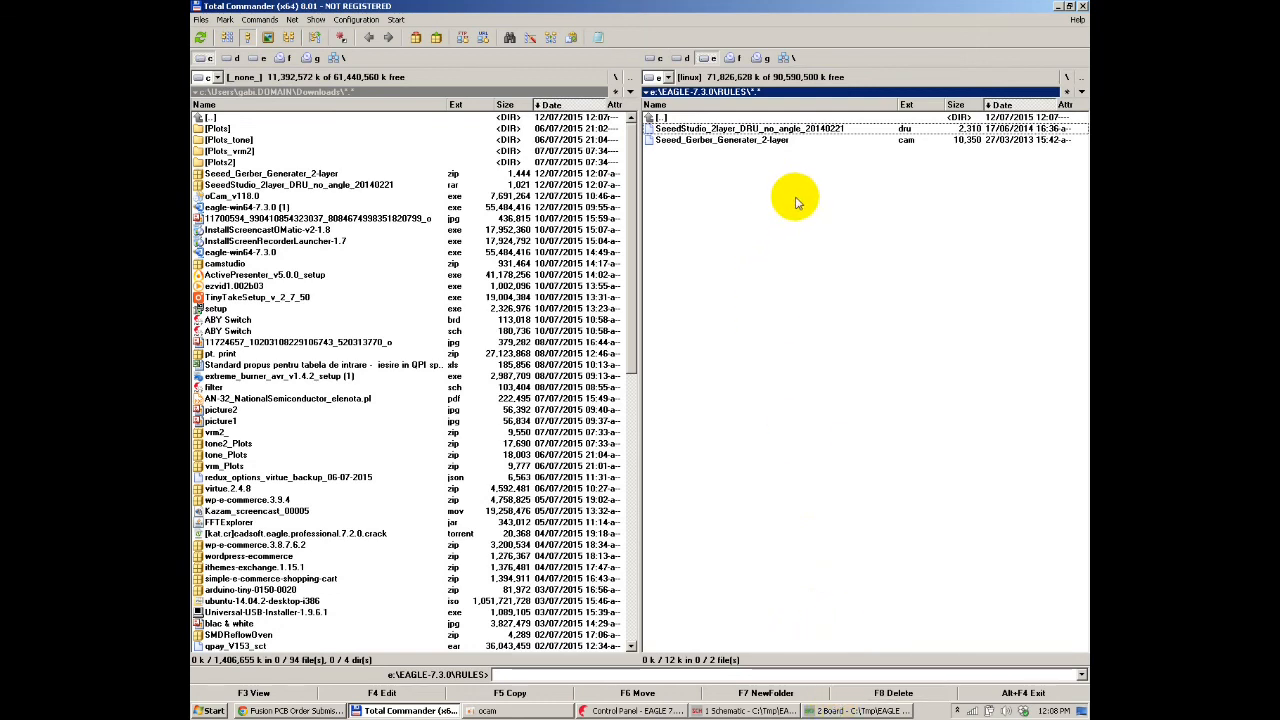
pyautogui.click(785, 142)
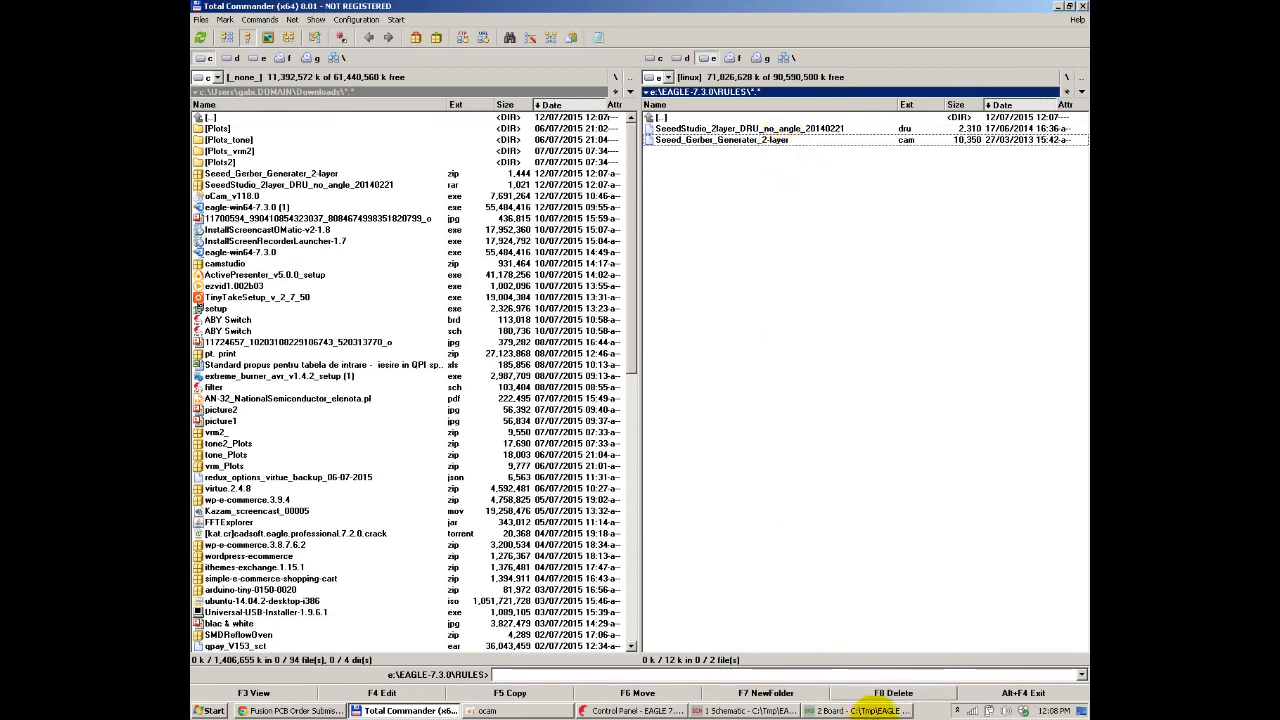
pyautogui.click(857, 711)
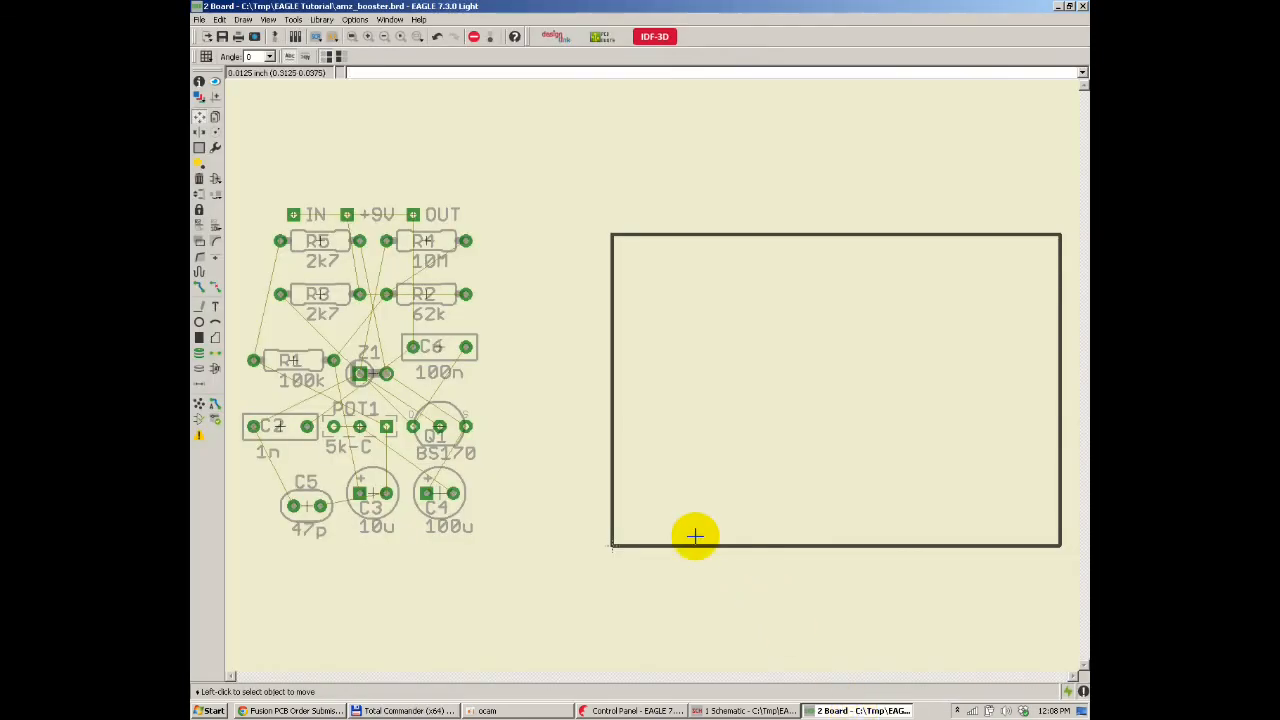
pyautogui.click(214, 425)
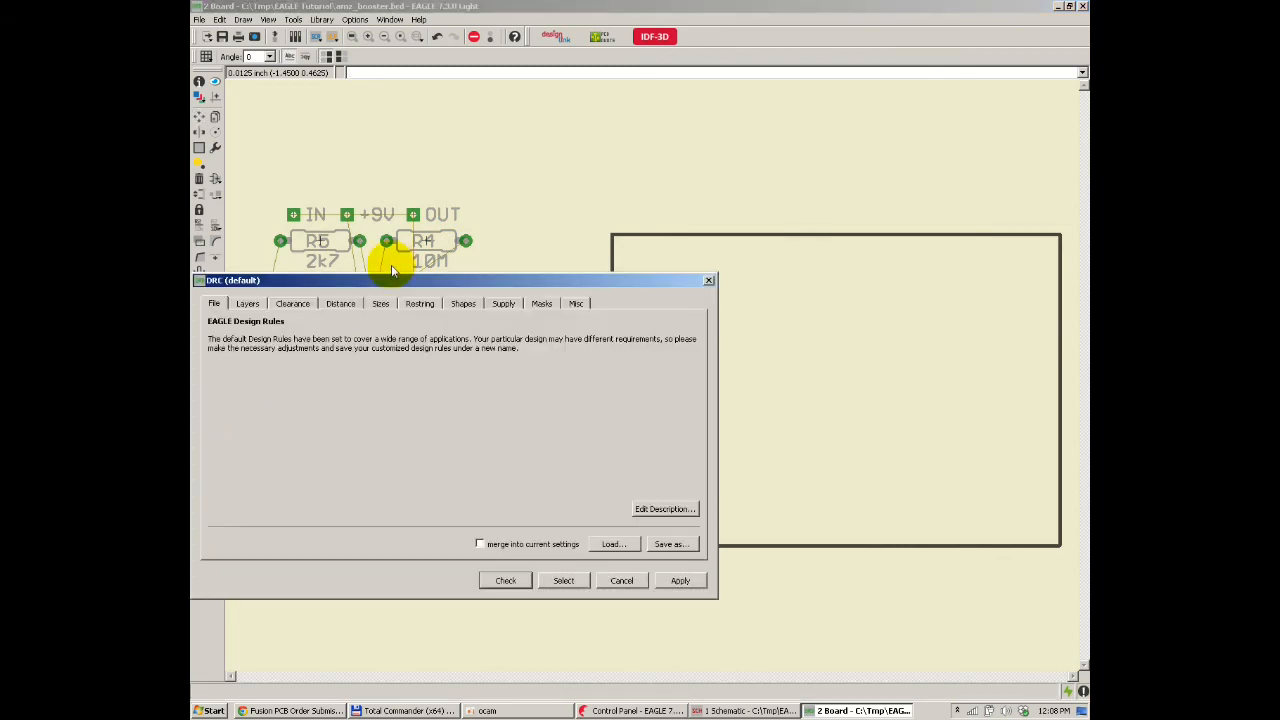
pyautogui.moveTo(378, 287); pyautogui.dragTo(674, 267)
pyautogui.press('Escape')
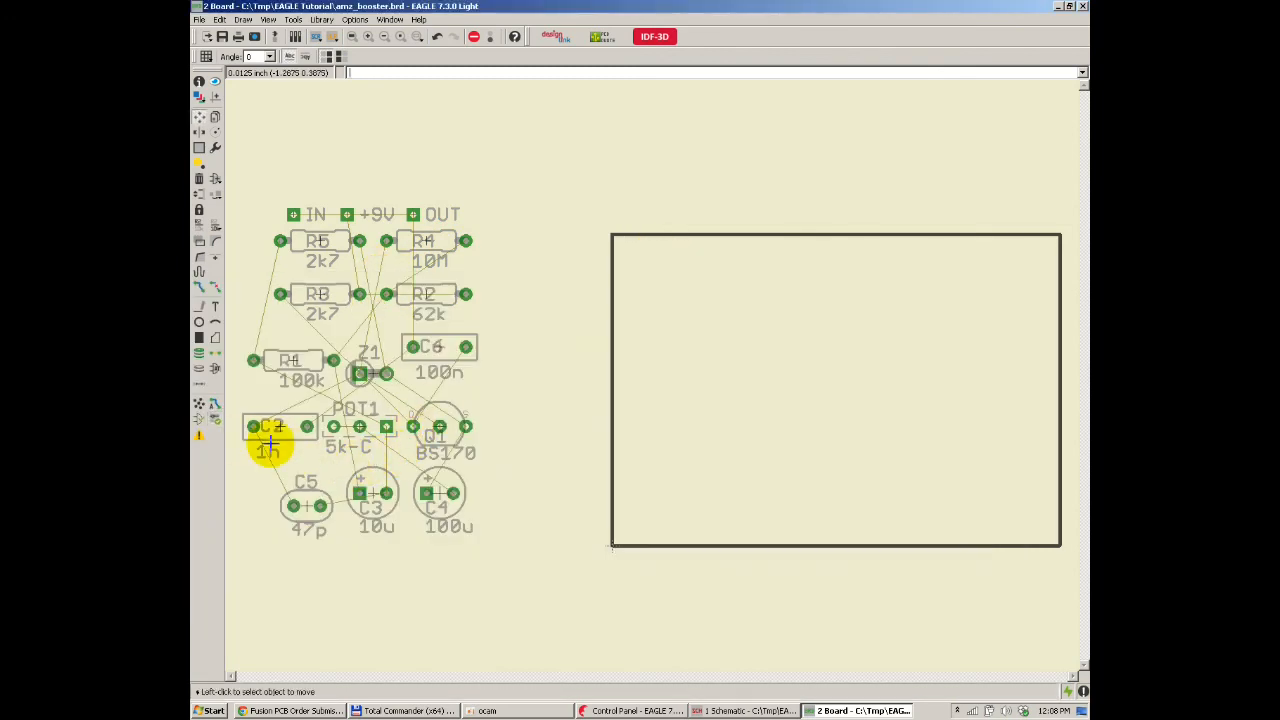
# Step: Load SeeedStudio_2layer_DRU_no_angle_20140221 from the RULES folder in E:\EAGLE-7.3.0 as the board's design rules, apply it and start area selection for the check
pyautogui.click(215, 424)
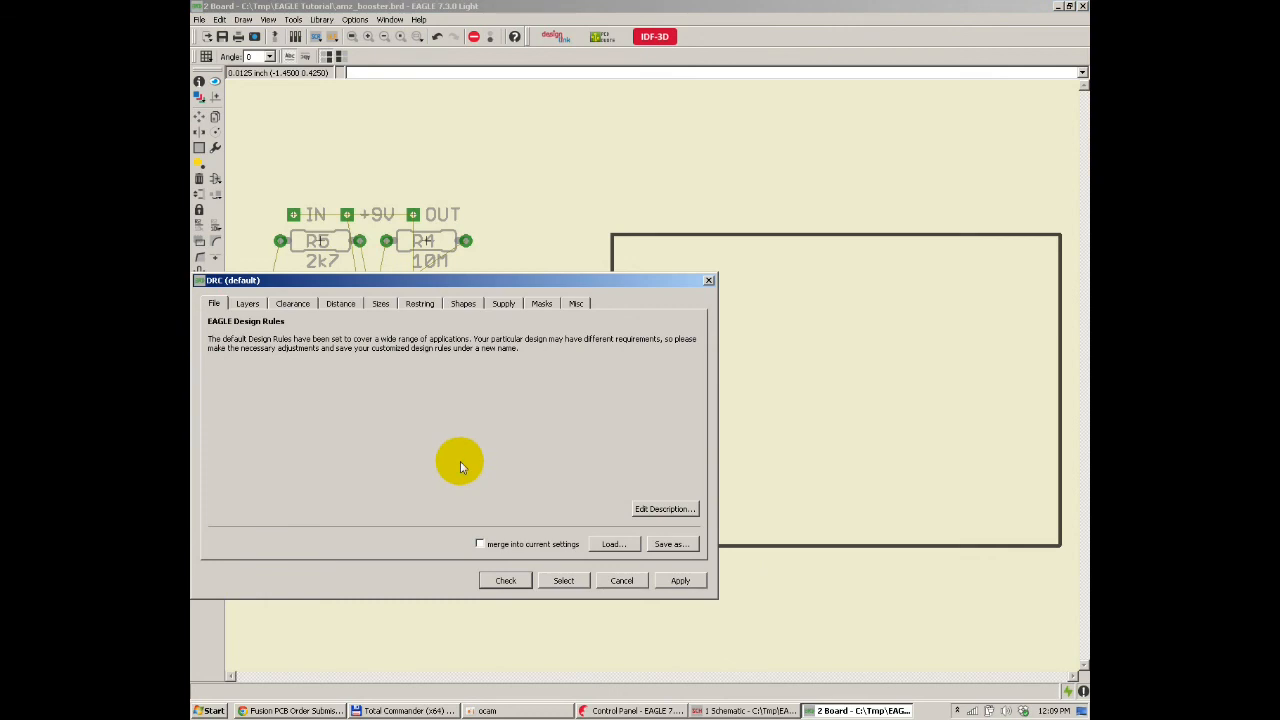
pyautogui.click(612, 545)
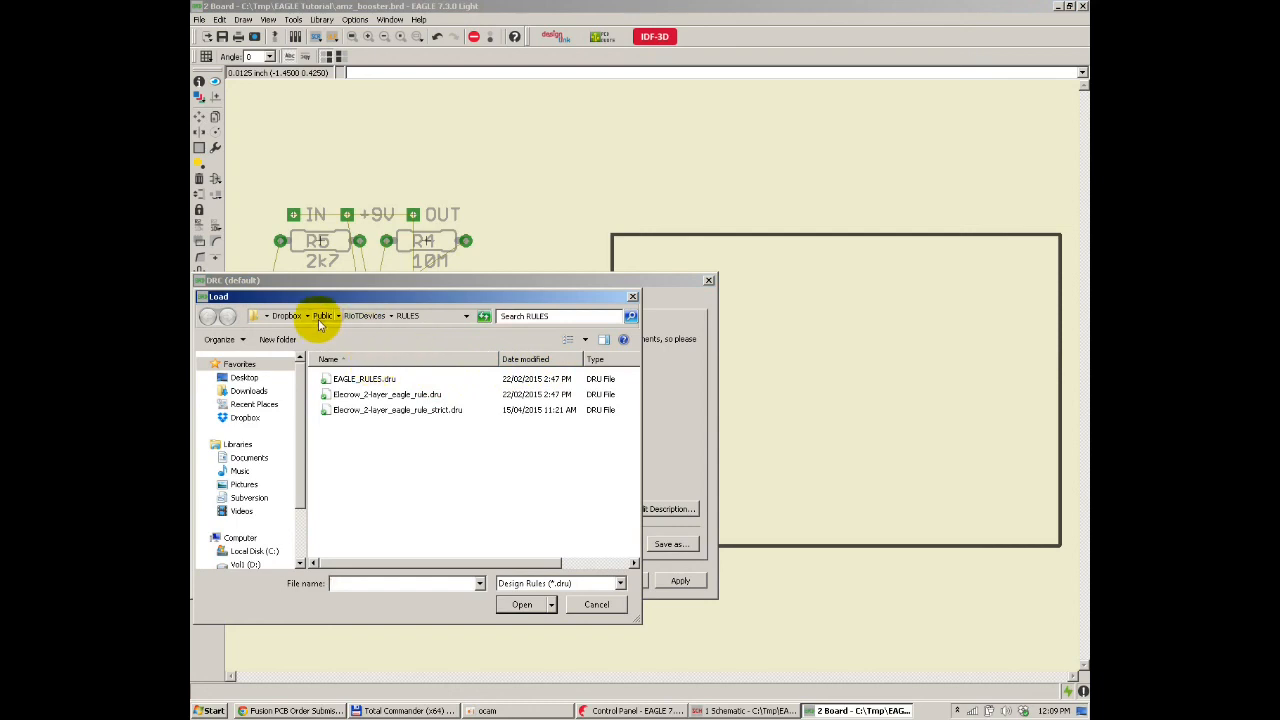
pyautogui.click(290, 316)
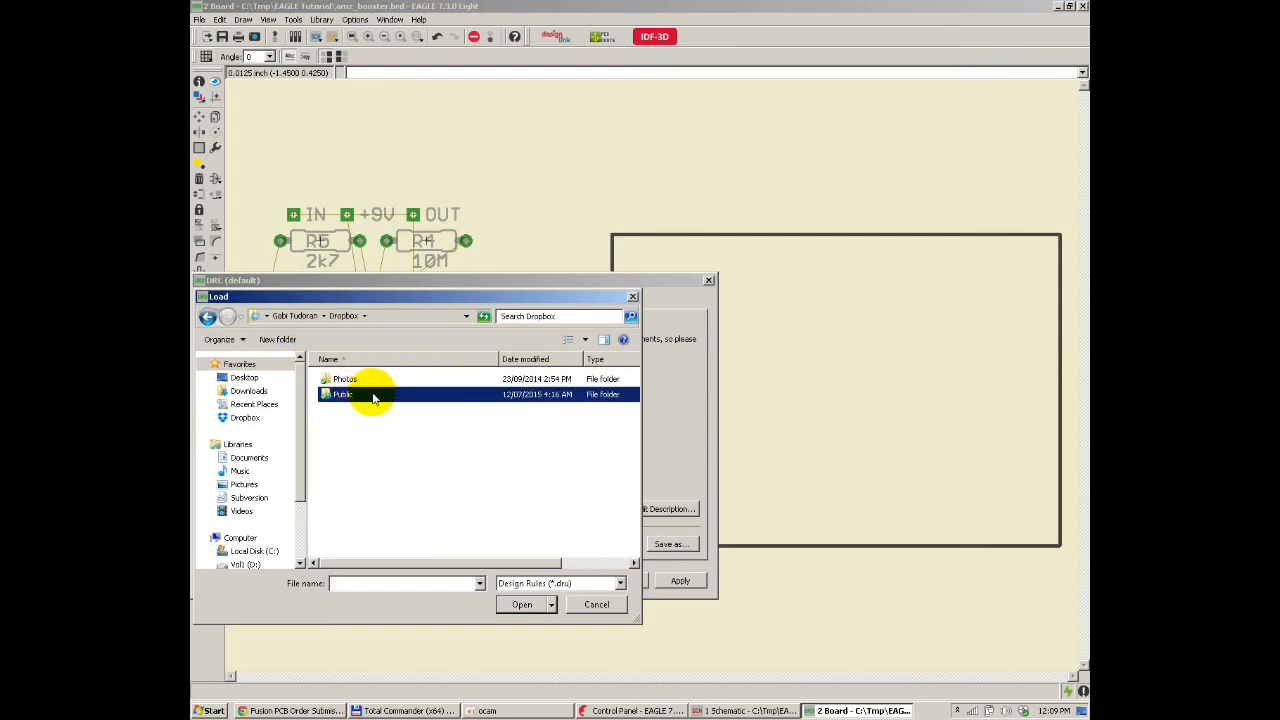
pyautogui.scroll(-3, 300, 505)
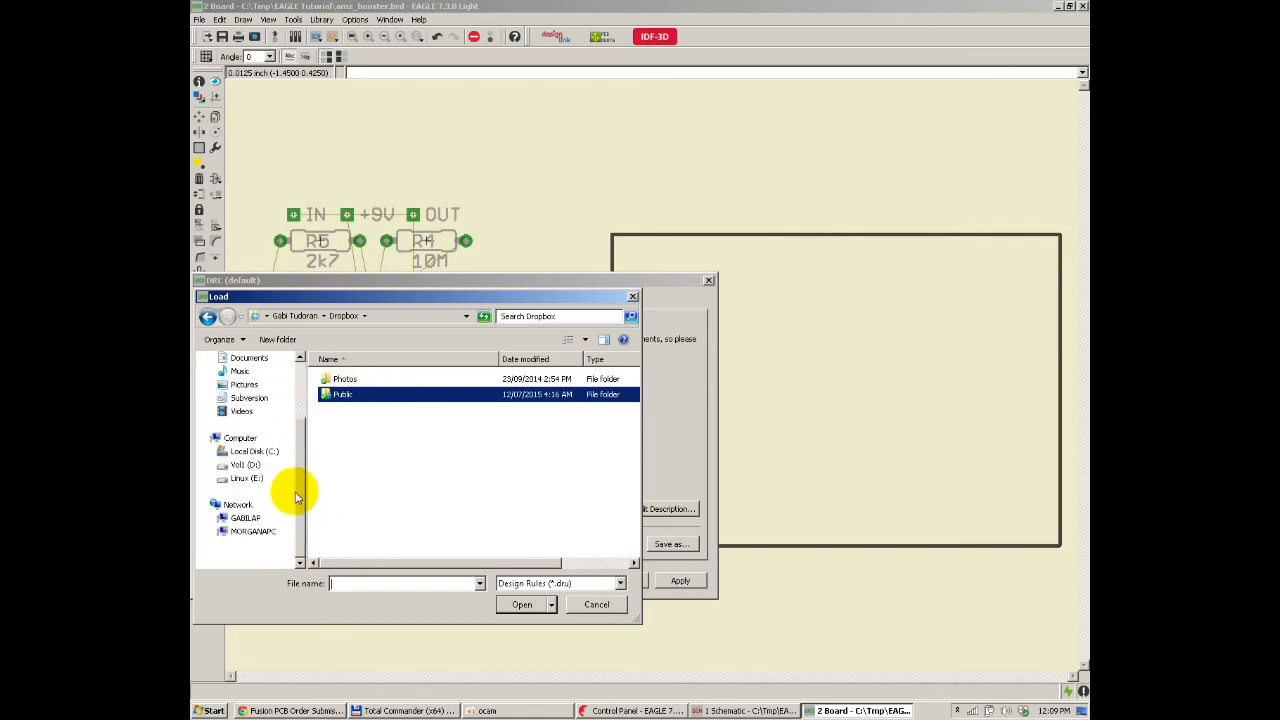
pyautogui.click(247, 479)
pyautogui.click(348, 427)
pyautogui.doubleClick(348, 427)
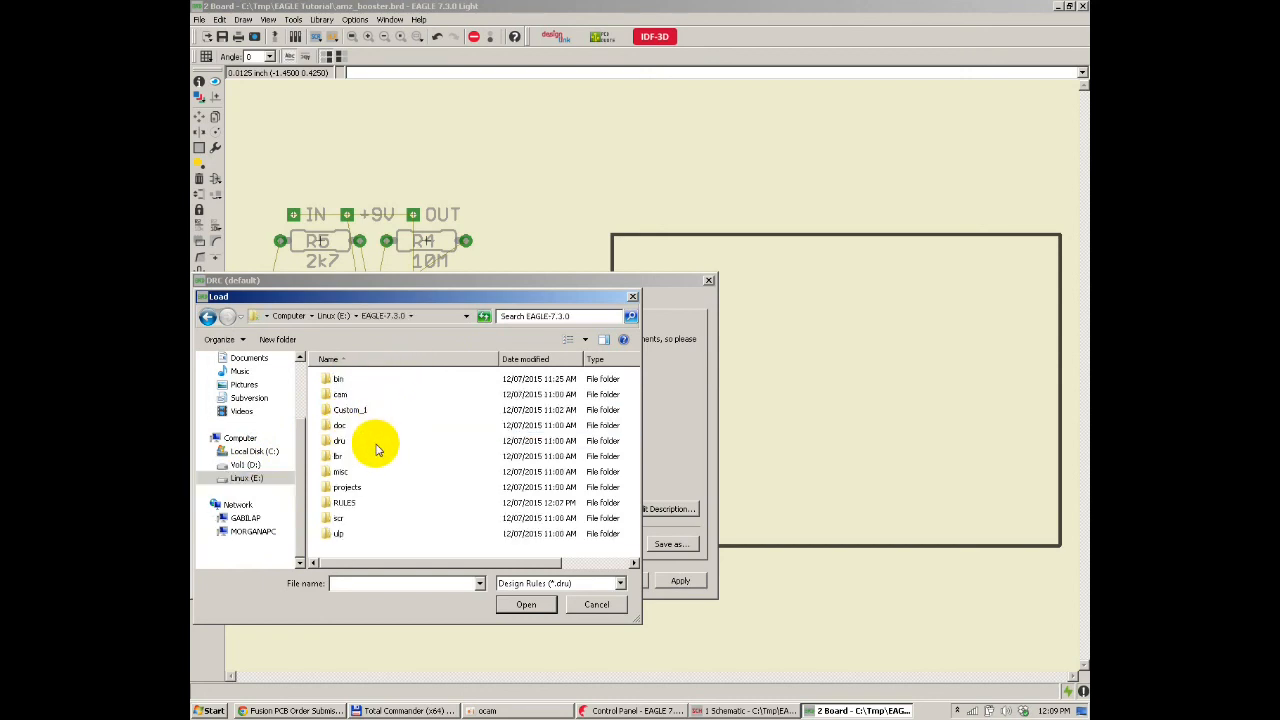
pyautogui.doubleClick(344, 502)
pyautogui.click(358, 378)
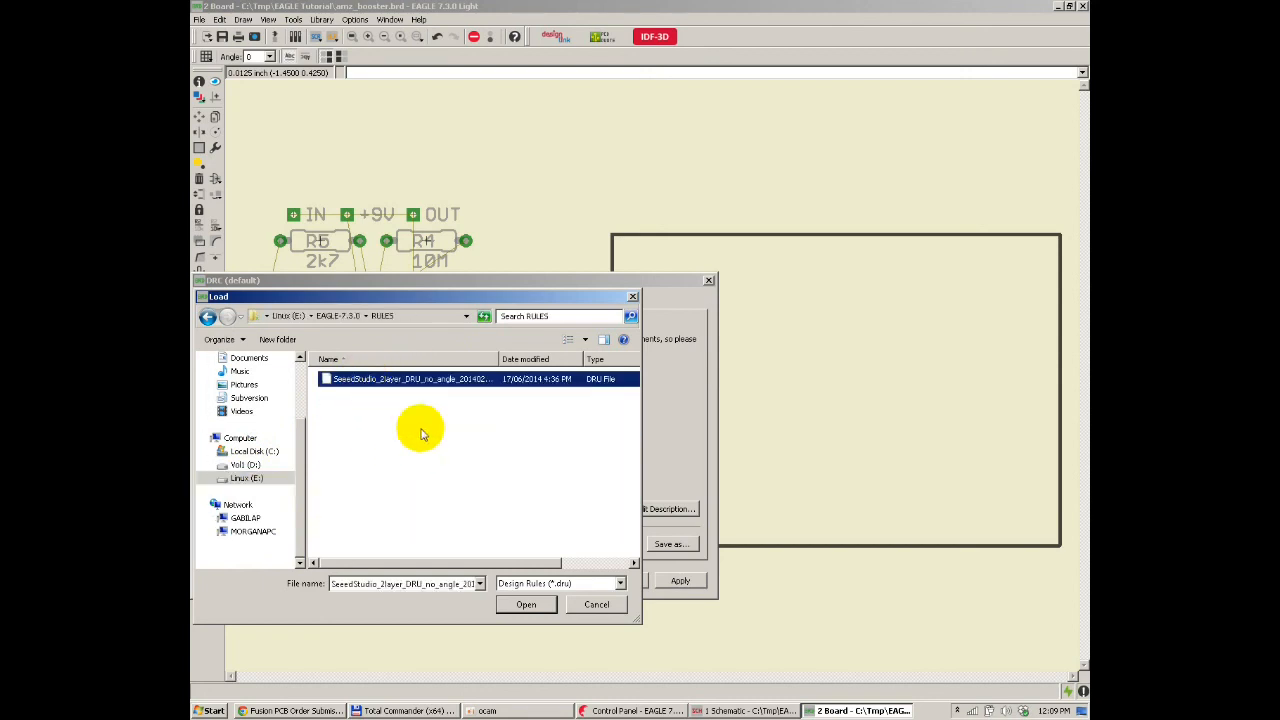
pyautogui.click(527, 605)
pyautogui.click(697, 583)
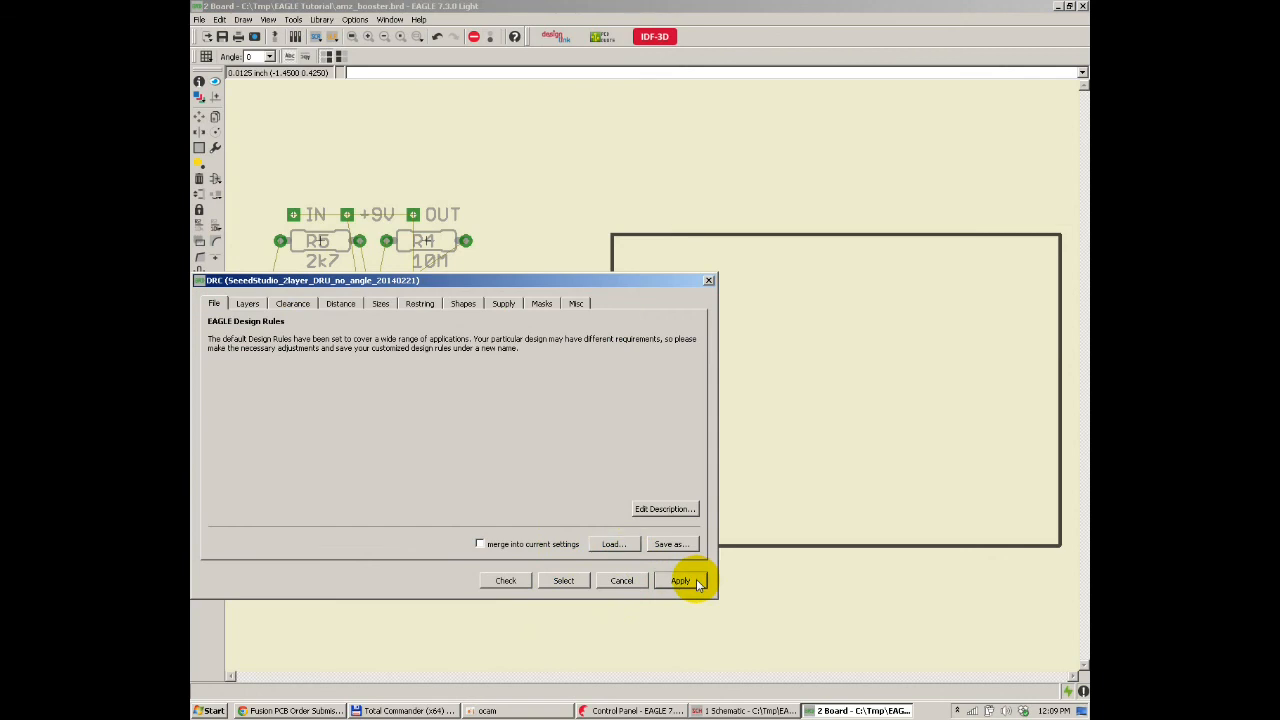
pyautogui.click(564, 581)
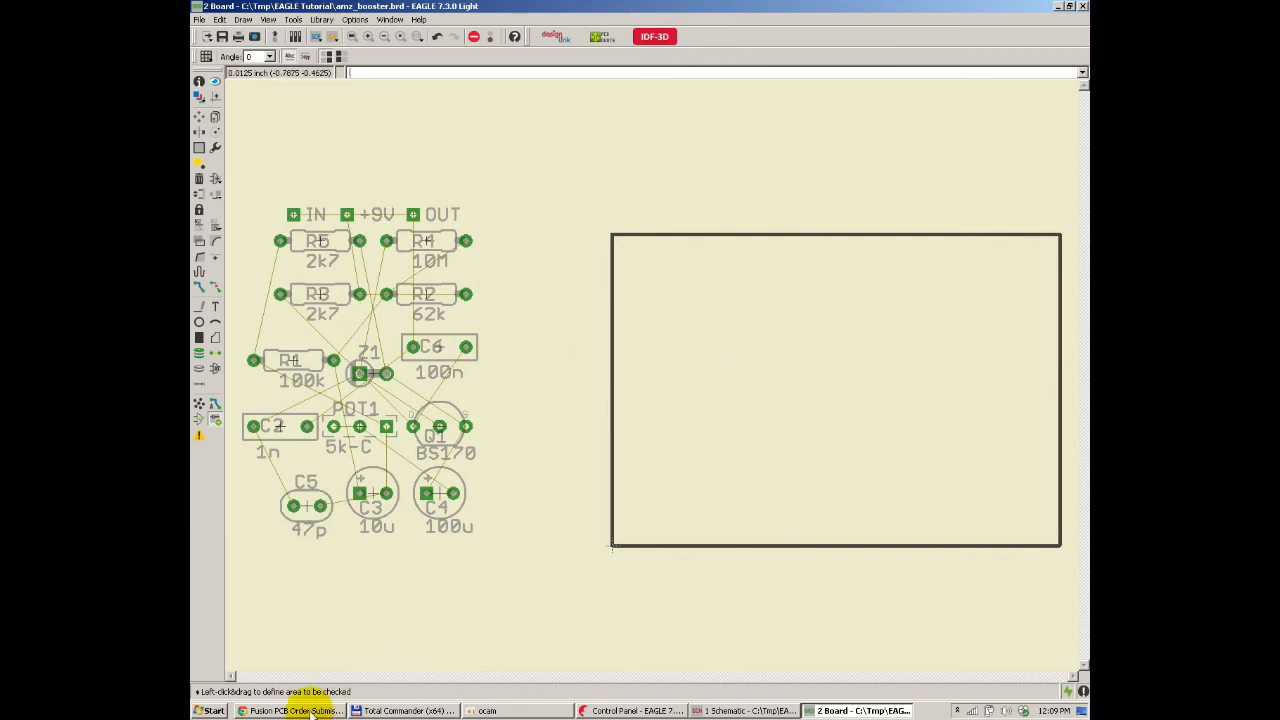
# Step: Compare the AMZ Mosfet Booster schematic in the browser with the unplaced parts on the EAGLE board
pyautogui.click(310, 711)
pyautogui.click(283, 7)
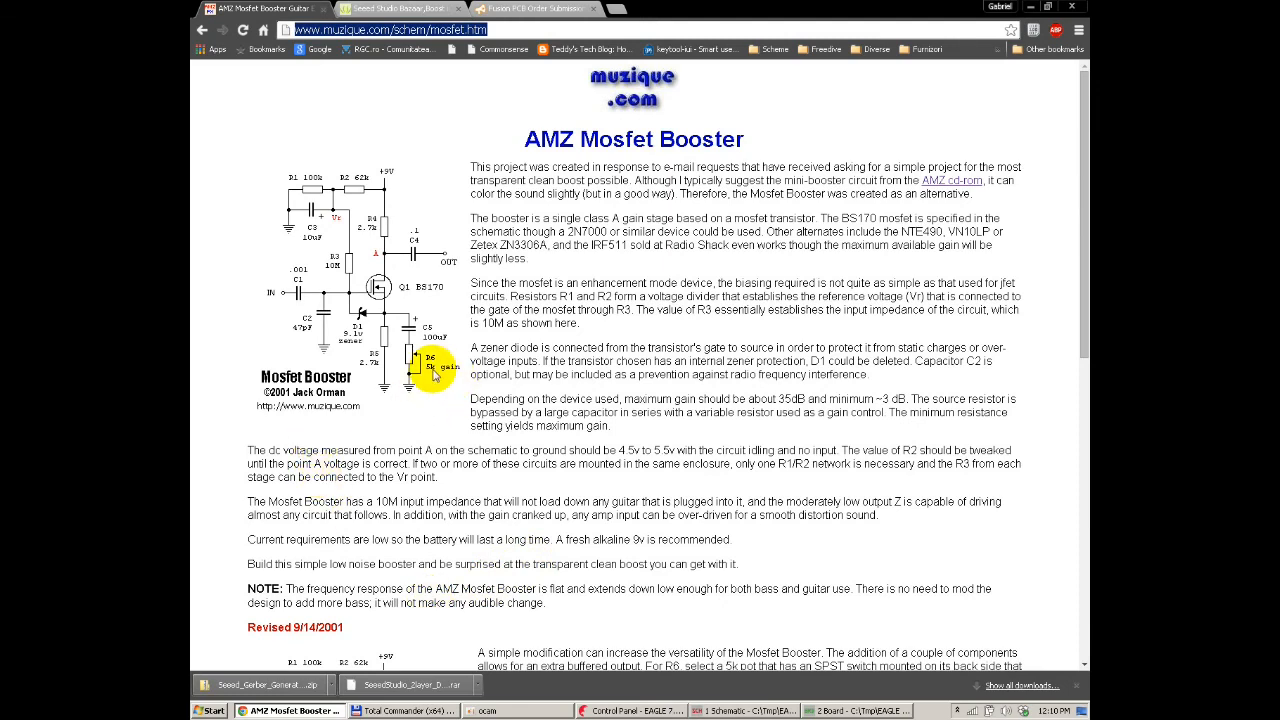
pyautogui.click(830, 711)
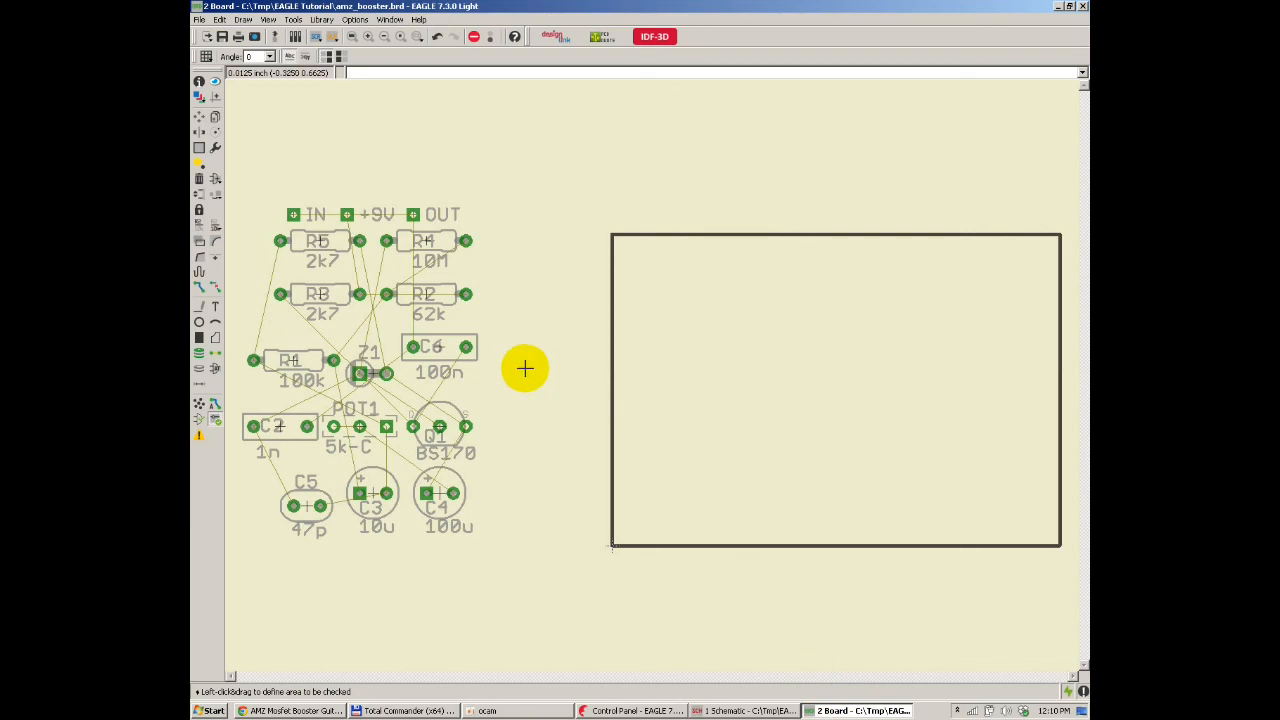
pyautogui.click(288, 709)
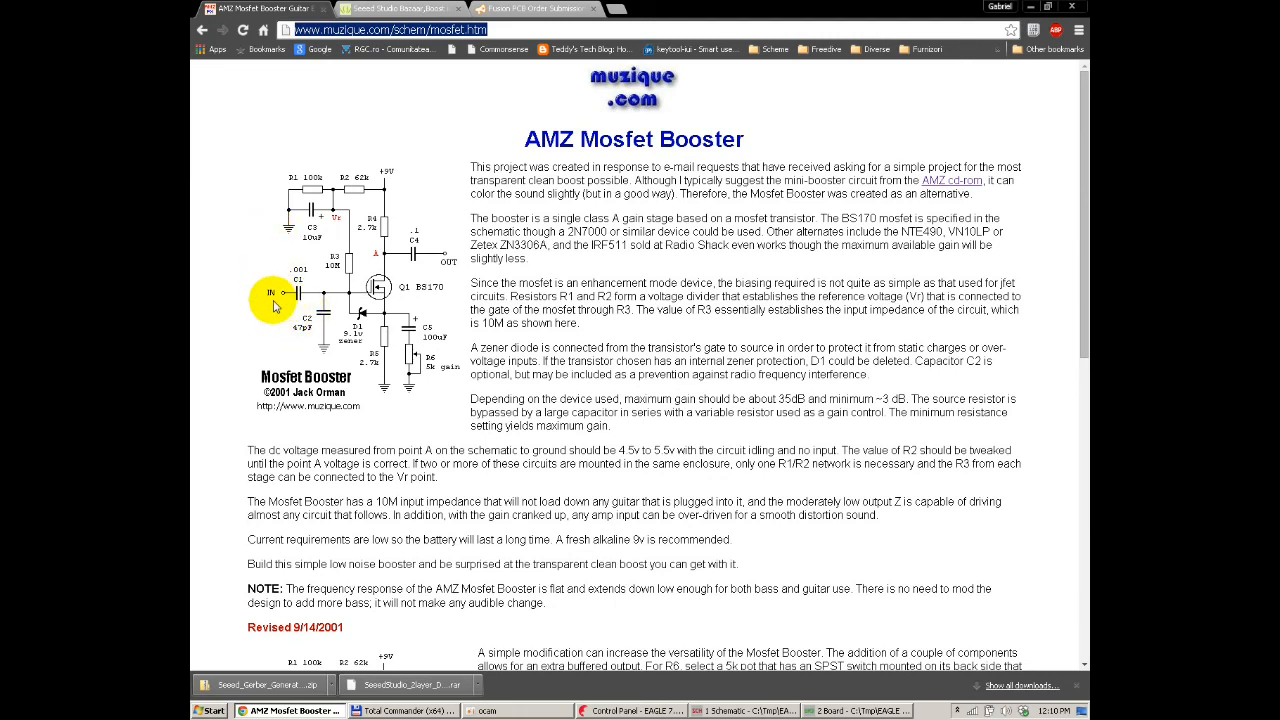
# Step: Return to the EAGLE board, leave the design rules dialog and move the IN pad inside the board outline near its left edge
pyautogui.click(851, 711)
pyautogui.moveTo(299, 207); pyautogui.dragTo(340, 171)
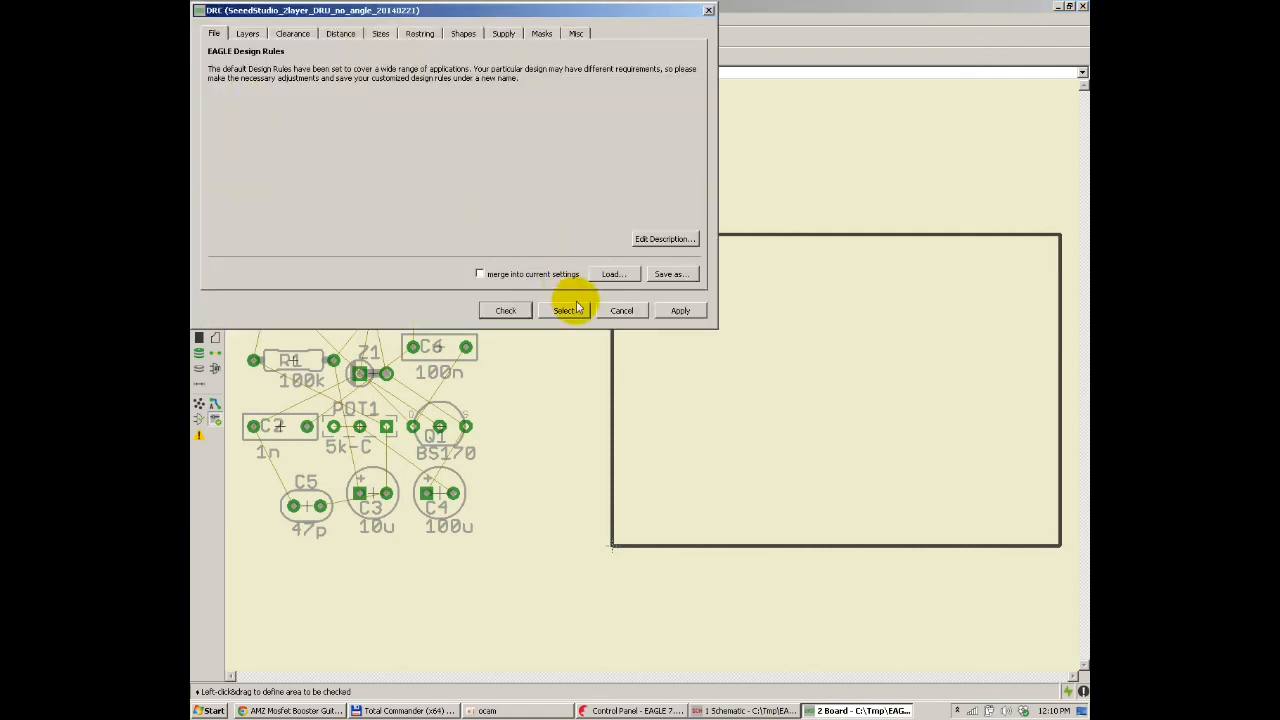
pyautogui.click(567, 310)
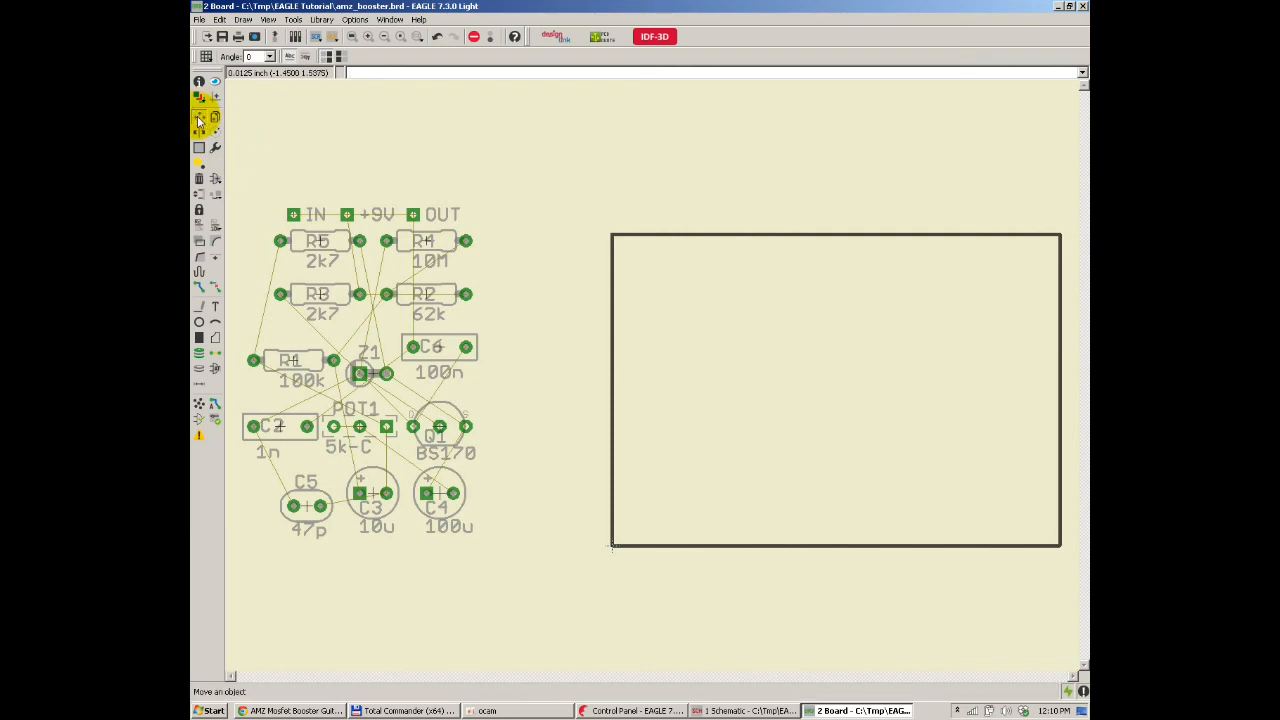
pyautogui.click(199, 119)
pyautogui.click(294, 213)
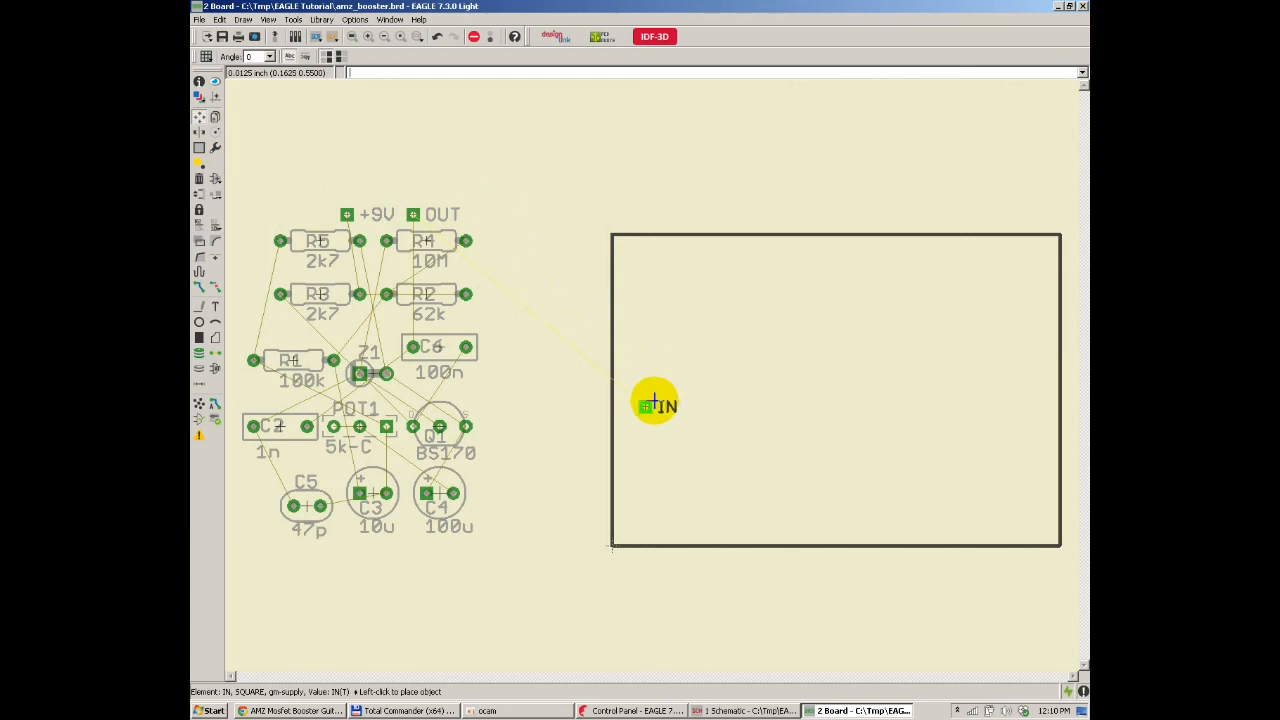
pyautogui.click(654, 401)
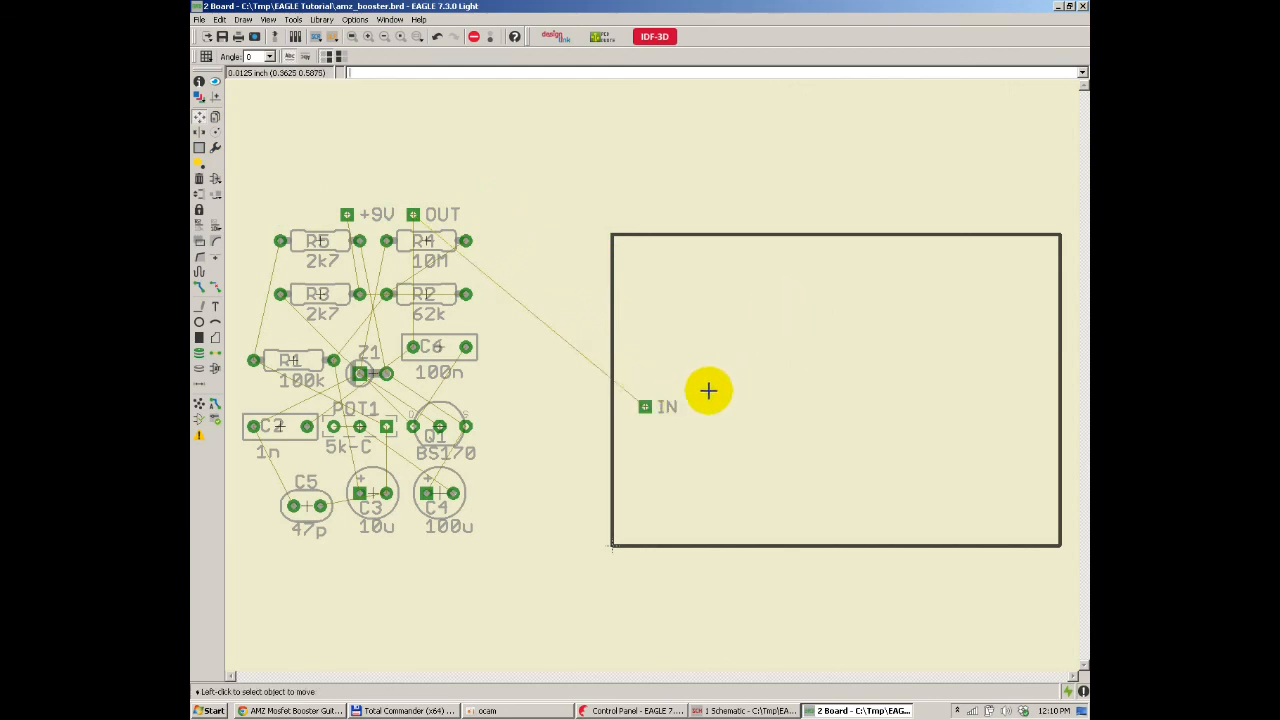
# Step: Rotate the OUT pad to 90 degrees and place it inside the outline just above the IN pad
pyautogui.click(414, 213)
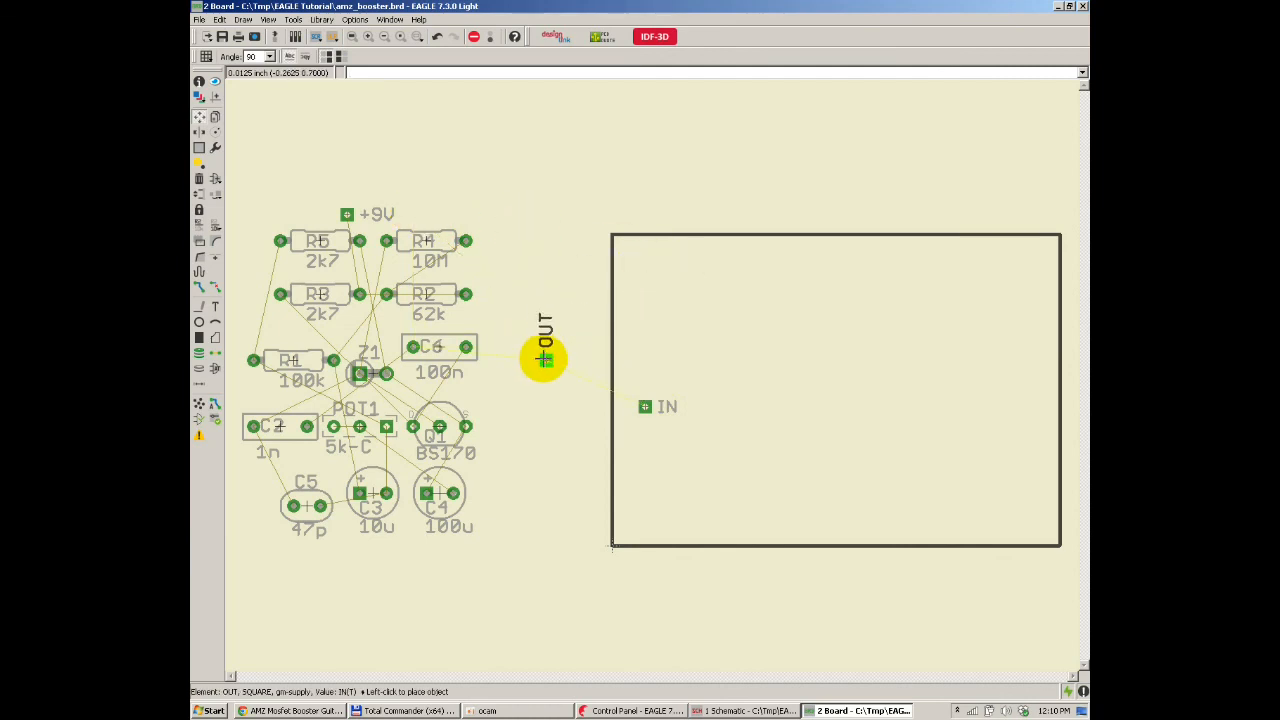
pyautogui.click(543, 361)
pyautogui.click(628, 392)
pyautogui.click(541, 364)
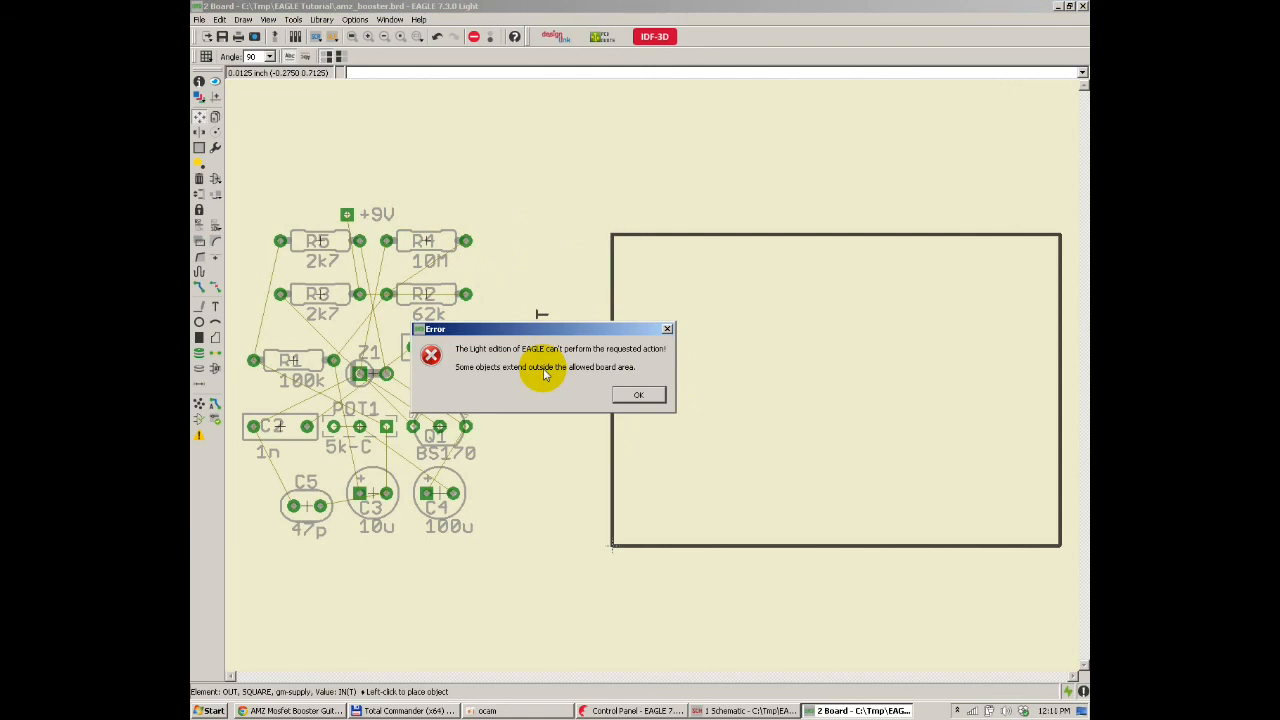
pyautogui.press('Return')
pyautogui.click(652, 347)
pyautogui.scroll(-1, 757, 366)
pyautogui.scroll(1, 514, 217)
pyautogui.scroll(-1, 468, 318)
pyautogui.scroll(1, 430, 277)
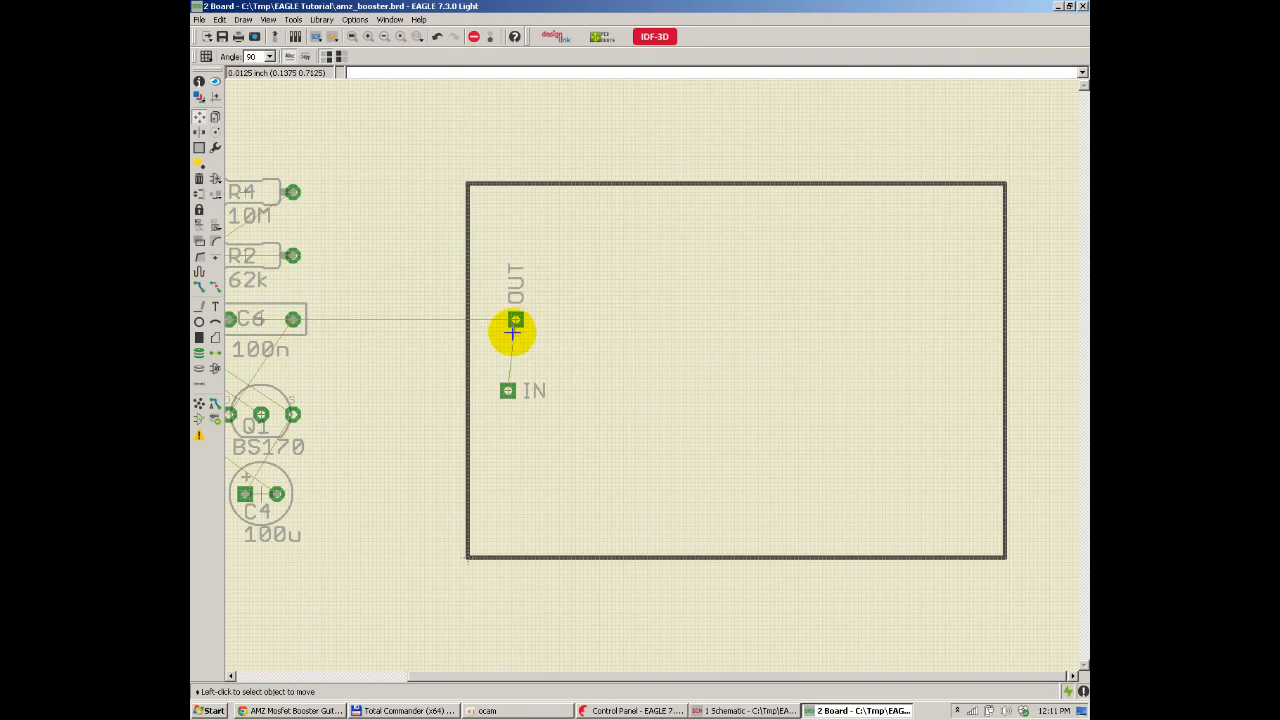
# Step: In the schematic, rename the net segment between C6 and the OUT pad to OUT, then return to the board
pyautogui.click(742, 712)
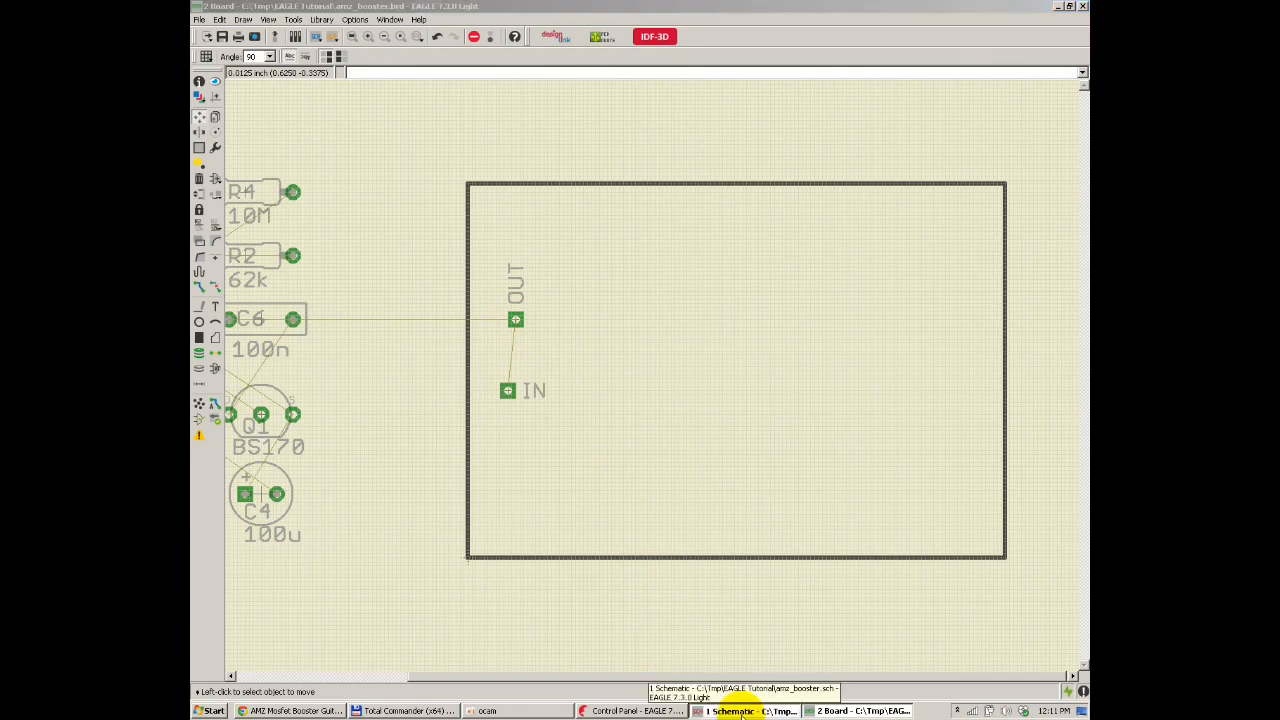
pyautogui.scroll(2, 810, 237)
pyautogui.scroll(2, 810, 237)
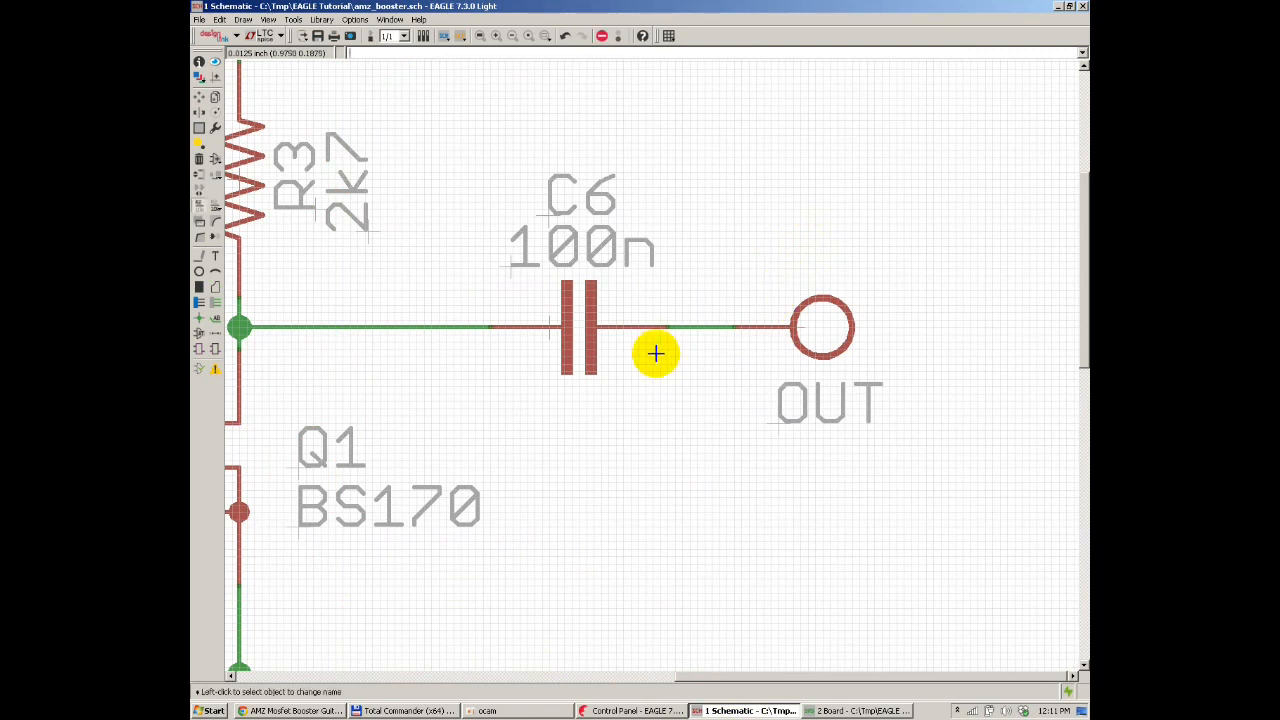
pyautogui.click(697, 333)
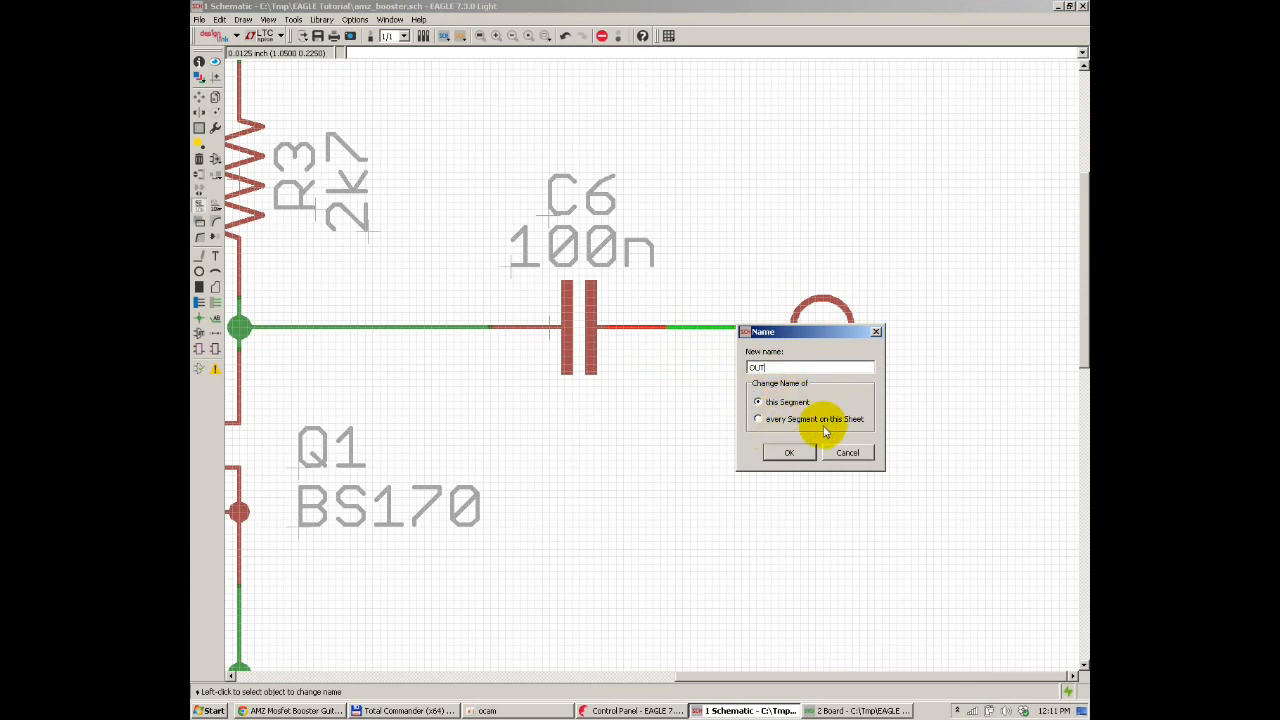
pyautogui.click(790, 453)
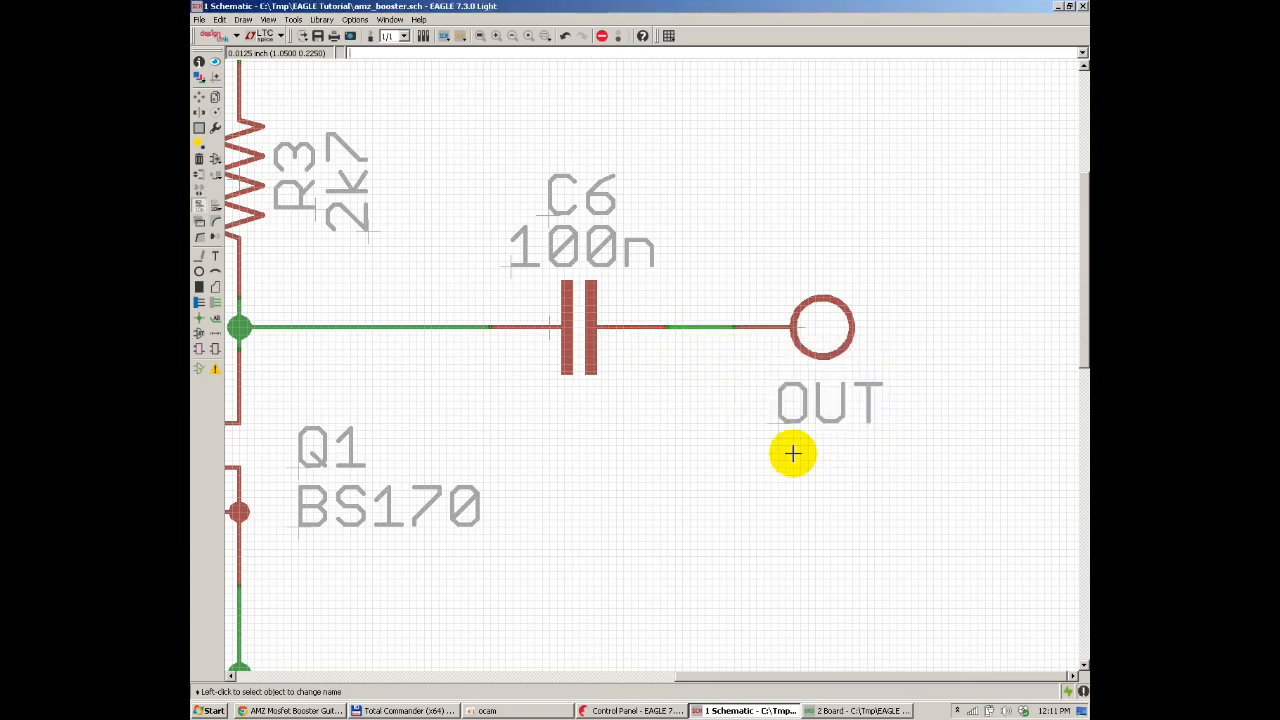
pyautogui.click(818, 711)
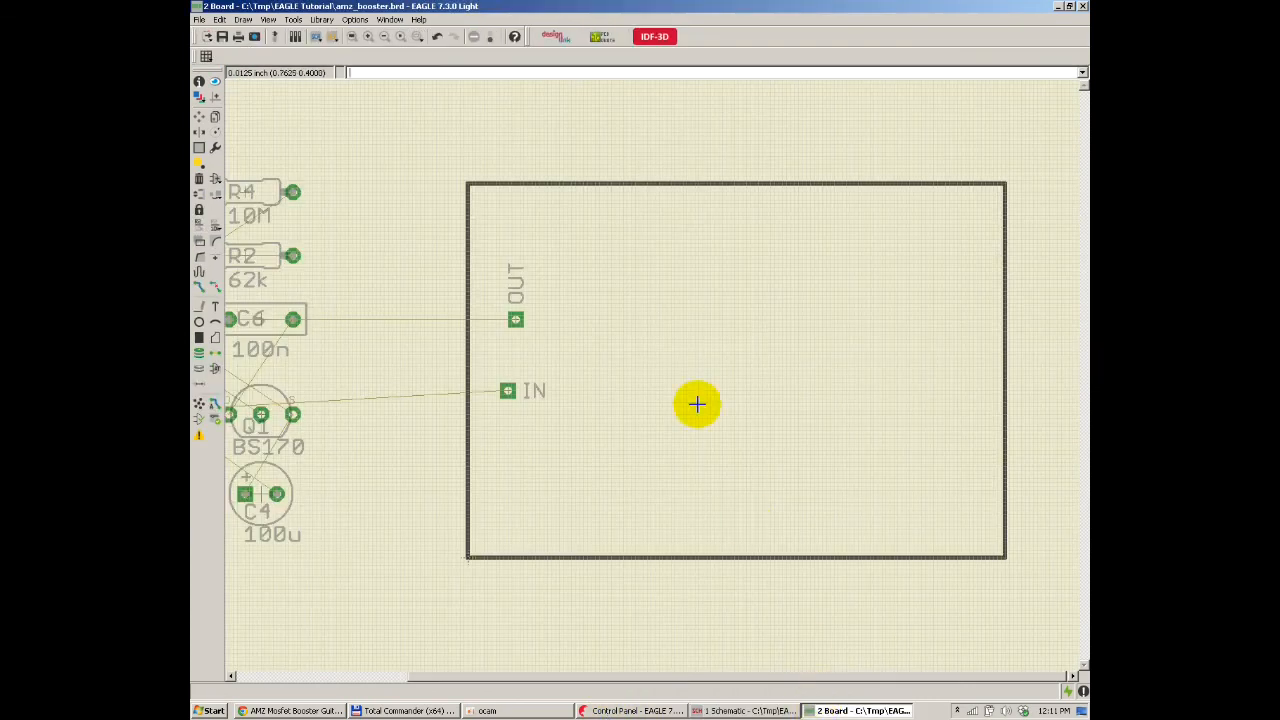
# Step: Move the OUT pad across the board to just inside the outline's right edge
pyautogui.scroll(-3, 650, 350)
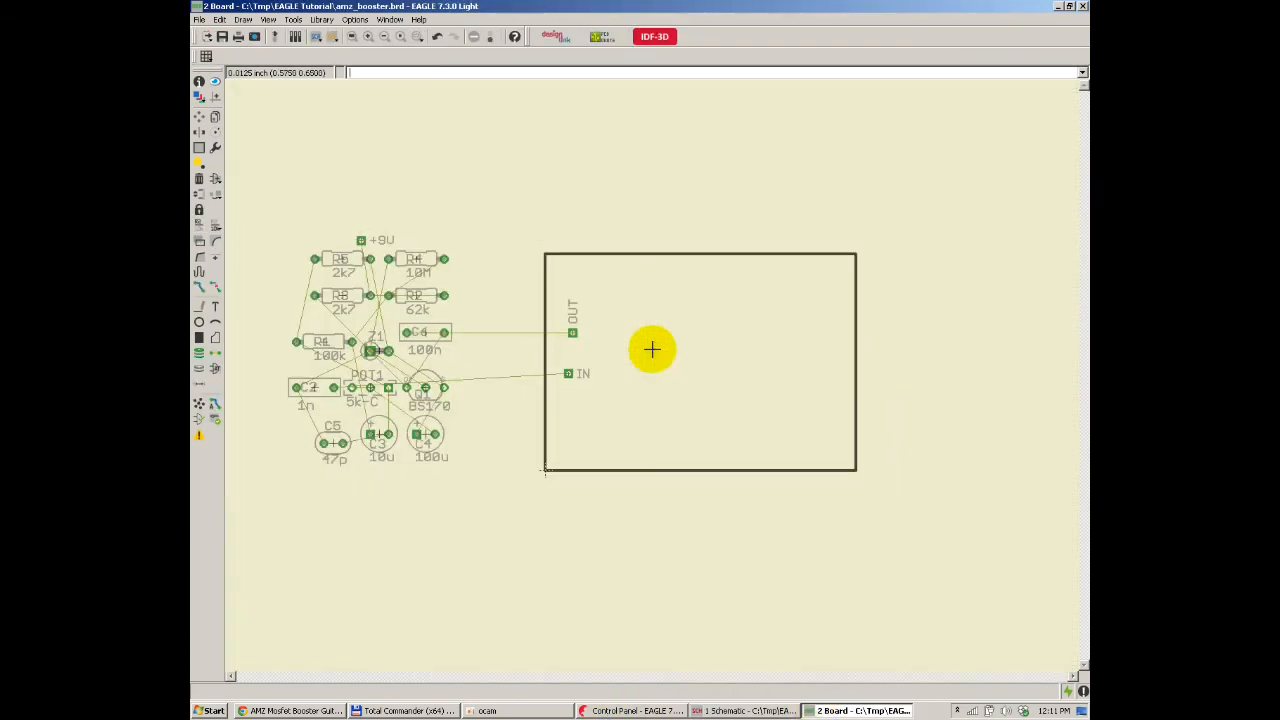
pyautogui.scroll(2, 557, 358)
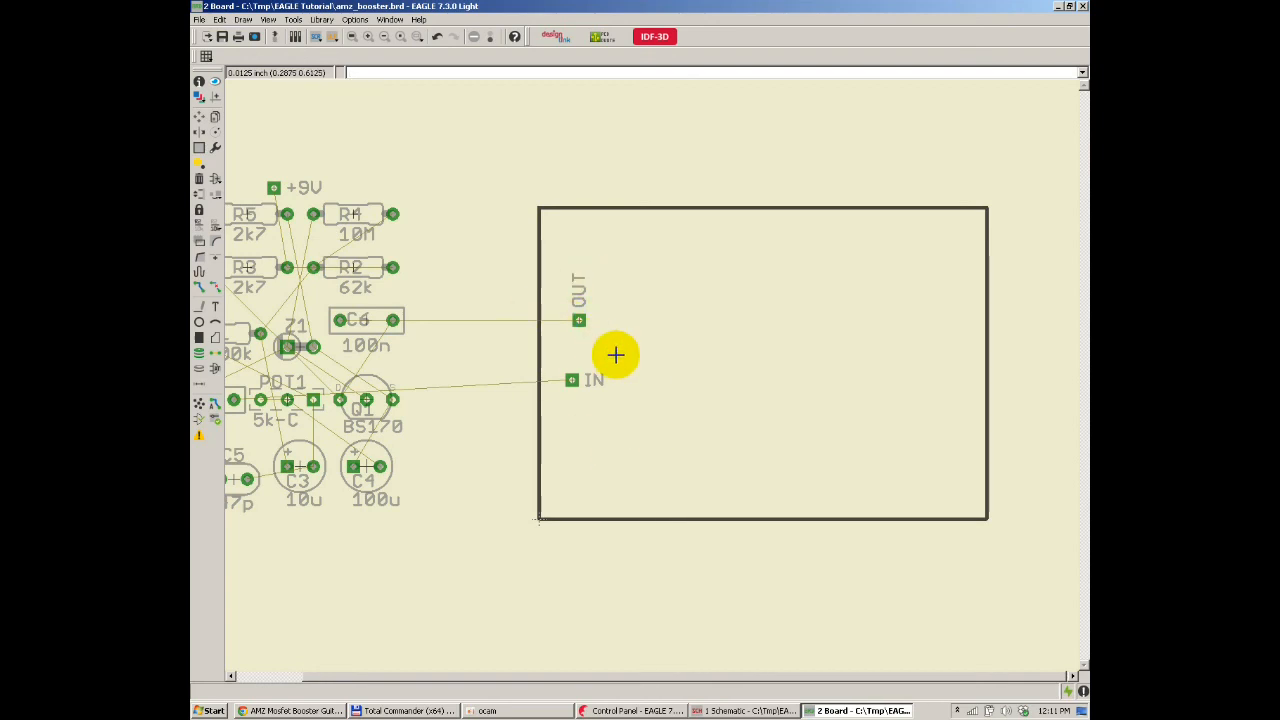
pyautogui.click(203, 120)
pyautogui.click(578, 320)
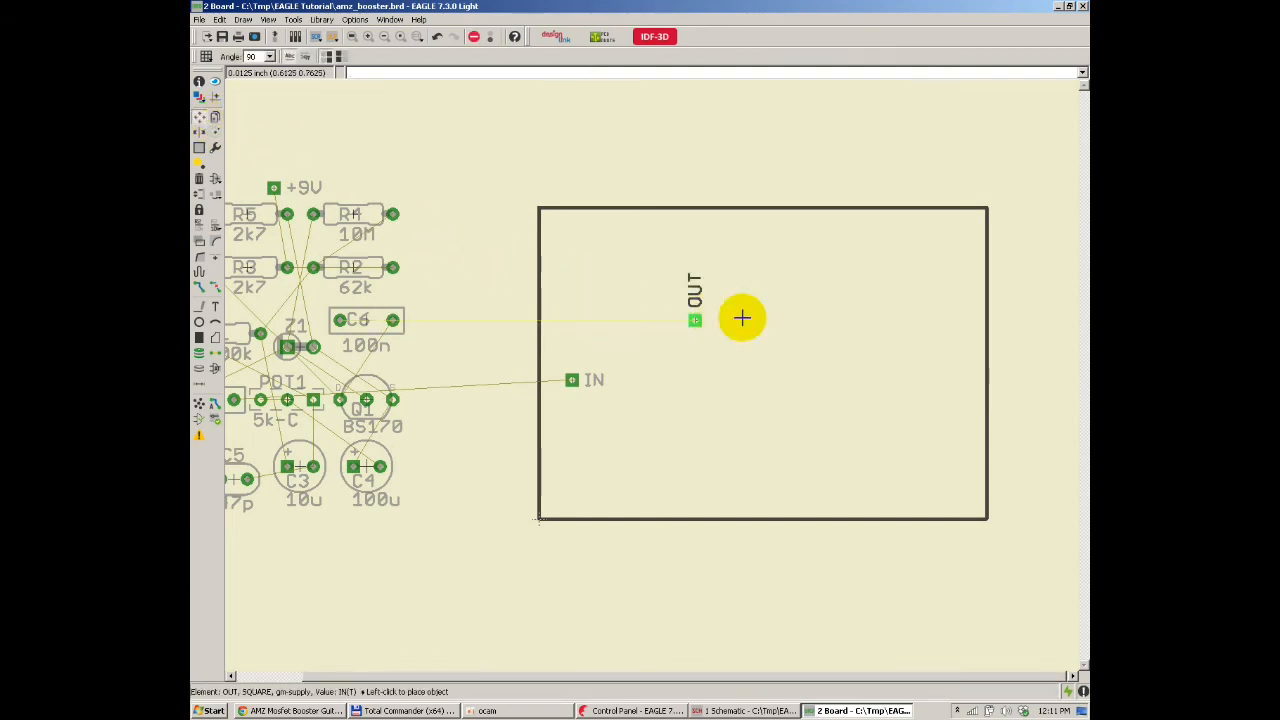
pyautogui.click(963, 310)
# Step: Rotate capacitor C6 to 270 degrees and place it directly below the OUT pad at the board's right edge
pyautogui.click(363, 320)
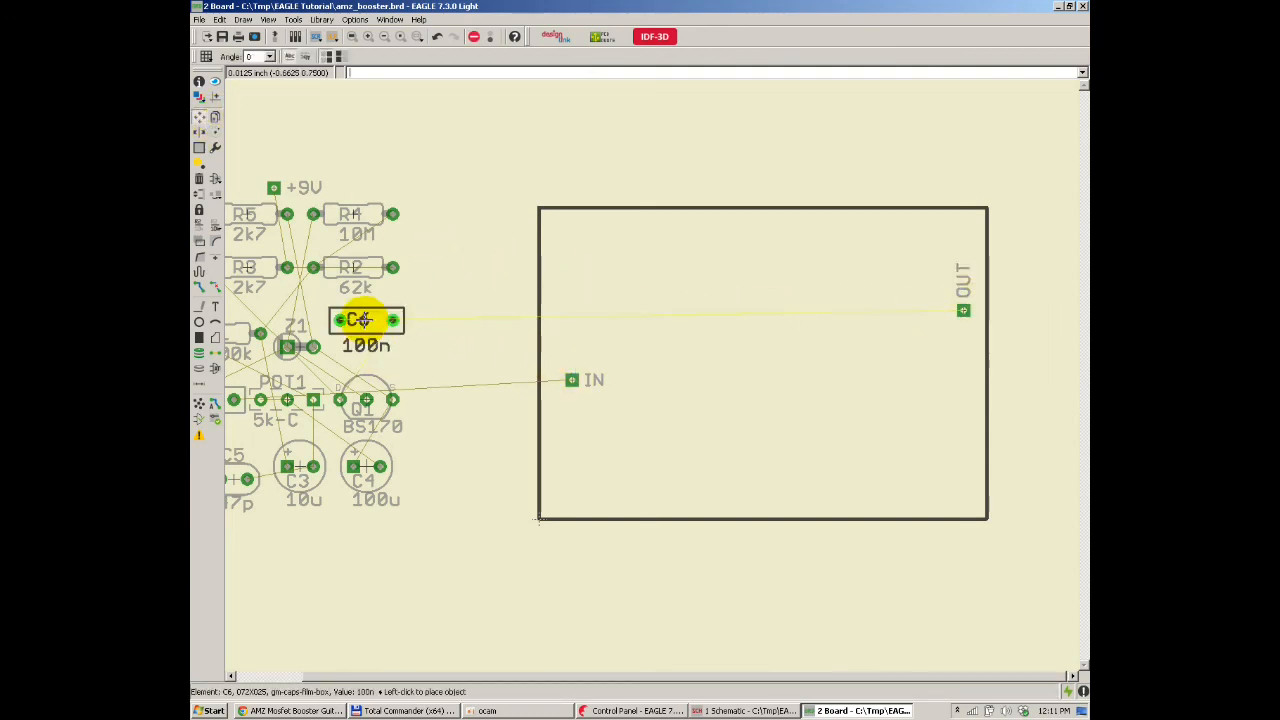
pyautogui.rightClick(920, 418)
pyautogui.rightClick(940, 420)
pyautogui.rightClick(940, 420)
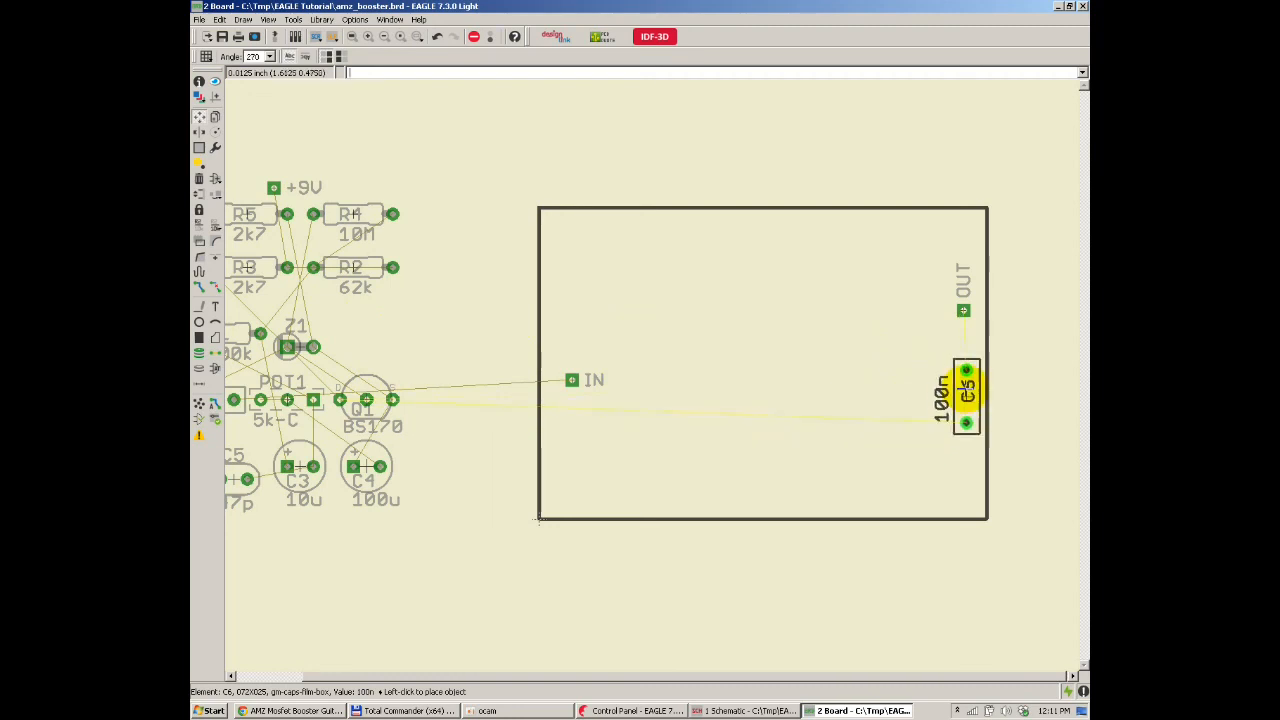
pyautogui.click(950, 371)
pyautogui.scroll(-2, 457, 414)
pyautogui.scroll(1, 323, 394)
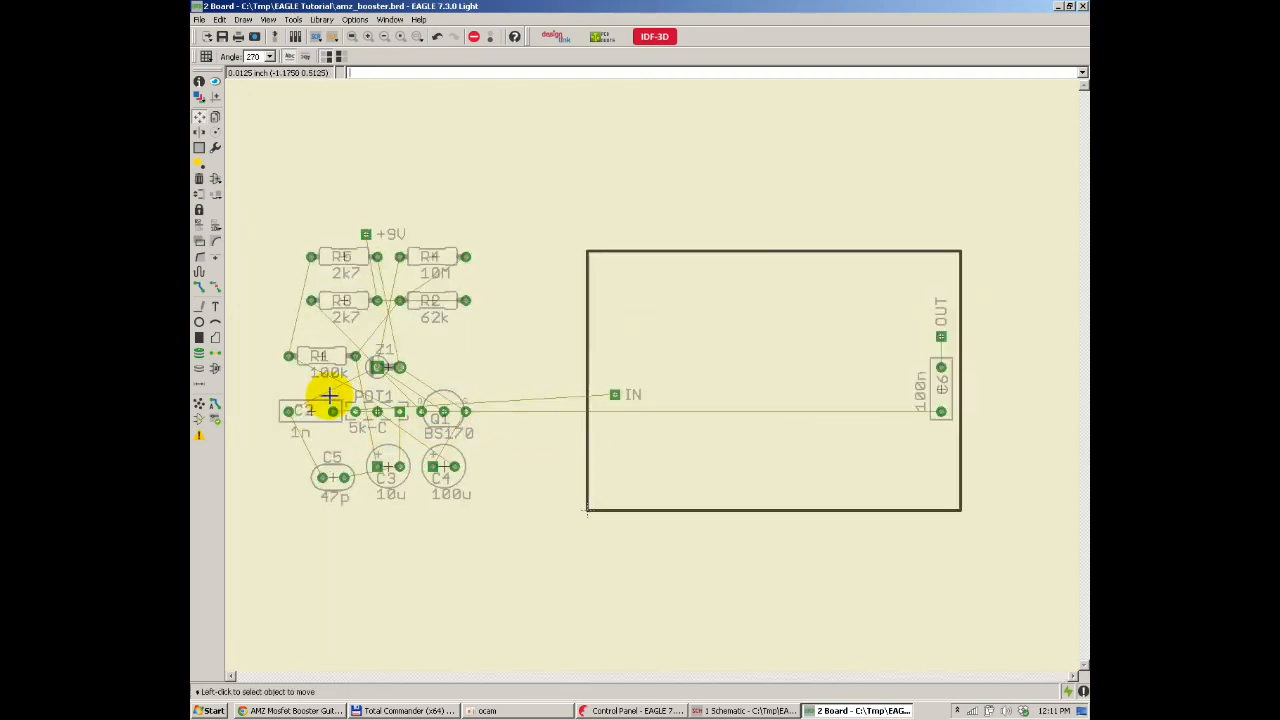
# Step: Rotate the IN pad to 90 degrees and place capacitor C2 horizontally beside it at 180 degrees
pyautogui.click(614, 394)
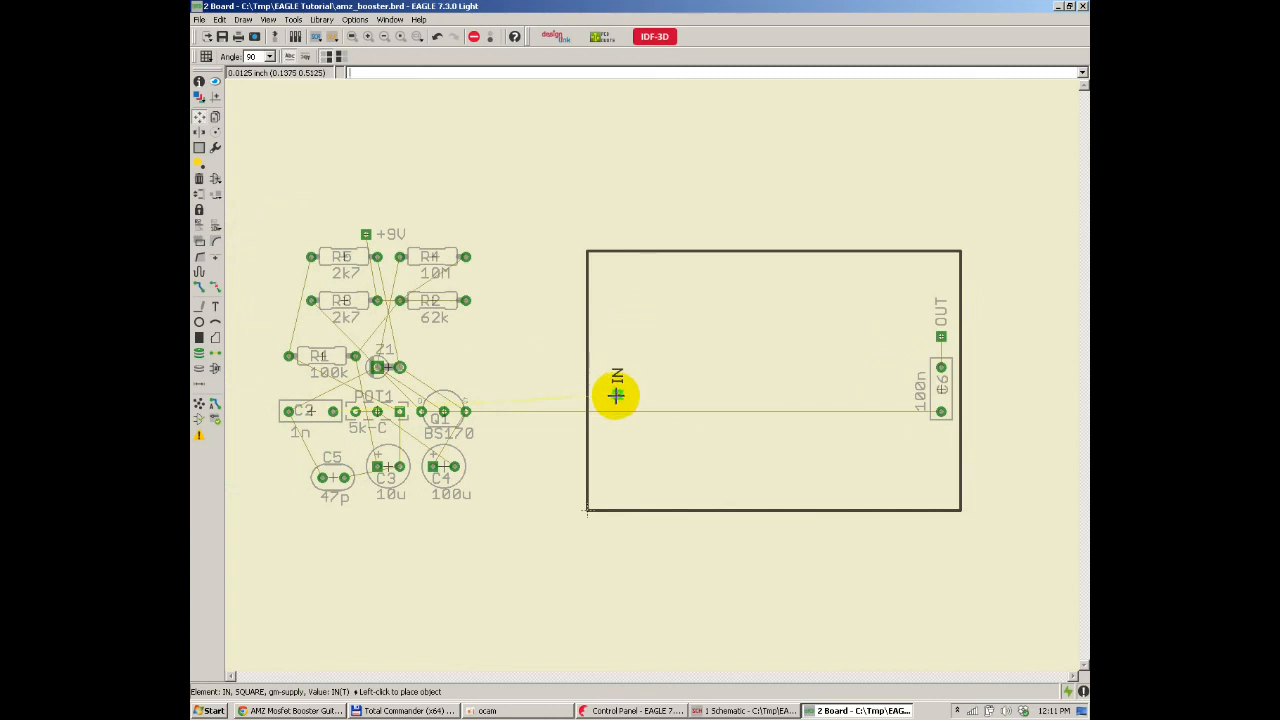
pyautogui.click(617, 396)
pyautogui.click(309, 411)
pyautogui.rightClick(630, 443)
pyautogui.rightClick(668, 410)
pyautogui.click(661, 392)
# Step: Check C2's connections in the schematic, then turn C2 upright to 90 degrees with its upper pad level with the IN pad
pyautogui.hotkey('alt', 'Tab')
pyautogui.scroll(-3, 820, 390)
pyautogui.scroll(2, 401, 432)
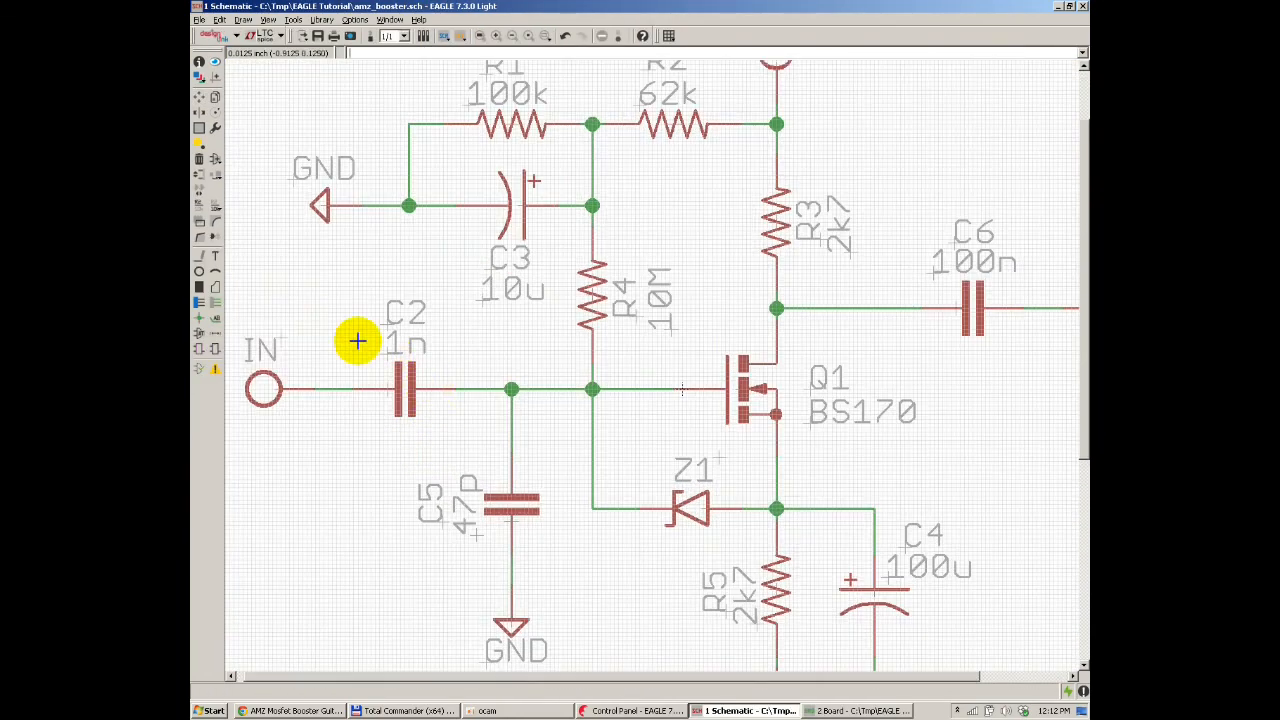
pyautogui.hotkey('alt', 'Tab')
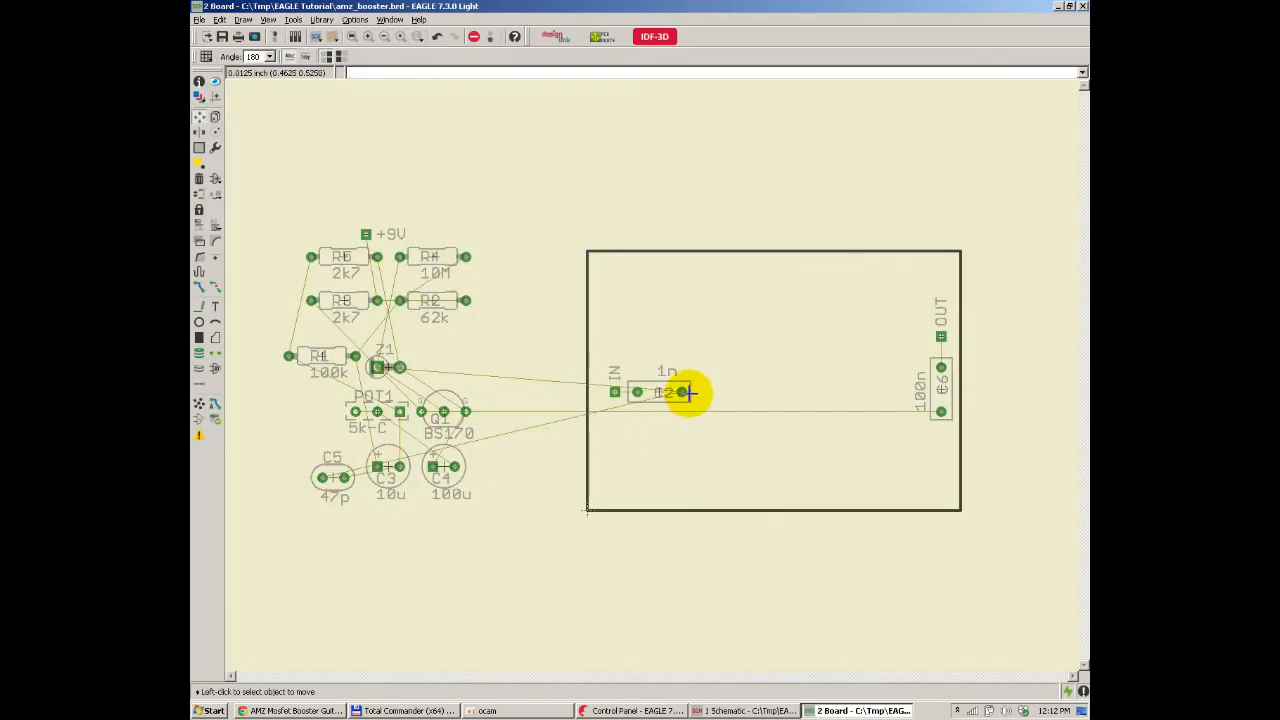
pyautogui.scroll(3, 686, 391)
pyautogui.scroll(-2, 651, 349)
pyautogui.click(644, 402)
pyautogui.rightClick(650, 403)
pyautogui.rightClick(650, 406)
pyautogui.rightClick(644, 414)
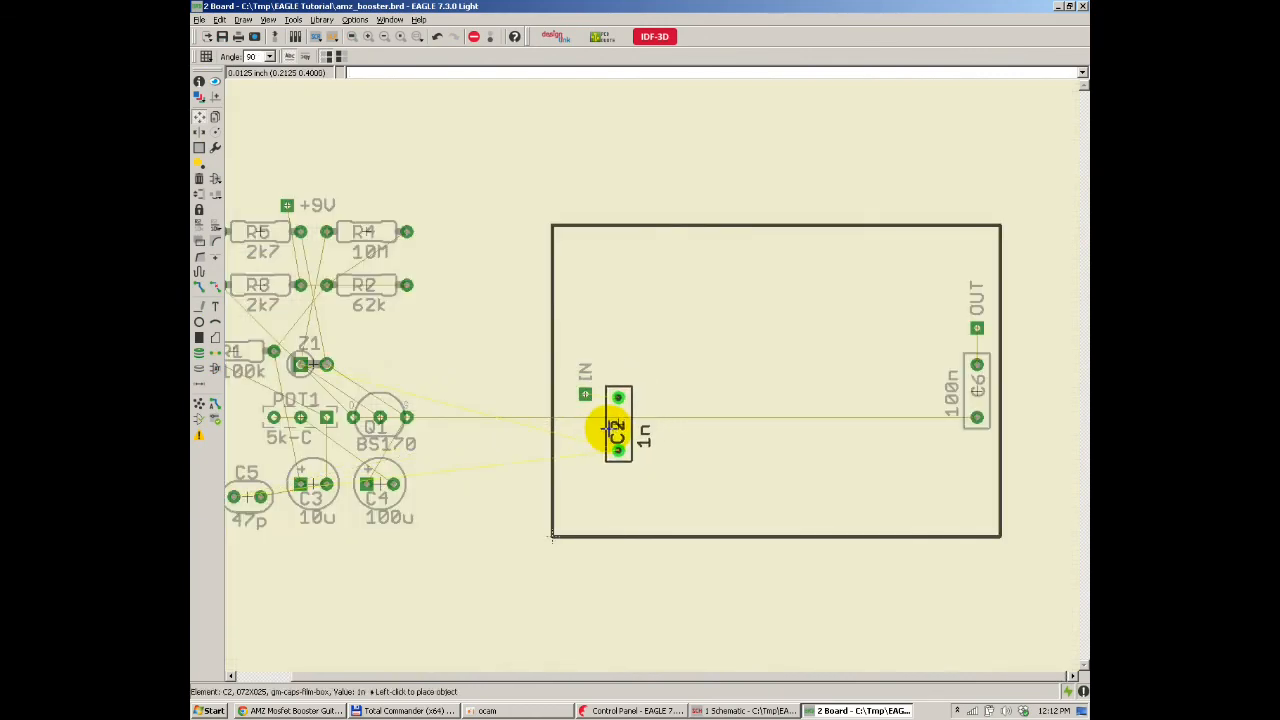
pyautogui.scroll(2, 606, 423)
pyautogui.click(608, 425)
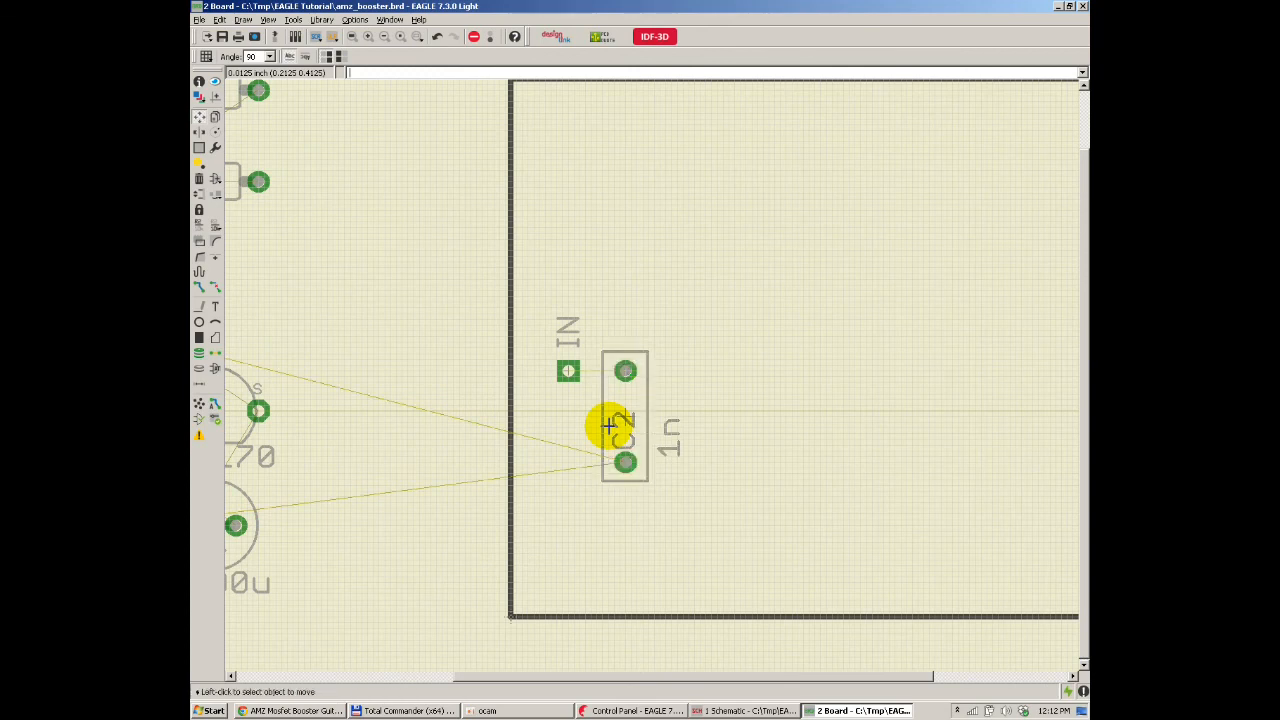
pyautogui.scroll(-2, 523, 280)
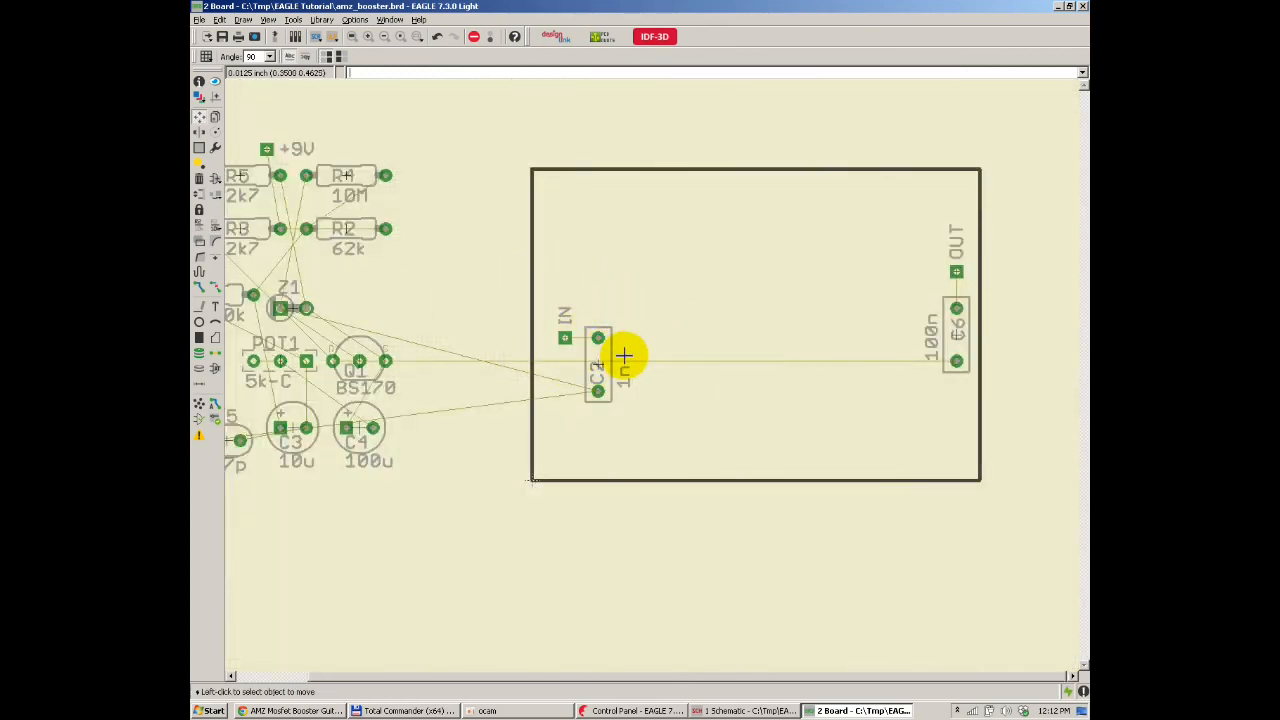
# Step: Rotate transistor Q1 to 270 degrees and place it inside the outline between C2 and C6, closer to C6
pyautogui.click(355, 362)
pyautogui.rightClick(690, 316)
pyautogui.rightClick(716, 325)
pyautogui.click(796, 357)
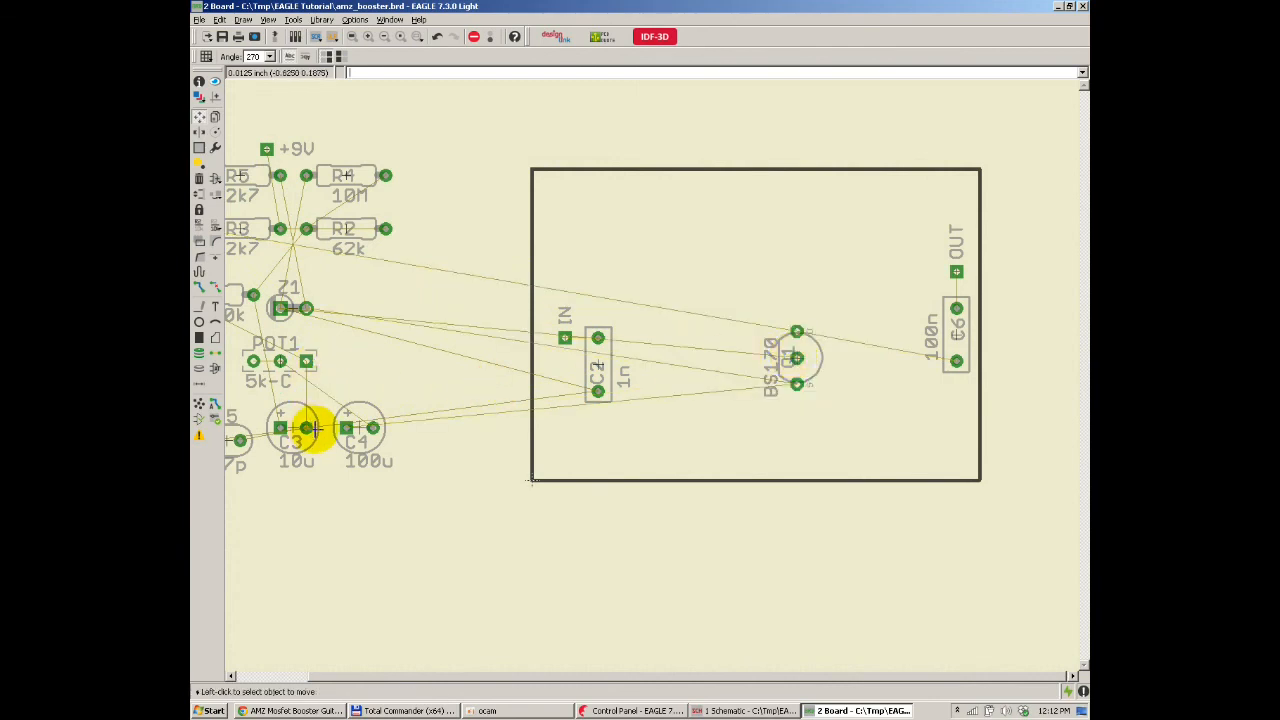
# Step: Place zener diode Z1 at 270 degrees just right of Q1, level with its lower two pads, and recalculate the ratsnest
pyautogui.click(292, 306)
pyautogui.rightClick(750, 390)
pyautogui.rightClick(738, 368)
pyautogui.rightClick(741, 370)
pyautogui.rightClick(828, 392)
pyautogui.rightClick(850, 368)
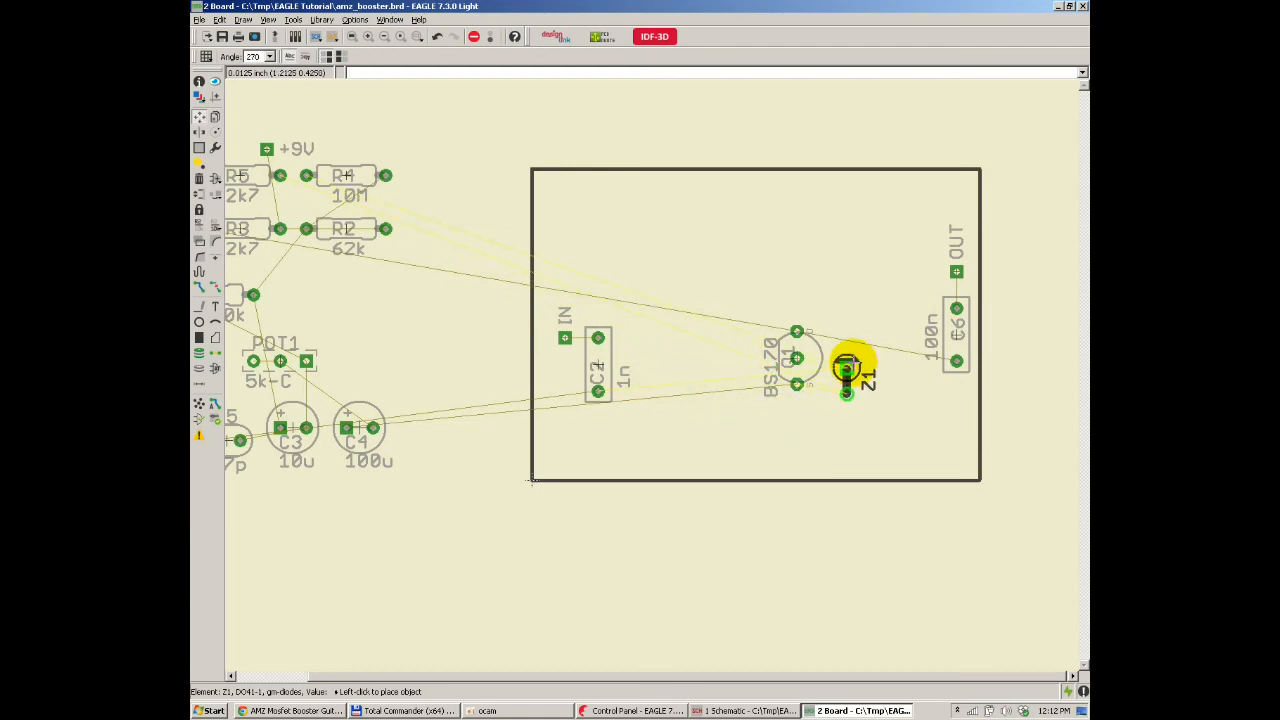
pyautogui.click(847, 358)
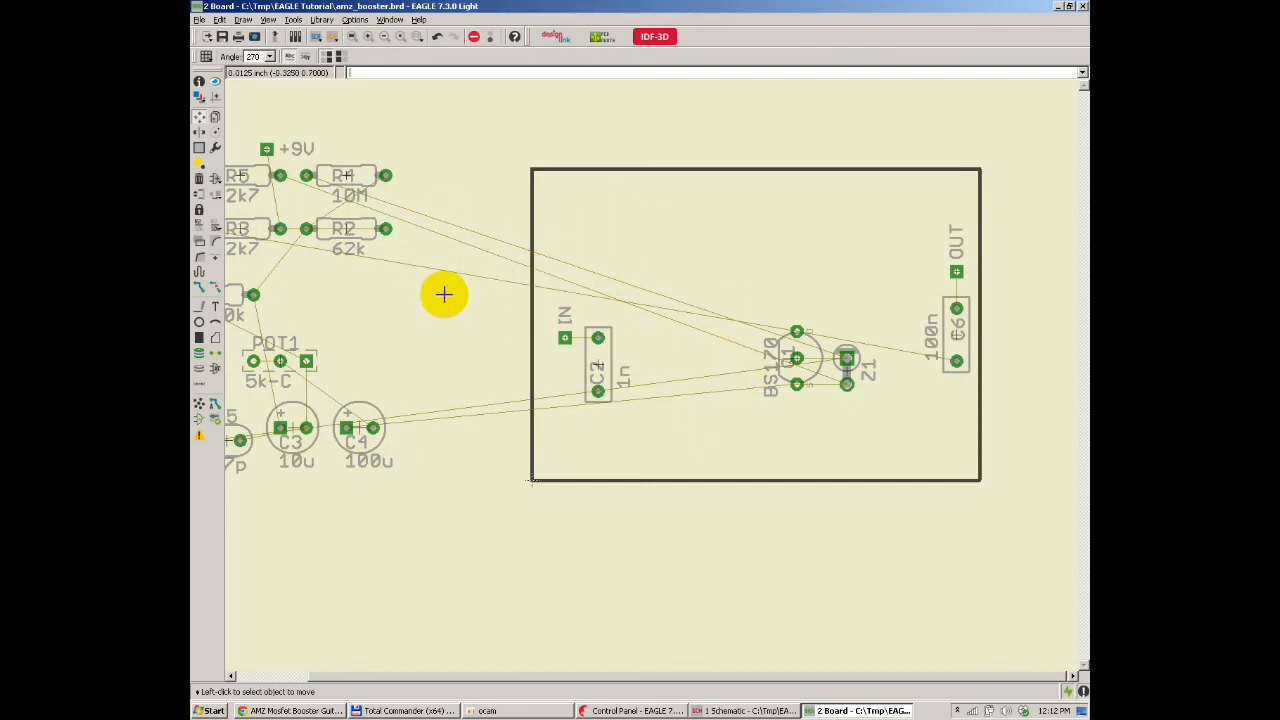
pyautogui.click(199, 405)
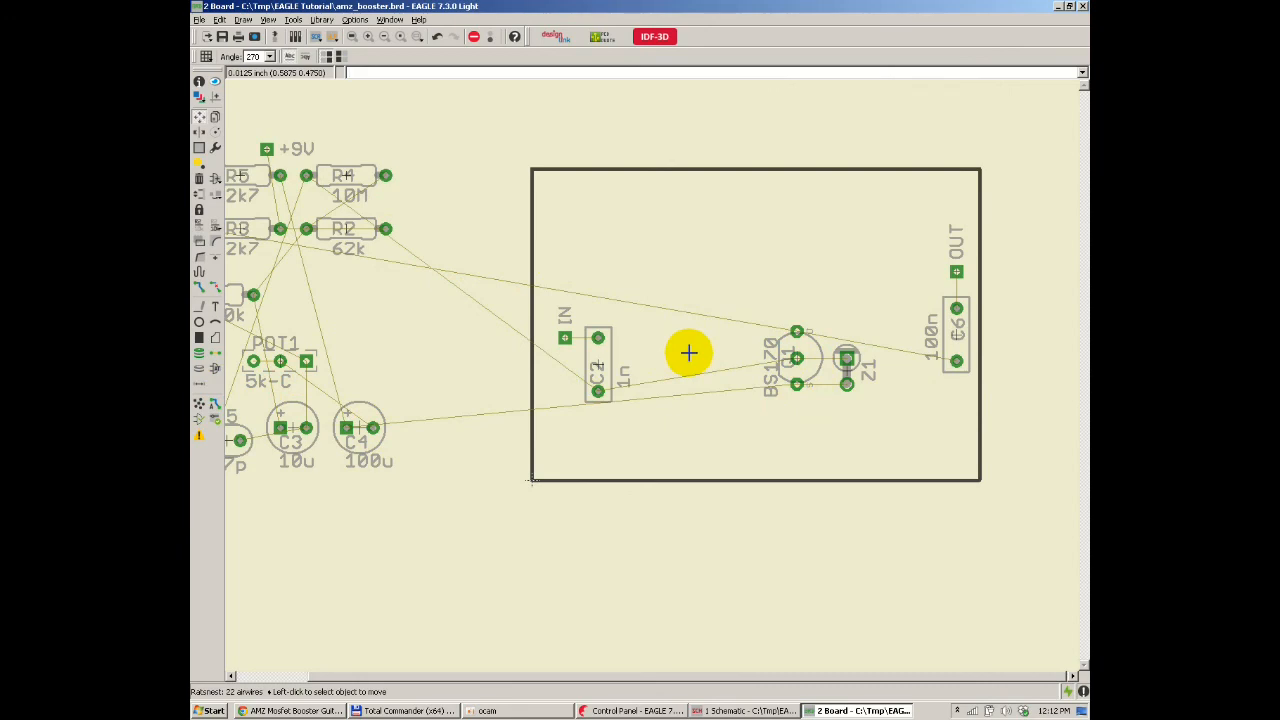
# Step: Check C5's connections in the schematic, then place C5 at 270 degrees on the board between C2 and Q1
pyautogui.hotkey('alt', 'Tab')
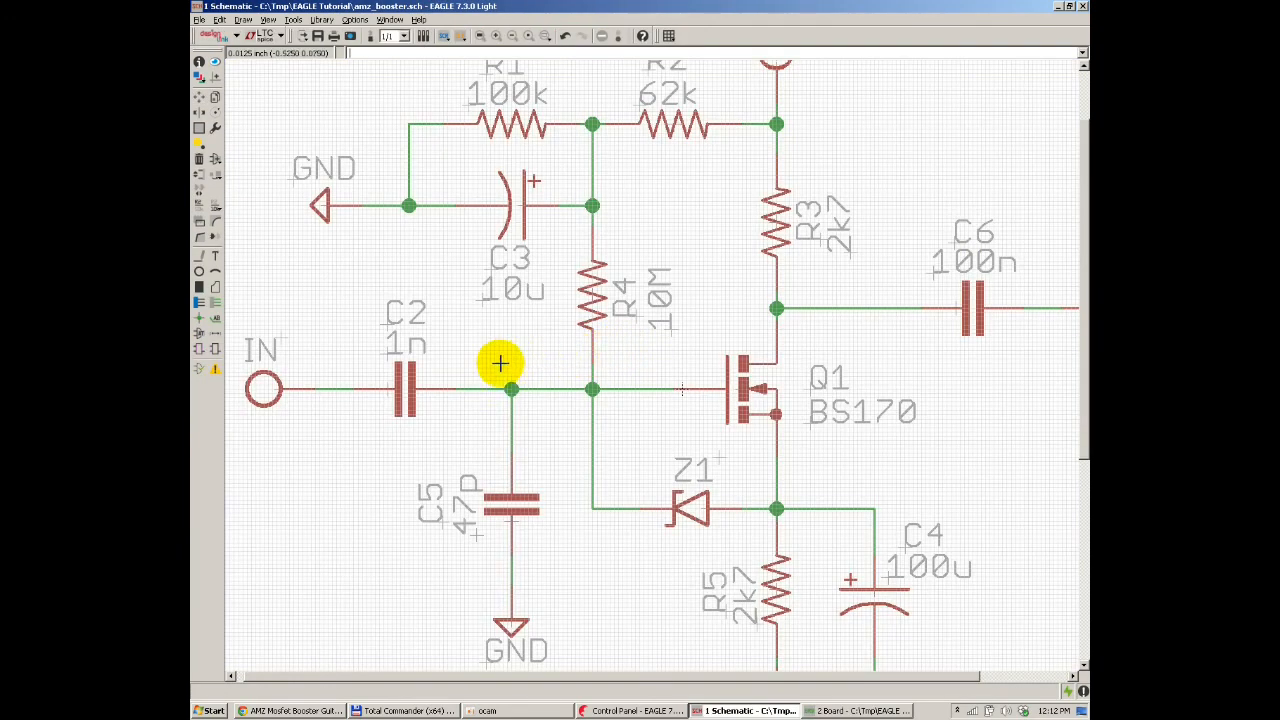
pyautogui.scroll(-2, 432, 322)
pyautogui.hotkey('alt', 'Tab')
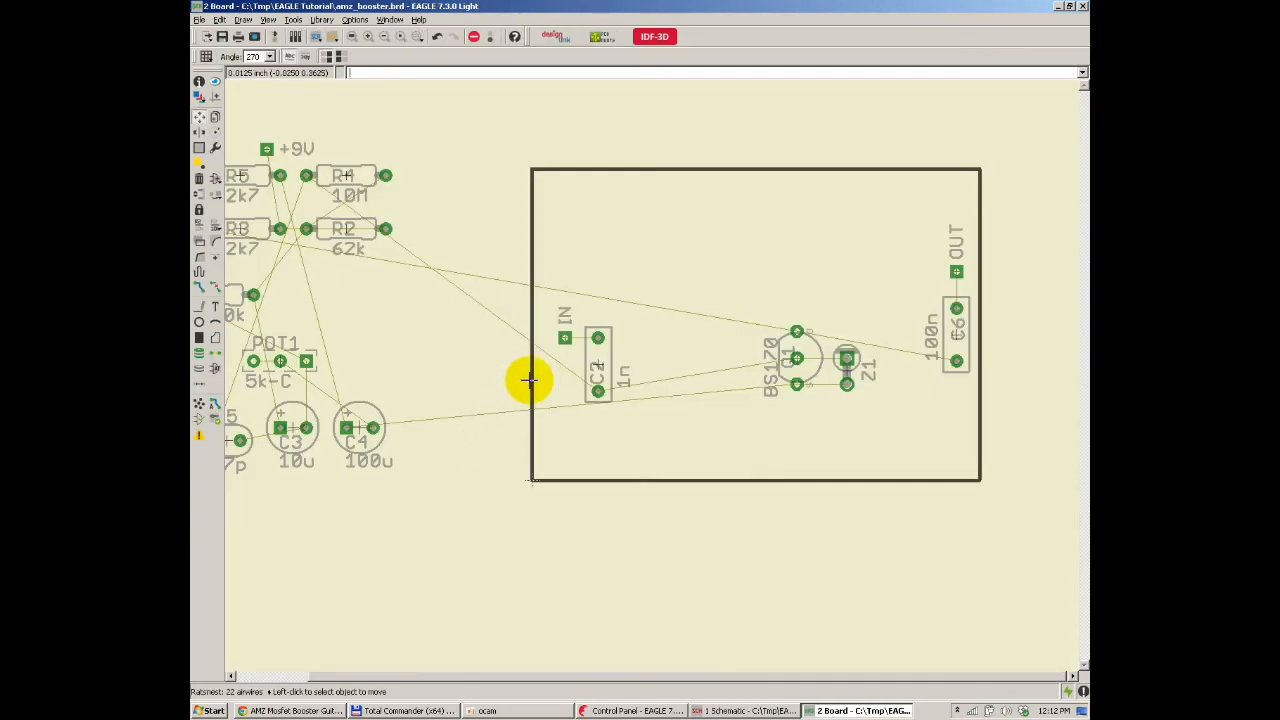
pyautogui.click(262, 412)
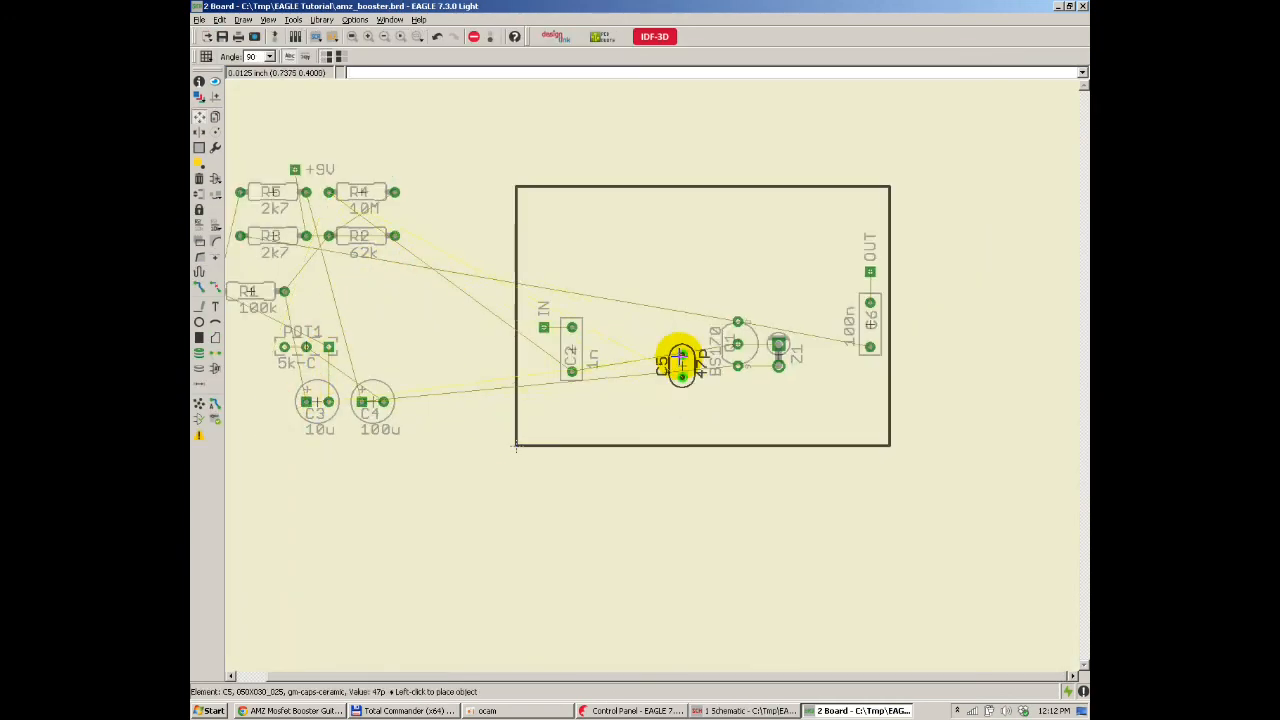
pyautogui.rightClick(683, 352)
pyautogui.click(679, 351)
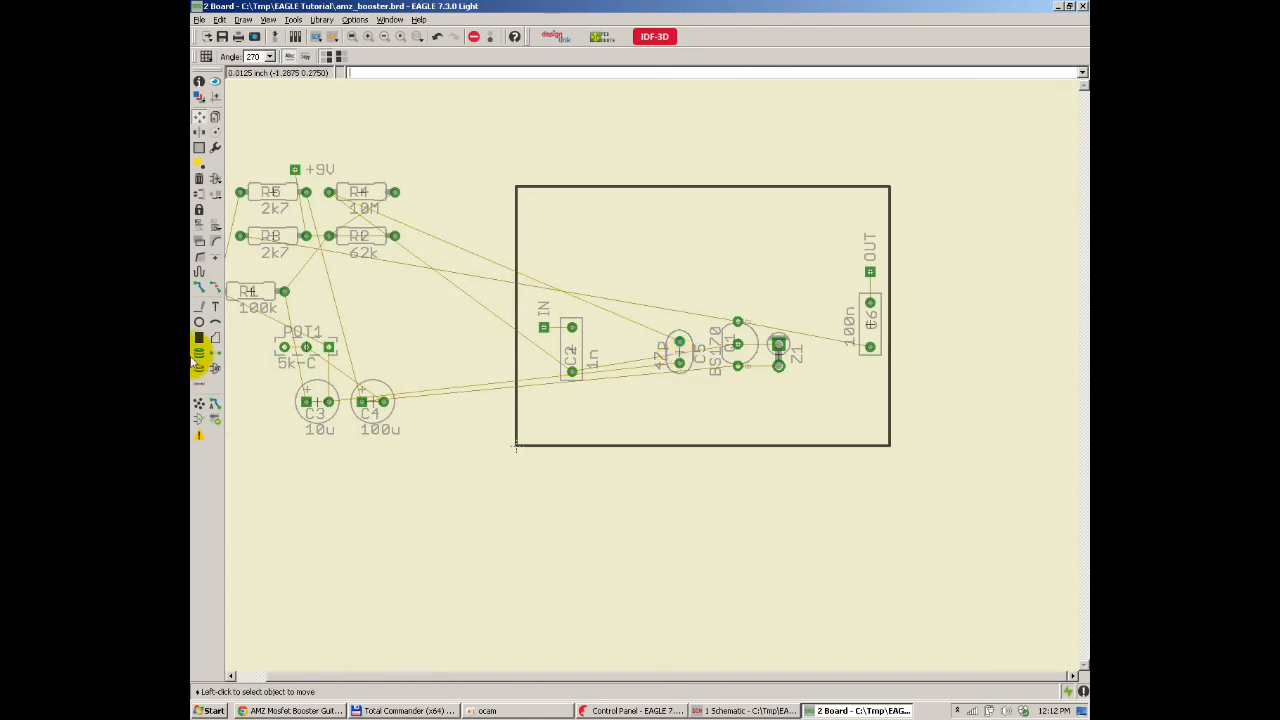
# Step: Recalculate the ratsnest and turn capacitor C5 around to 90 degrees at its place left of Q1
pyautogui.click(203, 405)
pyautogui.scroll(3, 651, 400)
pyautogui.click(662, 350)
pyautogui.rightClick(660, 350)
pyautogui.rightClick(660, 352)
pyautogui.click(662, 351)
pyautogui.scroll(-2, 620, 320)
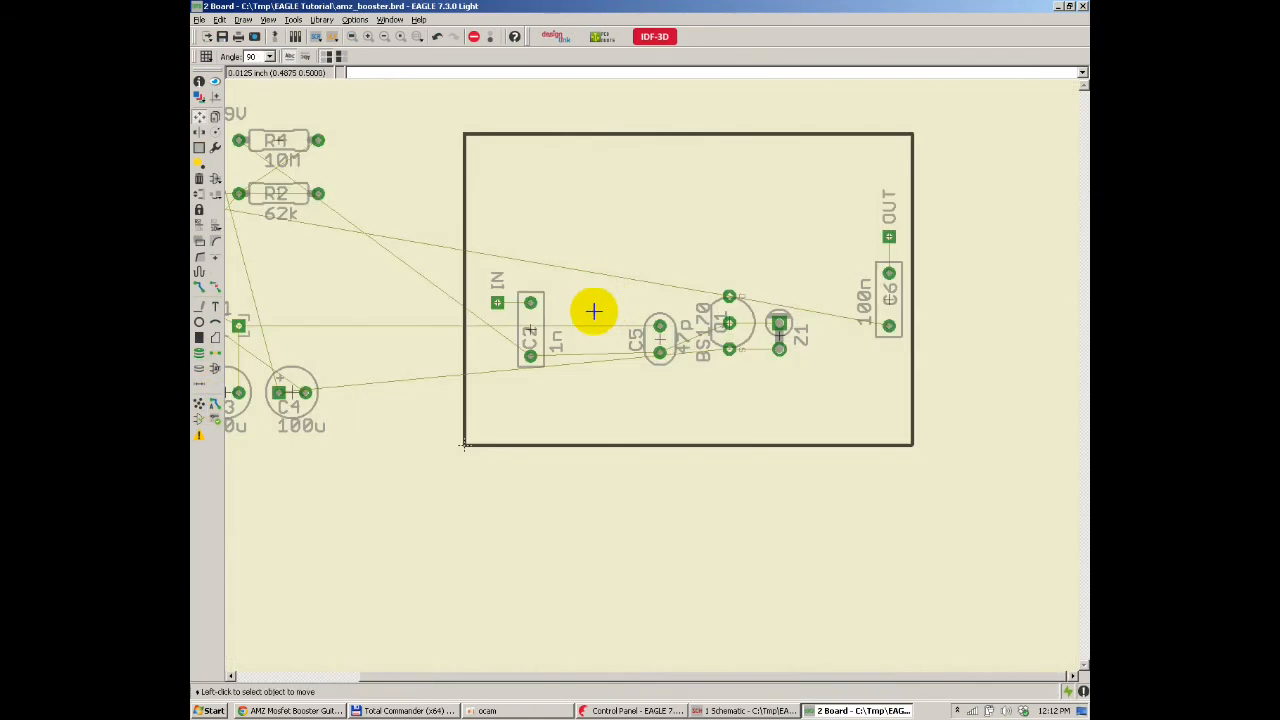
# Step: Rotate capacitor C5 to 270 degrees and place it just right of C2, with its upper pad level with C2's lower pad
pyautogui.scroll(4, 665, 343)
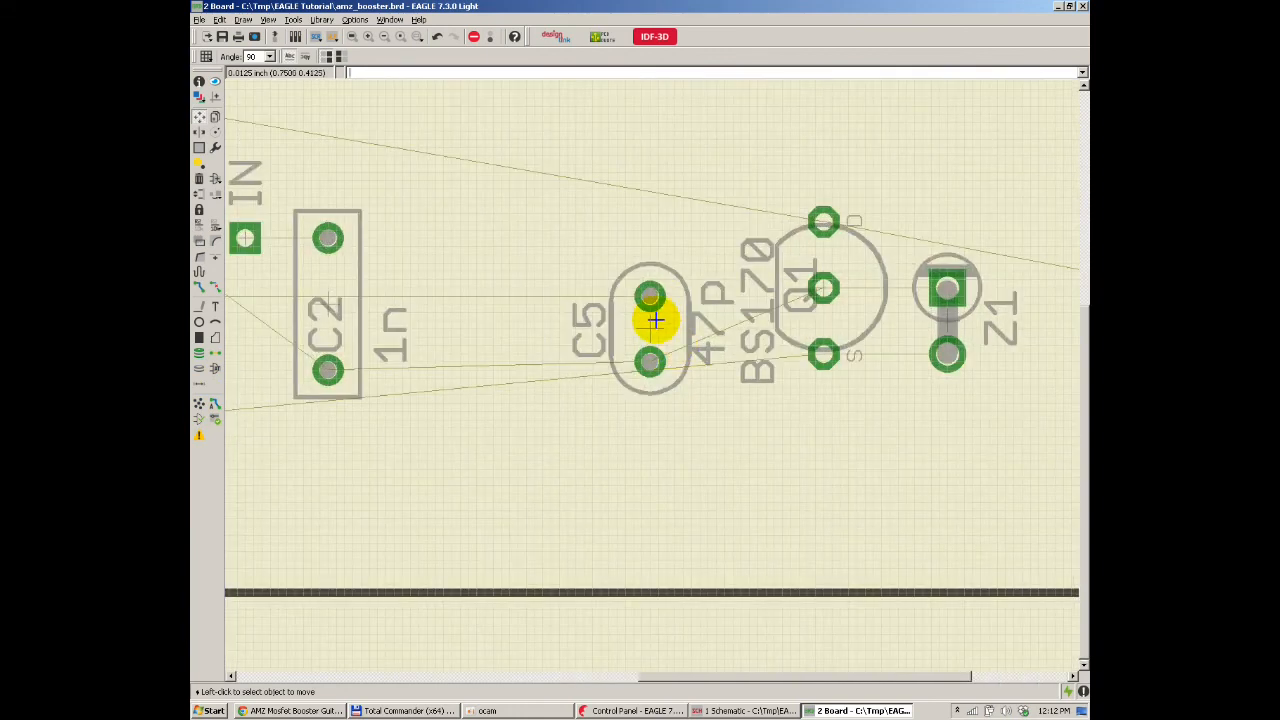
pyautogui.click(656, 320)
pyautogui.rightClick(655, 320)
pyautogui.rightClick(630, 340)
pyautogui.rightClick(550, 375)
pyautogui.rightClick(486, 384)
pyautogui.rightClick(480, 383)
pyautogui.rightClick(464, 380)
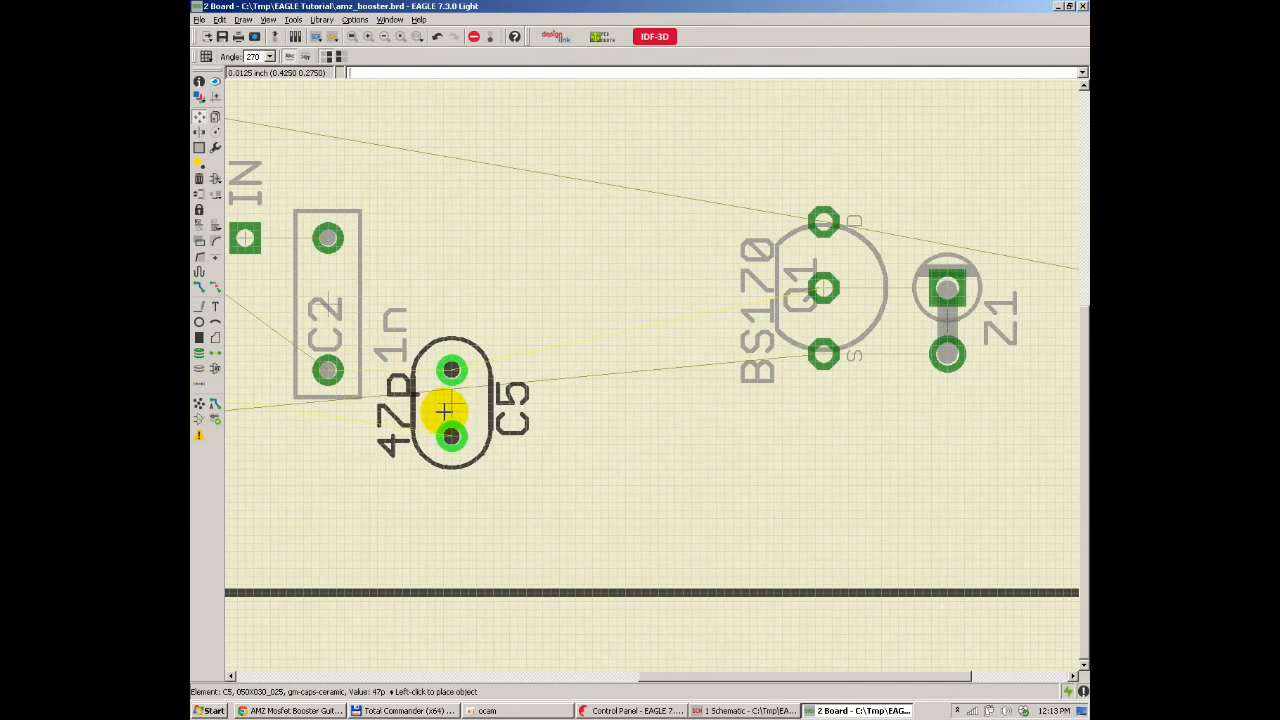
pyautogui.click(444, 410)
# Step: Move transistor Q1 over to the right side of C5, lining its middle pad up with C5's upper pad
pyautogui.click(823, 289)
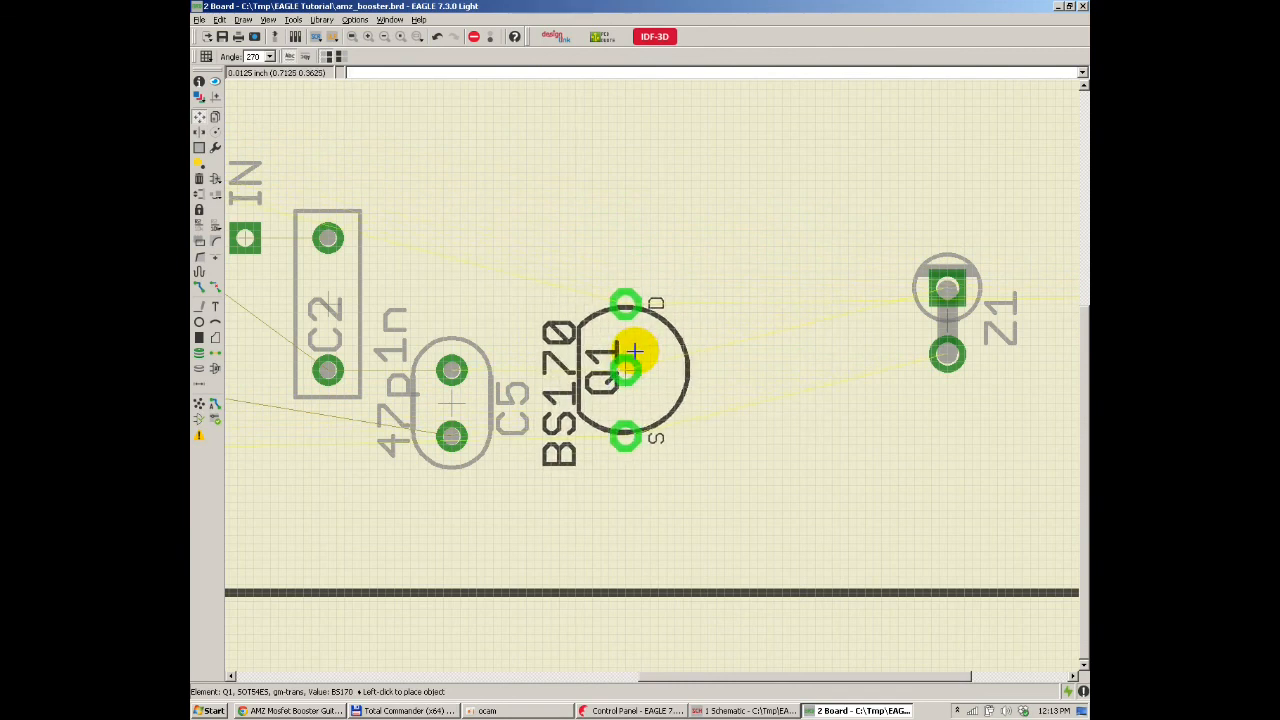
pyautogui.click(635, 350)
pyautogui.scroll(-3, 620, 330)
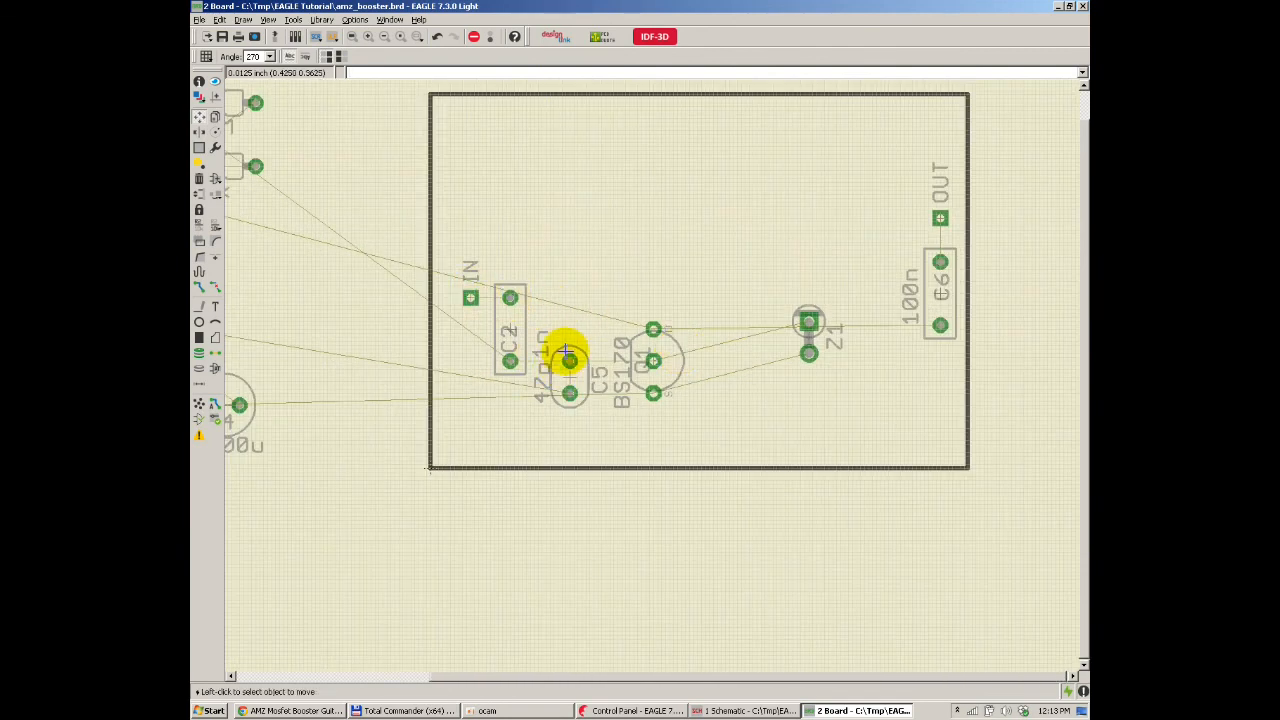
pyautogui.scroll(-3, 487, 307)
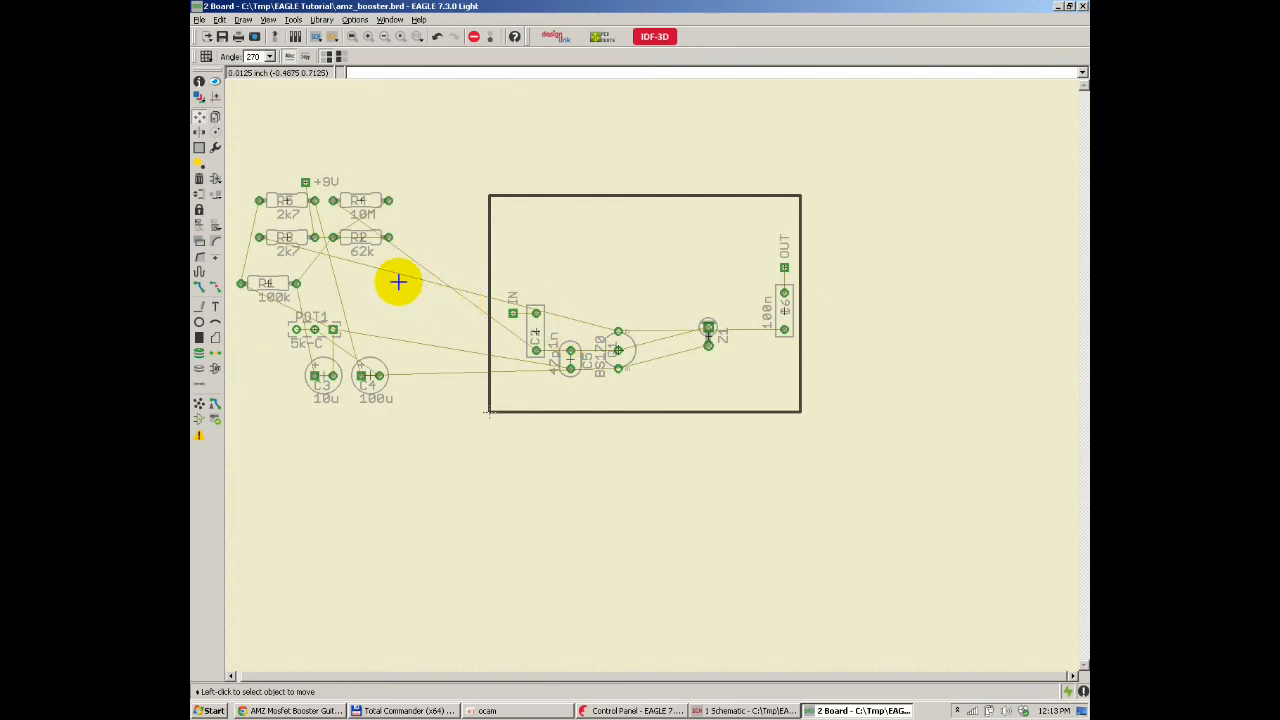
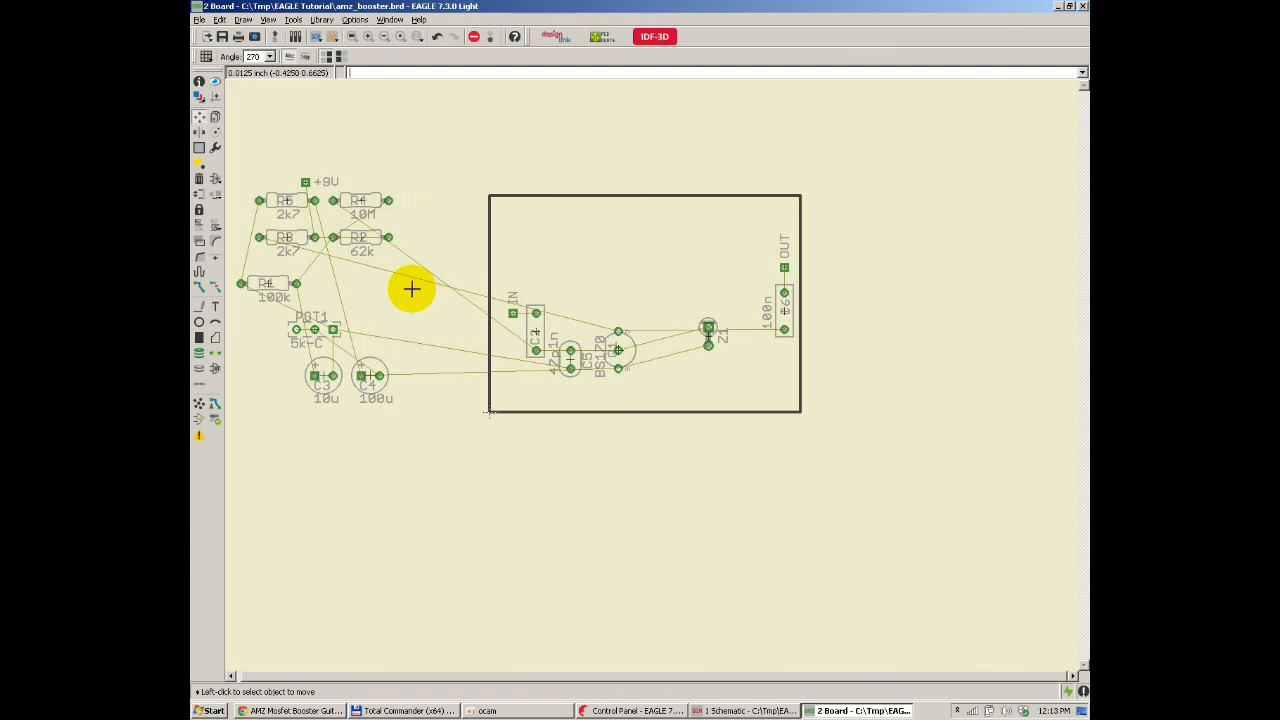
# Step: Use the Show tool to highlight the airwire leading from POT1 to C5's lower pad and see which parts share its signal
pyautogui.scroll(-1, 350, 185)
pyautogui.scroll(1, 350, 150)
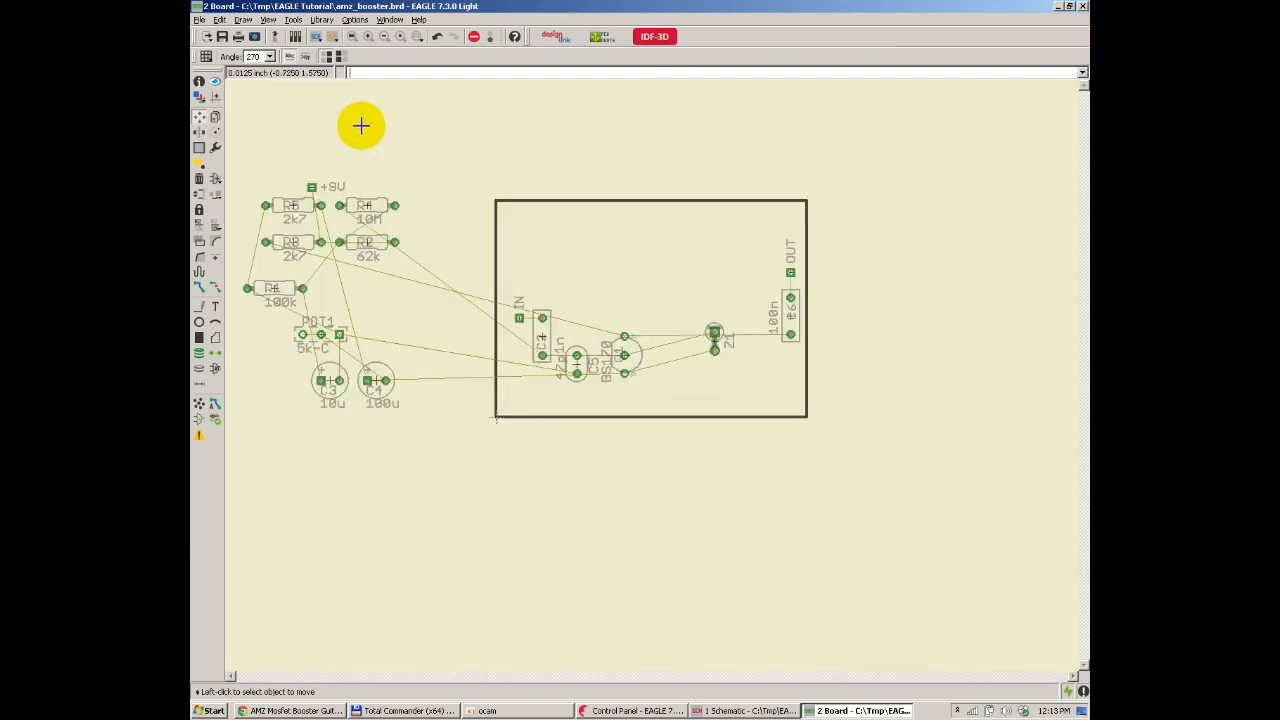
pyautogui.click(218, 87)
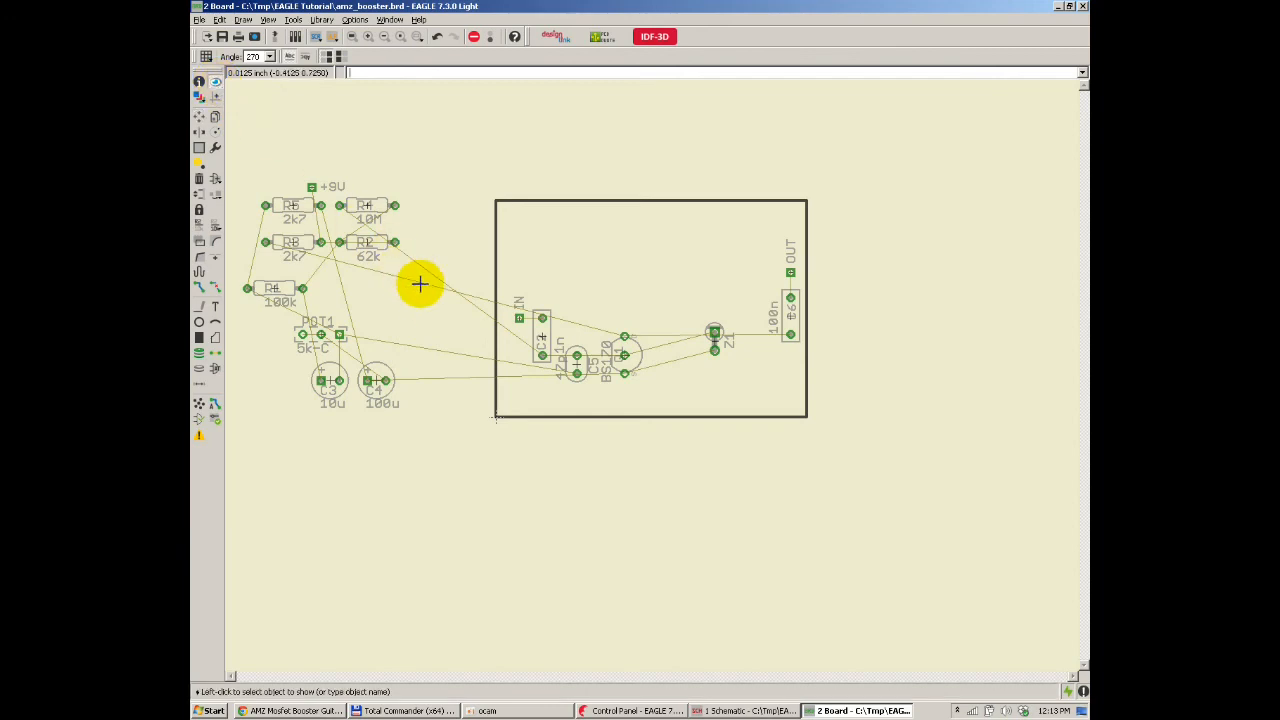
pyautogui.scroll(1, 431, 300)
pyautogui.scroll(-1, 526, 254)
pyautogui.scroll(1, 449, 240)
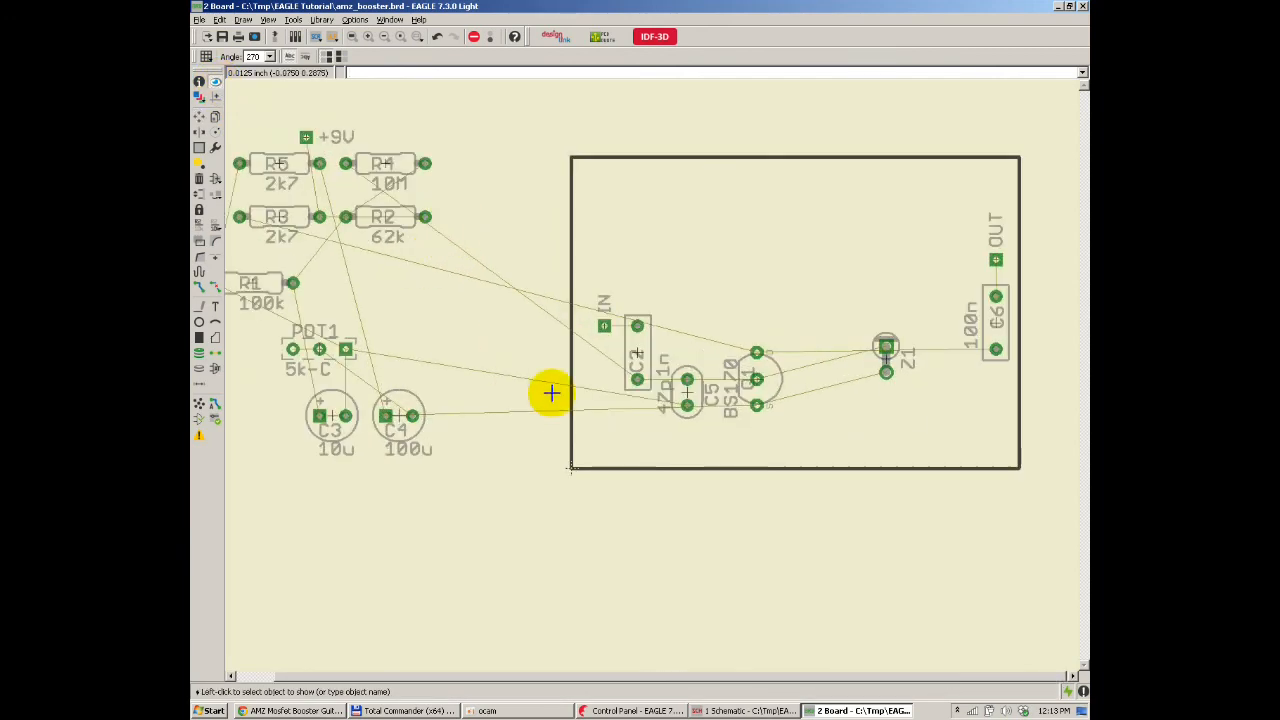
pyautogui.scroll(-1, 430, 260)
pyautogui.scroll(1, 452, 277)
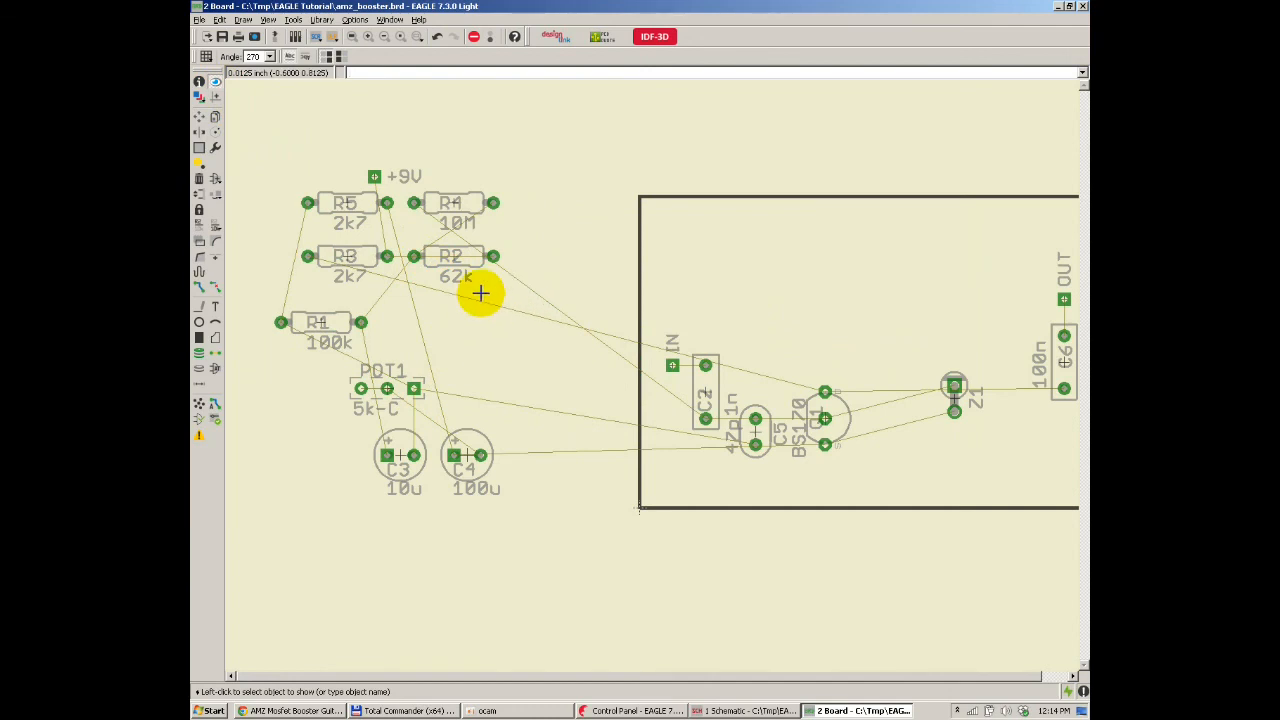
pyautogui.click(218, 86)
pyautogui.scroll(-2, 803, 457)
pyautogui.scroll(4, 785, 392)
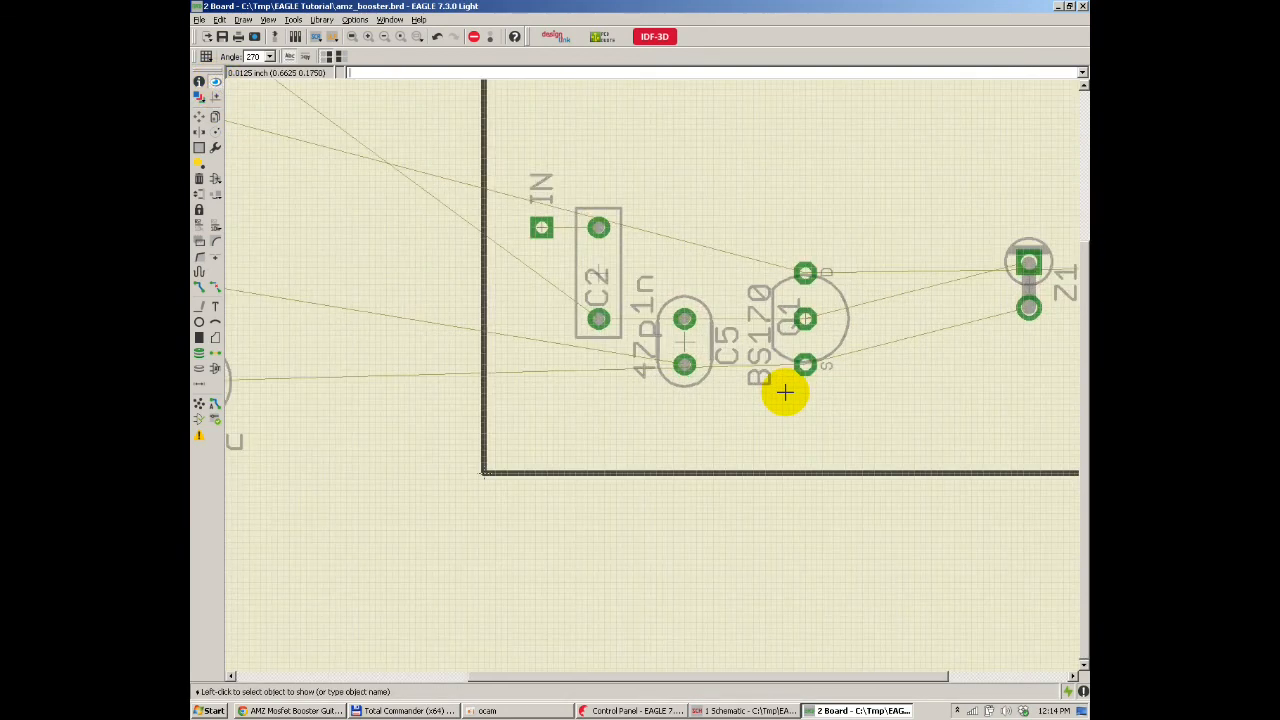
pyautogui.click(537, 344)
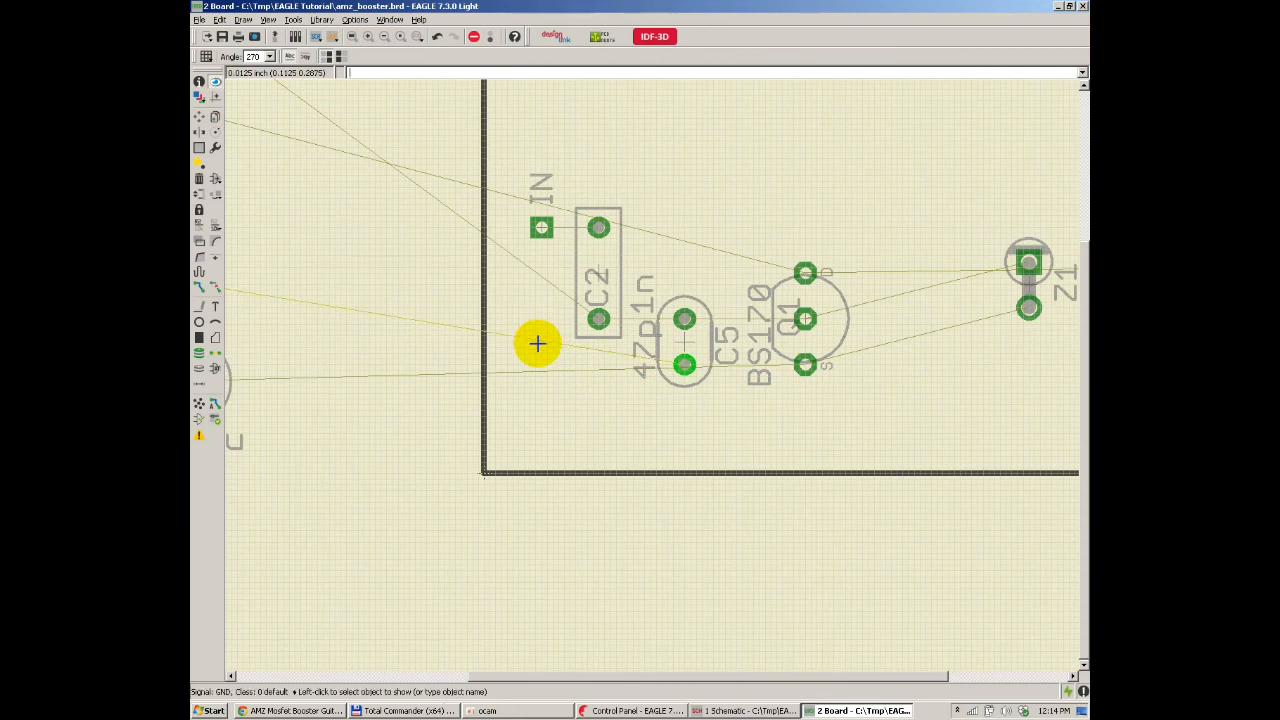
pyautogui.scroll(-4, 537, 344)
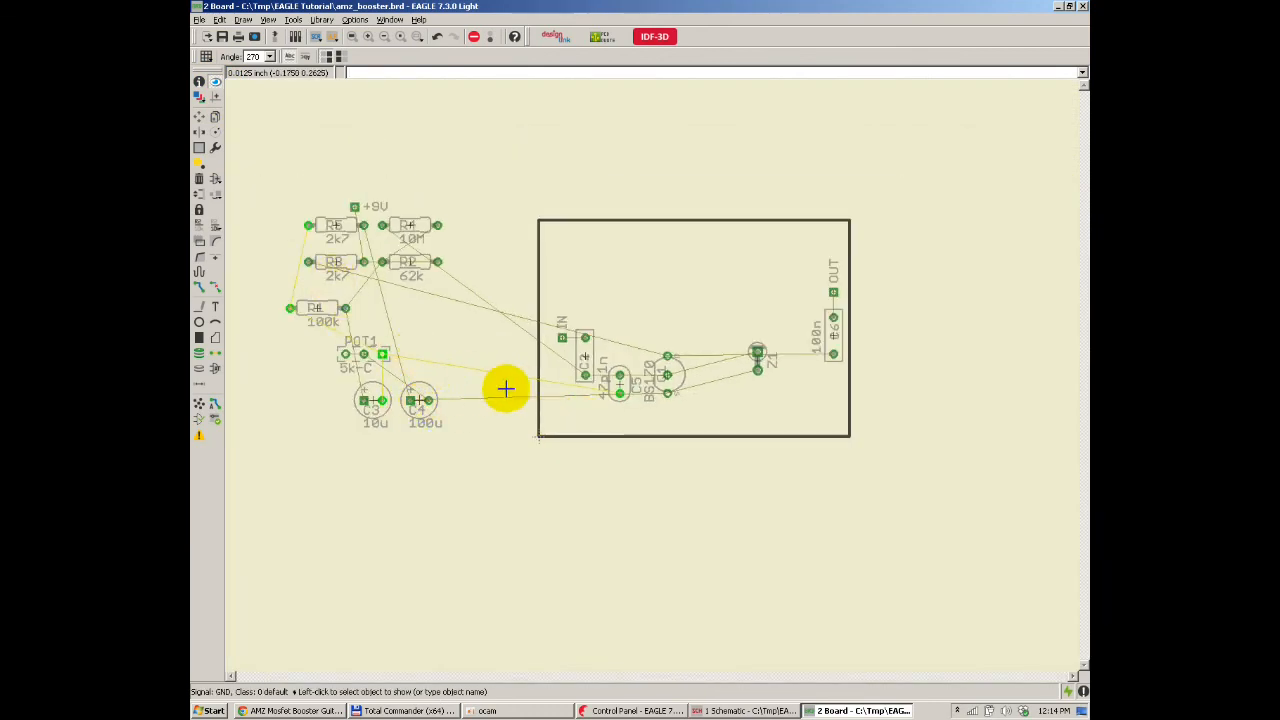
# Step: Set the GND signal's airwires to hidden in the properties of the highlighted airwire
pyautogui.rightClick(478, 375)
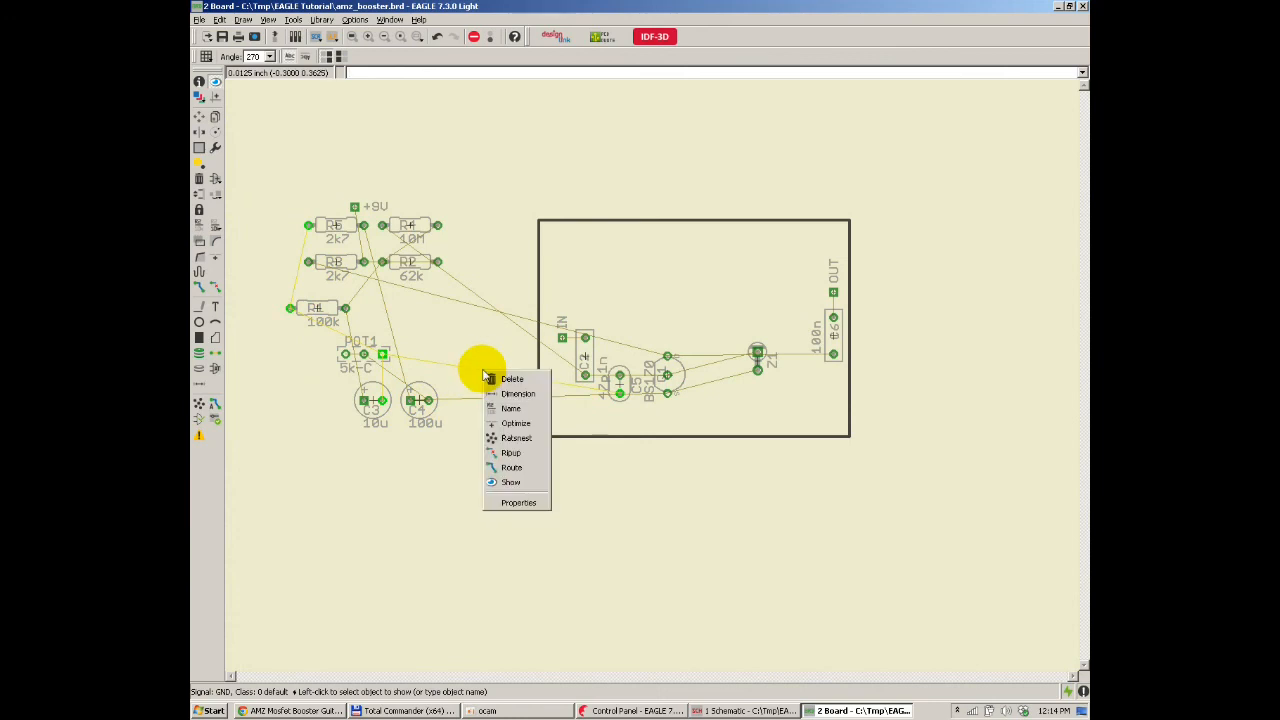
pyautogui.click(528, 507)
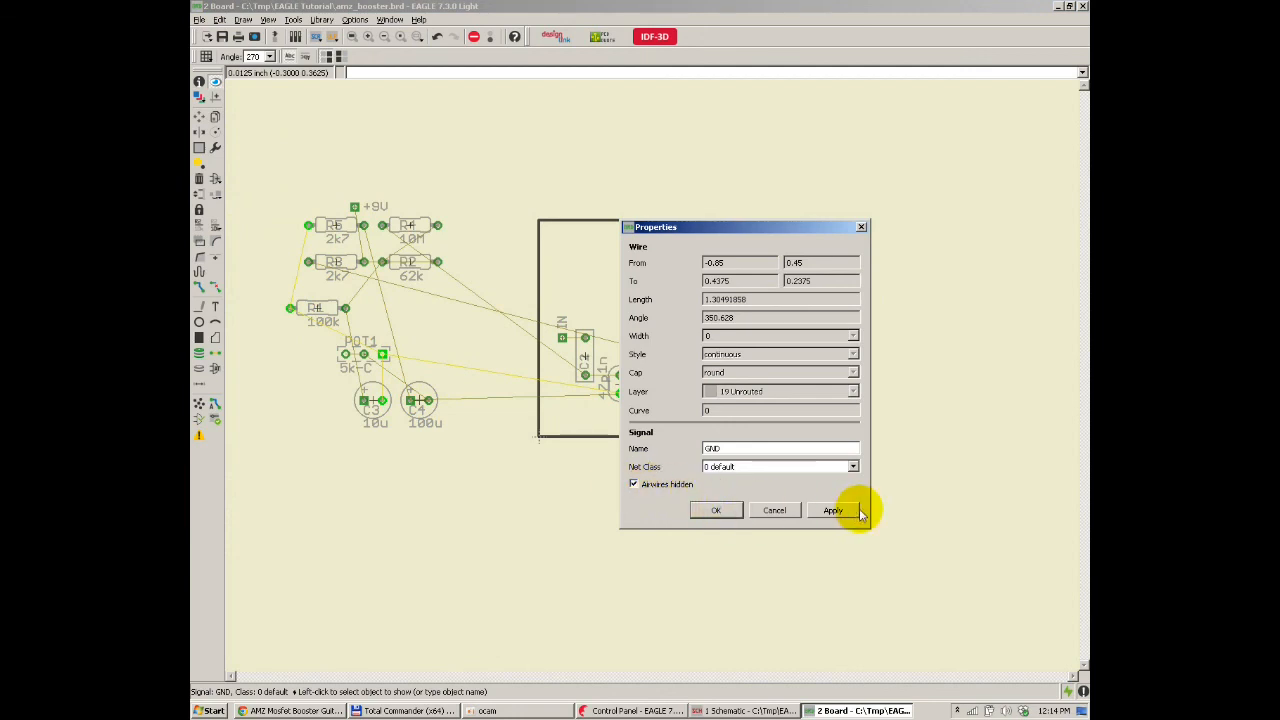
pyautogui.click(718, 510)
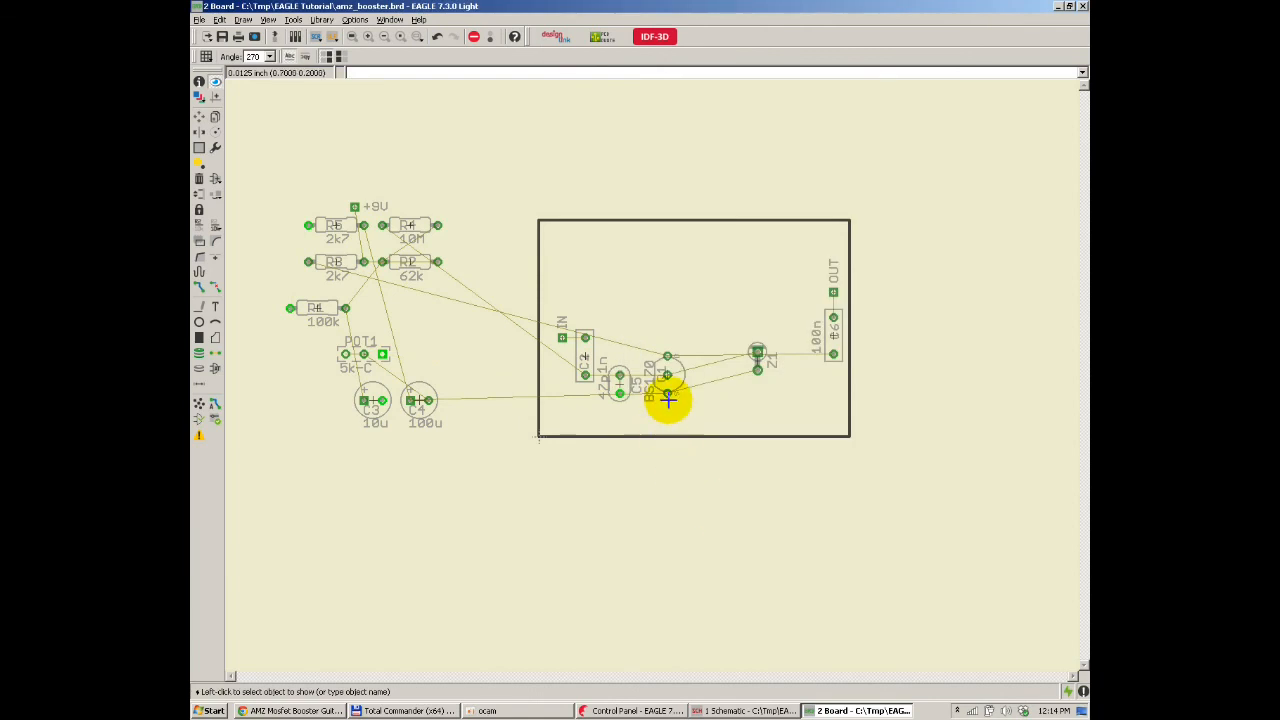
pyautogui.scroll(-2, 666, 400)
pyautogui.scroll(3, 629, 380)
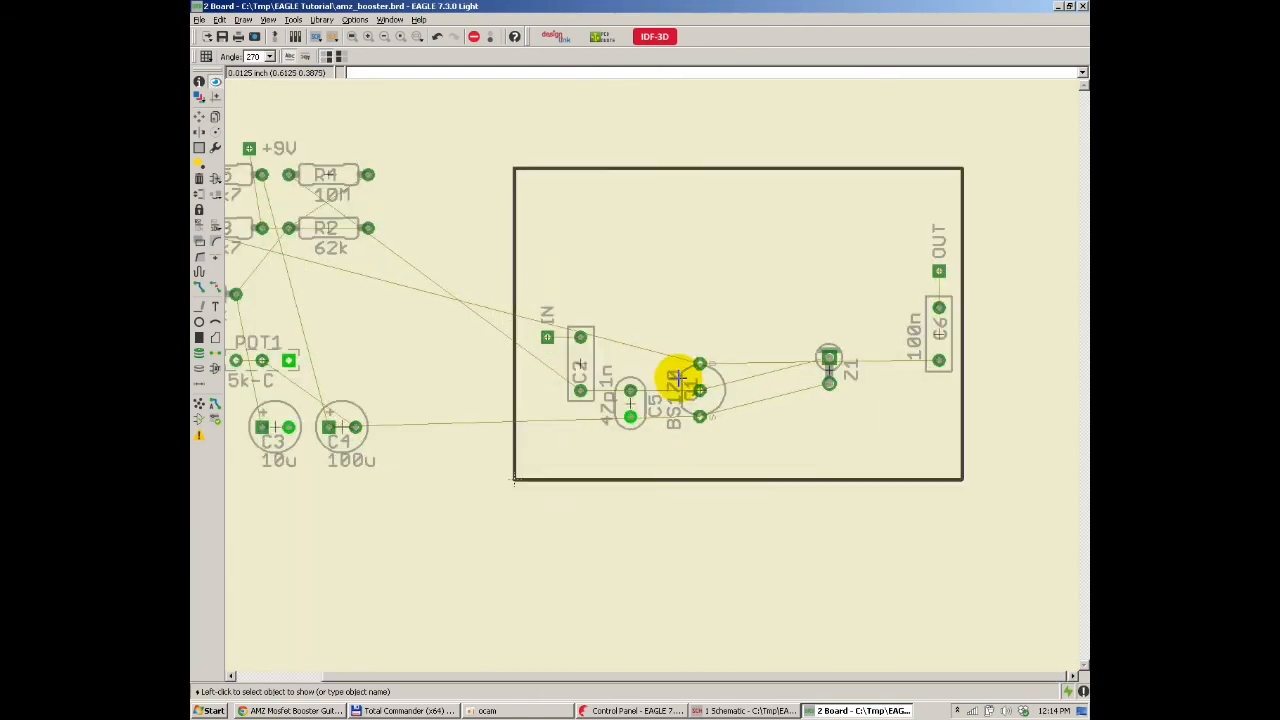
# Step: Rotate resistor R4 to 90 degrees, place it directly above C5, and recalculate the ratsnest
pyautogui.click(199, 117)
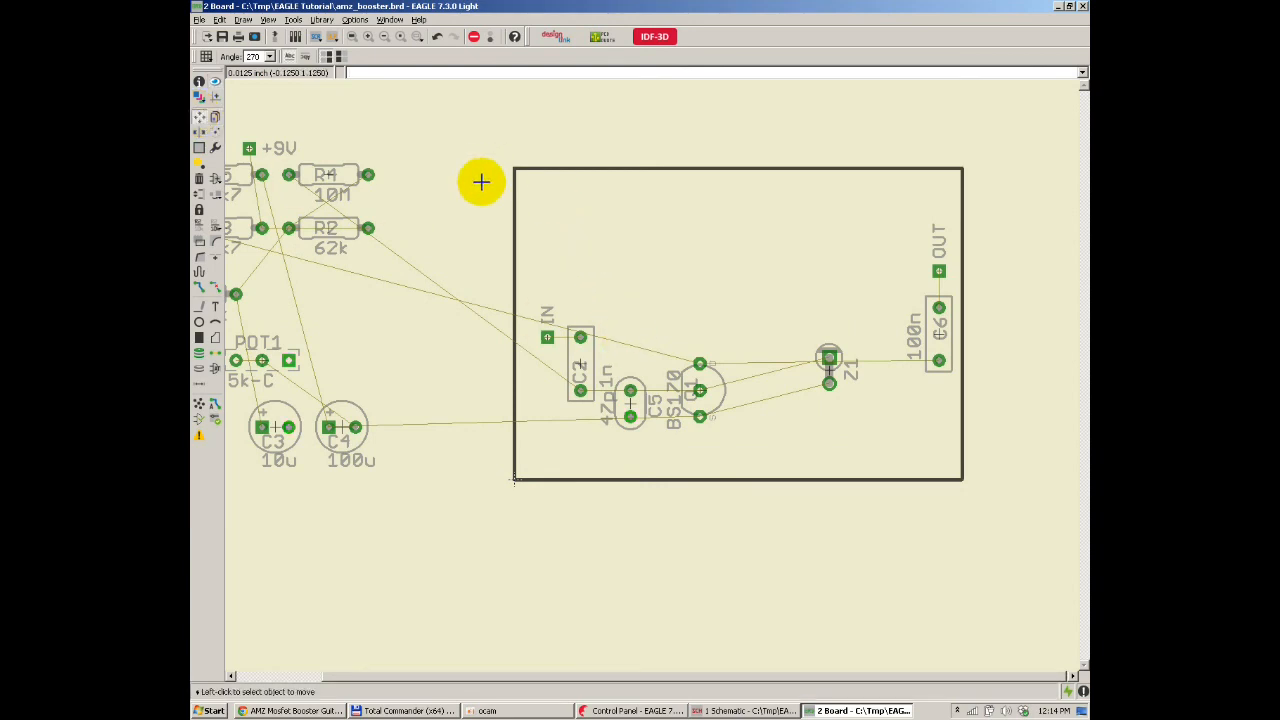
pyautogui.click(332, 172)
pyautogui.rightClick(705, 255)
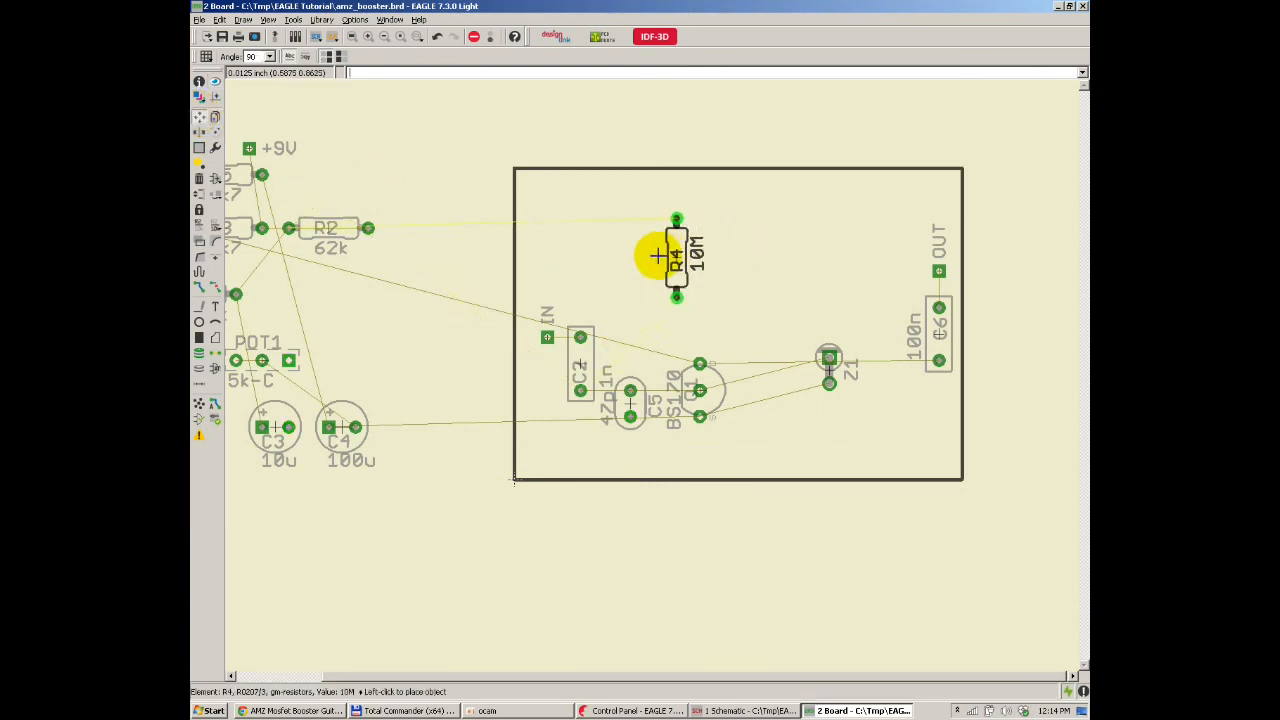
pyautogui.click(630, 316)
pyautogui.click(203, 412)
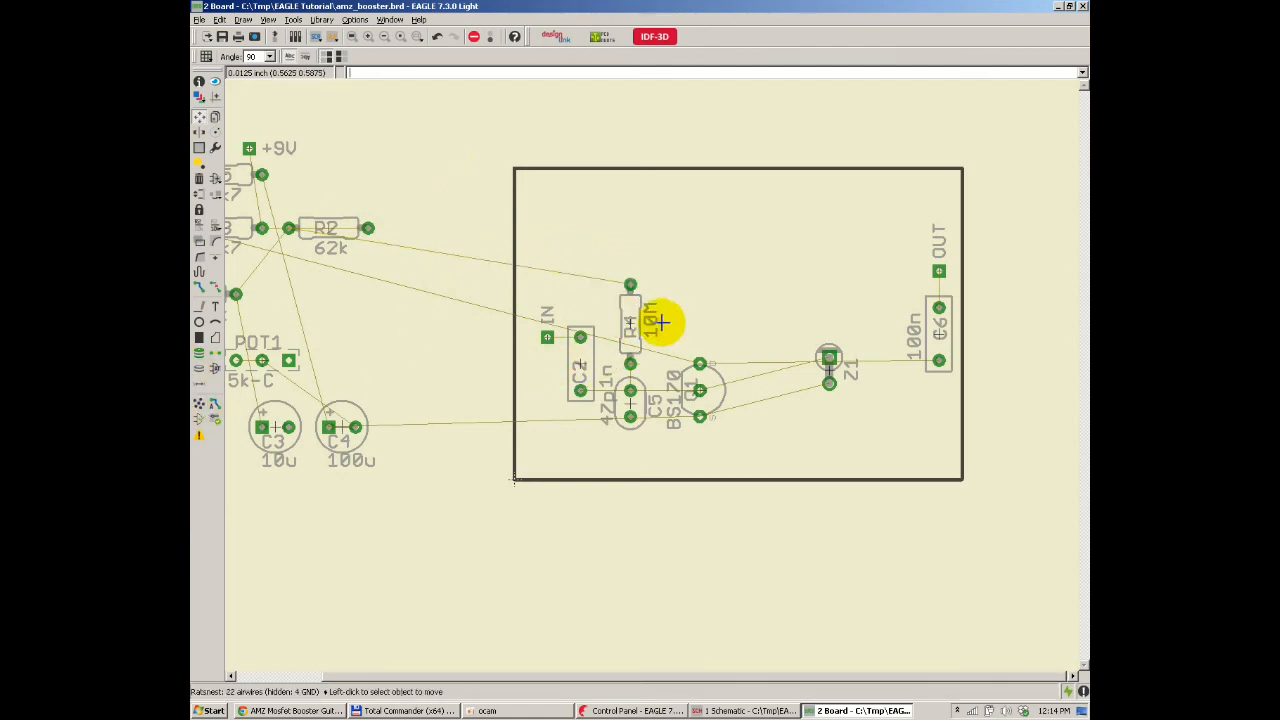
# Step: Bring resistor R2 inside the board outline and place it horizontally above R4
pyautogui.scroll(1, 677, 331)
pyautogui.scroll(-1, 761, 368)
pyautogui.click(480, 269)
pyautogui.rightClick(697, 251)
pyautogui.rightClick(718, 268)
pyautogui.rightClick(720, 266)
pyautogui.click(718, 268)
# Step: Rotate resistor R3 to 90 degrees and place it directly above Q1's drain pad
pyautogui.click(396, 275)
pyautogui.rightClick(746, 316)
pyautogui.scroll(2, 738, 320)
pyautogui.click(735, 342)
pyautogui.scroll(-4, 880, 295)
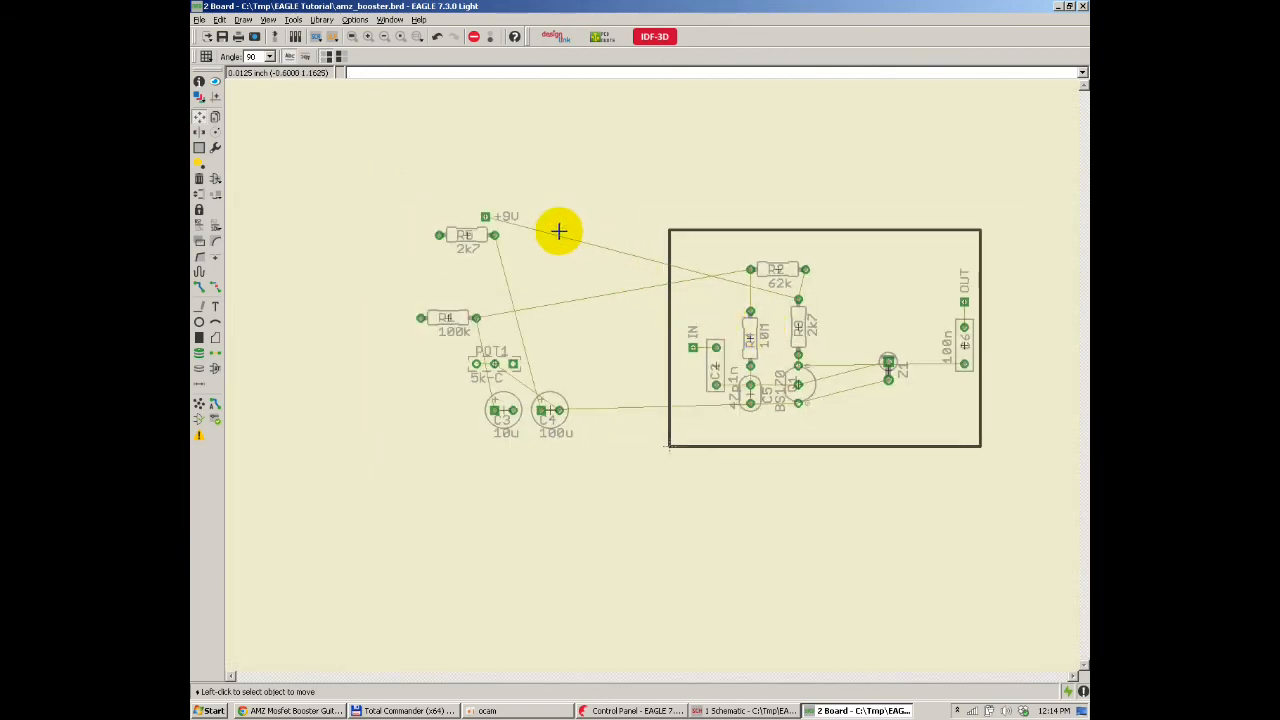
# Step: Move the +9V pad inside the board outline, above resistor R3
pyautogui.click(485, 216)
pyautogui.scroll(2, 812, 263)
pyautogui.click(804, 243)
# Step: Bring resistor R1 inside the board outline and place it at 0 degrees between the +9V pad and R3
pyautogui.click(279, 336)
pyautogui.rightClick(708, 344)
pyautogui.rightClick(722, 334)
pyautogui.rightClick(772, 317)
pyautogui.rightClick(754, 313)
pyautogui.click(760, 299)
# Step: Shift R2 up and left above R4, and place R1 closely beneath it
pyautogui.click(762, 272)
pyautogui.click(713, 259)
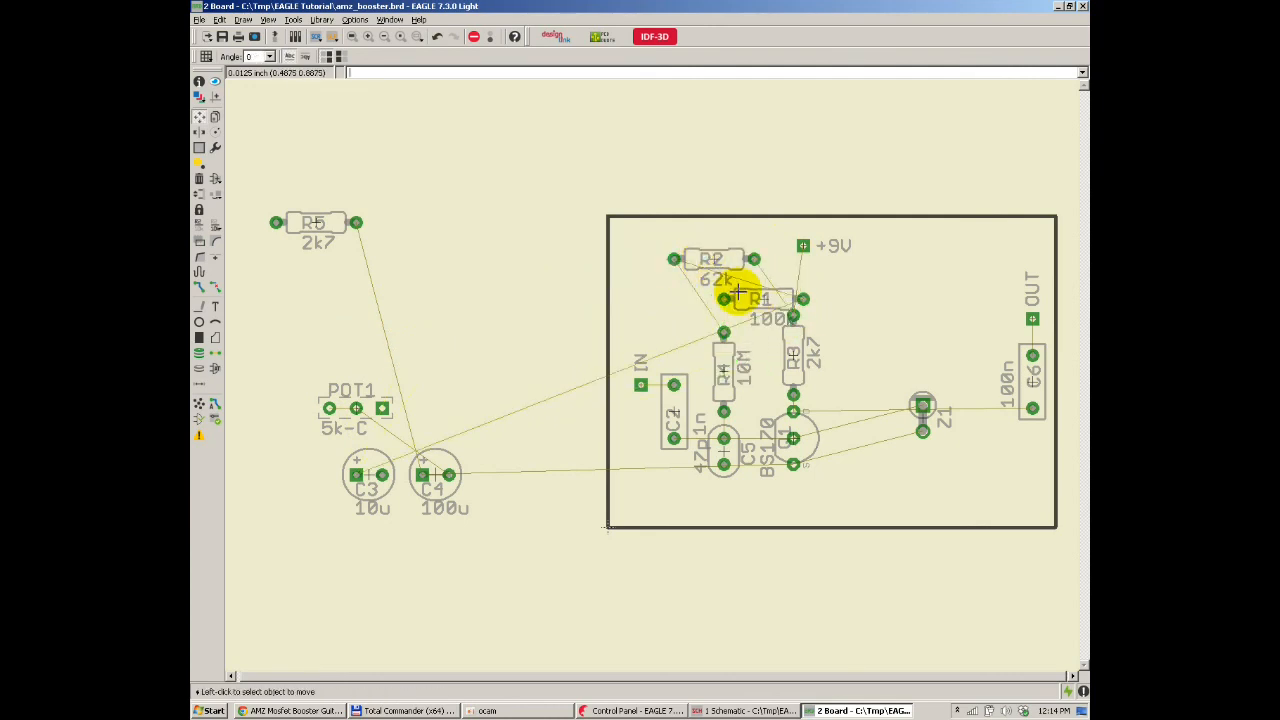
pyautogui.click(740, 292)
pyautogui.click(706, 297)
pyautogui.scroll(-1, 593, 210)
pyautogui.scroll(3, 715, 245)
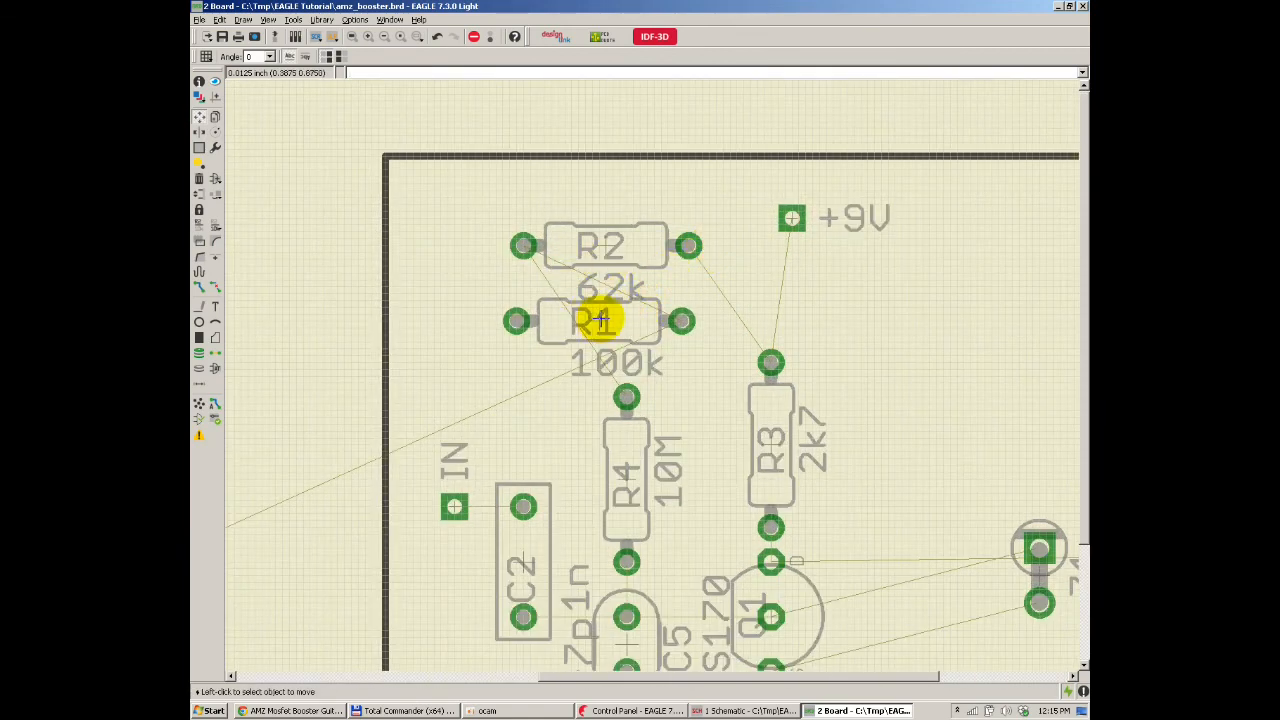
pyautogui.click(596, 316)
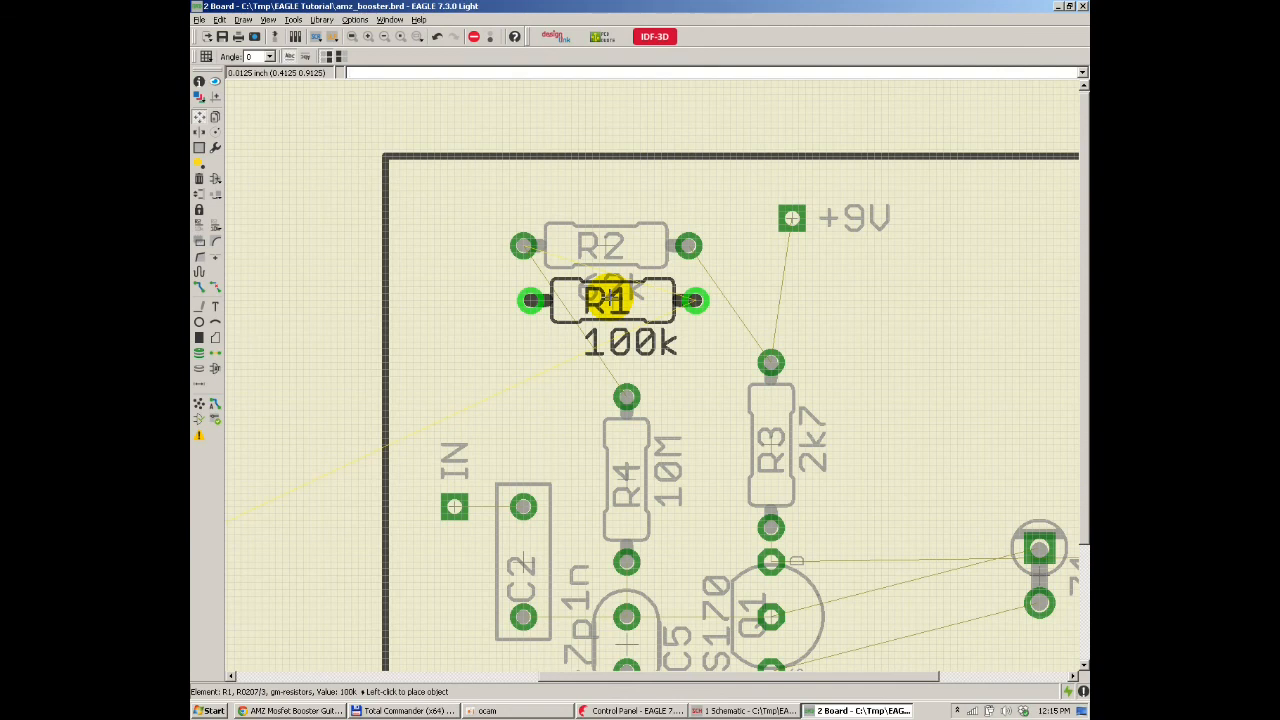
pyautogui.click(608, 299)
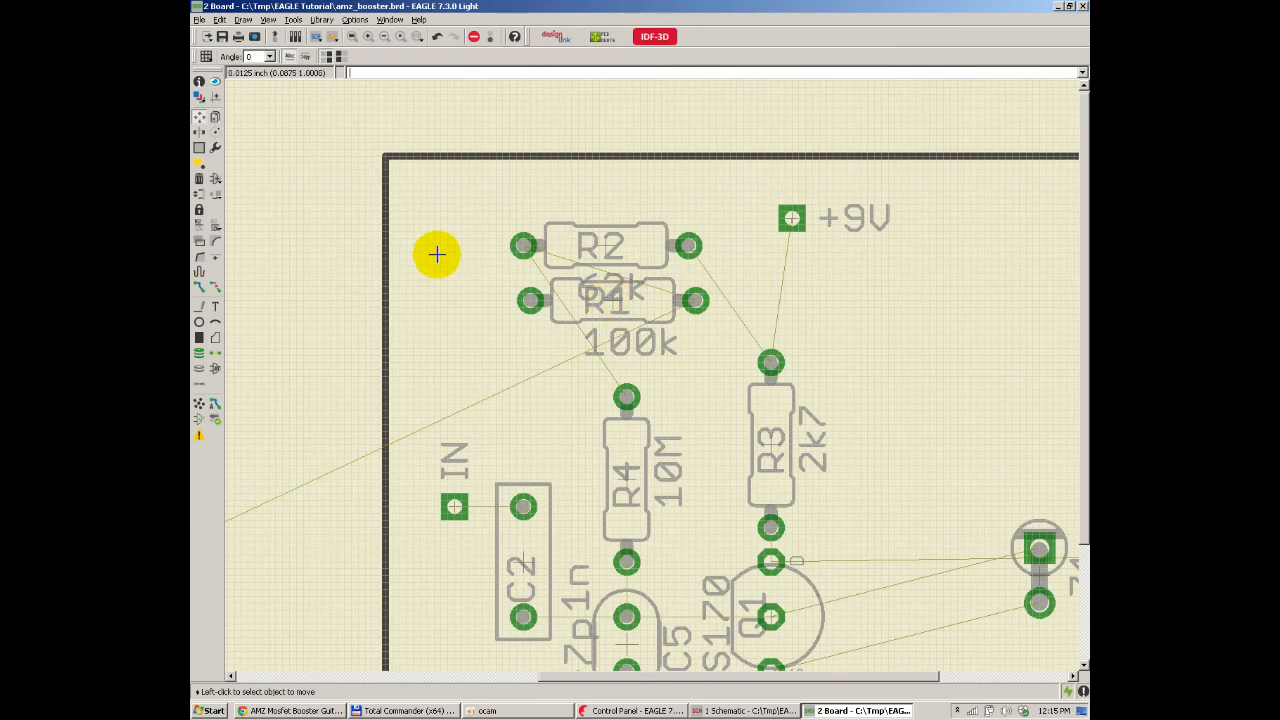
# Step: Rotate capacitor C3 to 90 degrees and place it inside the outline, just right of R2 and R1
pyautogui.scroll(-2, 491, 280)
pyautogui.scroll(-1, 357, 357)
pyautogui.click(282, 410)
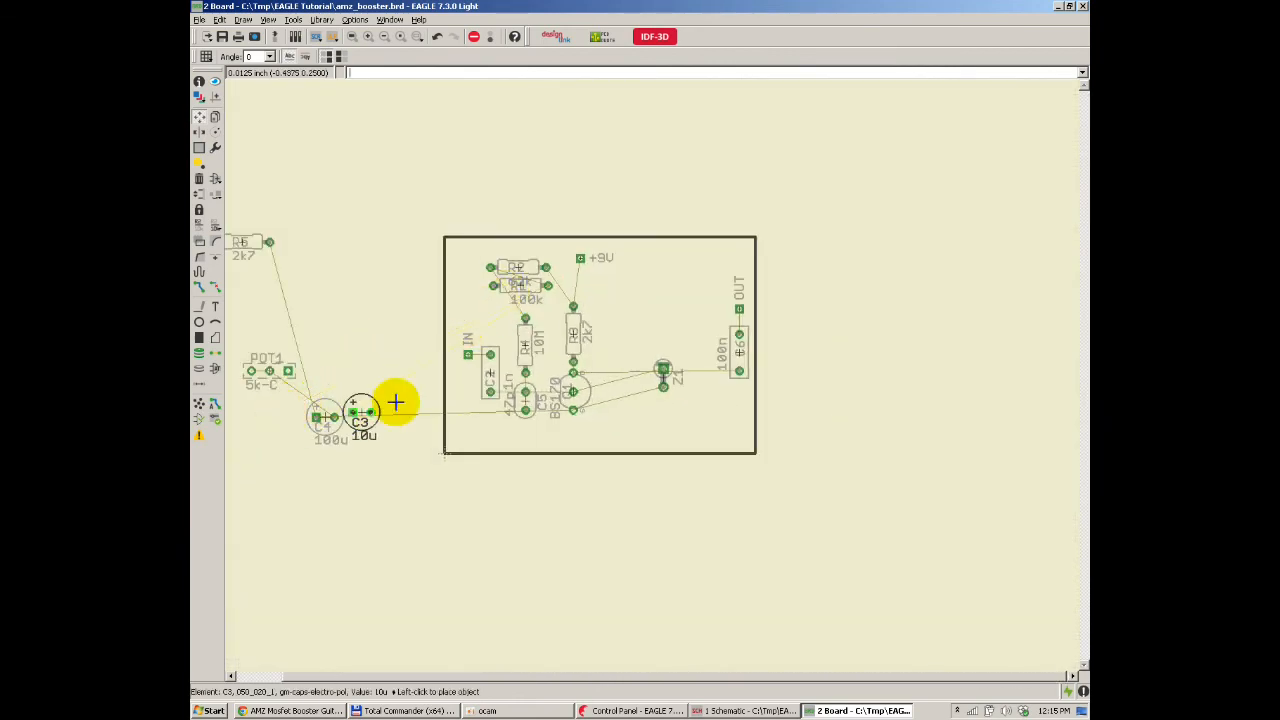
pyautogui.scroll(3, 500, 291)
pyautogui.rightClick(662, 268)
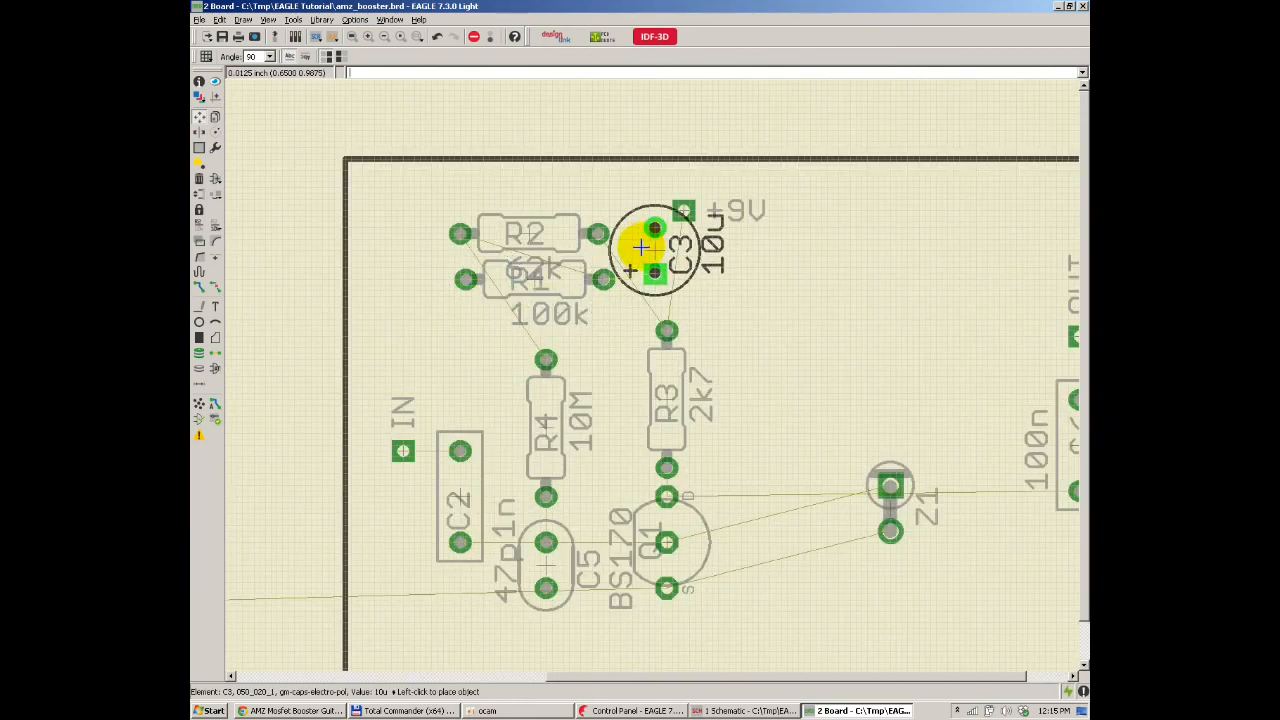
pyautogui.click(654, 240)
# Step: Move the +9V pad clear of C3, and reposition C3 so its positive pad is level with R1's right pad
pyautogui.click(697, 204)
pyautogui.click(827, 279)
pyautogui.click(648, 255)
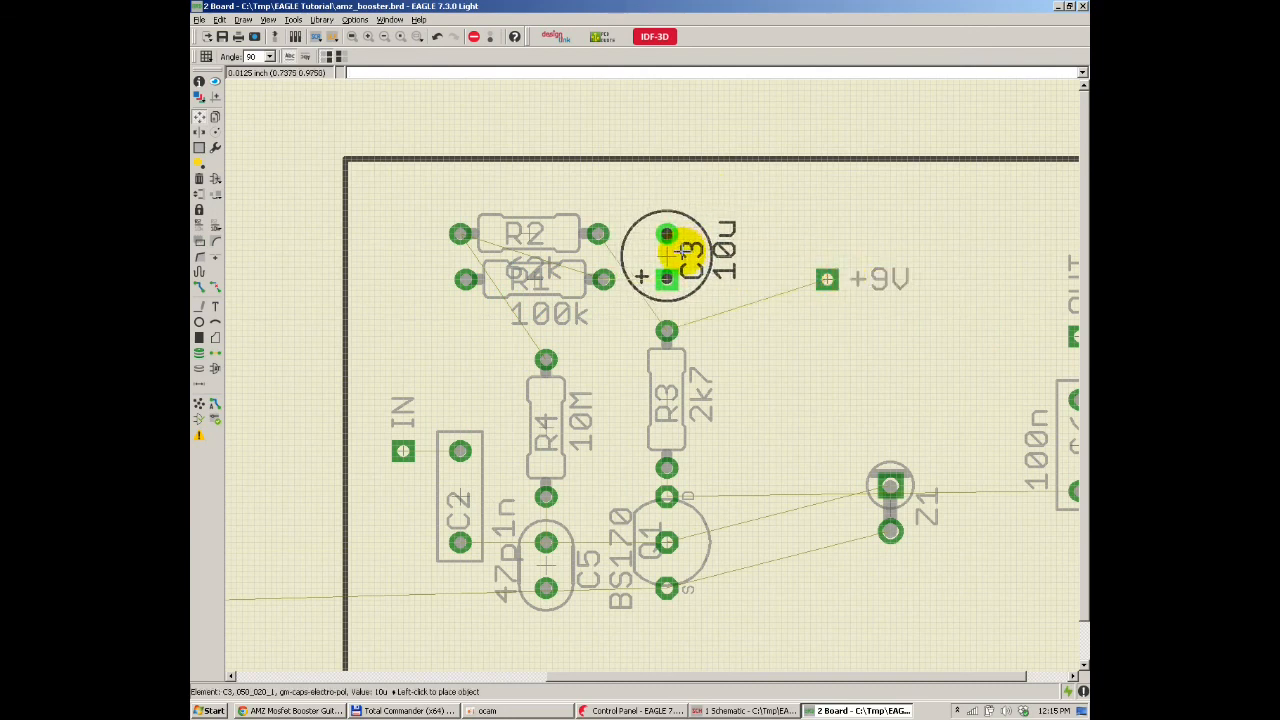
pyautogui.click(681, 256)
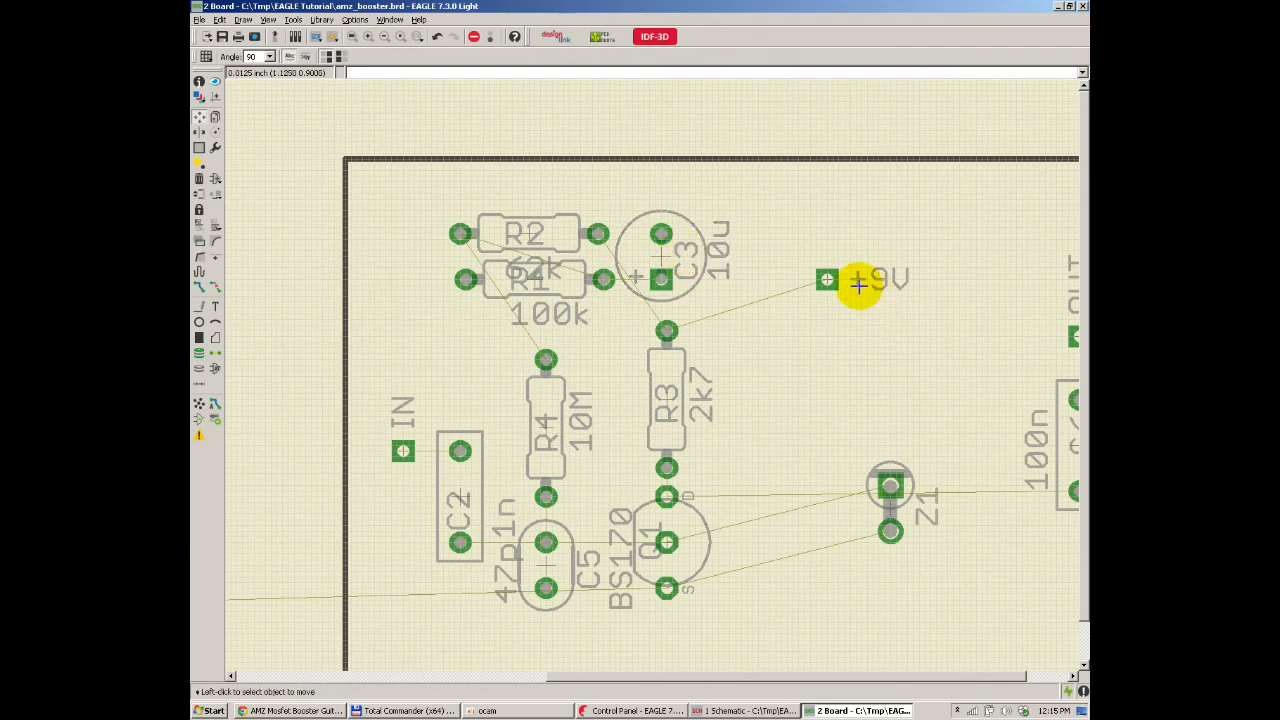
# Step: Place the +9V pad directly above R2's right pad and recalculate the ratsnest
pyautogui.click(828, 279)
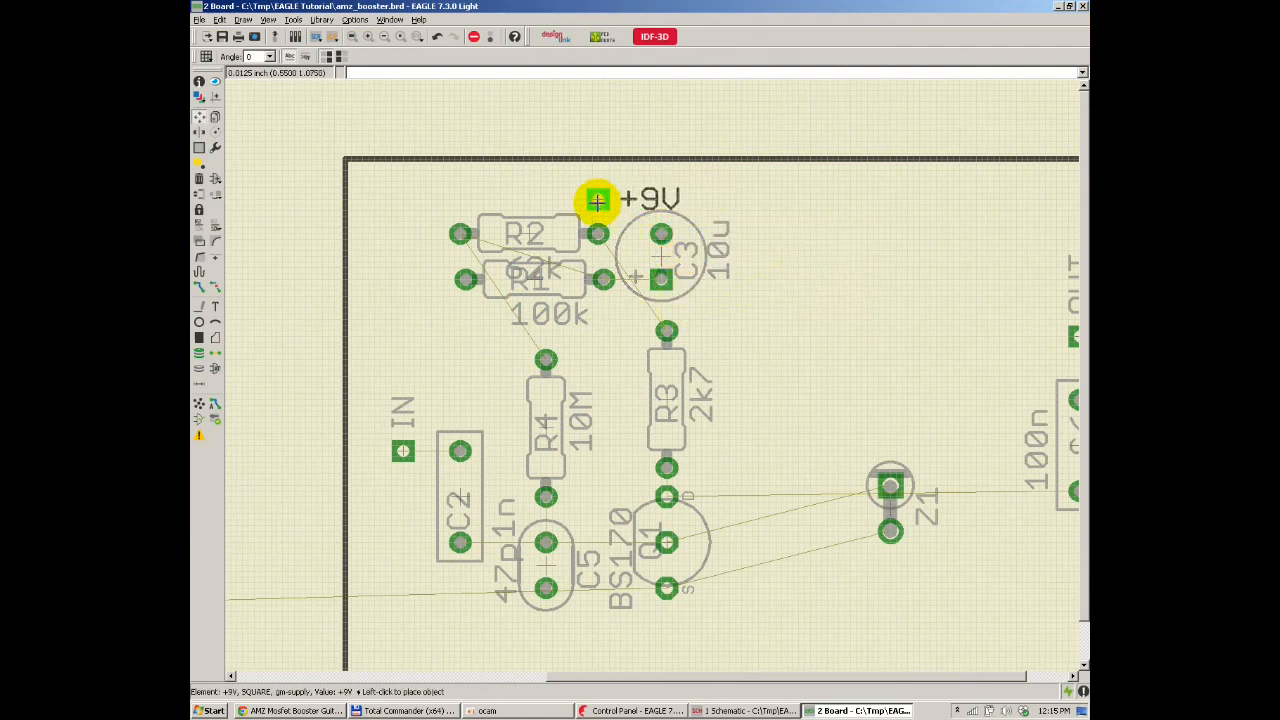
pyautogui.click(595, 195)
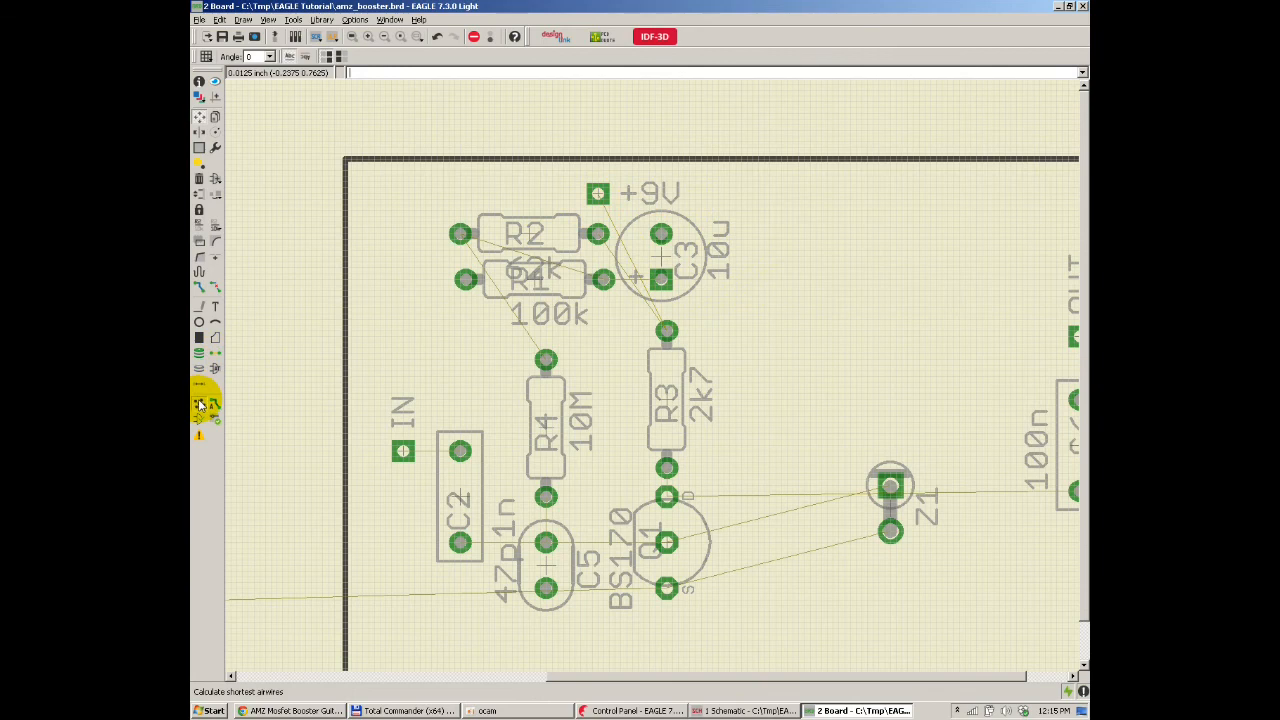
pyautogui.click(528, 283)
pyautogui.click(528, 283)
# Step: Place capacitor C4 at 0 degrees inside the outline, below and right of Q1's source pad, and recalculate the ratsnest
pyautogui.scroll(-3, 566, 320)
pyautogui.scroll(-2, 566, 318)
pyautogui.scroll(-2, 486, 332)
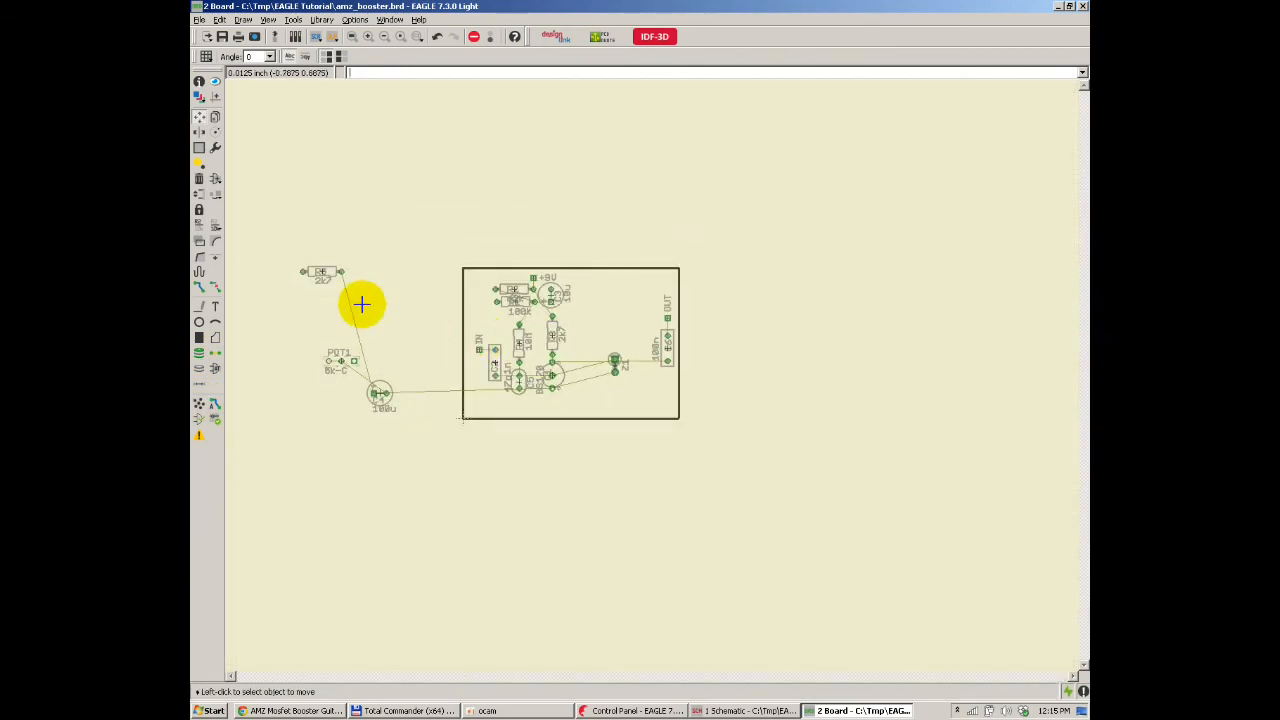
pyautogui.scroll(3, 337, 286)
pyautogui.click(424, 492)
pyautogui.scroll(2, 766, 523)
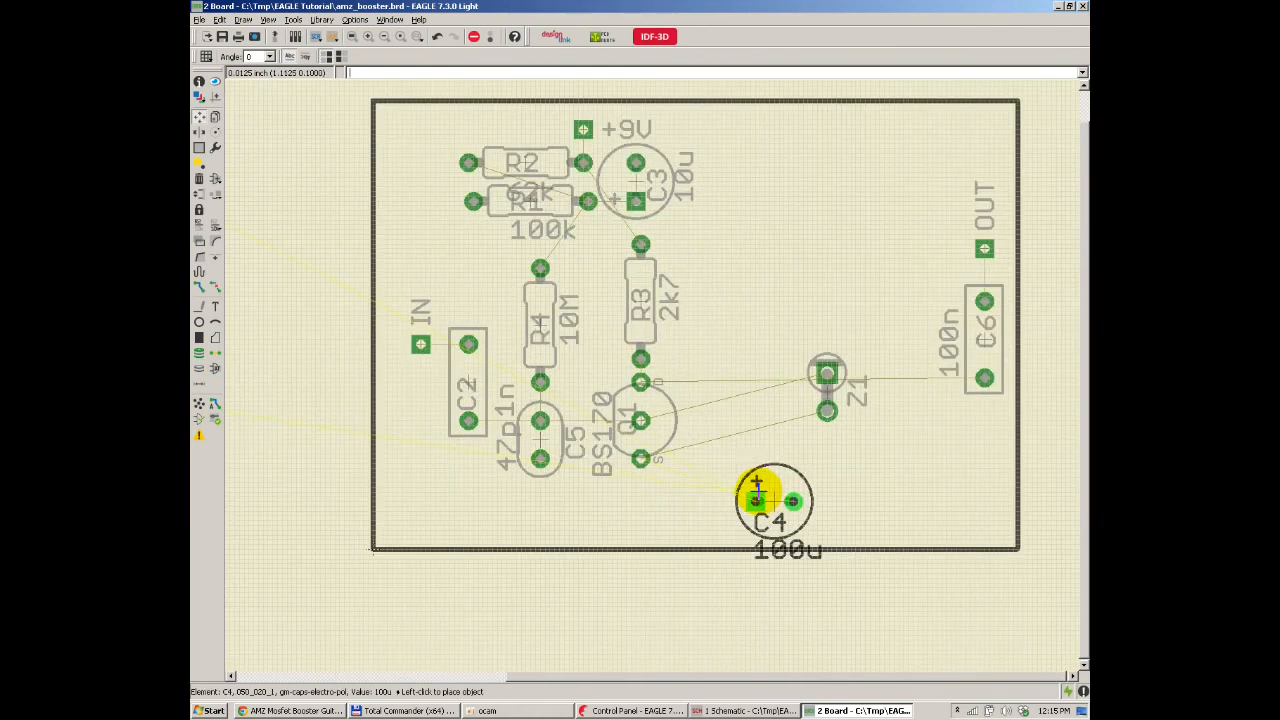
pyautogui.click(740, 495)
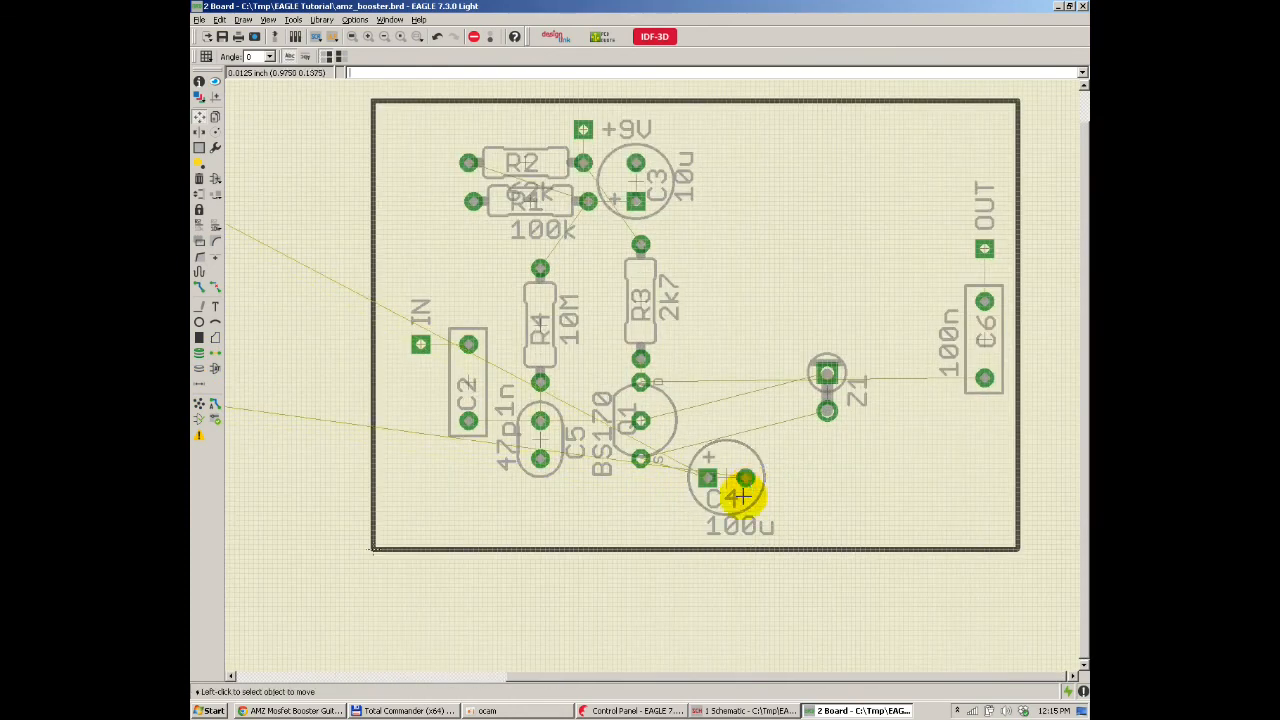
pyautogui.click(200, 403)
# Step: Place resistor R5 at 0 degrees inside the outline, with its right pad below Q1's source pad
pyautogui.scroll(-2, 565, 428)
pyautogui.click(279, 252)
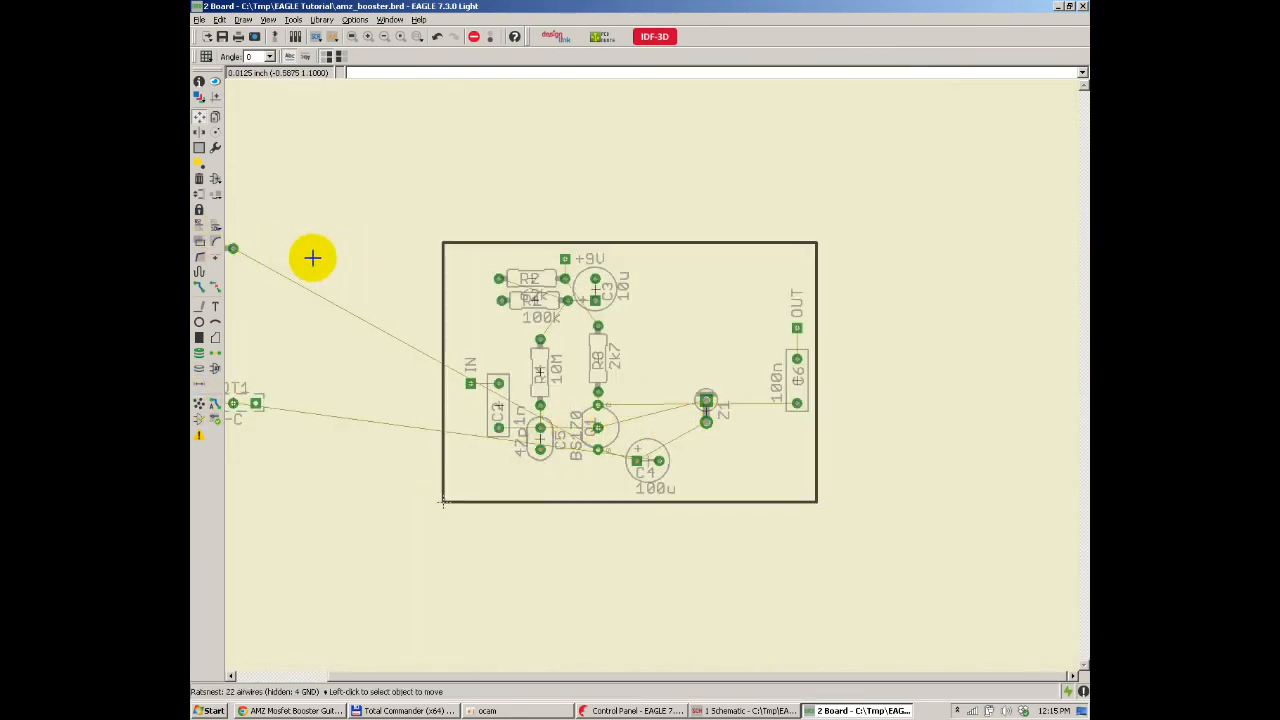
pyautogui.scroll(-2, 285, 252)
pyautogui.scroll(3, 458, 323)
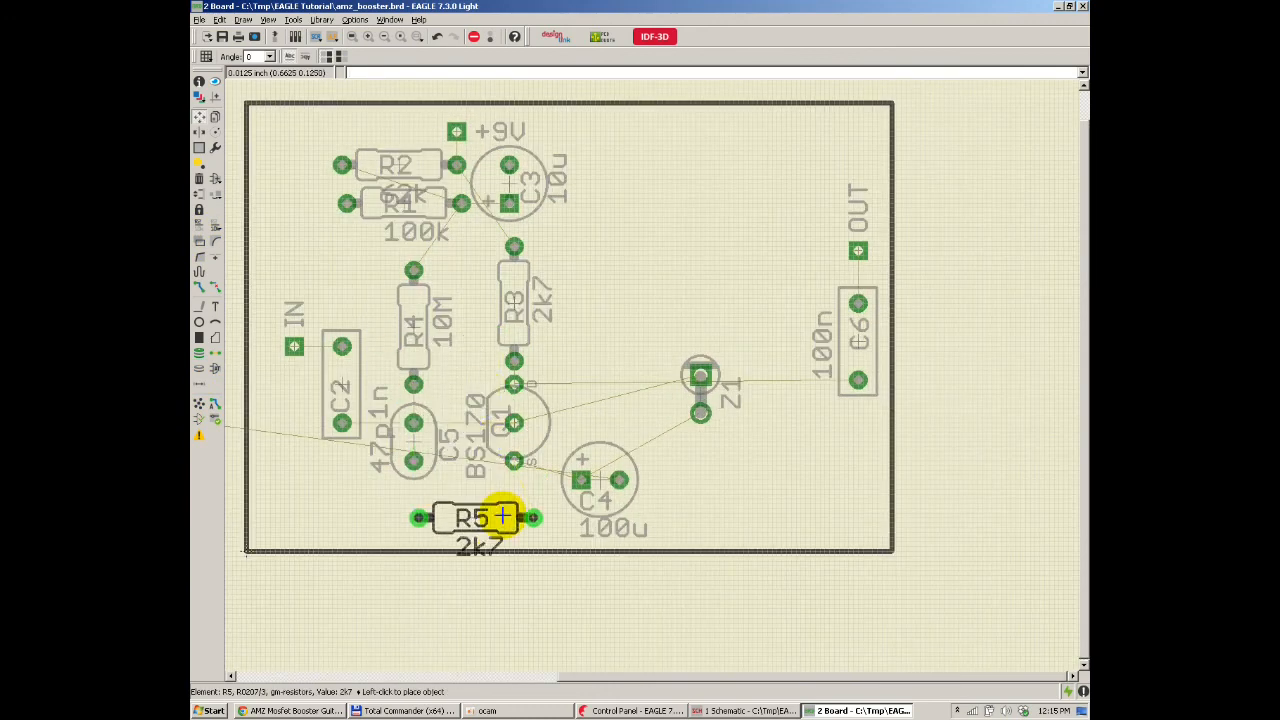
pyautogui.click(479, 490)
# Step: Rotate POT1 to 180 degrees, place it inside the outline just right of C4, and fit the board to the view
pyautogui.scroll(-4, 560, 420)
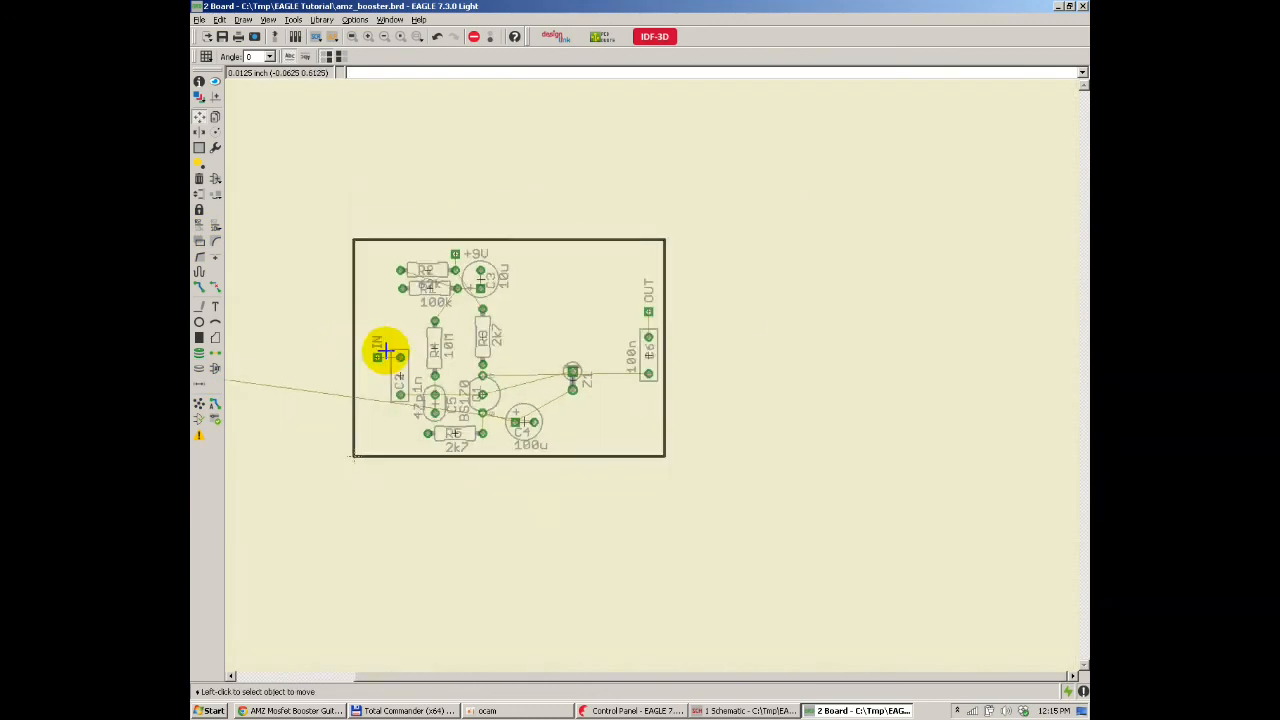
pyautogui.click(299, 348)
pyautogui.scroll(4, 403, 354)
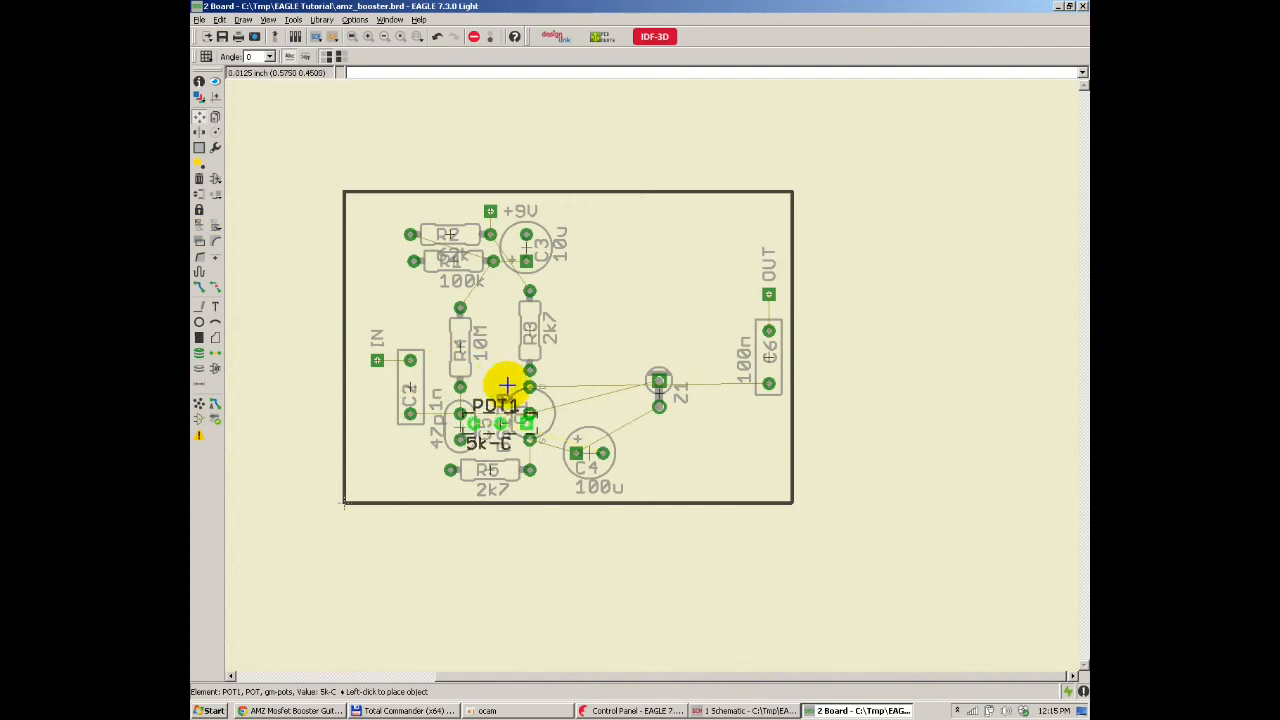
pyautogui.rightClick(748, 443)
pyautogui.rightClick(725, 468)
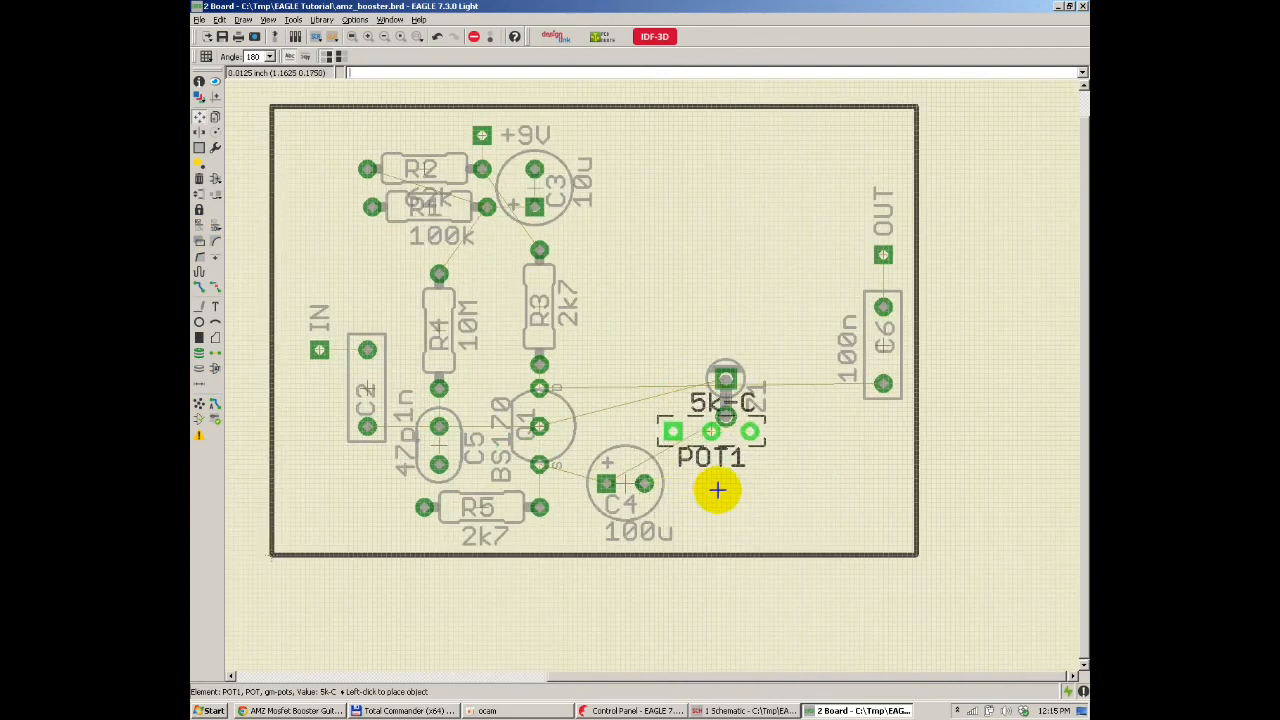
pyautogui.click(755, 540)
pyautogui.scroll(-1, 687, 434)
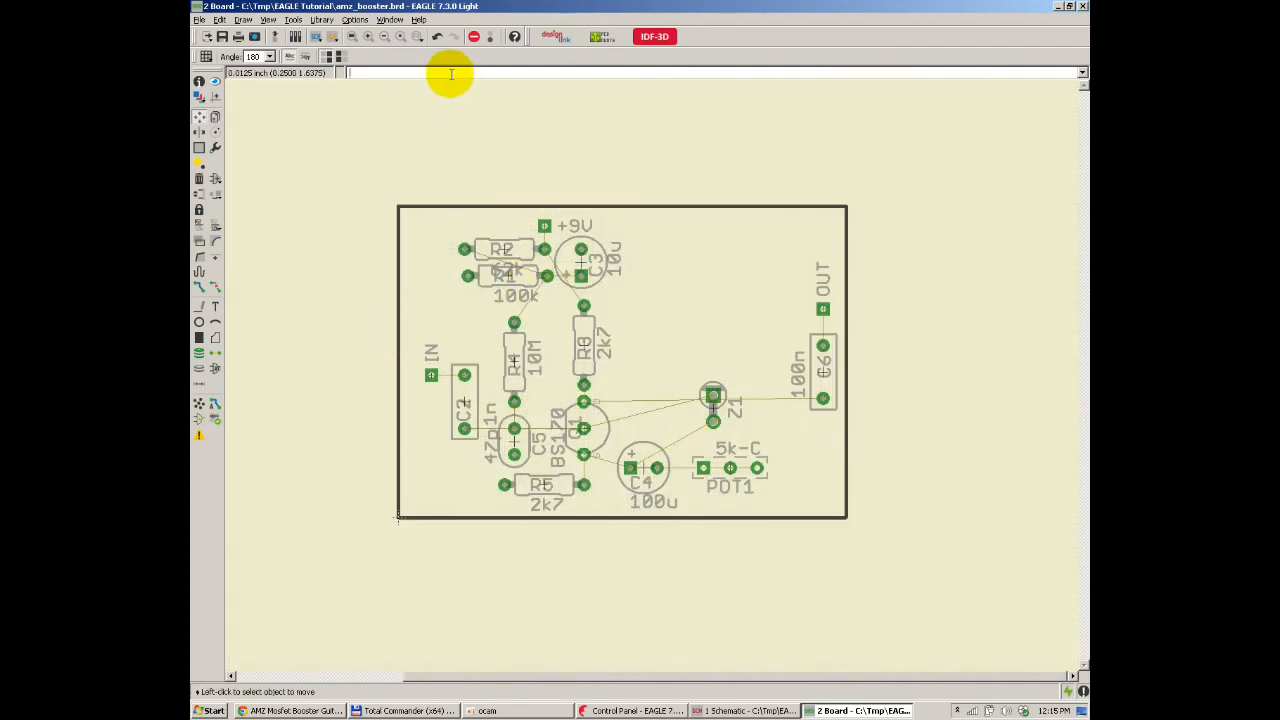
pyautogui.click(352, 38)
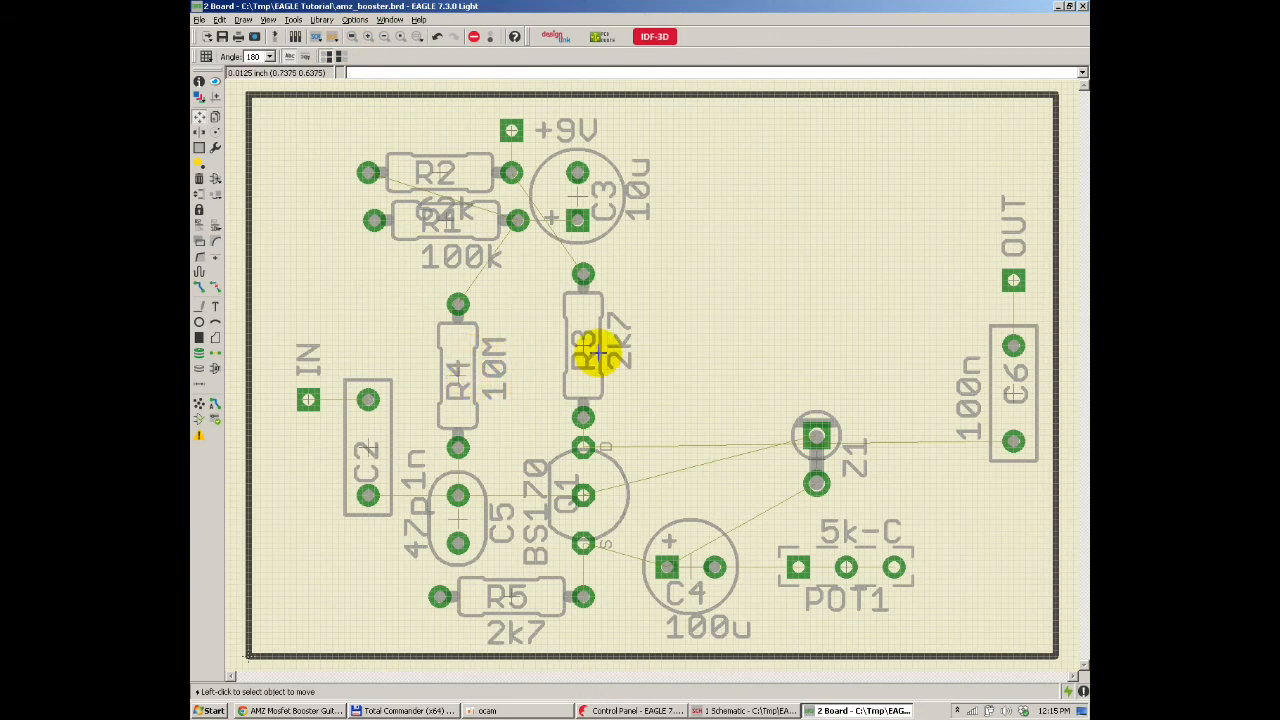
# Step: Move R3 directly beside R4 on its right, and reposition R1 so its right pad sits just above R4's upper pad
pyautogui.click(585, 345)
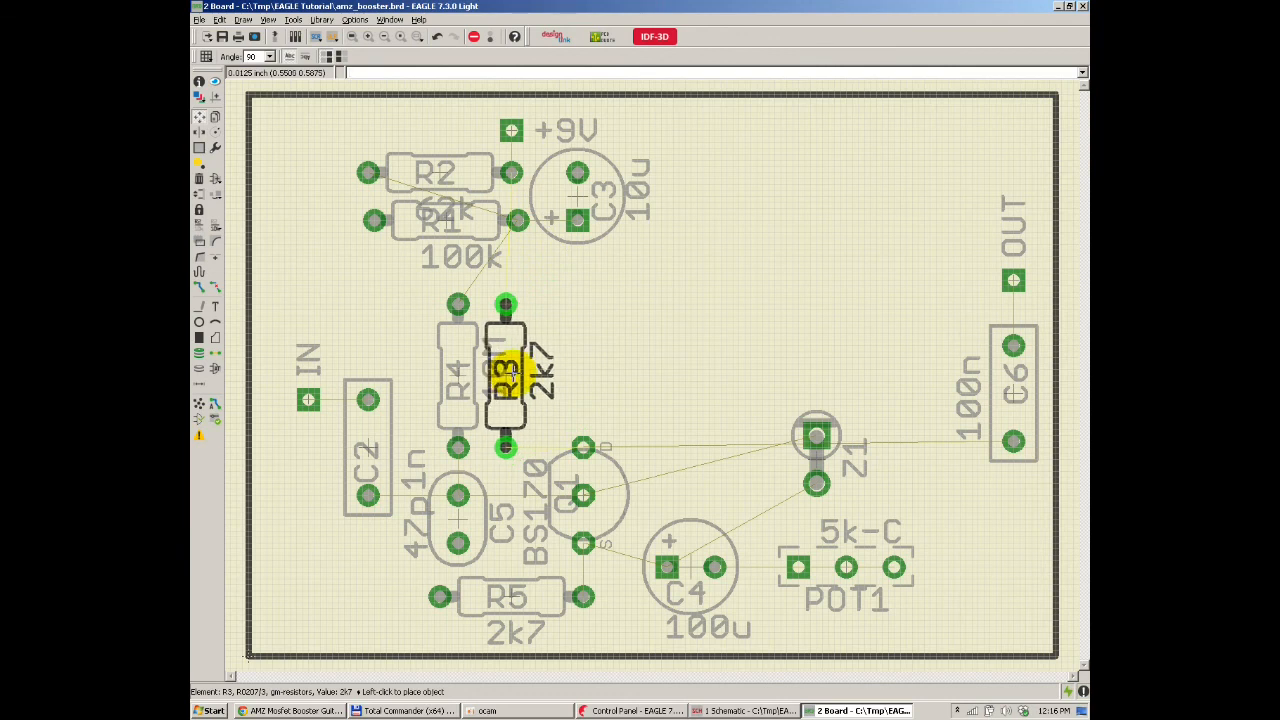
pyautogui.click(507, 372)
pyautogui.click(430, 228)
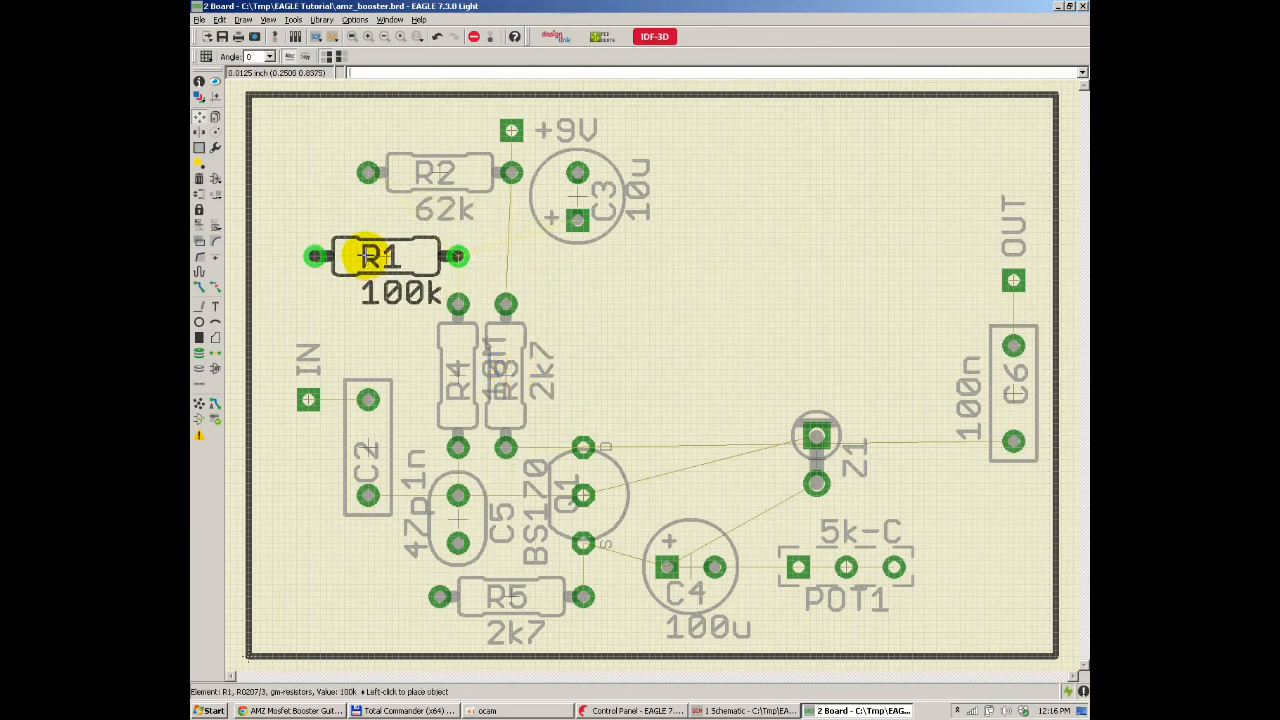
pyautogui.click(373, 267)
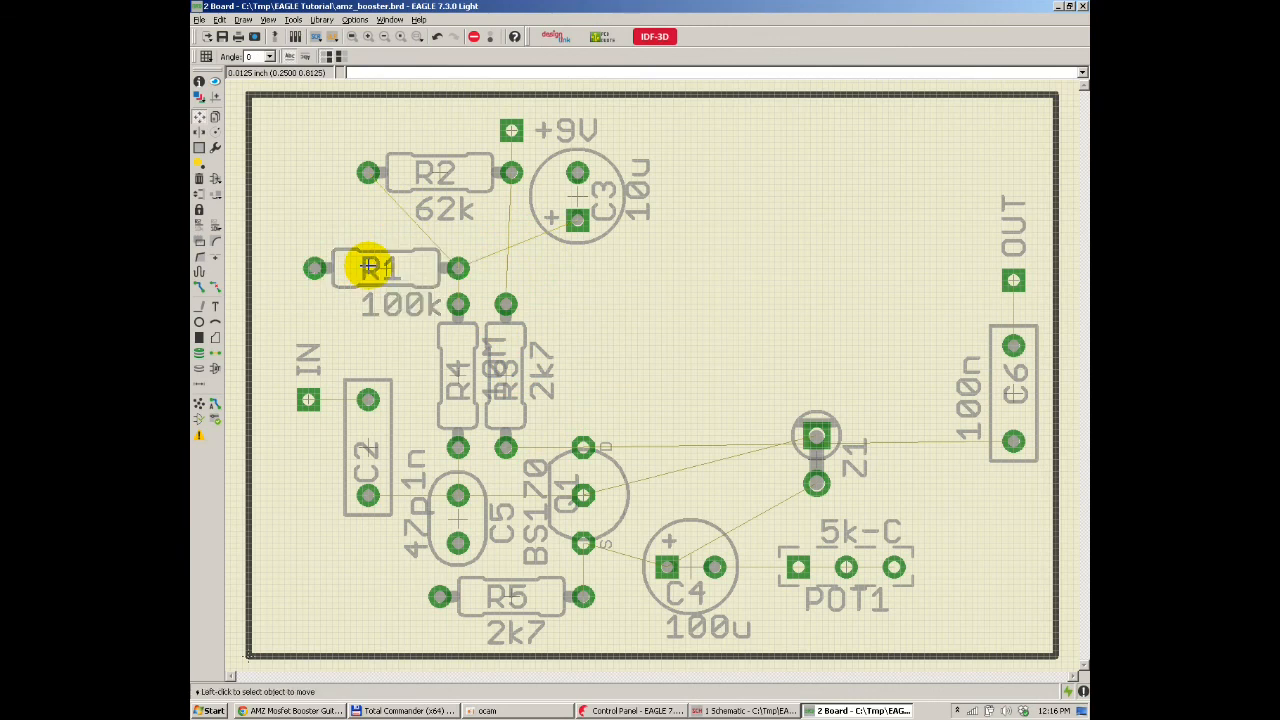
# Step: Move R2 directly above R1 with their pads aligned, and place the +9V pad above R2's right pad
pyautogui.click(407, 153)
pyautogui.click(355, 183)
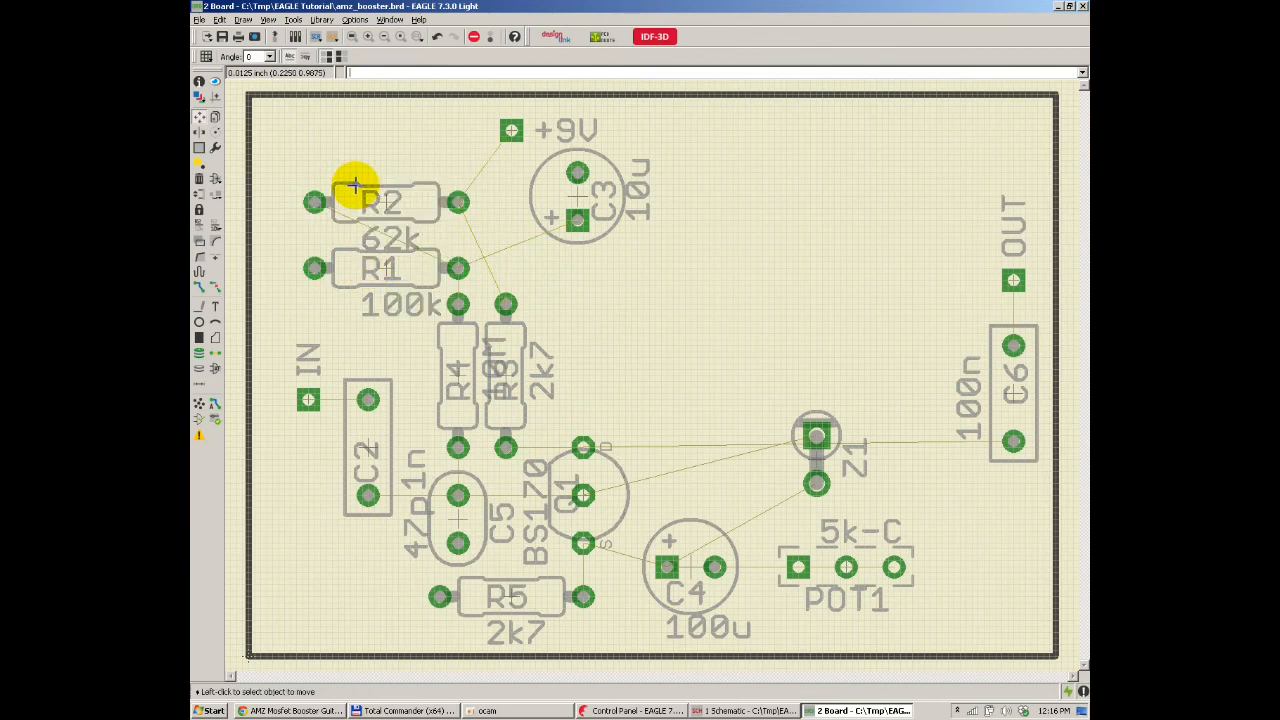
pyautogui.click(509, 127)
pyautogui.click(449, 155)
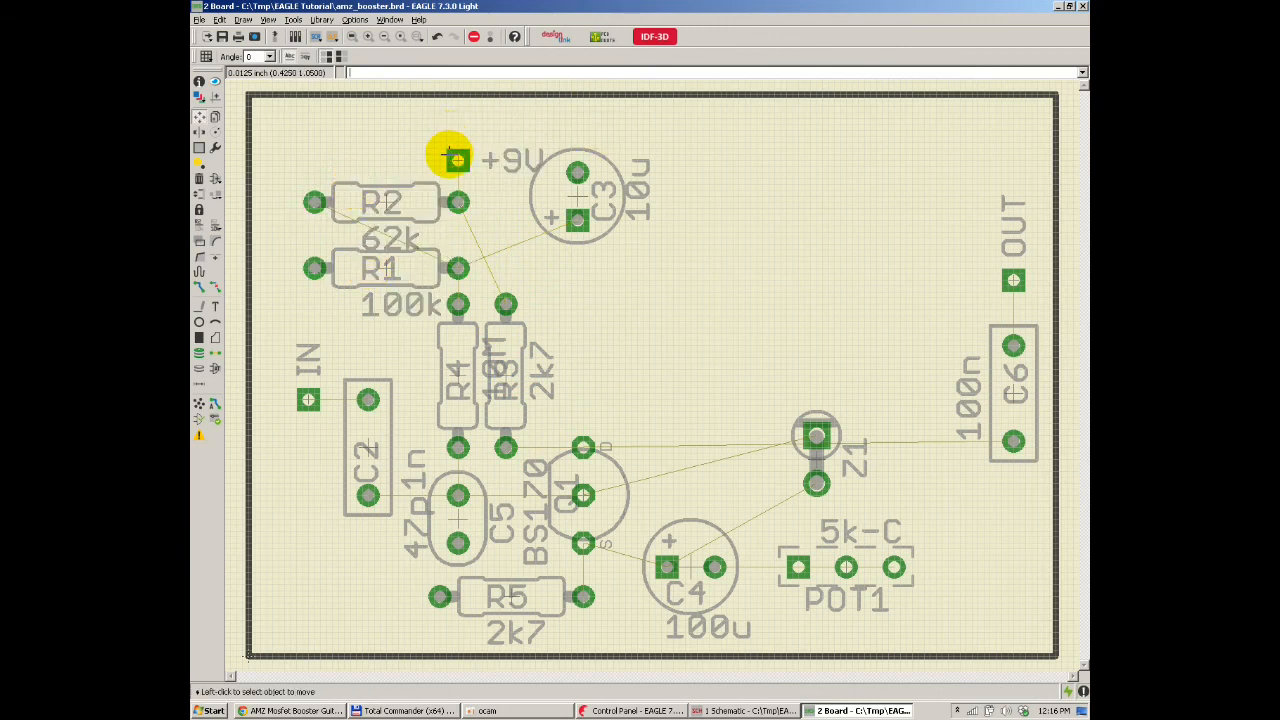
# Step: Move C3 closer to R1 at 90 degrees, with its positive pad level with R1's right pad
pyautogui.click(596, 180)
pyautogui.rightClick(586, 214)
pyautogui.rightClick(583, 218)
pyautogui.rightClick(580, 218)
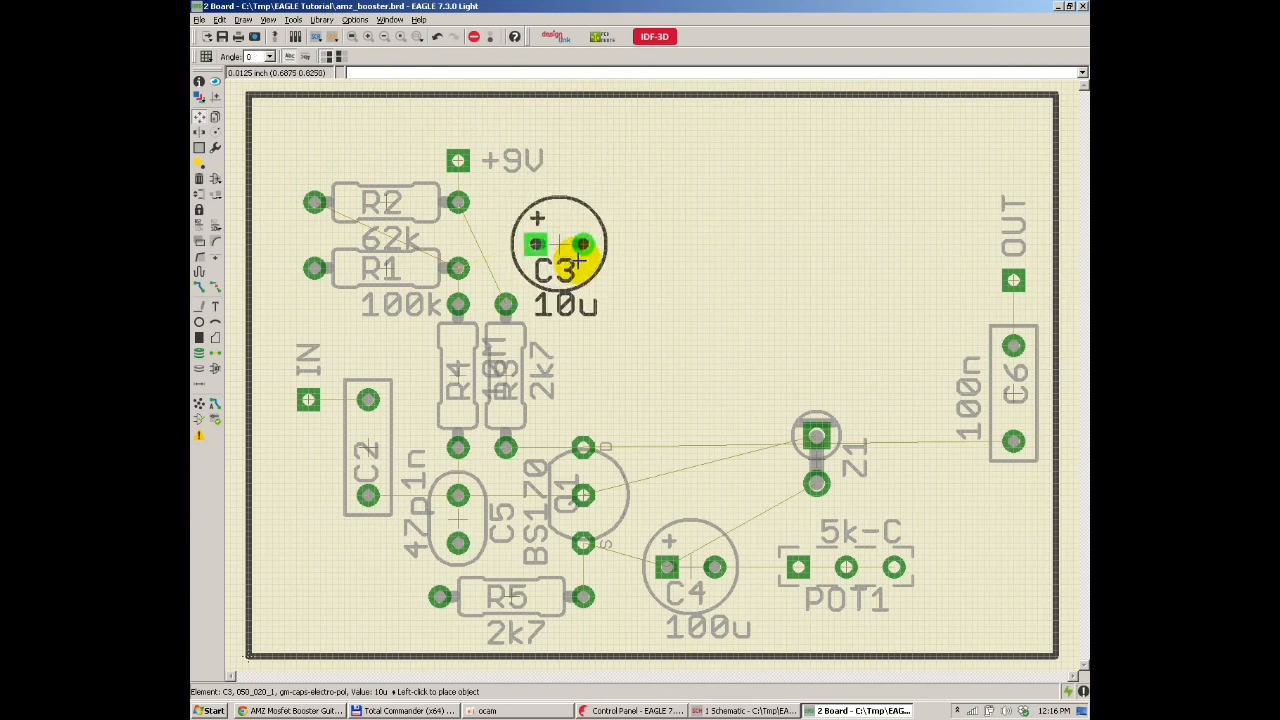
pyautogui.rightClick(566, 270)
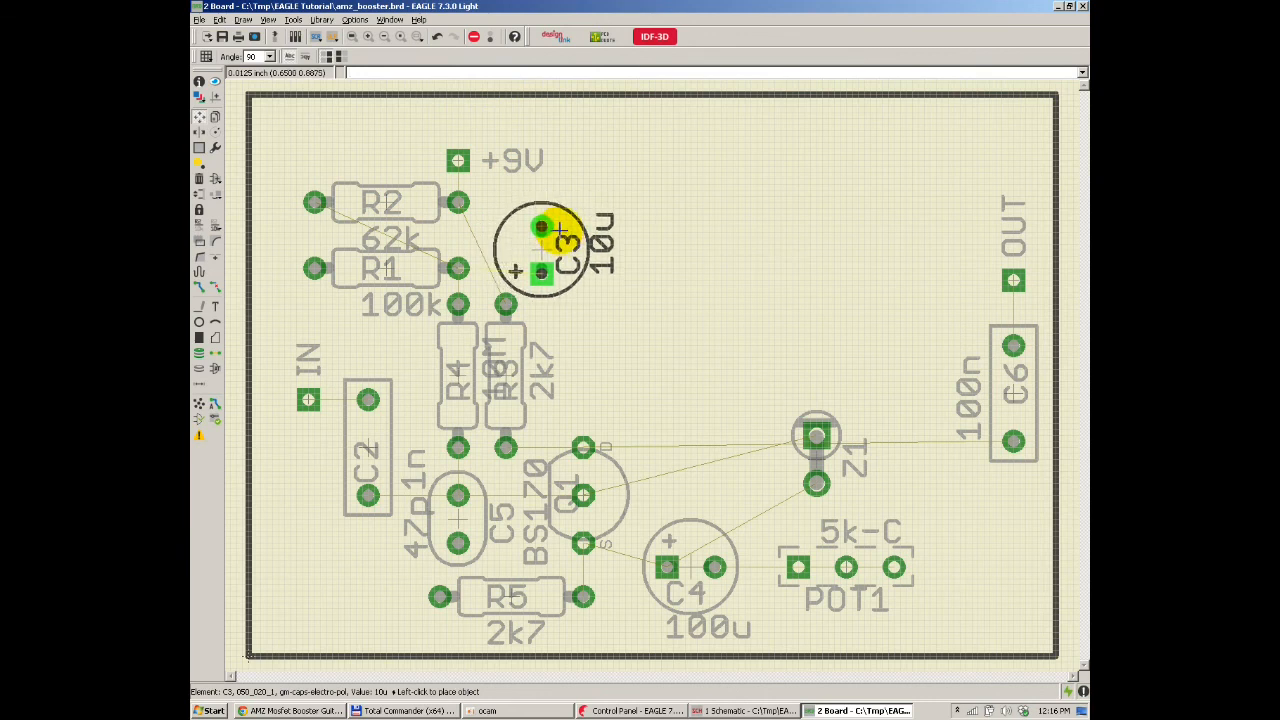
pyautogui.click(561, 228)
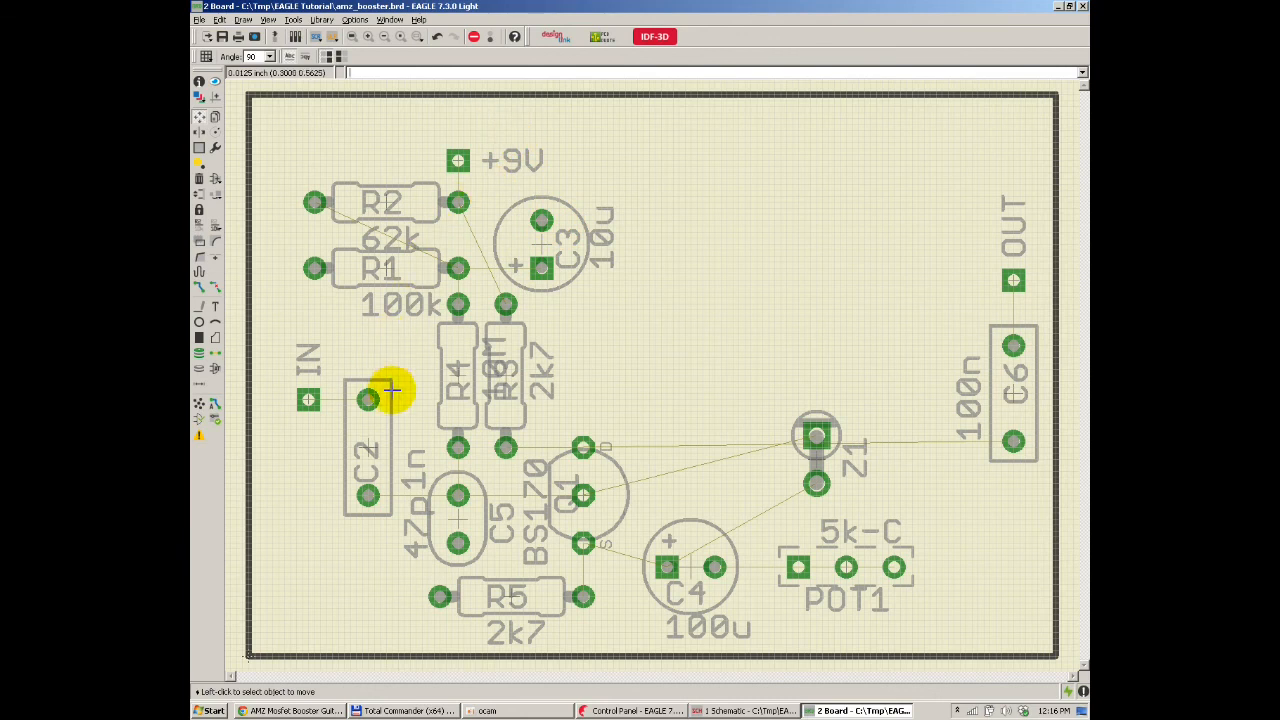
# Step: Move C2 up directly beside R4 on its left, and recalculate the ratsnest
pyautogui.click(362, 440)
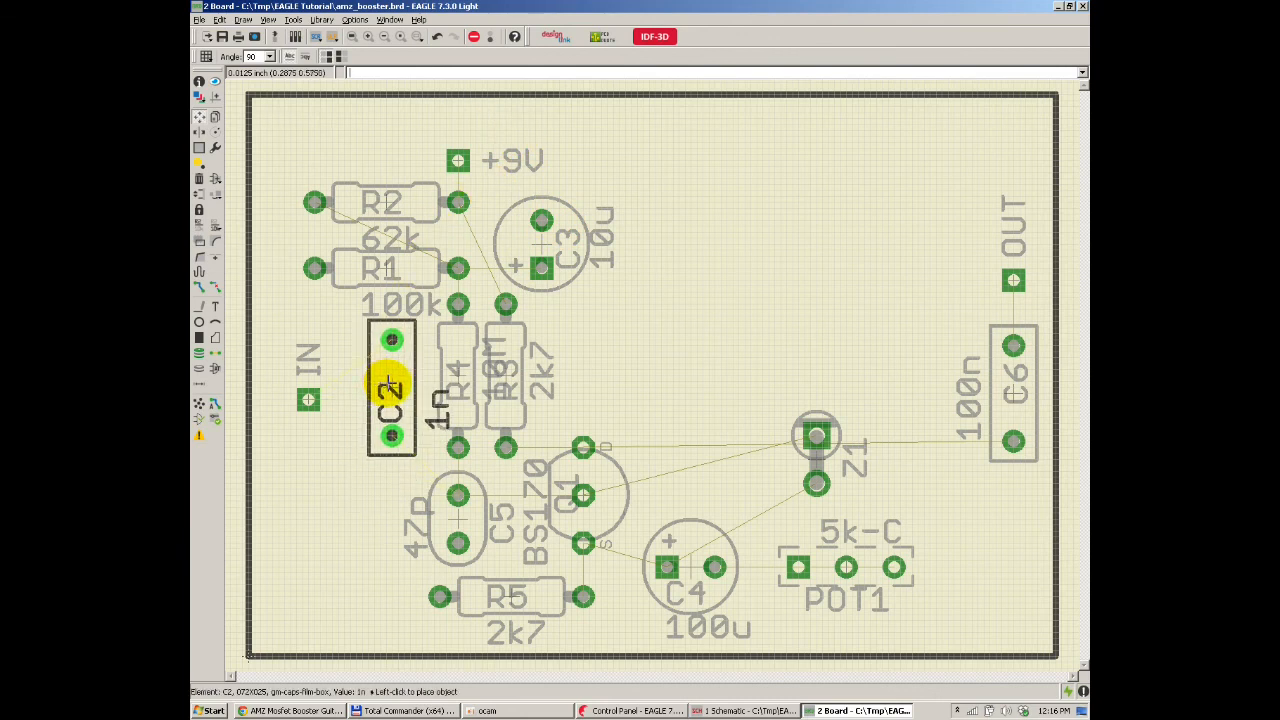
pyautogui.click(375, 386)
pyautogui.click(450, 362)
pyautogui.click(450, 362)
pyautogui.click(391, 368)
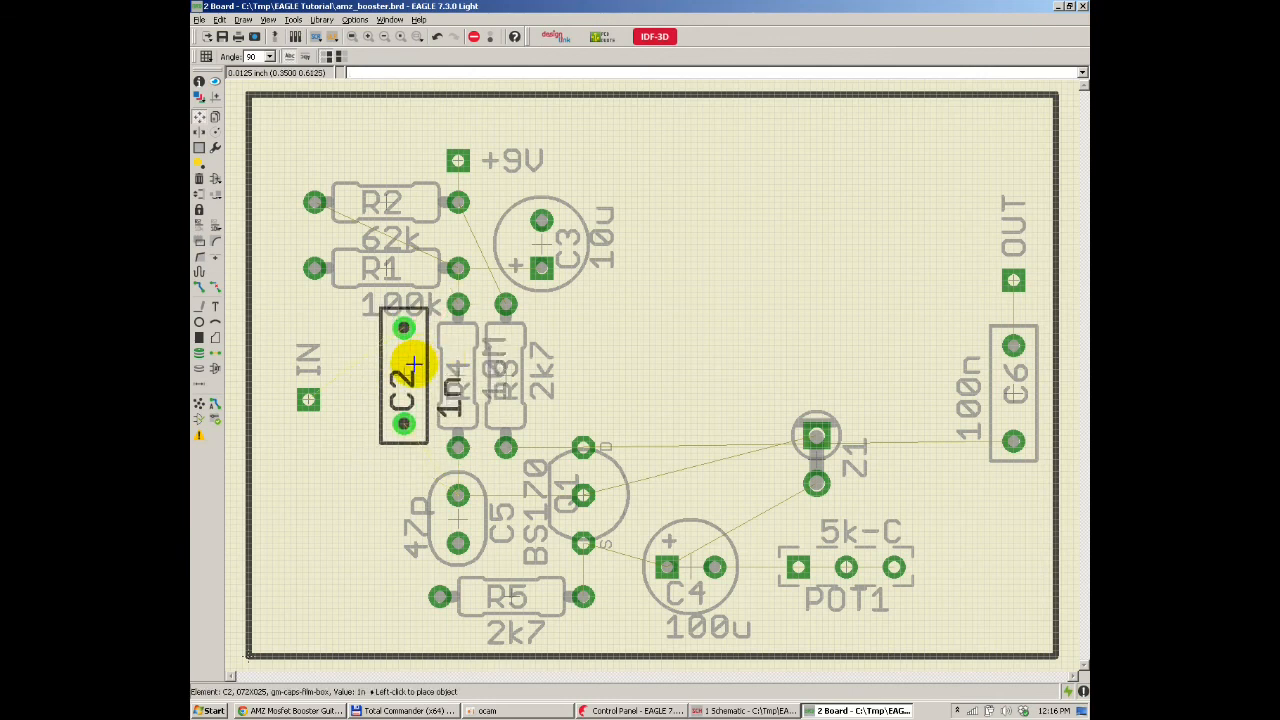
pyautogui.click(413, 367)
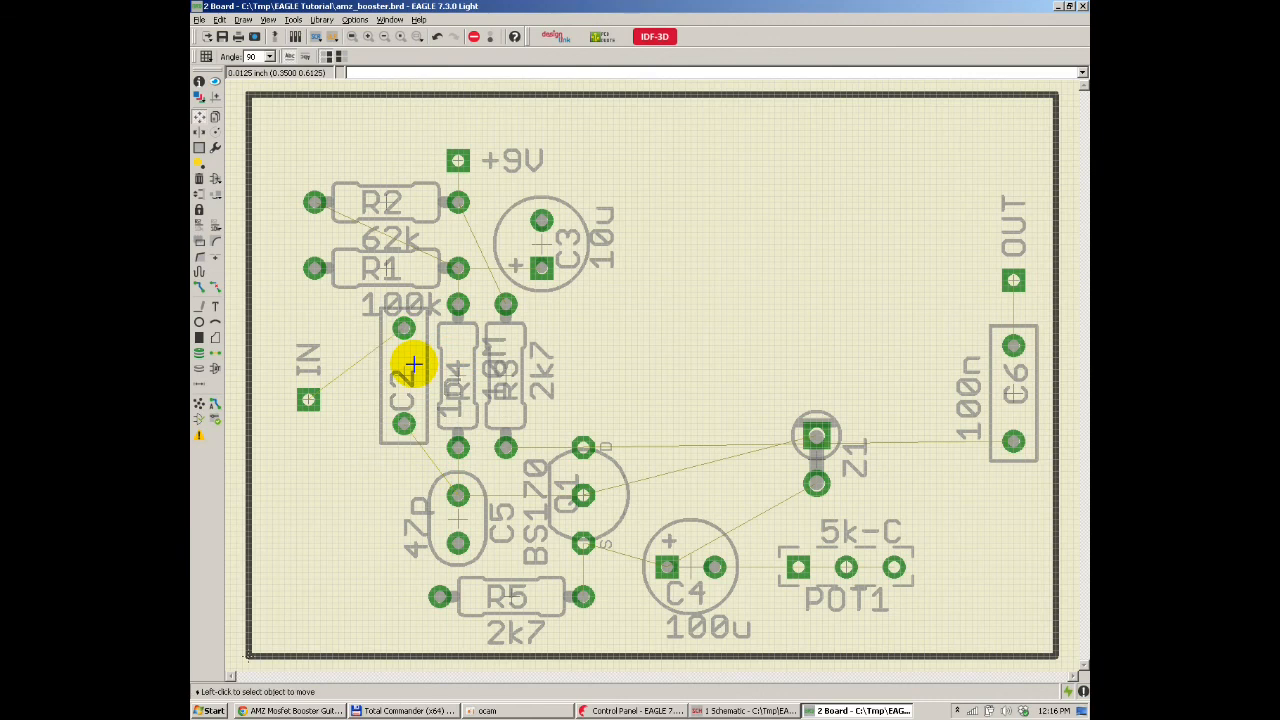
pyautogui.click(200, 404)
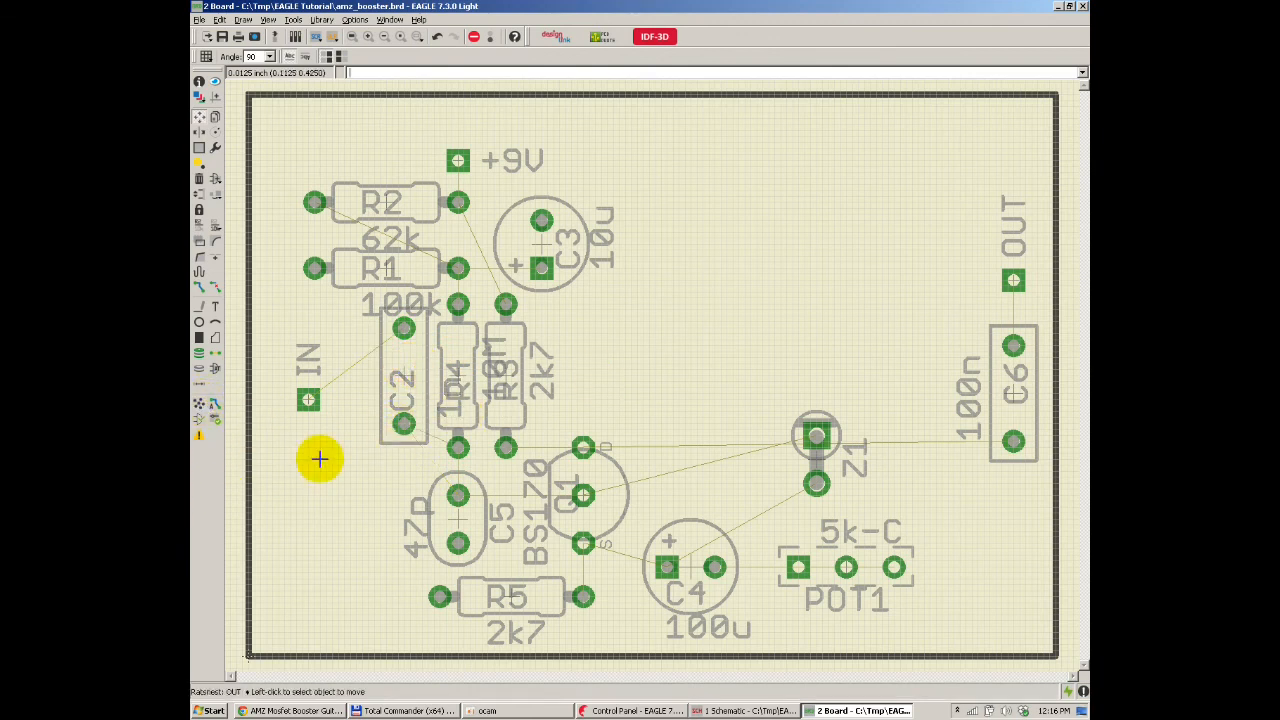
# Step: Move Q1 up beside R3, and place C5 at 0 degrees with its pads directly below those of R4 and R3
pyautogui.click(585, 496)
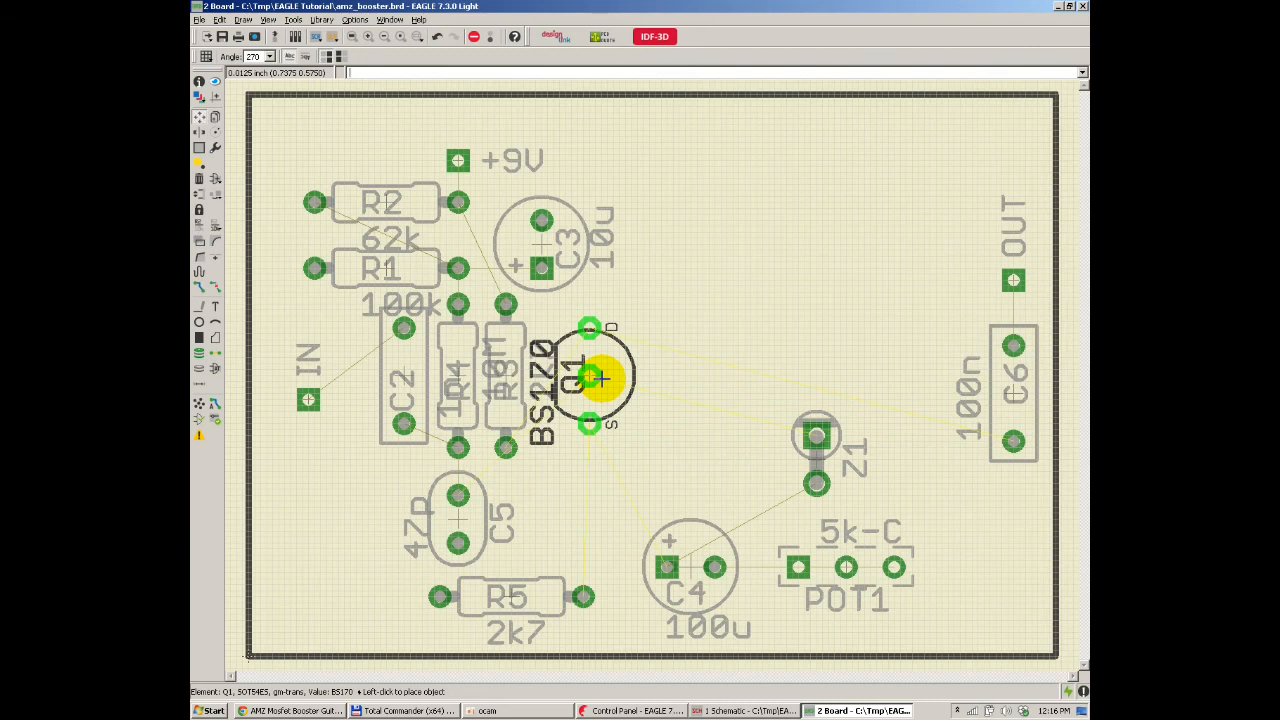
pyautogui.click(600, 378)
pyautogui.click(457, 518)
pyautogui.rightClick(460, 530)
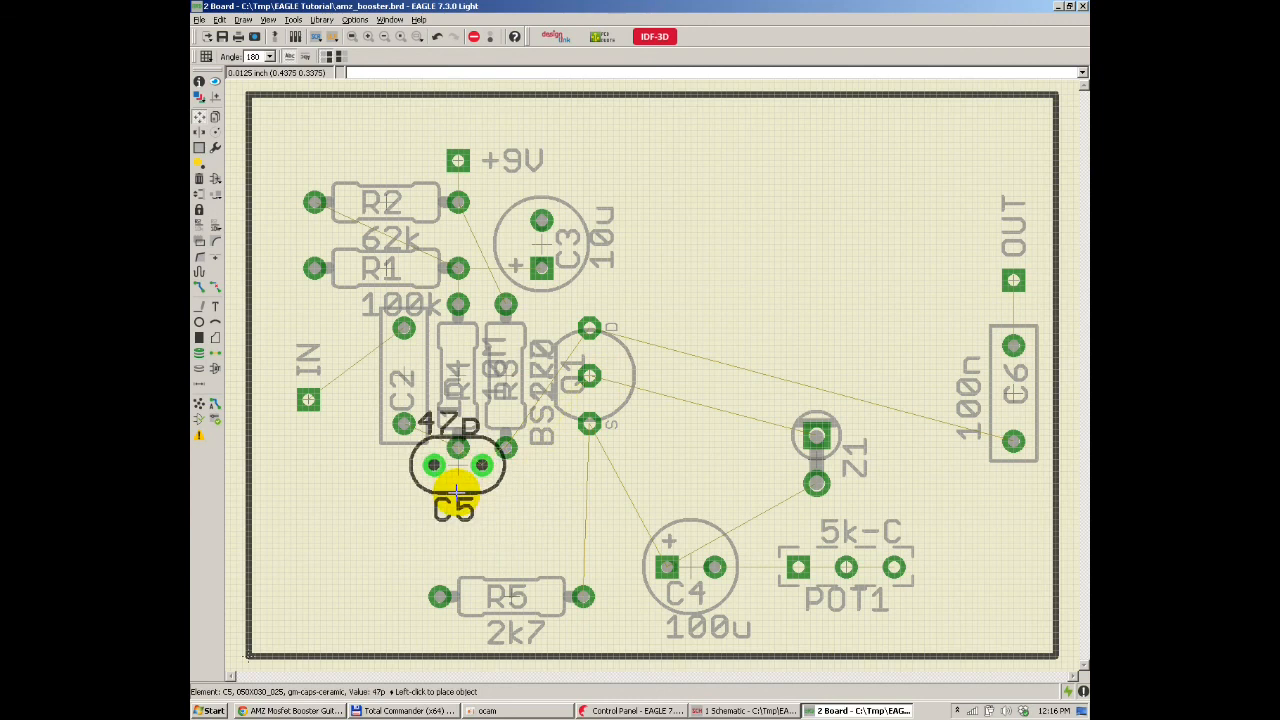
pyautogui.rightClick(442, 516)
pyautogui.rightClick(488, 473)
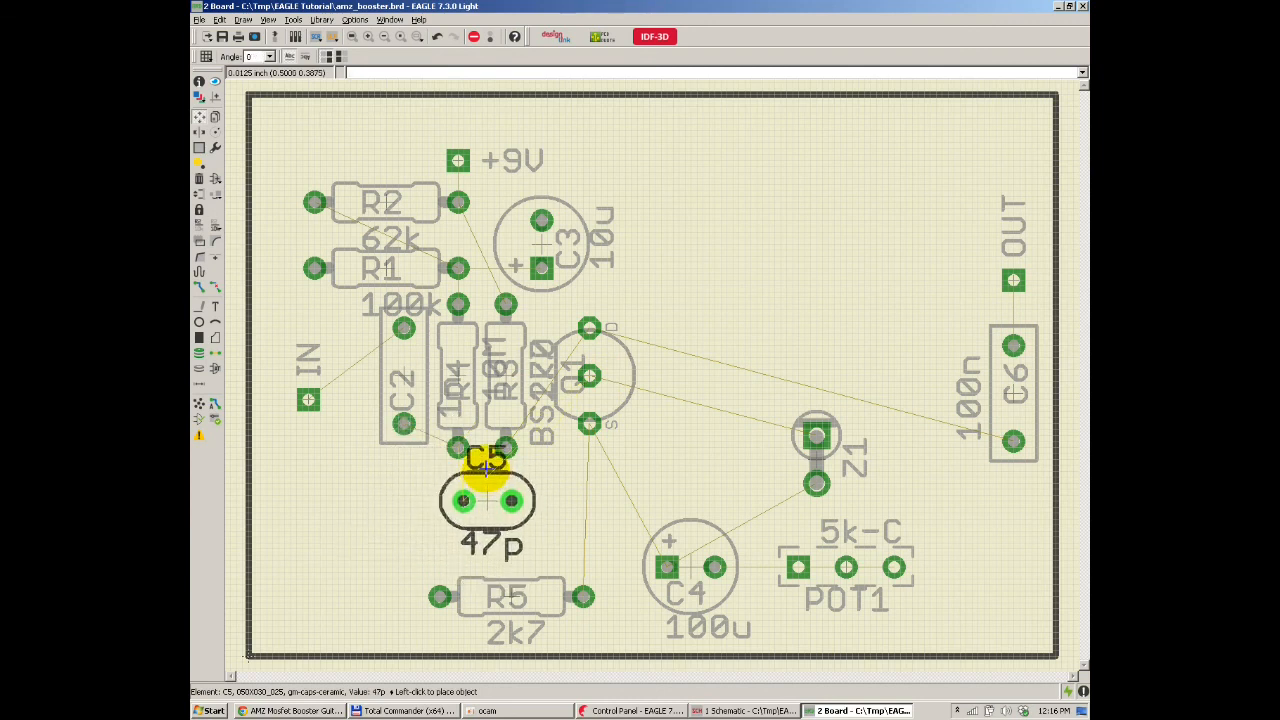
pyautogui.click(481, 462)
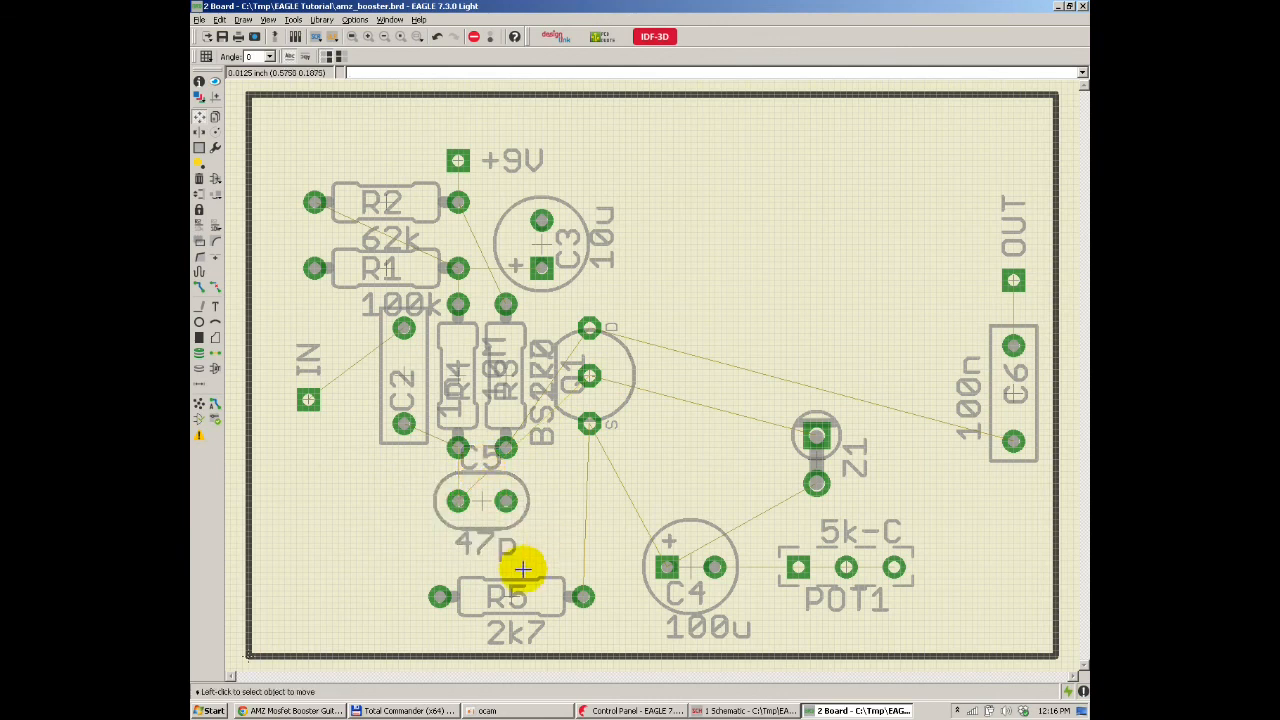
# Step: Rotate R5 to 180 degrees and place it with its left pad directly below Q1's source pad
pyautogui.click(543, 560)
pyautogui.rightClick(587, 500)
pyautogui.rightClick(615, 495)
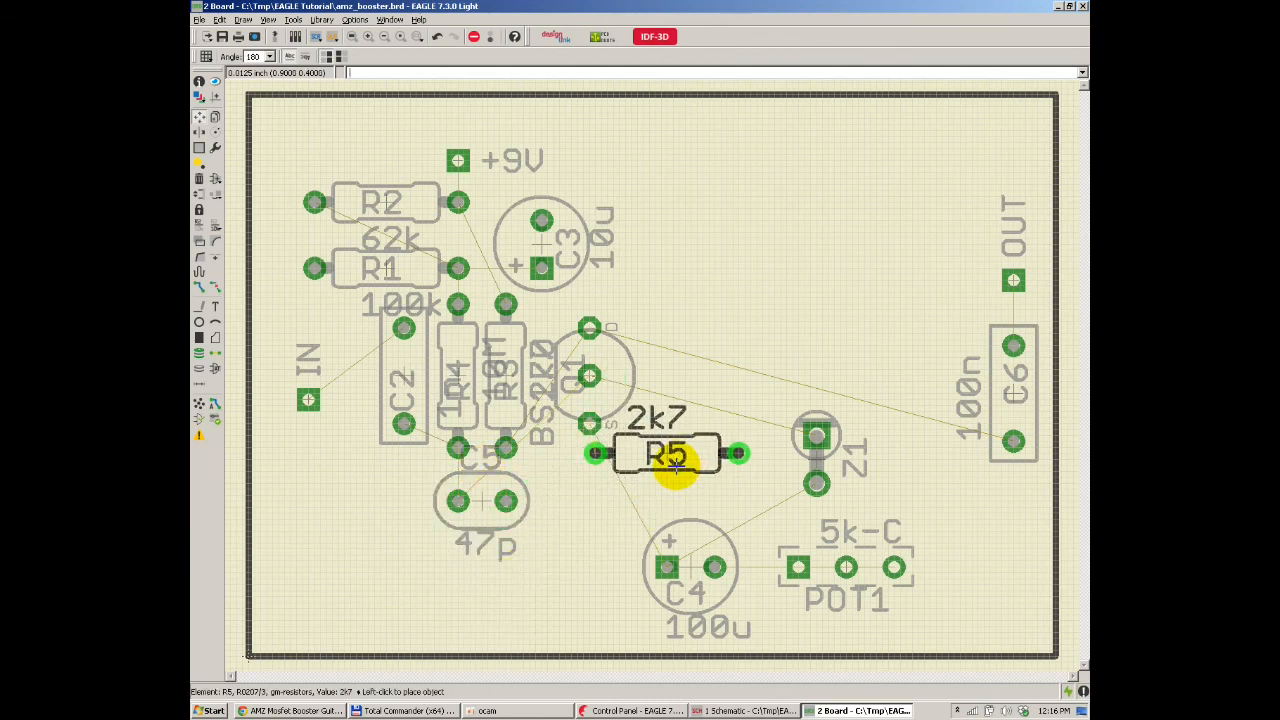
pyautogui.click(666, 458)
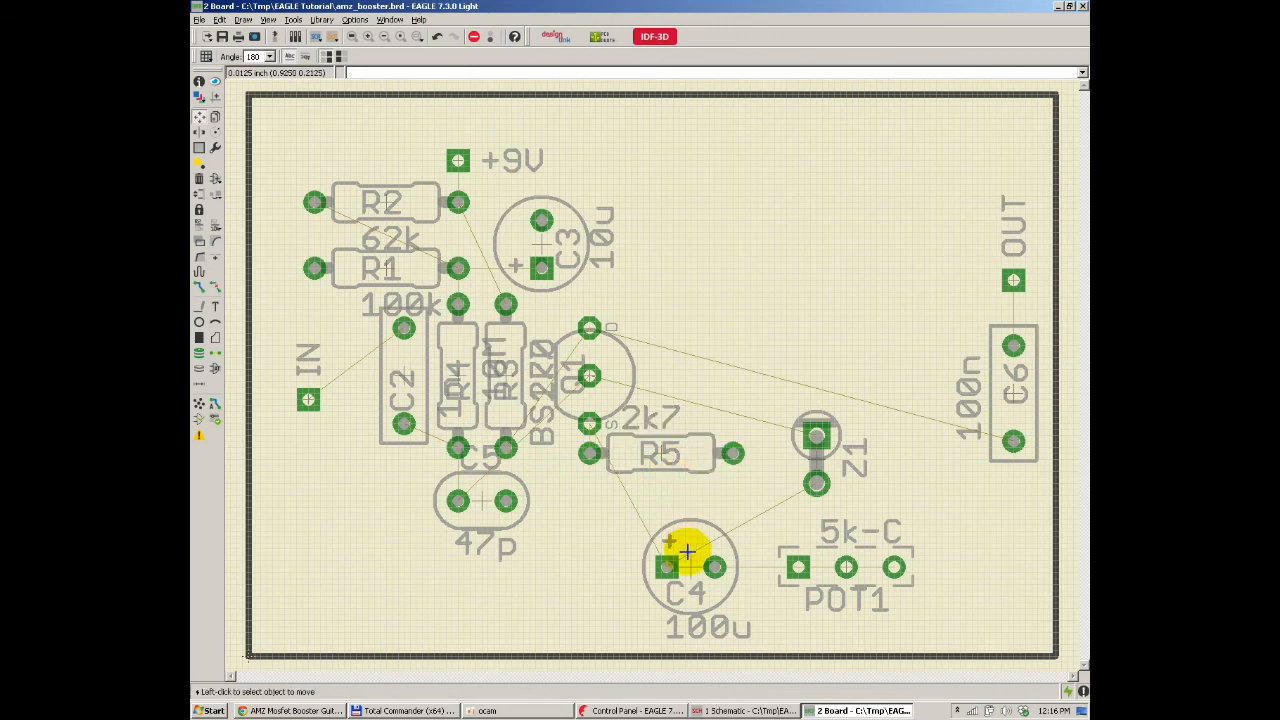
pyautogui.click(660, 451)
pyautogui.click(660, 458)
# Step: Rotate C4 to 270 degrees, place its positive pad directly below R5's left pad, and recalculate the ratsnest
pyautogui.click(680, 548)
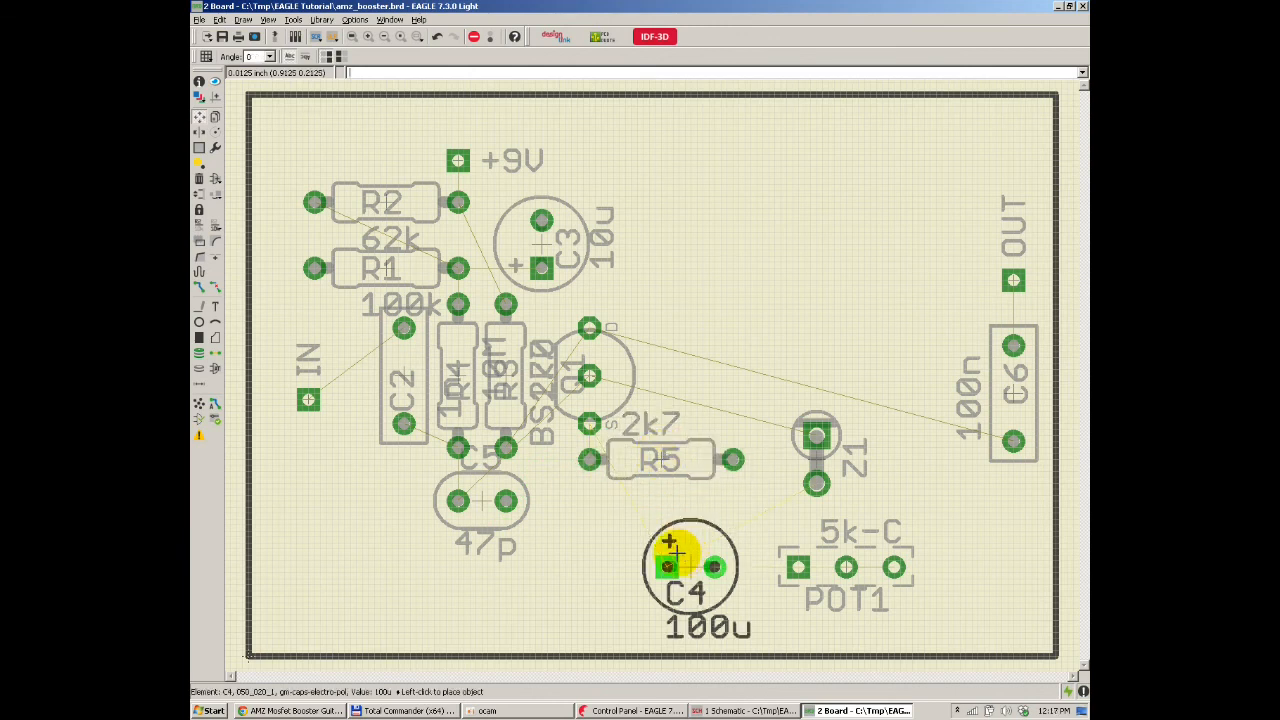
pyautogui.rightClick(608, 530)
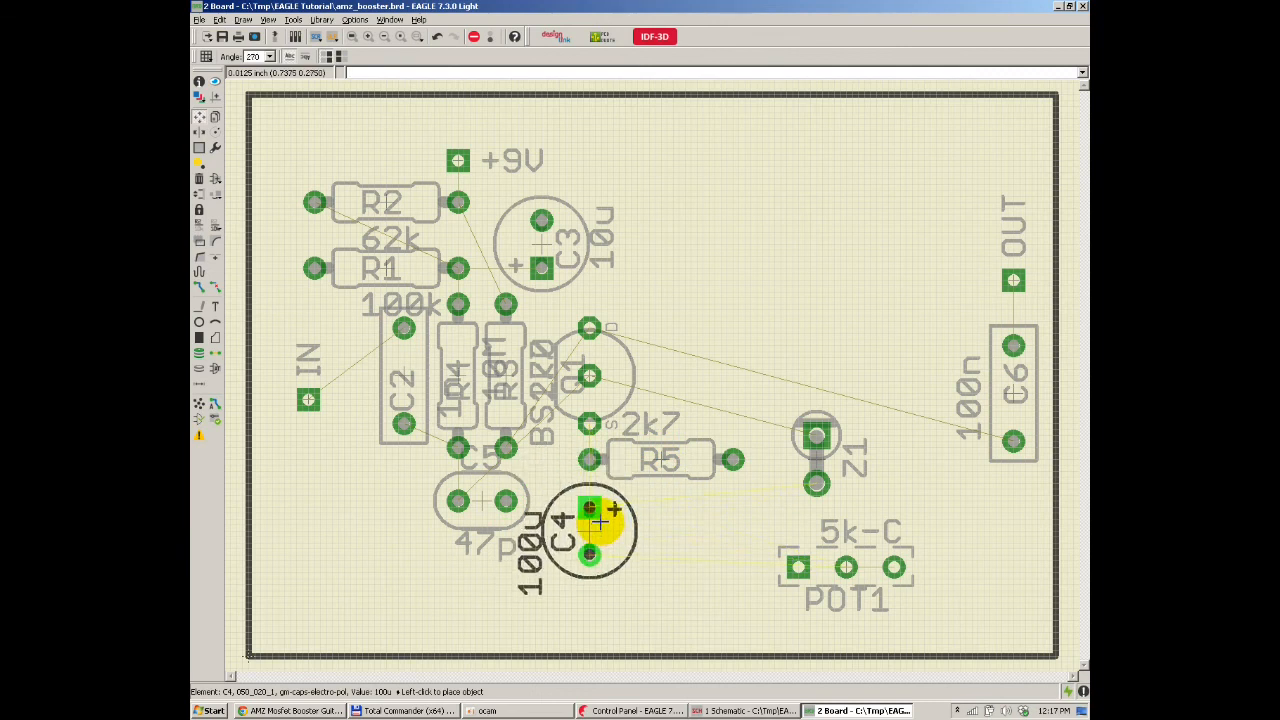
pyautogui.click(601, 520)
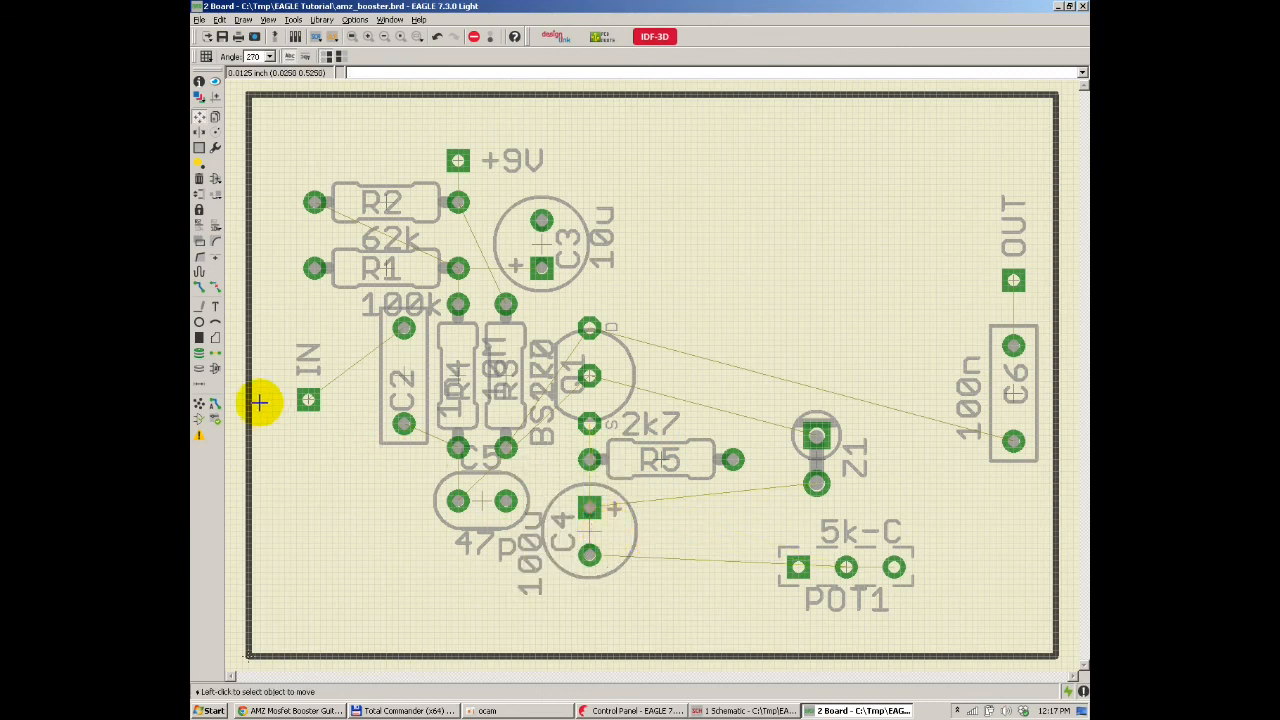
pyautogui.click(202, 405)
# Step: Place Z1 just right of Q1 with its square pad level with the middle pad, and C6 at 180 degrees above Z1
pyautogui.click(817, 435)
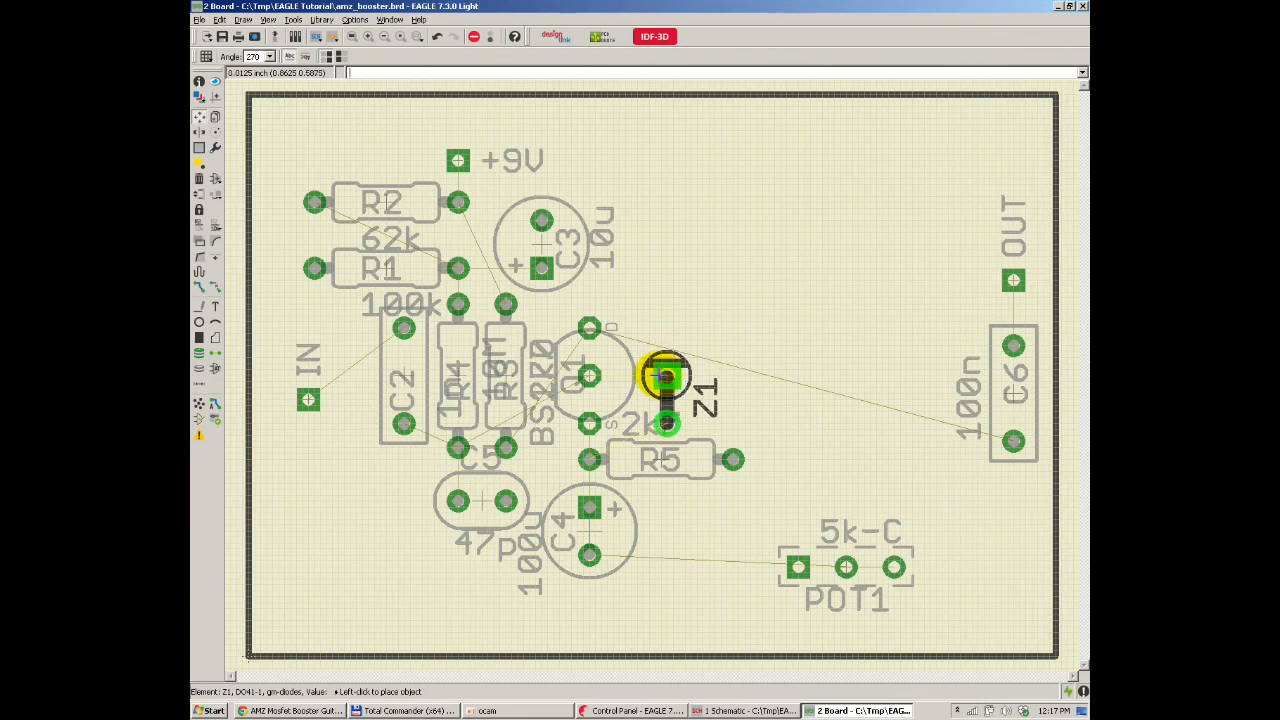
pyautogui.click(666, 375)
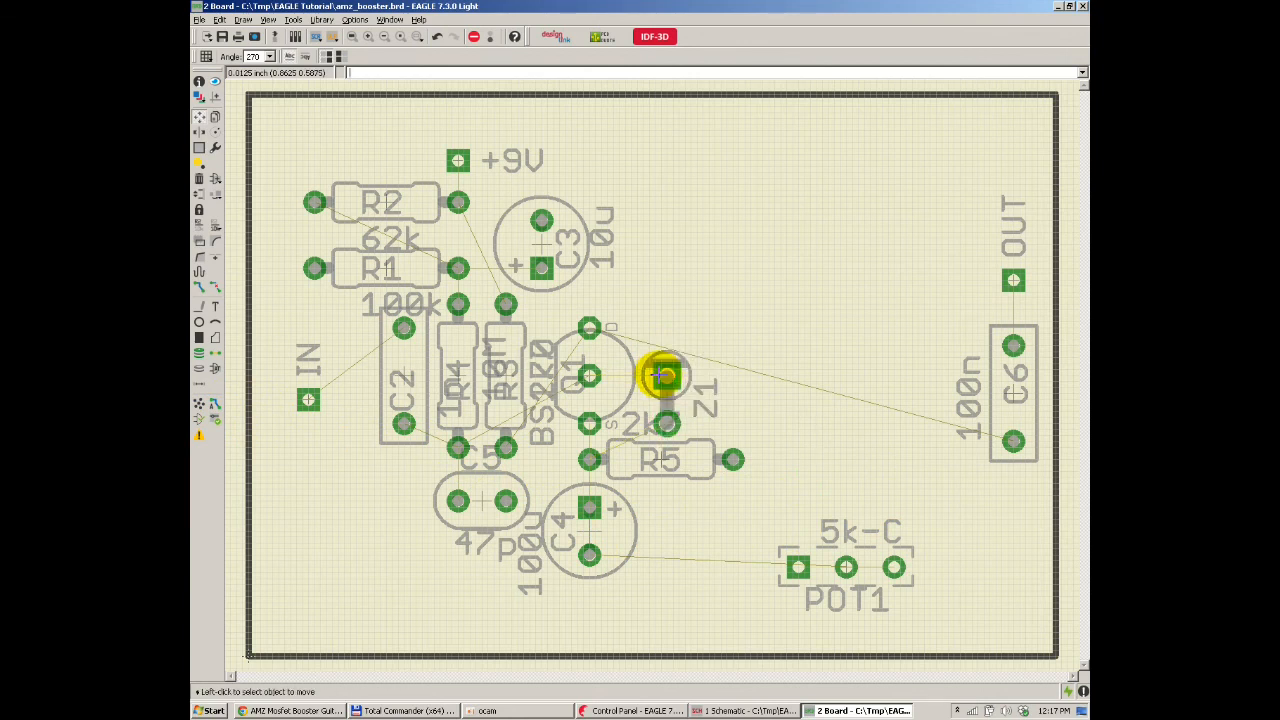
pyautogui.click(1020, 405)
pyautogui.rightClick(631, 160)
pyautogui.rightClick(697, 266)
pyautogui.rightClick(700, 284)
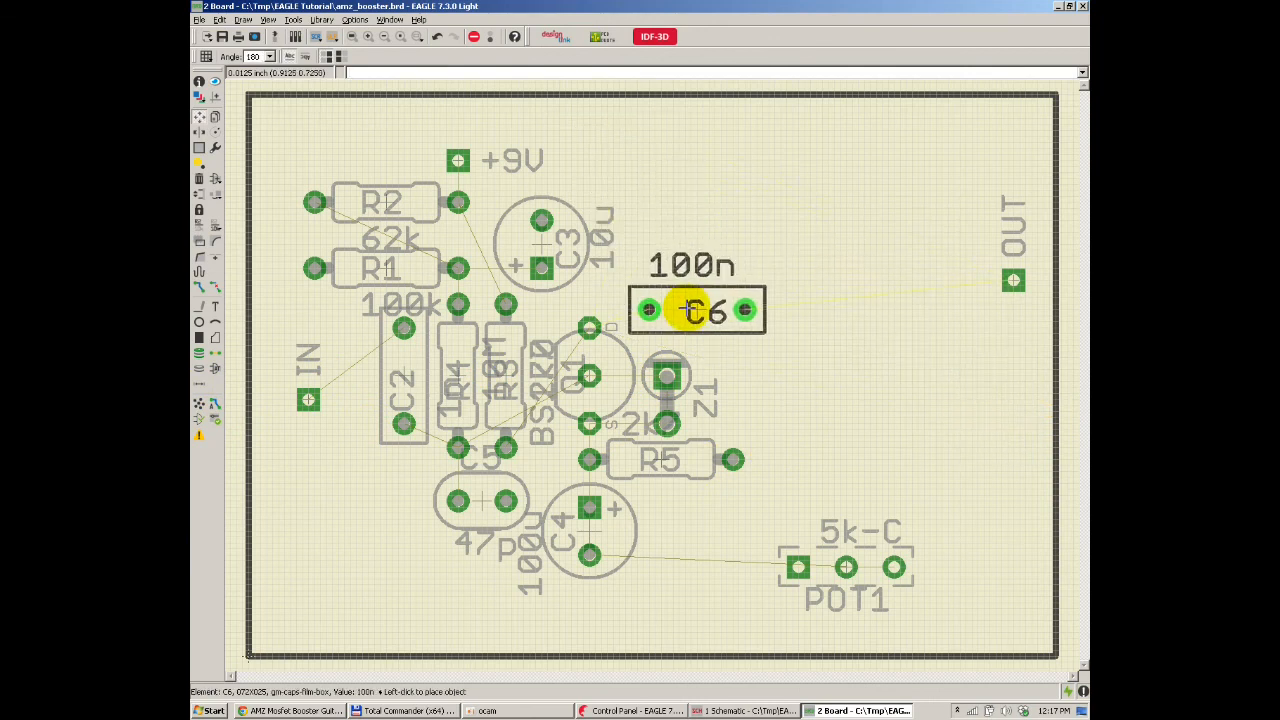
pyautogui.click(708, 318)
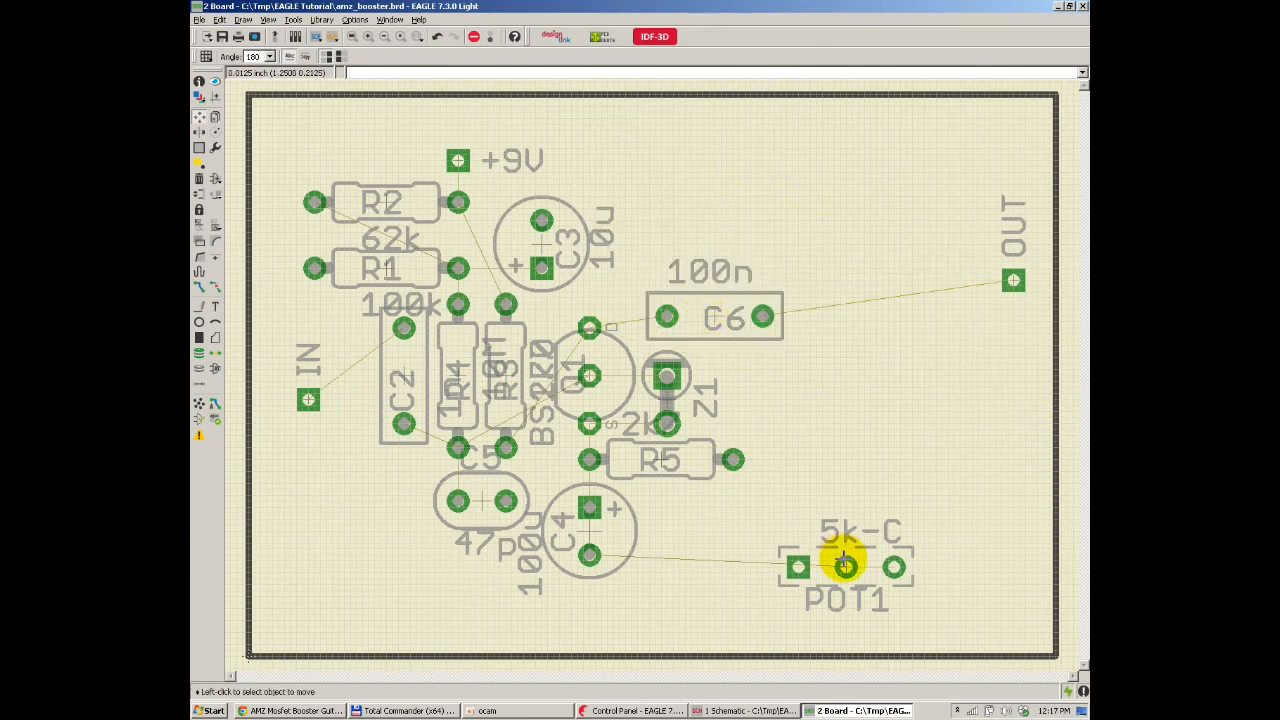
# Step: Rotate POT1 to 0 degrees and place it to the right of C4, just below R5
pyautogui.click(846, 567)
pyautogui.rightClick(730, 538)
pyautogui.rightClick(712, 516)
pyautogui.rightClick(713, 517)
pyautogui.rightClick(725, 535)
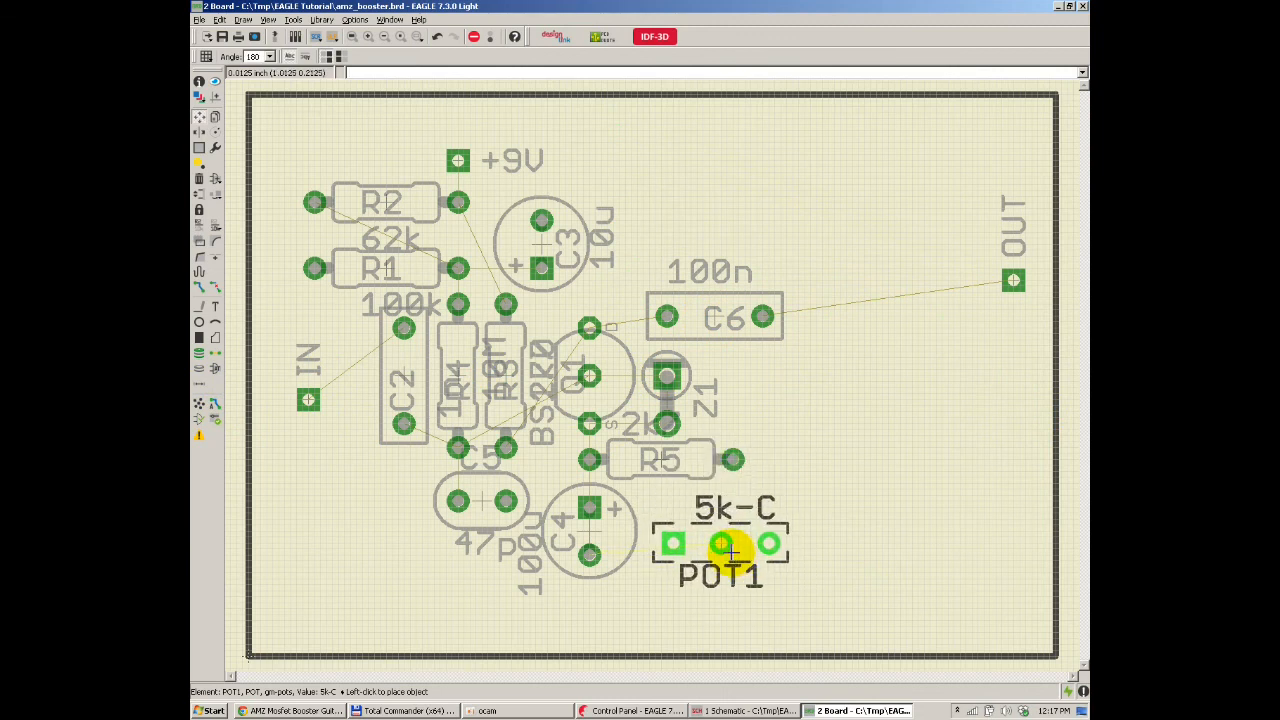
pyautogui.rightClick(737, 543)
pyautogui.rightClick(737, 543)
pyautogui.rightClick(737, 543)
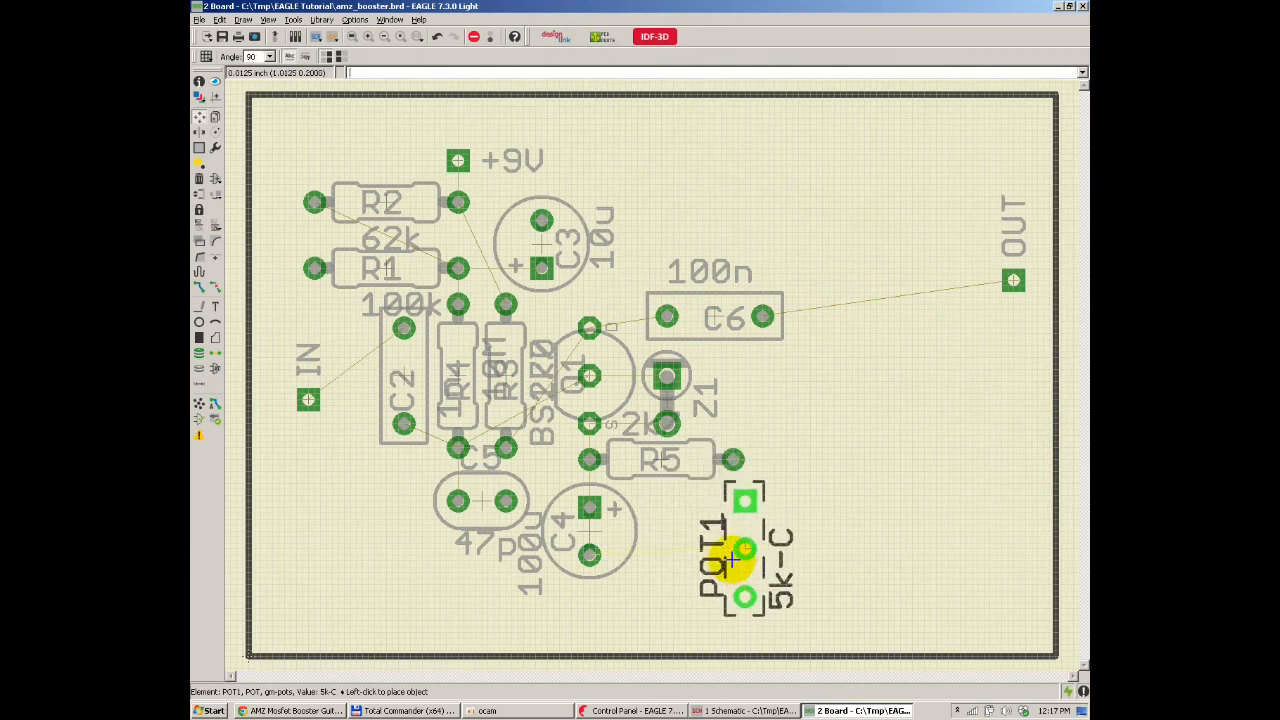
pyautogui.rightClick(700, 534)
pyautogui.rightClick(715, 540)
pyautogui.rightClick(718, 538)
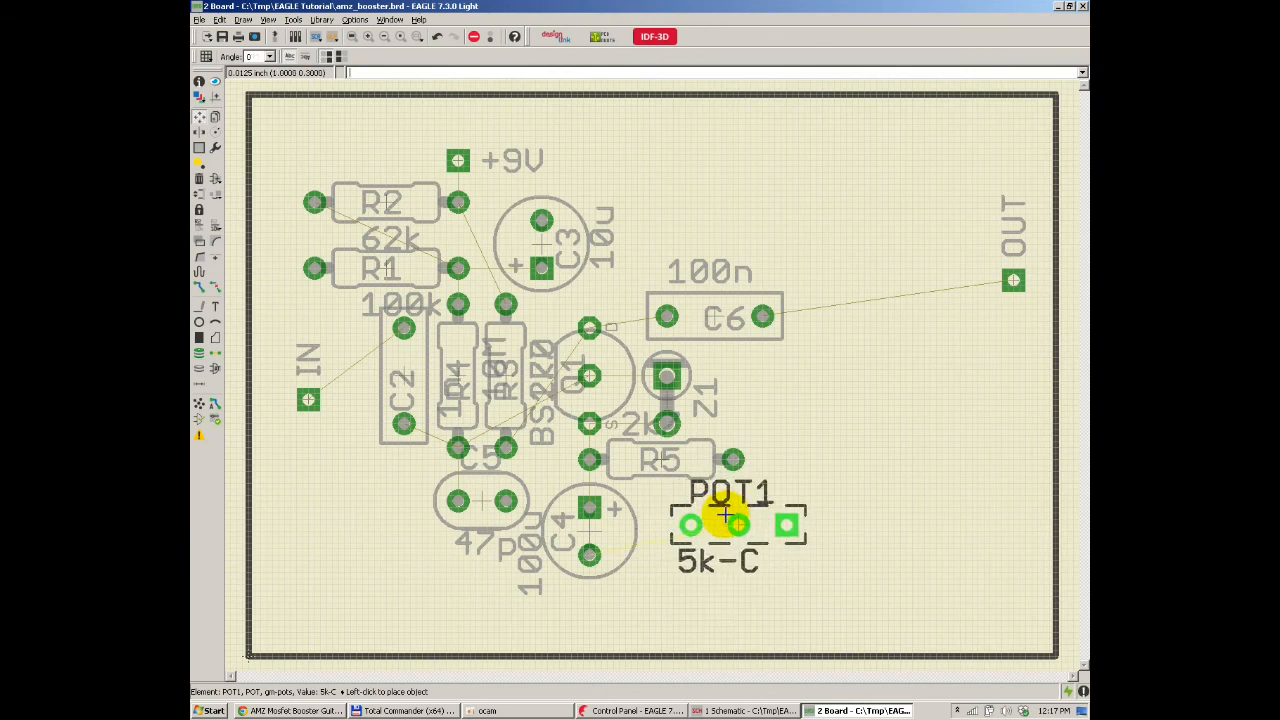
pyautogui.click(725, 517)
# Step: Rotate the OUT pad to 270 degrees and place it directly below C6's right pad
pyautogui.click(1013, 279)
pyautogui.rightClick(775, 387)
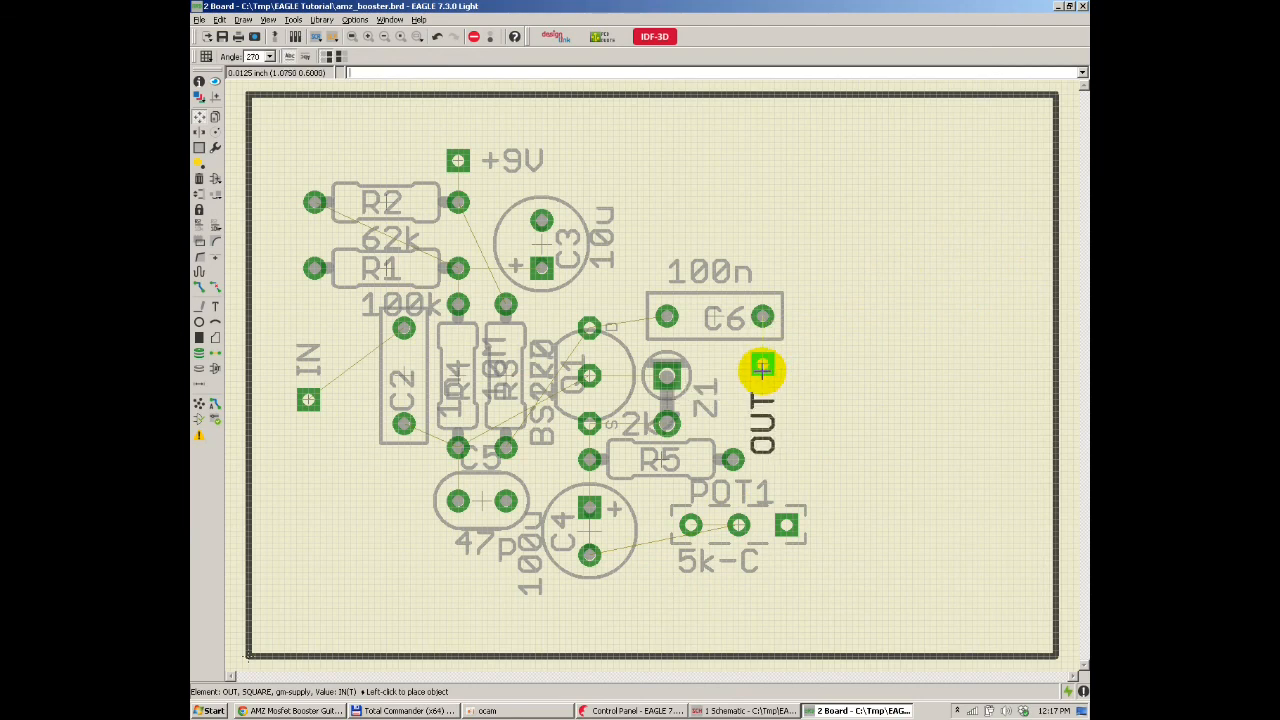
pyautogui.click(762, 368)
# Step: Rotate the IN pad to 180 degrees and place it just left of C2's upper pad, level with it
pyautogui.scroll(-1, 594, 280)
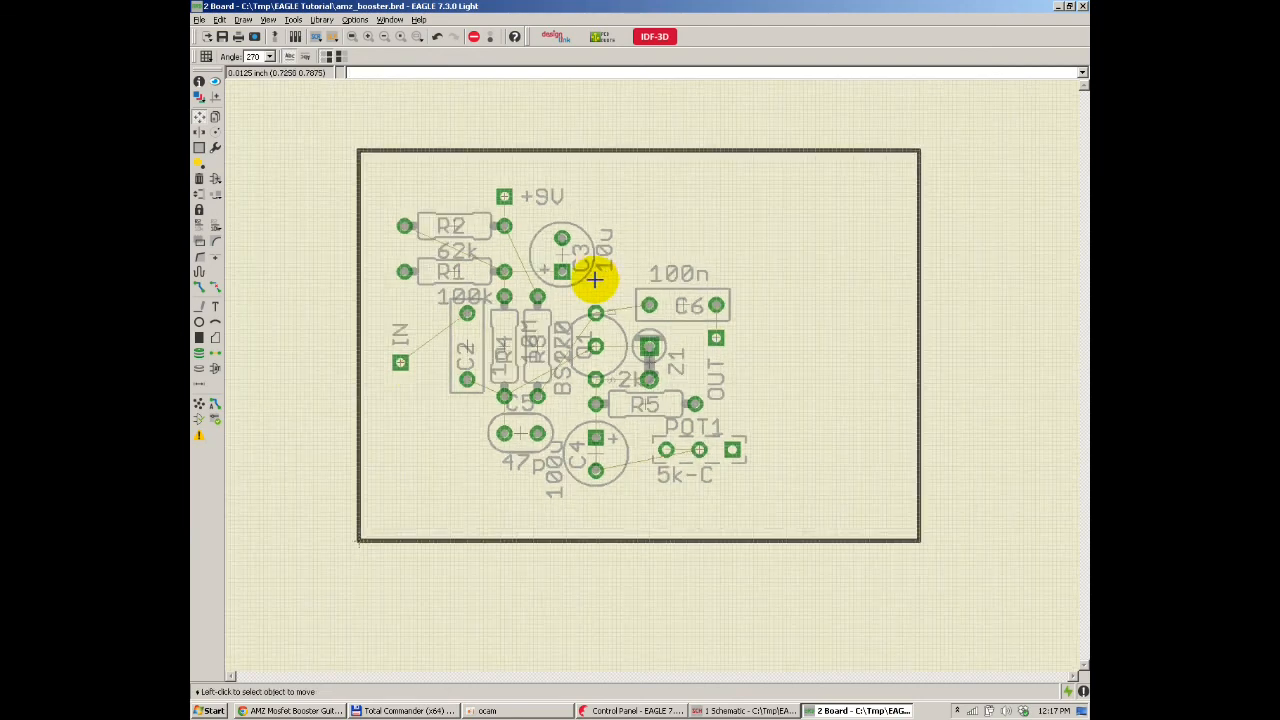
pyautogui.click(400, 363)
pyautogui.rightClick(404, 333)
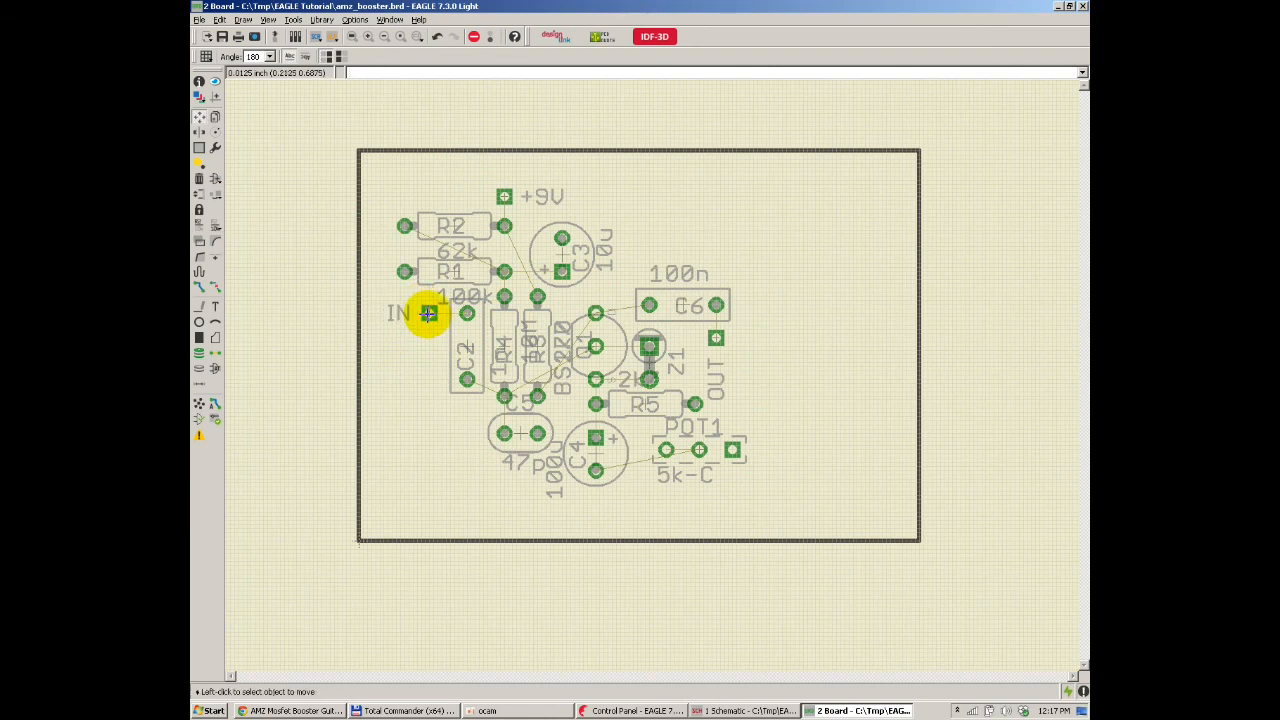
pyautogui.click(428, 313)
# Step: Shrink the board outline by moving its right, top and bottom edges inward, close to the parts
pyautogui.click(920, 342)
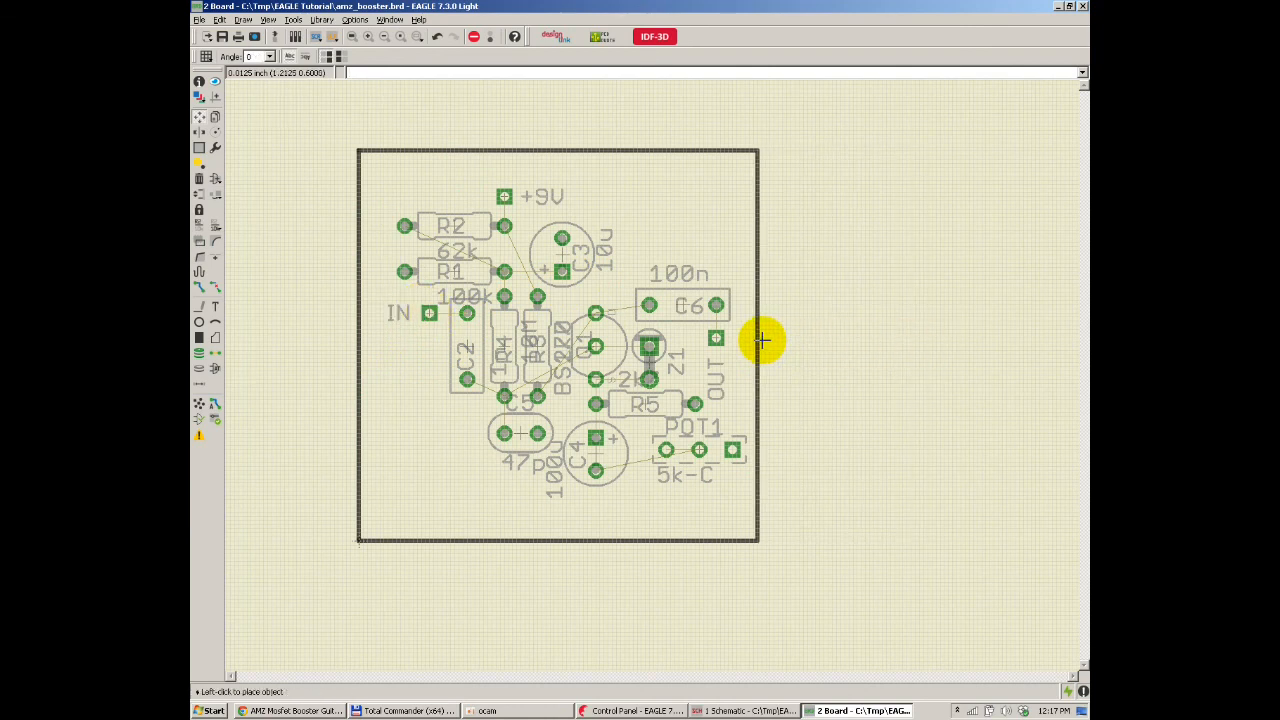
pyautogui.click(600, 150)
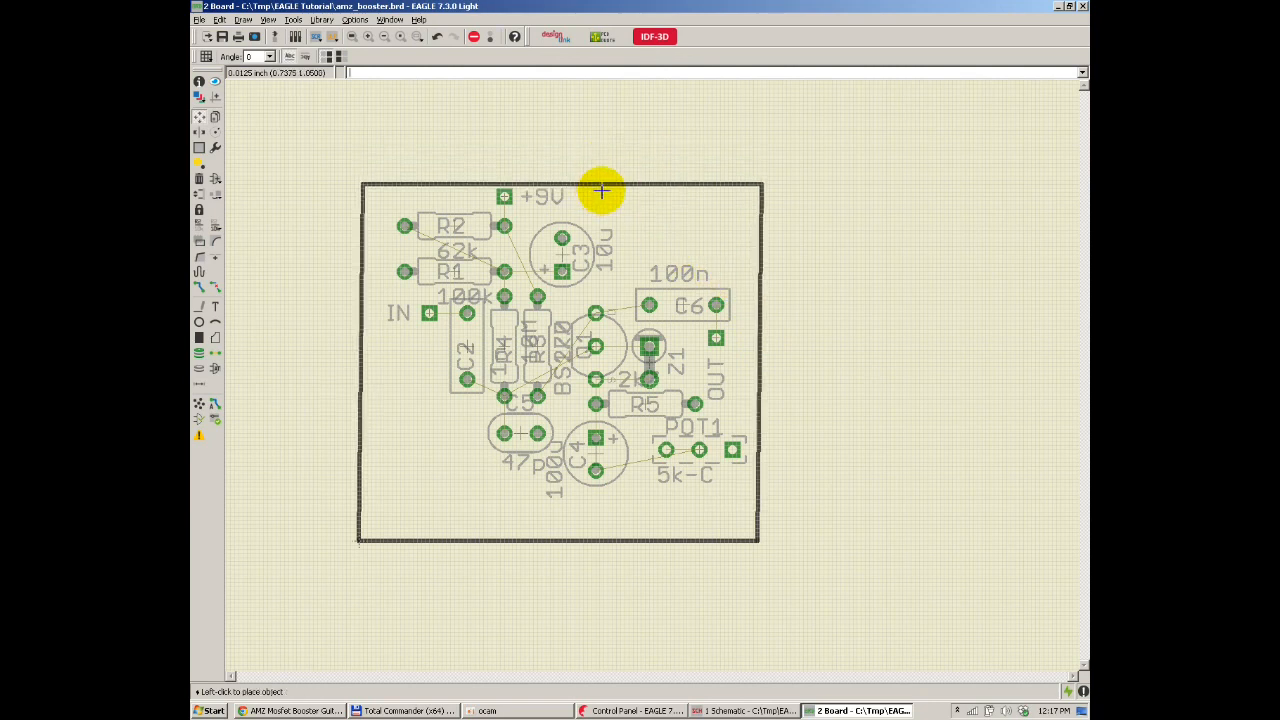
pyautogui.click(600, 186)
pyautogui.click(584, 547)
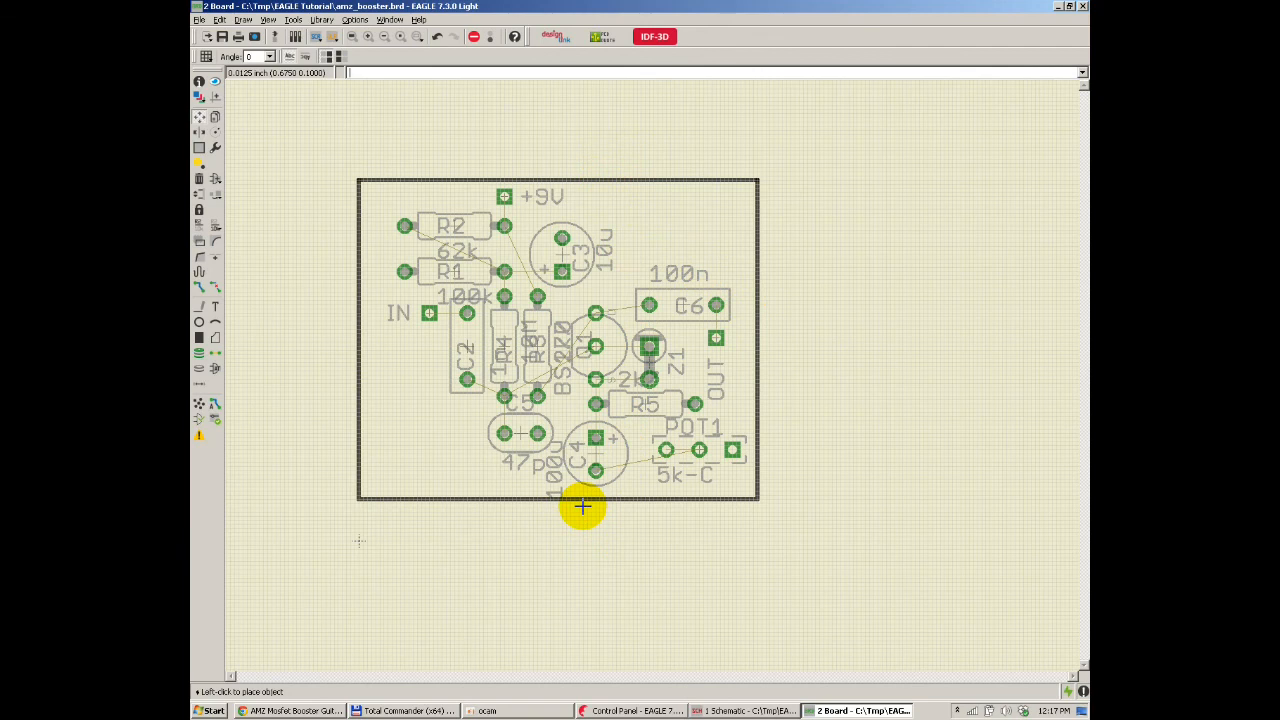
pyautogui.click(583, 508)
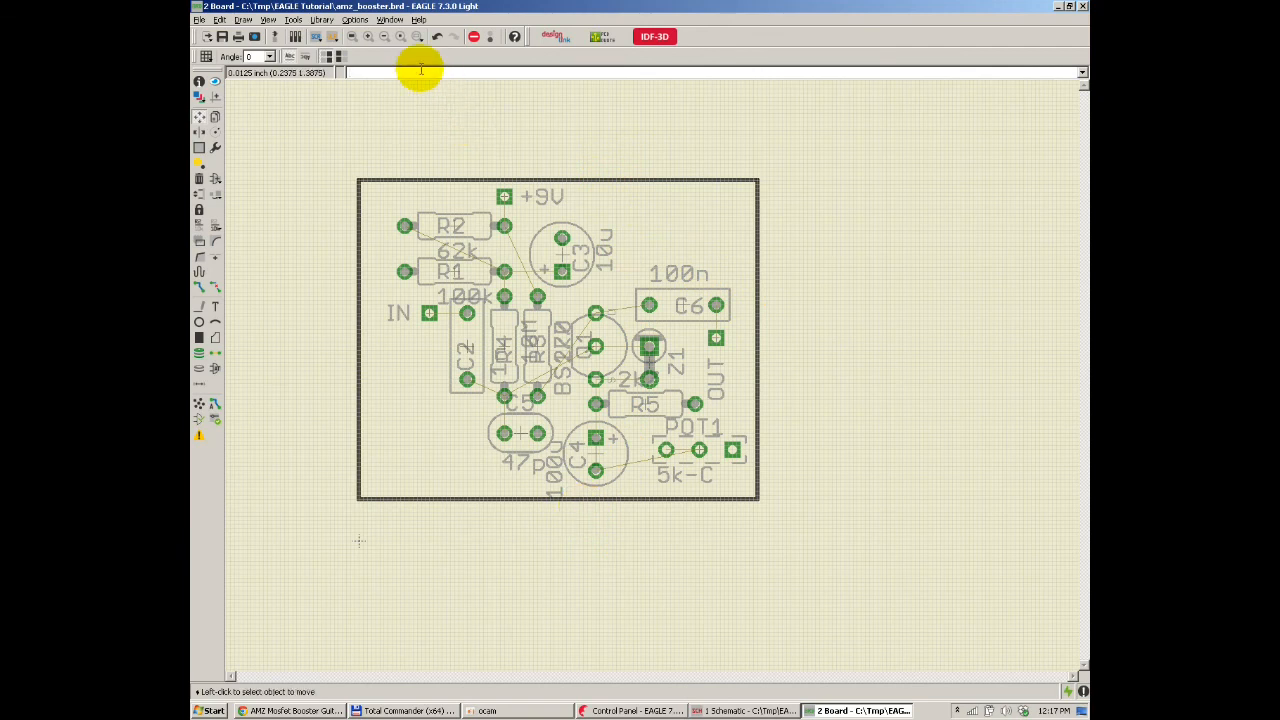
# Step: Align C6's pads with Q1's drain pad, and place the OUT pad at 0 degrees directly below C6's right pad
pyautogui.click(352, 36)
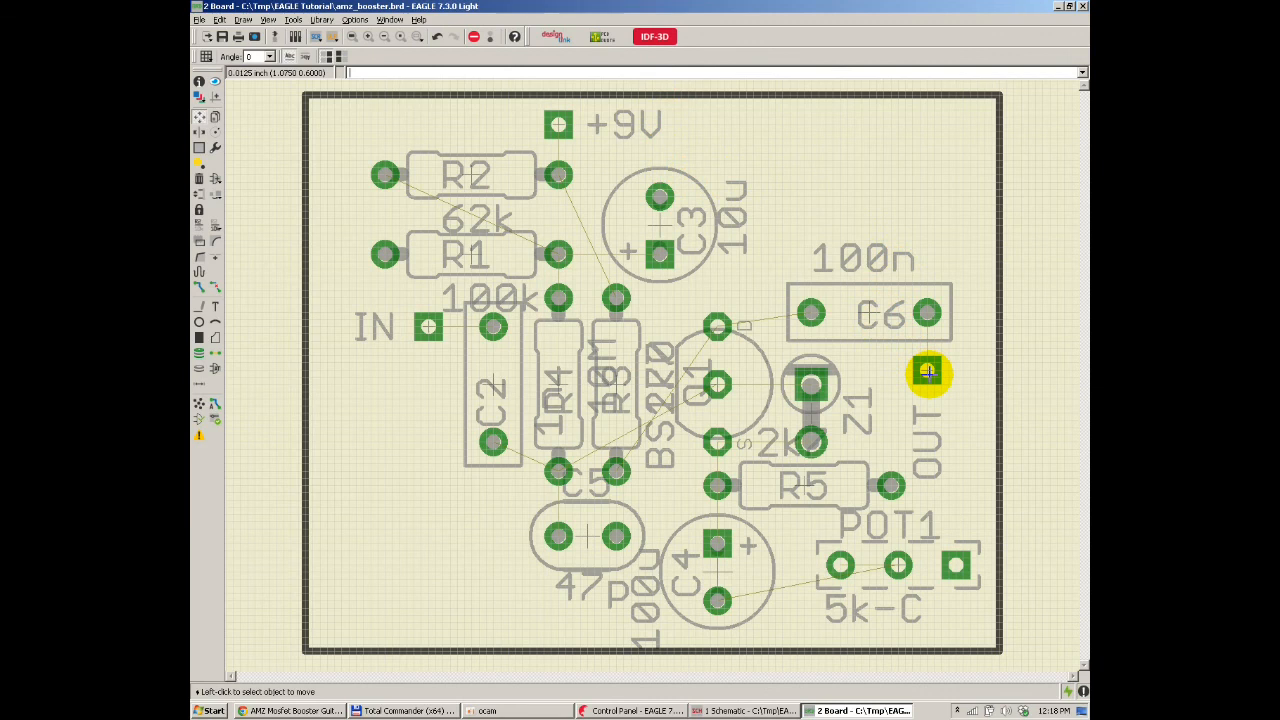
pyautogui.click(808, 283)
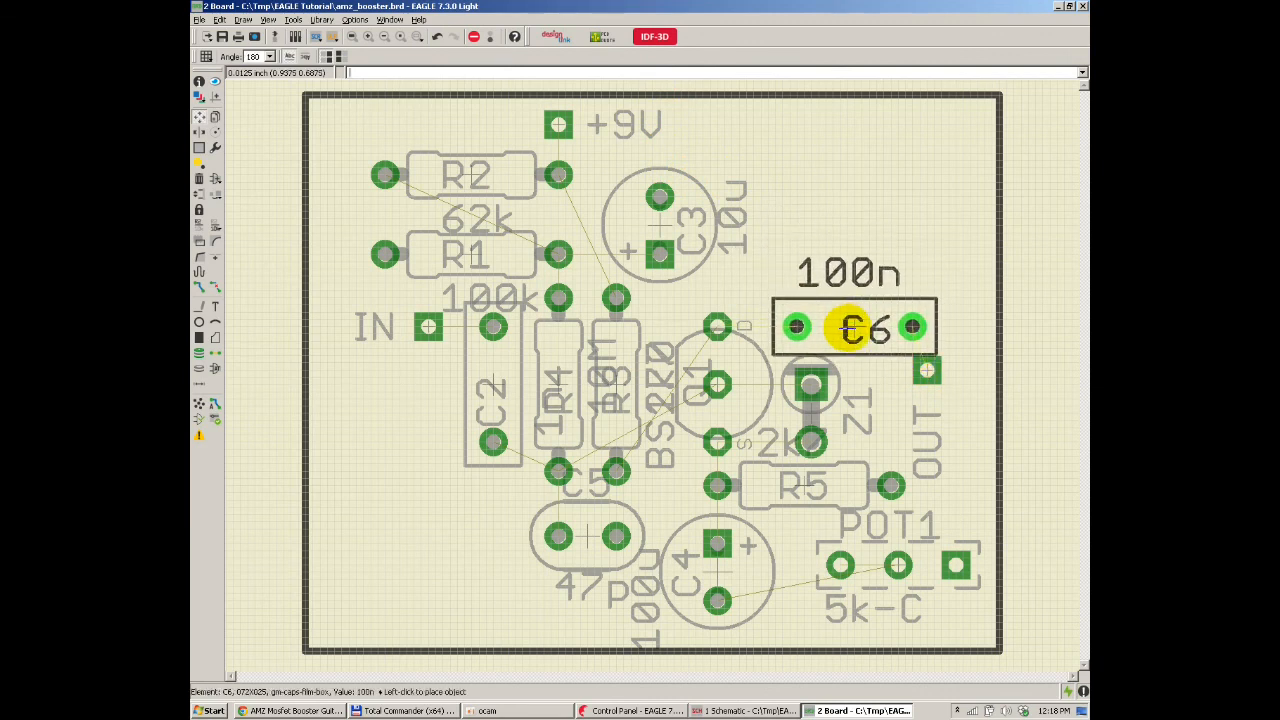
pyautogui.click(848, 329)
pyautogui.click(916, 371)
pyautogui.rightClick(922, 400)
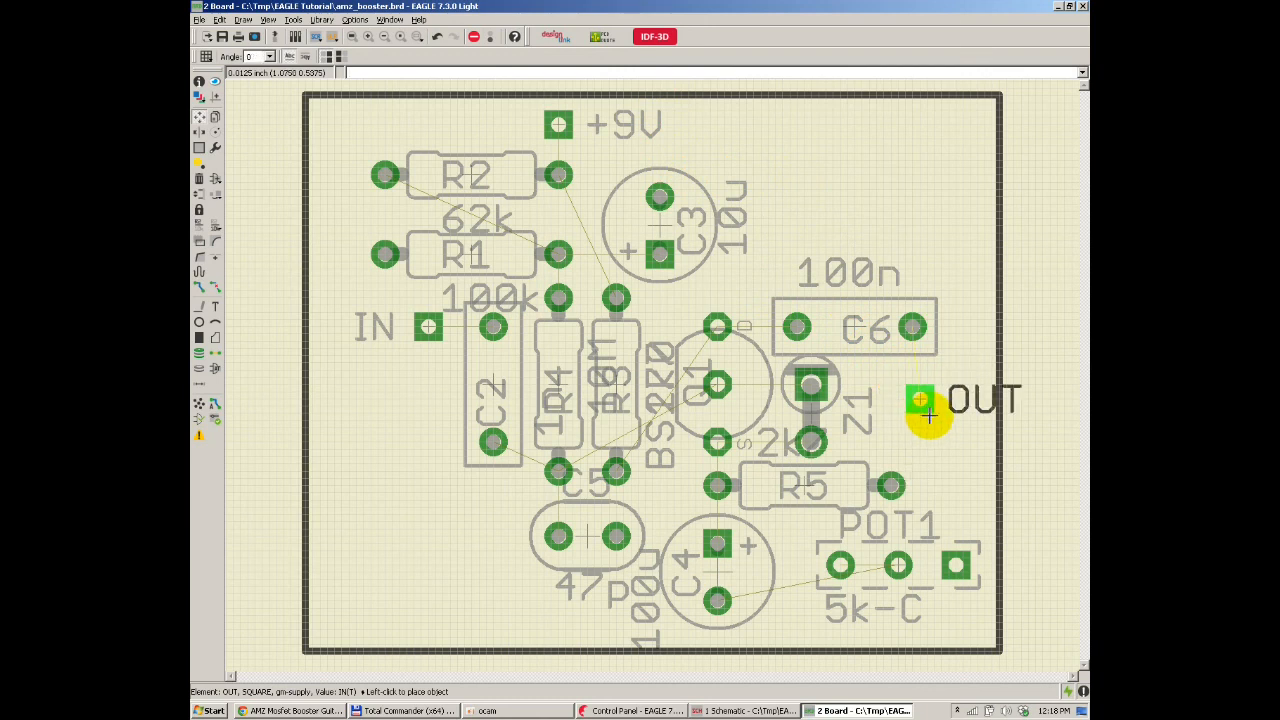
pyautogui.click(922, 398)
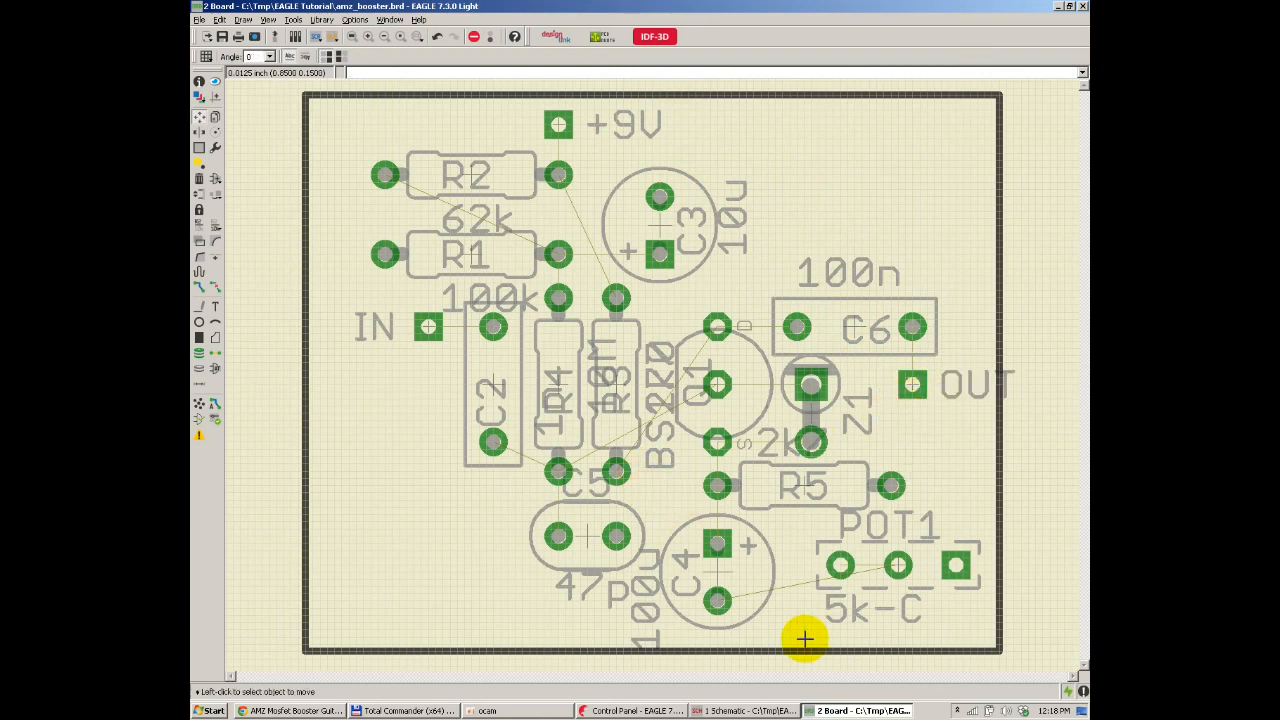
# Step: Shift POT1 slightly left to line its middle pad up with R5's right pad, and move the outline's left edge inward
pyautogui.click(884, 568)
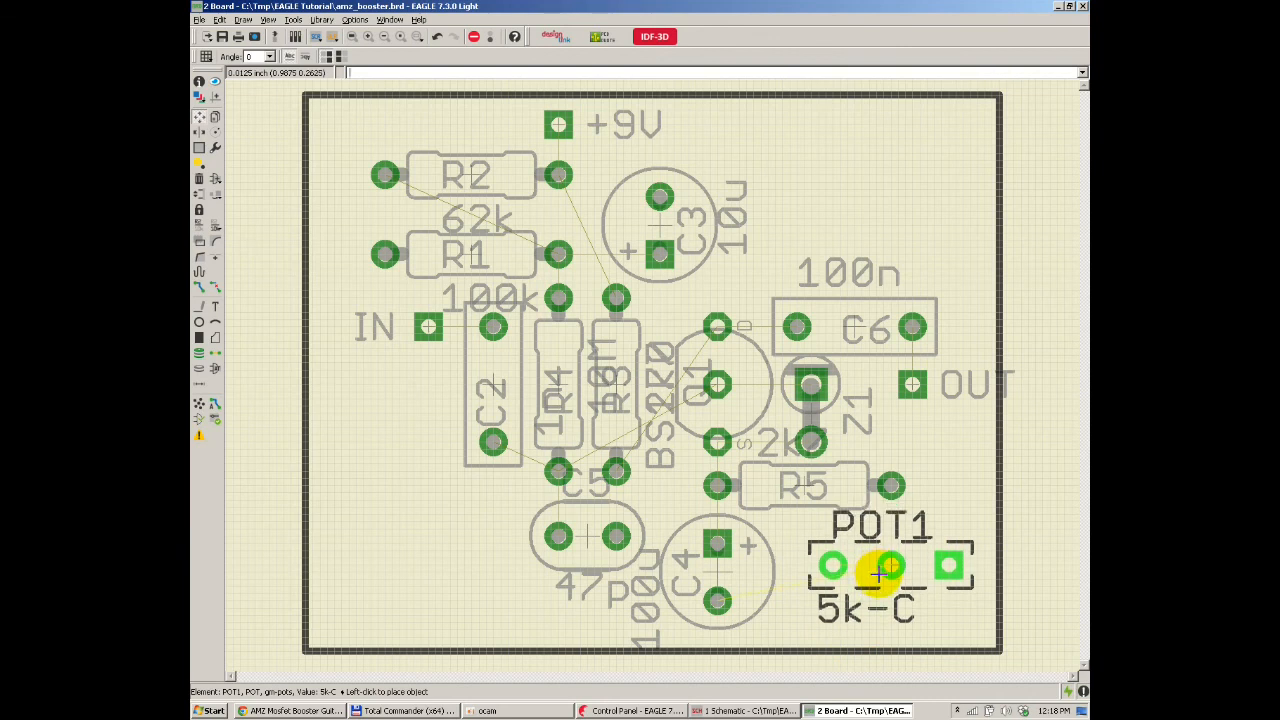
pyautogui.click(879, 572)
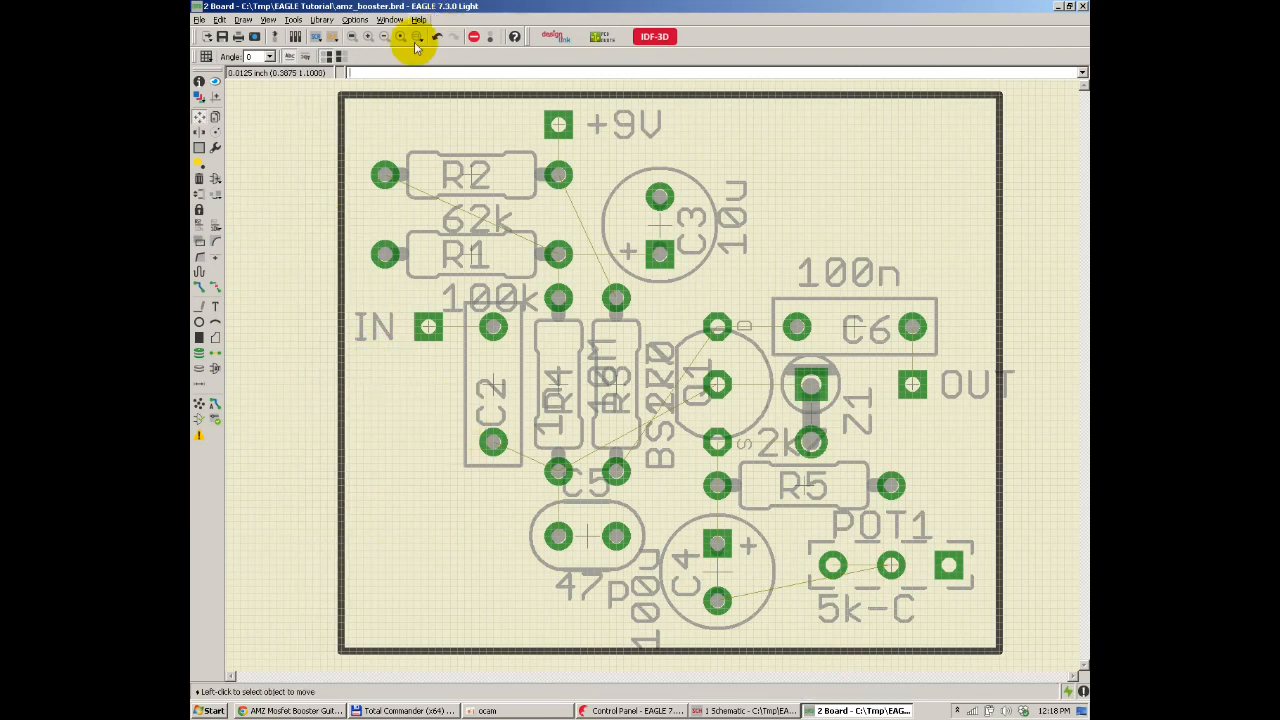
pyautogui.scroll(-2, 443, 366)
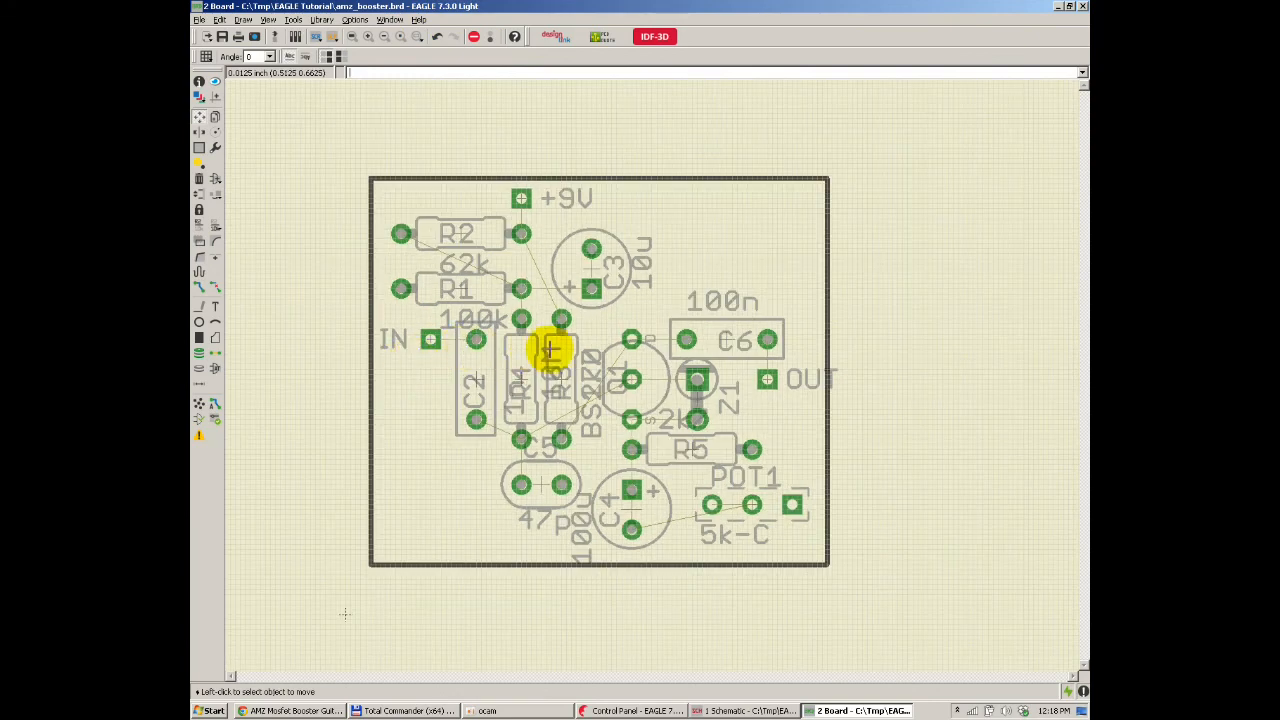
pyautogui.click(352, 36)
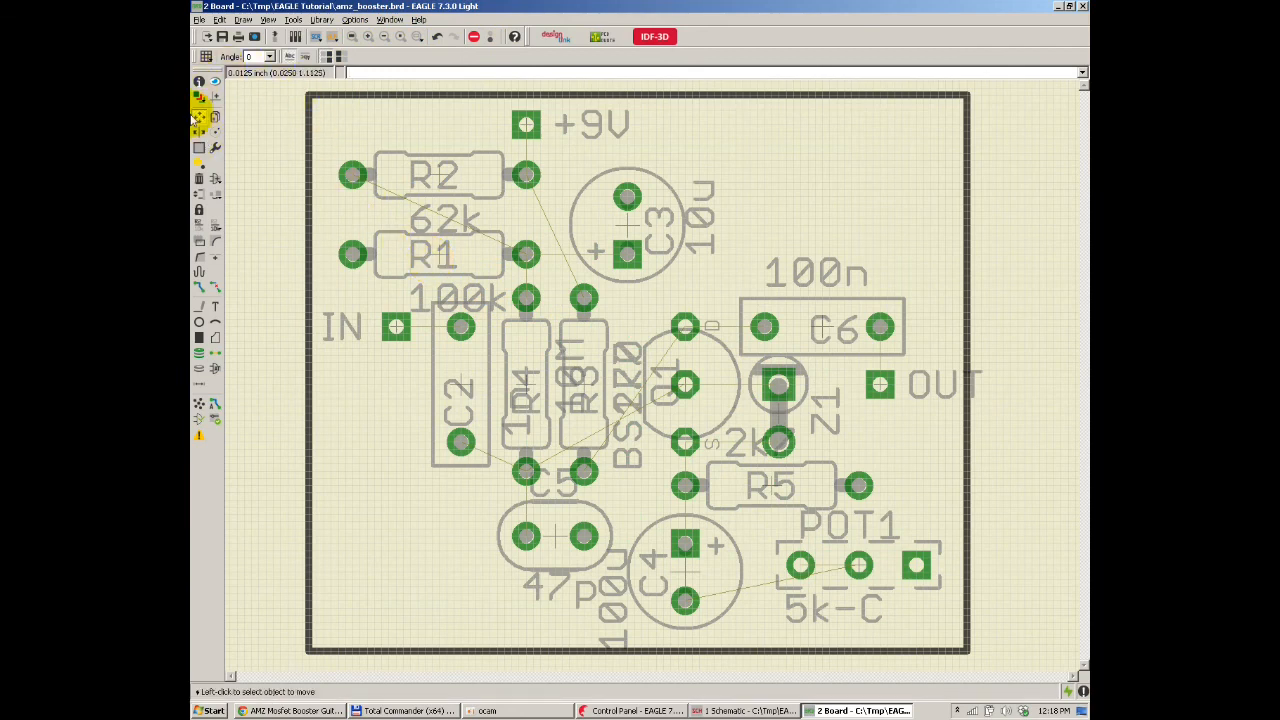
# Step: Group all the parts inside the board outline and smash the group to separate their name and value labels
pyautogui.click(198, 148)
pyautogui.moveTo(318, 106); pyautogui.dragTo(951, 631)
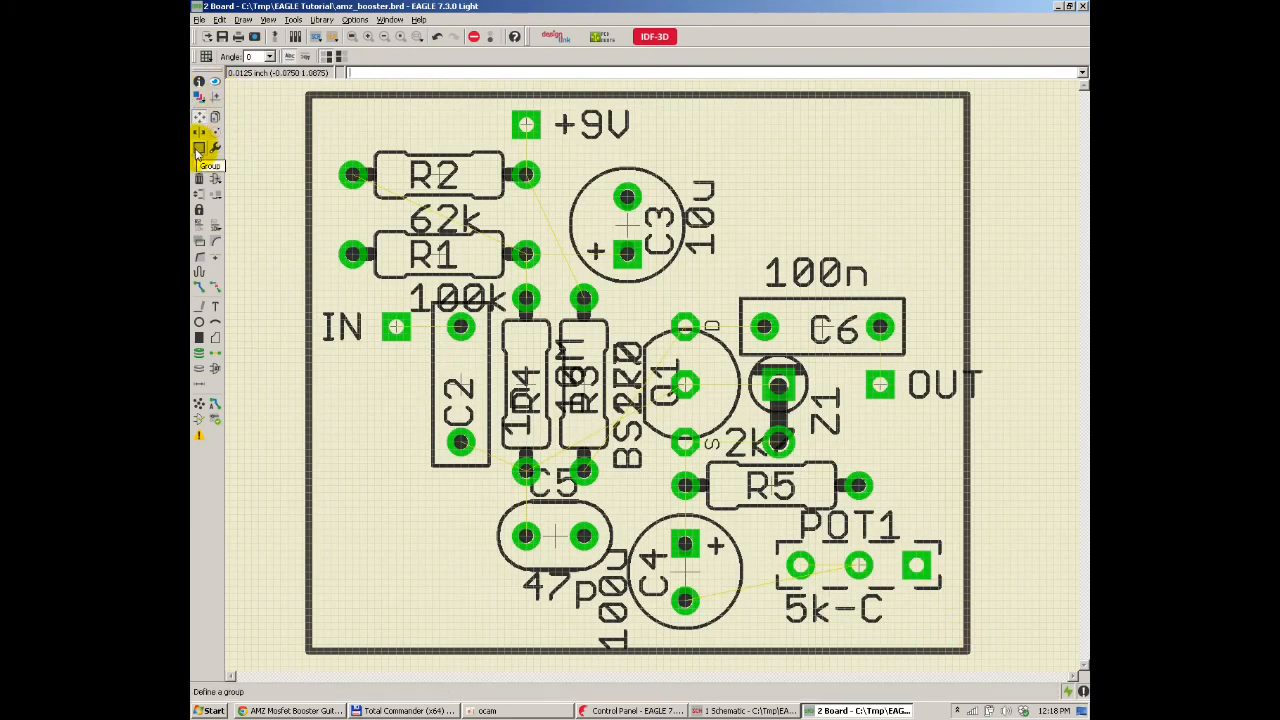
pyautogui.click(199, 245)
pyautogui.rightClick(448, 260)
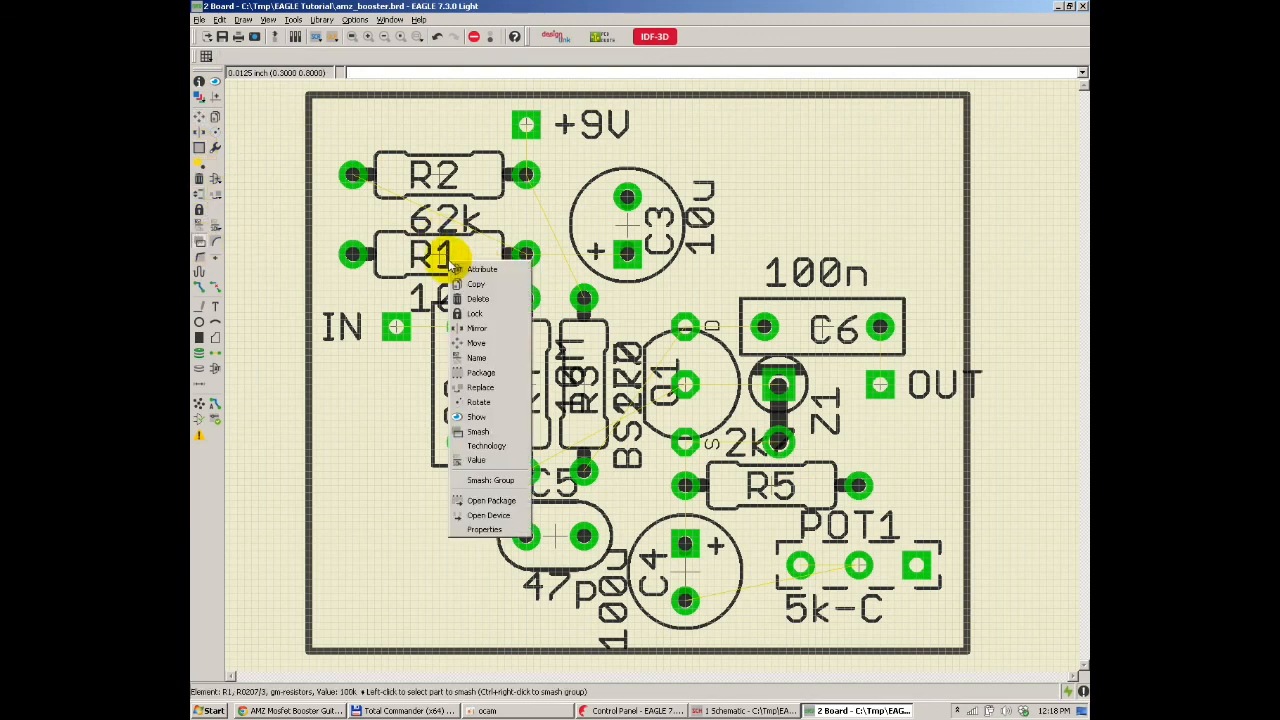
pyautogui.click(484, 481)
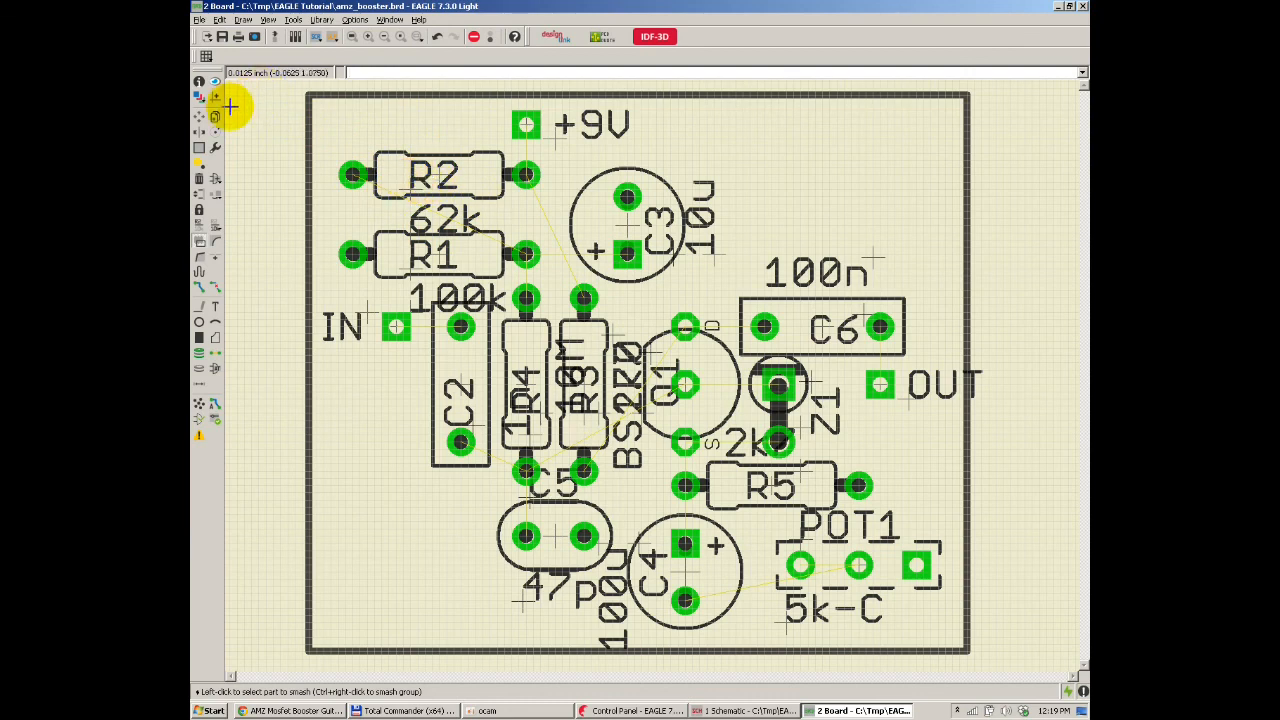
# Step: Move R2's name above the resistor and center its 62k value inside the resistor body
pyautogui.click(200, 117)
pyautogui.click(413, 189)
pyautogui.click(385, 125)
pyautogui.click(414, 214)
pyautogui.click(405, 175)
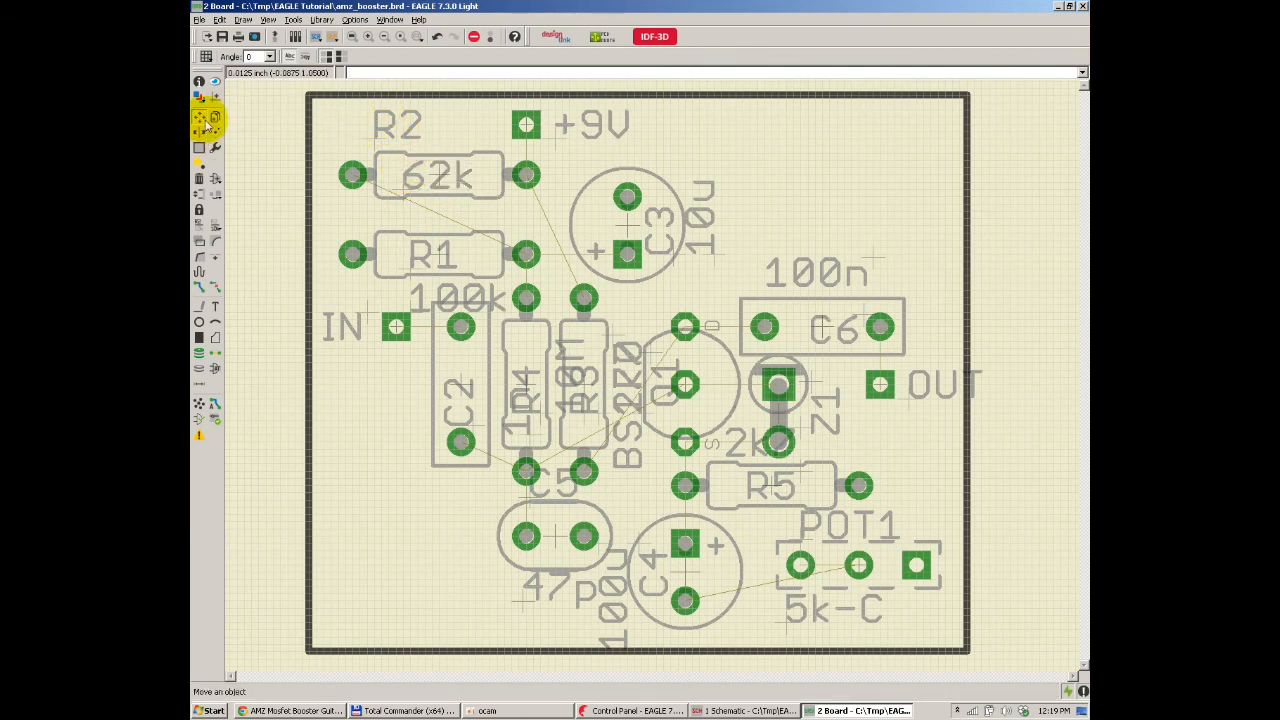
# Step: Move R1's name outside the left board edge and its 100k value inside the resistor body
pyautogui.click(415, 262)
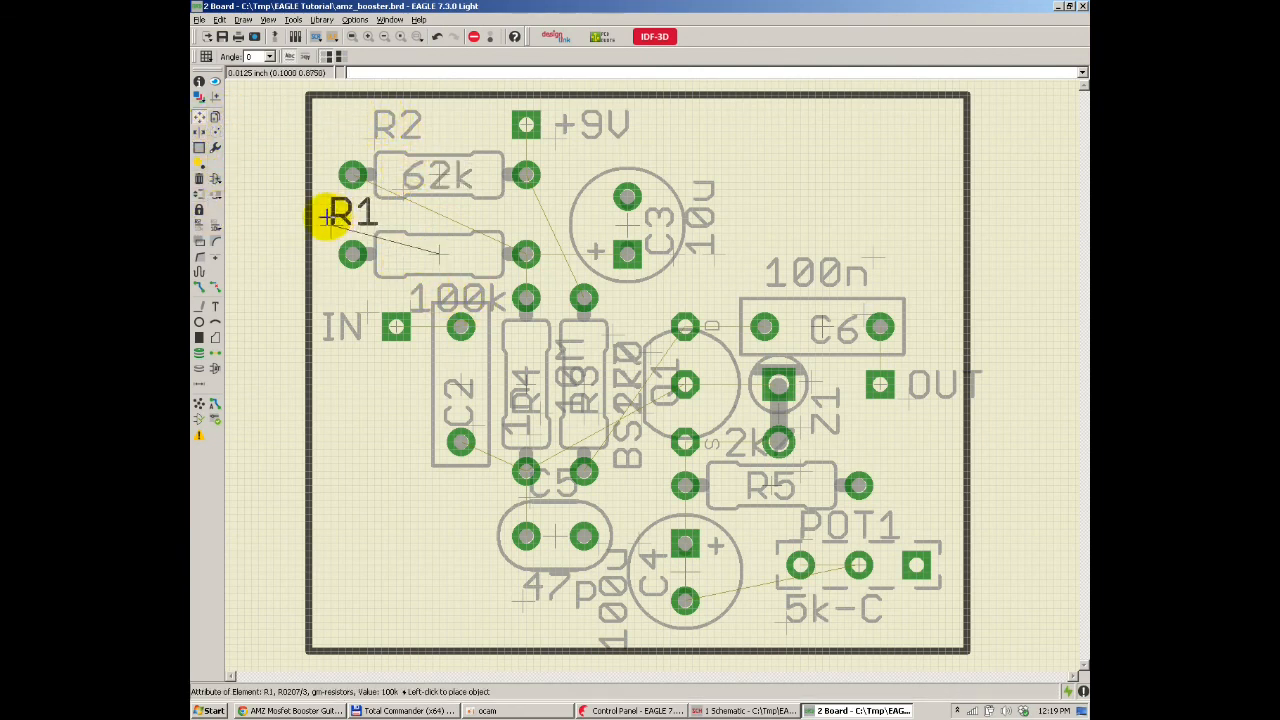
pyautogui.click(250, 190)
pyautogui.click(410, 303)
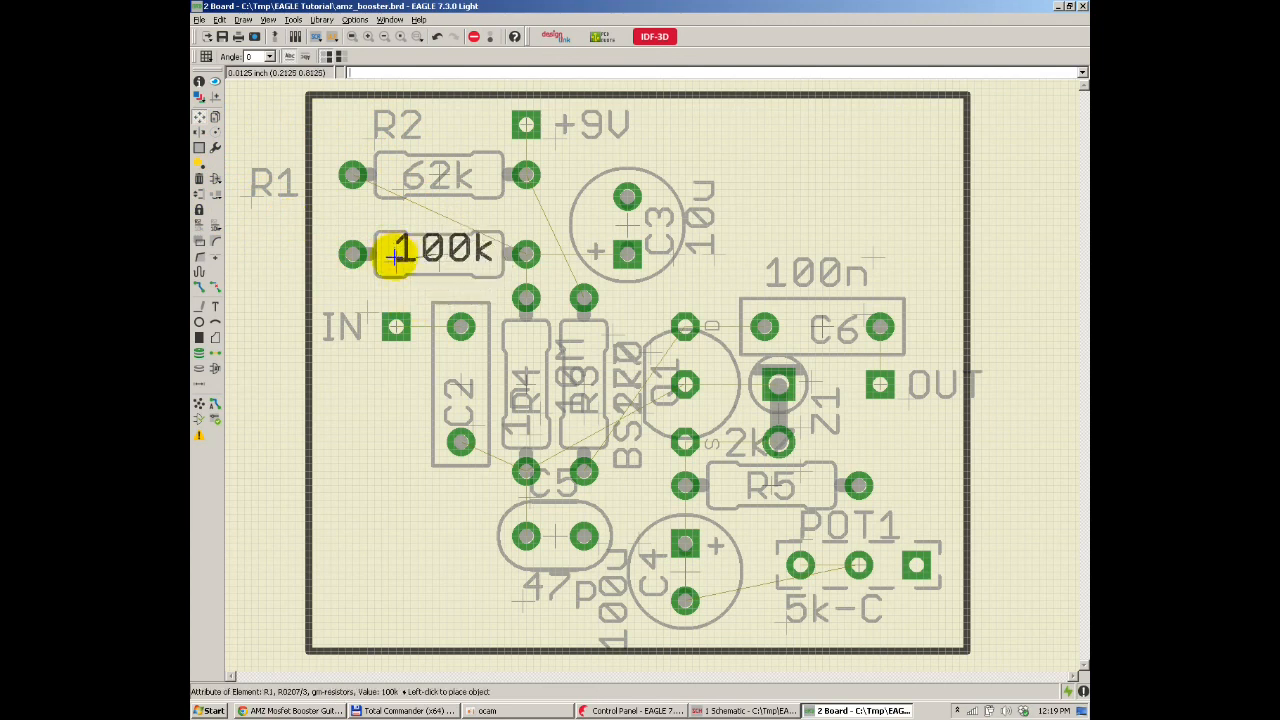
pyautogui.click(398, 262)
# Step: Rotate the IN label to 270 degrees and place it vertically just left of its pad
pyautogui.click(366, 300)
pyautogui.rightClick(346, 300)
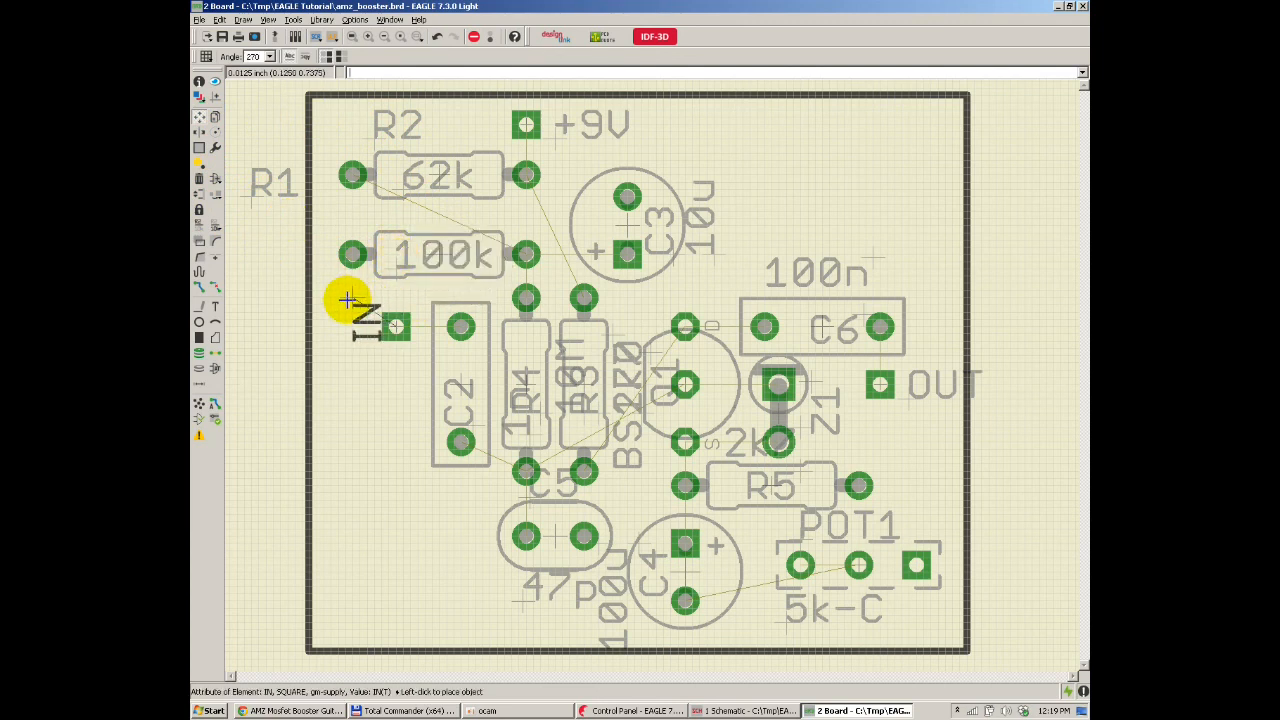
pyautogui.click(342, 310)
# Step: Move C2's name to the left of the capacitor and its 1n value inside the body
pyautogui.click(466, 426)
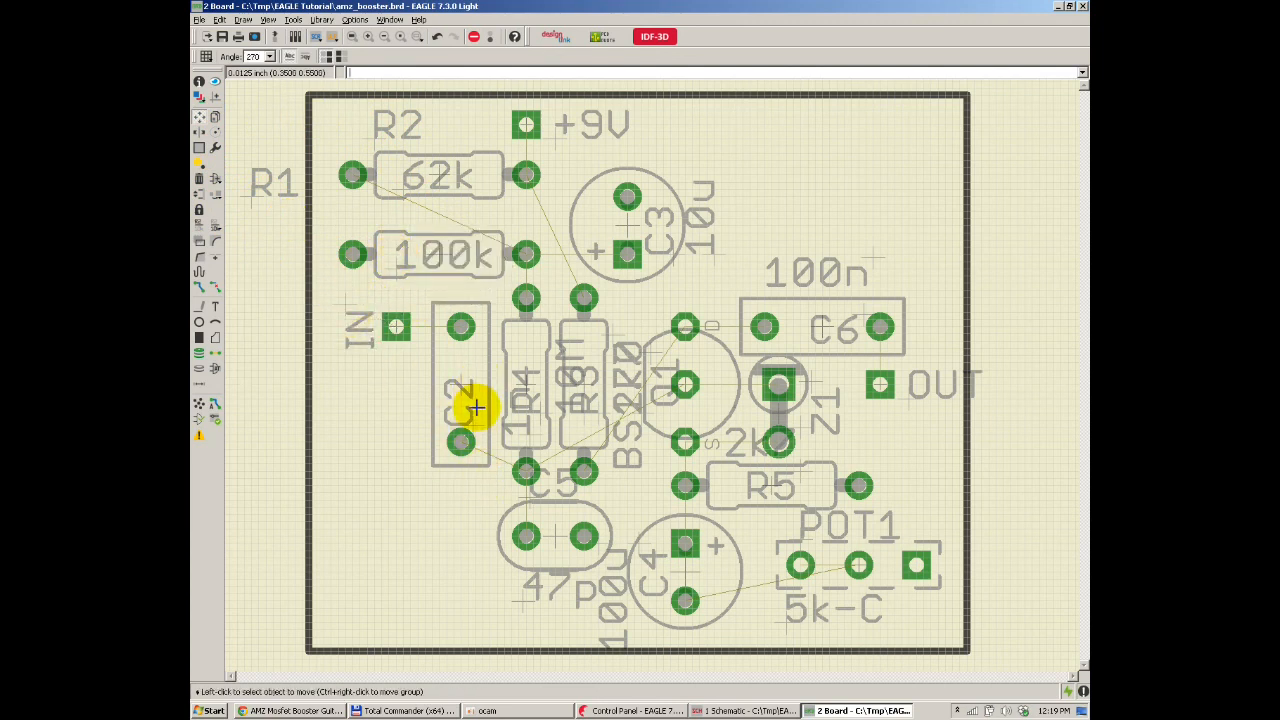
pyautogui.click(392, 405)
pyautogui.click(540, 447)
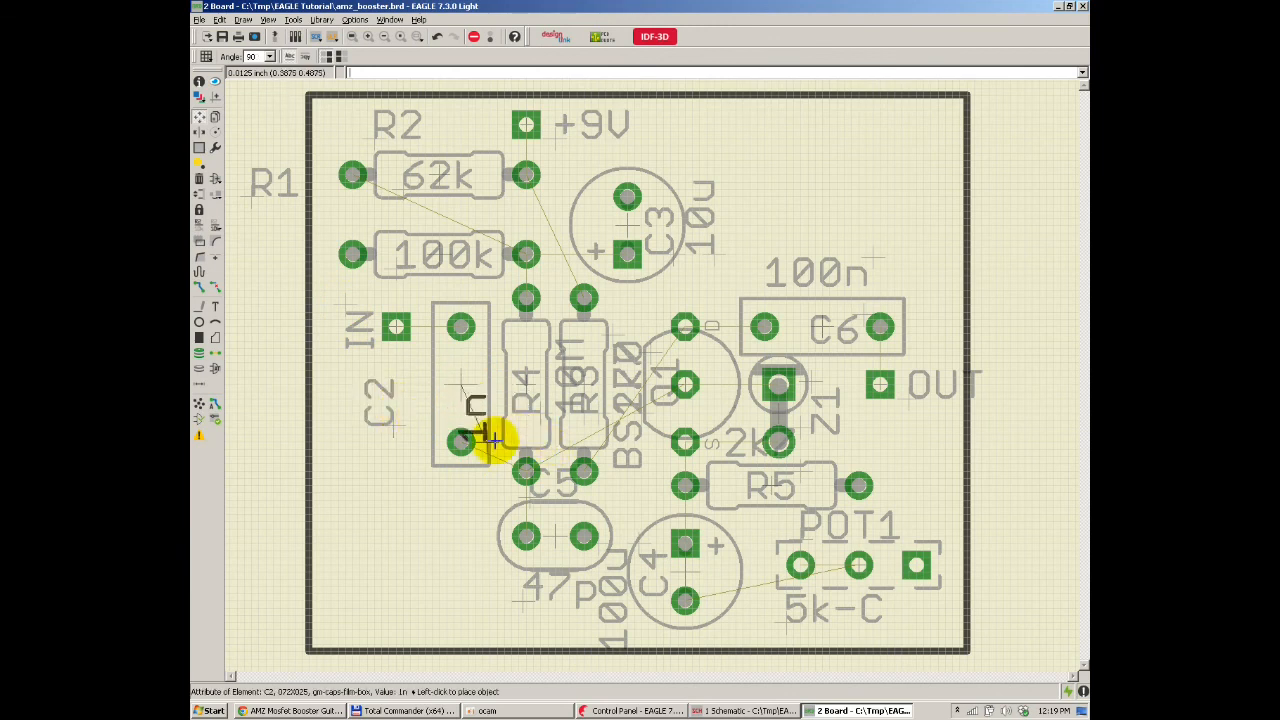
pyautogui.click(479, 399)
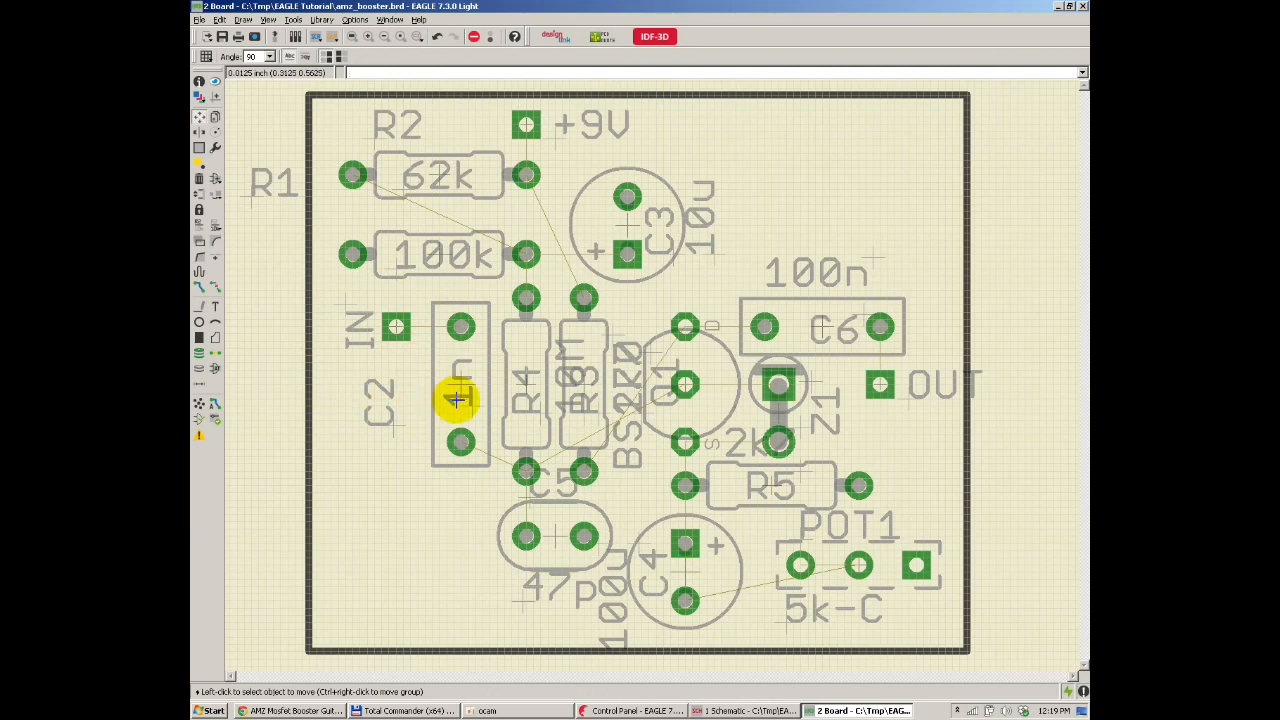
# Step: Move R4's name below the C2 label and its 10M value inside the resistor body
pyautogui.scroll(5, 575, 405)
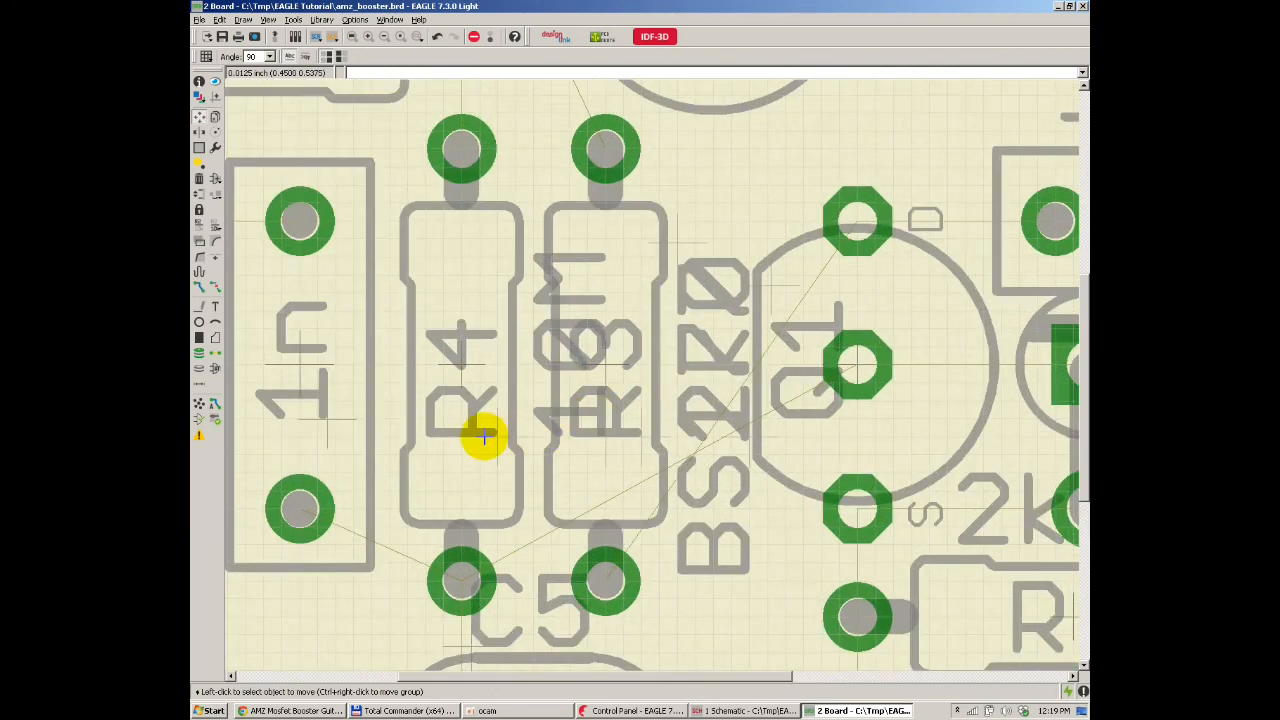
pyautogui.click(480, 429)
pyautogui.scroll(-5, 531, 400)
pyautogui.click(352, 512)
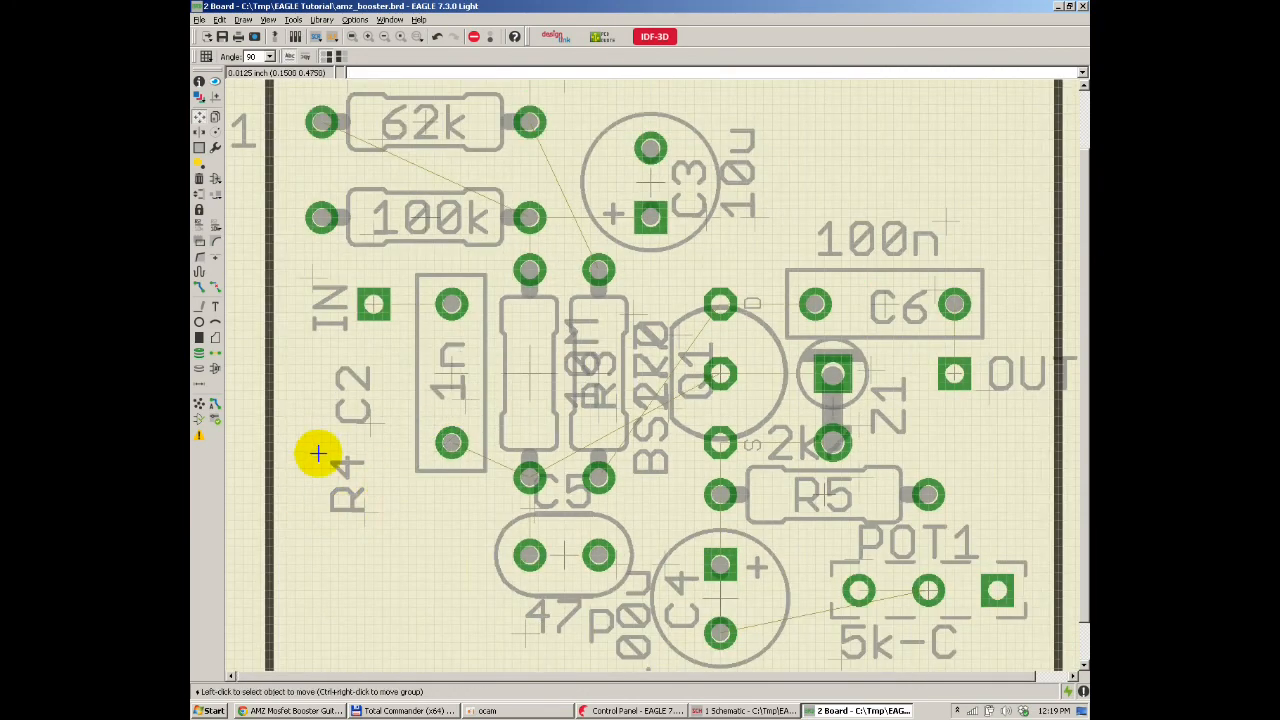
pyautogui.click(592, 412)
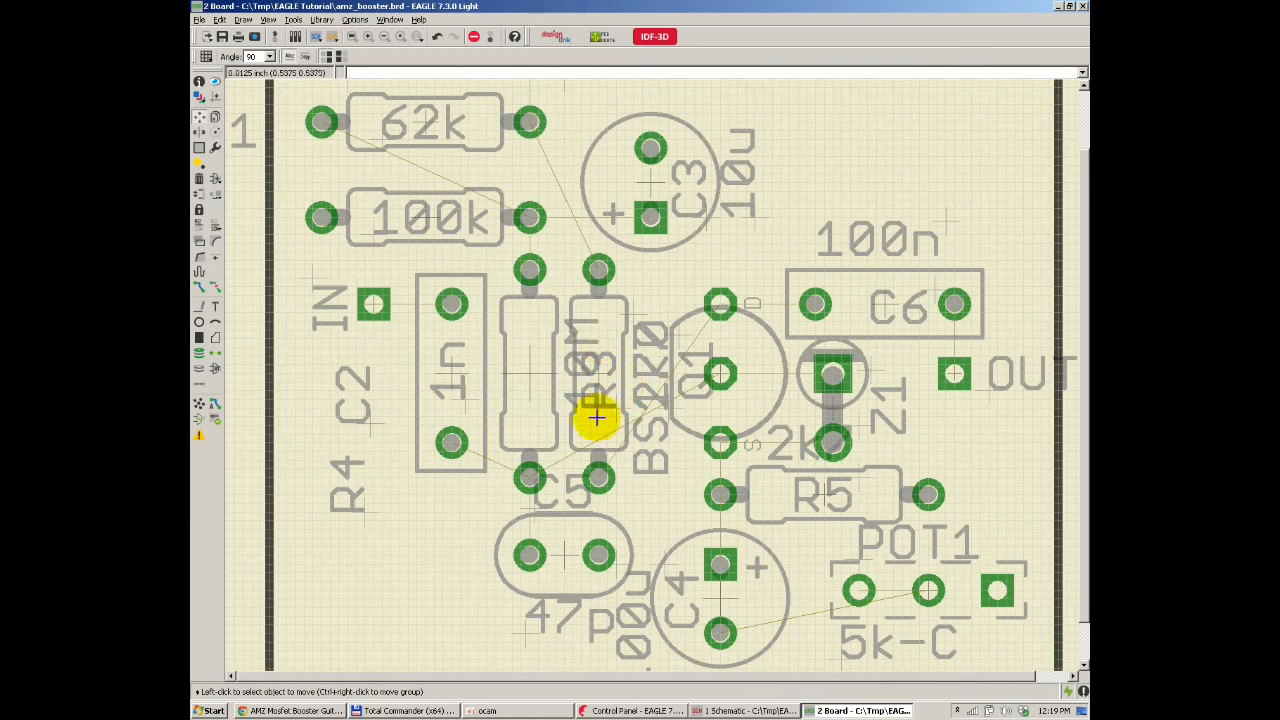
pyautogui.click(533, 420)
# Step: Move R3's name to the lower right of the R4 label and its 2k7 value inside the resistor body
pyautogui.click(608, 416)
pyautogui.click(425, 583)
pyautogui.click(690, 425)
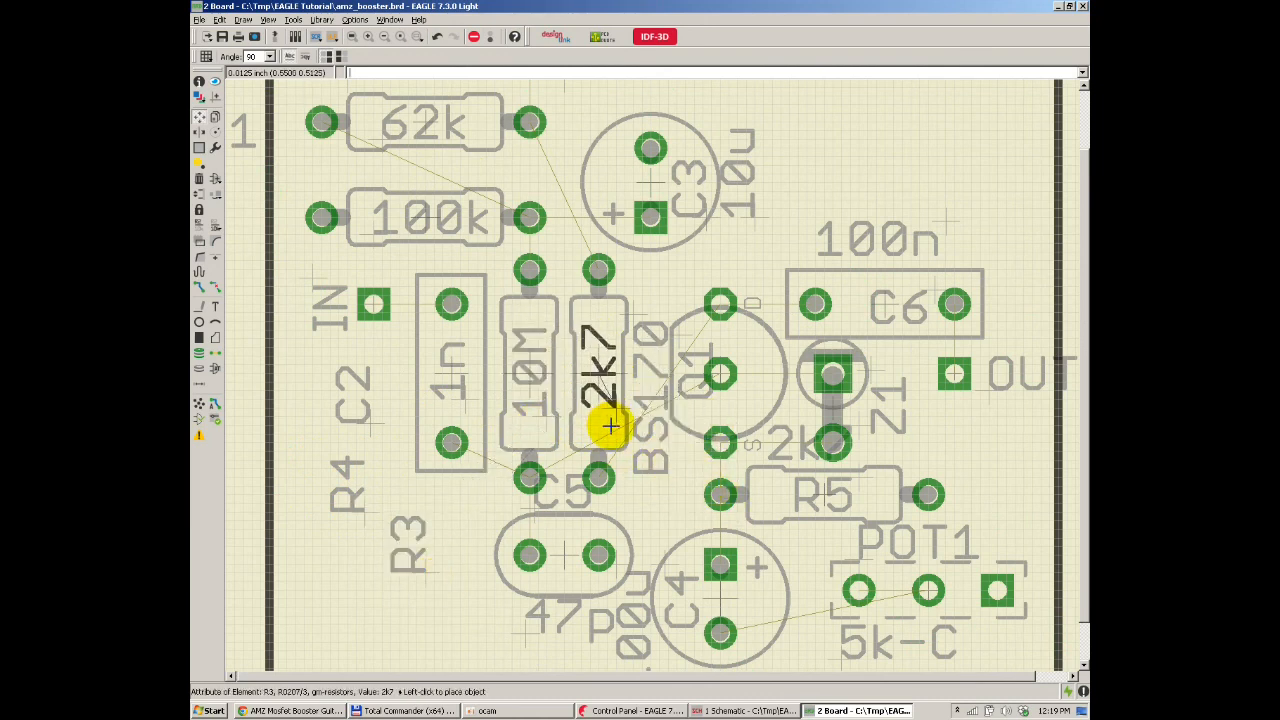
pyautogui.click(610, 425)
# Step: Move C5's name into the empty lower-left area of the board, just below the R3 label
pyautogui.scroll(-2, 629, 366)
pyautogui.scroll(2, 623, 349)
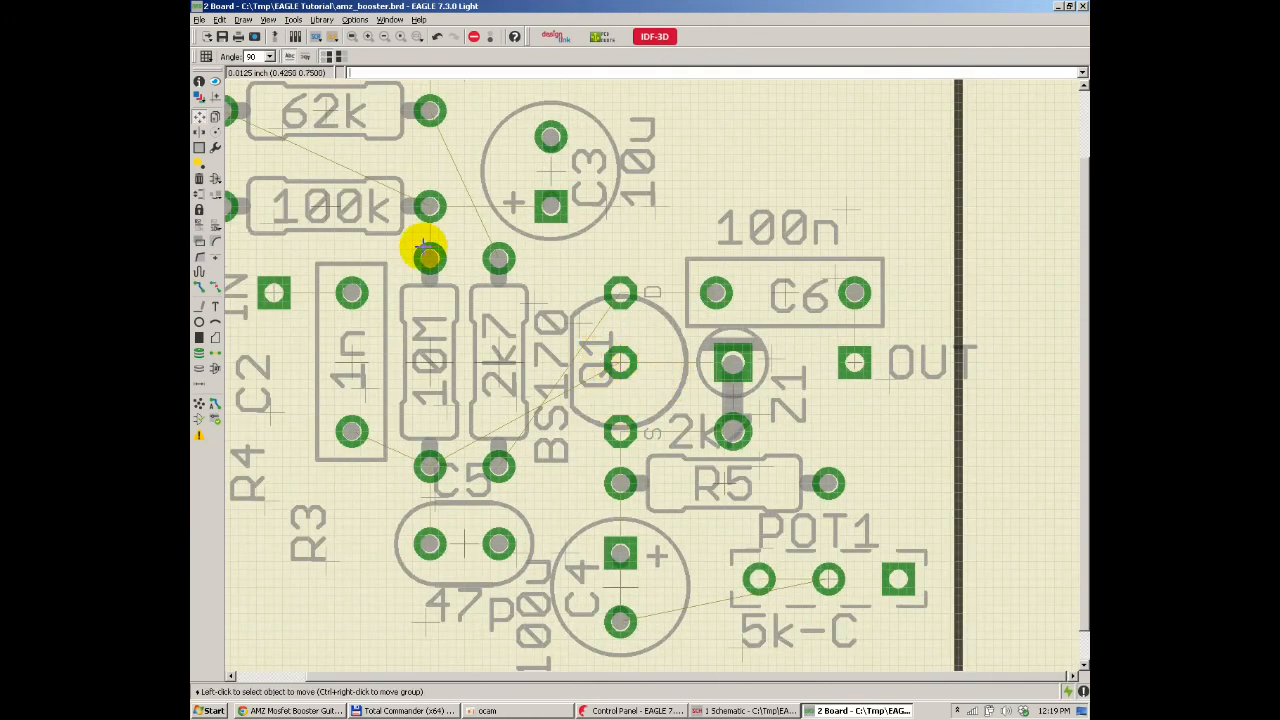
pyautogui.scroll(-2, 435, 482)
pyautogui.scroll(1, 462, 545)
pyautogui.click(480, 410)
pyautogui.rightClick(455, 430)
pyautogui.click(322, 530)
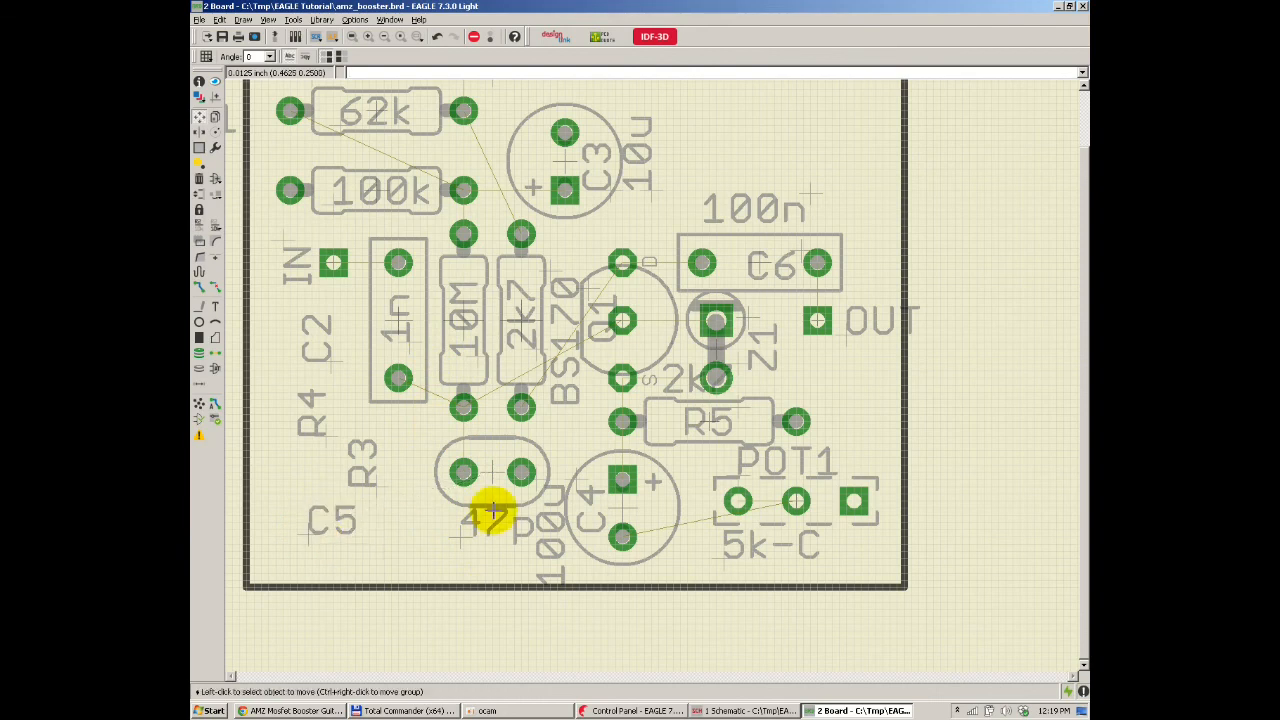
# Step: Move C4's name to the board's lower-left area, then flip its 100u value to read upward along the capacitor's left edge
pyautogui.scroll(-2, 551, 386)
pyautogui.scroll(1, 571, 471)
pyautogui.click(586, 423)
pyautogui.click(334, 405)
pyautogui.click(543, 432)
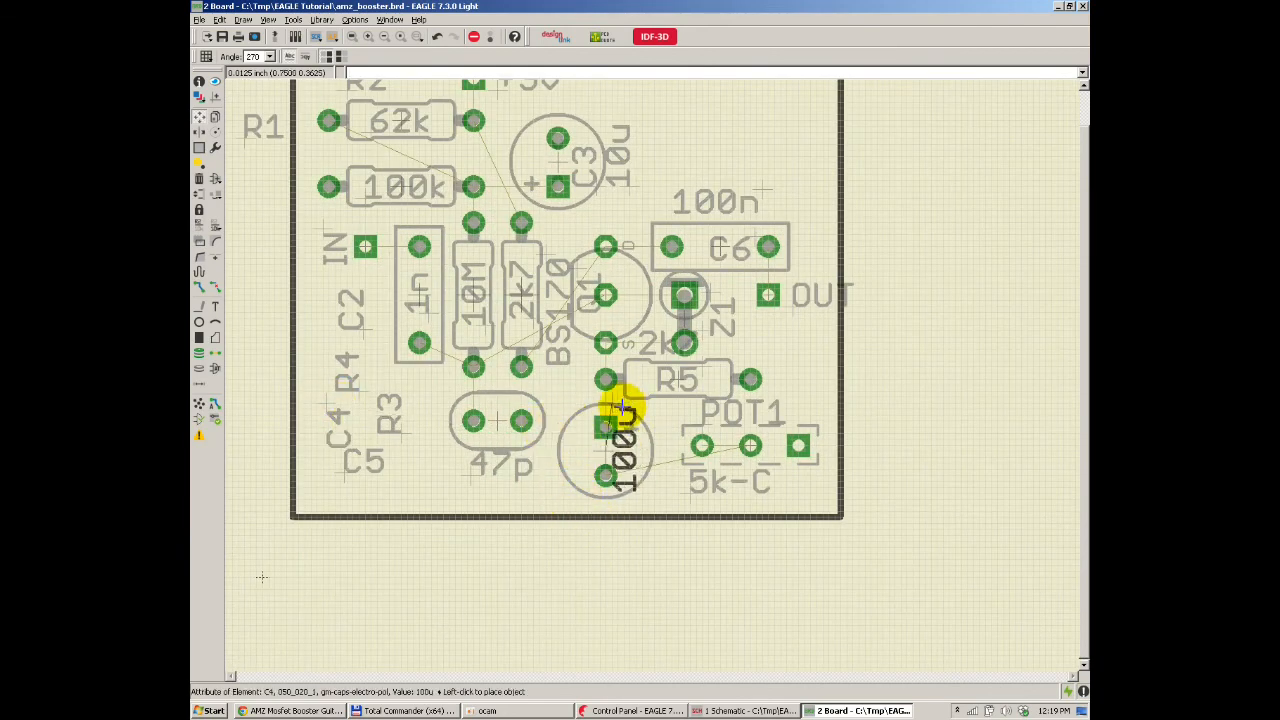
pyautogui.rightClick(527, 505)
pyautogui.rightClick(529, 500)
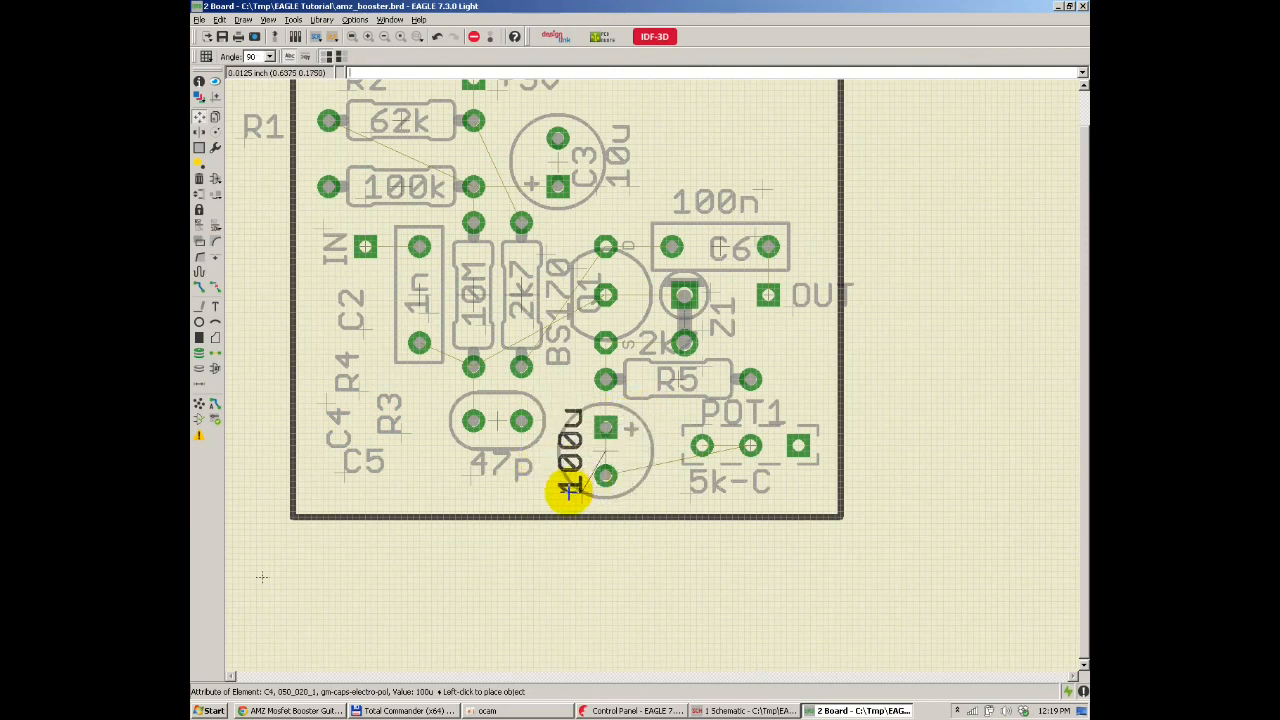
pyautogui.click(554, 490)
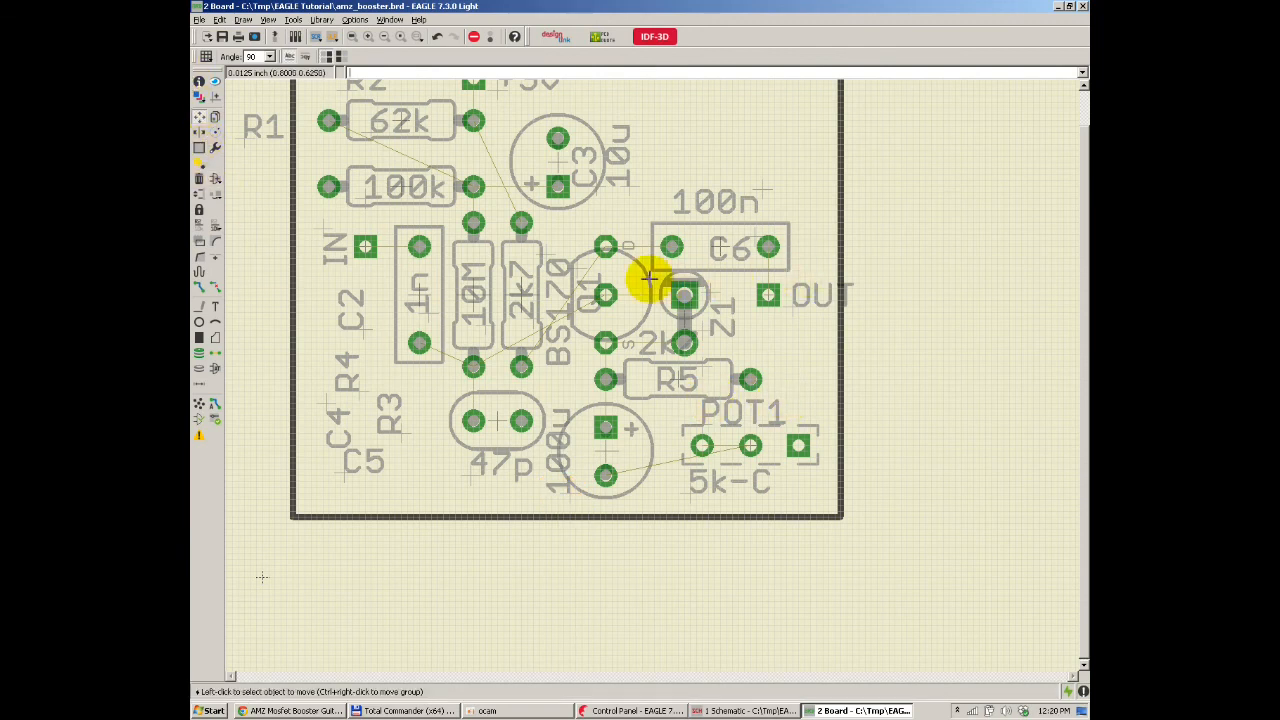
# Step: Move C6's name well above the capacitor and place its 100n value just above the body
pyautogui.click(747, 232)
pyautogui.click(741, 119)
pyautogui.click(769, 184)
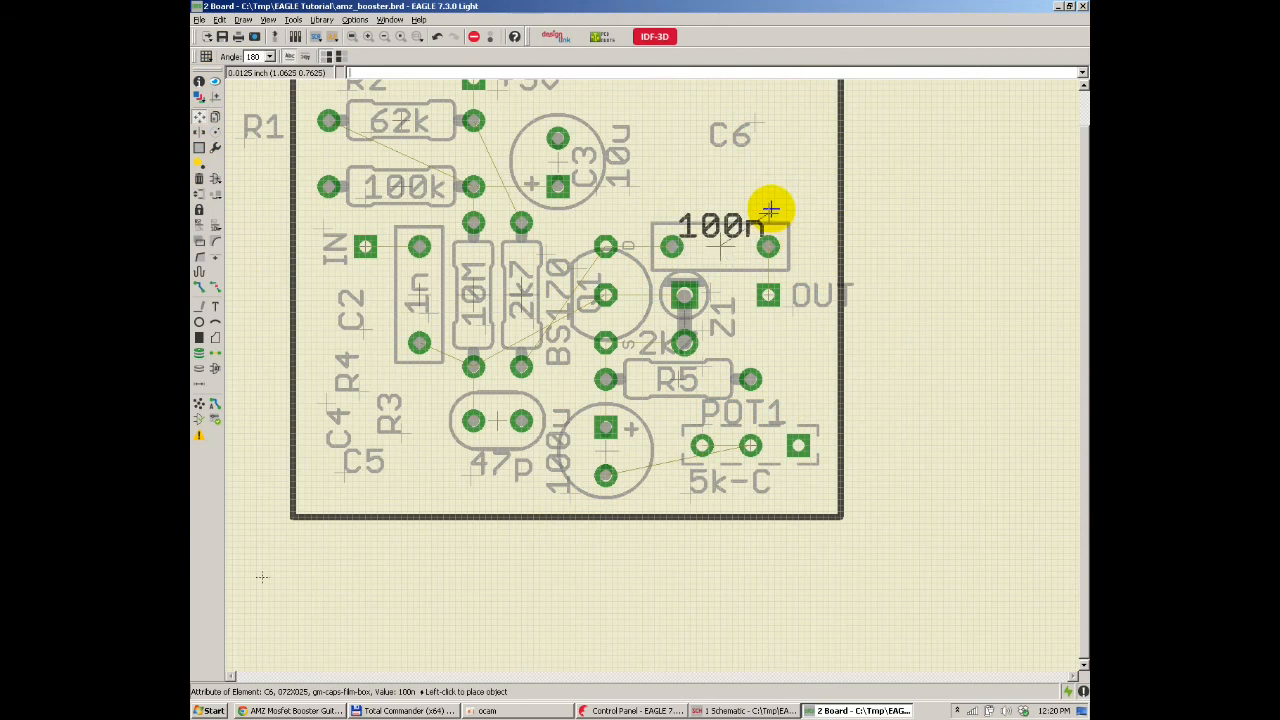
pyautogui.click(771, 206)
# Step: Rotate the OUT label to read horizontally and place it just below the OUT pad
pyautogui.click(810, 298)
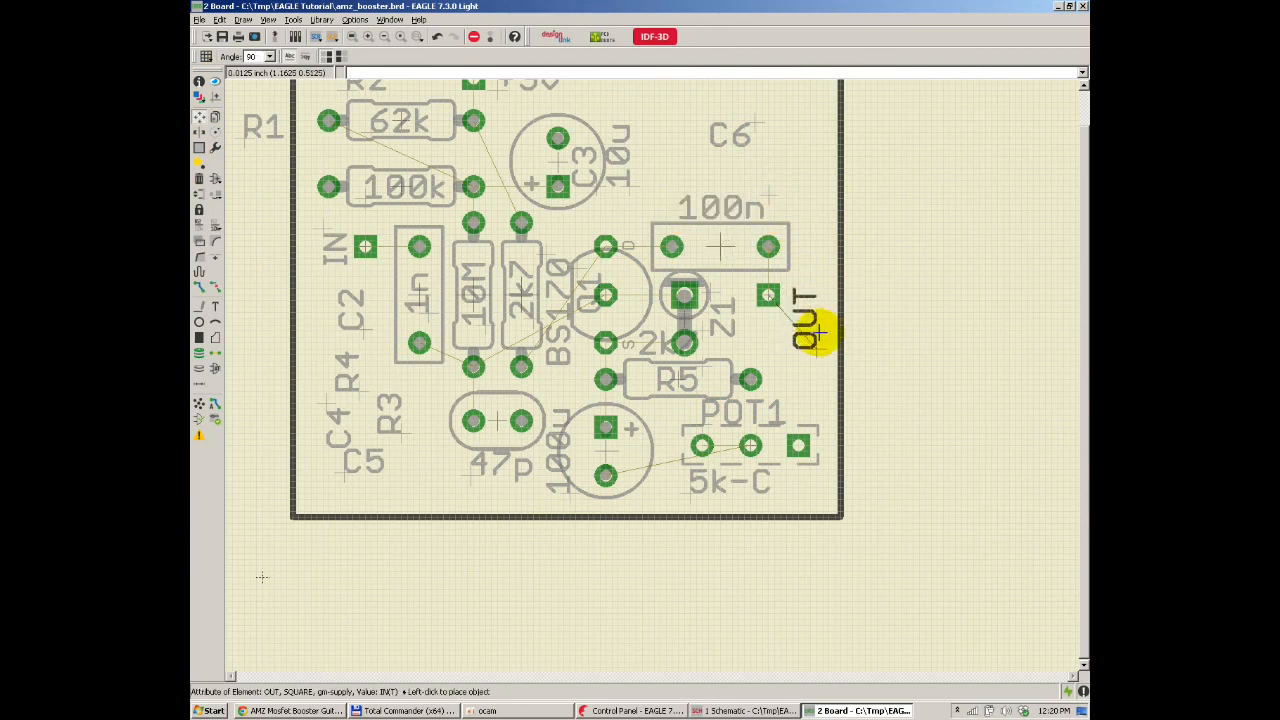
pyautogui.rightClick(817, 333)
pyautogui.click(800, 313)
# Step: Shift R5 slightly down, move its name to the lower right of the C5 label, and place its 2k7 value inside the body
pyautogui.click(650, 343)
pyautogui.click(648, 350)
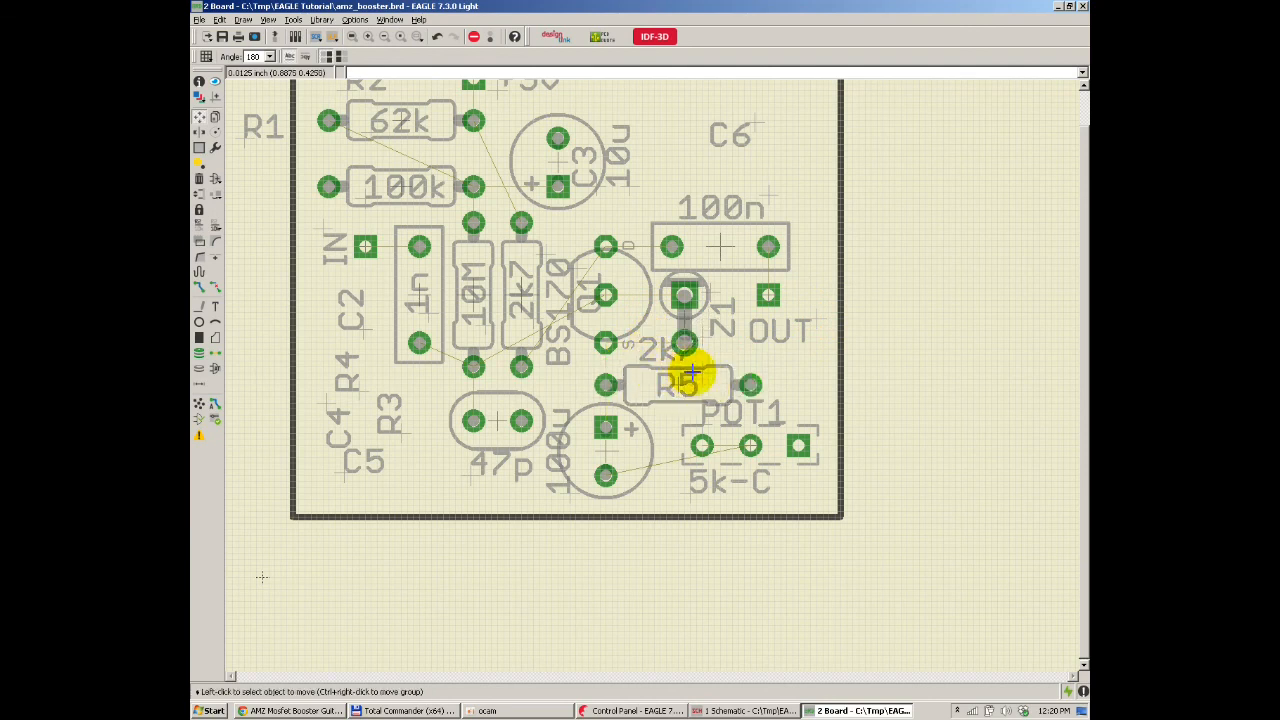
pyautogui.click(692, 372)
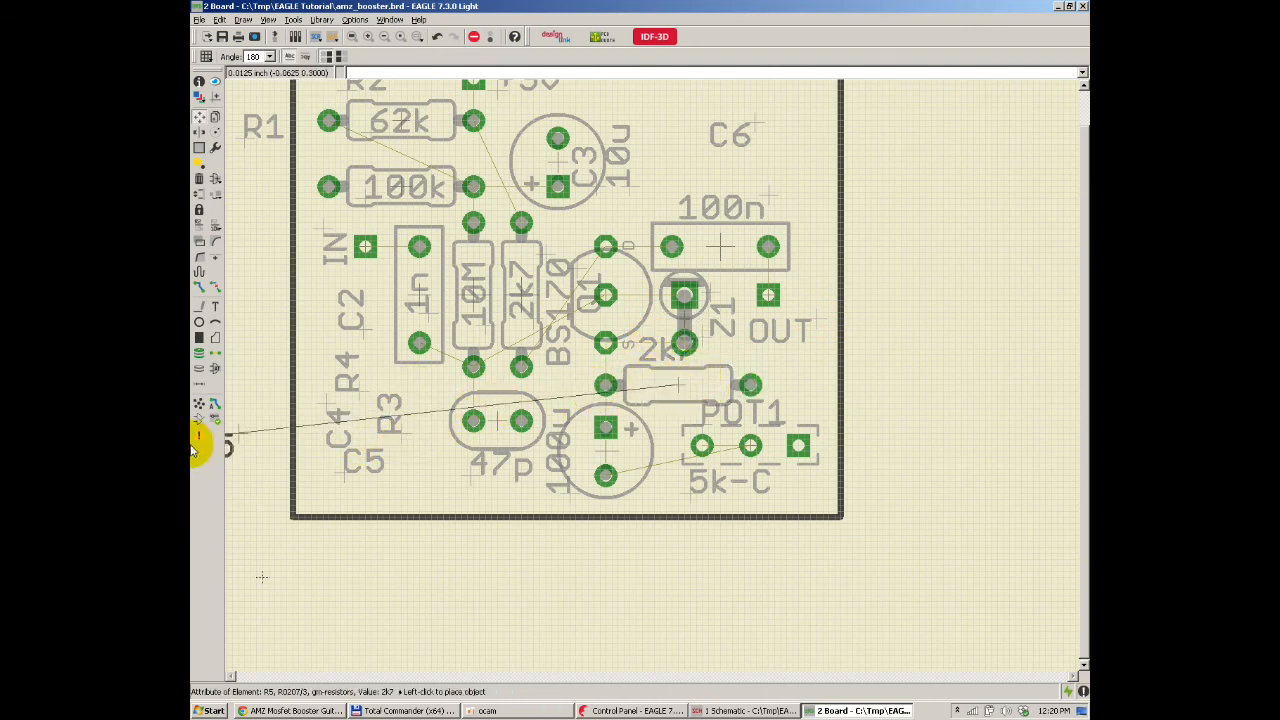
pyautogui.click(414, 471)
pyautogui.click(663, 349)
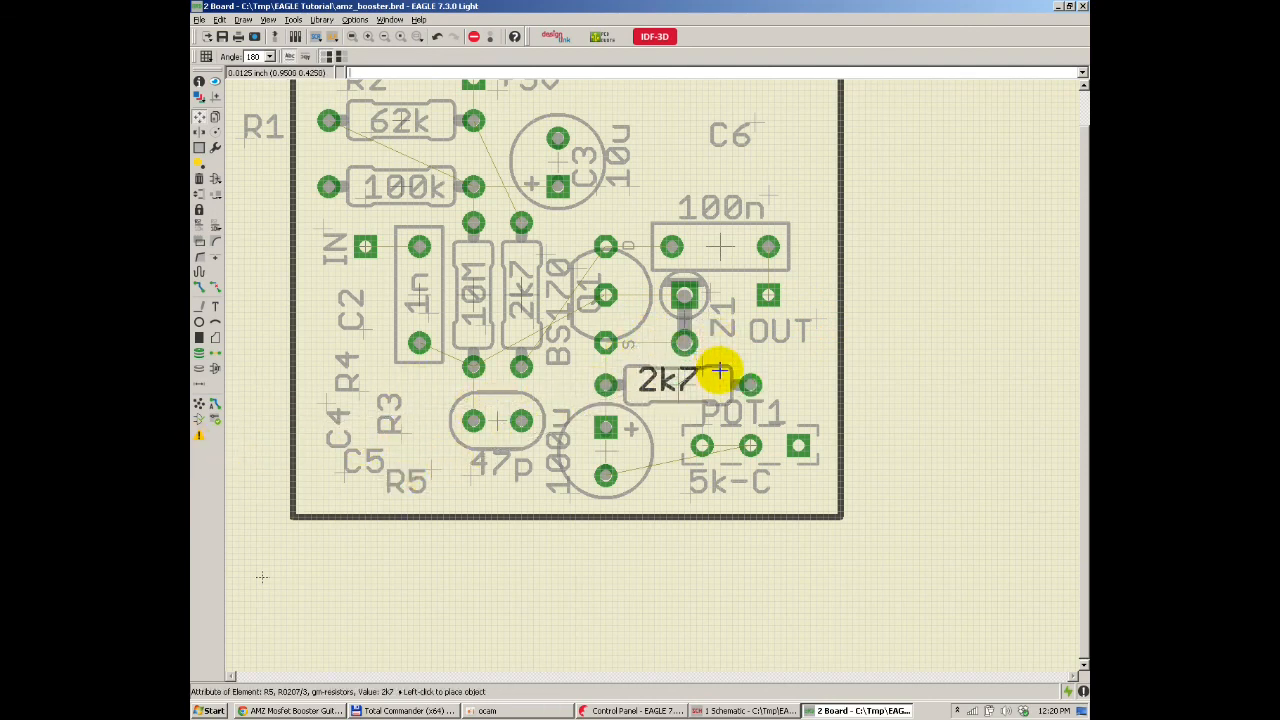
pyautogui.click(735, 383)
# Step: Move C3's name off the board to the left and place its 10u value to the right of the capacitor
pyautogui.scroll(-3, 711, 171)
pyautogui.scroll(5, 666, 209)
pyautogui.click(612, 323)
pyautogui.scroll(-6, 760, 283)
pyautogui.click(502, 280)
pyautogui.scroll(3, 769, 242)
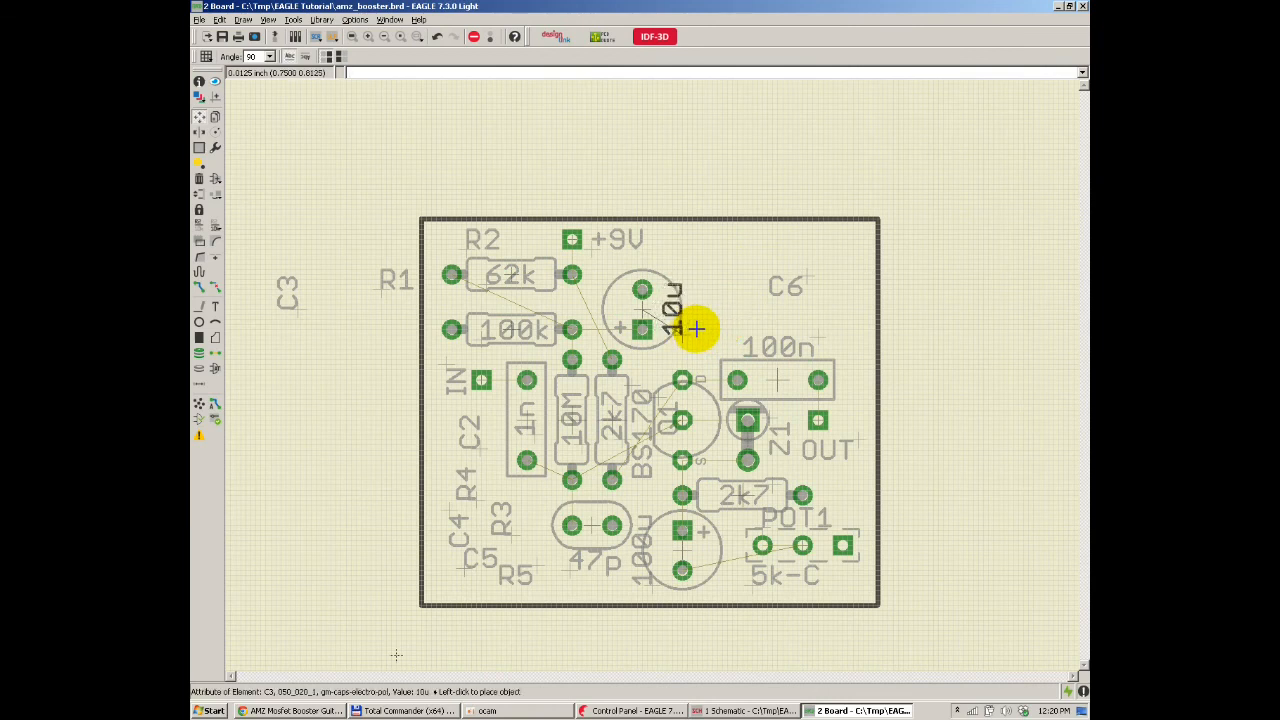
pyautogui.click(718, 328)
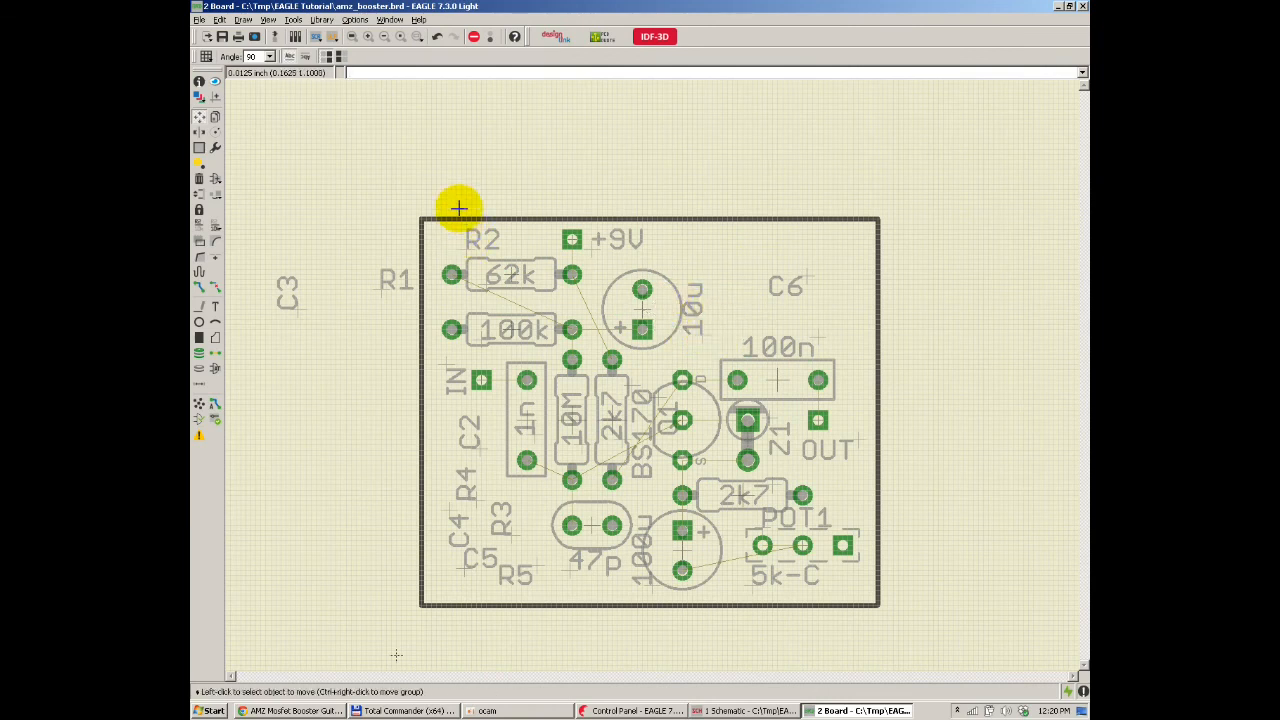
# Step: Delete the name labels of resistors R1 to R5 and capacitors C2 to C5
pyautogui.click(388, 36)
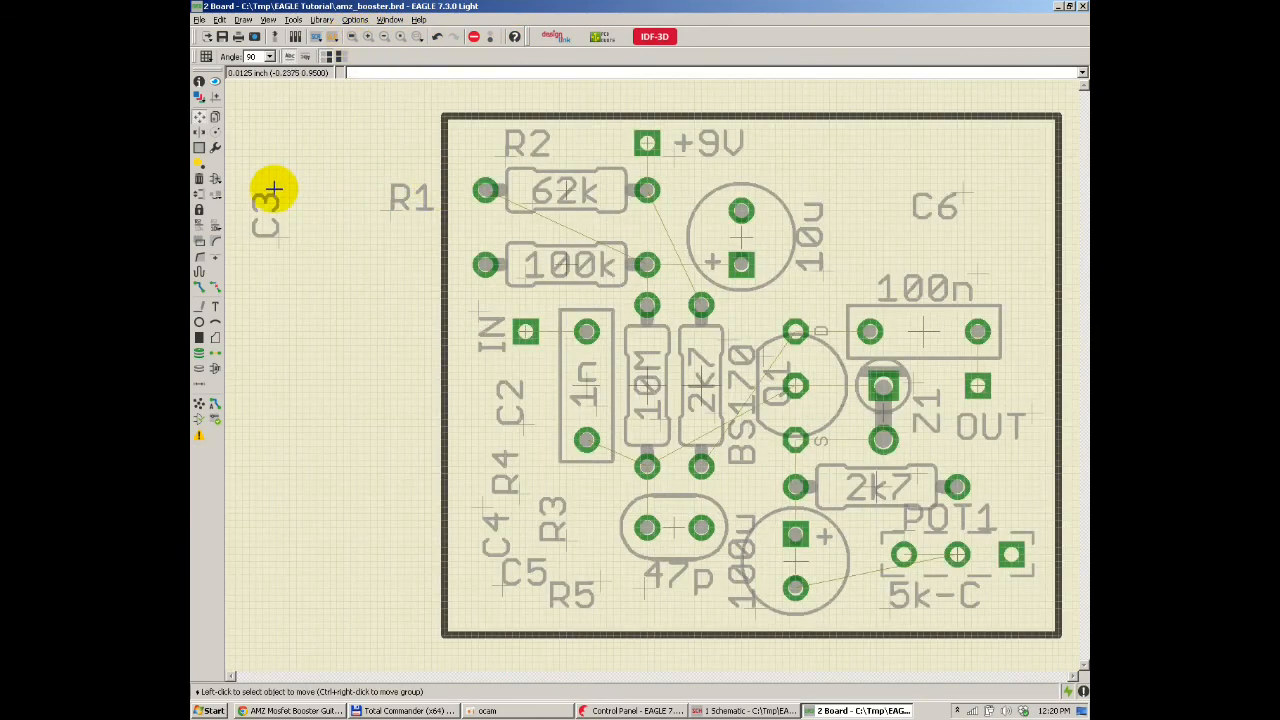
pyautogui.click(198, 180)
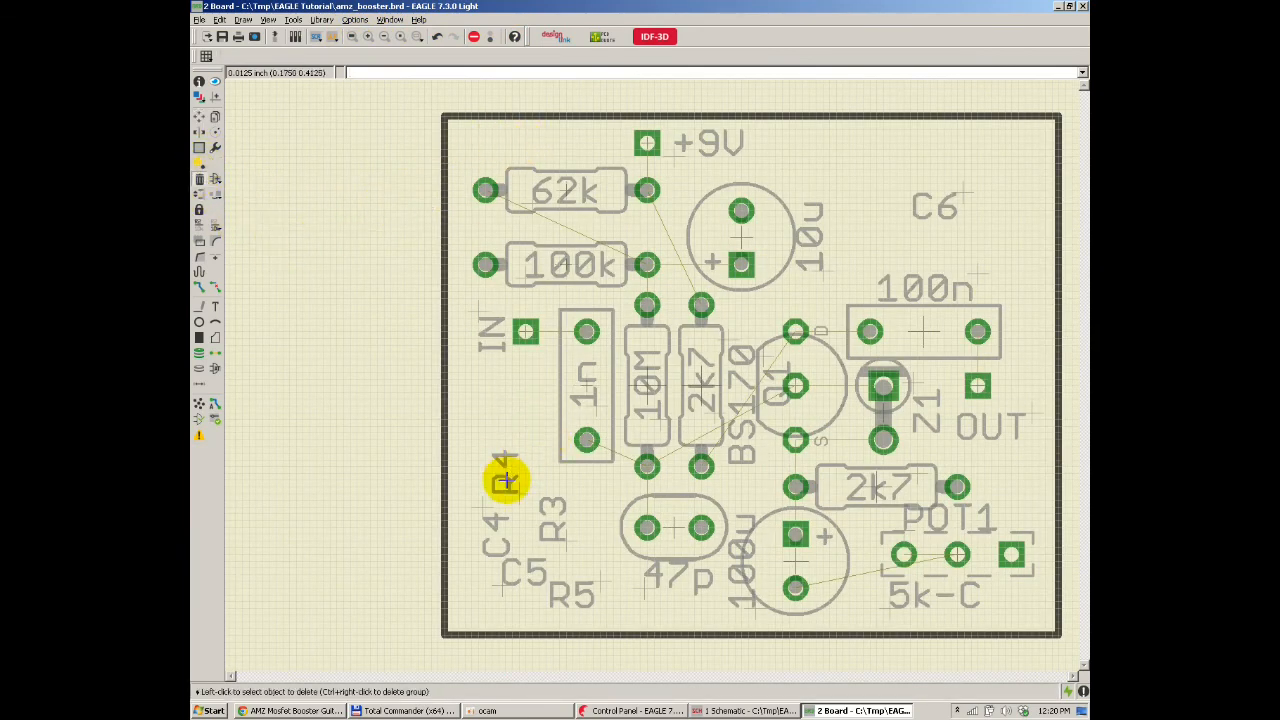
pyautogui.click(481, 501)
pyautogui.click(500, 571)
pyautogui.click(571, 591)
pyautogui.click(566, 529)
pyautogui.scroll(-2, 524, 455)
pyautogui.scroll(1, 660, 410)
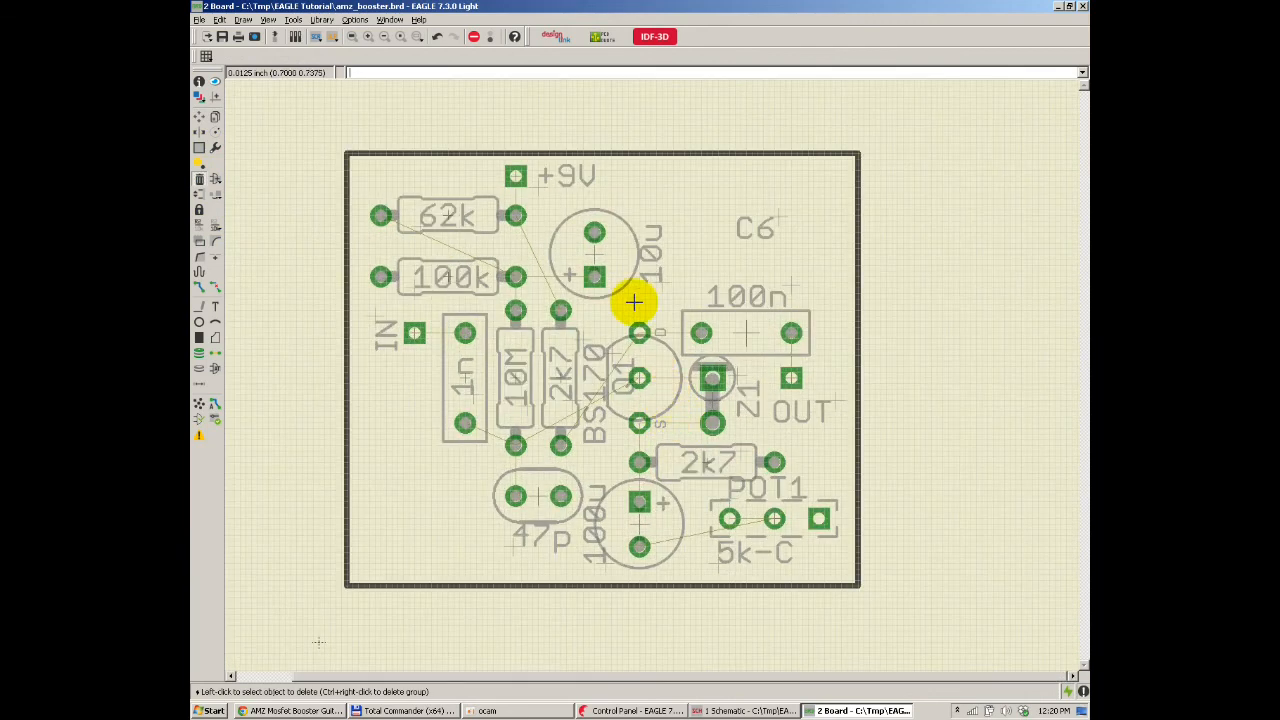
# Step: Delete the Q1 name inside the transistor and the POT1 name above the potentiometer
pyautogui.scroll(2, 620, 368)
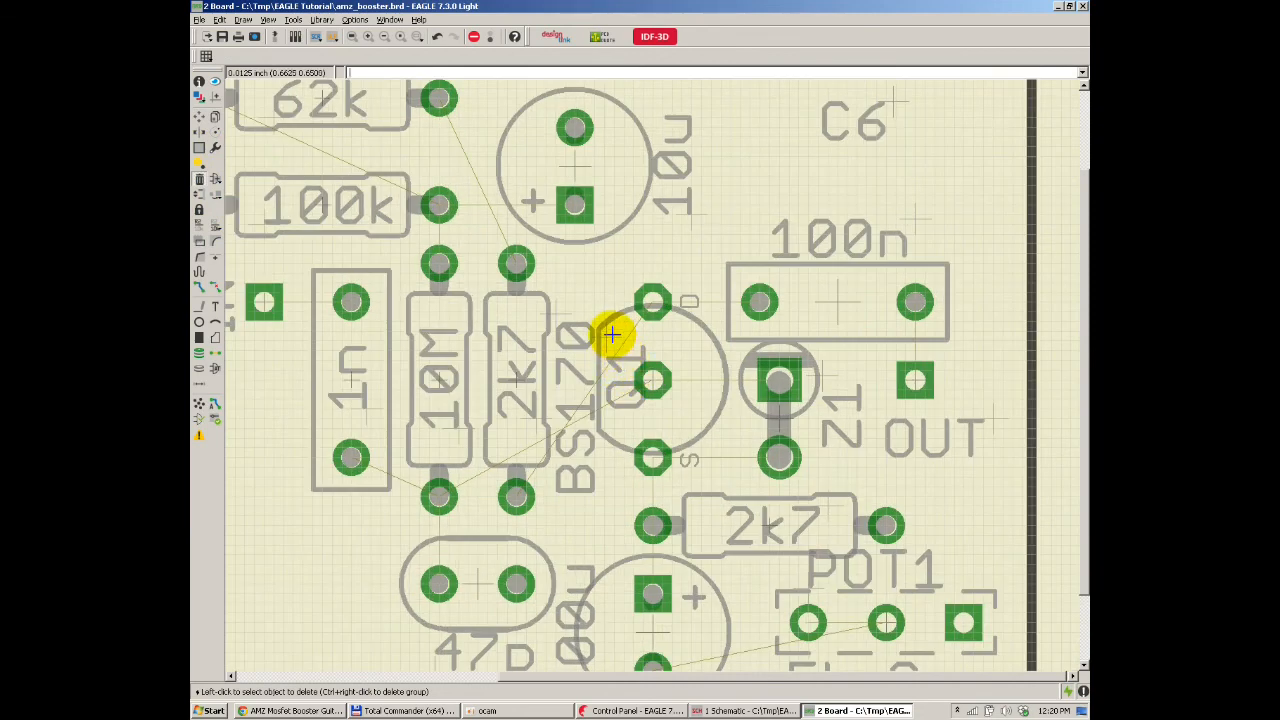
pyautogui.click(612, 335)
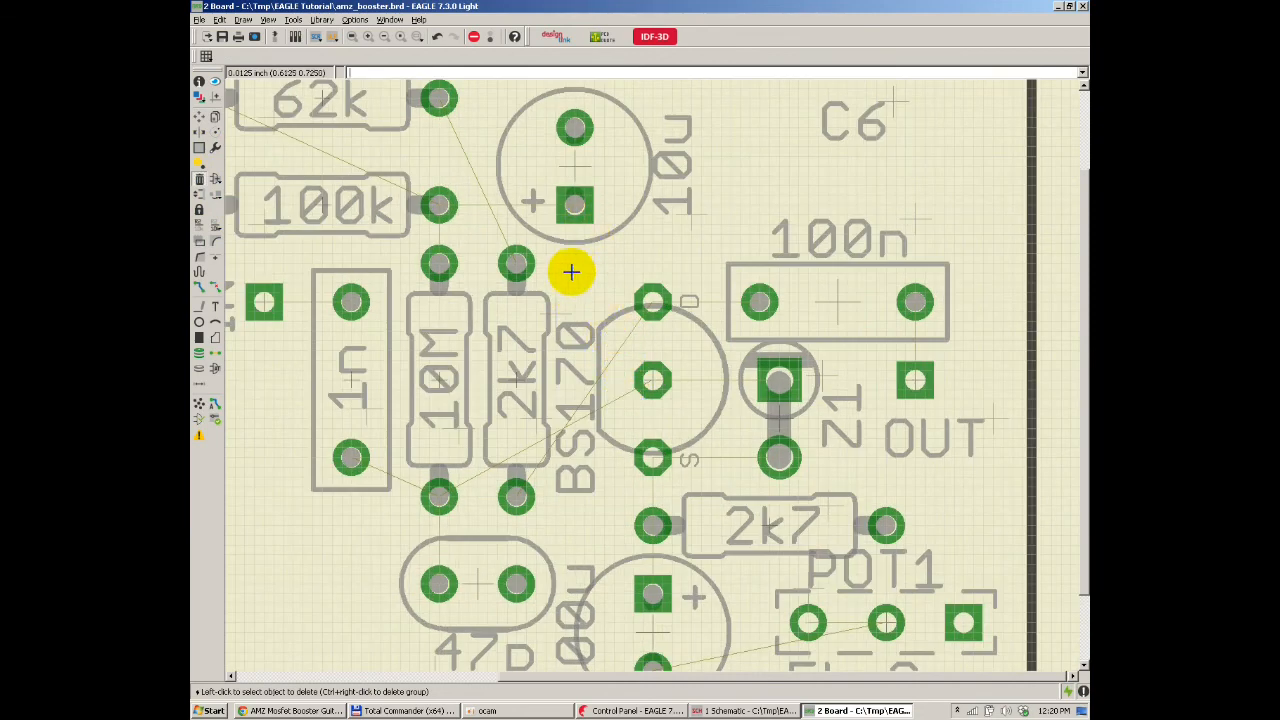
pyautogui.scroll(-2, 480, 300)
pyautogui.scroll(1, 590, 480)
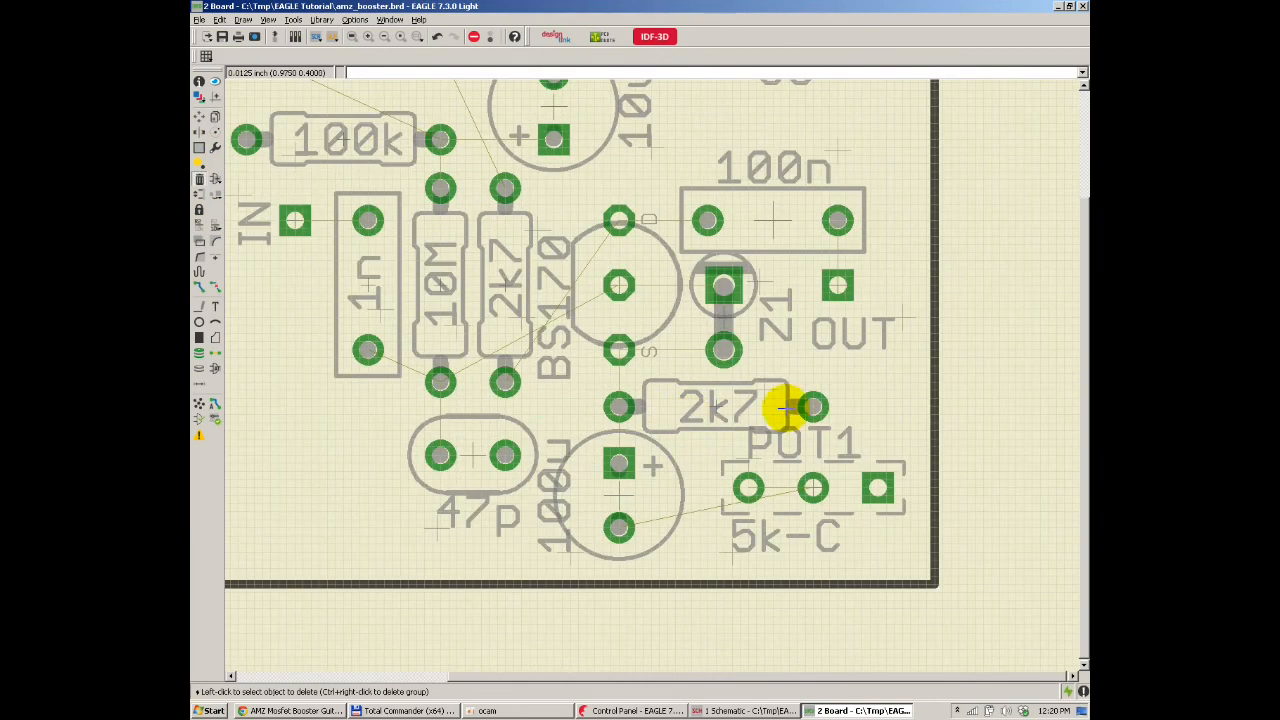
pyautogui.click(747, 453)
# Step: Center the 5k-C value below the potentiometer outline
pyautogui.click(198, 117)
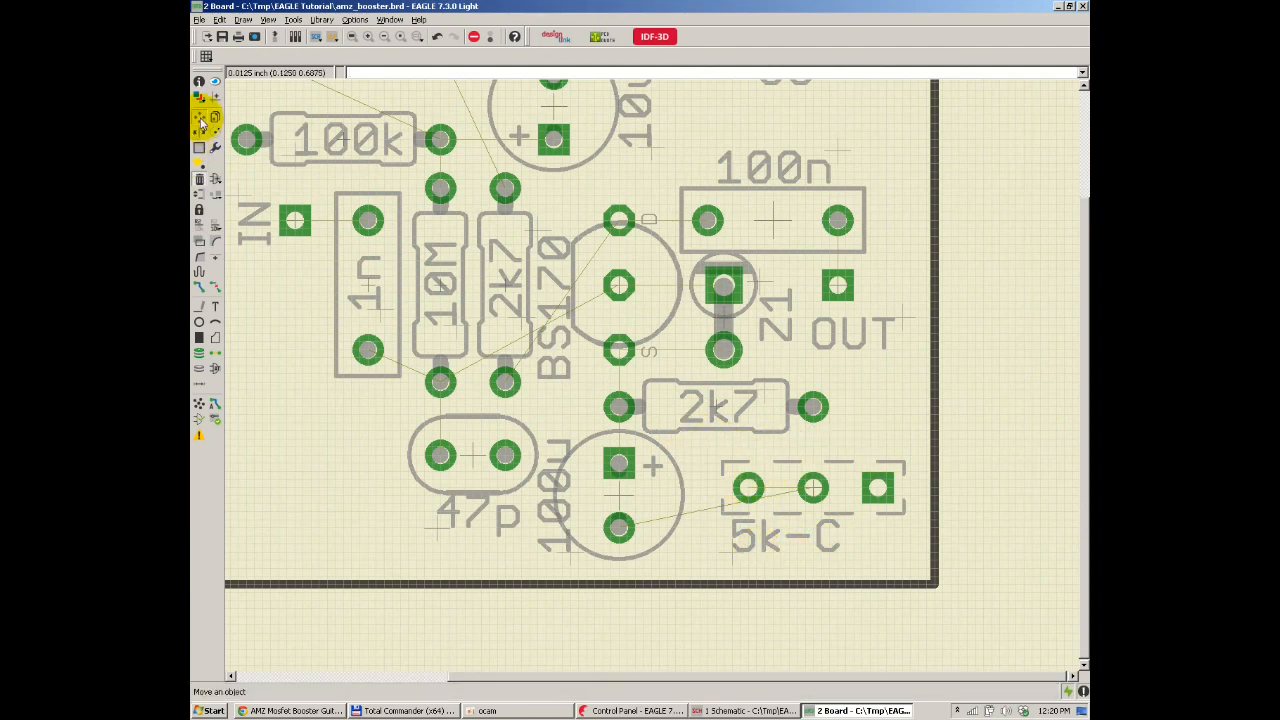
pyautogui.click(743, 568)
pyautogui.click(773, 560)
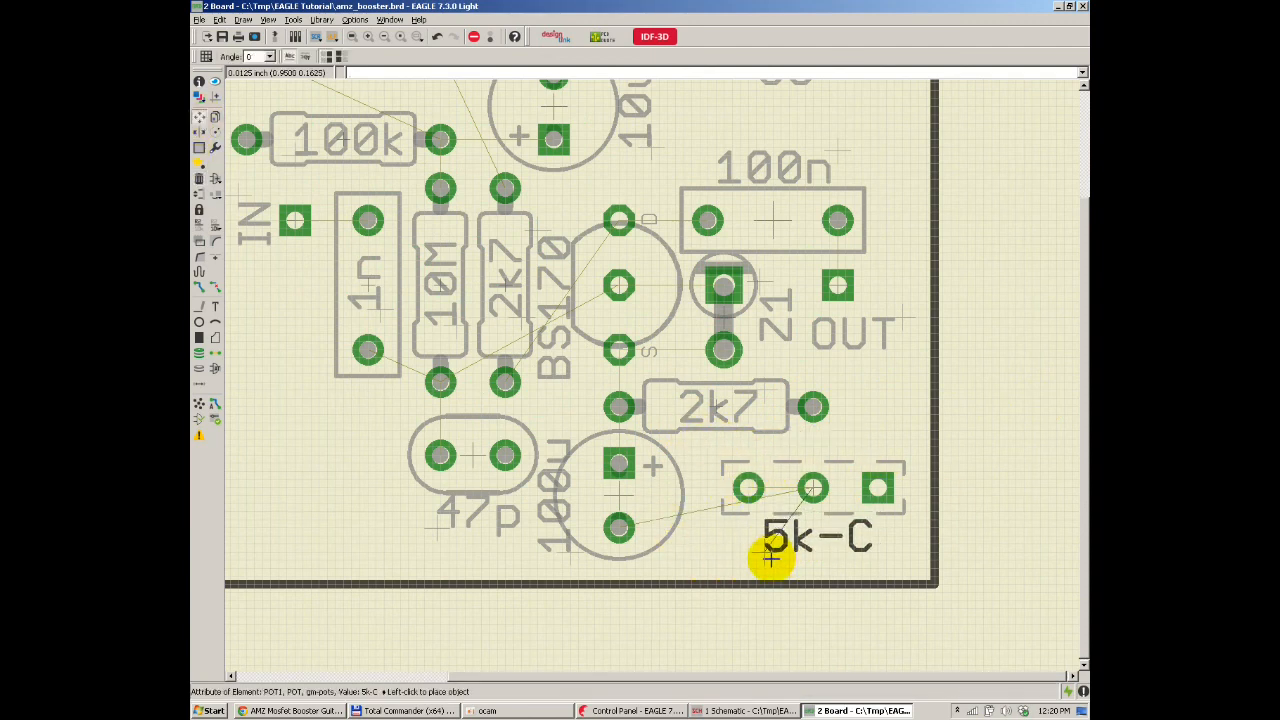
# Step: Move the Z1 name off the board to the right of the outline and delete it
pyautogui.click(771, 290)
pyautogui.click(998, 260)
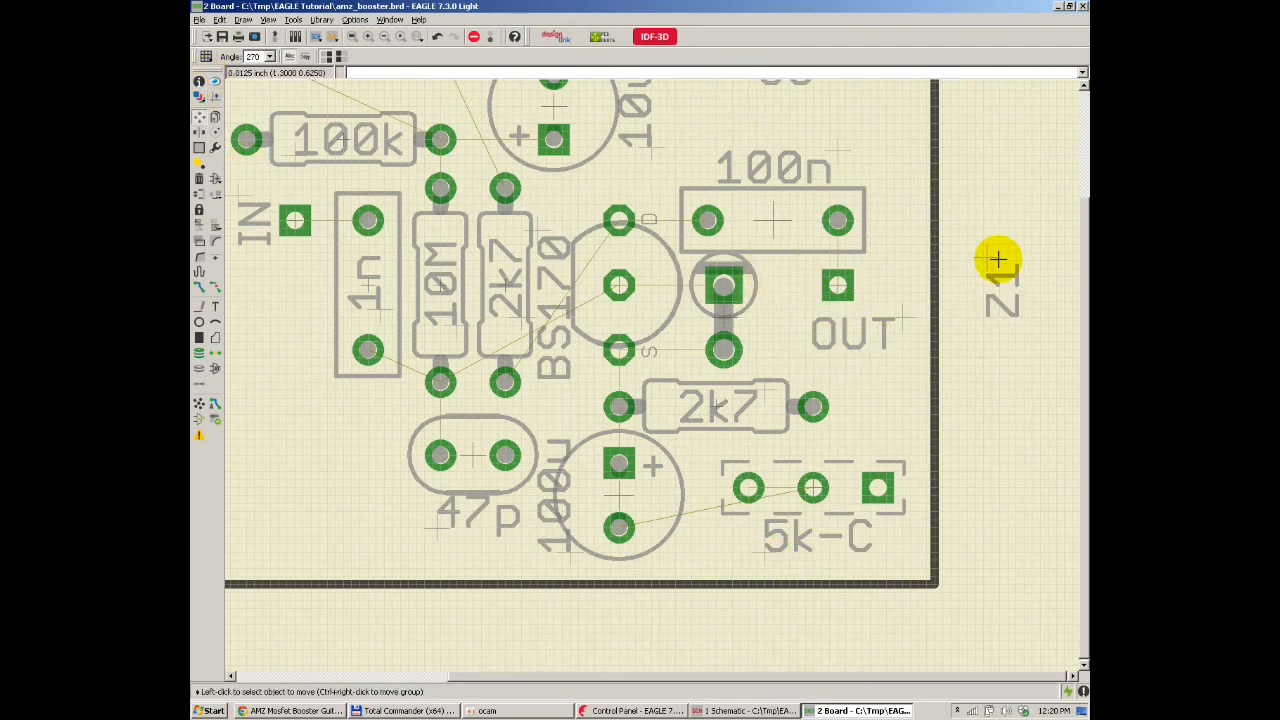
pyautogui.click(199, 183)
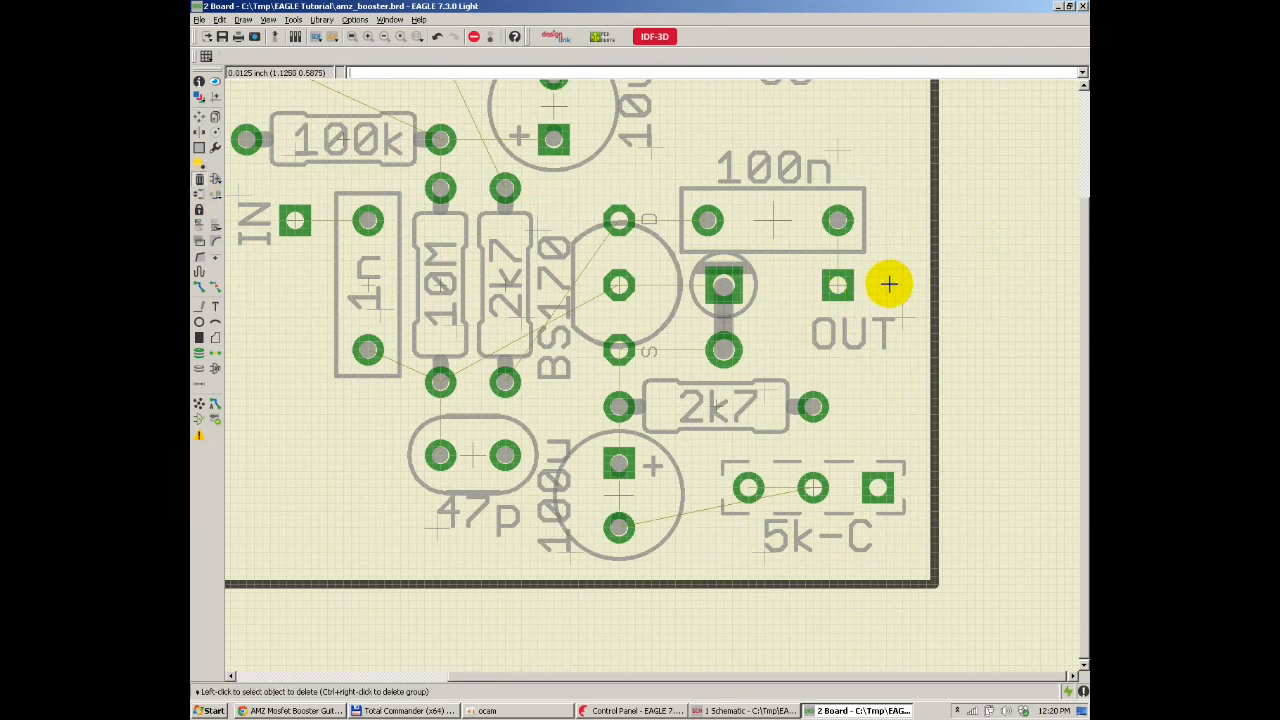
# Step: Move the 62k resistor down close to the 100k resistor and shift the 10u capacitor slightly left toward them
pyautogui.scroll(-1, 734, 286)
pyautogui.scroll(2, 717, 251)
pyautogui.scroll(-5, 877, 230)
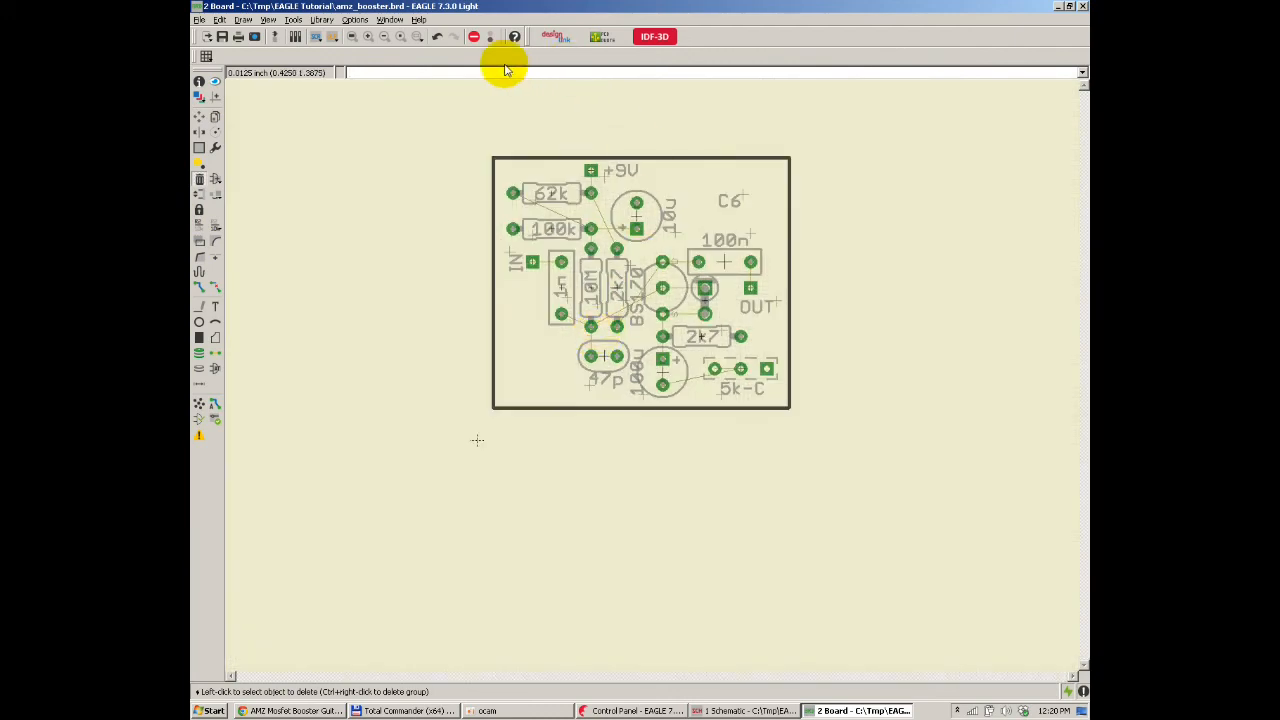
pyautogui.click(368, 36)
pyautogui.click(352, 36)
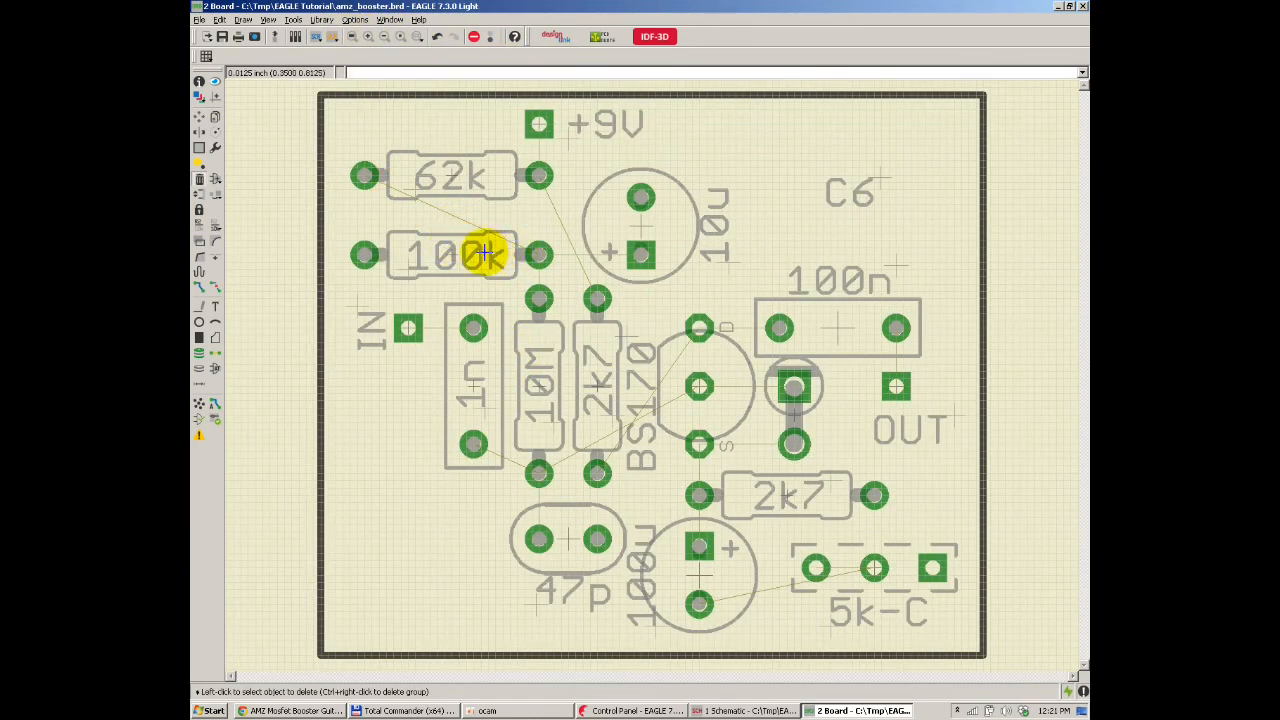
pyautogui.click(199, 117)
pyautogui.click(451, 180)
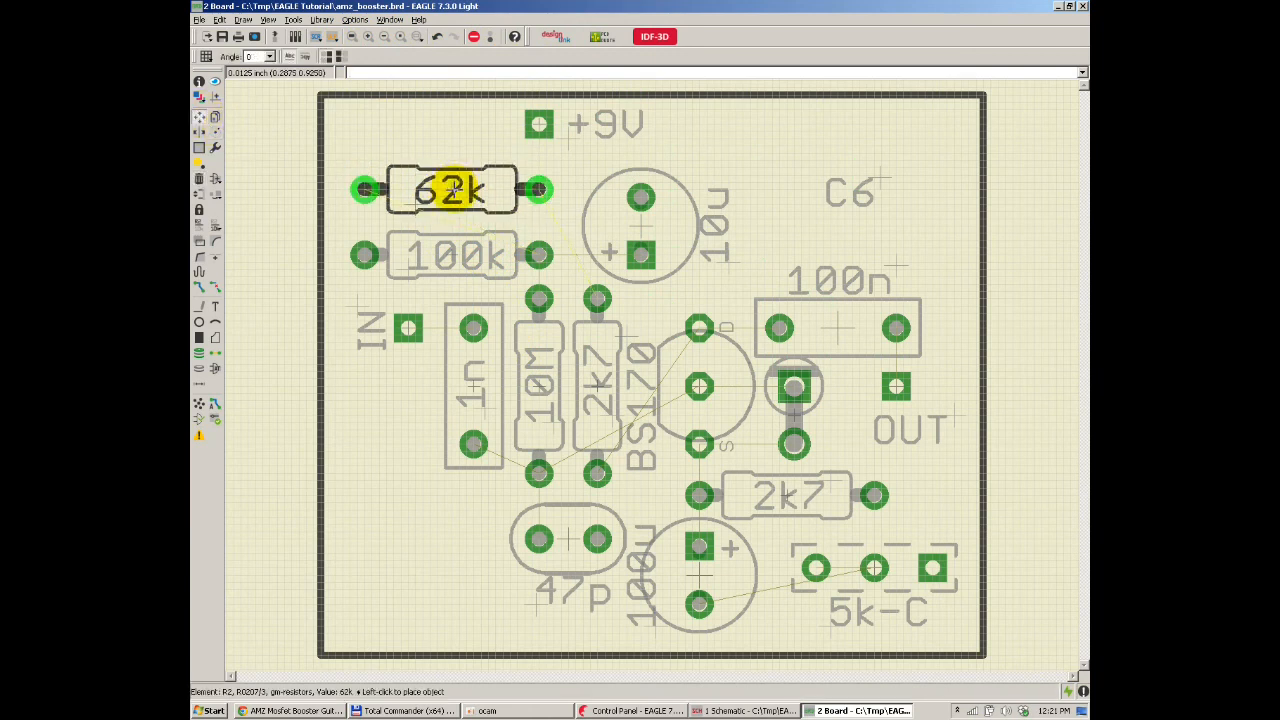
pyautogui.click(451, 197)
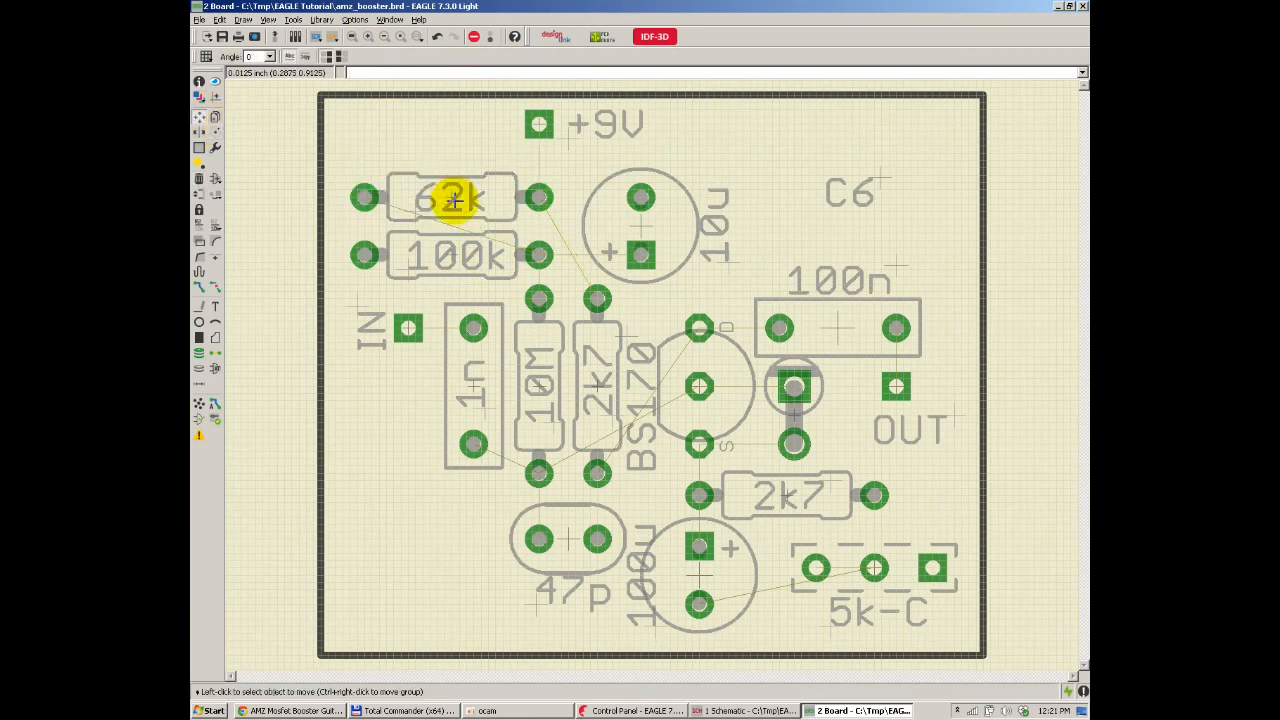
pyautogui.click(637, 219)
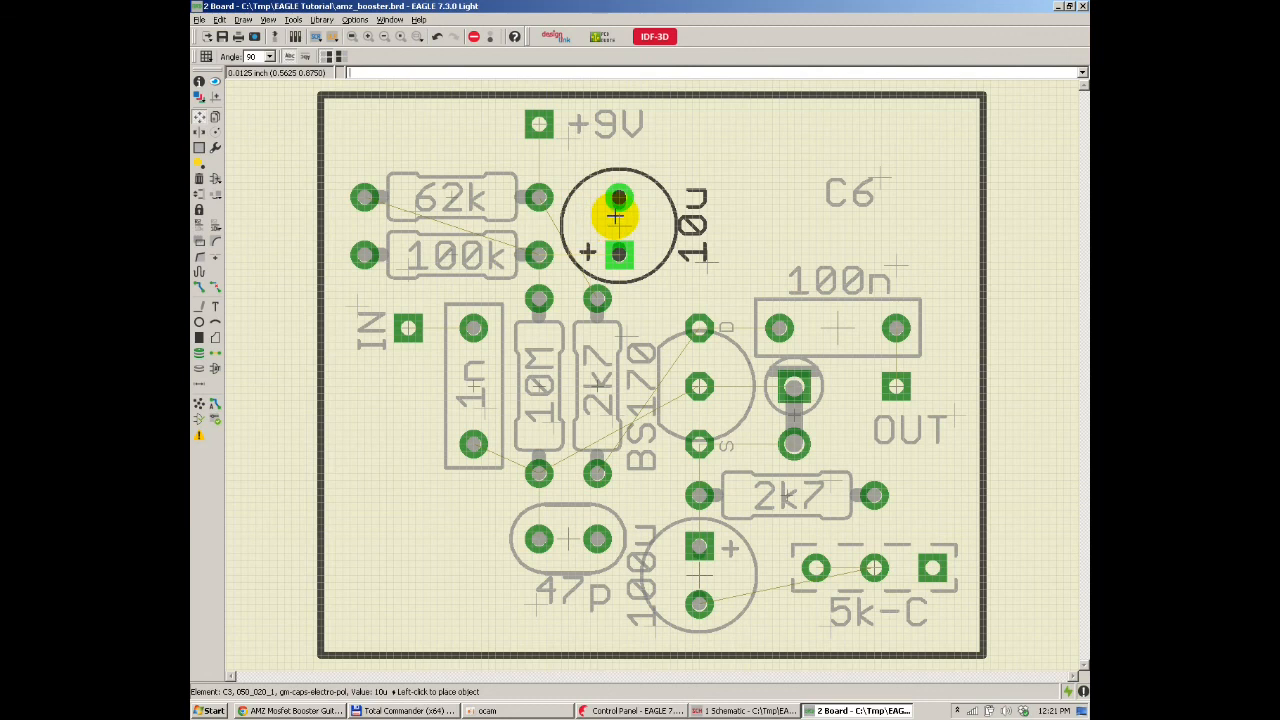
pyautogui.click(619, 216)
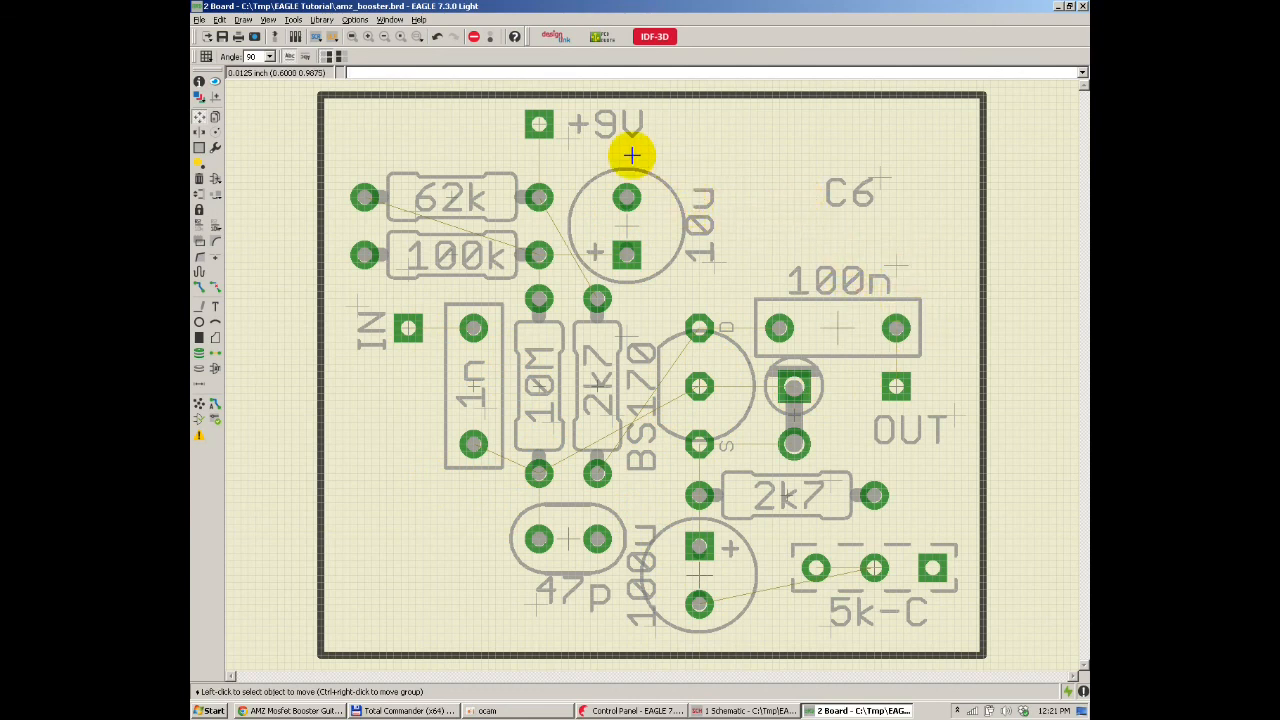
# Step: Delete C6's name label and set its 100n value text to size 0.04 with the vector font
pyautogui.click(201, 179)
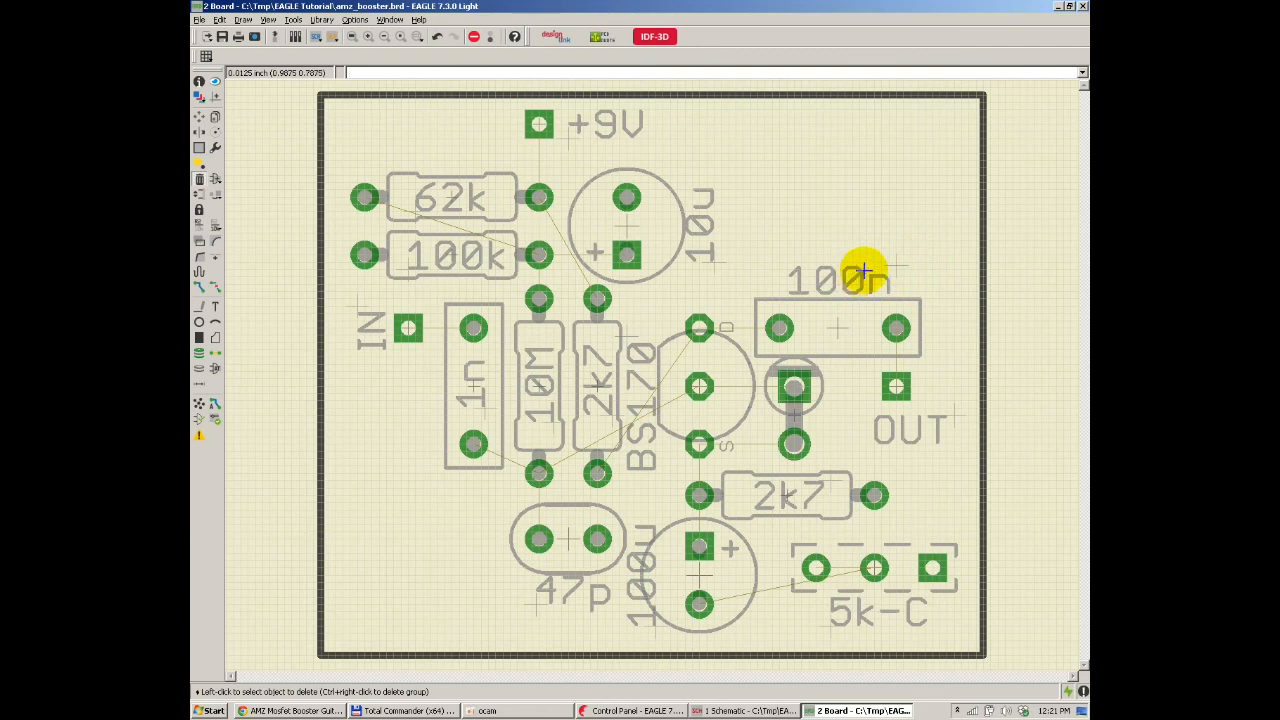
pyautogui.click(199, 116)
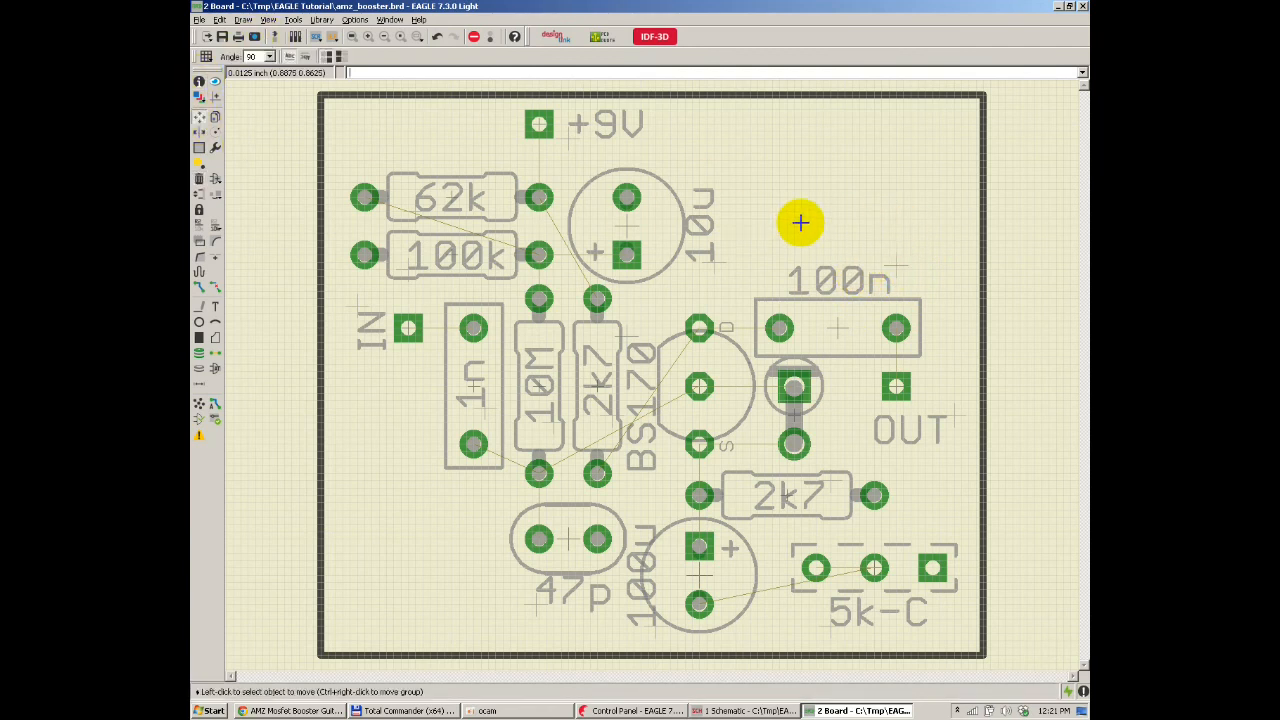
pyautogui.rightClick(893, 276)
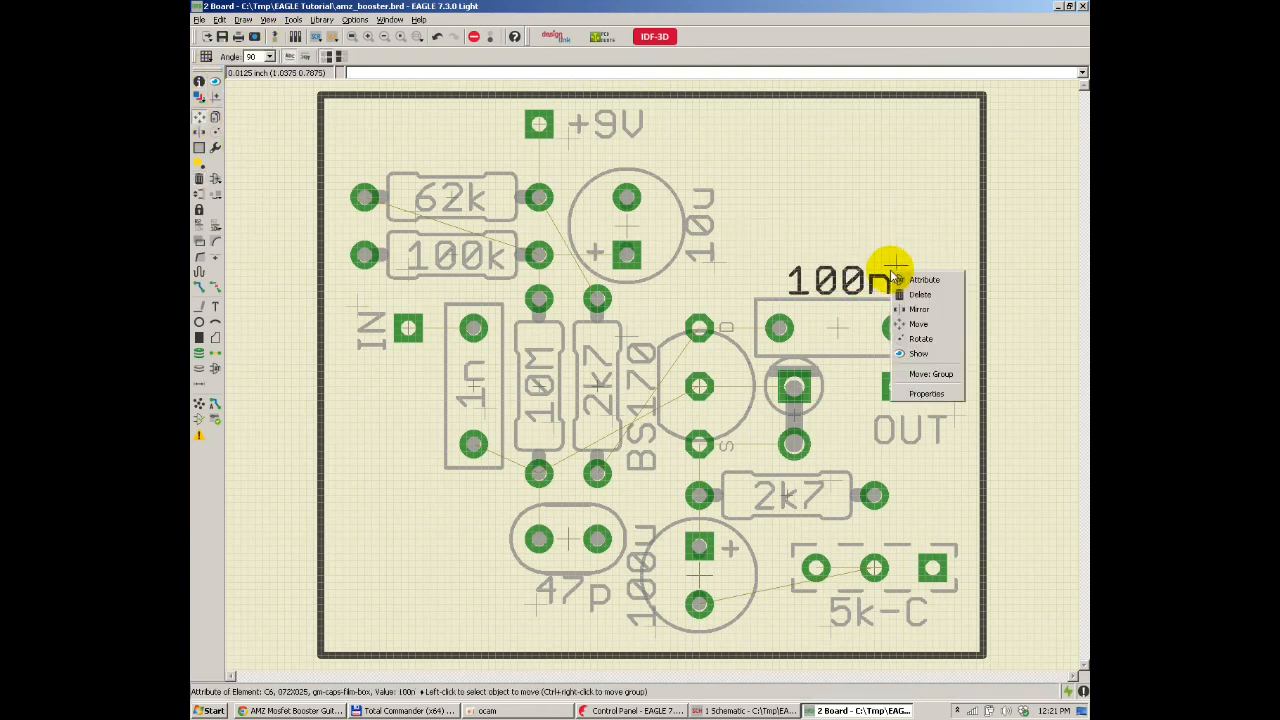
pyautogui.click(927, 394)
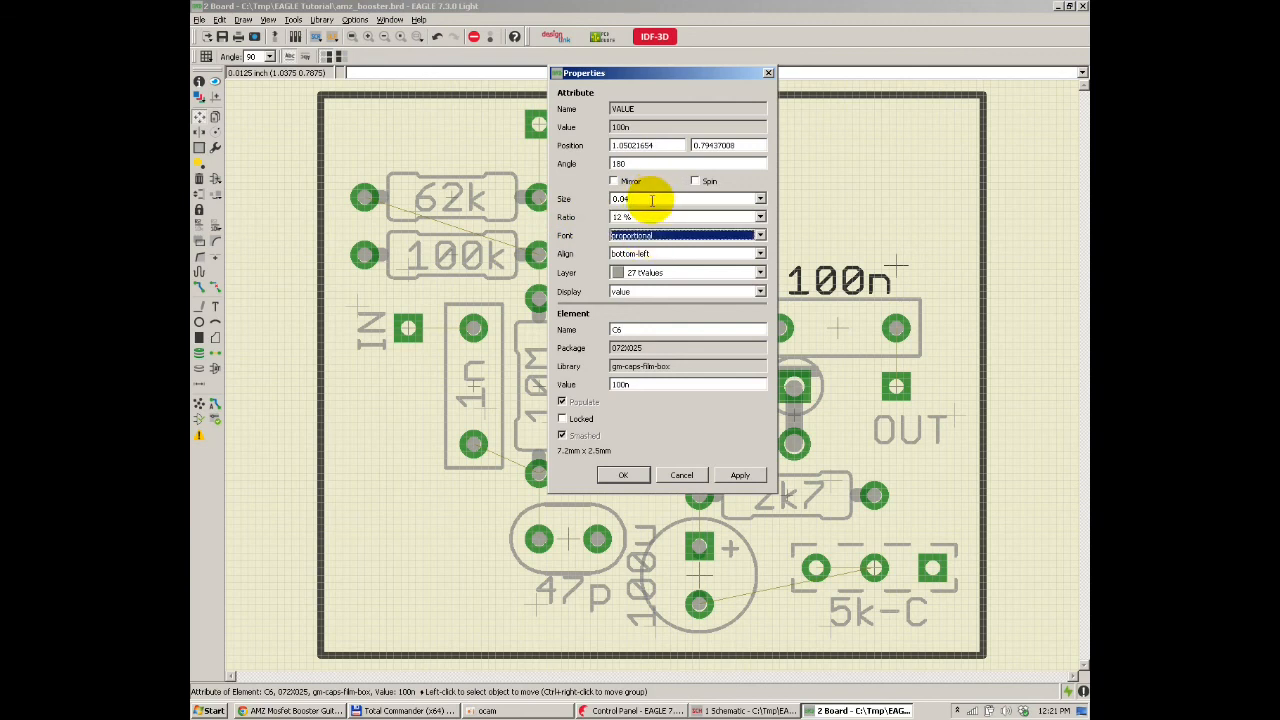
pyautogui.press('Up')
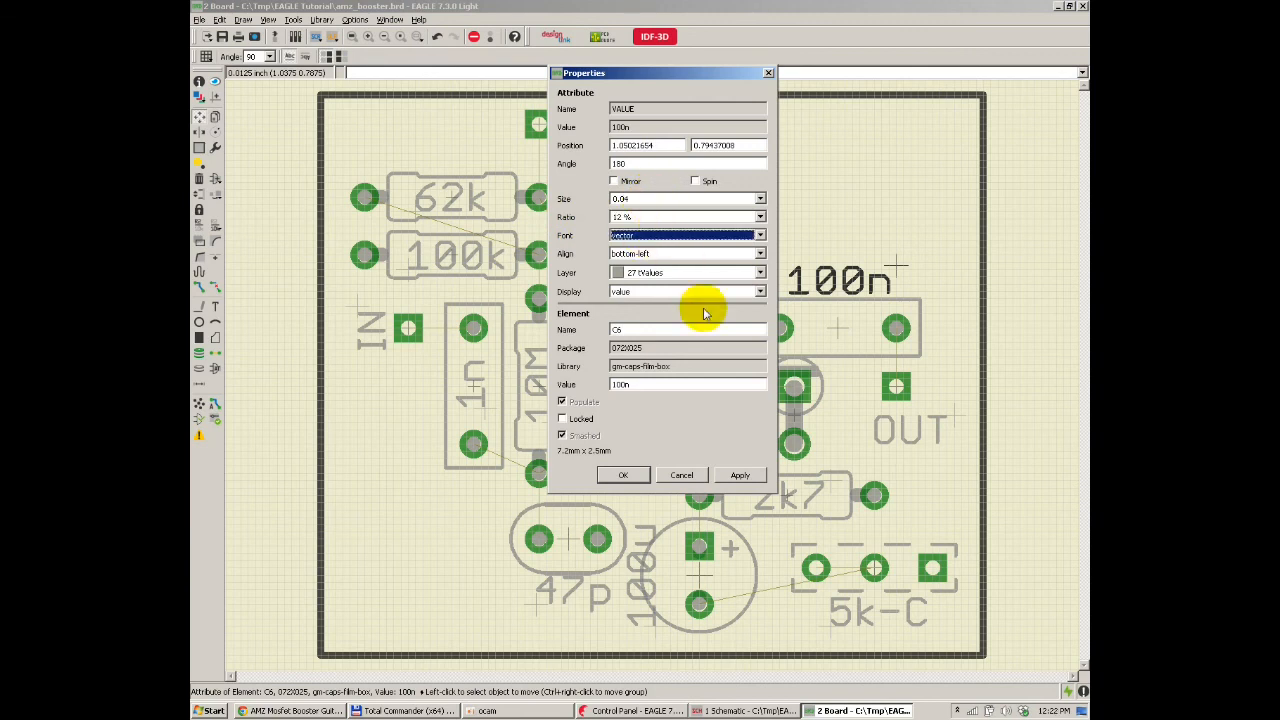
pyautogui.click(740, 476)
pyautogui.click(622, 468)
# Step: Move the 100n value inside C6's body, between its two pads
pyautogui.click(200, 116)
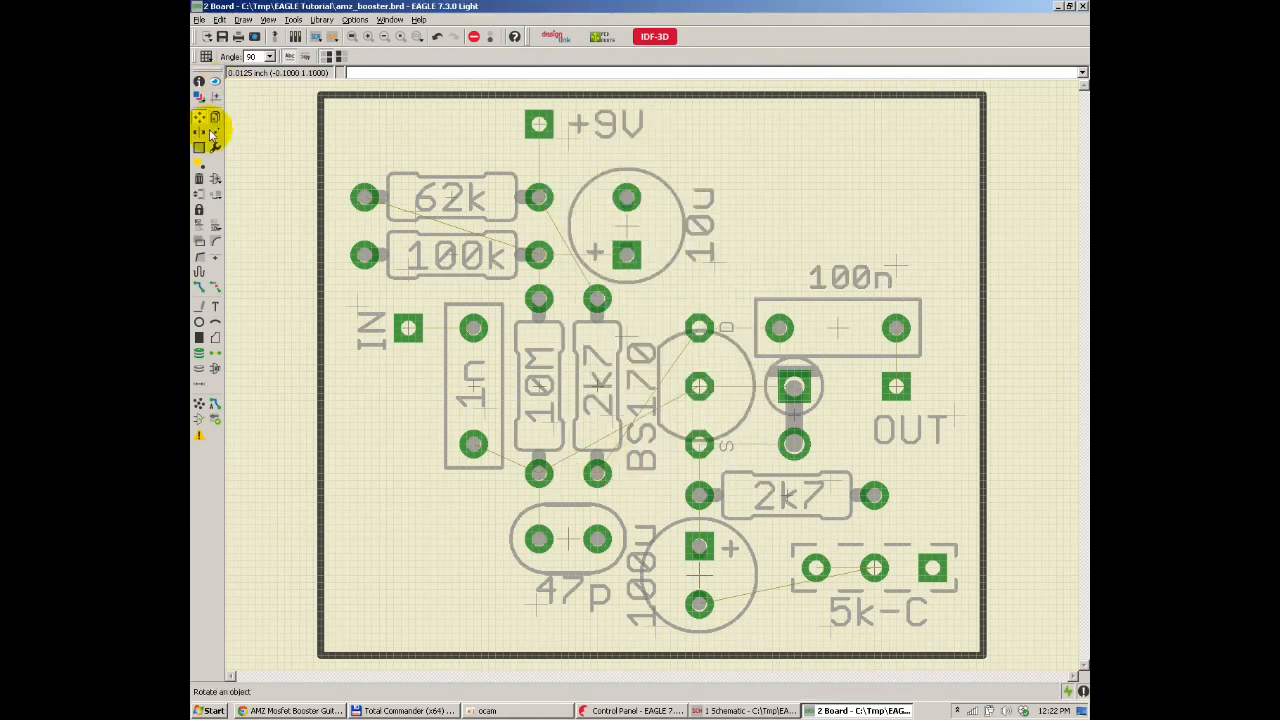
pyautogui.click(897, 267)
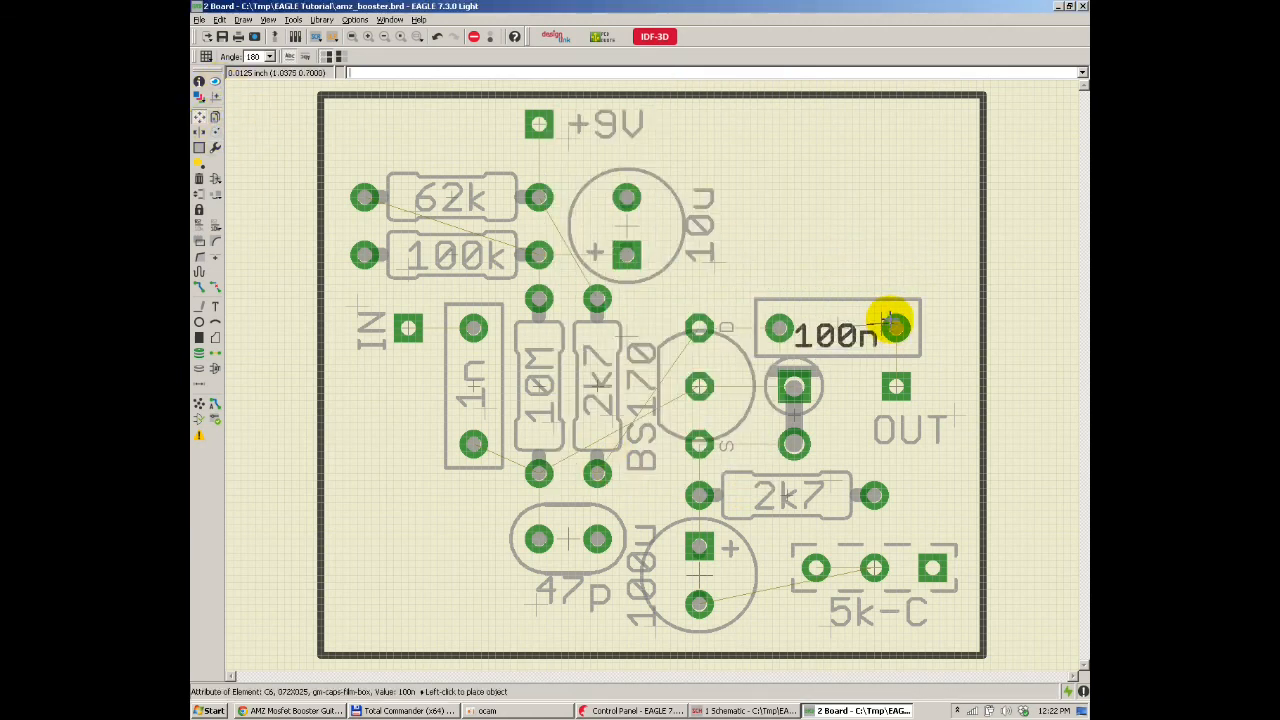
pyautogui.scroll(1, 914, 386)
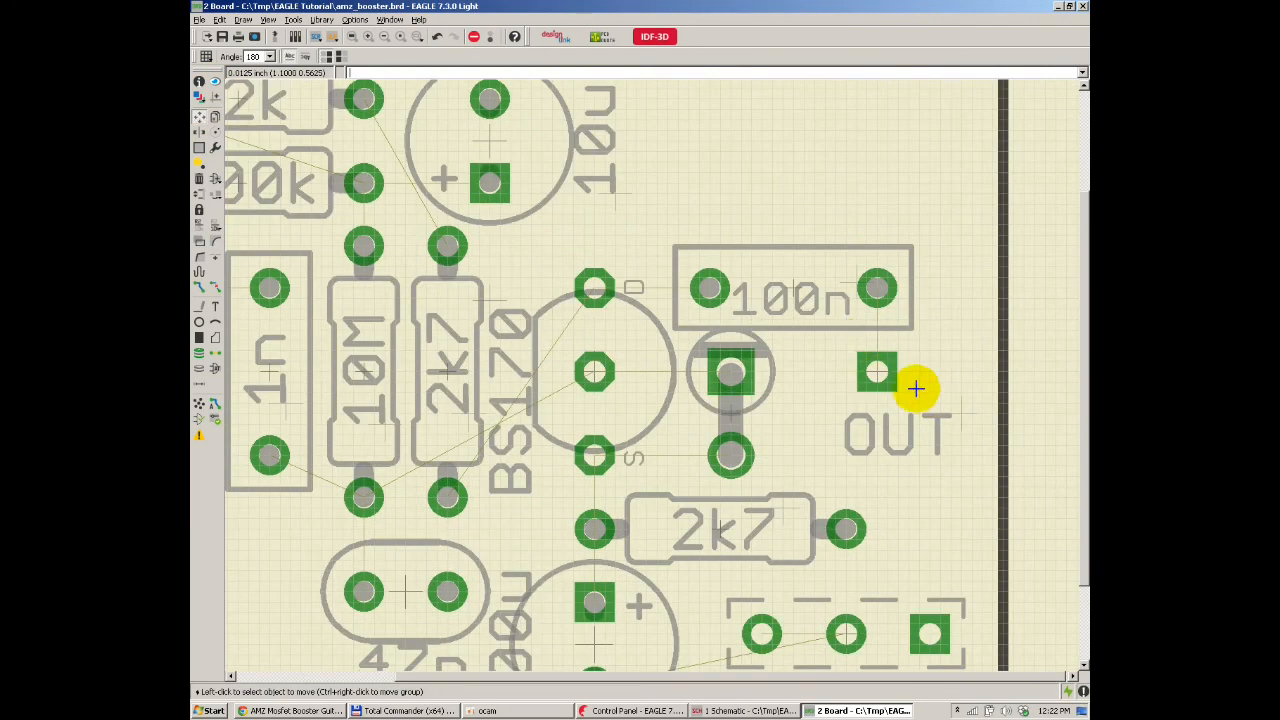
pyautogui.scroll(-2, 638, 310)
pyautogui.scroll(2, 449, 323)
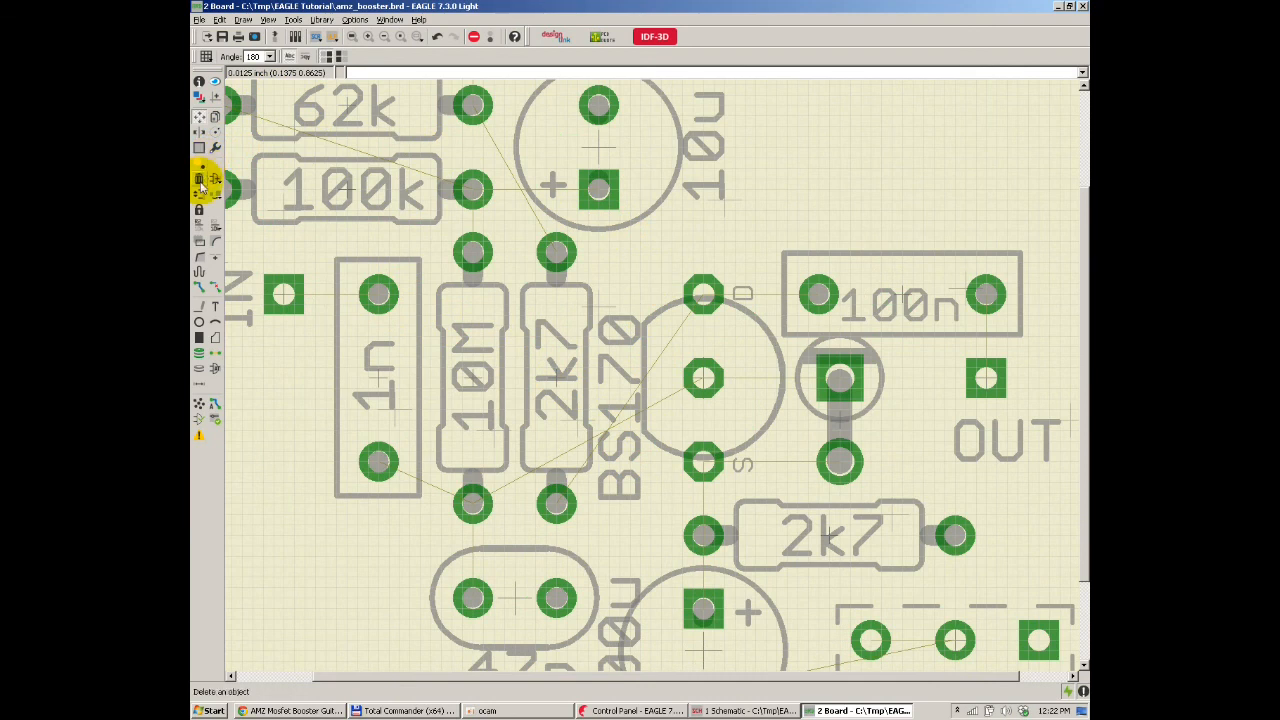
# Step: Delete the BS170 value label between the vertical 2k7 resistor and the transistor
pyautogui.click(199, 180)
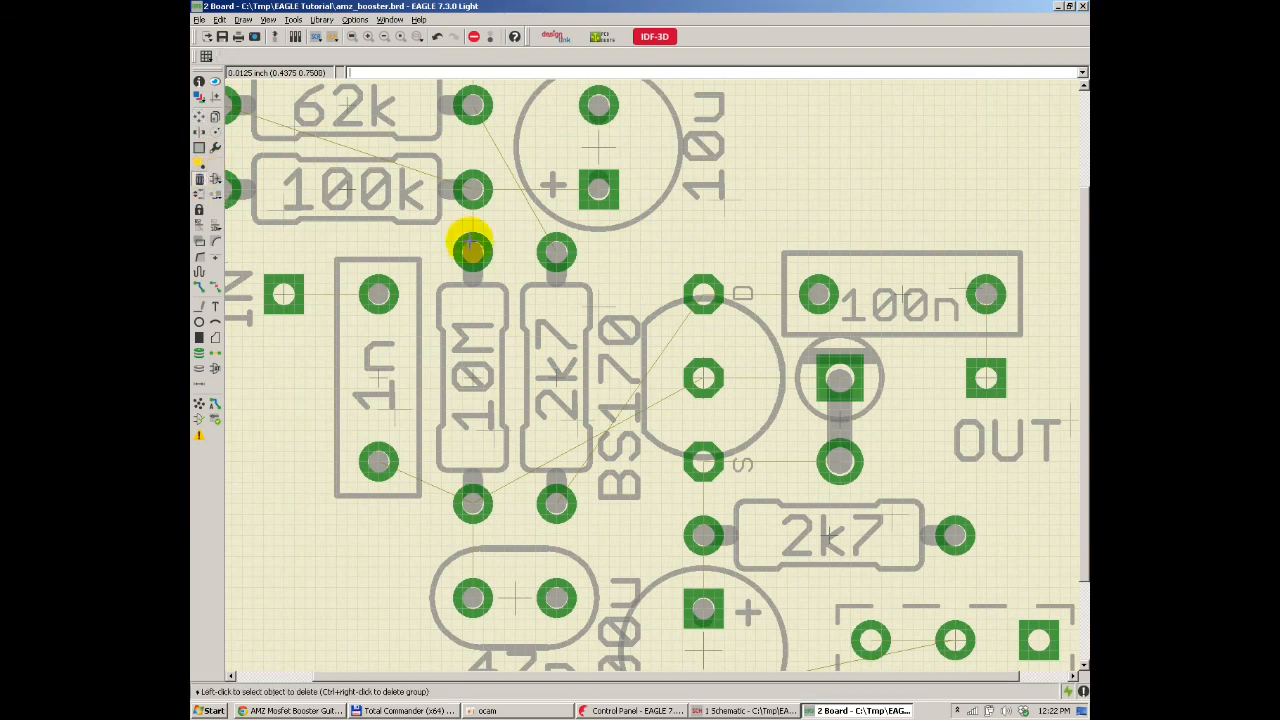
pyautogui.click(608, 297)
# Step: Try other orientations of the transistor in 90-degree turns through a full rotation, then set it down in its original spot
pyautogui.click(215, 116)
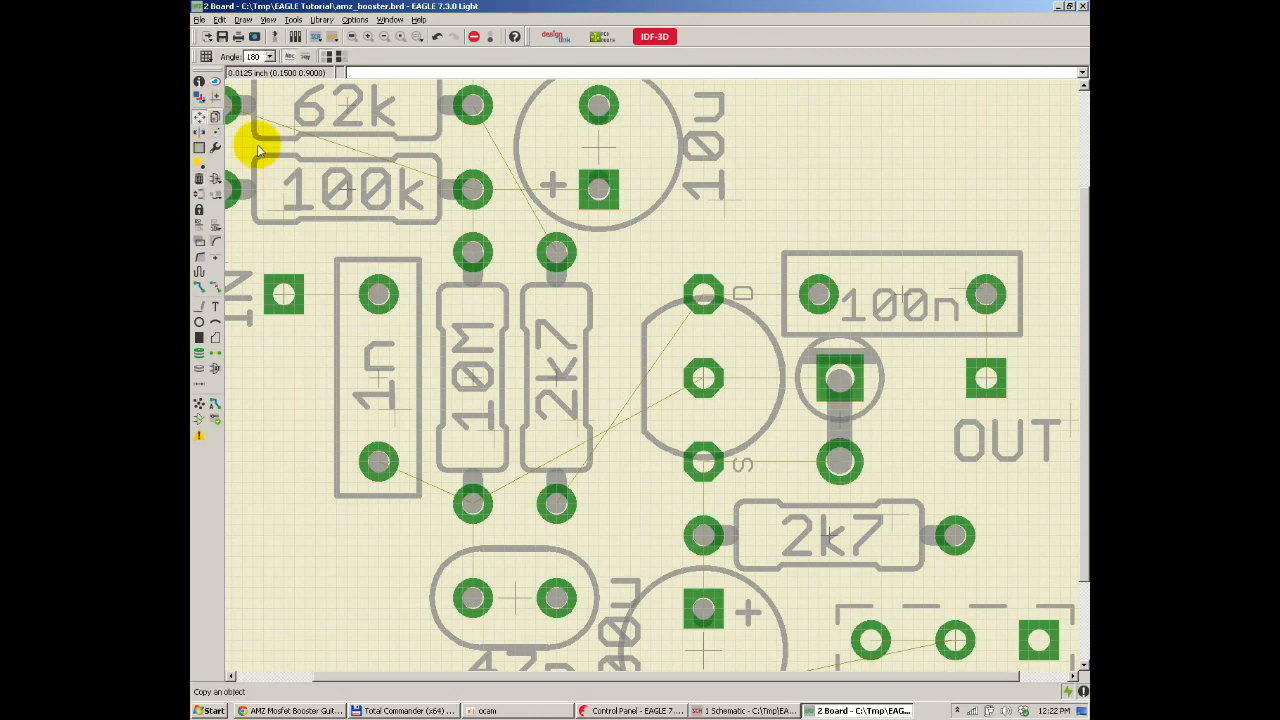
pyautogui.click(721, 368)
pyautogui.rightClick(699, 364)
pyautogui.rightClick(697, 360)
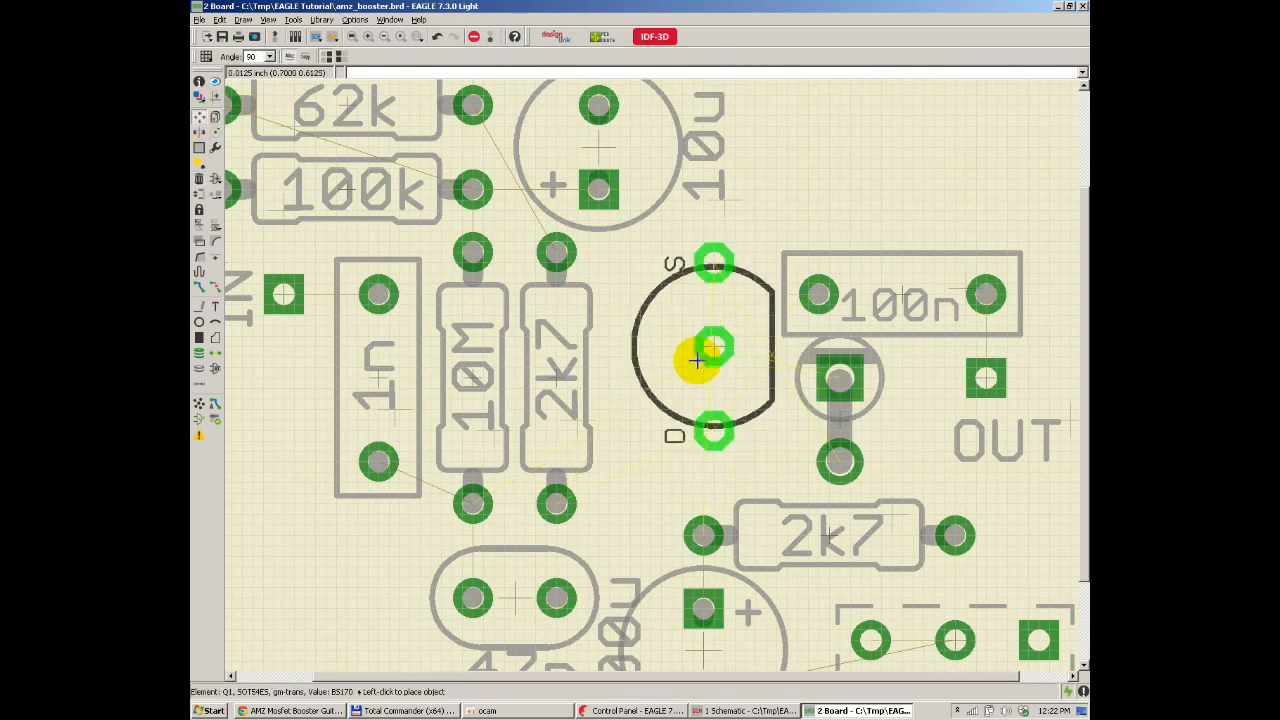
pyautogui.rightClick(676, 364)
pyautogui.rightClick(684, 366)
pyautogui.click(702, 375)
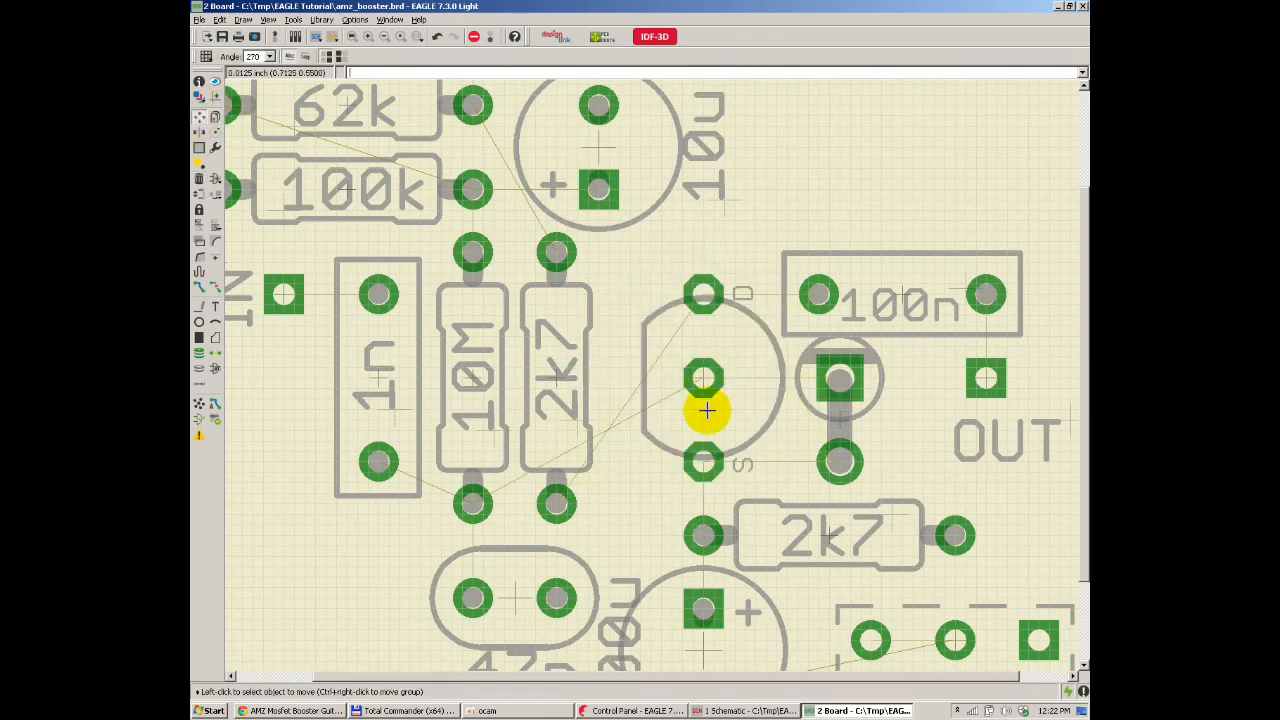
# Step: Turn the 2k7 resistor beside the 10M resistor horizontal and move it up between the 10u capacitor and the transistor
pyautogui.click(564, 371)
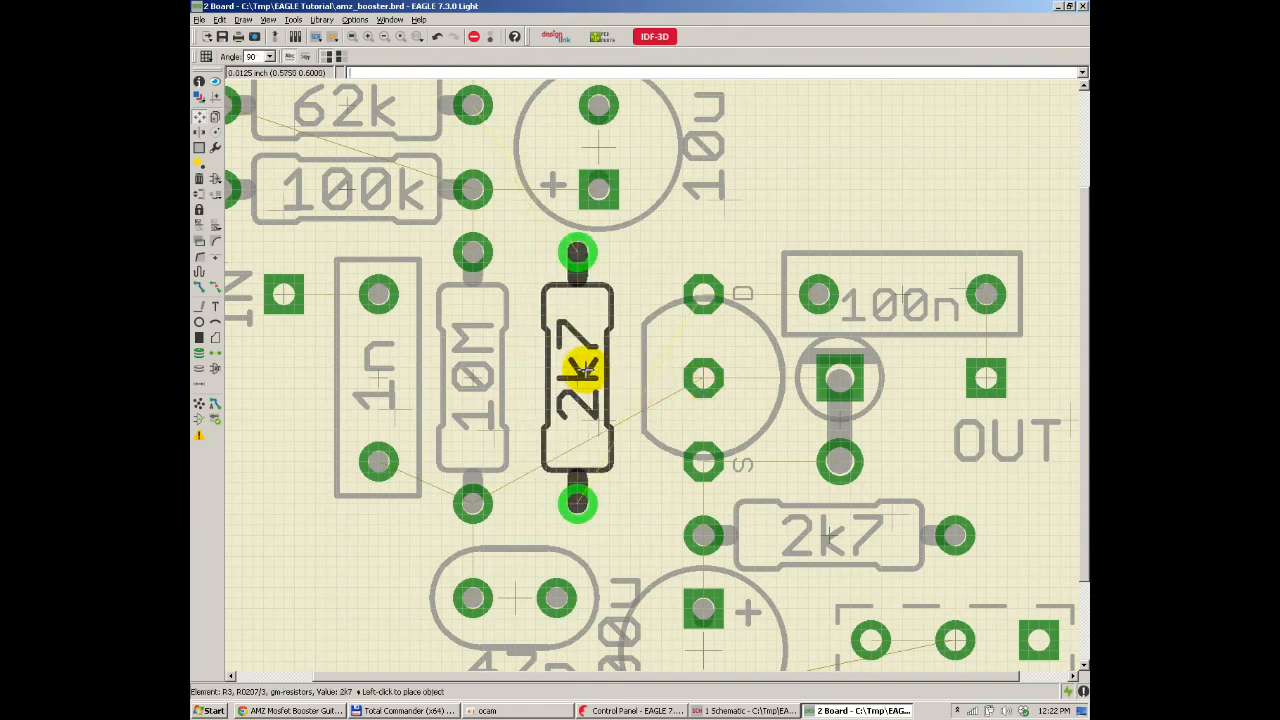
pyautogui.rightClick(600, 370)
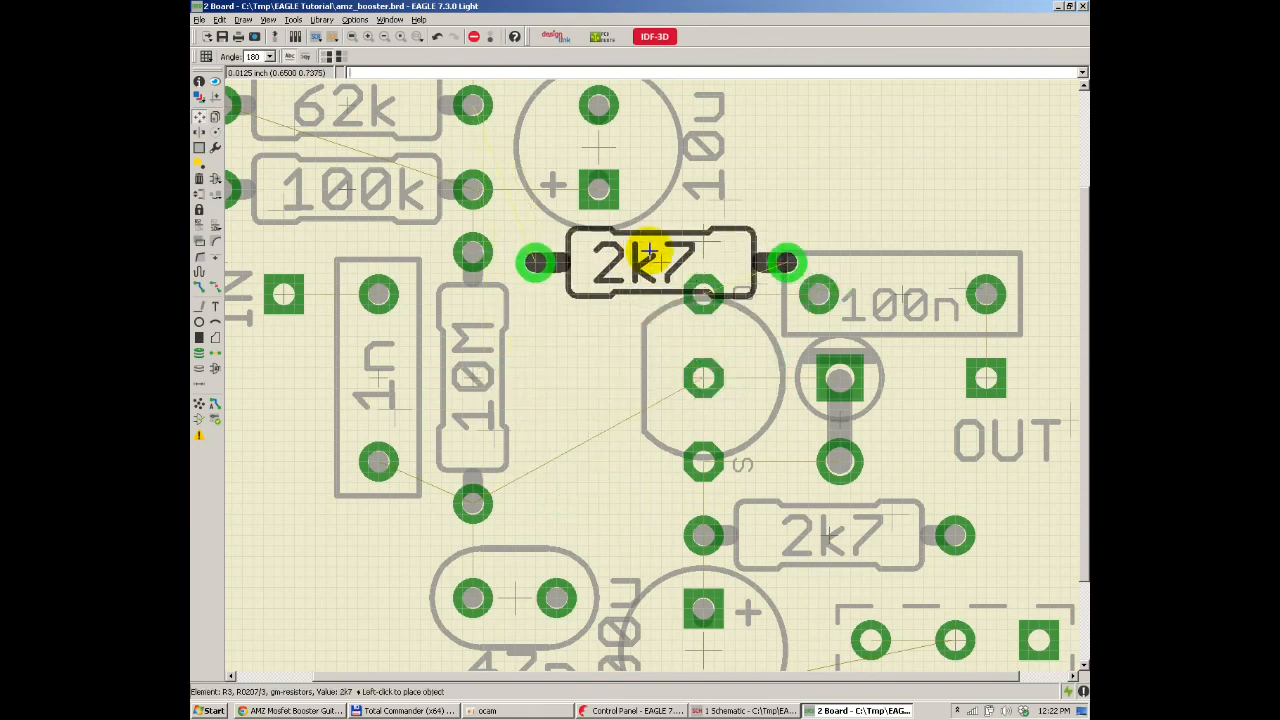
# Step: Raise the 10u capacitor slightly and place the upper 2k7 resistor horizontally right beneath its outline
pyautogui.click(632, 242)
pyautogui.scroll(-5, 666, 423)
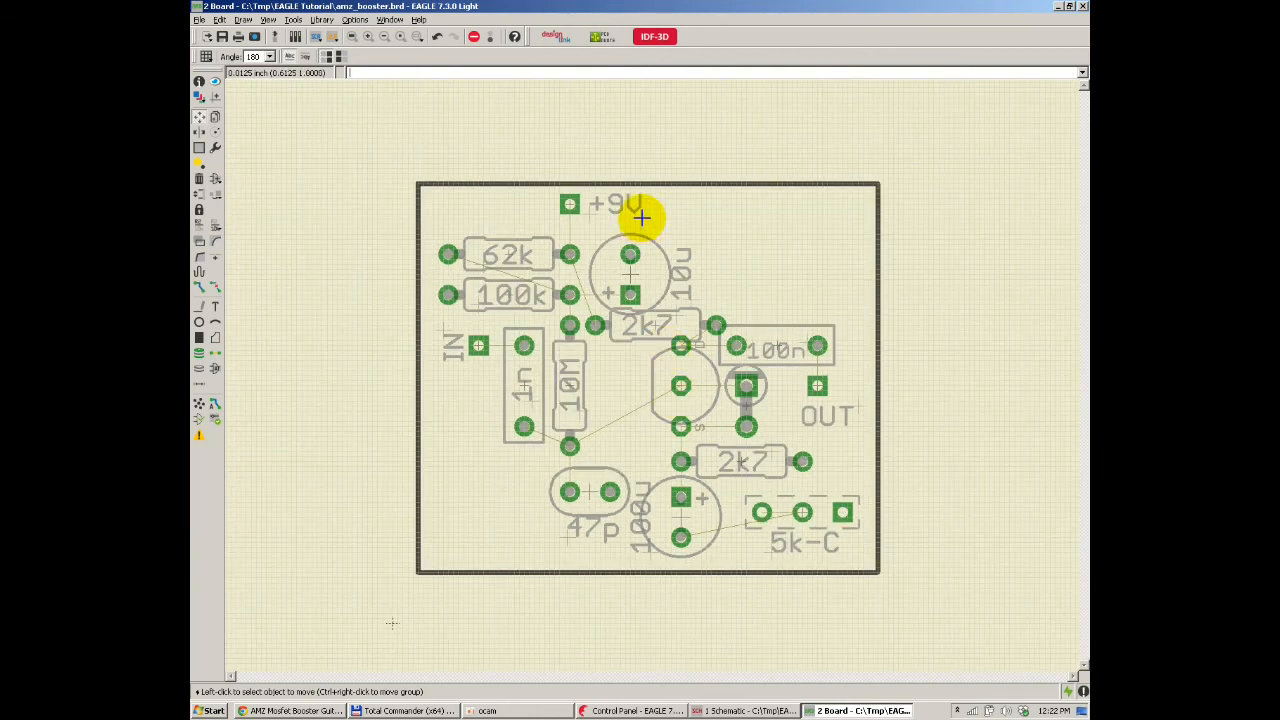
pyautogui.scroll(5, 643, 214)
pyautogui.click(639, 285)
pyautogui.click(645, 263)
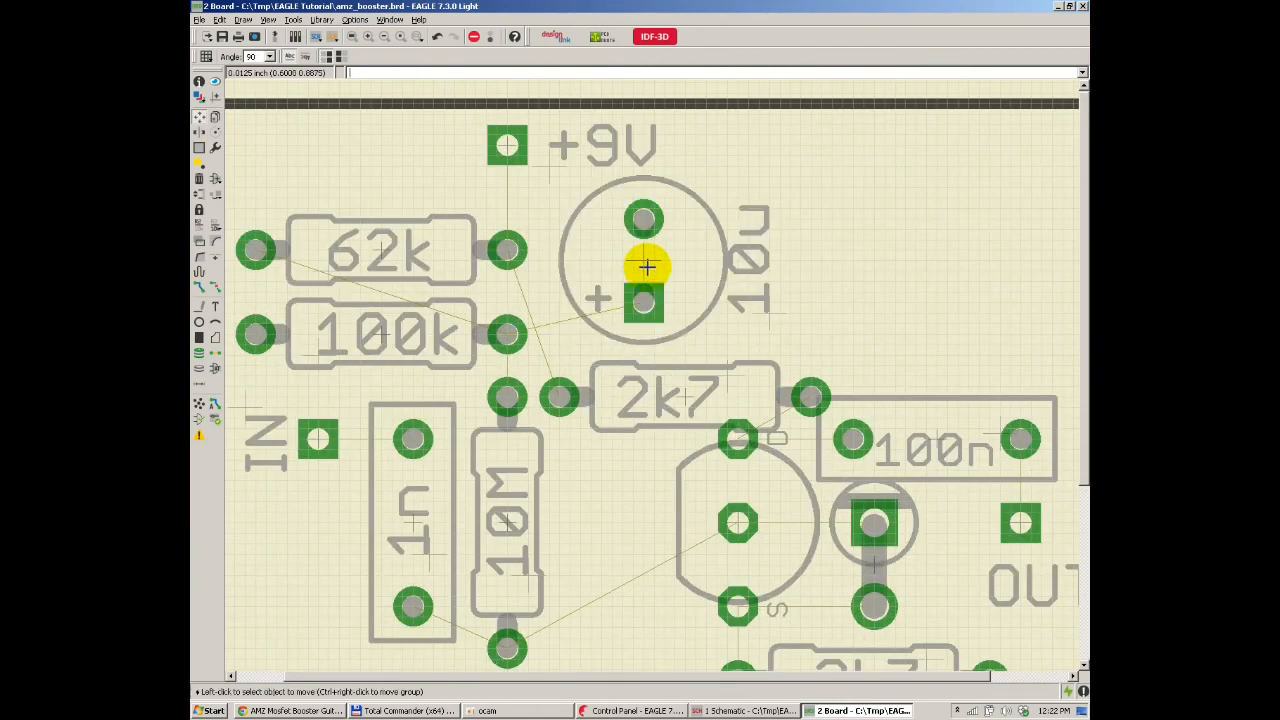
pyautogui.click(660, 390)
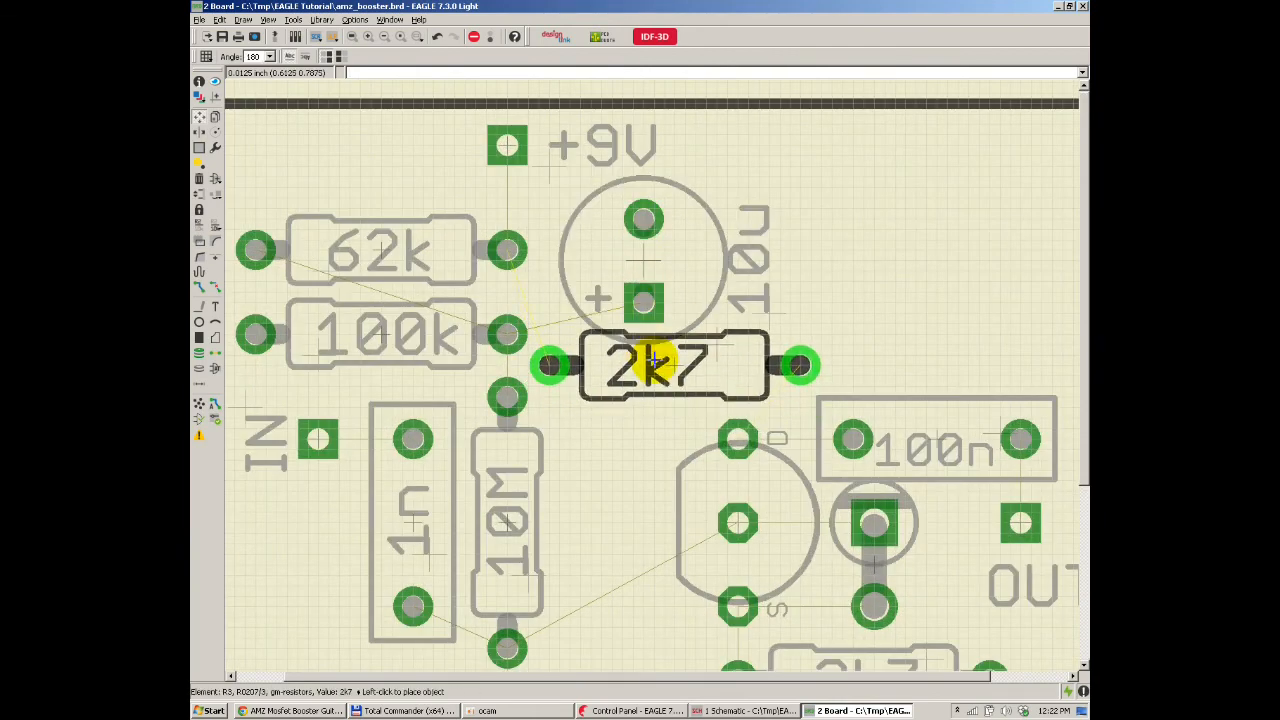
pyautogui.click(652, 373)
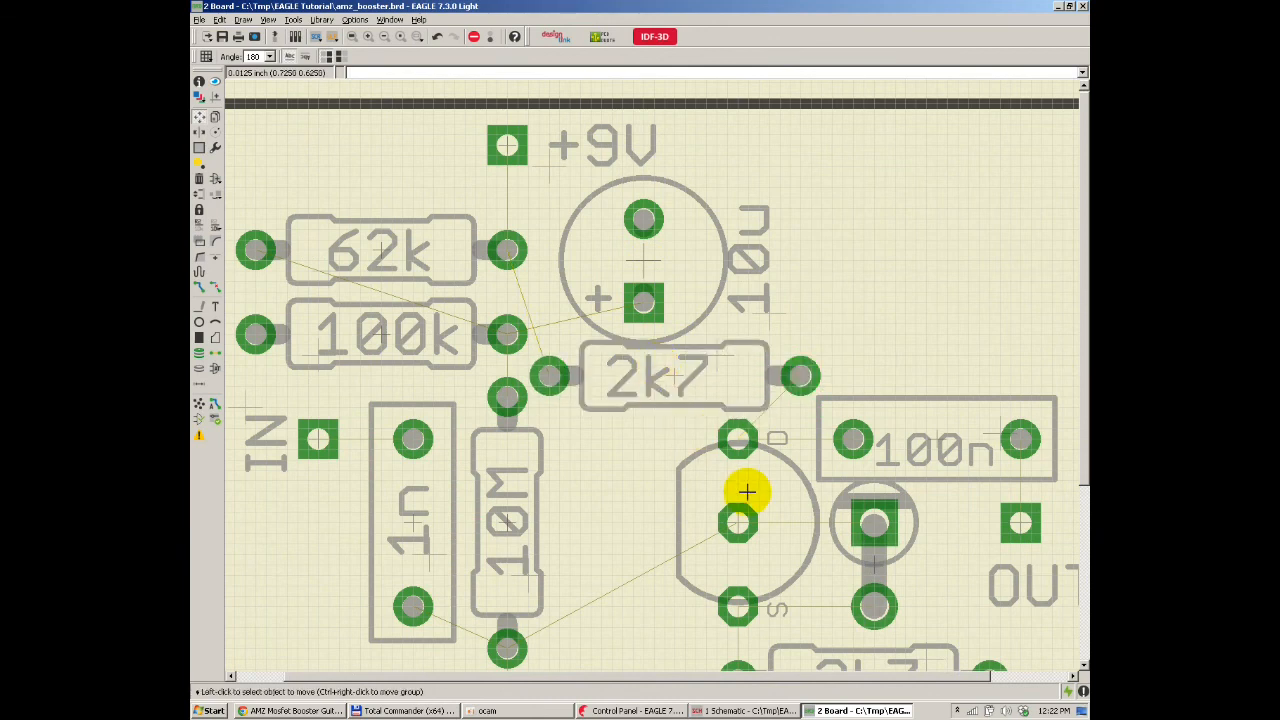
# Step: Move the transistor left beside the 10M resistor and reposition the upper 2k7 resistor horizontally between the transistor and the 10u capacitor
pyautogui.click(742, 494)
pyautogui.click(632, 497)
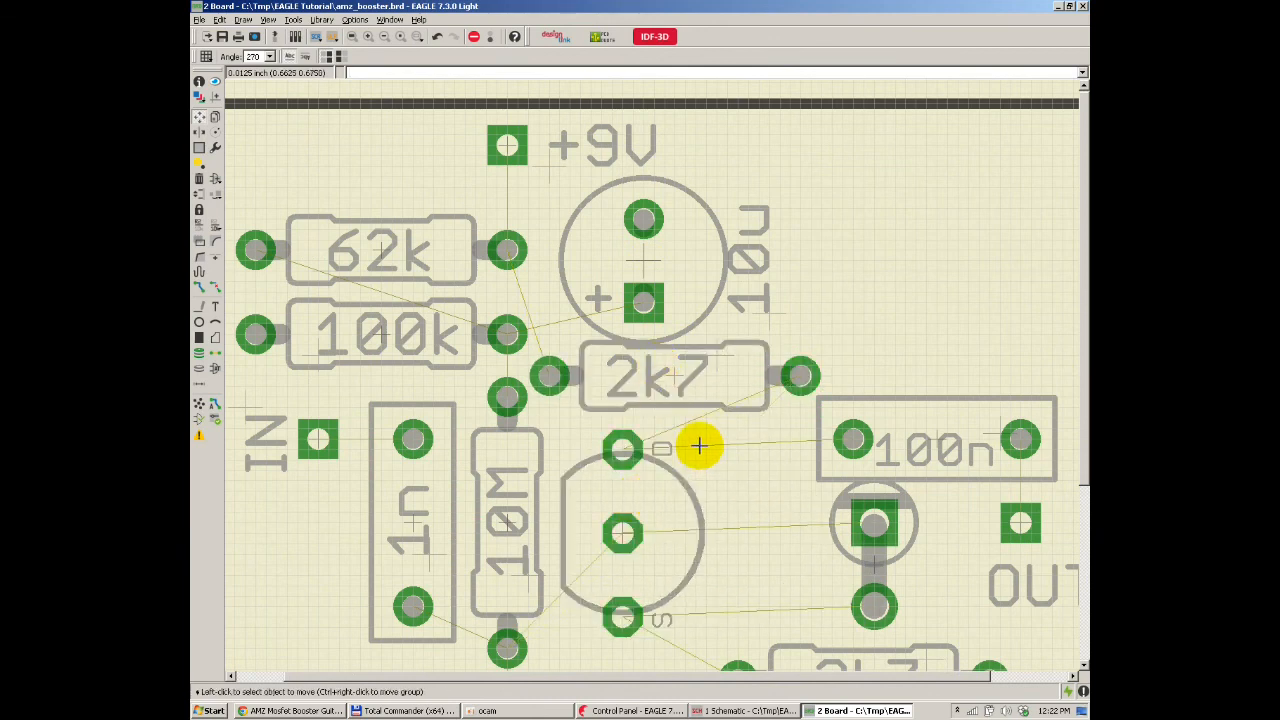
pyautogui.click(697, 368)
pyautogui.rightClick(697, 370)
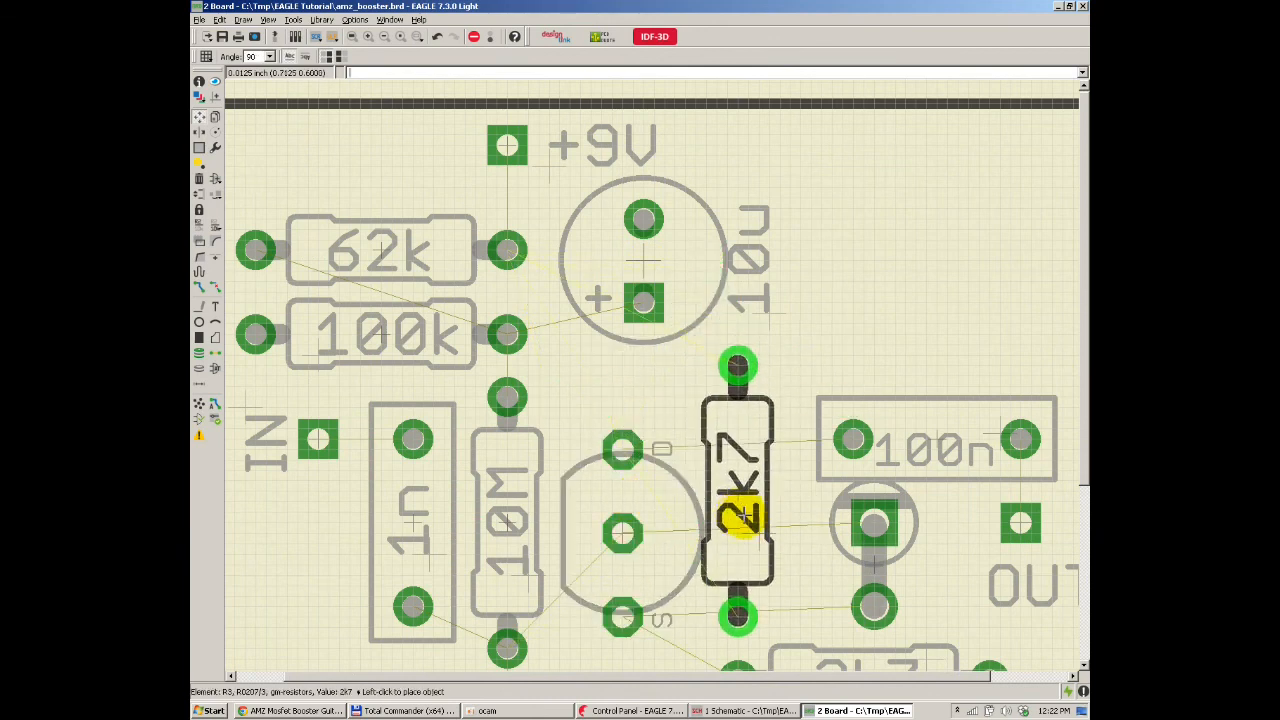
pyautogui.rightClick(760, 445)
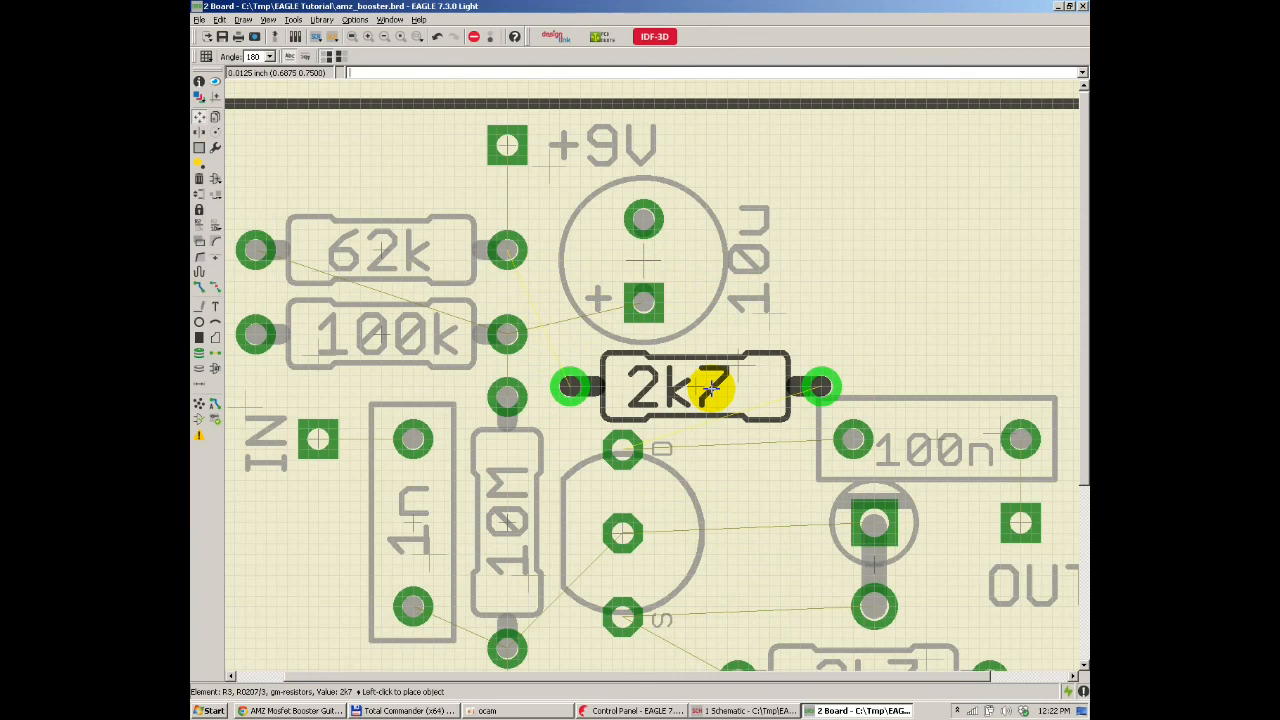
pyautogui.click(711, 387)
# Step: Shift the 62k resistor and the 100k resistor below it slightly upward, keeping them stacked and aligned
pyautogui.scroll(-2, 729, 222)
pyautogui.scroll(3, 457, 239)
pyautogui.click(568, 252)
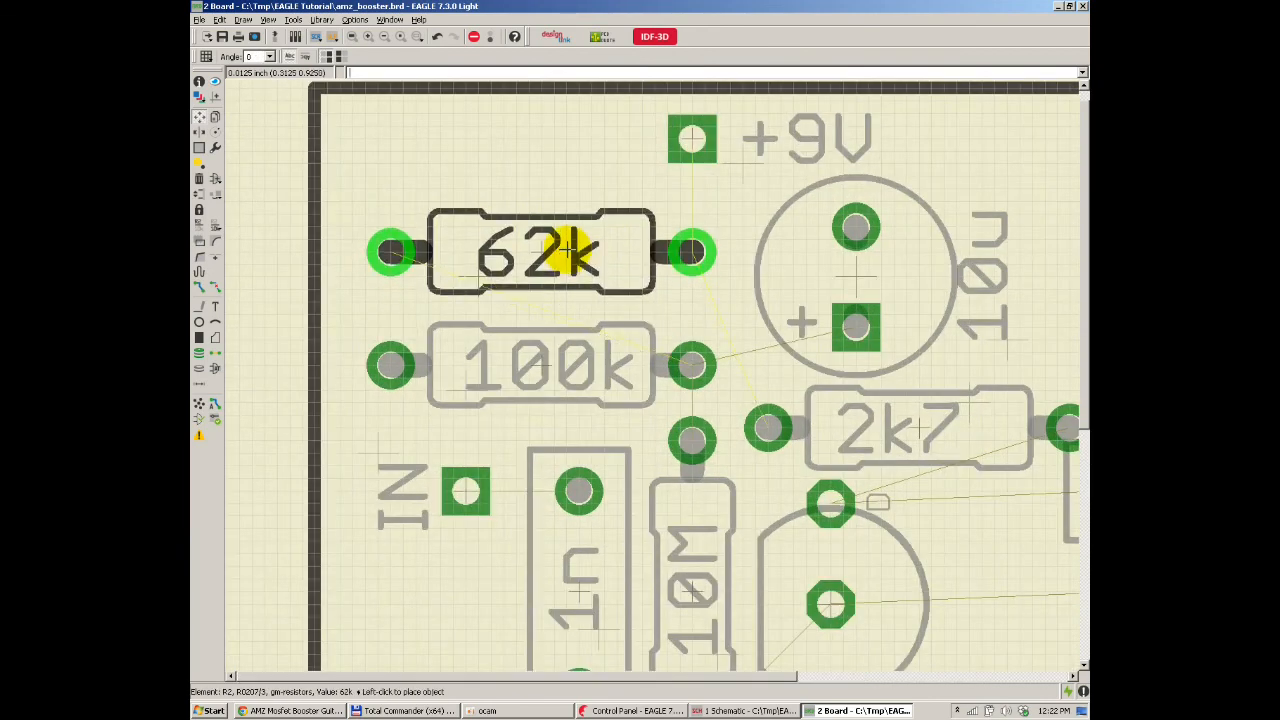
pyautogui.click(566, 244)
pyautogui.click(552, 328)
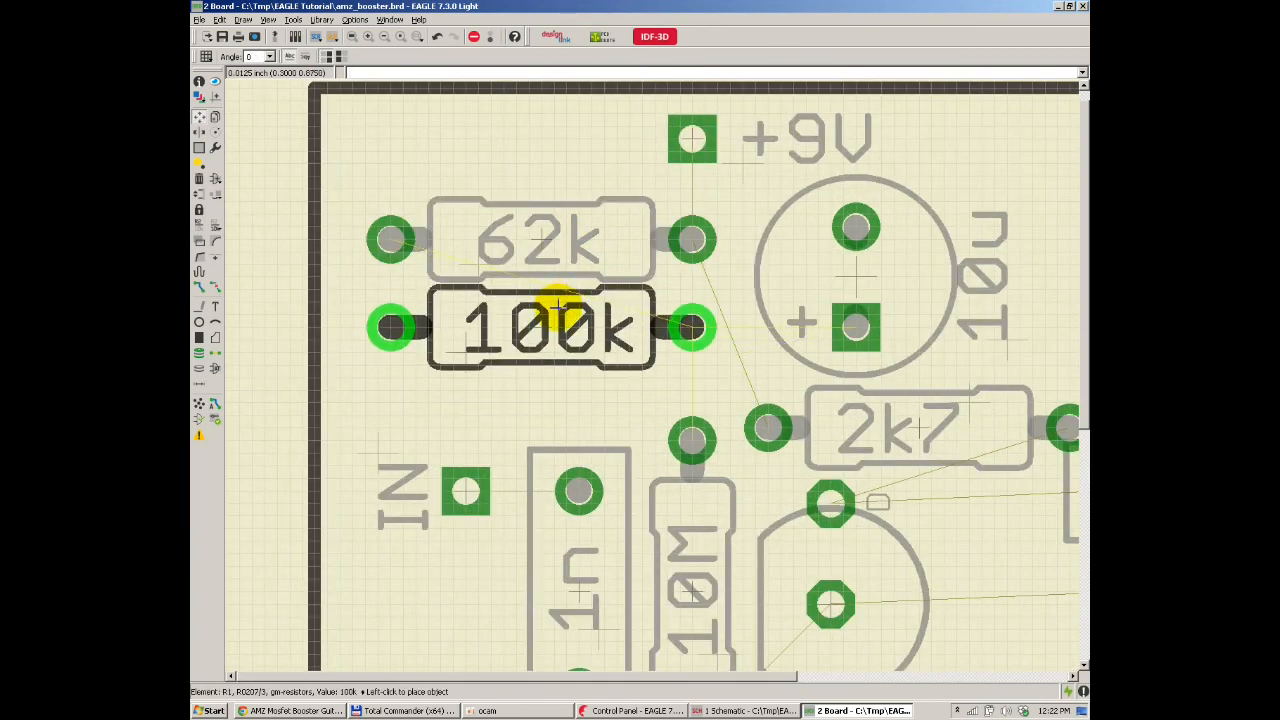
pyautogui.click(557, 316)
# Step: Move the 10M resistor slightly up to level its top pad with the upper 2k7 resistor and recompute the ratsnest
pyautogui.click(686, 588)
pyautogui.click(686, 580)
pyautogui.scroll(-2, 529, 400)
pyautogui.scroll(2, 808, 360)
pyautogui.scroll(-1, 657, 309)
pyautogui.scroll(1, 377, 434)
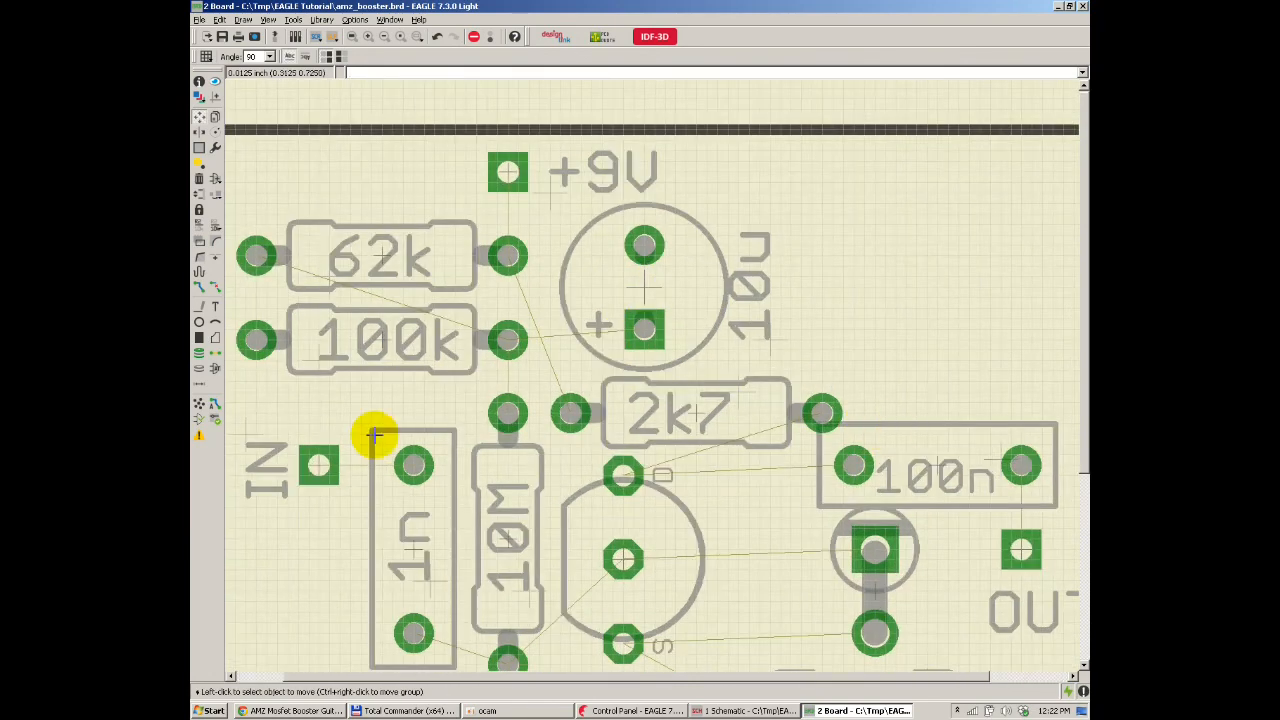
pyautogui.click(200, 404)
pyautogui.scroll(-2, 605, 397)
pyautogui.scroll(2, 837, 427)
# Step: Move the 100n capacitor closer to the upper 2k7 resistor, placing it horizontally just below the resistor's right pad
pyautogui.click(834, 454)
pyautogui.rightClick(757, 229)
pyautogui.rightClick(780, 266)
pyautogui.rightClick(790, 278)
pyautogui.rightClick(794, 283)
pyautogui.rightClick(806, 288)
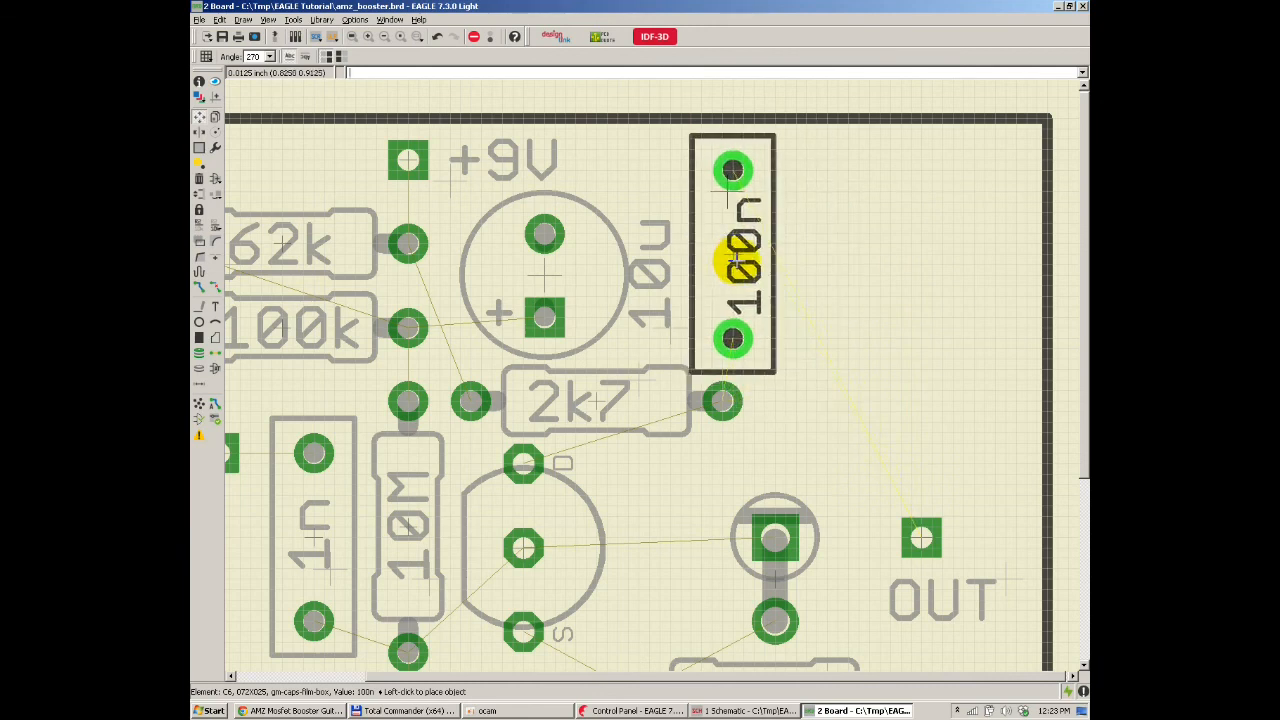
pyautogui.rightClick(788, 332)
pyautogui.rightClick(797, 350)
pyautogui.rightClick(803, 370)
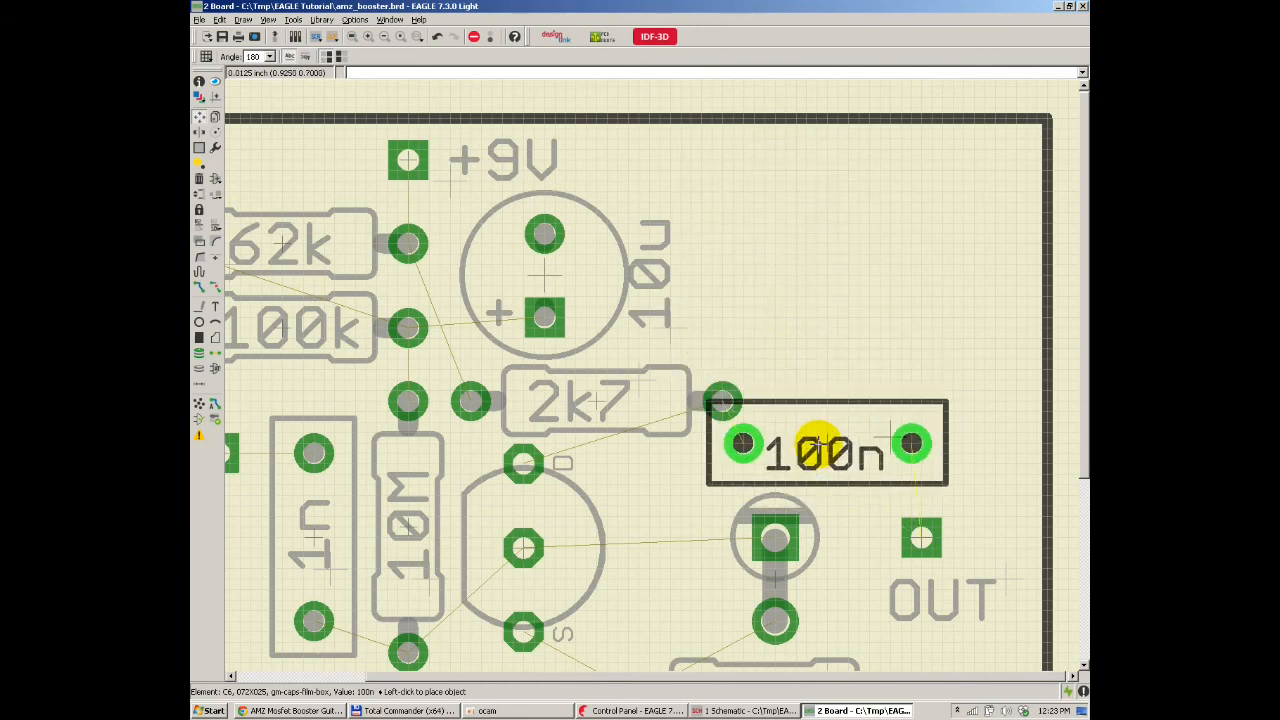
pyautogui.click(800, 457)
# Step: Move the diode left beside the transistor's middle pad and shift the lower 2k7 resistor so its left pad sits under the diode
pyautogui.scroll(-1, 641, 488)
pyautogui.scroll(1, 641, 488)
pyautogui.click(820, 443)
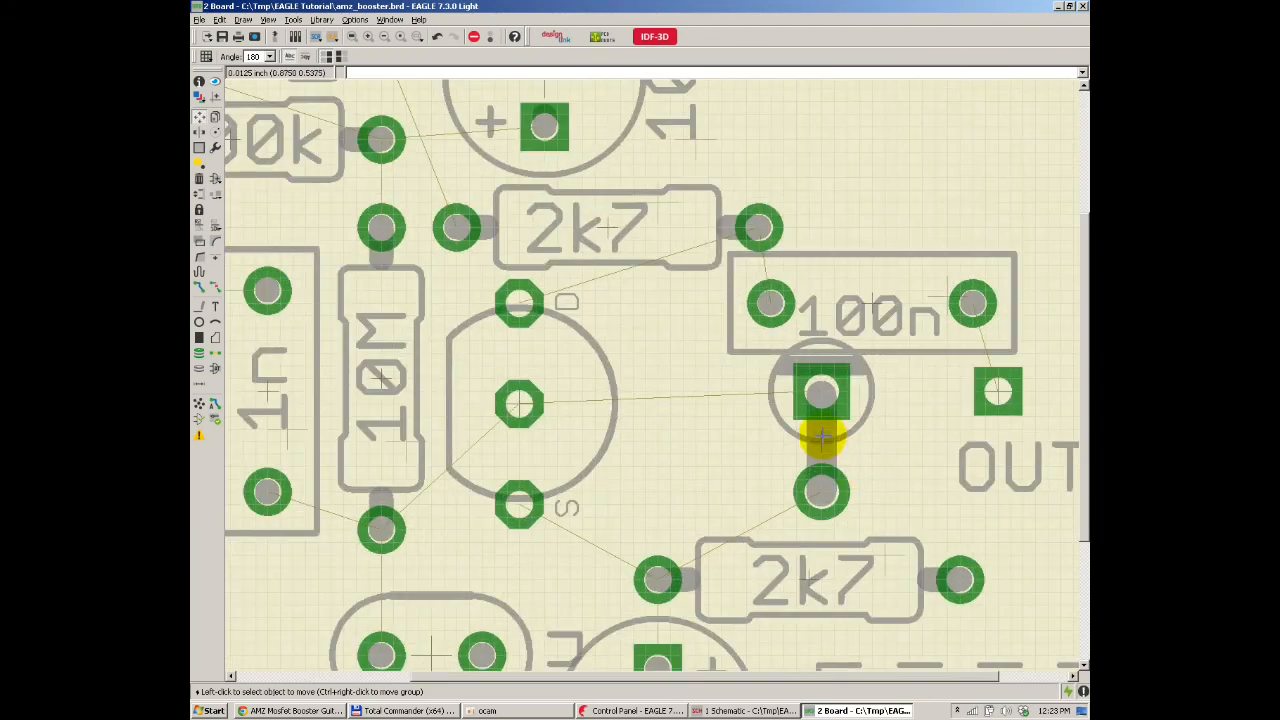
pyautogui.click(681, 437)
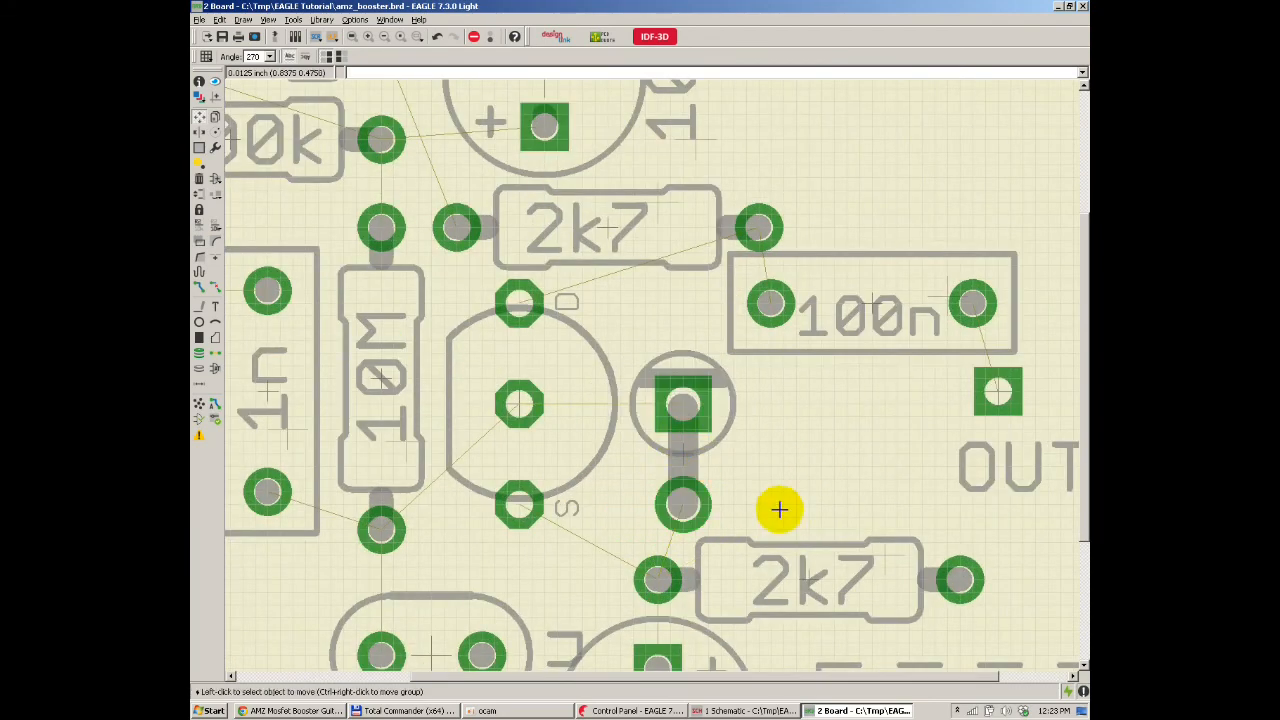
pyautogui.click(775, 578)
pyautogui.click(791, 547)
# Step: Move the 100u capacitor so its pads line up vertically under the lower 2k7 resistor's left pad
pyautogui.scroll(-2, 674, 563)
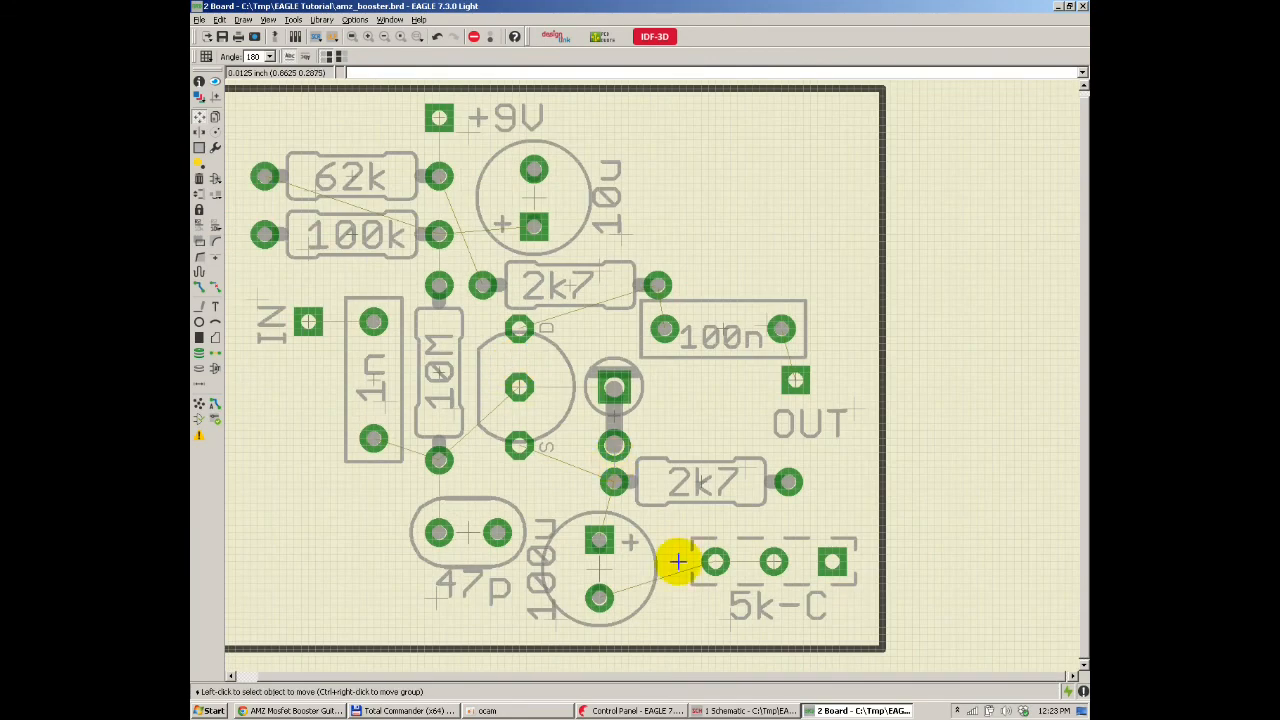
pyautogui.scroll(2, 577, 543)
pyautogui.click(557, 514)
pyautogui.click(574, 516)
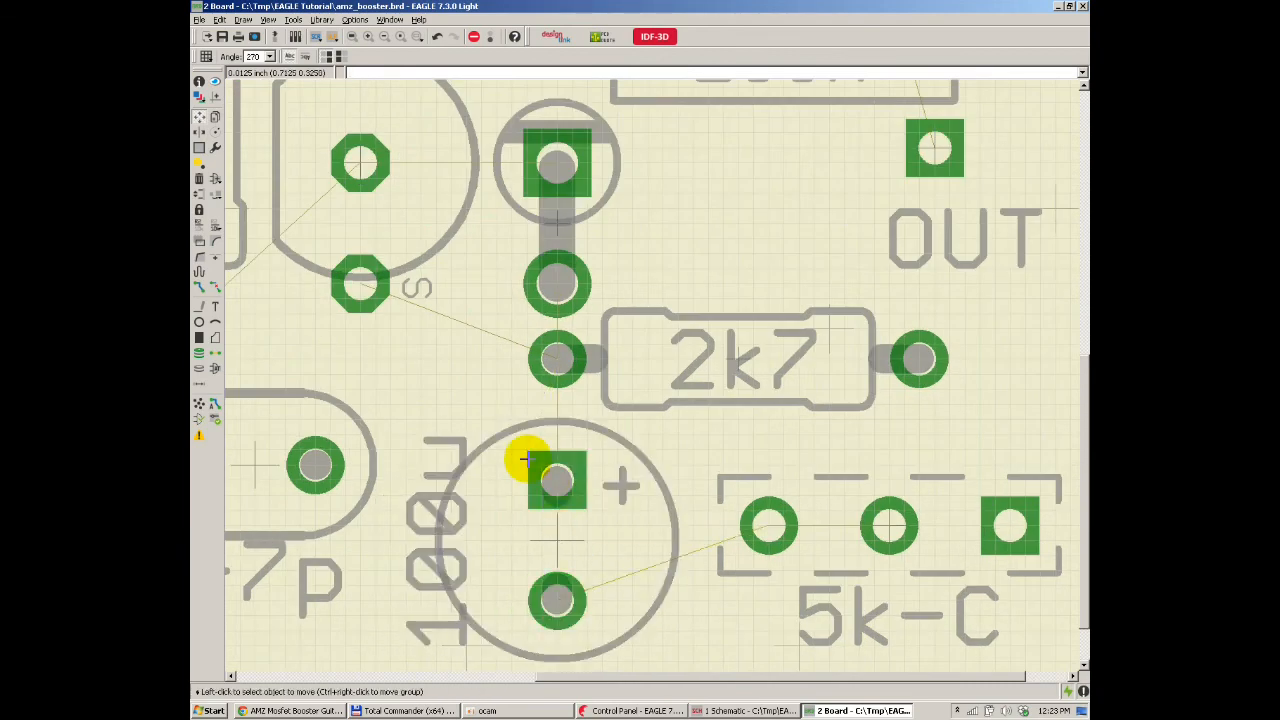
# Step: Set the 100u value label's text size to 0.04 and move the label inside the capacitor outline
pyautogui.scroll(-1, 445, 573)
pyautogui.rightClick(459, 582)
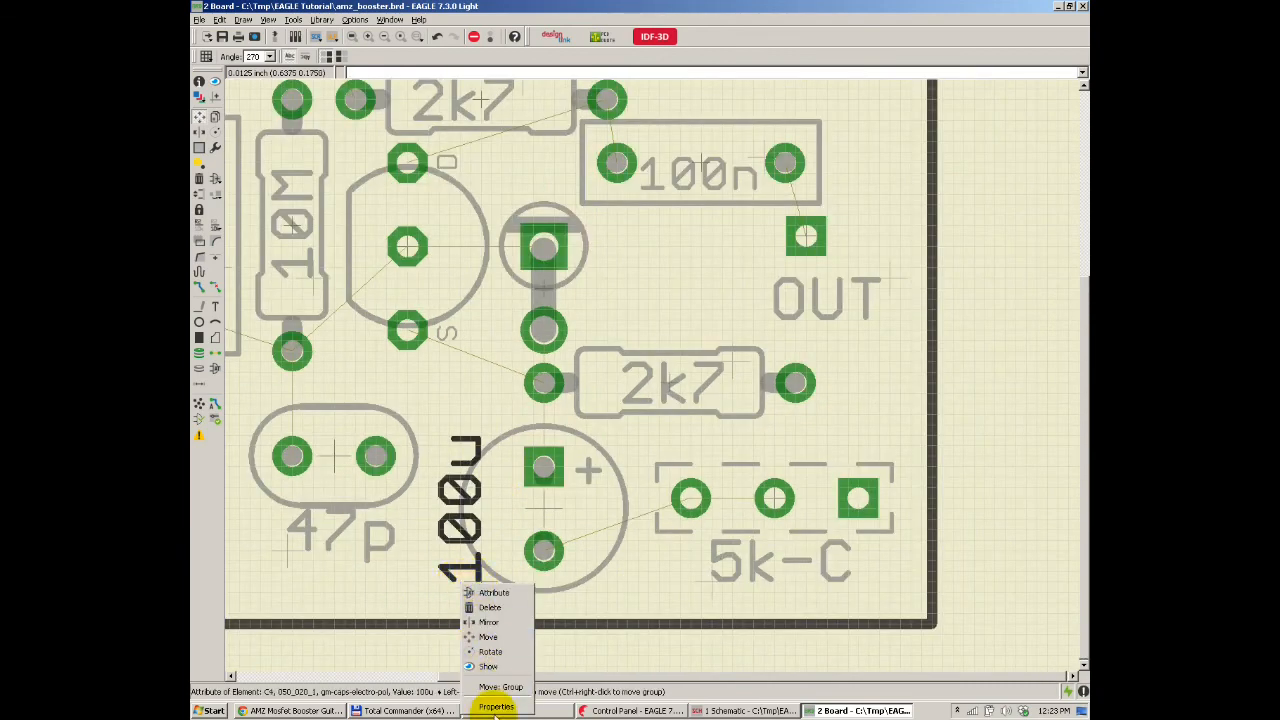
pyautogui.click(493, 687)
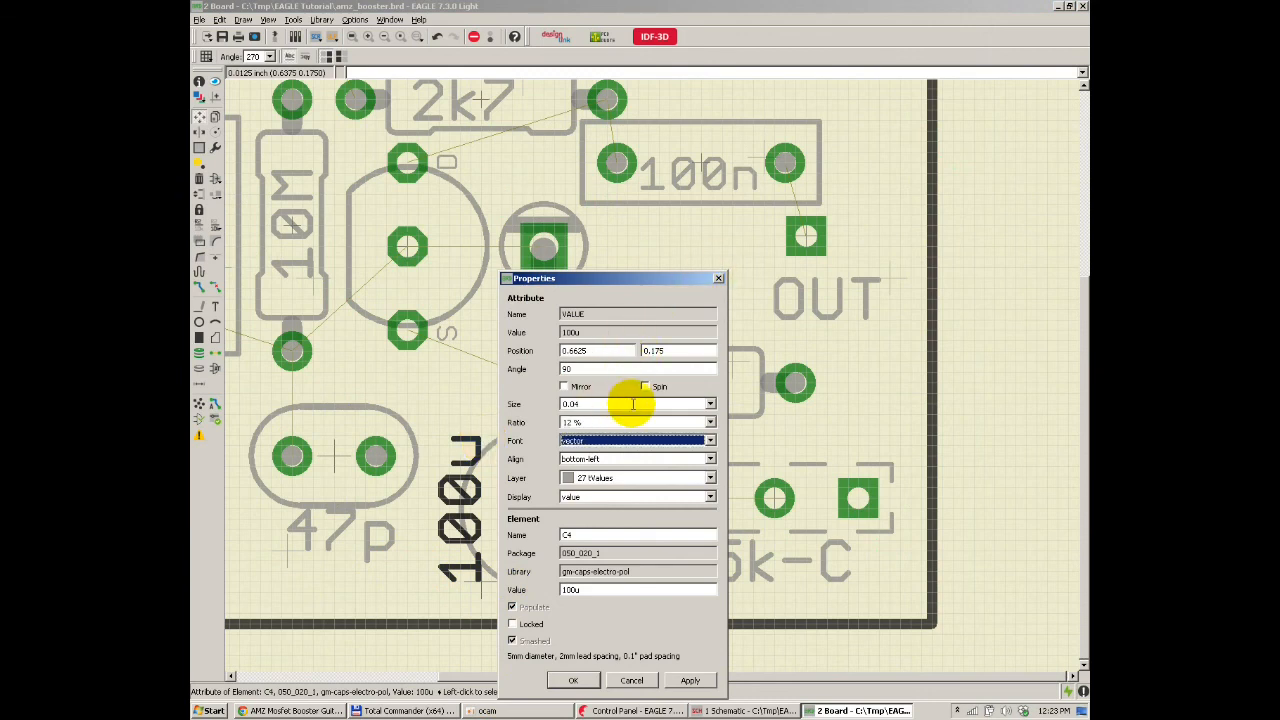
pyautogui.click(672, 680)
pyautogui.click(573, 680)
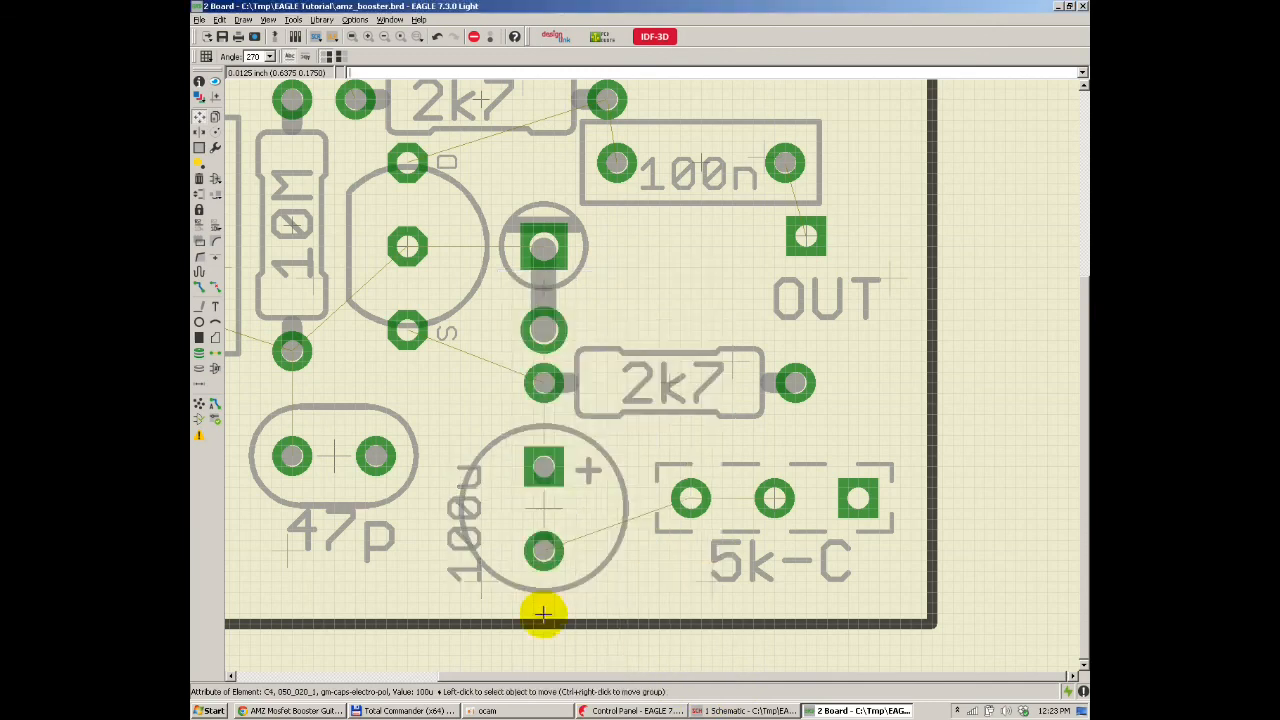
pyautogui.click(474, 583)
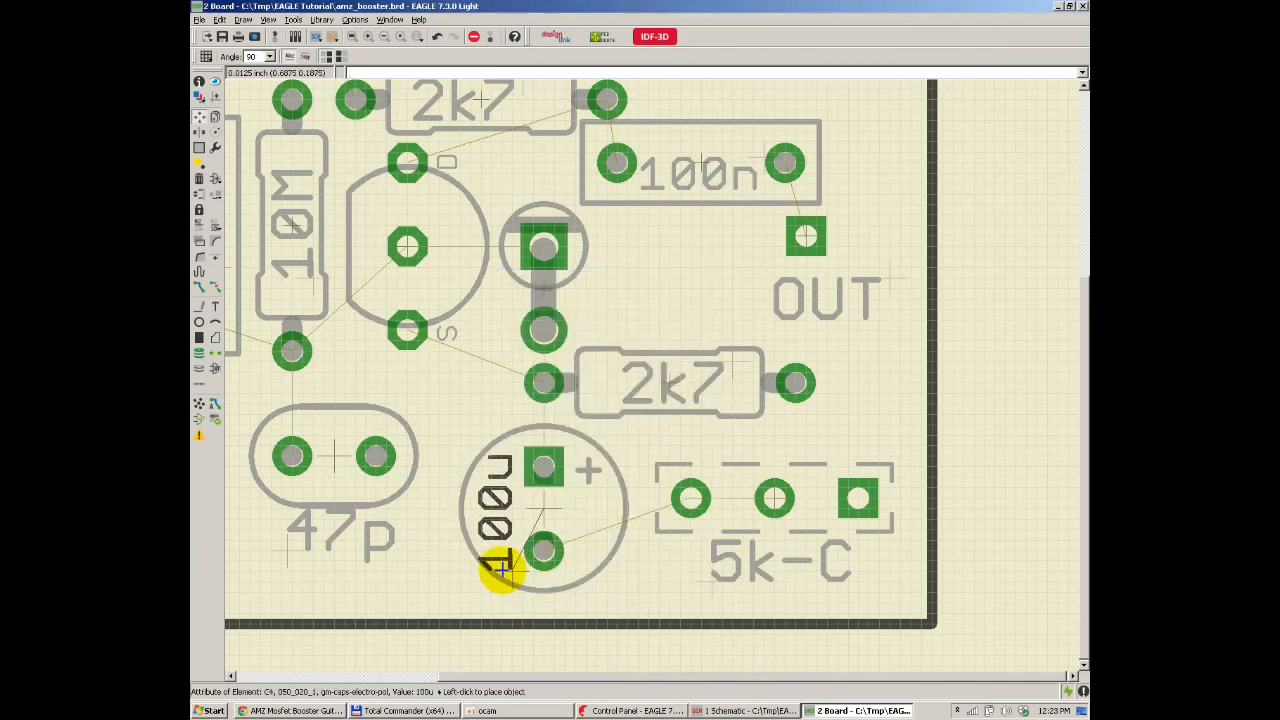
pyautogui.click(494, 565)
# Step: Move the 47p capacitor up closer to the 10M resistor's bottom pad
pyautogui.scroll(-2, 543, 380)
pyautogui.scroll(2, 274, 405)
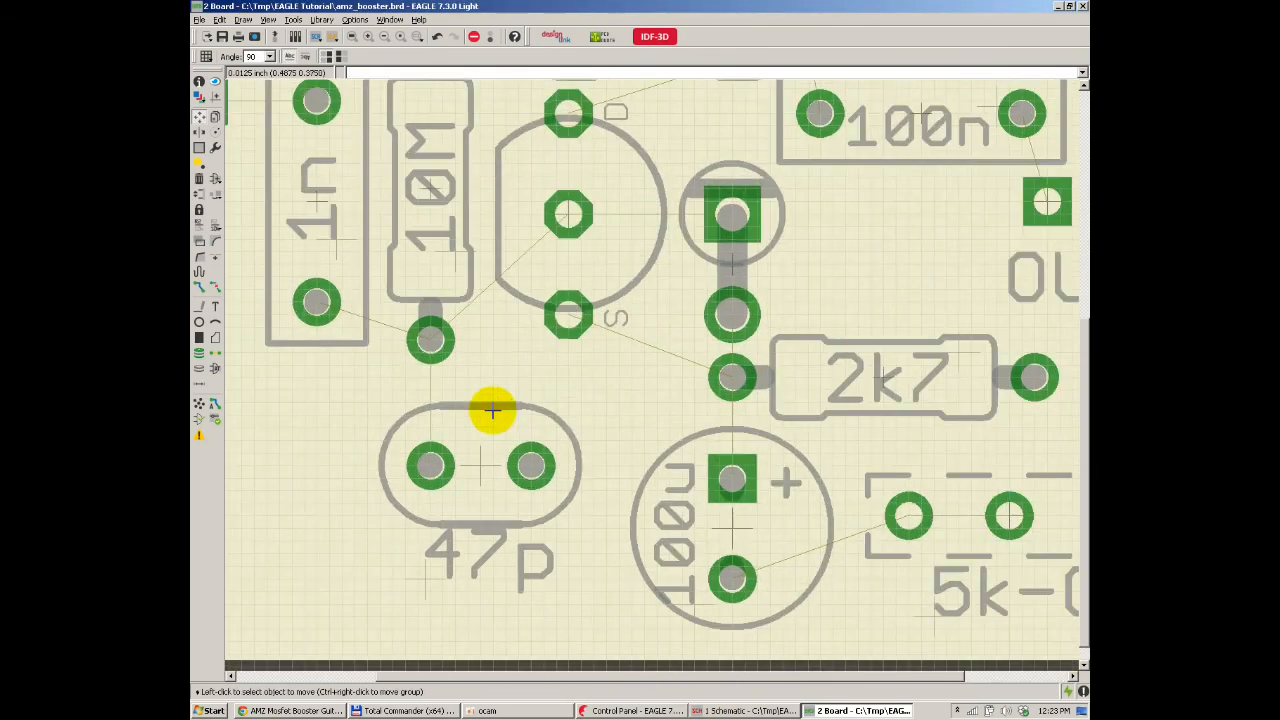
pyautogui.click(483, 455)
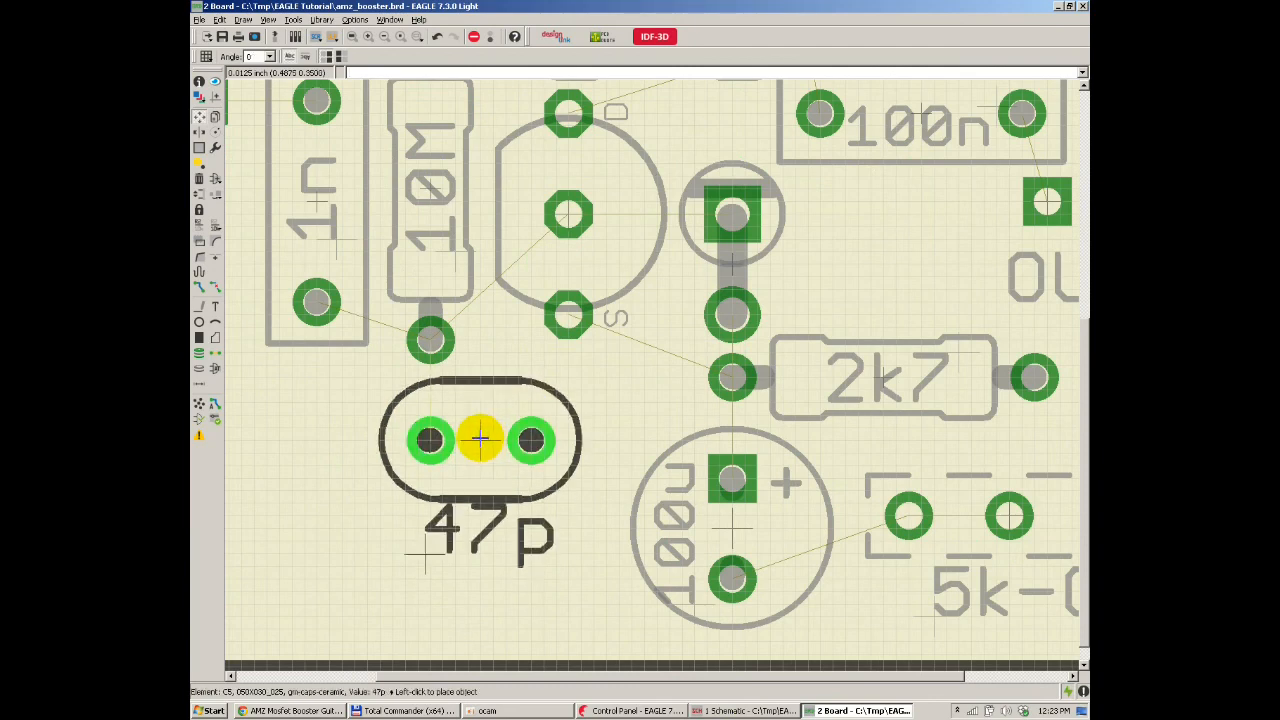
pyautogui.click(480, 438)
# Step: Move the 1n capacitor up against the 10M resistor and place the IN pad level with the capacitor's top pad
pyautogui.scroll(-3, 449, 457)
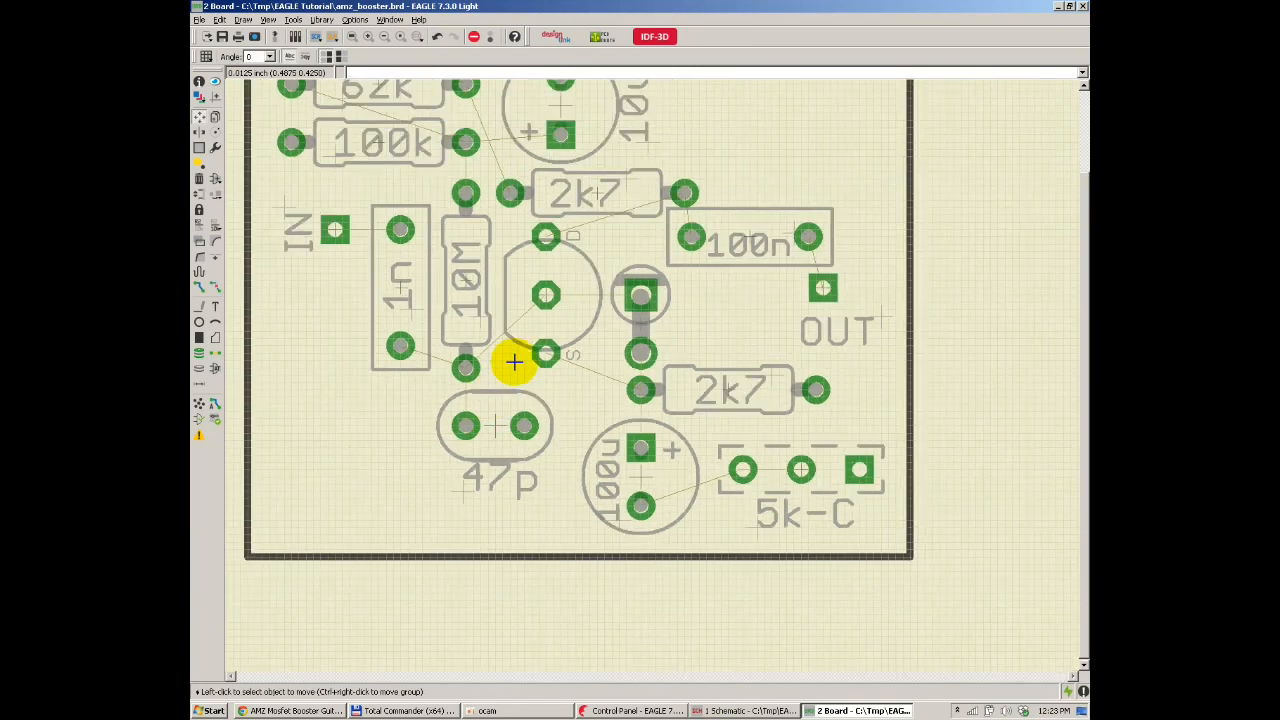
pyautogui.scroll(-2, 491, 457)
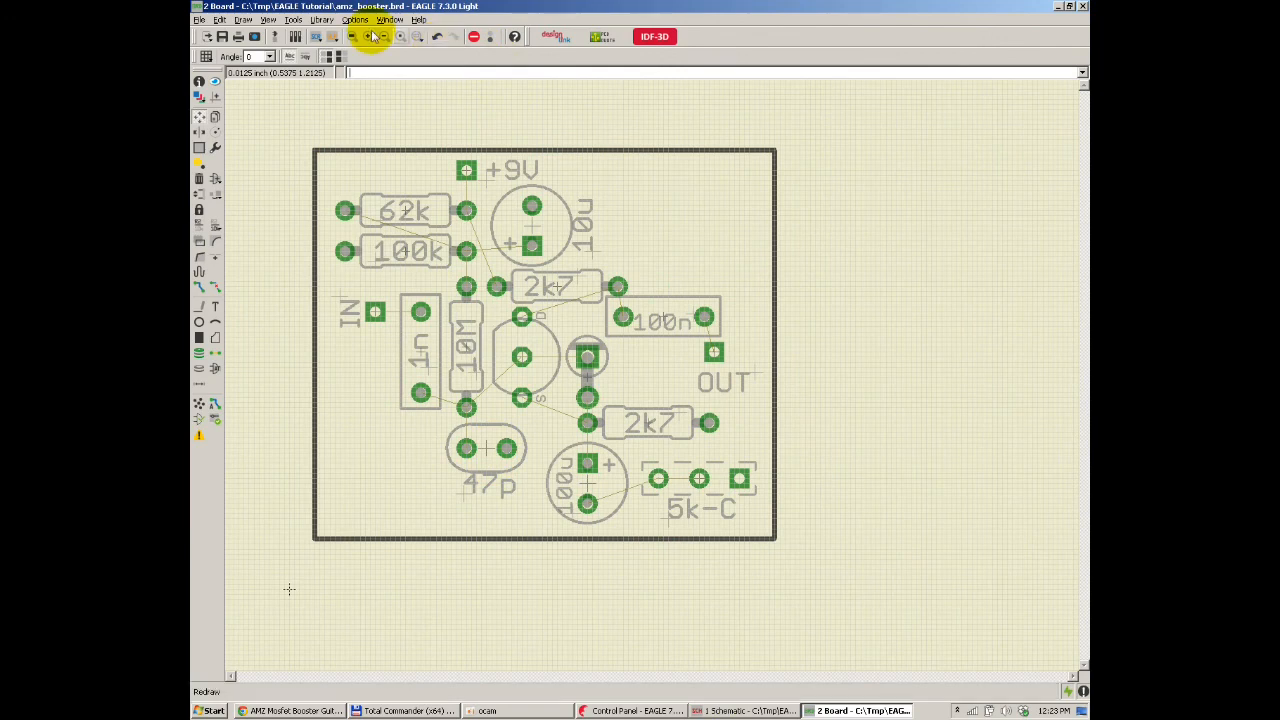
pyautogui.click(352, 37)
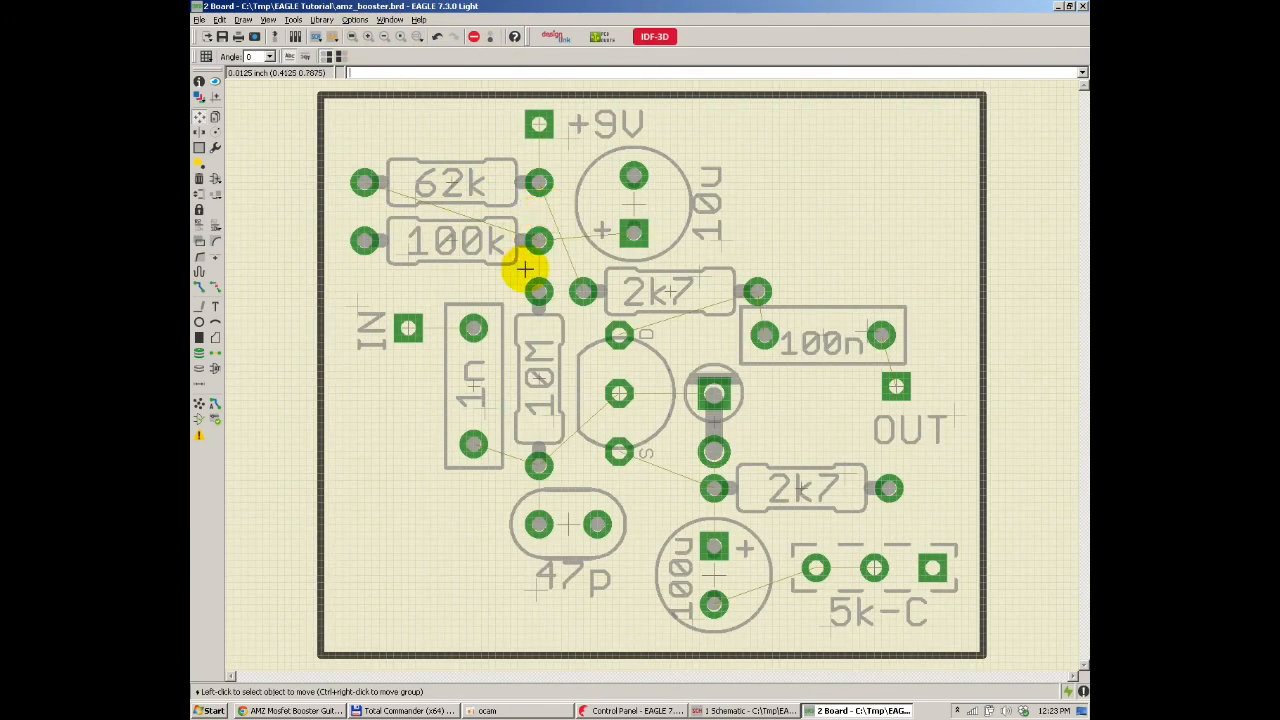
pyautogui.click(480, 395)
pyautogui.click(478, 388)
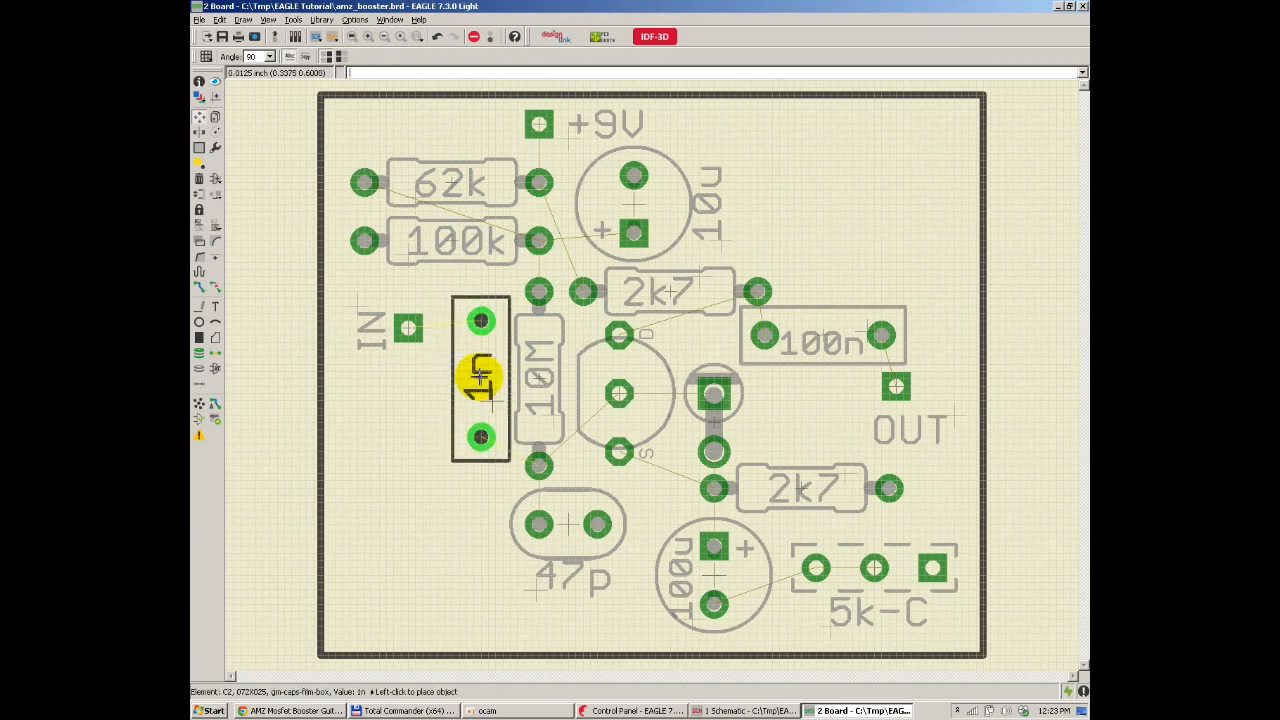
pyautogui.click(480, 375)
pyautogui.click(408, 329)
pyautogui.rightClick(430, 316)
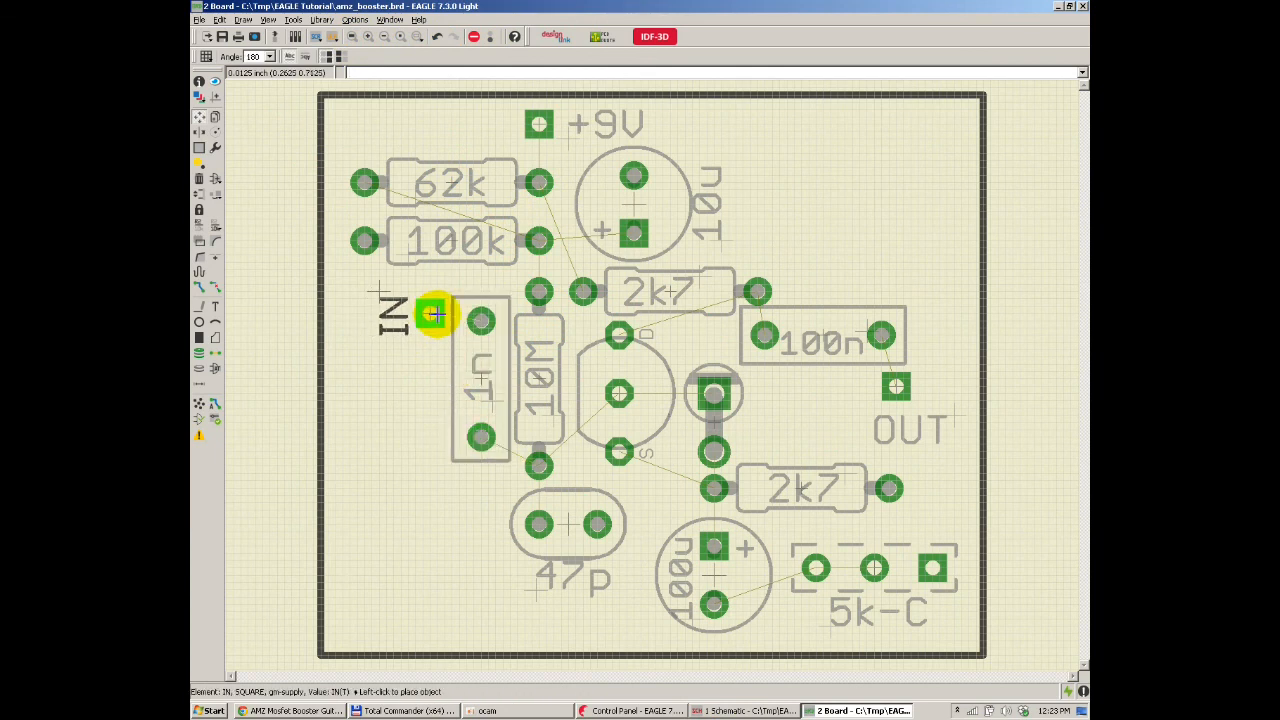
pyautogui.click(430, 320)
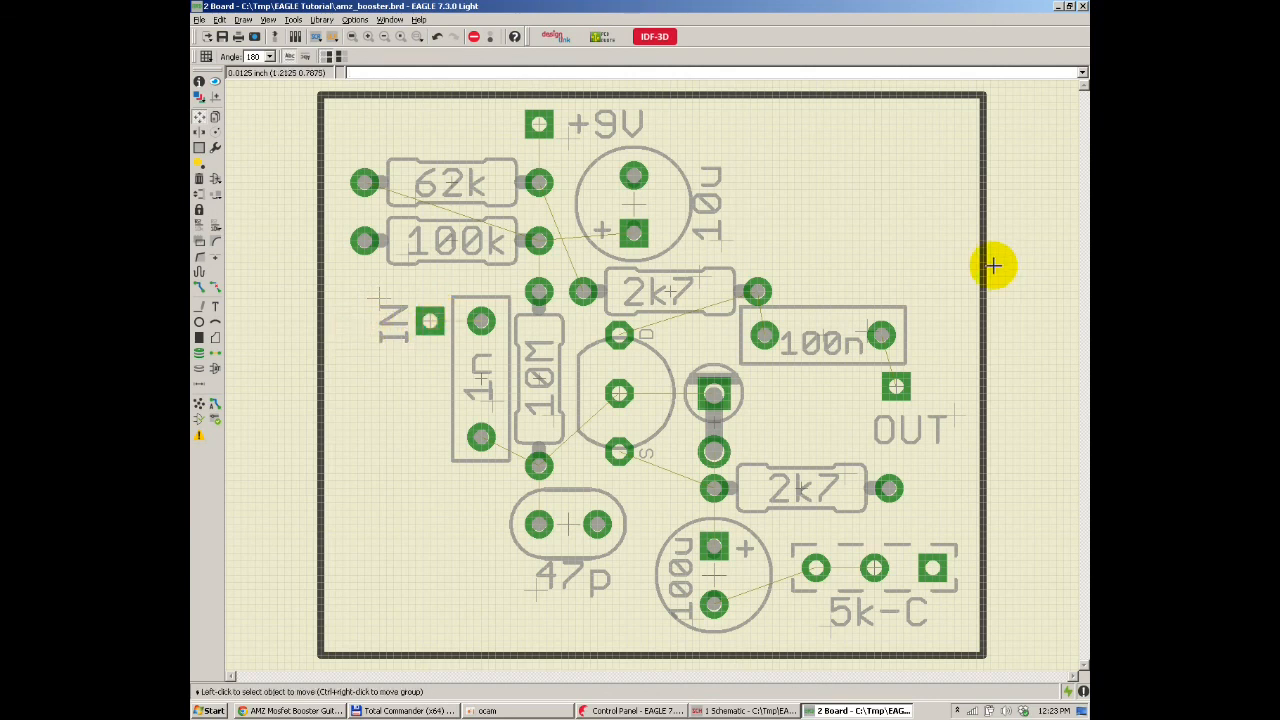
# Step: Try rotating the OUT pad and placing it above the 100n capacitor
pyautogui.click(896, 386)
pyautogui.rightClick(905, 270)
pyautogui.rightClick(886, 262)
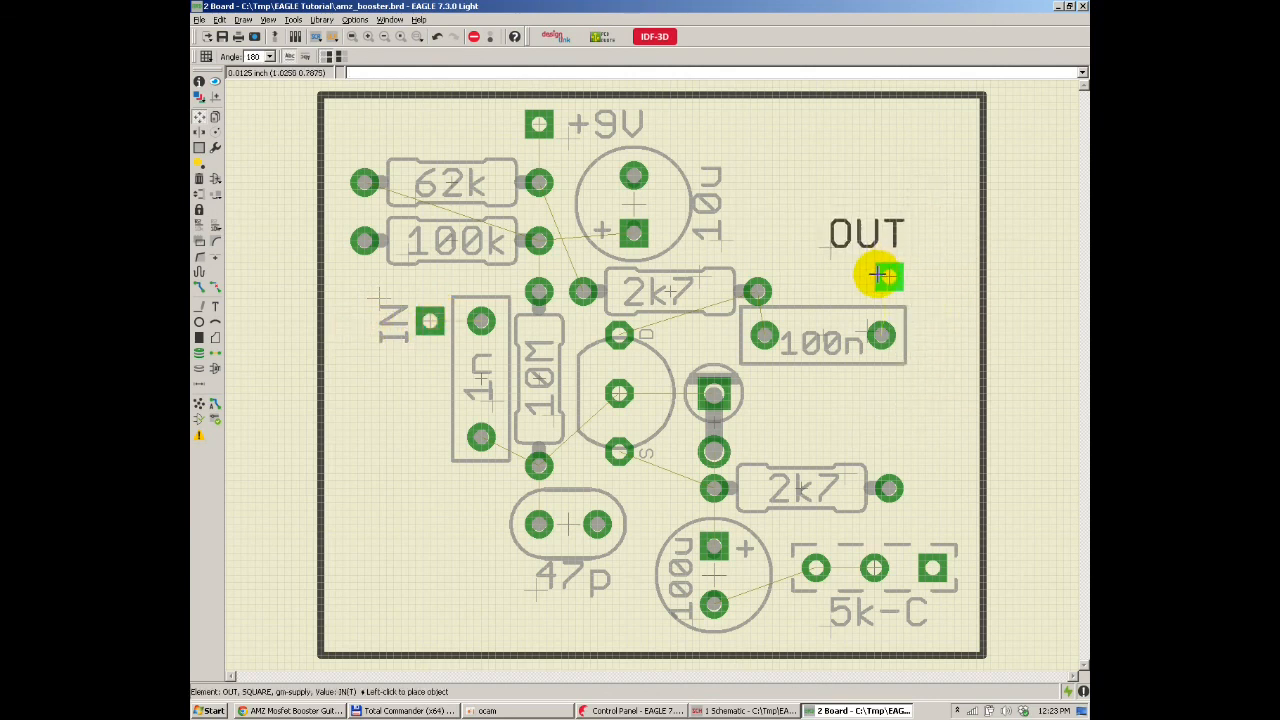
pyautogui.click(869, 281)
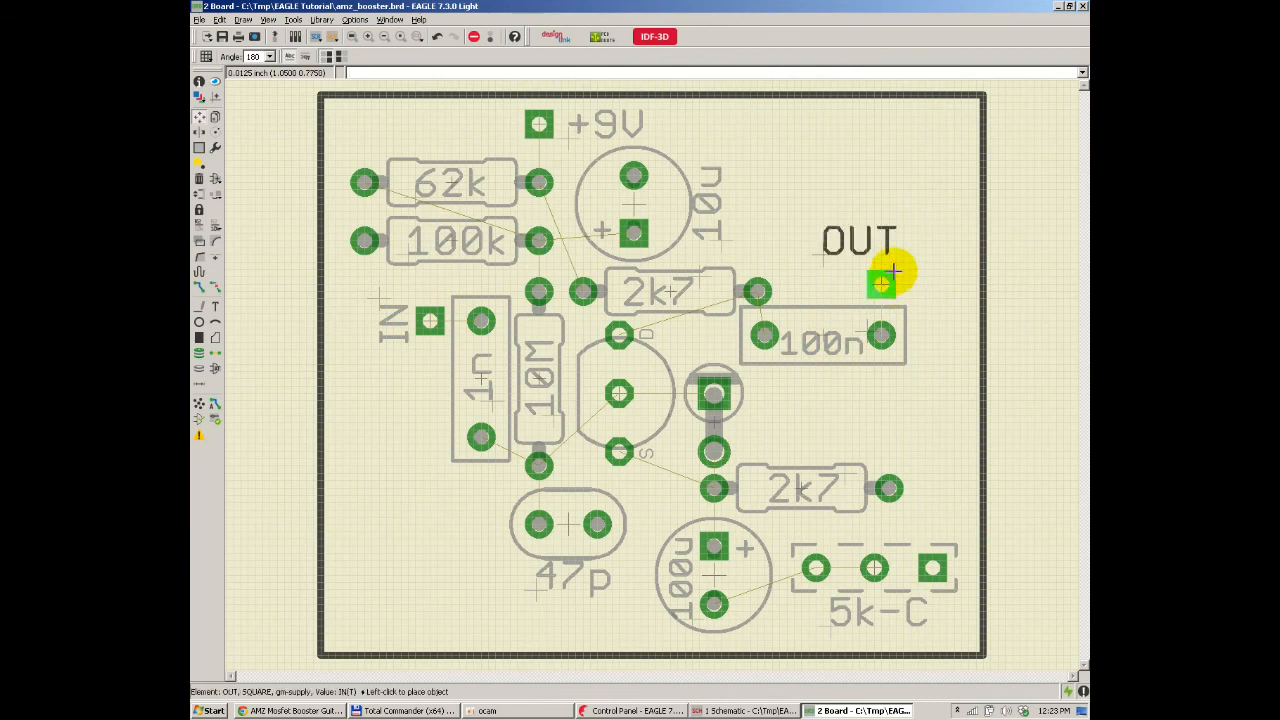
pyautogui.click(889, 212)
# Step: Rotate the 100n capacitor to vertical and place it beside the upper 2k7 resistor with its top pad level with the resistor
pyautogui.click(834, 337)
pyautogui.rightClick(829, 325)
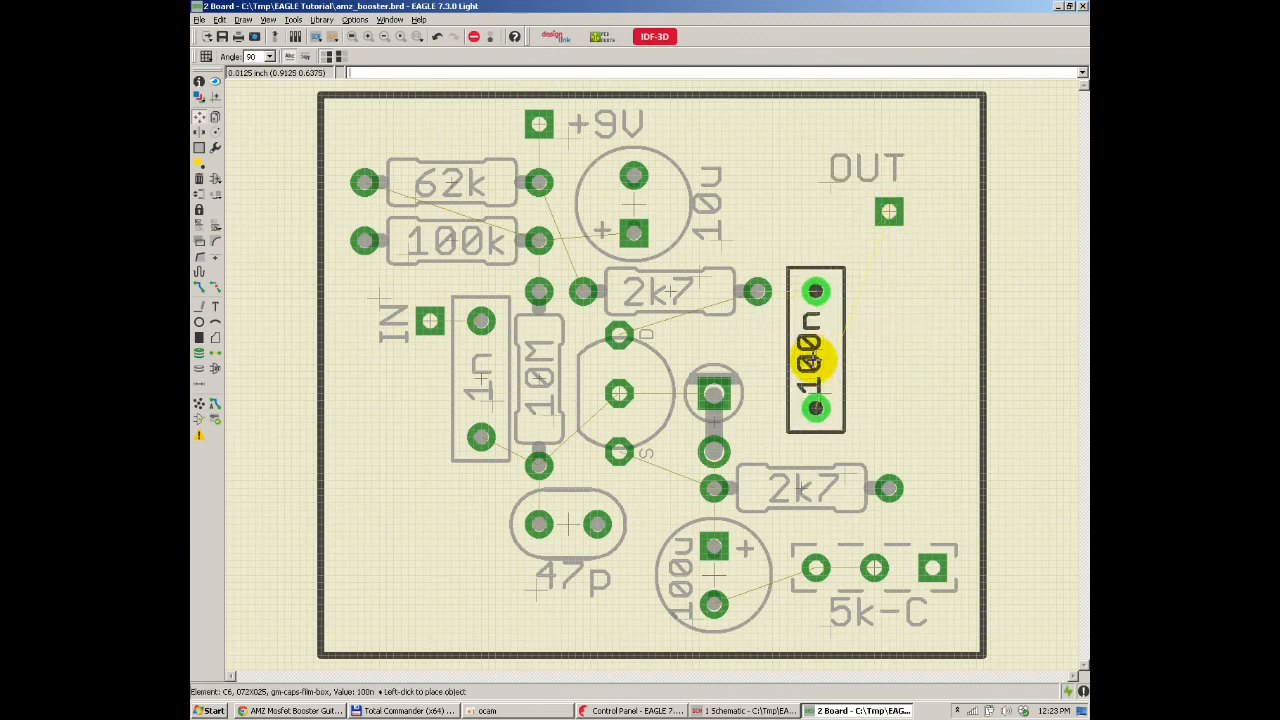
pyautogui.click(806, 358)
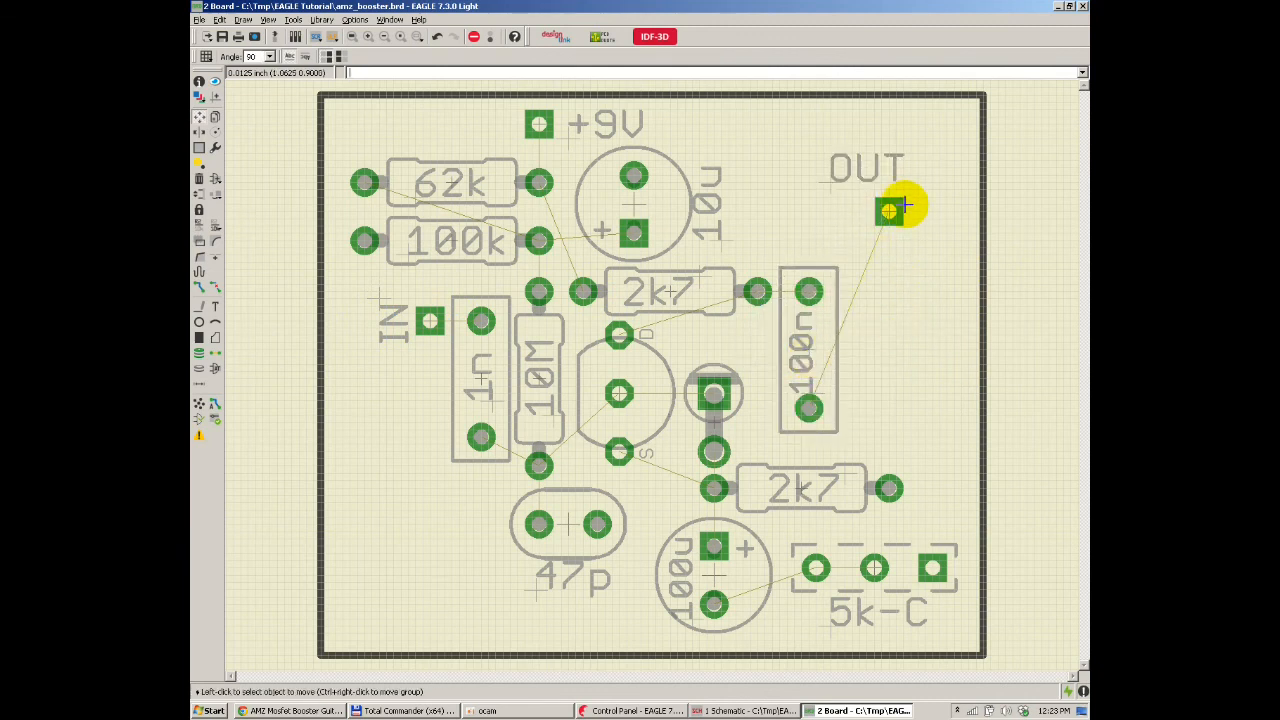
# Step: Rotate the OUT pad so its label reads vertically and place it right of the 100n capacitor's bottom pad
pyautogui.click(903, 205)
pyautogui.rightClick(904, 380)
pyautogui.rightClick(904, 385)
pyautogui.rightClick(880, 400)
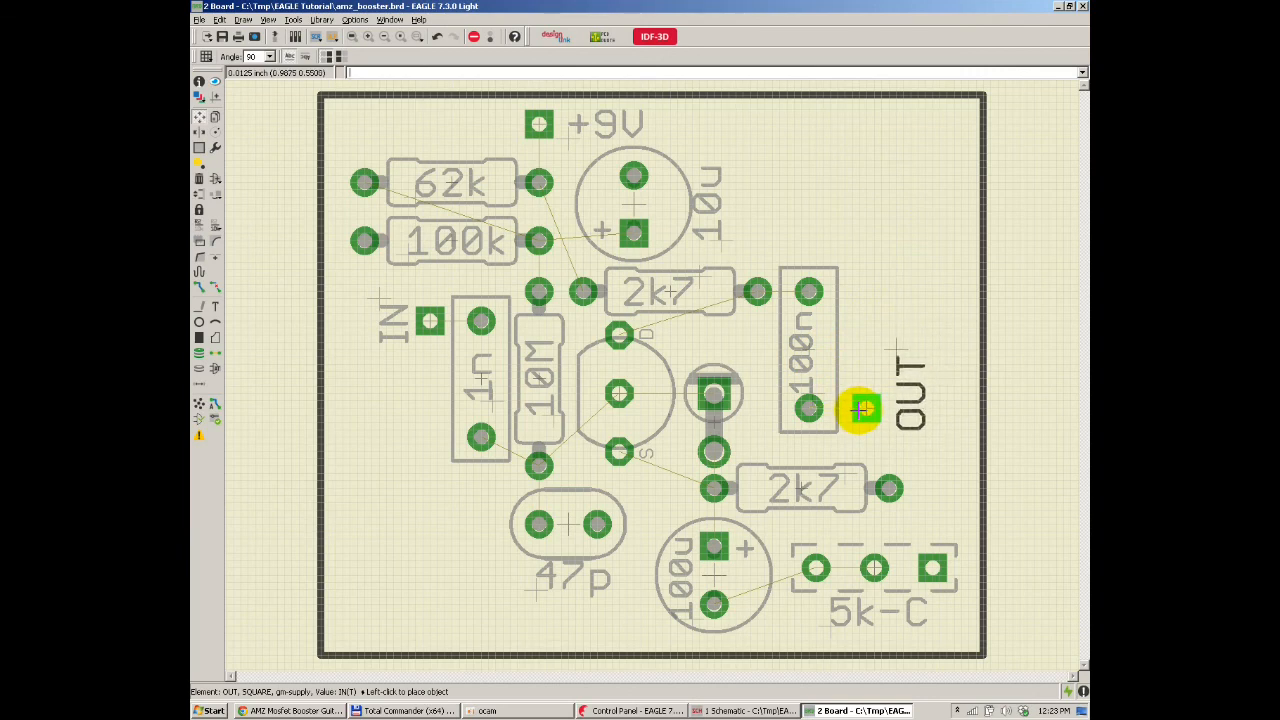
pyautogui.click(860, 408)
pyautogui.scroll(-2, 757, 480)
pyautogui.scroll(3, 737, 456)
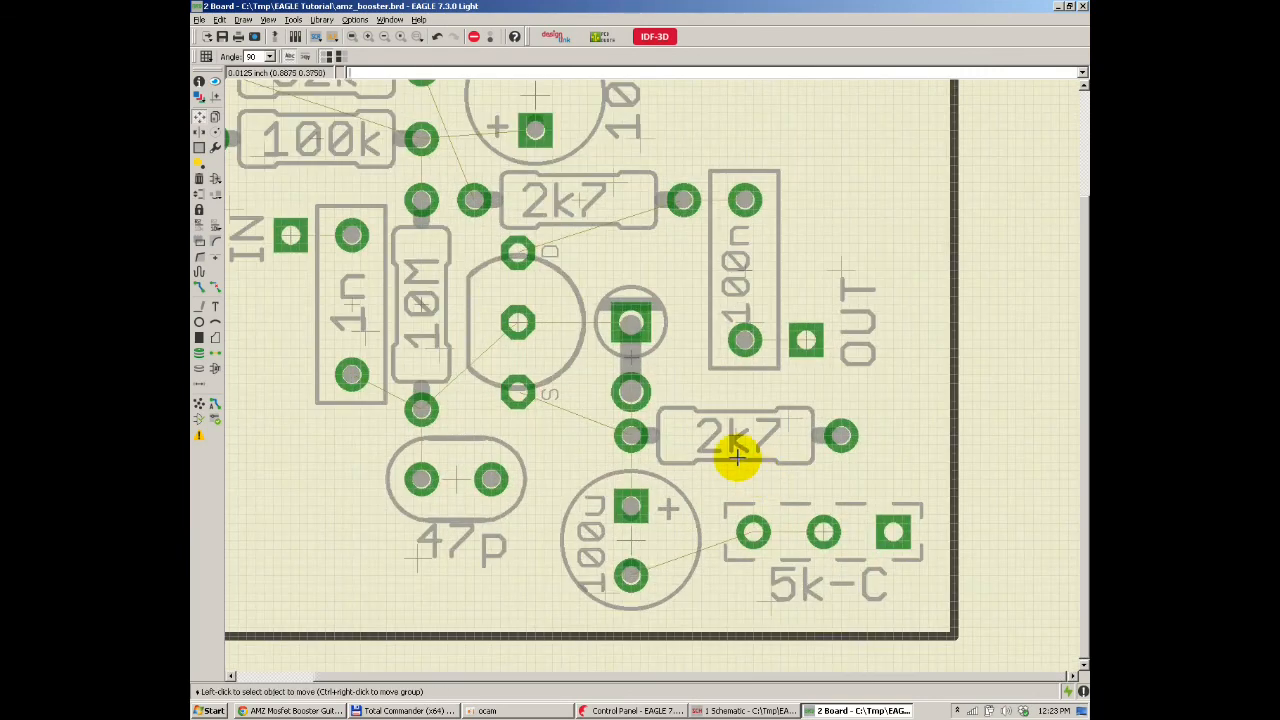
pyautogui.scroll(-1, 666, 340)
pyautogui.scroll(1, 593, 203)
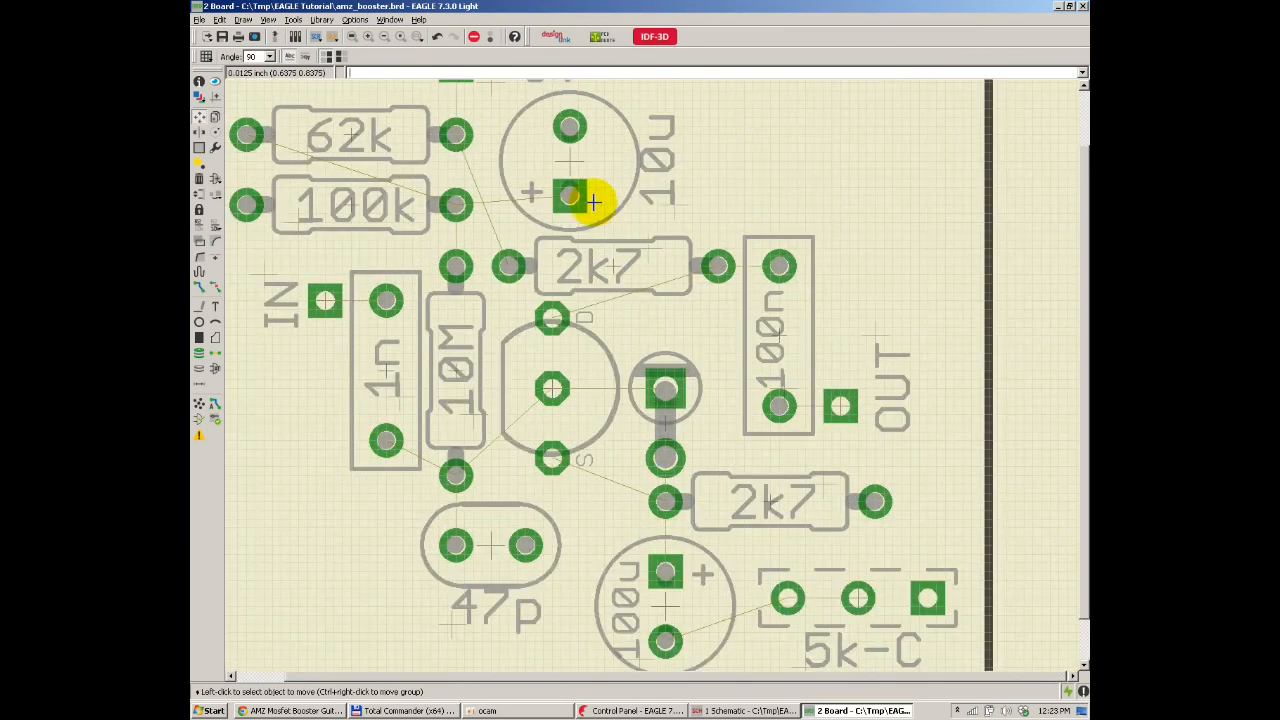
# Step: Rotate the 47p capacitor to vertical and place it directly below the 1n capacitor with their pads in line
pyautogui.scroll(-2, 771, 471)
pyautogui.scroll(1, 690, 450)
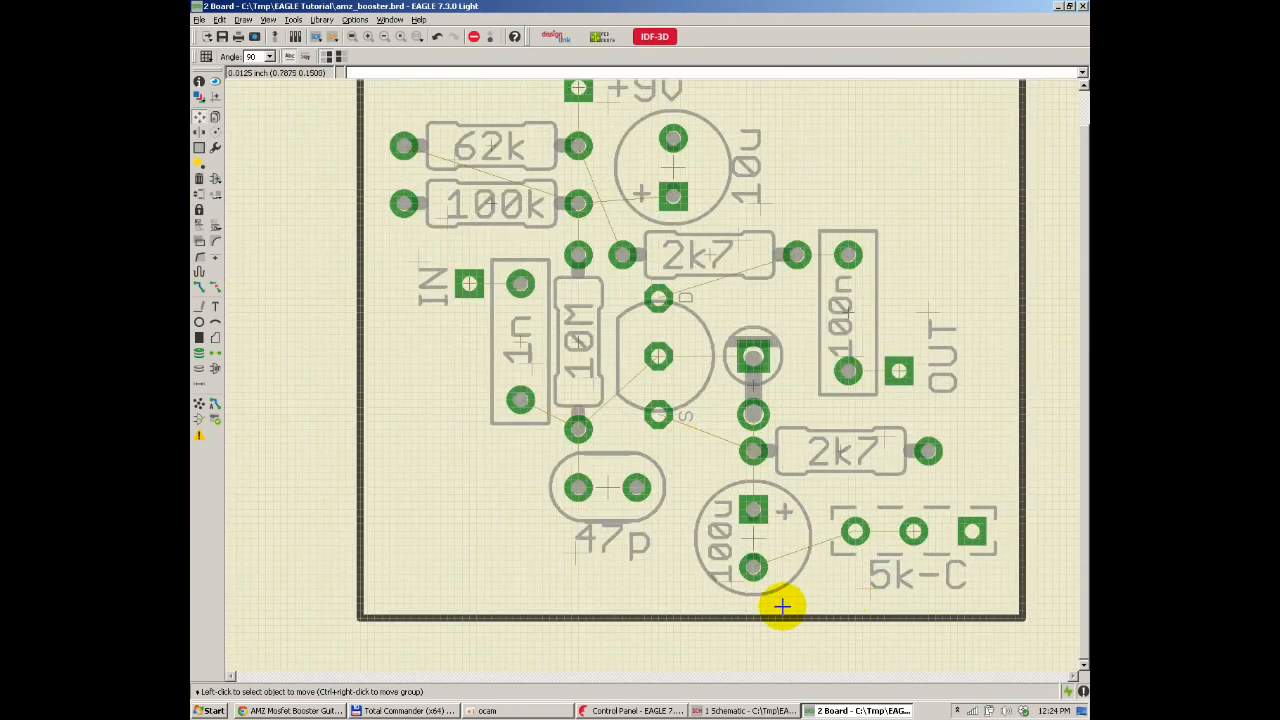
pyautogui.click(610, 487)
pyautogui.rightClick(578, 487)
pyautogui.rightClick(520, 500)
pyautogui.rightClick(509, 500)
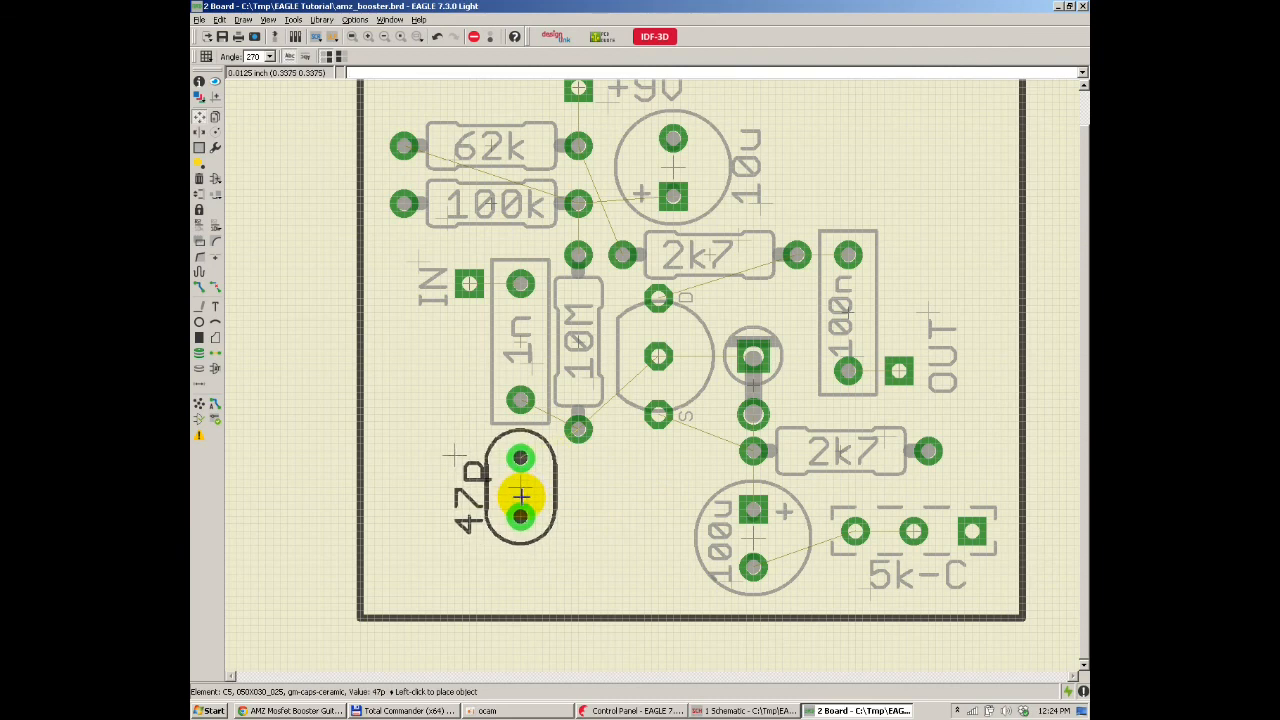
pyautogui.click(520, 497)
# Step: Move the 100u capacitor directly below the transistor, in line with its pads, and recalculate the ratsnest
pyautogui.click(726, 534)
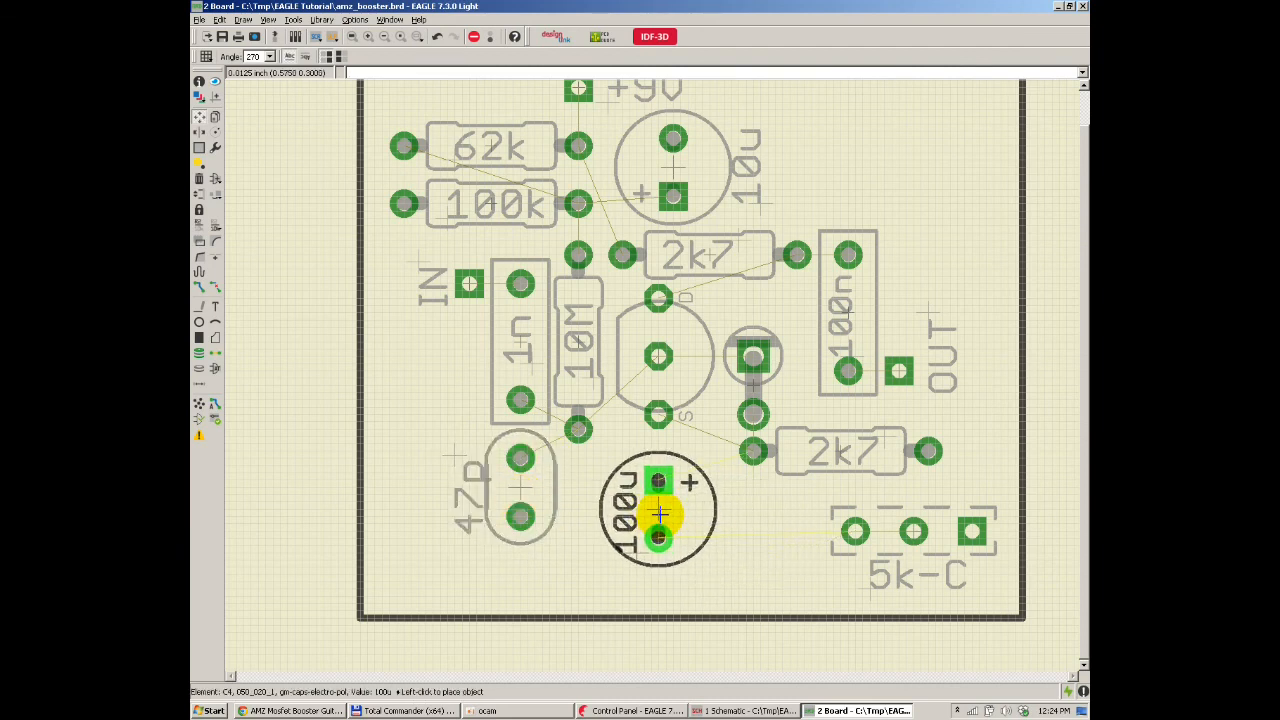
pyautogui.click(658, 503)
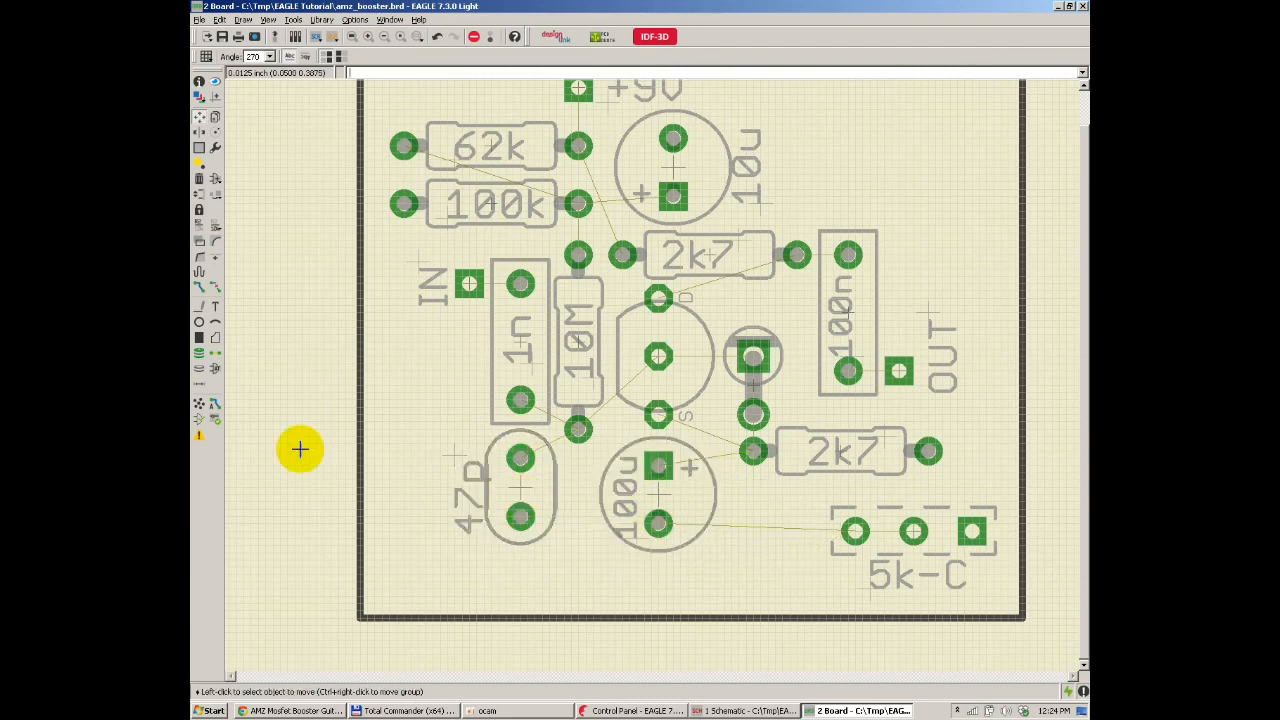
pyautogui.click(203, 407)
pyautogui.scroll(-2, 823, 491)
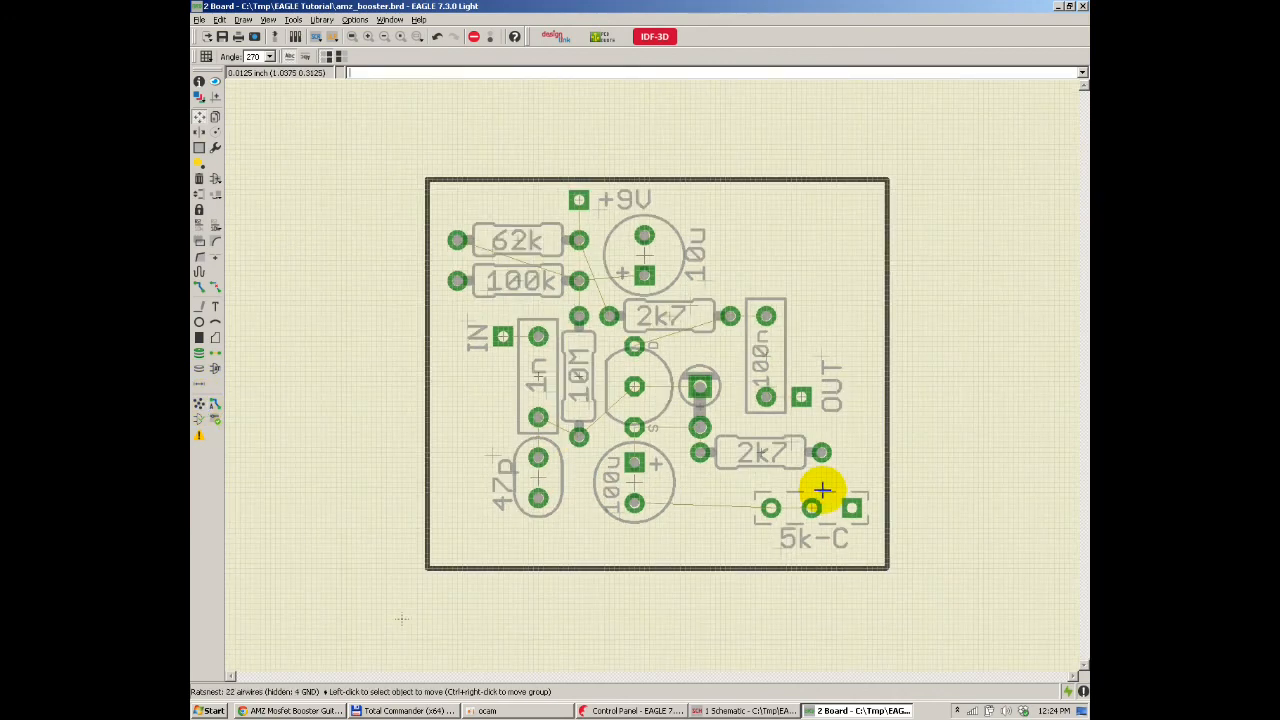
# Step: Place the 5k-C potentiometer level with the 100u capacitor's lower pad and move the lower 2k7 resistor down just above it
pyautogui.scroll(3, 823, 491)
pyautogui.click(799, 530)
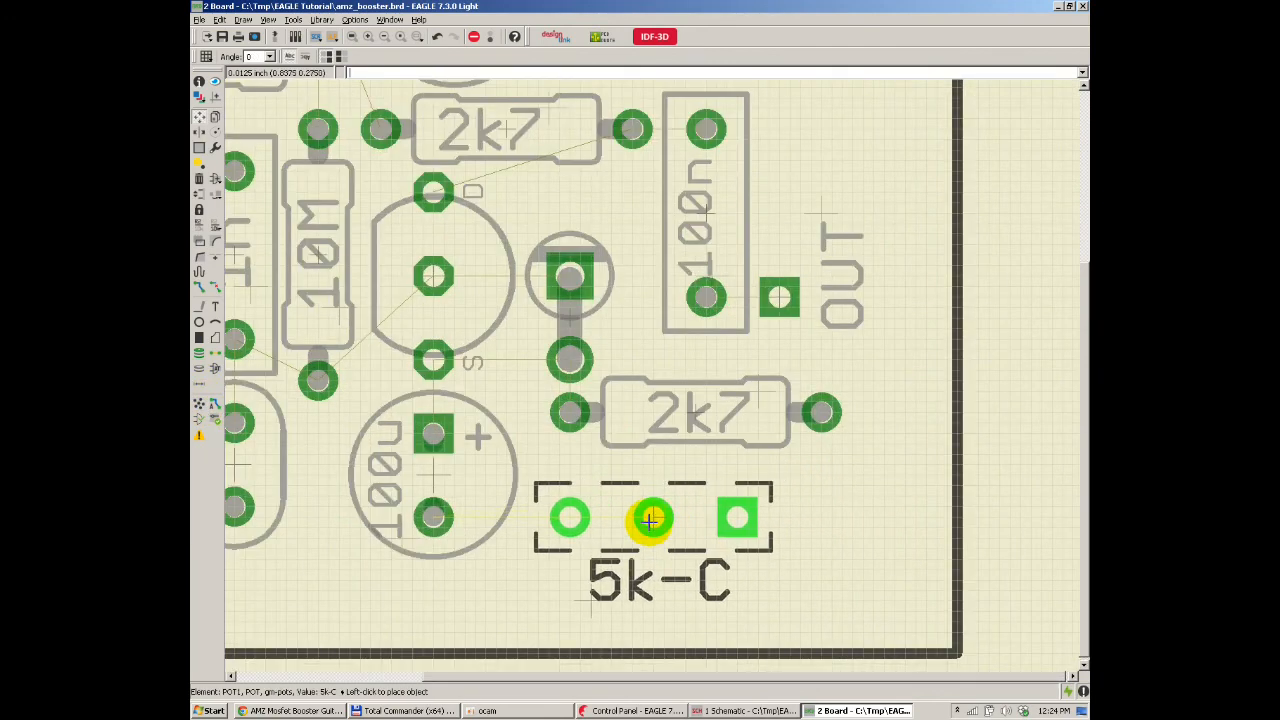
pyautogui.click(650, 519)
pyautogui.scroll(-3, 689, 414)
pyautogui.scroll(2, 700, 449)
pyautogui.click(700, 452)
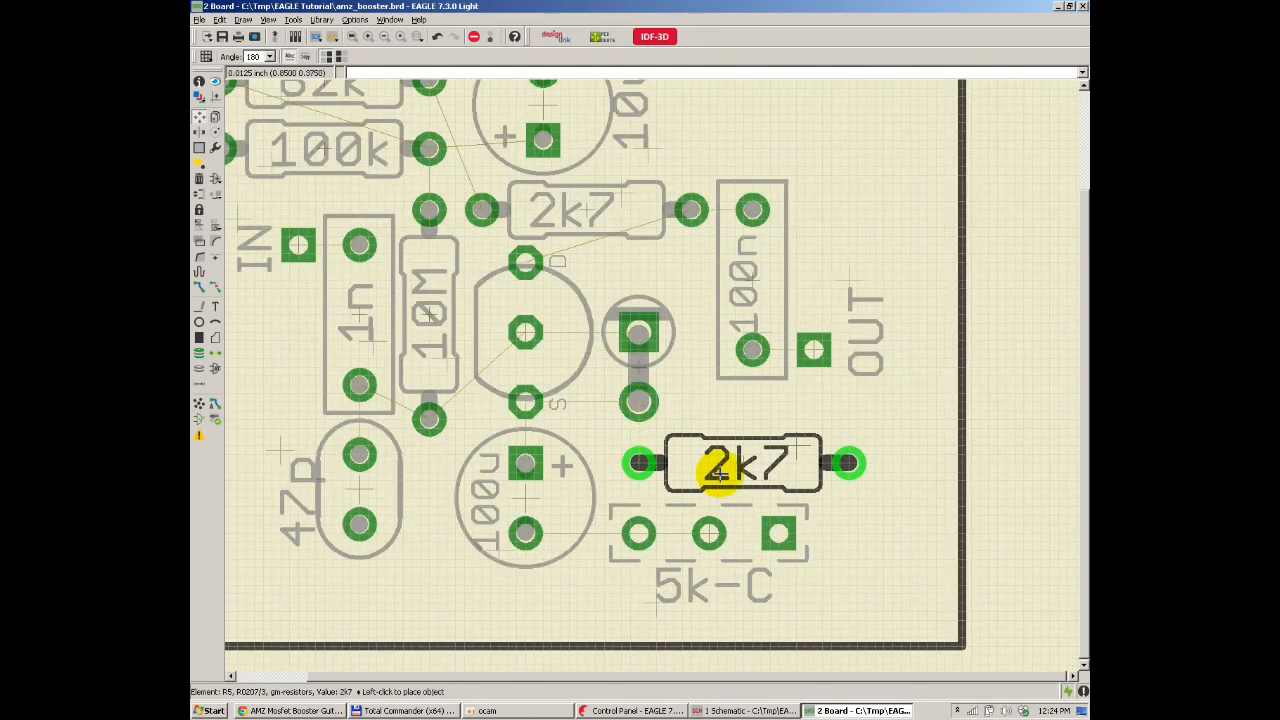
pyautogui.click(718, 470)
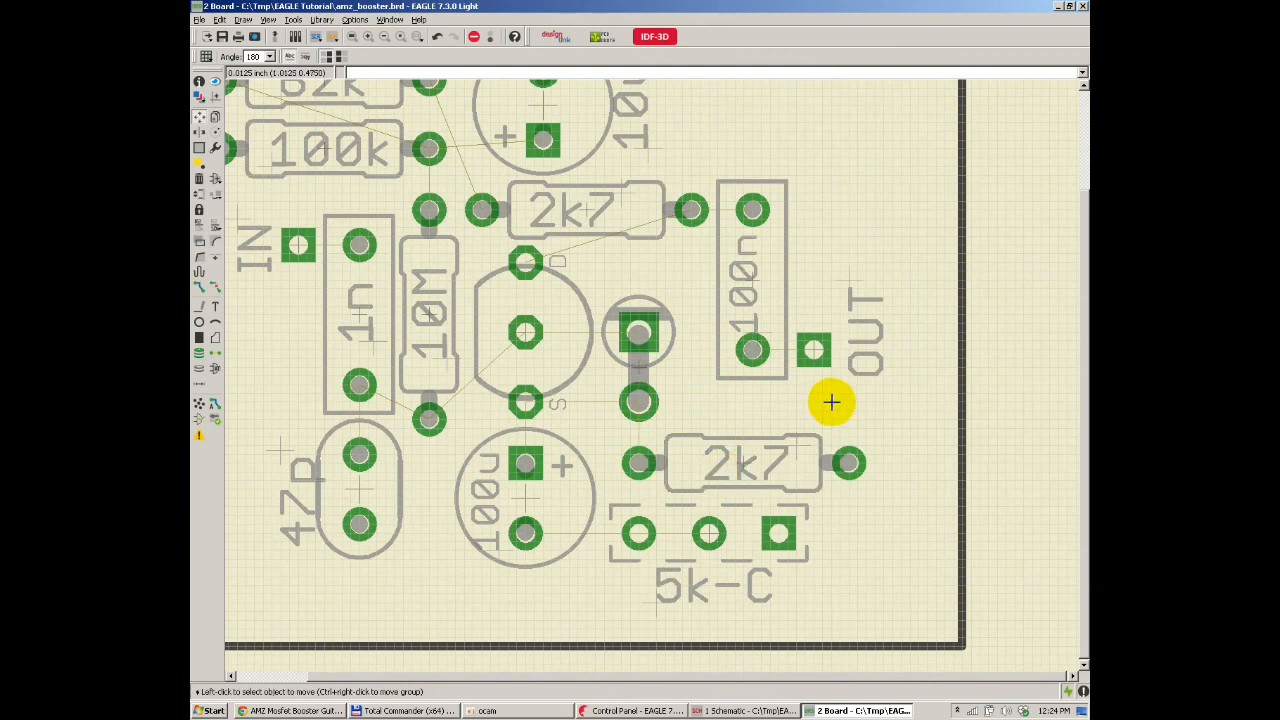
# Step: Shrink the board outline by moving its bottom, right and left edges in towards the components
pyautogui.scroll(-2, 831, 400)
pyautogui.click(686, 545)
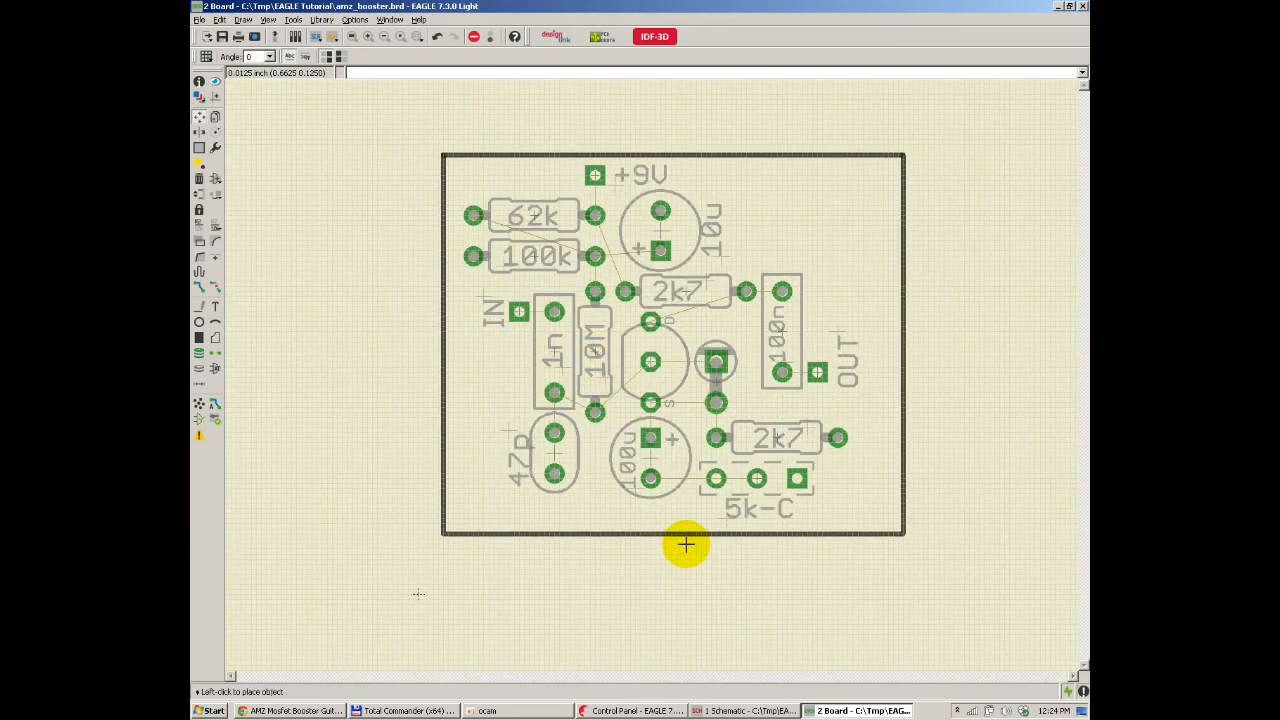
pyautogui.click(686, 530)
pyautogui.click(904, 360)
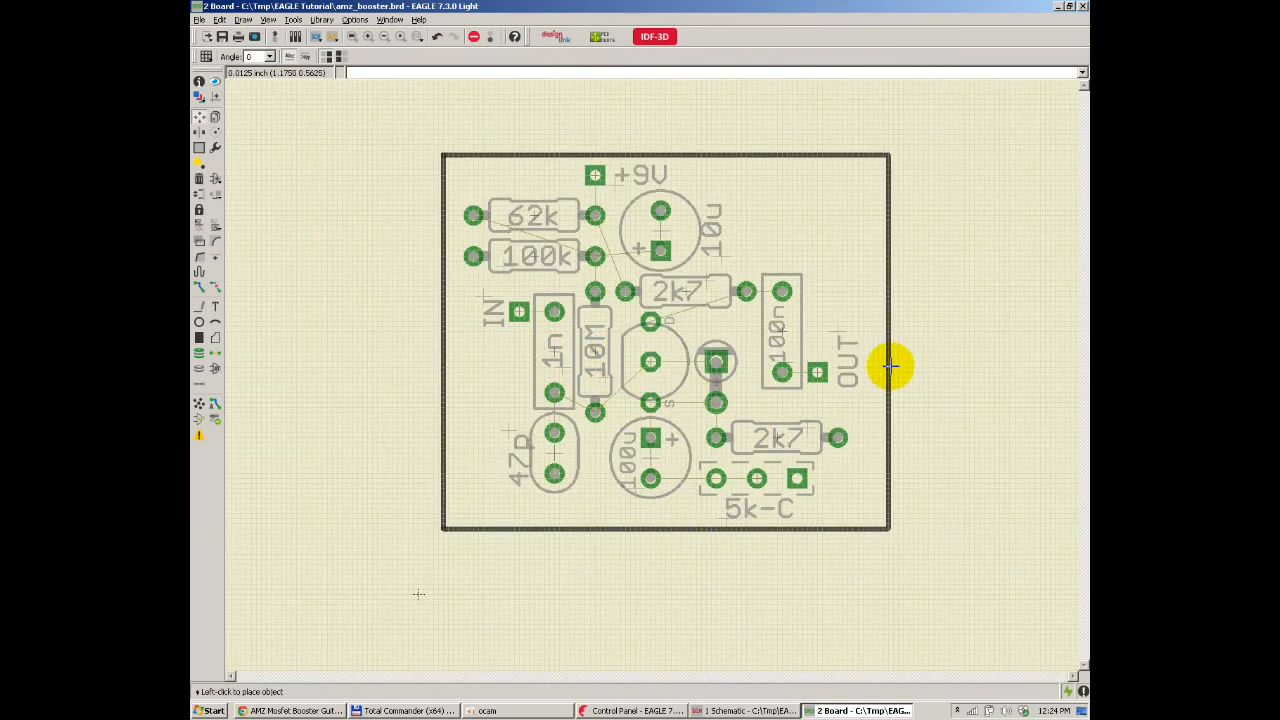
pyautogui.click(874, 366)
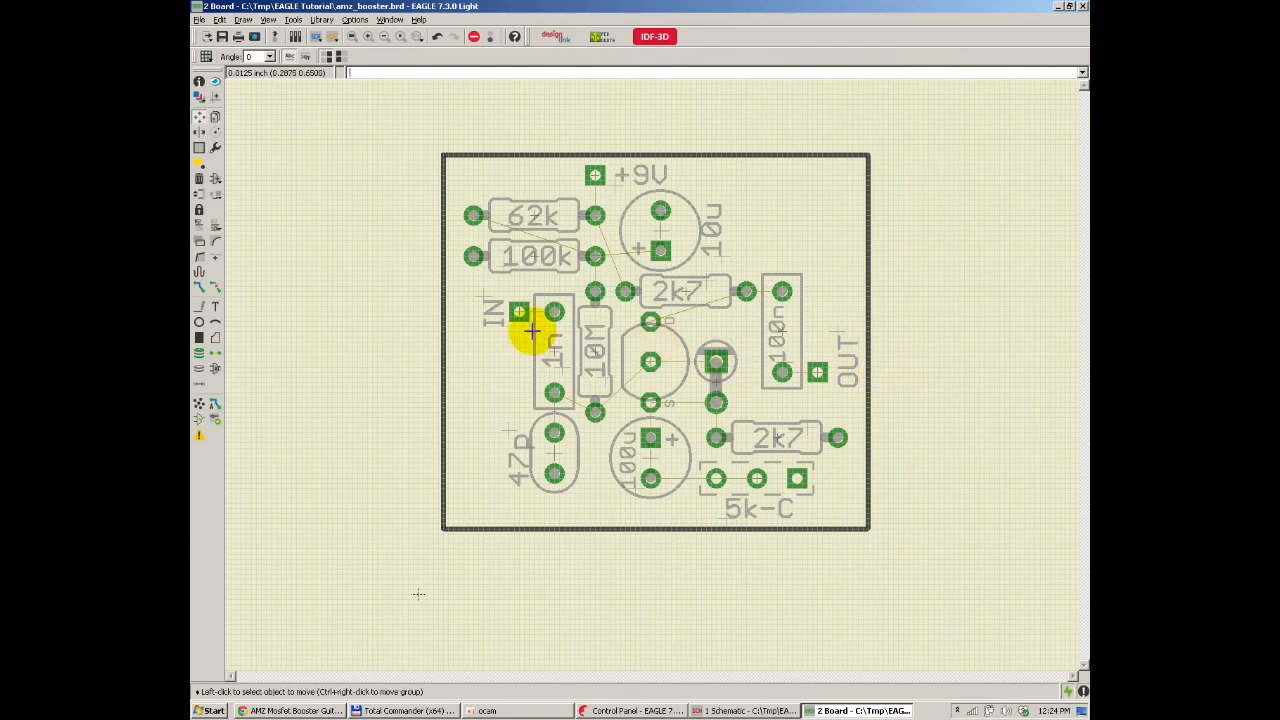
pyautogui.click(455, 335)
pyautogui.click(469, 335)
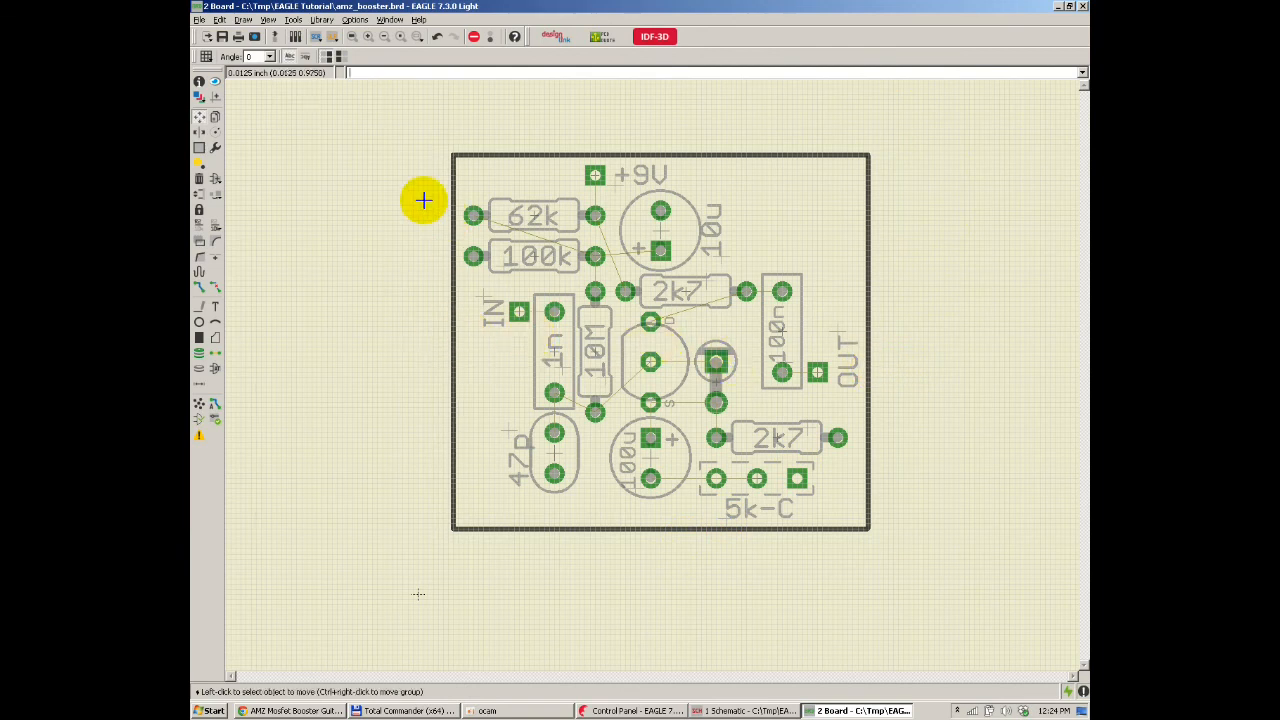
pyautogui.click(351, 36)
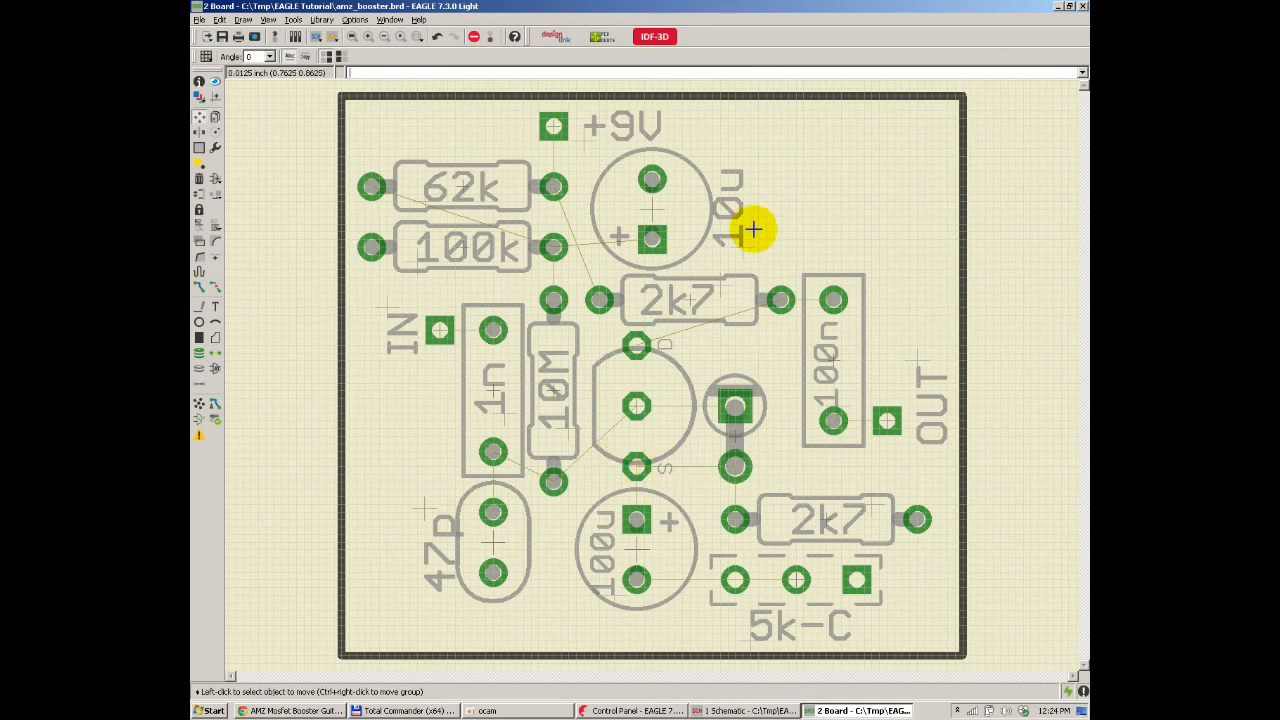
# Step: Move the +9V label to the left of its pad and keep the pad in line above the 62k resistor's right pad
pyautogui.click(553, 126)
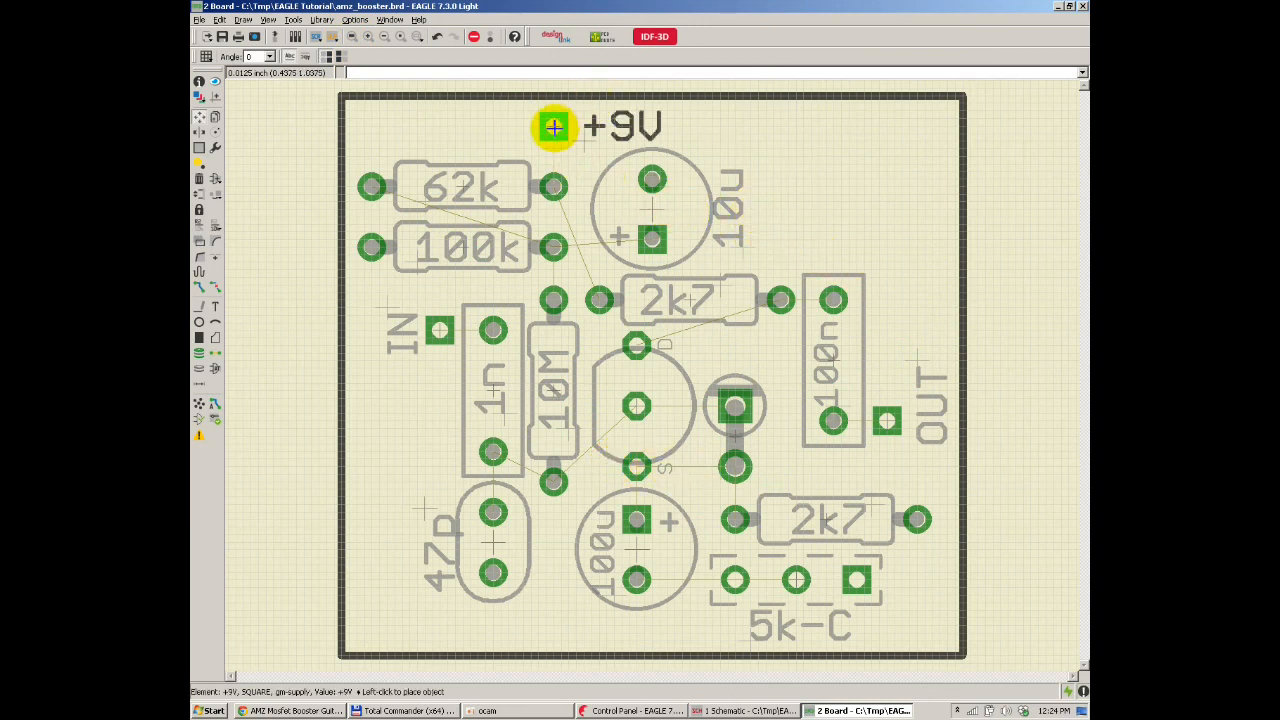
pyautogui.click(553, 133)
pyautogui.click(584, 141)
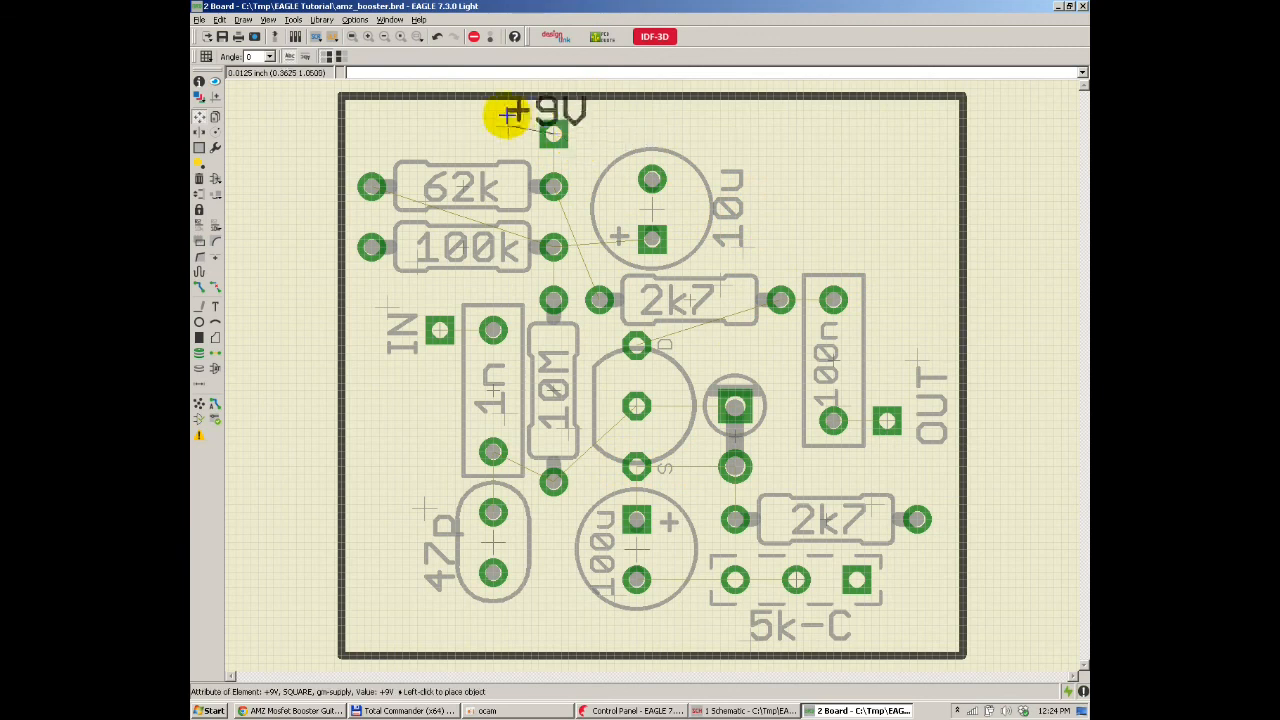
pyautogui.click(450, 136)
pyautogui.click(552, 131)
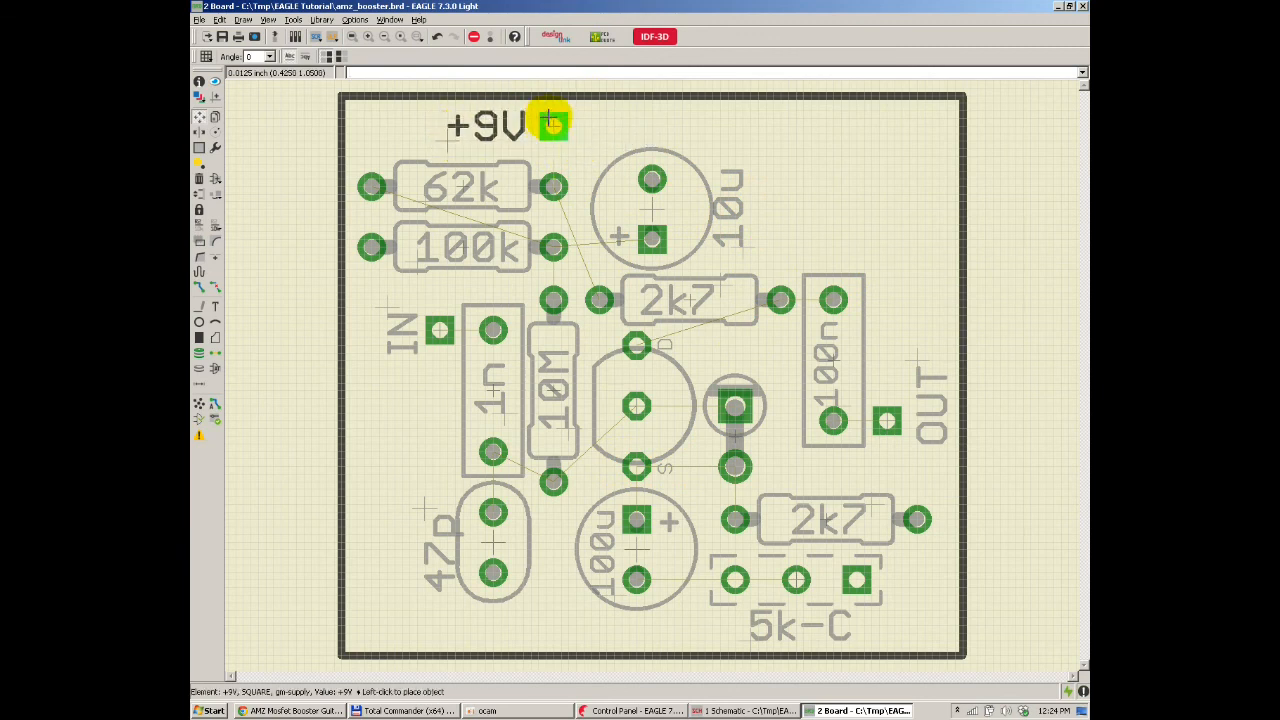
pyautogui.click(553, 126)
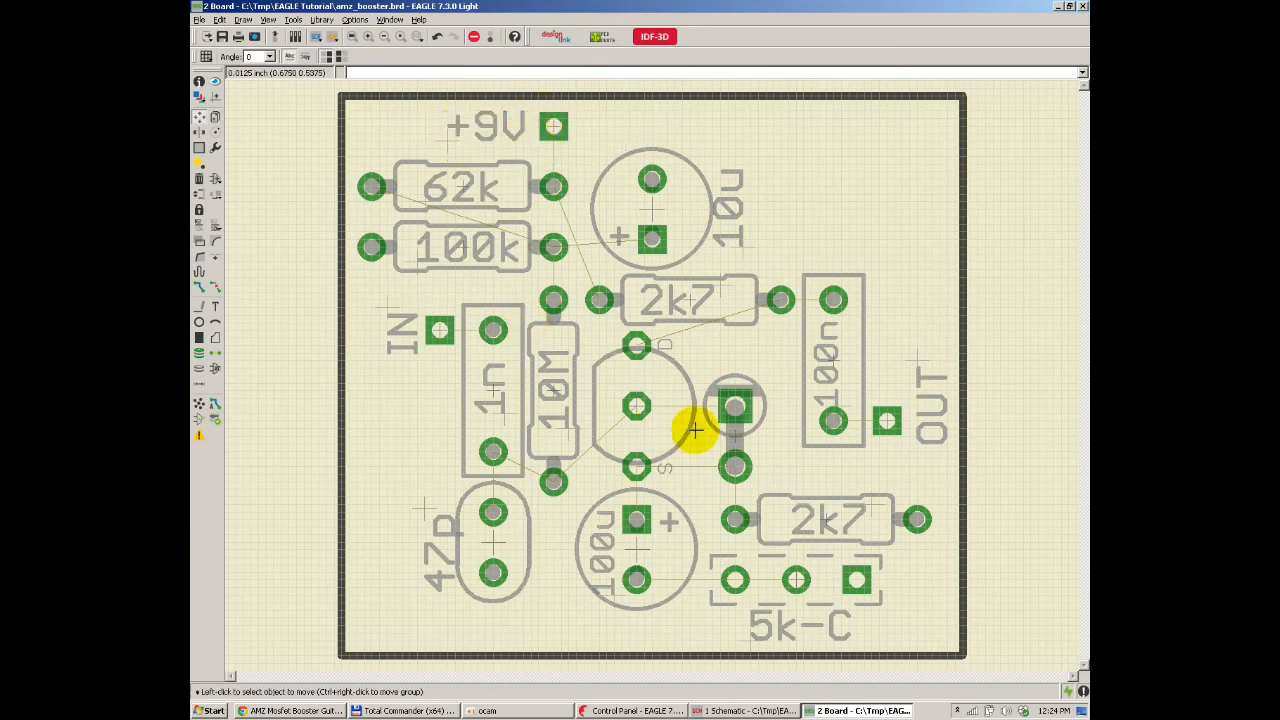
# Step: Shift the IN pad and the 1n capacitor slightly left, and realign the 47p capacitor beneath the 1n
pyautogui.click(555, 398)
pyautogui.click(555, 396)
pyautogui.click(555, 394)
pyautogui.click(552, 392)
pyautogui.click(452, 346)
pyautogui.click(429, 346)
pyautogui.click(491, 372)
pyautogui.click(483, 389)
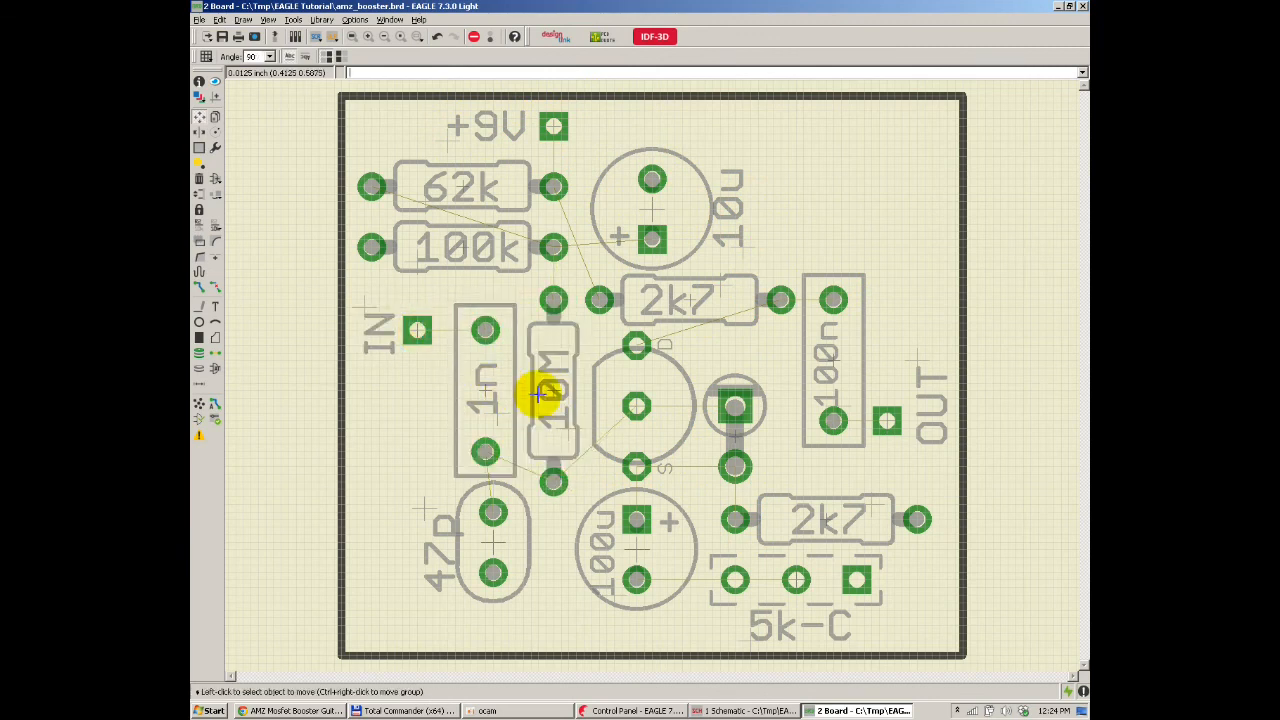
pyautogui.click(503, 562)
pyautogui.click(503, 562)
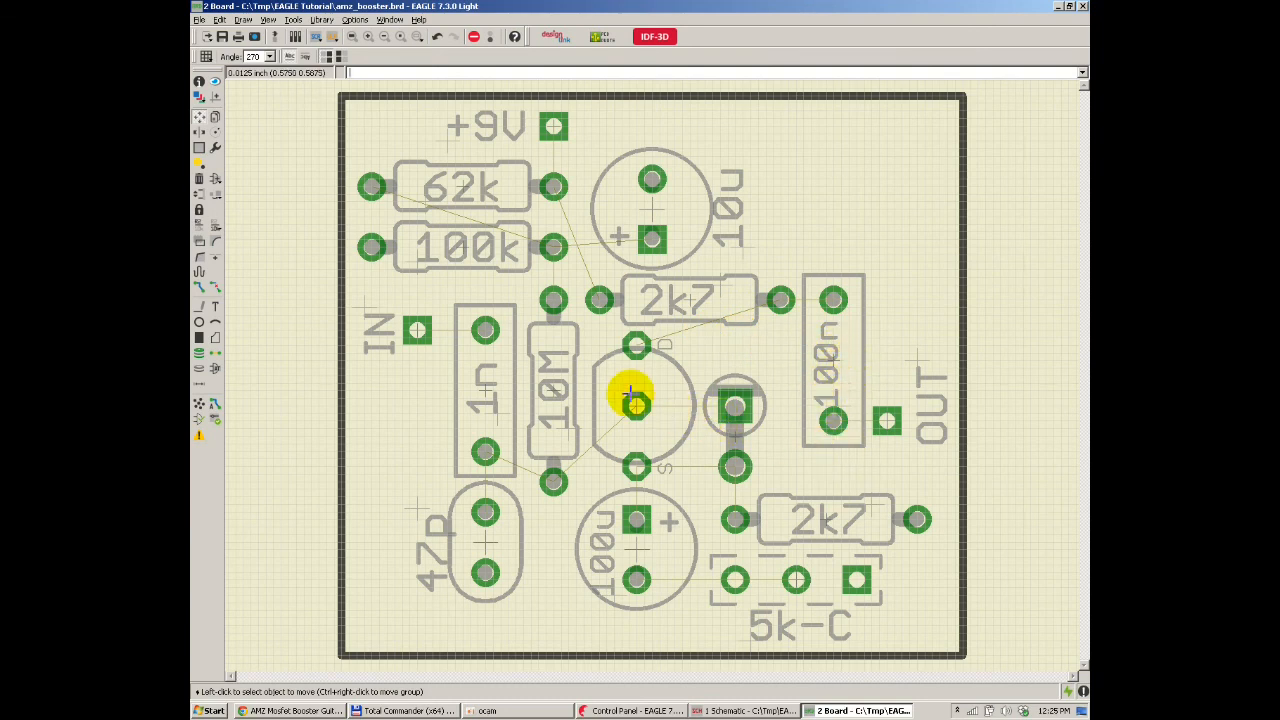
# Step: Set up trace routing on layer 16 Bottom with wire bend style 1 and a width of 0.032
pyautogui.click(203, 292)
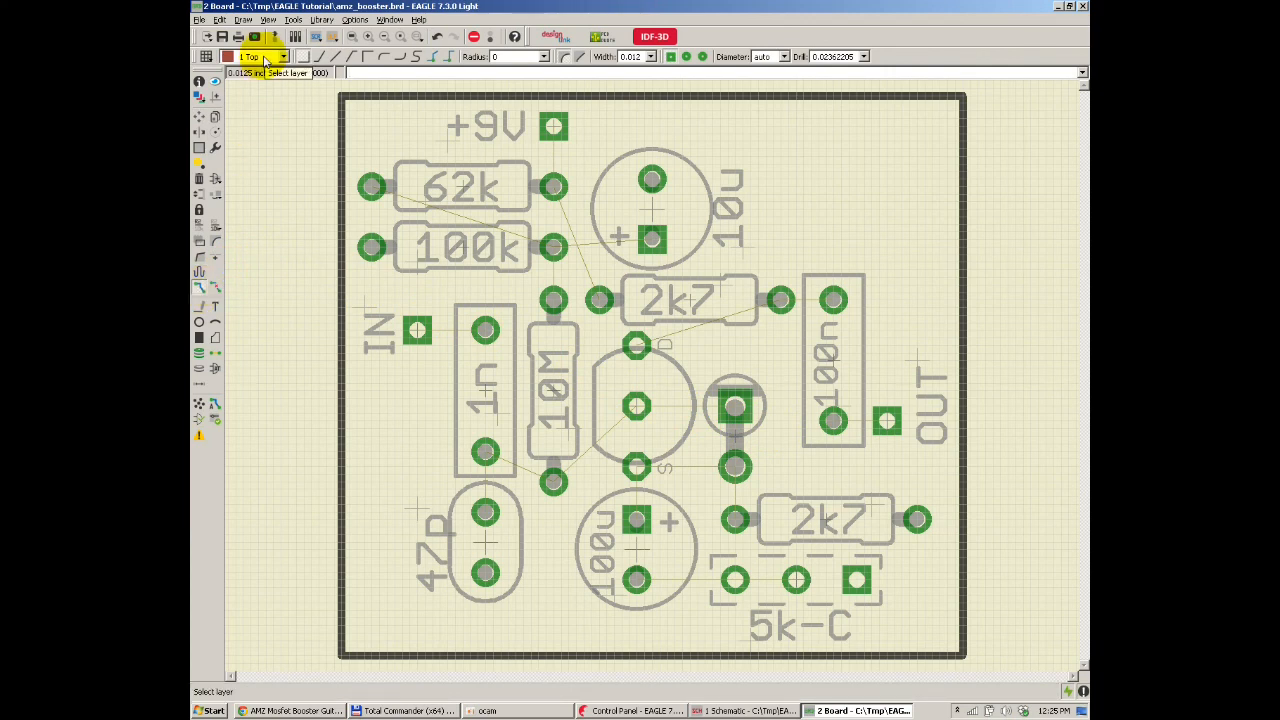
pyautogui.click(266, 58)
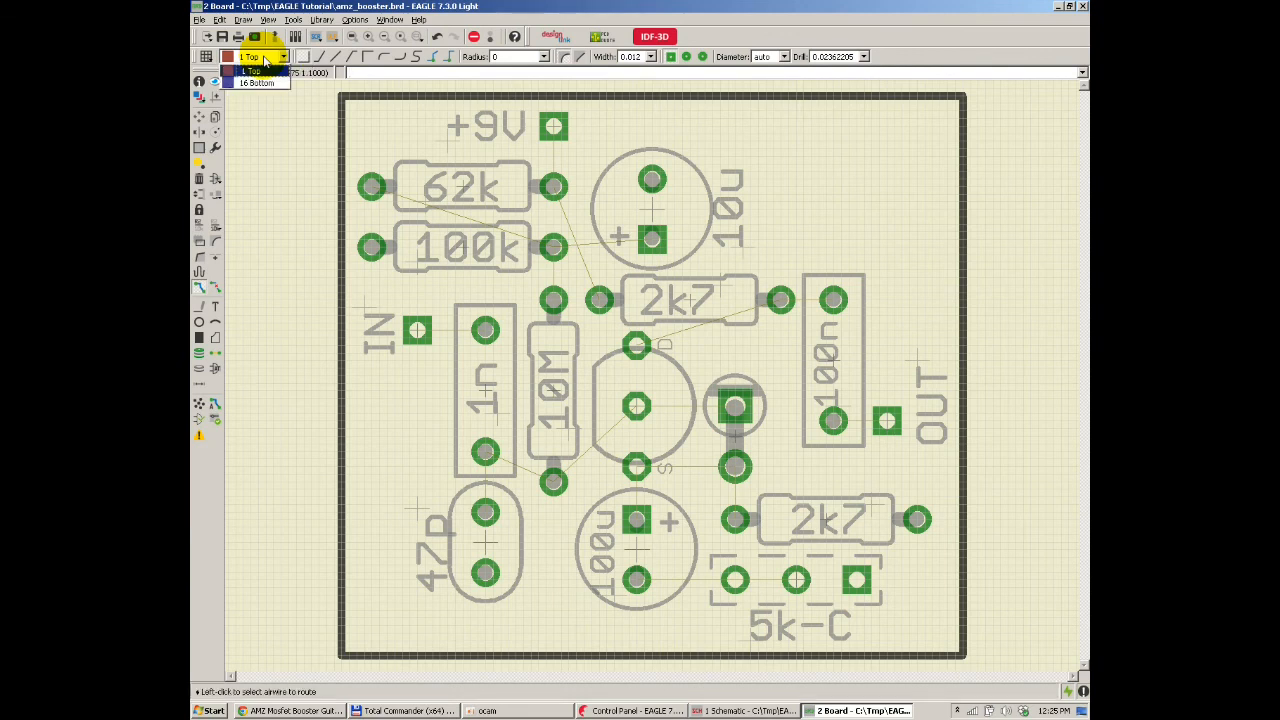
pyautogui.click(257, 84)
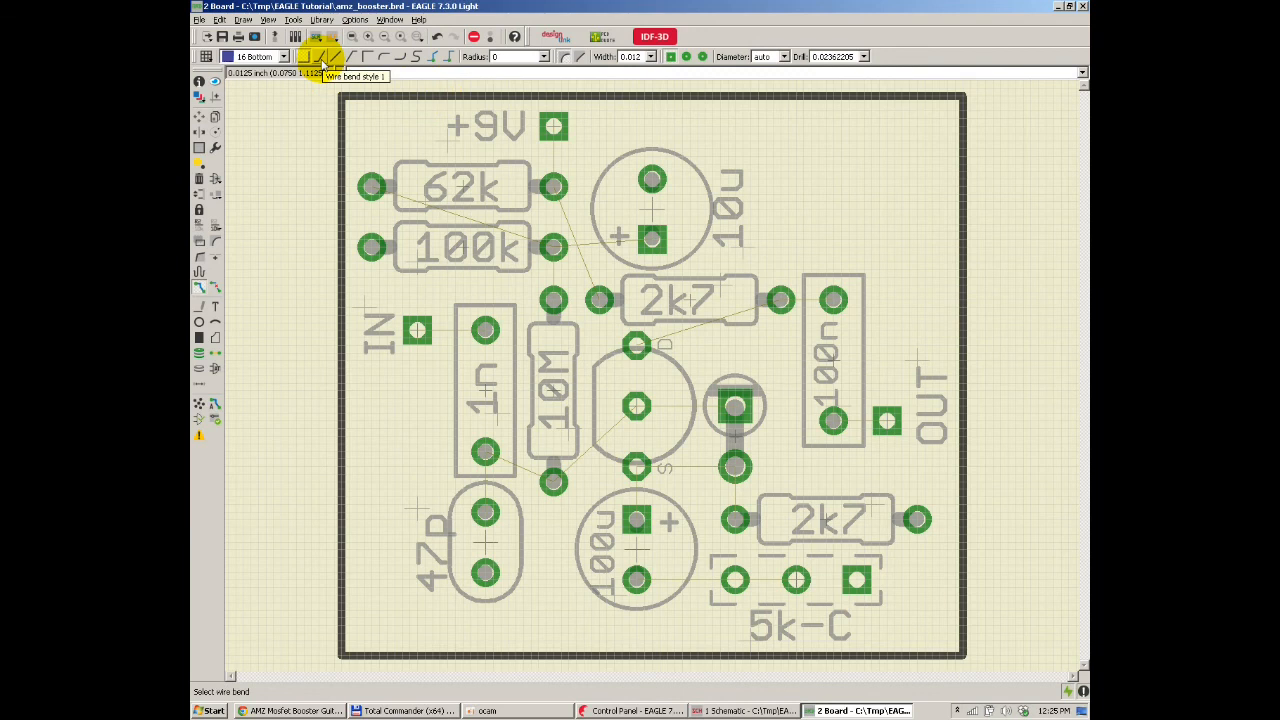
pyautogui.click(321, 59)
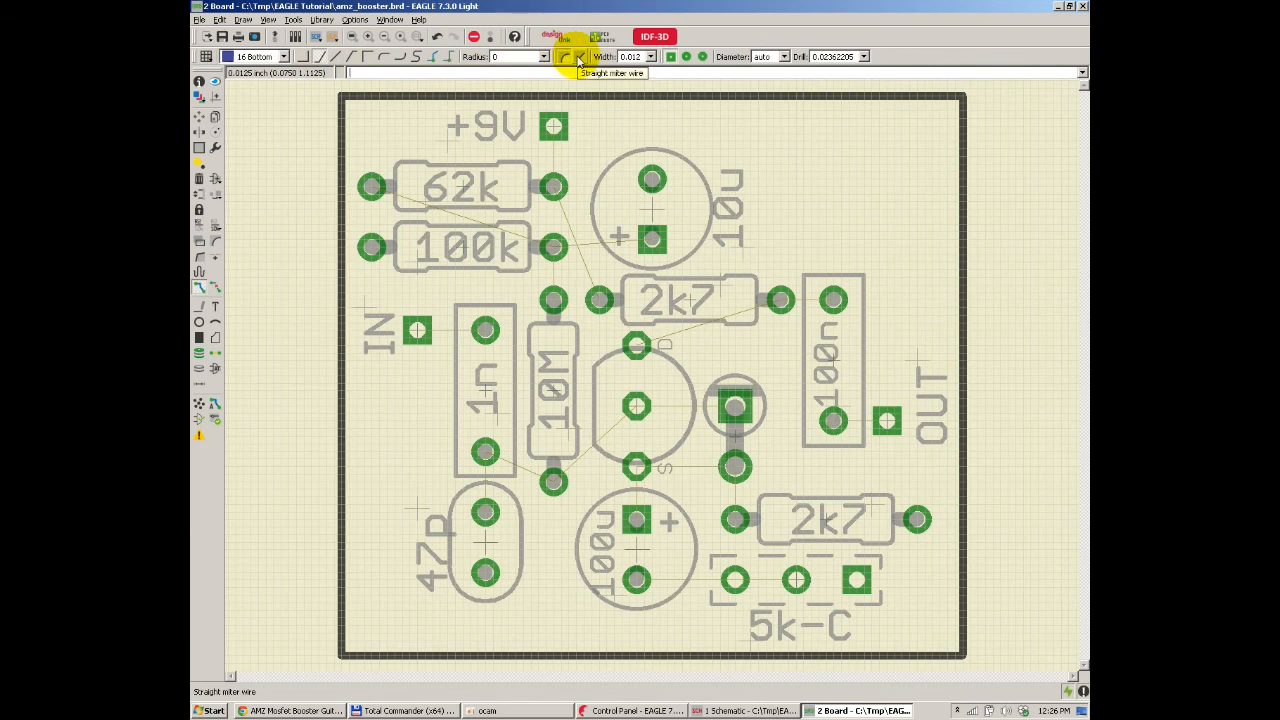
pyautogui.click(651, 57)
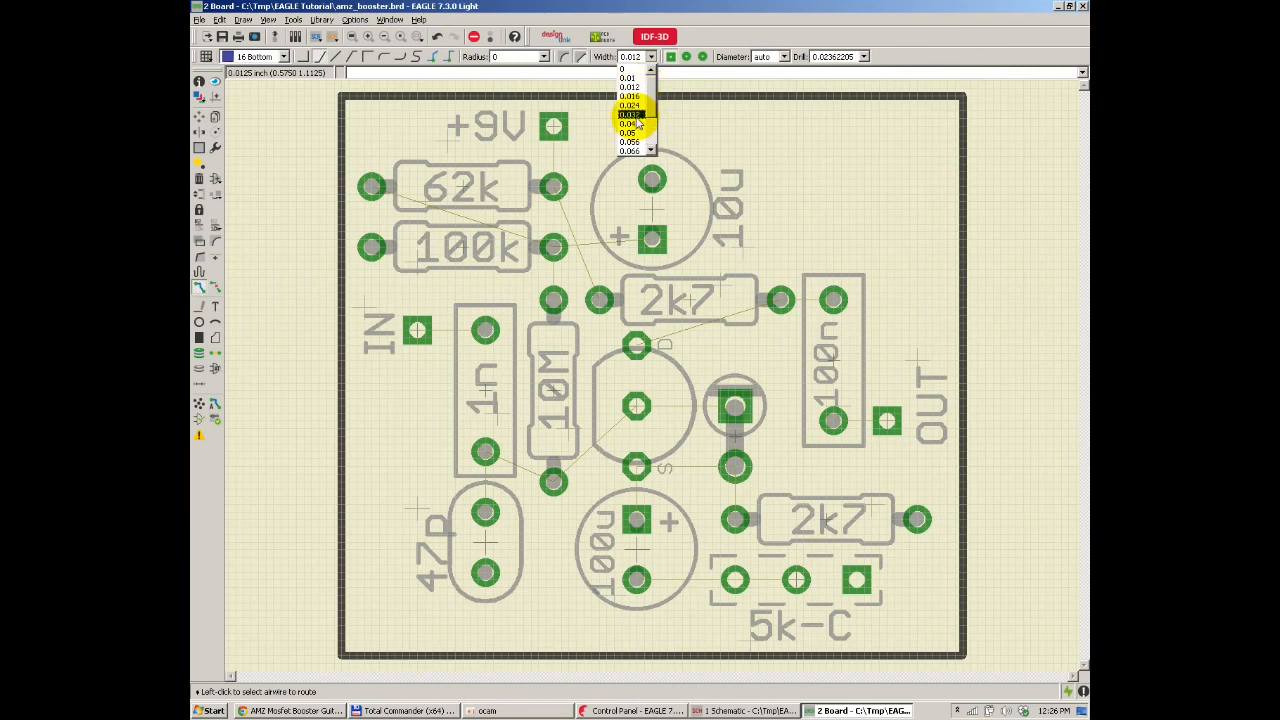
pyautogui.click(628, 116)
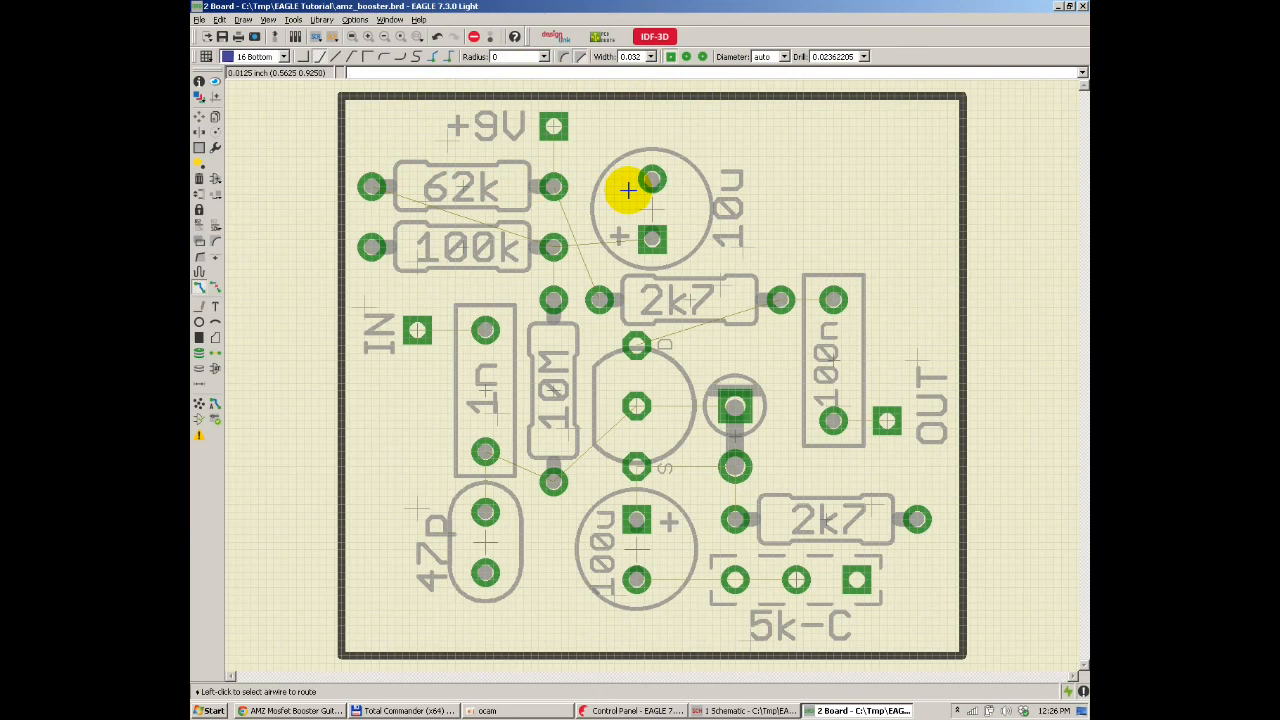
# Step: Move the 62k and 100k resistors up slightly so their pads are level with the 10u capacitor's pads
pyautogui.click(199, 116)
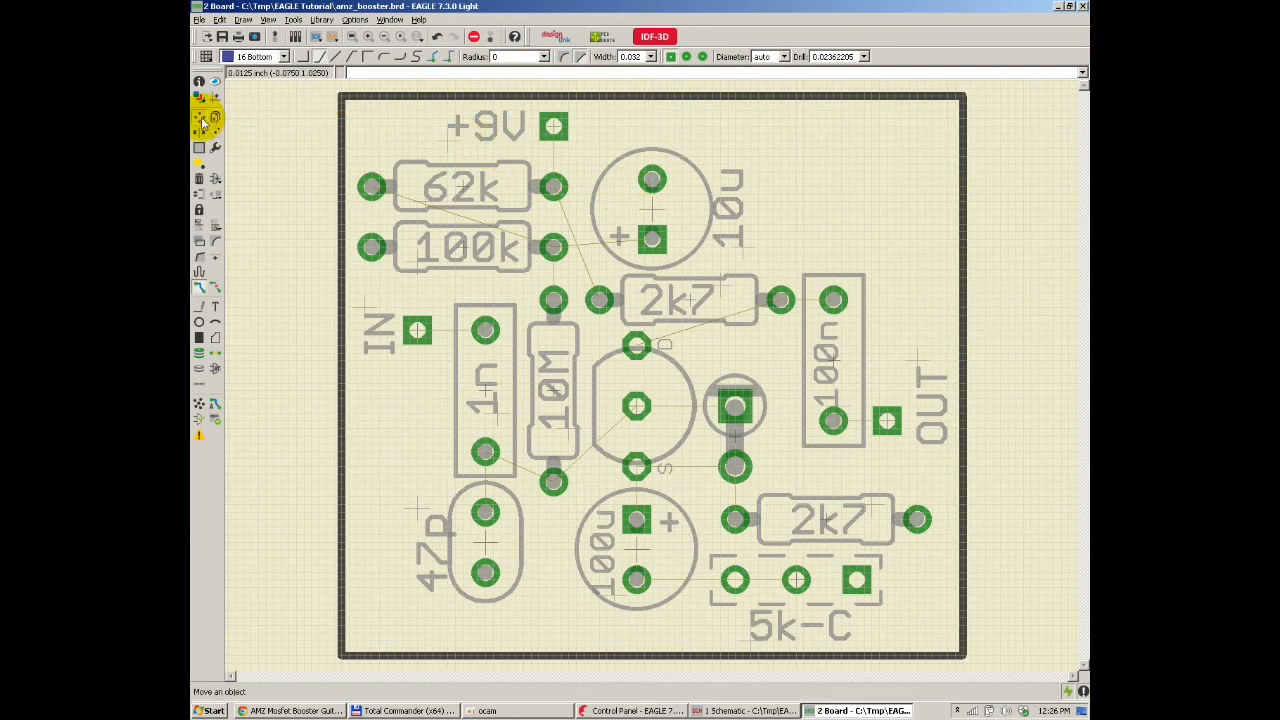
pyautogui.click(675, 210)
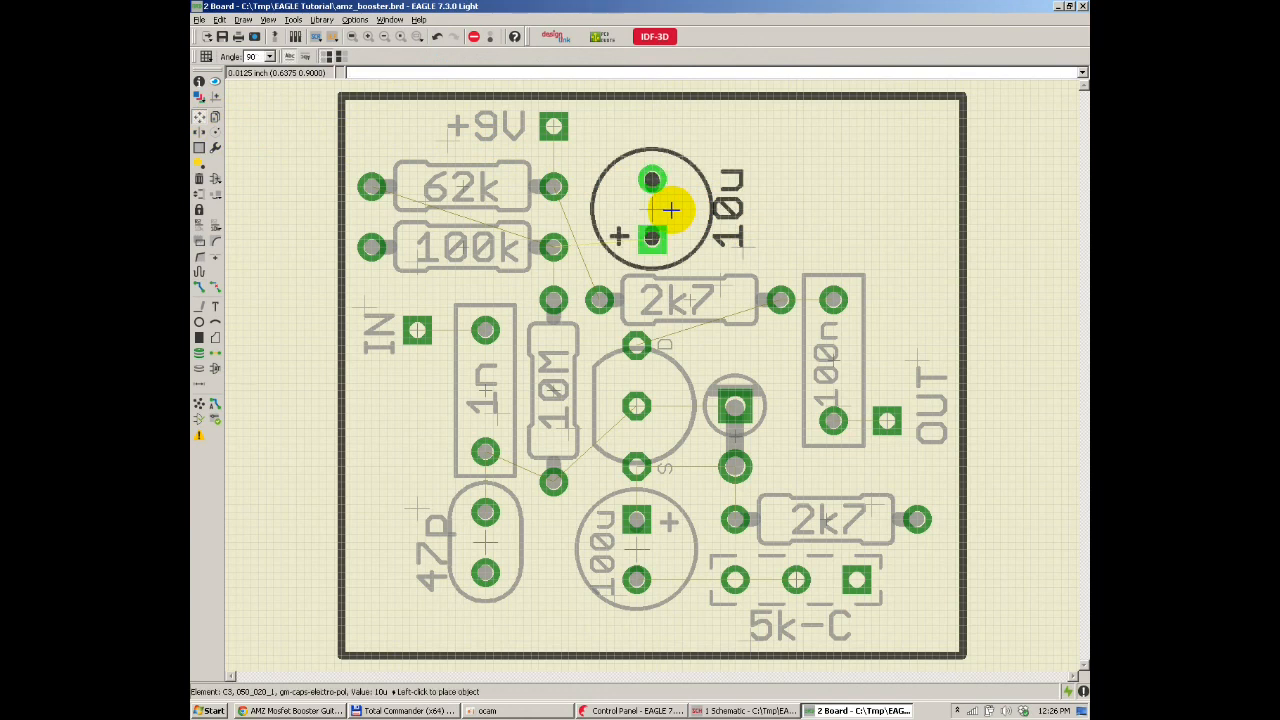
pyautogui.click(670, 210)
pyautogui.click(462, 186)
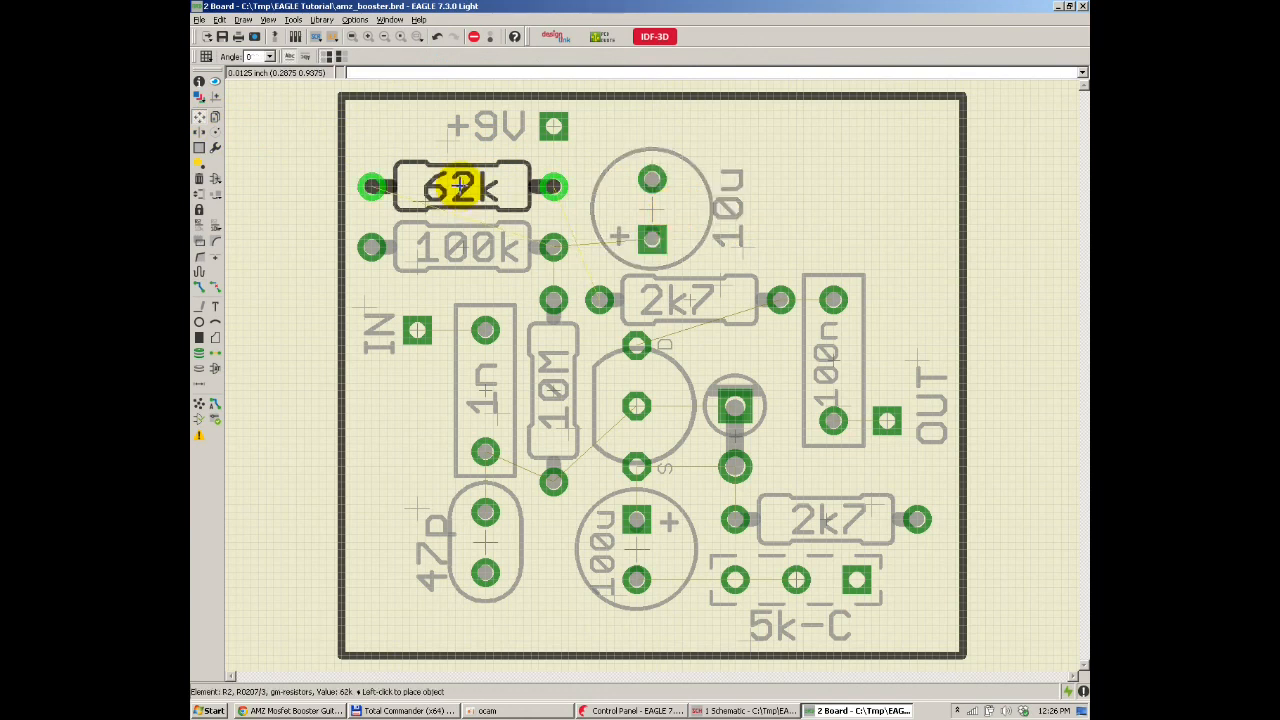
pyautogui.click(462, 180)
pyautogui.click(462, 249)
pyautogui.click(463, 241)
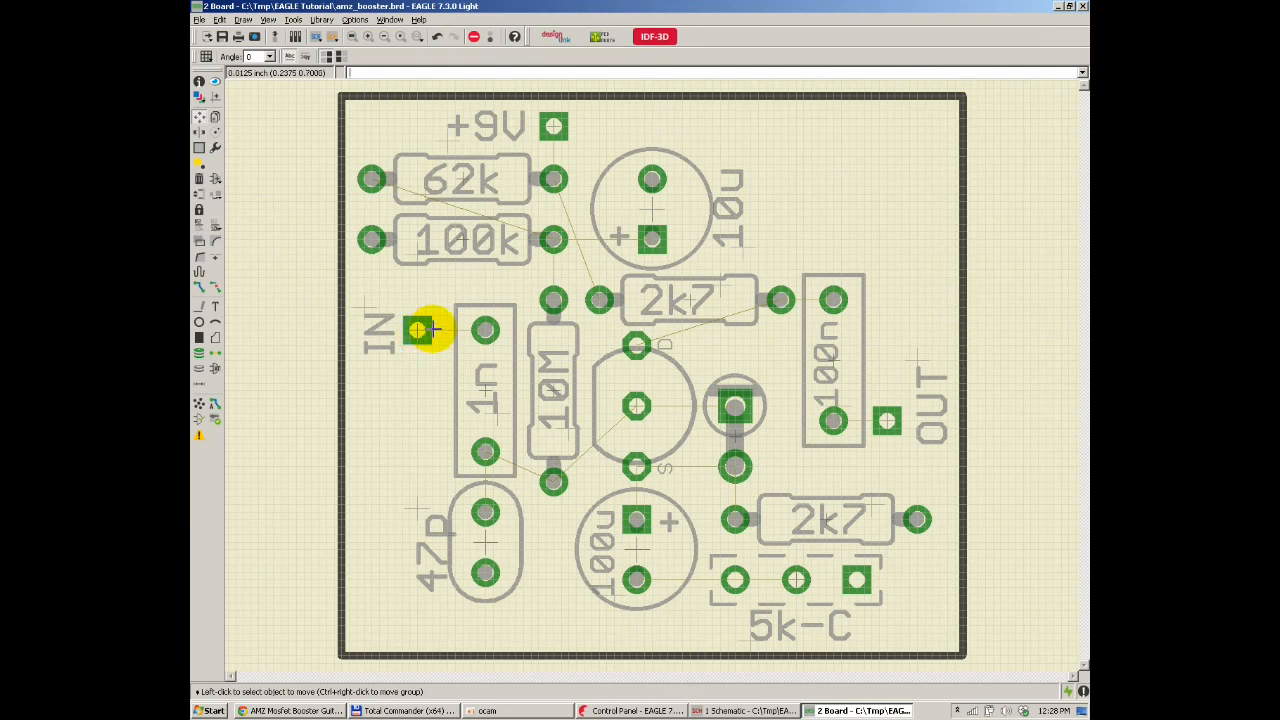
pyautogui.click(432, 329)
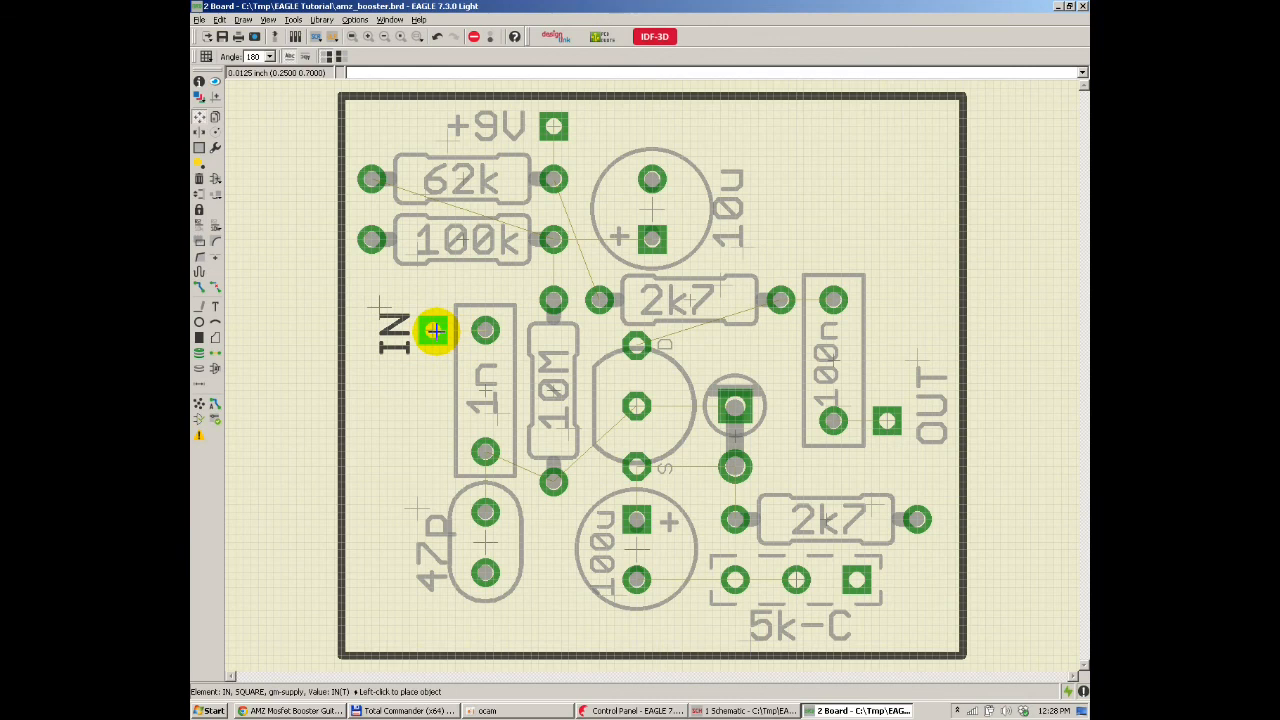
pyautogui.click(417, 330)
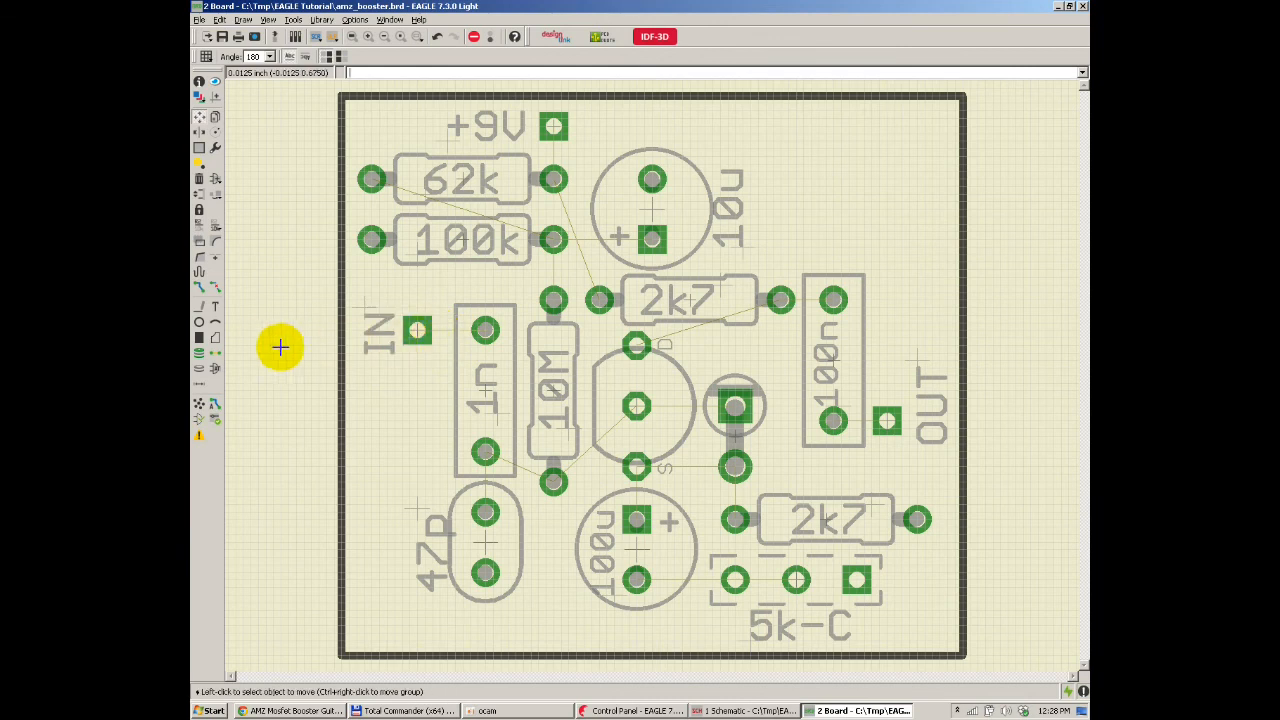
# Step: Route traces from the IN pad to the 1n capacitor's top pad and between the 47p top and 1n bottom pads
pyautogui.click(199, 288)
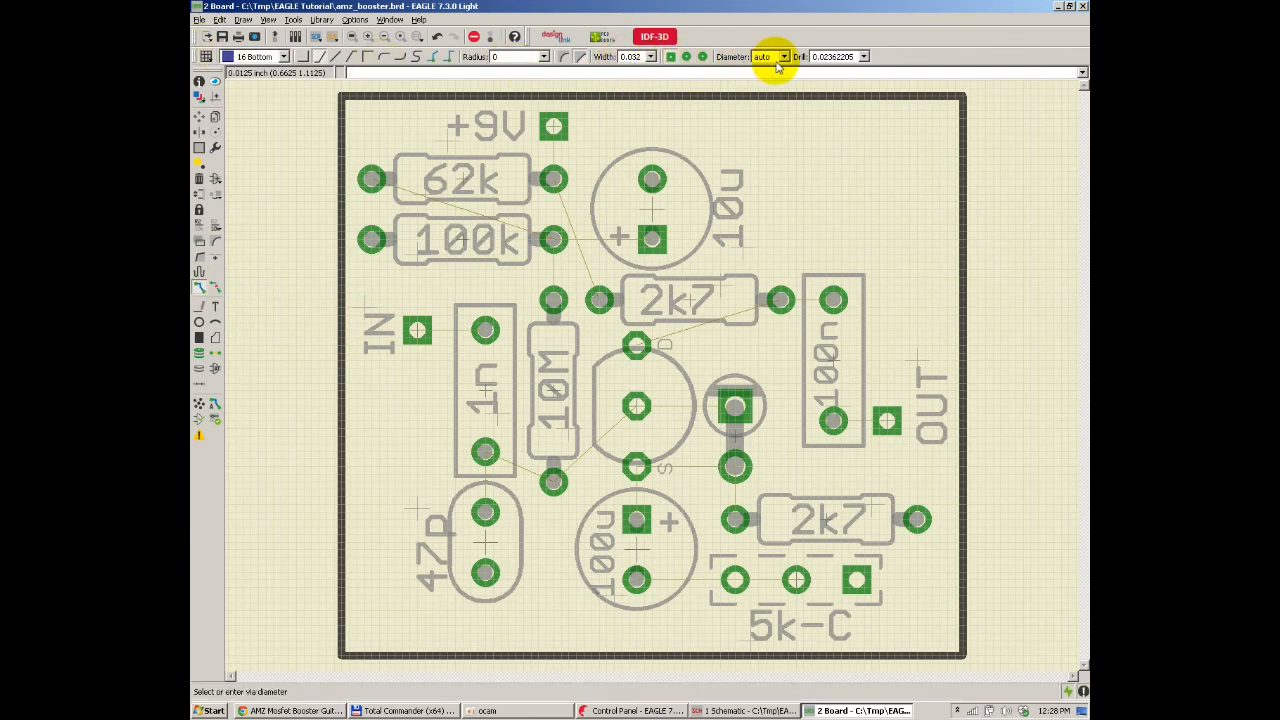
pyautogui.click(417, 330)
pyautogui.click(484, 330)
pyautogui.click(485, 512)
pyautogui.click(485, 452)
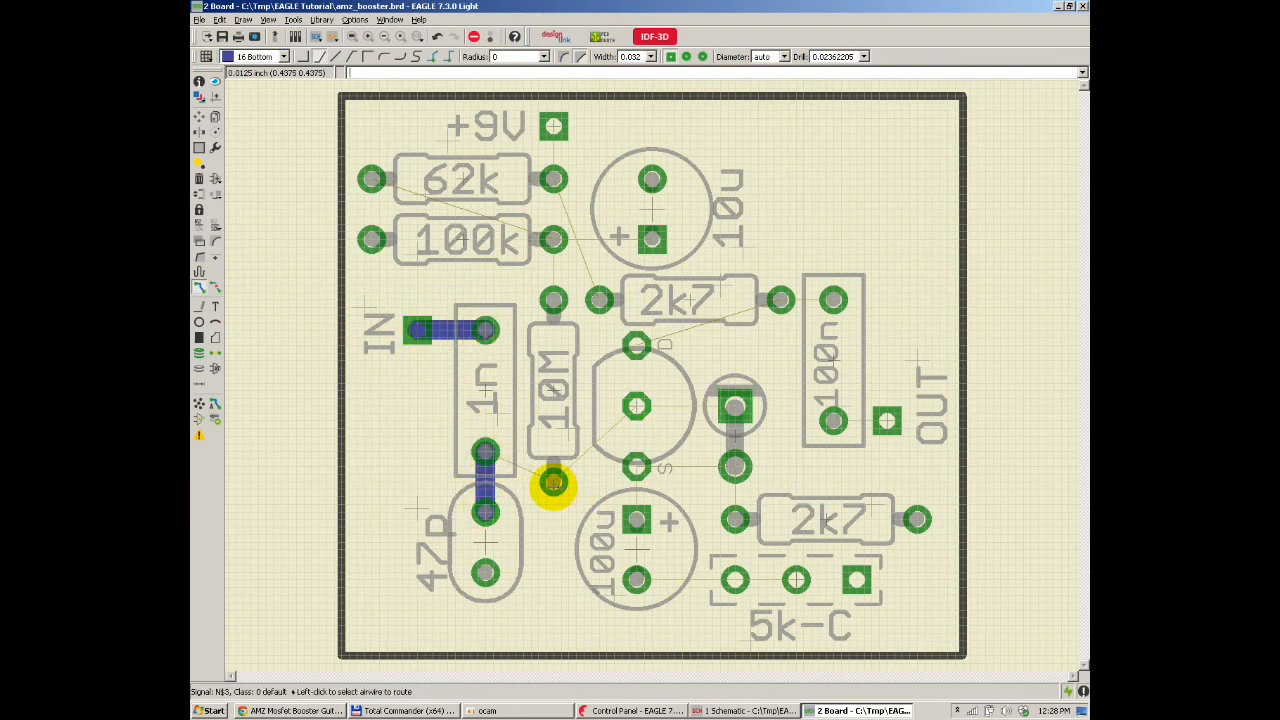
# Step: Route a bottom-layer trace from the 10M resistor's lower pad to the 1n capacitor's lower pad
pyautogui.click(551, 480)
pyautogui.click(552, 458)
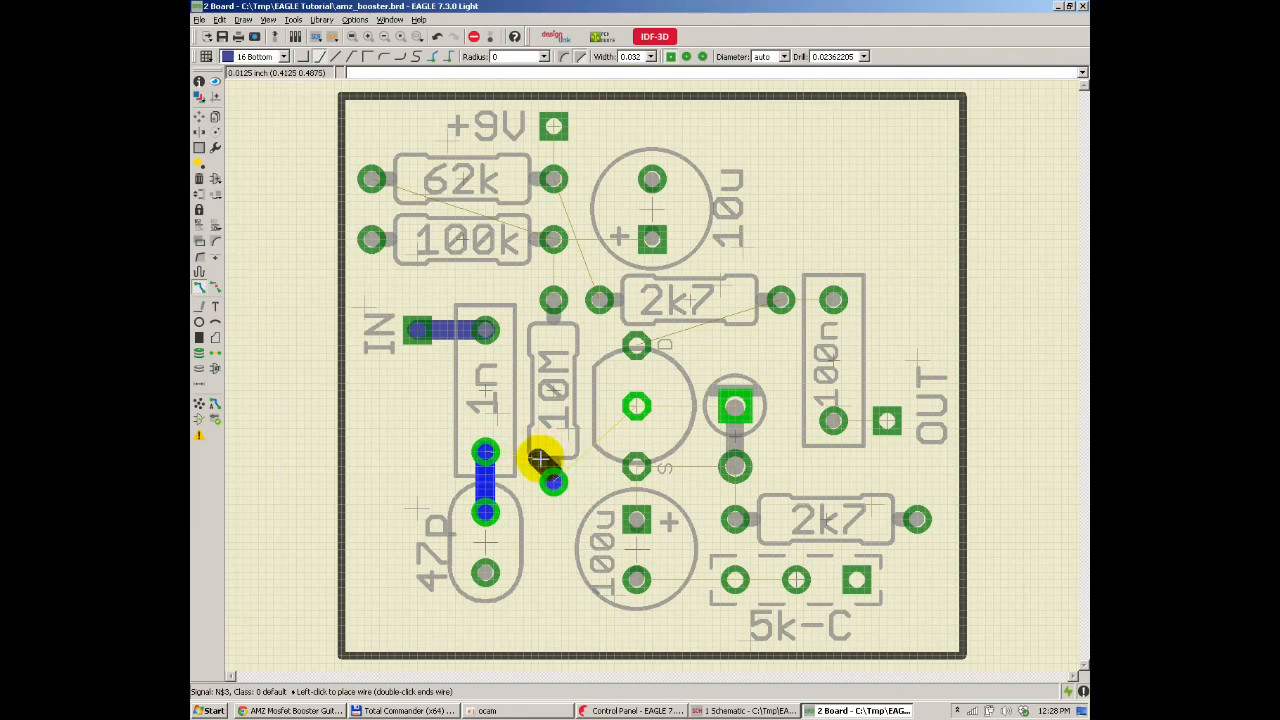
pyautogui.scroll(3, 546, 457)
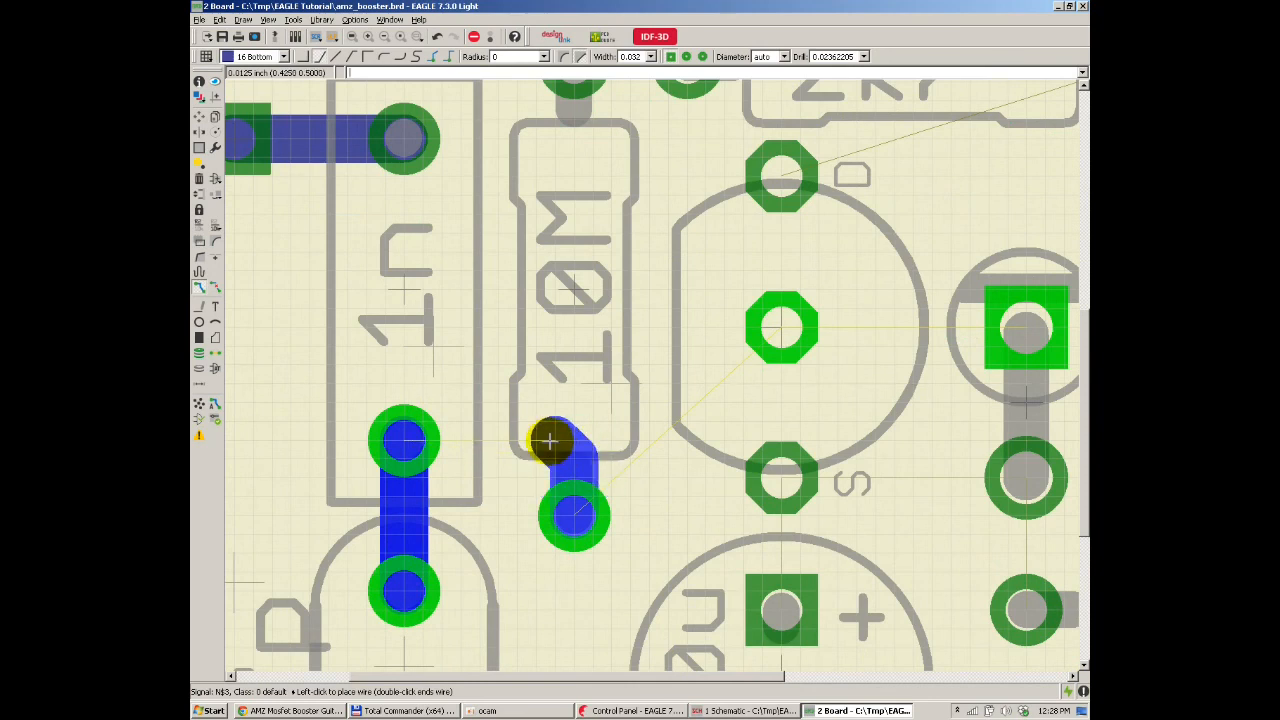
pyautogui.click(406, 434)
pyautogui.scroll(-2, 434, 420)
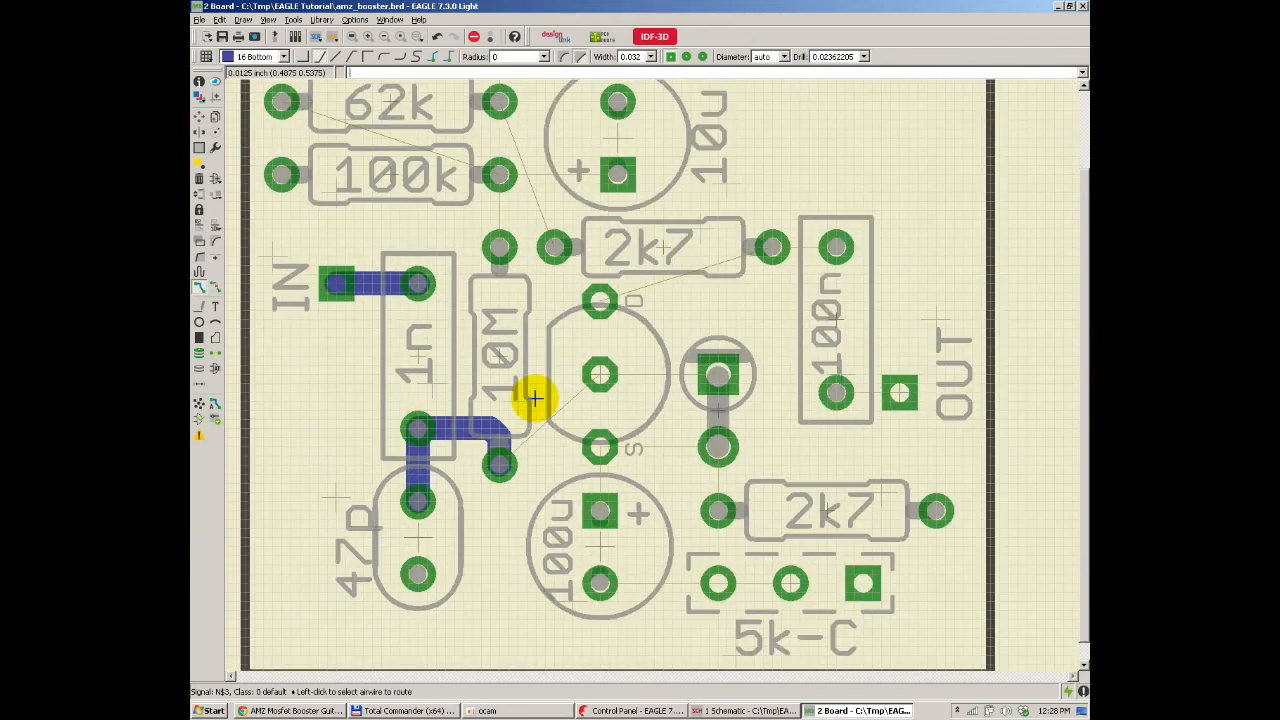
# Step: Route a trace from the transistor's middle pad to the existing trace joining the 1n capacitor and the 10M resistor
pyautogui.scroll(3, 536, 398)
pyautogui.click(640, 366)
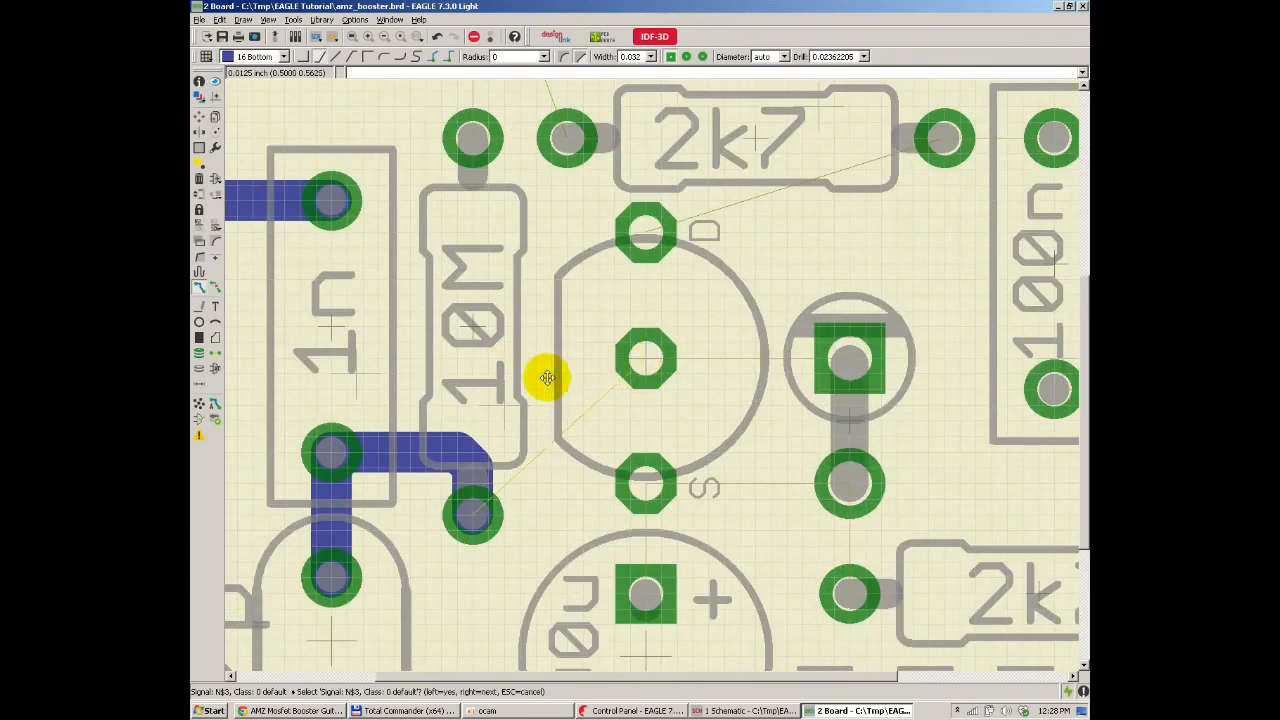
pyautogui.click(607, 357)
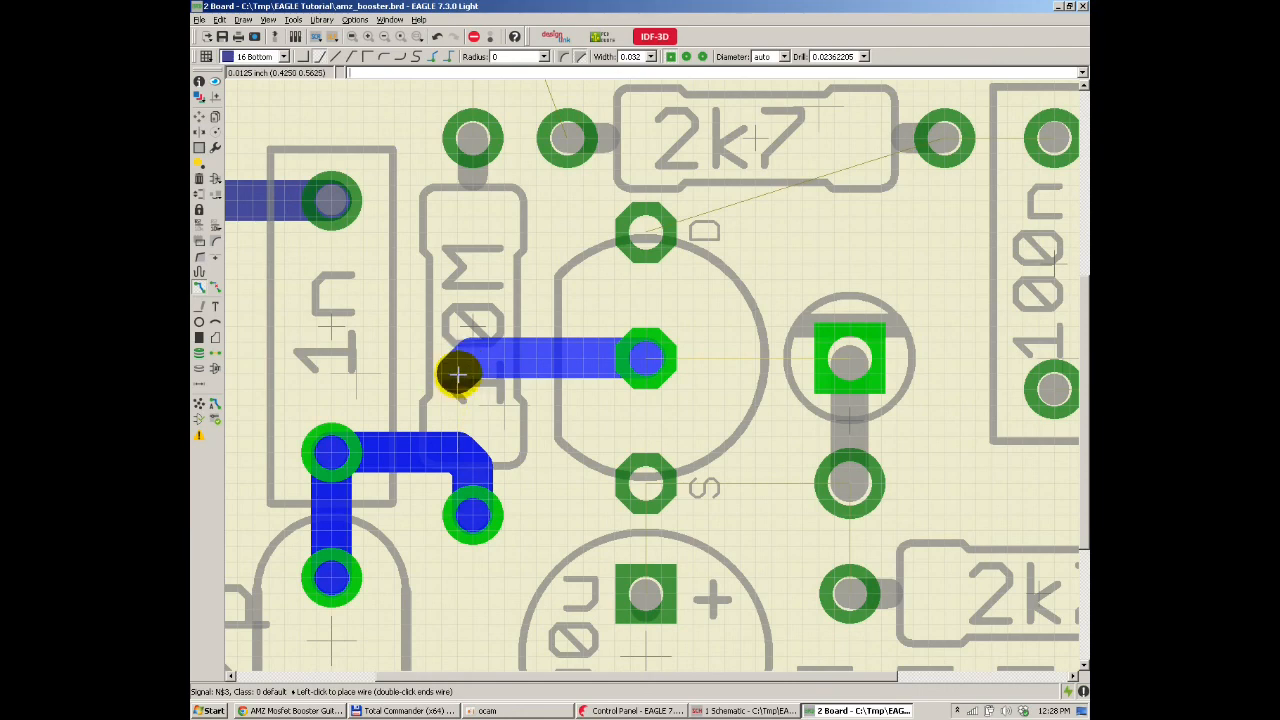
pyautogui.click(451, 432)
pyautogui.scroll(-3, 451, 432)
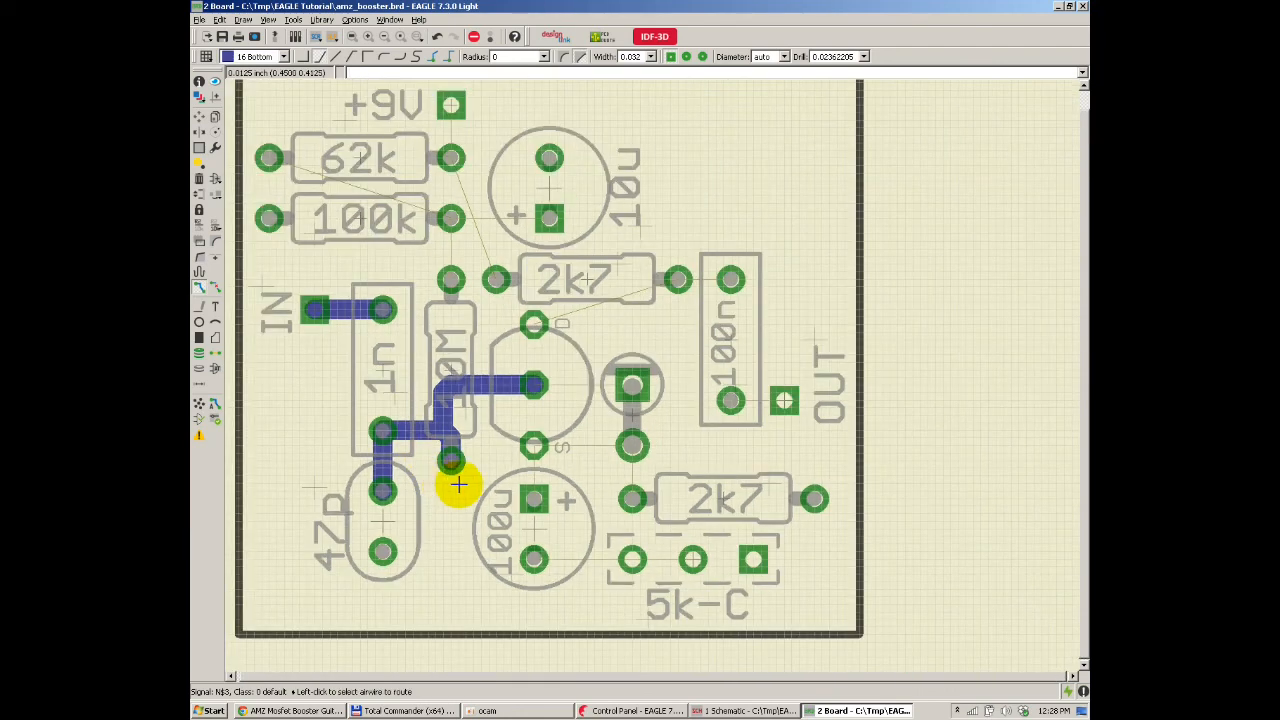
# Step: Route a trace from the 100u capacitor's positive pad to the transistor's S pad
pyautogui.scroll(2, 458, 484)
pyautogui.click(549, 509)
pyautogui.click(549, 434)
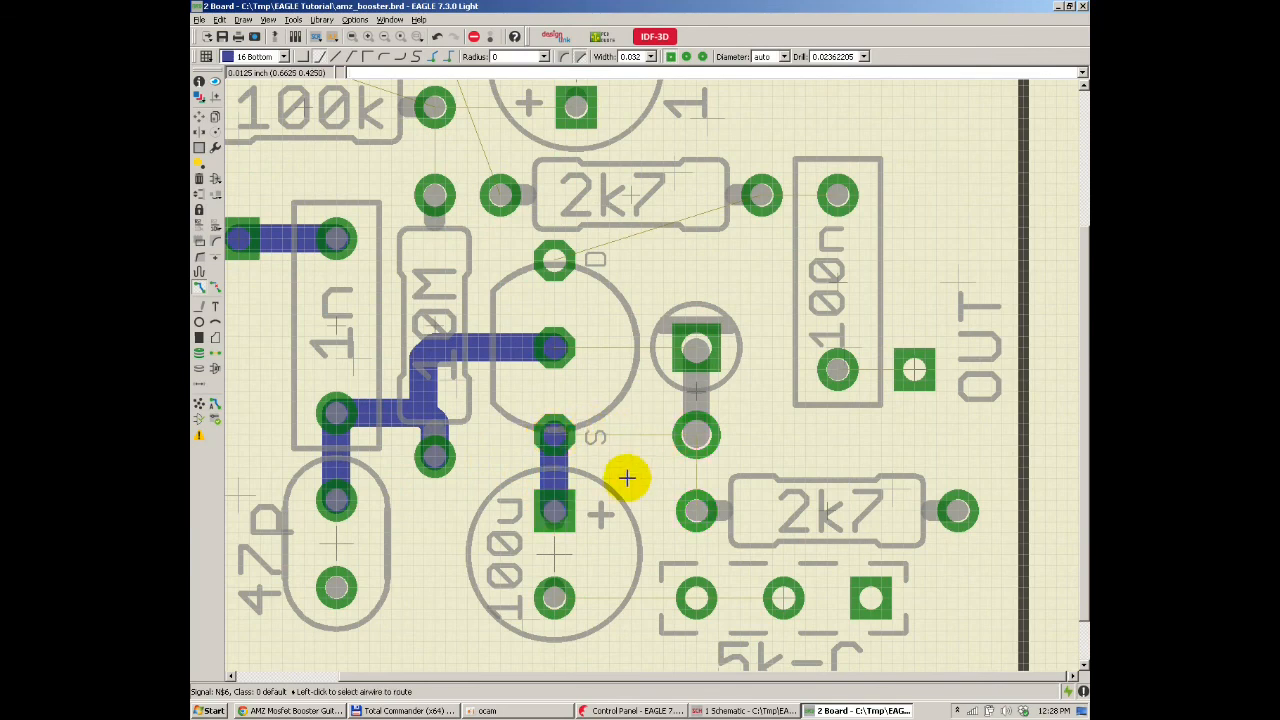
# Step: Route the lower 2k7's left pad via the diode's round pad to the transistor's S pad, and the diode's square pad to the transistor's middle pad
pyautogui.click(692, 506)
pyautogui.click(695, 432)
pyautogui.click(550, 432)
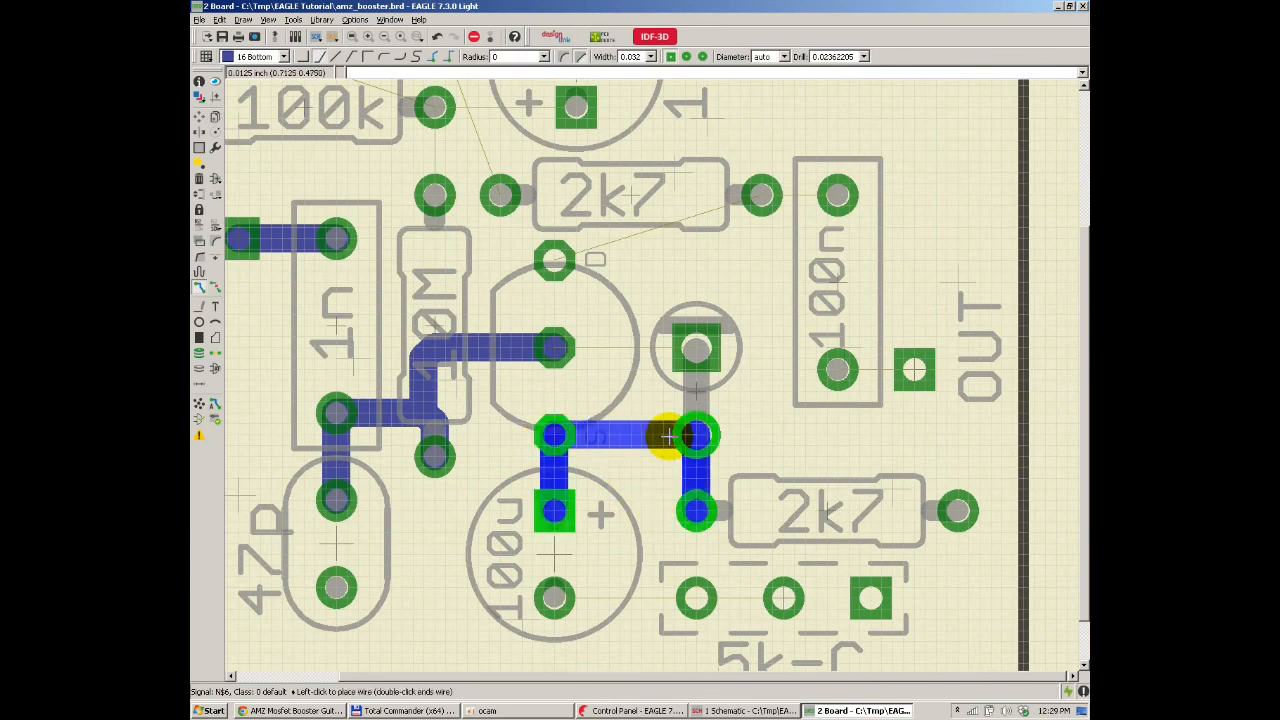
pyautogui.click(695, 433)
pyautogui.click(695, 347)
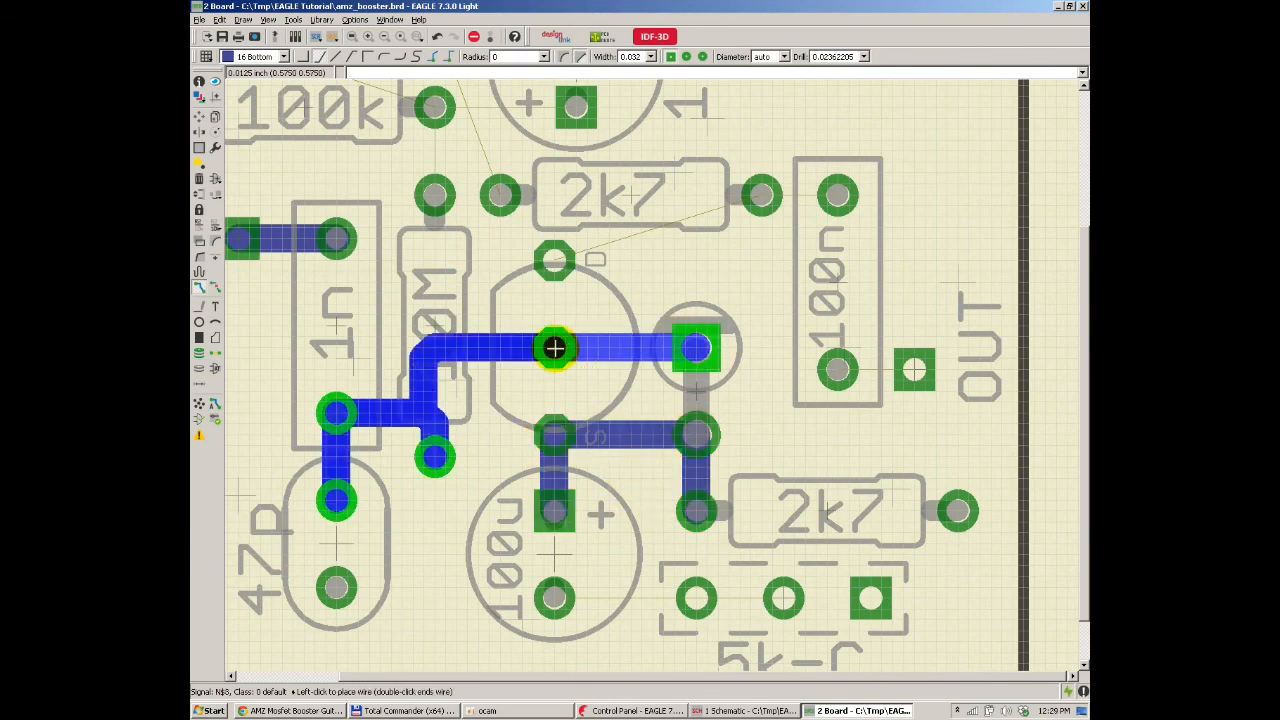
pyautogui.click(554, 347)
# Step: Route traces from the 62k resistor's left pad to the 100k's right pad and on to the 10M's upper pad
pyautogui.scroll(-3, 554, 347)
pyautogui.scroll(3, 520, 271)
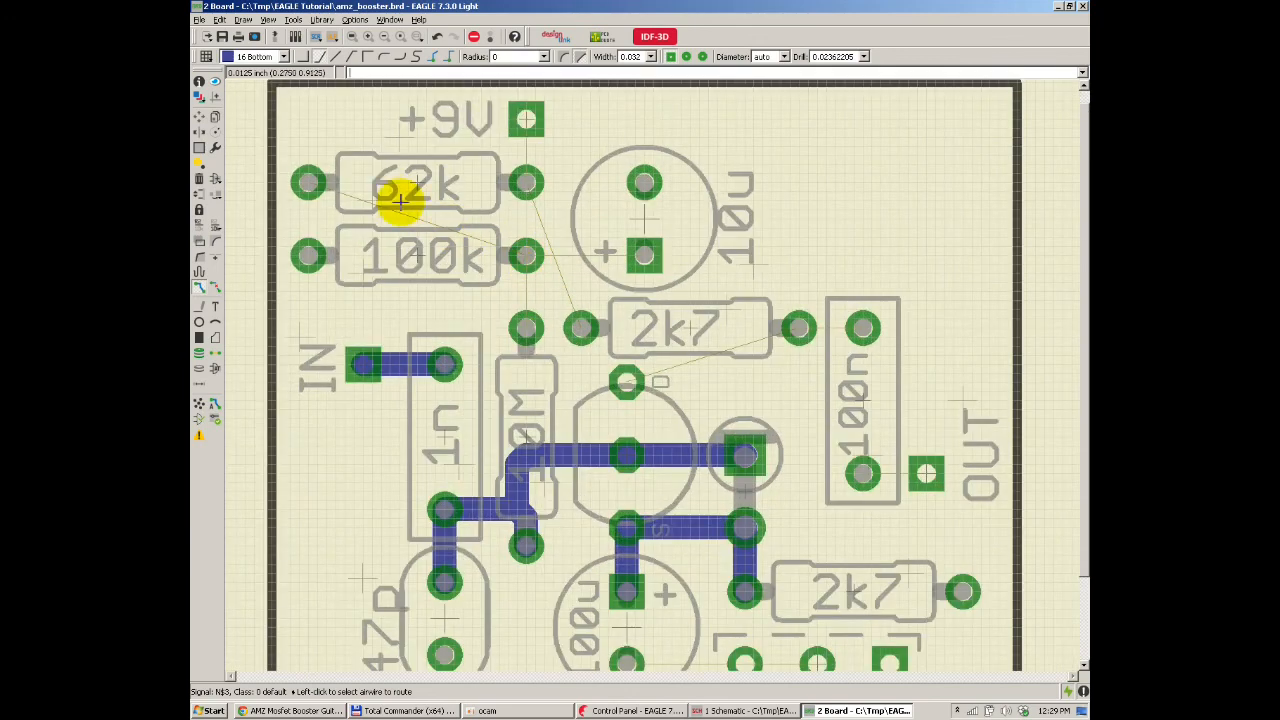
pyautogui.click(312, 182)
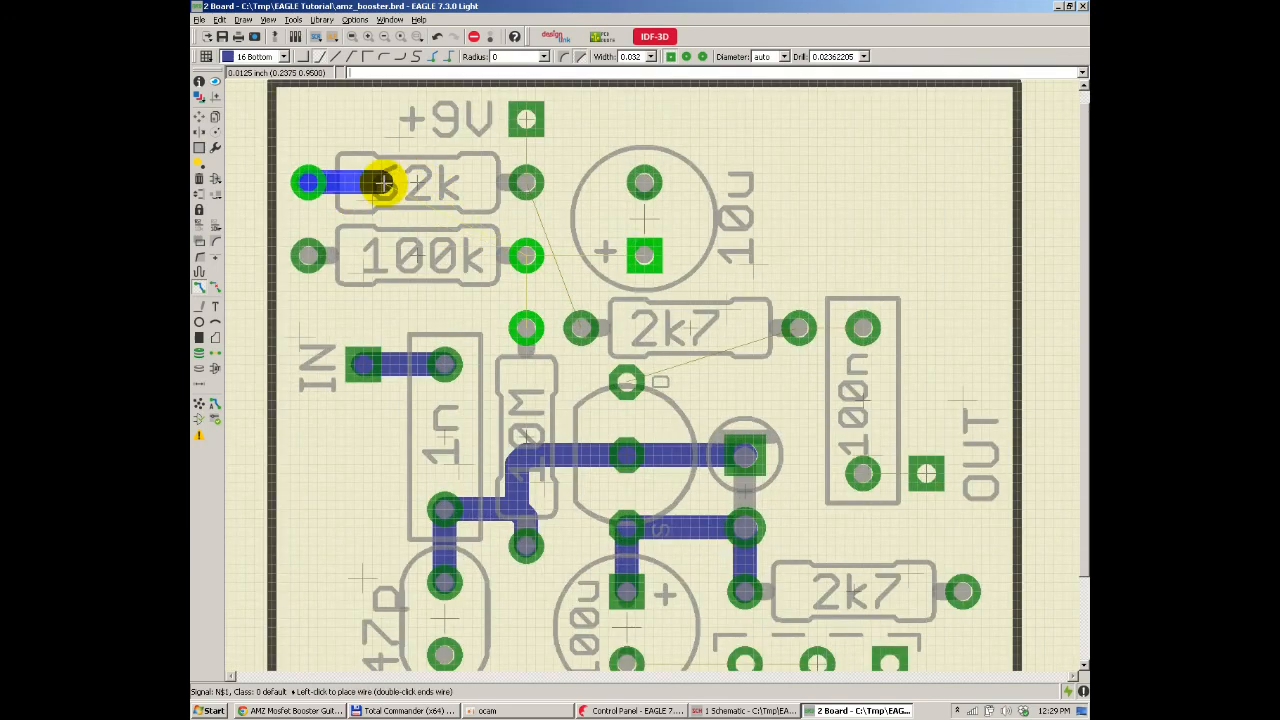
pyautogui.click(526, 256)
pyautogui.click(526, 321)
pyautogui.click(525, 257)
# Step: Route a trace from the 10u capacitor's positive pad to the 100k resistor's right pad
pyautogui.scroll(-2, 516, 340)
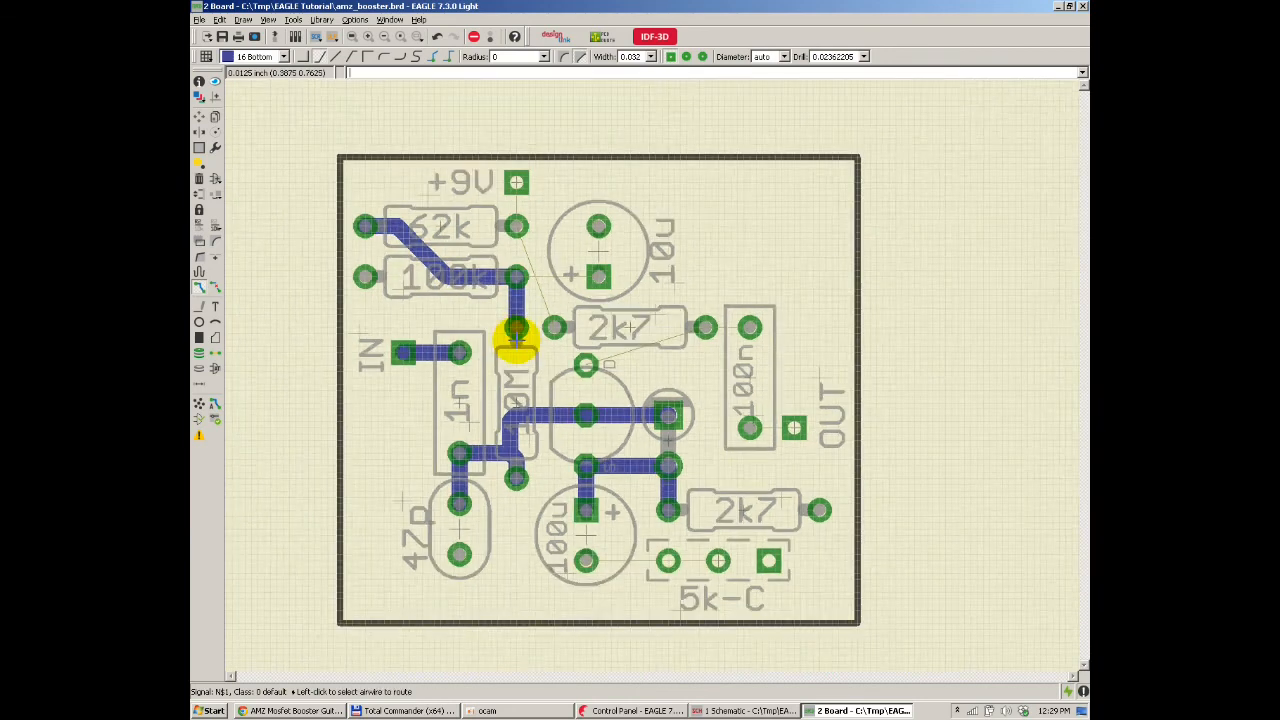
pyautogui.scroll(3, 540, 235)
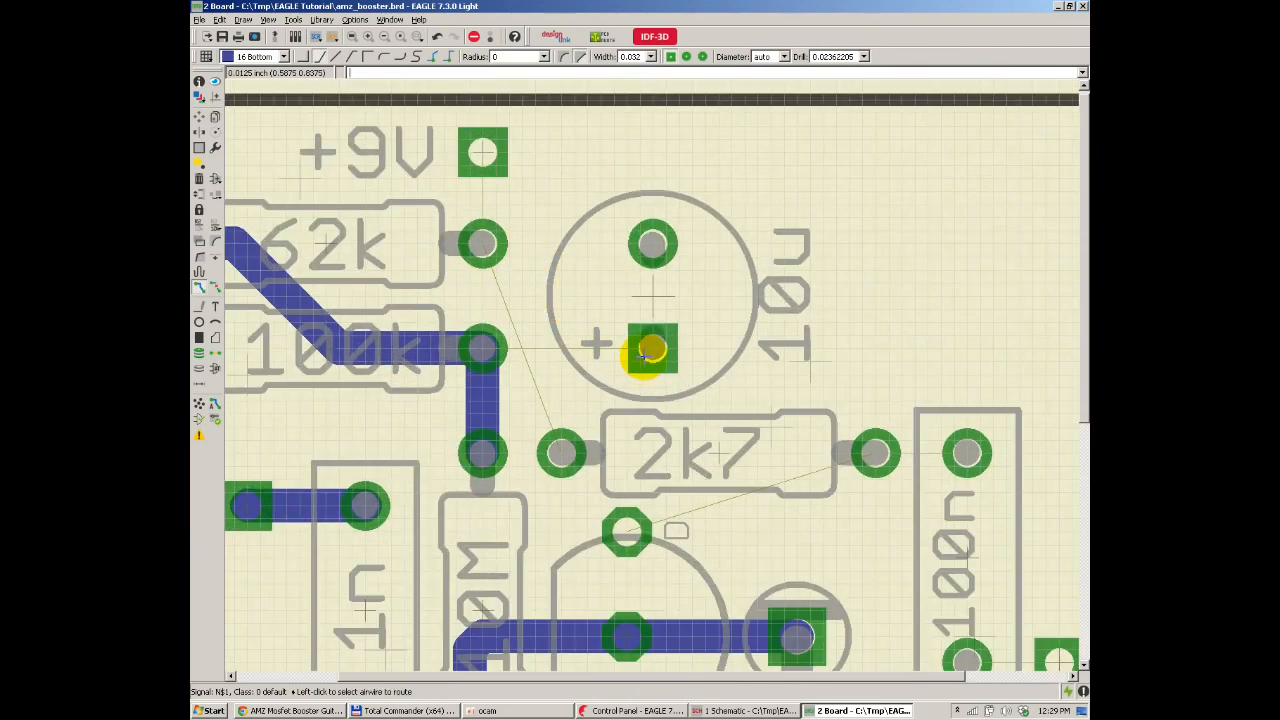
pyautogui.click(648, 352)
pyautogui.click(482, 348)
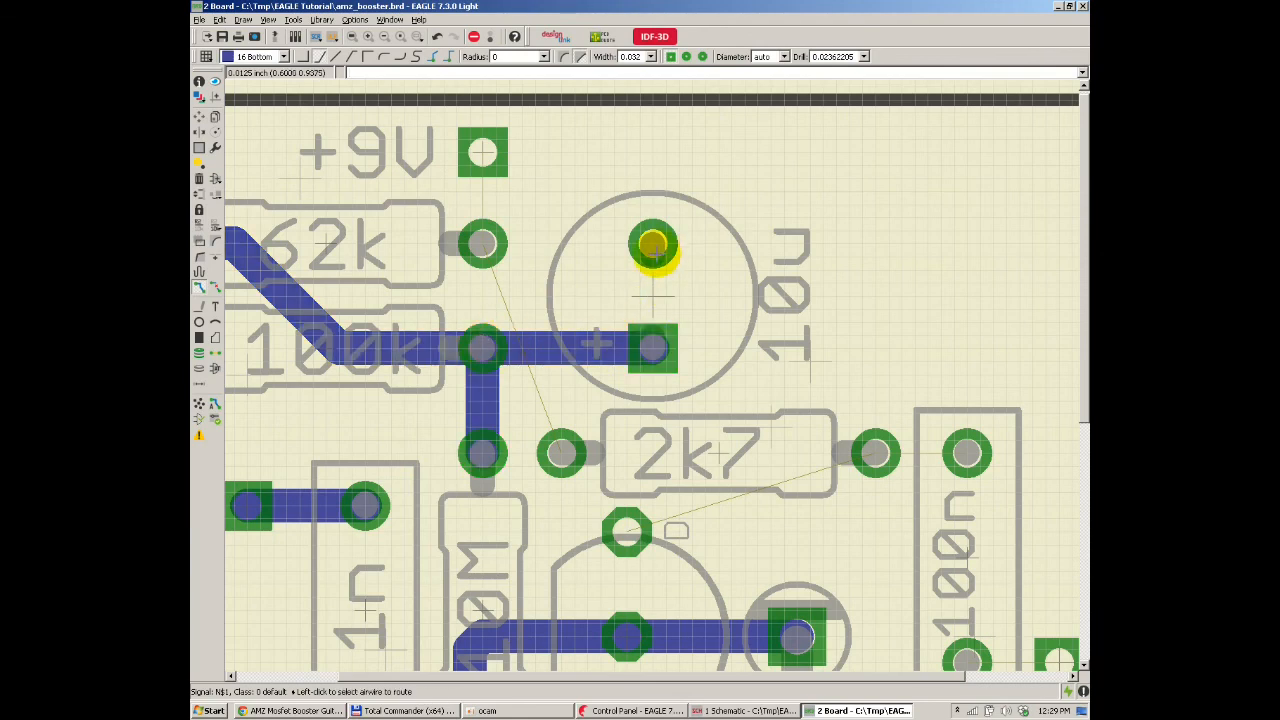
# Step: Route traces connecting the upper 2k7 resistor's right pad to the transistor's D pad and to the 100n capacitor's upper pad
pyautogui.scroll(-3, 600, 255)
pyautogui.scroll(4, 640, 443)
pyautogui.click(778, 386)
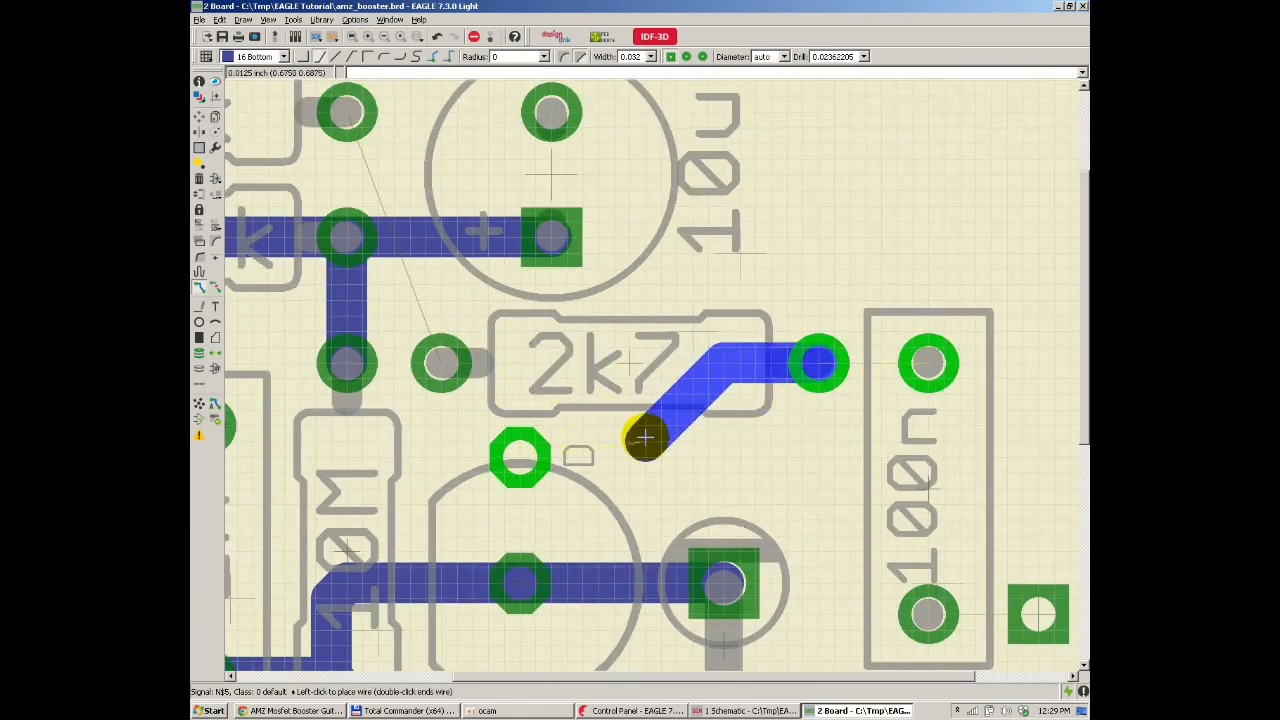
pyautogui.click(518, 455)
pyautogui.scroll(-3, 560, 380)
pyautogui.click(778, 378)
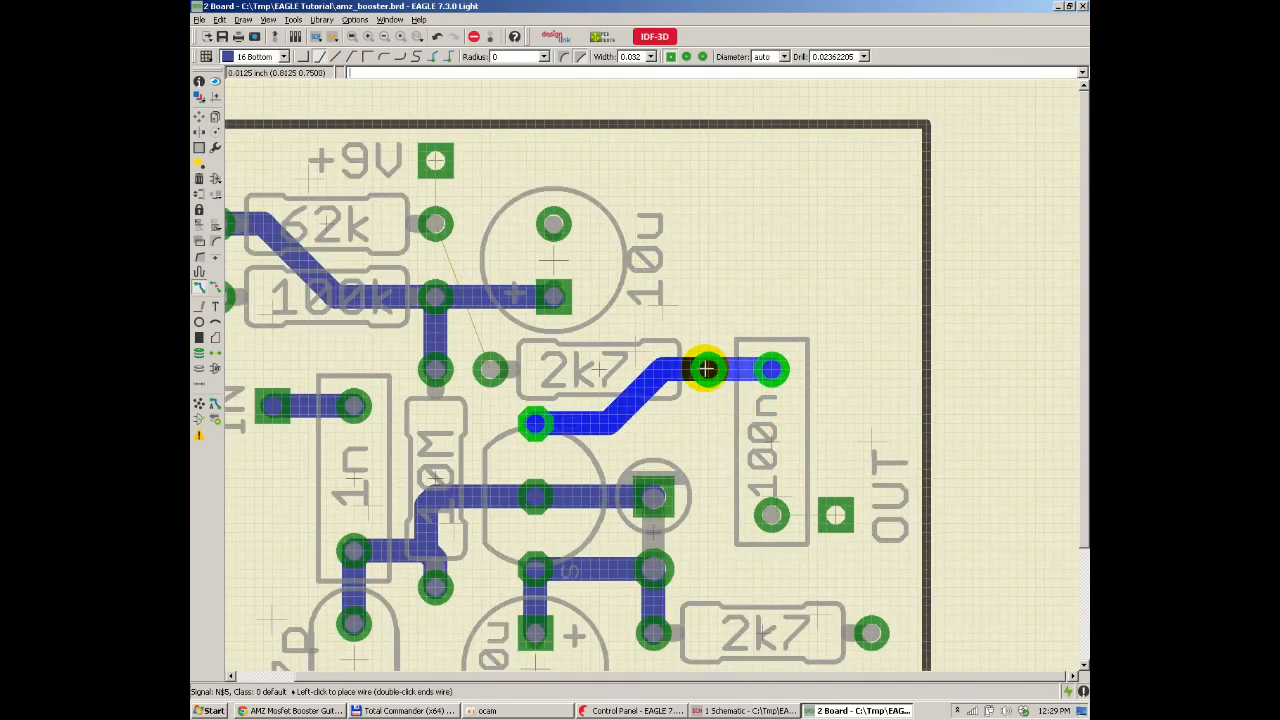
pyautogui.click(706, 369)
# Step: Route a trace from the OUT pad to the 100n capacitor's lower pad
pyautogui.scroll(-3, 714, 329)
pyautogui.scroll(4, 714, 329)
pyautogui.scroll(1, 838, 495)
pyautogui.click(791, 529)
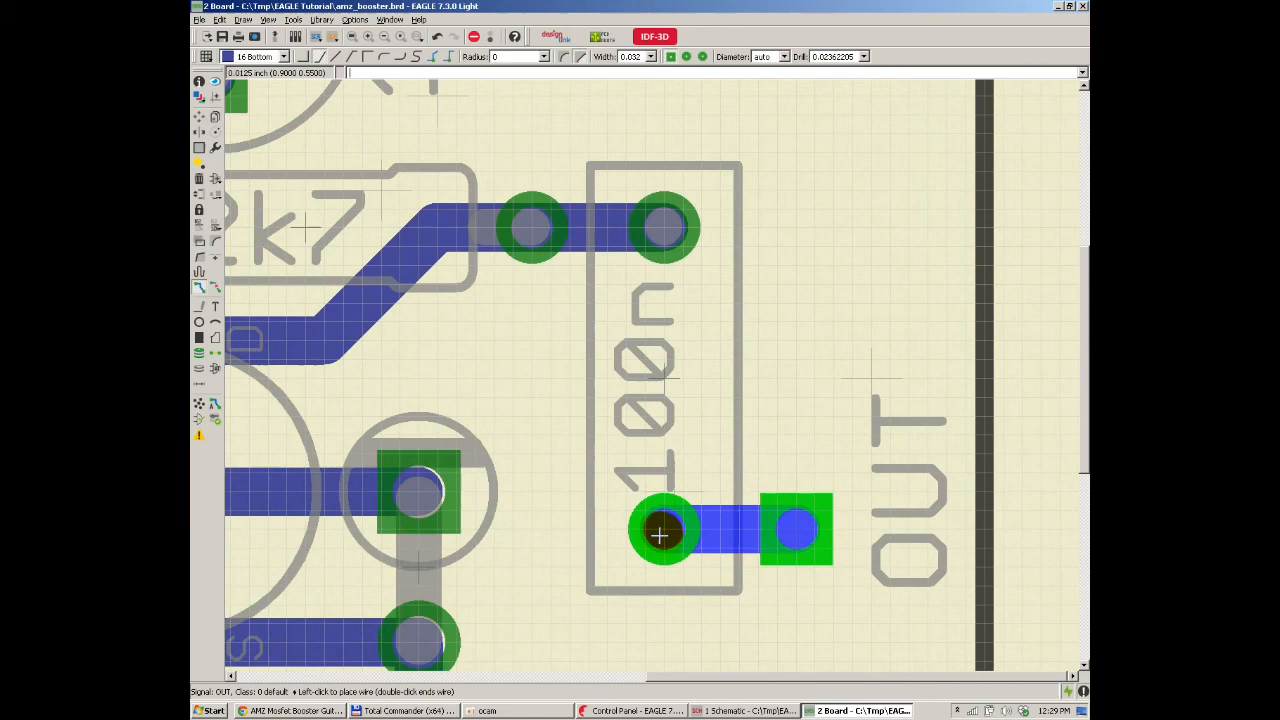
pyautogui.click(663, 529)
# Step: Route a trace from the 5k-C potentiometer's middle pad through its left pad to the 100u capacitor's lower pad
pyautogui.scroll(-4, 771, 300)
pyautogui.scroll(2, 637, 512)
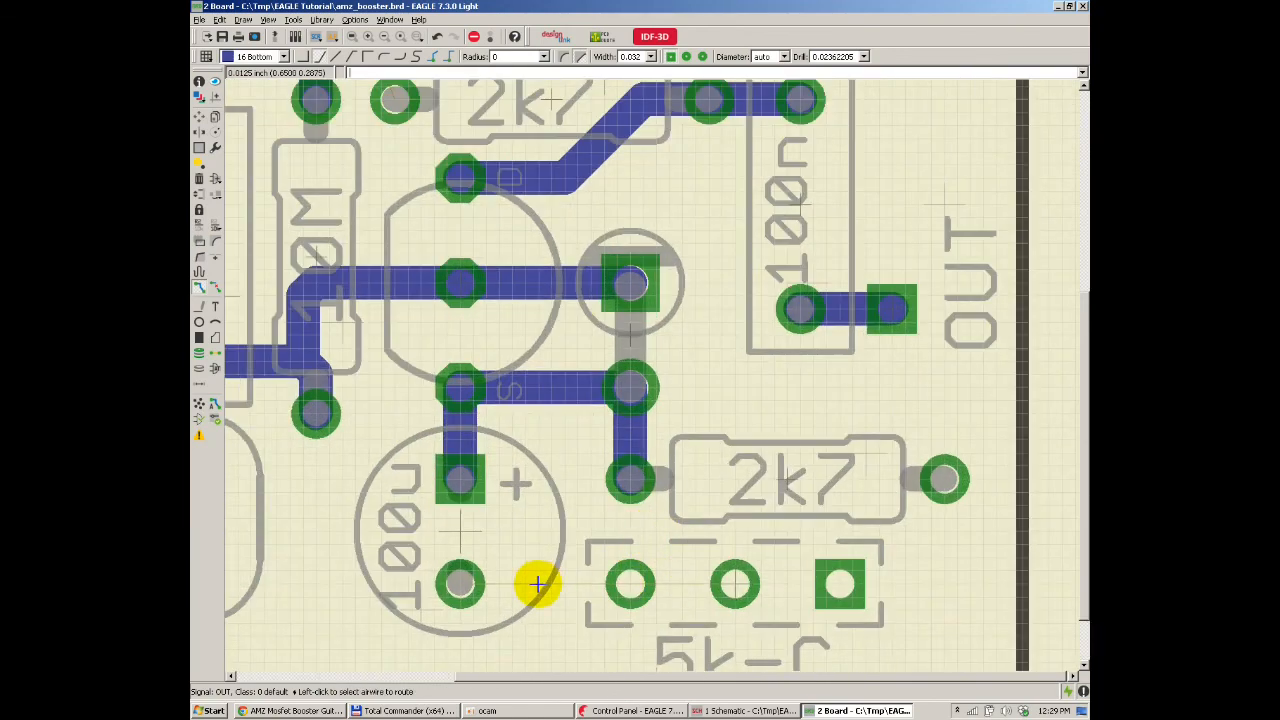
pyautogui.click(711, 581)
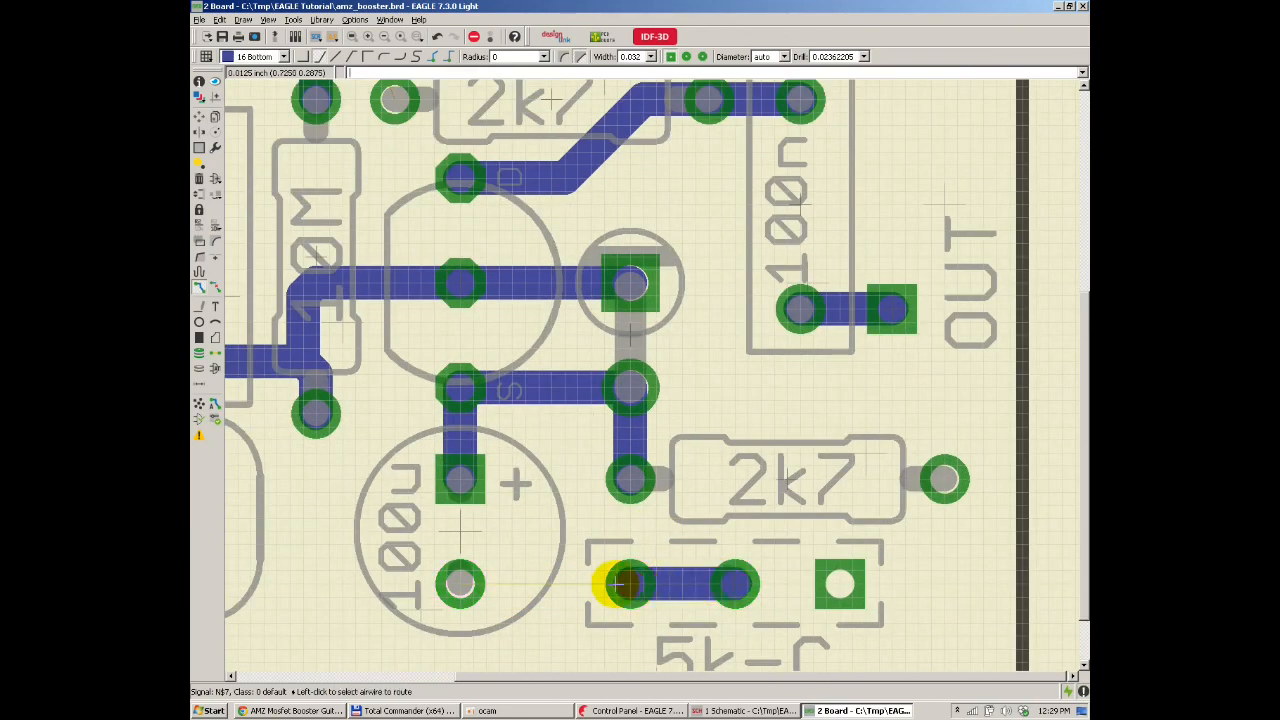
pyautogui.click(460, 583)
# Step: Switch trace routing to layer 1 Top
pyautogui.scroll(-4, 460, 583)
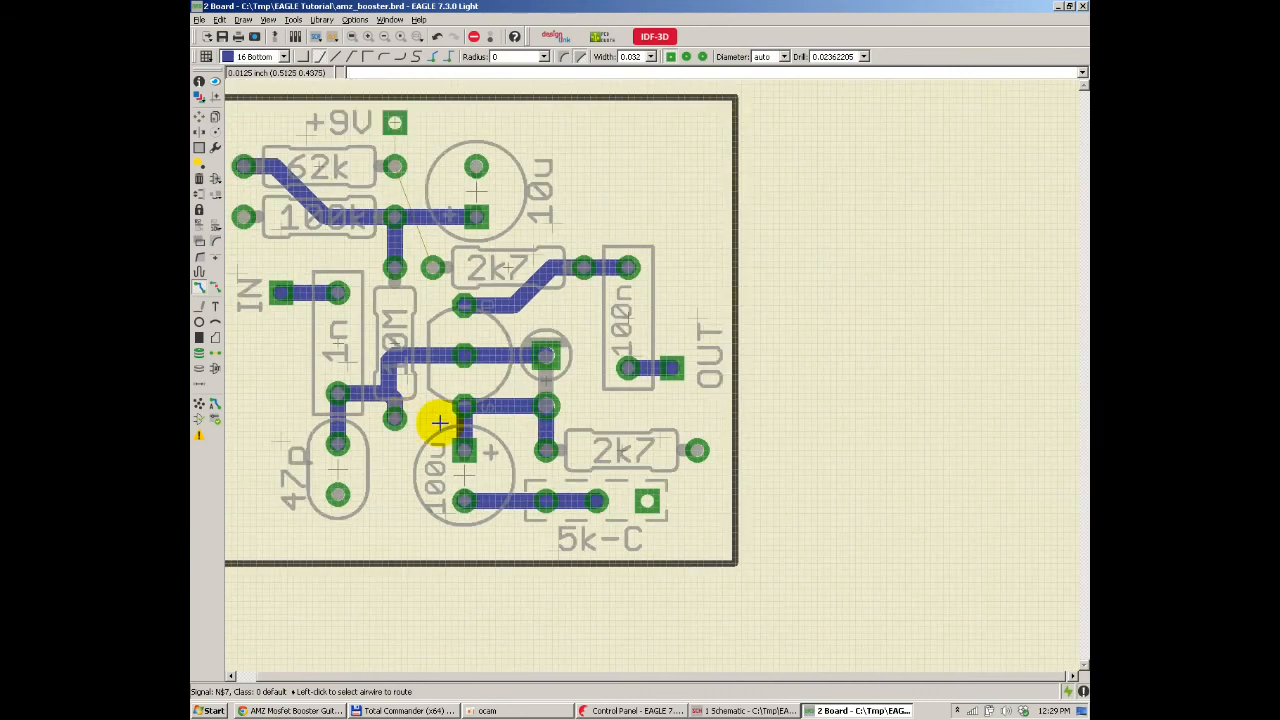
pyautogui.scroll(1, 534, 350)
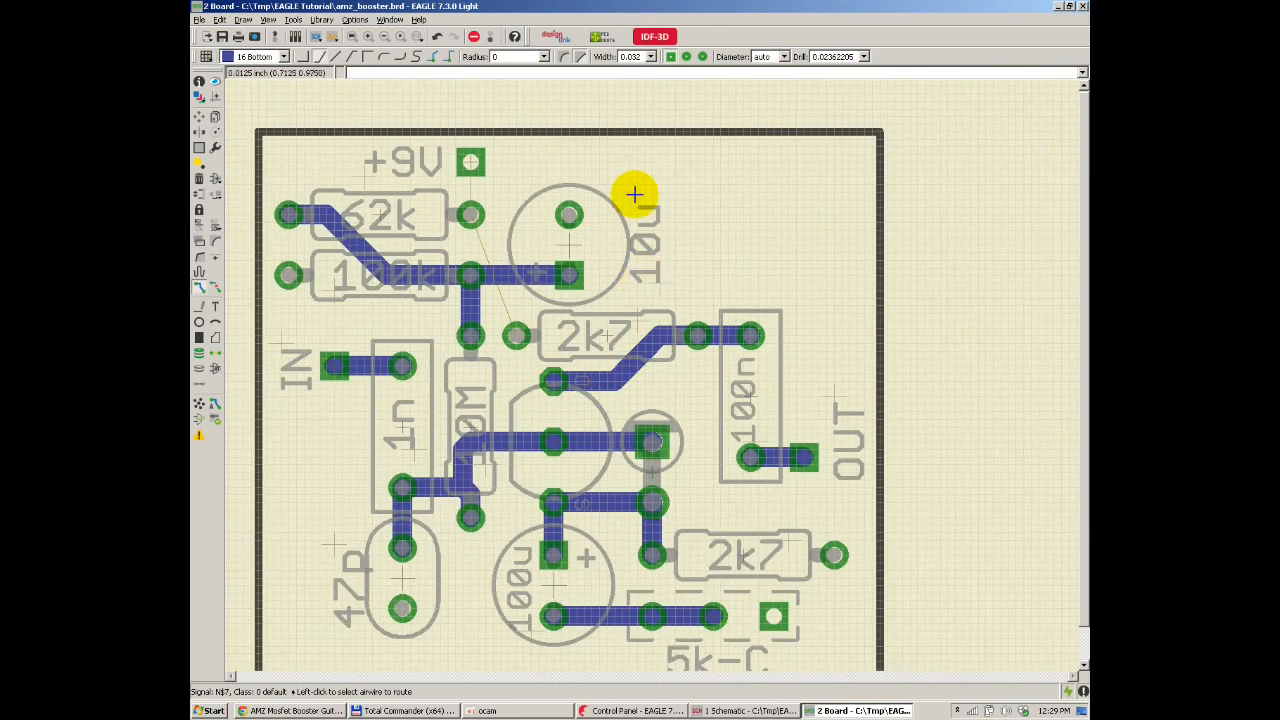
pyautogui.click(352, 36)
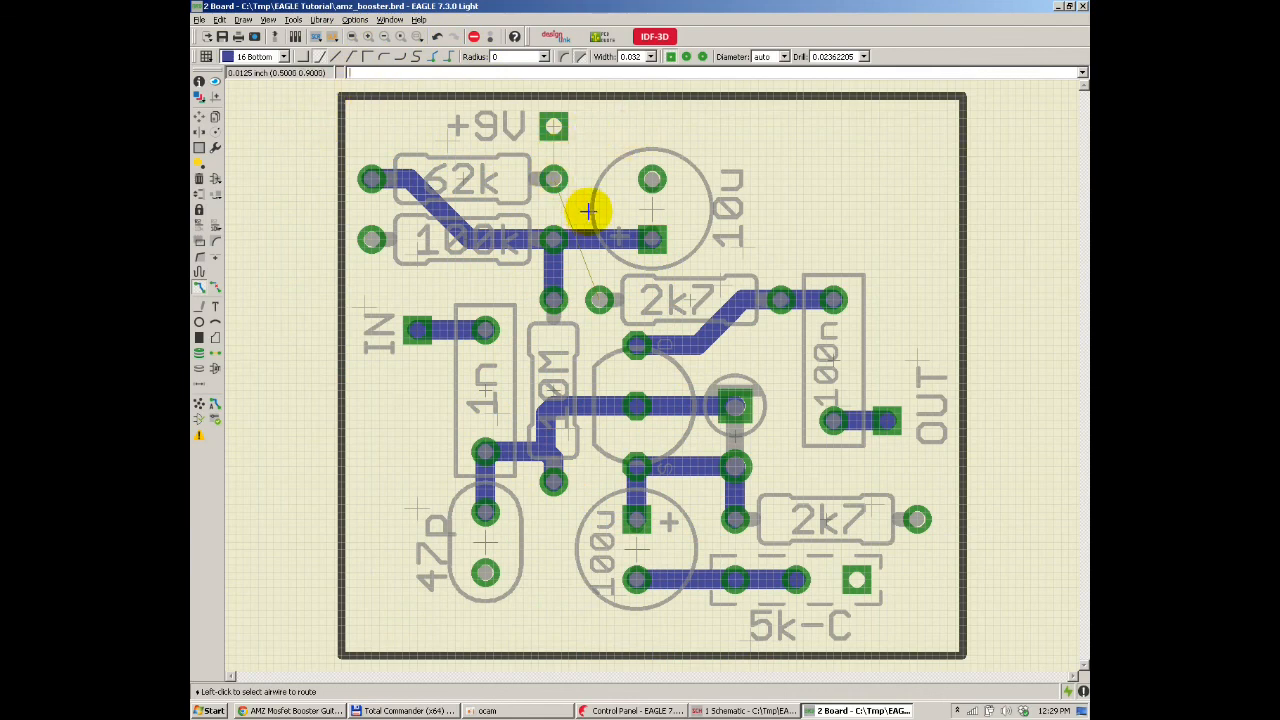
pyautogui.scroll(1, 635, 156)
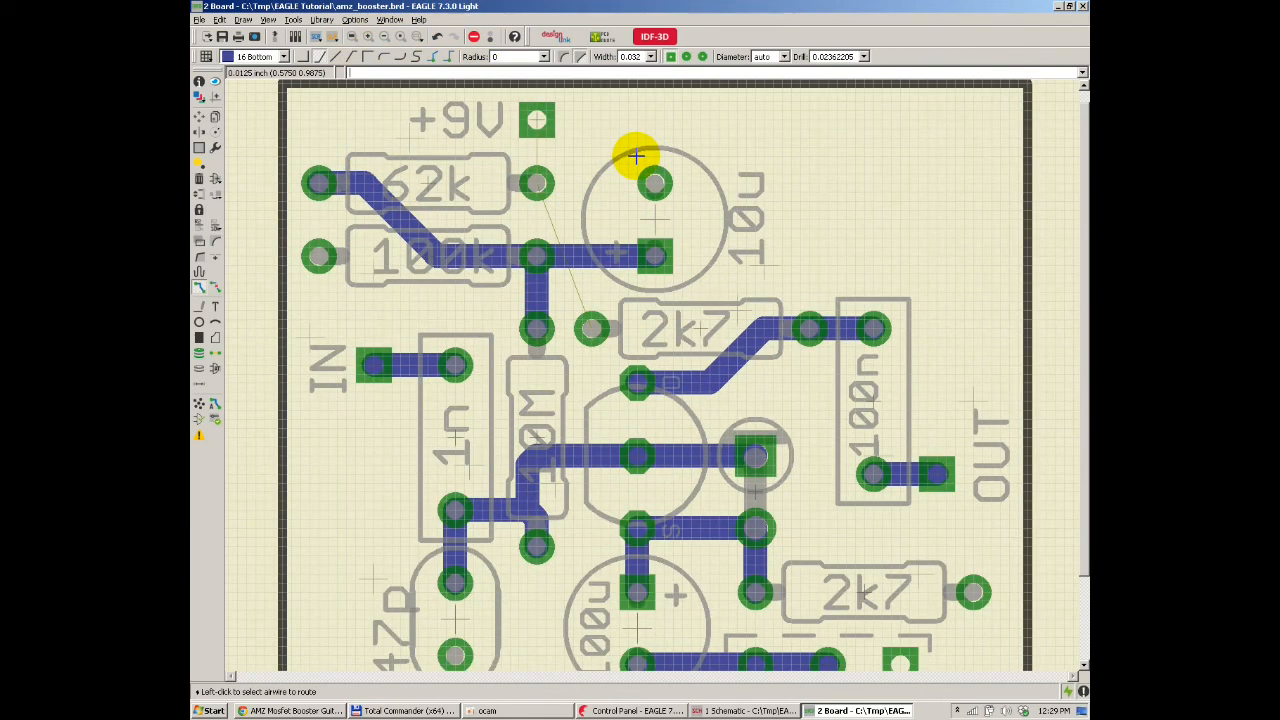
pyautogui.click(255, 56)
pyautogui.click(250, 74)
pyautogui.click(255, 56)
pyautogui.click(251, 86)
pyautogui.click(257, 58)
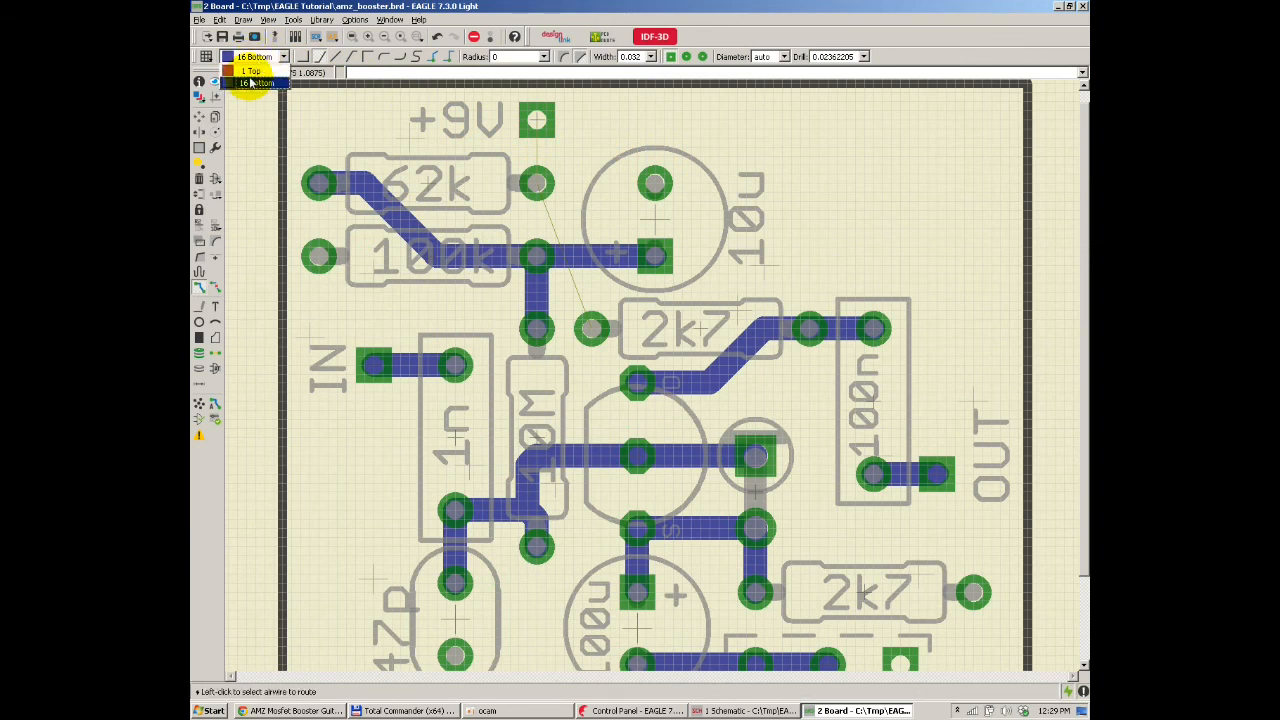
pyautogui.click(250, 72)
# Step: Route a top-layer trace from the +9V pad through the 62k resistor's right pad to the upper 2k7's left pad
pyautogui.click(537, 120)
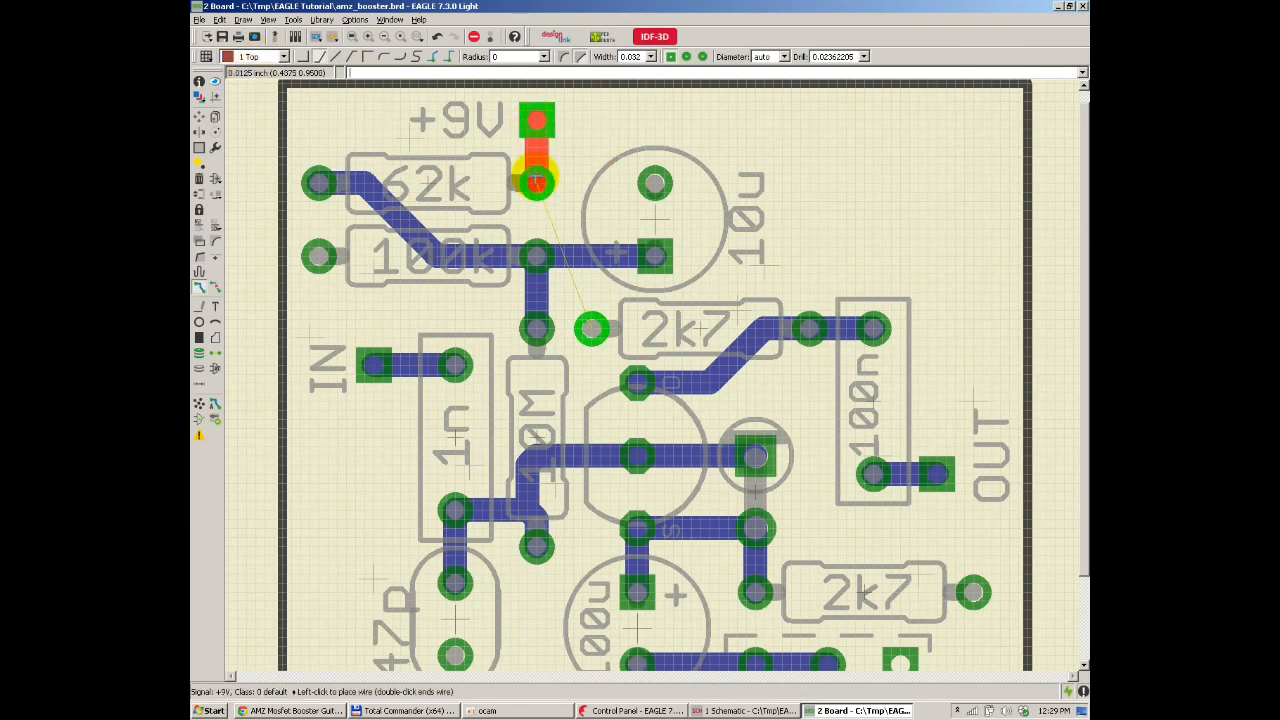
pyautogui.click(537, 181)
pyautogui.click(592, 326)
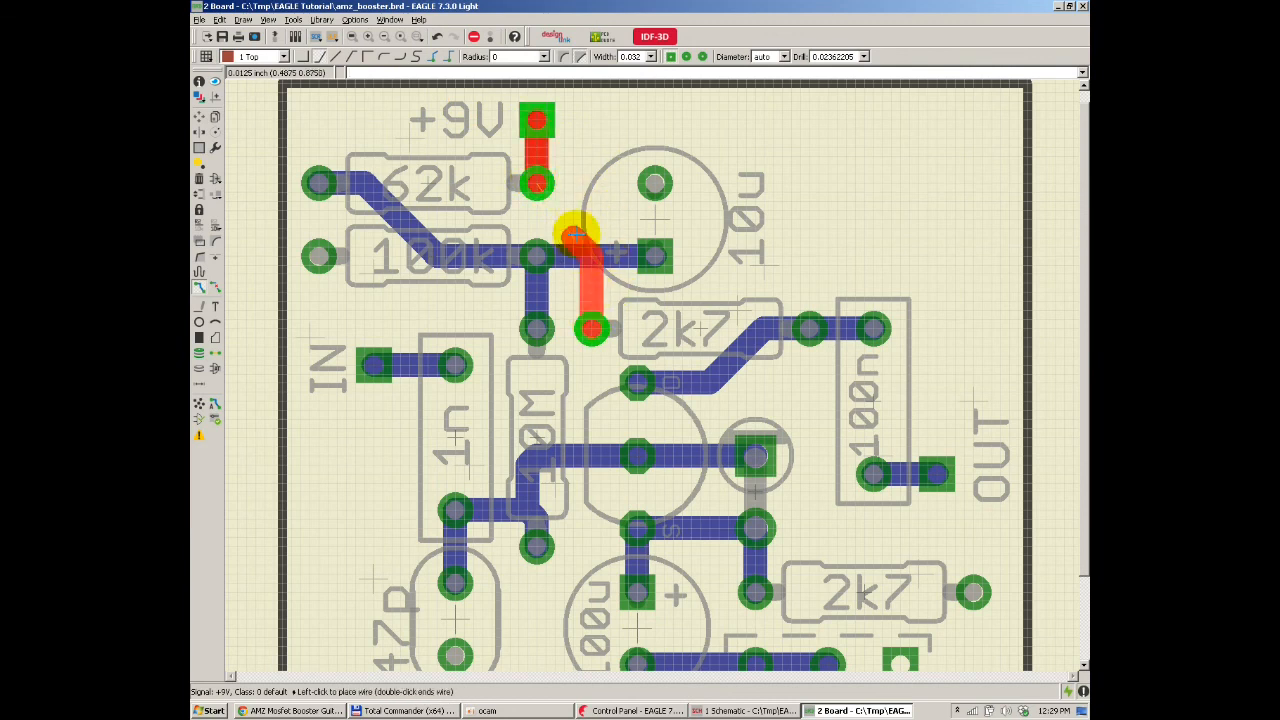
pyautogui.click(574, 181)
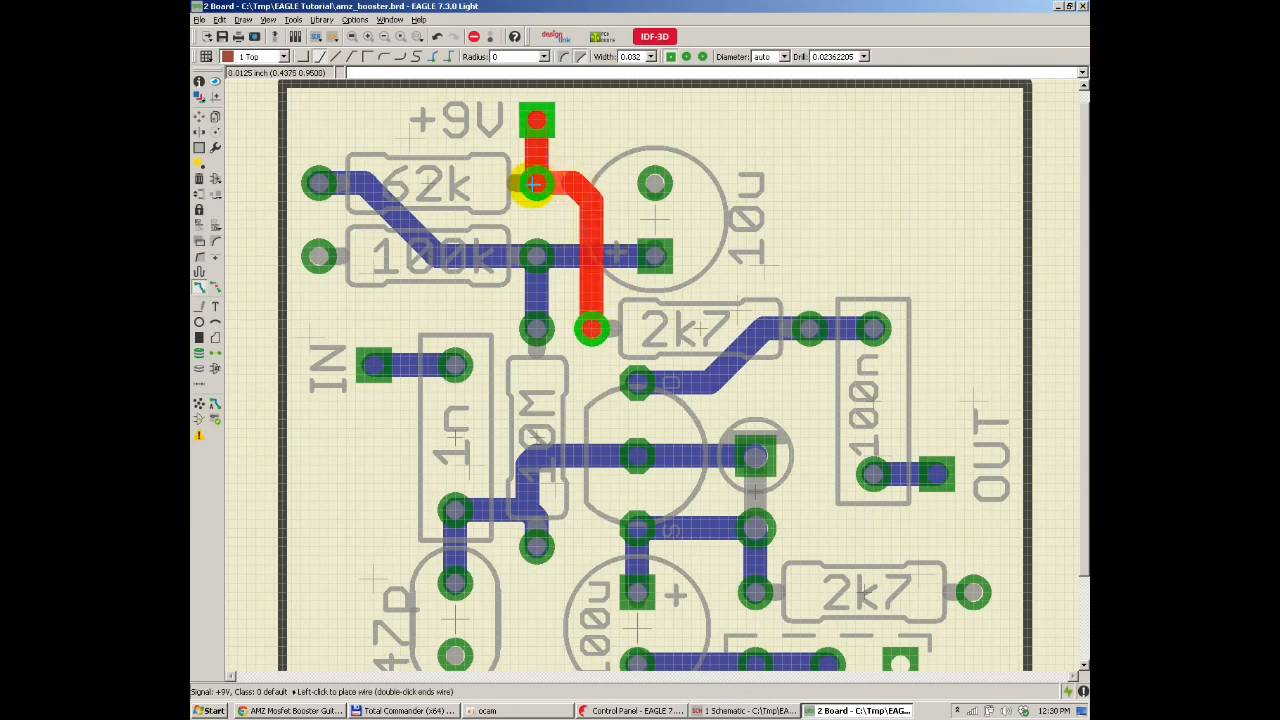
pyautogui.click(533, 184)
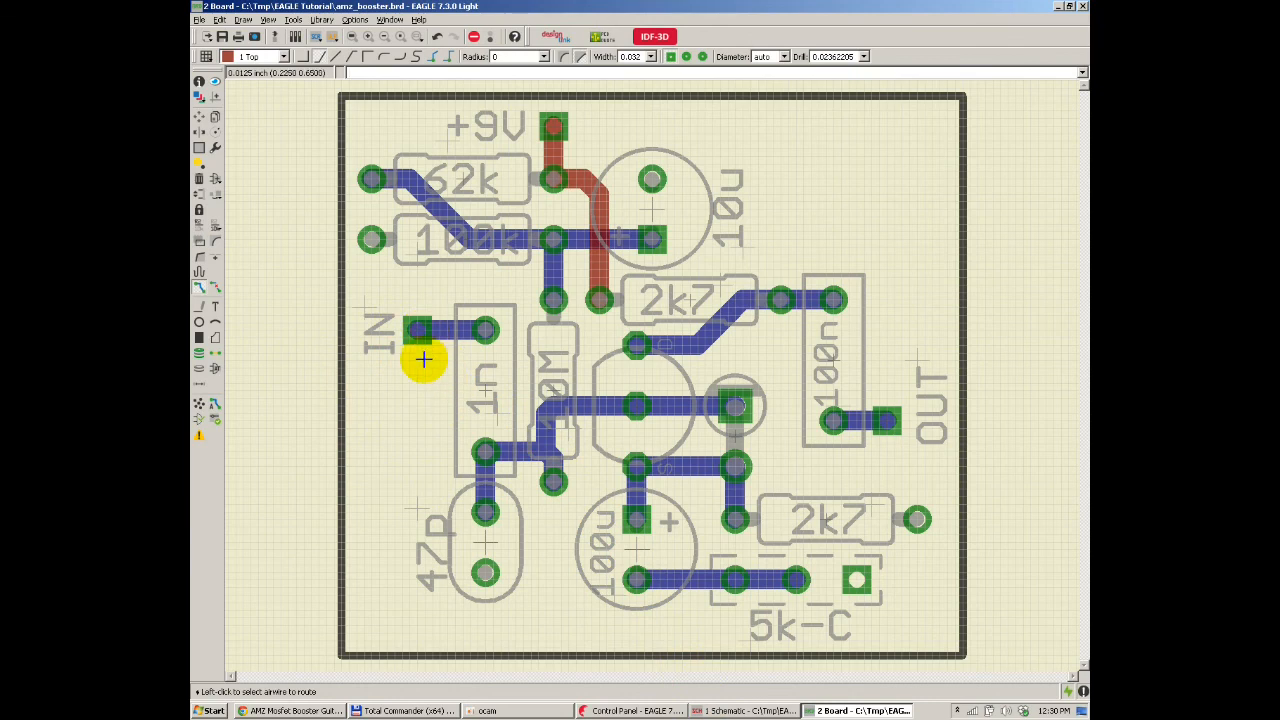
# Step: In the schematic, add a GND(T) ground terminal from the gm-supply library below IN, rotated to point left
pyautogui.click(718, 711)
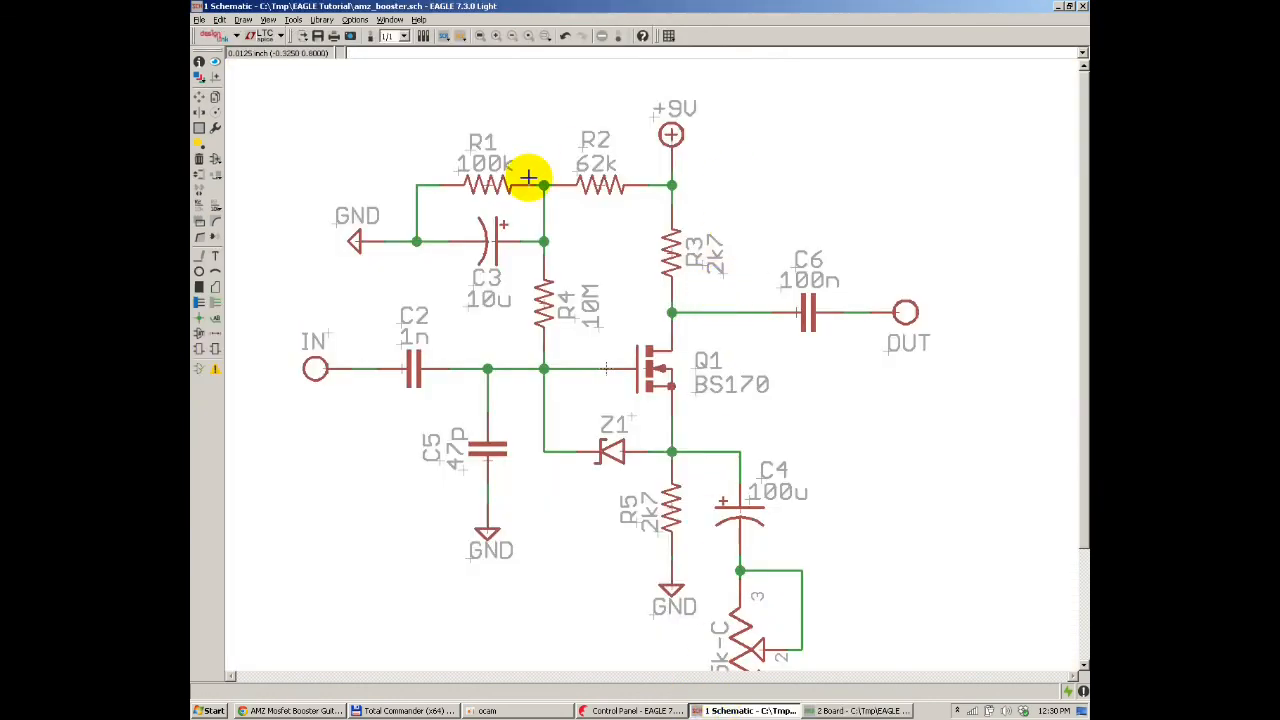
pyautogui.scroll(-1, 777, 229)
pyautogui.scroll(5, 360, 377)
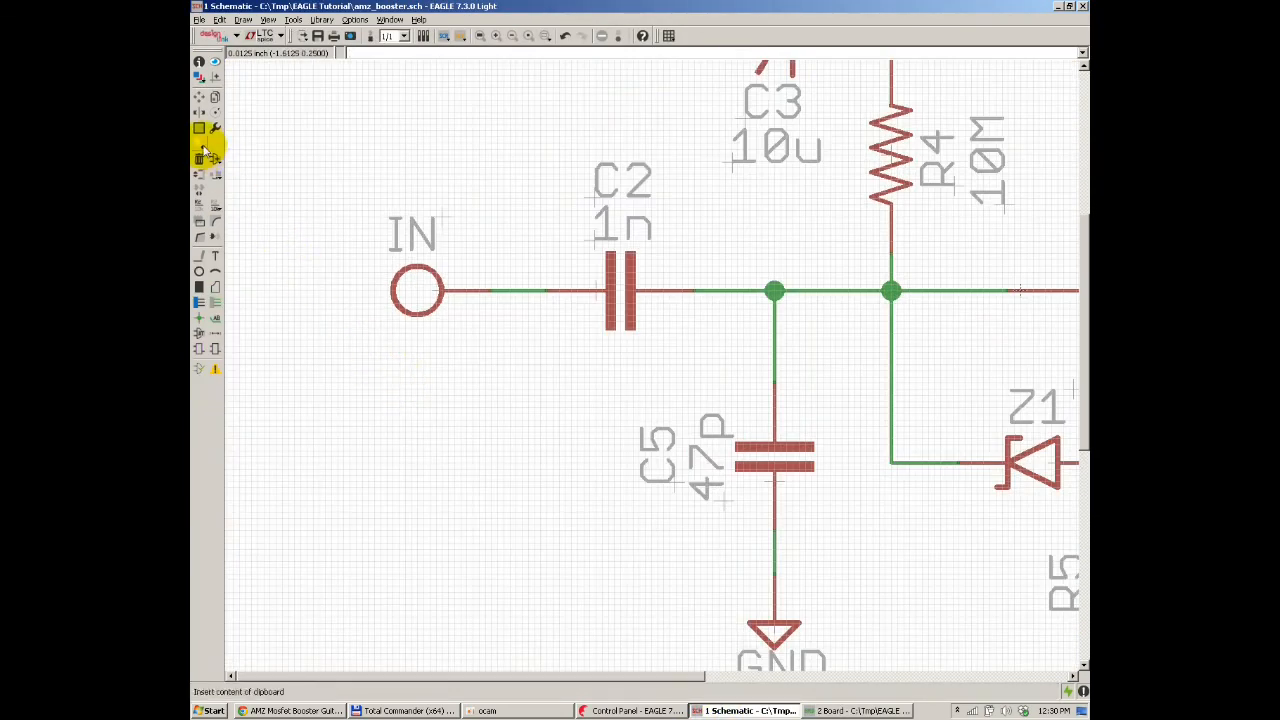
pyautogui.click(216, 162)
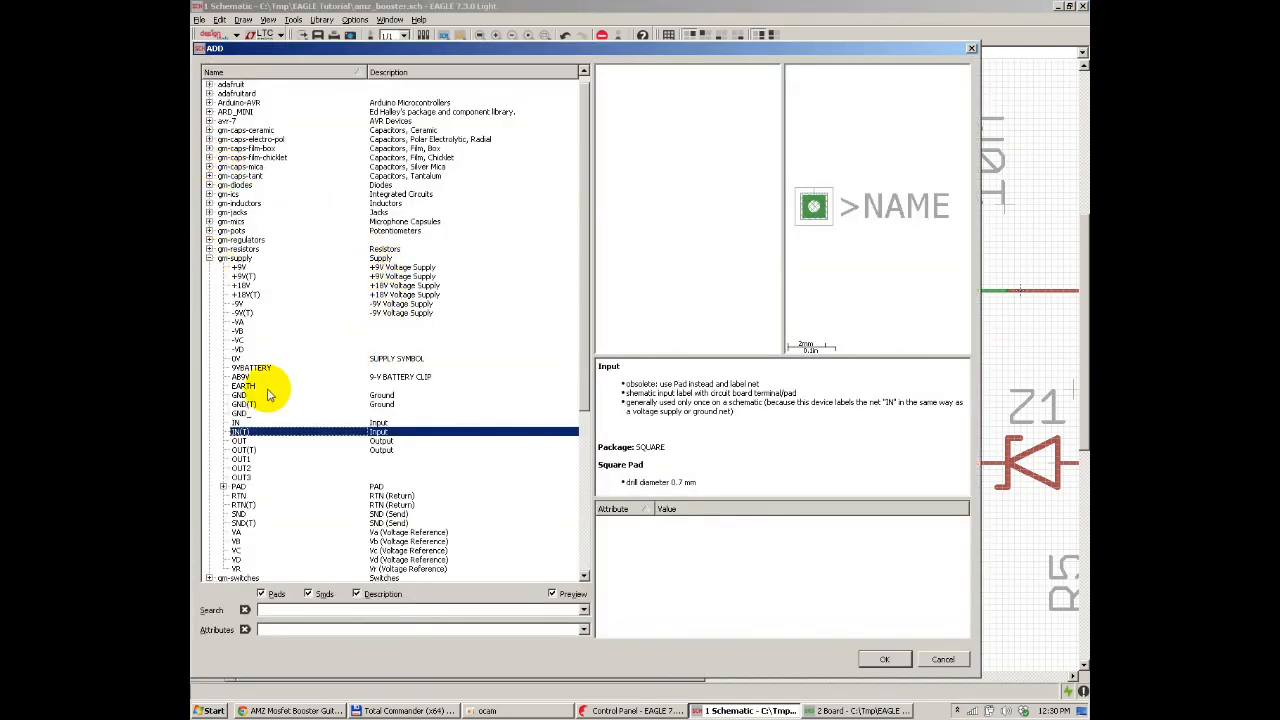
pyautogui.click(240, 404)
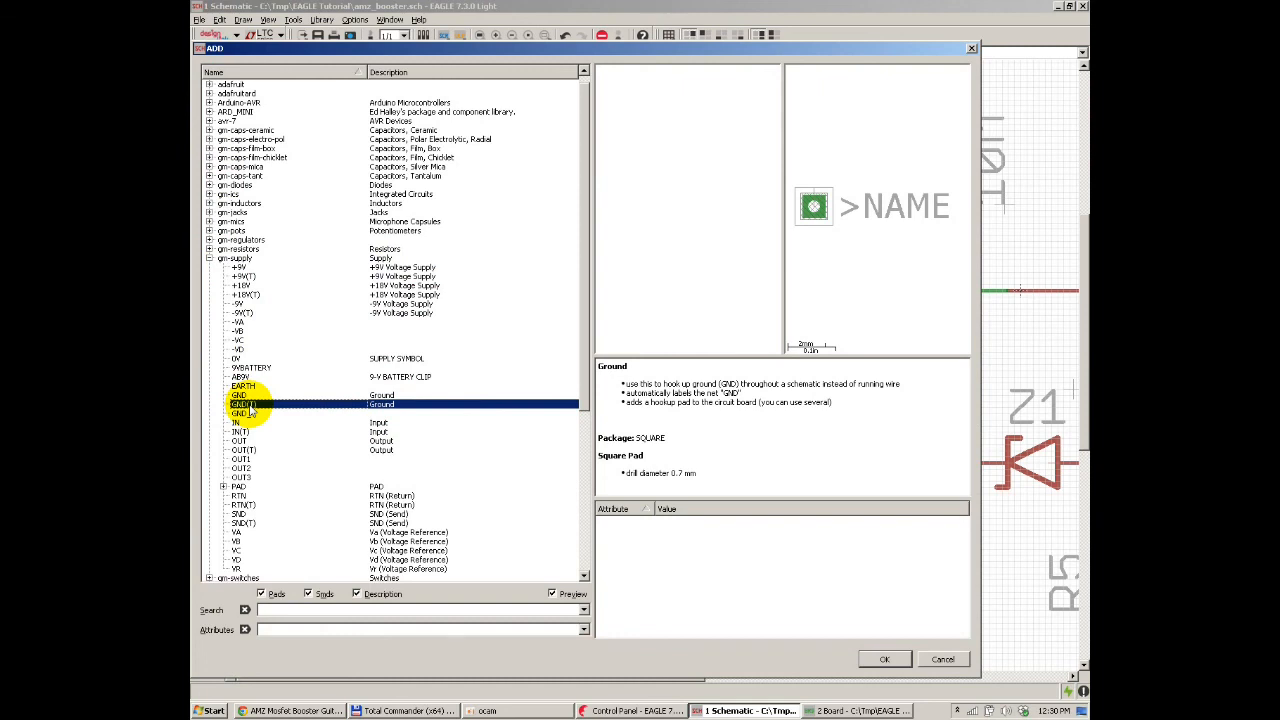
pyautogui.click(884, 659)
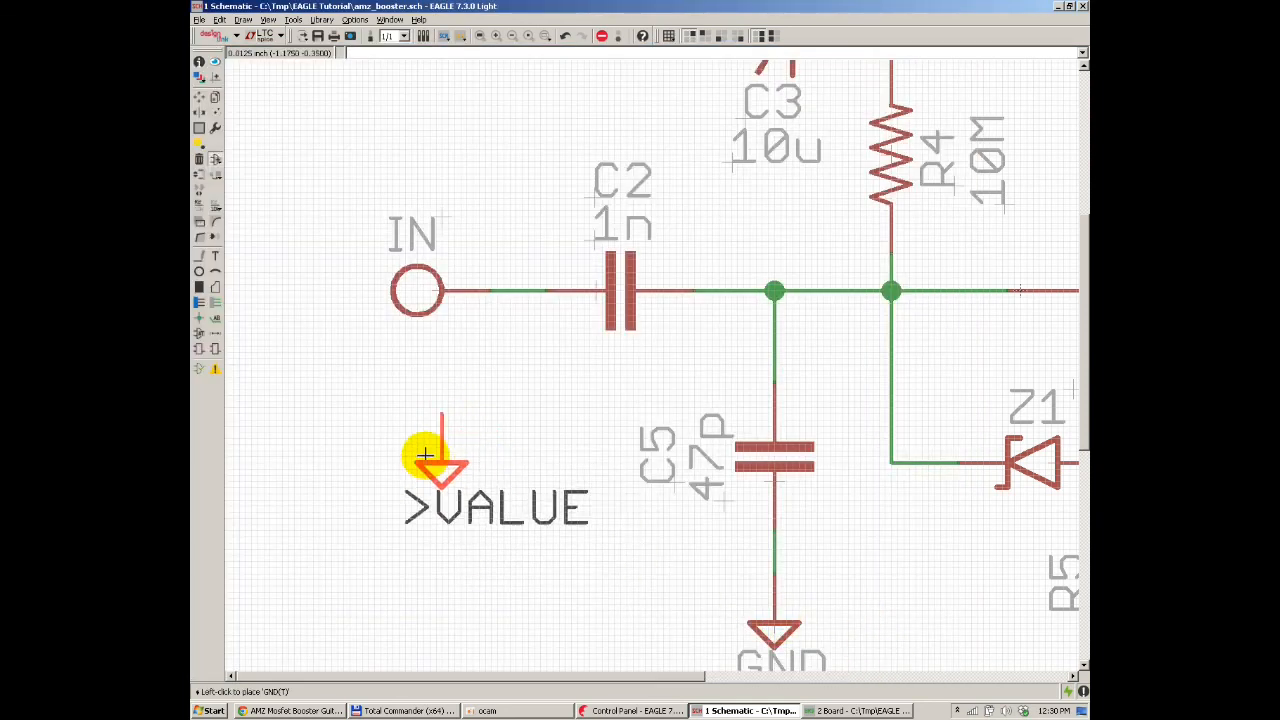
pyautogui.rightClick(396, 412)
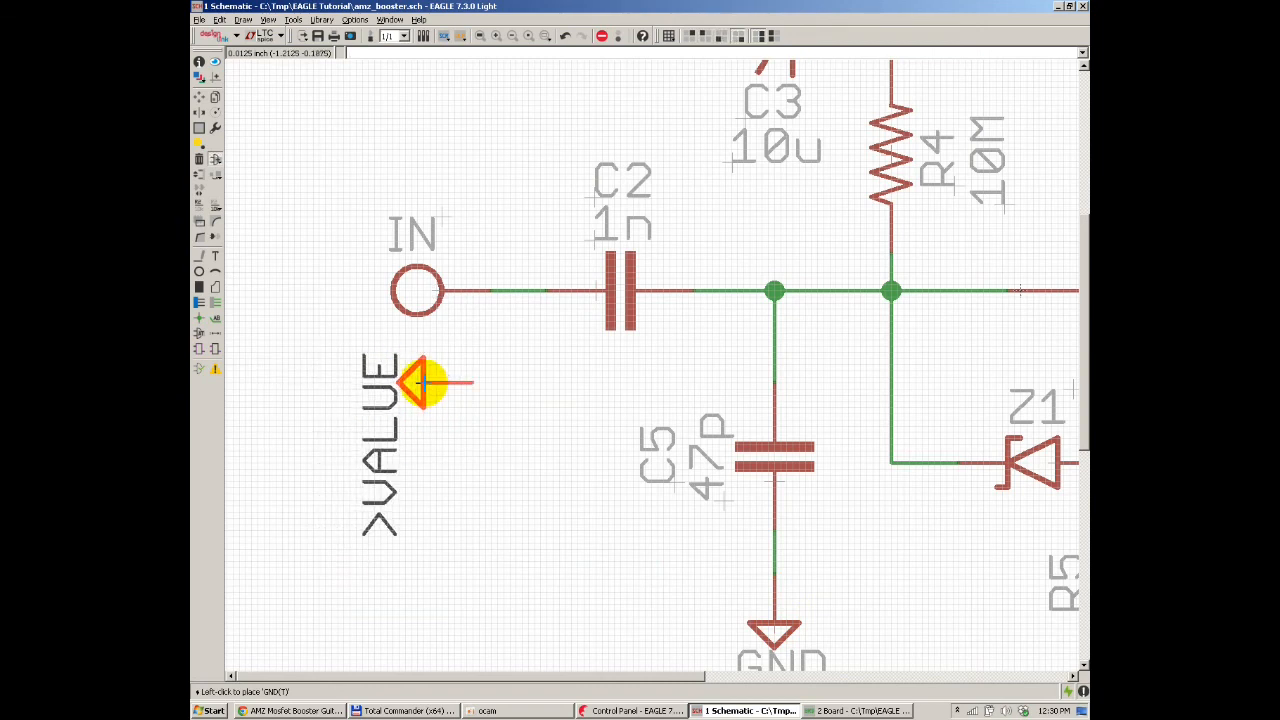
pyautogui.click(415, 377)
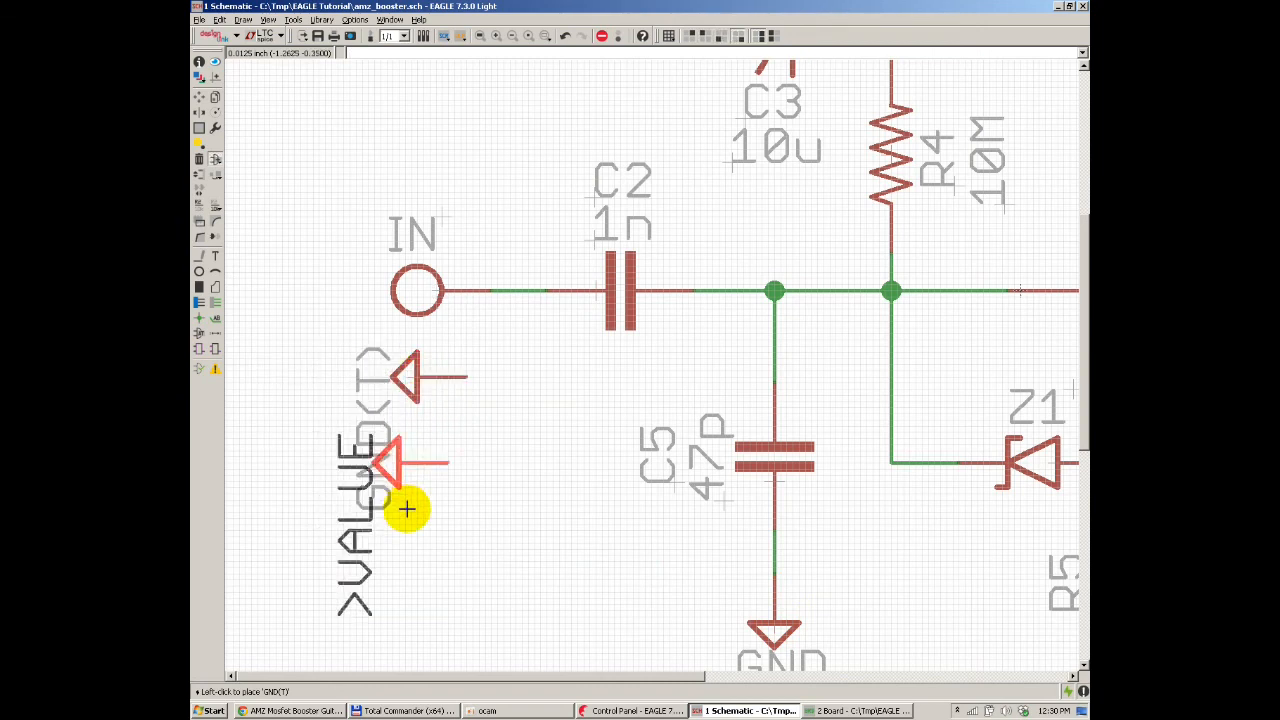
# Step: Copy the GND symbol below C5 and place the copy to the lower right of the GND(T) terminal
pyautogui.press('Escape')
pyautogui.press('Escape')
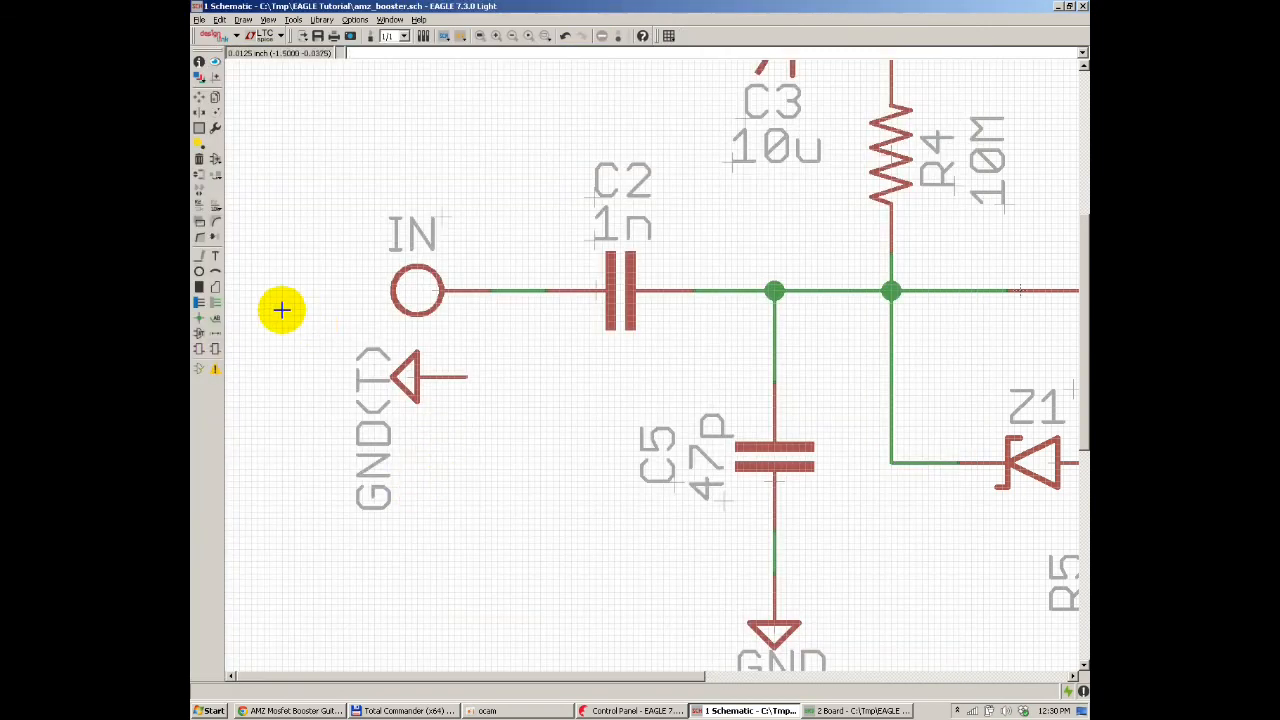
pyautogui.click(216, 97)
pyautogui.click(776, 622)
pyautogui.click(539, 455)
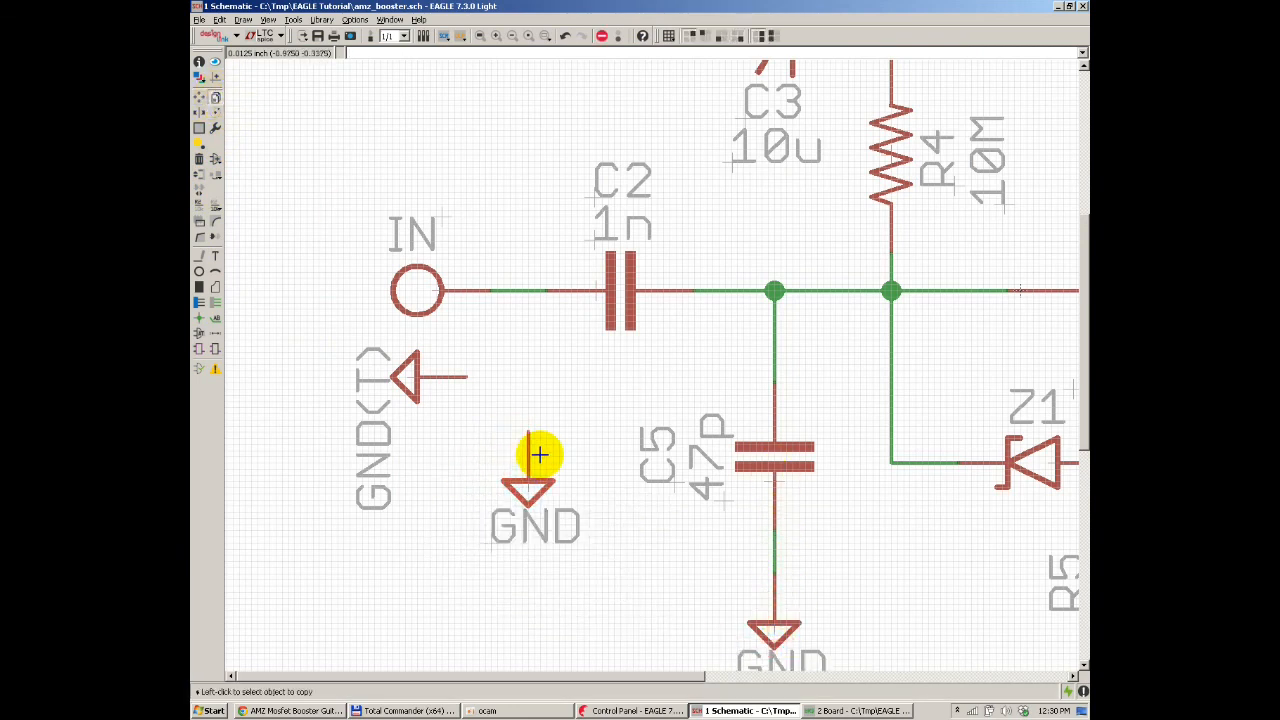
# Step: Wire a net from the GND(T) terminal's pin to the top pin of the copied GND symbol
pyautogui.click(216, 302)
pyautogui.scroll(2, 494, 363)
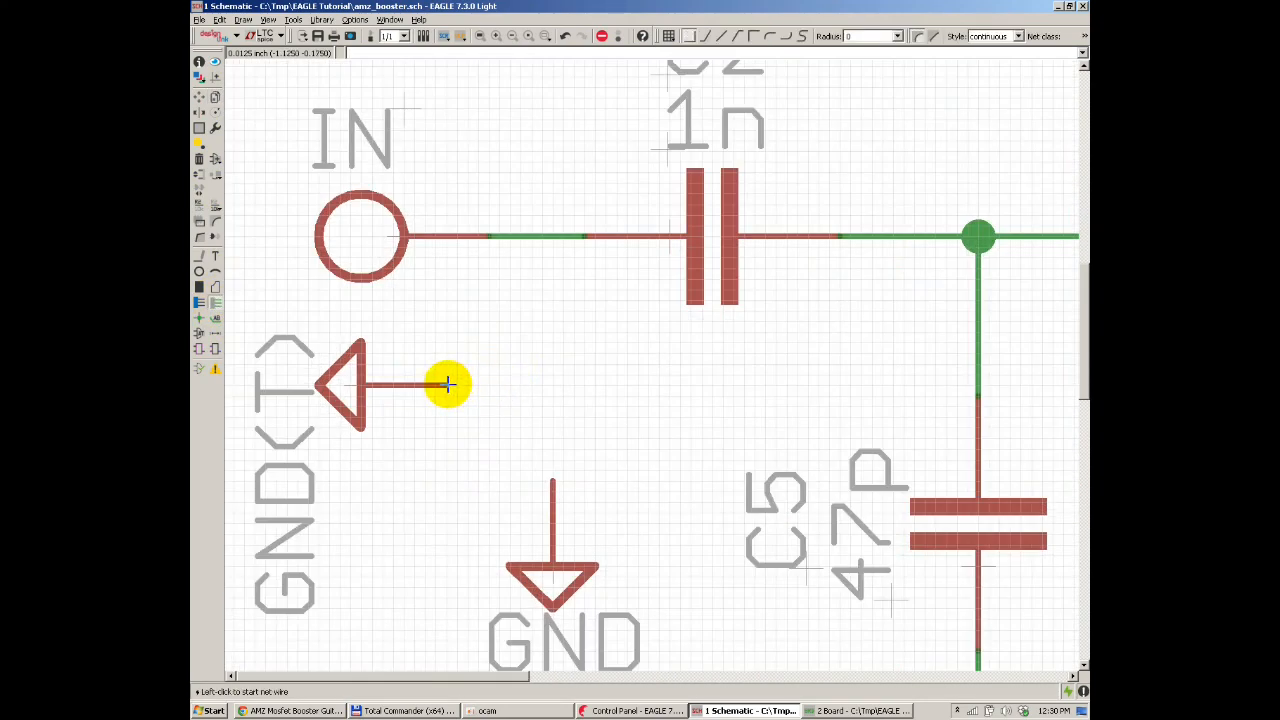
pyautogui.click(447, 384)
pyautogui.click(552, 478)
pyautogui.scroll(-2, 615, 335)
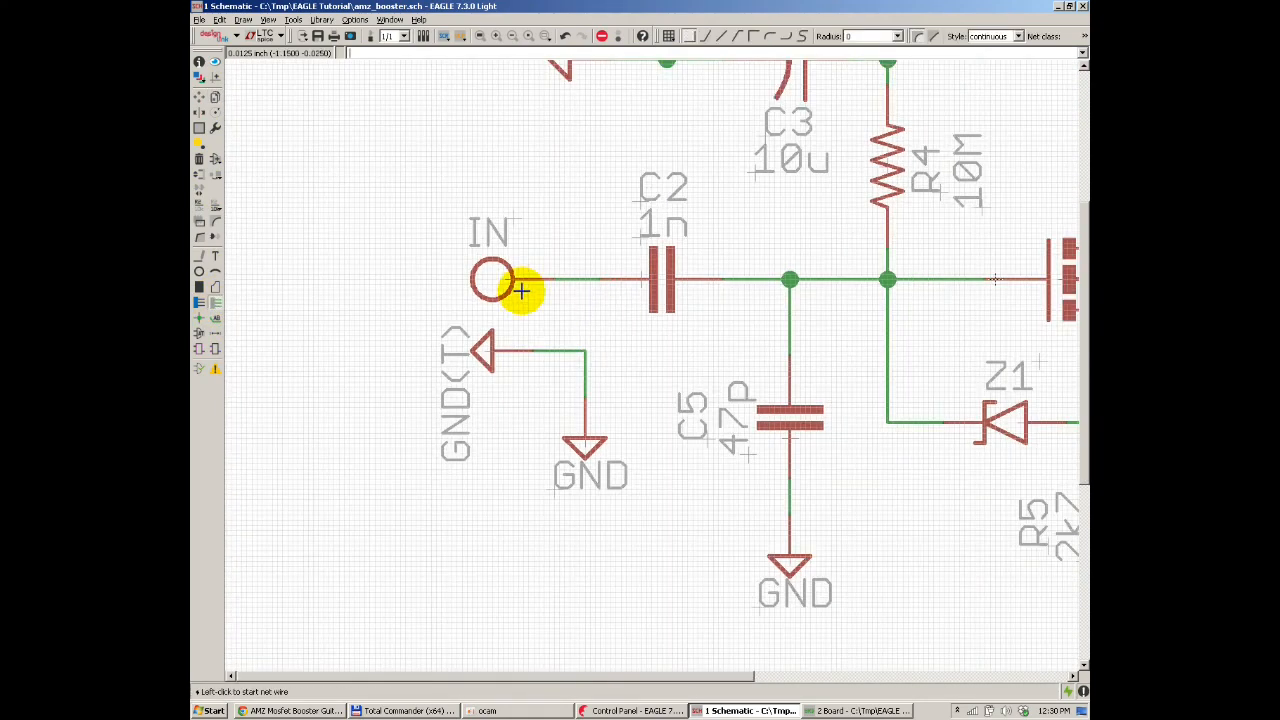
# Step: Shift the GND(T) terminal slightly to the right and save the schematic
pyautogui.click(199, 97)
pyautogui.click(500, 359)
pyautogui.click(508, 357)
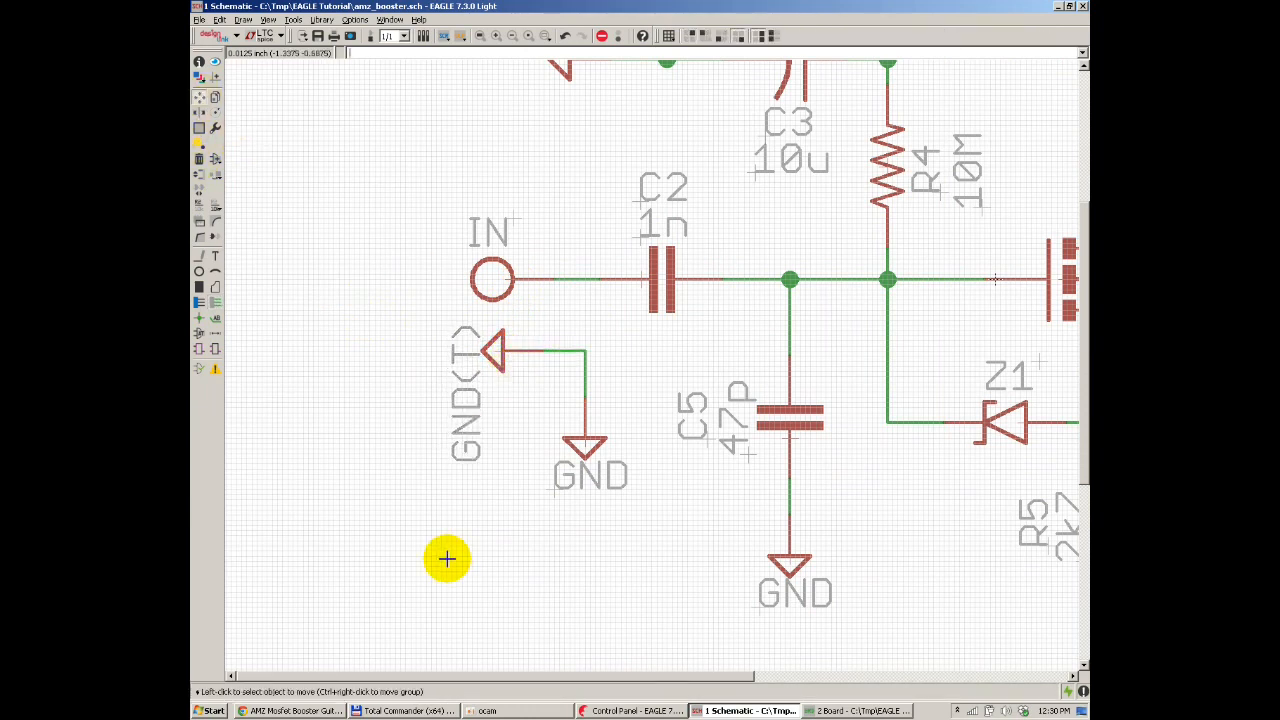
pyautogui.hotkey('ctrl', 's')
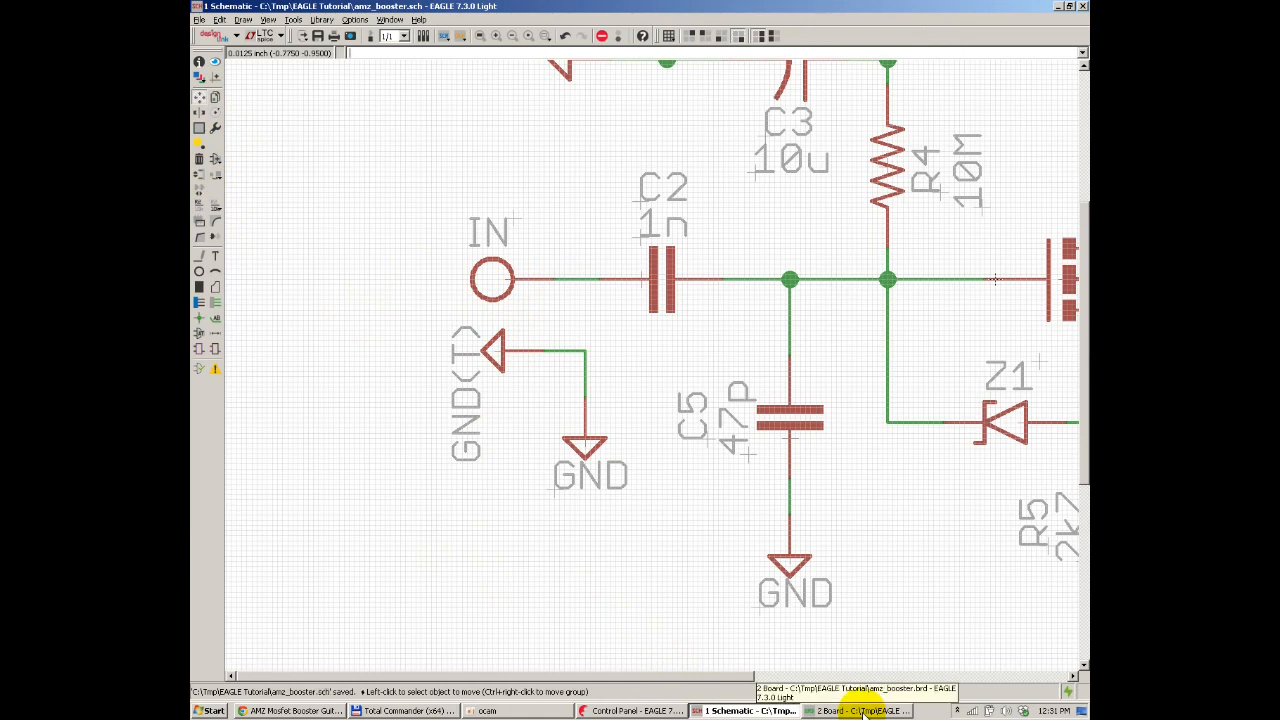
# Step: On the board, move the new ground pad inside the outline directly below the IN pad, rotated to 180 degrees
pyautogui.click(863, 712)
pyautogui.scroll(-4, 557, 366)
pyautogui.scroll(3, 506, 497)
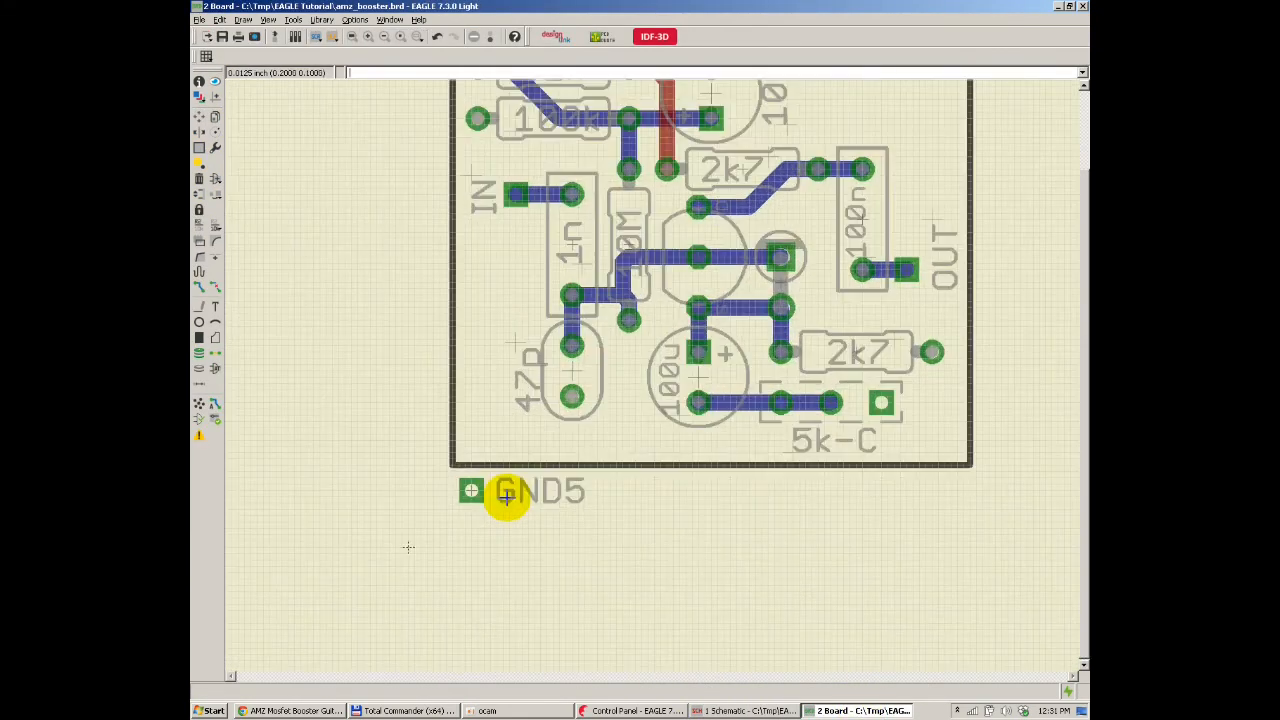
pyautogui.click(199, 116)
pyautogui.click(476, 488)
pyautogui.rightClick(494, 262)
pyautogui.rightClick(494, 262)
pyautogui.click(500, 228)
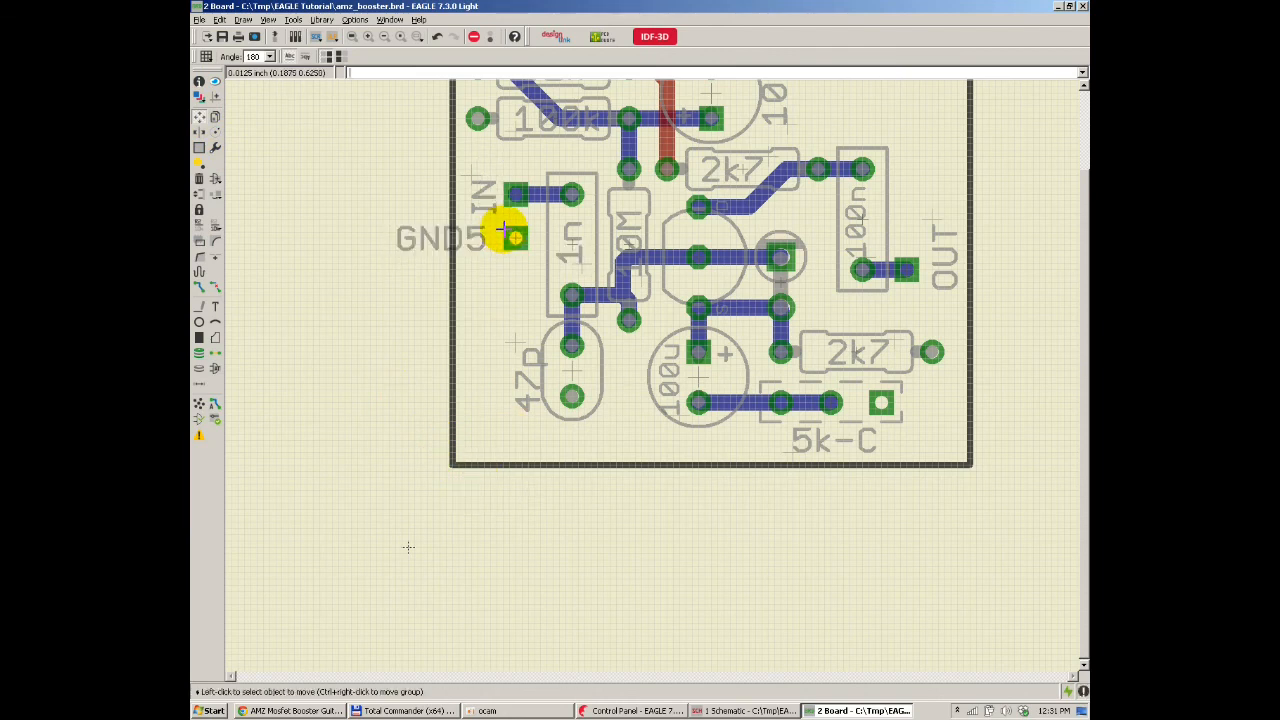
# Step: Rename the new ground pad below IN as GND
pyautogui.scroll(2, 497, 223)
pyautogui.scroll(-1, 531, 263)
pyautogui.scroll(1, 540, 243)
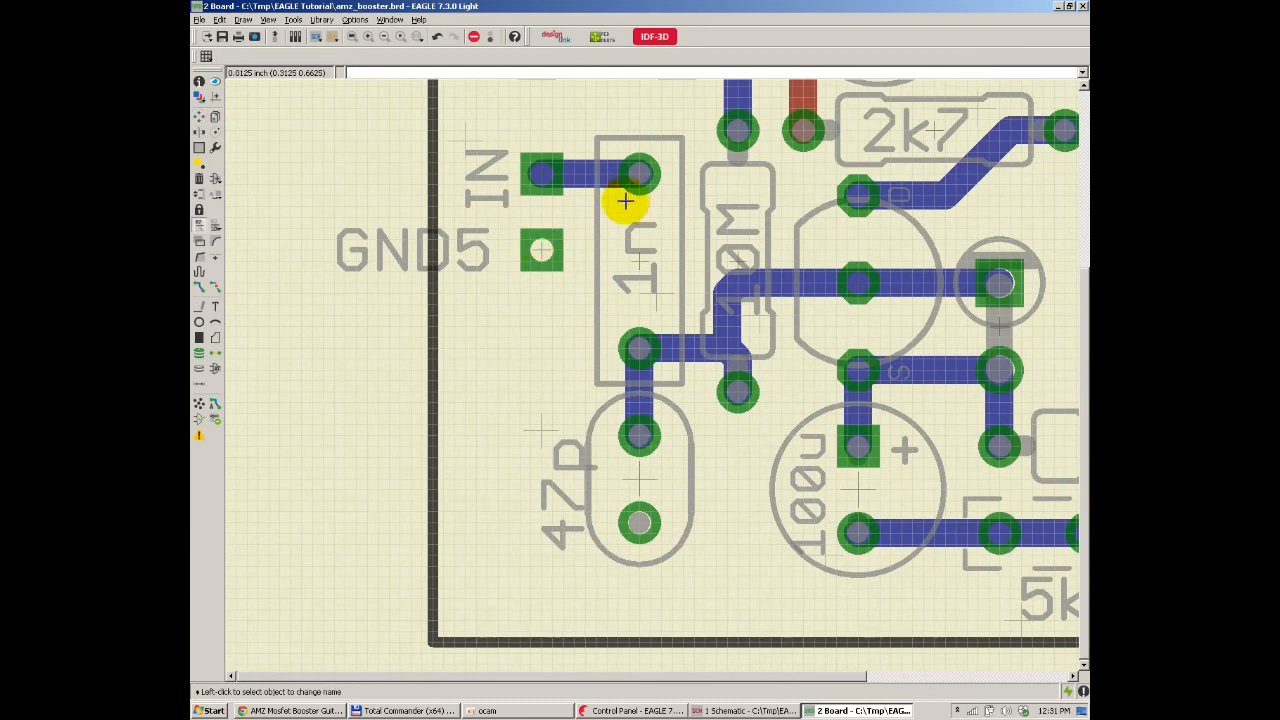
pyautogui.click(541, 249)
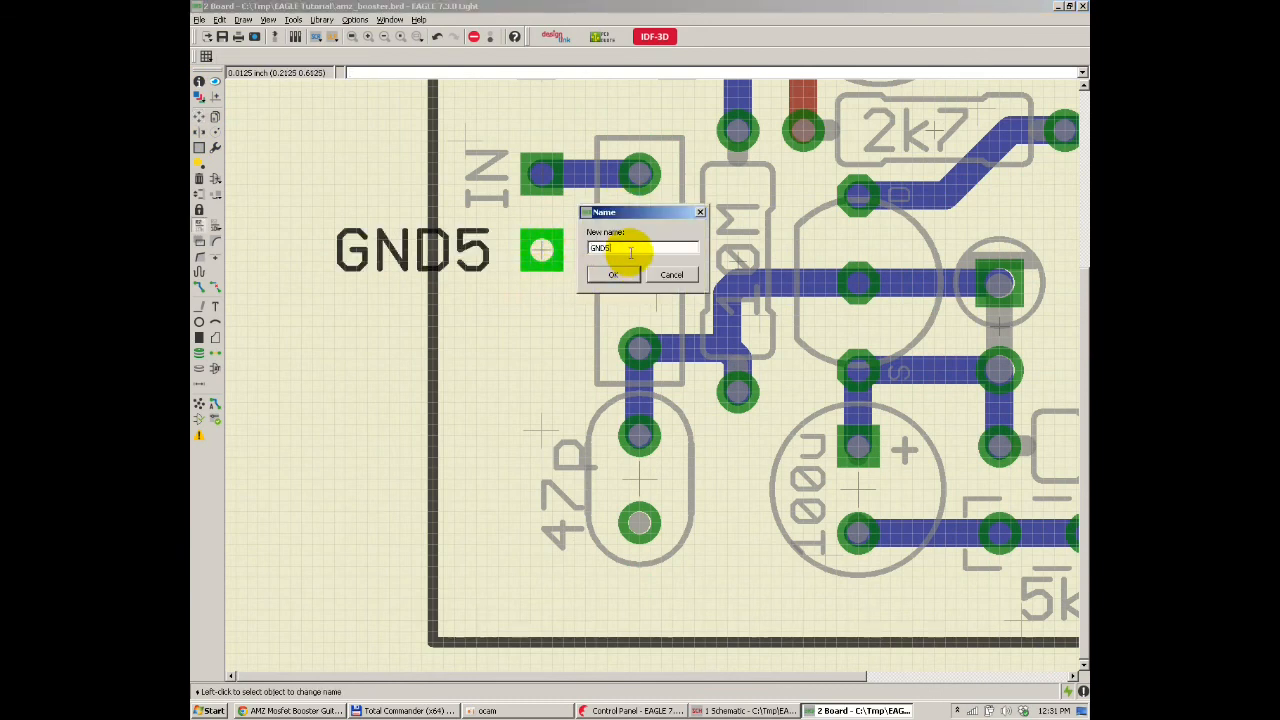
pyautogui.write('GND')
pyautogui.press('Return')
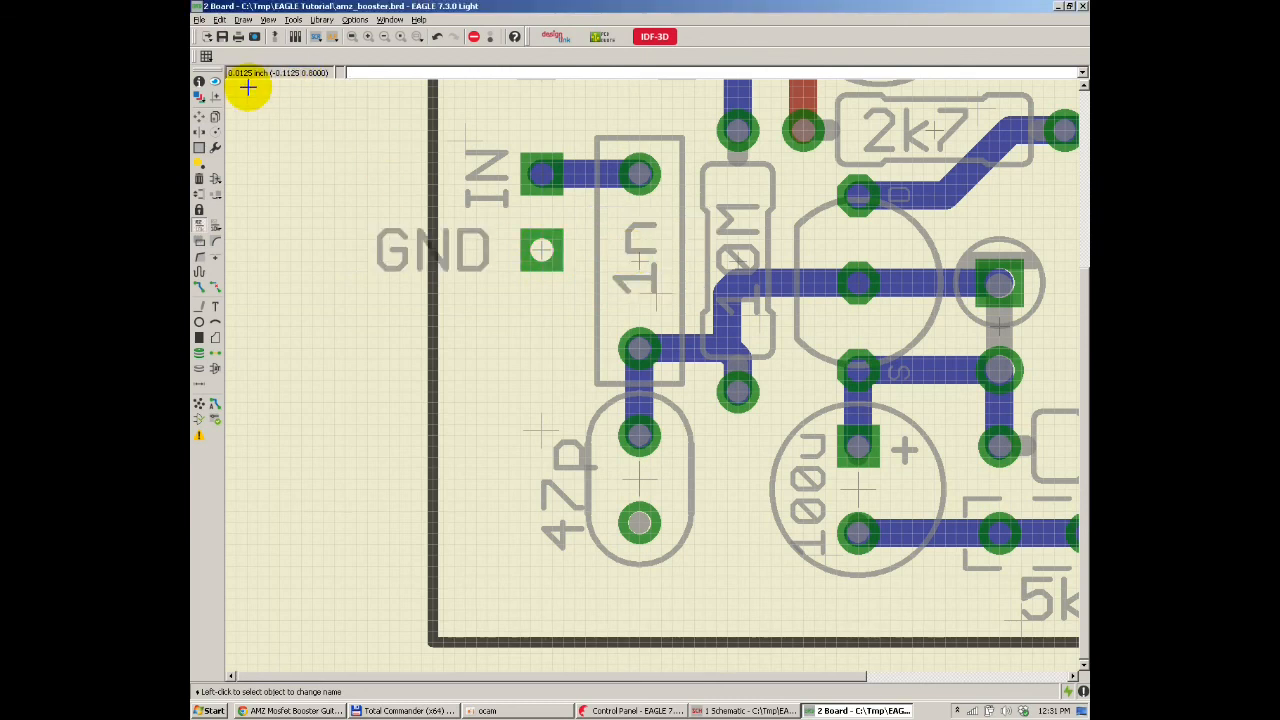
# Step: Smash the GND pad's label, rotate it to 270 degrees and place it vertically beneath the pad
pyautogui.click(199, 250)
pyautogui.click(534, 249)
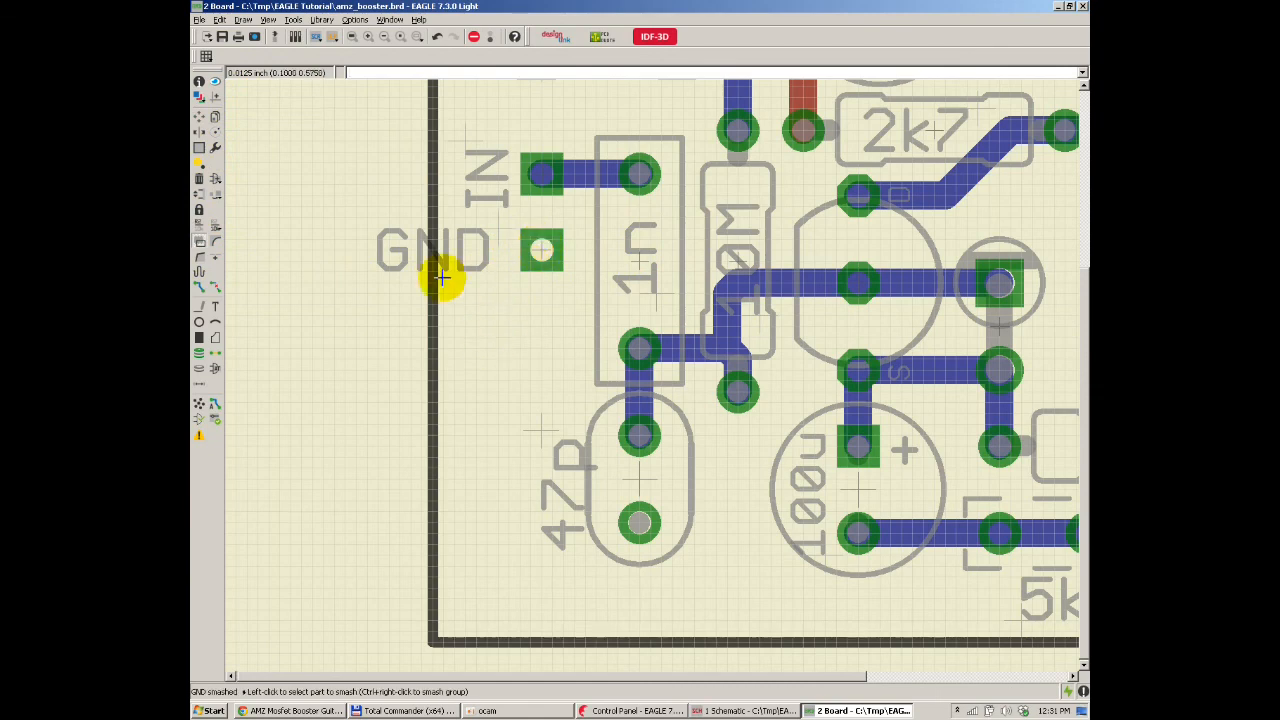
pyautogui.click(202, 118)
pyautogui.click(540, 249)
pyautogui.rightClick(480, 228)
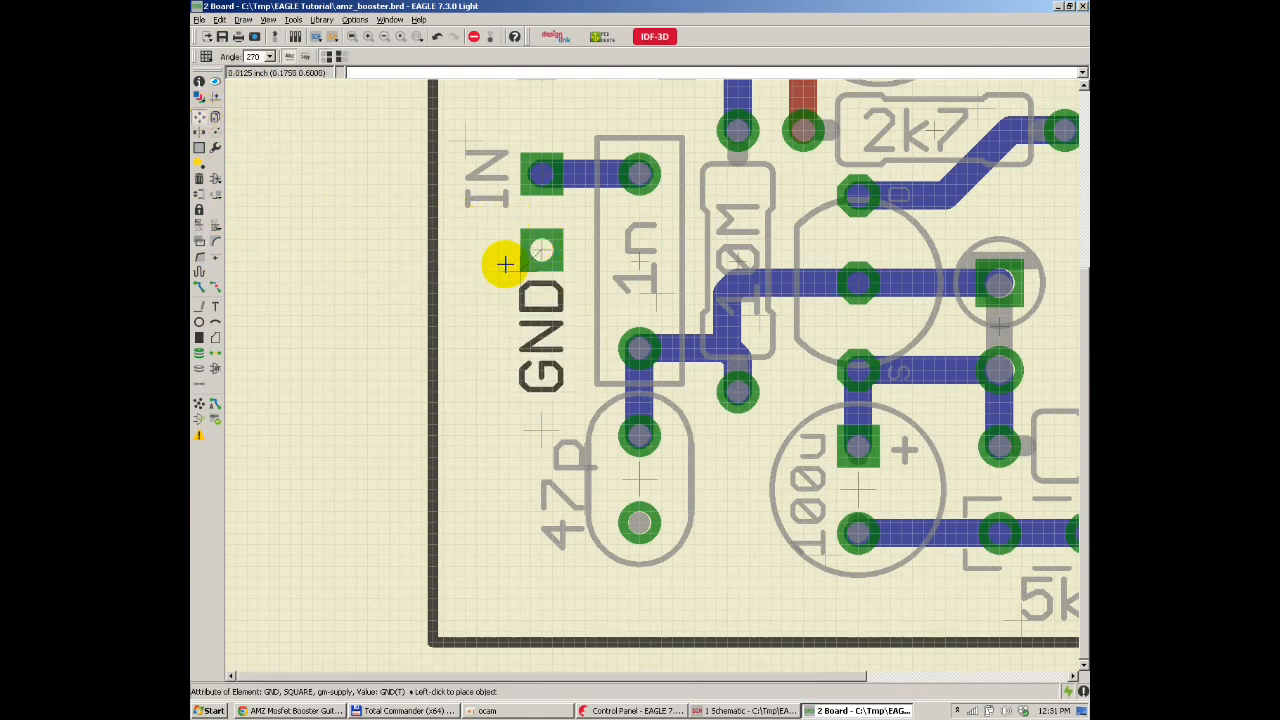
pyautogui.click(505, 254)
pyautogui.scroll(-1, 458, 333)
pyautogui.scroll(-1, 470, 280)
pyautogui.scroll(2, 505, 215)
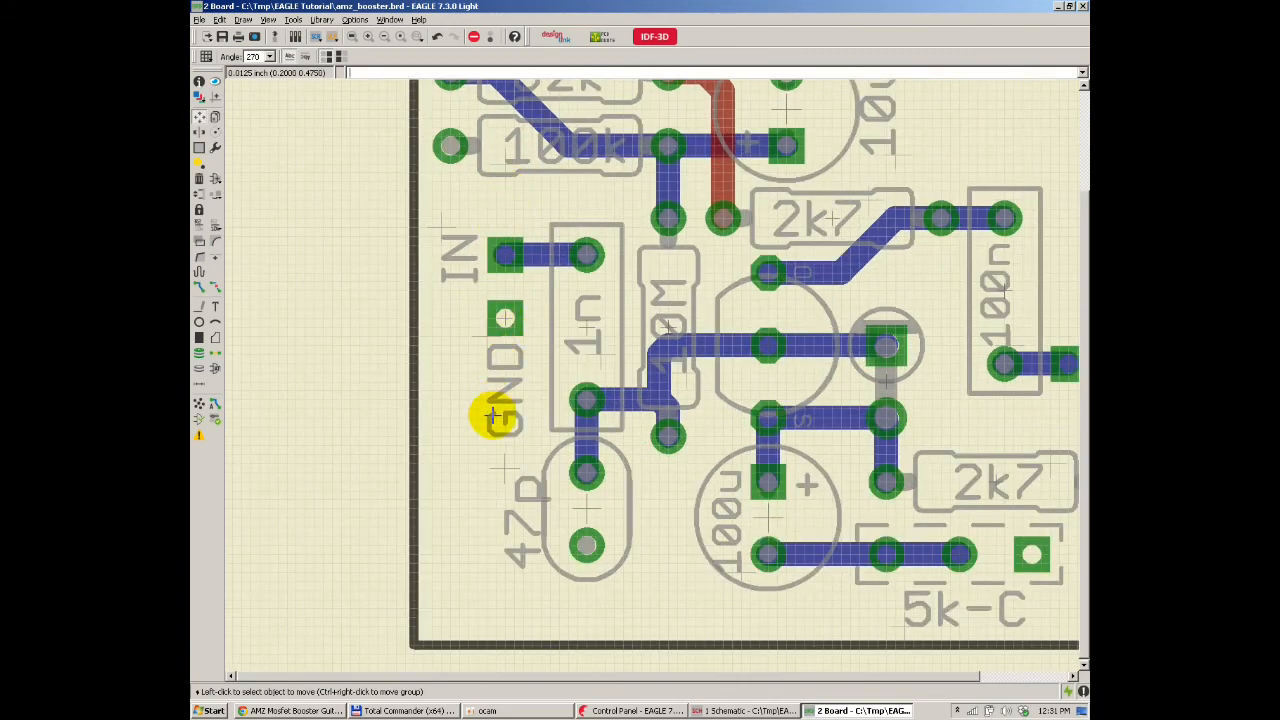
pyautogui.scroll(-1, 410, 412)
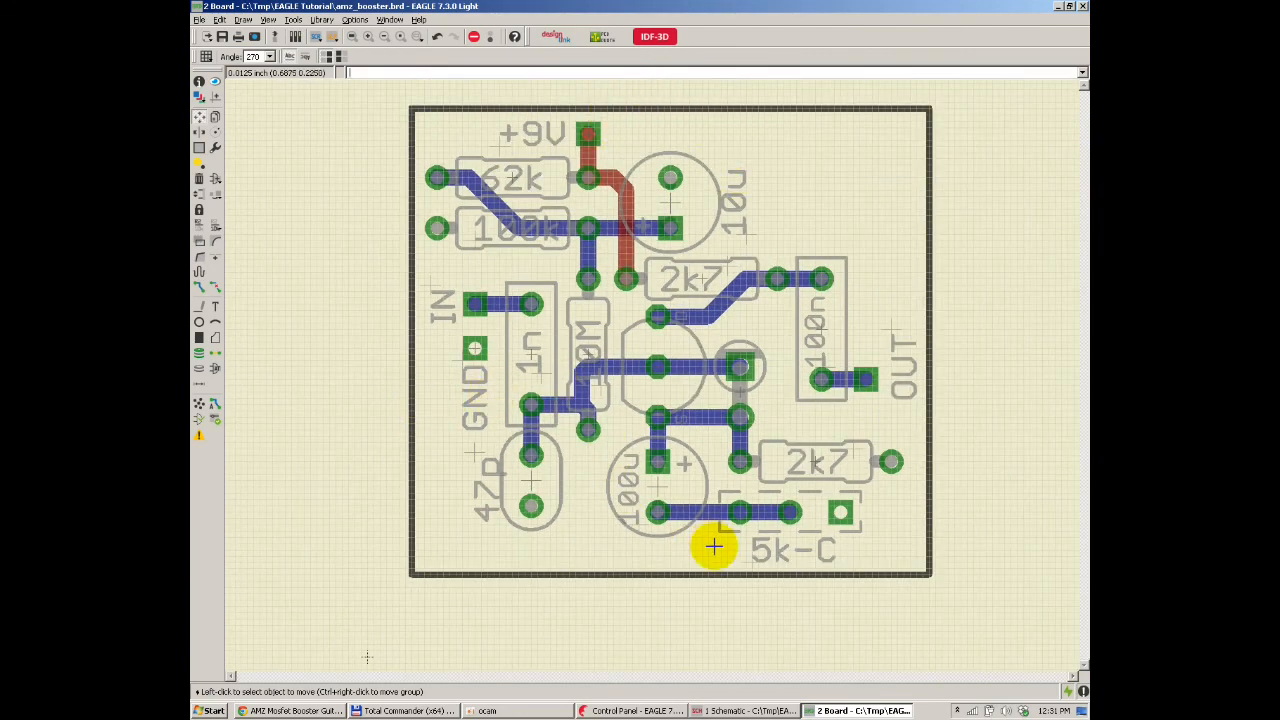
# Step: Fit the whole board in view and show only the ground airwires with the command "ratsnest gnd"
pyautogui.click(368, 36)
pyautogui.click(351, 36)
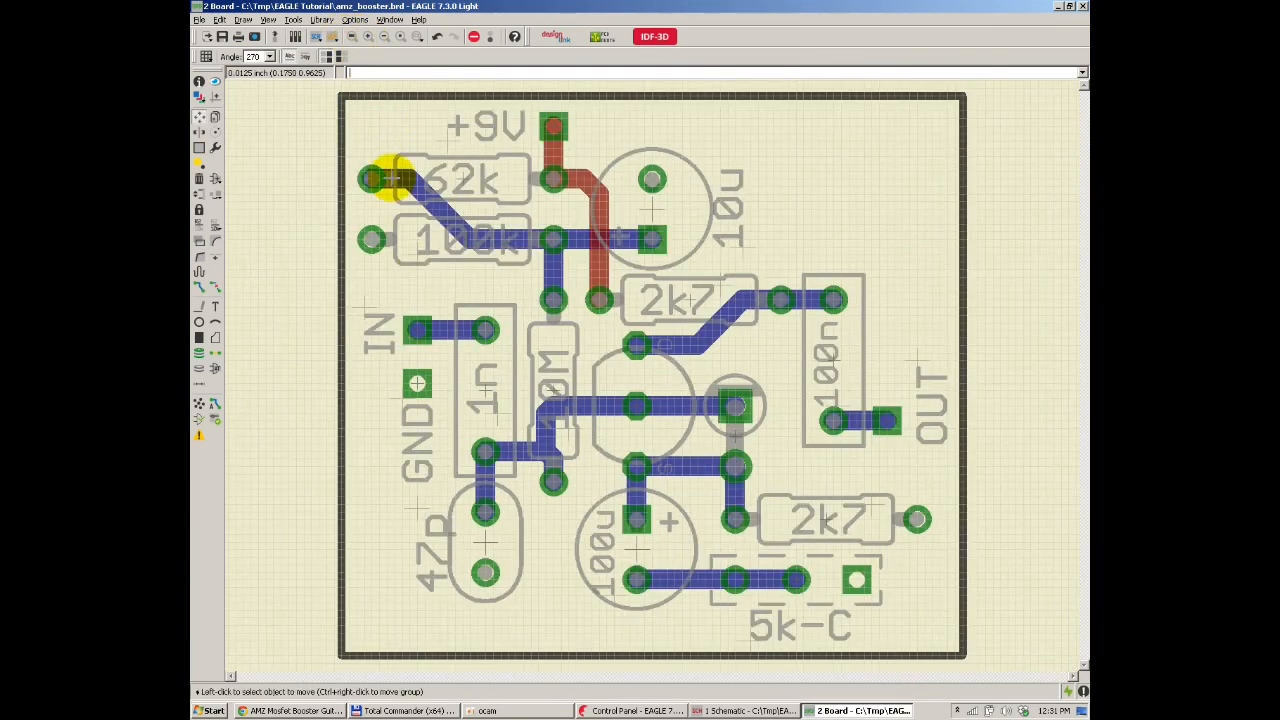
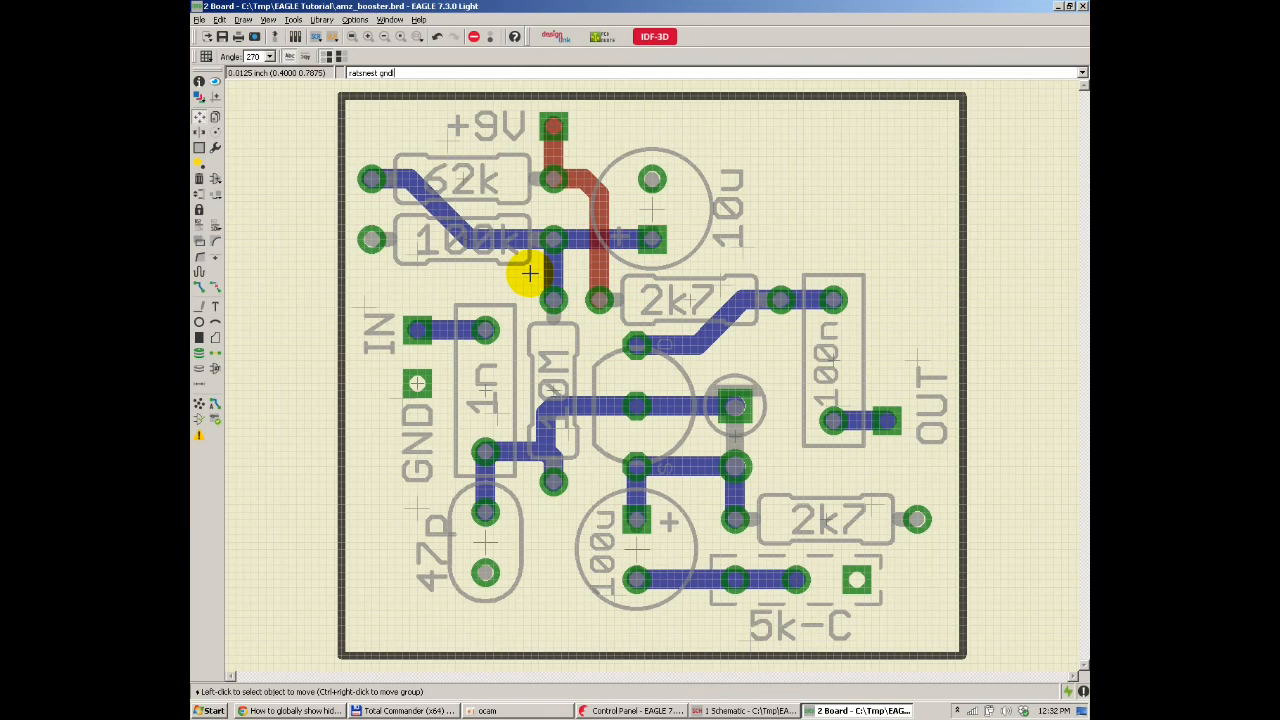
pyautogui.press('Return')
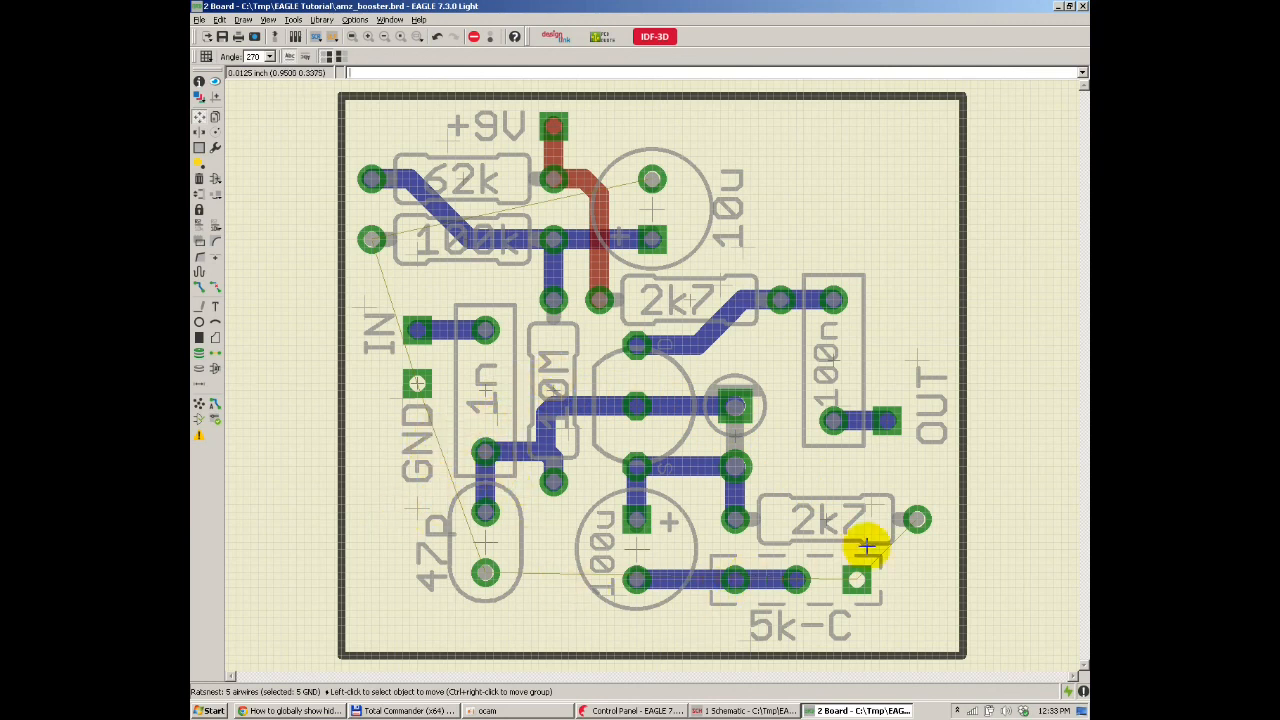
# Step: Route a 16 Bottom layer trace from the lower 2k7's right pad to the 5k-C potentiometer's square pad
pyautogui.click(204, 292)
pyautogui.click(250, 57)
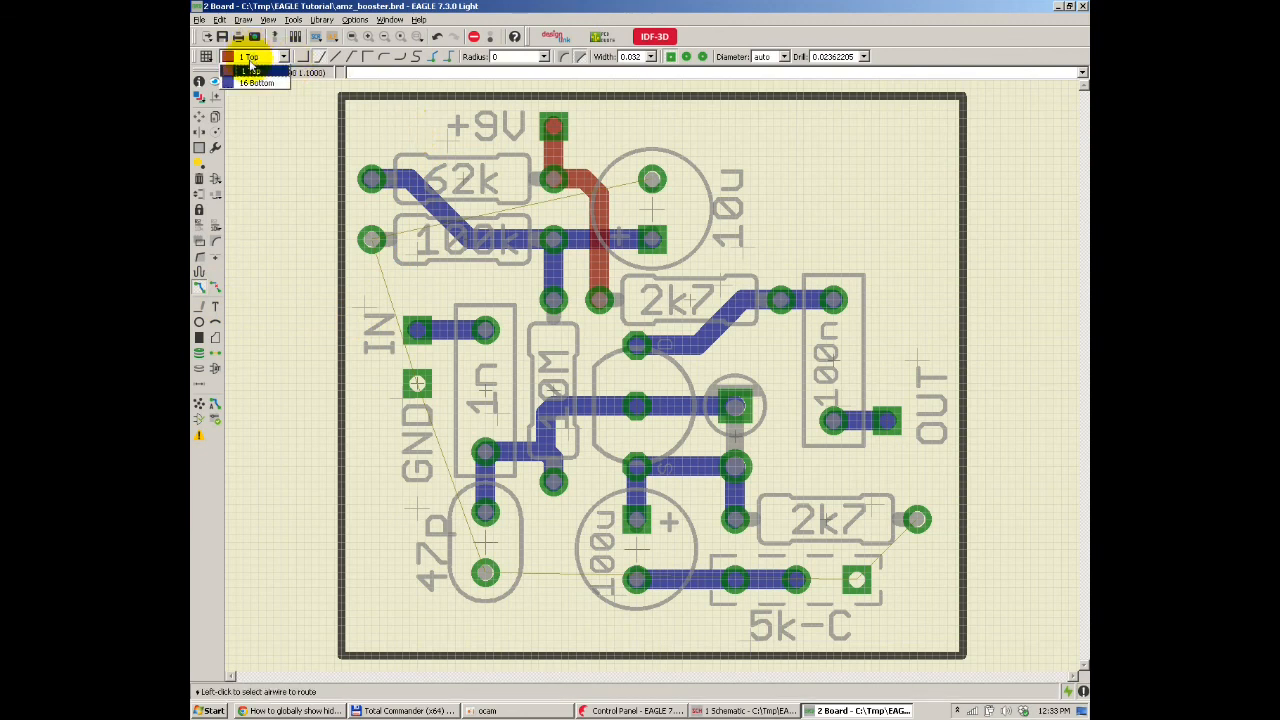
pyautogui.click(255, 83)
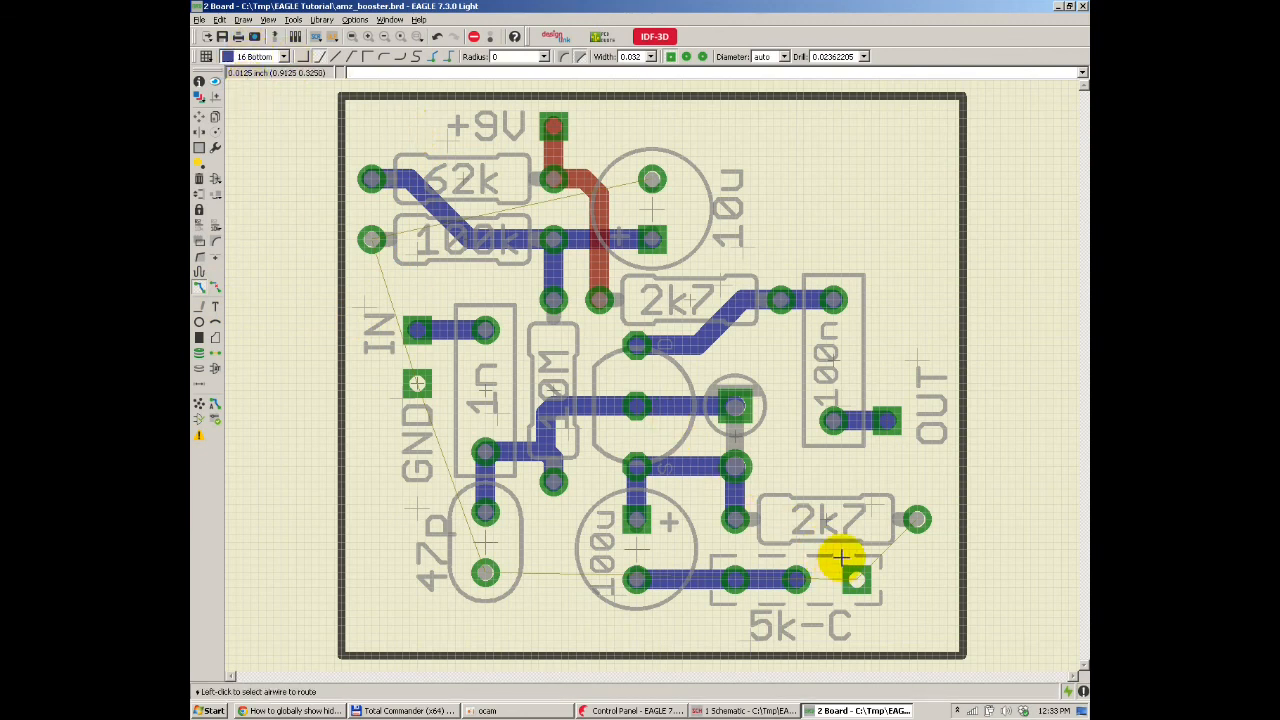
pyautogui.click(913, 520)
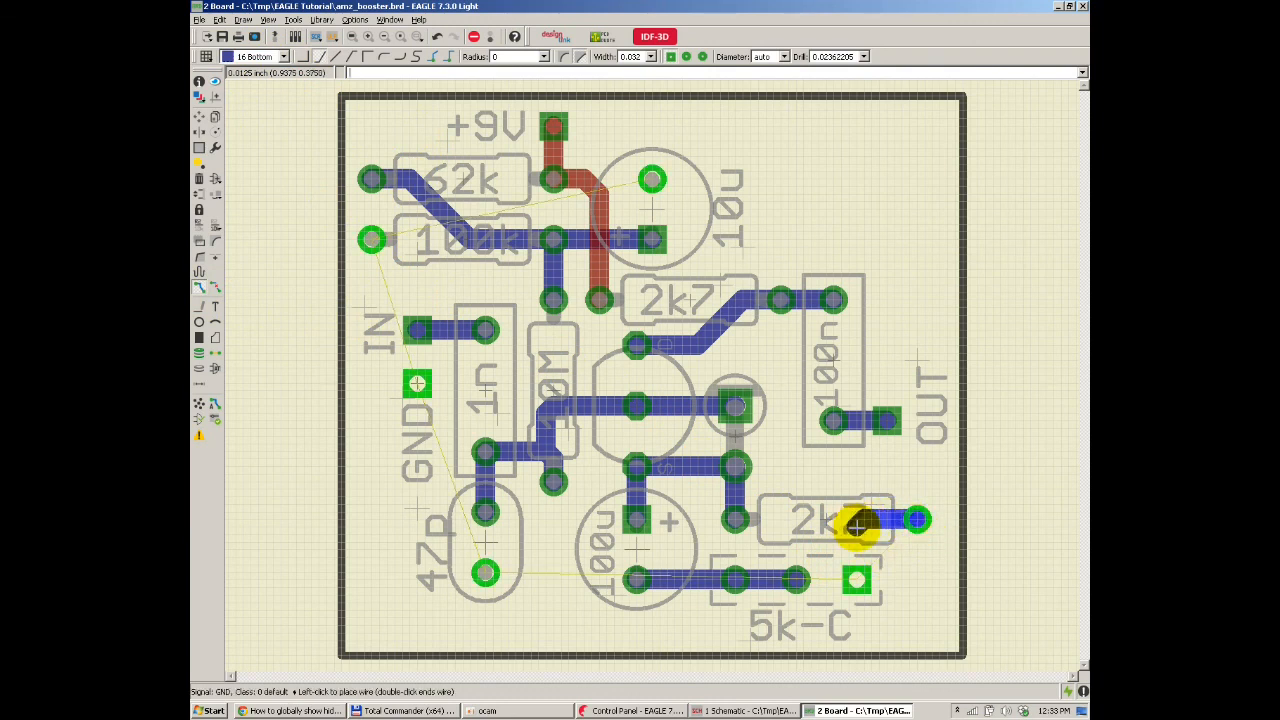
pyautogui.click(856, 578)
# Step: Route a bottom-layer trace from the 47p capacitor's lower pad along the board's lower edge to the 5k-C potentiometer's square pad
pyautogui.click(485, 572)
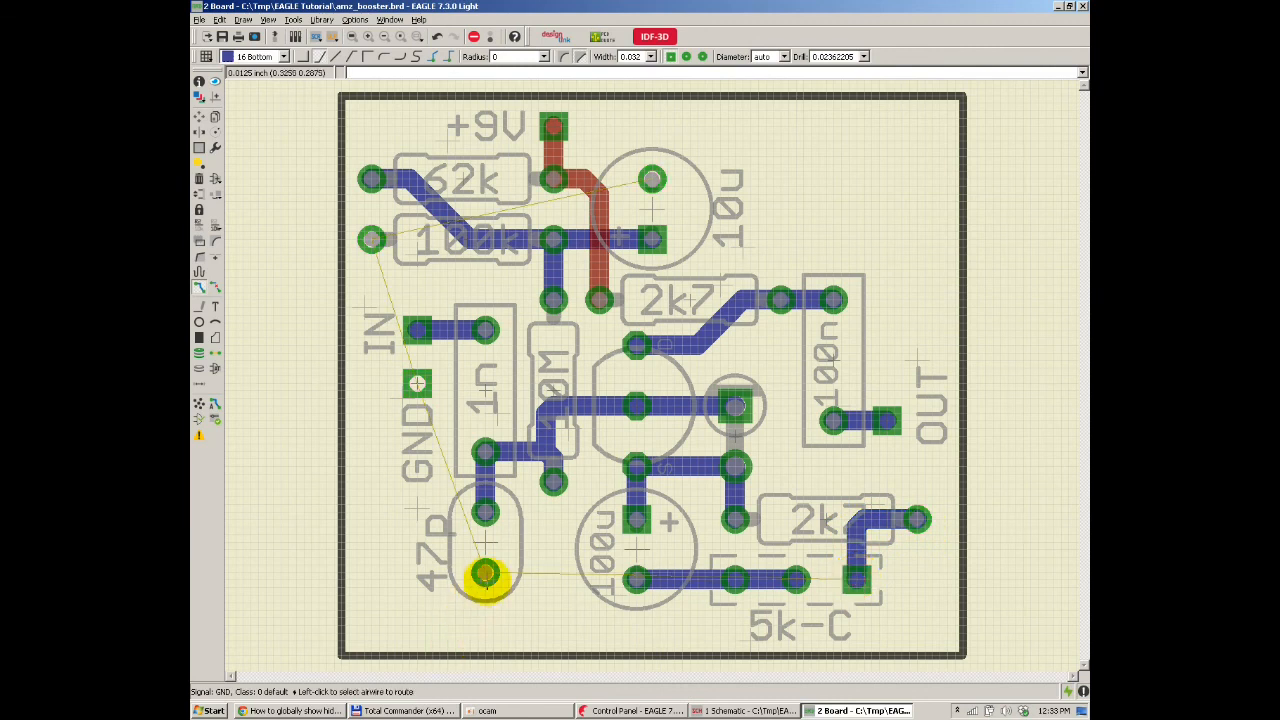
pyautogui.click(492, 626)
pyautogui.click(856, 617)
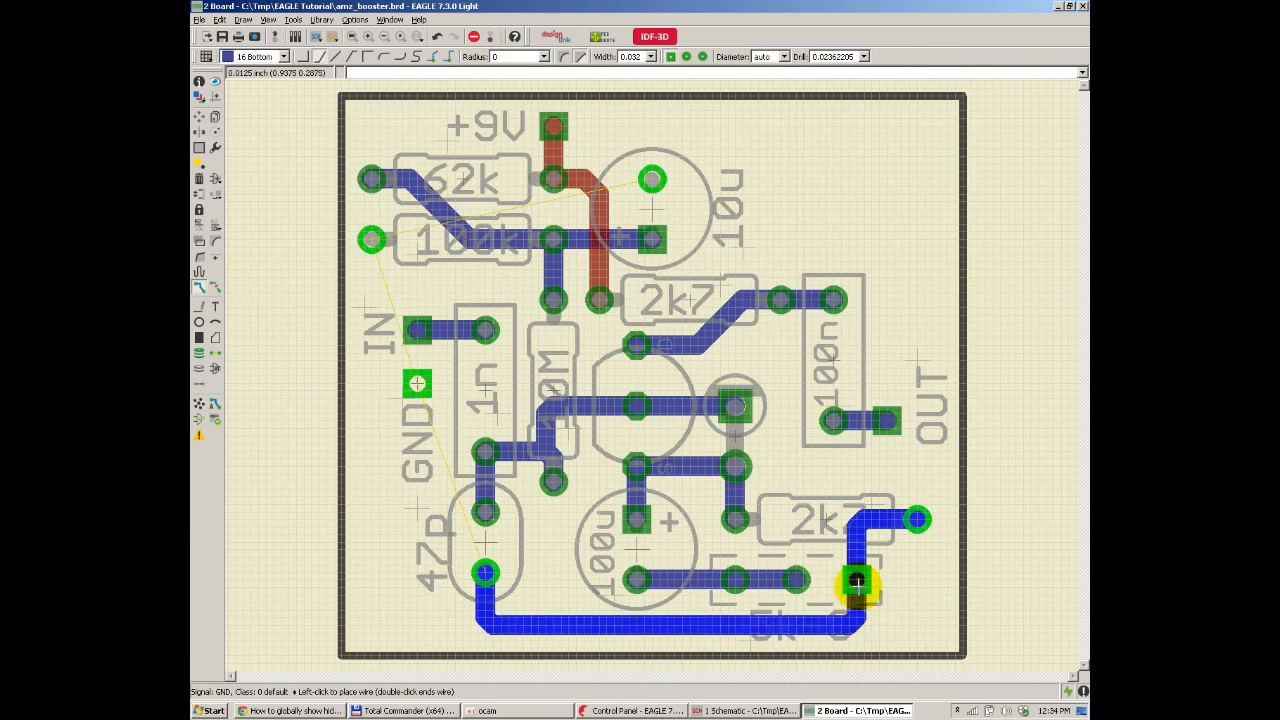
pyautogui.click(856, 580)
# Step: Route bottom-layer ground traces from the GND pad to the 47p's lower pad and from the 100k's left pad to the GND pad
pyautogui.click(417, 386)
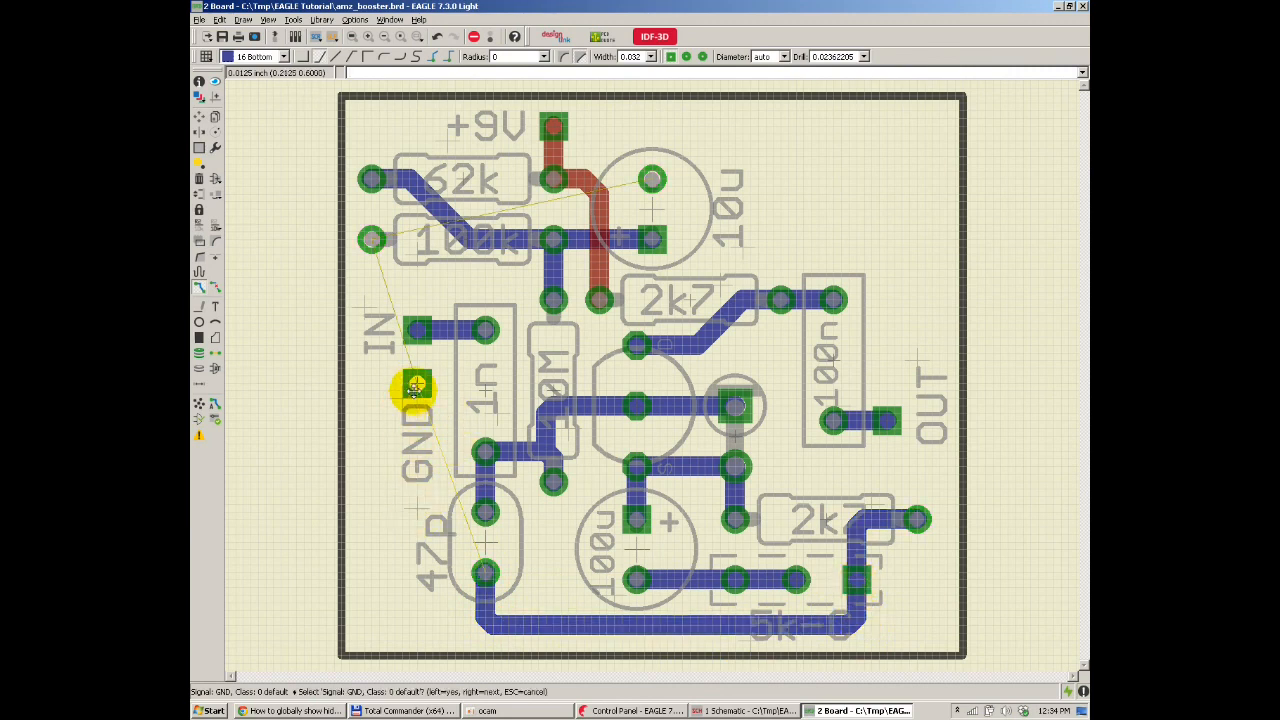
pyautogui.click(417, 386)
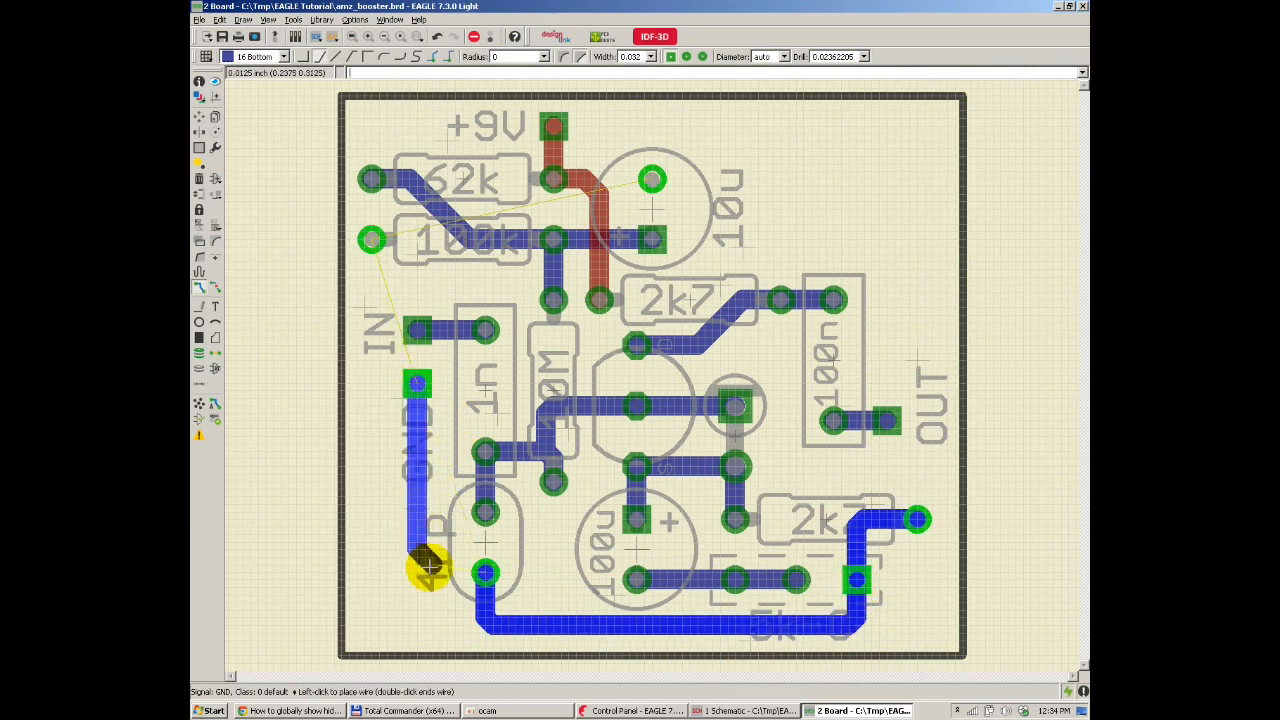
pyautogui.click(484, 572)
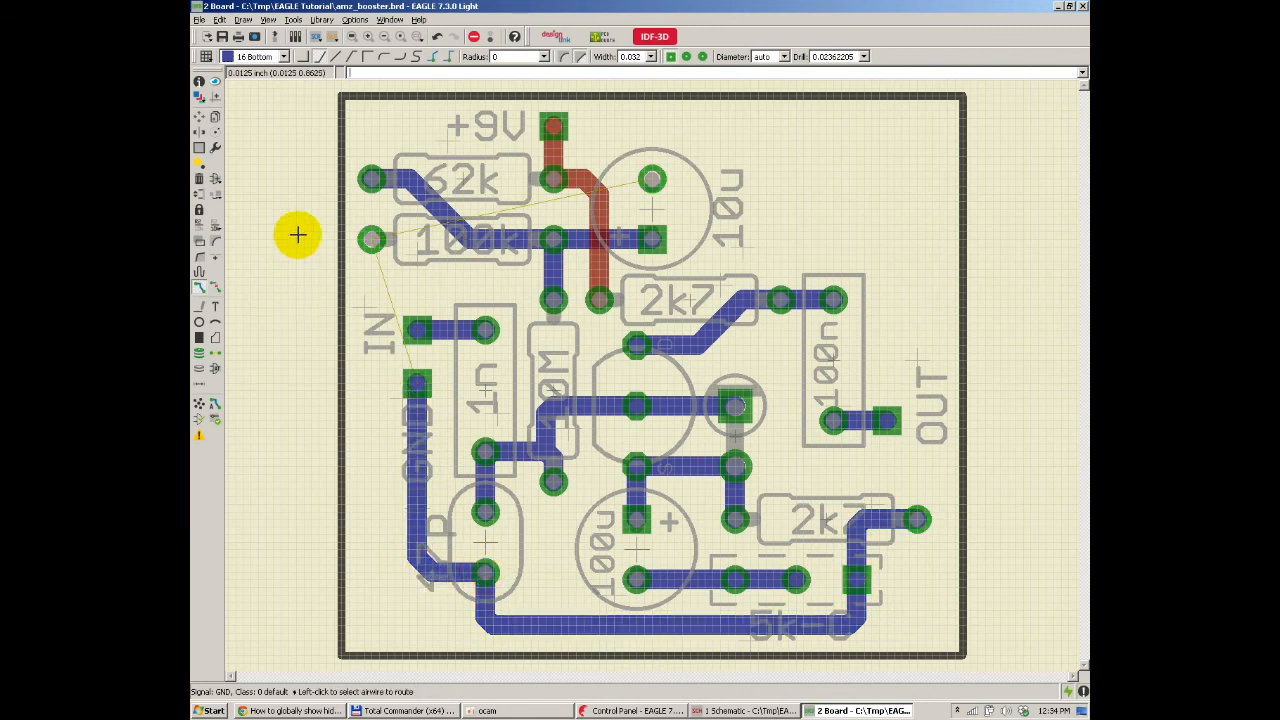
pyautogui.click(370, 240)
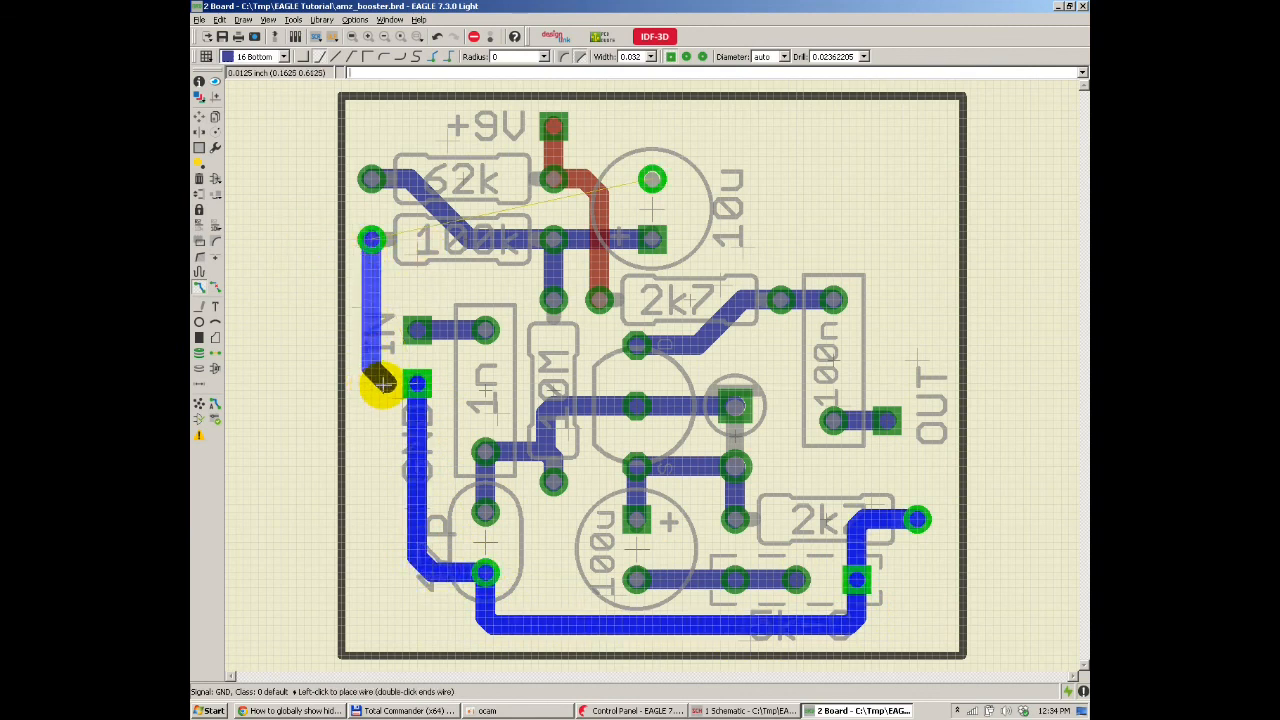
pyautogui.click(416, 382)
# Step: Examine the space around the +9V pad, the 62k resistor and the board outline for routing the 10u capacitor's ground connection
pyautogui.scroll(-2, 389, 437)
pyautogui.scroll(4, 414, 194)
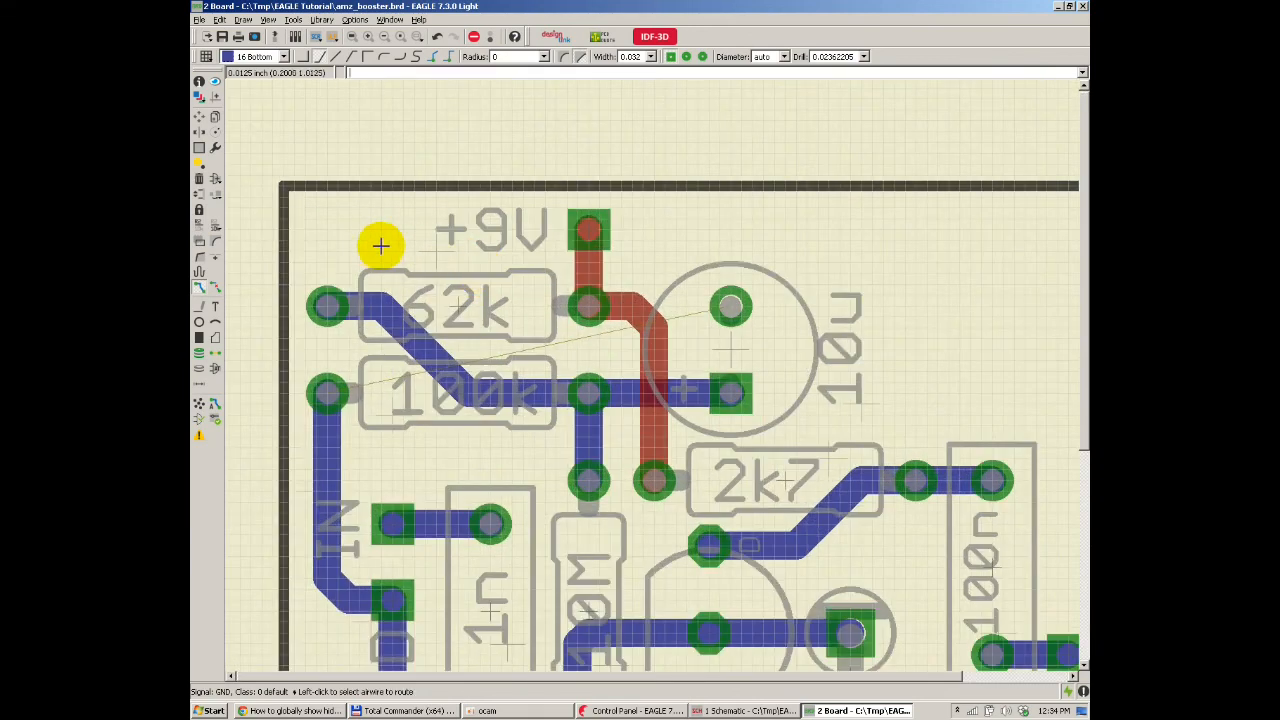
pyautogui.scroll(-1, 755, 310)
pyautogui.scroll(1, 768, 300)
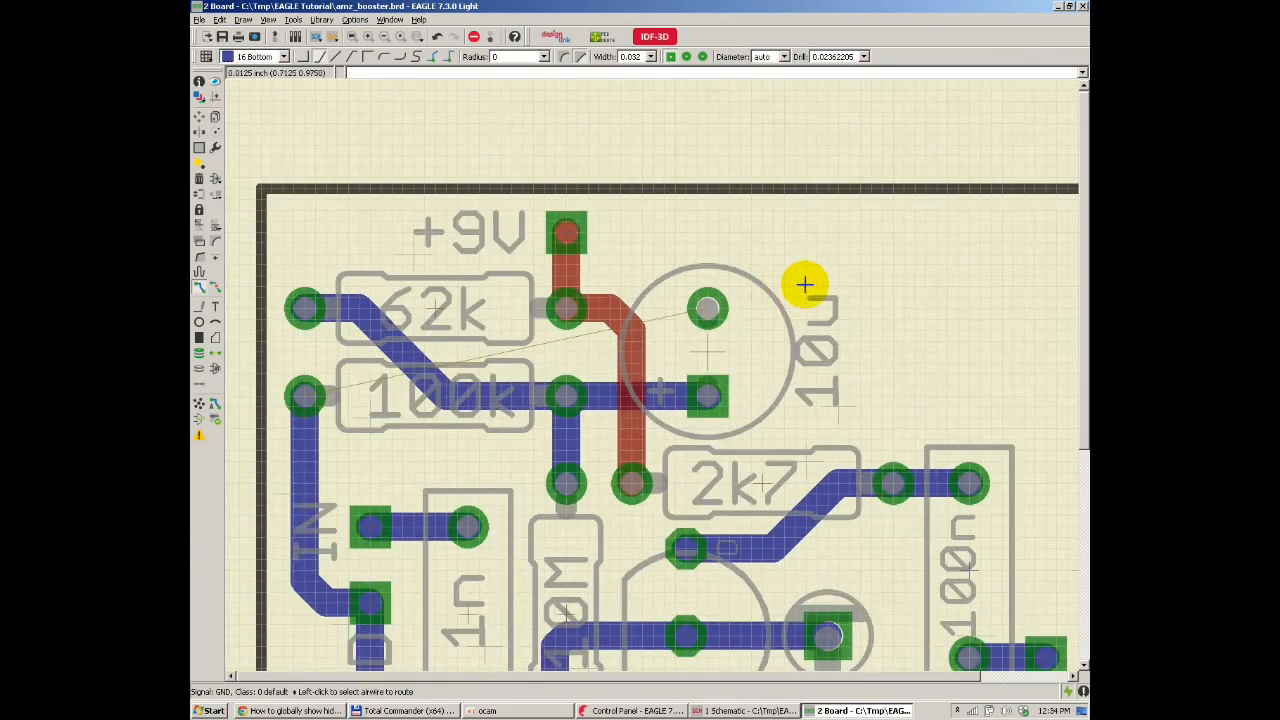
pyautogui.scroll(-3, 858, 285)
pyautogui.scroll(-1, 423, 197)
pyautogui.scroll(2, 834, 309)
pyautogui.scroll(1, 834, 309)
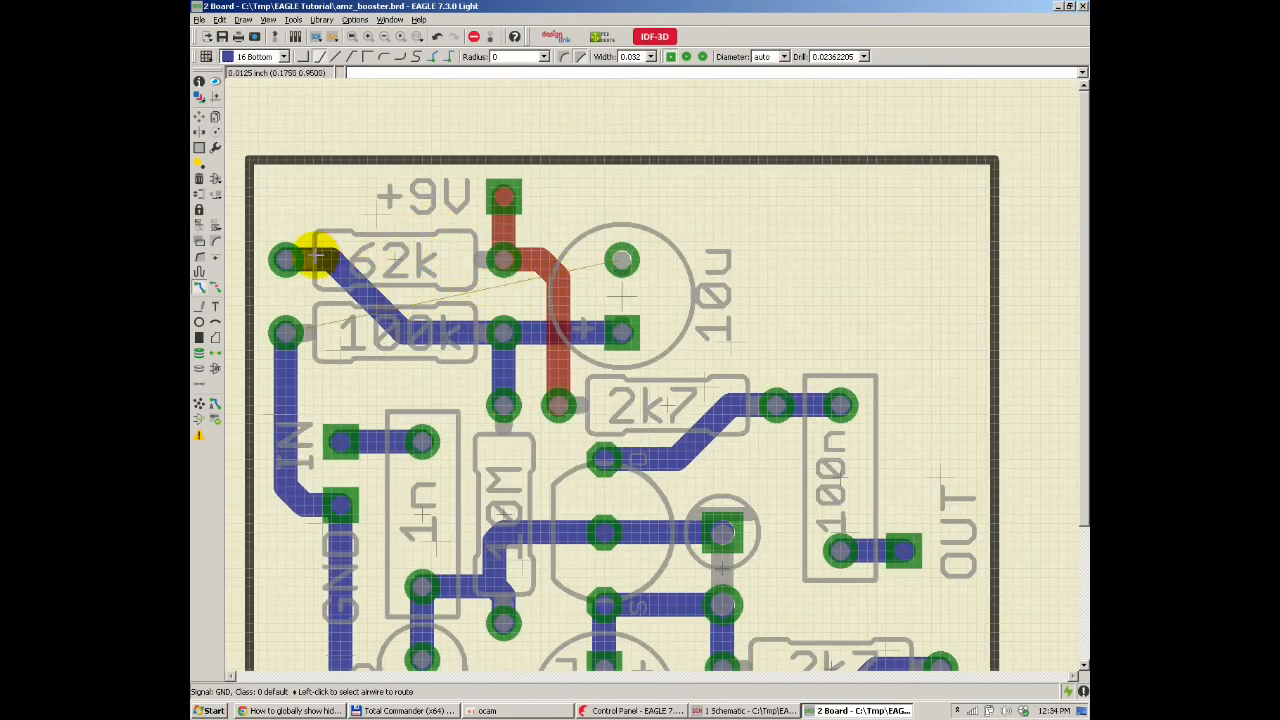
pyautogui.scroll(-1, 449, 150)
pyautogui.scroll(1, 449, 150)
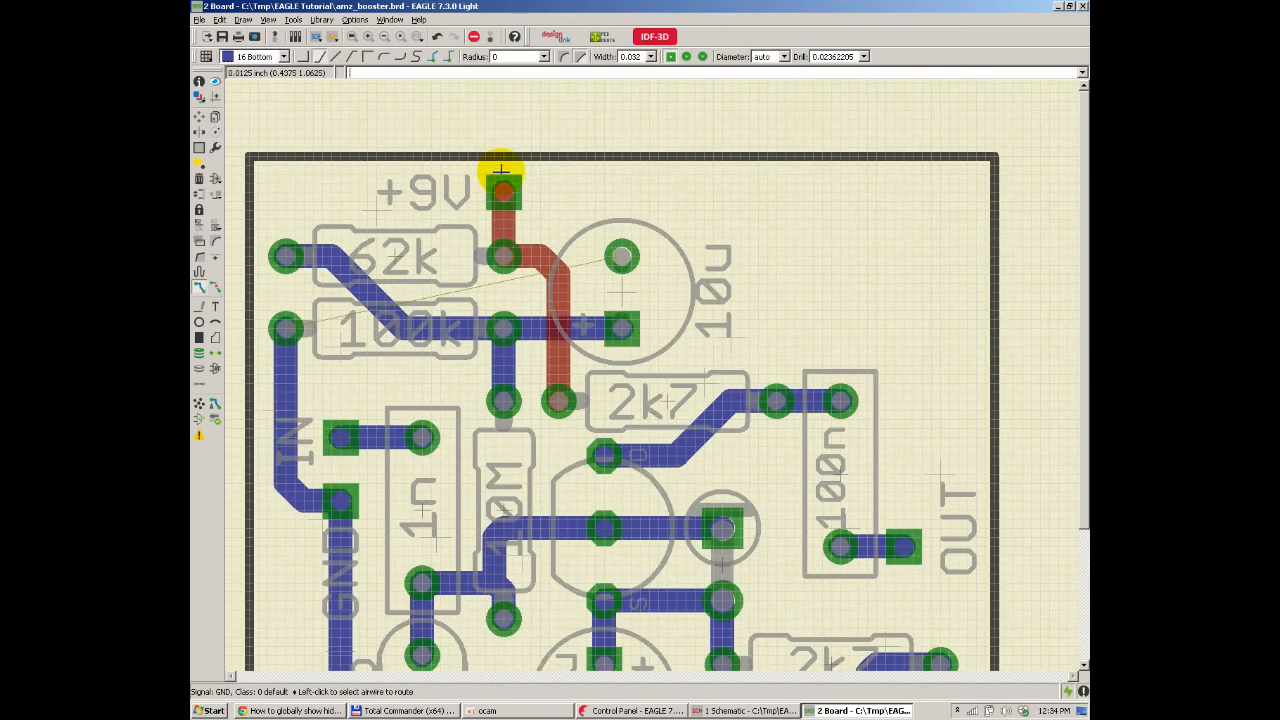
pyautogui.scroll(-1, 470, 130)
pyautogui.scroll(-1, 566, 211)
pyautogui.scroll(1, 423, 114)
pyautogui.scroll(-2, 323, 125)
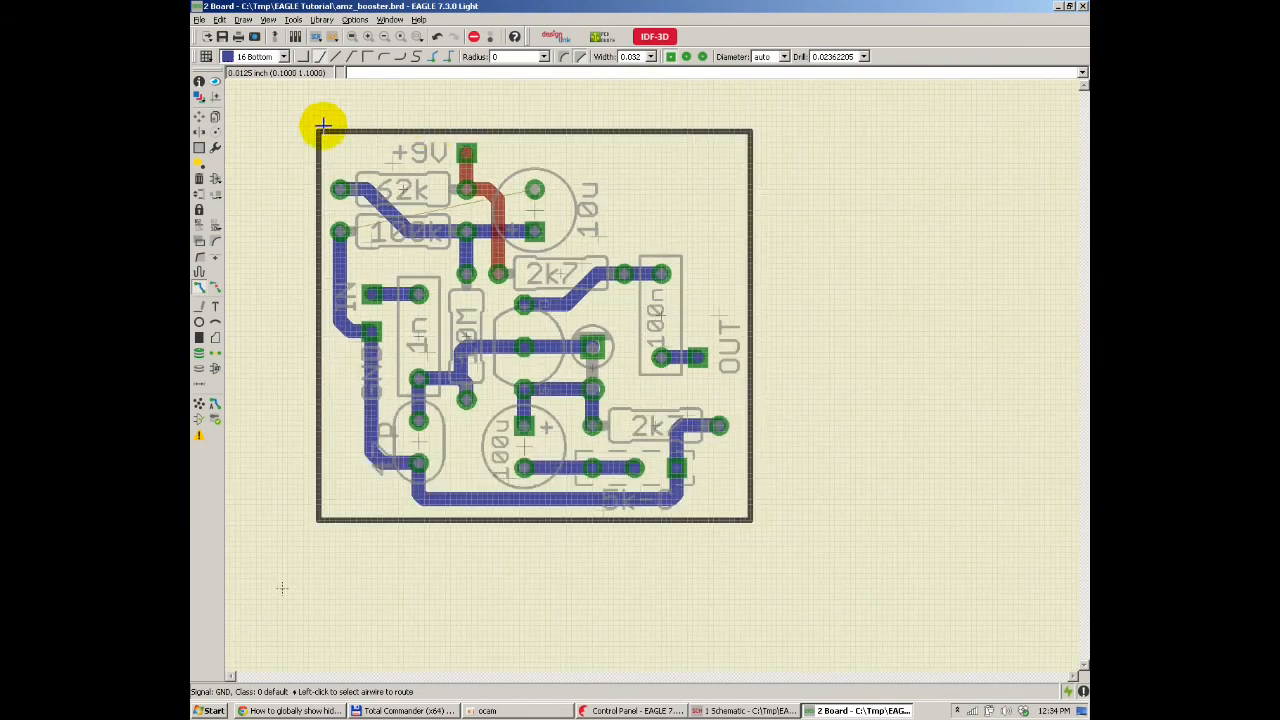
# Step: Enlarge the board outline by moving its upper edge slightly up and its left edge slightly outward
pyautogui.click(199, 116)
pyautogui.click(540, 117)
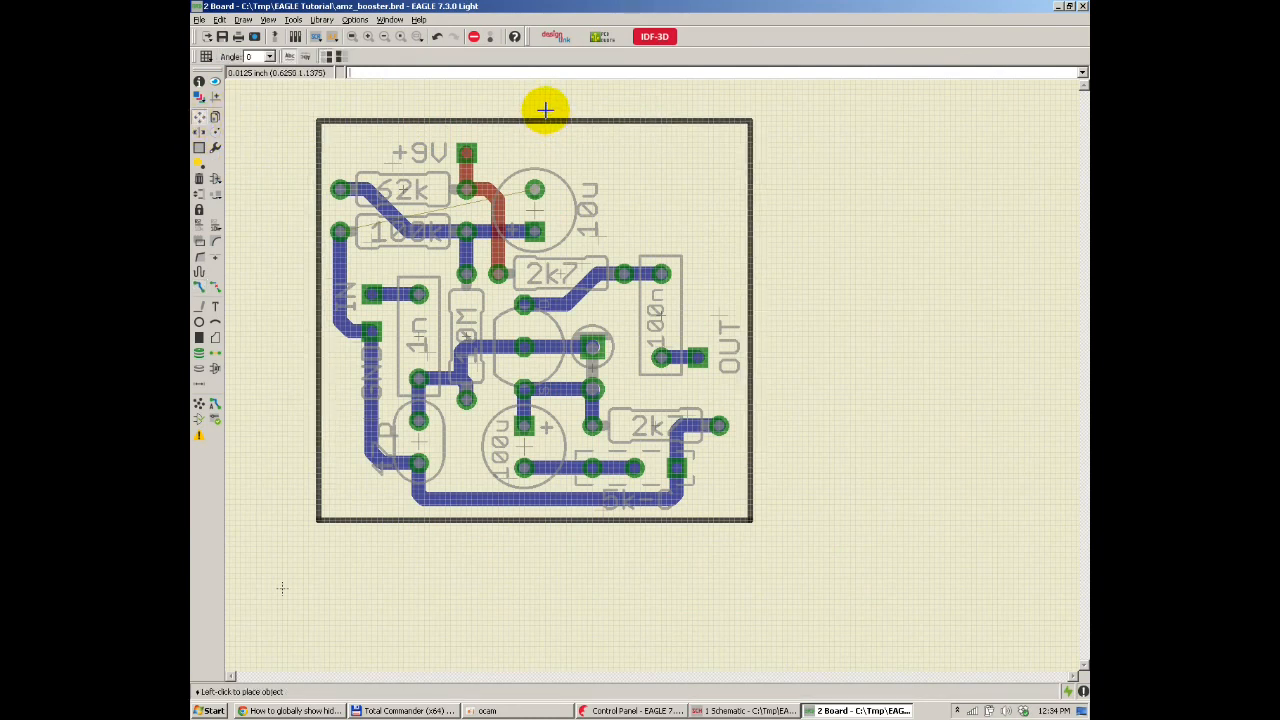
pyautogui.click(314, 340)
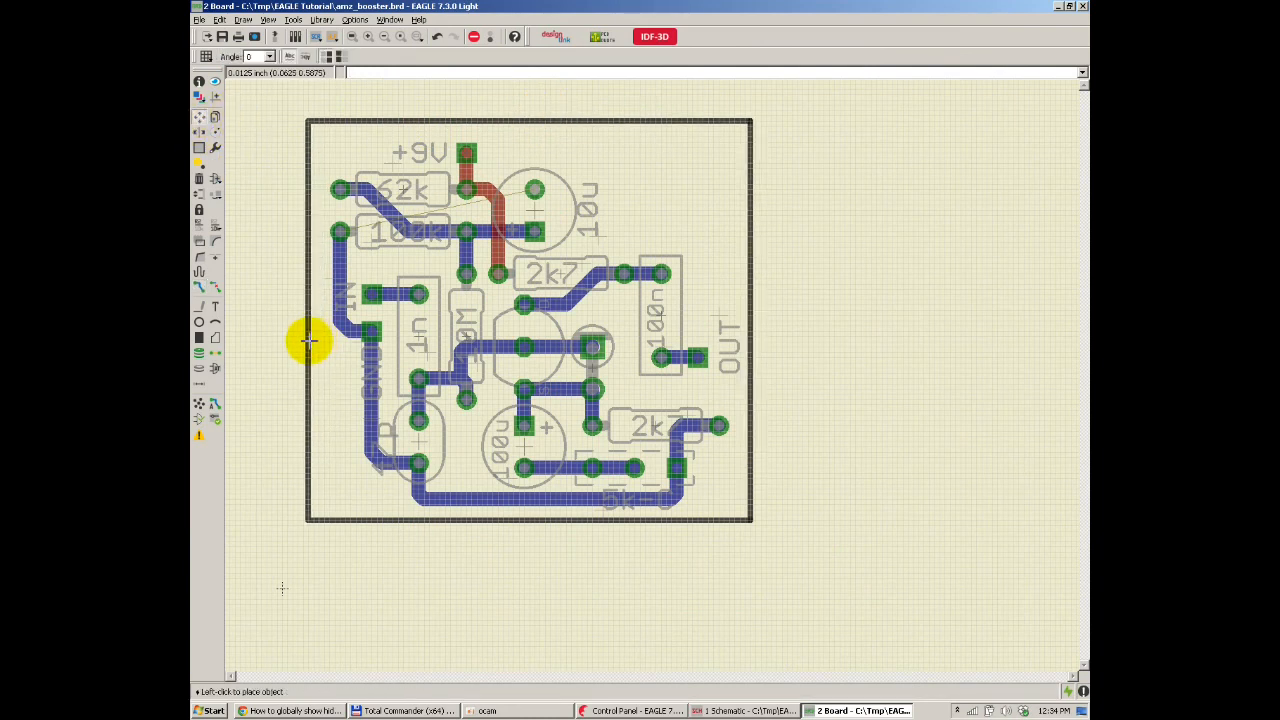
pyautogui.click(298, 338)
pyautogui.scroll(1, 418, 100)
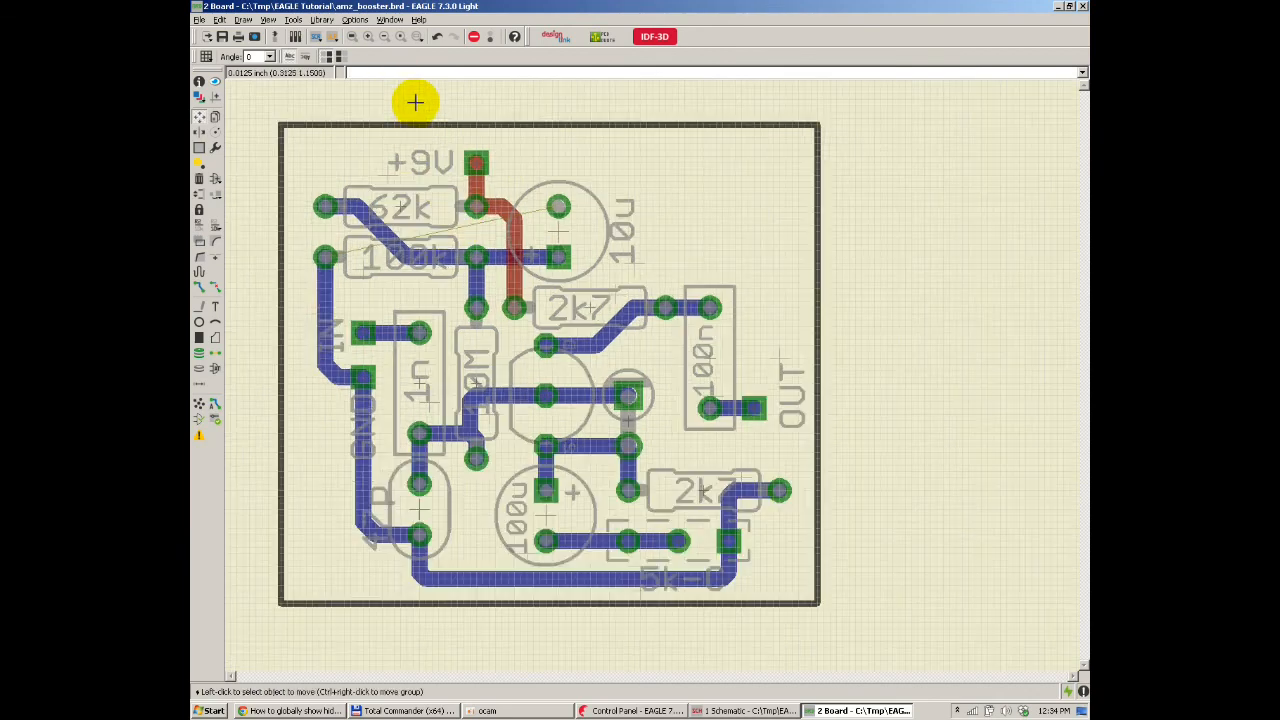
# Step: Move the +9V pad slightly up toward the board's upper edge to make room above the 62k resistor
pyautogui.scroll(1, 486, 144)
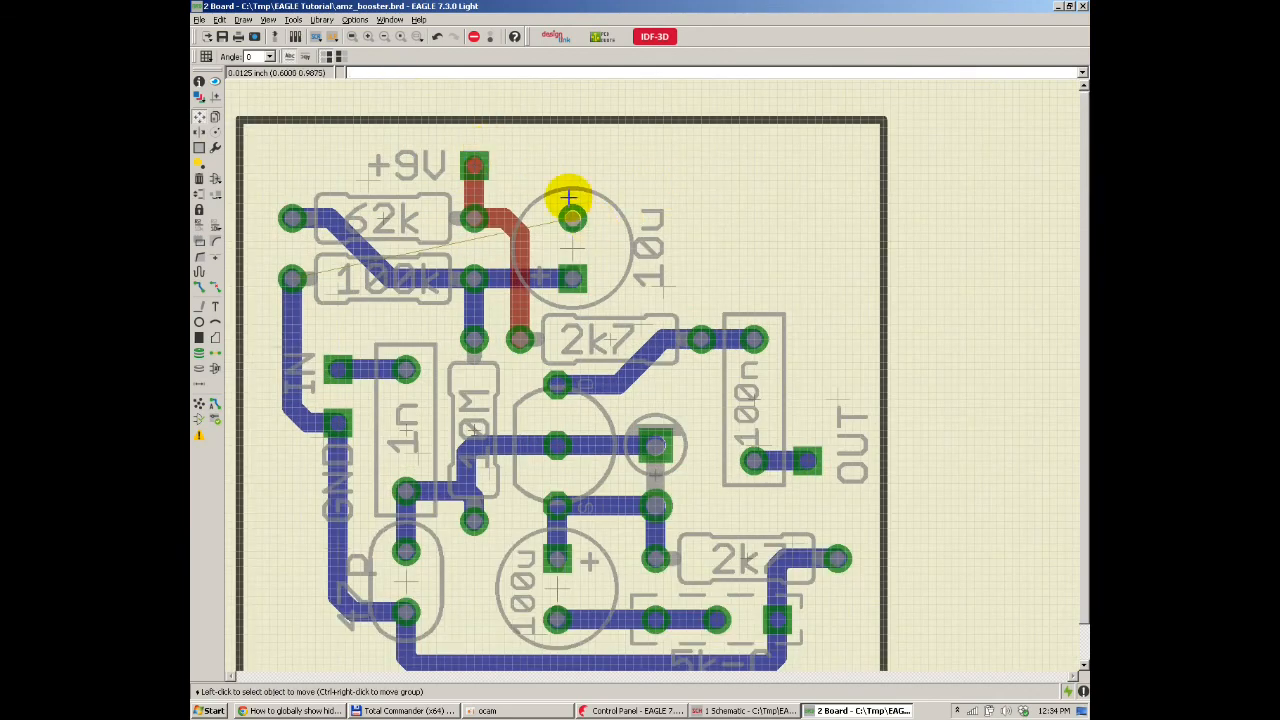
pyautogui.click(474, 165)
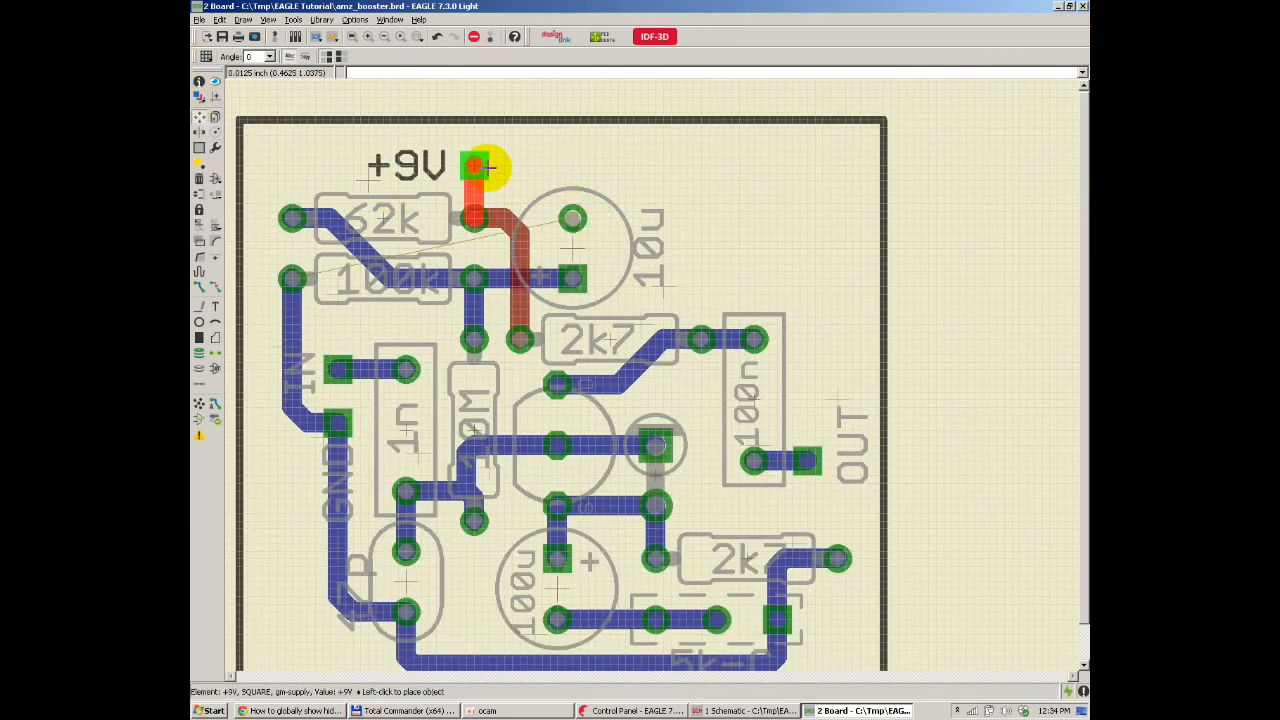
pyautogui.click(474, 143)
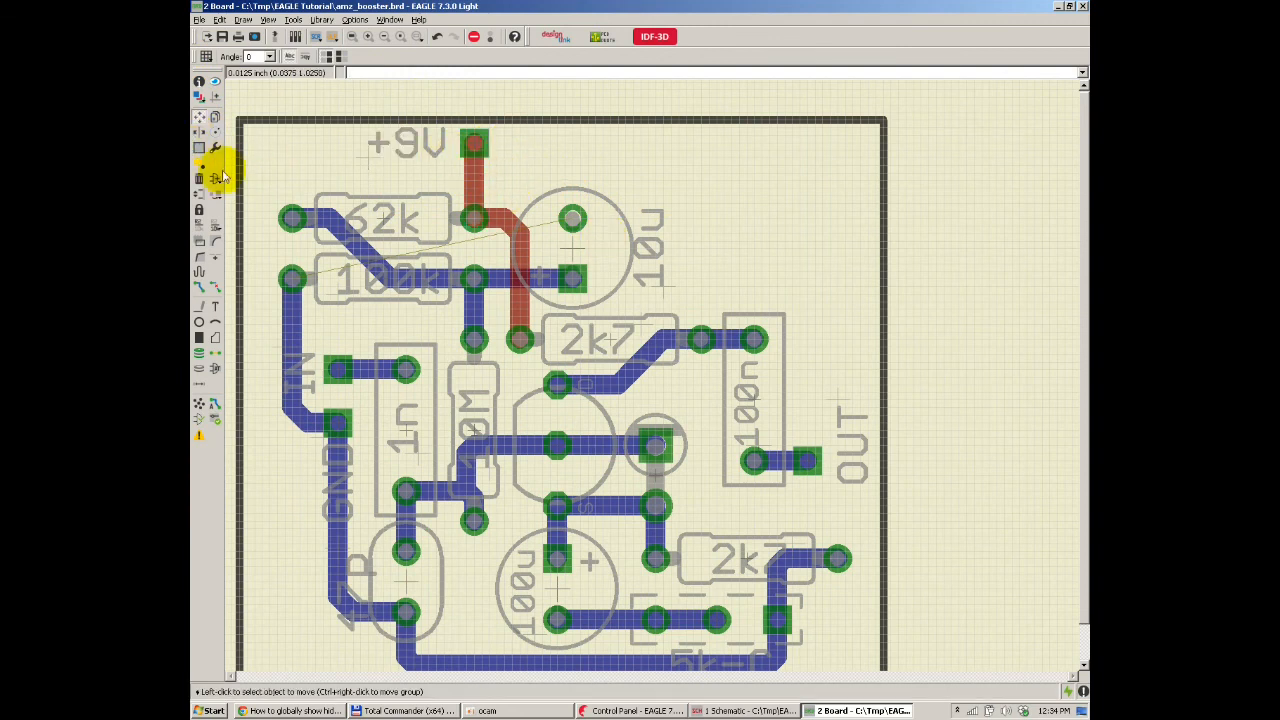
# Step: Try a bottom-layer trace from the 10u's upper pad along the board's right side to the lower 2k7's right pad, then undo it
pyautogui.click(199, 287)
pyautogui.click(571, 214)
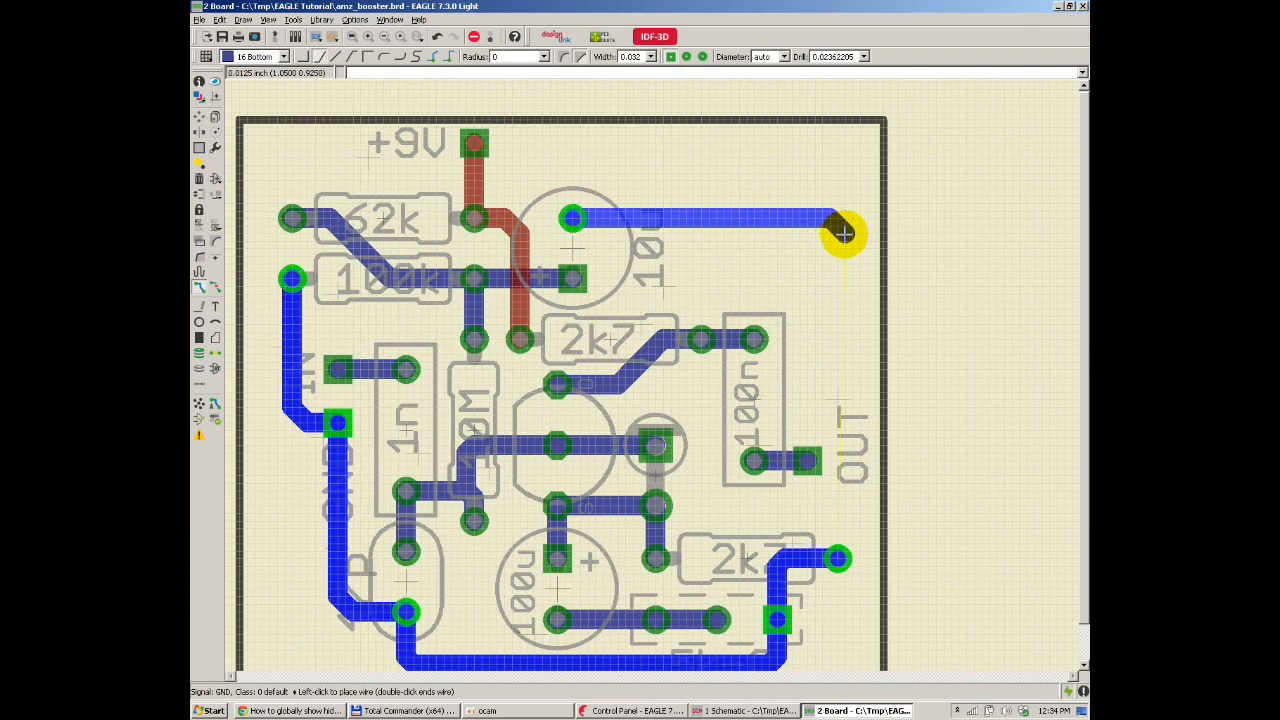
pyautogui.click(837, 557)
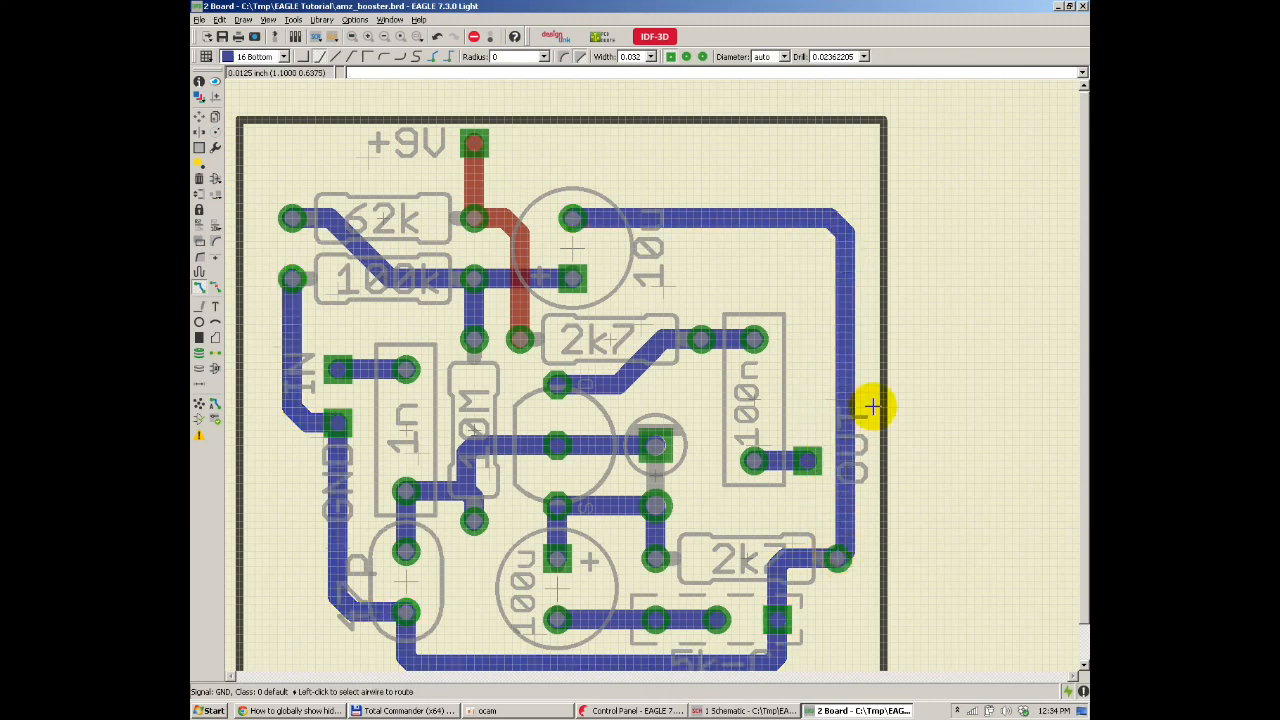
pyautogui.hotkey('ctrl', 'z')
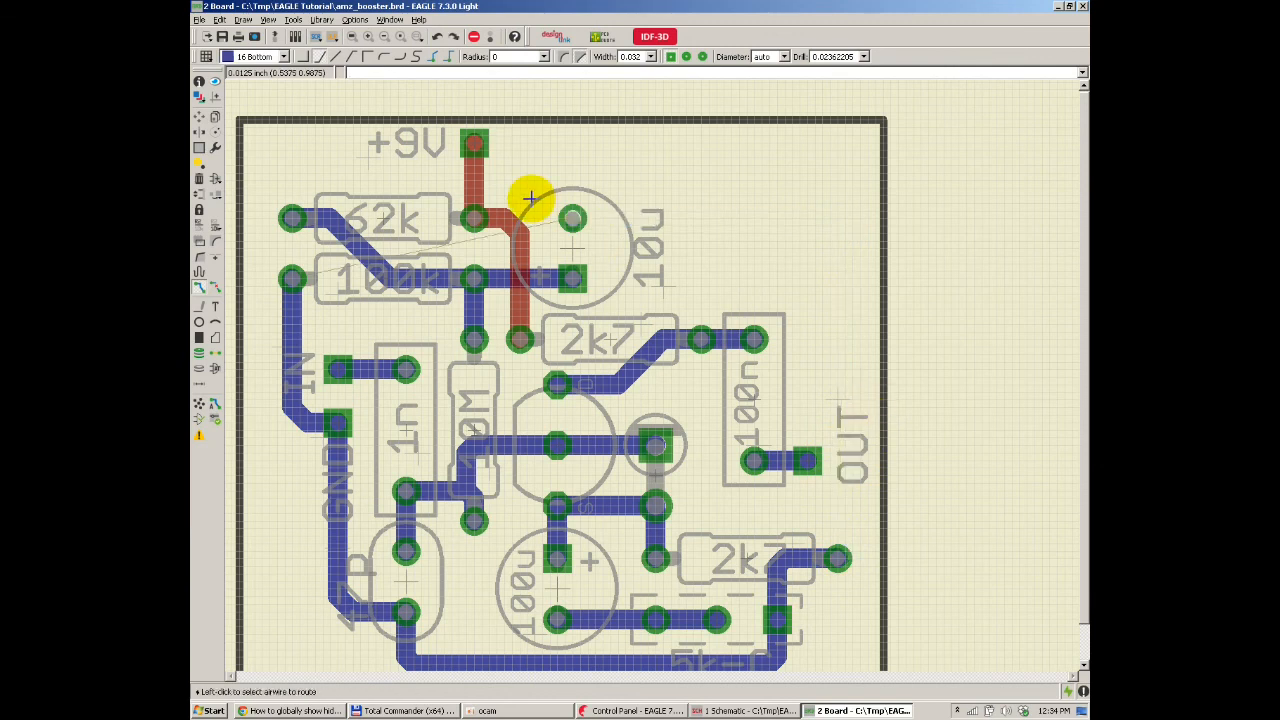
# Step: Try routing the 10u's upper pad above the 62k and around its left end to the 100k's left pad, then undo the trace
pyautogui.click(571, 218)
pyautogui.click(563, 177)
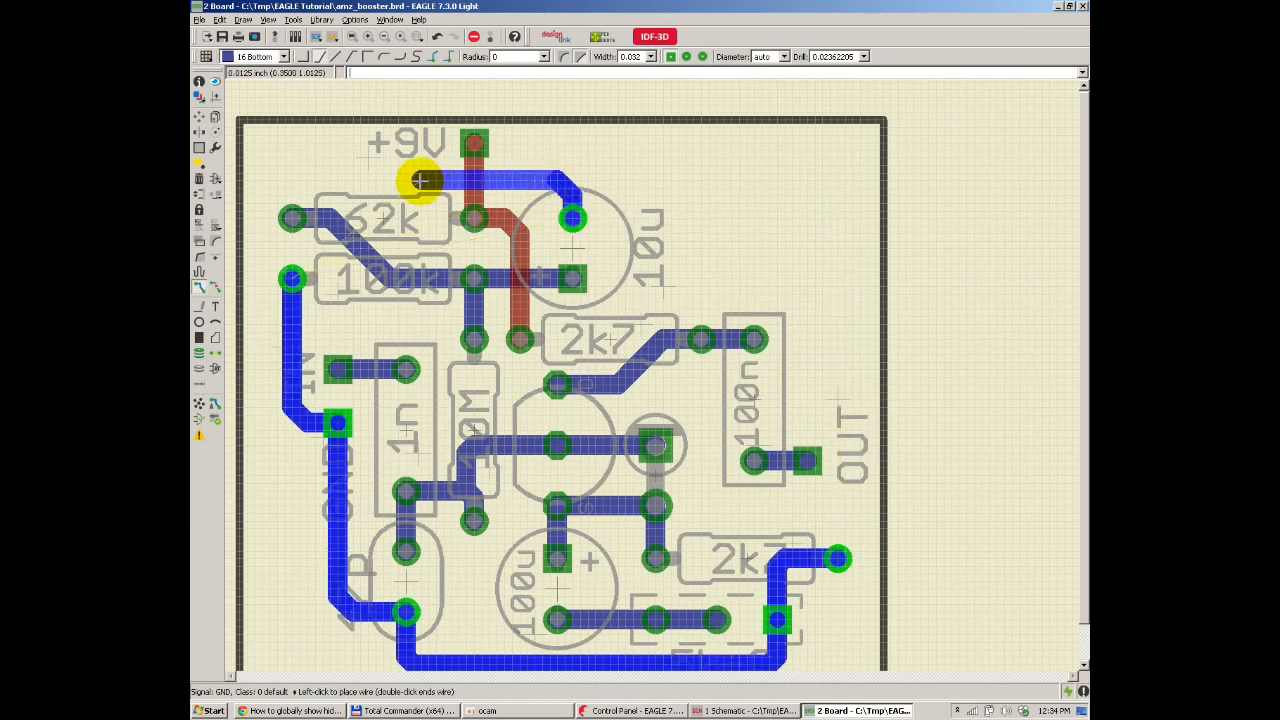
pyautogui.click(258, 196)
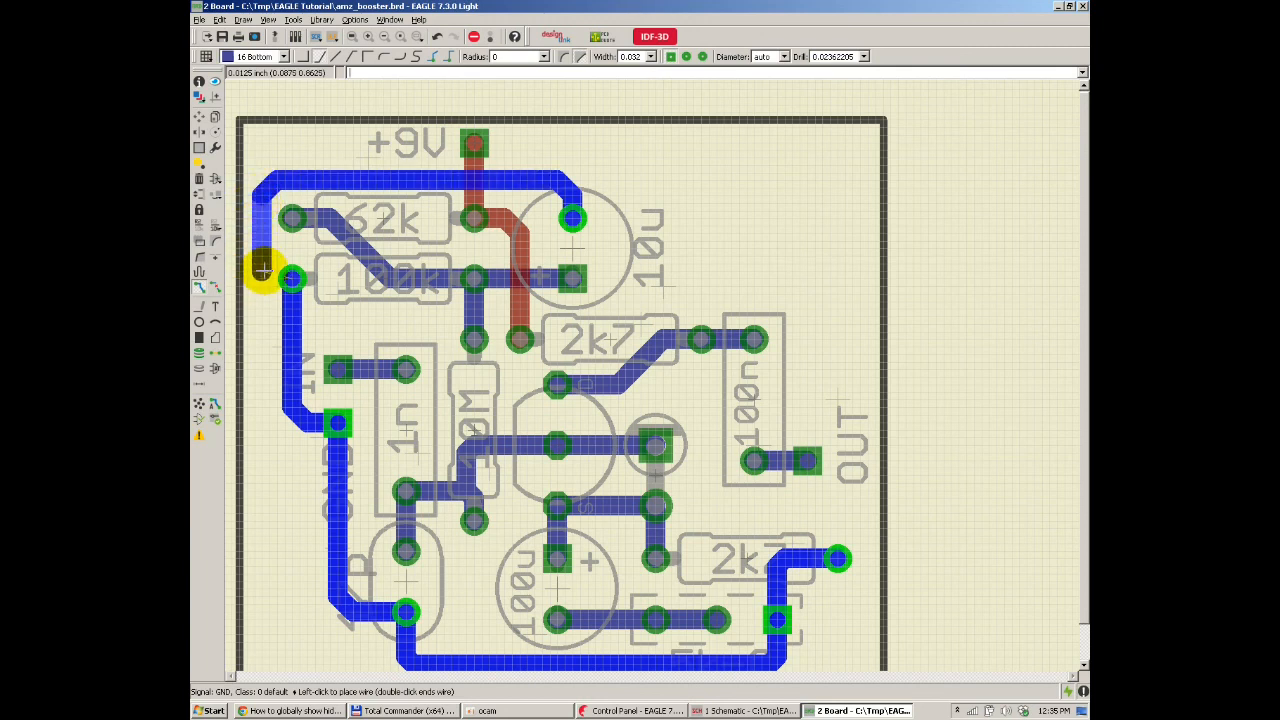
pyautogui.click(287, 278)
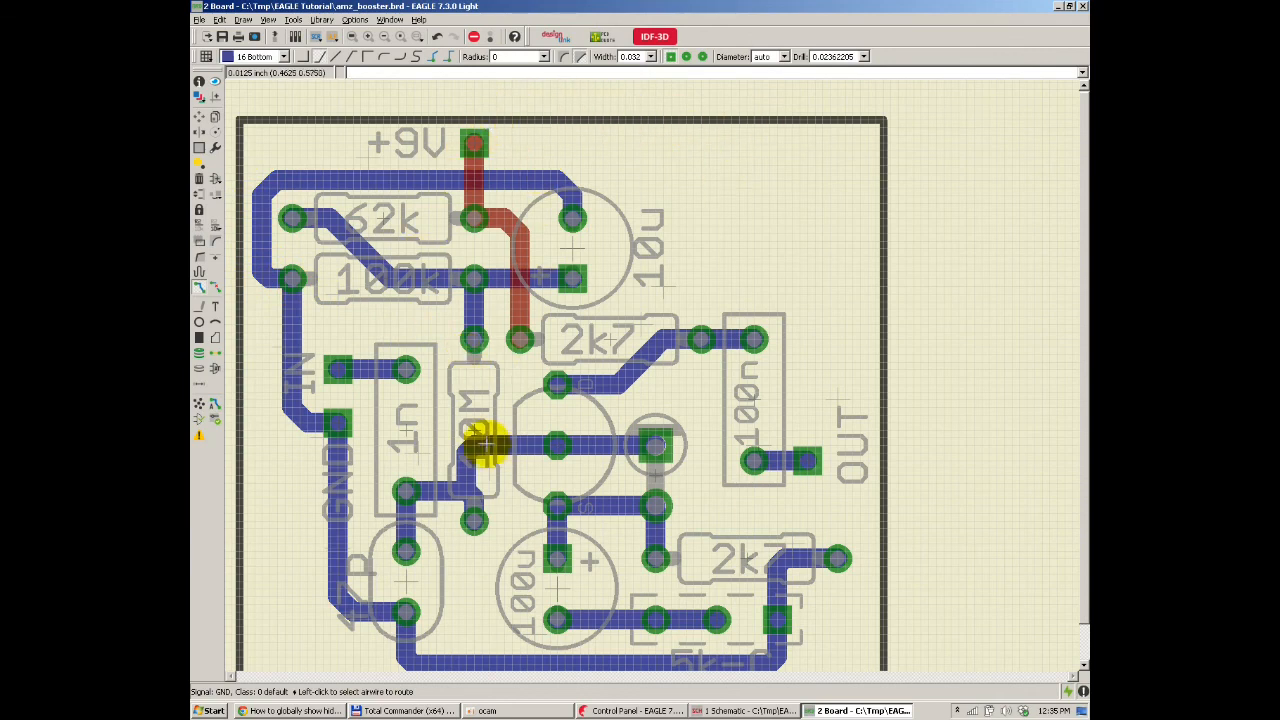
pyautogui.scroll(-2, 583, 238)
pyautogui.scroll(1, 508, 410)
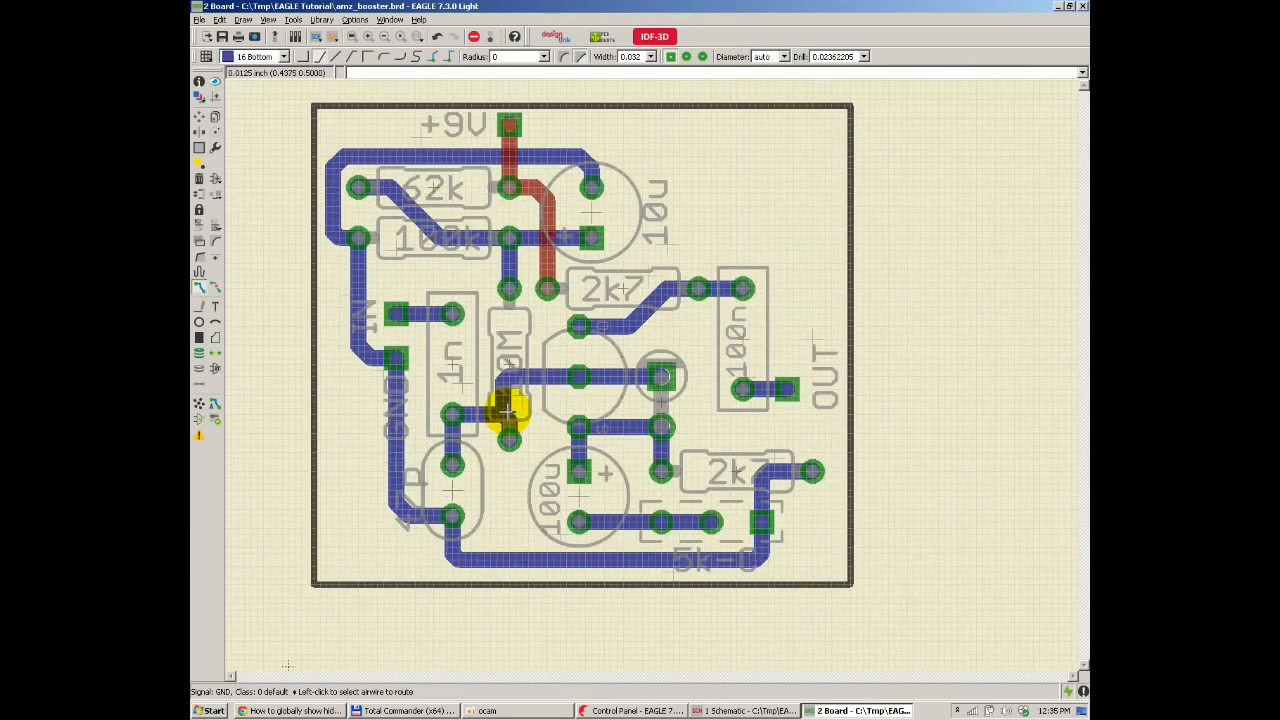
pyautogui.hotkey('ctrl', 'z')
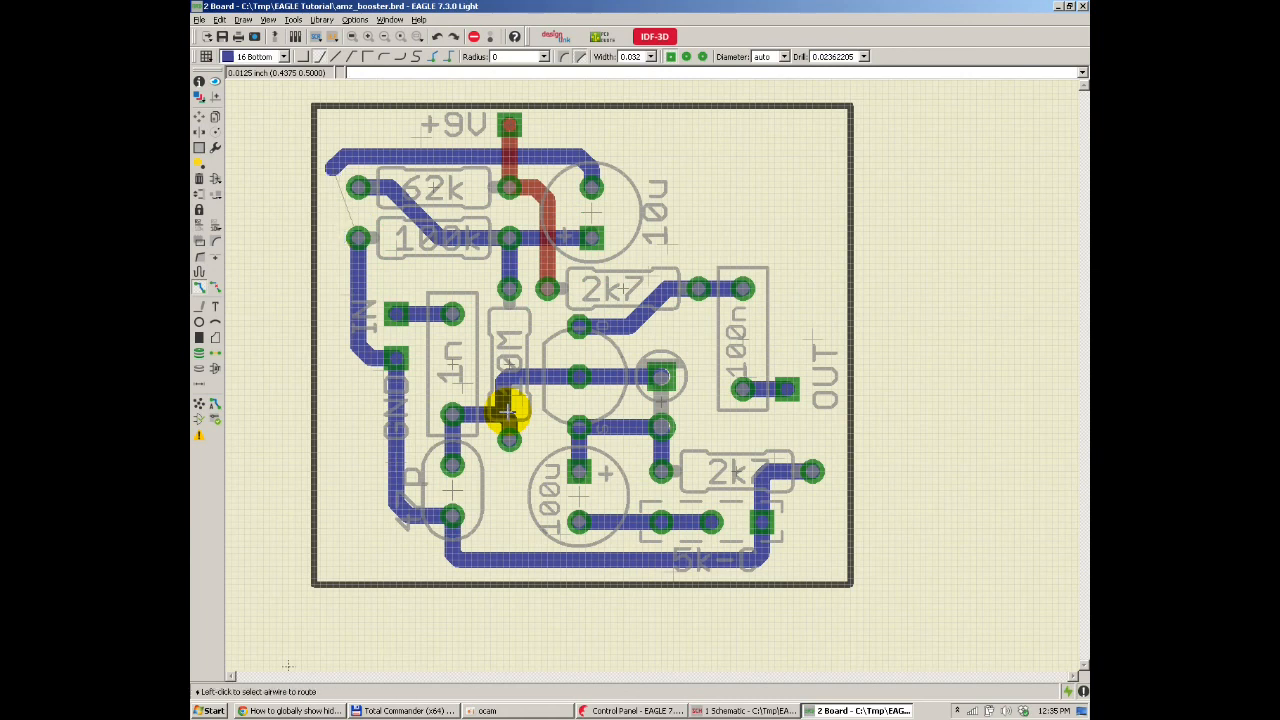
pyautogui.hotkey('ctrl', 'z')
# Step: Route a bottom-layer ground trace from the 10u's upper pad along the board's right side down to the lower 2k7's right pad
pyautogui.click(592, 185)
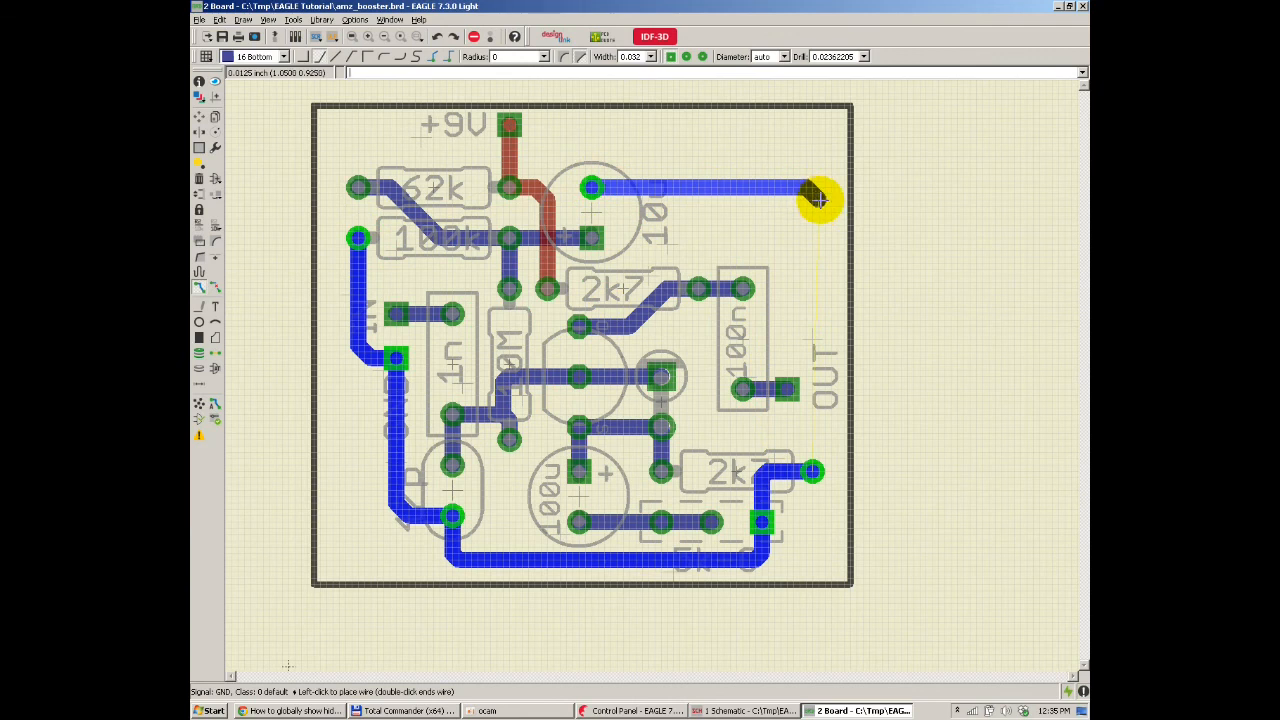
pyautogui.click(812, 195)
pyautogui.click(812, 466)
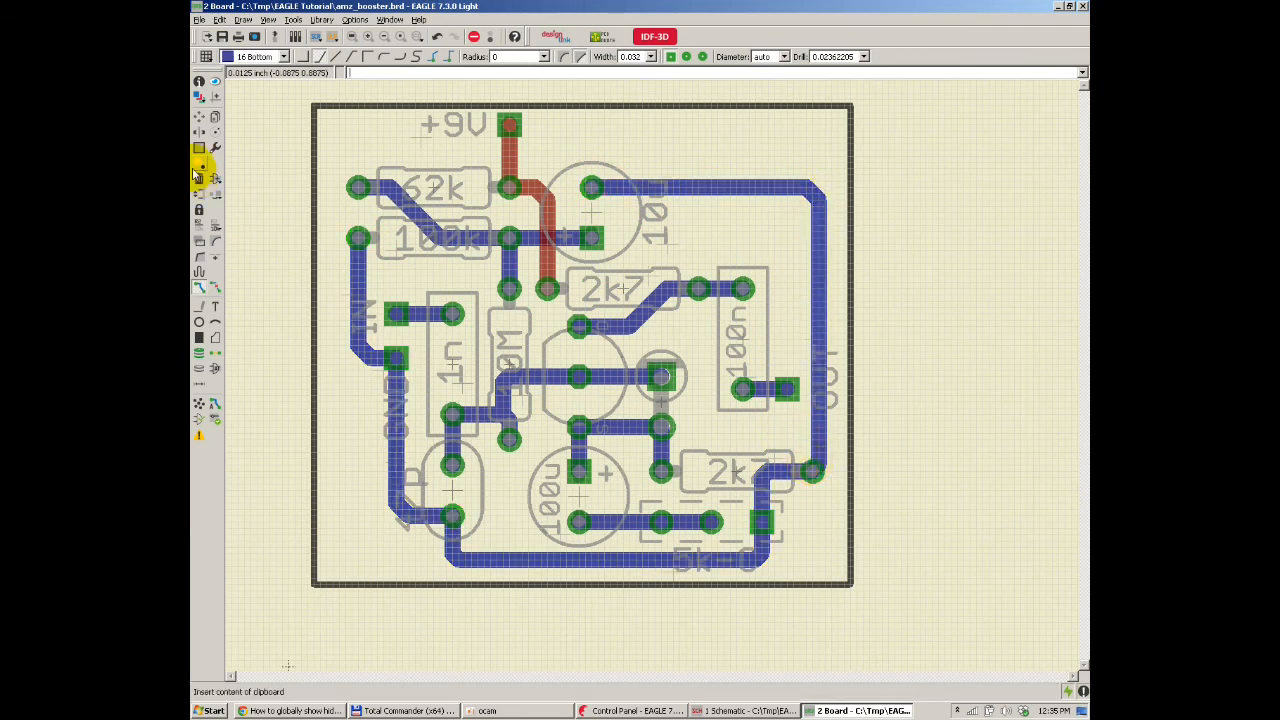
# Step: Move the +9V pad back down closer to the 62k resistor's right pad
pyautogui.click(199, 116)
pyautogui.click(509, 125)
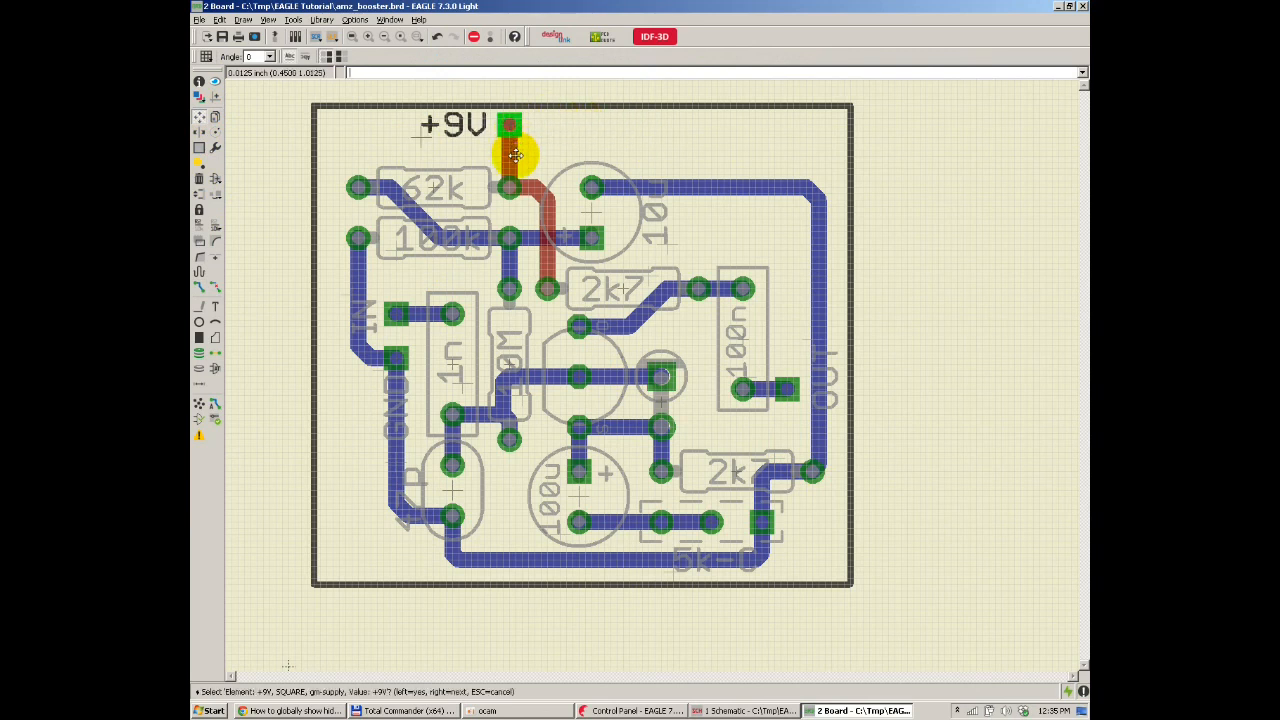
pyautogui.click(509, 150)
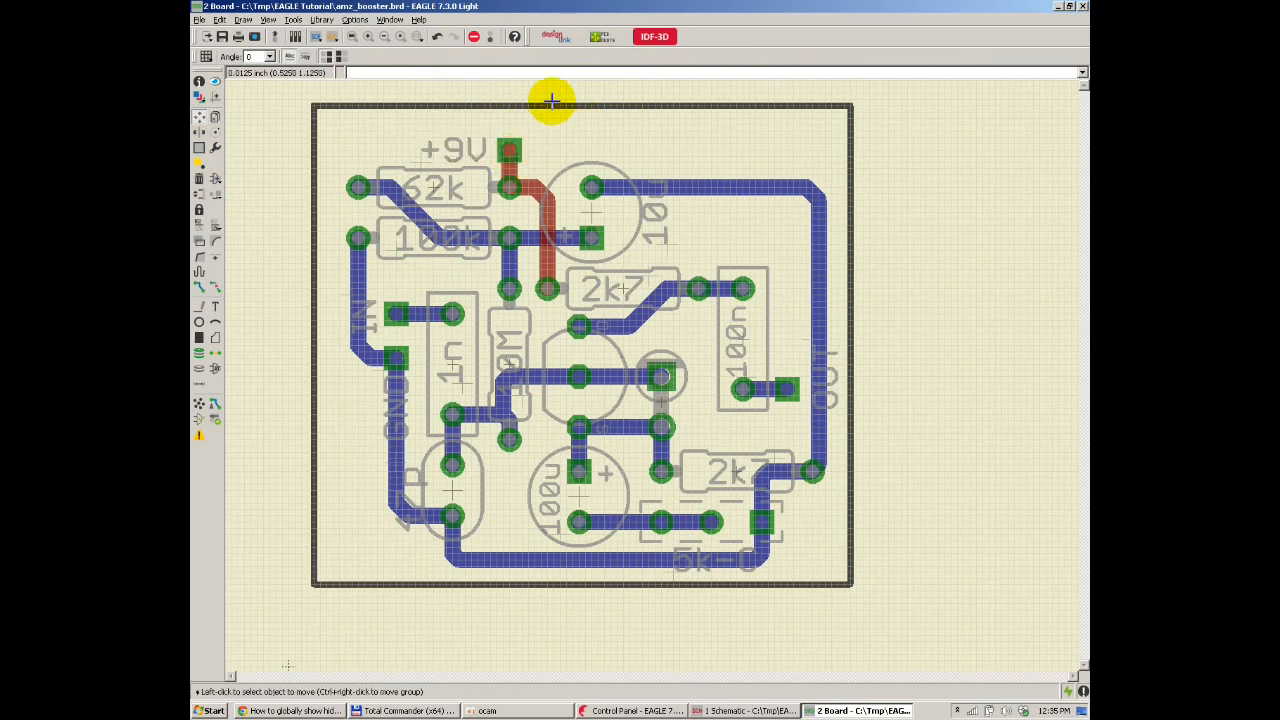
# Step: Shrink the board outline by moving its upper edge down and its left edge inward, each by about 0.04 inch
pyautogui.click(550, 104)
pyautogui.click(549, 117)
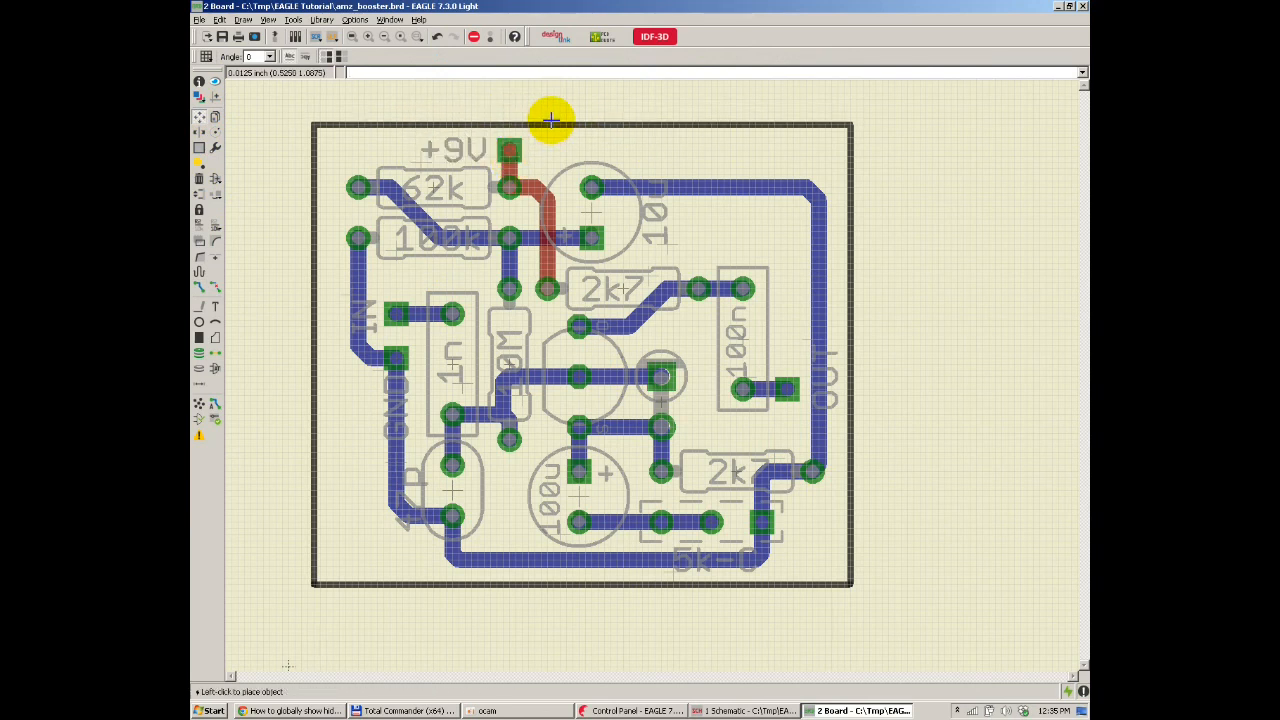
pyautogui.click(316, 337)
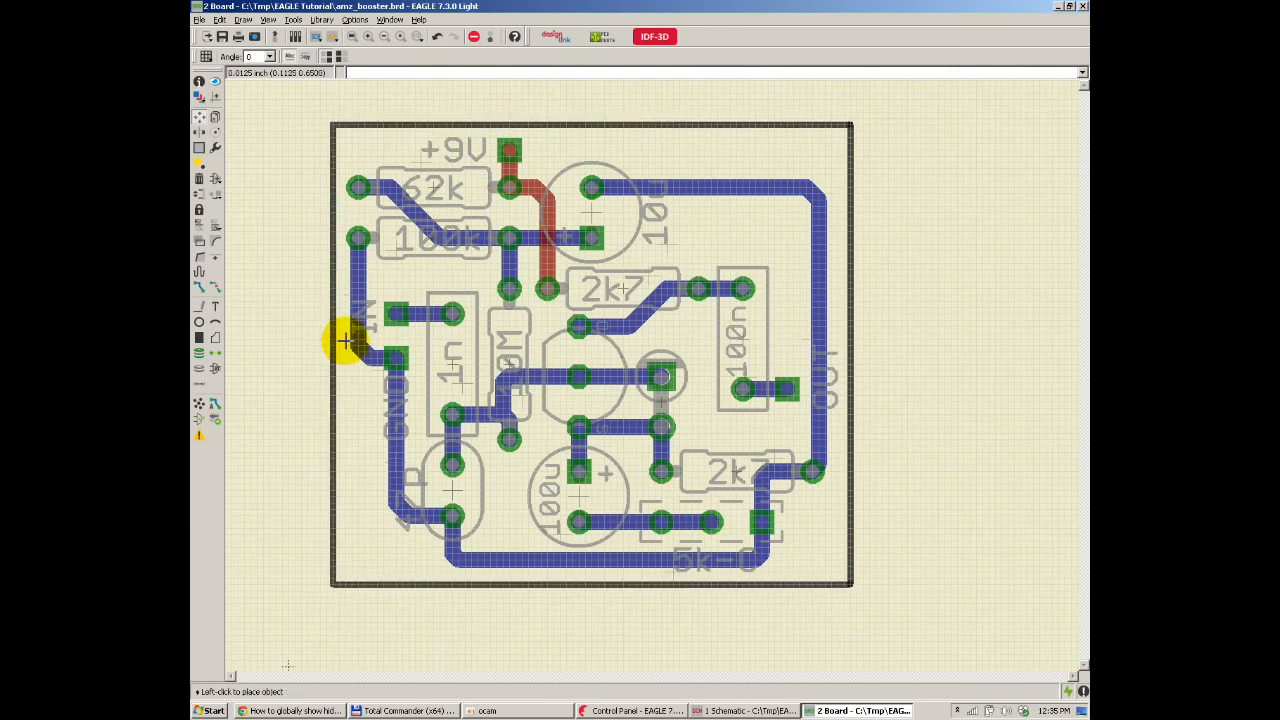
pyautogui.click(344, 341)
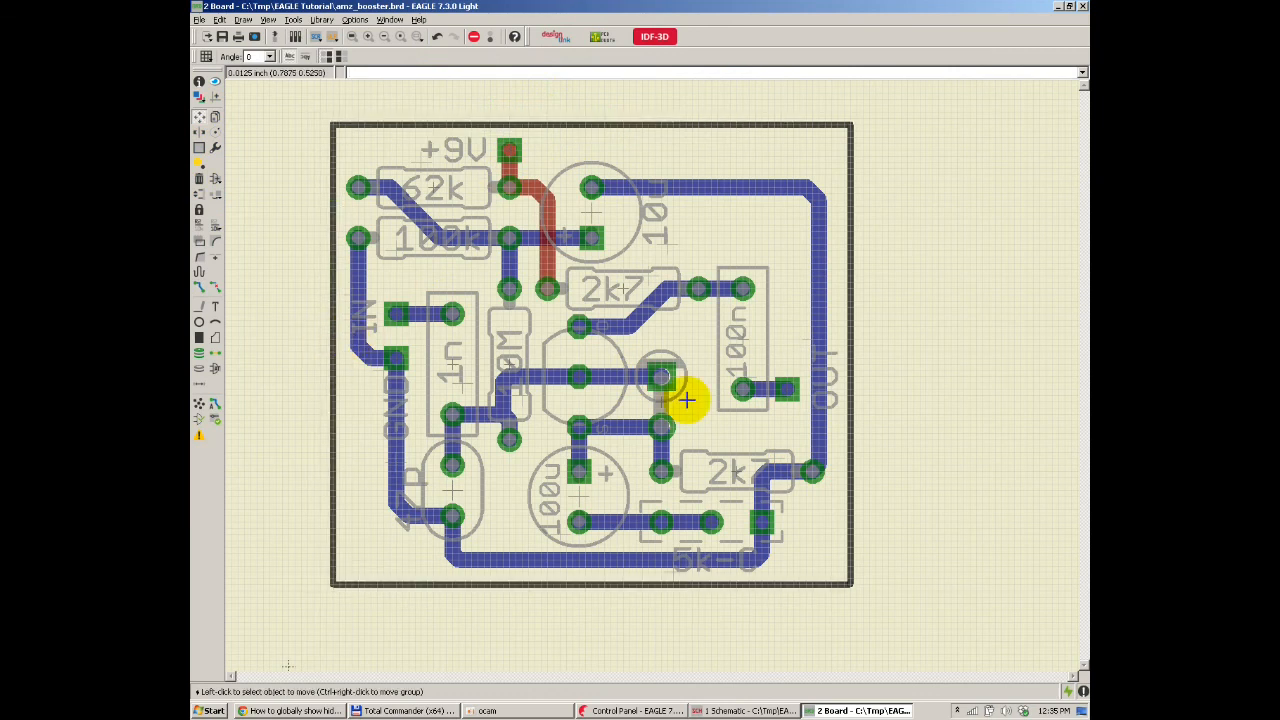
# Step: Run Ratsnest and display only the Unrouted layer to check the whole board for remaining airwires
pyautogui.click(350, 36)
pyautogui.click(199, 403)
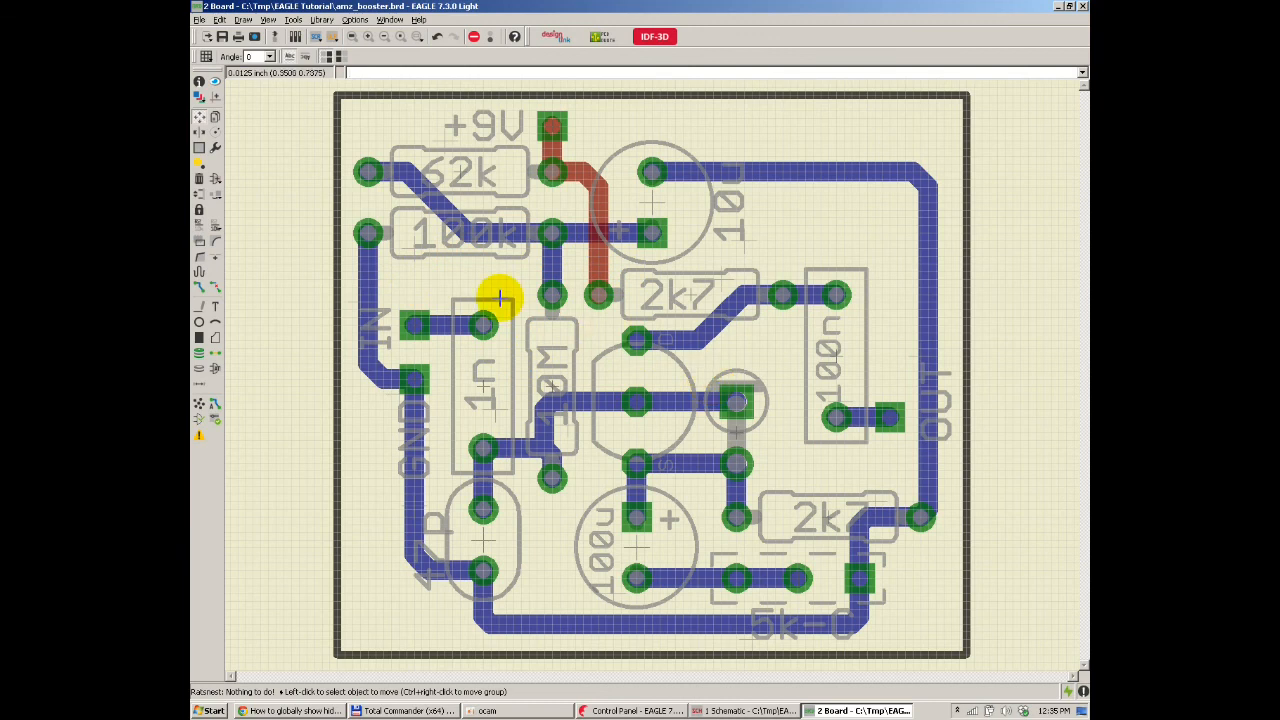
pyautogui.click(199, 98)
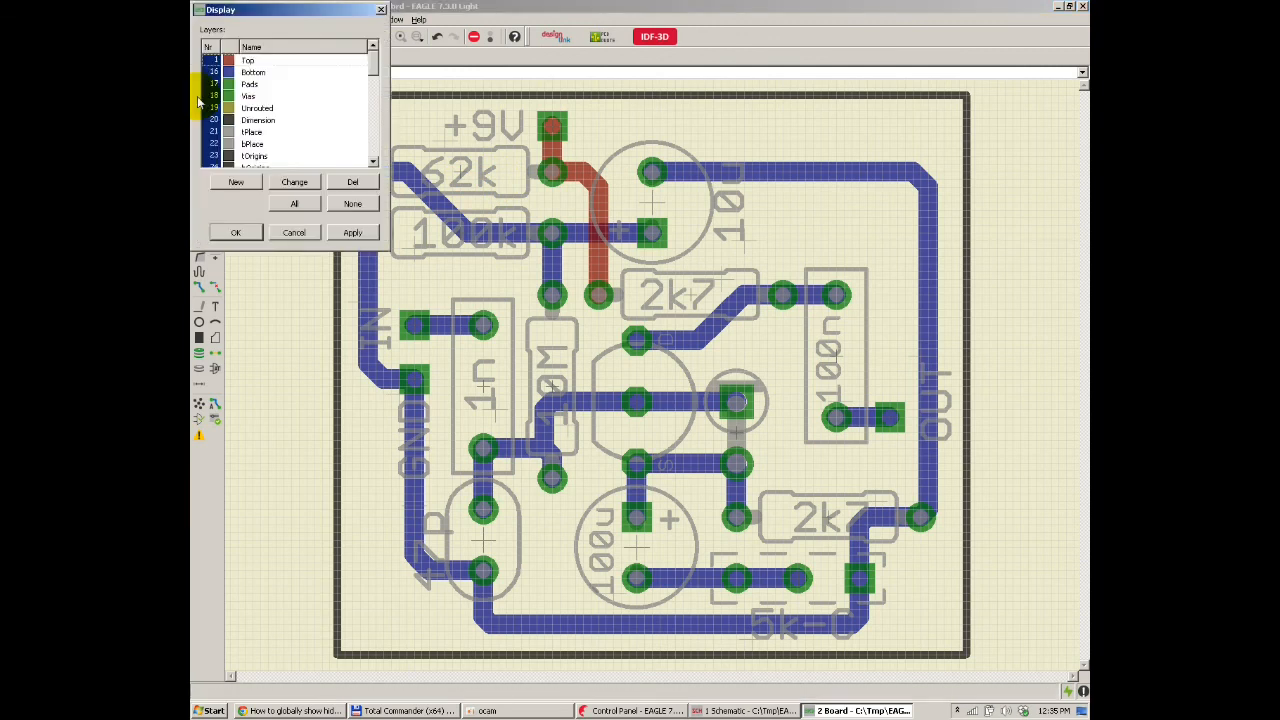
pyautogui.click(350, 205)
pyautogui.click(350, 233)
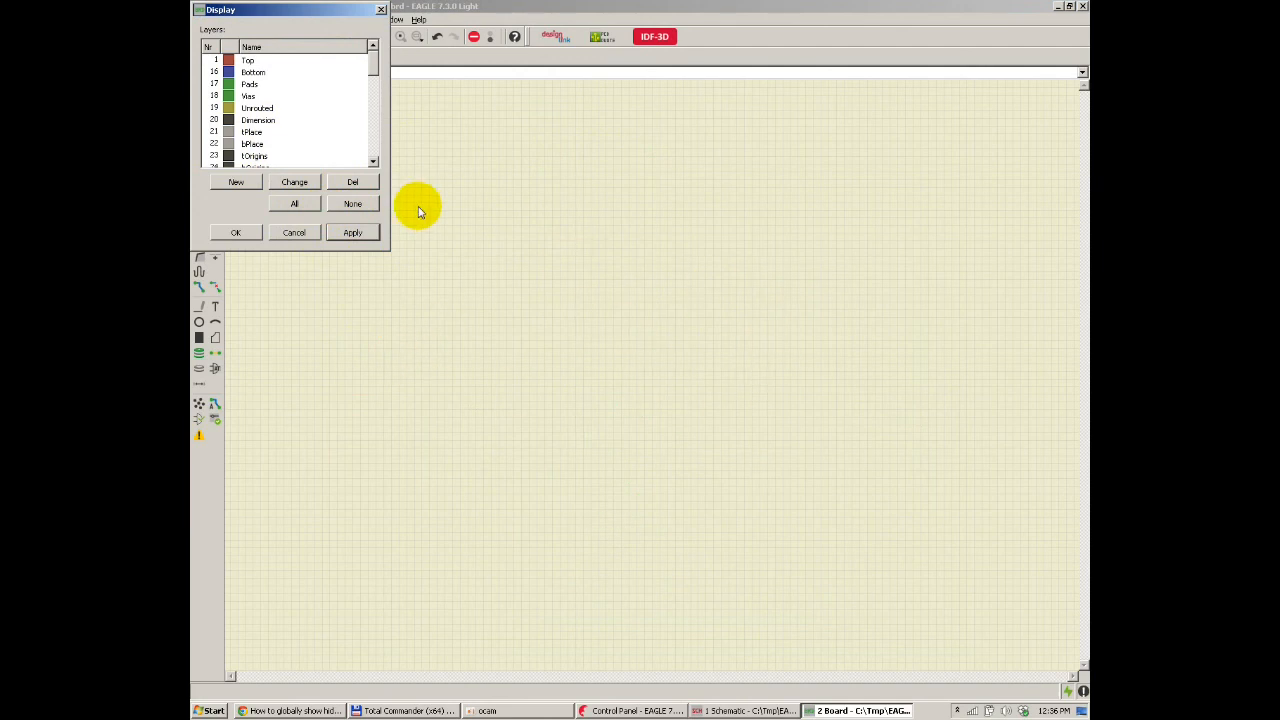
pyautogui.click(214, 109)
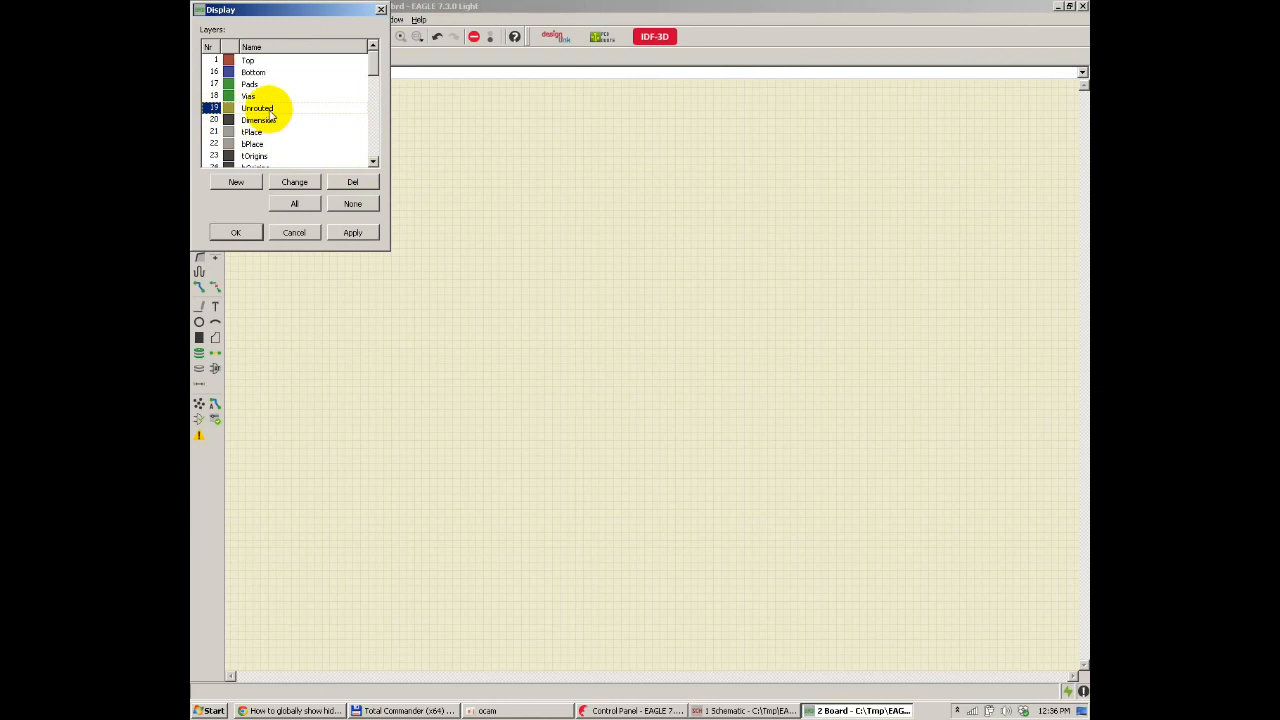
pyautogui.click(347, 234)
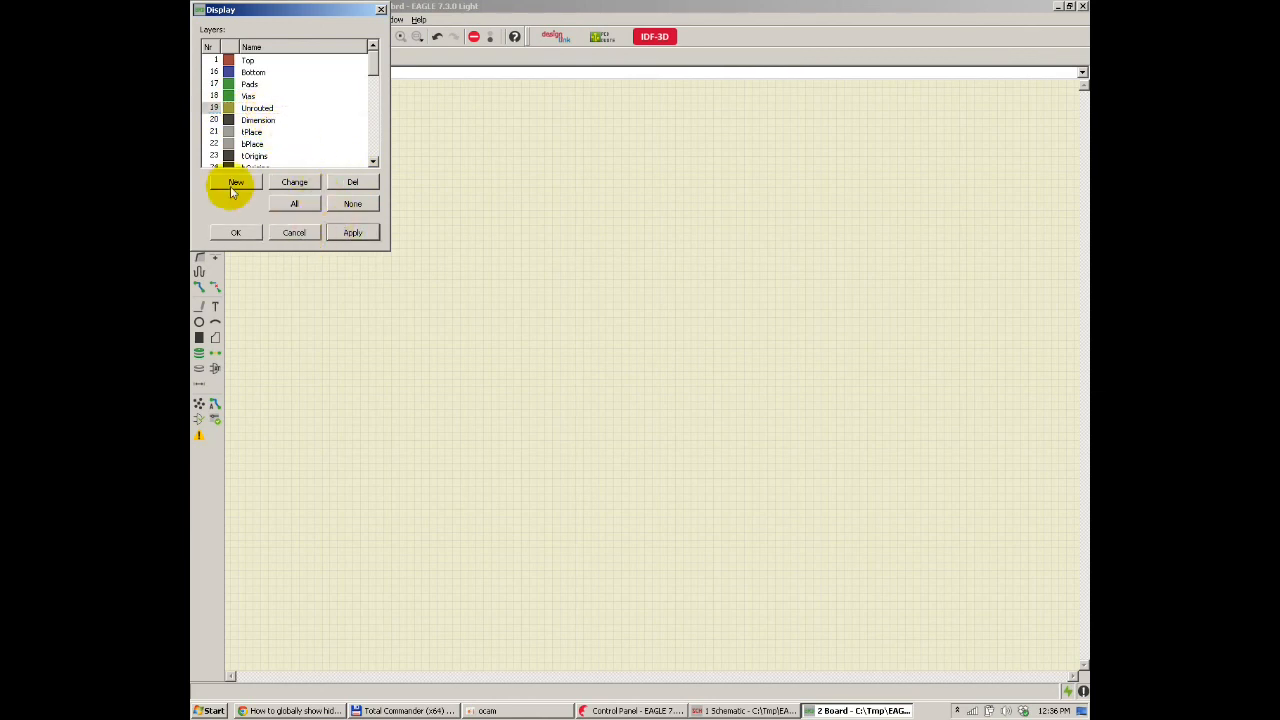
pyautogui.moveTo(263, 14); pyautogui.dragTo(802, 88)
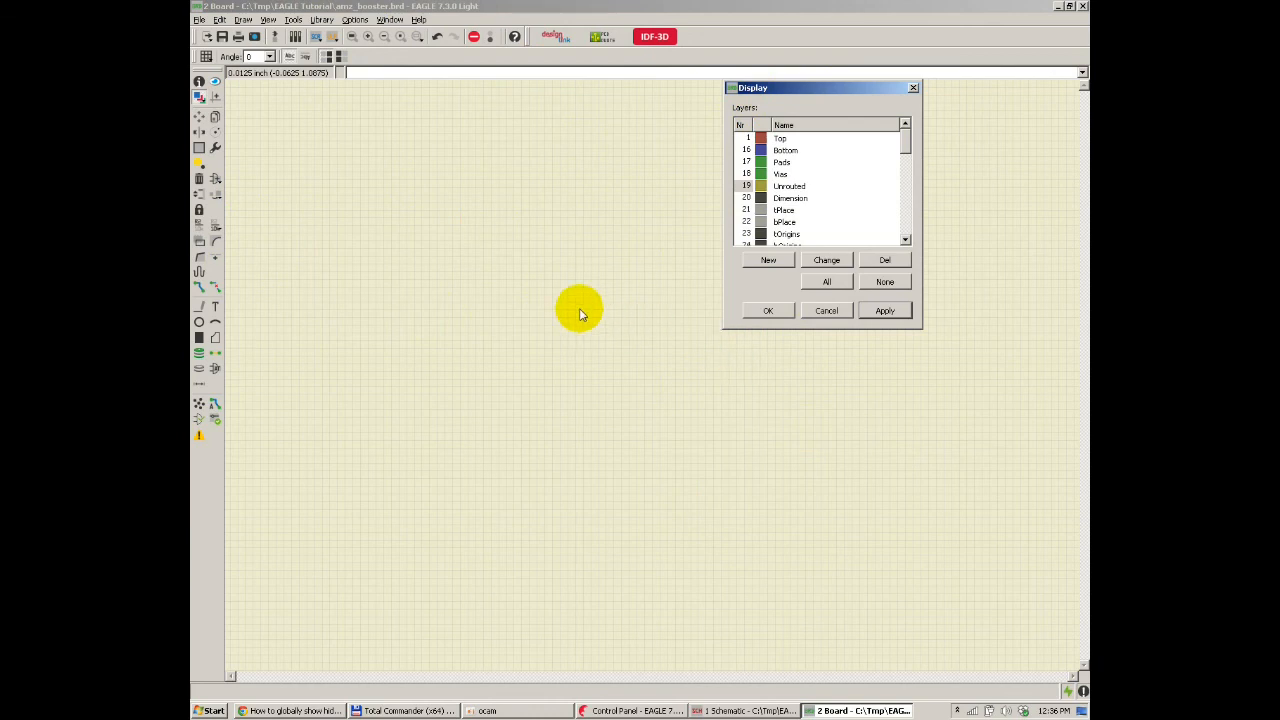
pyautogui.moveTo(846, 91); pyautogui.dragTo(357, 111)
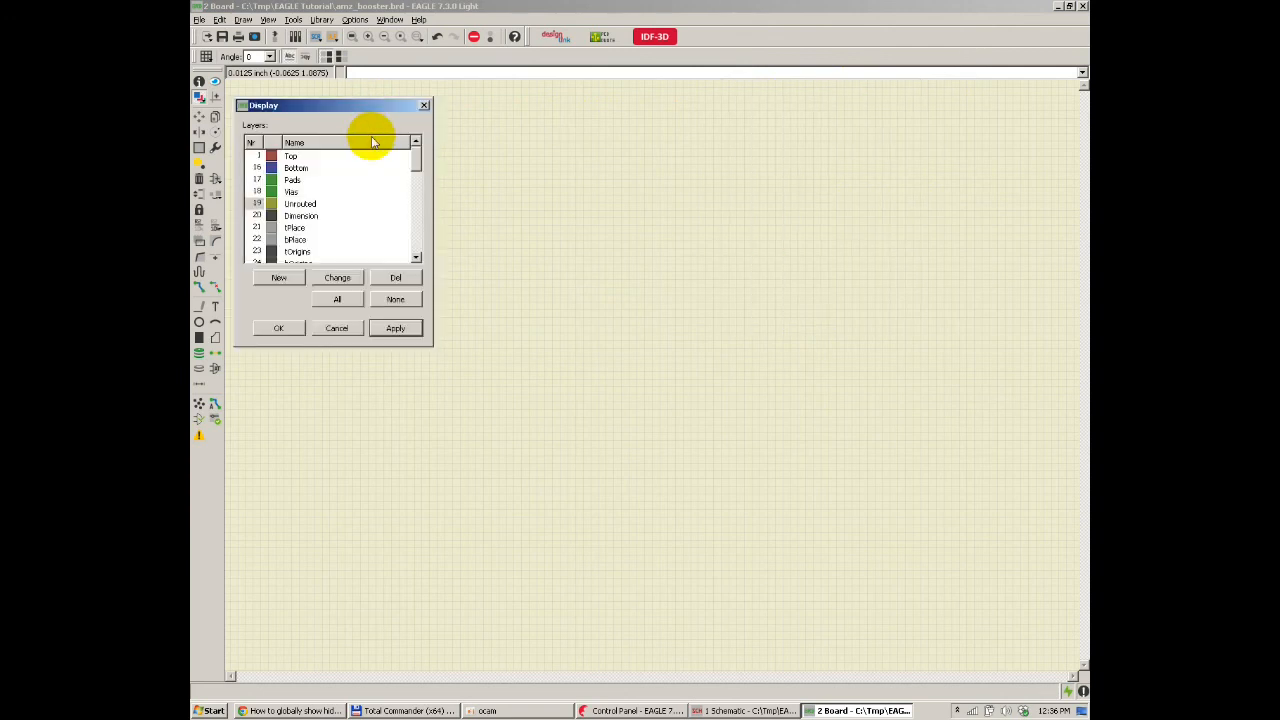
# Step: Make all board layers visible again and close the layer display settings
pyautogui.click(338, 301)
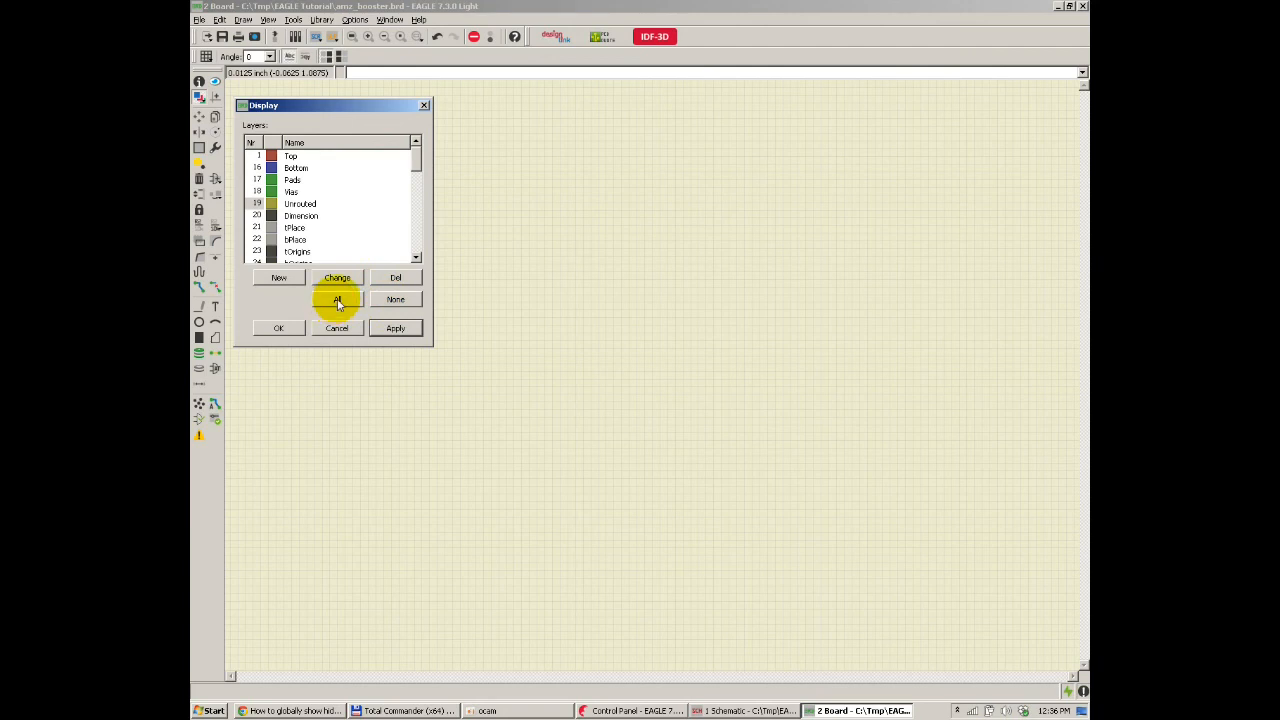
pyautogui.click(396, 328)
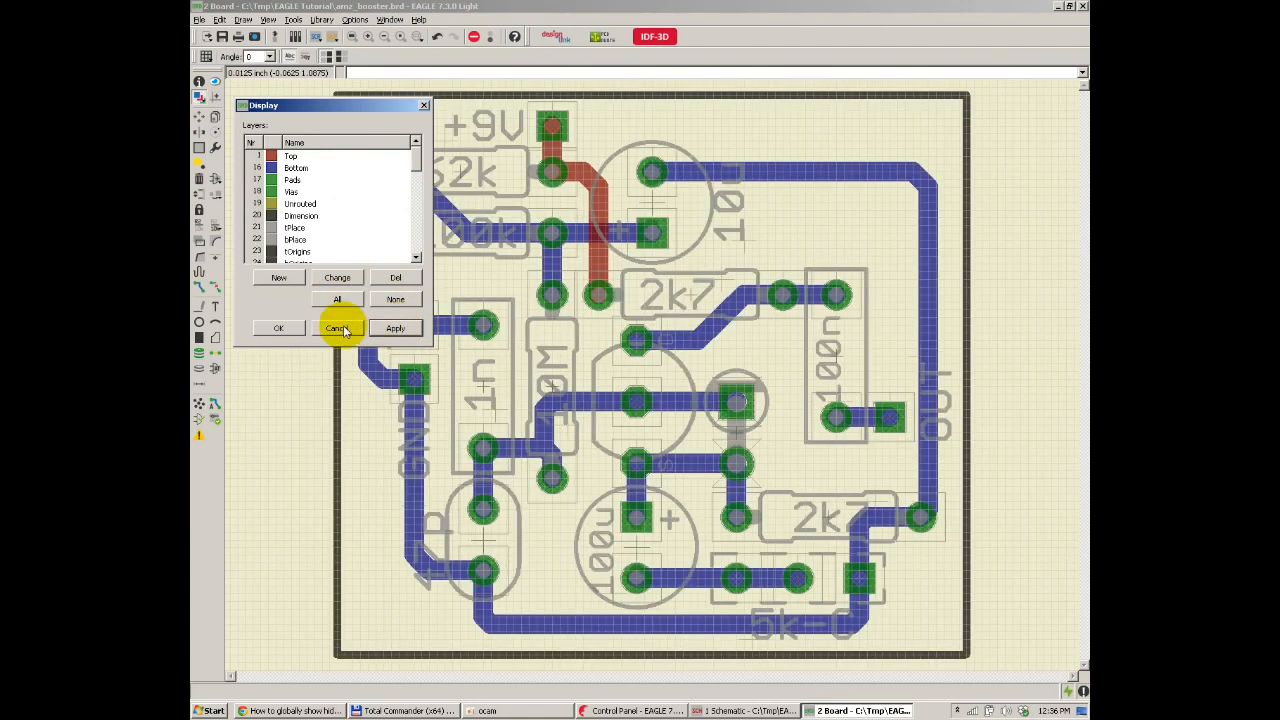
pyautogui.click(272, 330)
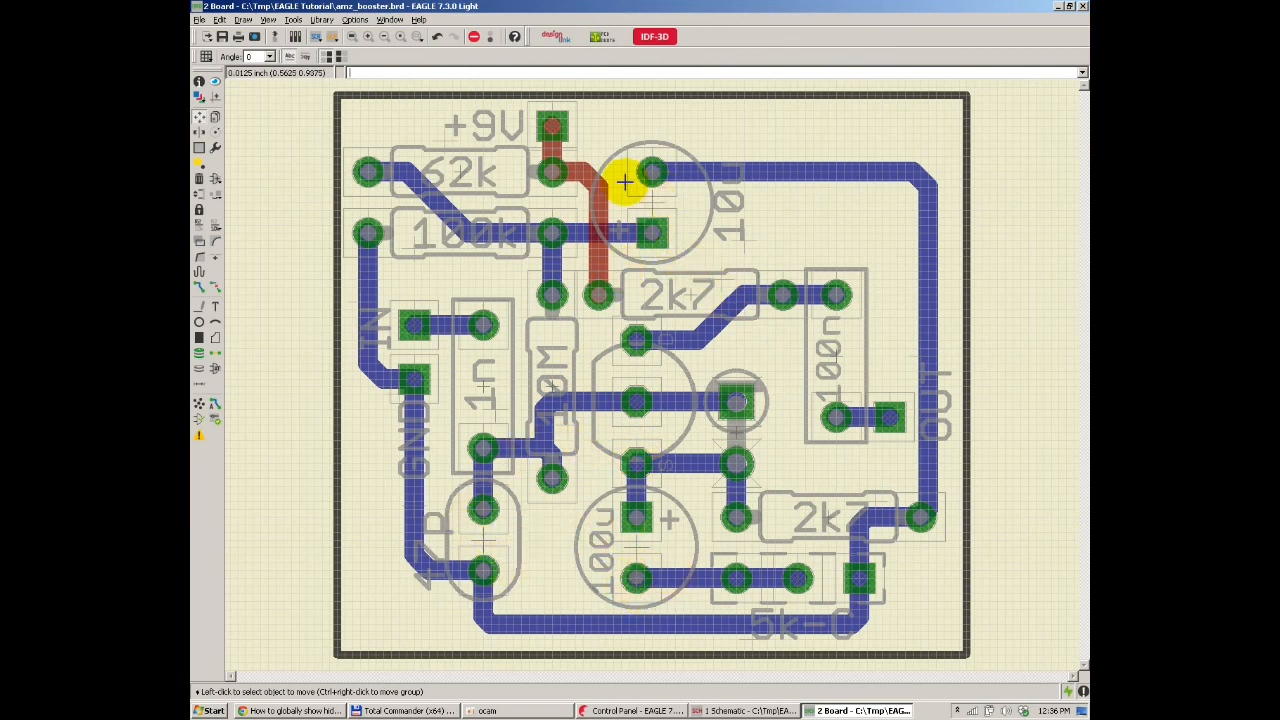
pyautogui.click(200, 97)
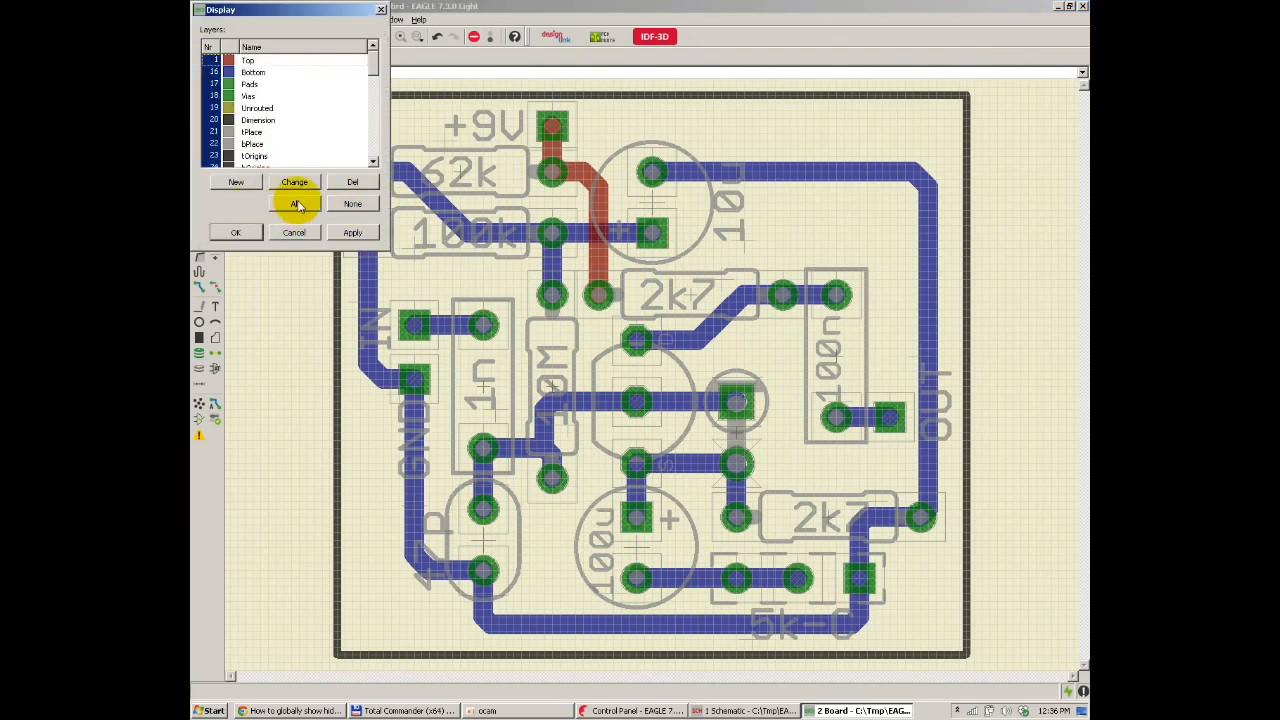
pyautogui.click(352, 204)
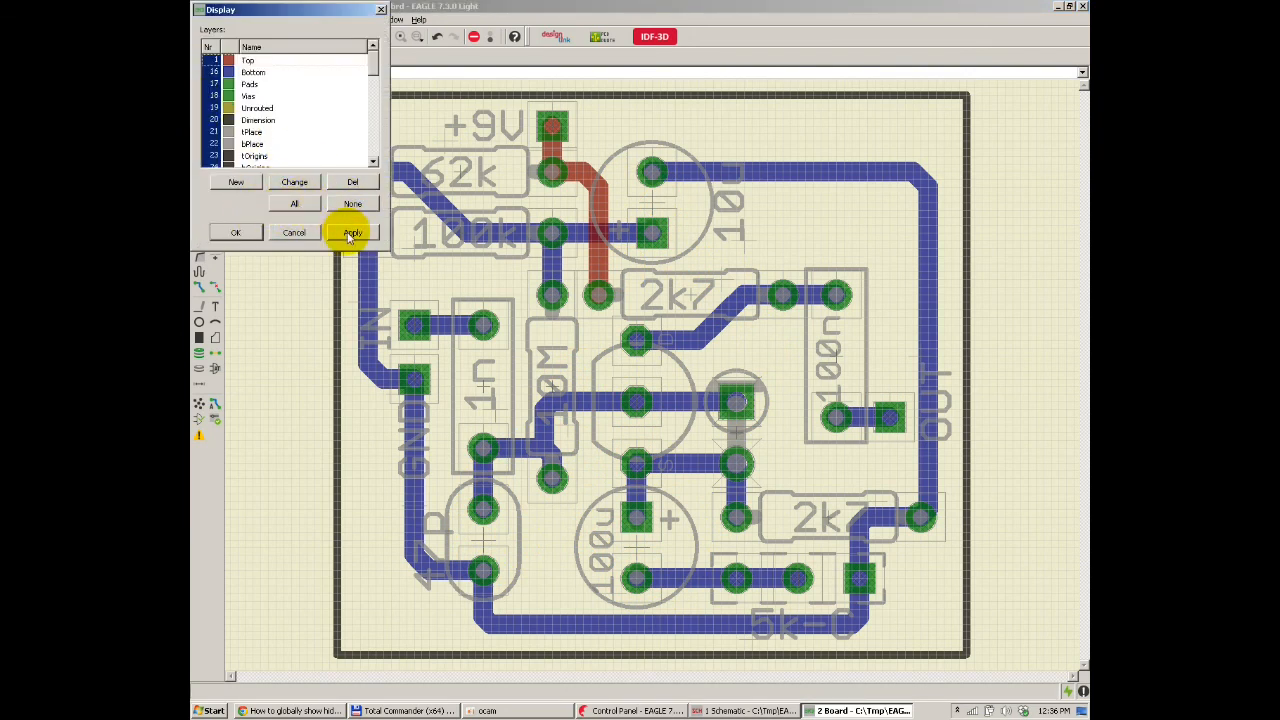
pyautogui.click(235, 232)
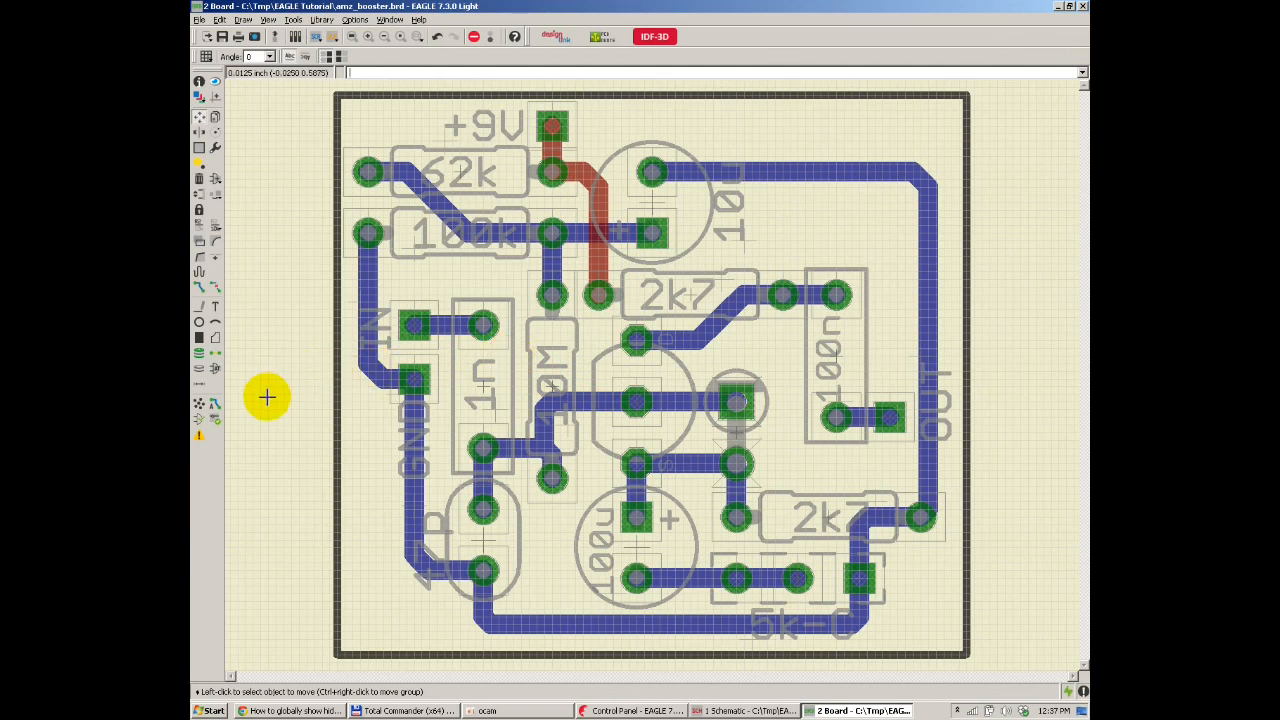
# Step: Run the design rule check with the SeeedStudio_2layer_DRU_no_angle_20140221 rules and move the error list to uncover the flagged pads
pyautogui.click(213, 426)
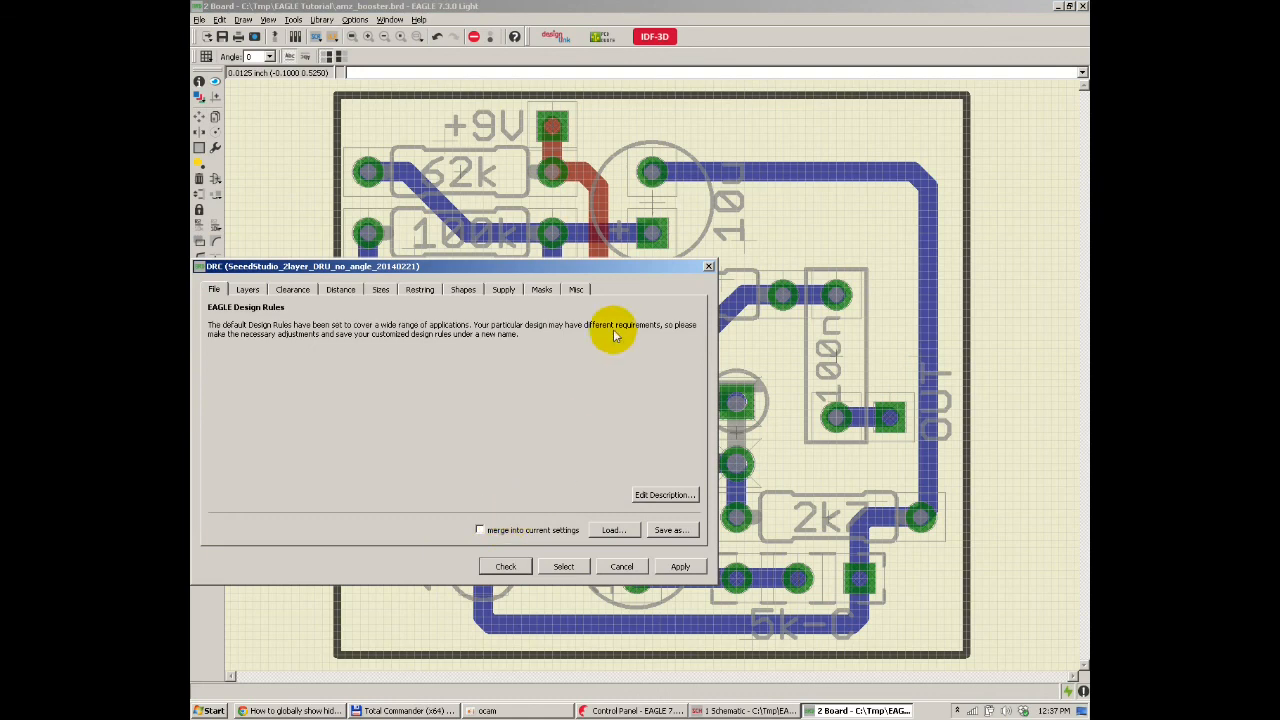
pyautogui.moveTo(609, 266); pyautogui.dragTo(683, 294)
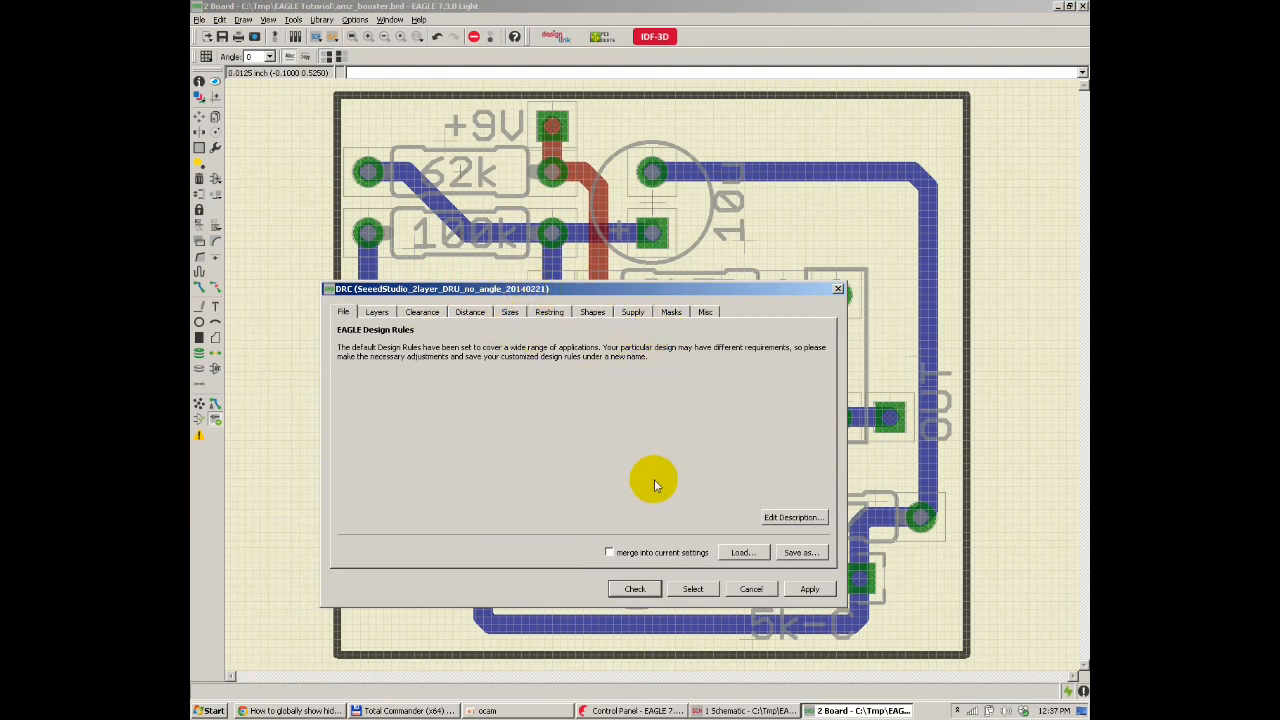
pyautogui.click(637, 589)
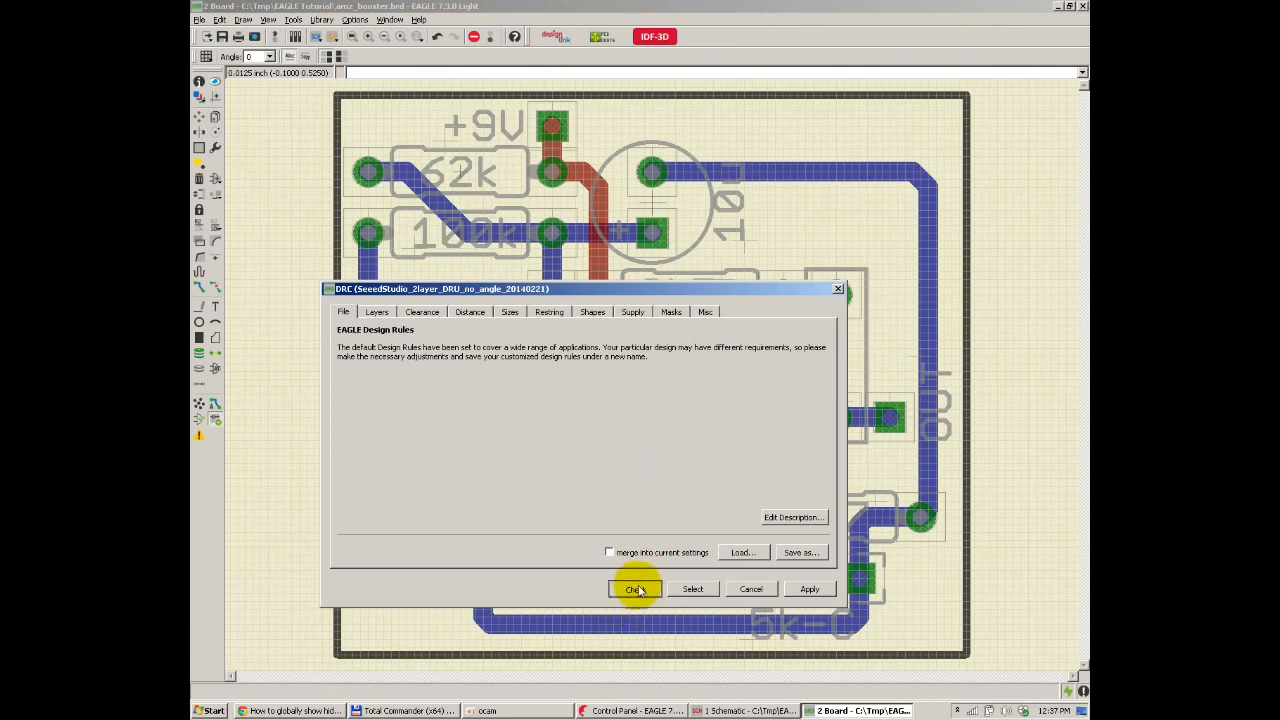
pyautogui.moveTo(995, 498); pyautogui.dragTo(942, 253)
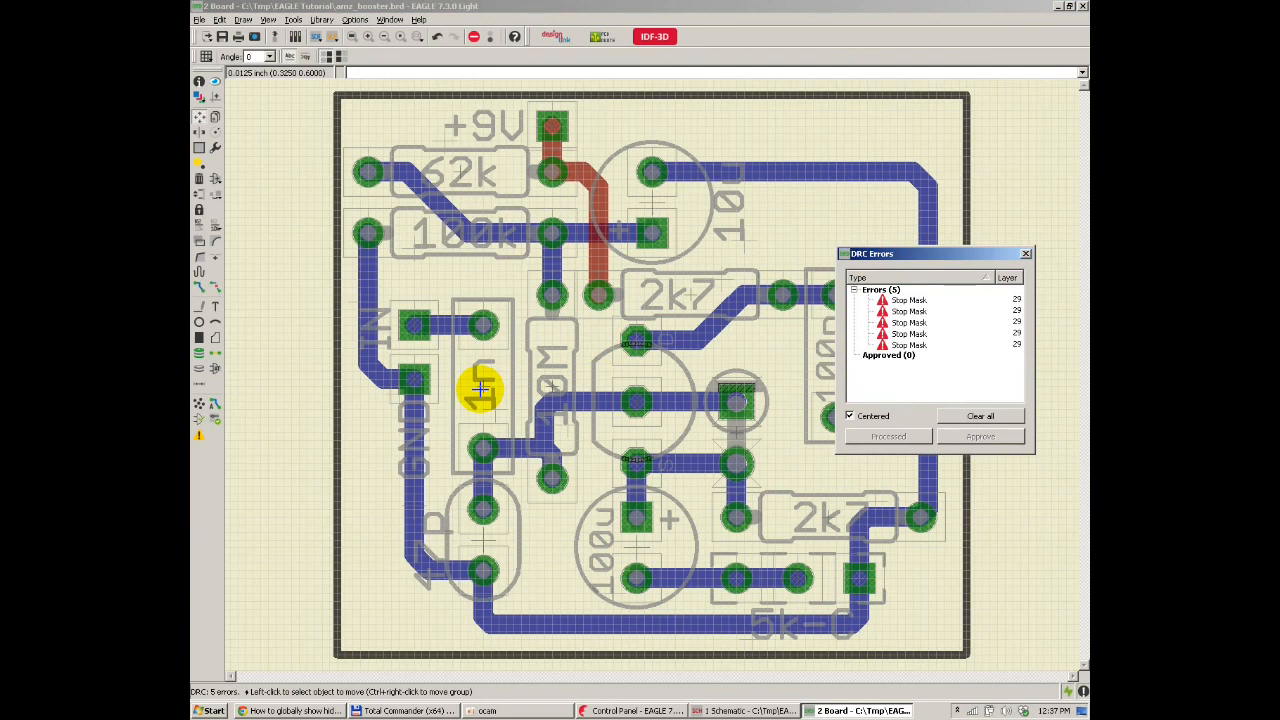
# Step: Examine each Stop Mask entry in the DRC error list at its location on the board, and close the list
pyautogui.moveTo(894, 251); pyautogui.dragTo(586, 271)
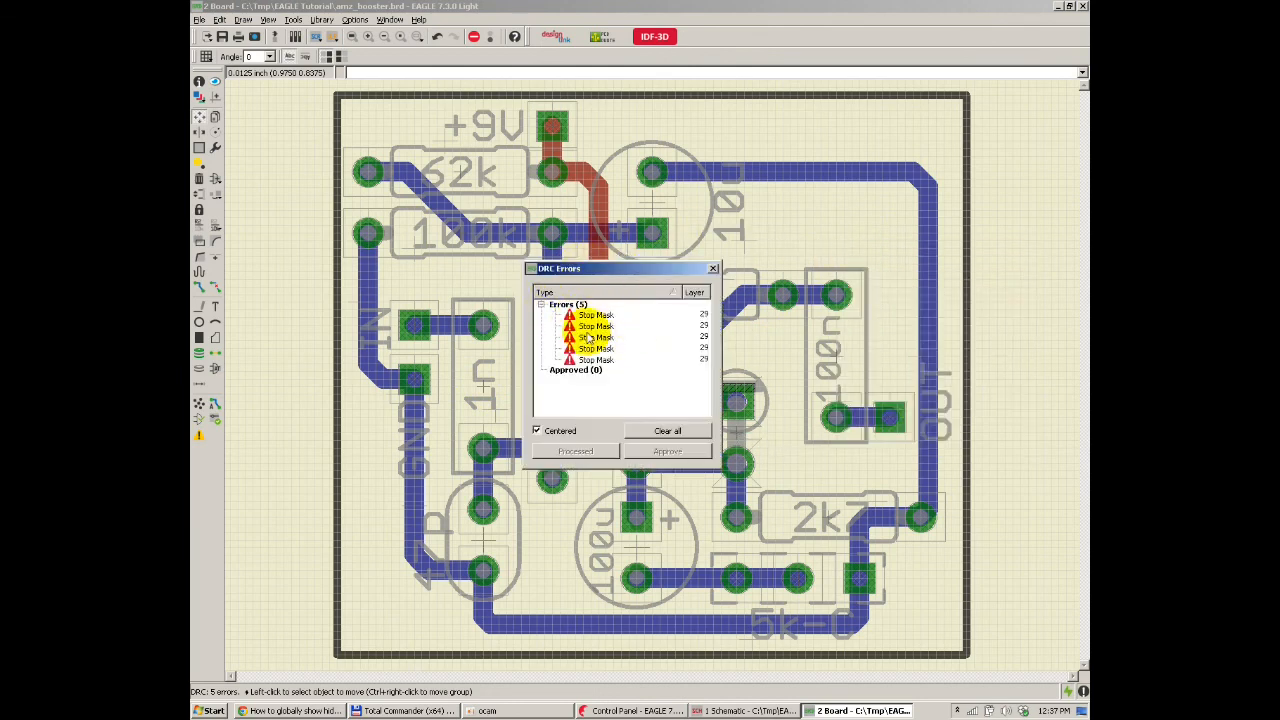
pyautogui.click(603, 322)
pyautogui.click(600, 316)
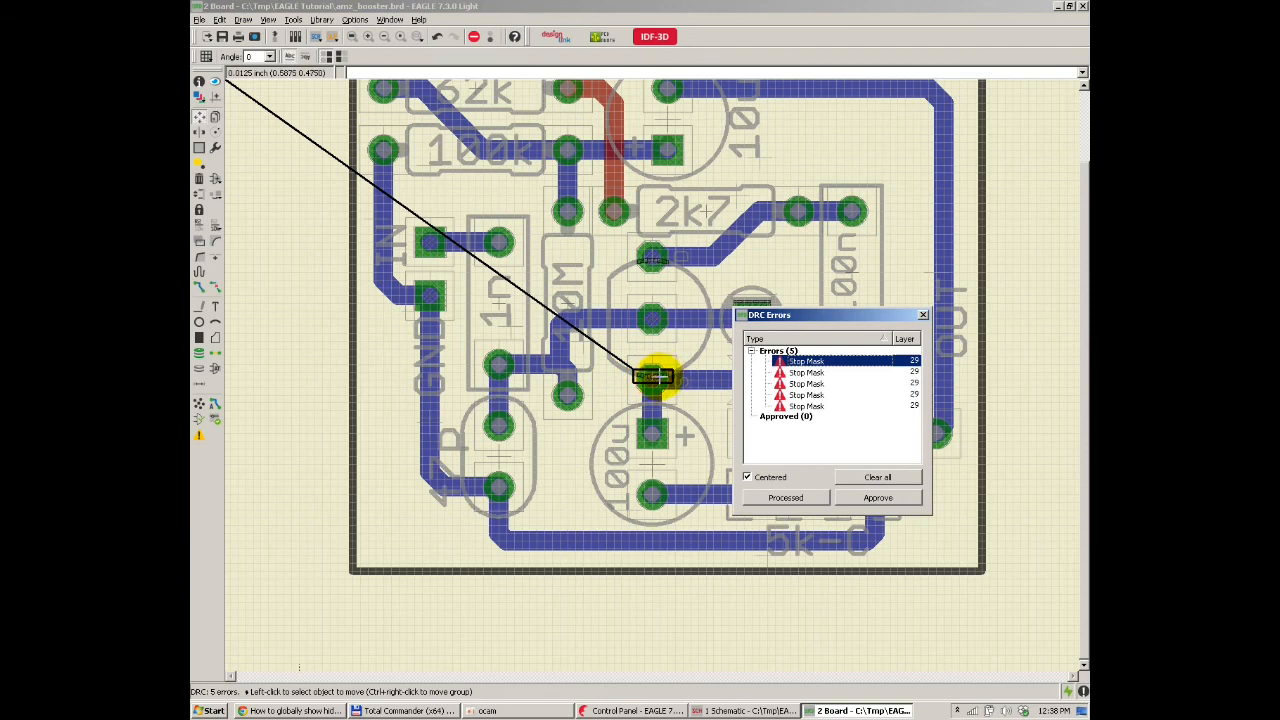
pyautogui.scroll(3, 656, 335)
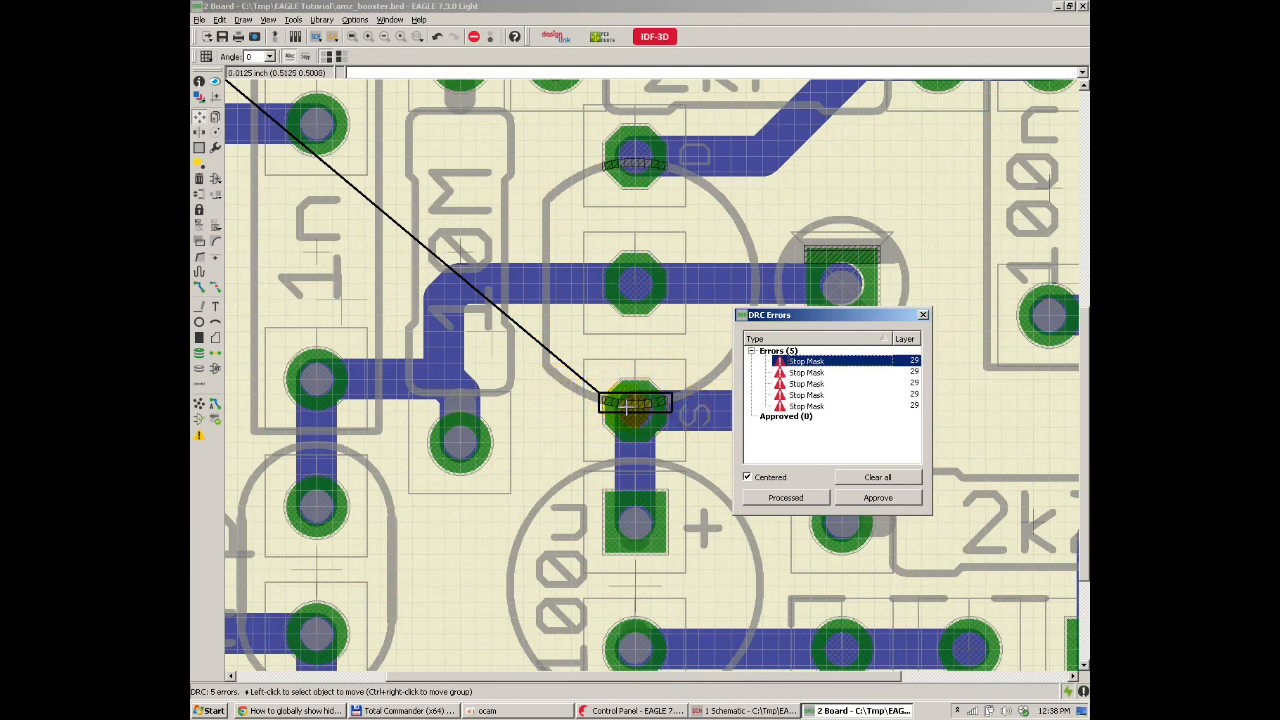
pyautogui.click(817, 375)
pyautogui.click(815, 384)
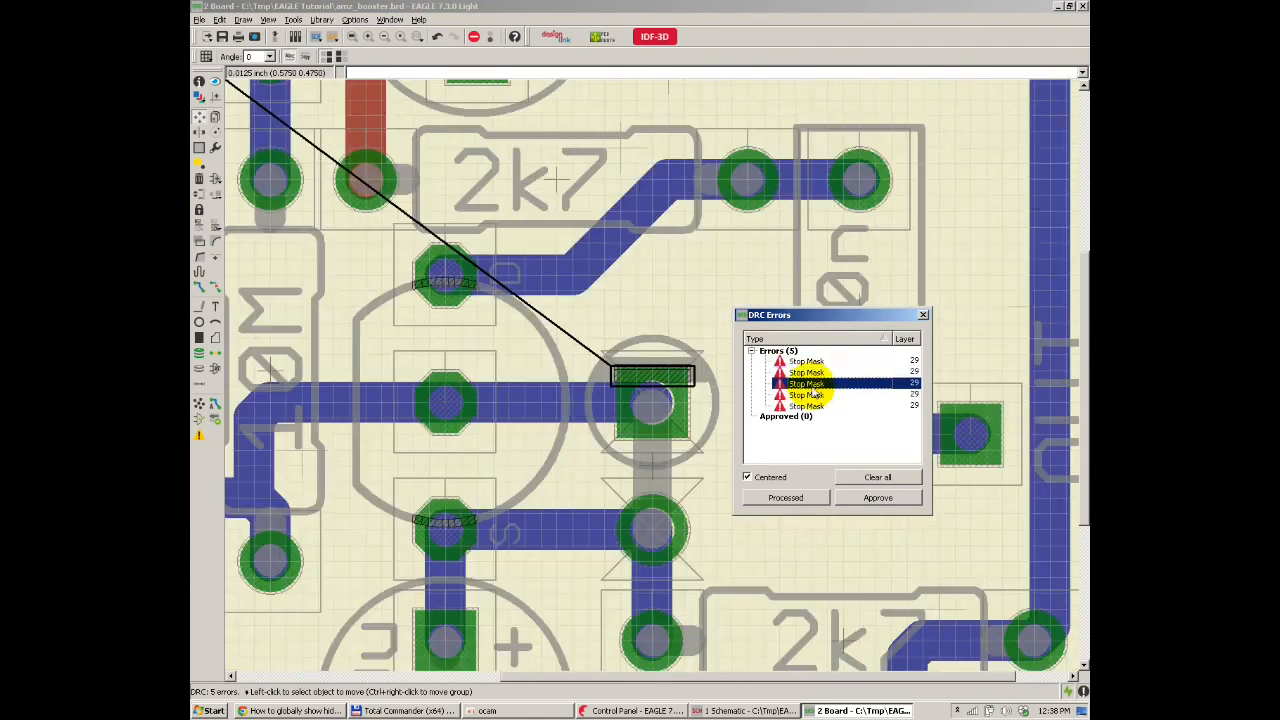
pyautogui.click(810, 395)
pyautogui.click(806, 407)
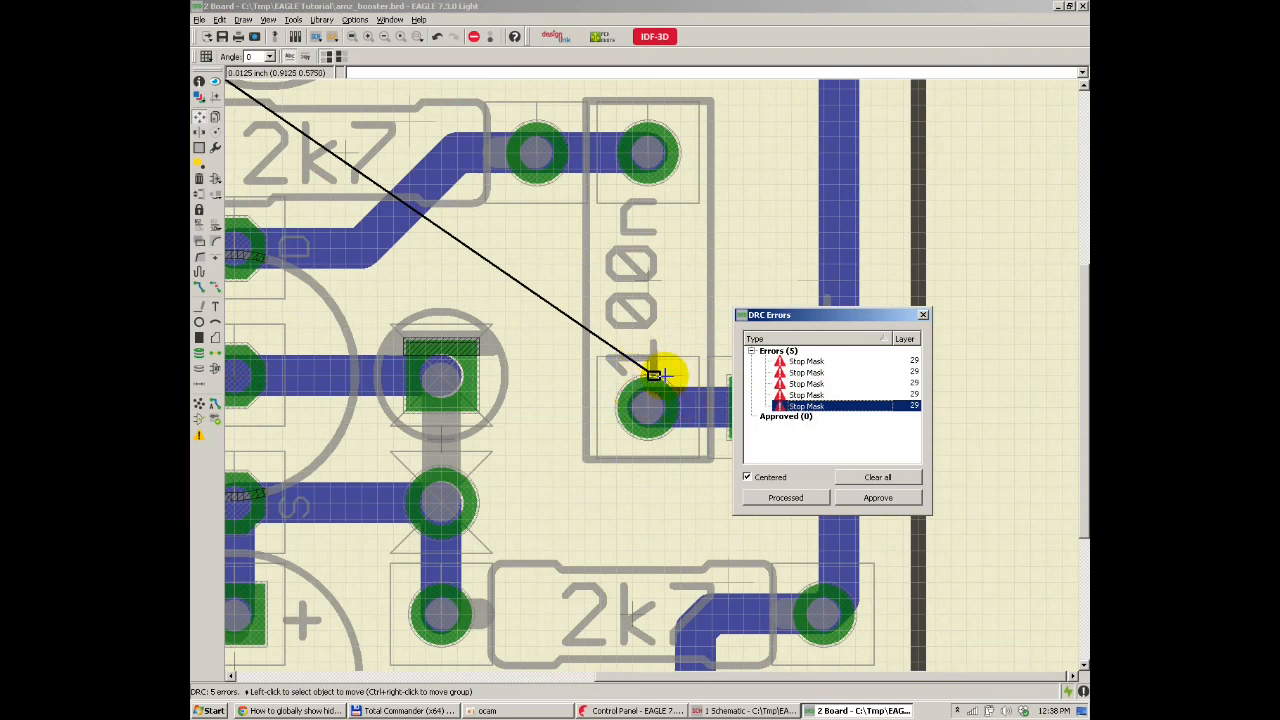
pyautogui.click(806, 362)
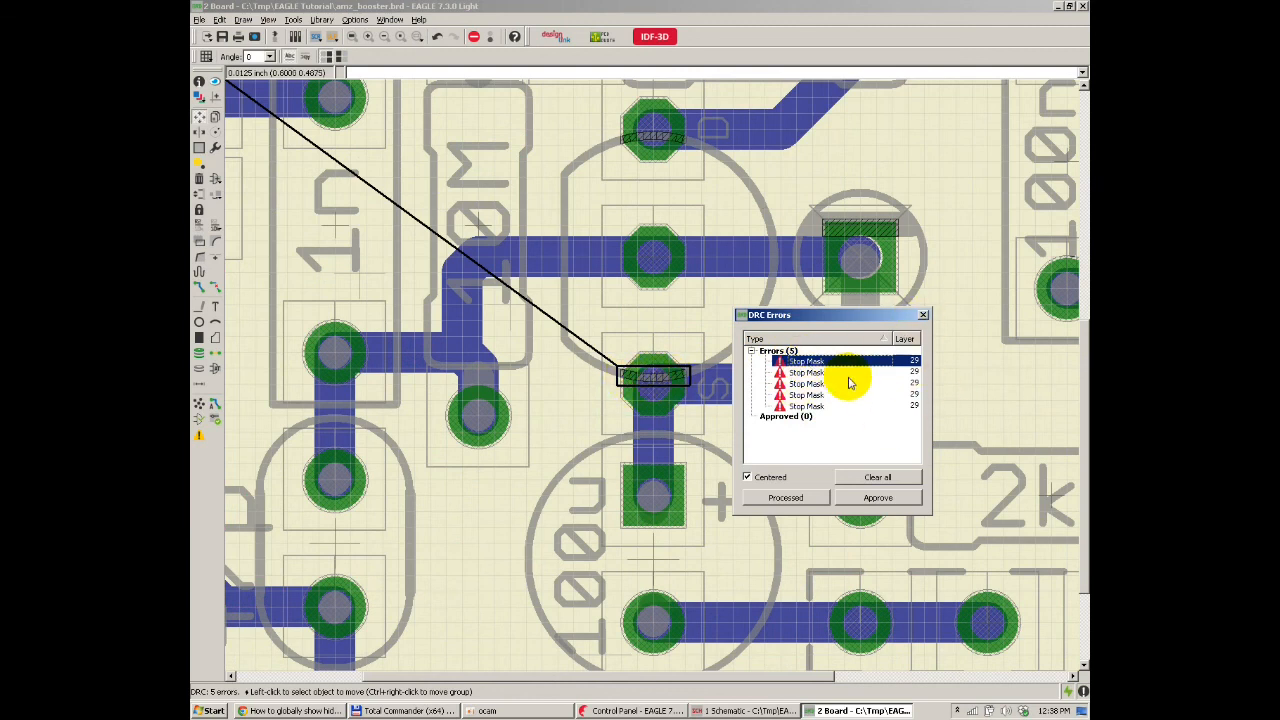
pyautogui.scroll(-4, 603, 360)
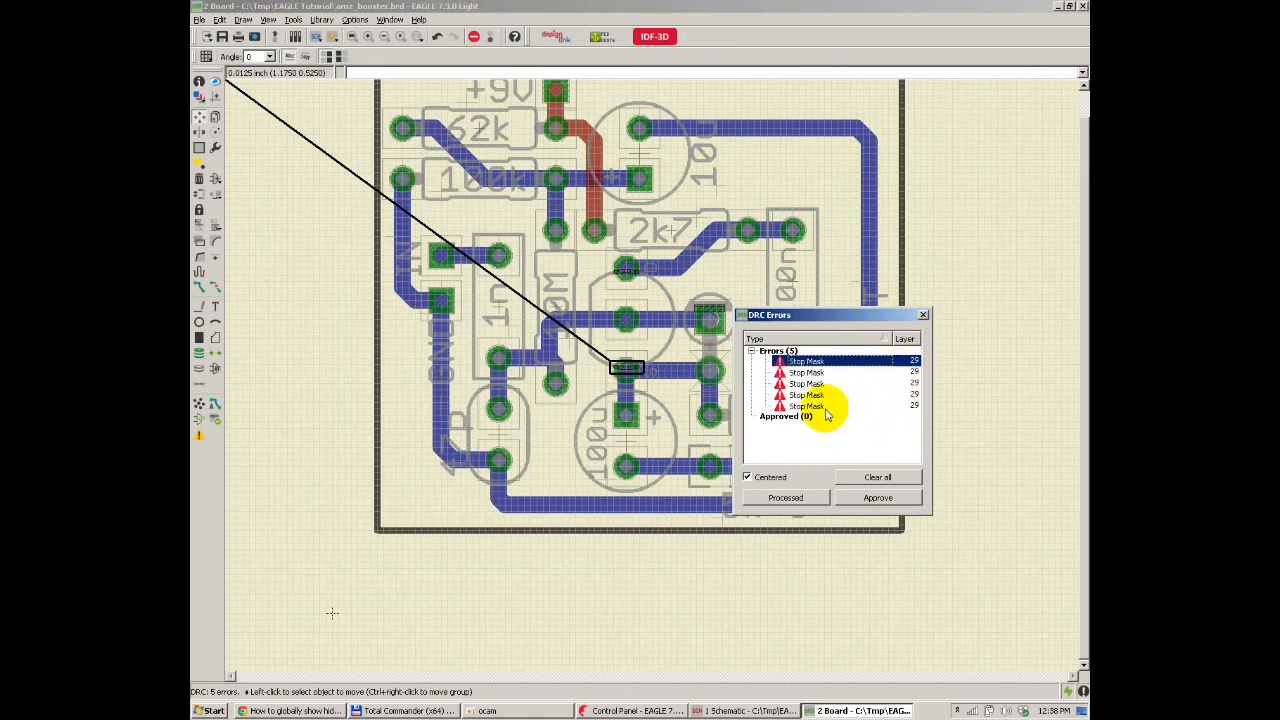
pyautogui.click(923, 315)
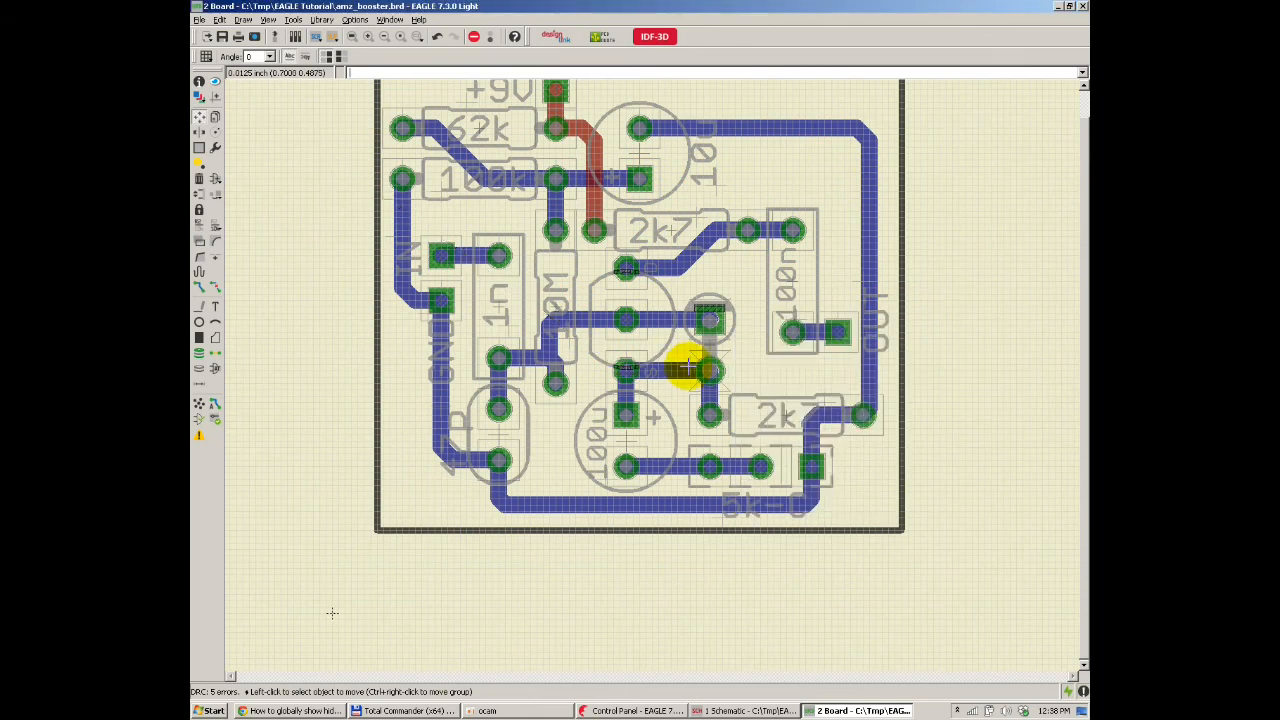
# Step: Move the 100u capacitor up about 0.05 inch so its positive pad overlaps the transistor's S pad
pyautogui.scroll(2, 652, 370)
pyautogui.scroll(1, 652, 370)
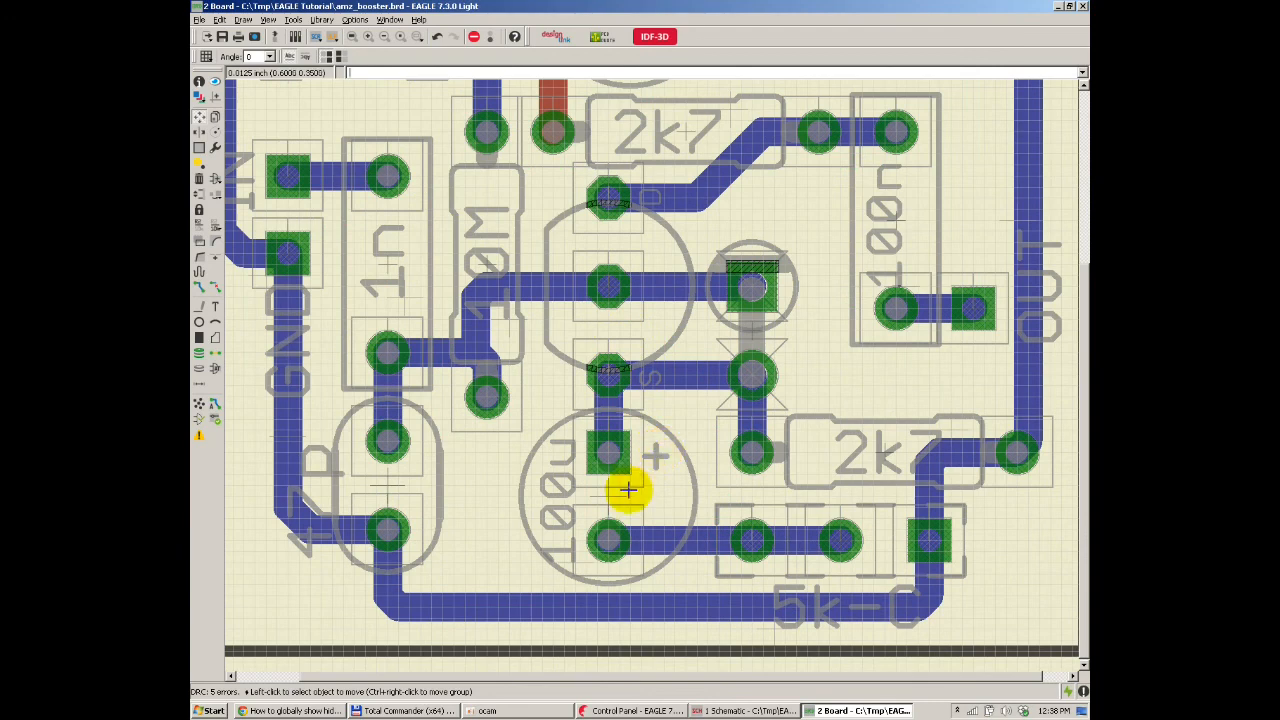
pyautogui.click(199, 117)
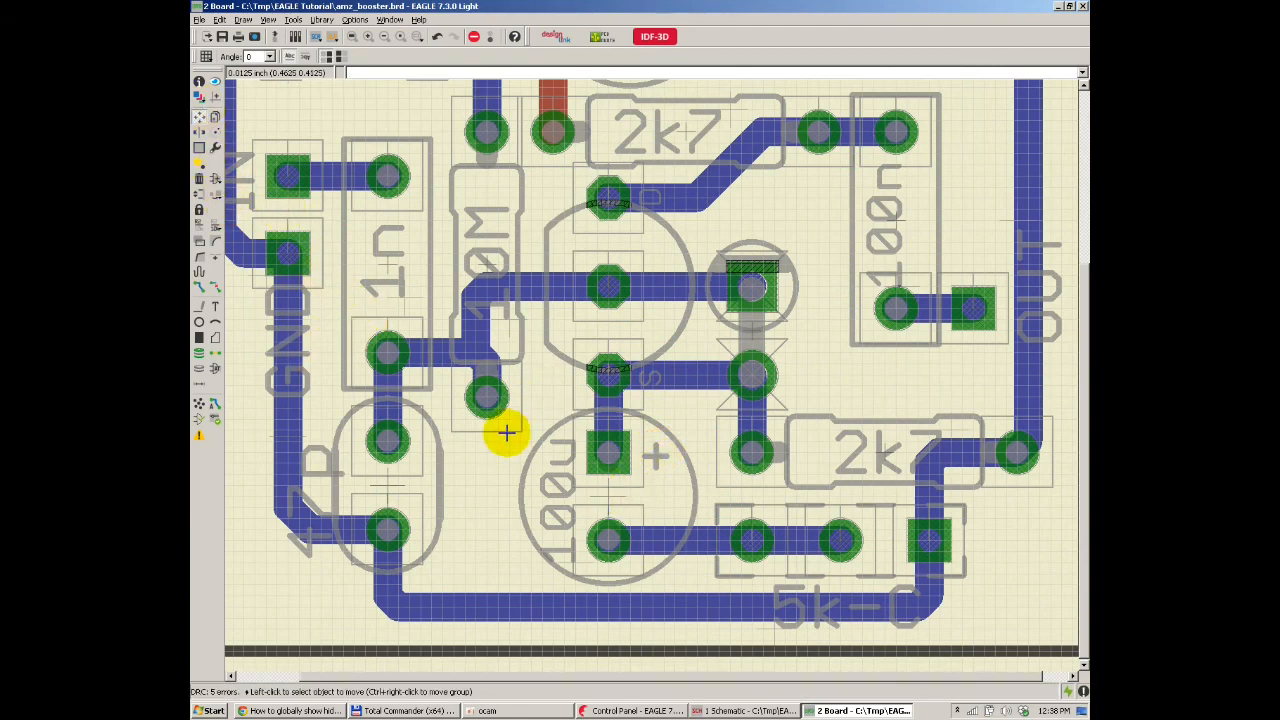
pyautogui.click(608, 504)
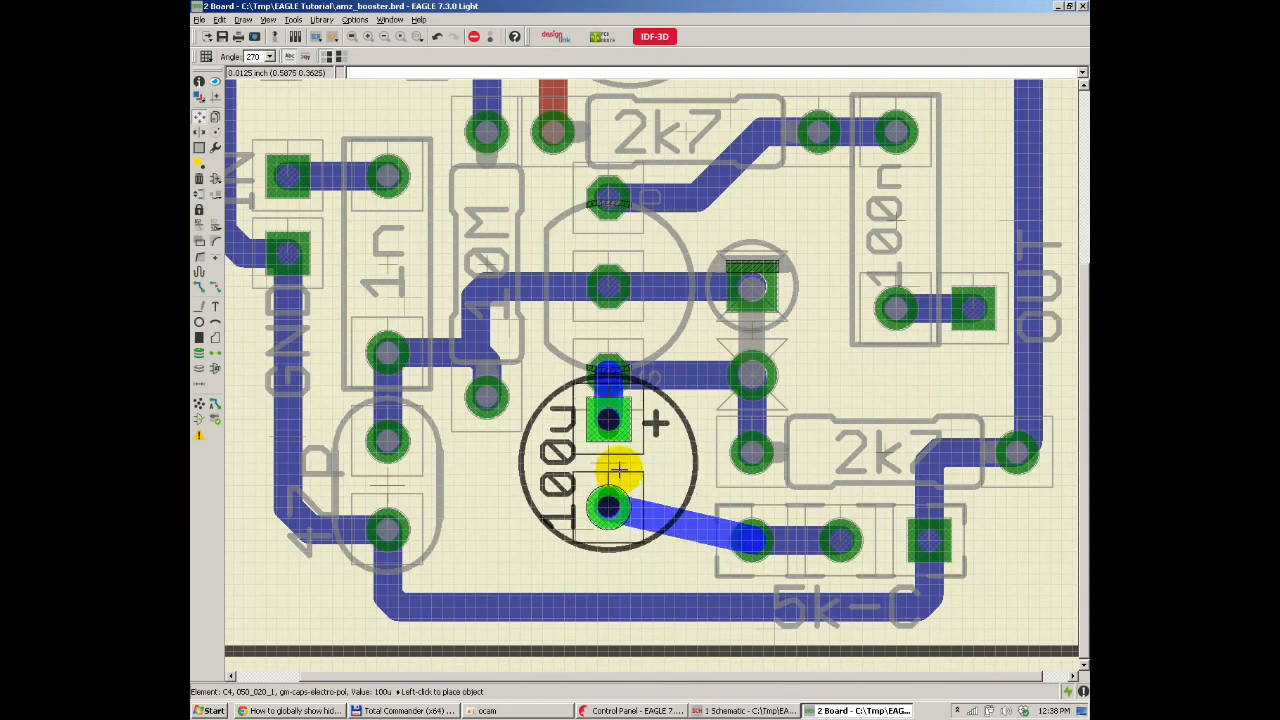
pyautogui.click(618, 463)
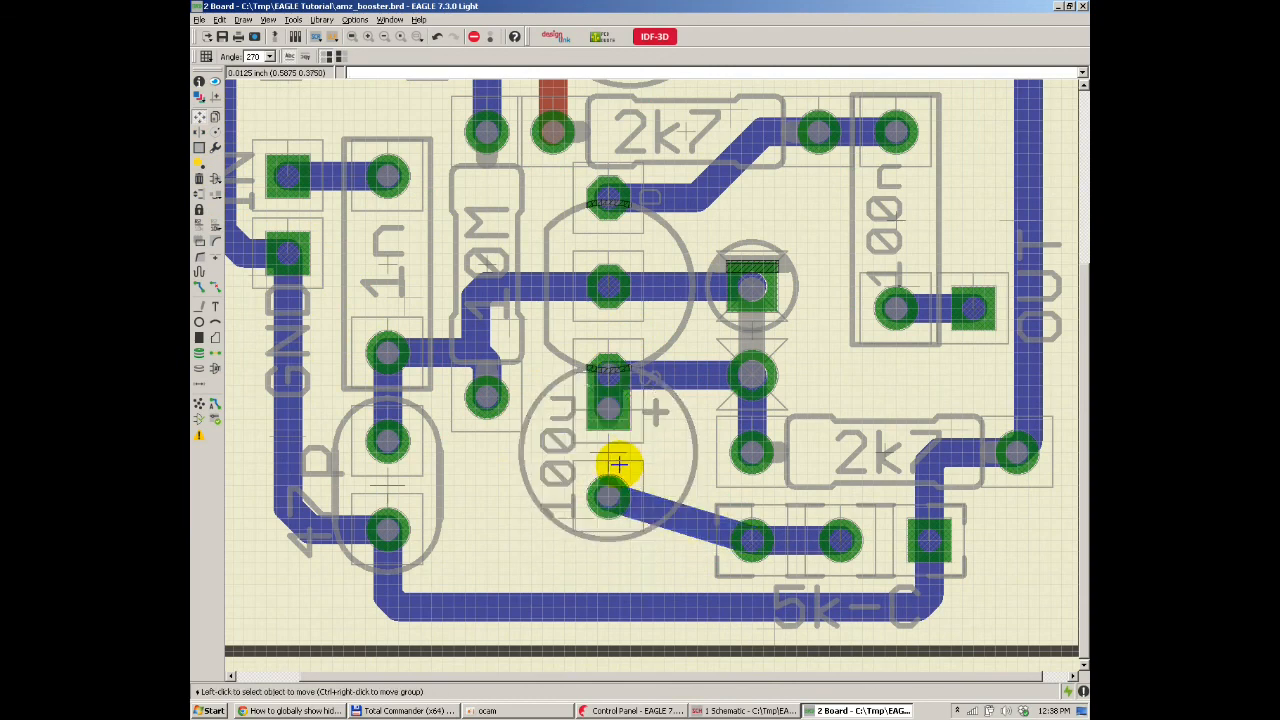
# Step: Rerun the design rule check, examine the Drill Distance error at the overlapping pads, and close the error list
pyautogui.click(213, 415)
pyautogui.click(505, 565)
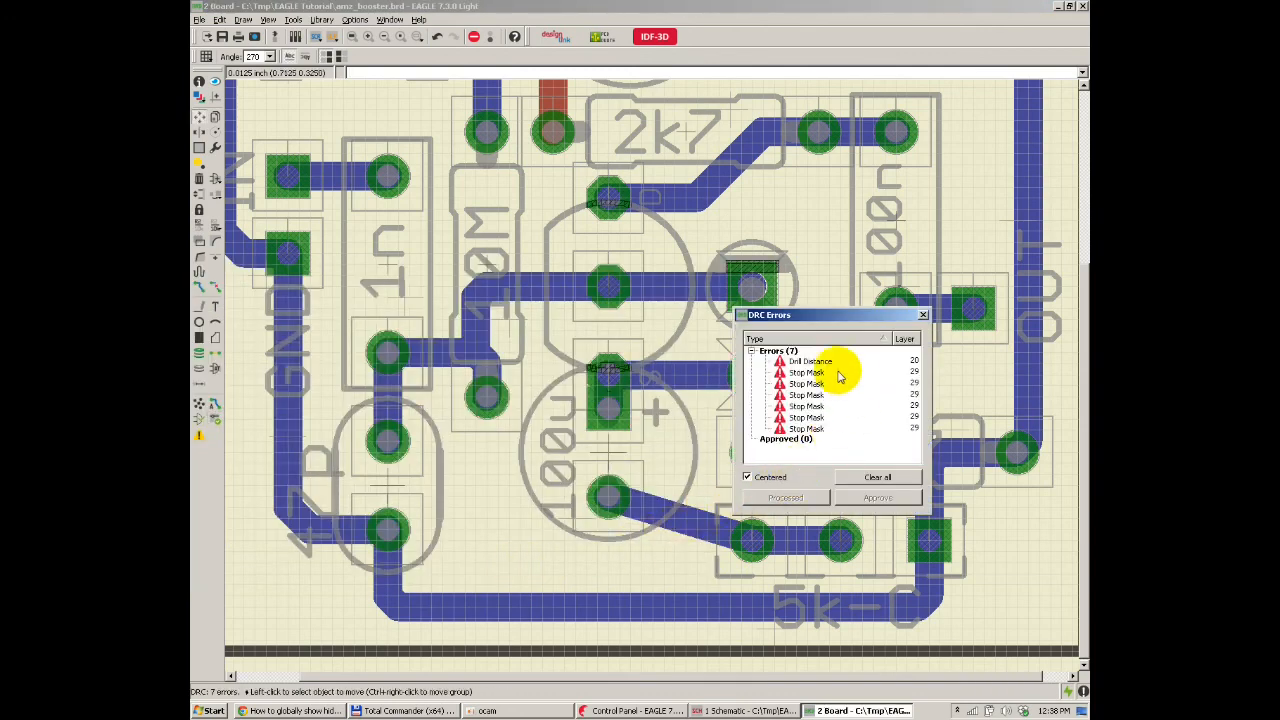
pyautogui.click(817, 362)
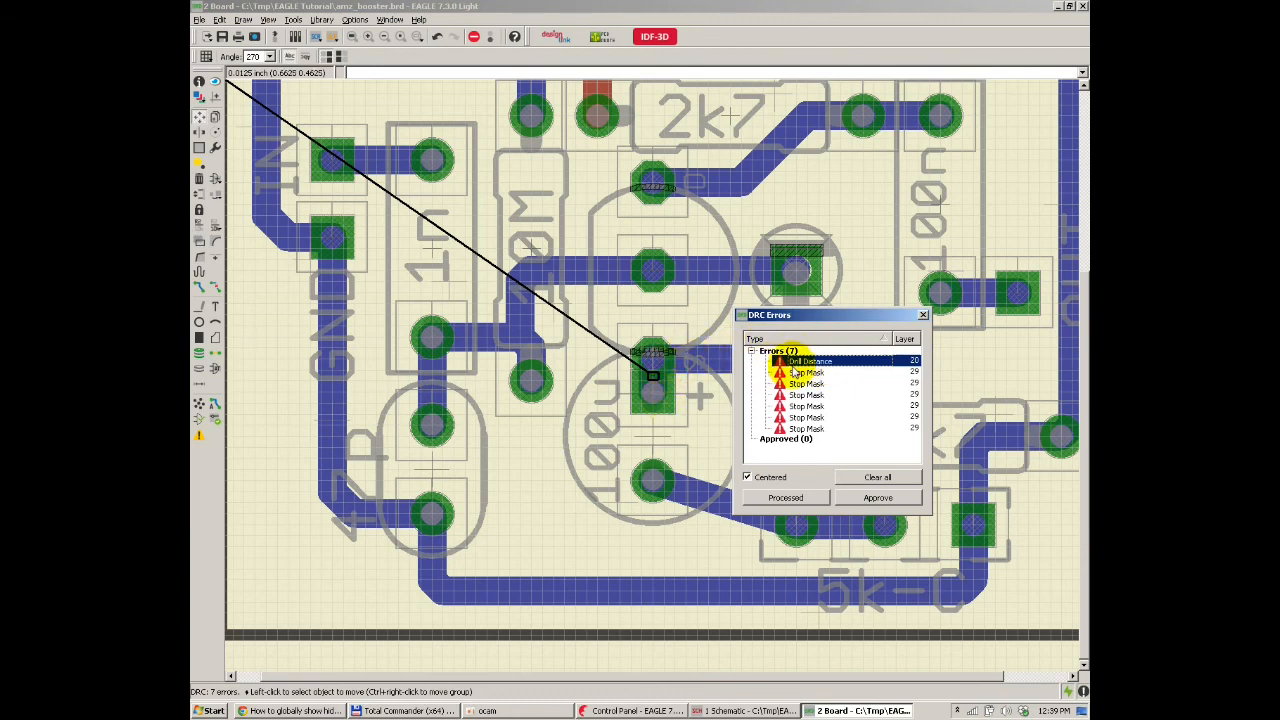
pyautogui.scroll(2, 654, 360)
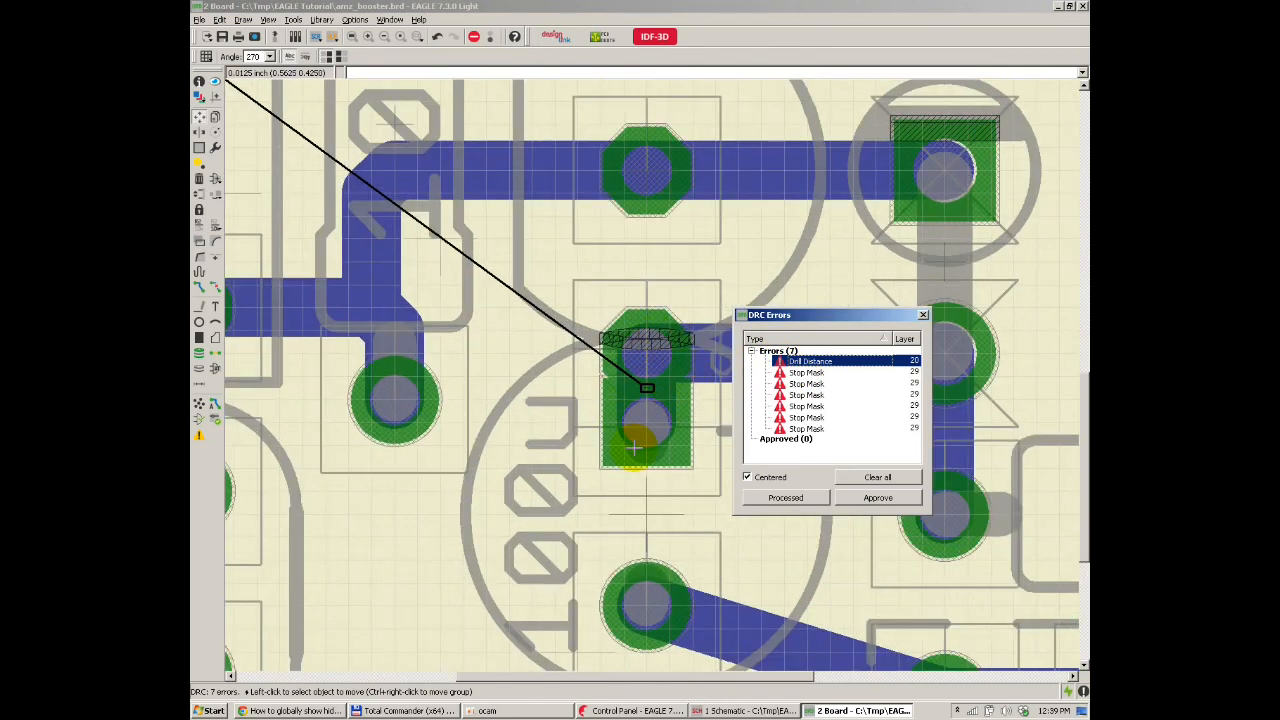
pyautogui.click(922, 316)
pyautogui.scroll(-2, 678, 278)
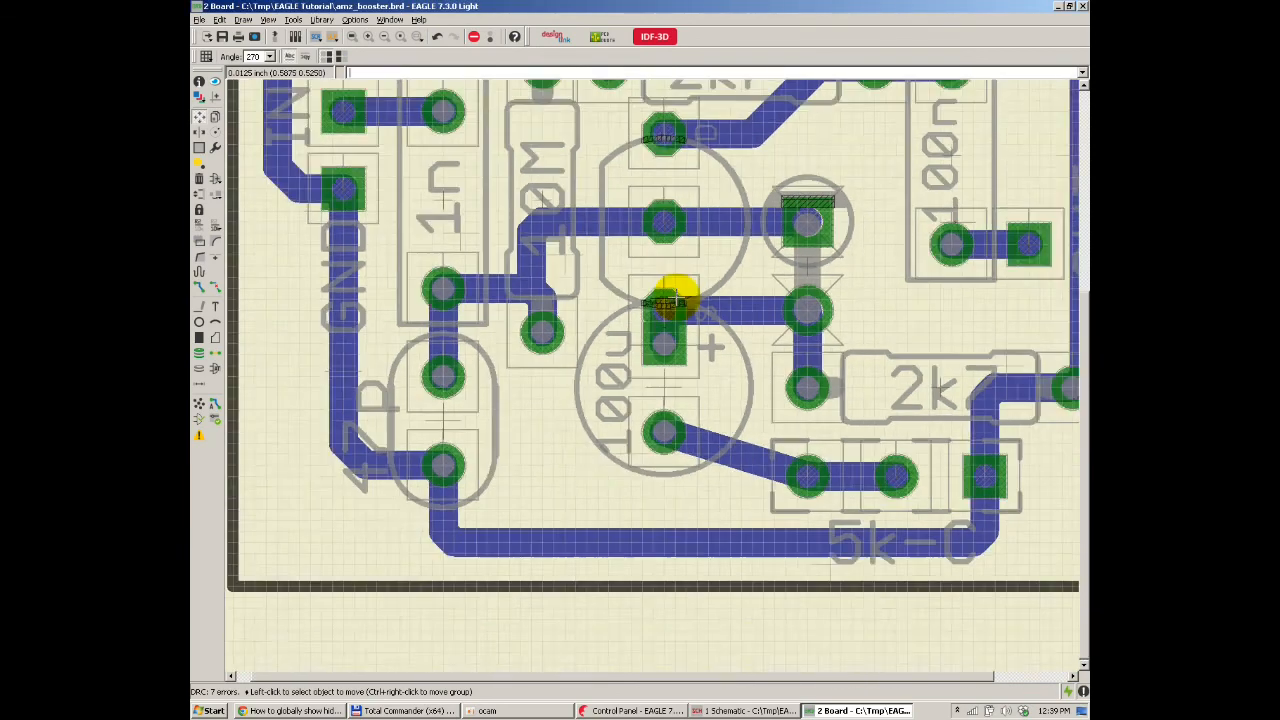
# Step: Move the 100u capacitor back down about 0.05 inch, aligning its lower pad horizontally with the 5k-C potentiometer pads
pyautogui.scroll(2, 676, 363)
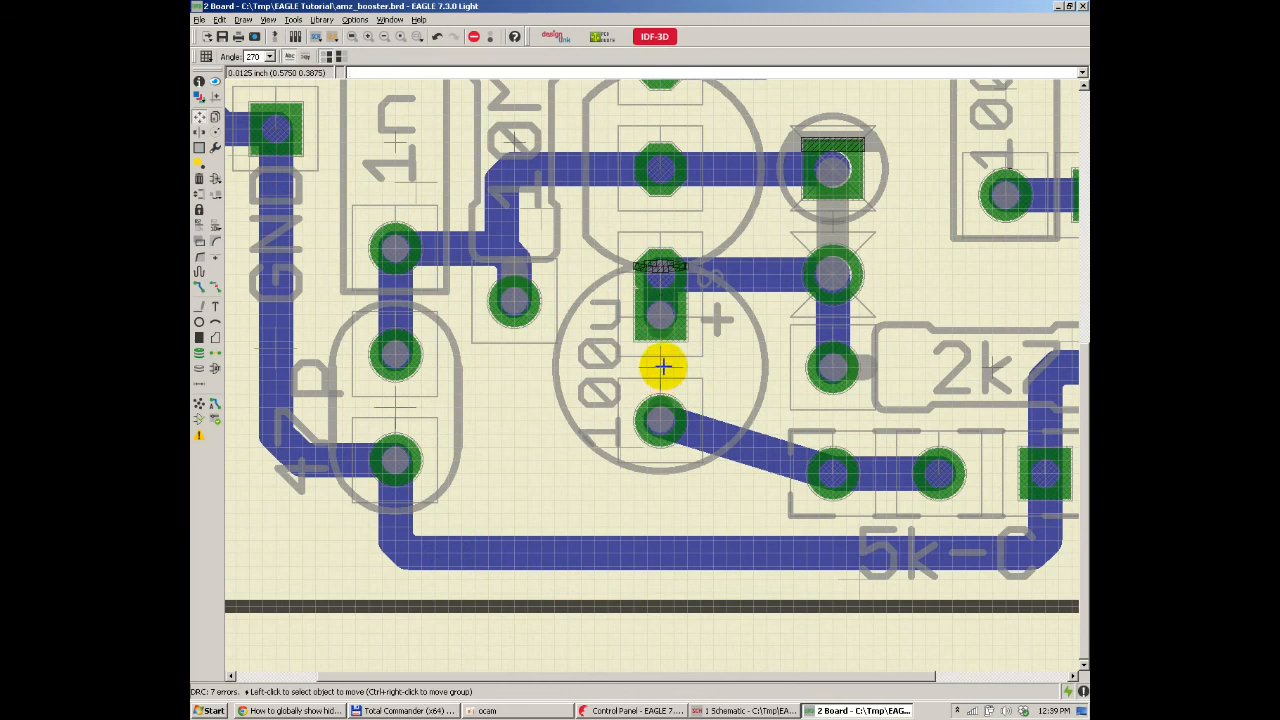
pyautogui.click(662, 367)
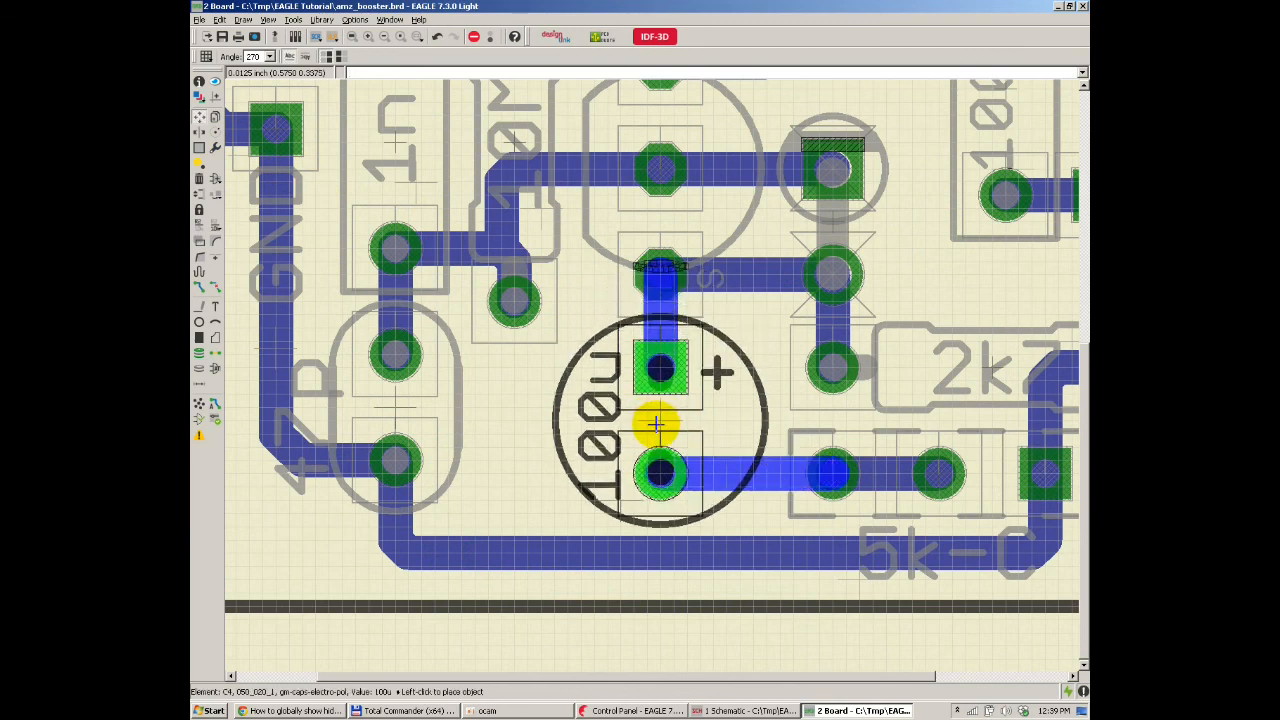
pyautogui.click(655, 424)
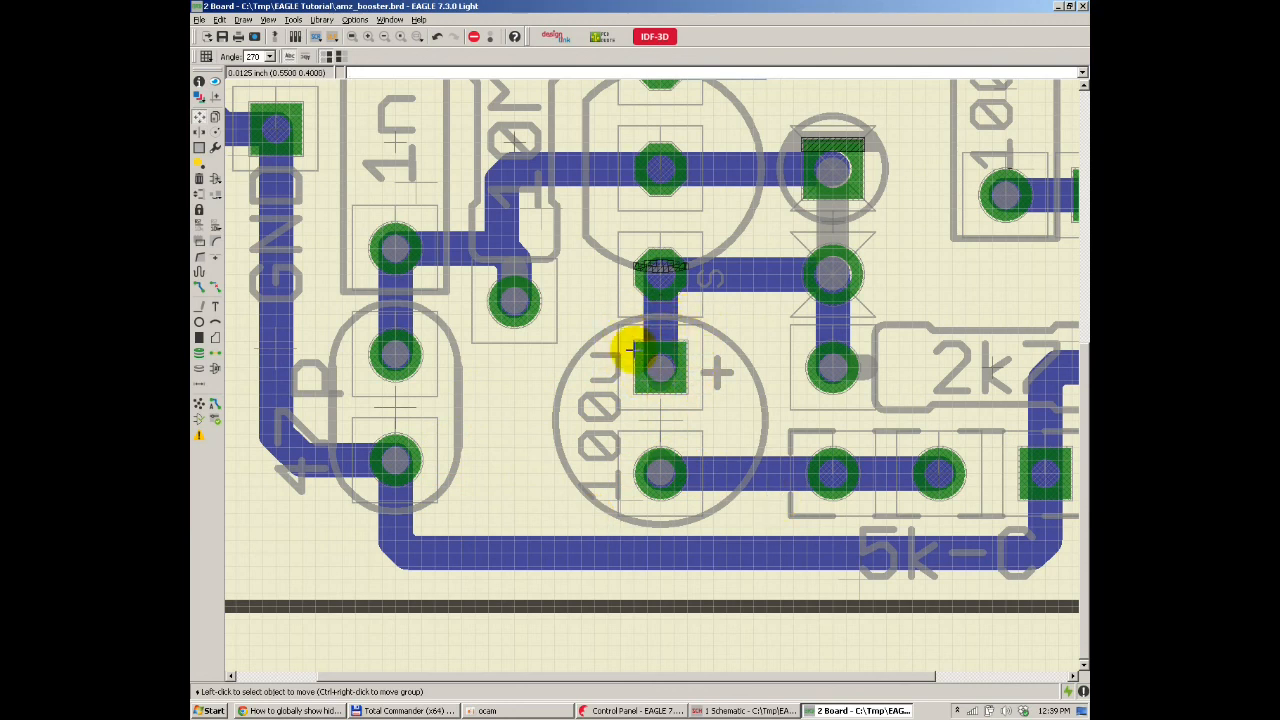
pyautogui.click(660, 414)
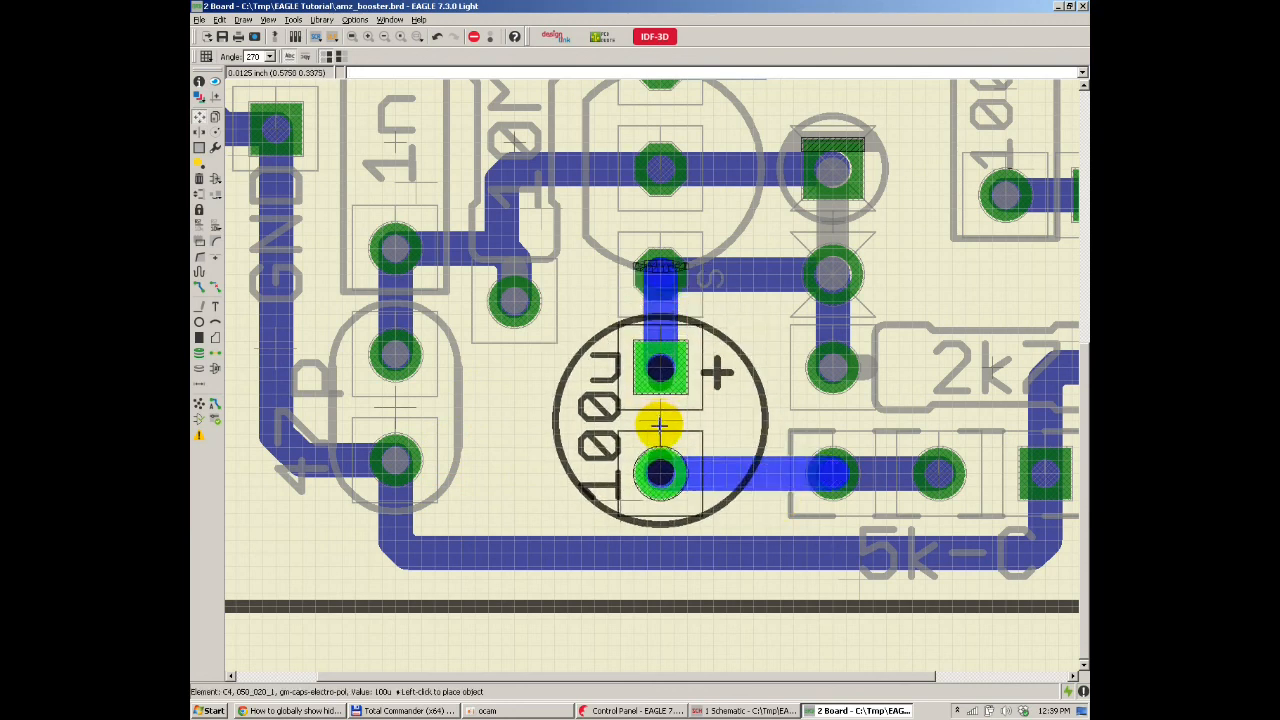
pyautogui.click(660, 420)
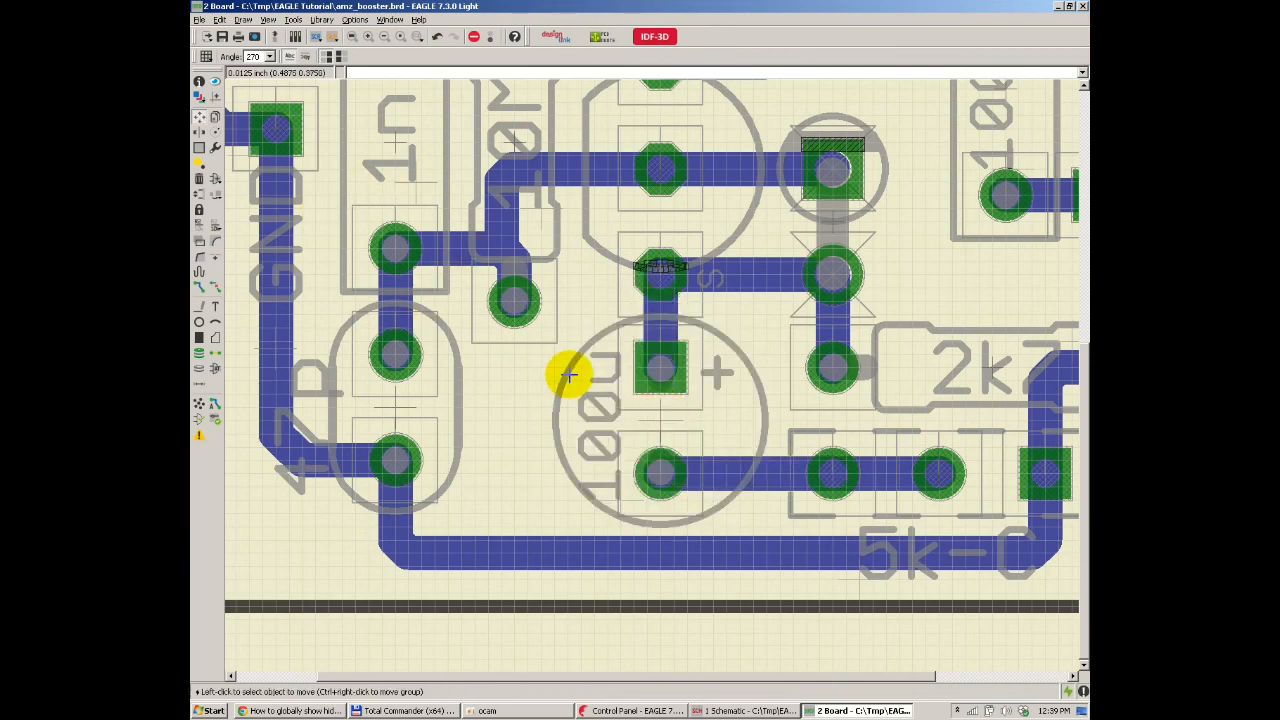
# Step: Rip up the transistor's S trace and reroute it on the Bottom layer, 0.032 wide, overlapping the middle-pin trace and the square pad
pyautogui.scroll(-1, 779, 195)
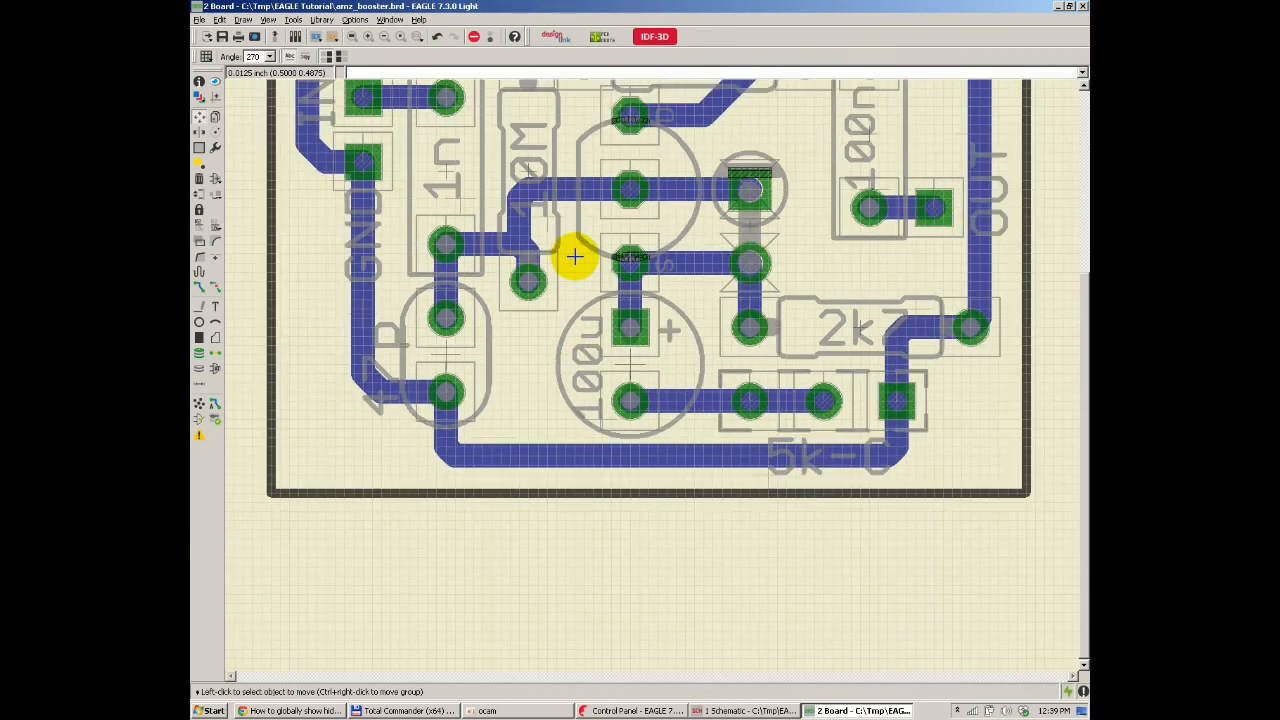
pyautogui.scroll(3, 714, 189)
pyautogui.click(215, 287)
pyautogui.click(660, 330)
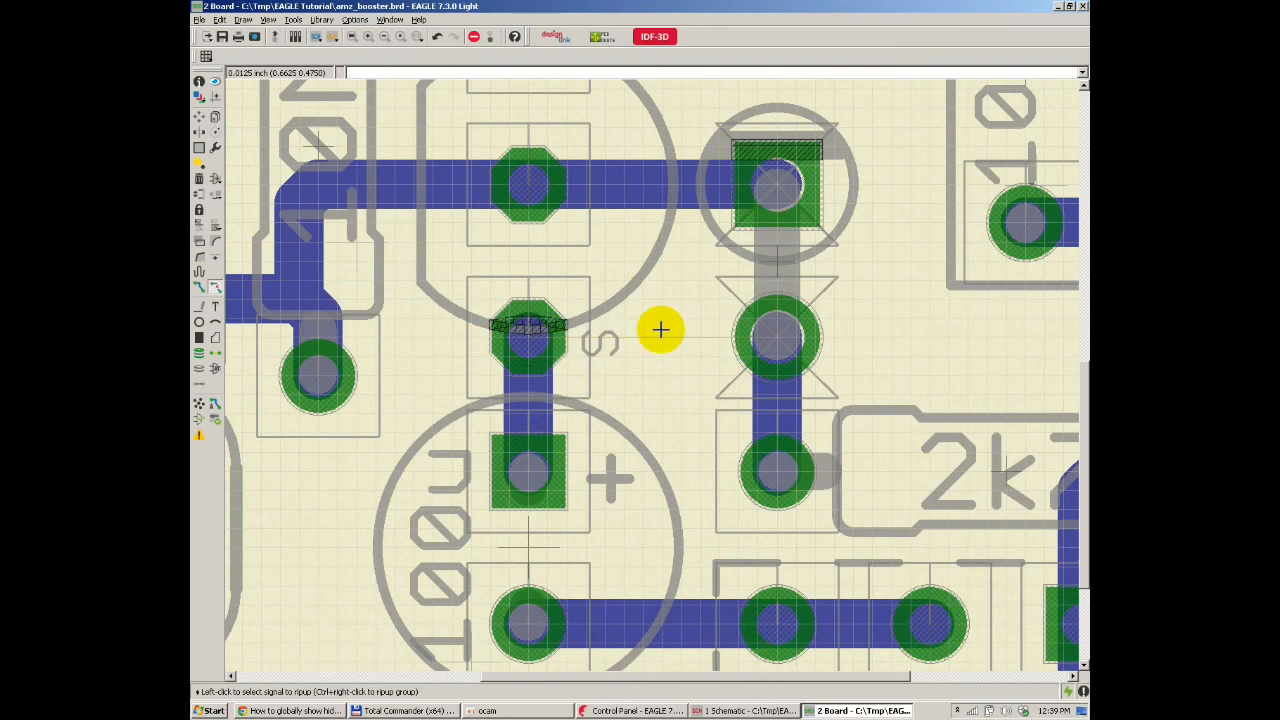
pyautogui.click(200, 287)
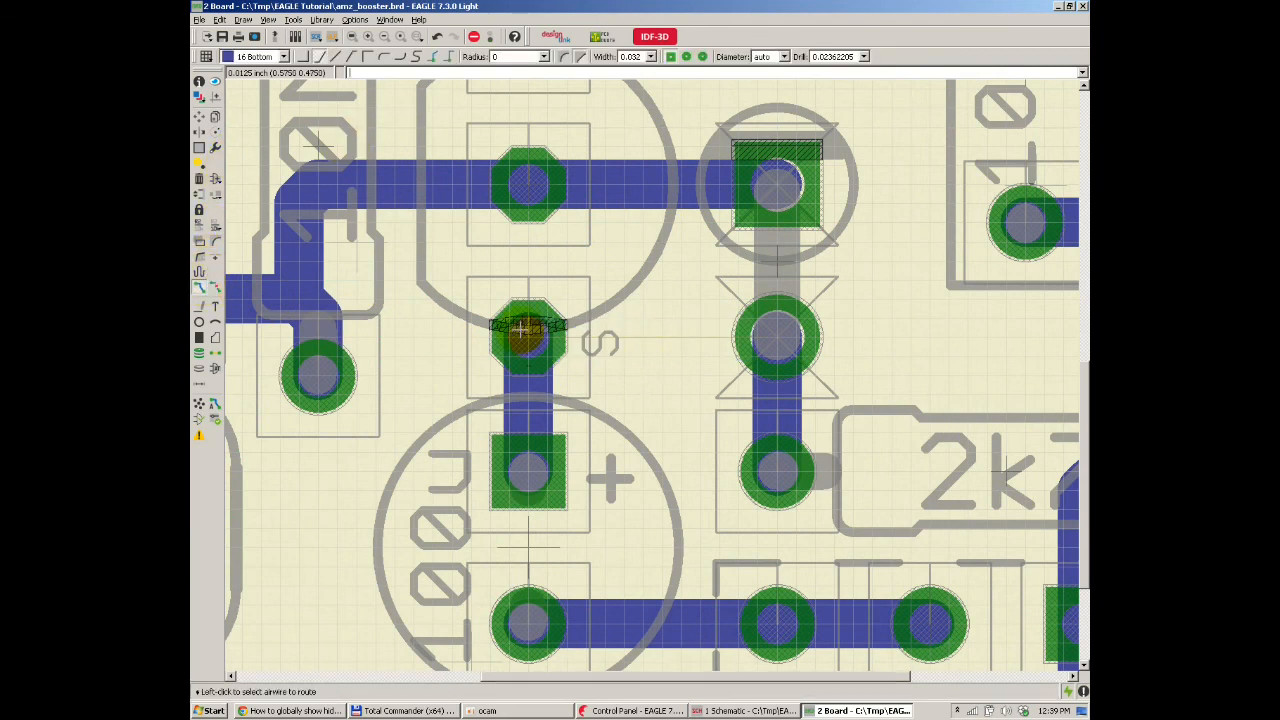
pyautogui.click(526, 336)
pyautogui.click(576, 228)
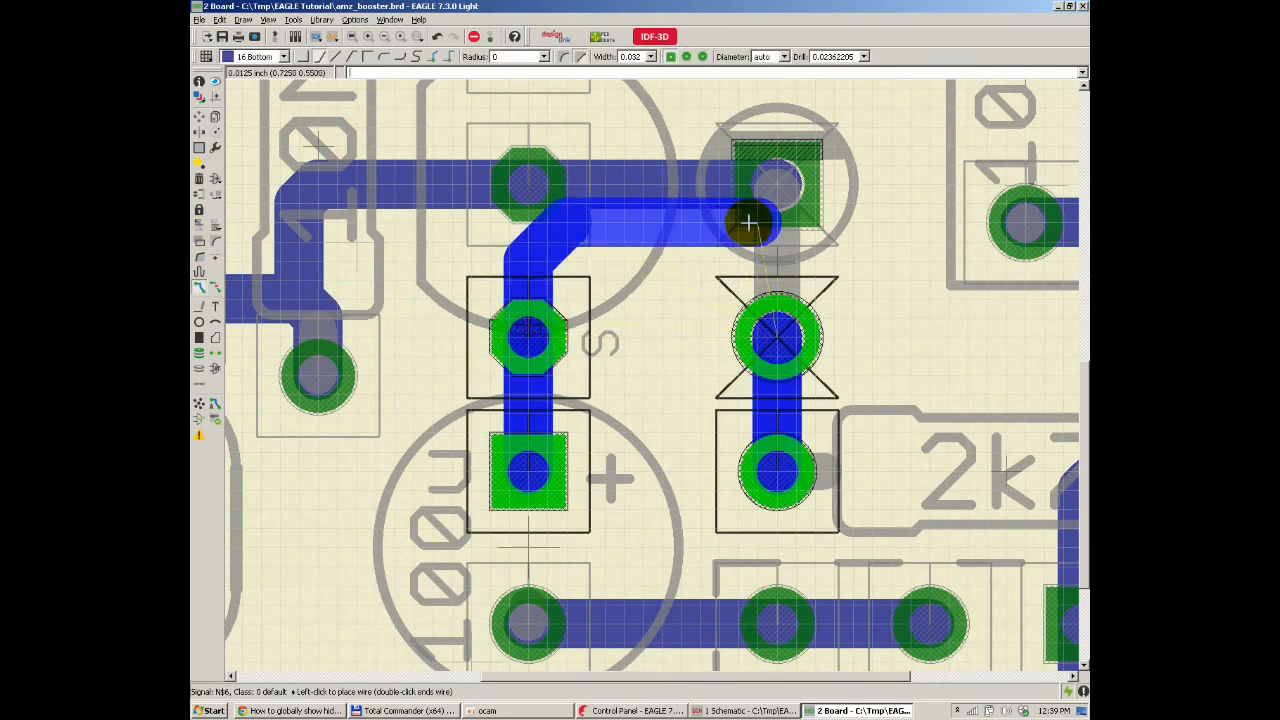
pyautogui.click(755, 222)
pyautogui.click(777, 335)
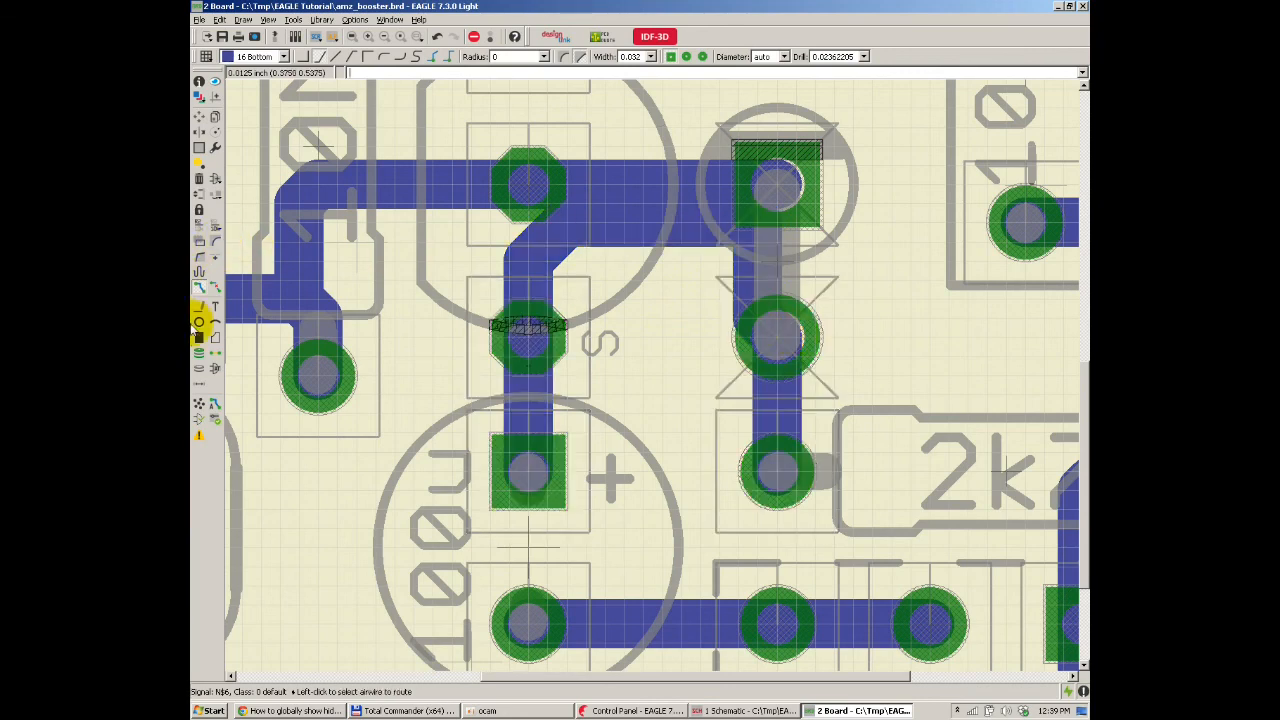
# Step: Run the design rule check on the rerouted trace and examine a Clearance error and an Overlap error on the board
pyautogui.click(214, 416)
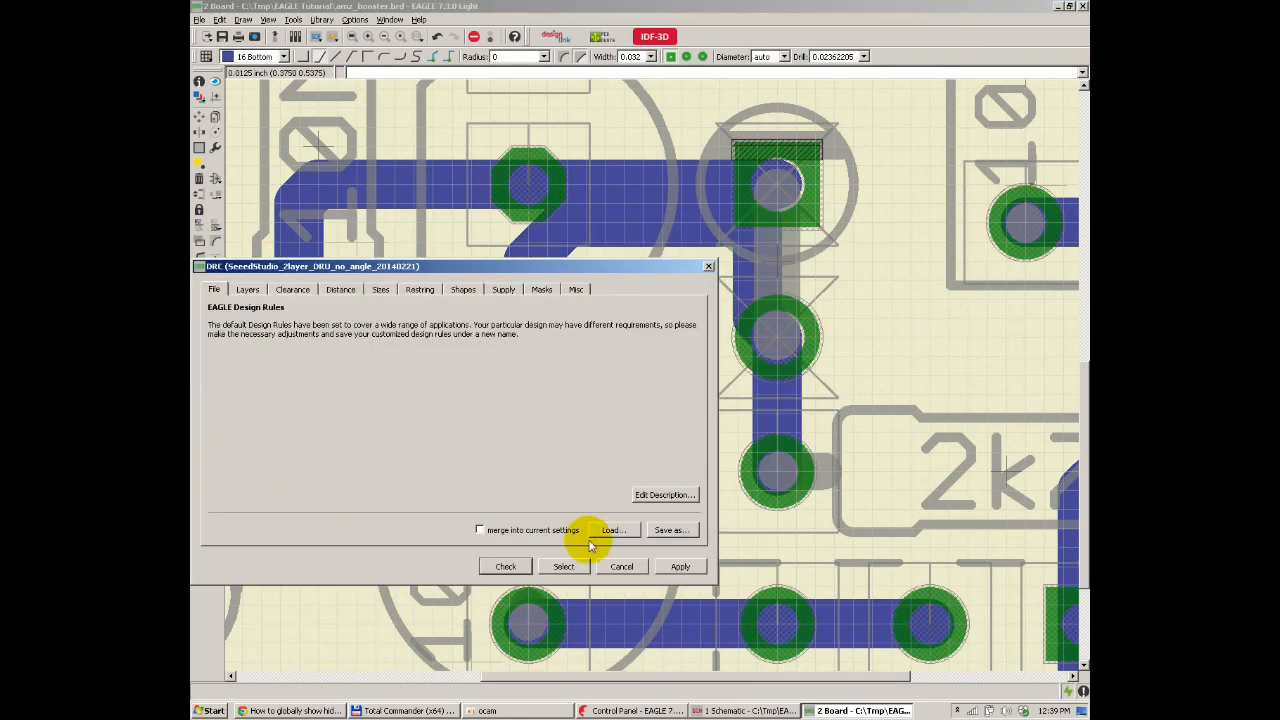
pyautogui.click(506, 566)
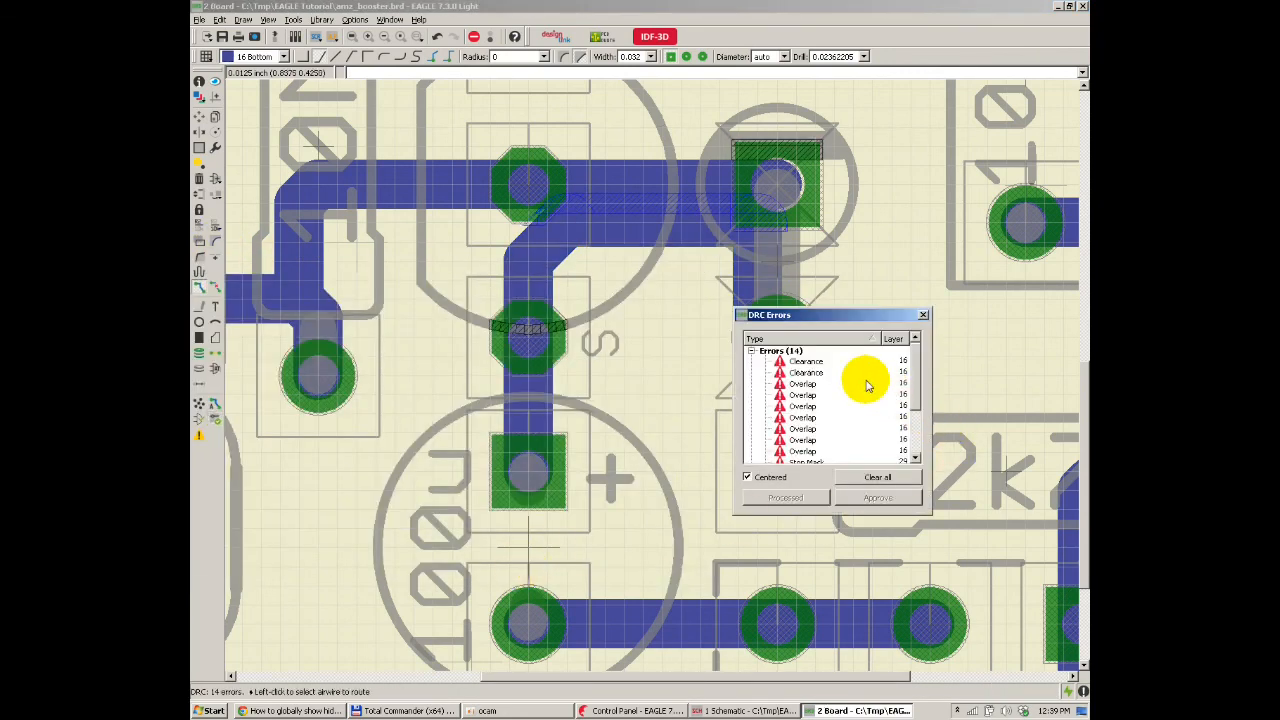
pyautogui.click(806, 362)
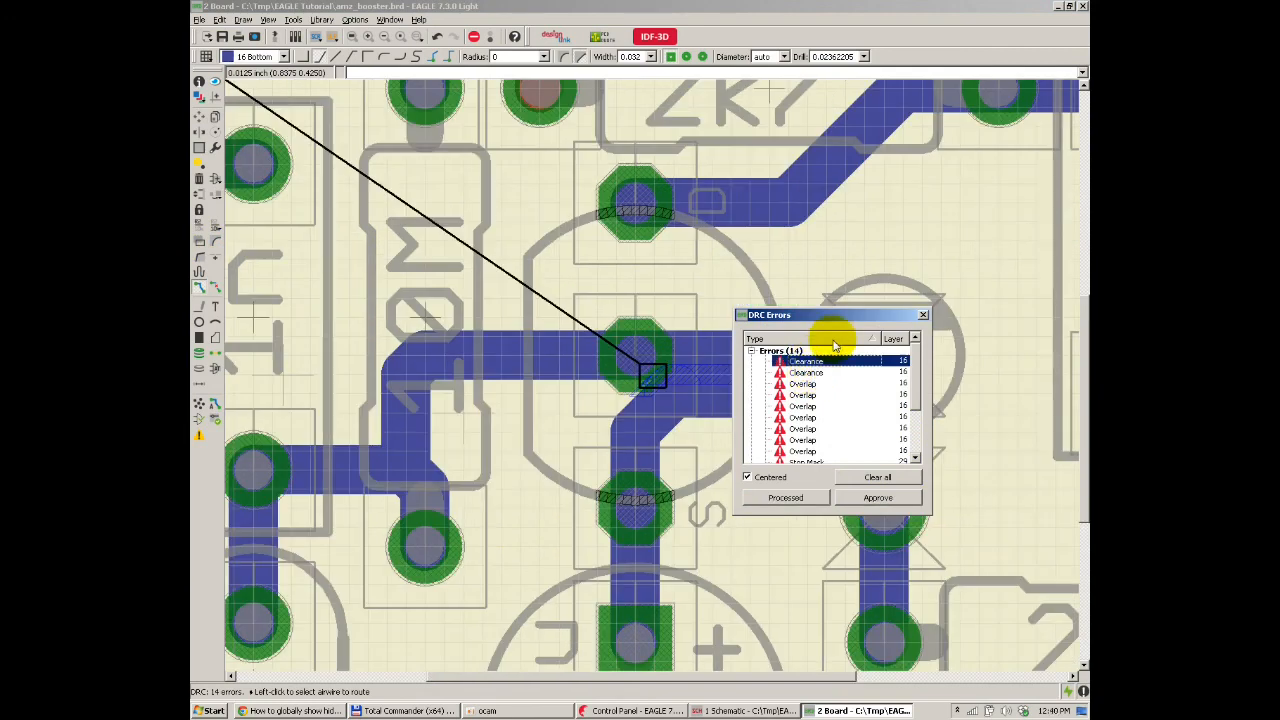
pyautogui.moveTo(907, 157); pyautogui.dragTo(850, 104)
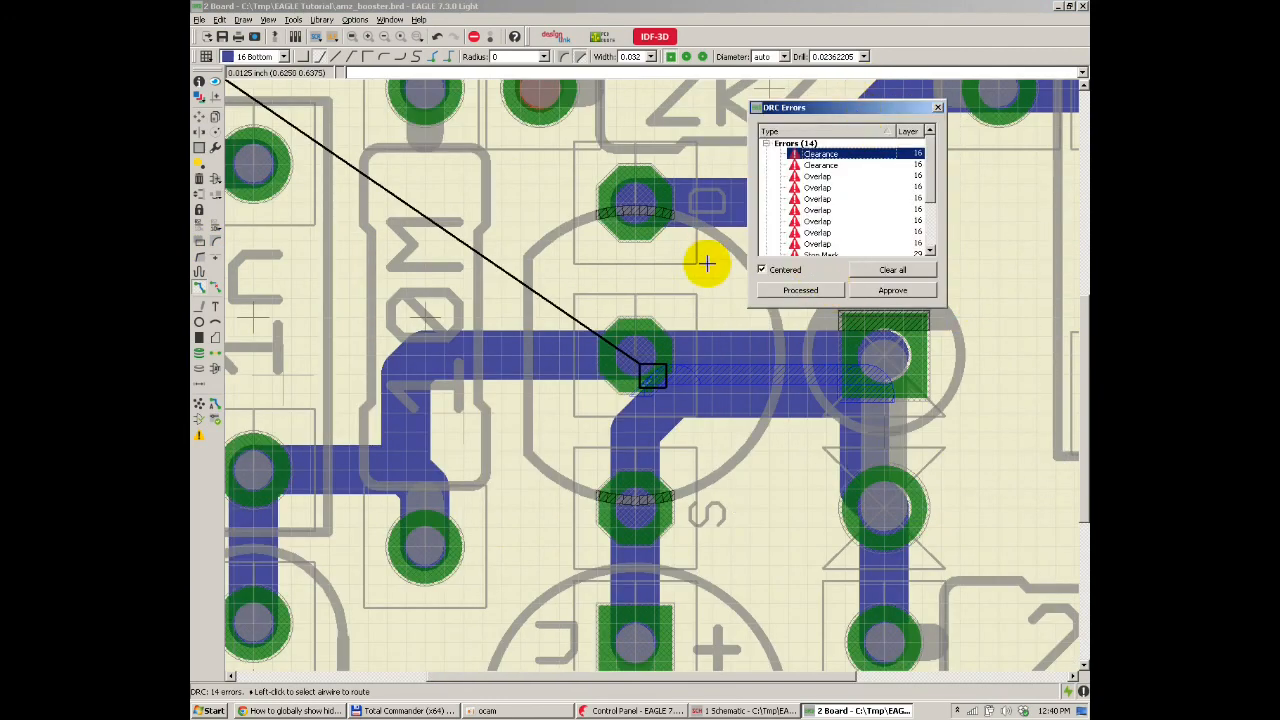
pyautogui.click(829, 187)
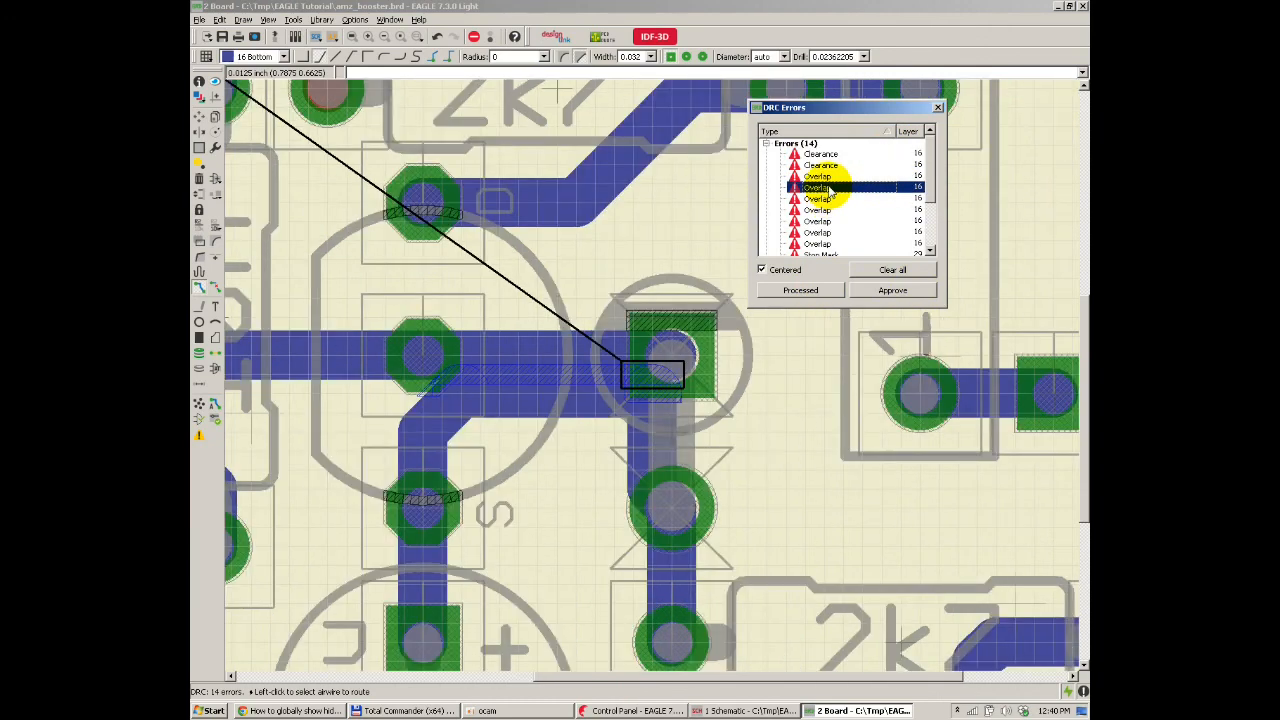
# Step: Close the DRC error list and undo the overlapping reroute of the transistor's S trace
pyautogui.press('Escape')
pyautogui.scroll(-5, 805, 270)
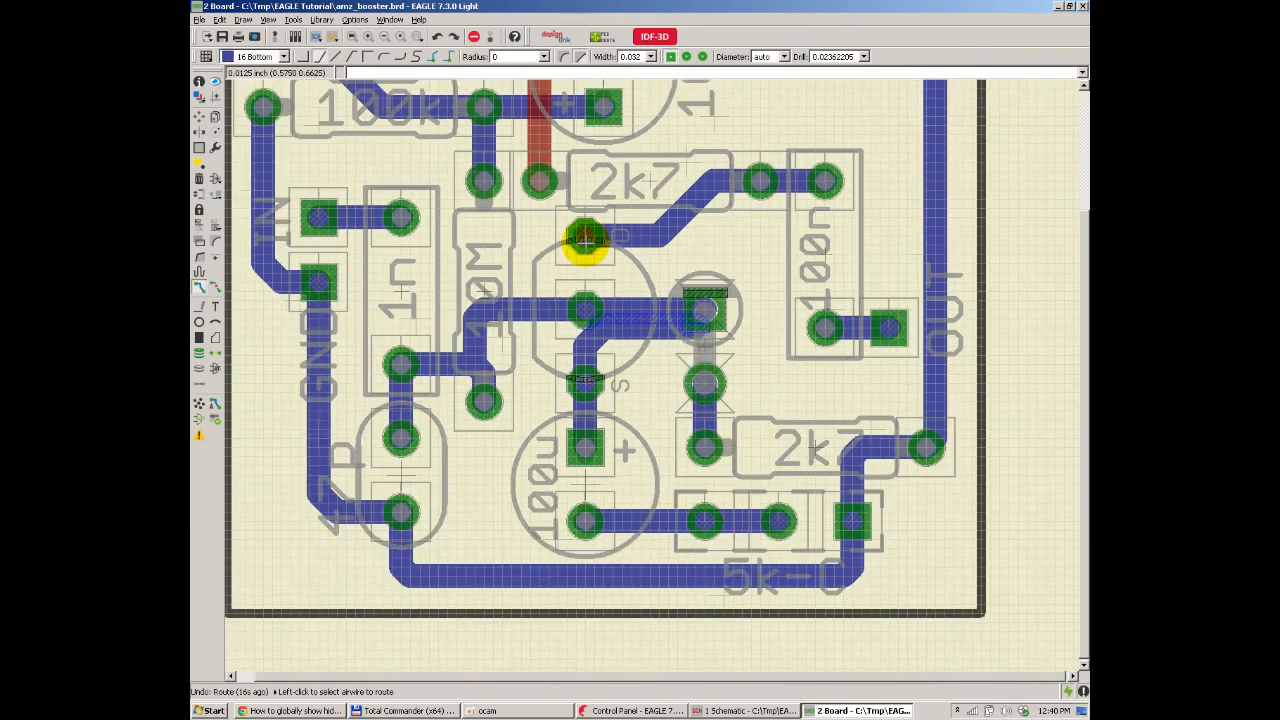
pyautogui.hotkey('ctrl', 'z')
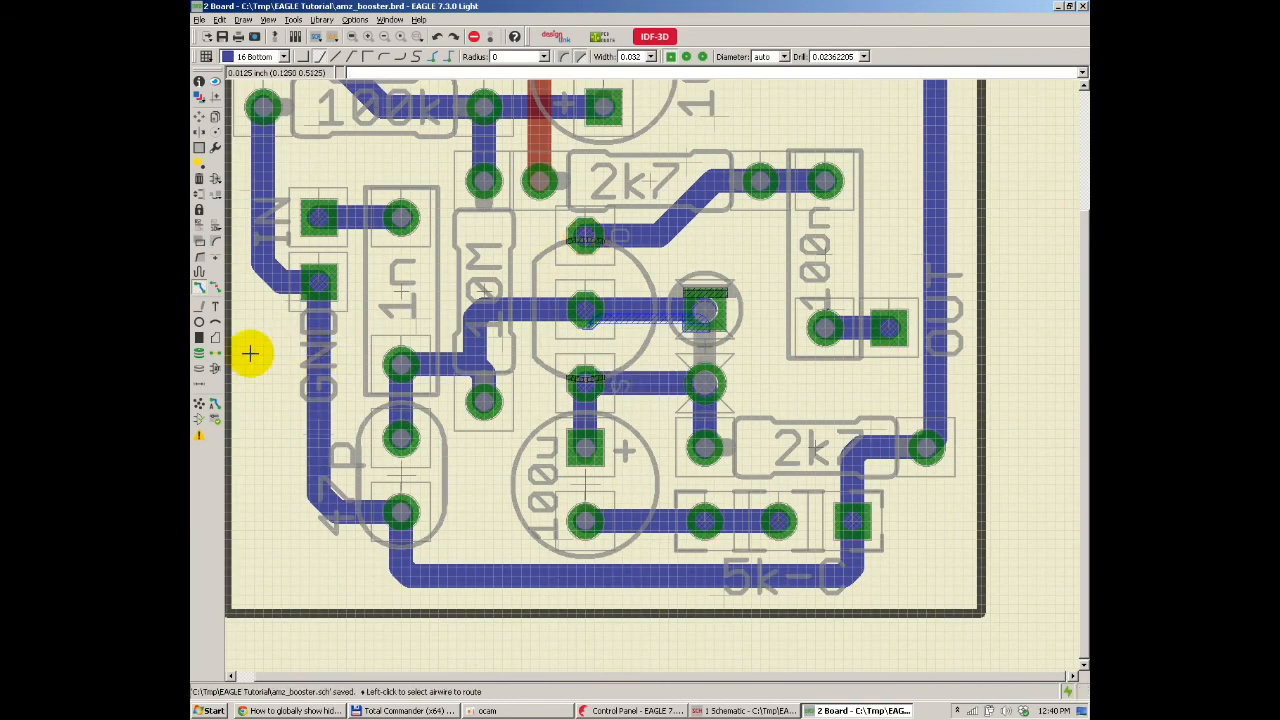
# Step: Run the design rule check on the restored layout and move the error list away from the 2k7 resistor above the transistor
pyautogui.click(213, 416)
pyautogui.click(503, 567)
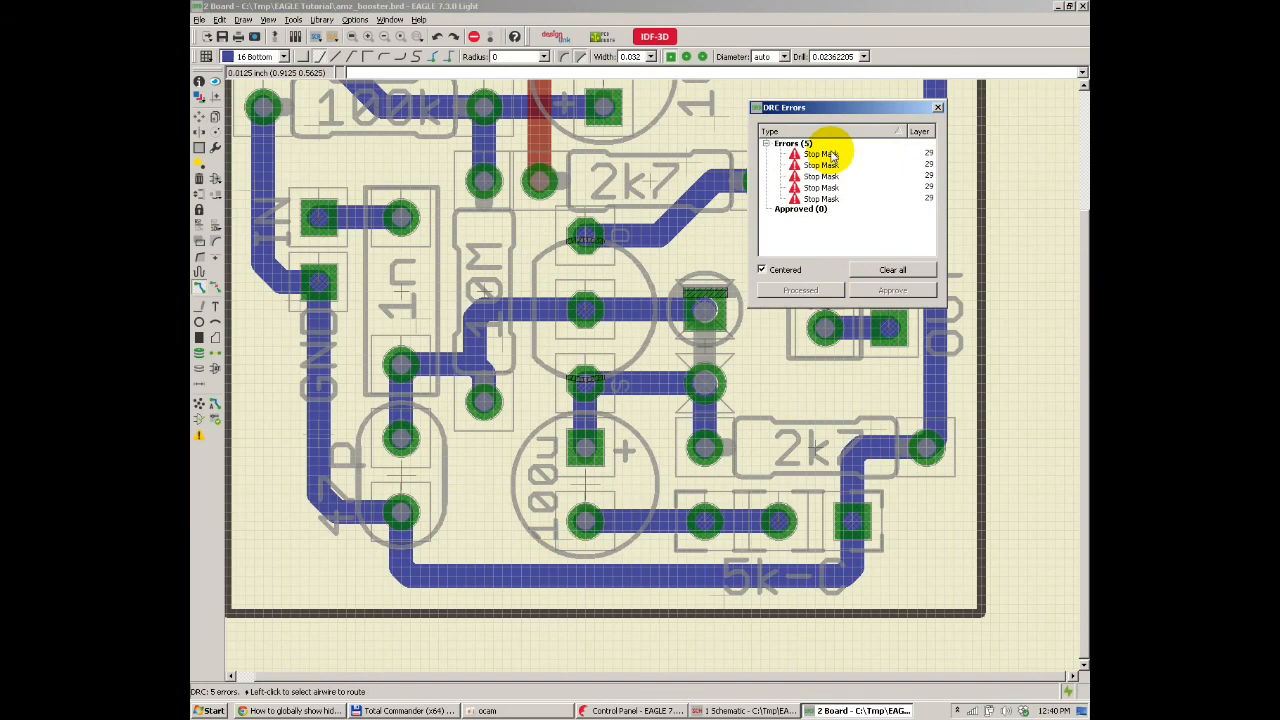
pyautogui.moveTo(845, 107); pyautogui.dragTo(857, 255)
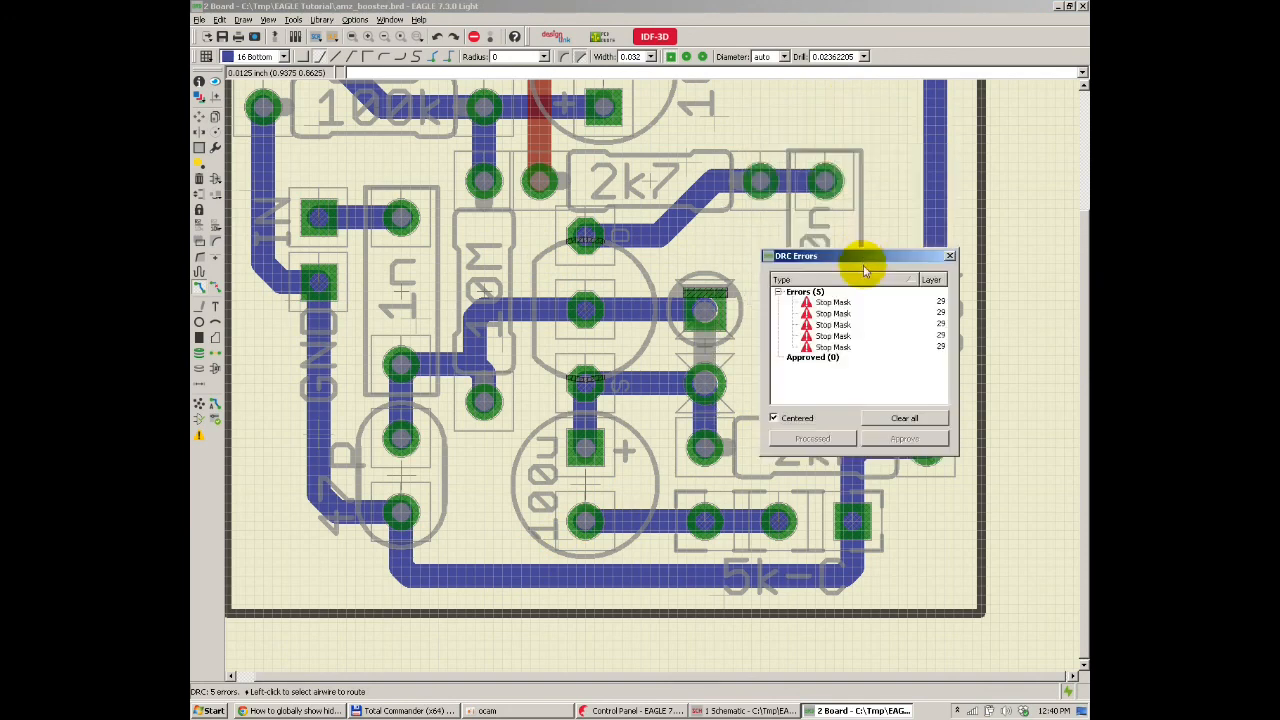
# Step: Approve all five Stop Mask errors, inspect the expanded and enlarged approved list, and close the DRC error list
pyautogui.click(843, 302)
pyautogui.click(904, 438)
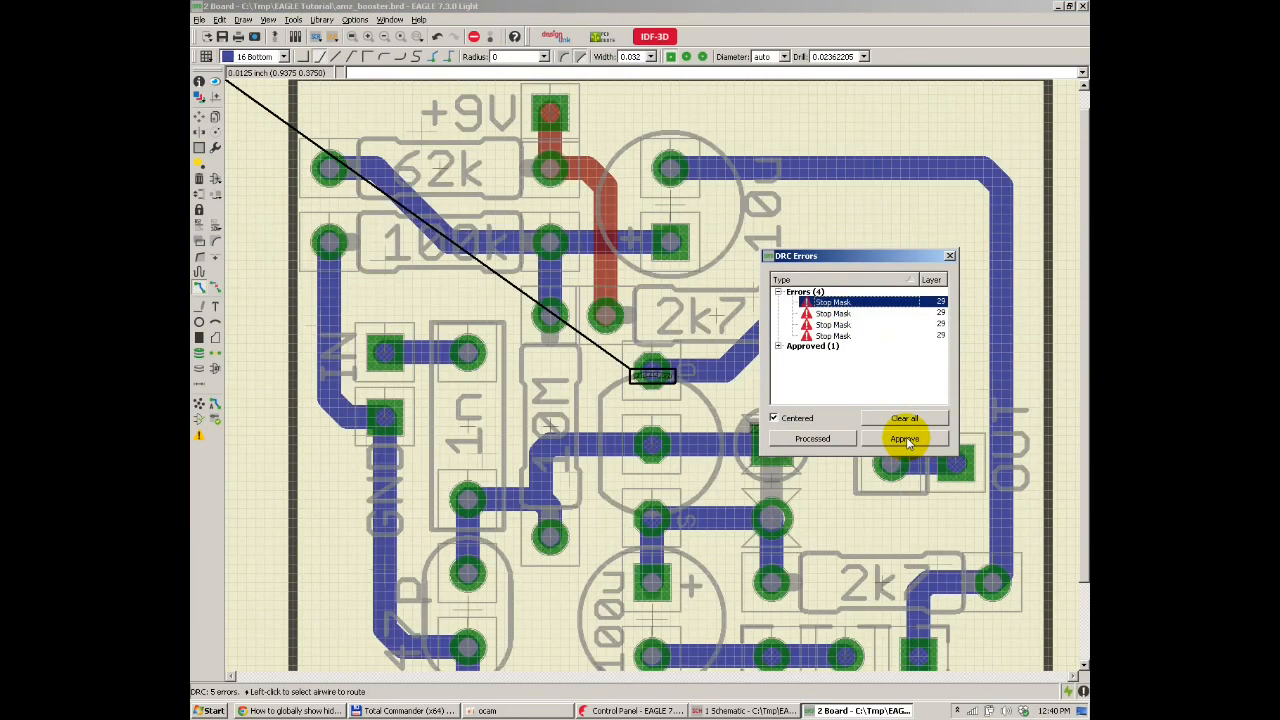
pyautogui.click(904, 438)
pyautogui.click(904, 438)
pyautogui.click(904, 438)
pyautogui.click(904, 438)
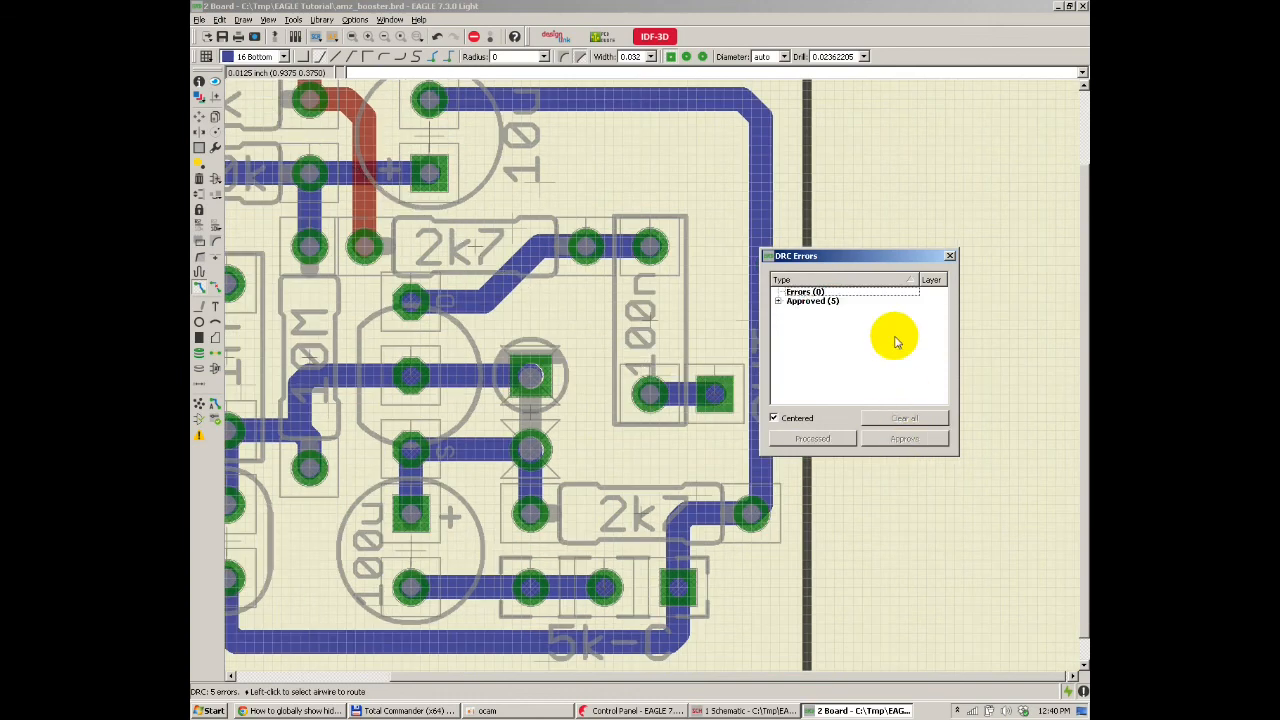
pyautogui.click(778, 301)
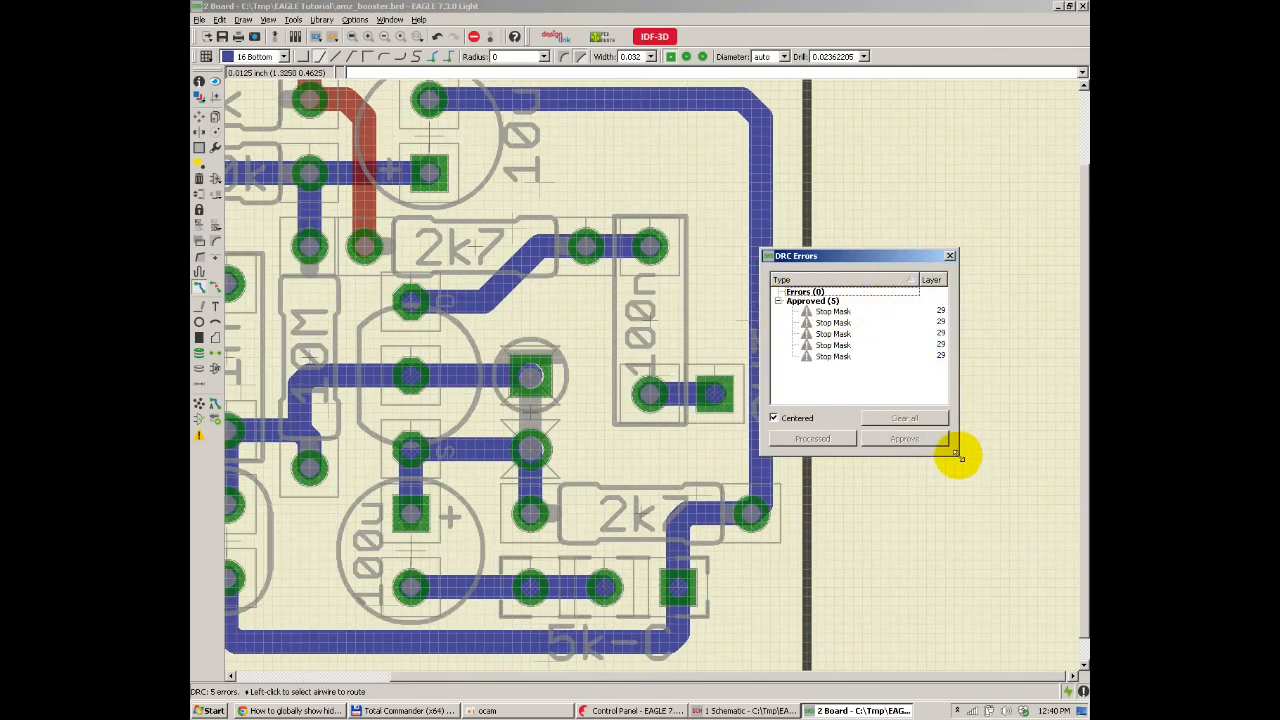
pyautogui.moveTo(952, 452); pyautogui.dragTo(1031, 496)
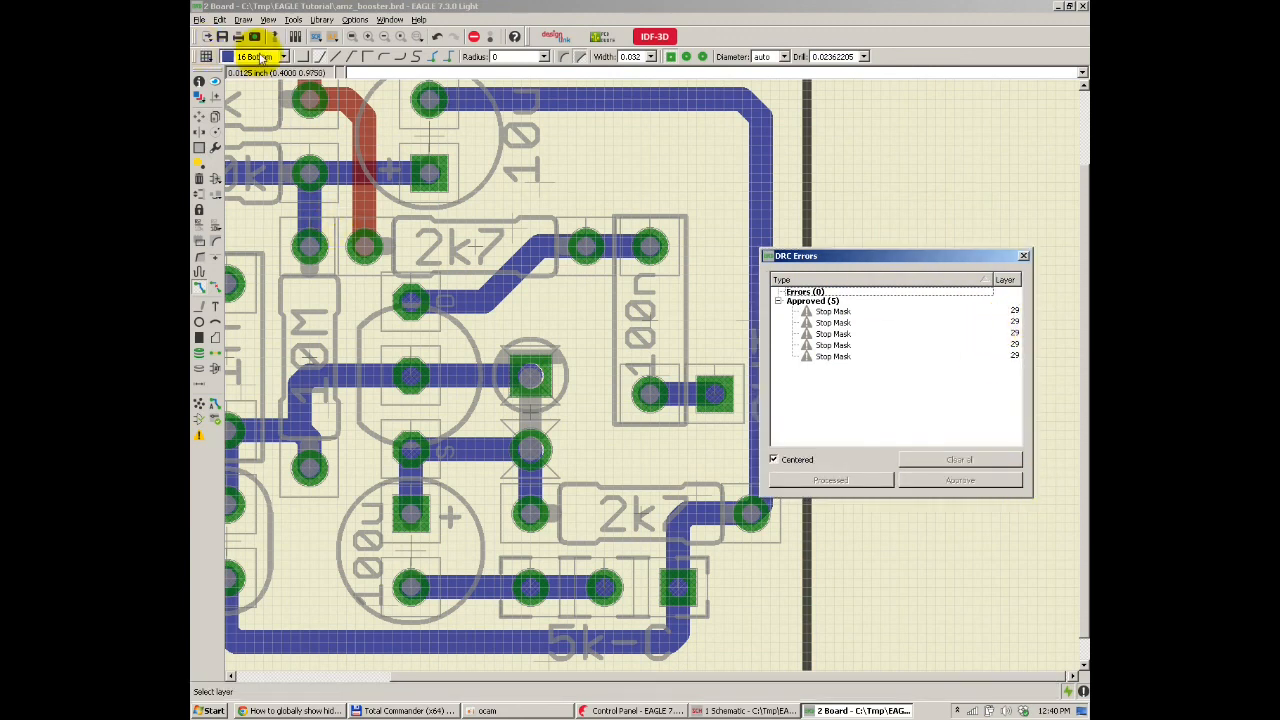
pyautogui.press('Escape')
# Step: Examine the board's layer numbers and names from tPlace through bStop, leaving the display settings unchanged
pyautogui.click(261, 57)
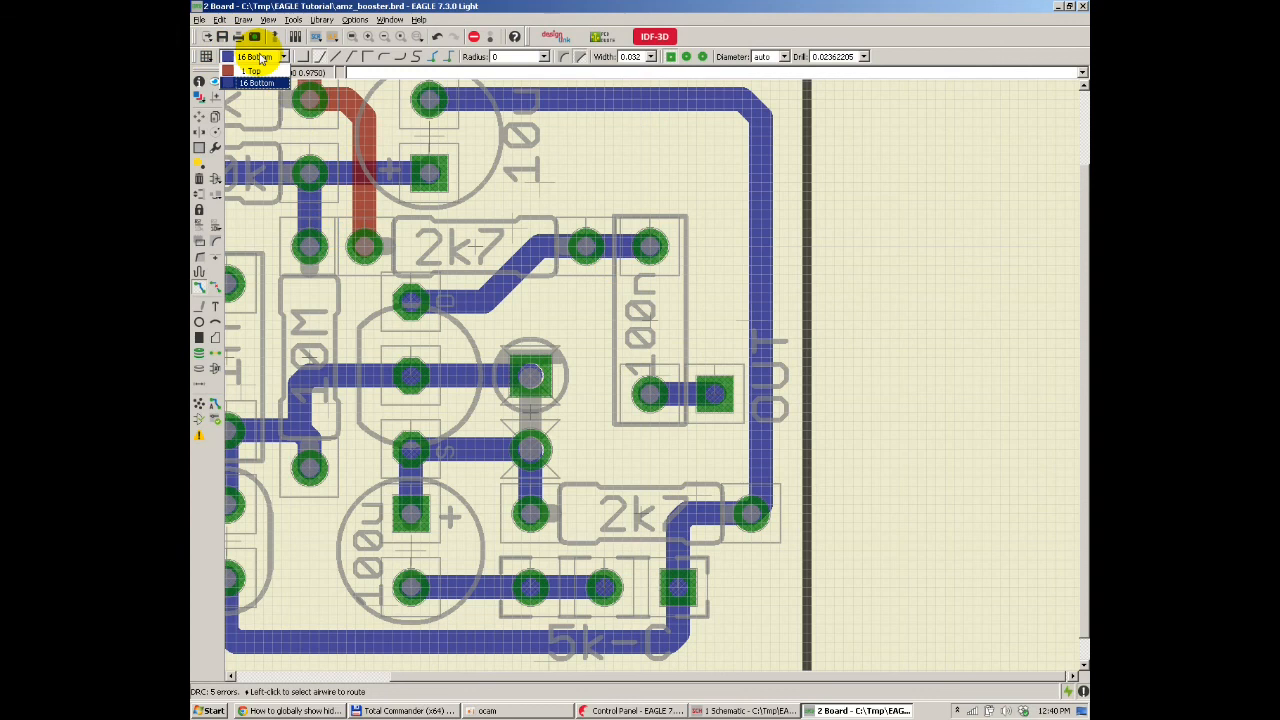
pyautogui.click(261, 57)
pyautogui.click(206, 97)
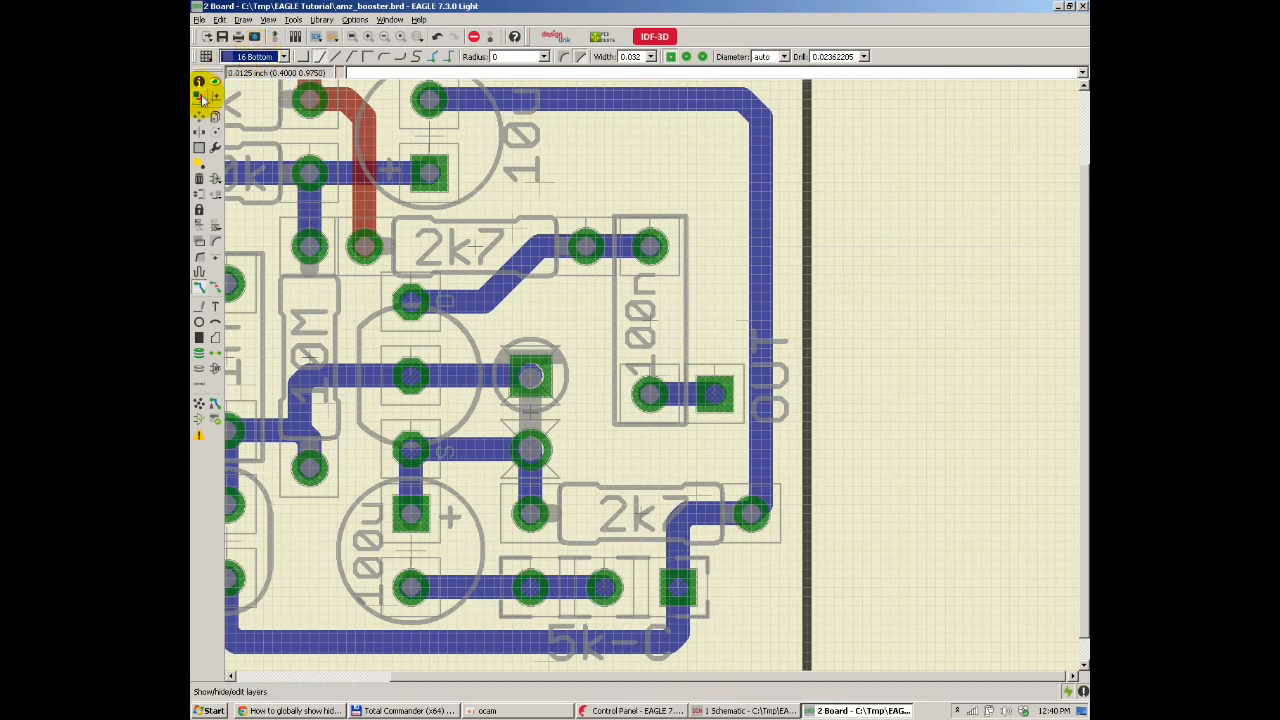
pyautogui.scroll(-2, 375, 87)
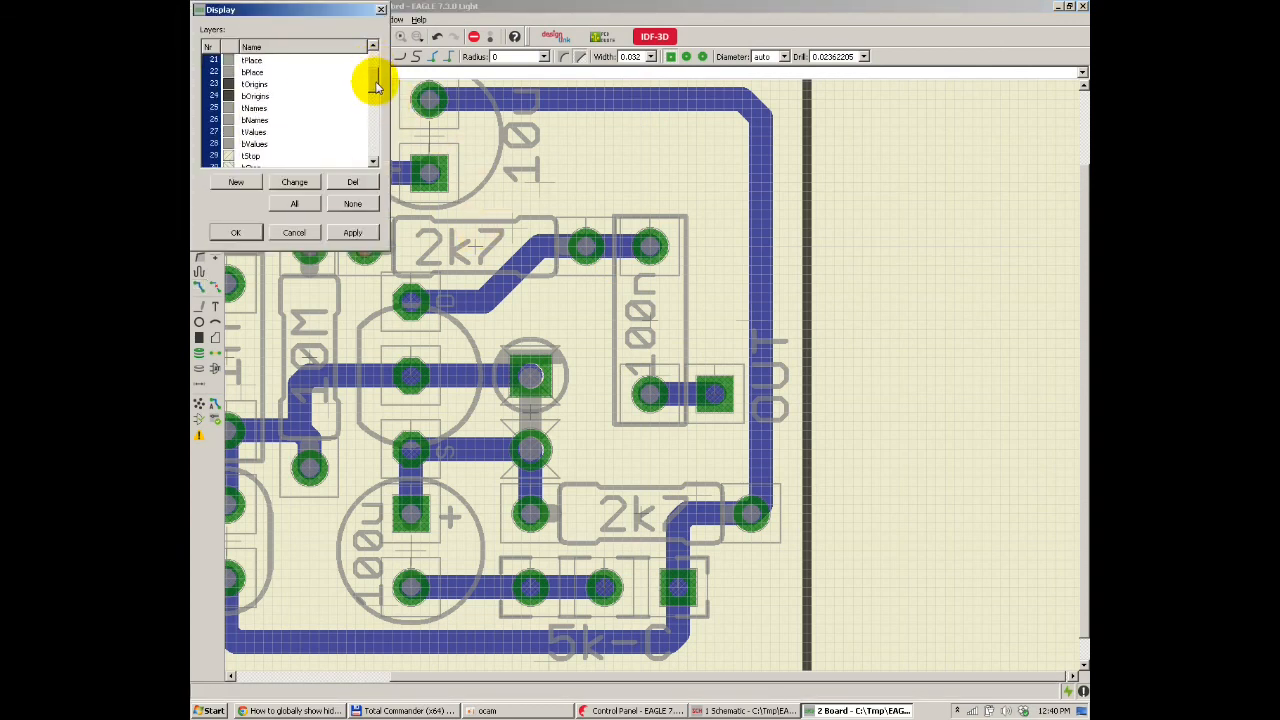
pyautogui.scroll(-1, 375, 87)
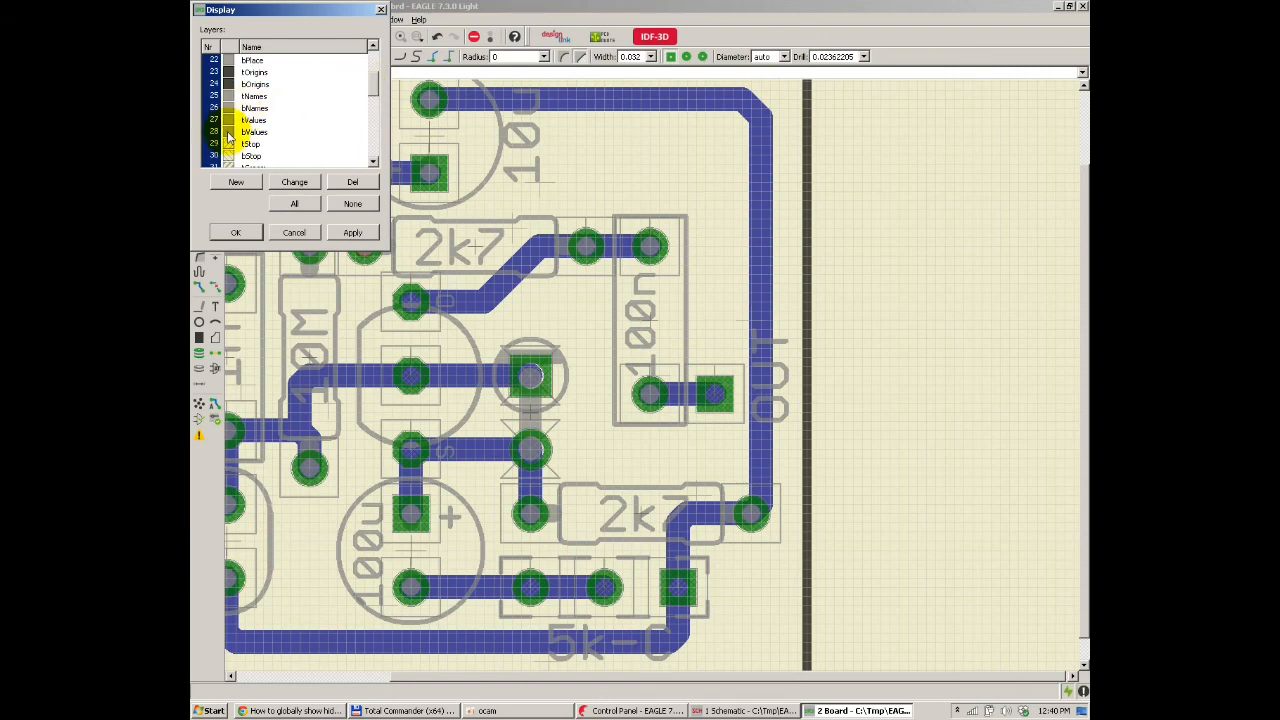
pyautogui.moveTo(312, 10); pyautogui.dragTo(589, 231)
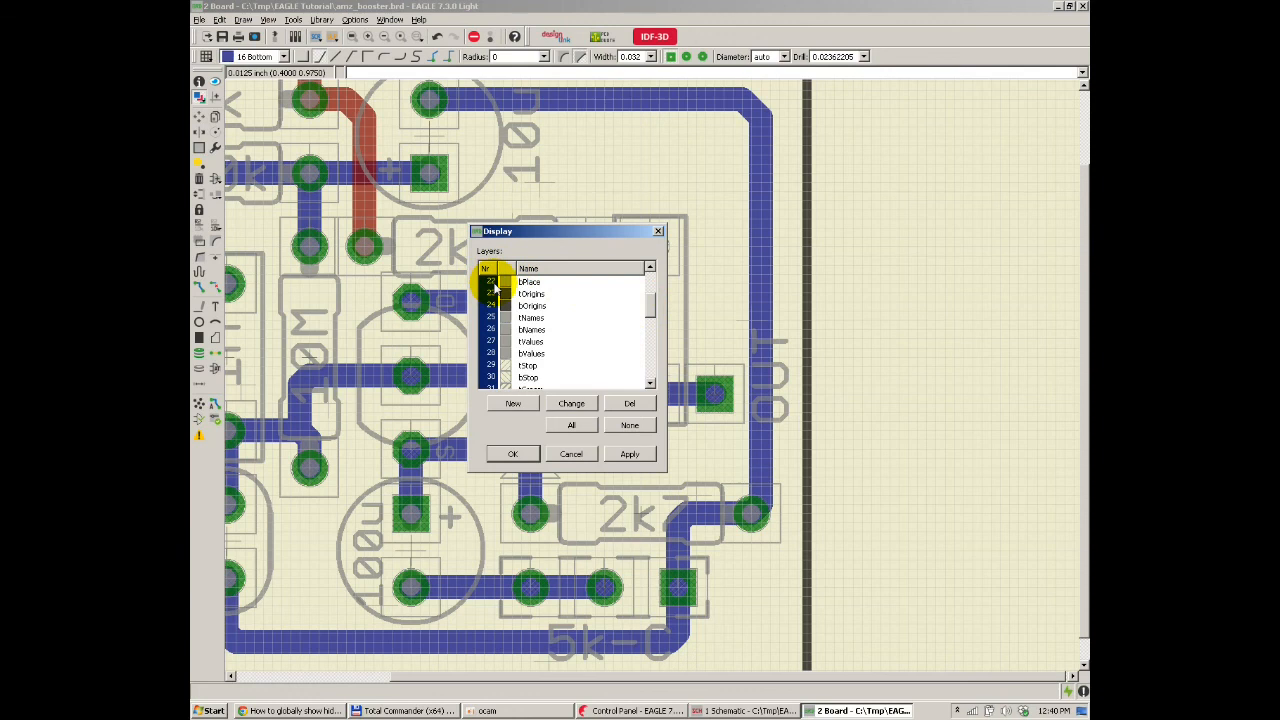
pyautogui.press('Escape')
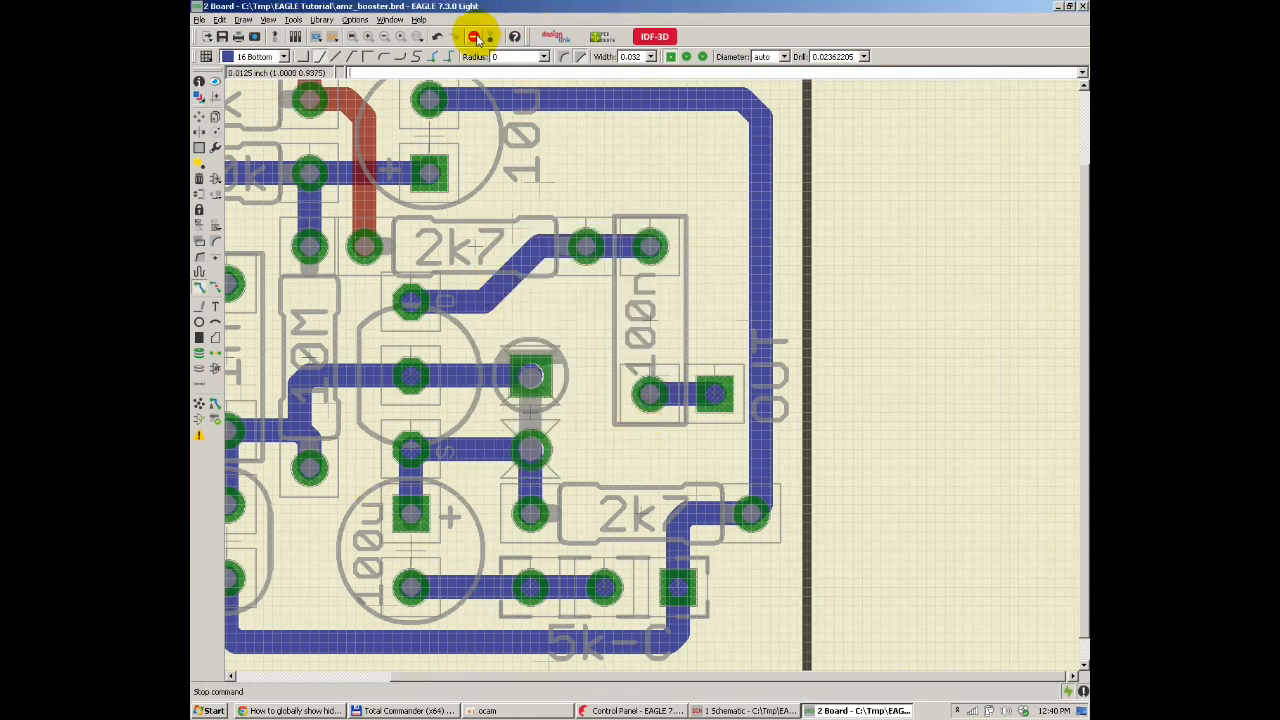
pyautogui.click(352, 36)
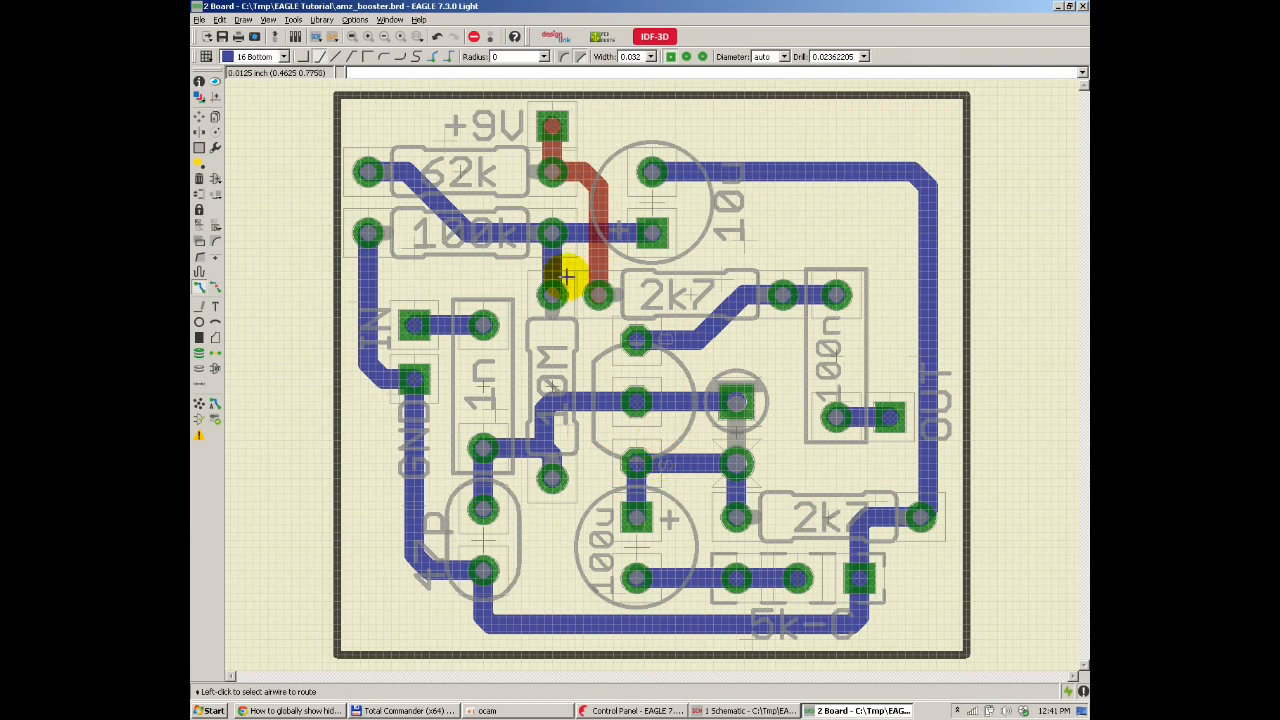
pyautogui.click(217, 310)
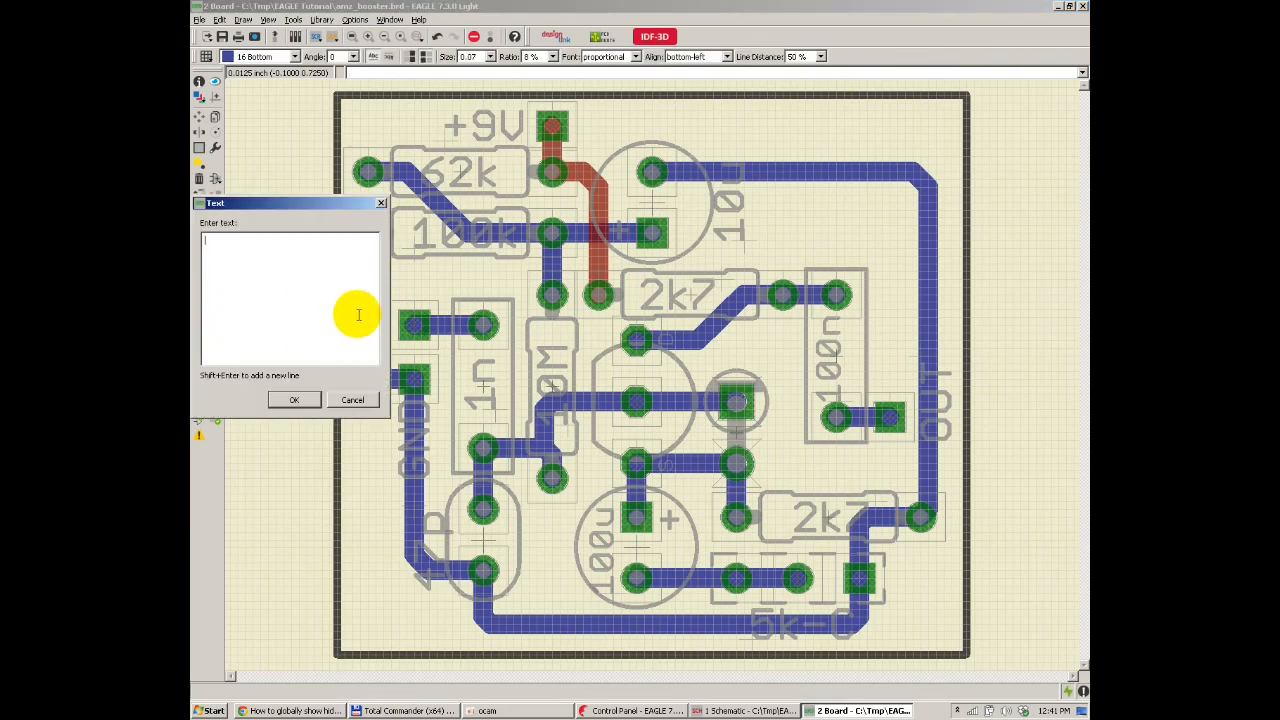
pyautogui.moveTo(297, 205); pyautogui.dragTo(486, 287)
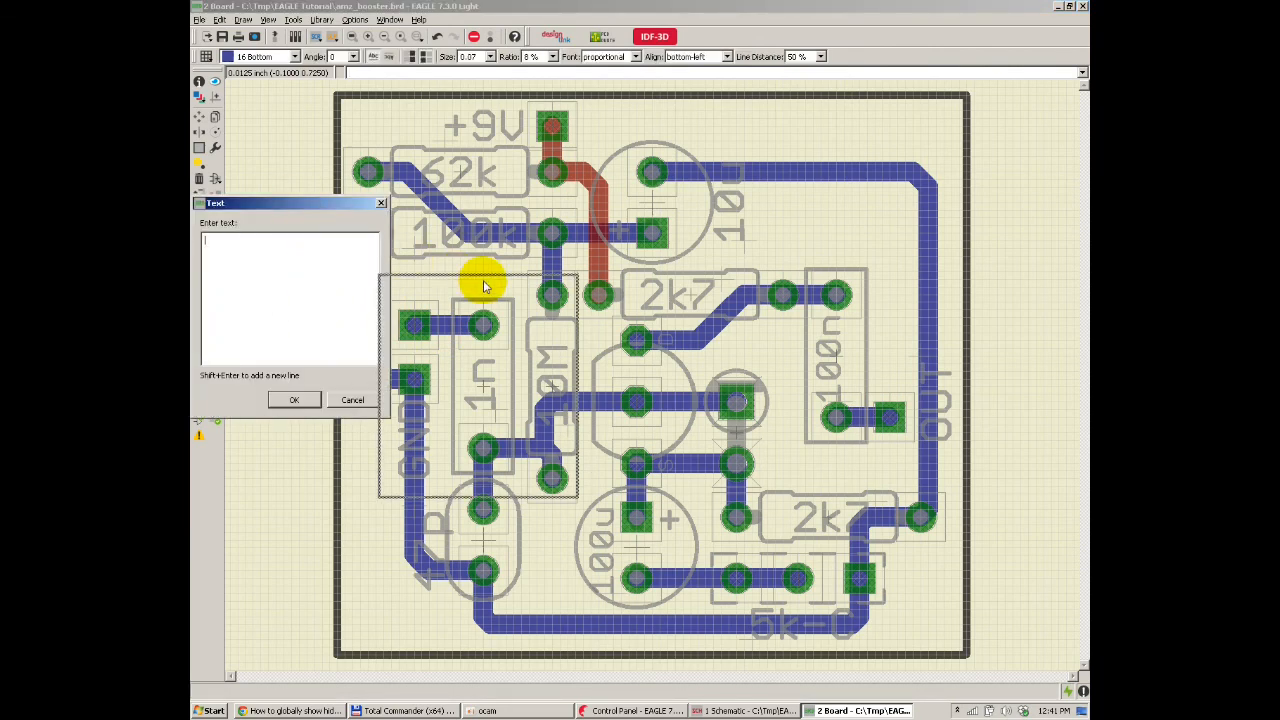
pyautogui.press('Escape')
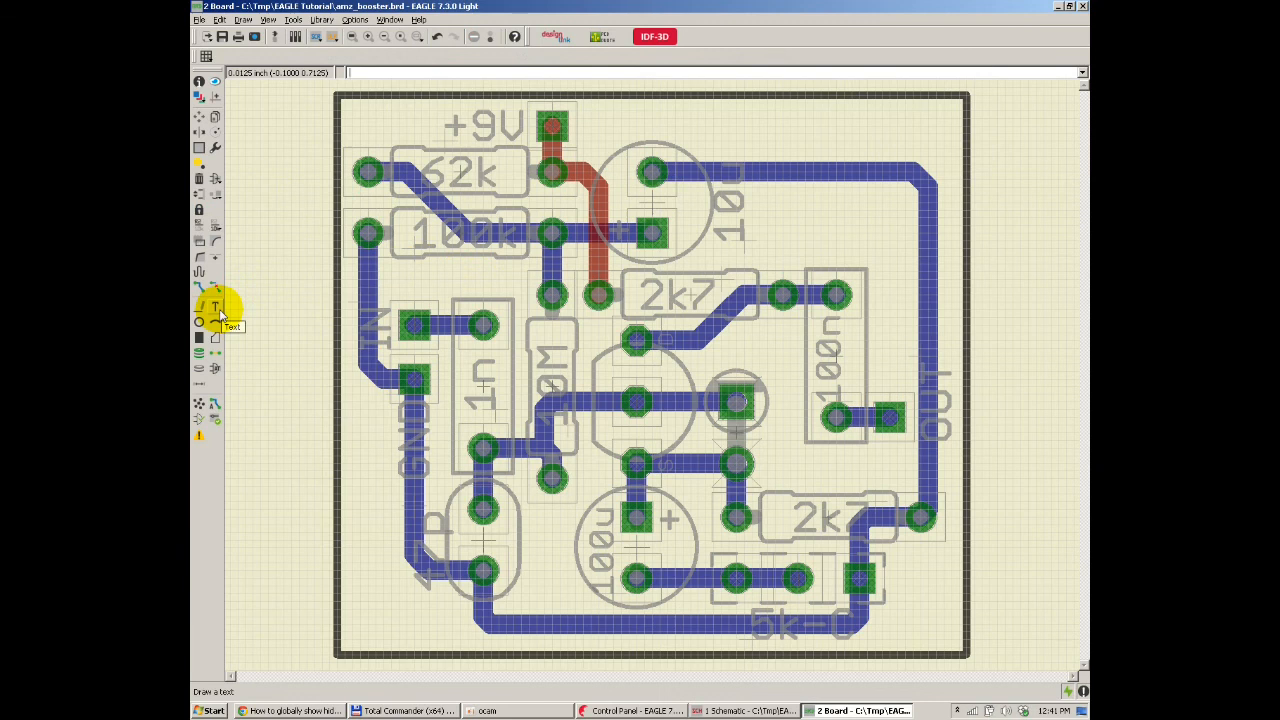
# Step: Add the text "EAGLE PCB" on layer 21 tPlace, near the board's upper edge beside the +9V pad
pyautogui.click(218, 310)
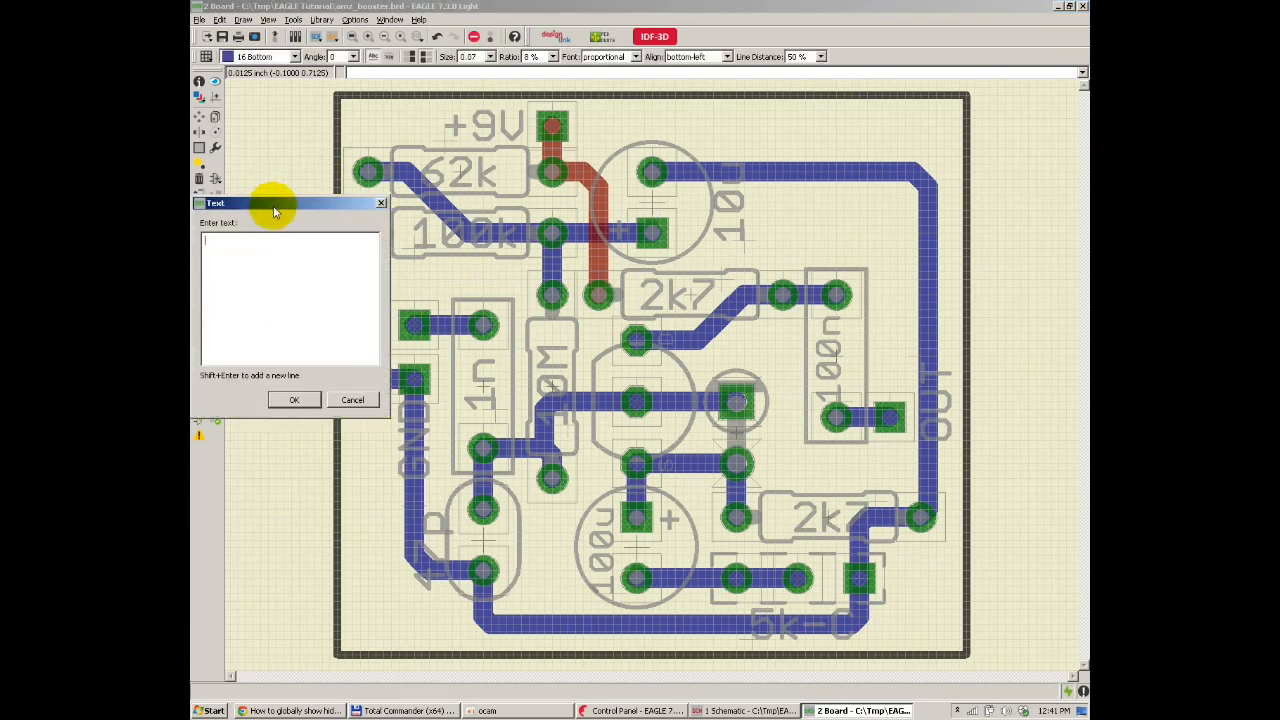
pyautogui.moveTo(277, 206); pyautogui.dragTo(394, 218)
pyautogui.click(410, 285)
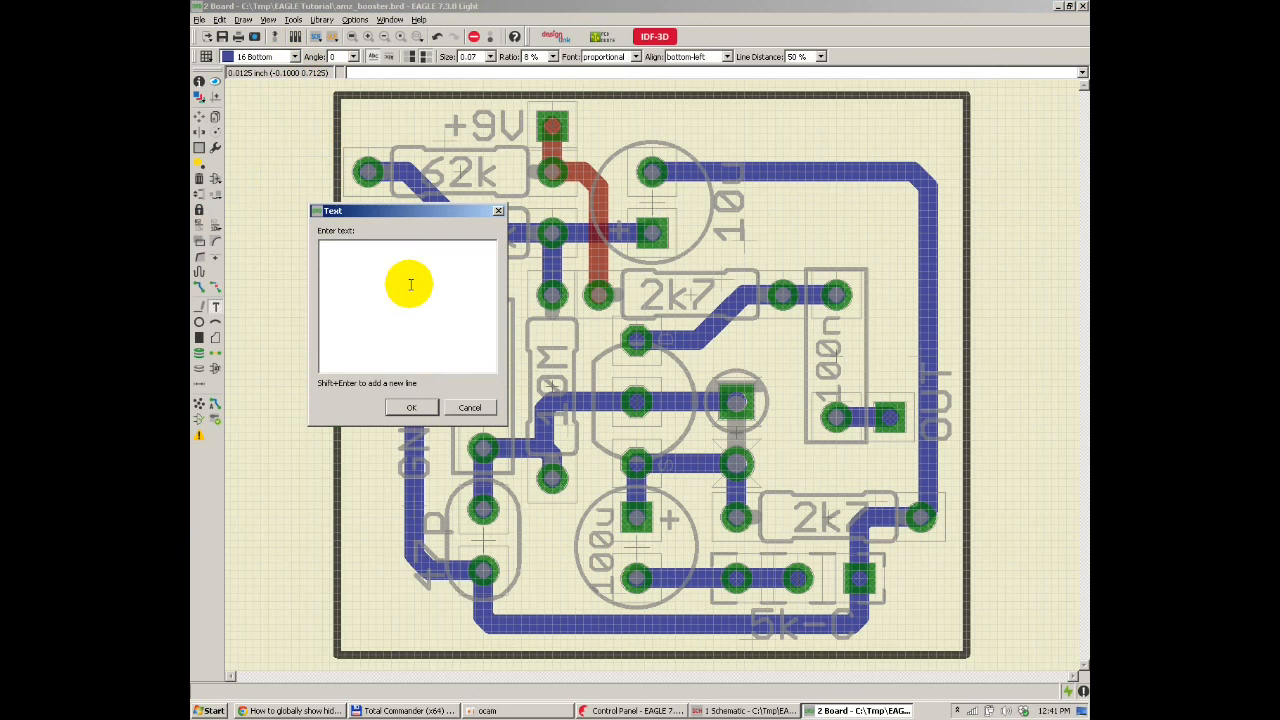
pyautogui.write('EAGLE PCB')
pyautogui.click(411, 407)
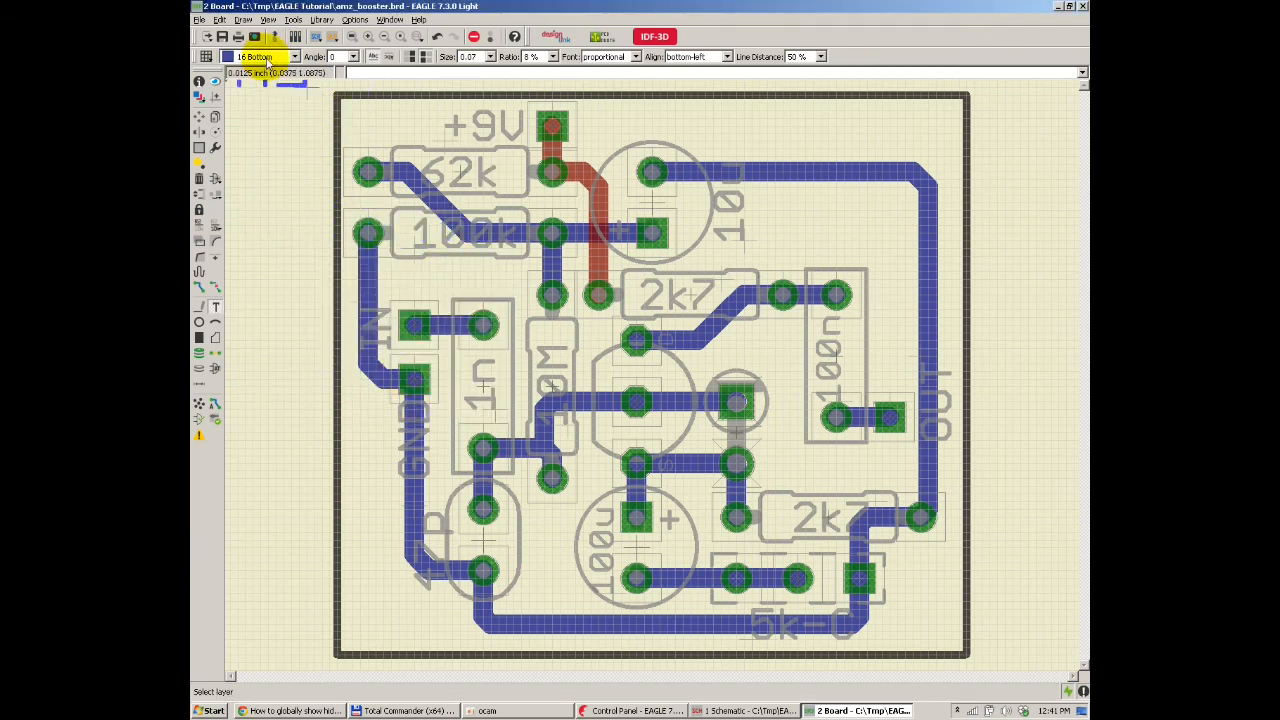
pyautogui.click(267, 58)
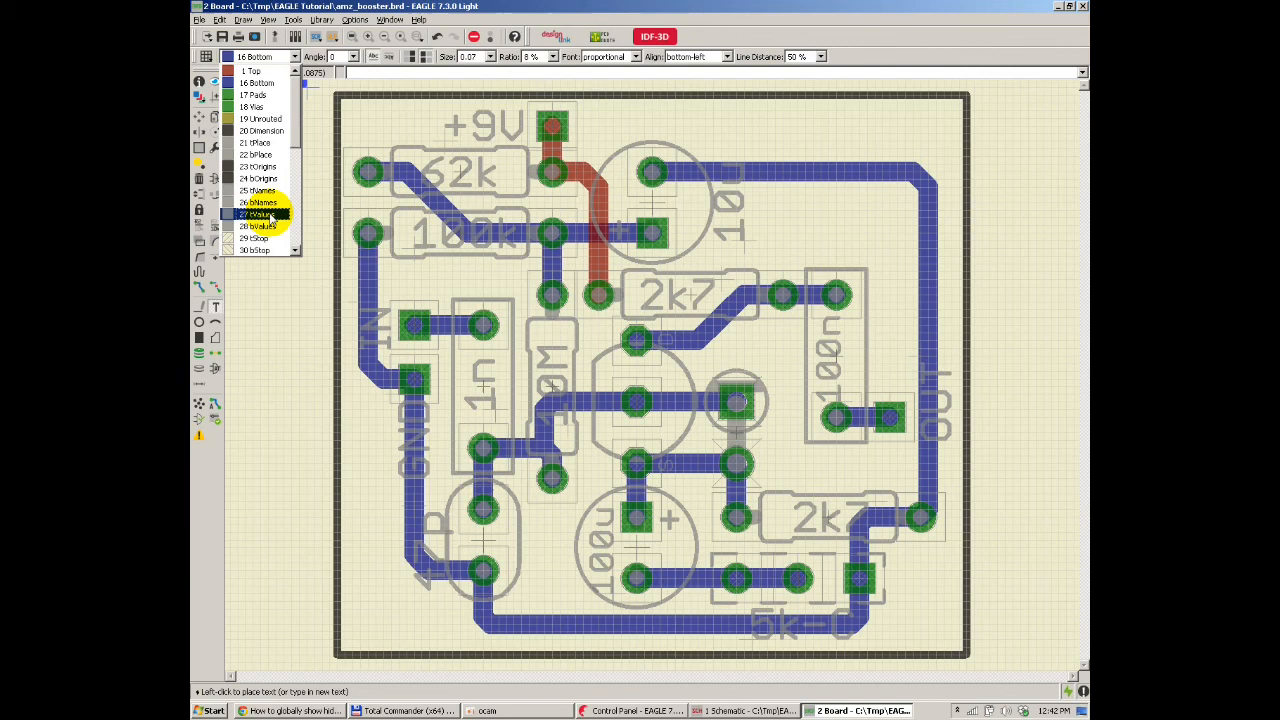
pyautogui.click(262, 143)
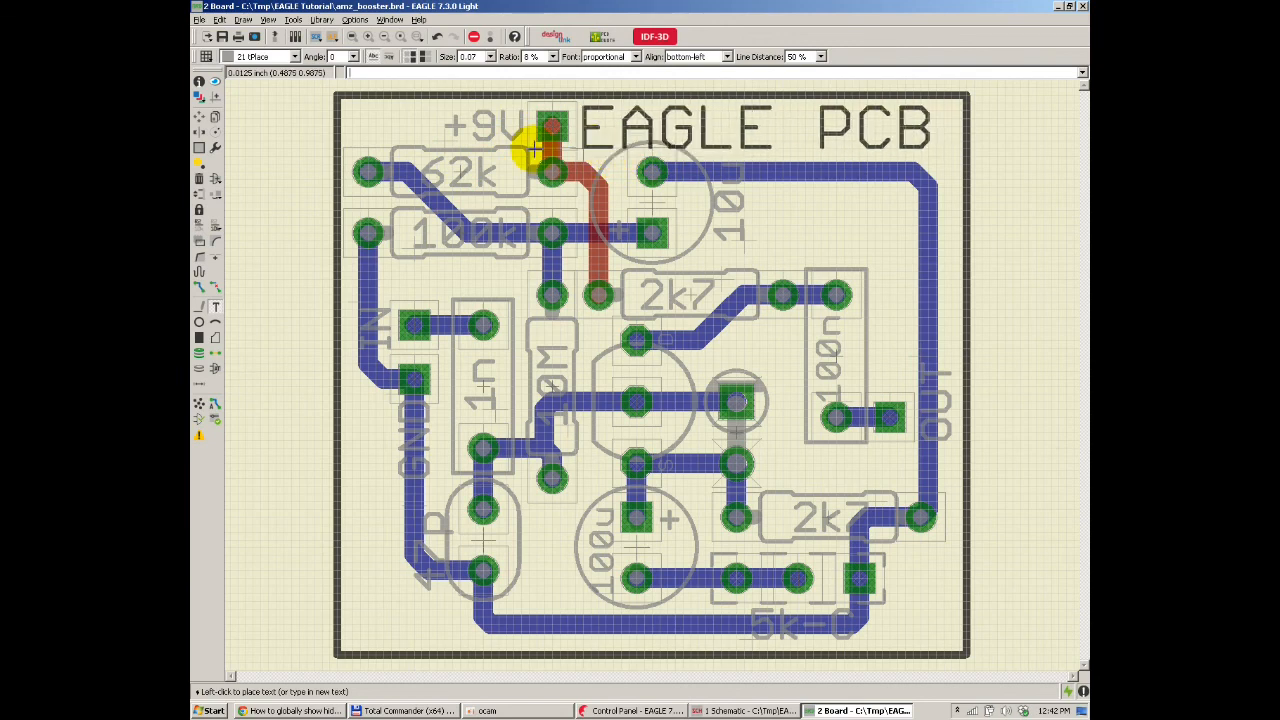
pyautogui.click(709, 144)
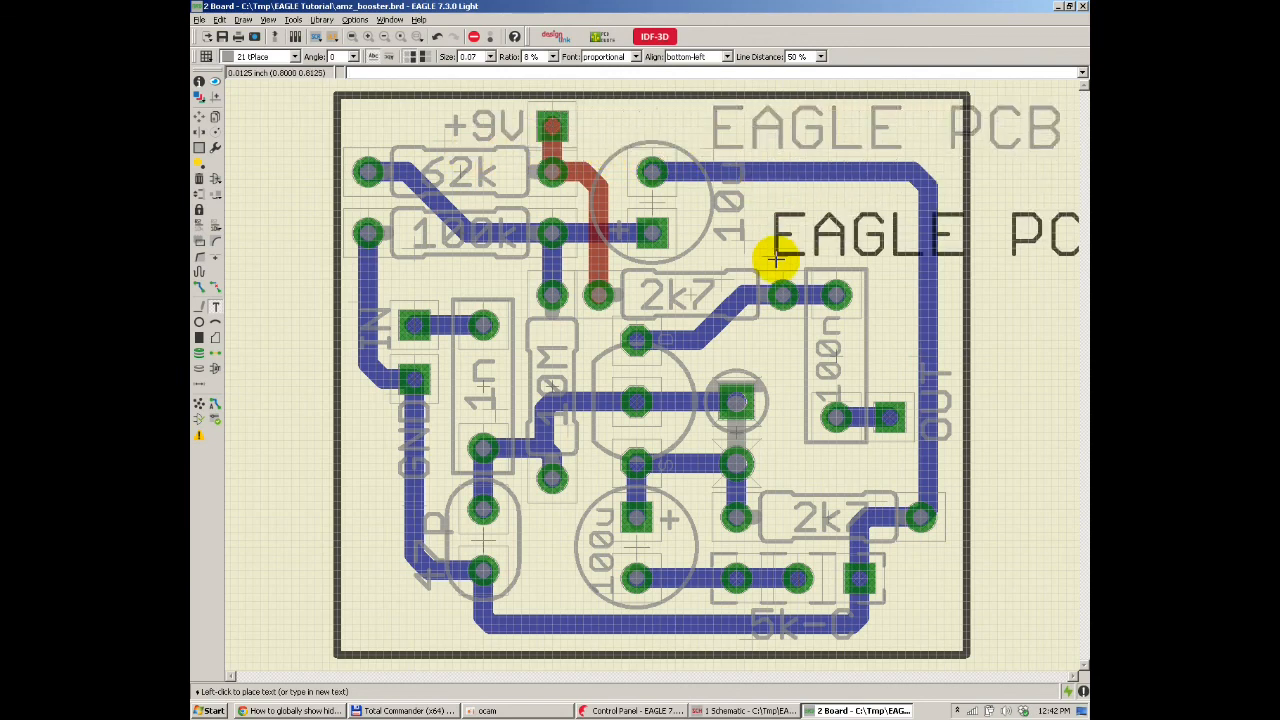
pyautogui.press('Escape')
pyautogui.press('Escape')
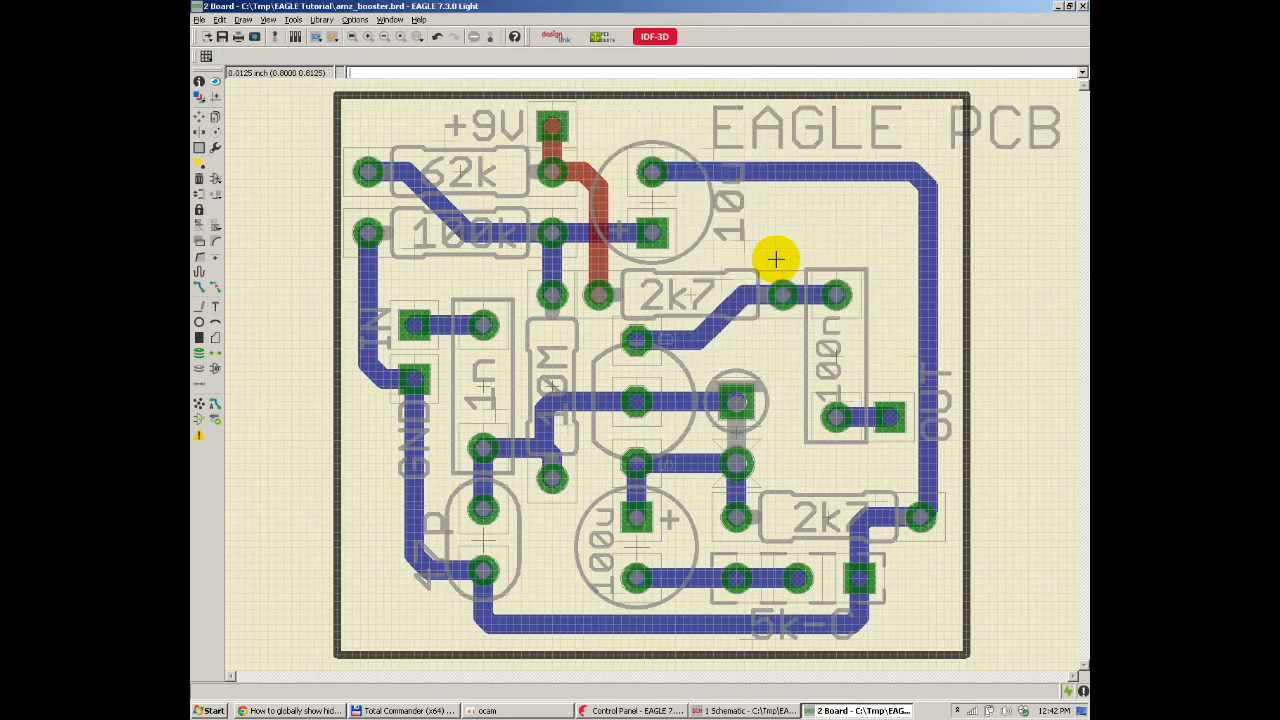
# Step: Set the EAGLE PCB text's size to 0.05, its ratio to 12 % and its font to vector
pyautogui.rightClick(719, 154)
pyautogui.click(752, 252)
pyautogui.click(565, 98)
pyautogui.write('5')
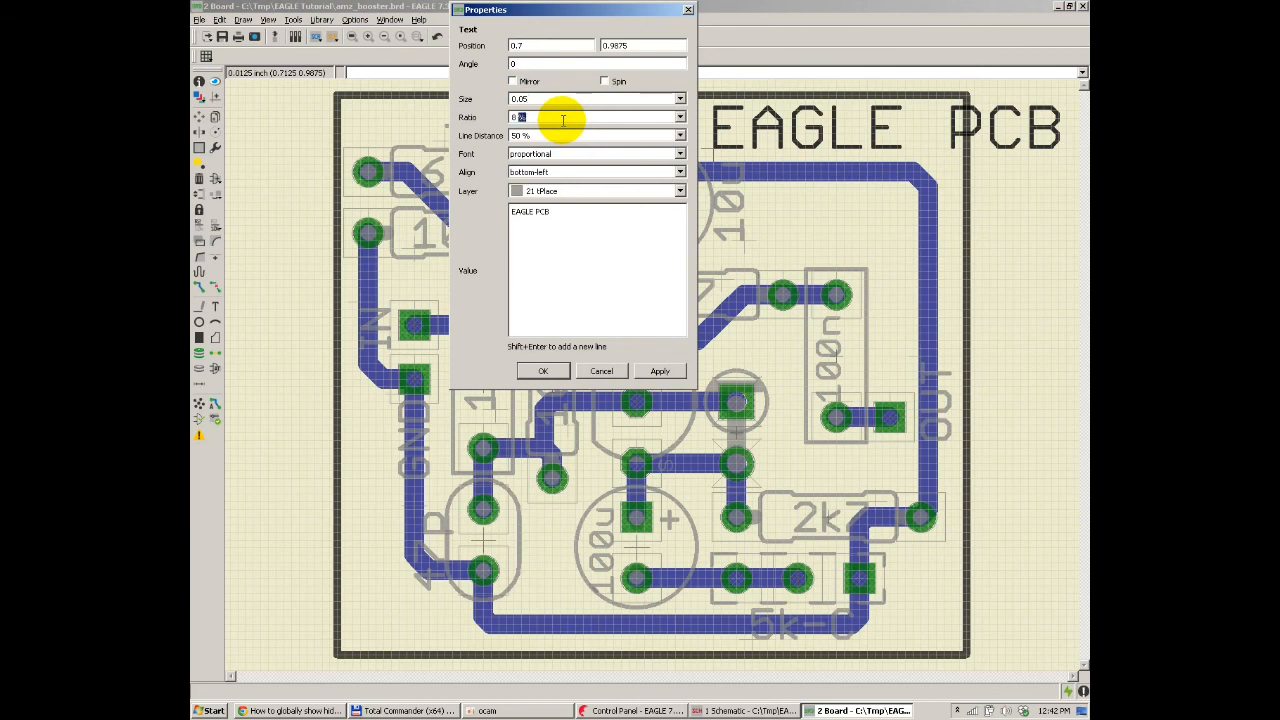
pyautogui.doubleClick(519, 117)
pyautogui.write('12')
pyautogui.press('Tab')
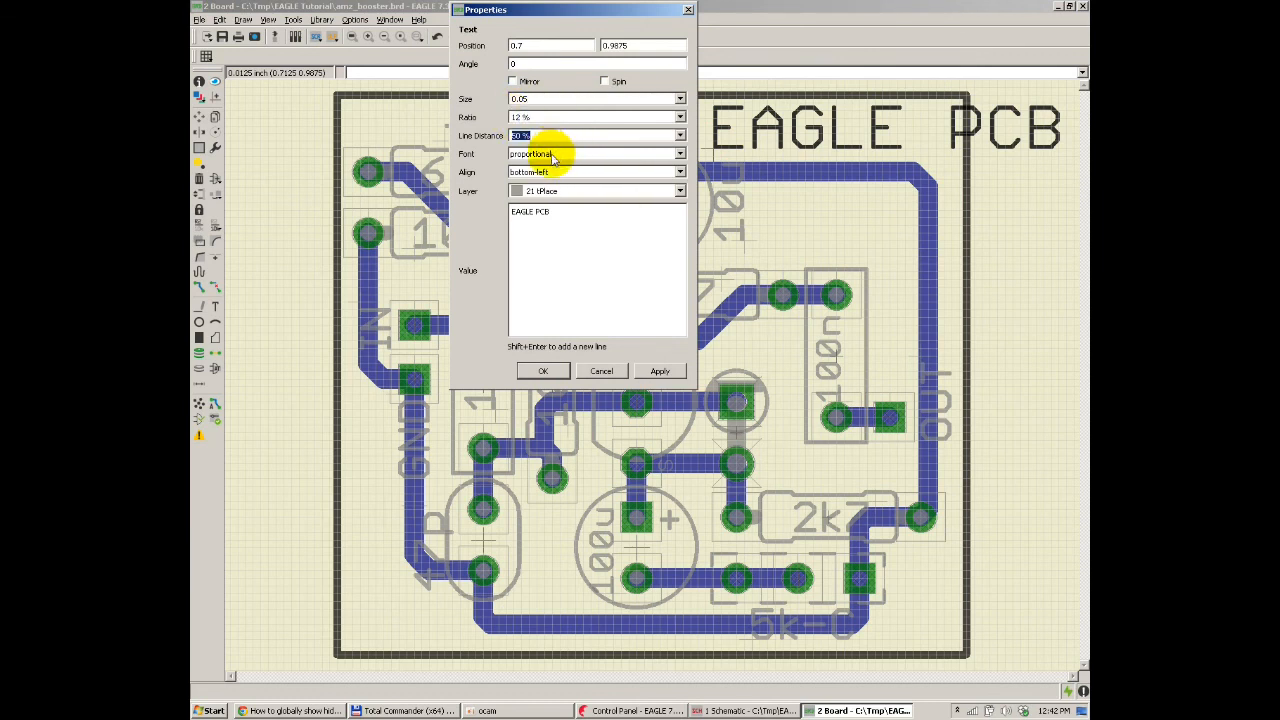
pyautogui.press('Tab')
pyautogui.press('Up')
pyautogui.click(657, 370)
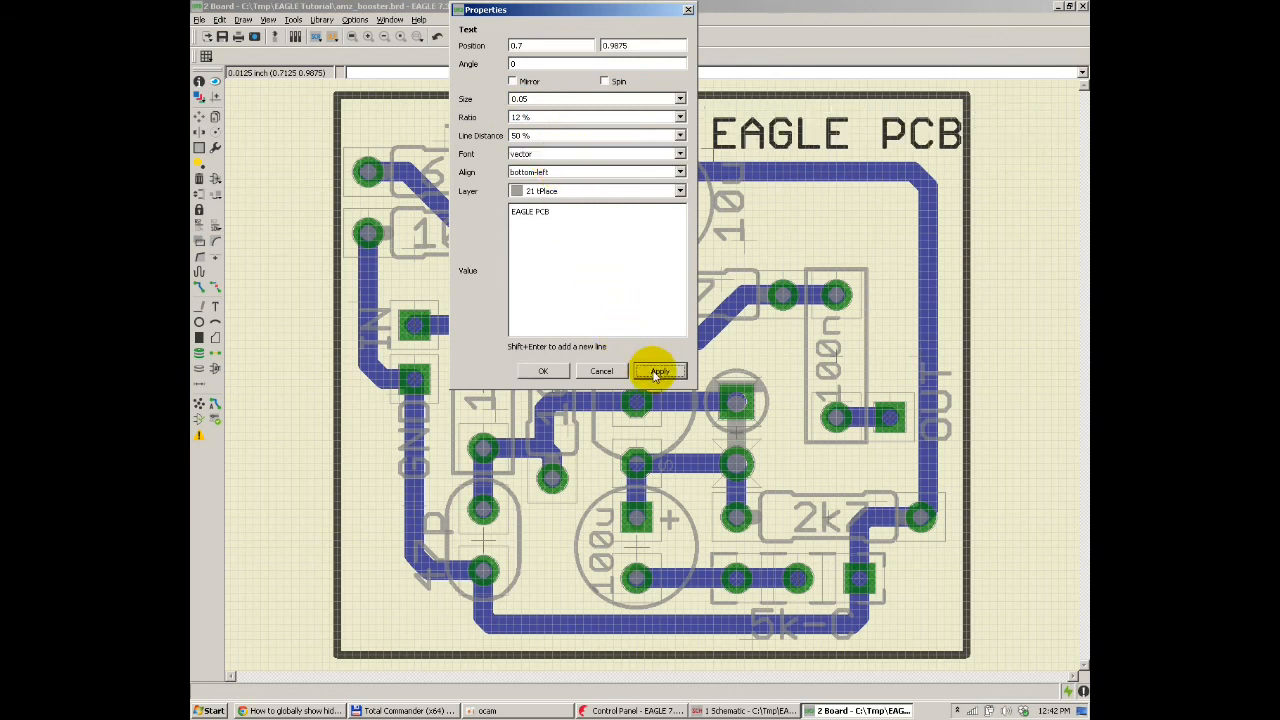
pyautogui.click(545, 370)
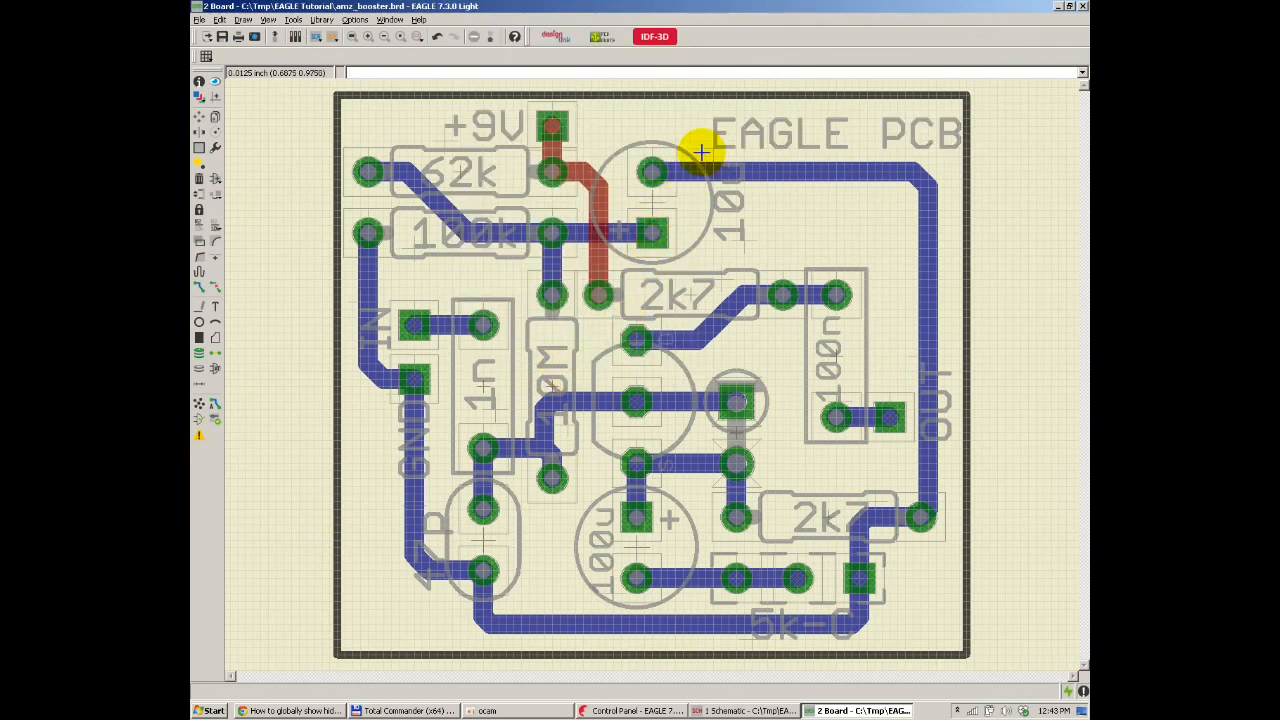
# Step: Rotate the EAGLE PCB text to 180 degrees and move it into the board's upper-right corner
pyautogui.click(199, 116)
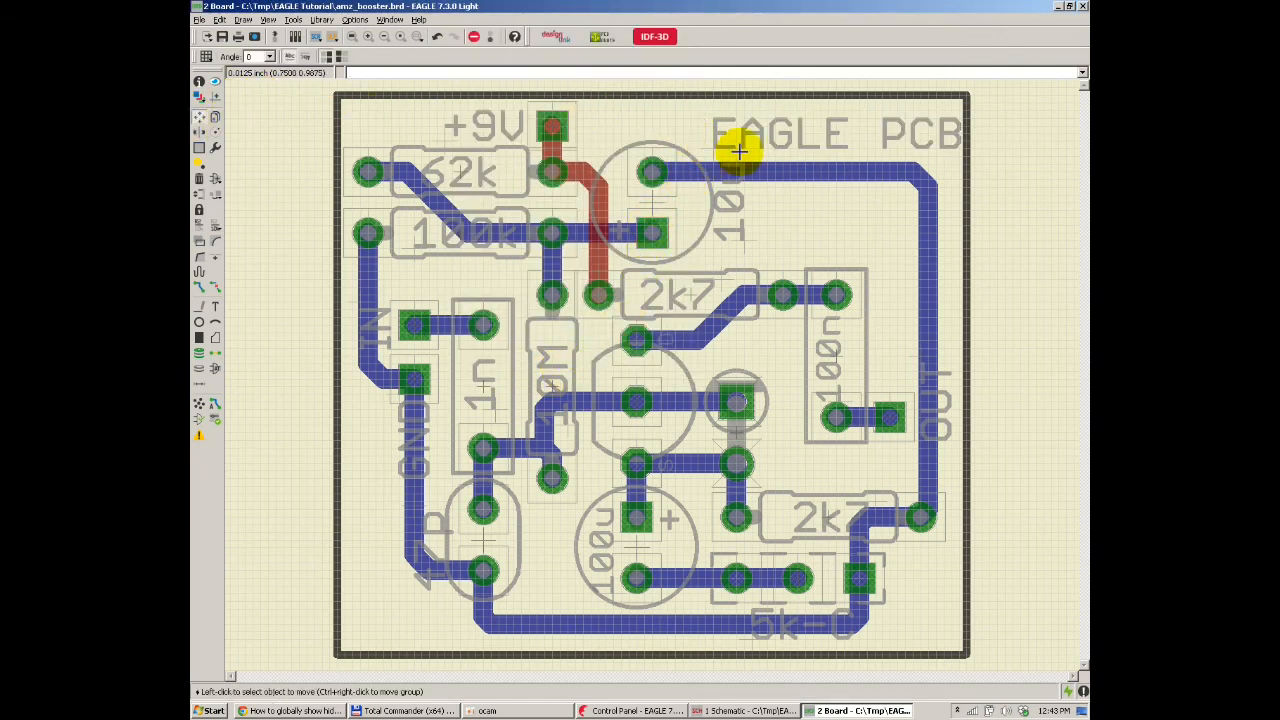
pyautogui.click(705, 148)
pyautogui.rightClick(722, 153)
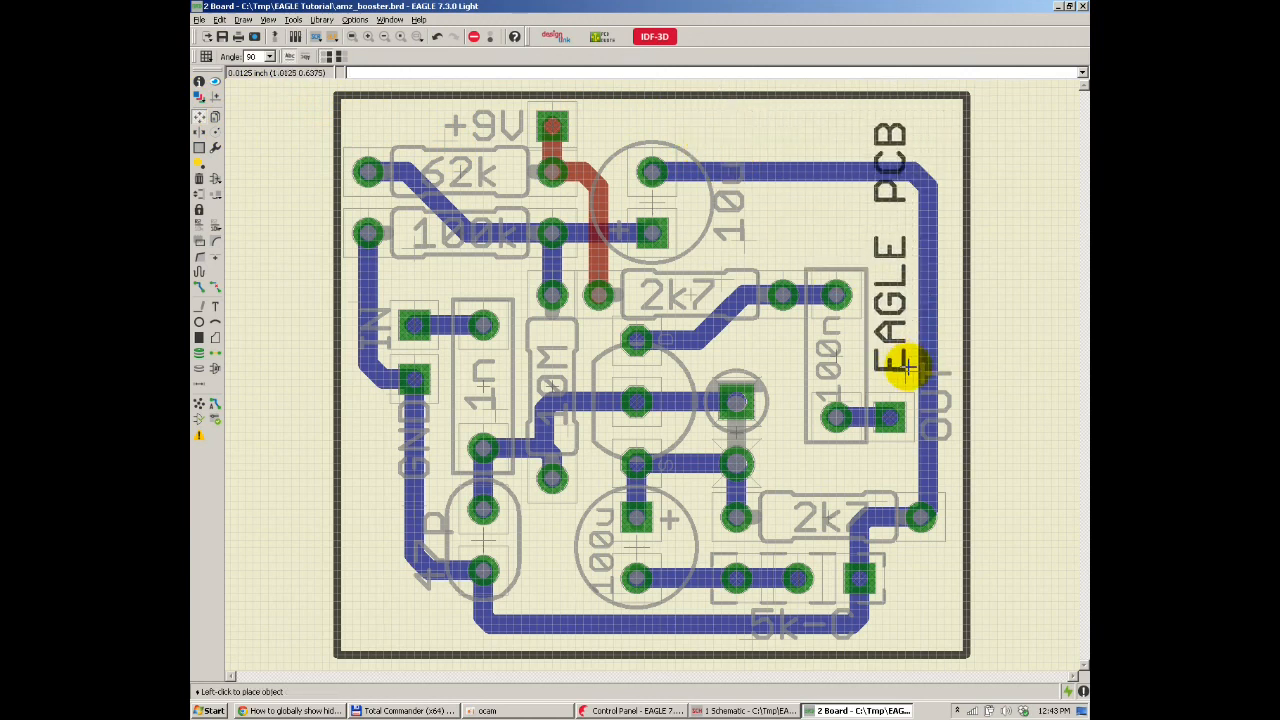
pyautogui.rightClick(912, 240)
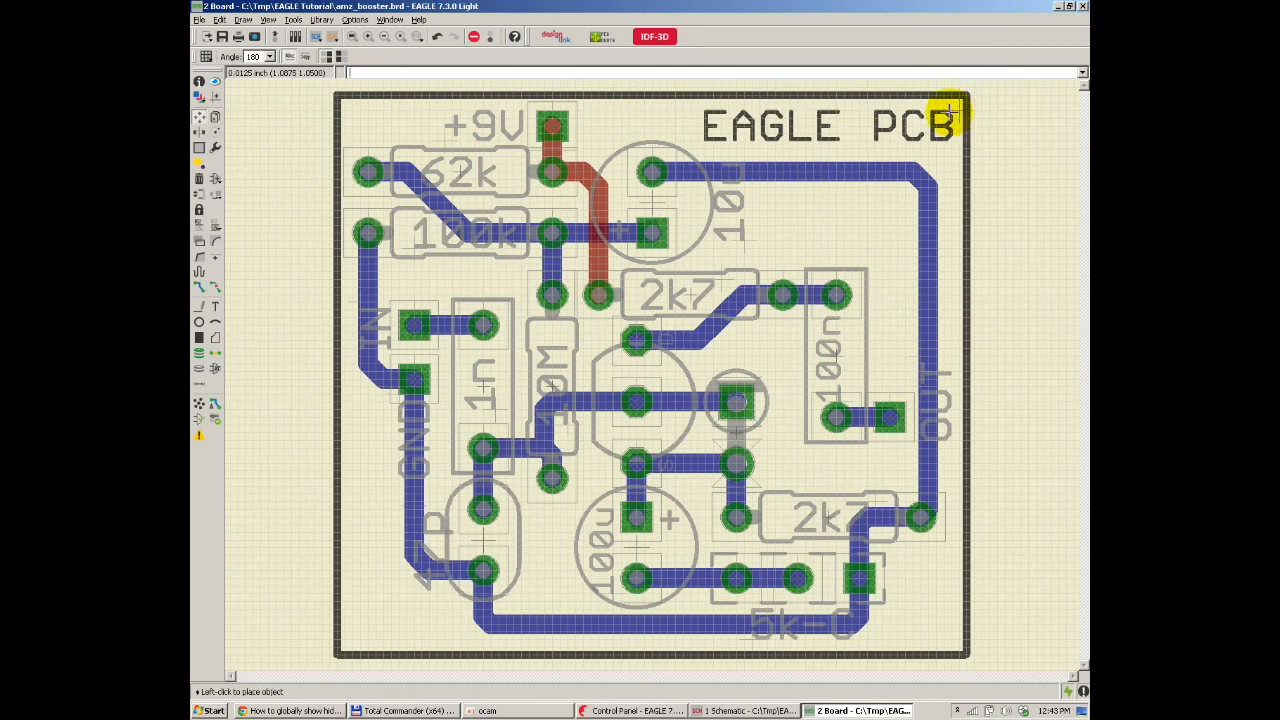
pyautogui.click(949, 112)
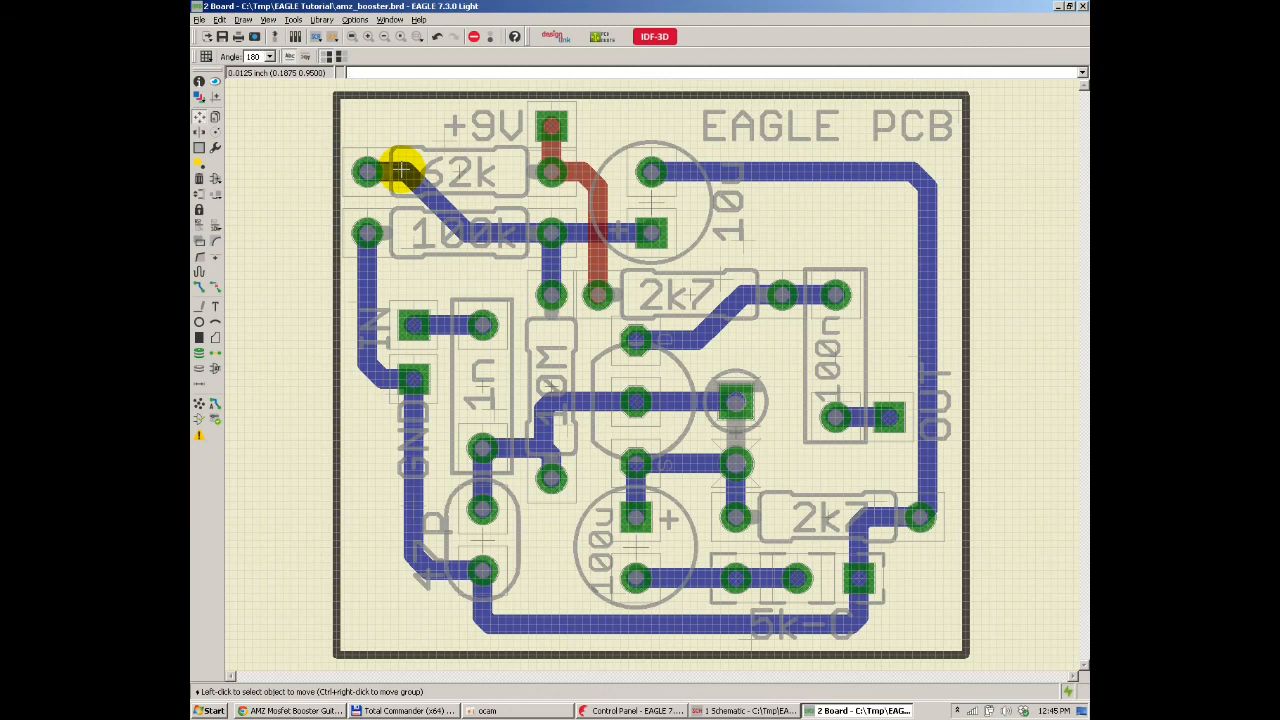
# Step: Open the CAM Processor for the board and load the job Seeed_Gerber_Generater_2-layer.cam from the EAGLE-7.3.0 RULES folder
pyautogui.click(202, 21)
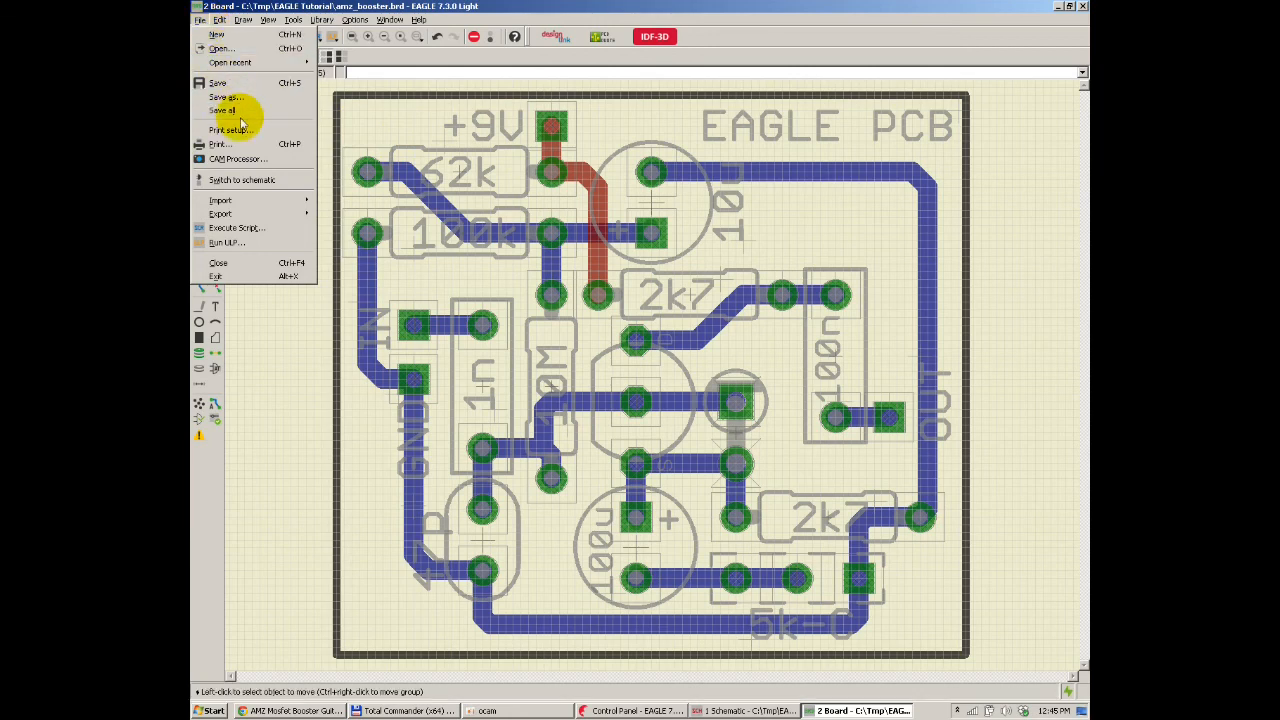
pyautogui.click(241, 161)
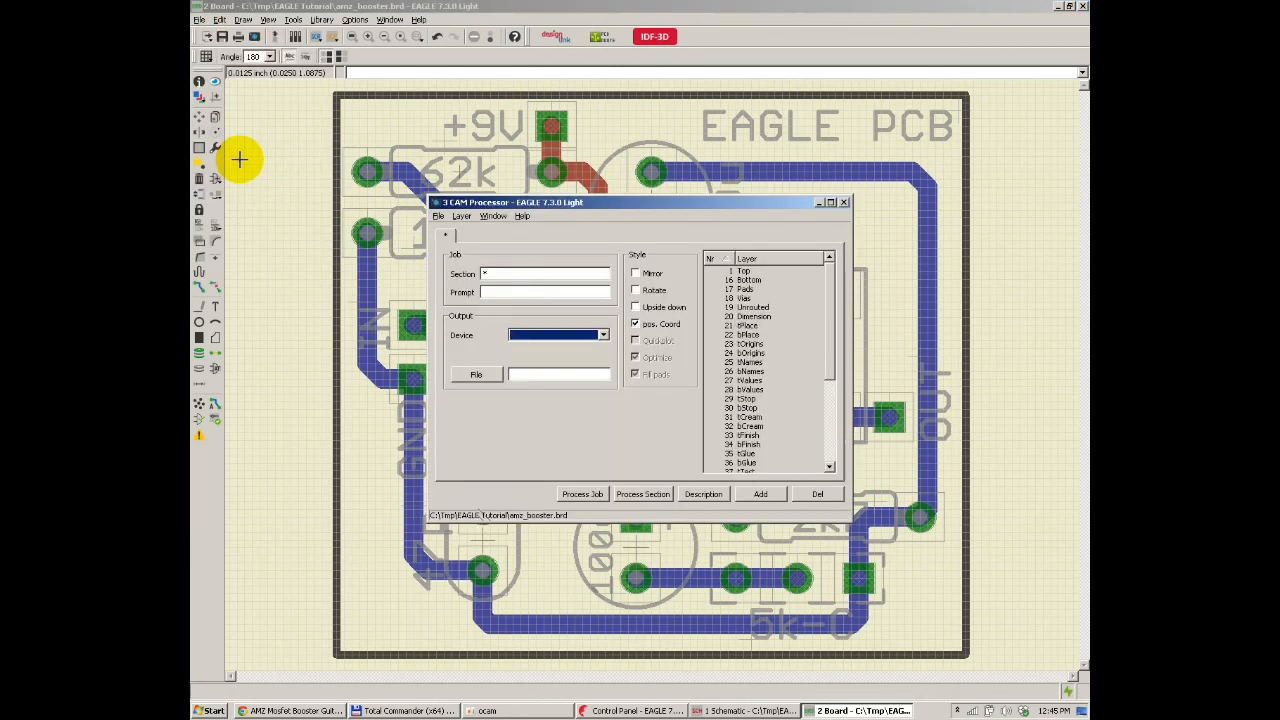
pyautogui.click(438, 216)
pyautogui.moveTo(463, 237)
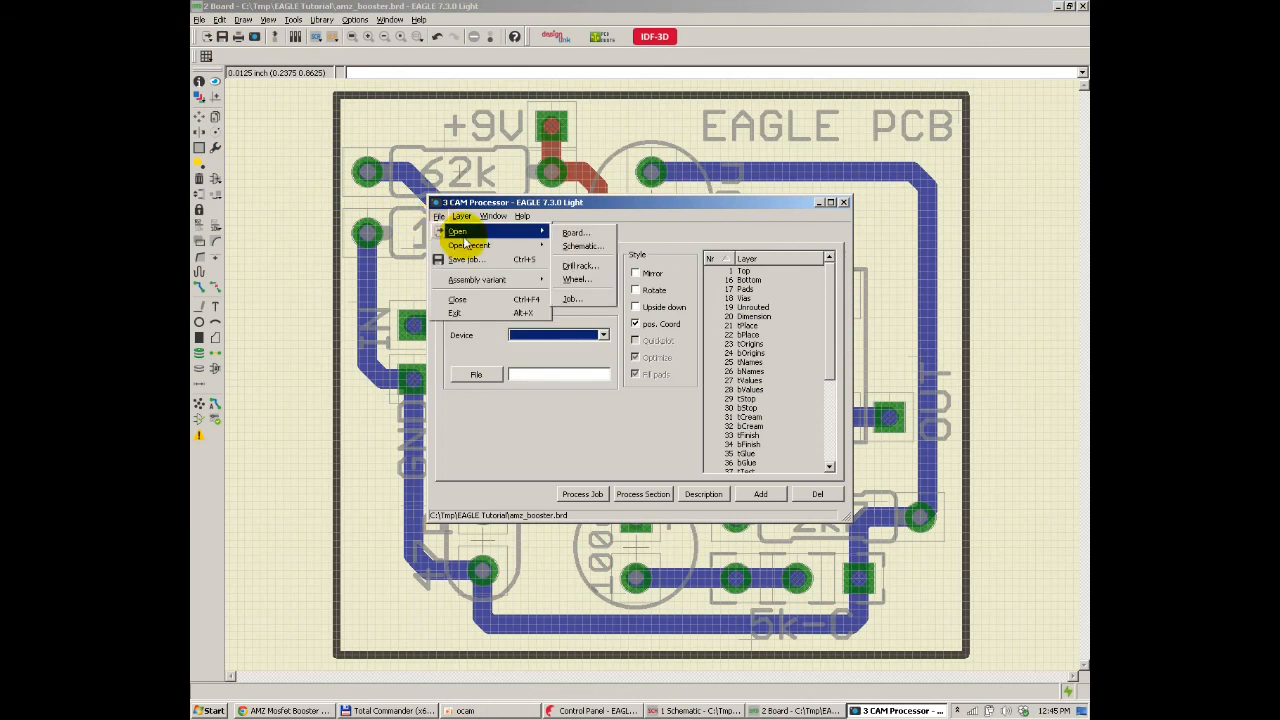
pyautogui.click(578, 300)
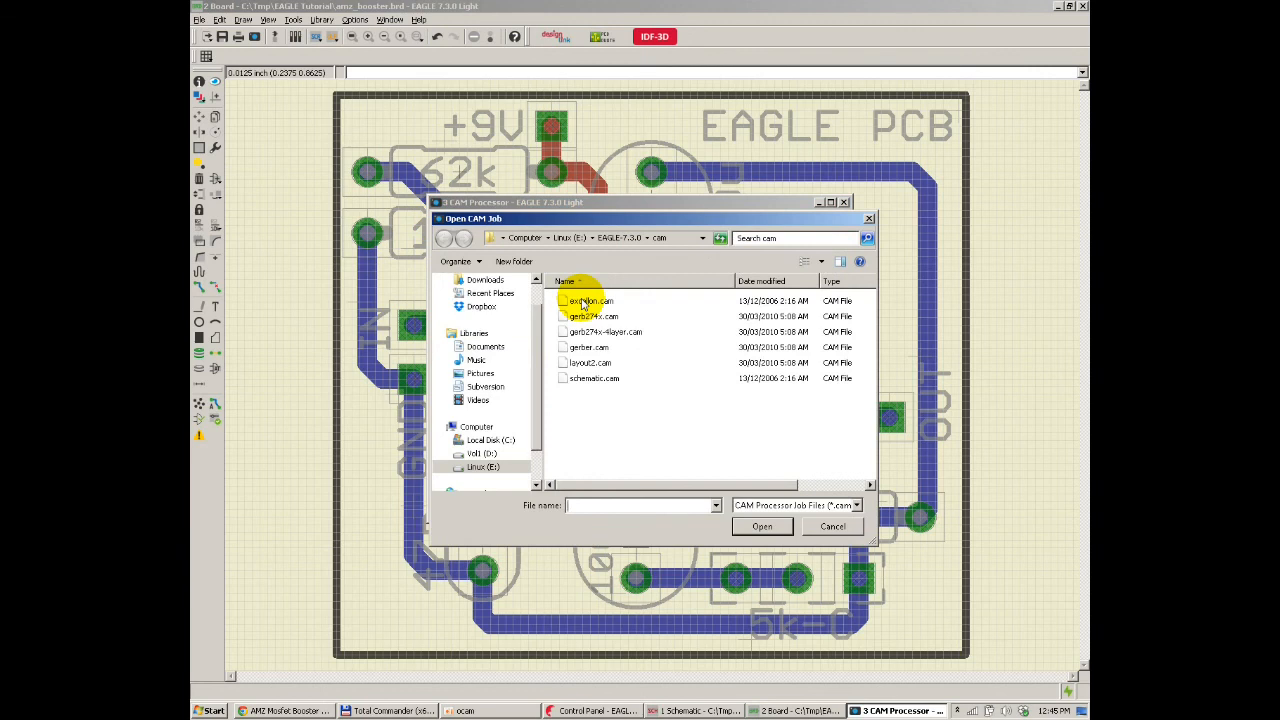
pyautogui.click(618, 238)
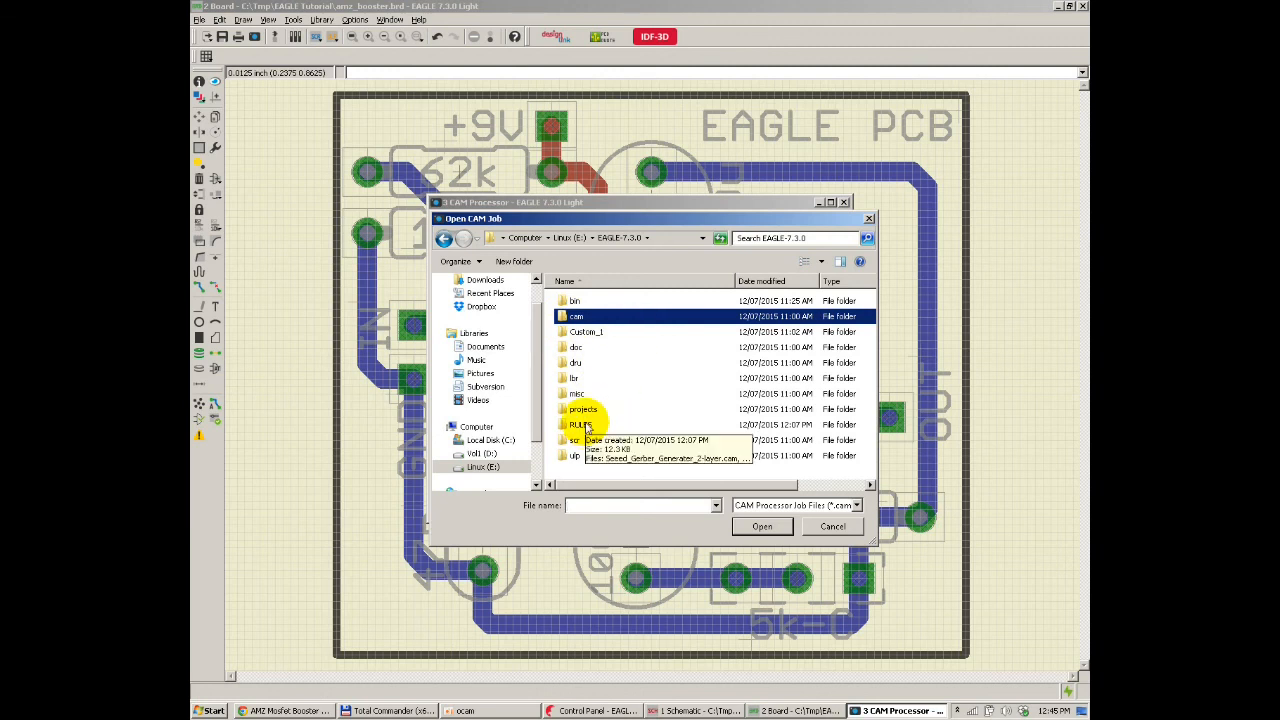
pyautogui.doubleClick(580, 424)
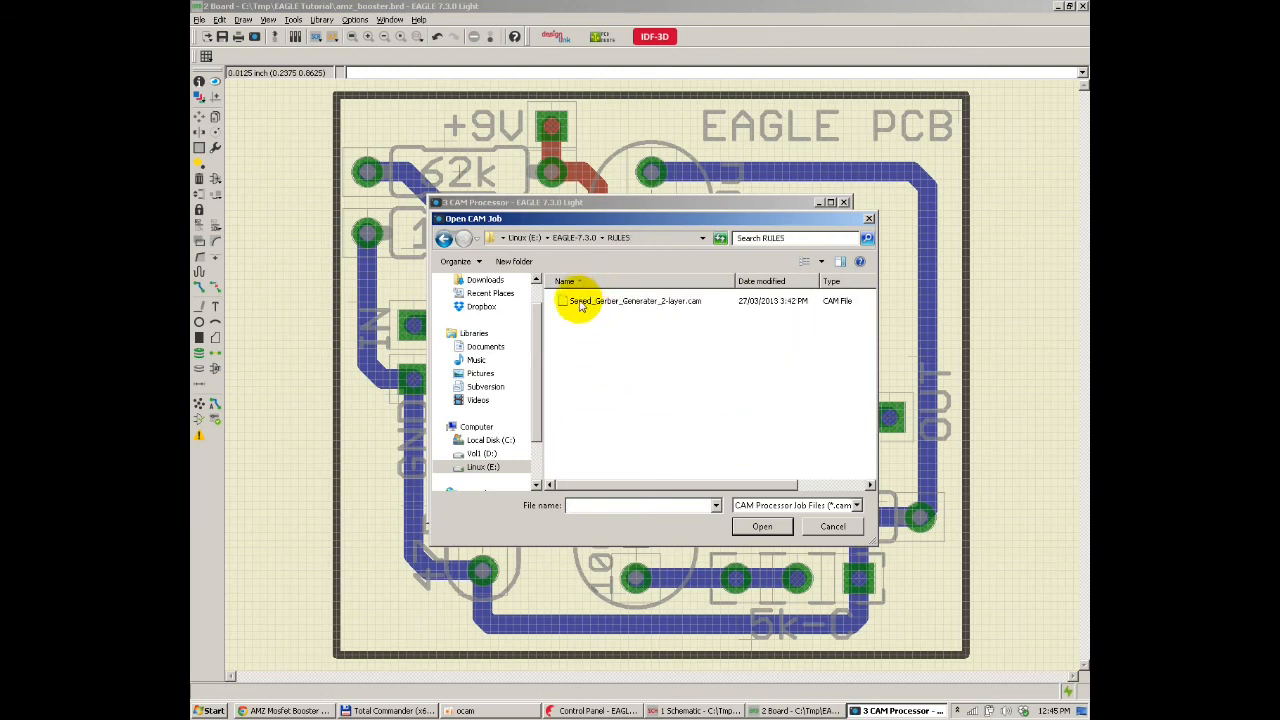
pyautogui.click(632, 302)
pyautogui.click(760, 526)
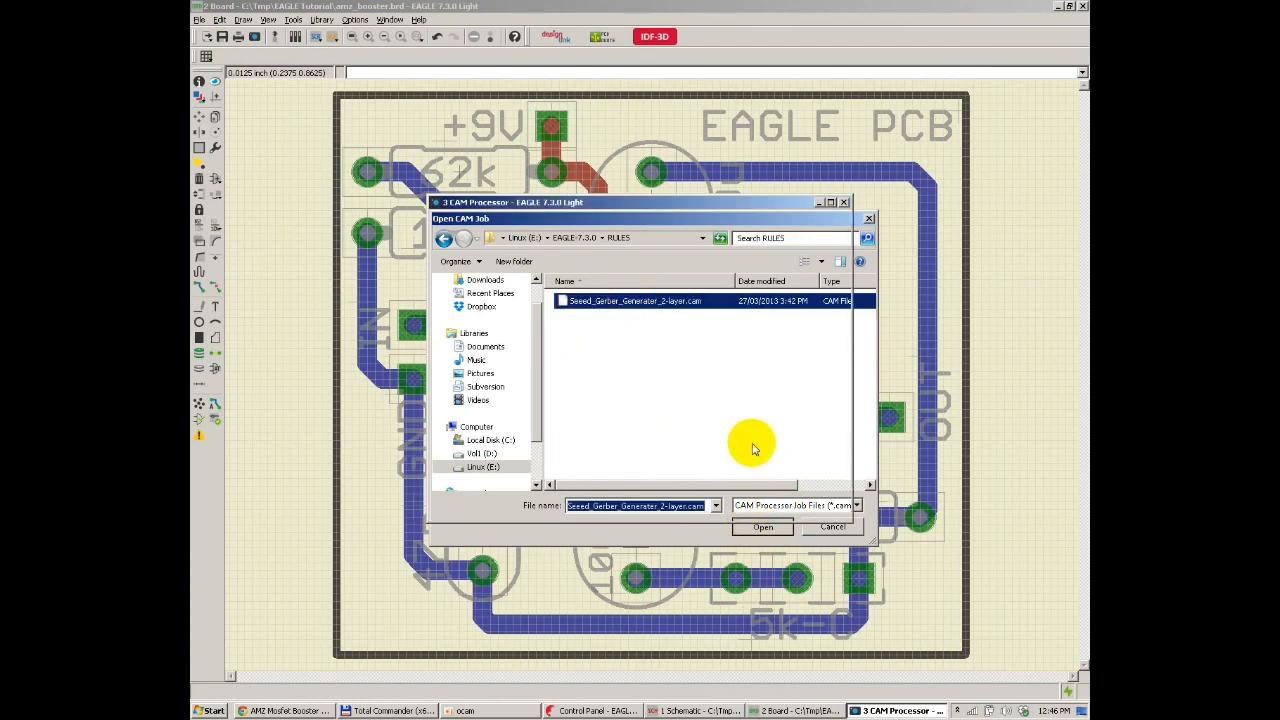
# Step: Examine the job's sections from Drills/Holes through Silk top, checking the layers selected in each
pyautogui.moveTo(691, 201); pyautogui.dragTo(598, 121)
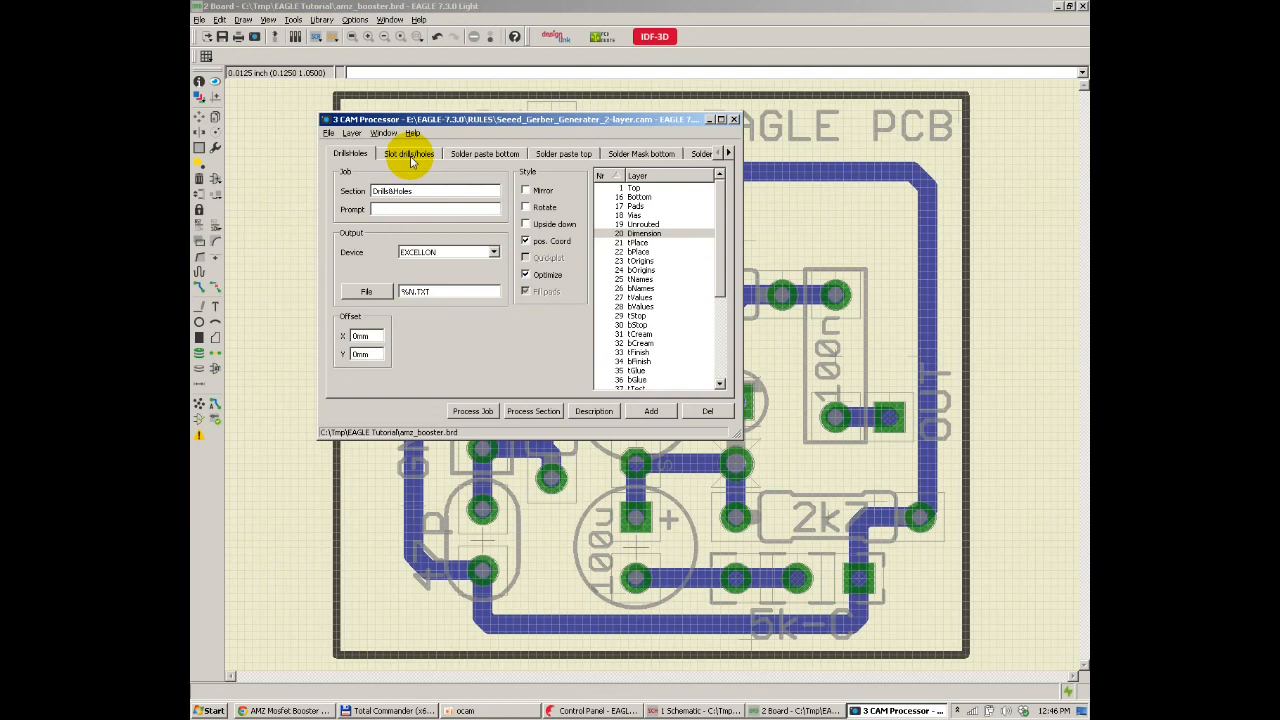
pyautogui.click(404, 158)
pyautogui.click(484, 155)
pyautogui.click(401, 158)
pyautogui.click(349, 156)
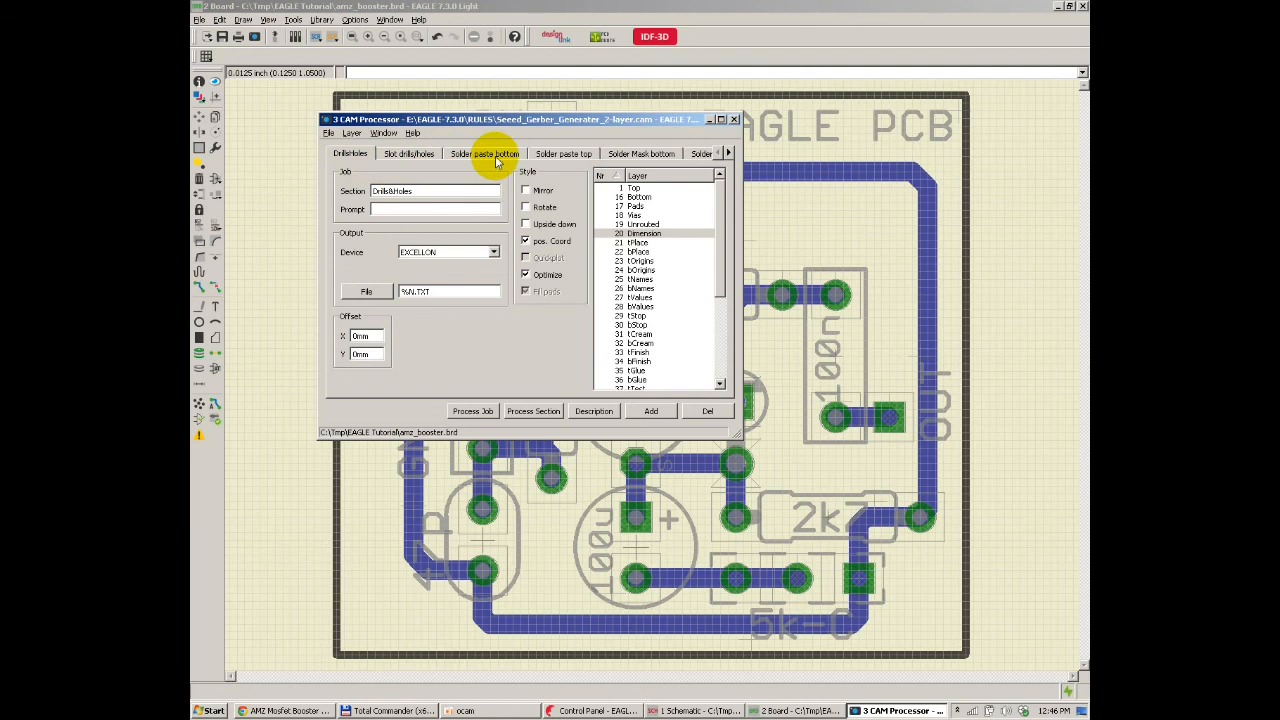
pyautogui.click(550, 156)
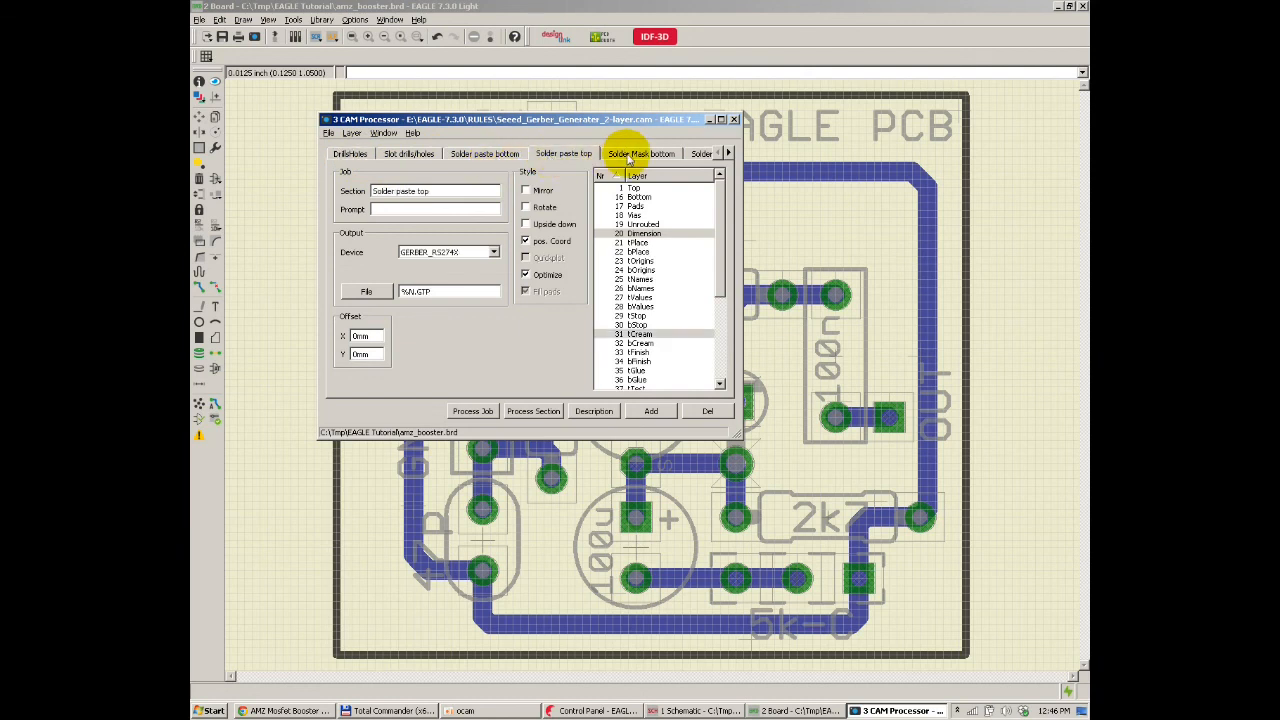
pyautogui.click(629, 156)
pyautogui.click(729, 153)
pyautogui.click(729, 153)
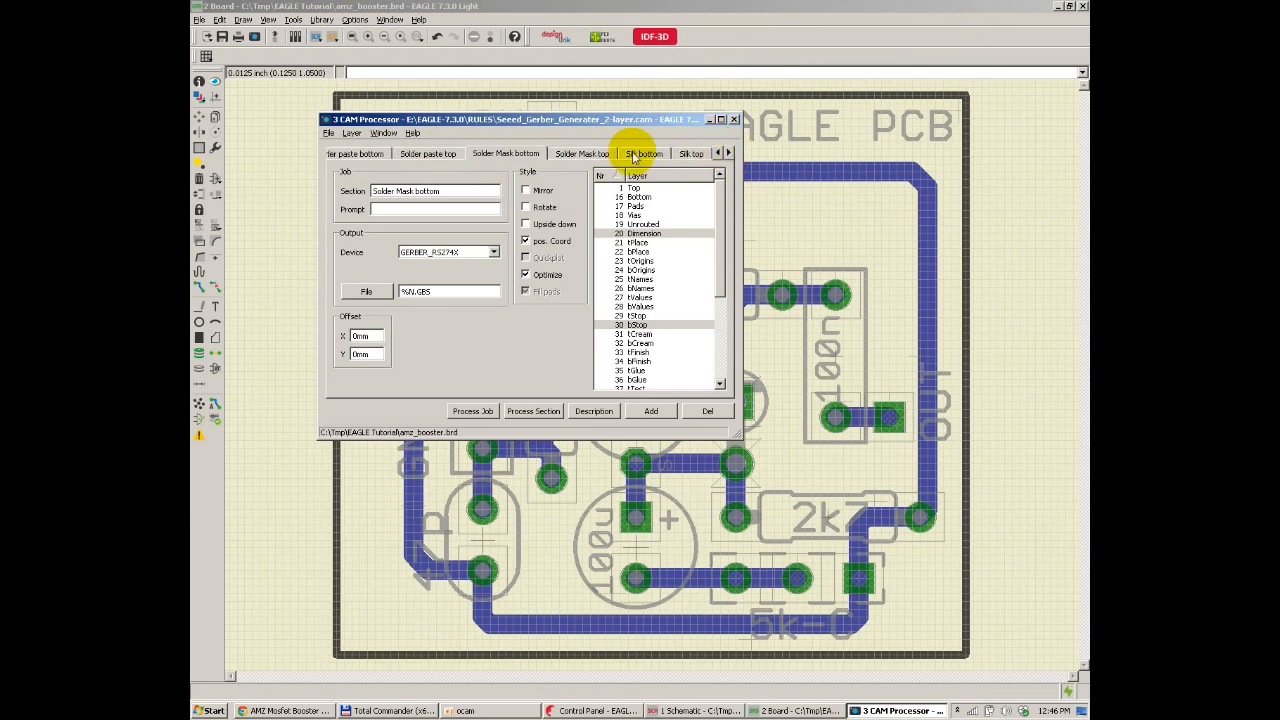
pyautogui.click(598, 158)
pyautogui.click(645, 153)
pyautogui.click(690, 153)
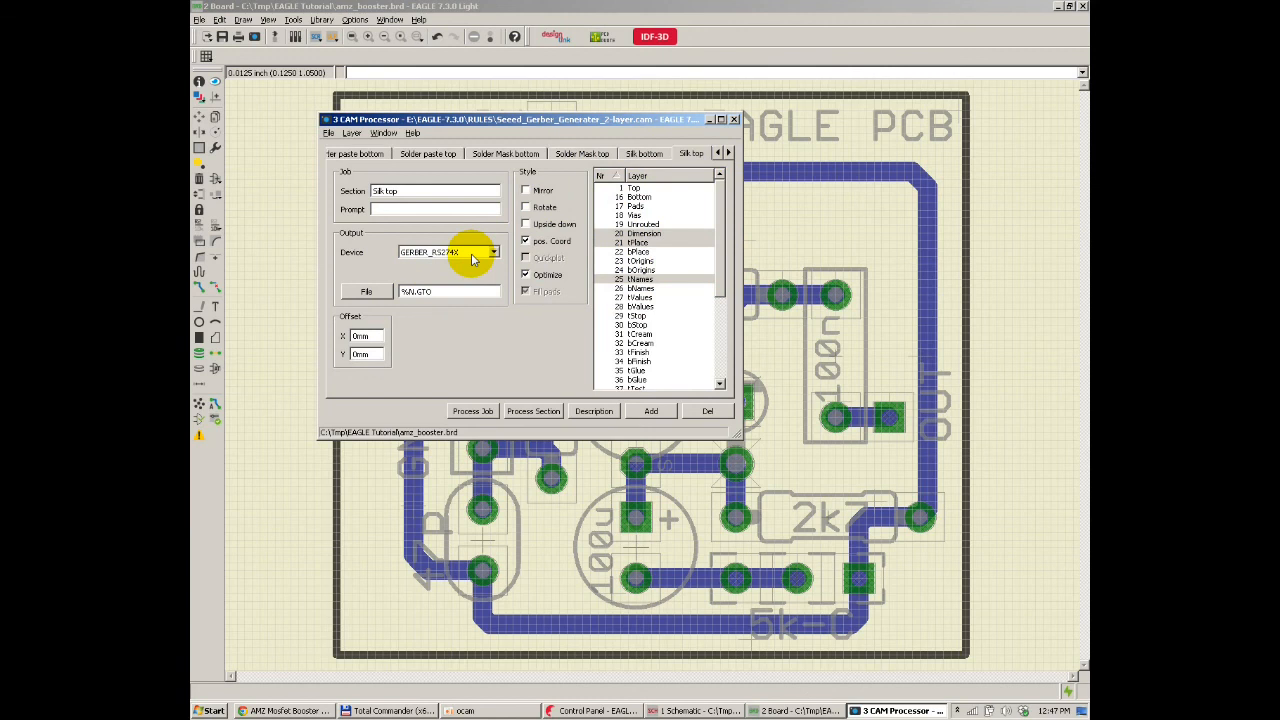
# Step: Examine the output device and file extension of the drill, slot, solder paste, bottom layer and top layer sections
pyautogui.click(728, 152)
pyautogui.click(728, 152)
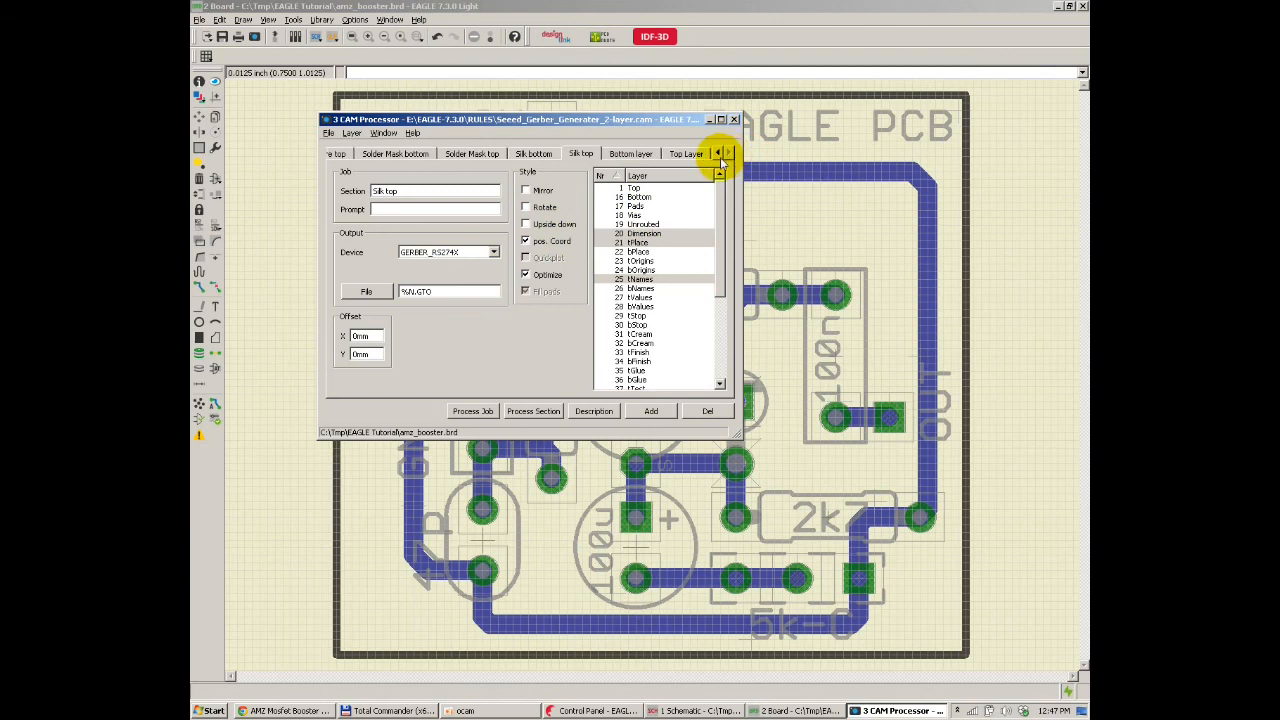
pyautogui.click(717, 153)
pyautogui.click(717, 153)
pyautogui.click(717, 153)
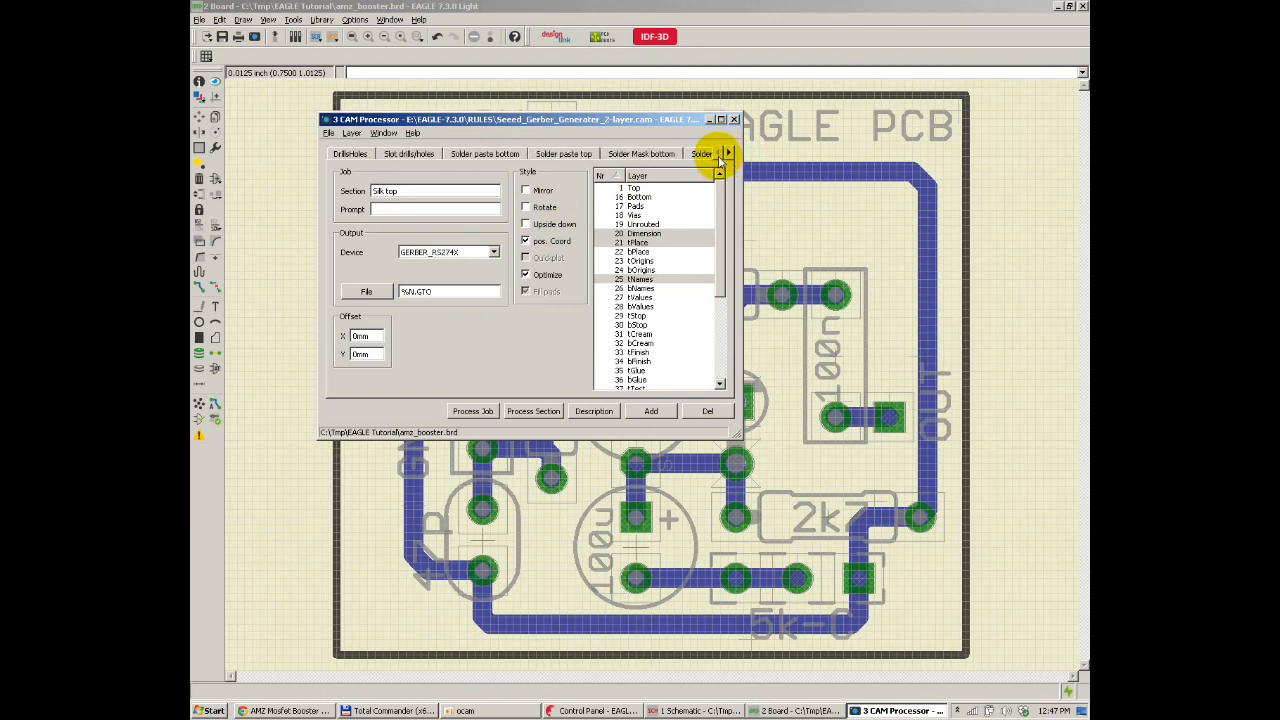
pyautogui.click(347, 155)
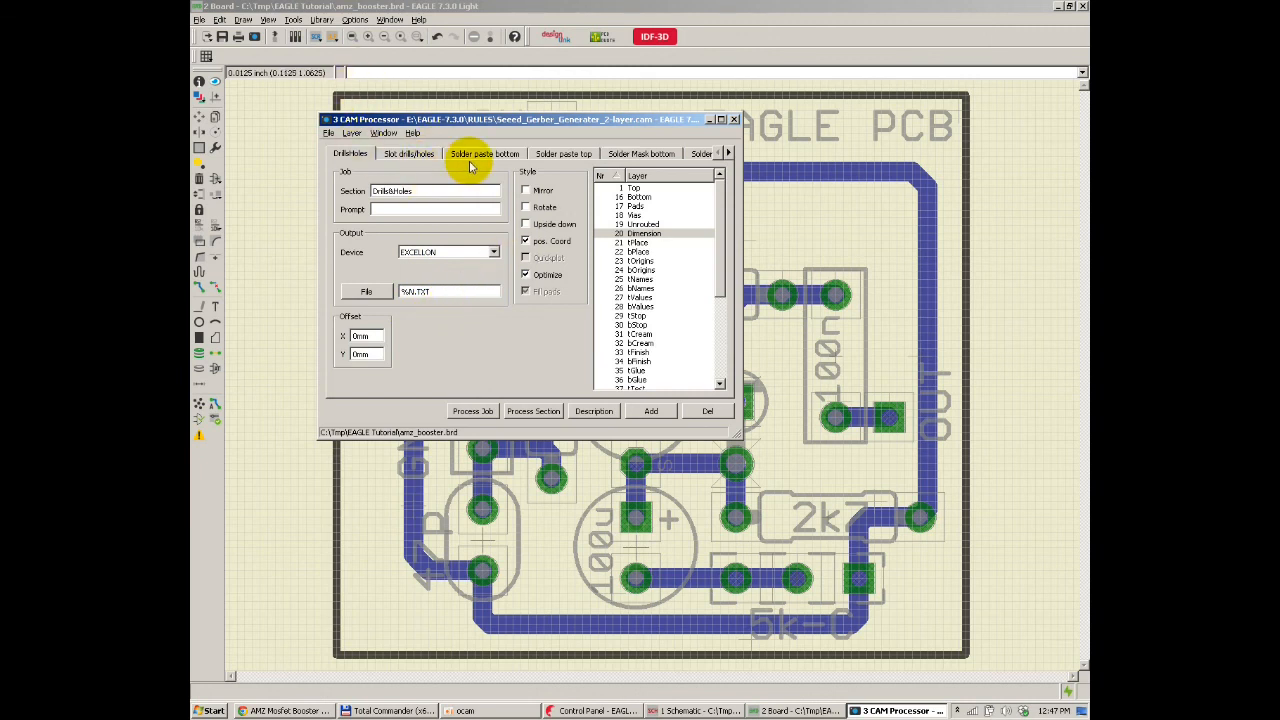
pyautogui.click(416, 158)
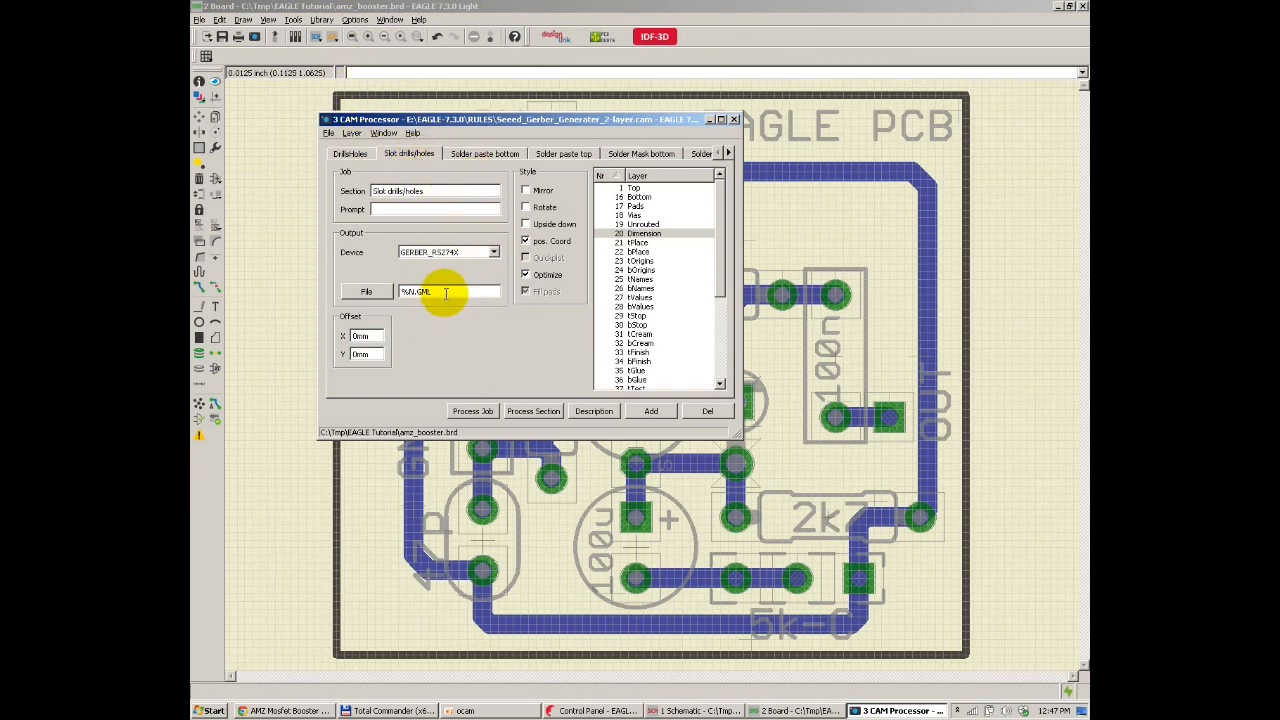
pyautogui.click(483, 153)
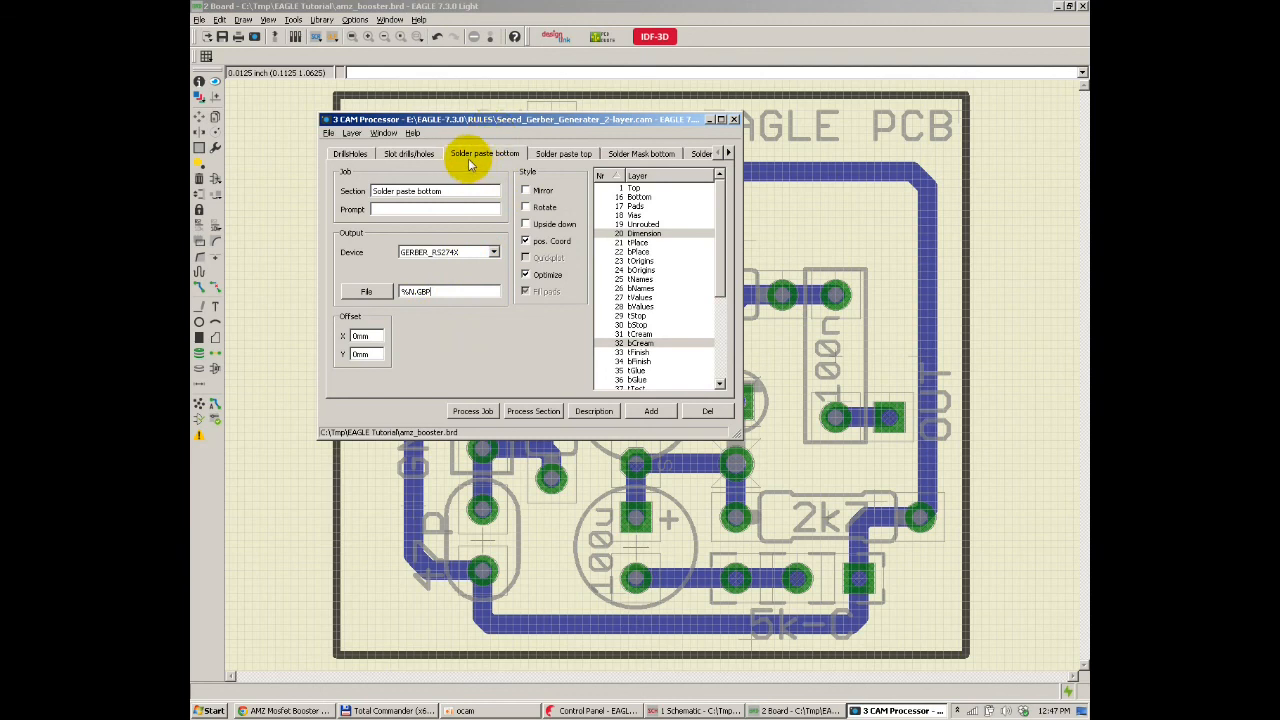
pyautogui.click(556, 155)
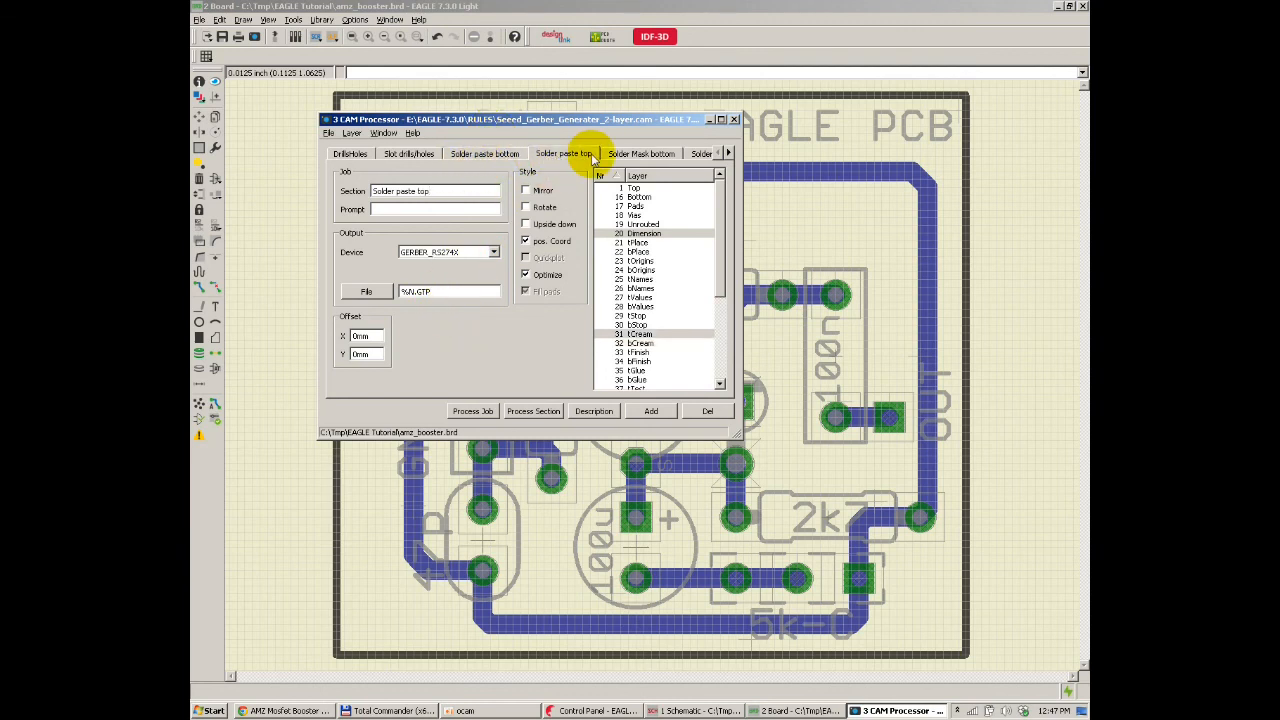
pyautogui.click(729, 153)
pyautogui.click(729, 153)
pyautogui.click(729, 153)
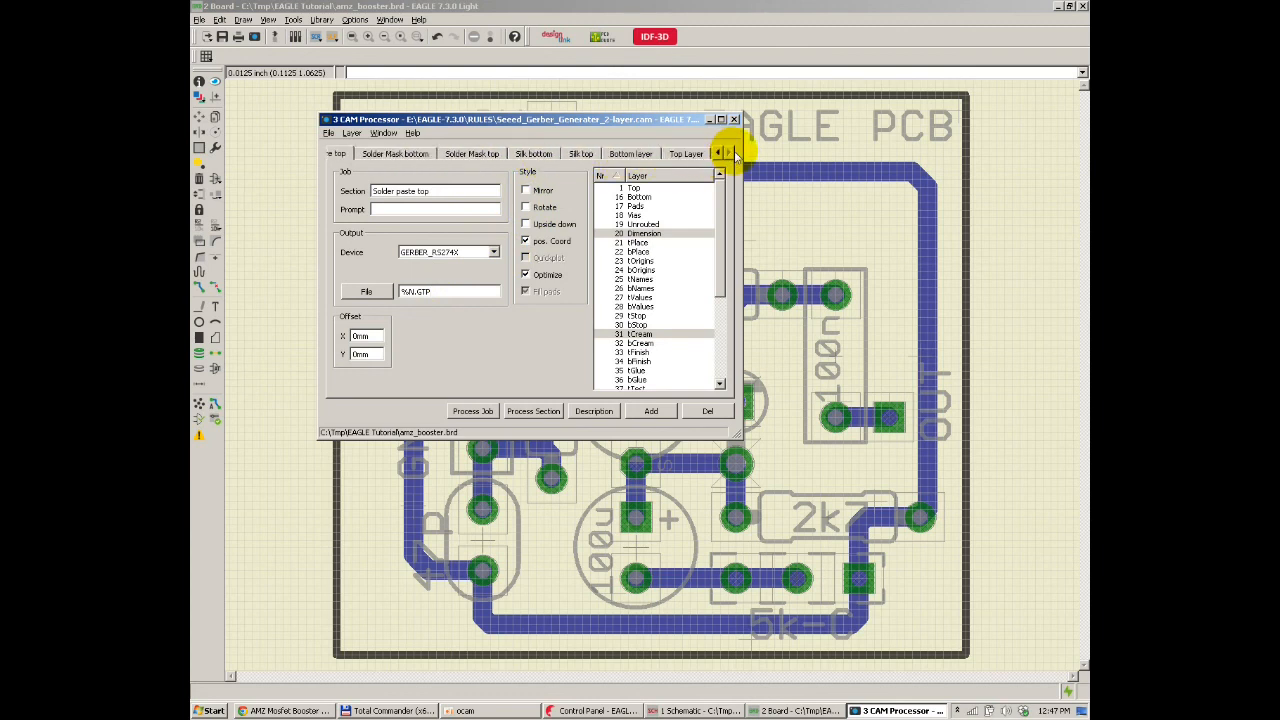
pyautogui.click(680, 153)
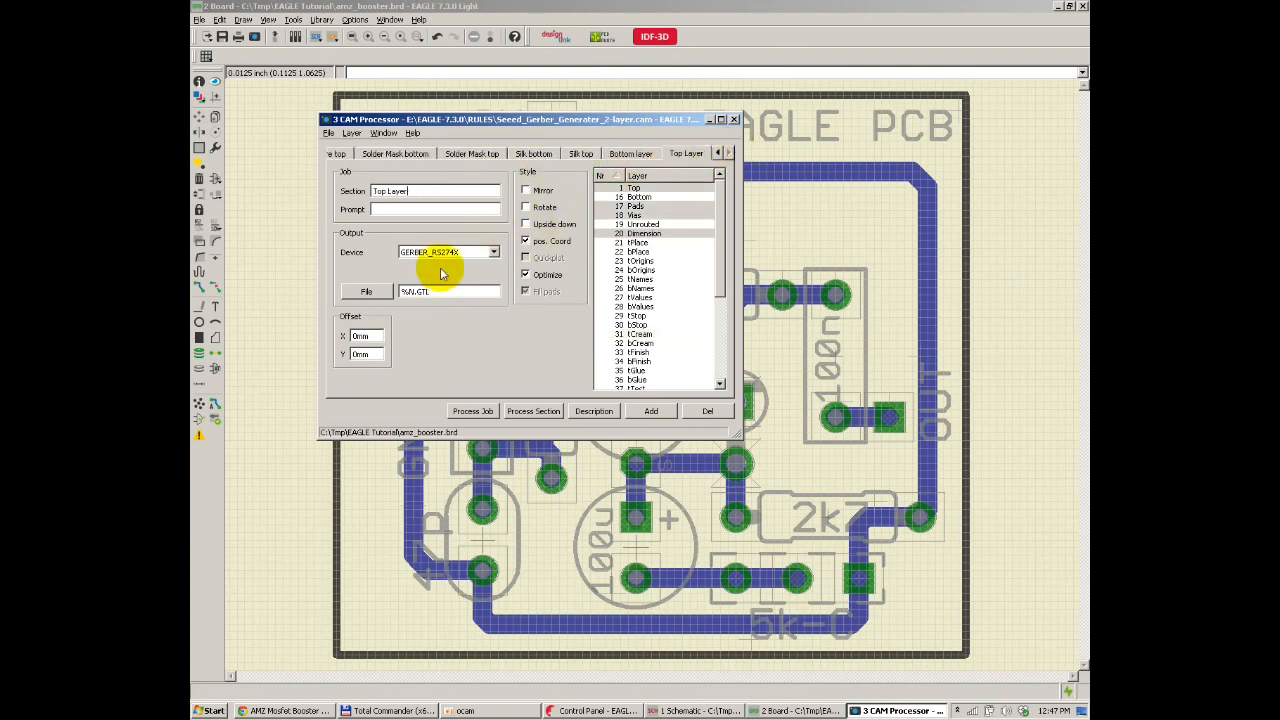
pyautogui.click(631, 153)
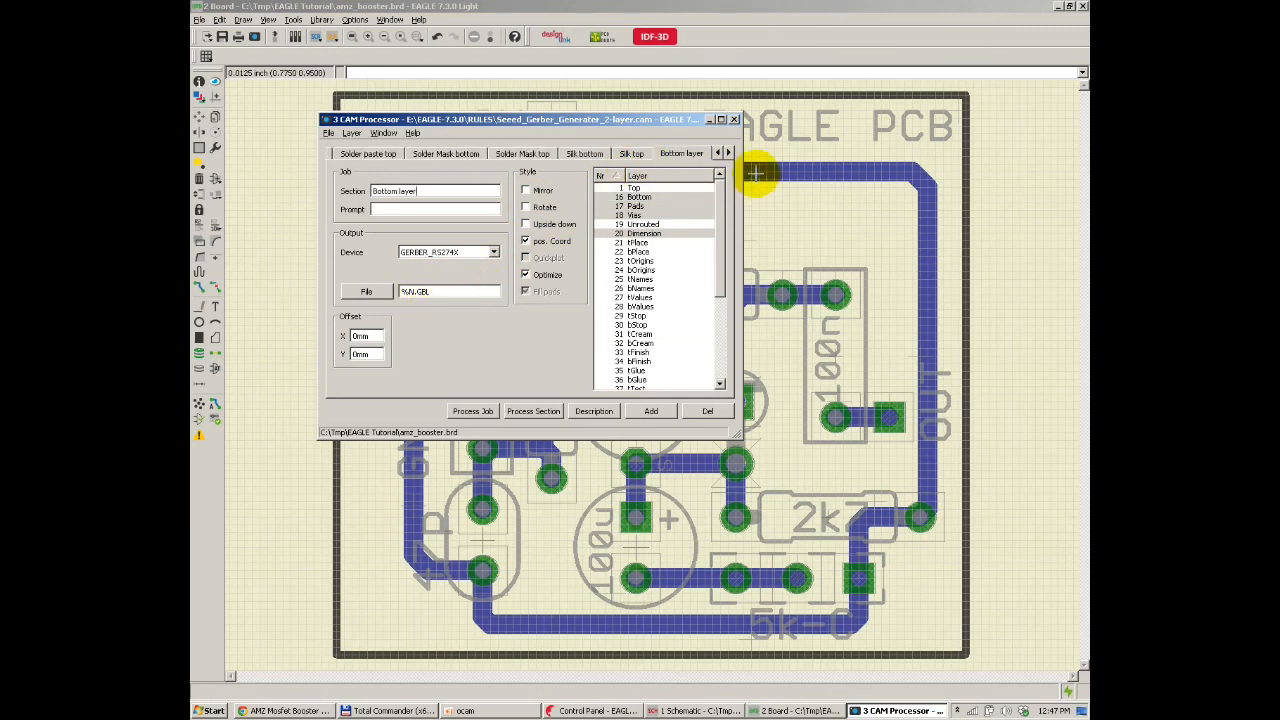
pyautogui.click(728, 153)
pyautogui.click(687, 155)
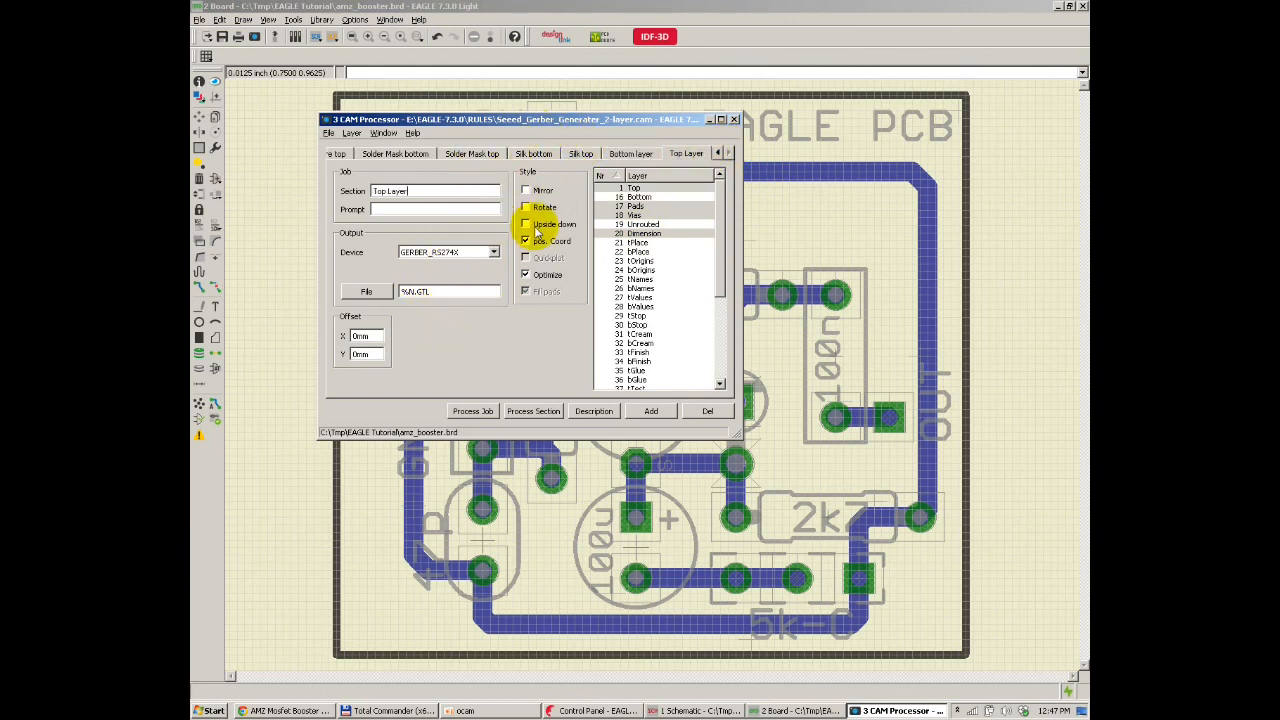
# Step: Process the whole CAM job to generate the Gerber and drill files, and close the CAM Processor
pyautogui.click(476, 414)
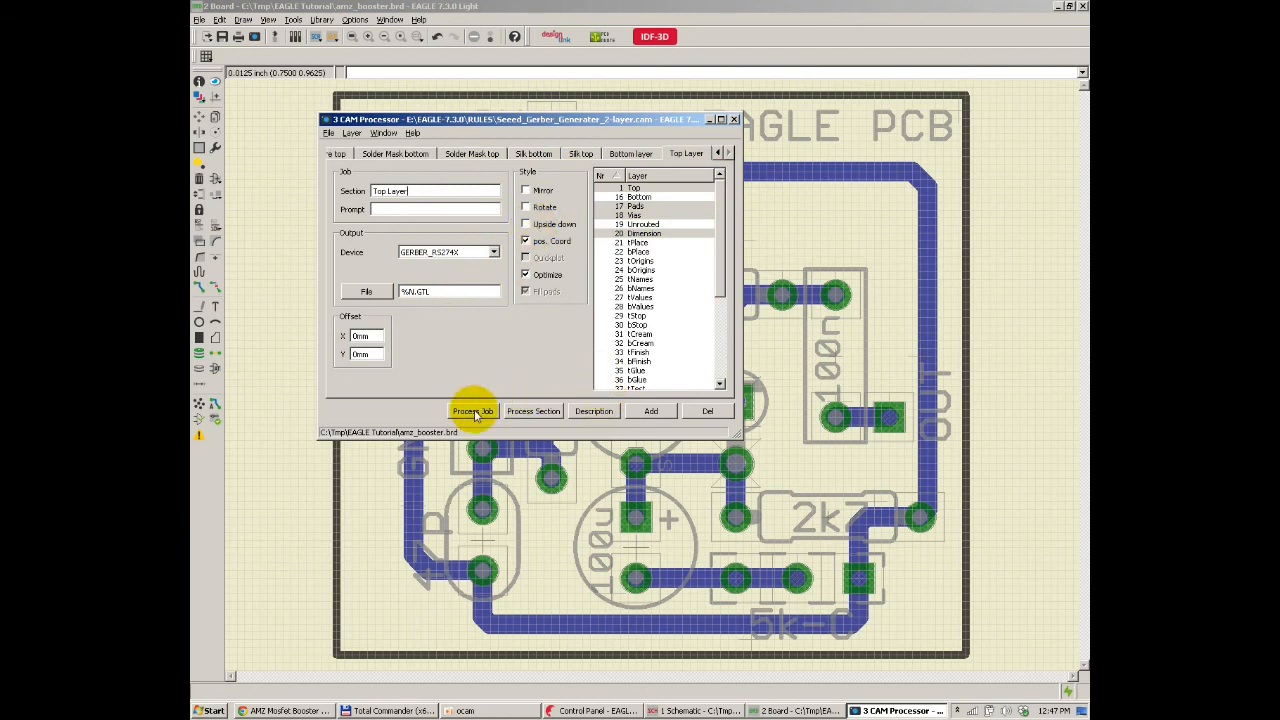
pyautogui.click(734, 120)
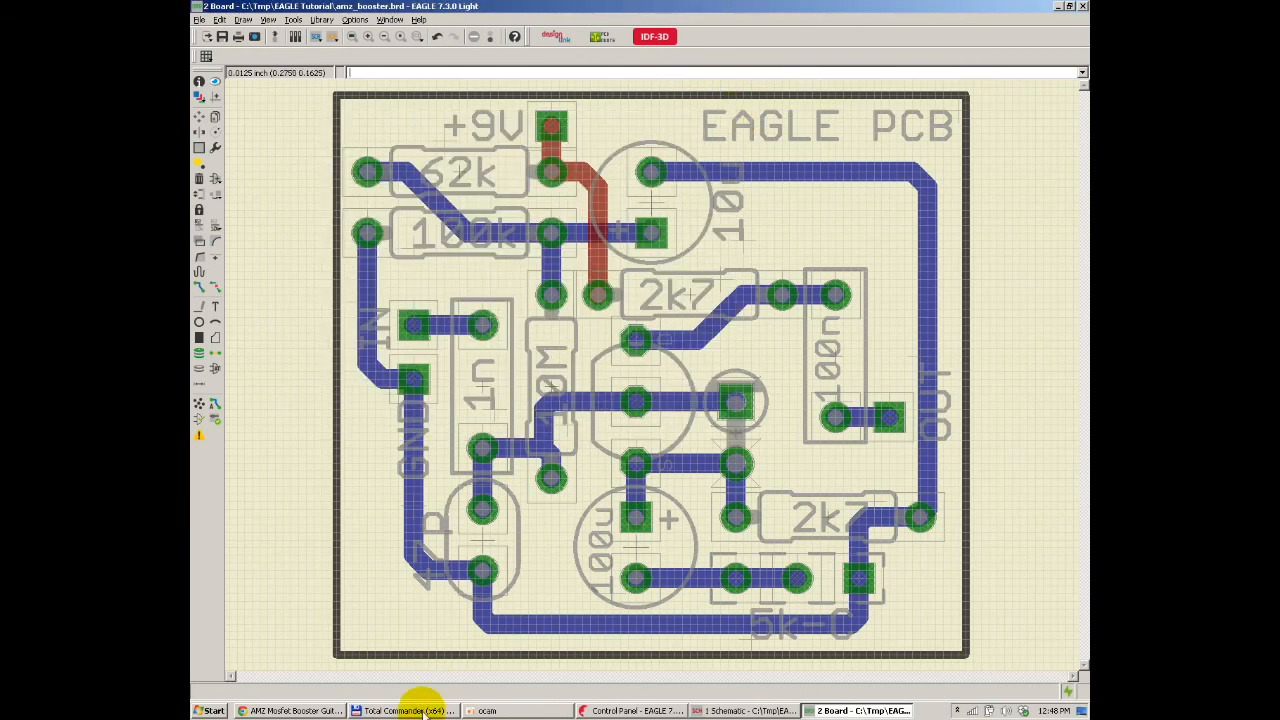
# Step: Switch to Total Commander and open the folder c:\Tmp\EAGLE Tutorial containing the generated amz_booster files
pyautogui.click(405, 710)
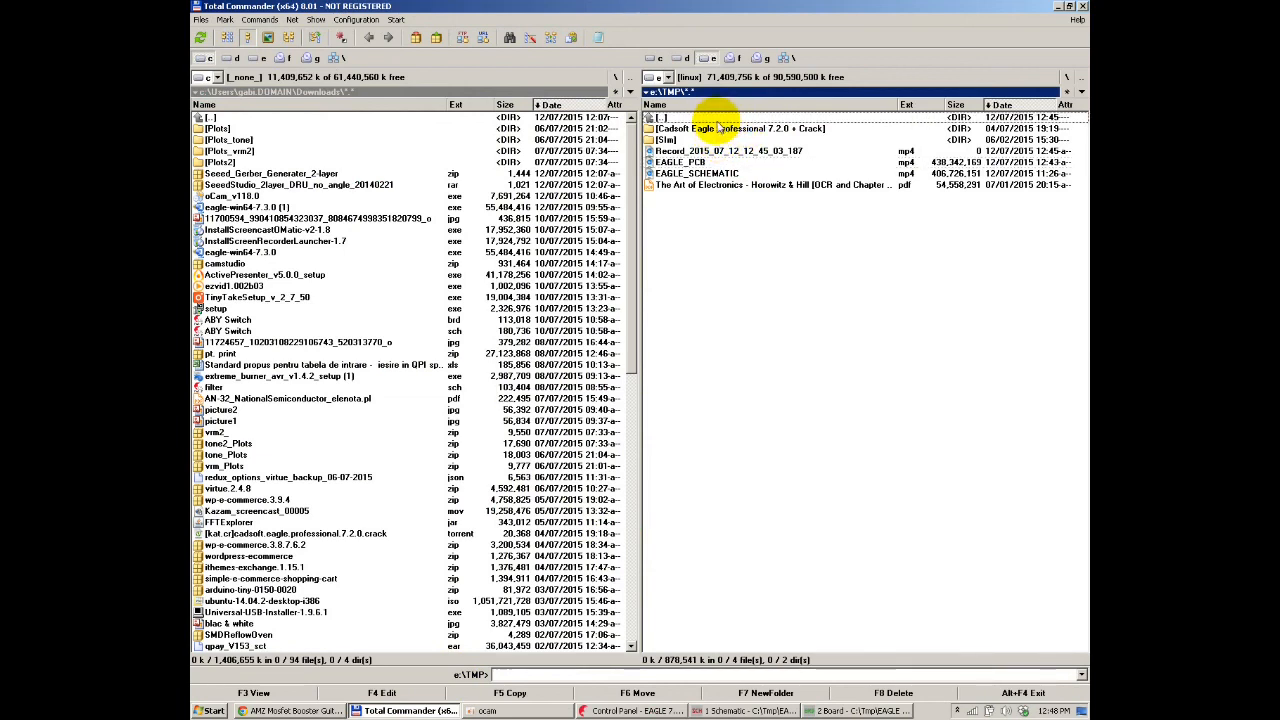
pyautogui.doubleClick(712, 117)
pyautogui.click(659, 58)
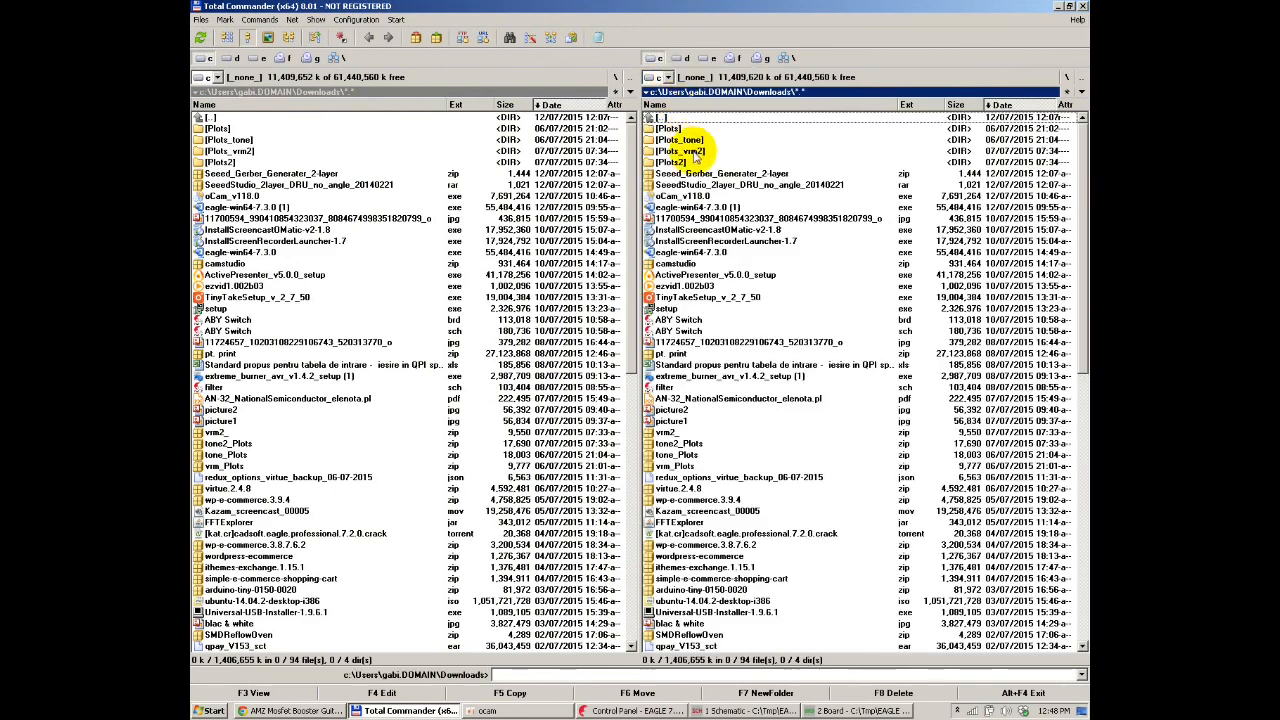
pyautogui.doubleClick(677, 117)
pyautogui.doubleClick(683, 118)
pyautogui.doubleClick(683, 118)
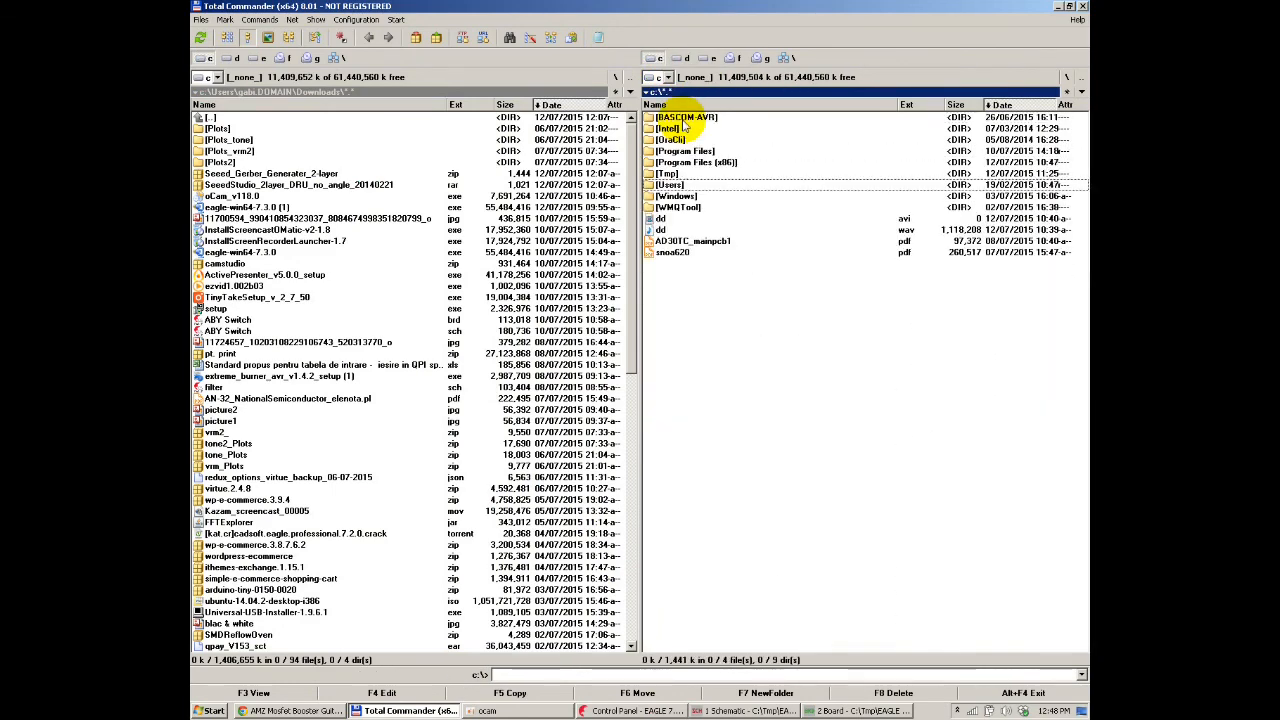
pyautogui.doubleClick(693, 174)
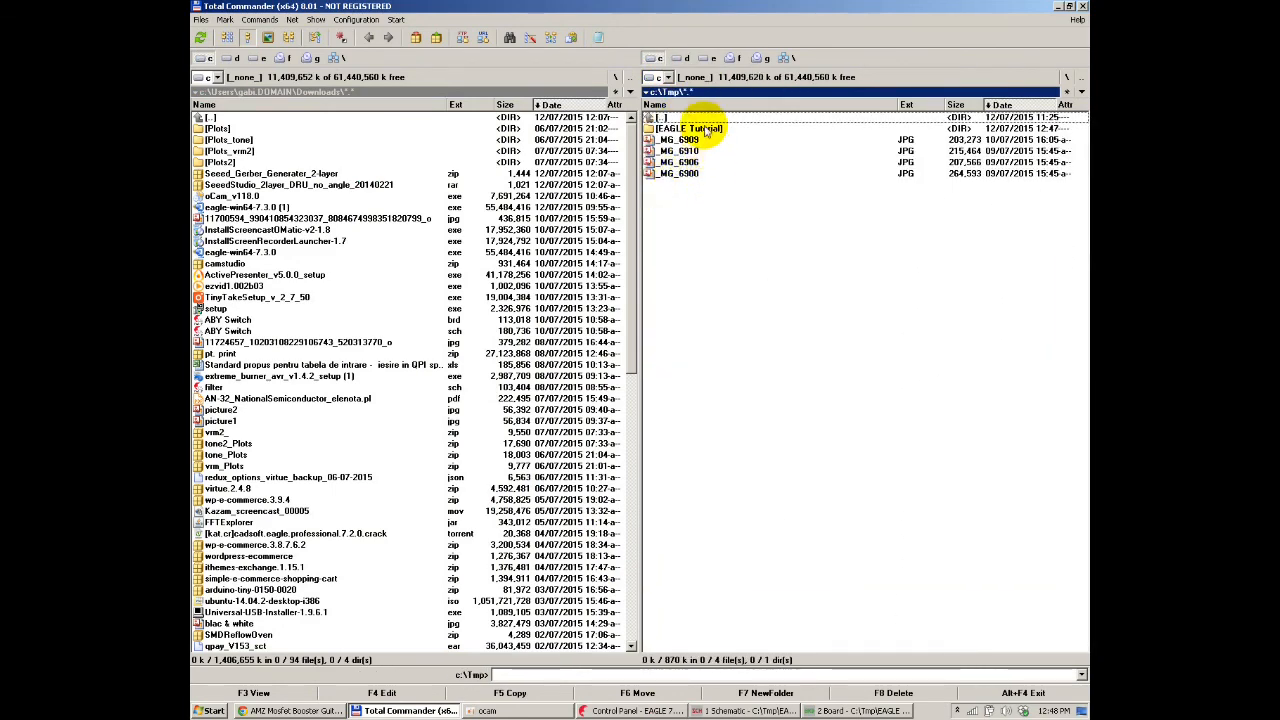
pyautogui.doubleClick(690, 128)
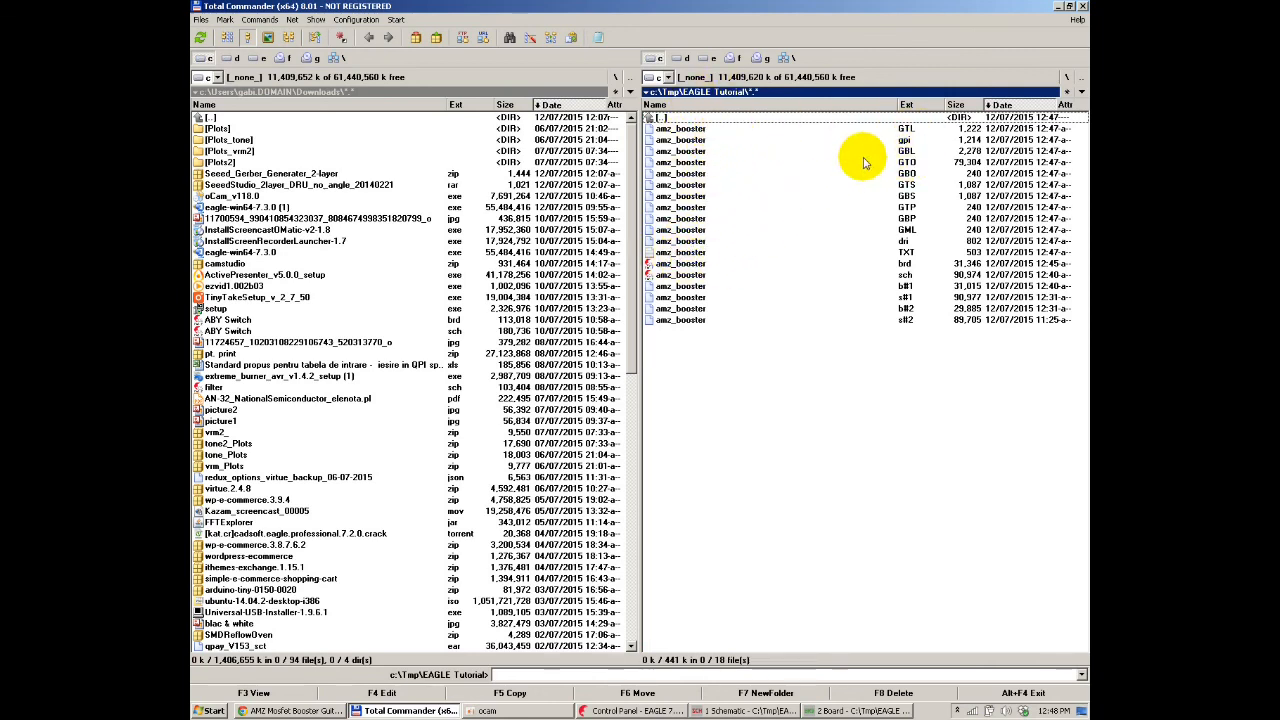
# Step: Switch to the Seeed Studio Fusion PCB FAQ in Chrome and compare its required Gerber layer extensions with the generated files
pyautogui.click(300, 710)
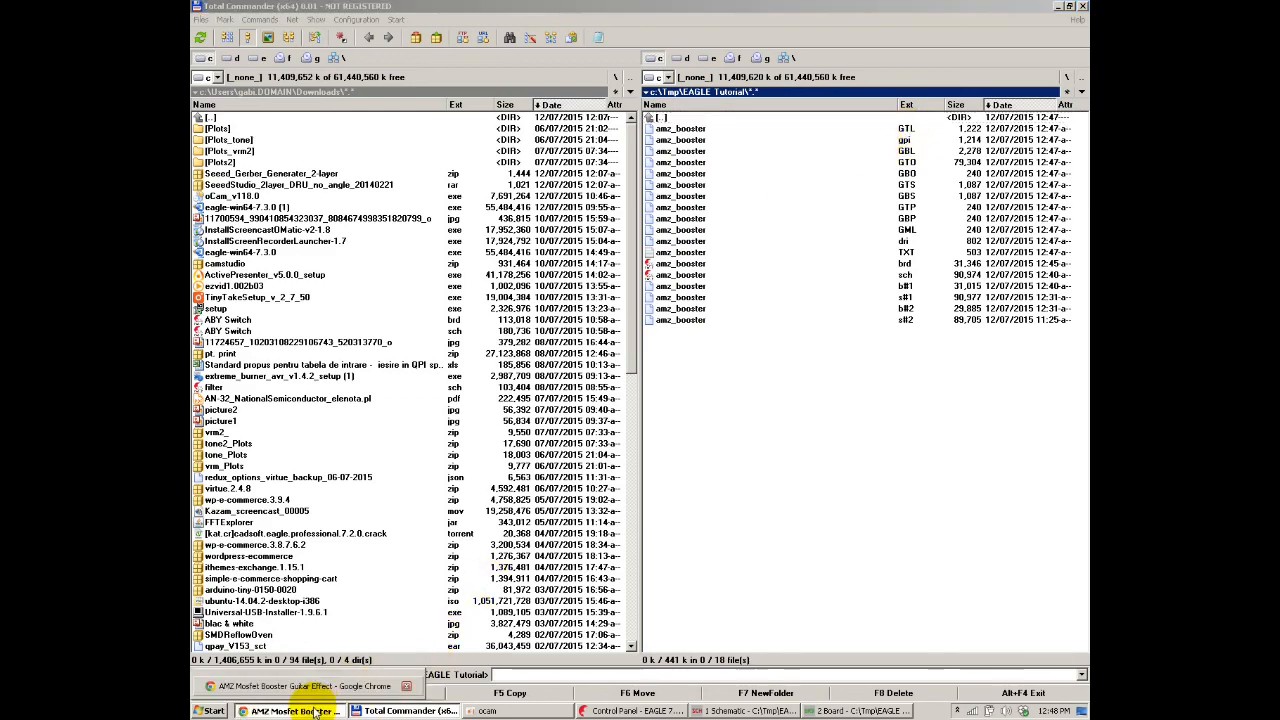
pyautogui.click(400, 8)
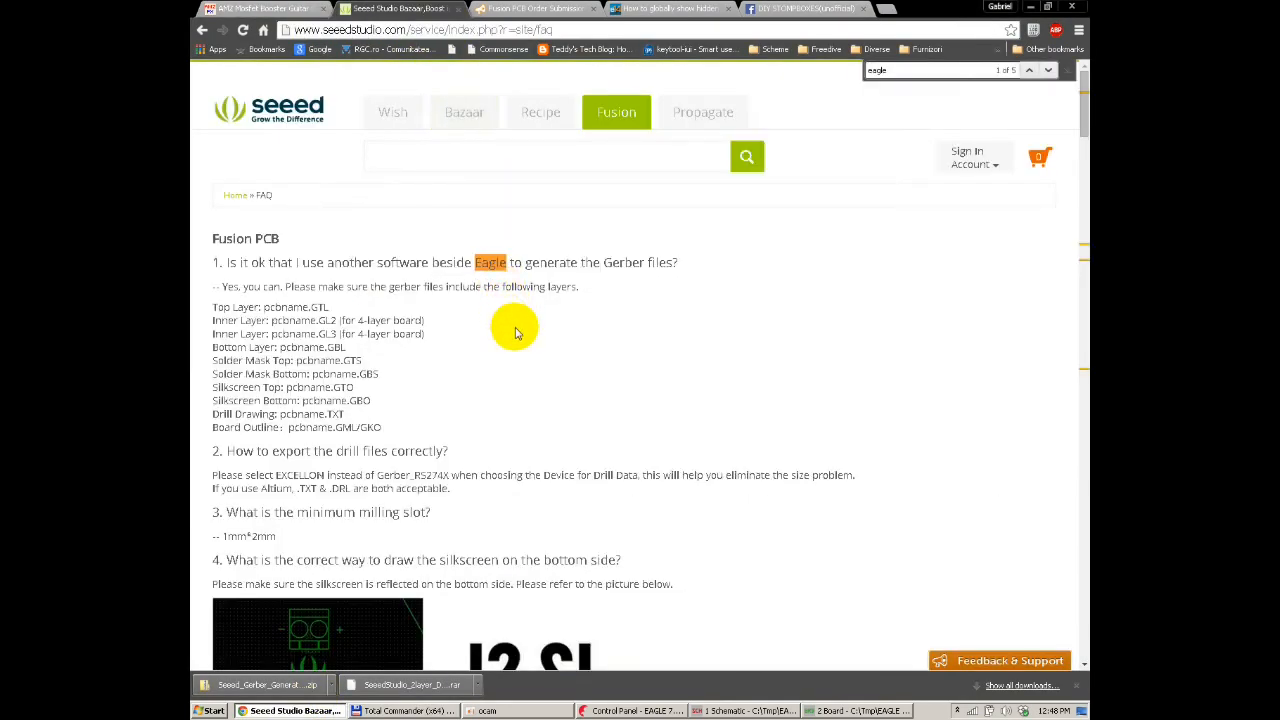
pyautogui.scroll(-2, 658, 290)
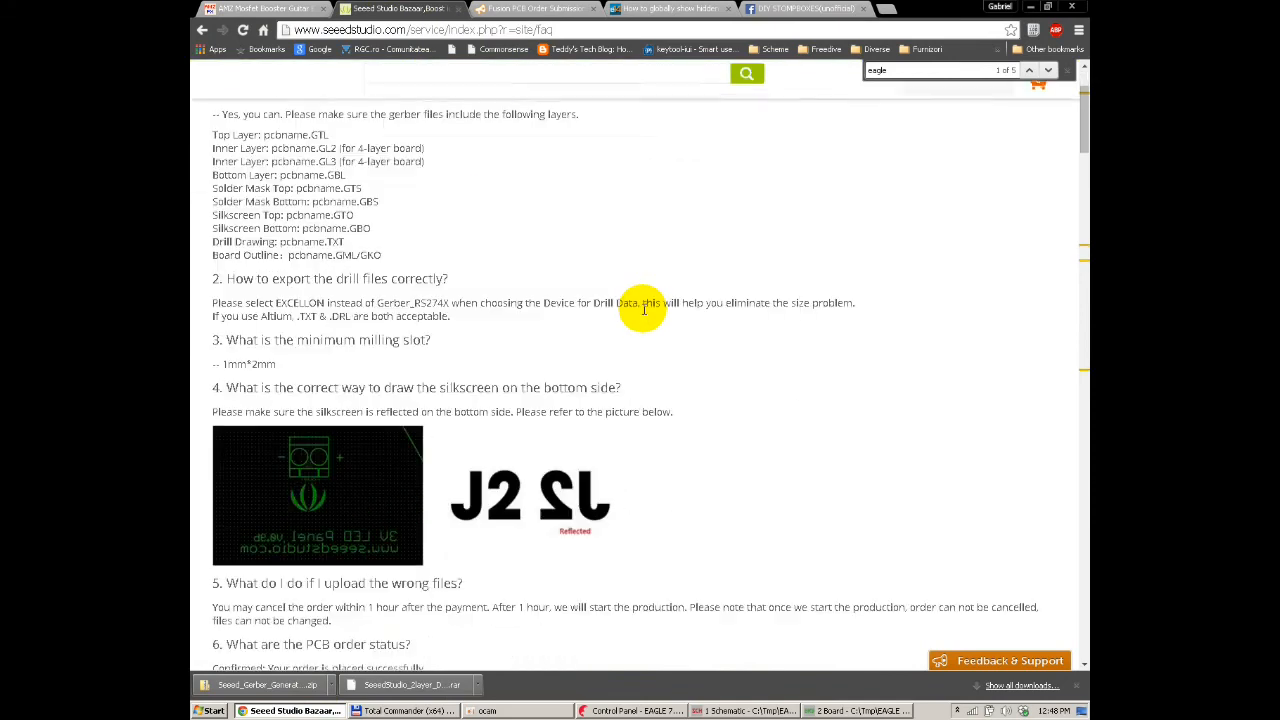
pyautogui.scroll(1, 634, 305)
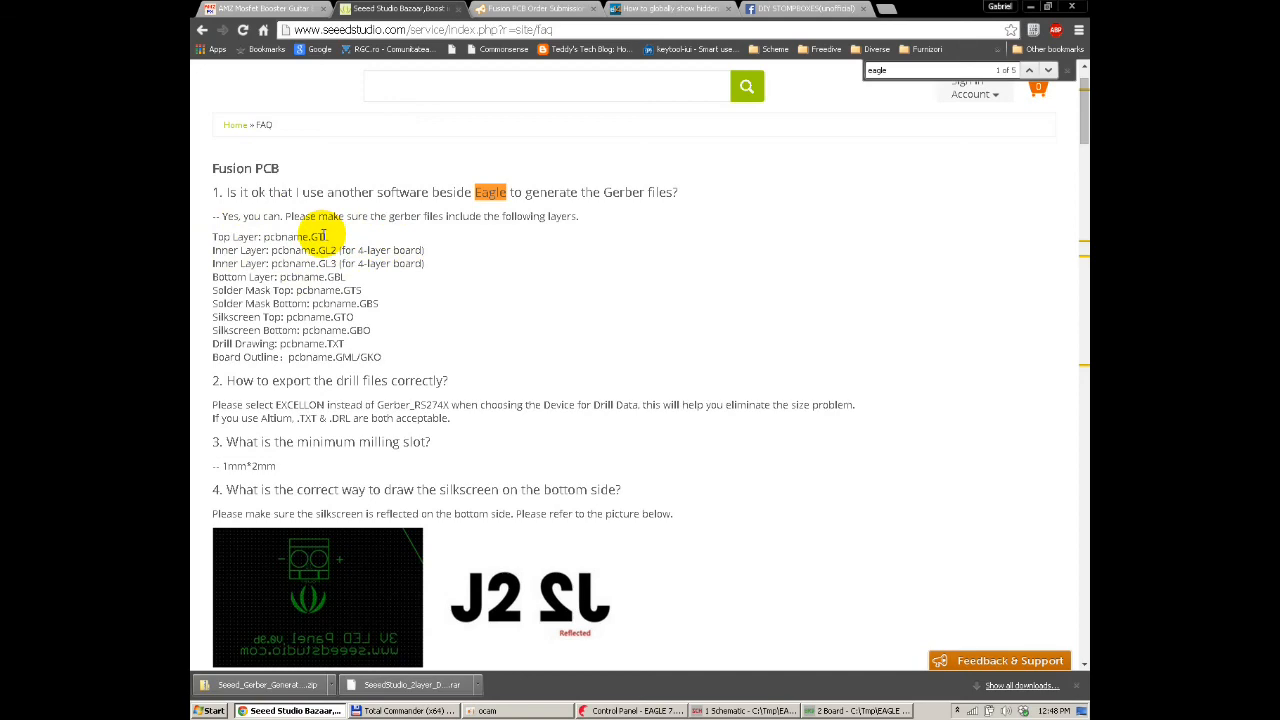
pyautogui.hotkey('alt', 'Tab')
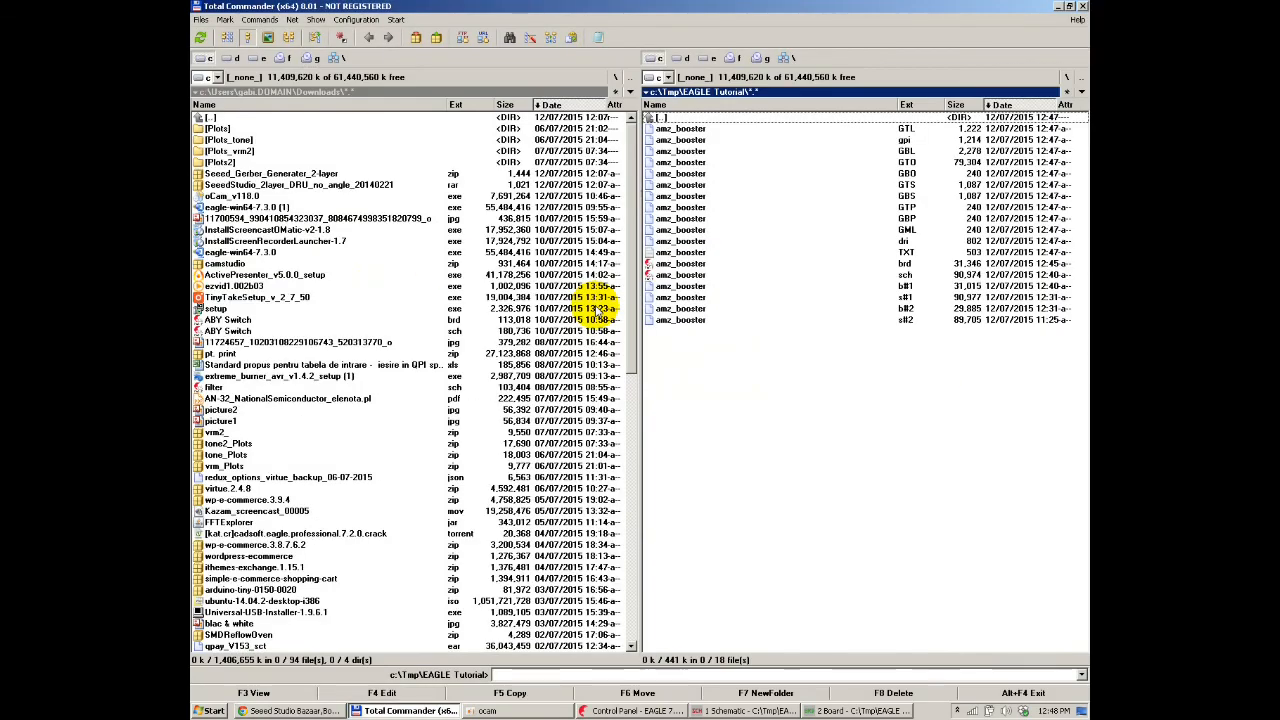
pyautogui.hotkey('alt', 'Tab')
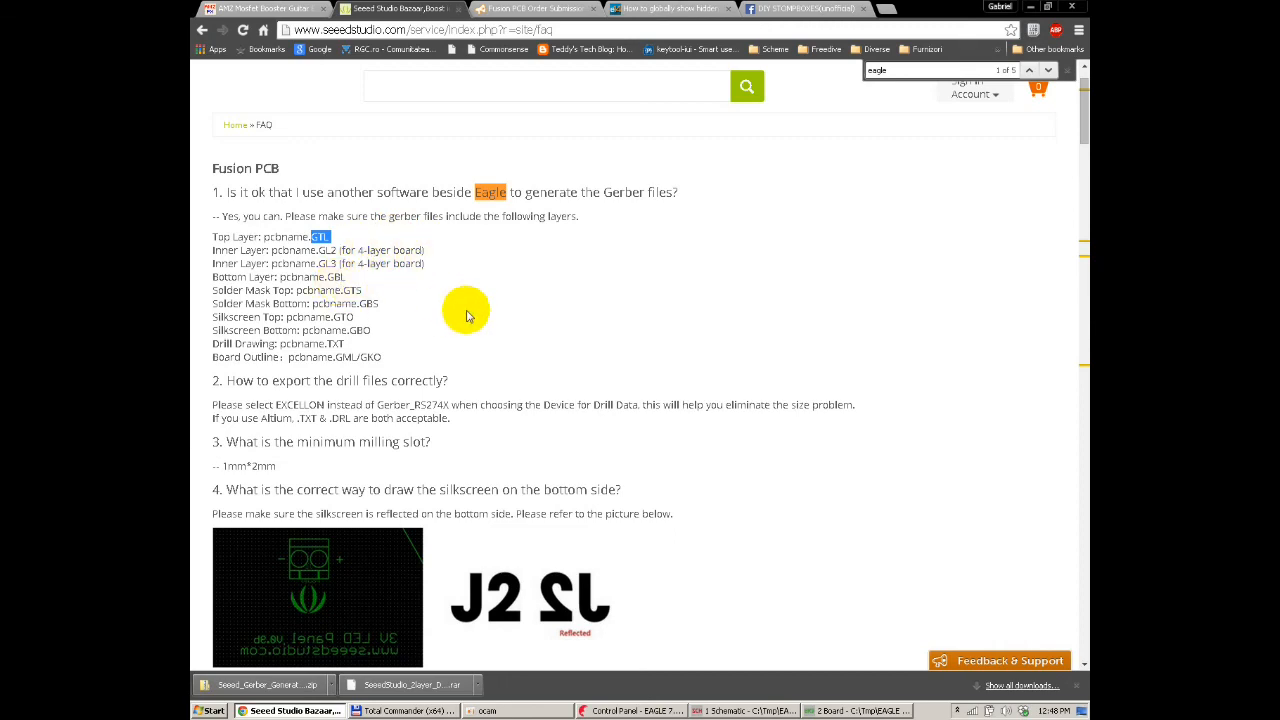
# Step: Check the solder mask extensions in the Fusion PCB FAQ and mark the amz_booster GTS and GBS files in Total Commander
pyautogui.hotkey('alt', 'Tab')
pyautogui.press('Down')
pyautogui.press('Down')
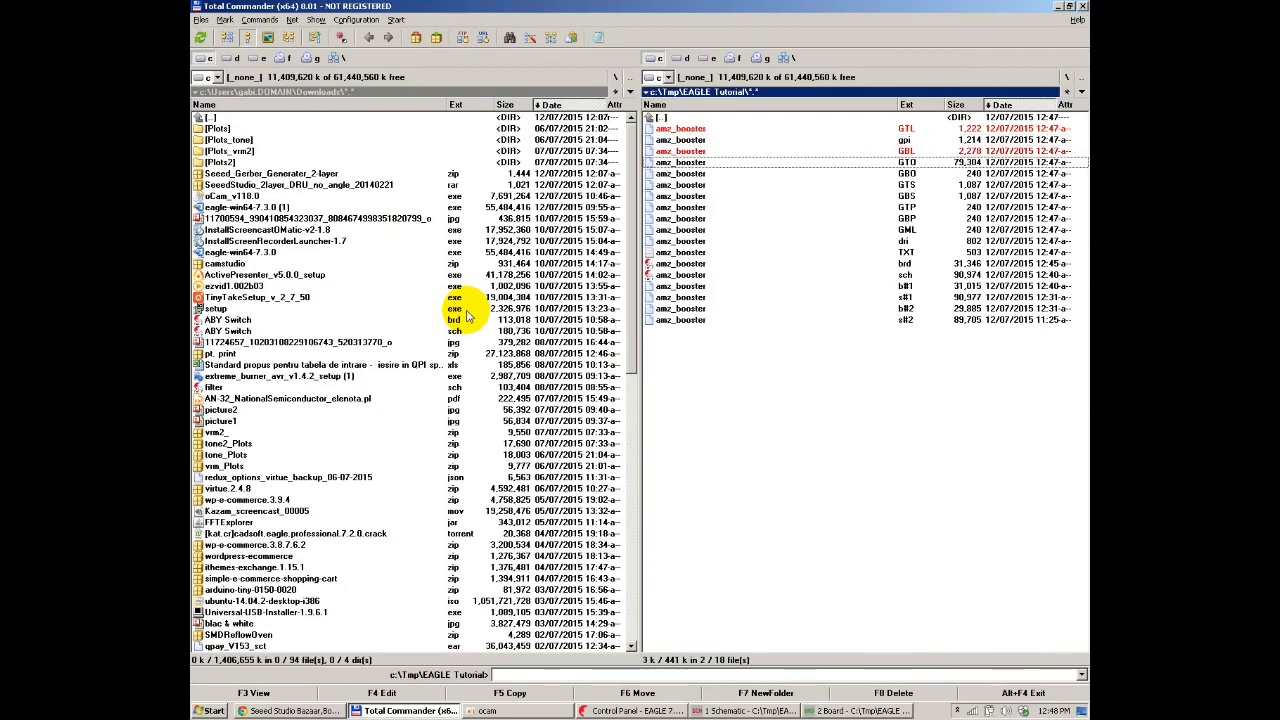
pyautogui.hotkey('alt', 'Tab')
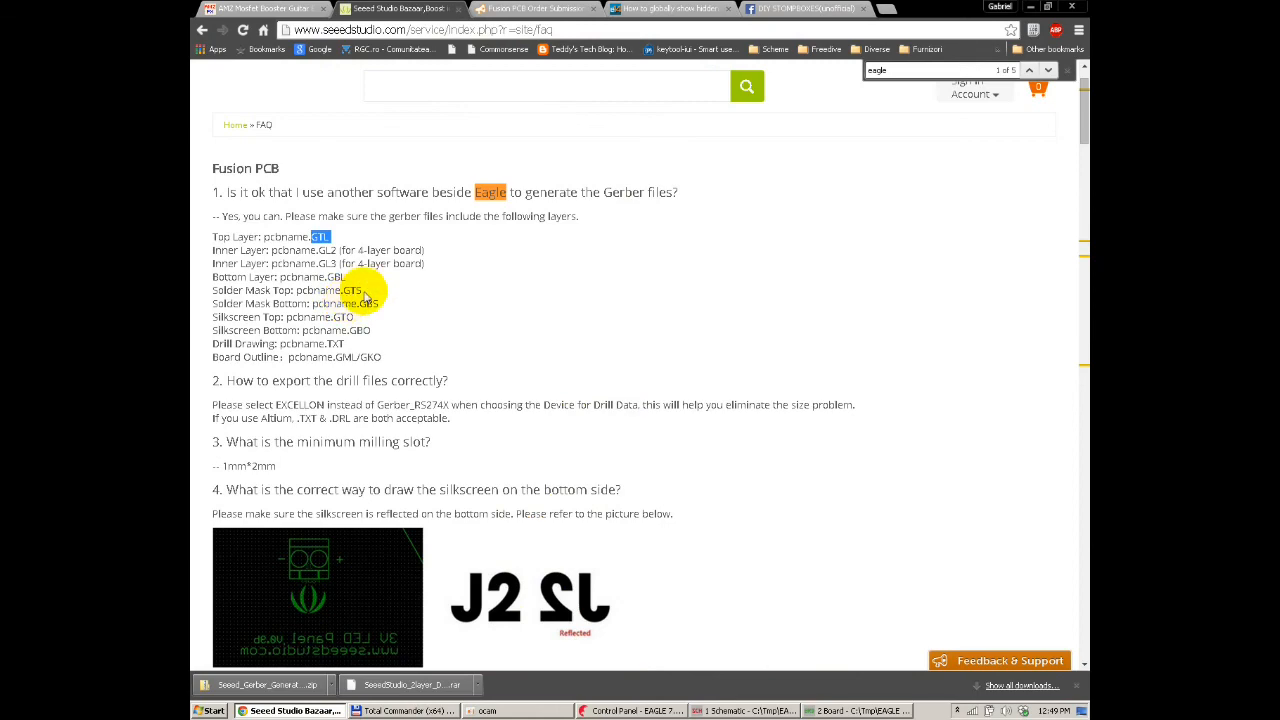
pyautogui.hotkey('alt', 'Tab')
pyautogui.press('Down')
pyautogui.press('Down')
pyautogui.hotkey('alt', 'Tab')
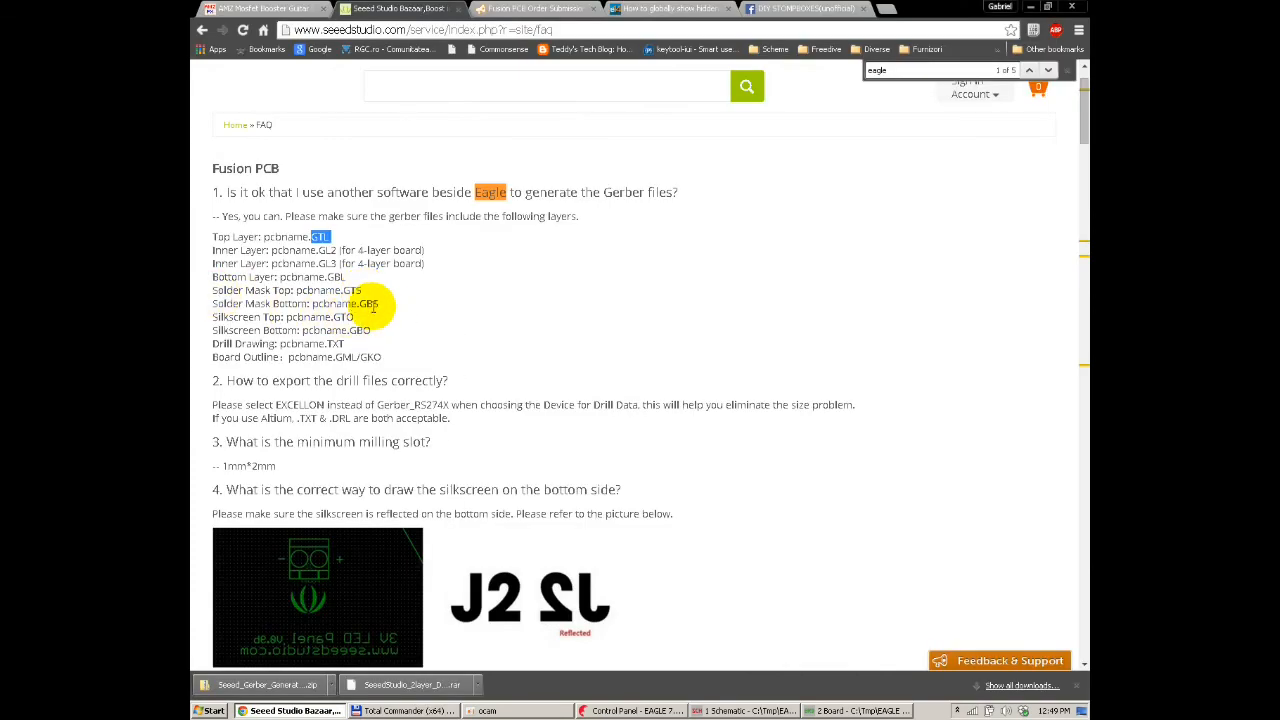
pyautogui.hotkey('alt', 'Tab')
pyautogui.press('Down')
pyautogui.hotkey('alt', 'Tab')
pyautogui.hotkey('alt', 'Tab')
# Step: Mark the amz_booster GTO and GBO silkscreen files as part of the required Gerber set
pyautogui.press('Up')
pyautogui.press('Up')
pyautogui.press('Up')
pyautogui.press('Up')
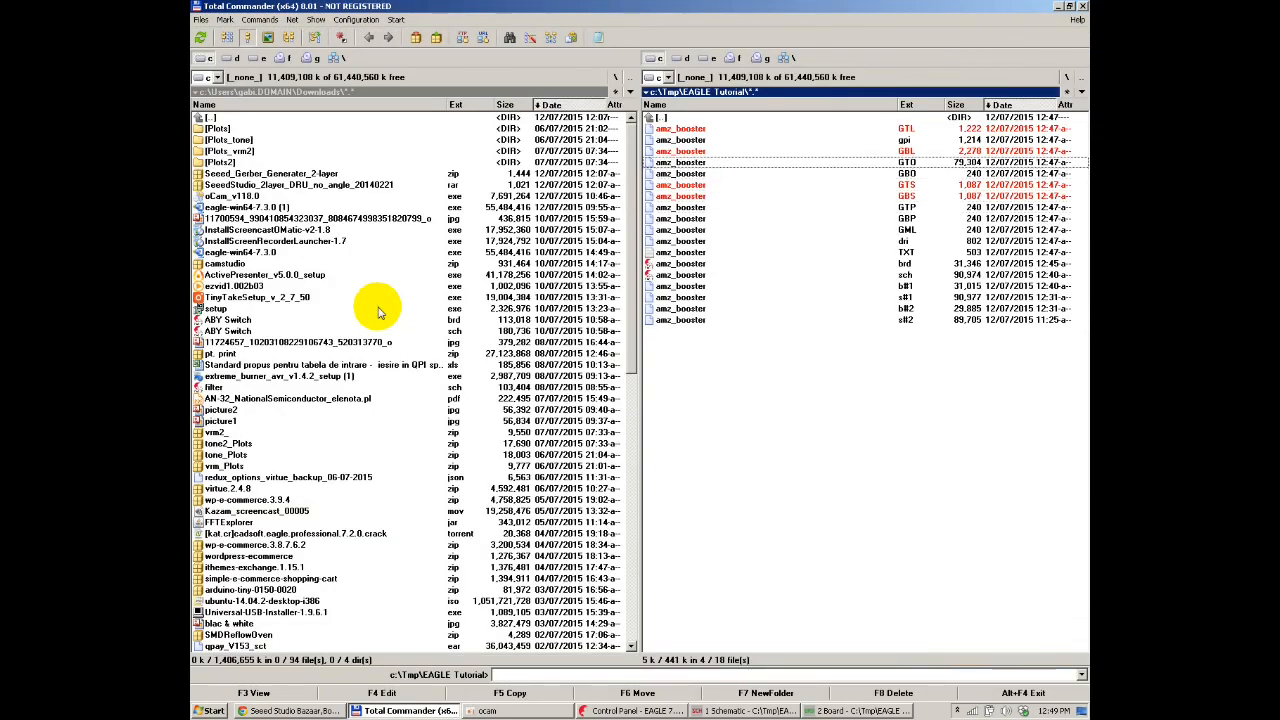
pyautogui.press('Insert')
pyautogui.press('Insert')
# Step: Check the drill and board outline extensions in the FAQ and add the amz_booster TXT and GML files to the marked files
pyautogui.hotkey('alt', 'Tab')
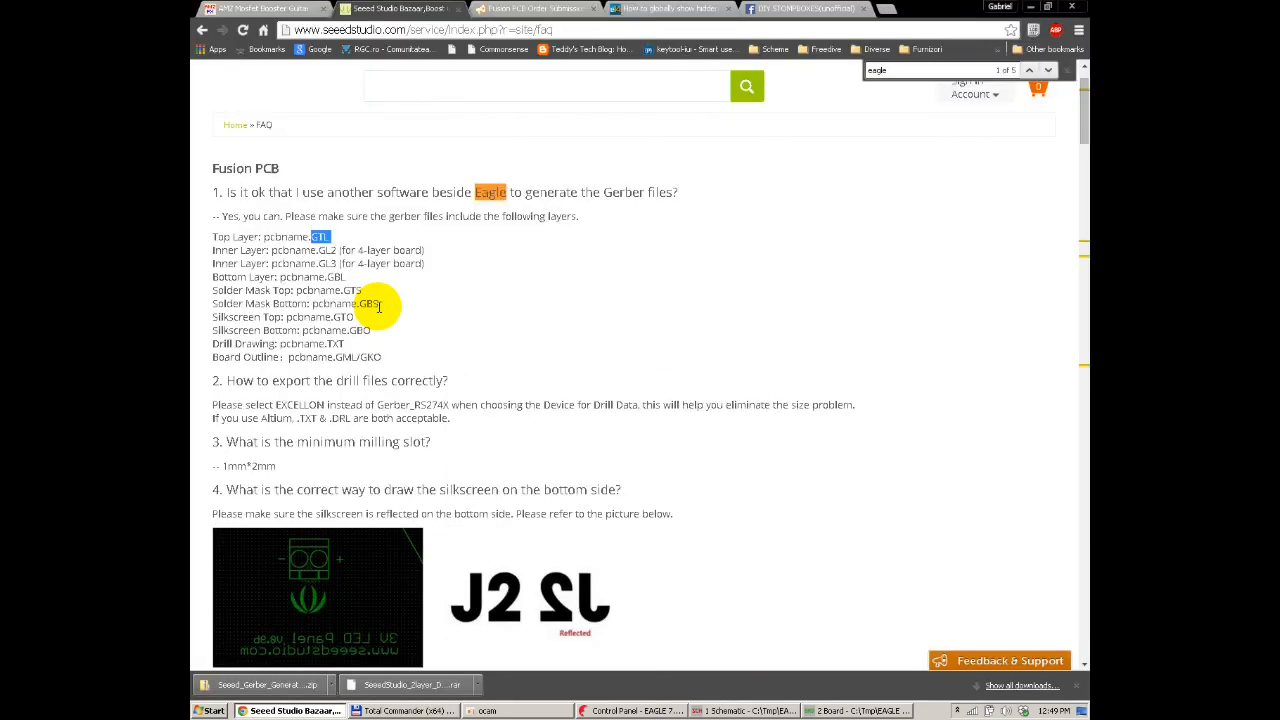
pyautogui.hotkey('alt', 'Tab')
pyautogui.press('Down')
pyautogui.press('Down')
pyautogui.press('Down')
pyautogui.press('Down')
pyautogui.press('Down')
pyautogui.press('Down')
pyautogui.press('Insert')
pyautogui.press('Up')
pyautogui.press('Up')
pyautogui.press('Up')
pyautogui.hotkey('alt', 'Tab')
pyautogui.hotkey('alt', 'Tab')
pyautogui.press('Insert')
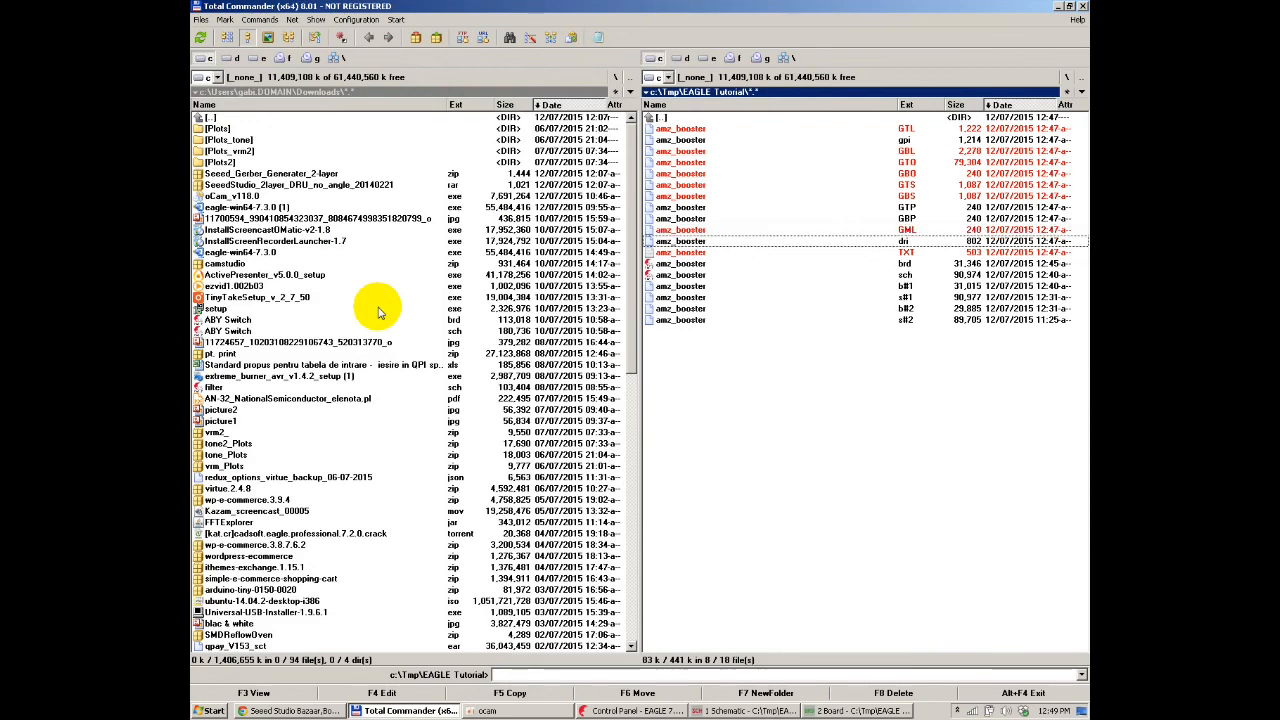
# Step: Create a folder named GERBER inside c:\Tmp\EAGLE Tutorial
pyautogui.press('F7')
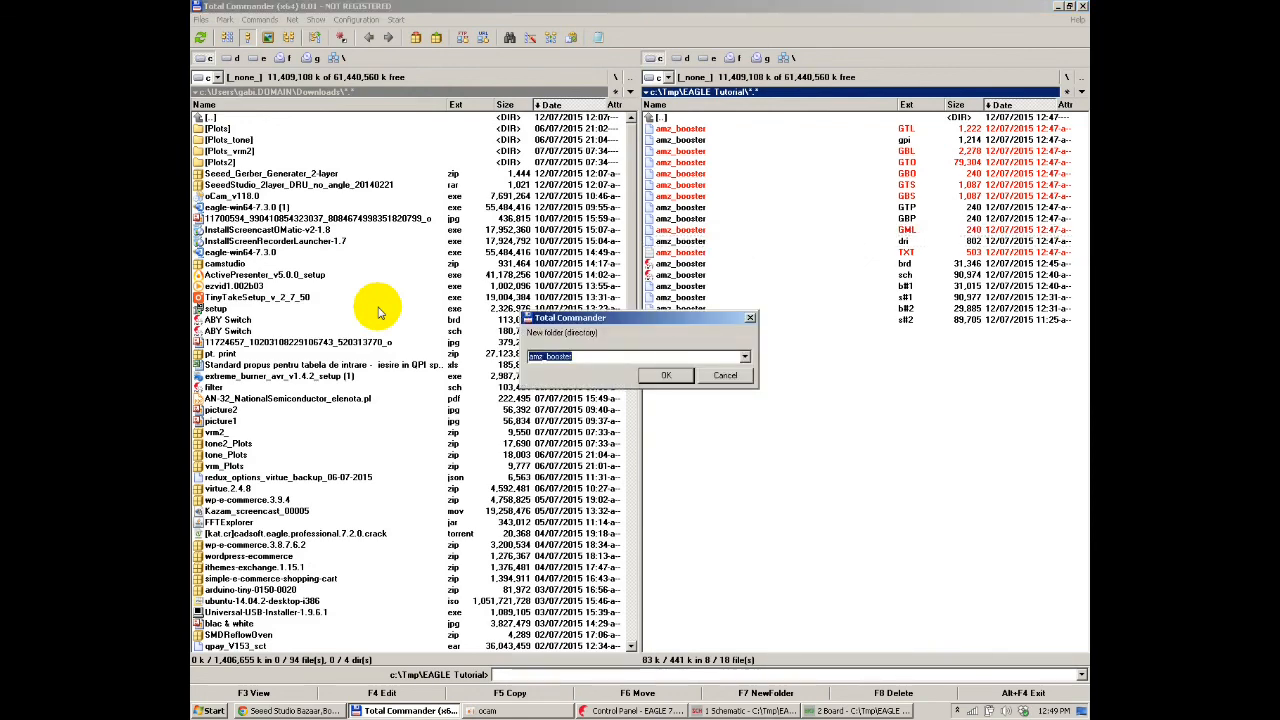
pyautogui.write('GERBER')
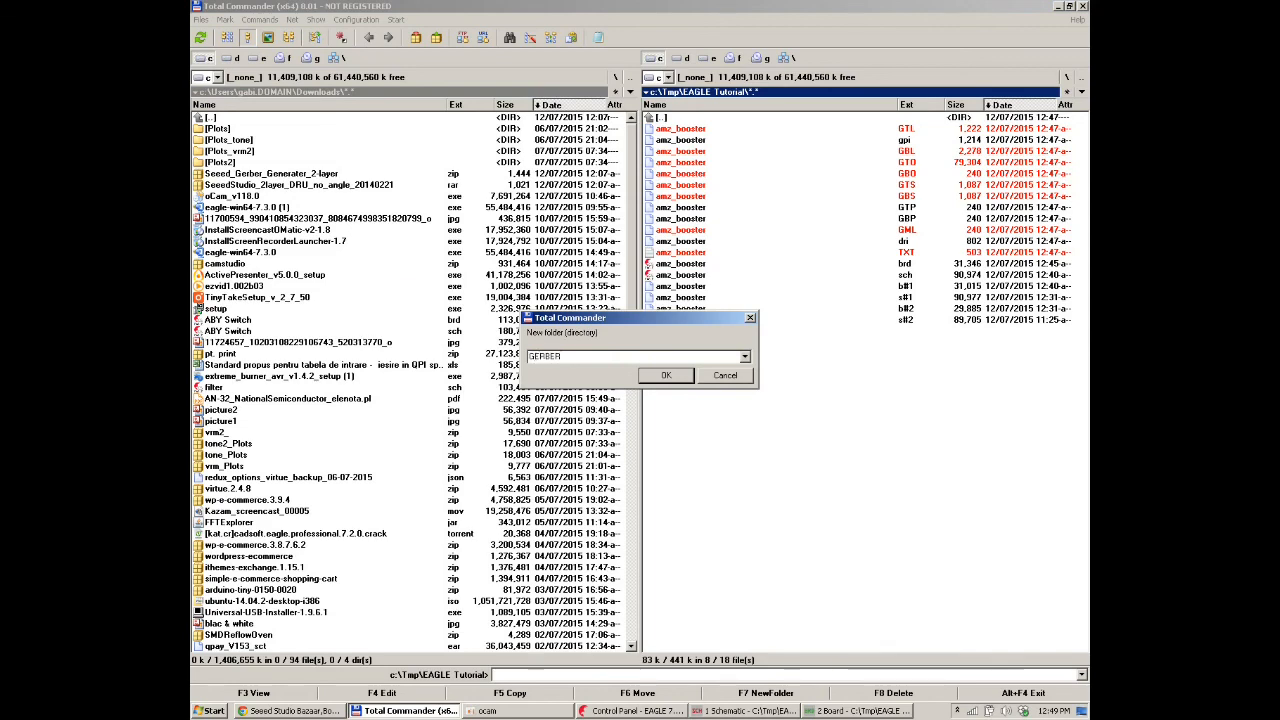
pyautogui.press('Return')
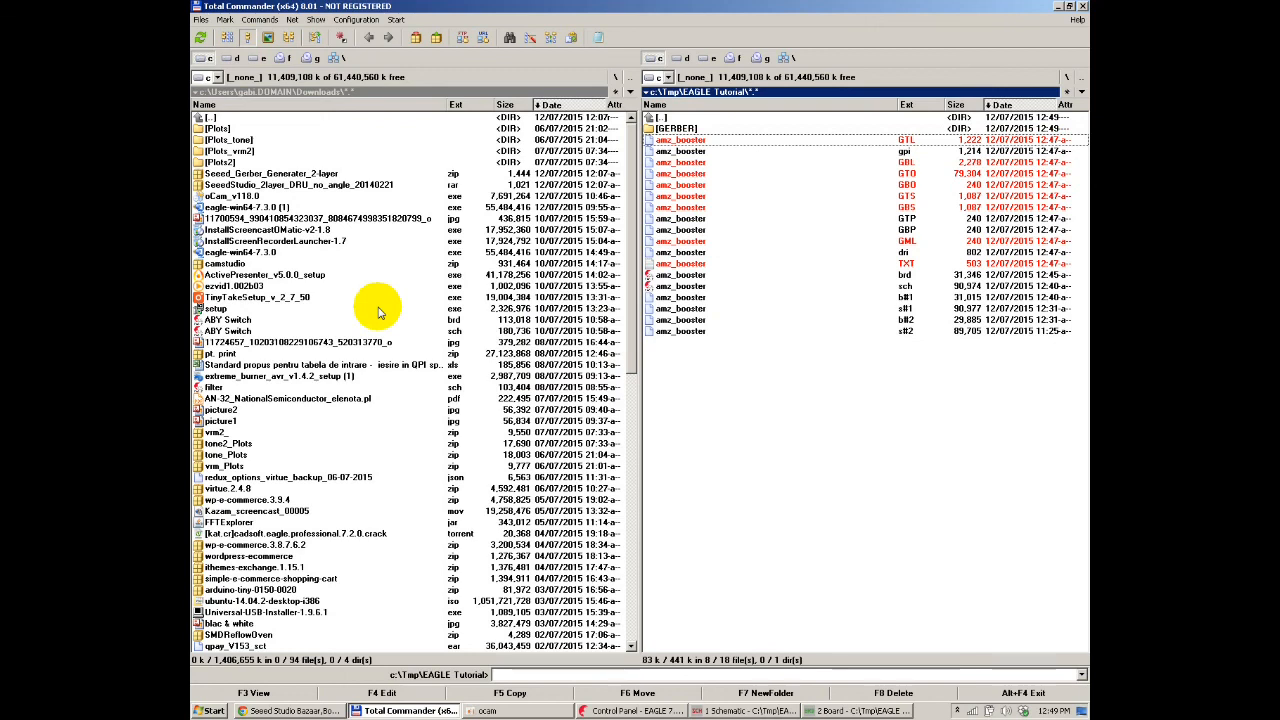
# Step: Move the marked amz_booster Gerber and drill files into the GERBER folder
pyautogui.click(668, 184)
pyautogui.rightClick(667, 182)
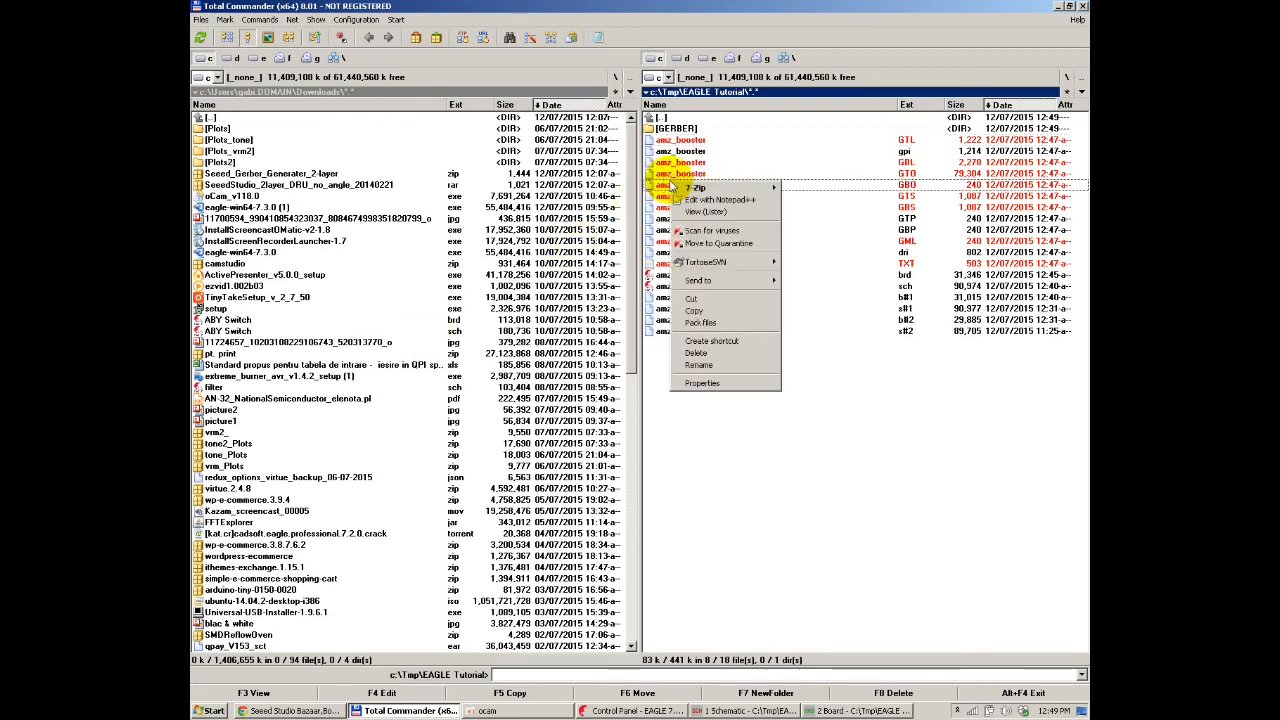
pyautogui.click(714, 299)
pyautogui.doubleClick(688, 129)
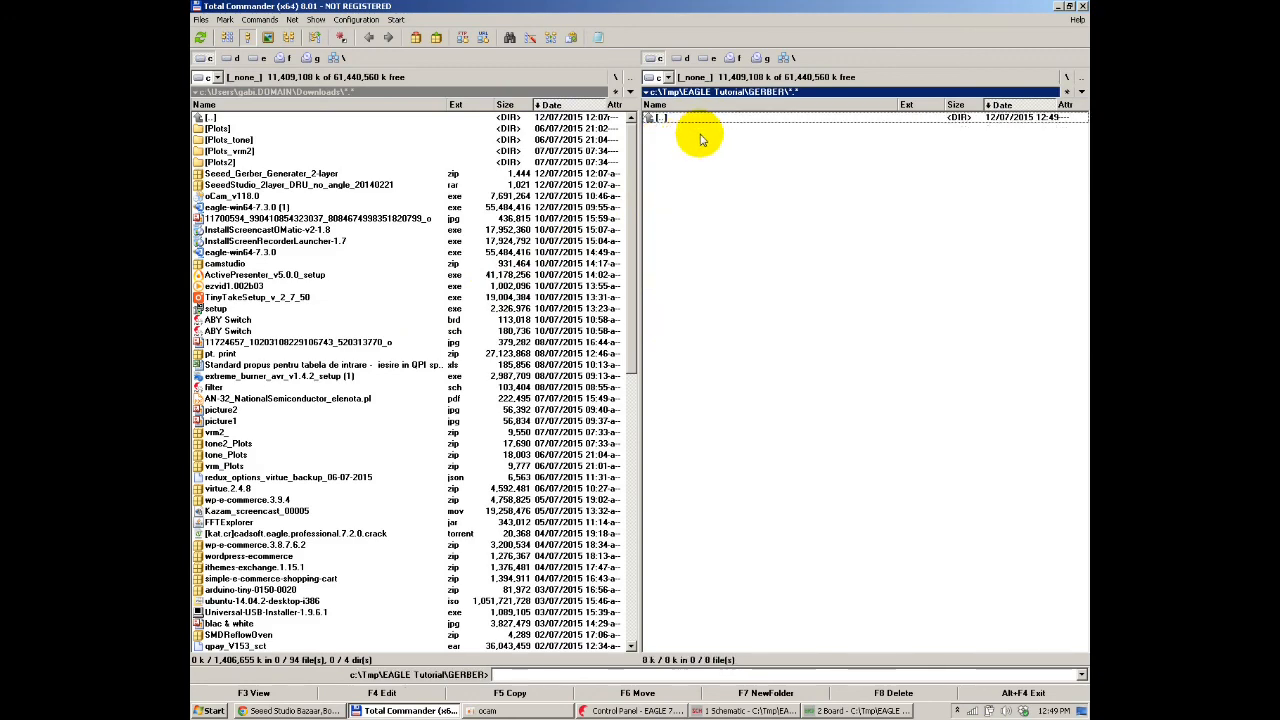
pyautogui.rightClick(697, 133)
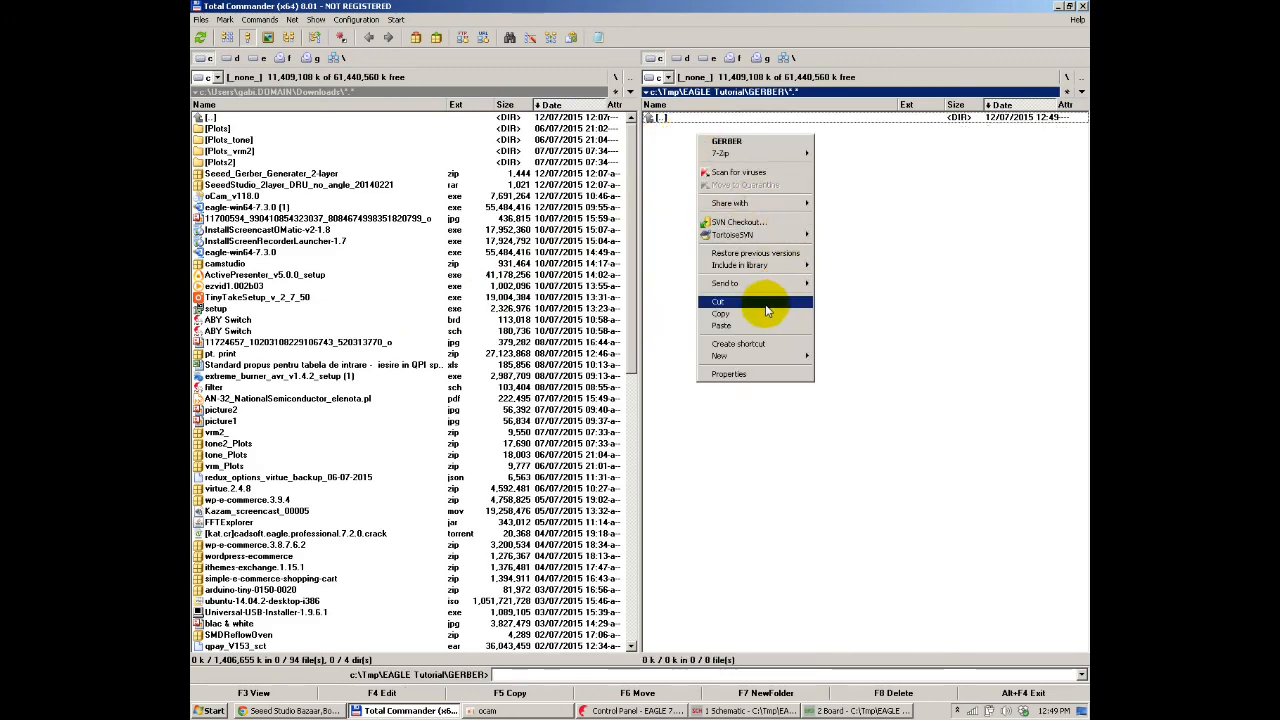
pyautogui.click(738, 326)
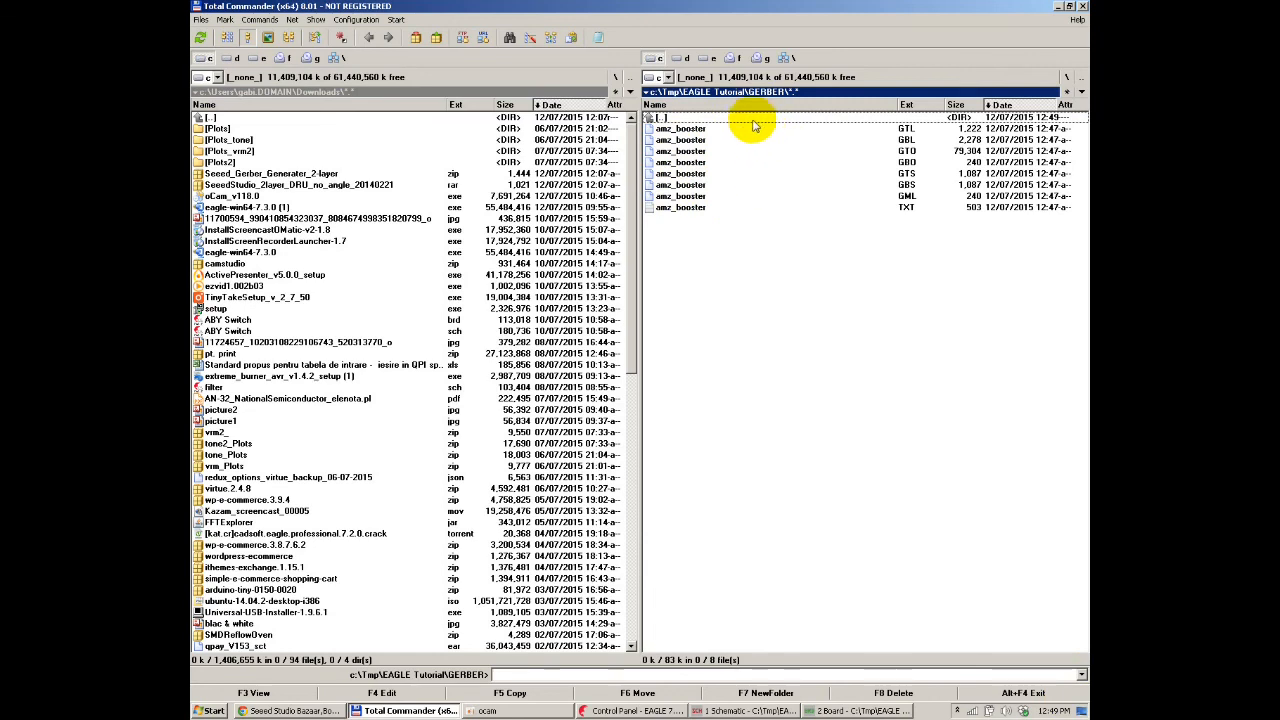
# Step: Show the desktop, launch the gerbv Gerber viewer and maximize its window
pyautogui.click(1081, 713)
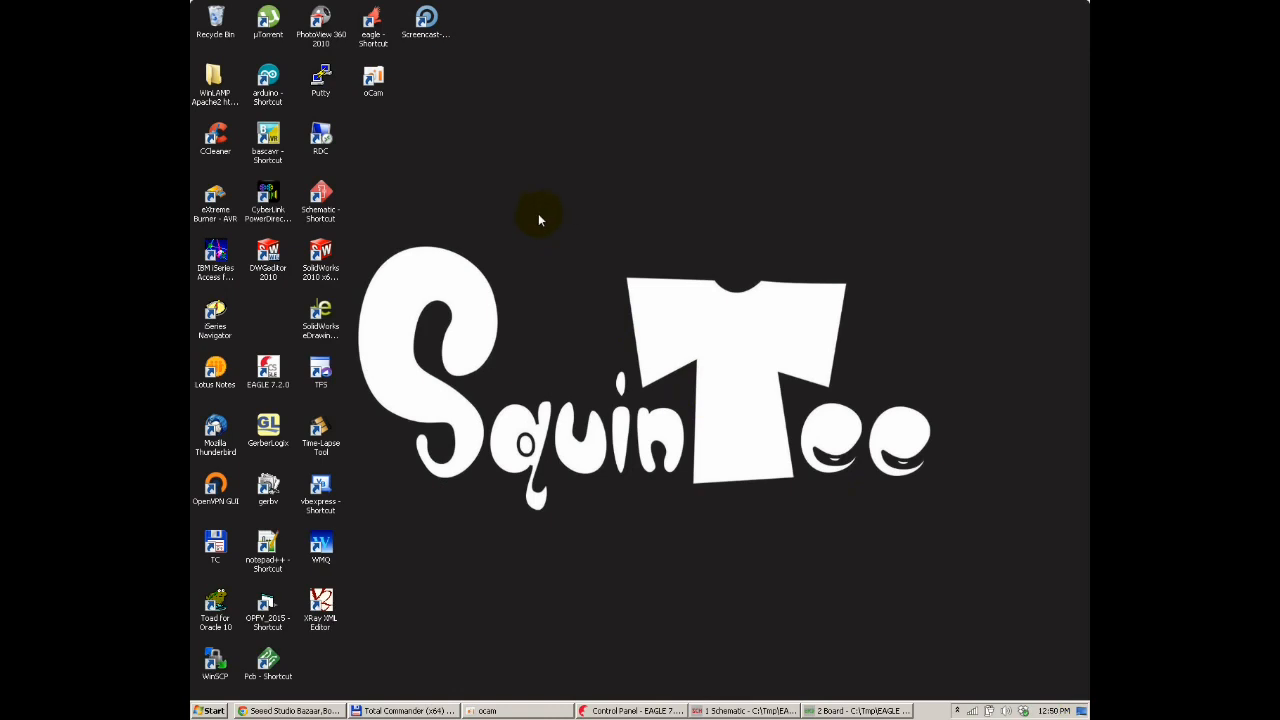
pyautogui.moveTo(512, 58); pyautogui.dragTo(512, 46)
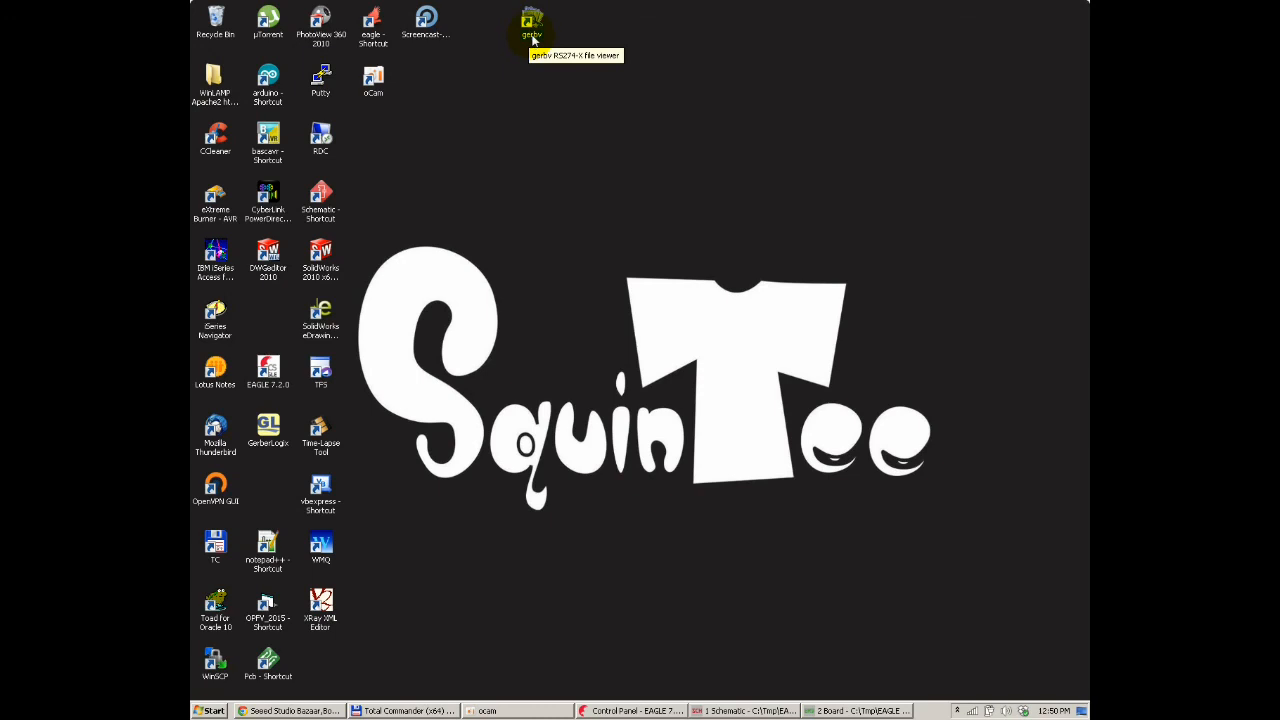
pyautogui.doubleClick(532, 38)
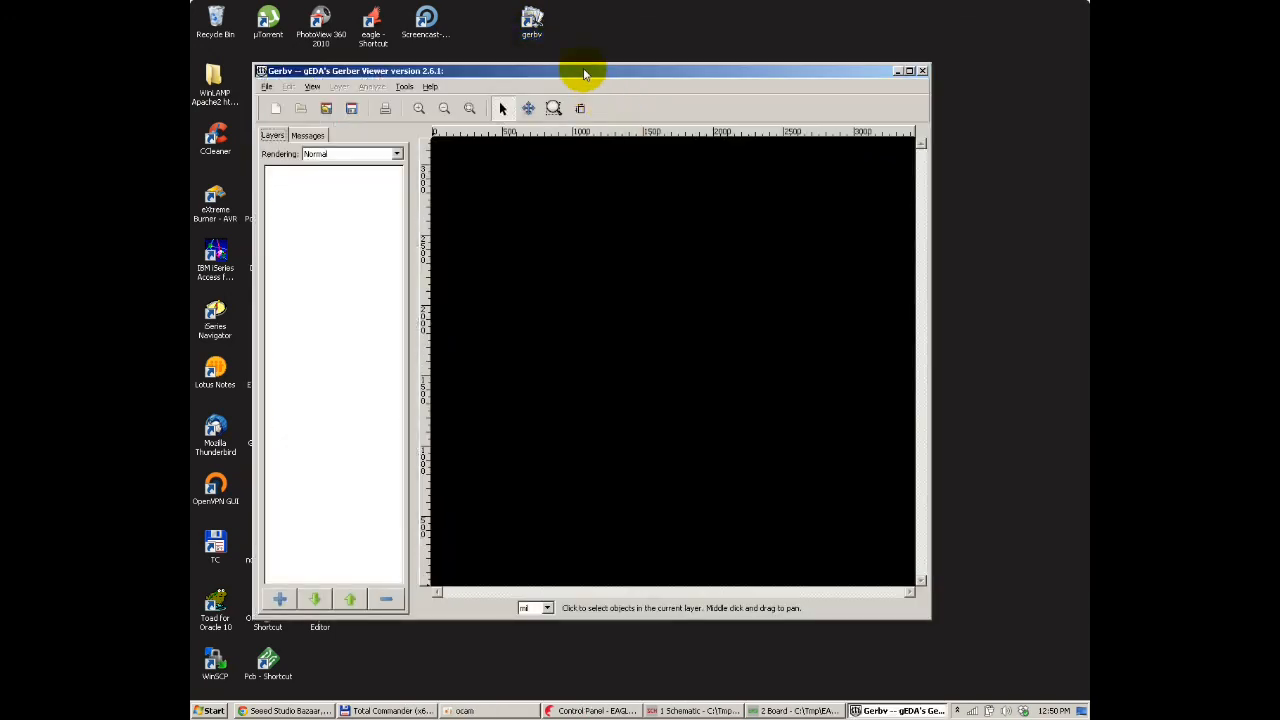
pyautogui.doubleClick(582, 71)
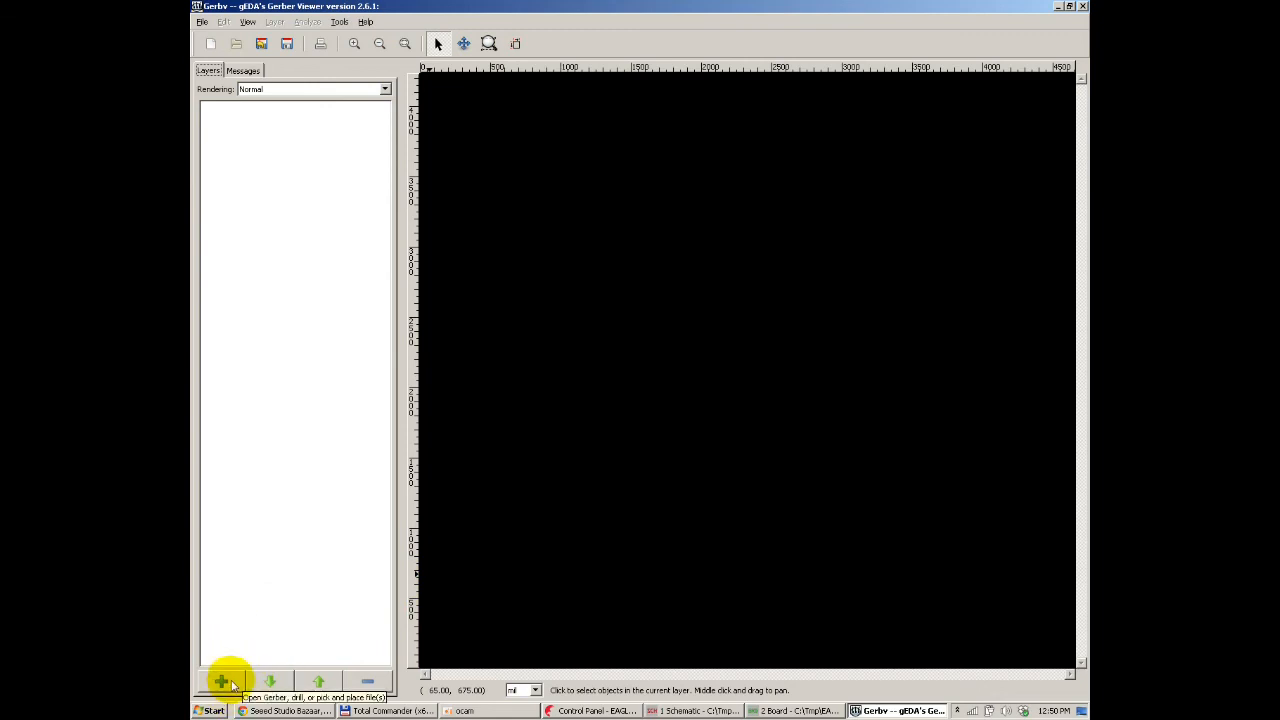
# Step: Load all amz_booster files, from GBL to TXT, from C:\Tmp\EAGLE Tutorial\GERBER into the viewer as layers
pyautogui.click(222, 682)
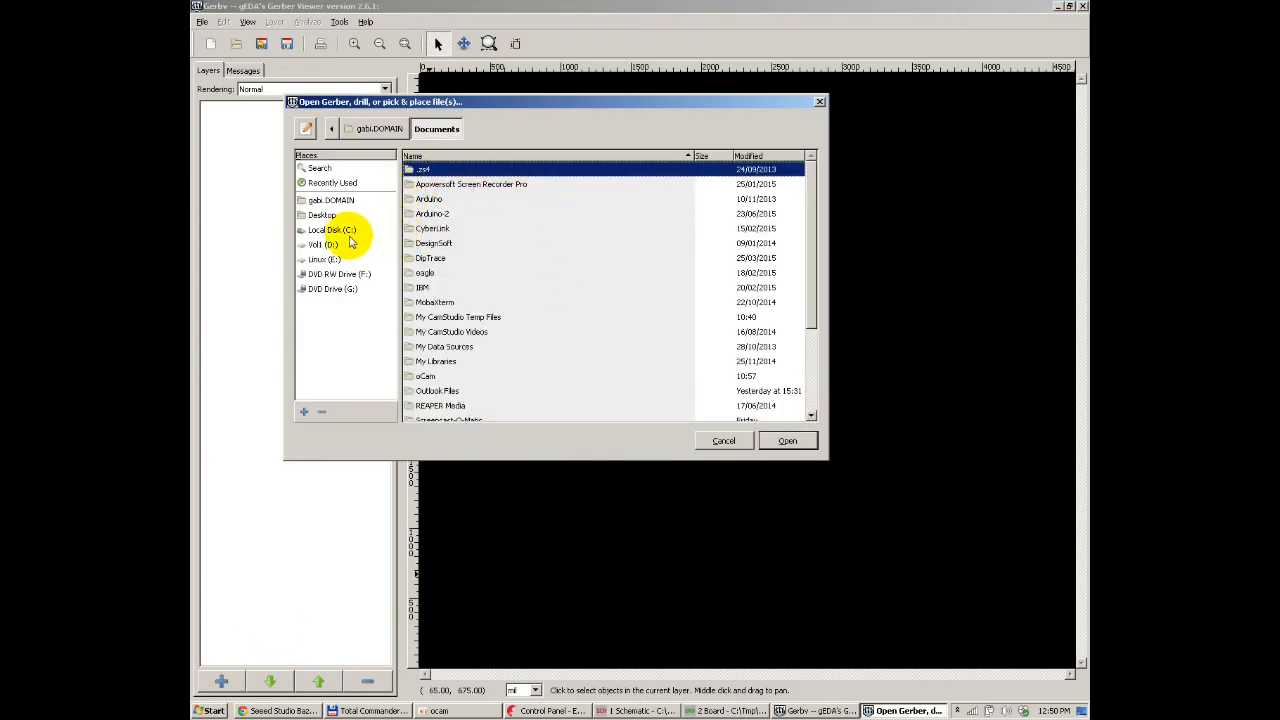
pyautogui.click(338, 230)
pyautogui.doubleClick(418, 242)
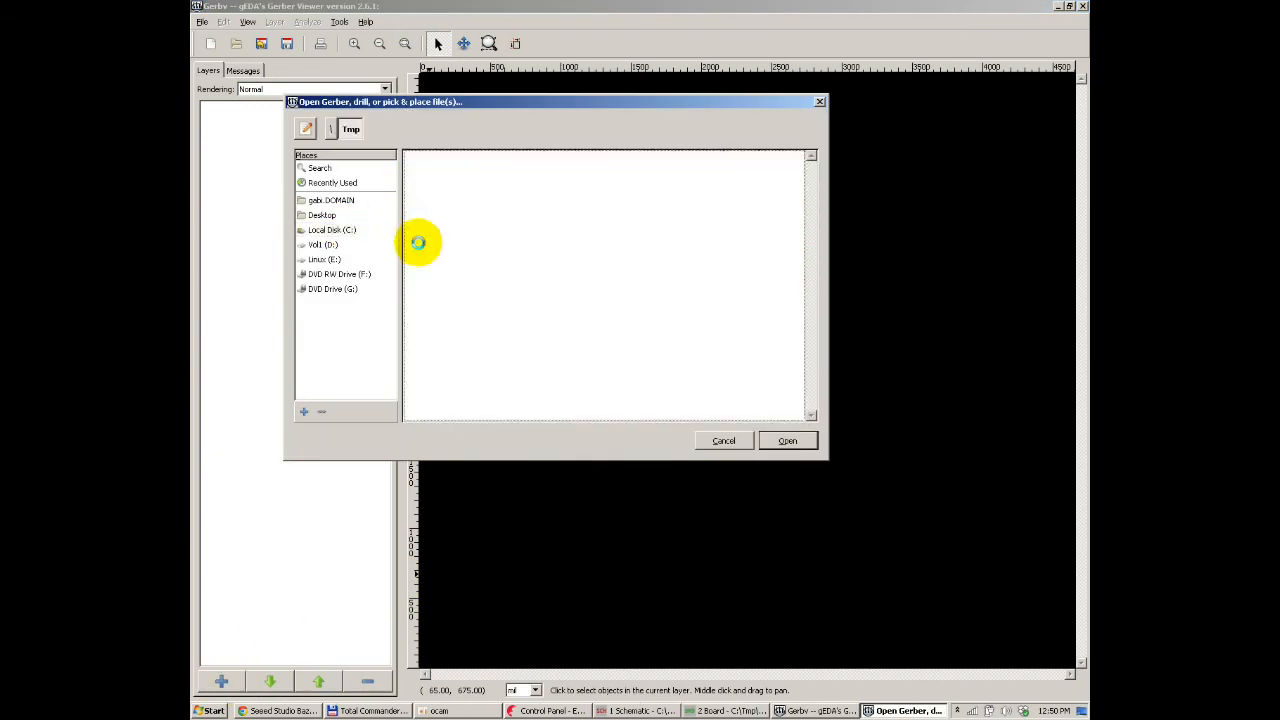
pyautogui.doubleClick(436, 169)
pyautogui.doubleClick(437, 172)
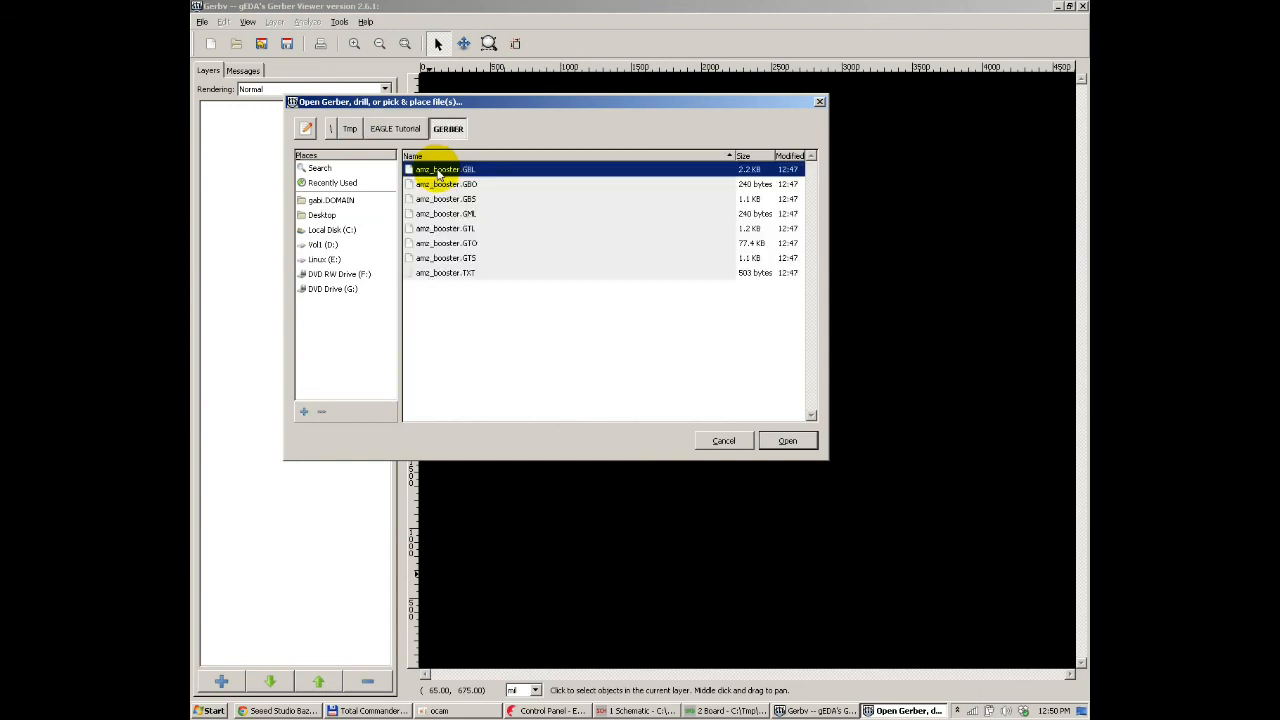
pyautogui.keyDown('shift'); pyautogui.click(445, 273); pyautogui.keyUp('shift')
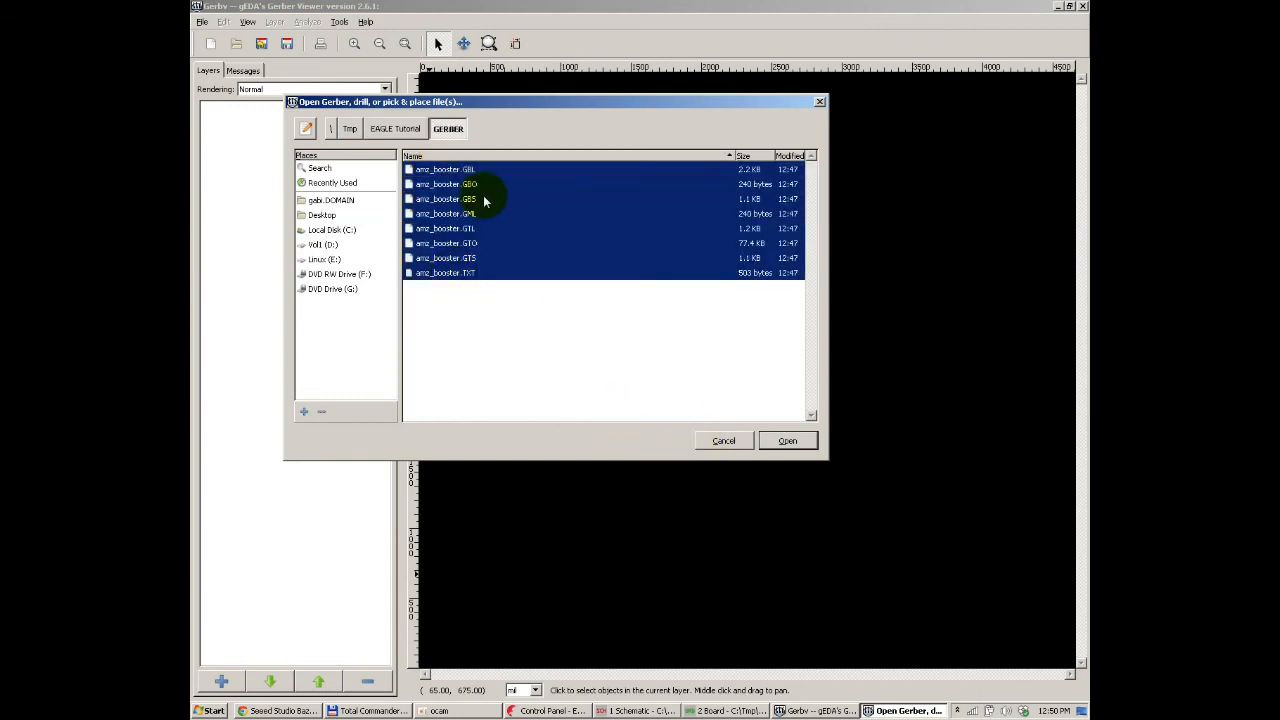
pyautogui.click(443, 169)
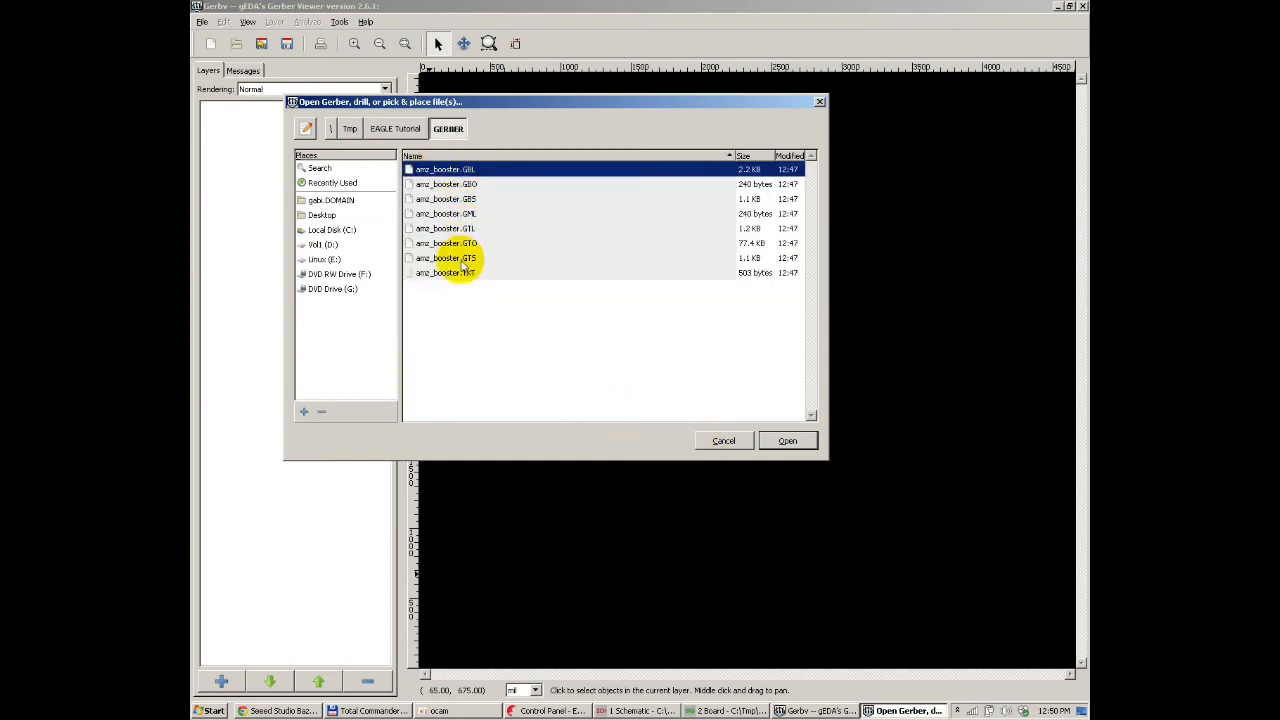
pyautogui.keyDown('shift'); pyautogui.click(457, 272); pyautogui.keyUp('shift')
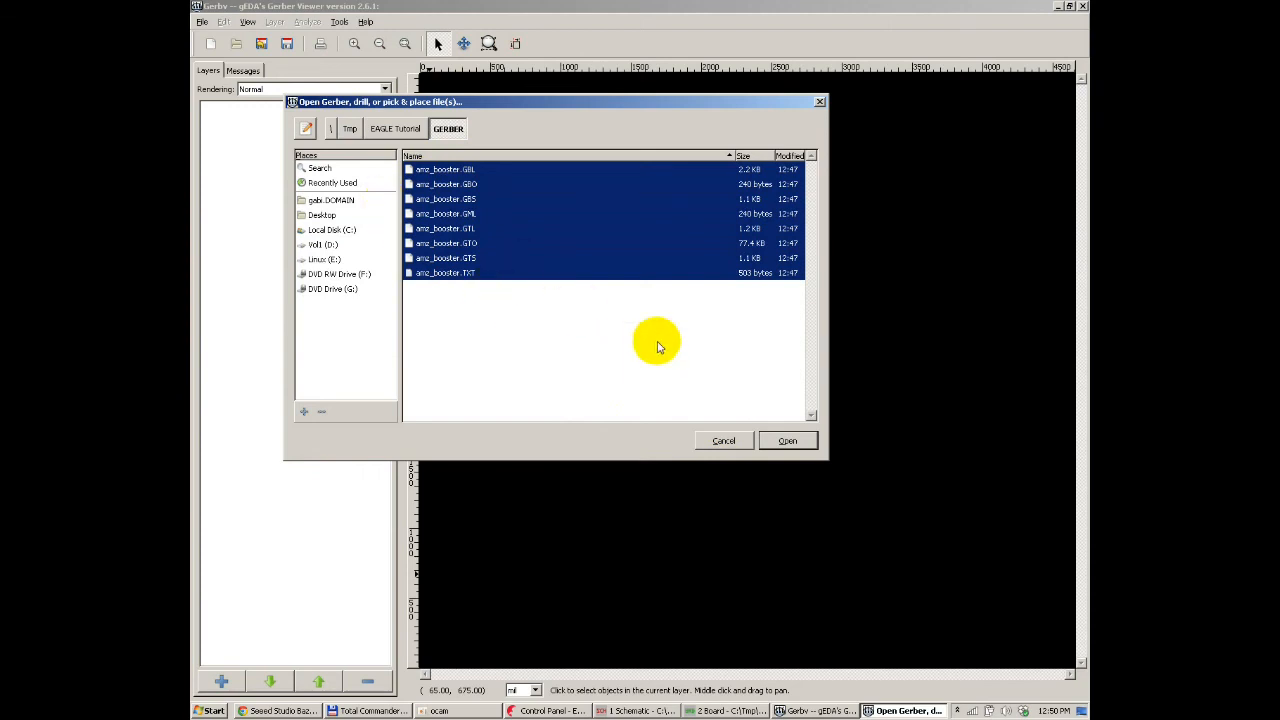
pyautogui.click(788, 441)
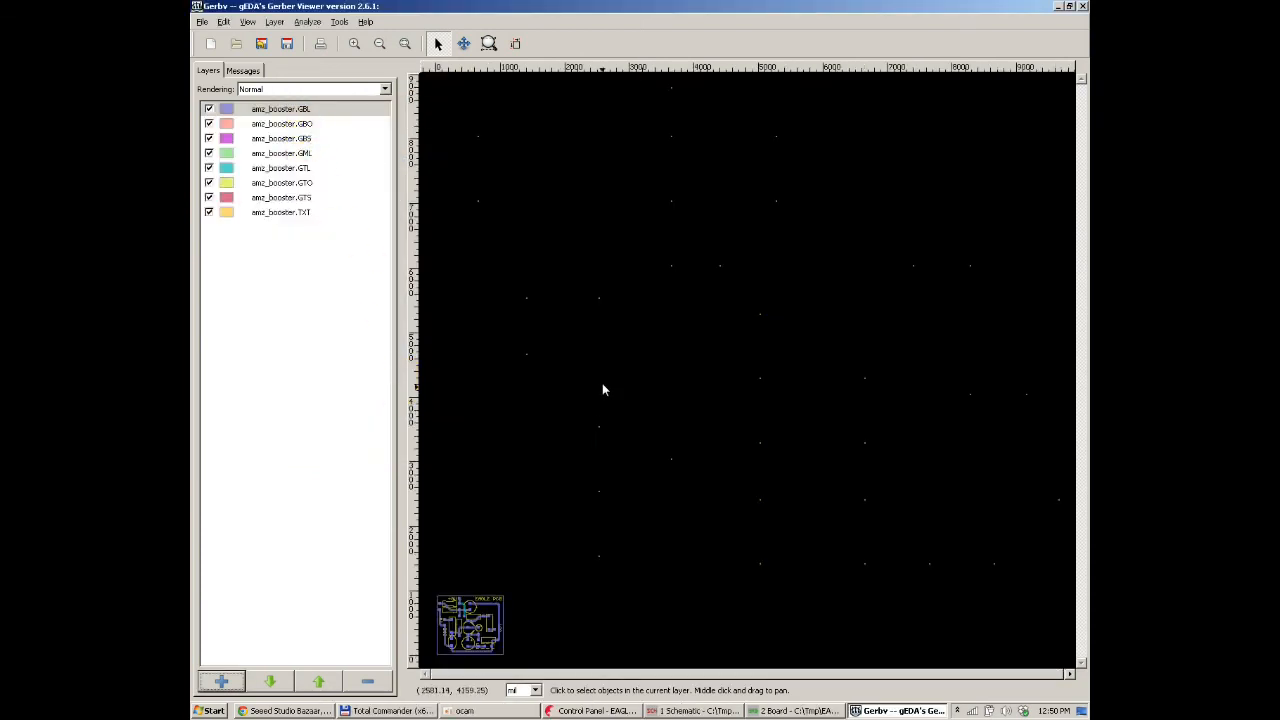
# Step: Inspect the rendered booster board up close, check the viewer's messages for errors, and close Gerbv
pyautogui.scroll(-3, 682, 387)
pyautogui.scroll(6, 607, 455)
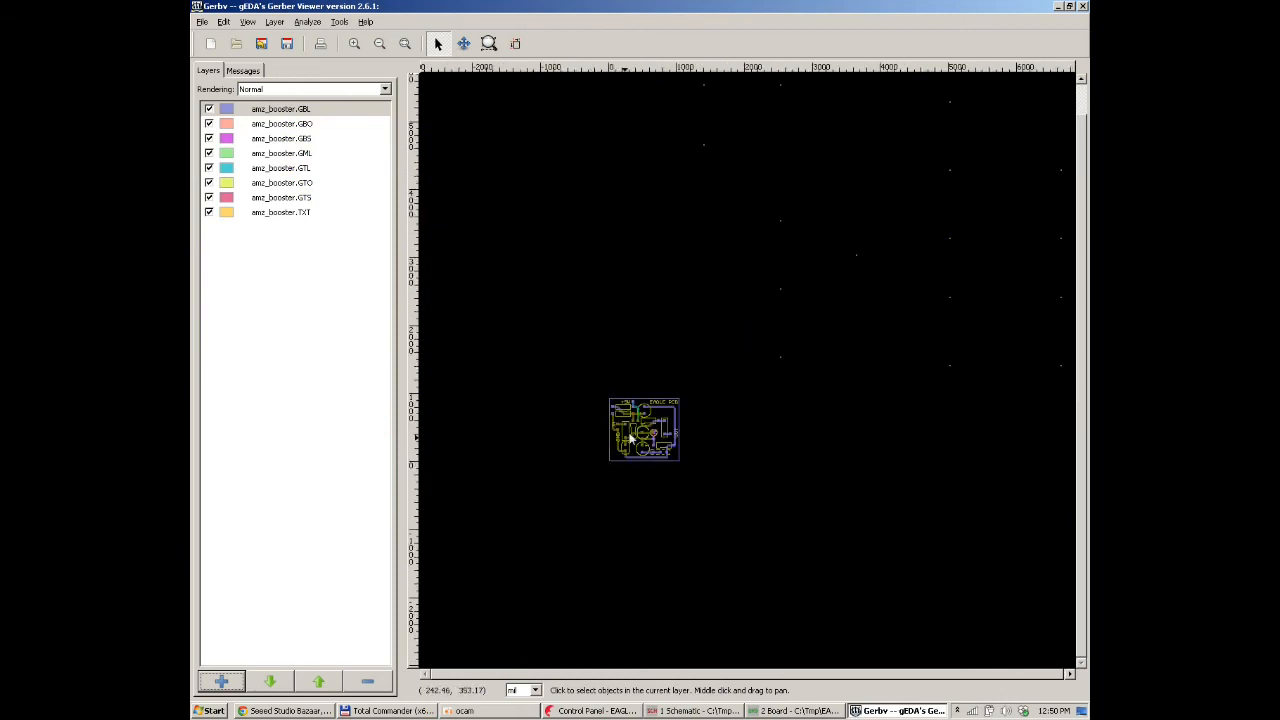
pyautogui.click(405, 45)
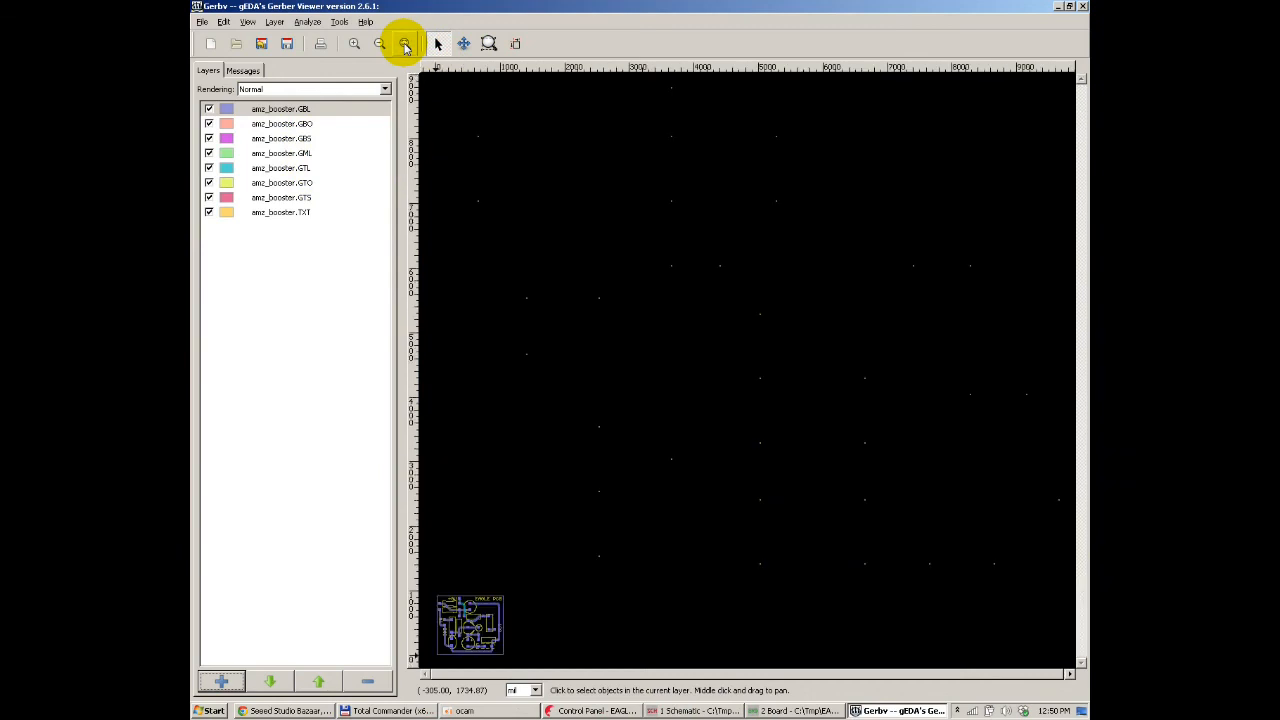
pyautogui.scroll(-3, 705, 325)
pyautogui.scroll(2, 622, 434)
pyautogui.scroll(8, 622, 434)
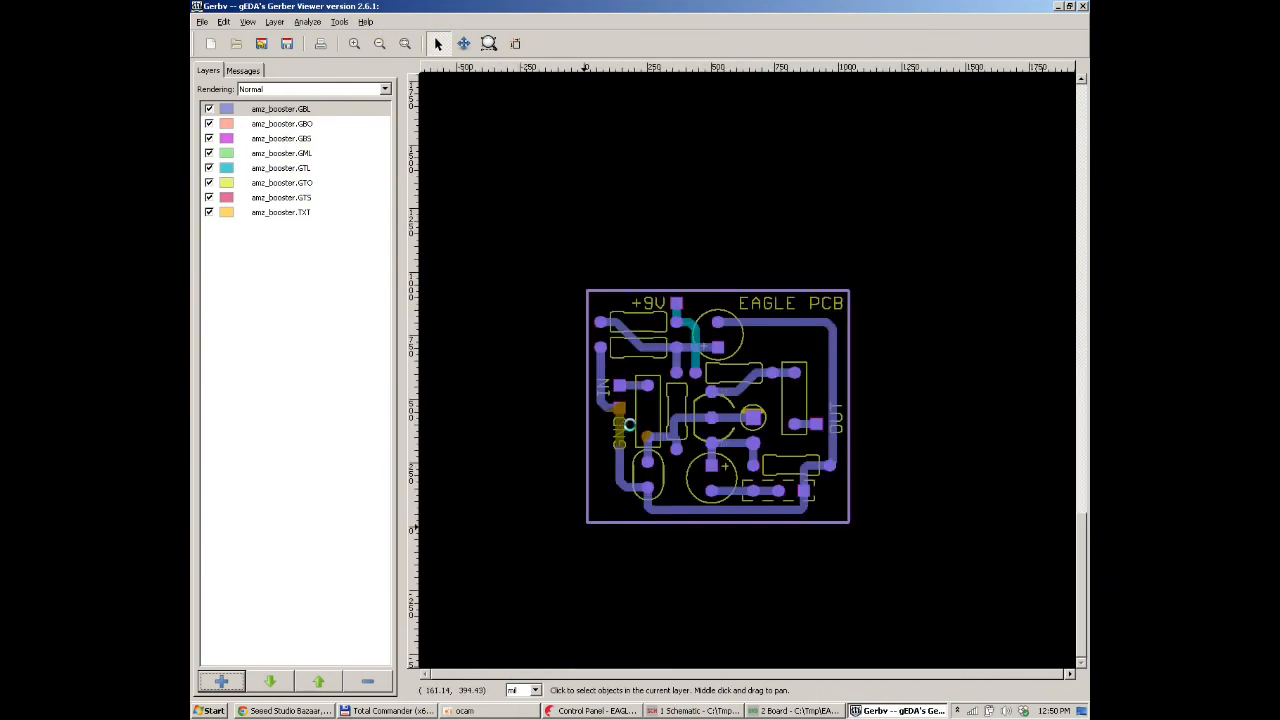
pyautogui.scroll(-2, 632, 432)
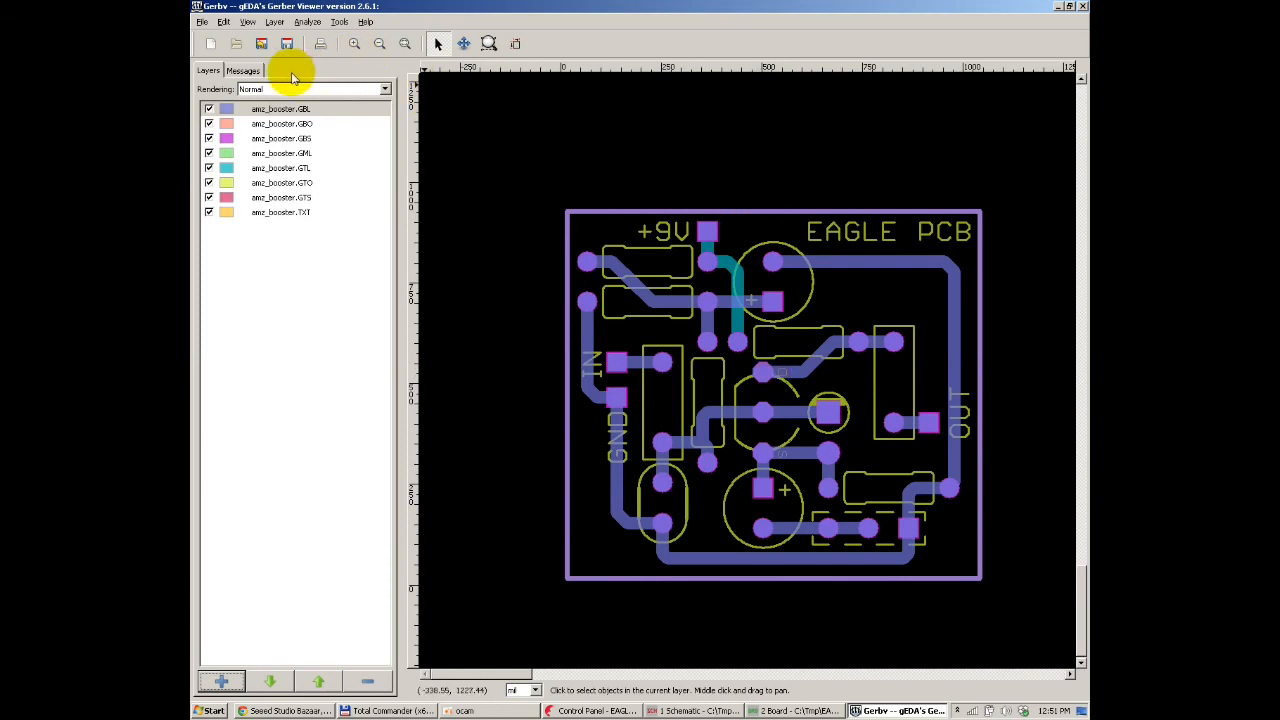
pyautogui.click(244, 71)
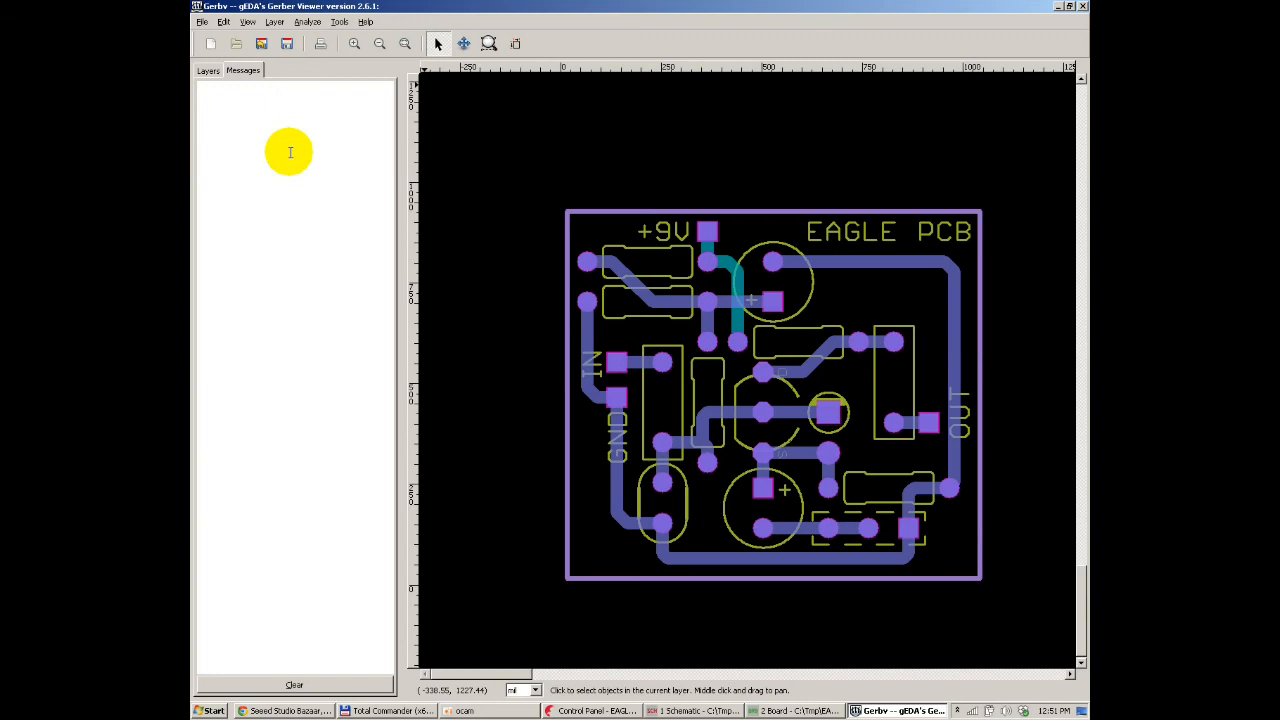
pyautogui.click(208, 70)
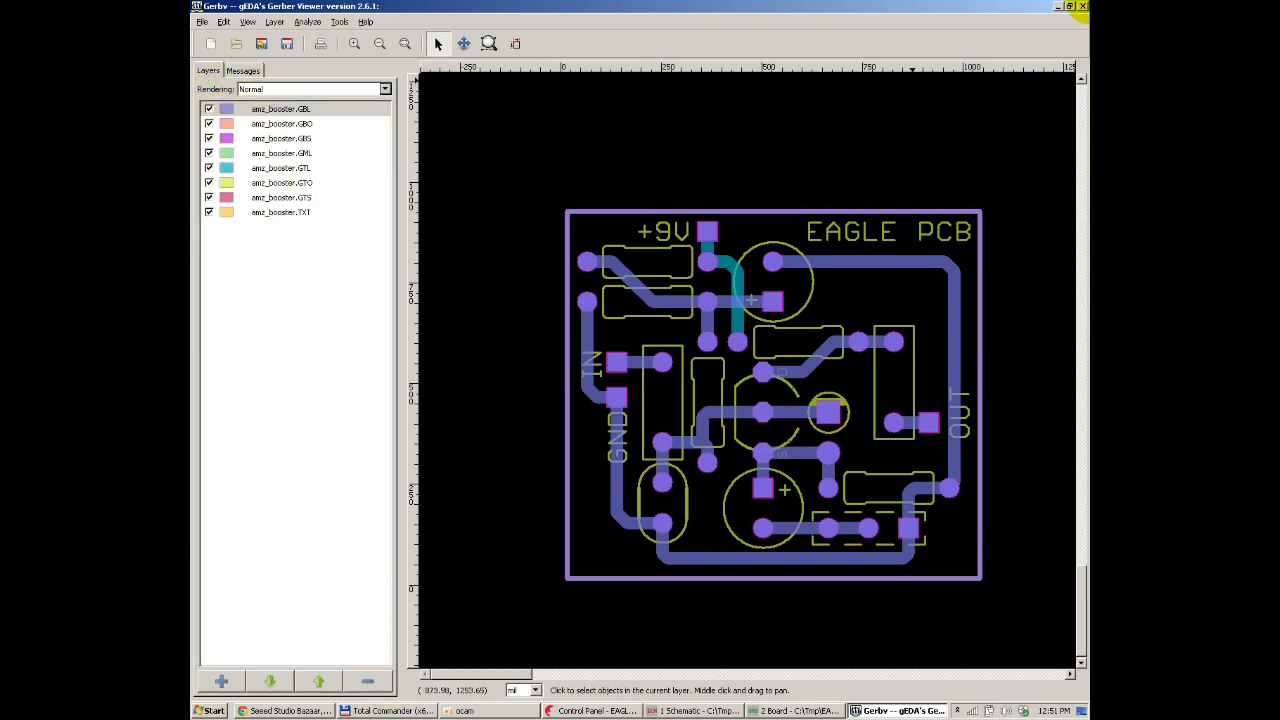
pyautogui.click(1083, 7)
# Step: Switch to Total Commander and compress all amz_booster files in the GERBER folder into GERBER.zip with 7-Zip
pyautogui.click(424, 711)
pyautogui.click(690, 128)
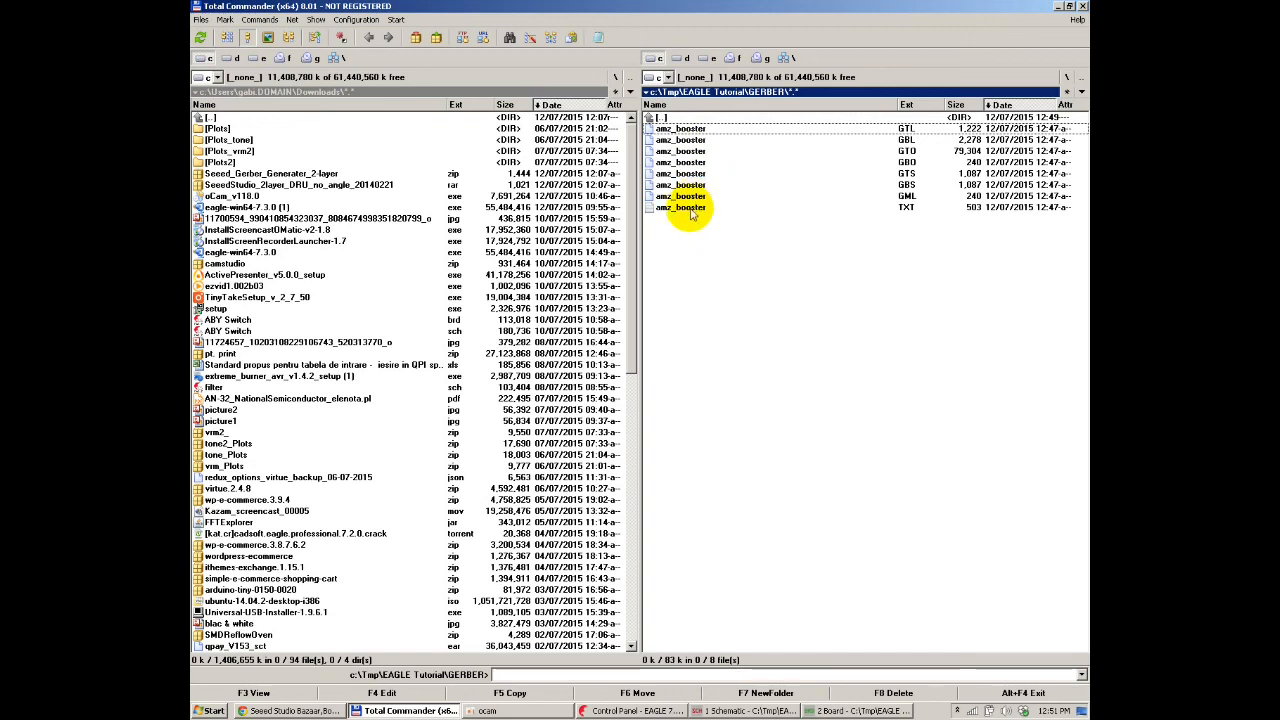
pyautogui.keyDown('shift'); pyautogui.click(690, 208); pyautogui.keyUp('shift')
pyautogui.rightClick(690, 210)
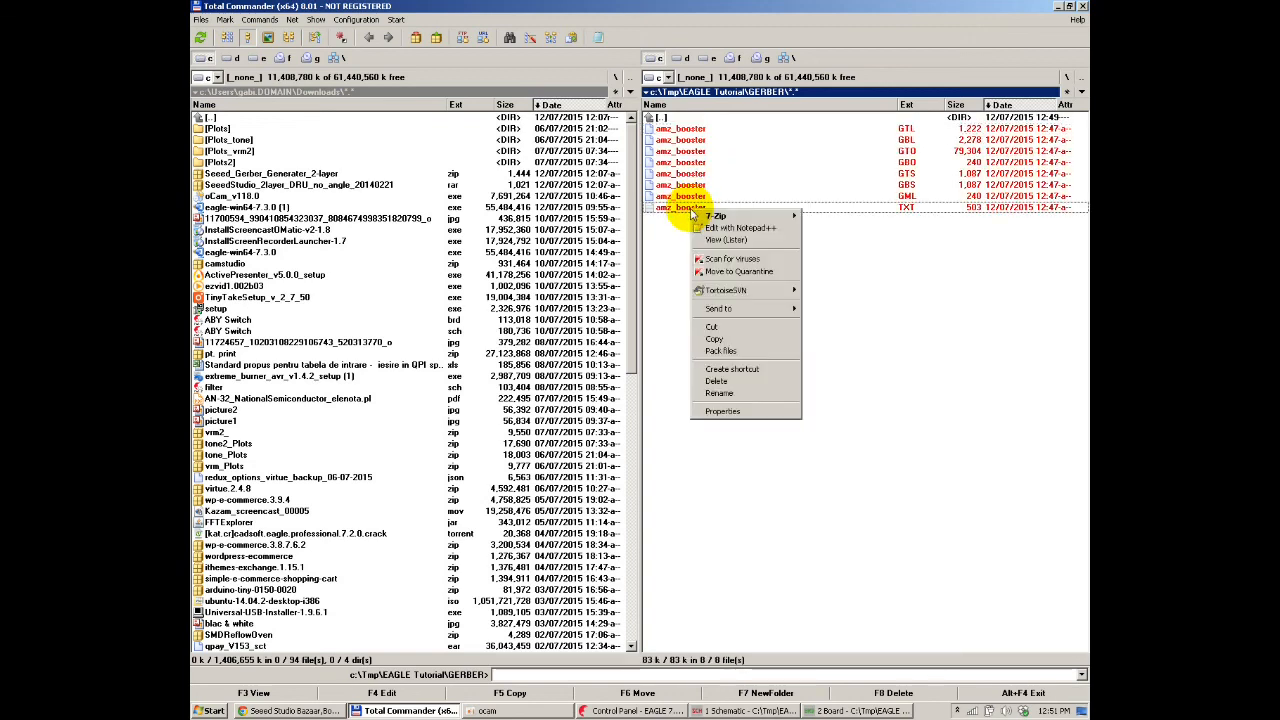
pyautogui.moveTo(735, 216)
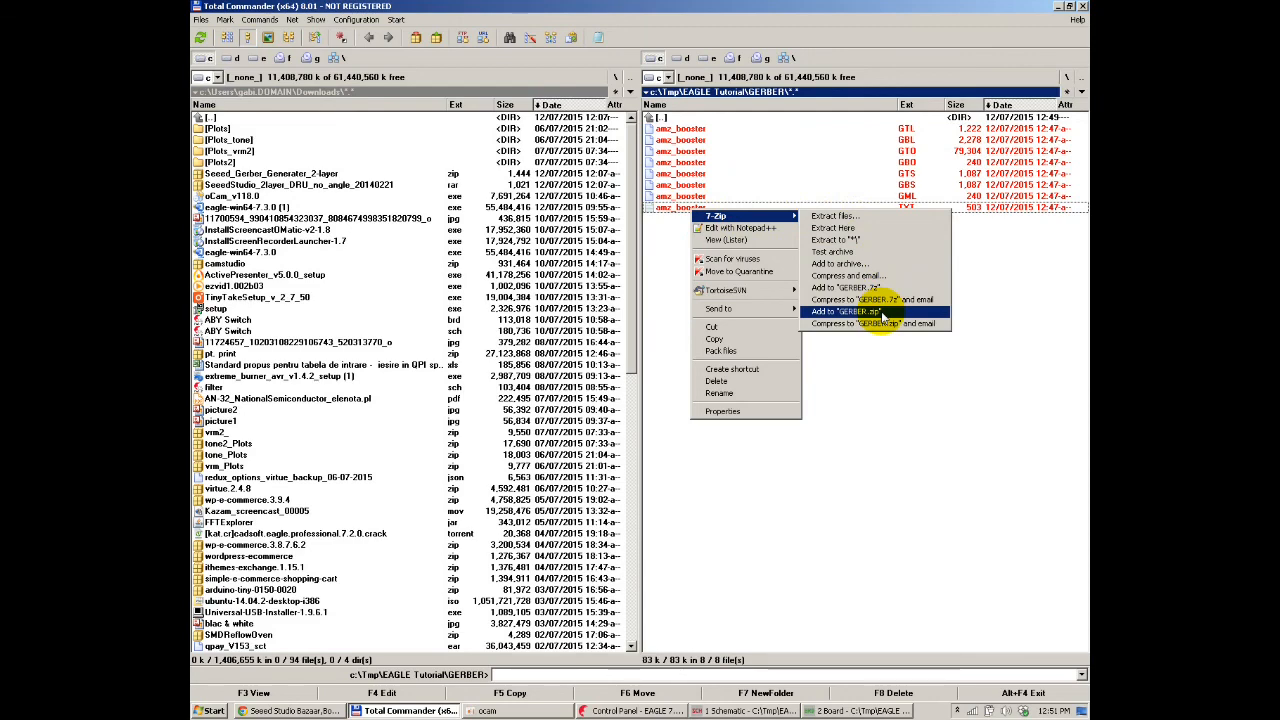
pyautogui.click(884, 312)
# Step: Rename the new zip archive as THE_BOOST.zip
pyautogui.click(700, 131)
pyautogui.click(693, 131)
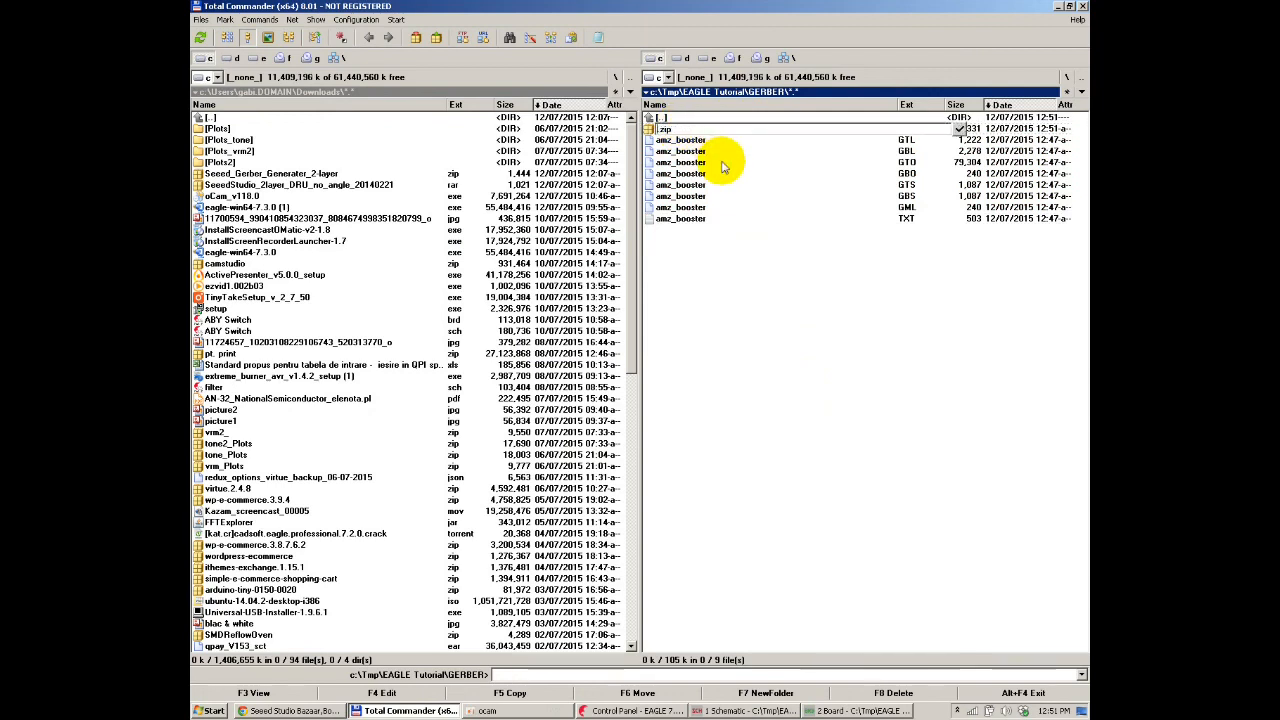
pyautogui.write('THE_BOOS')
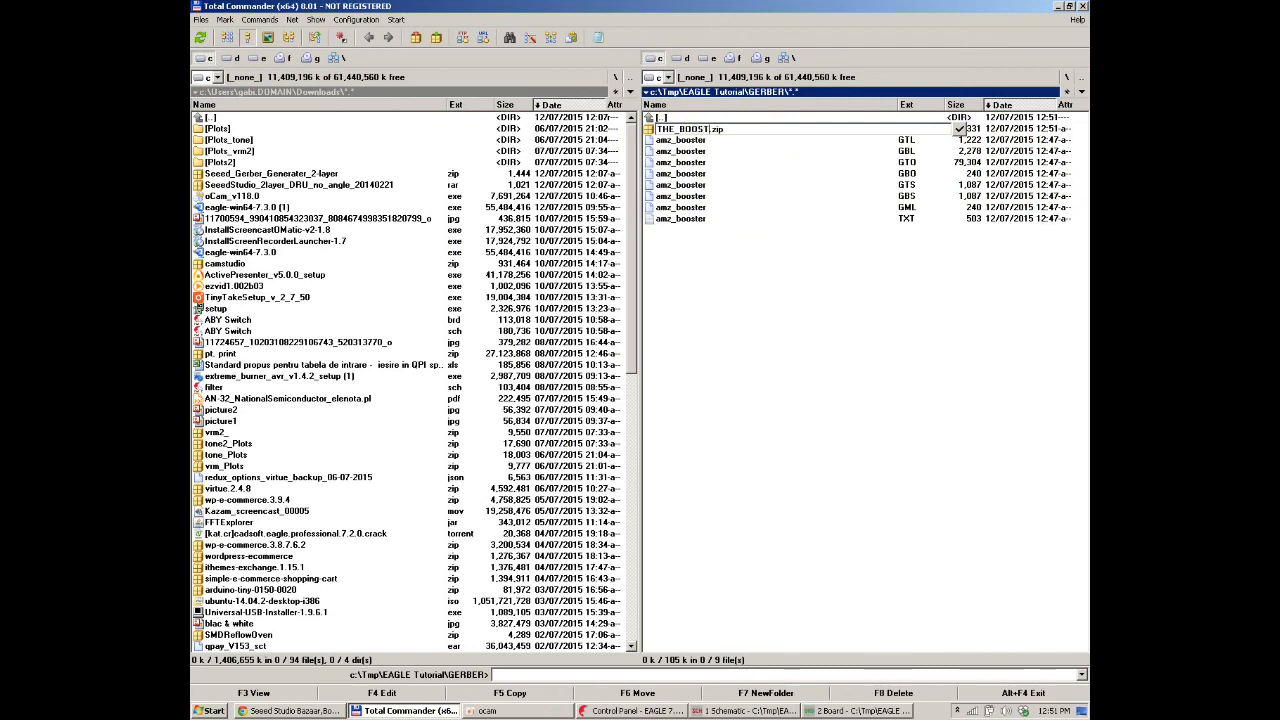
pyautogui.press('Return')
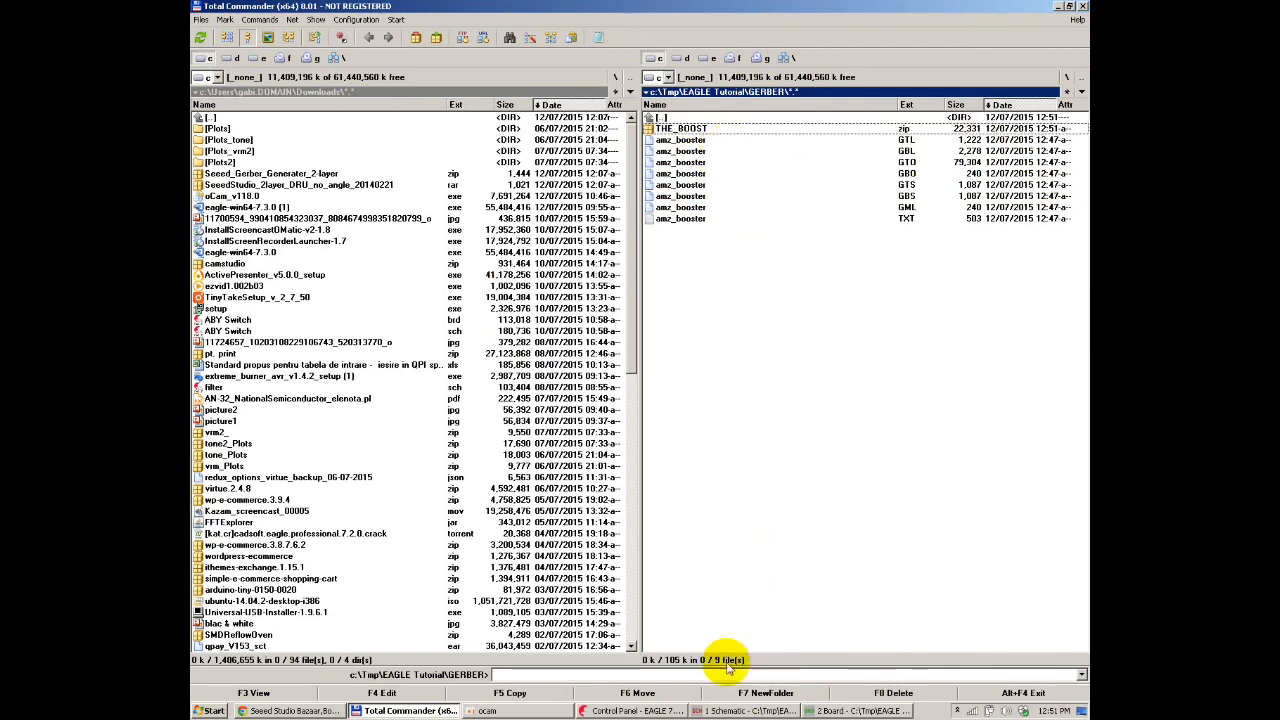
# Step: Switch to Chrome, open Seeed's Fusion PCB order page and review the available board options
pyautogui.click(275, 710)
pyautogui.scroll(1, 750, 260)
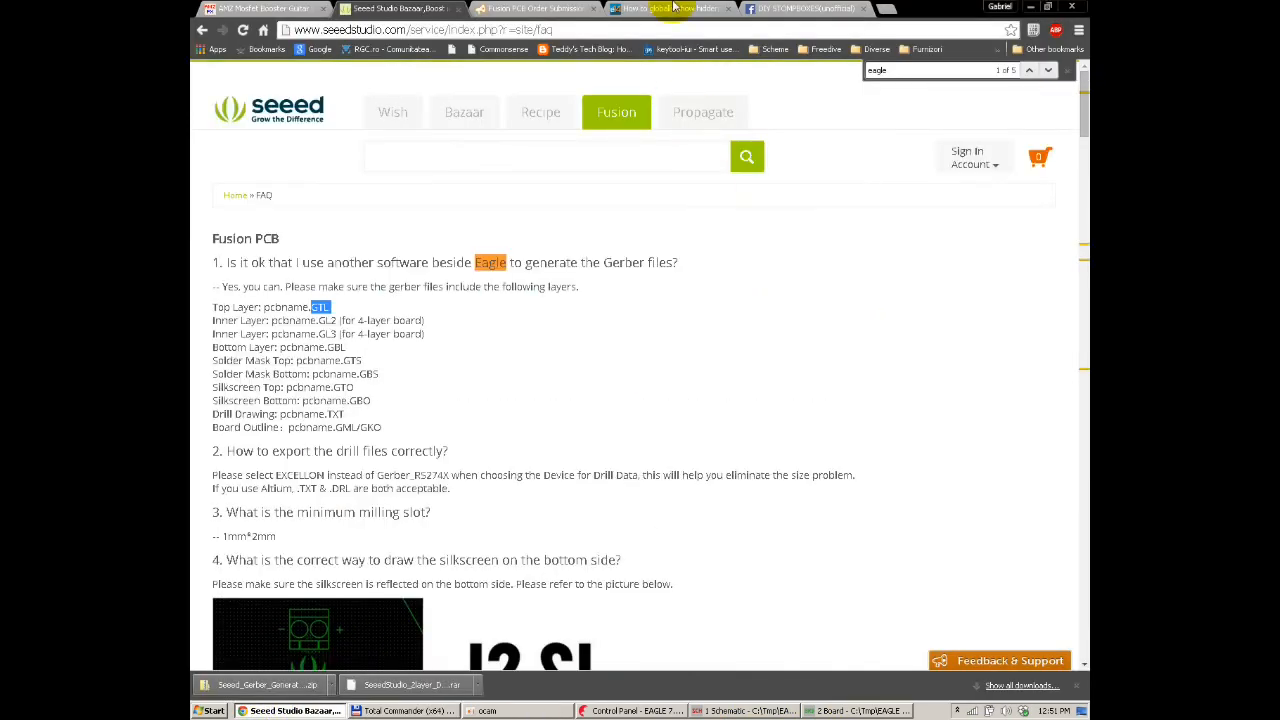
pyautogui.scroll(-1, 730, 178)
pyautogui.scroll(1, 712, 145)
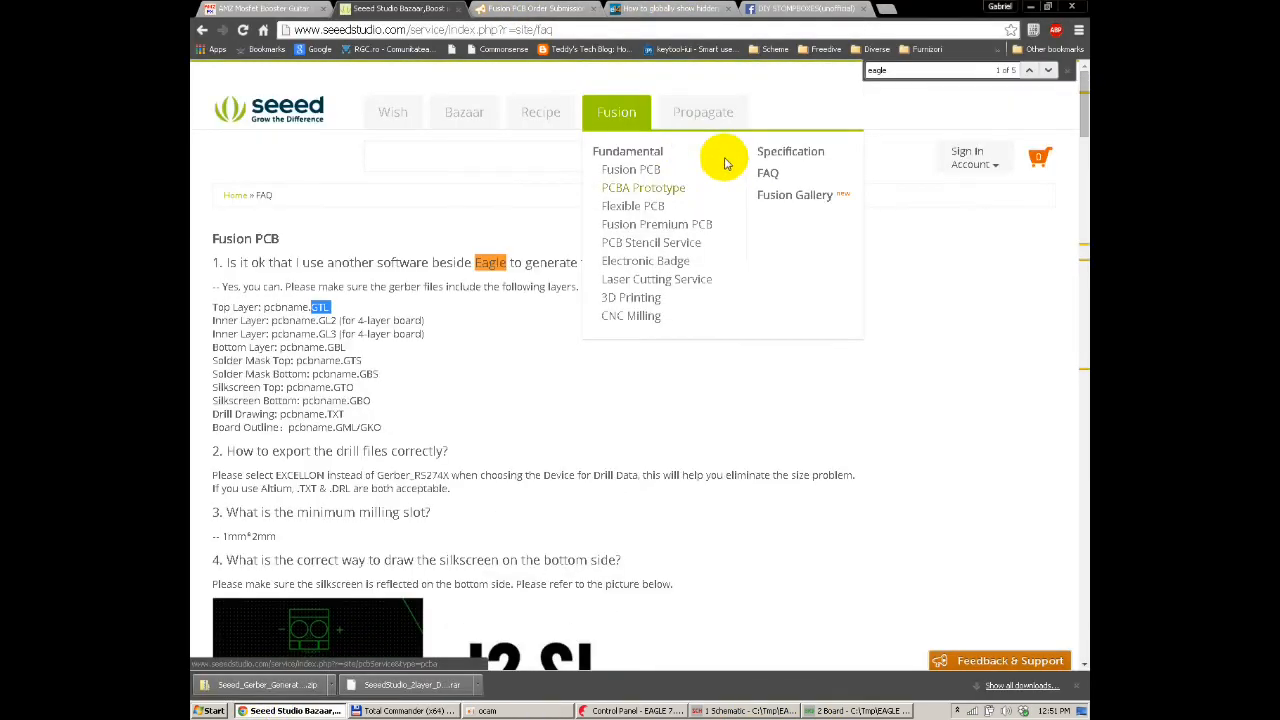
pyautogui.click(630, 169)
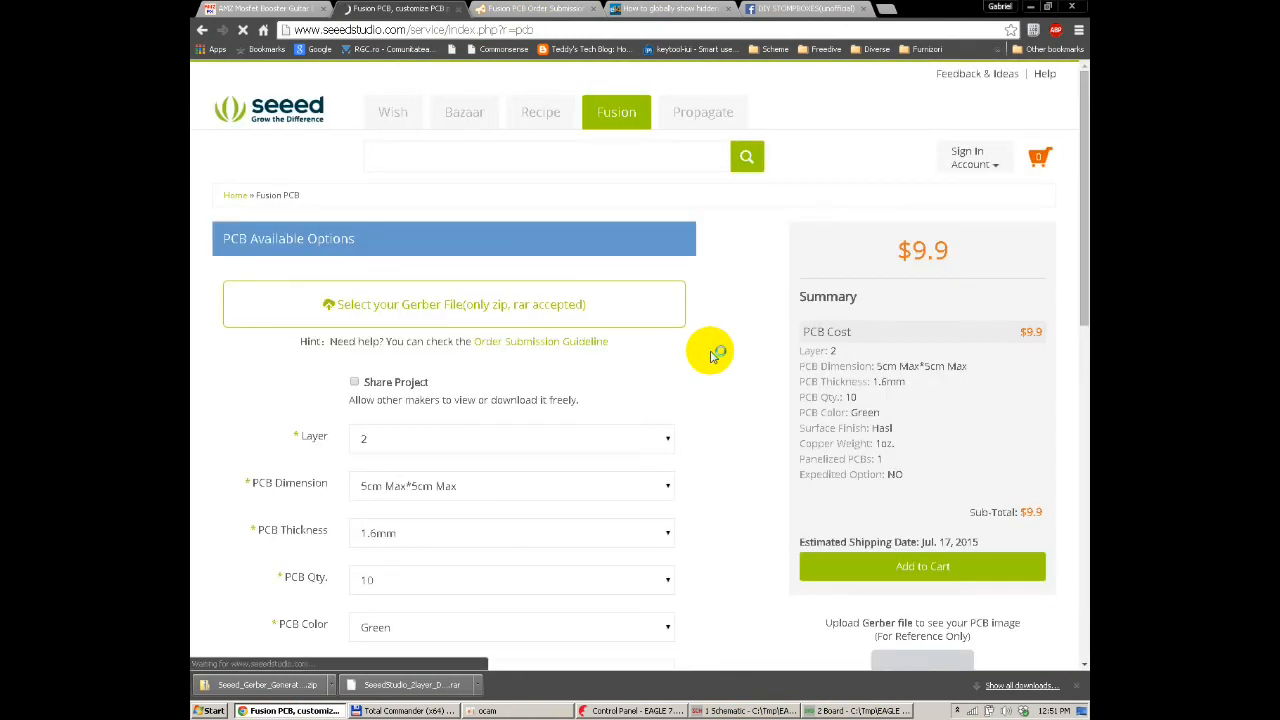
pyautogui.scroll(-3, 710, 352)
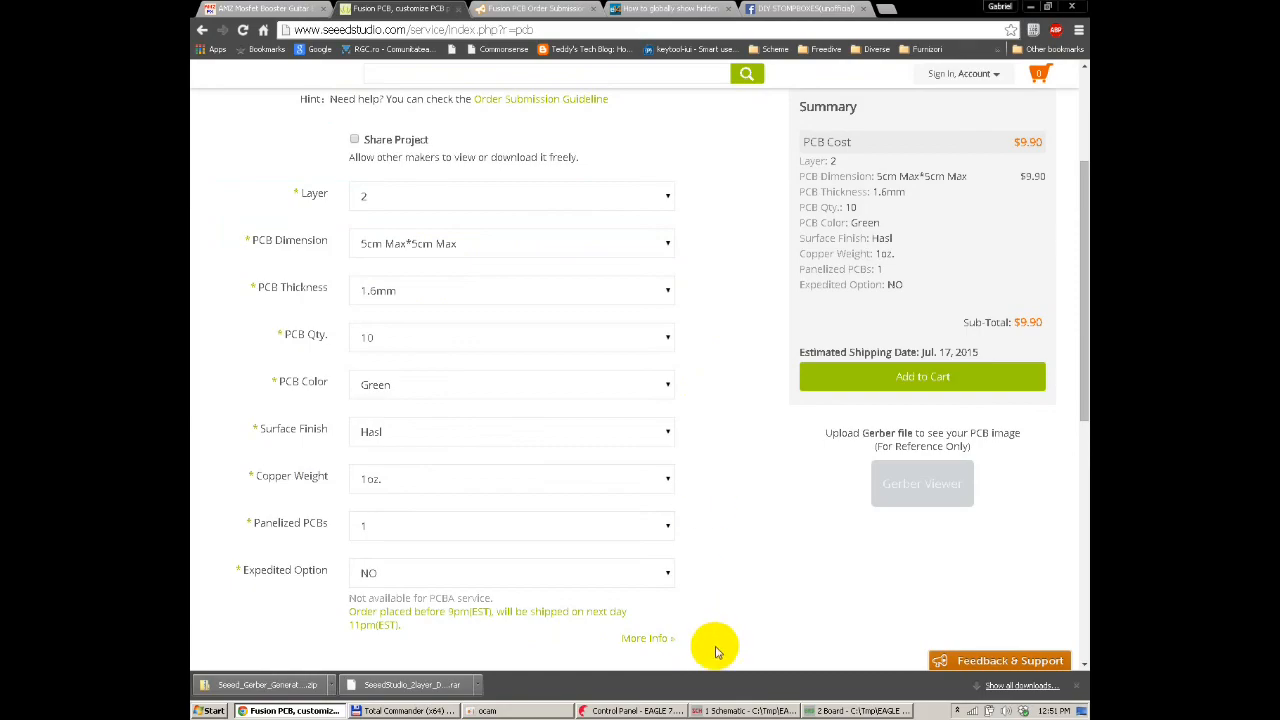